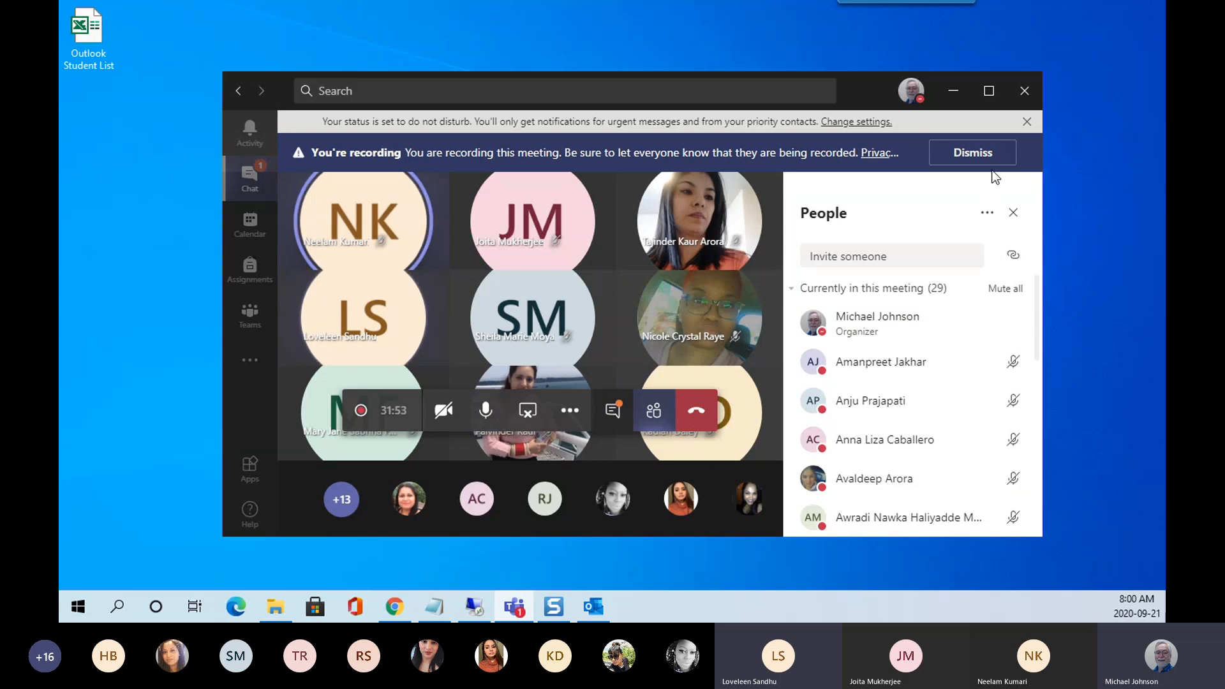
Switch on your own video from the Teams meeting control bar.
{"action": "left_click", "coordinate": [444, 410]}
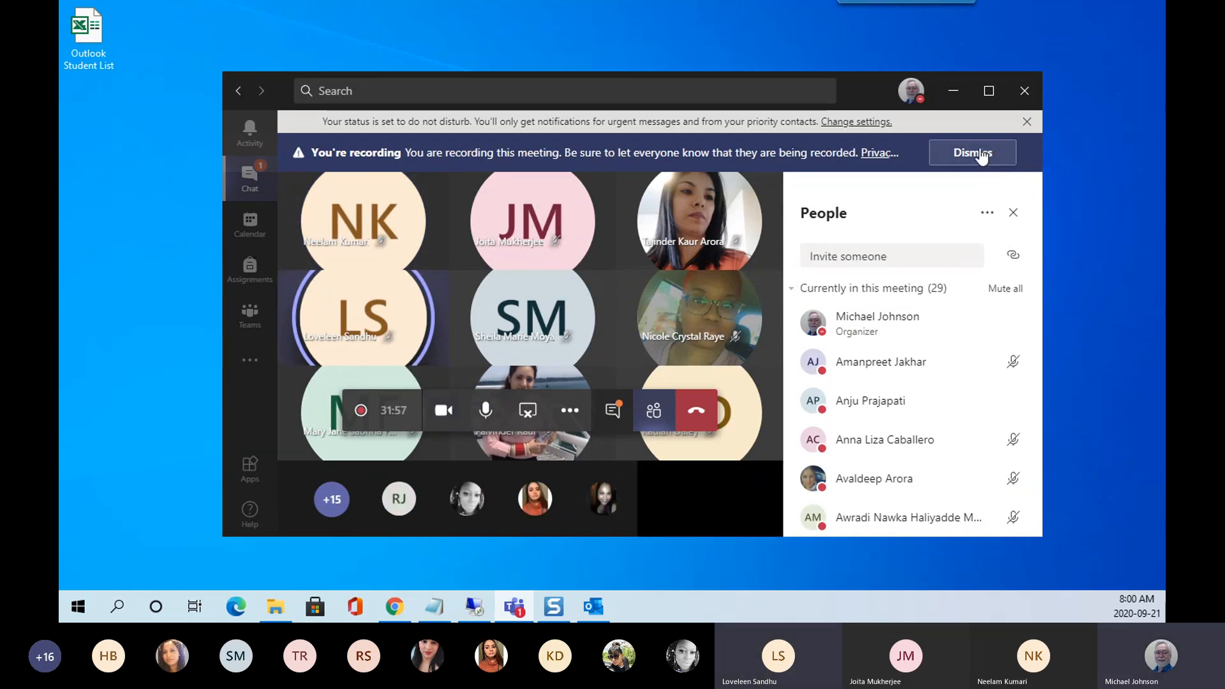
Dismiss the 'You're recording' banner in the meeting.
{"action": "left_click", "coordinate": [981, 155]}
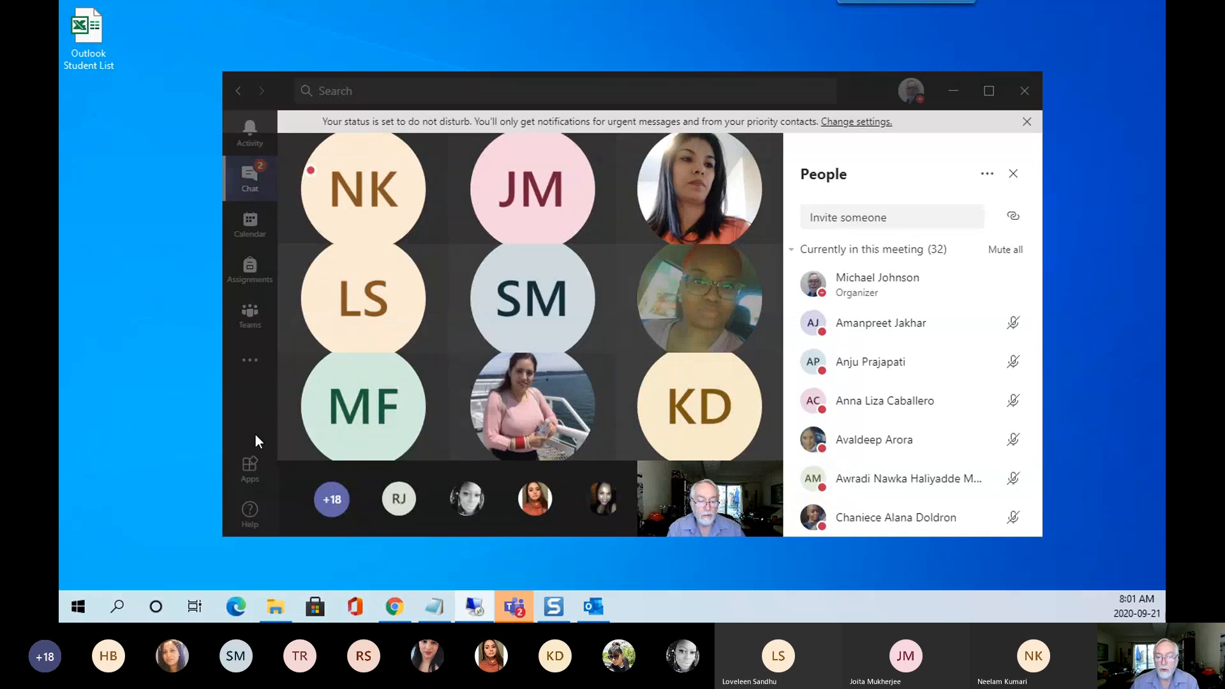
{"action": "mouse_move", "coordinate": [517, 609]}
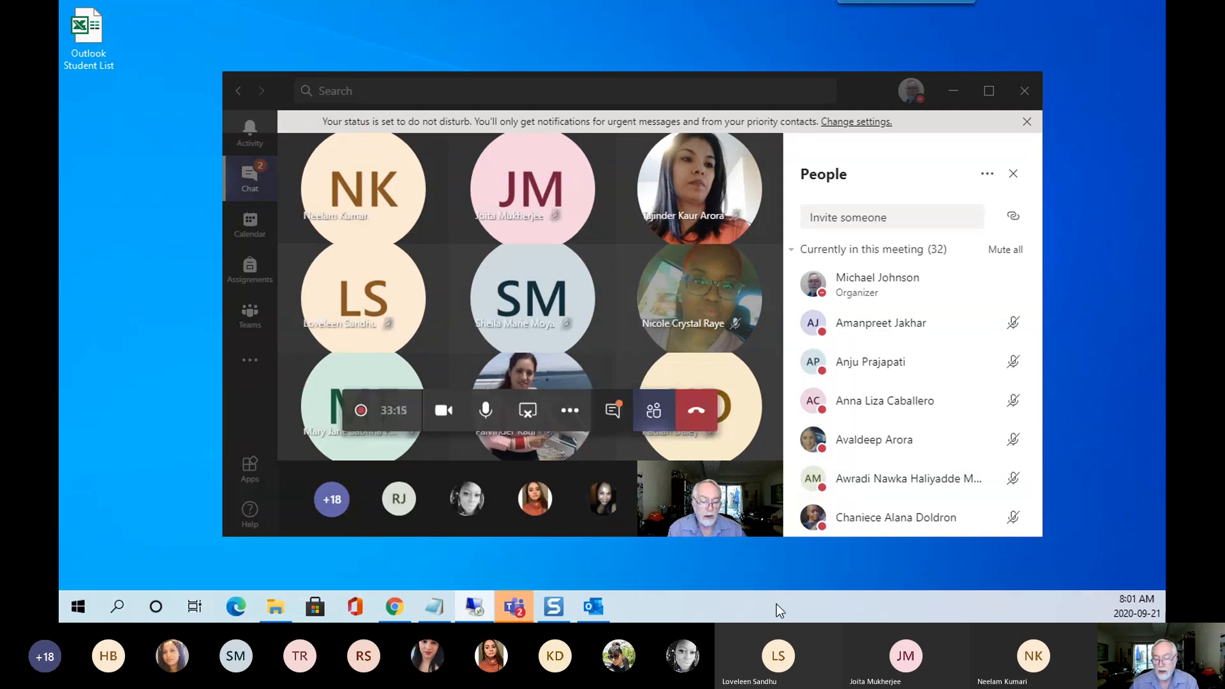
Open the Meeting chat in place of the participants list.
{"action": "left_click", "coordinate": [613, 415]}
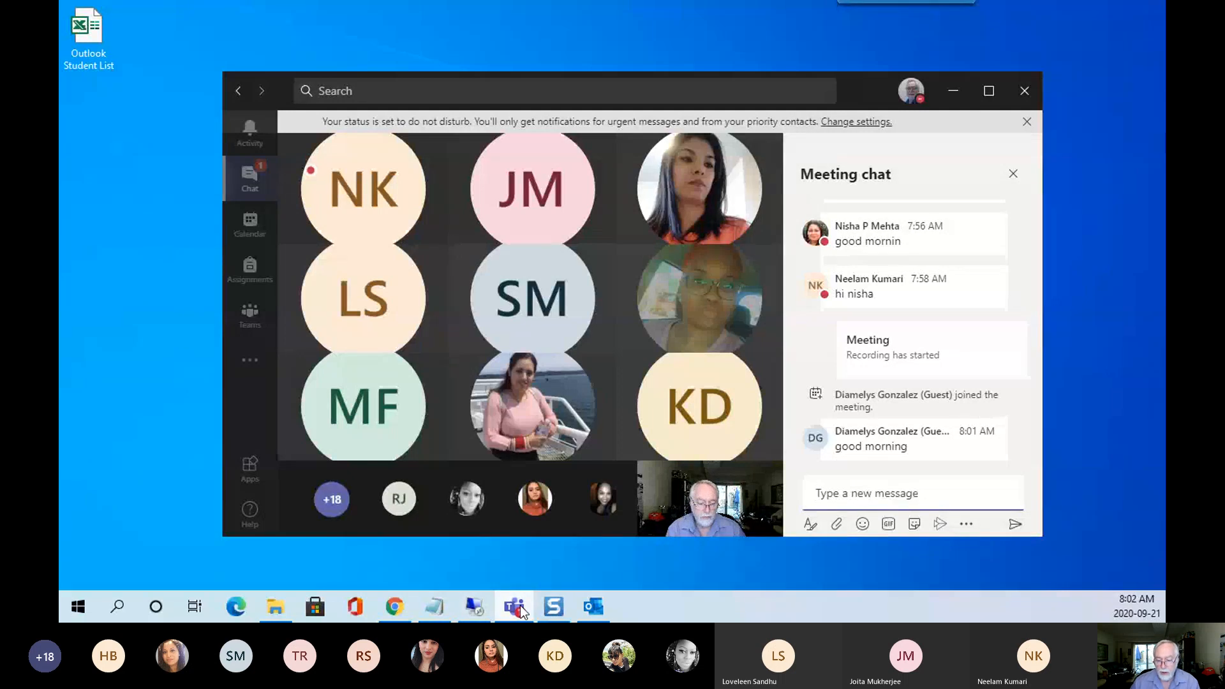
Reload the MindTap course page in Chrome and expand the Outlook unit to its five modules.
{"action": "left_click", "coordinate": [396, 608]}
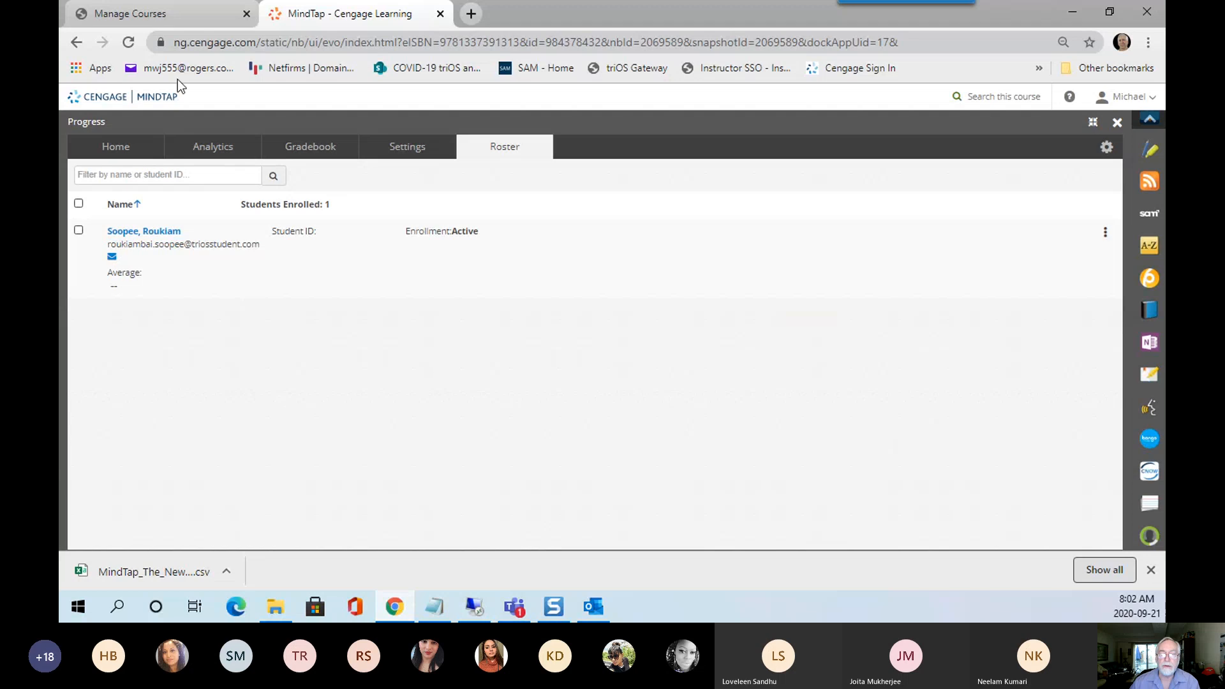
{"action": "left_click", "coordinate": [128, 42]}
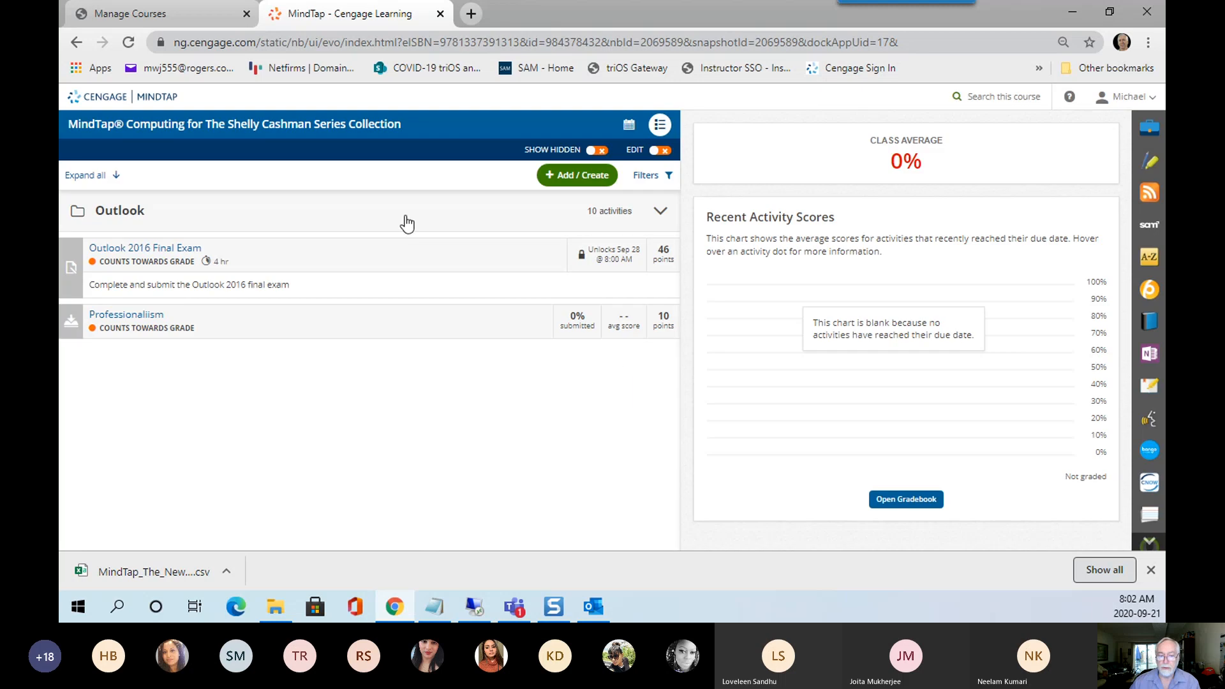
{"action": "left_click", "coordinate": [99, 217]}
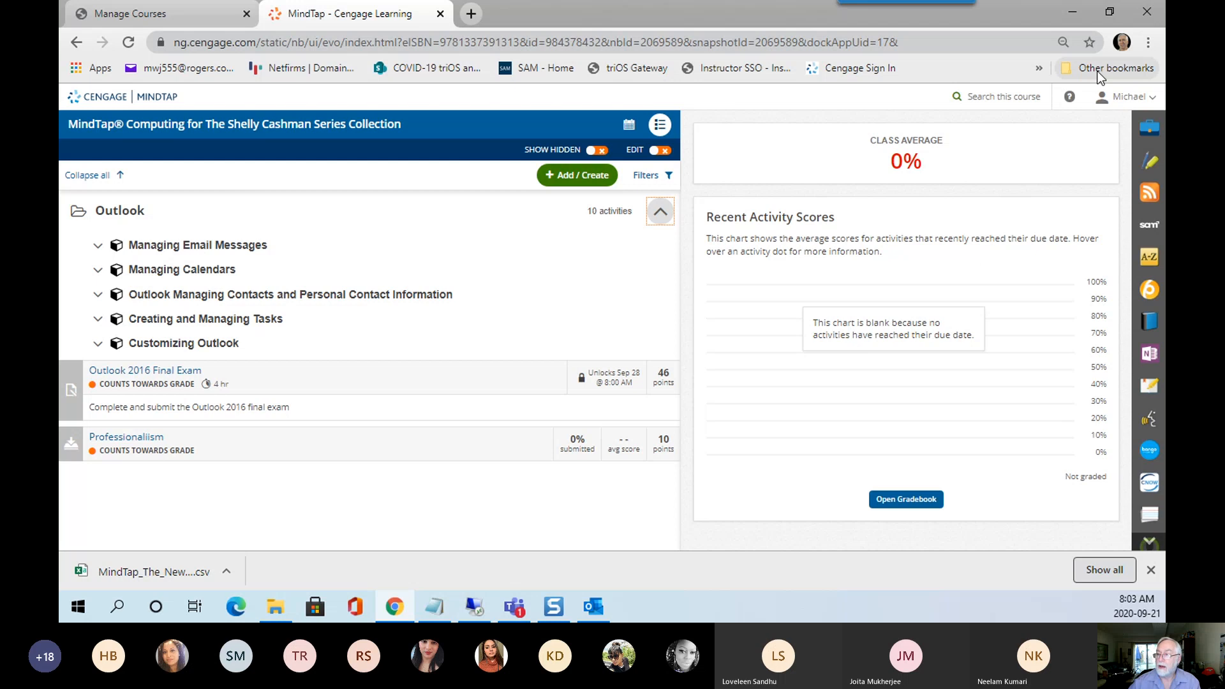
Minimize the browser, reposition the meeting window, and show the participant list.
{"action": "left_click", "coordinate": [1074, 14]}
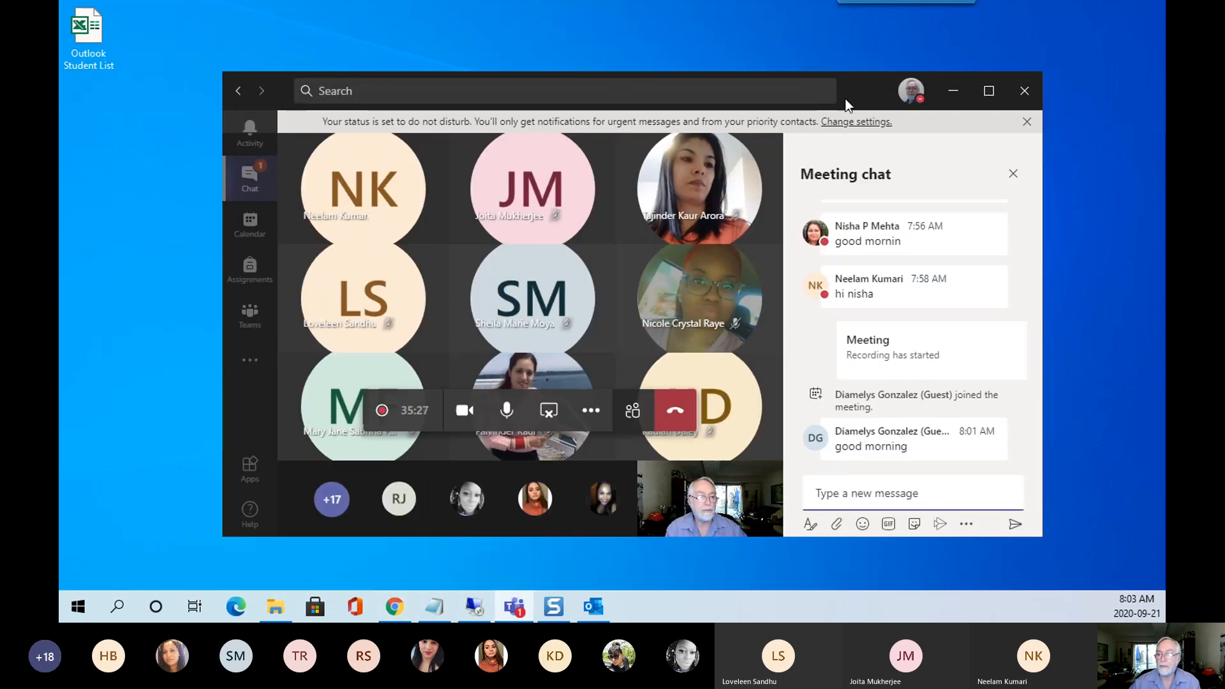
{"action": "left_click_drag", "start_coordinate": [852, 95], "coordinate": [832, 81]}
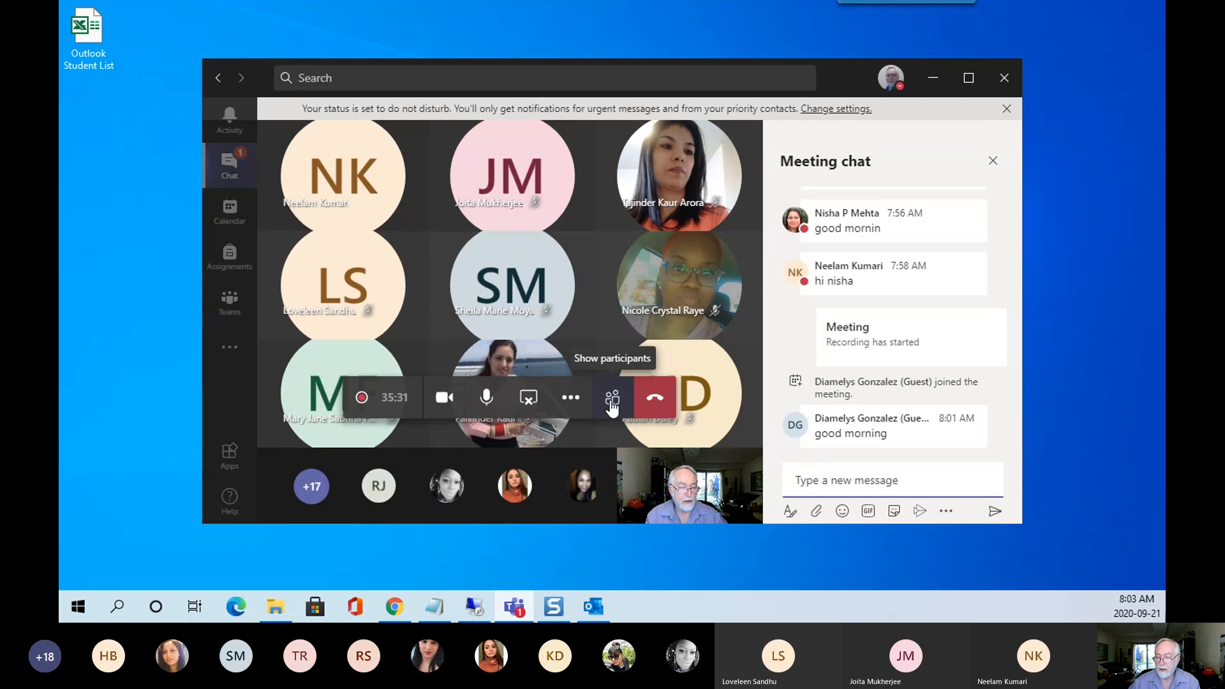
{"action": "left_click", "coordinate": [572, 400]}
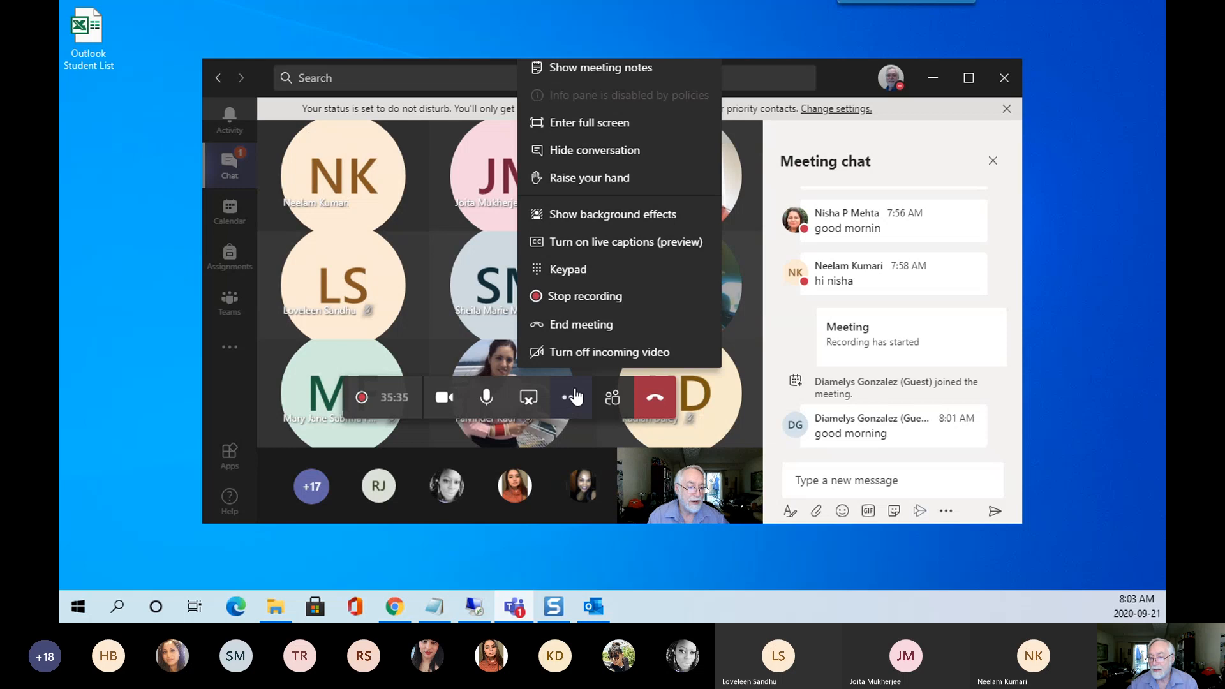
{"action": "left_click", "coordinate": [612, 399]}
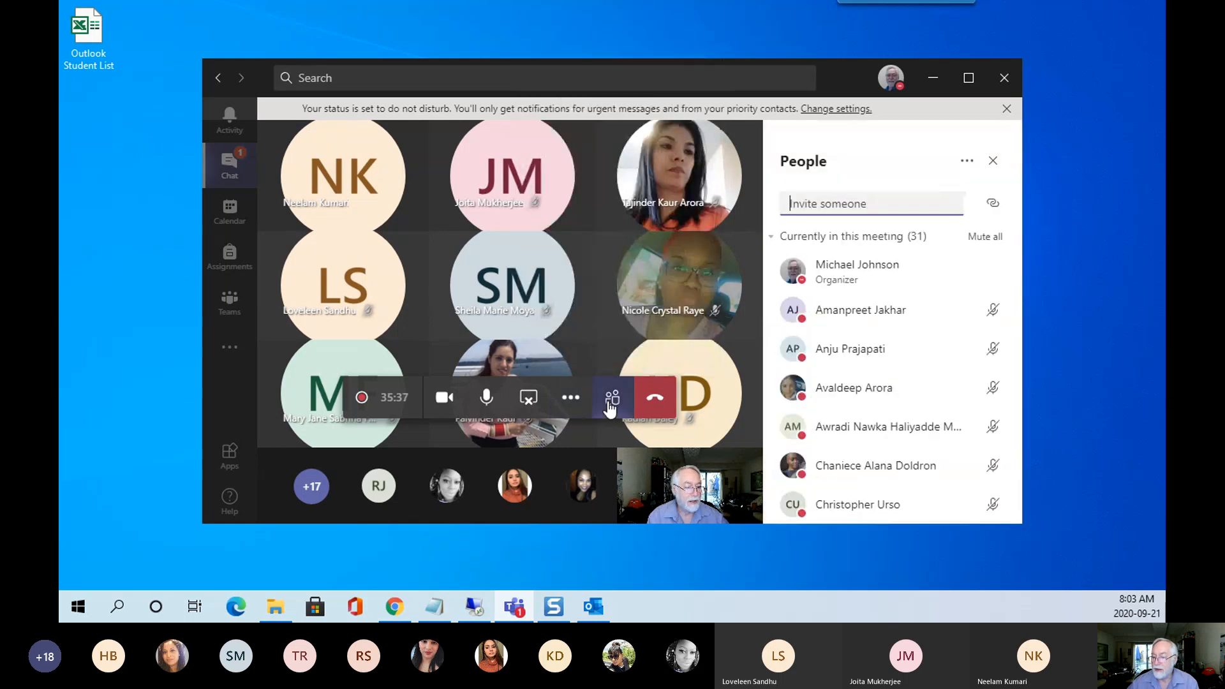
Download the attendance list, turn your camera off, and drag Outlook onto the desktop.
{"action": "left_click", "coordinate": [967, 162]}
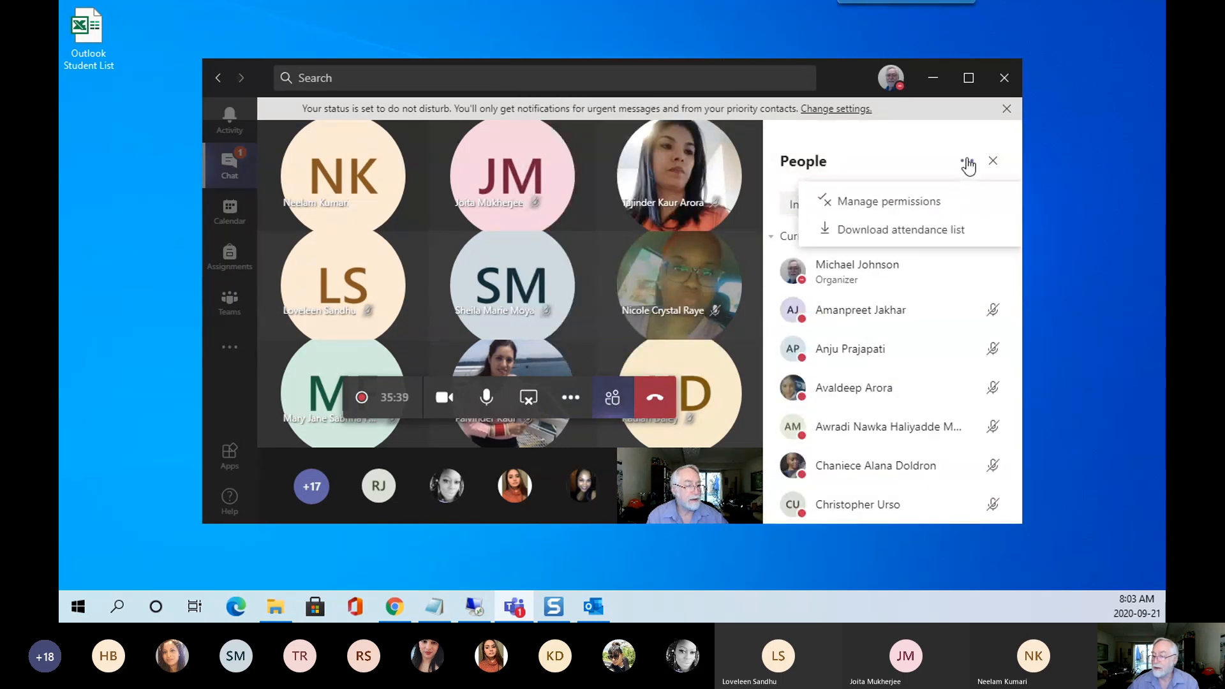
{"action": "left_click", "coordinate": [917, 234]}
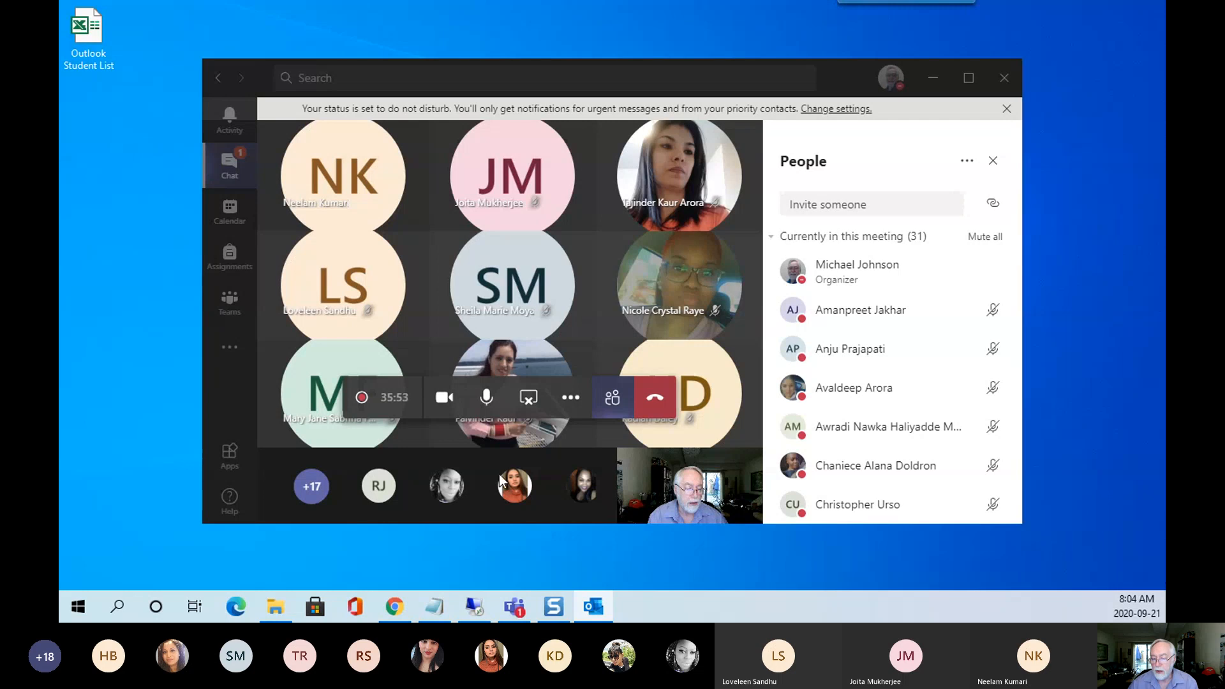
{"action": "left_click", "coordinate": [439, 402]}
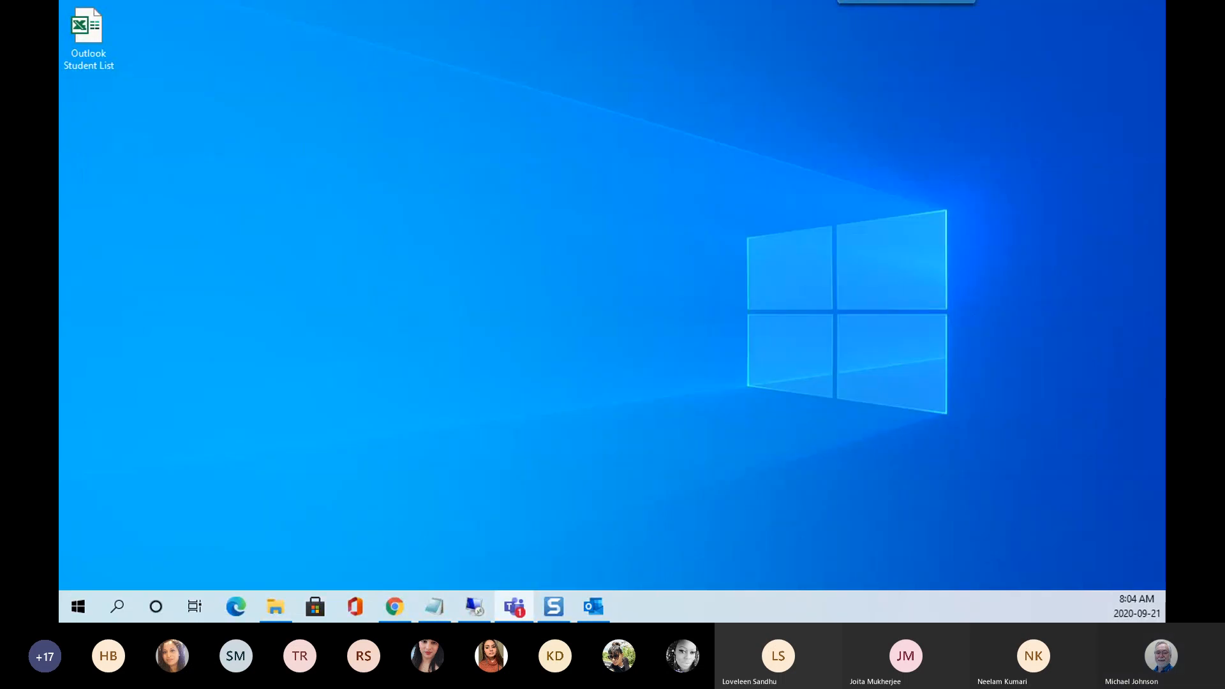
{"action": "left_click_drag", "start_coordinate": [59, 28], "coordinate": [660, 39]}
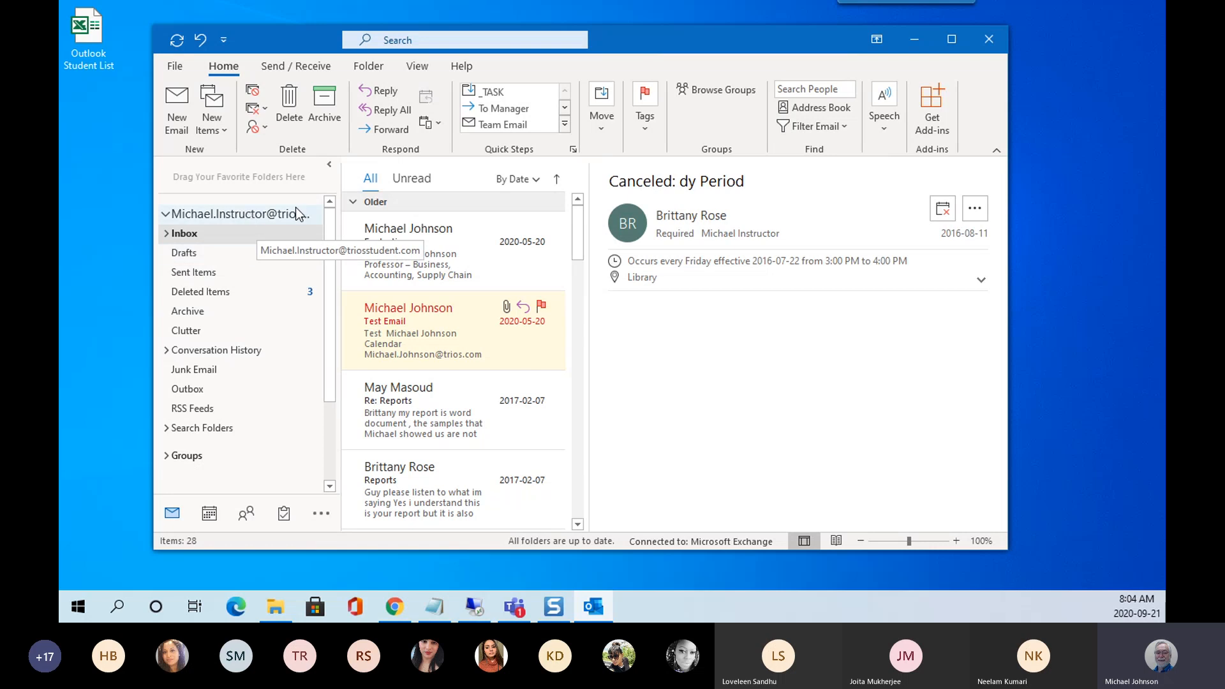
Maximize the Outlook Inbox window to fill the screen.
{"action": "left_click", "coordinate": [952, 39]}
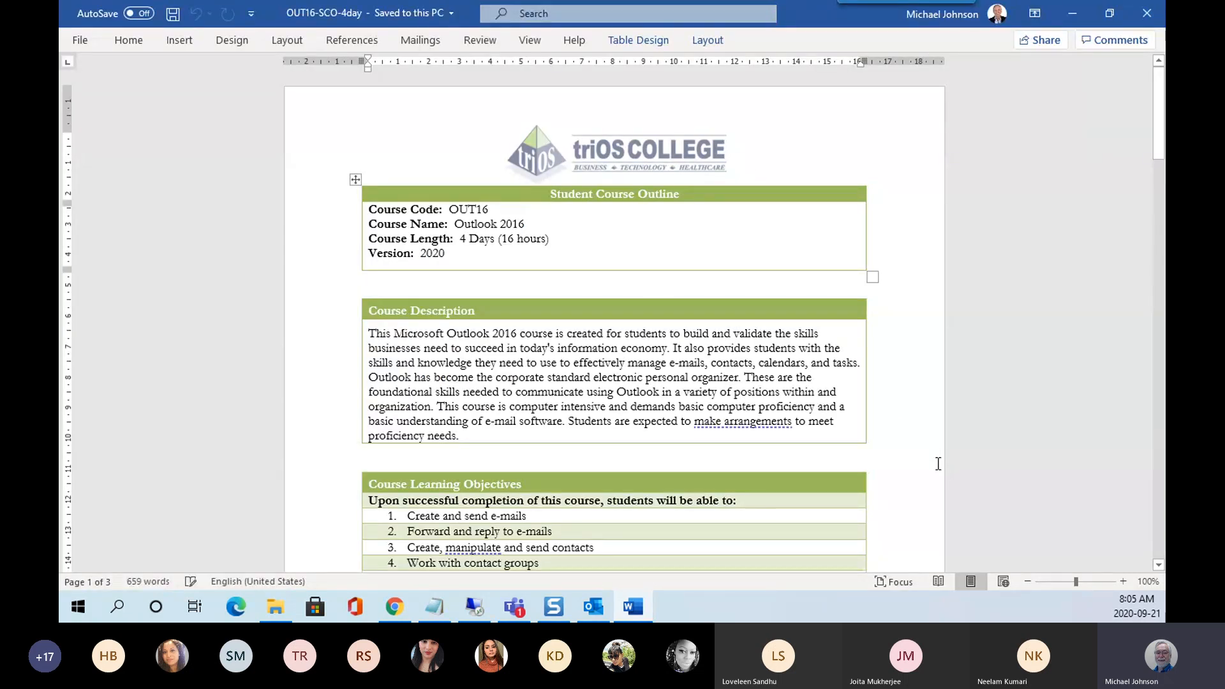
Zoom the OUT16-SCO-4day outline from 100% to 130%.
{"action": "left_click", "coordinate": [1123, 582]}
{"action": "left_click", "coordinate": [1123, 581]}
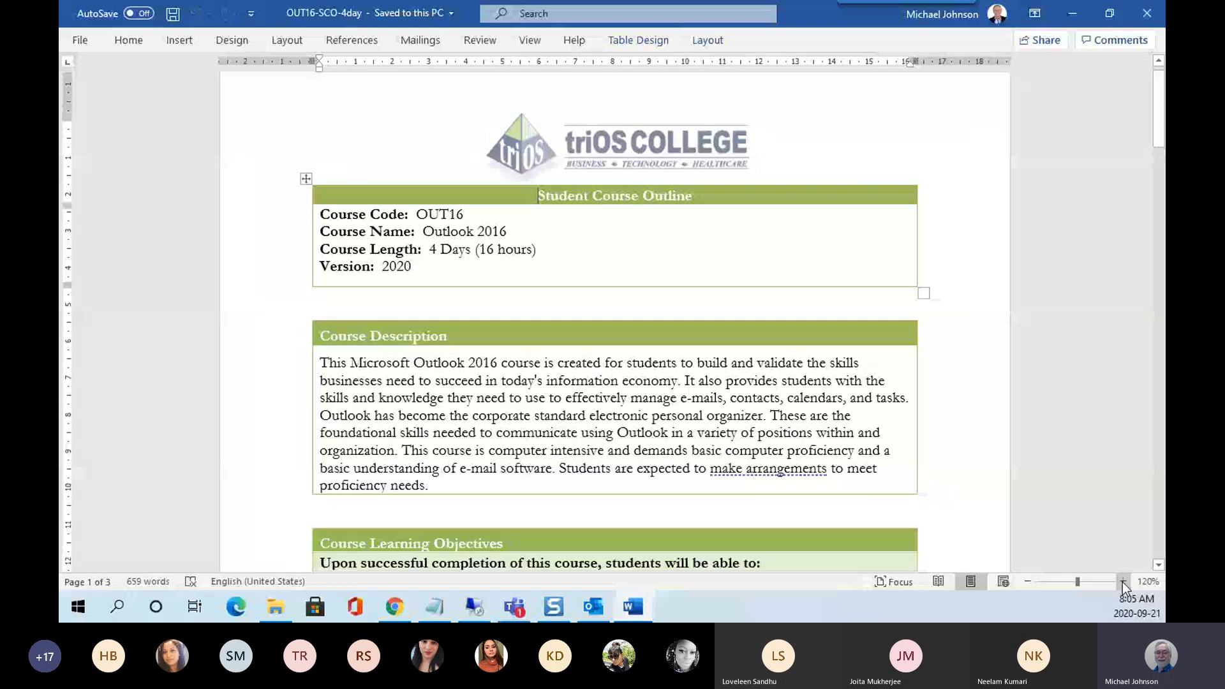
{"action": "left_click", "coordinate": [1123, 581]}
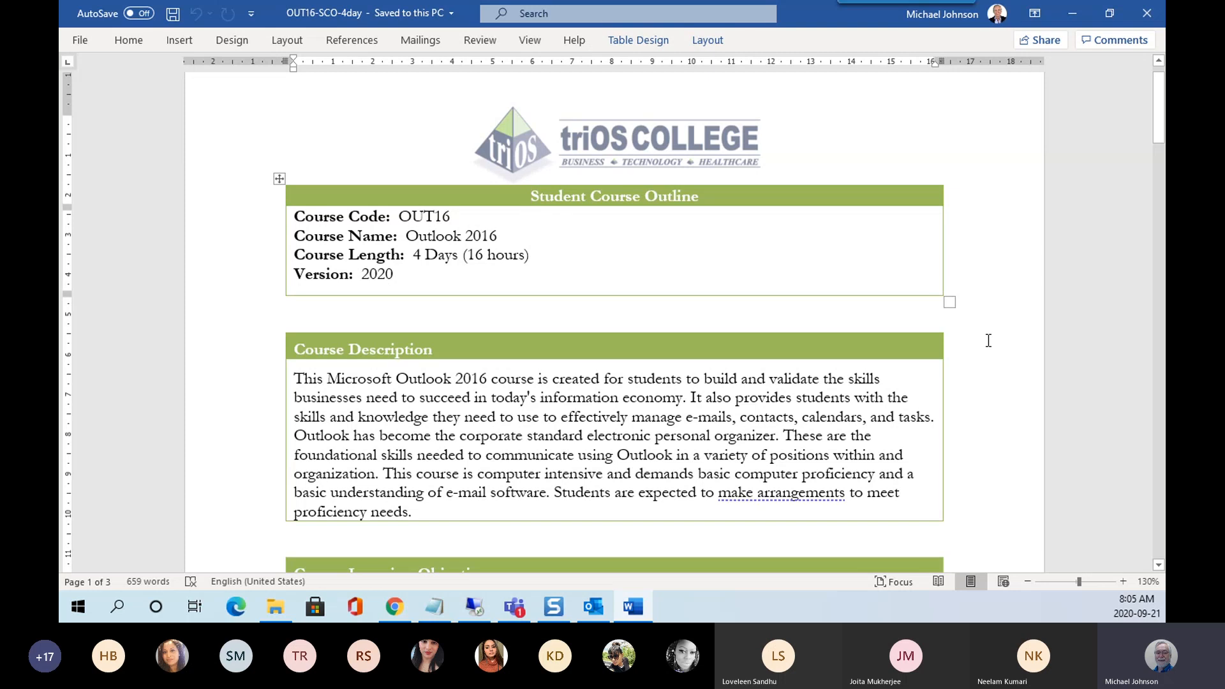
Scroll down to the six Course Learning Objectives and the Materials and Resources table.
{"action": "scroll", "coordinate": [994, 199], "scroll_direction": "down", "scroll_amount": 10}
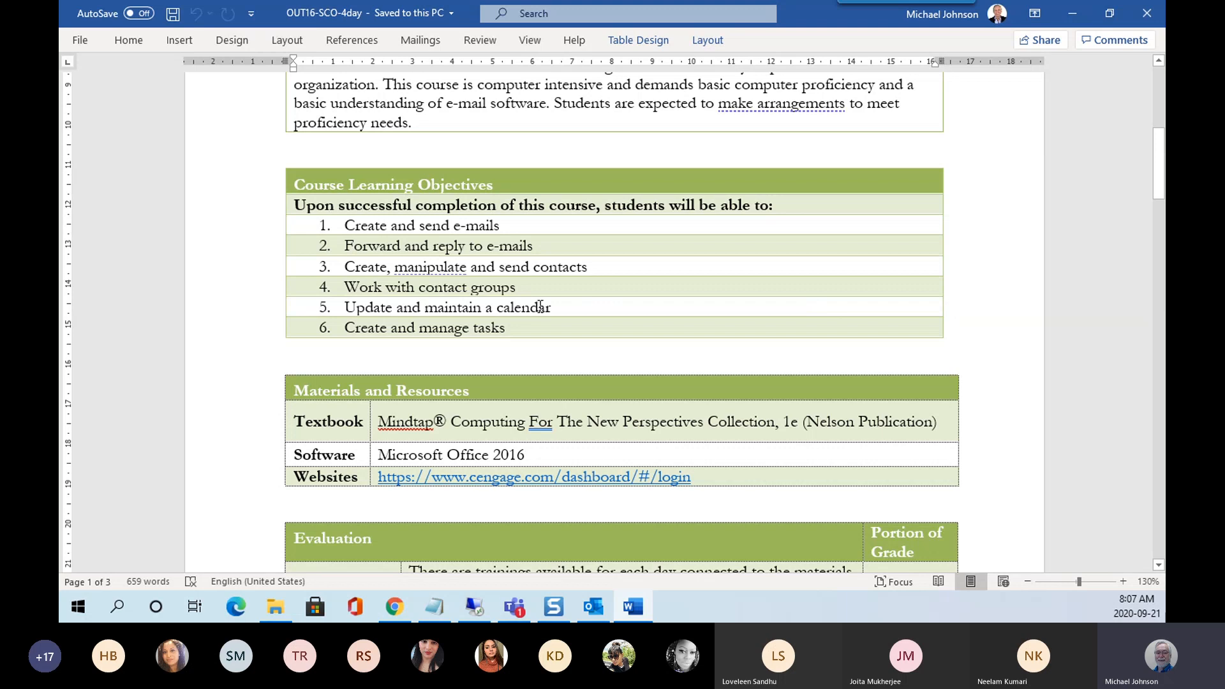
Scroll through the Evaluation weights (Assignment 2 25%, Final Exam 30%) to the page-2 Keyboarding row.
{"action": "scroll", "coordinate": [992, 317], "scroll_direction": "down", "scroll_amount": 4}
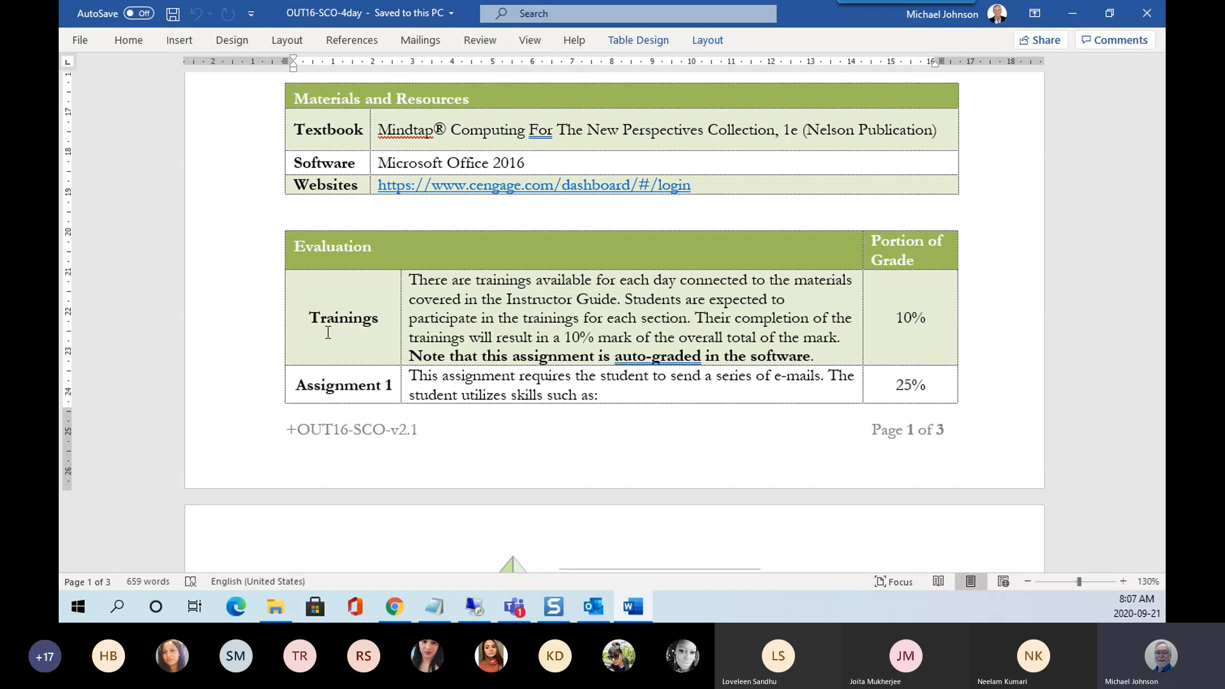
{"action": "scroll", "coordinate": [328, 332], "scroll_direction": "down", "scroll_amount": 6}
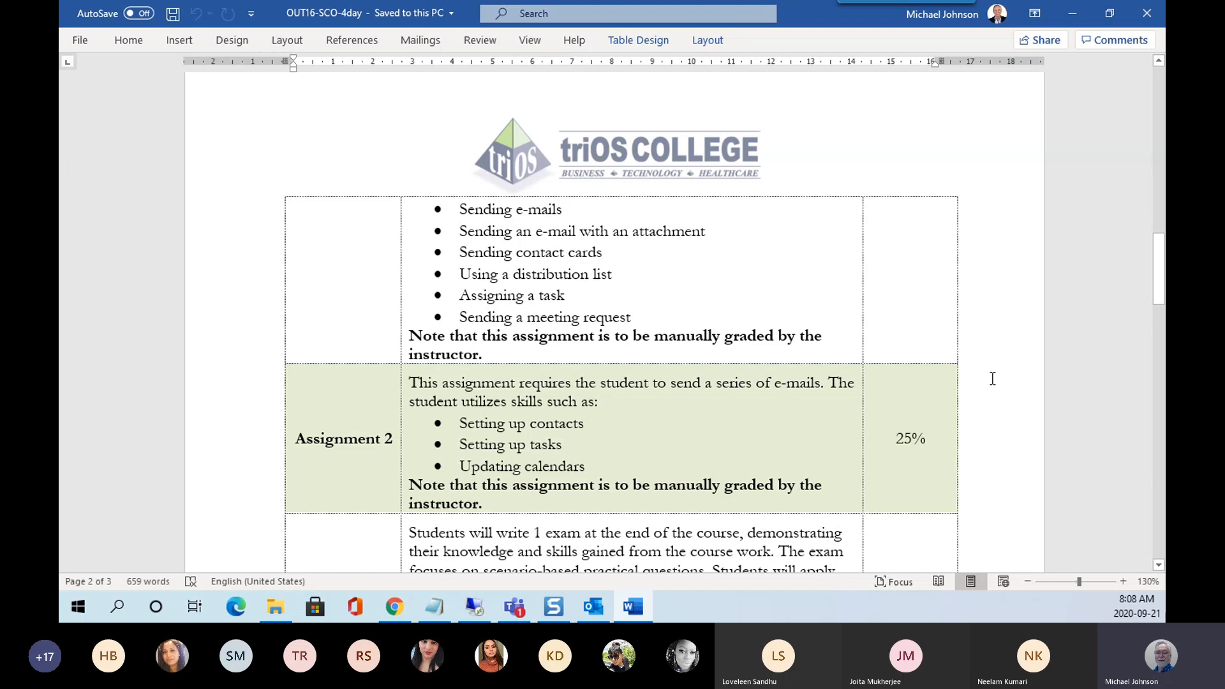
{"action": "scroll", "coordinate": [993, 379], "scroll_direction": "down", "scroll_amount": 5}
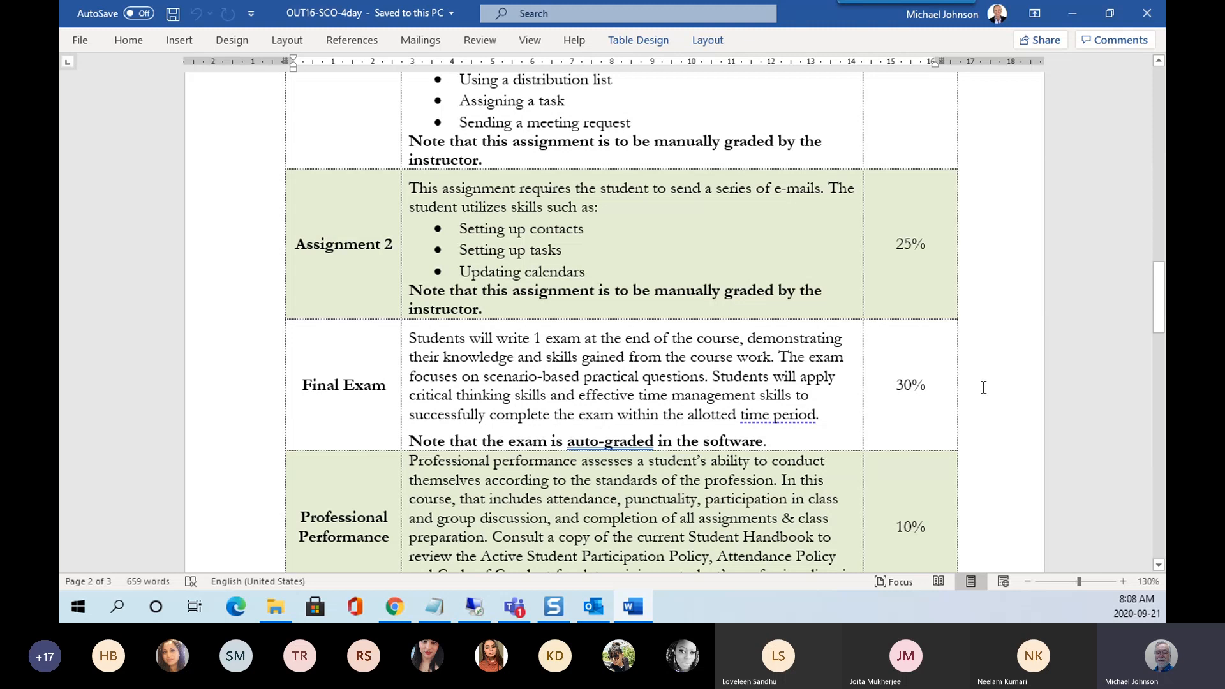
{"action": "scroll", "coordinate": [981, 391], "scroll_direction": "down", "scroll_amount": 3}
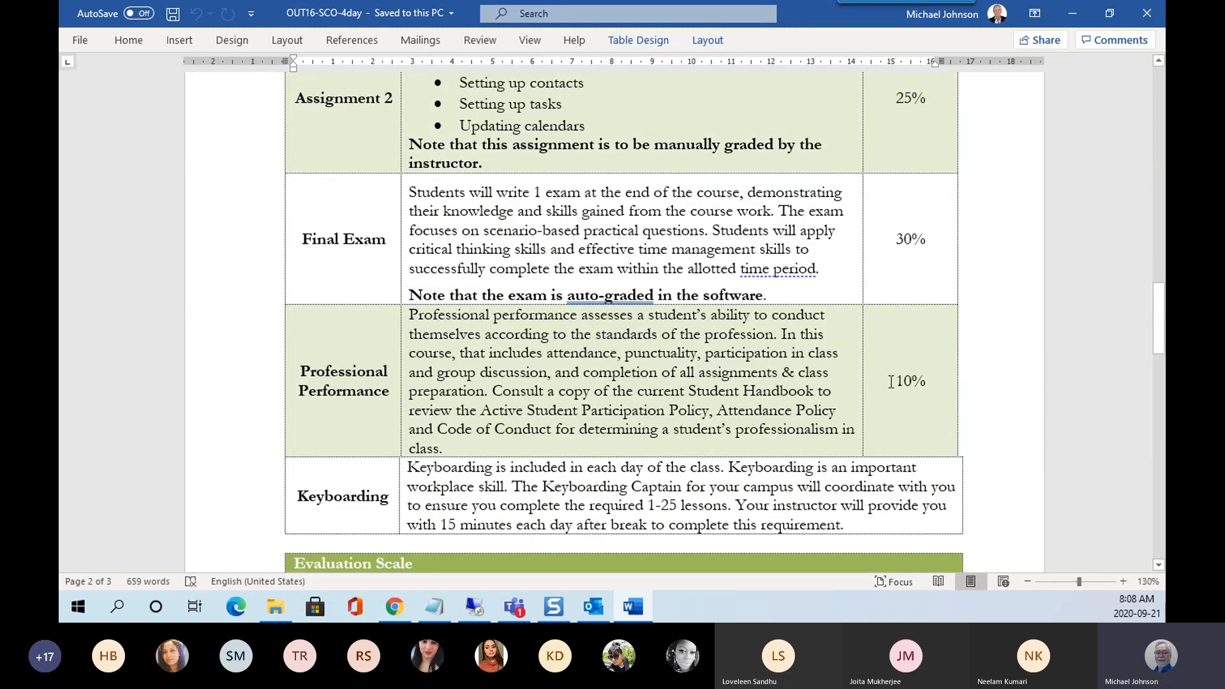
Scroll past the Evaluation Scale to the page-3 Daily Plan at a Glance table.
{"action": "scroll", "coordinate": [978, 385], "scroll_direction": "down", "scroll_amount": 1}
{"action": "scroll", "coordinate": [982, 384], "scroll_direction": "down", "scroll_amount": 3}
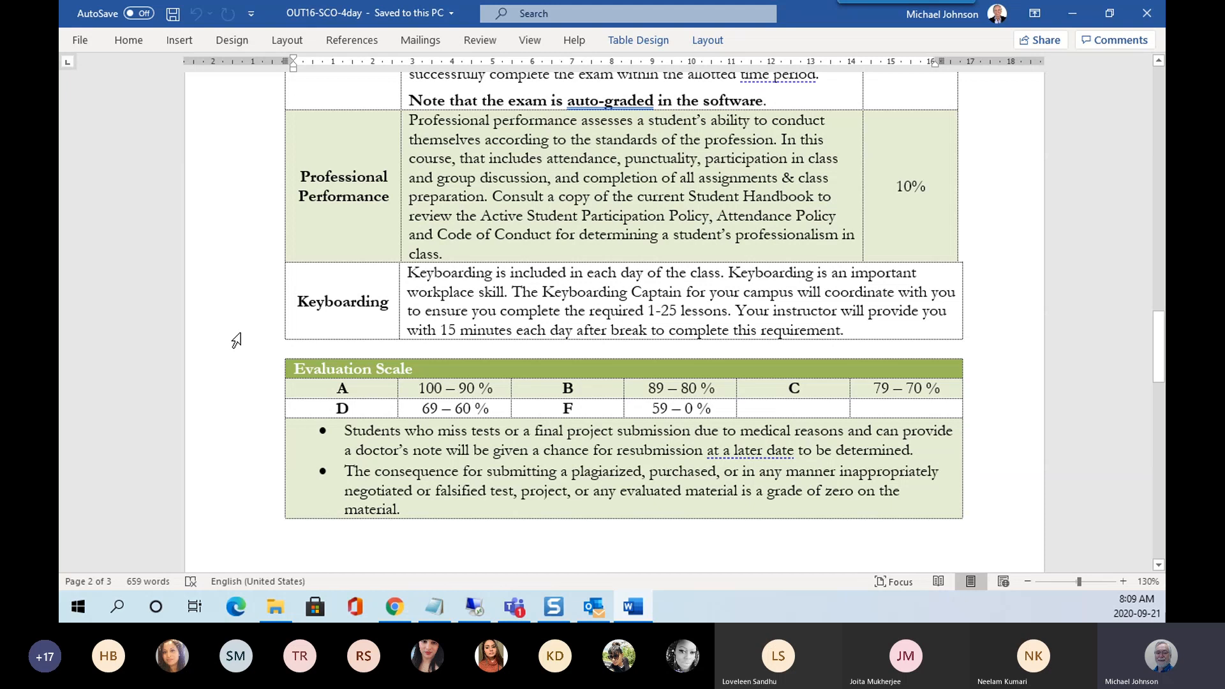
{"action": "scroll", "coordinate": [236, 340], "scroll_direction": "down", "scroll_amount": 2}
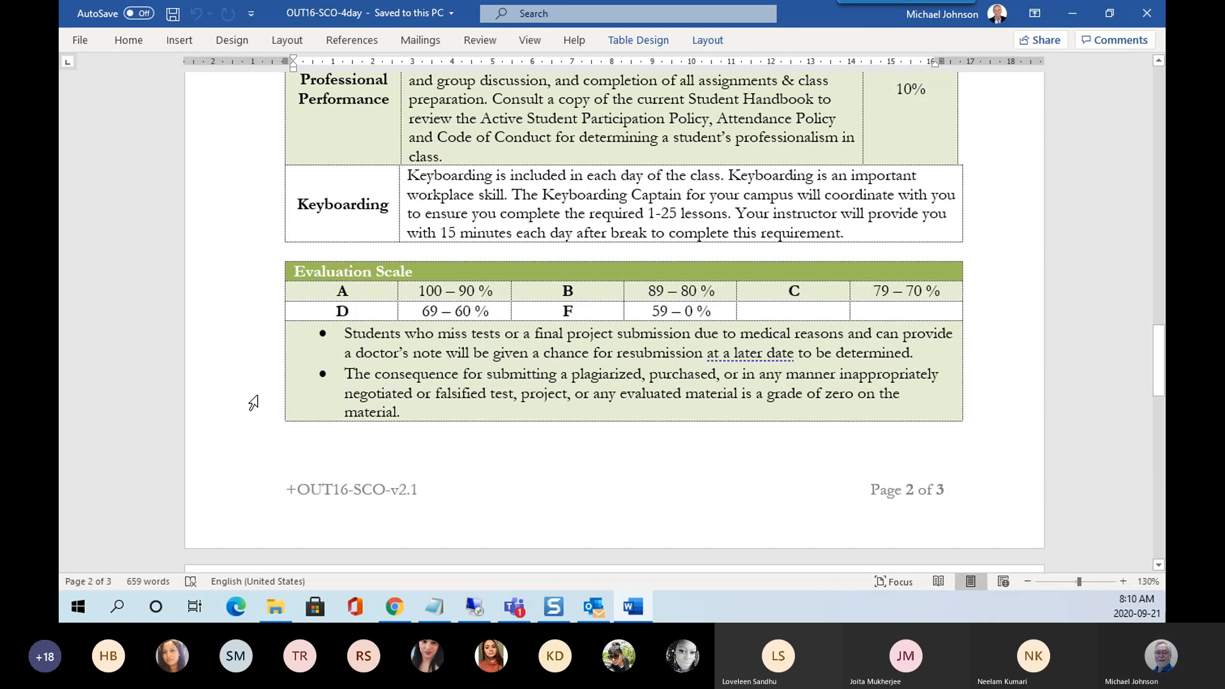
{"action": "scroll", "coordinate": [253, 401], "scroll_direction": "down", "scroll_amount": 3}
{"action": "scroll", "coordinate": [253, 399], "scroll_direction": "down", "scroll_amount": 7}
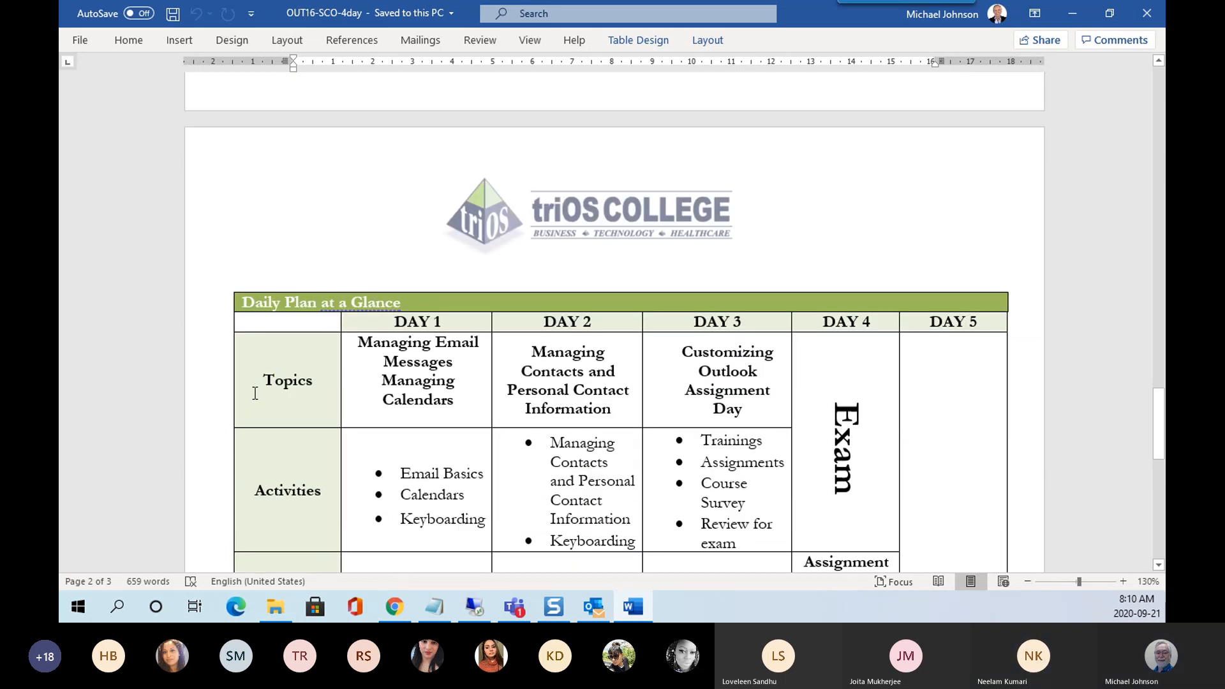
{"action": "scroll", "coordinate": [255, 393], "scroll_direction": "down", "scroll_amount": 3}
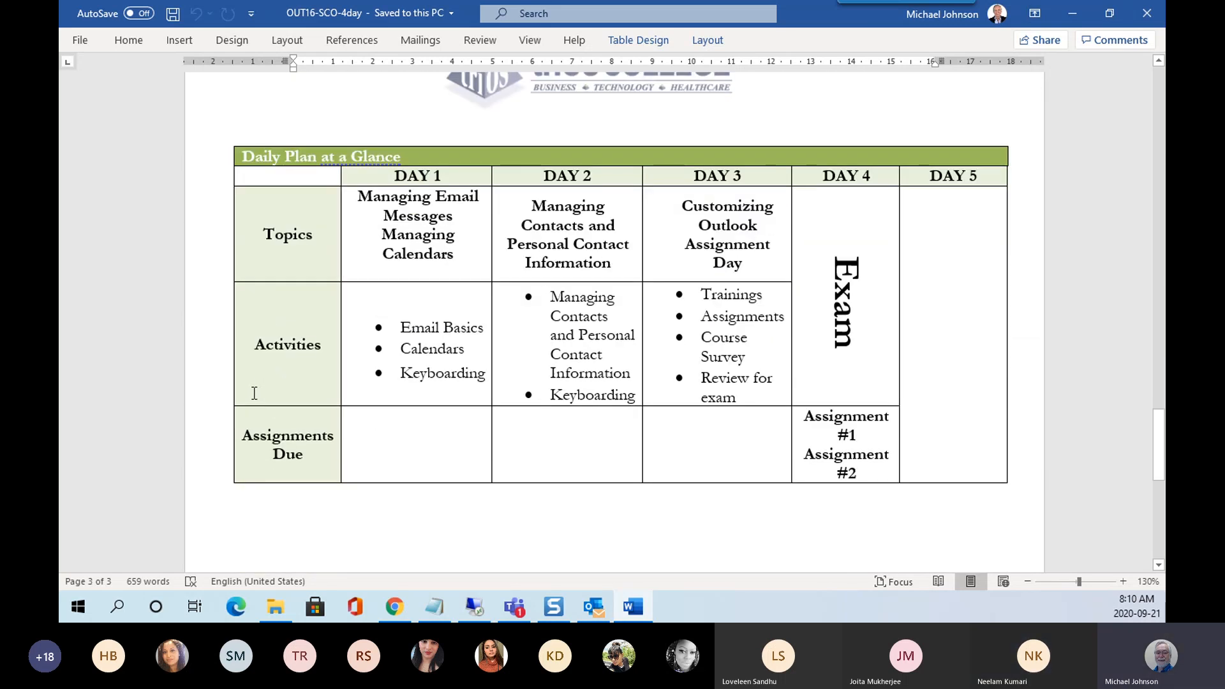
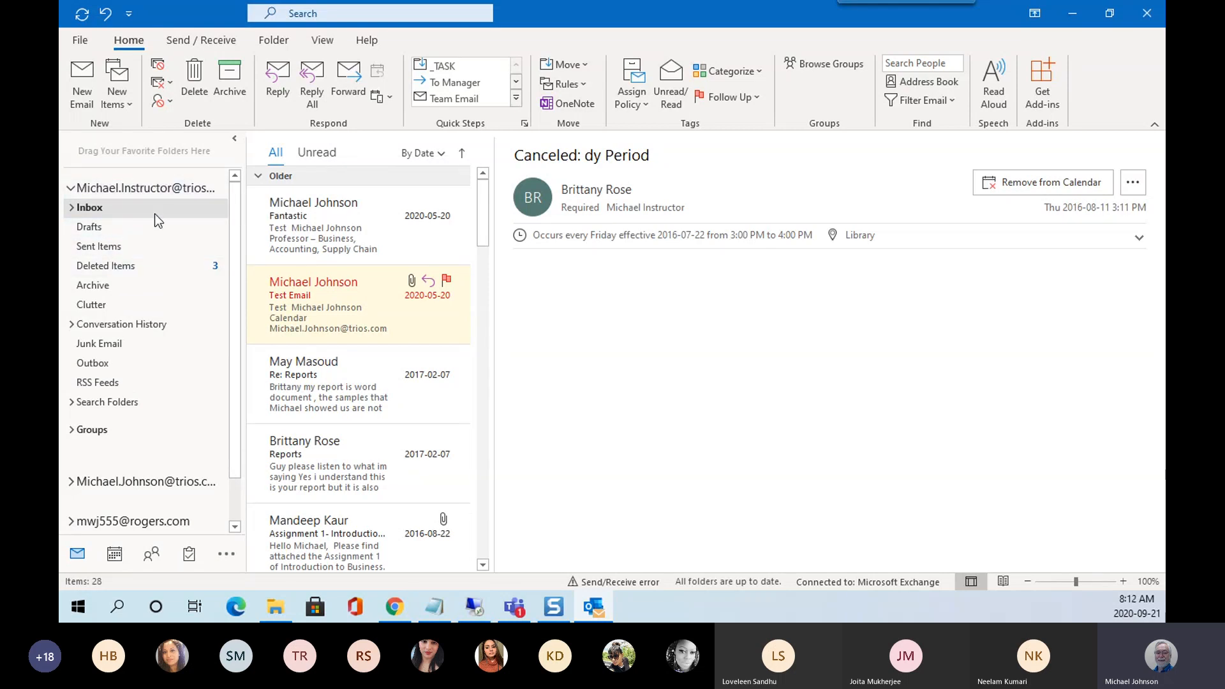
Go through Drafts to Sent Items, delete the 'Accepted: test' reply, then reopen the Inbox.
{"action": "left_click", "coordinate": [95, 229]}
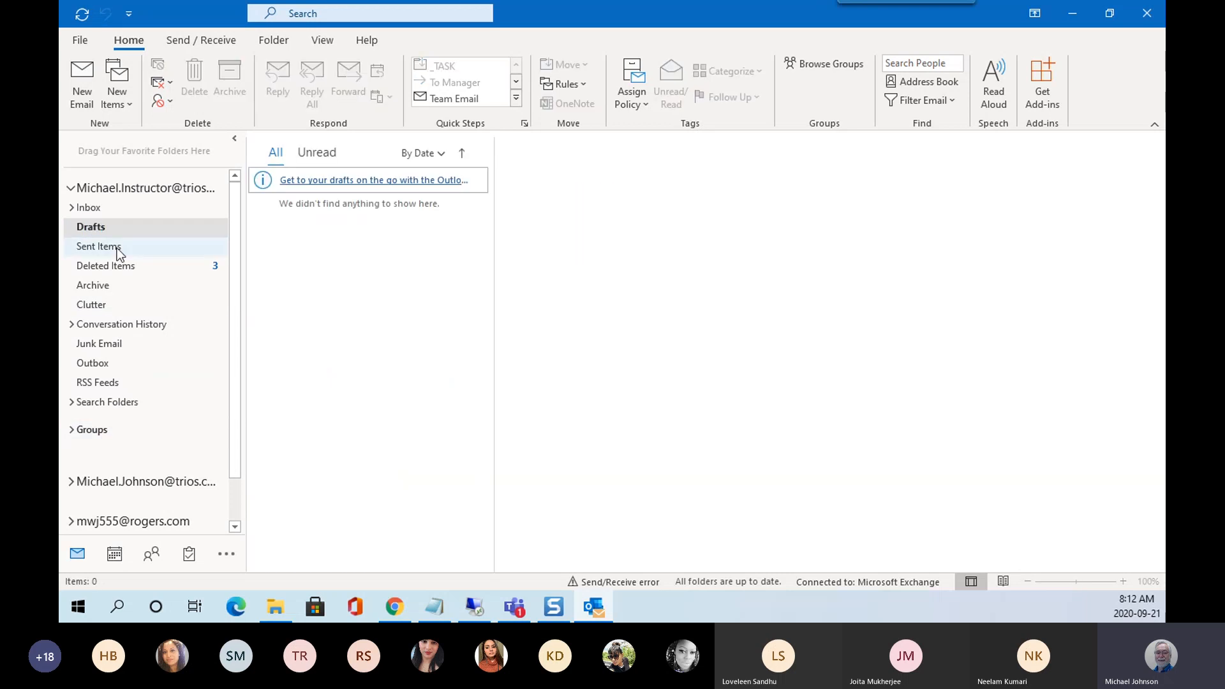
{"action": "left_click", "coordinate": [117, 251]}
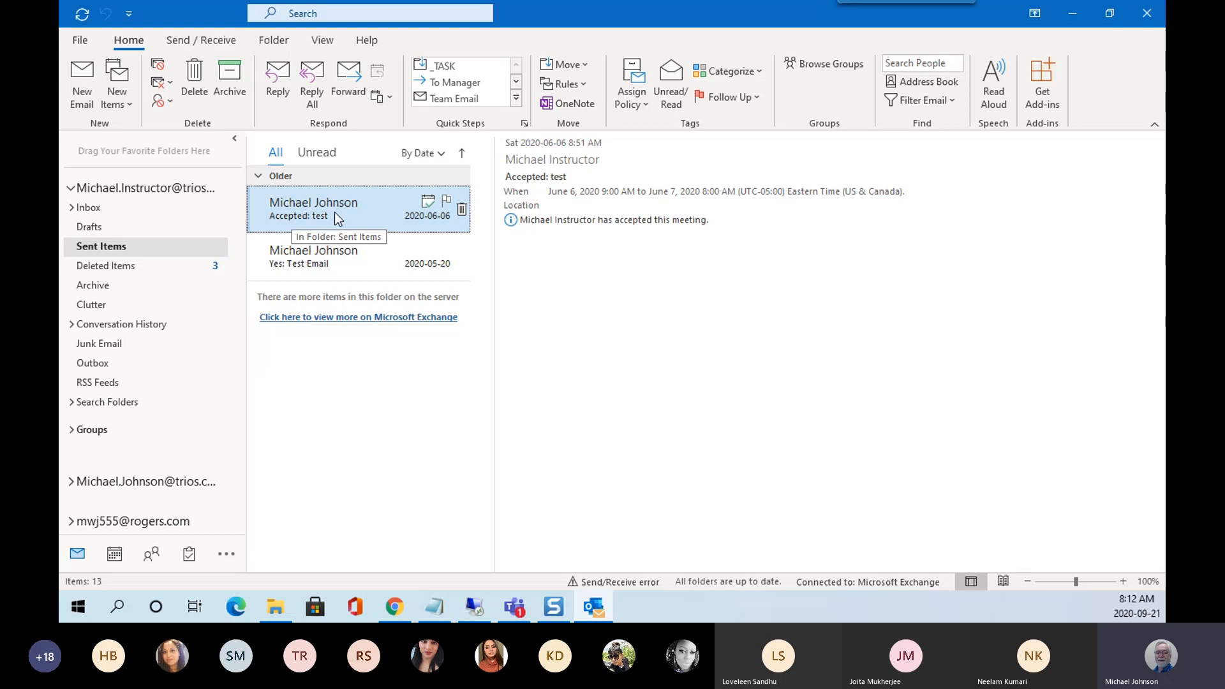
{"action": "left_click", "coordinate": [461, 211]}
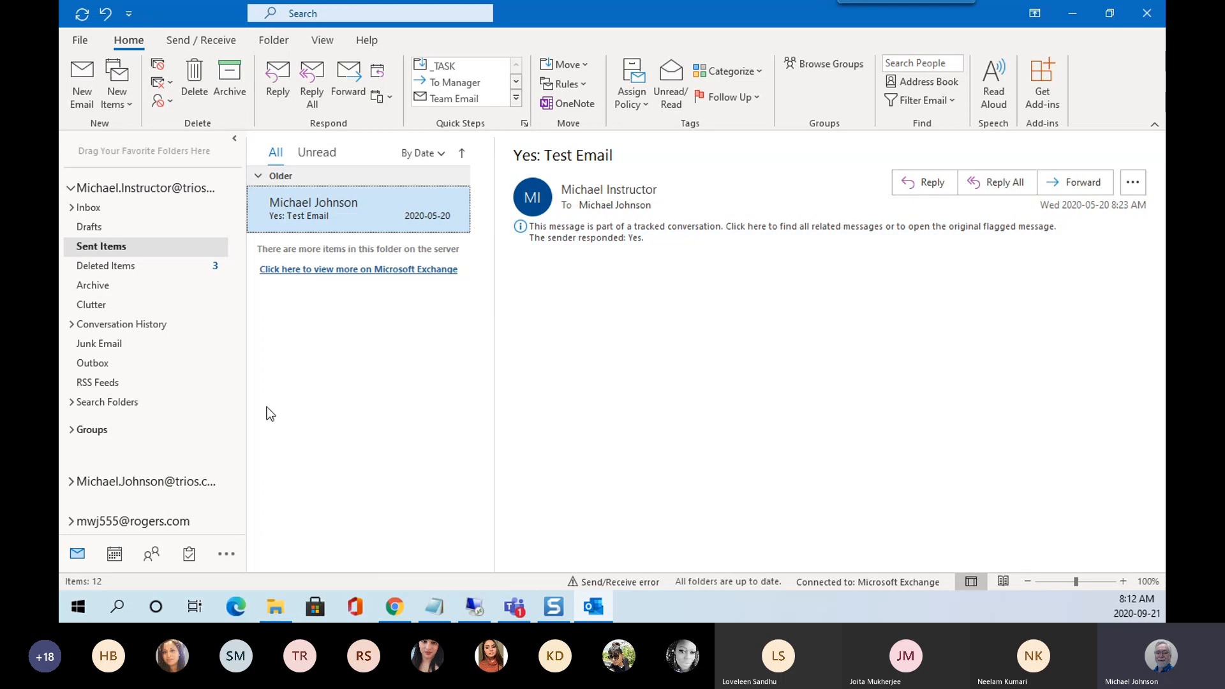
{"action": "left_click", "coordinate": [91, 208]}
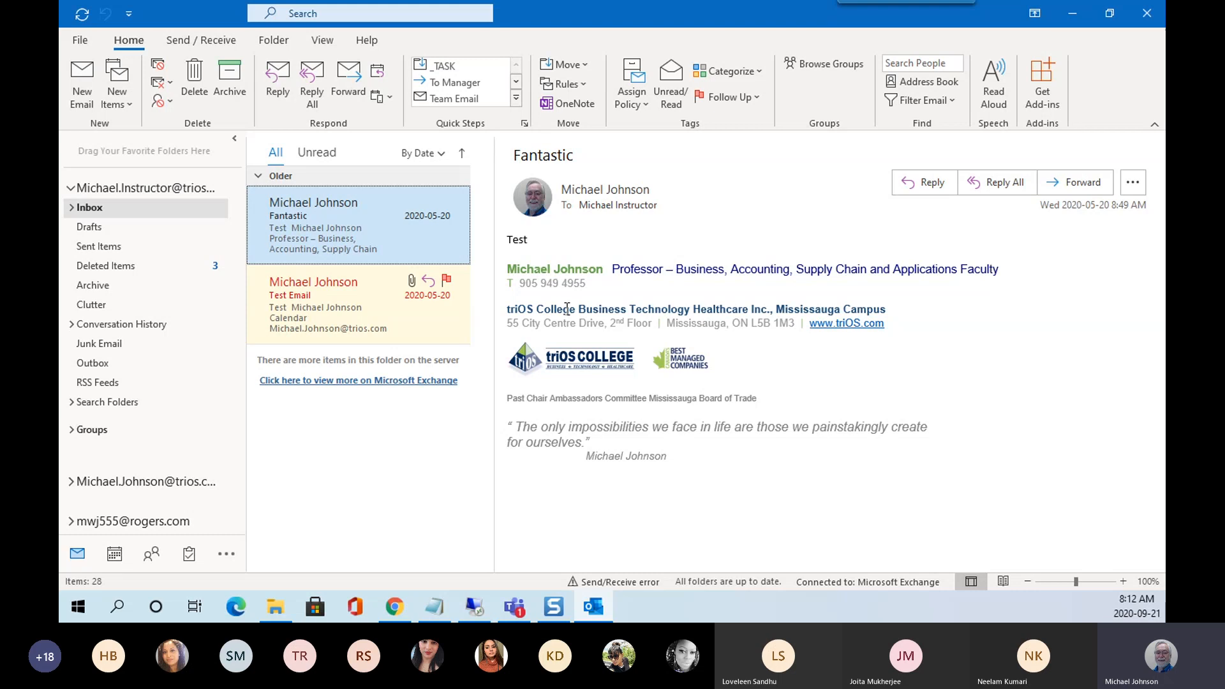
On the View tab, turn the Folder Pane Off, then set it back to Normal.
{"action": "left_click", "coordinate": [326, 48]}
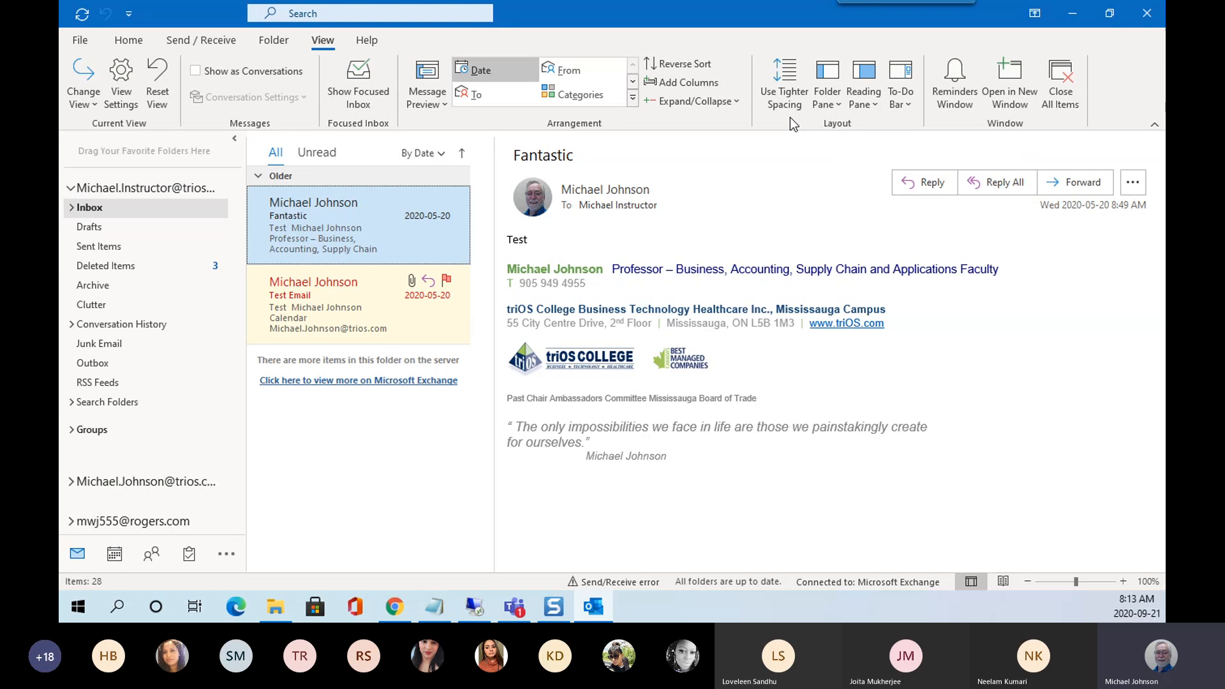
{"action": "left_click", "coordinate": [842, 112]}
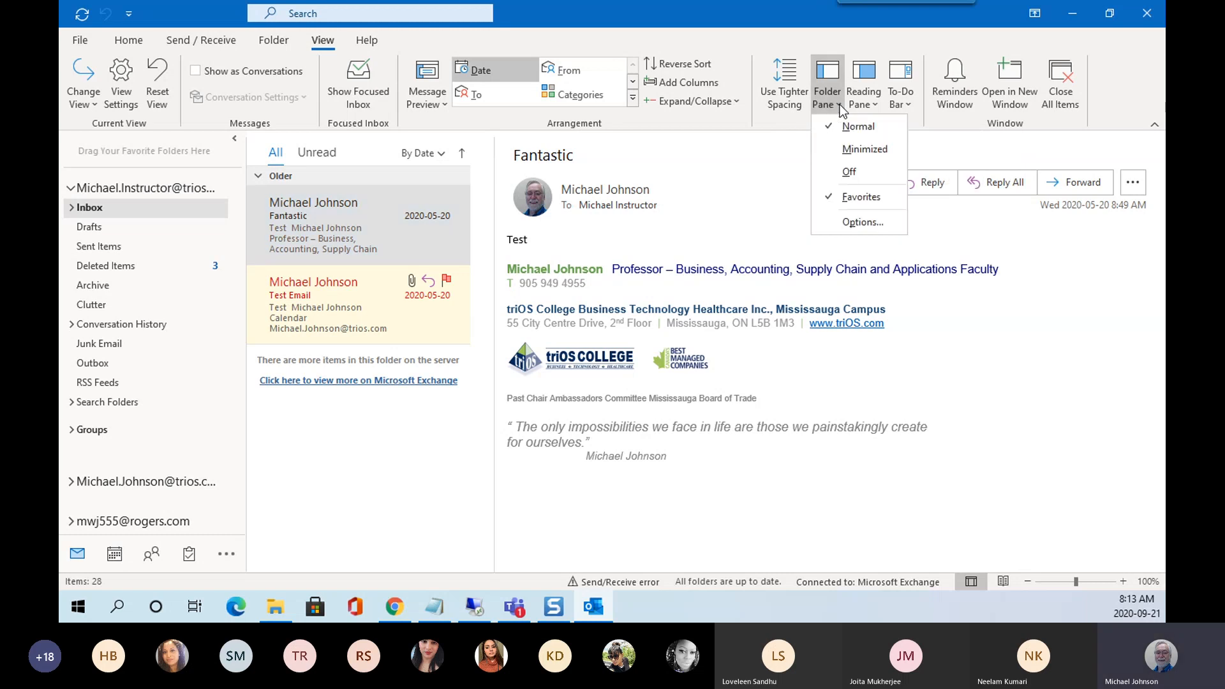
{"action": "left_click", "coordinate": [853, 173]}
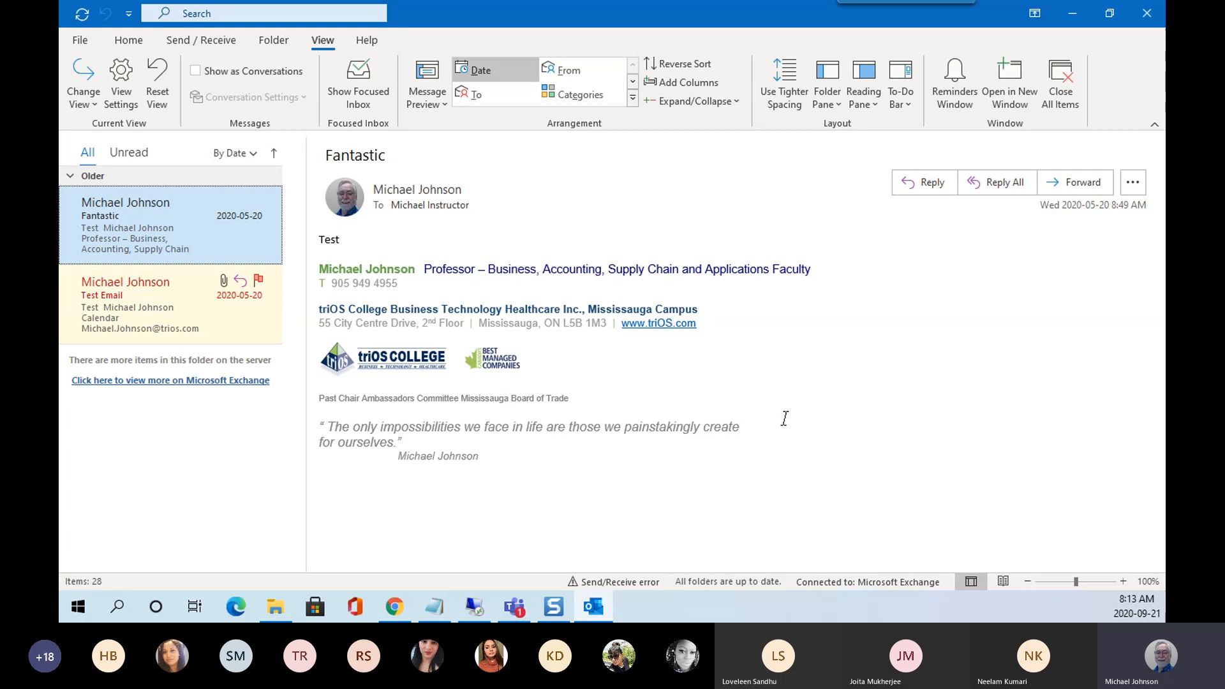
{"action": "left_click", "coordinate": [838, 105]}
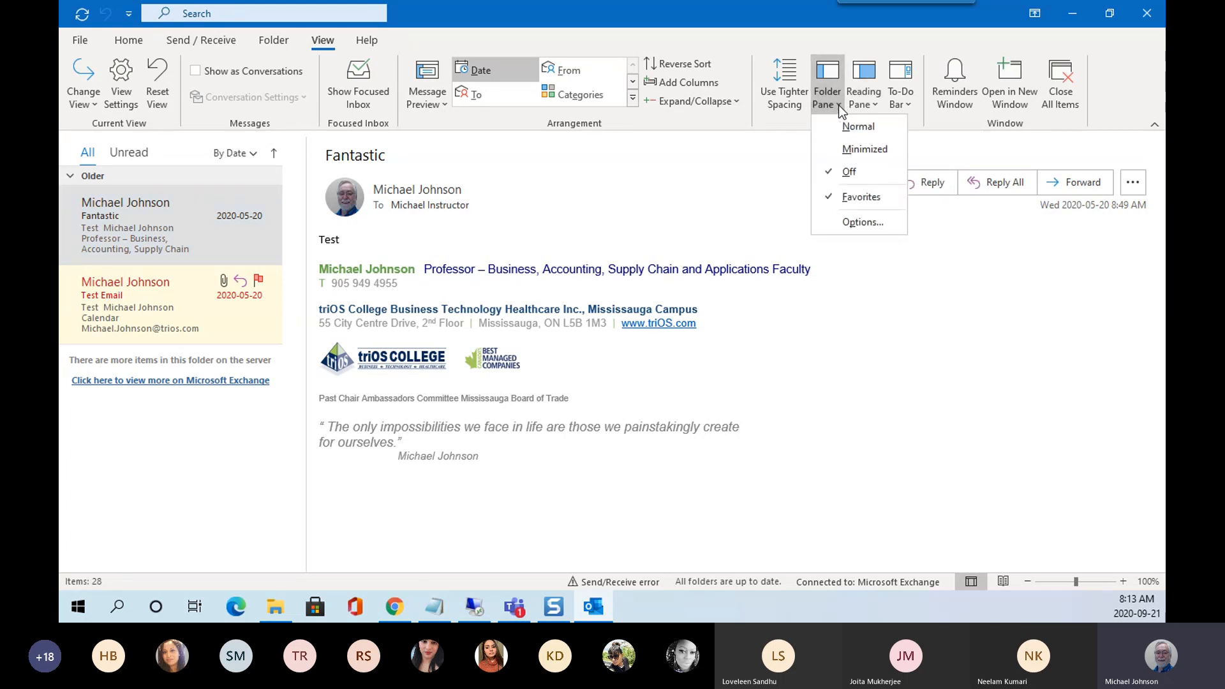
{"action": "left_click", "coordinate": [849, 127]}
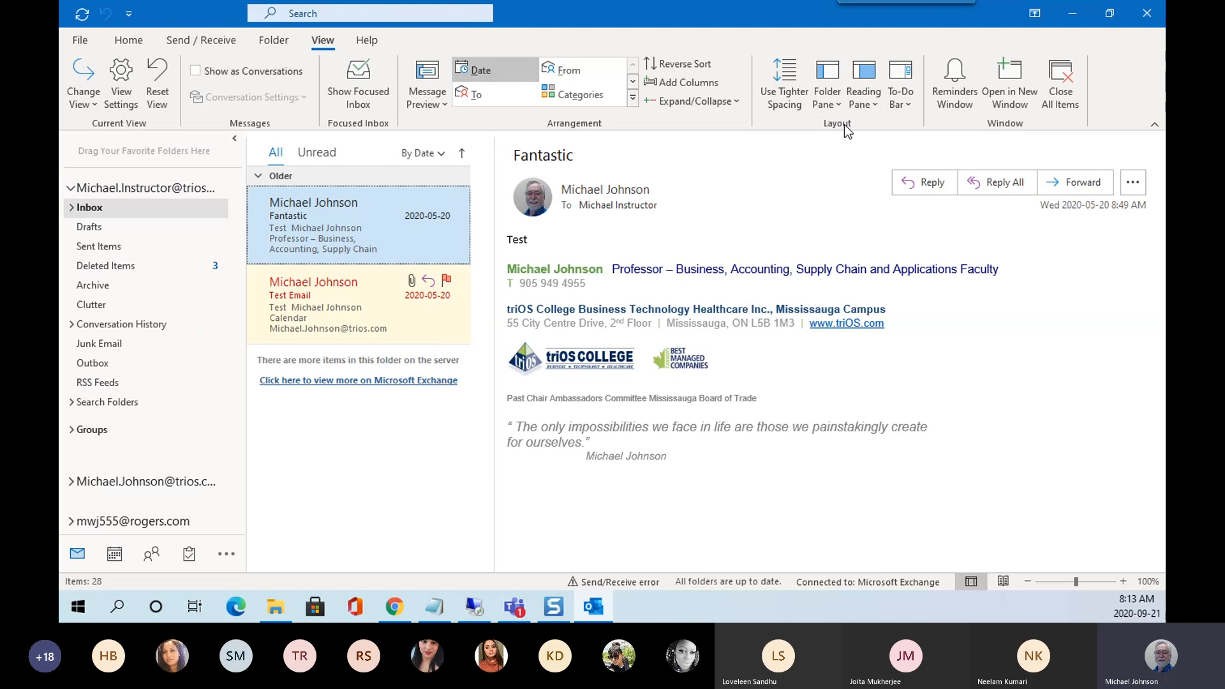
{"action": "scroll", "coordinate": [175, 318], "scroll_direction": "down", "scroll_amount": 2}
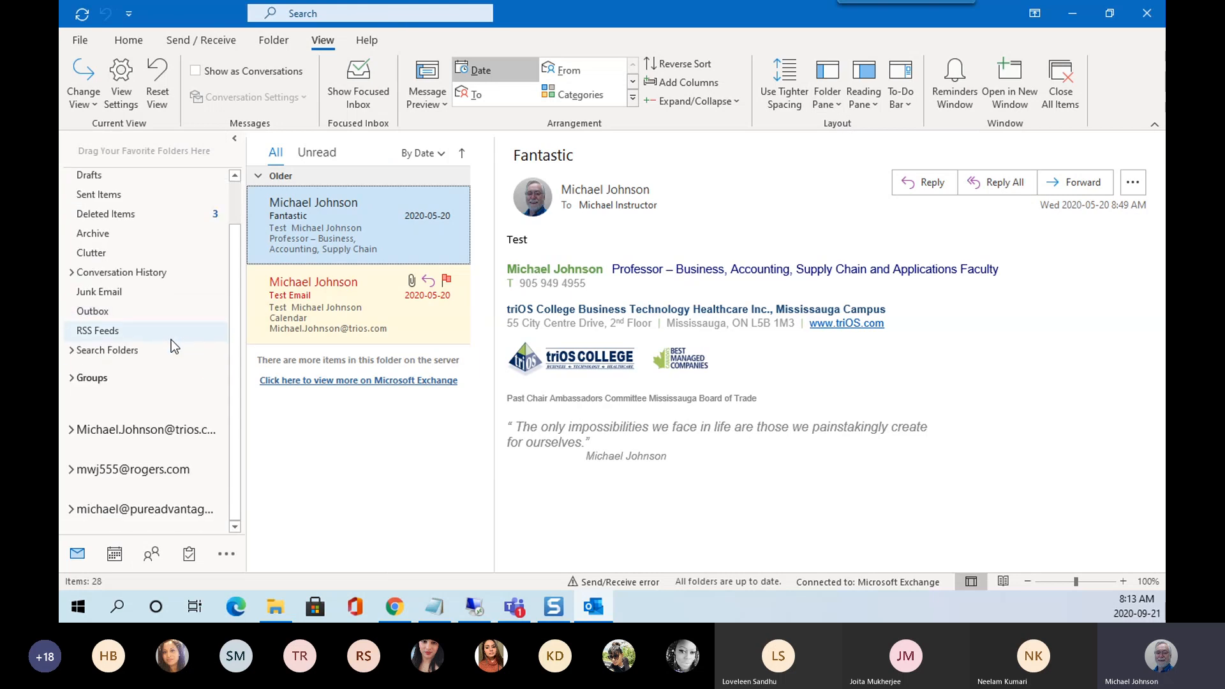
Expand the second account, its Inbox, and the IntPrj, IntrBus and MindTap folders.
{"action": "left_click", "coordinate": [70, 431]}
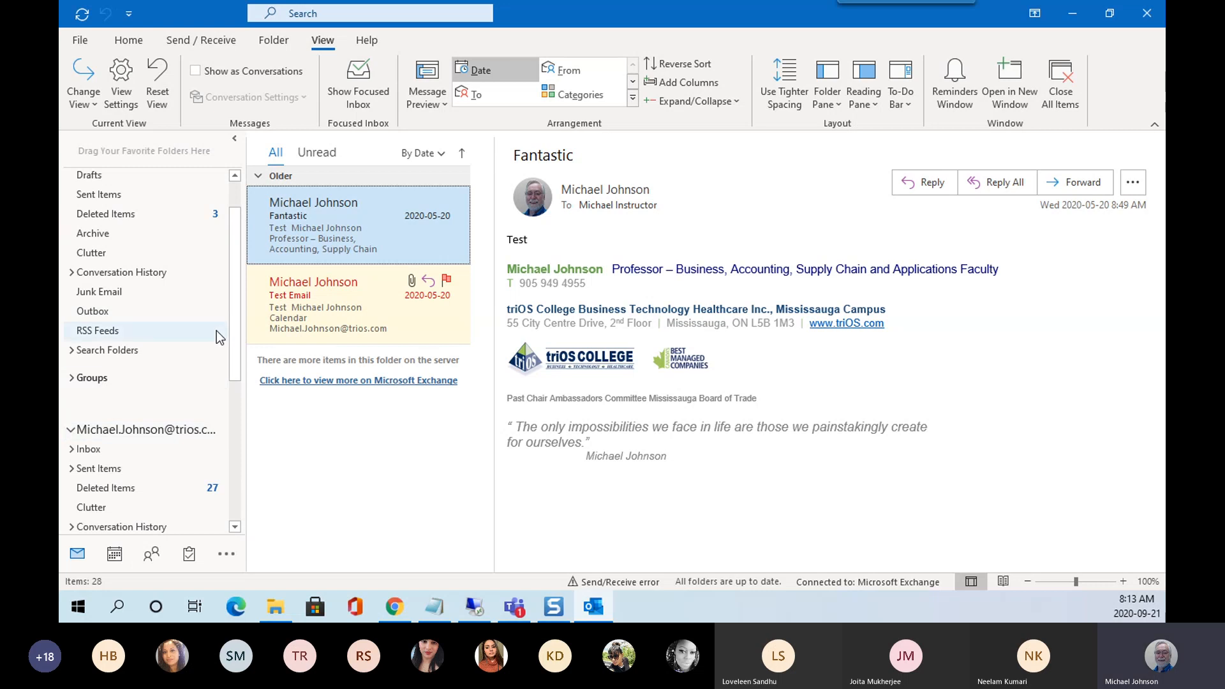
{"action": "left_click_drag", "start_coordinate": [240, 291], "coordinate": [248, 402]}
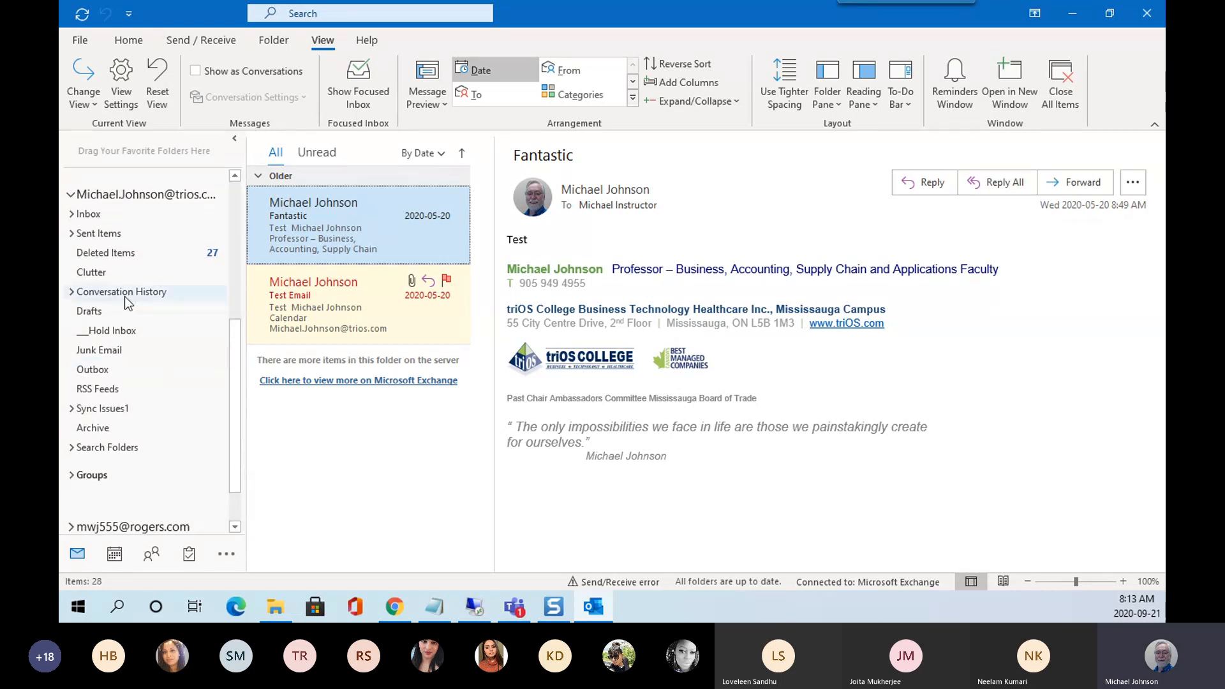
{"action": "left_click", "coordinate": [72, 215]}
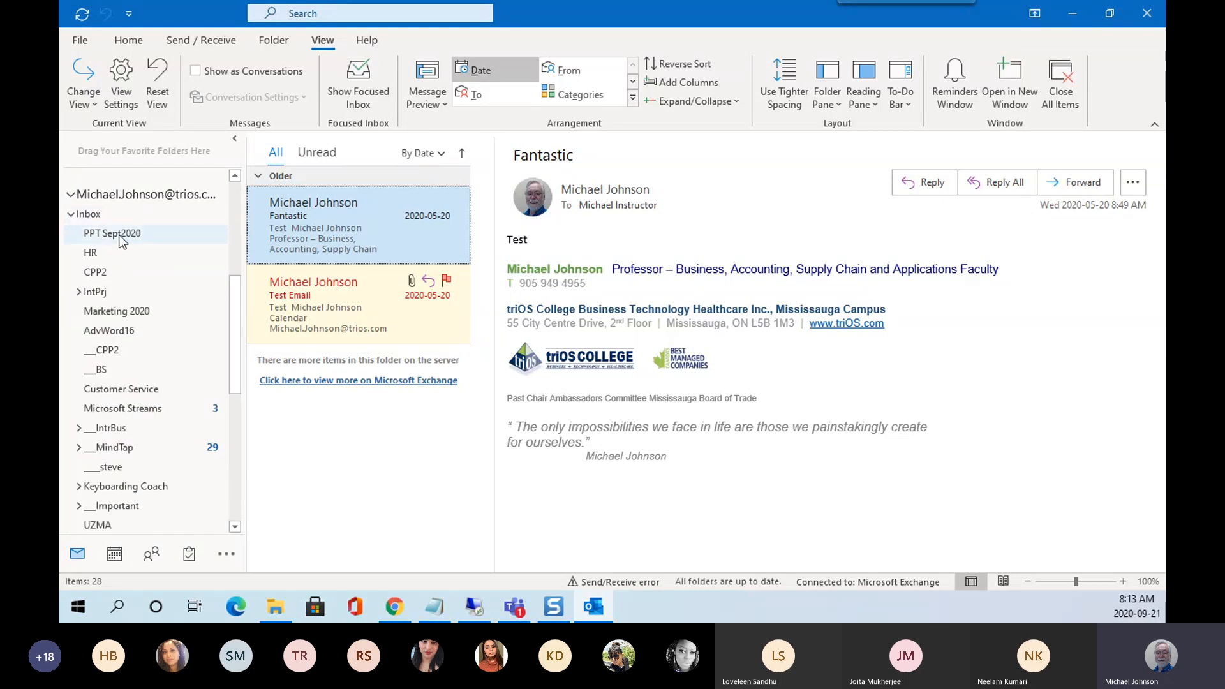
{"action": "left_click", "coordinate": [77, 292]}
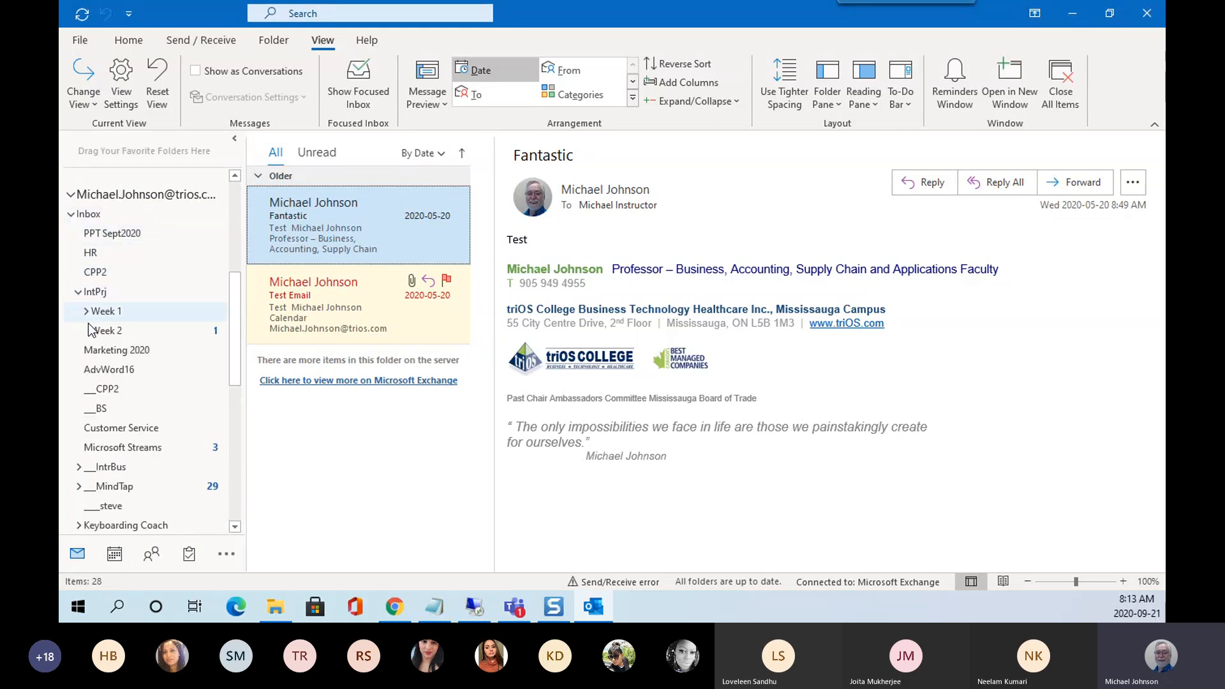
{"action": "left_click", "coordinate": [79, 468]}
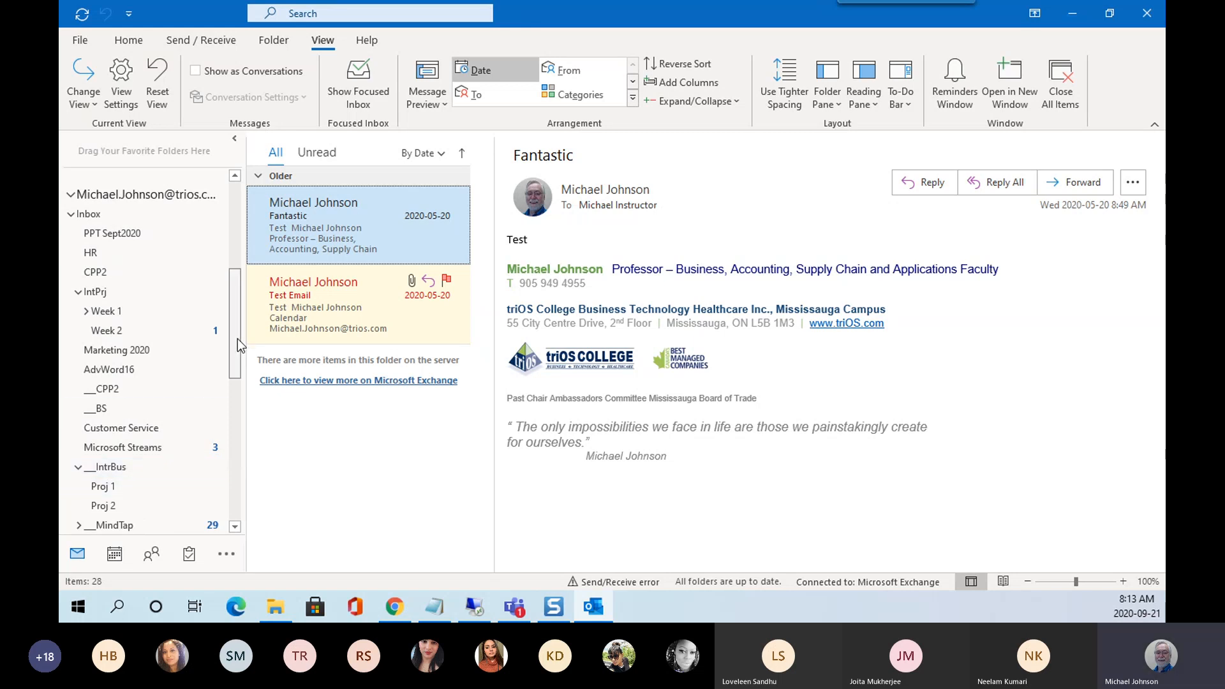
{"action": "left_click_drag", "start_coordinate": [238, 339], "coordinate": [237, 404]}
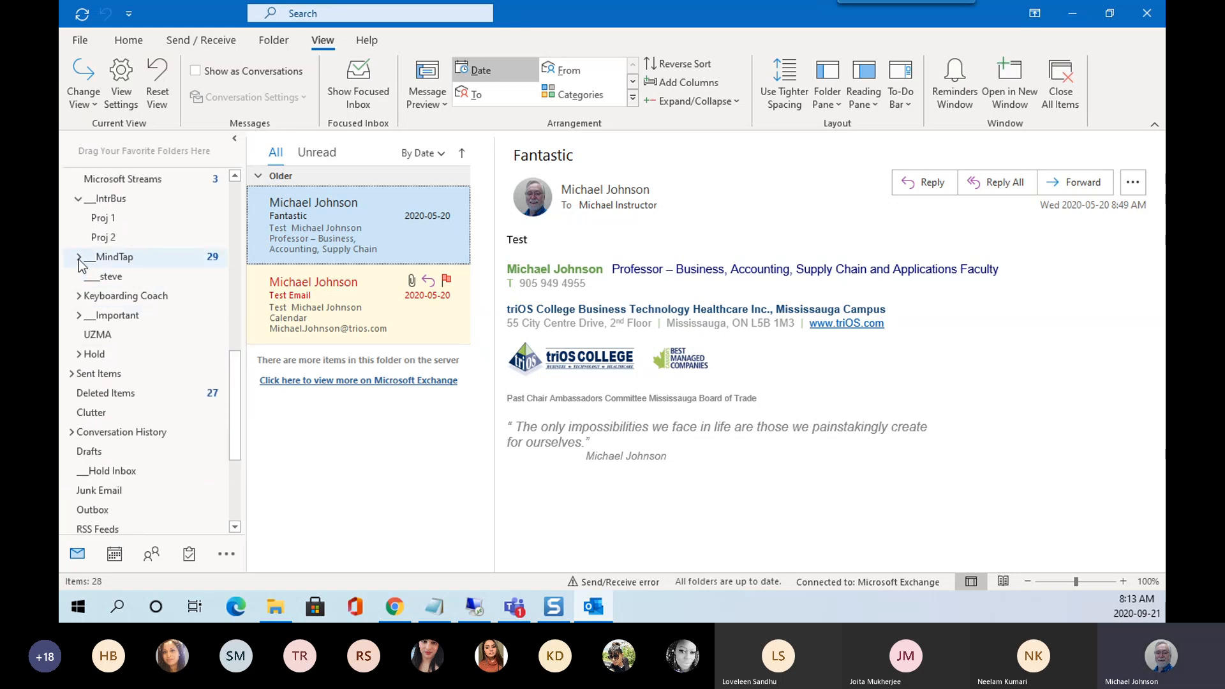
{"action": "left_click", "coordinate": [78, 258]}
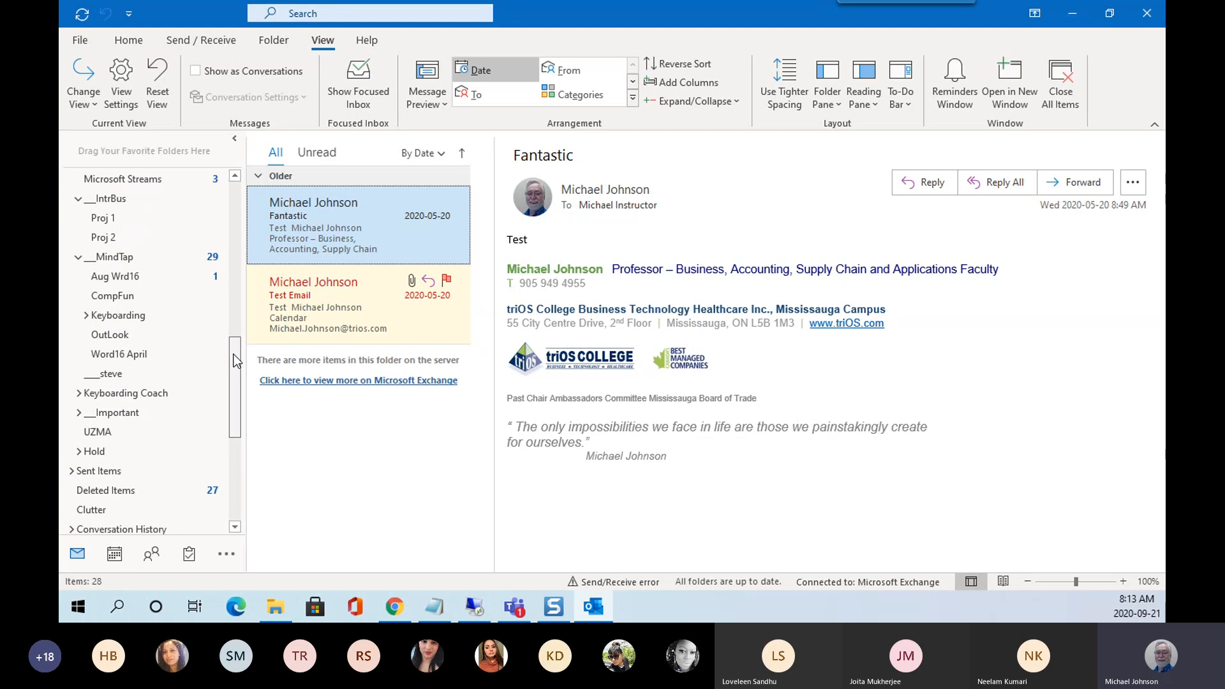
{"action": "left_click_drag", "start_coordinate": [233, 354], "coordinate": [238, 400]}
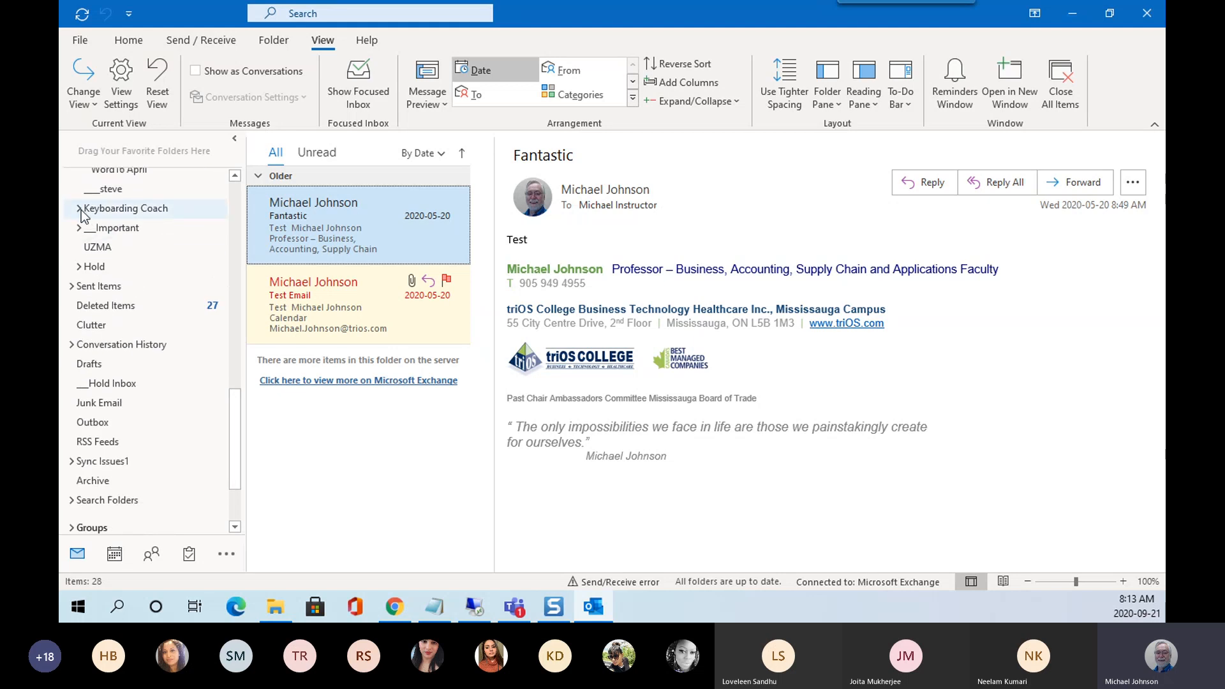
Expand the Keyboarding Coach, Important, inner Important, BramFly and Hold folders in the second account.
{"action": "left_click", "coordinate": [79, 209]}
{"action": "left_click", "coordinate": [78, 266]}
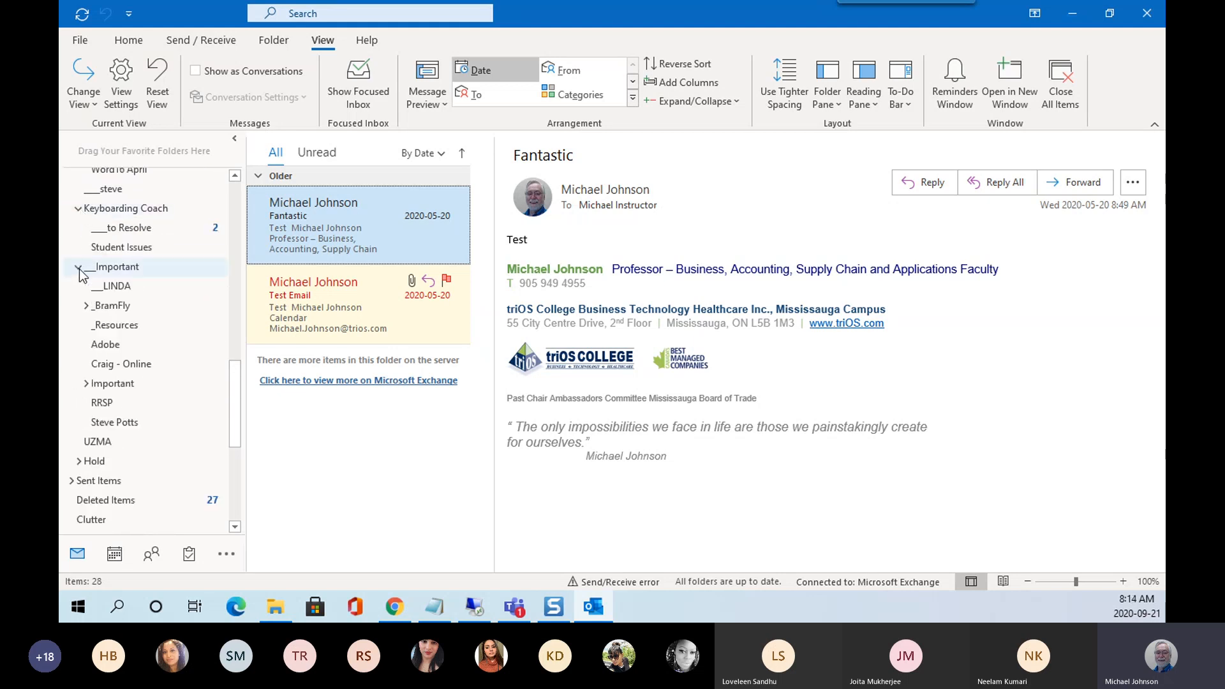
{"action": "left_click", "coordinate": [86, 383]}
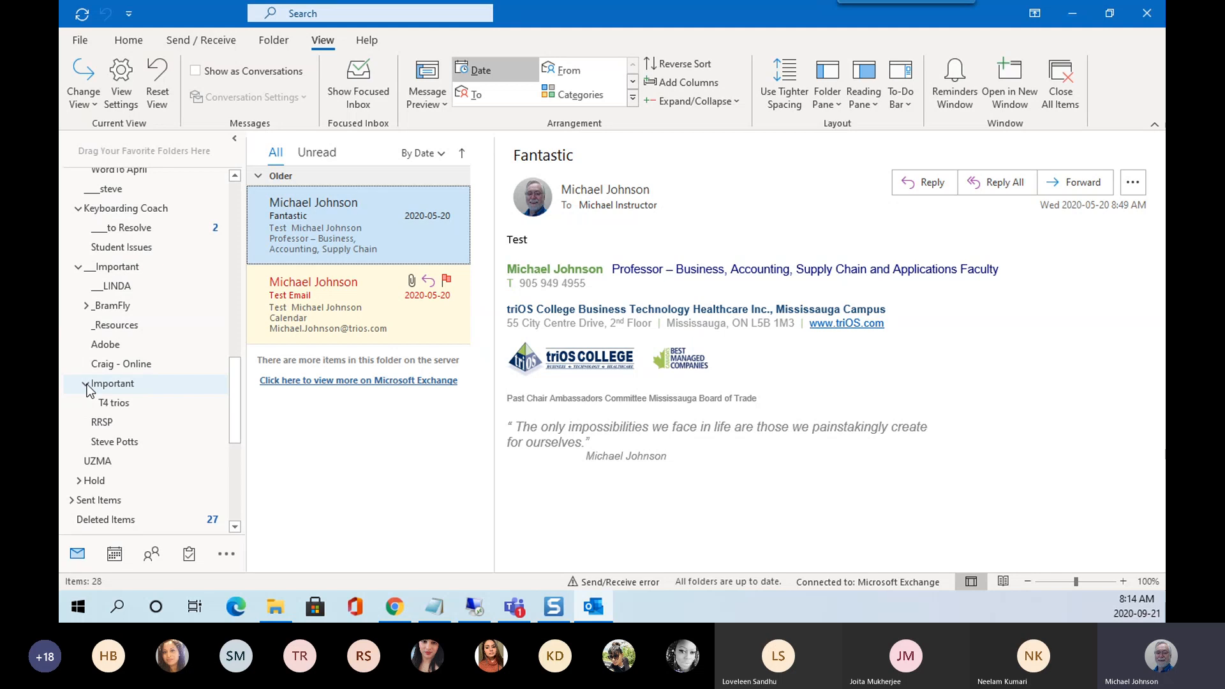
{"action": "left_click", "coordinate": [86, 306]}
{"action": "left_click_drag", "start_coordinate": [235, 374], "coordinate": [244, 436]}
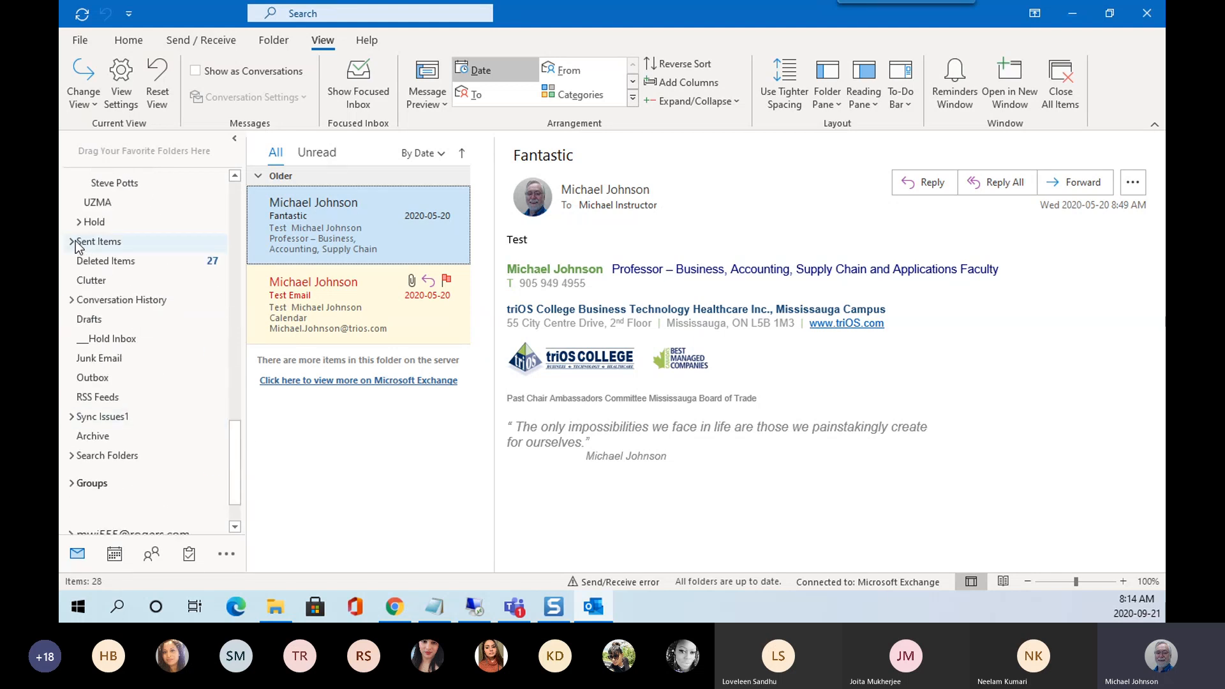
{"action": "left_click", "coordinate": [78, 222]}
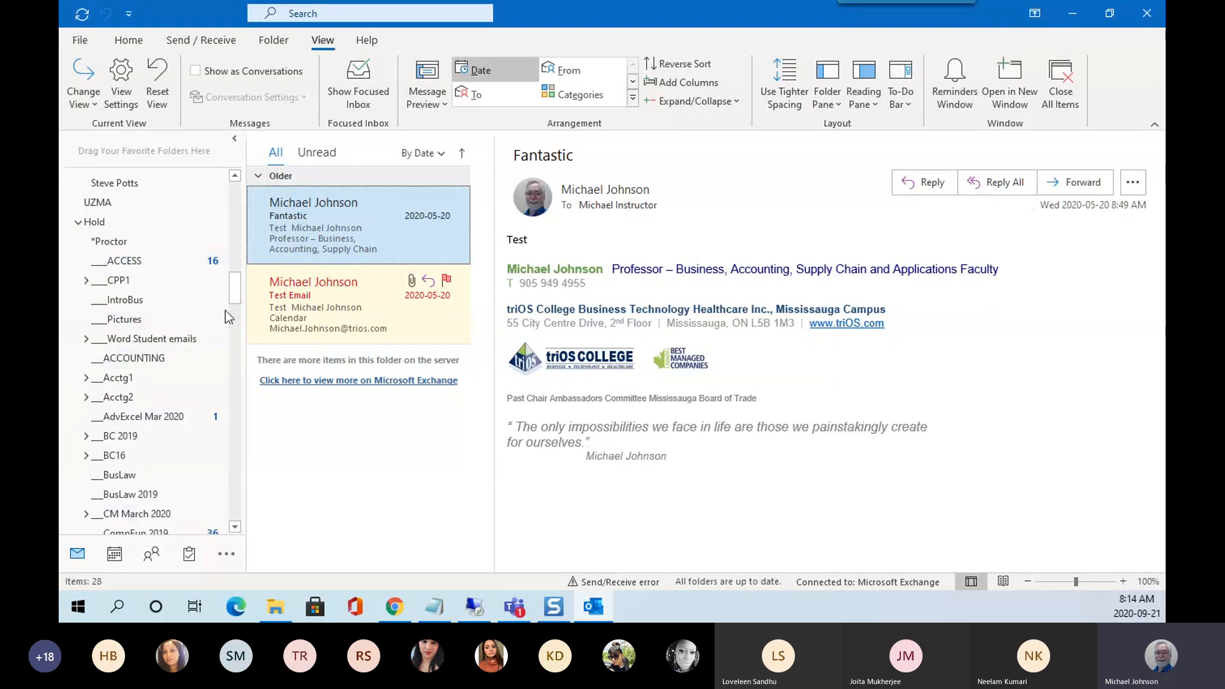
{"action": "left_click_drag", "start_coordinate": [232, 296], "coordinate": [231, 190]}
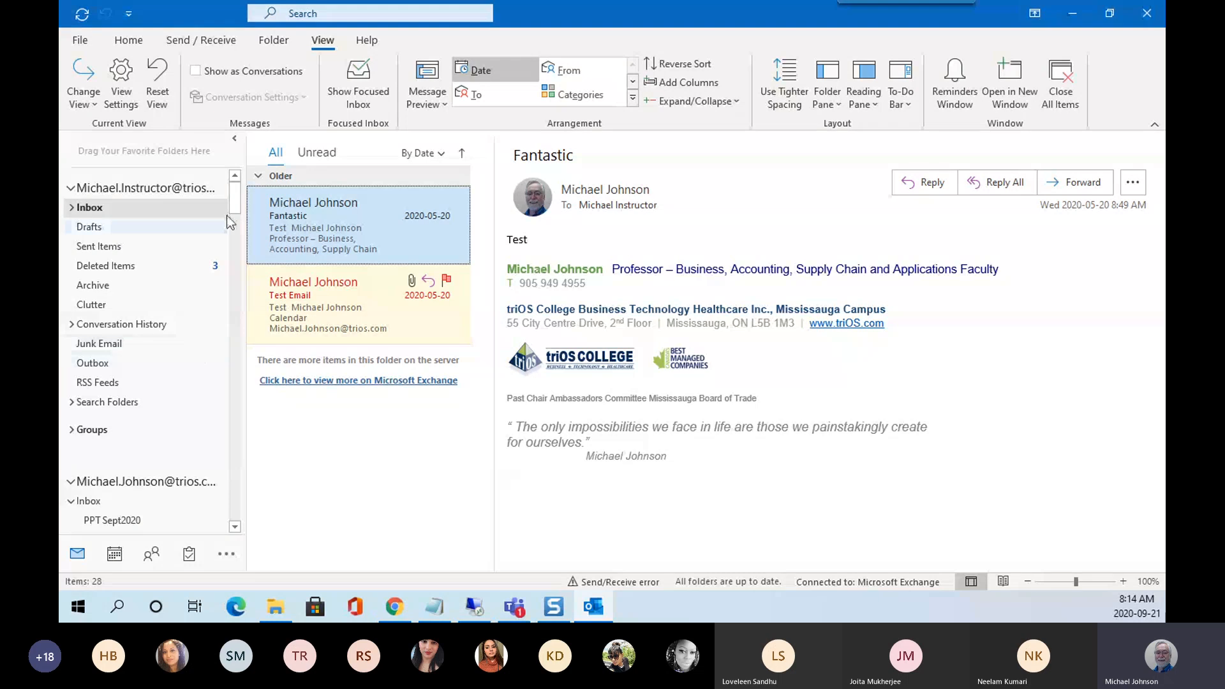
{"action": "mouse_move", "coordinate": [234, 201]}
{"action": "left_mouse_down"}
{"action": "mouse_move", "coordinate": [232, 236]}
{"action": "mouse_move", "coordinate": [234, 225]}
{"action": "left_mouse_up"}
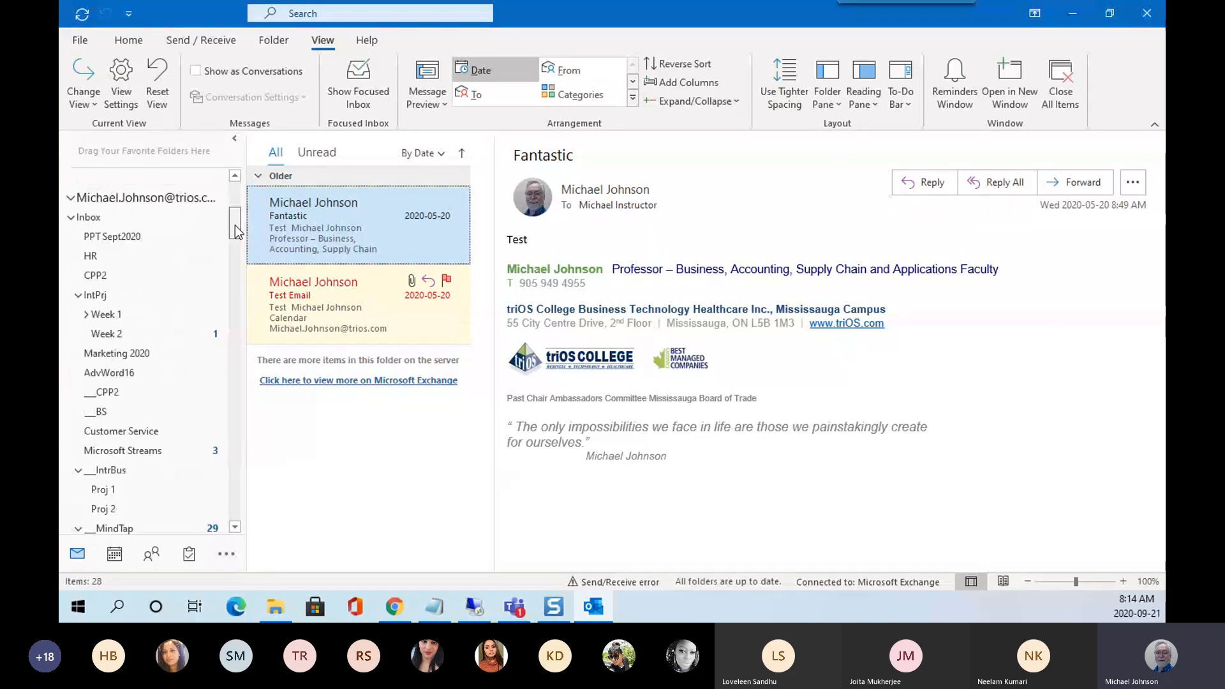
Collapse the second account's Inbox and folder tree, then expand the main Inbox's subfolders.
{"action": "left_click", "coordinate": [71, 217]}
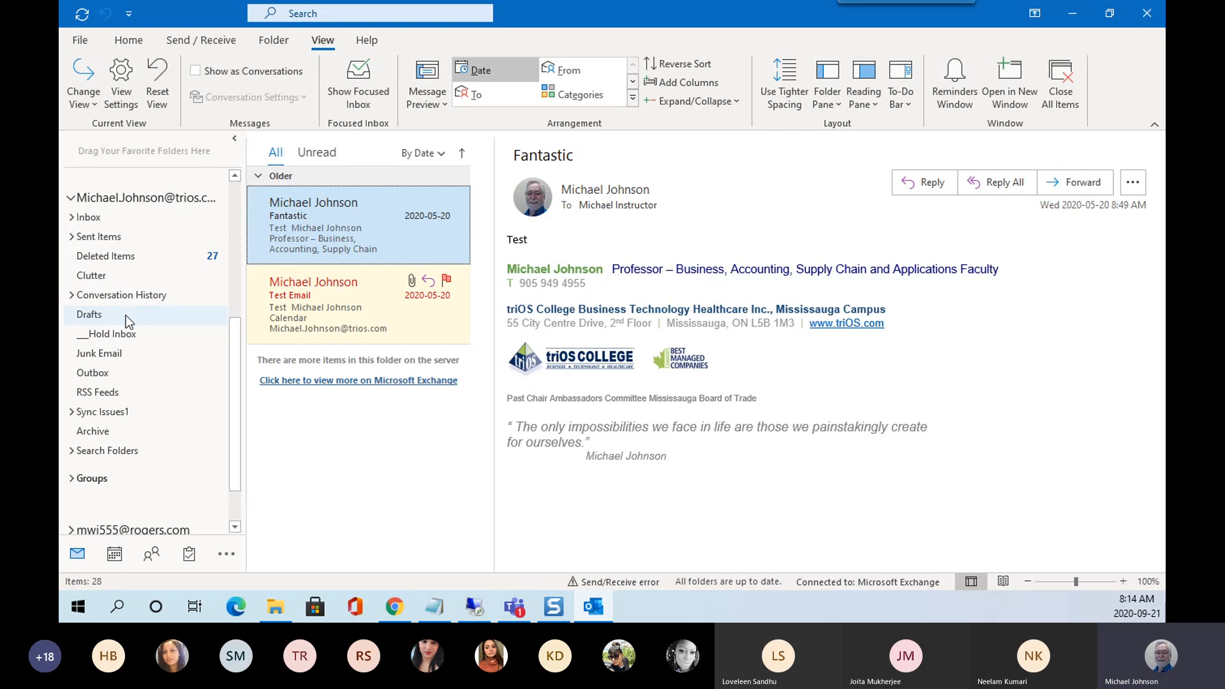
{"action": "left_click", "coordinate": [71, 198]}
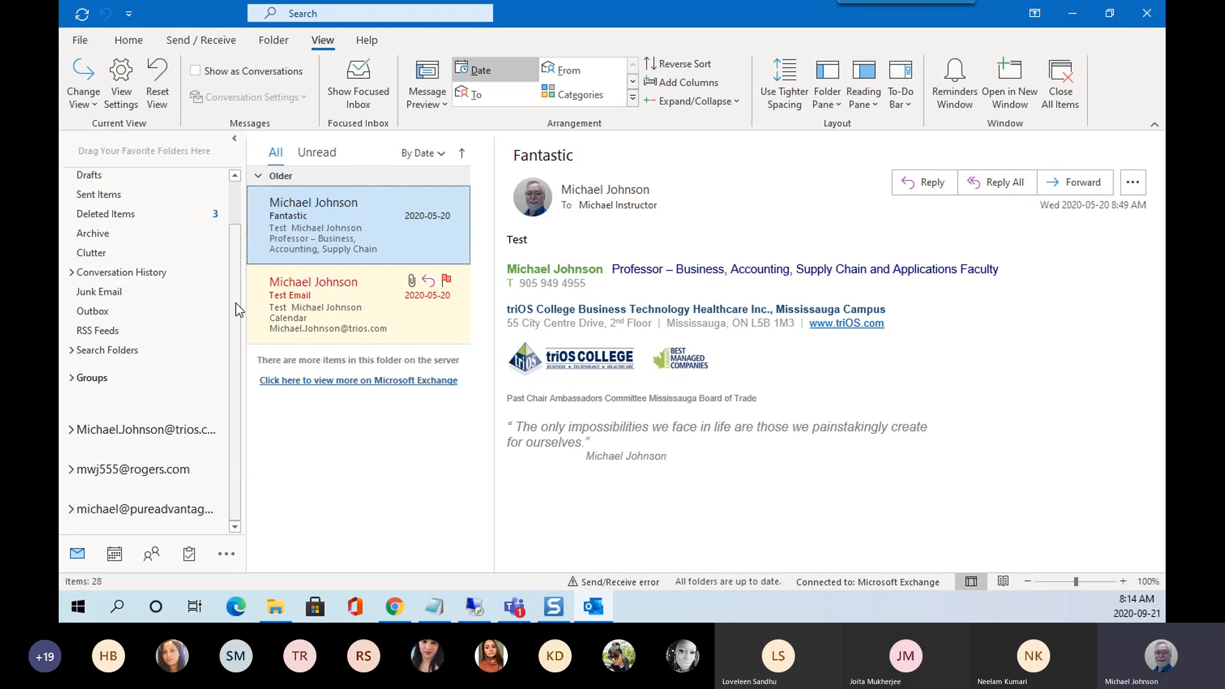
{"action": "left_click_drag", "start_coordinate": [236, 302], "coordinate": [229, 229]}
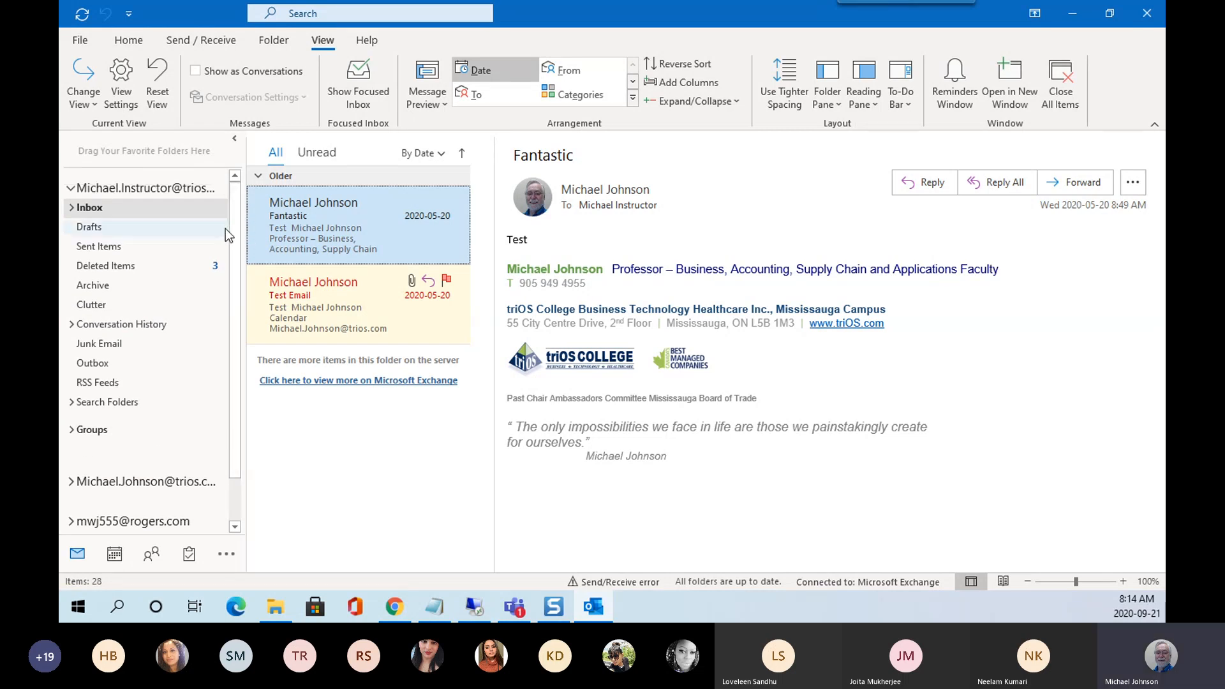
{"action": "left_click", "coordinate": [72, 208]}
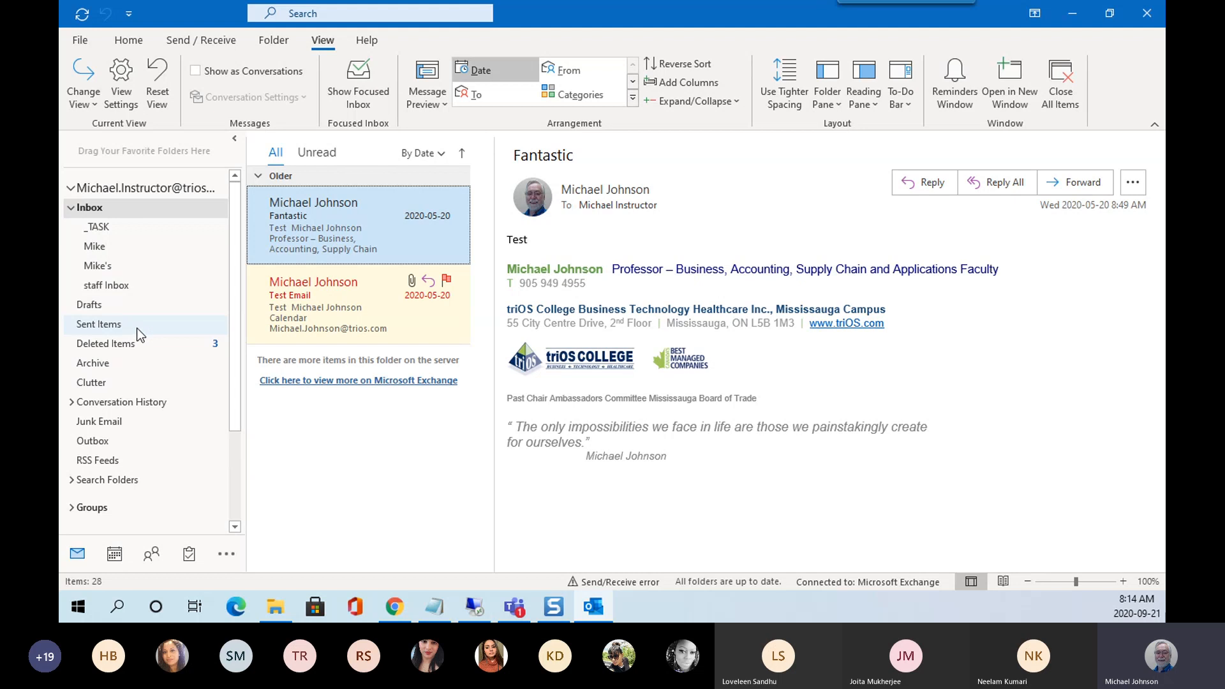
Create an 'Outlook Class' subfolder under Sent Items and select the Yes: Test Email message.
{"action": "left_click", "coordinate": [107, 326]}
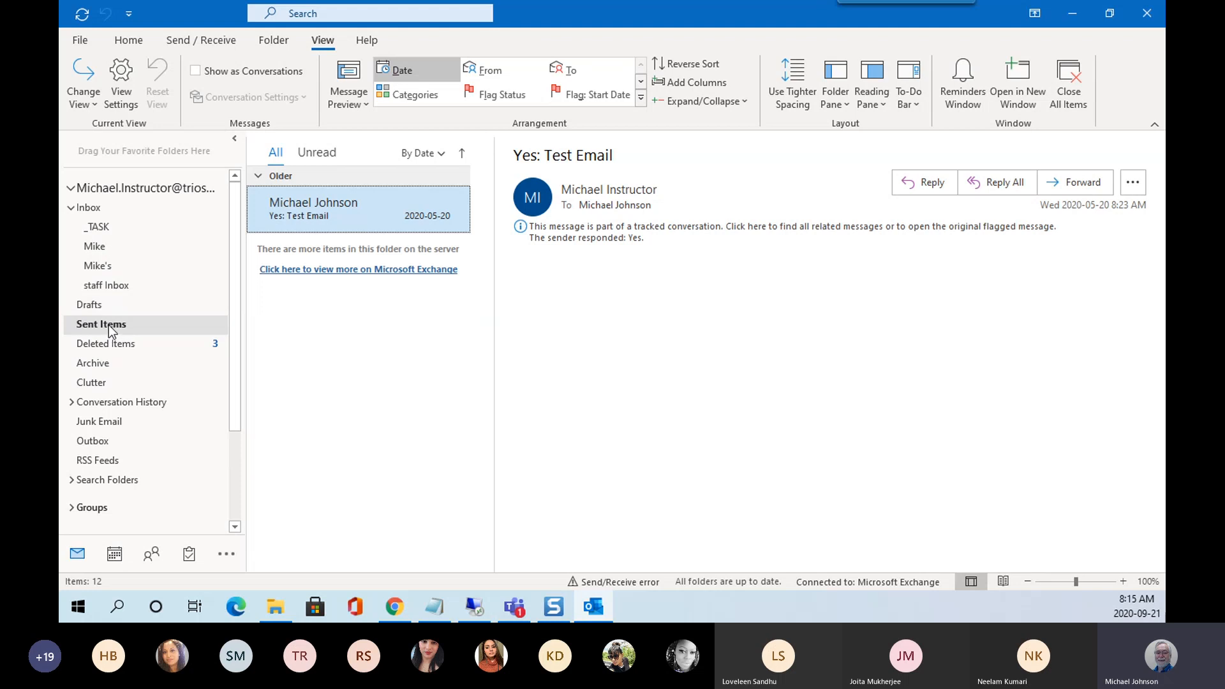
{"action": "right_click", "coordinate": [113, 330]}
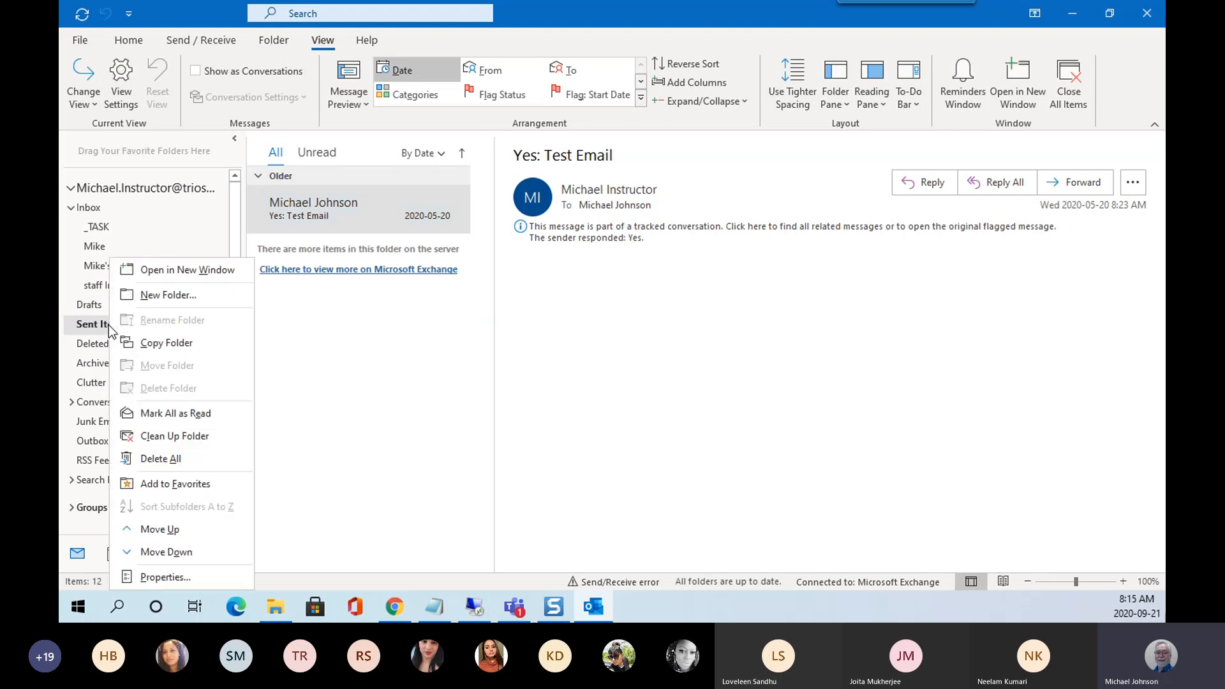
{"action": "left_click", "coordinate": [151, 294]}
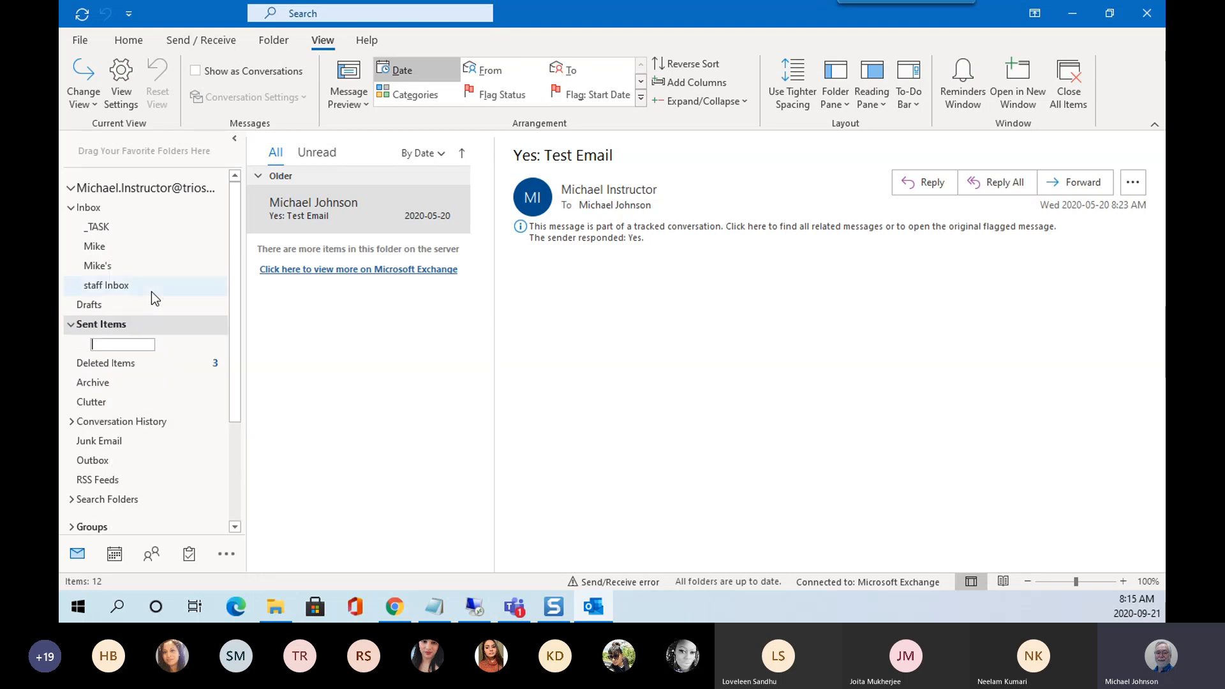
{"action": "type", "text": "O"}
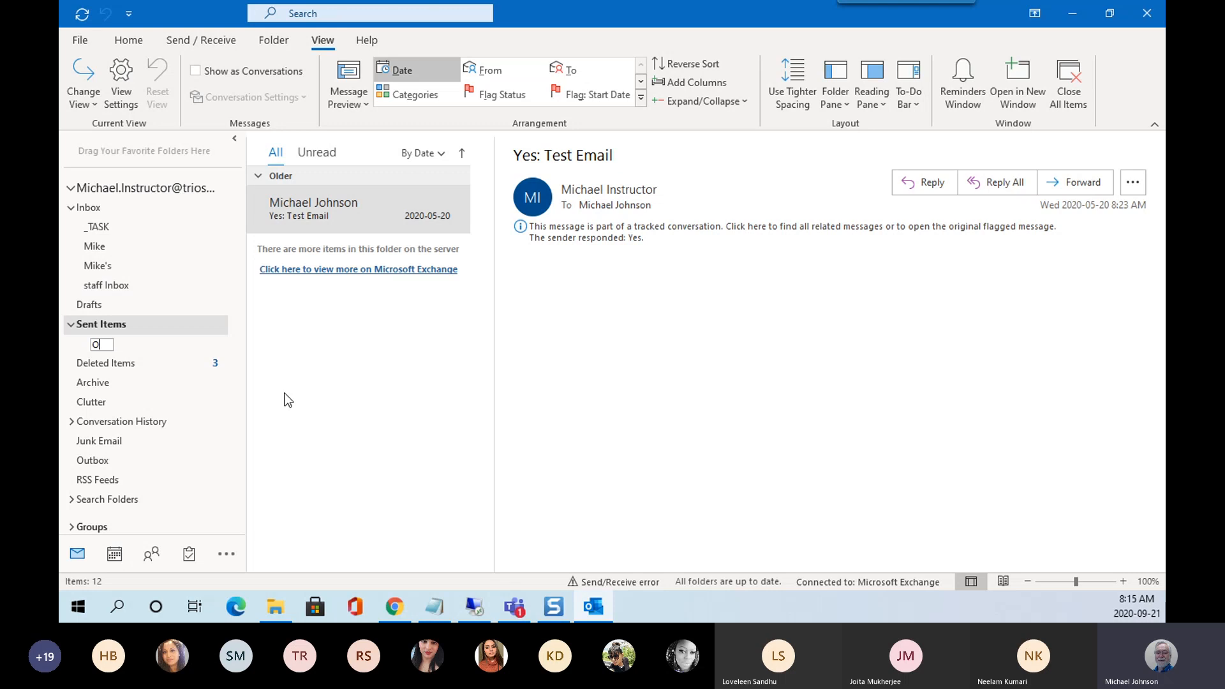
{"action": "type", "text": "utlook Class"}
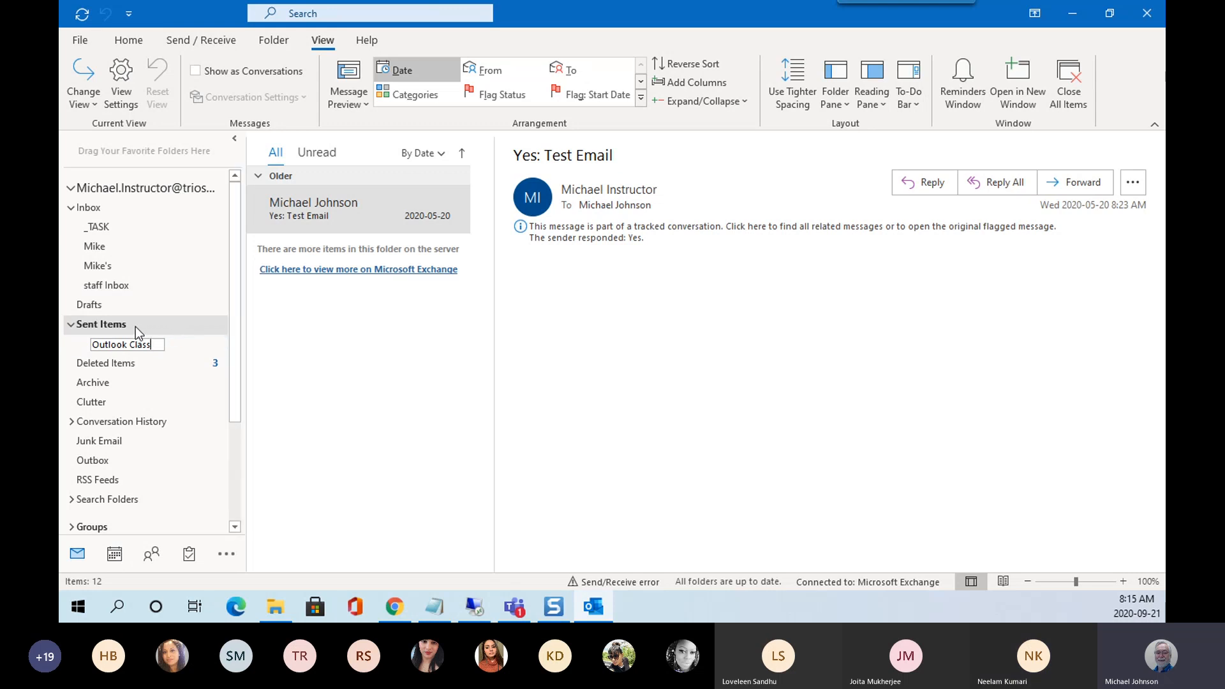
{"action": "left_click", "coordinate": [163, 321]}
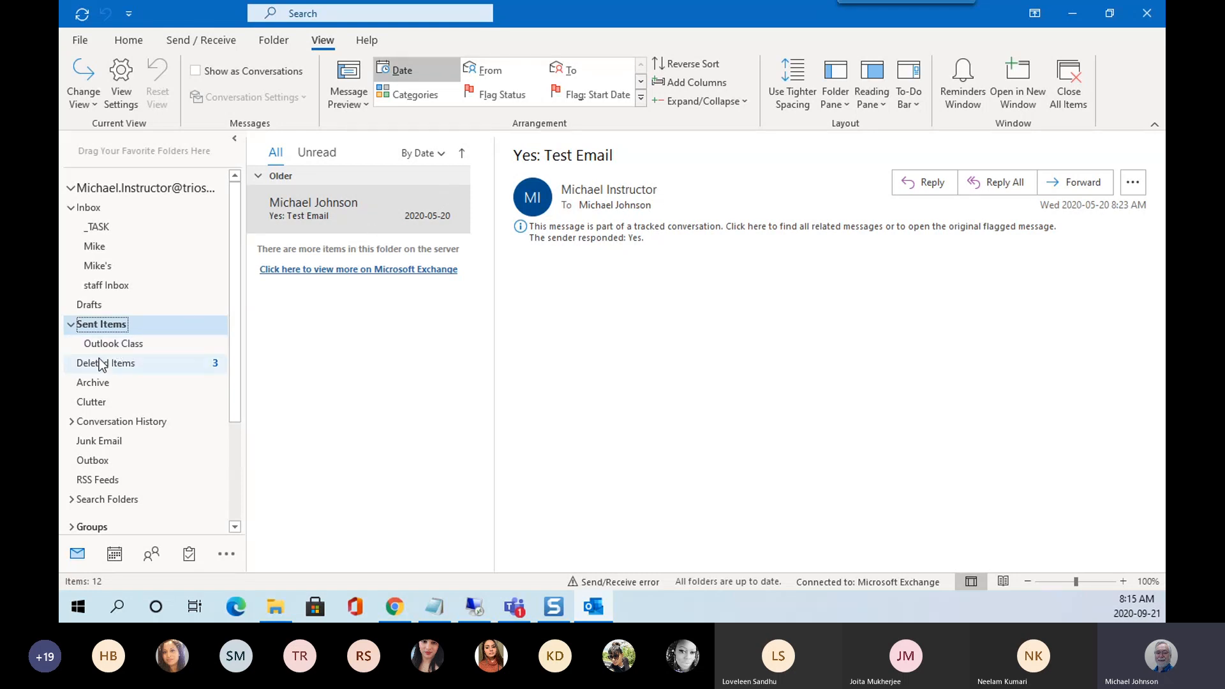
{"action": "left_click", "coordinate": [320, 201]}
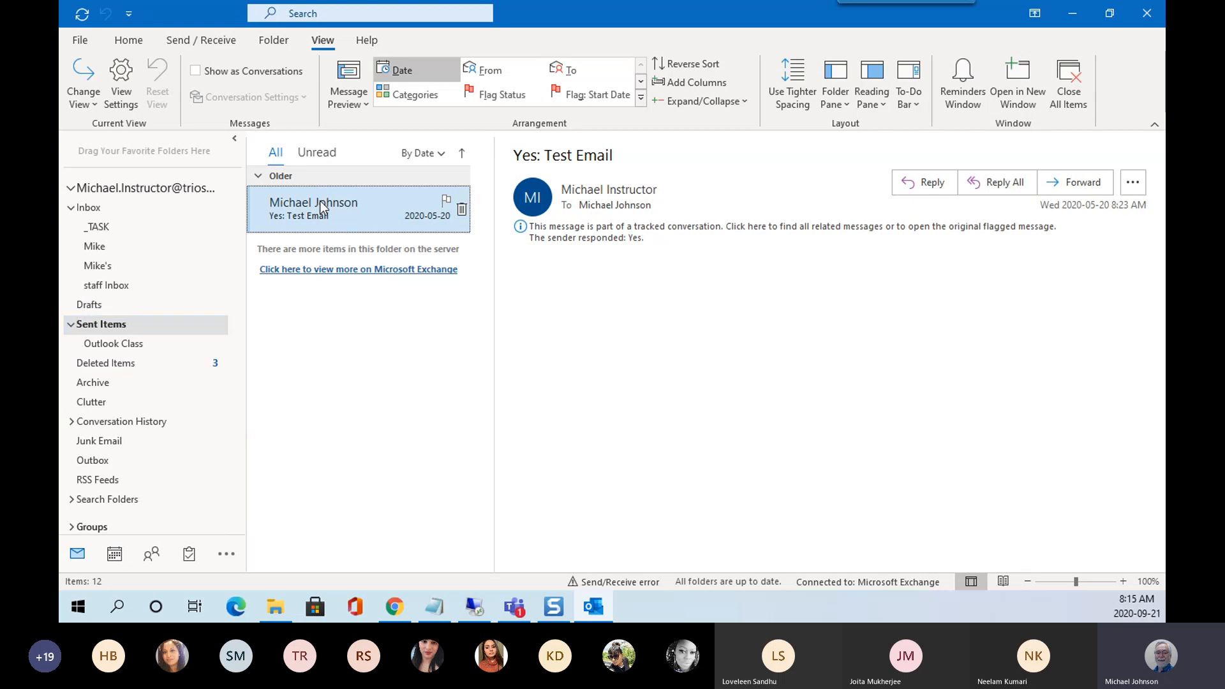
Drag Yes: Test Email into Outlook Class, open it there to check, then collapse Sent Items.
{"action": "left_click_drag", "start_coordinate": [321, 201], "coordinate": [127, 348]}
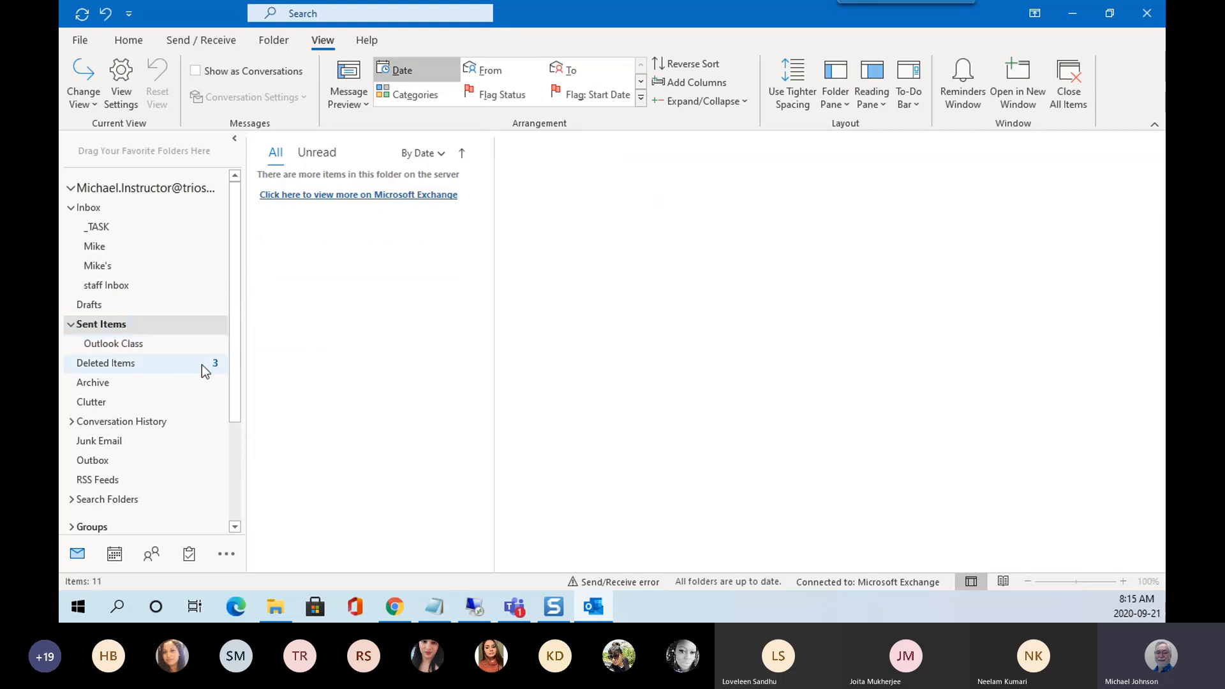
{"action": "left_click", "coordinate": [117, 345]}
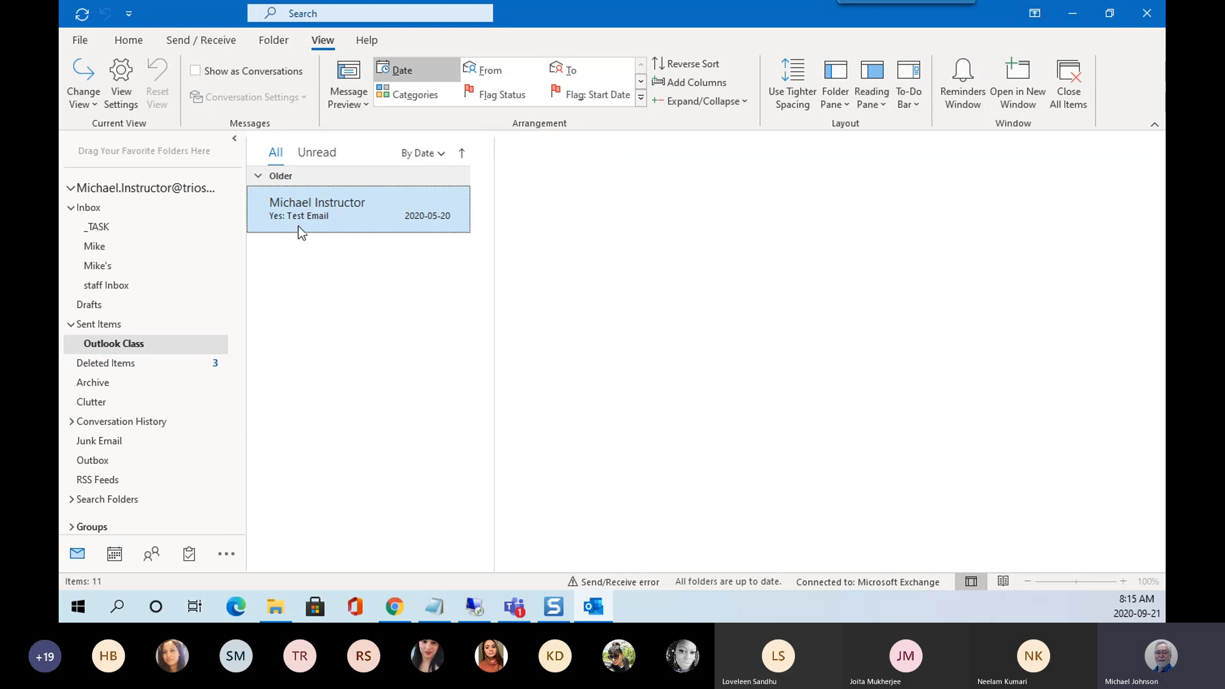
{"action": "left_click", "coordinate": [297, 226]}
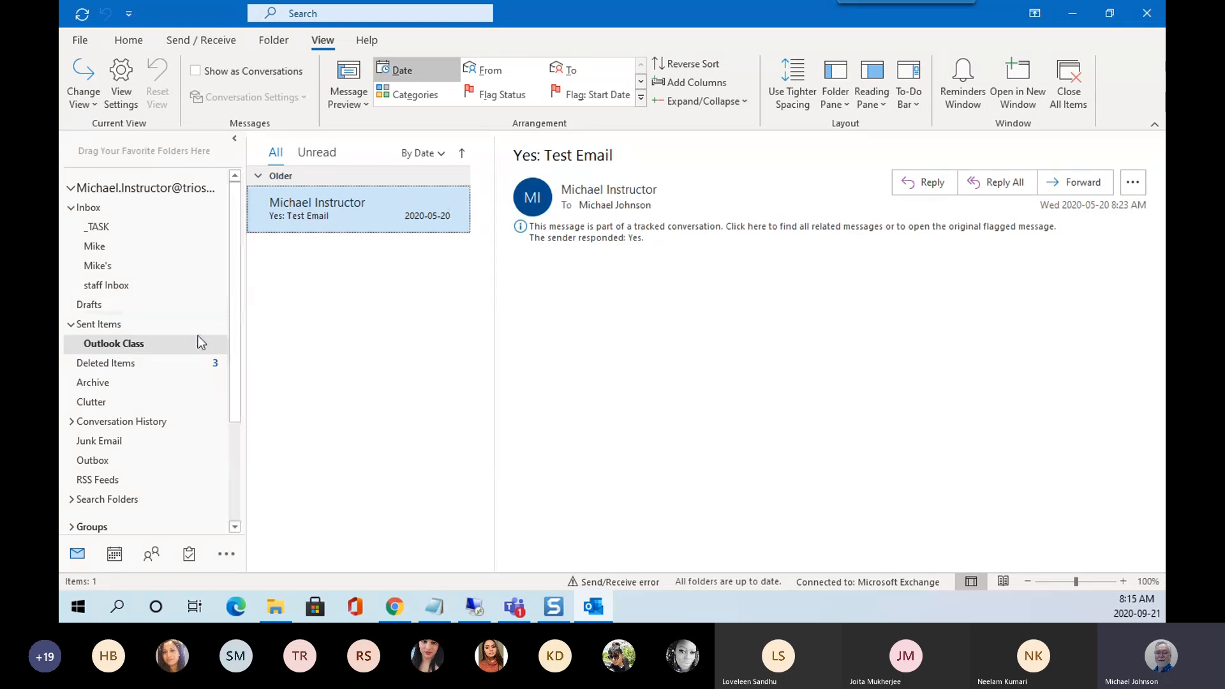
{"action": "left_click", "coordinate": [71, 325]}
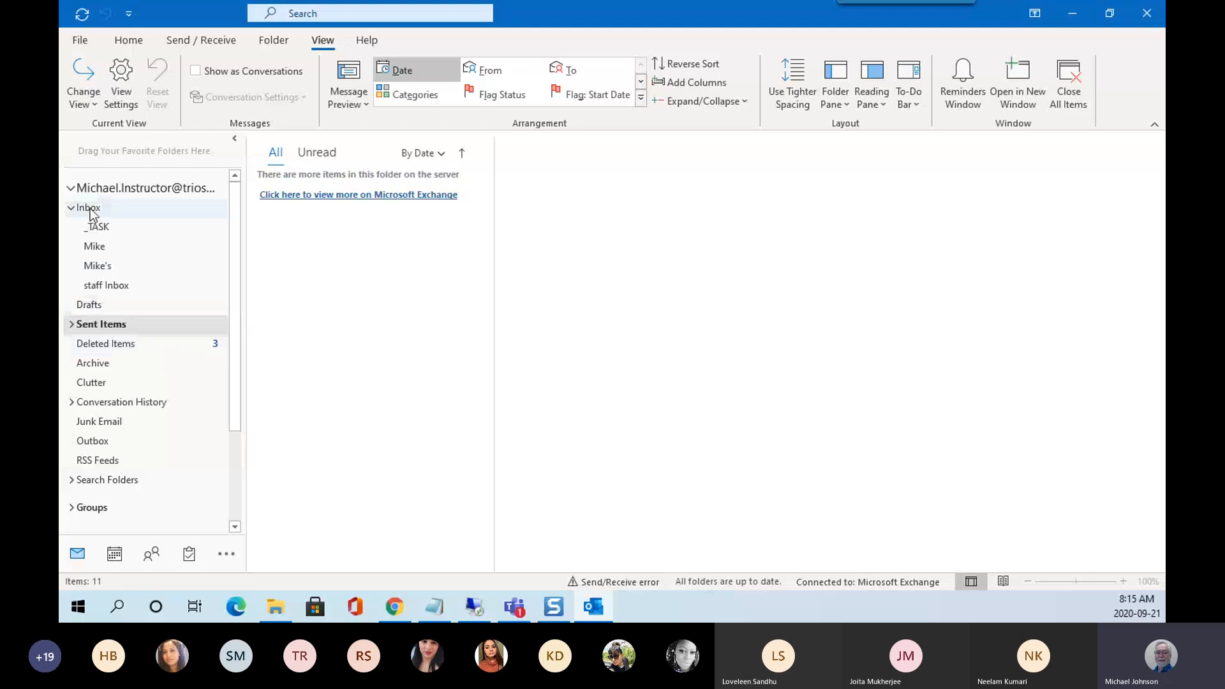
View the _TASK subfolder, then return to the main Inbox listing 28 items.
{"action": "left_click", "coordinate": [97, 228]}
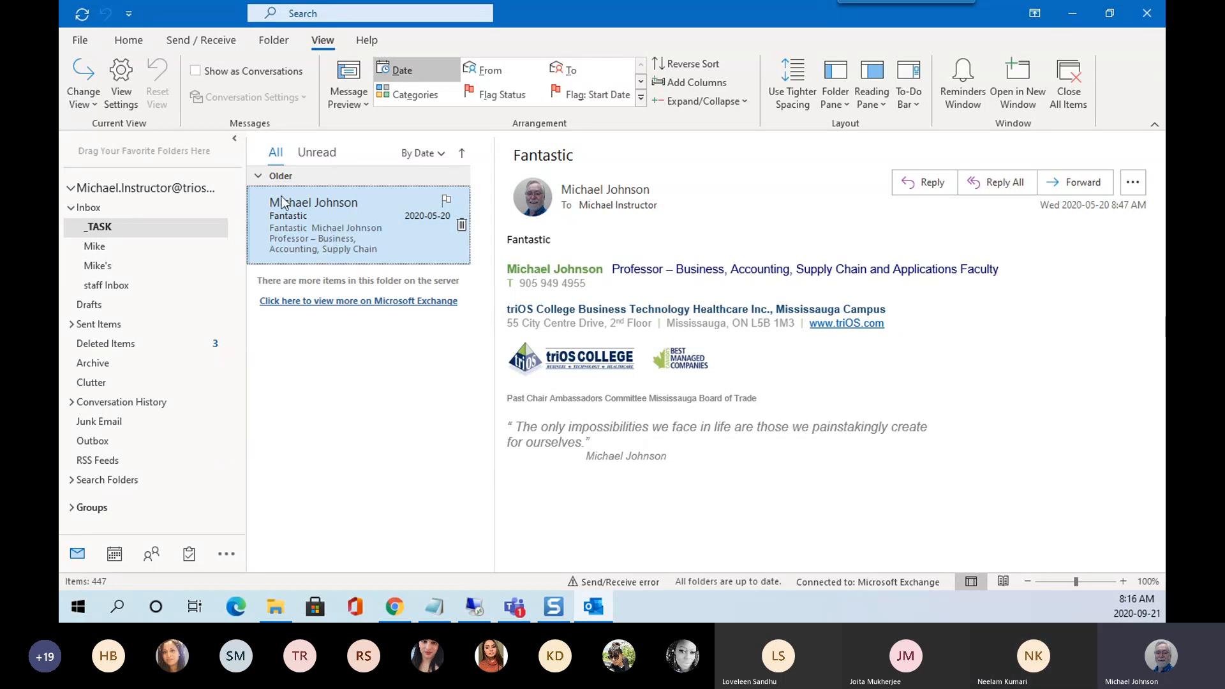
{"action": "left_click", "coordinate": [94, 209]}
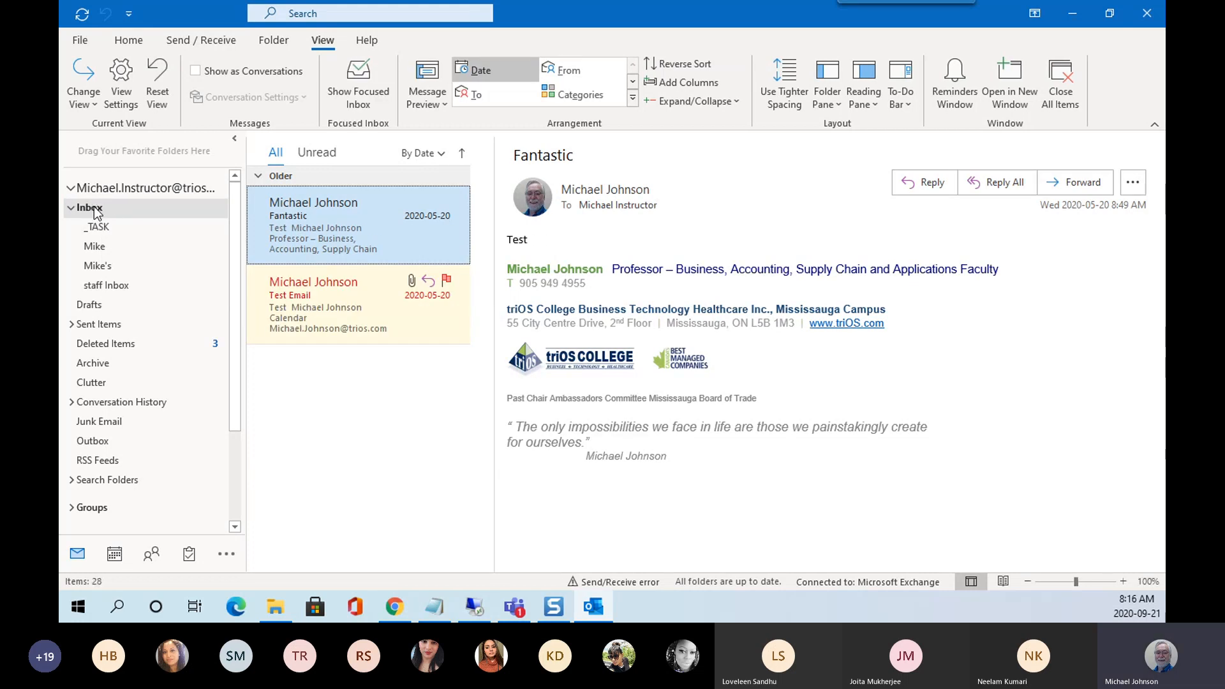
Add a new Inbox subfolder named 'Outlook class', fixing the mistyped name before committing.
{"action": "right_click", "coordinate": [94, 209]}
{"action": "left_click", "coordinate": [156, 167]}
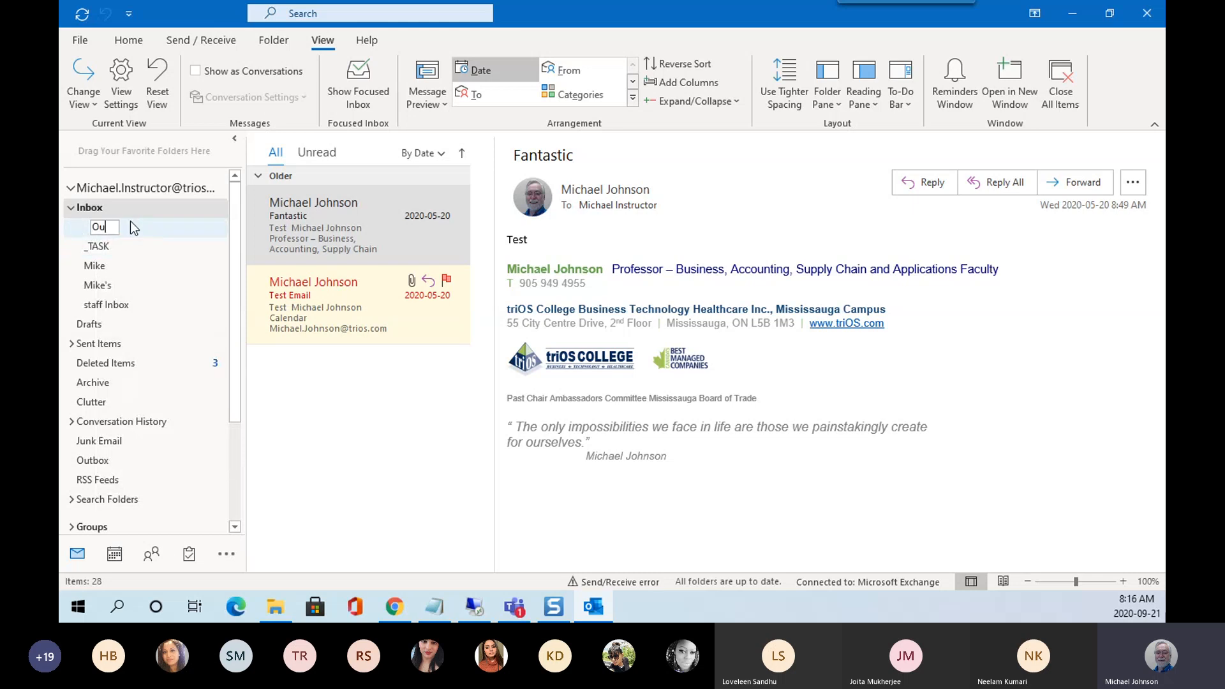
{"action": "type", "text": "Outclass"}
{"action": "key", "text": "Left"}
{"action": "key", "text": "Left"}
{"action": "key", "text": "Left"}
{"action": "key", "text": "Left"}
{"action": "key", "text": "Left"}
{"action": "type", "text": "look"}
{"action": "left_click", "coordinate": [125, 211]}
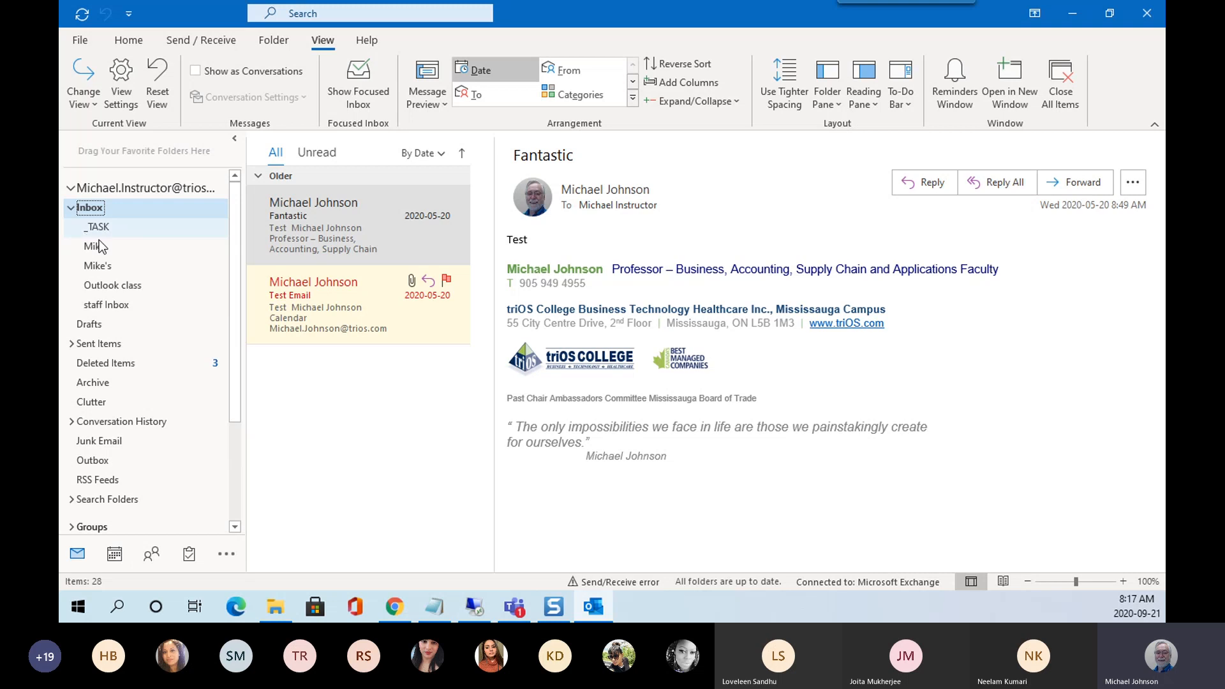
Rename the Inbox's 'Outlook class' folder to '_Outlook class' by adding a leading underscore.
{"action": "left_click", "coordinate": [111, 285]}
{"action": "right_click", "coordinate": [111, 286]}
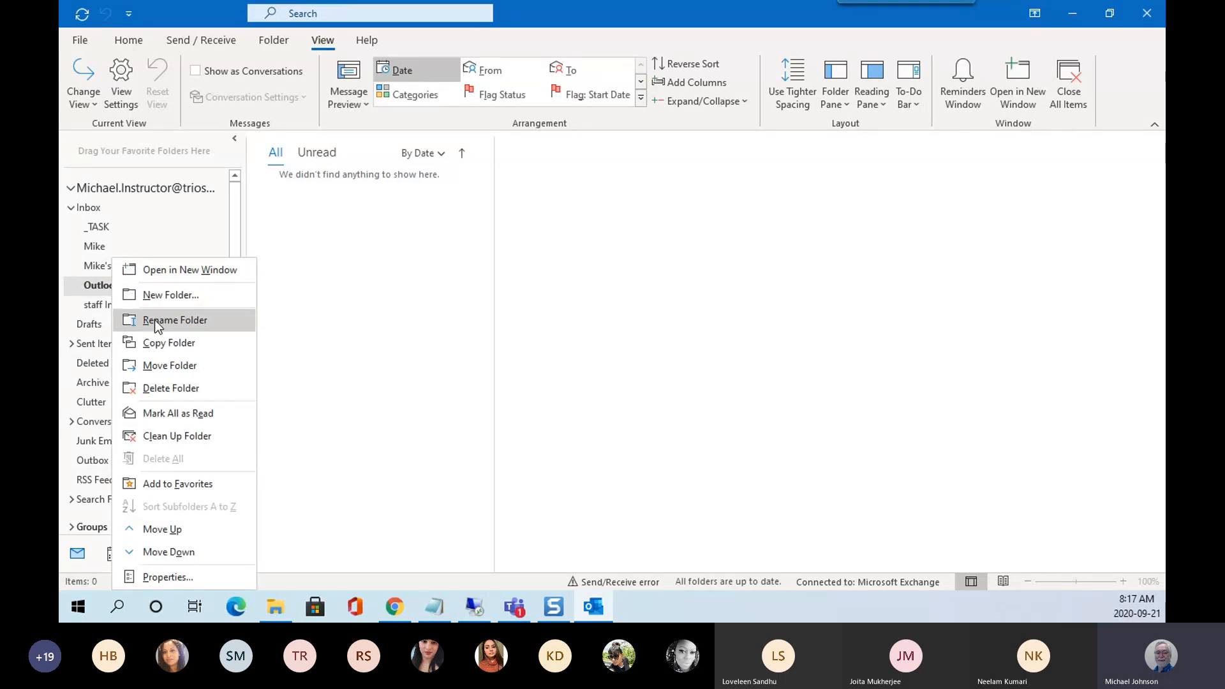
{"action": "left_click", "coordinate": [172, 322]}
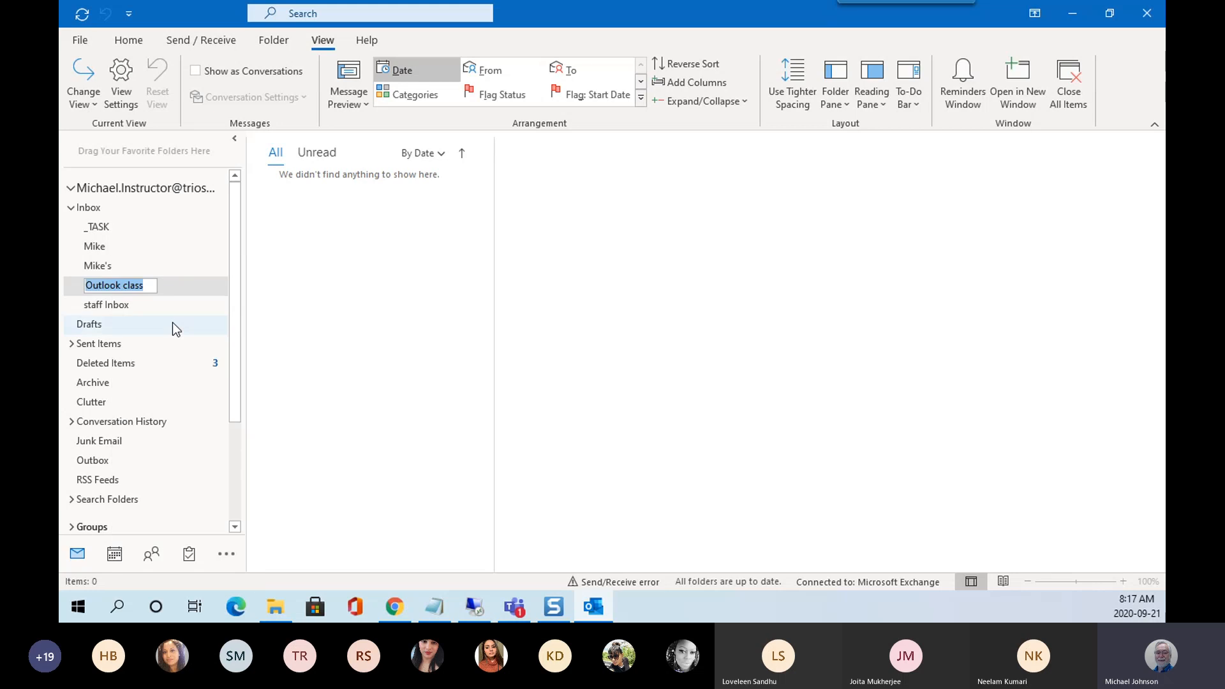
{"action": "left_click", "coordinate": [87, 285]}
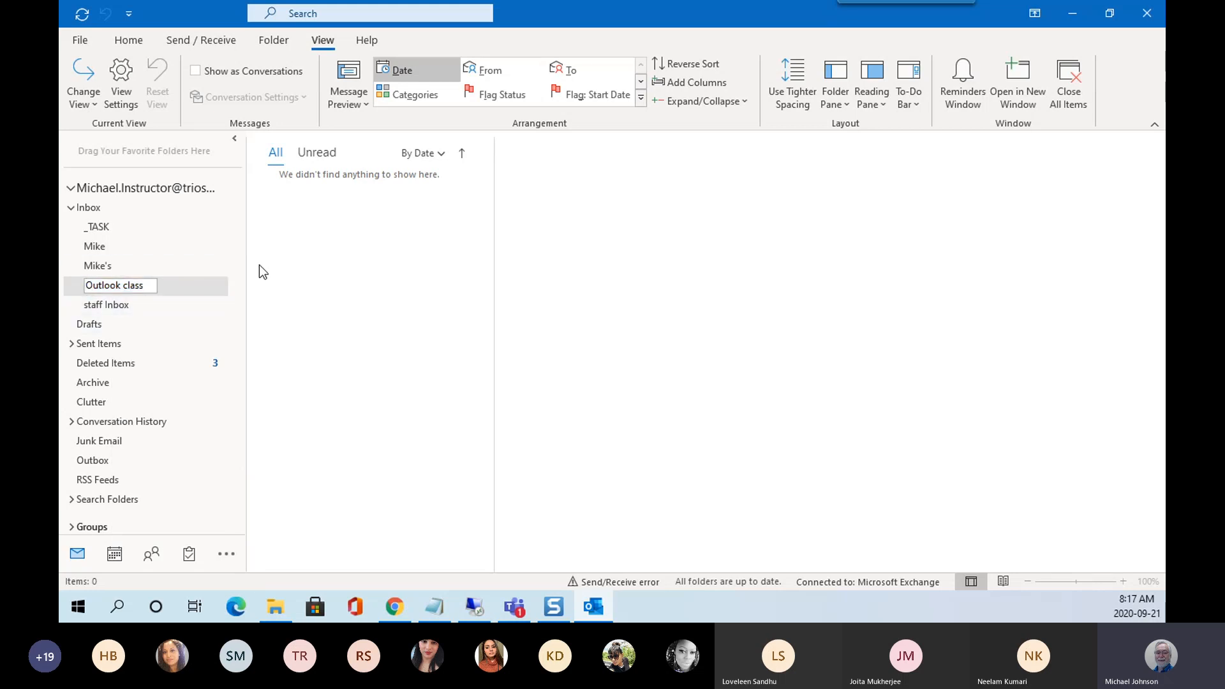
{"action": "type", "text": "_"}
{"action": "key", "text": "Return"}
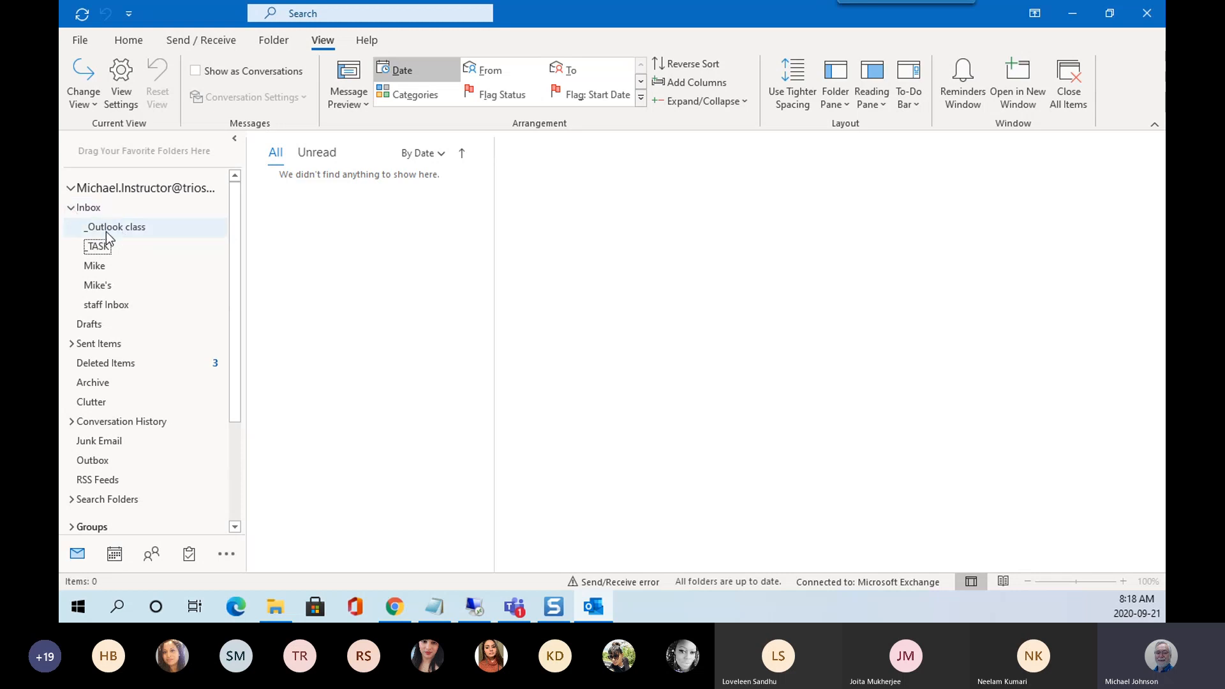
Collapse Inbox, briefly expand and collapse Sent Items, Search Folders and Groups, then open Inbox.
{"action": "left_click", "coordinate": [72, 209]}
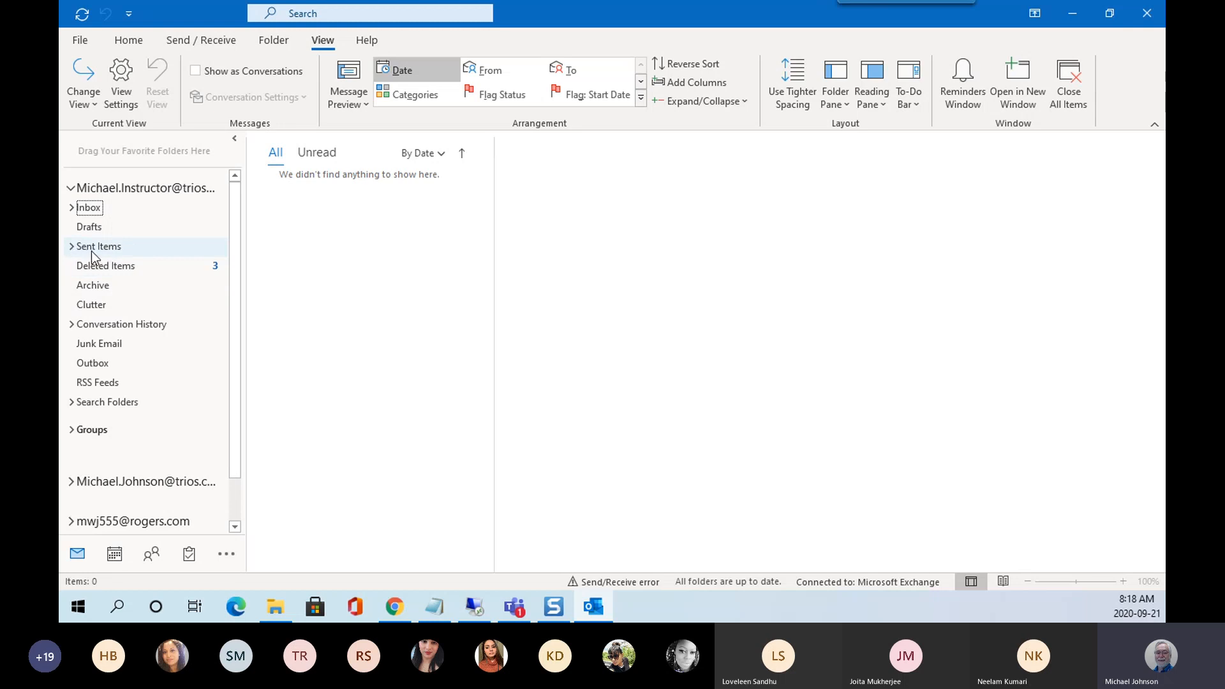
{"action": "left_click", "coordinate": [72, 246]}
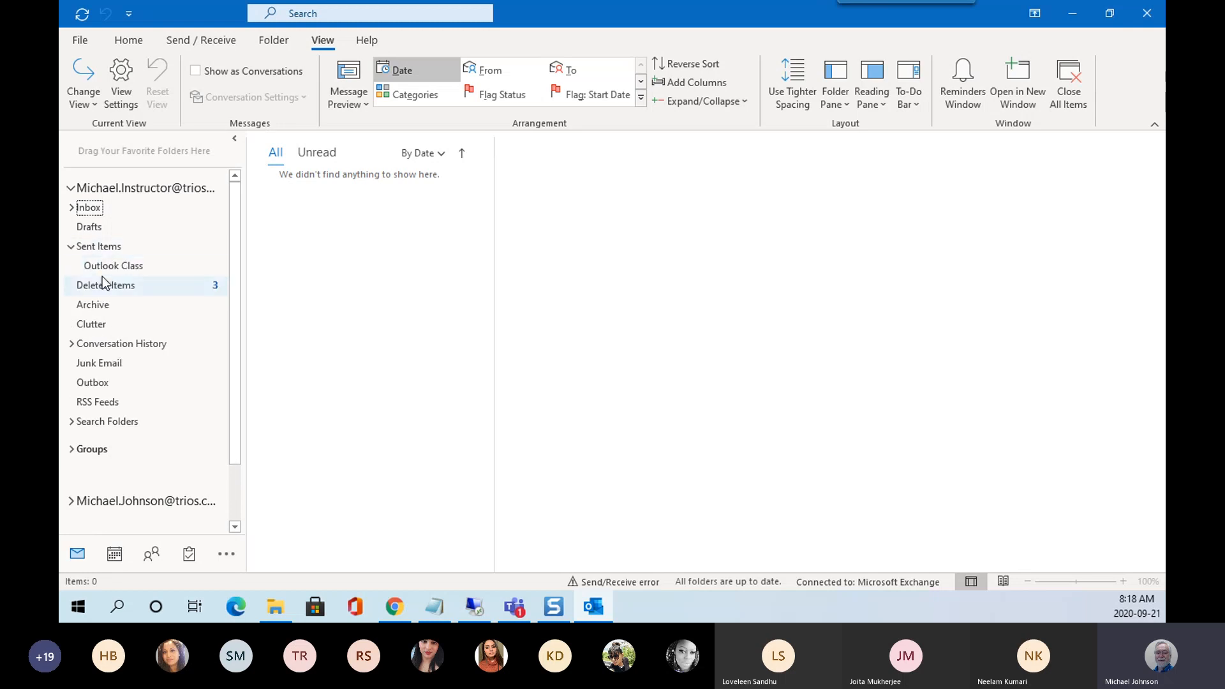
{"action": "left_click", "coordinate": [71, 247]}
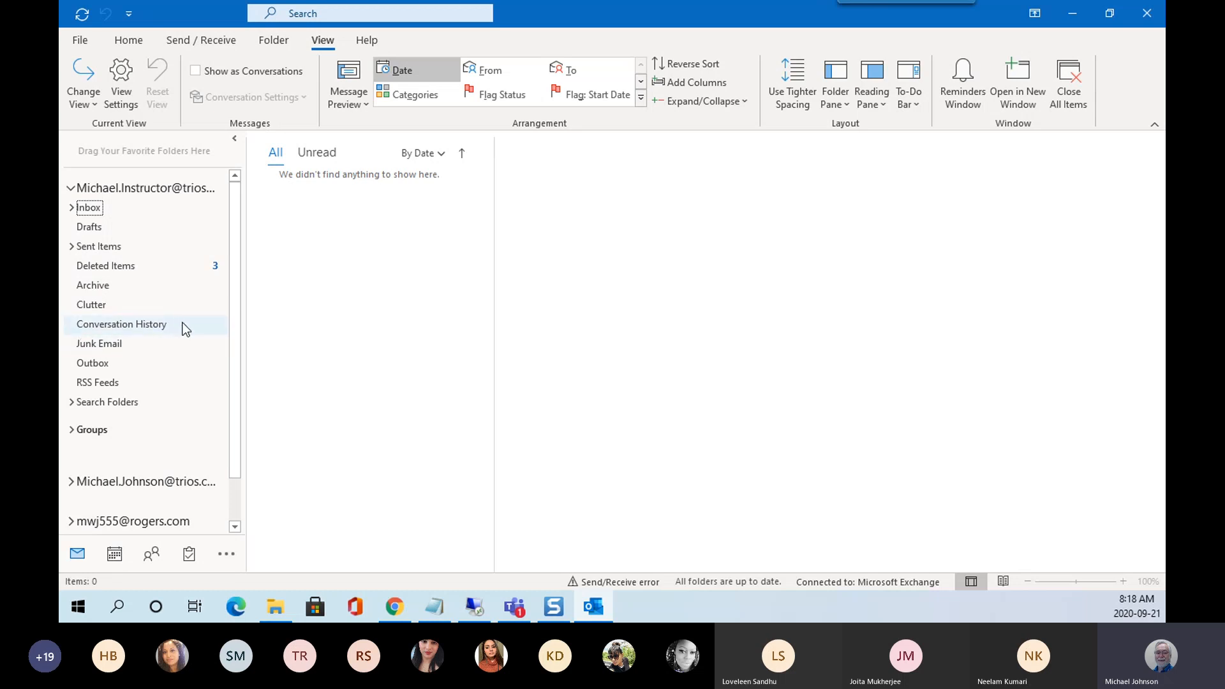
{"action": "left_click", "coordinate": [71, 402]}
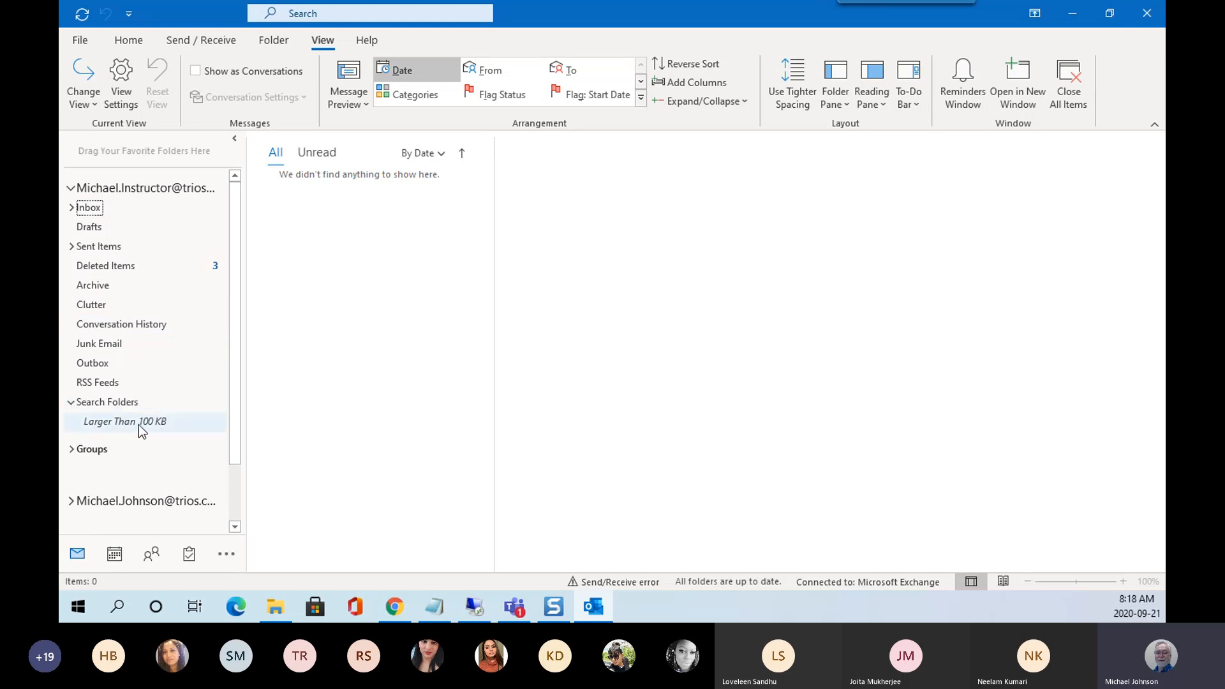
{"action": "left_click", "coordinate": [72, 403]}
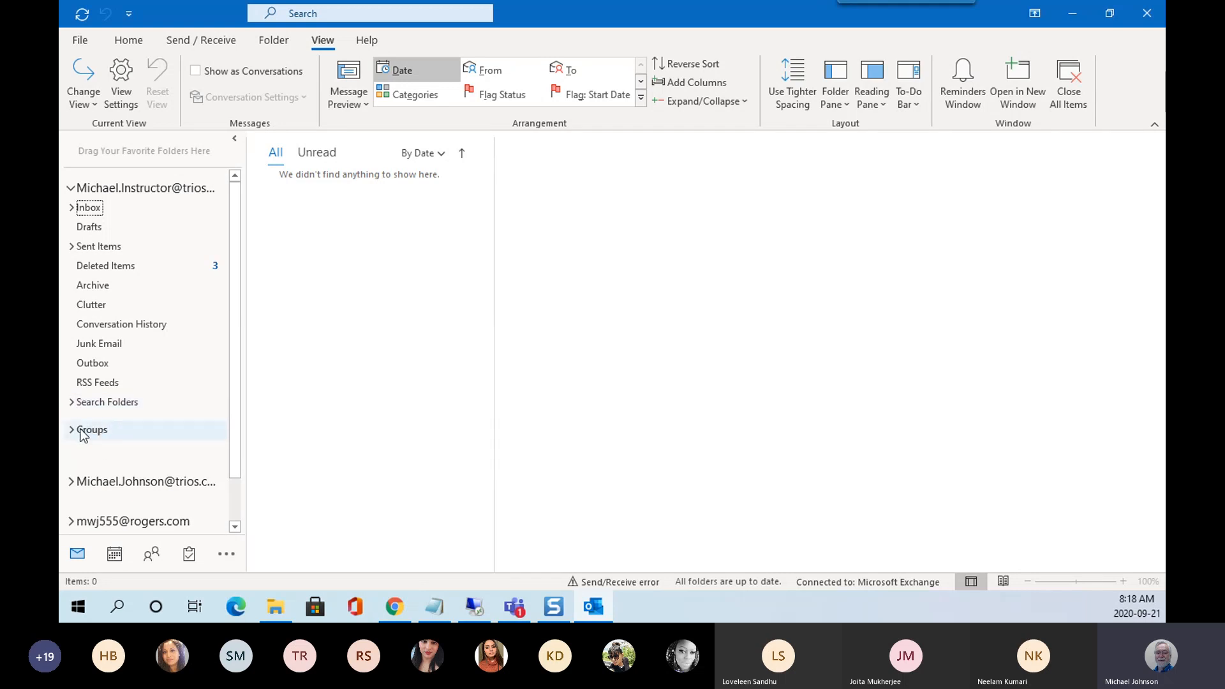
{"action": "left_click", "coordinate": [73, 433]}
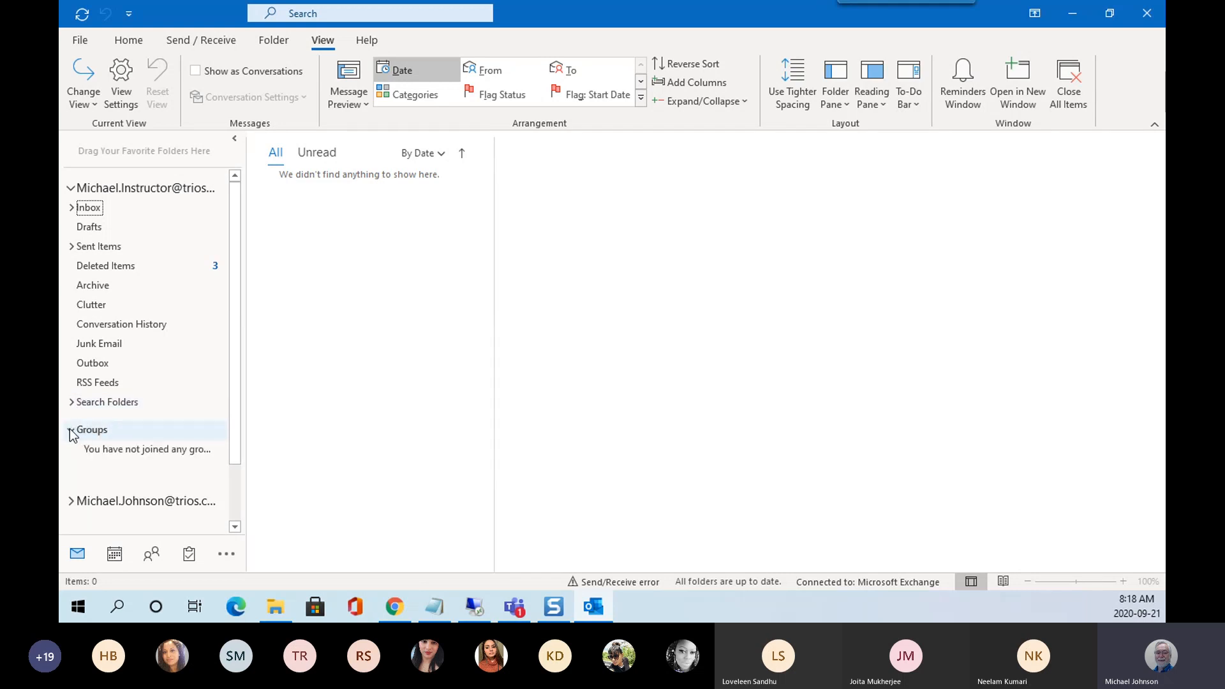
{"action": "left_click", "coordinate": [72, 432]}
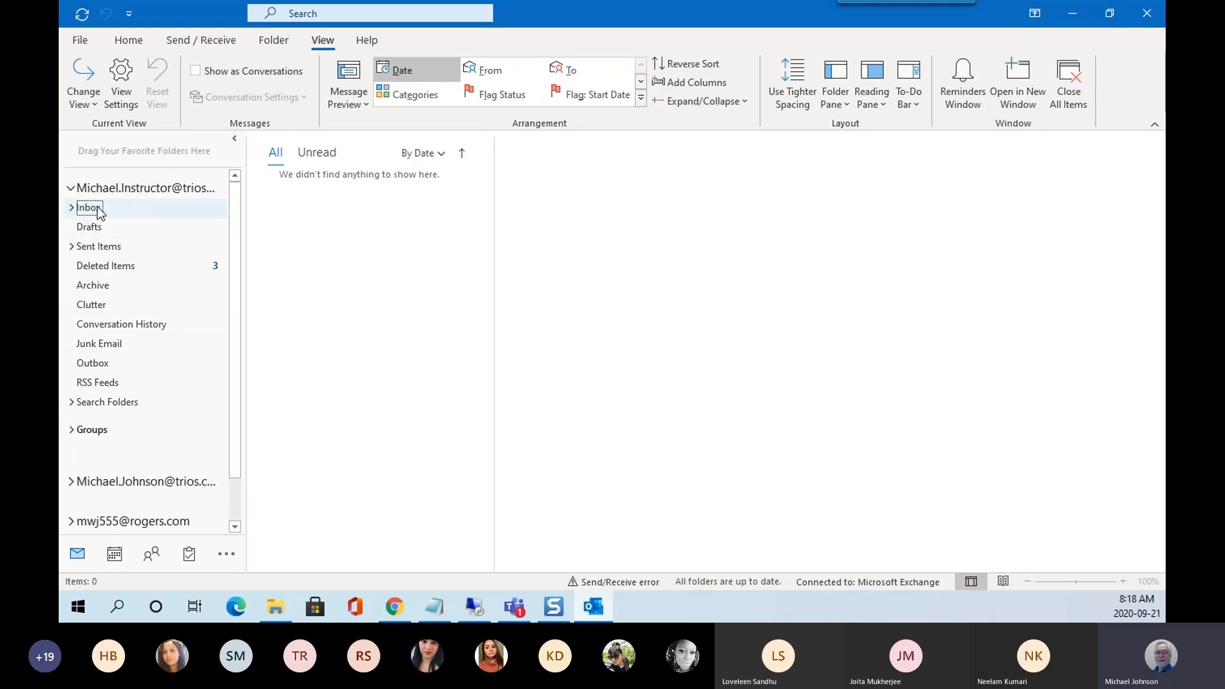
{"action": "left_click", "coordinate": [90, 209]}
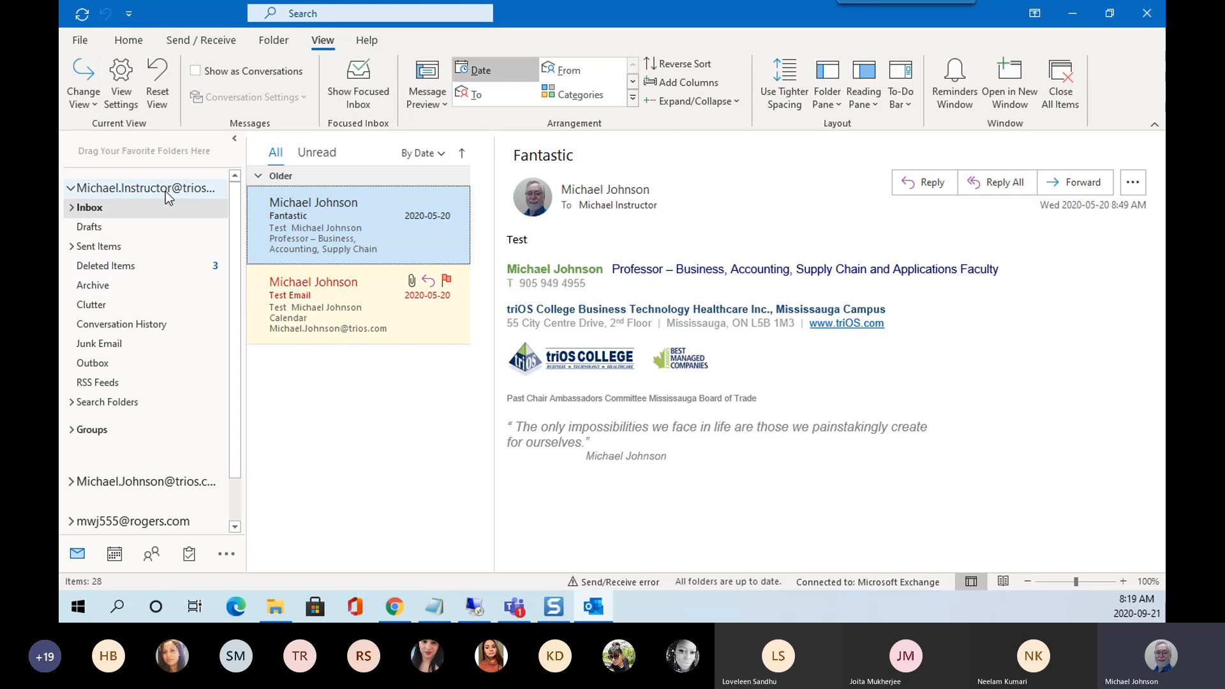
Start a new email from the Home tab and switch its From address to the other account.
{"action": "left_click", "coordinate": [136, 42]}
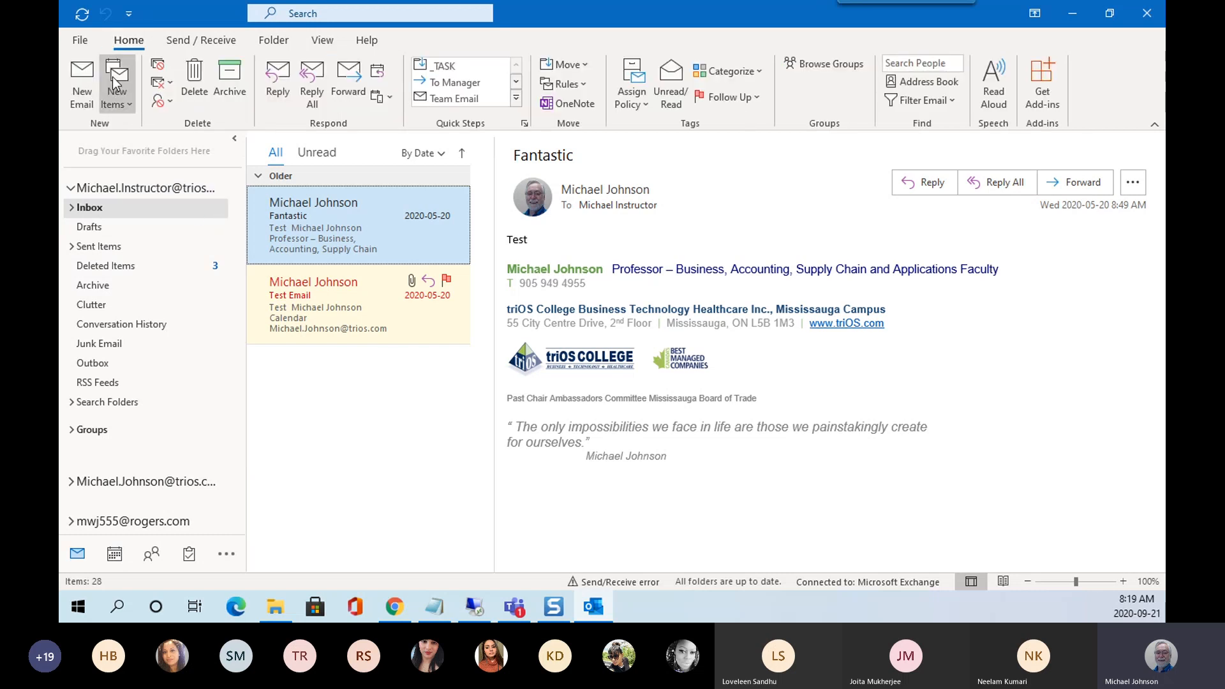
{"action": "left_click", "coordinate": [87, 101]}
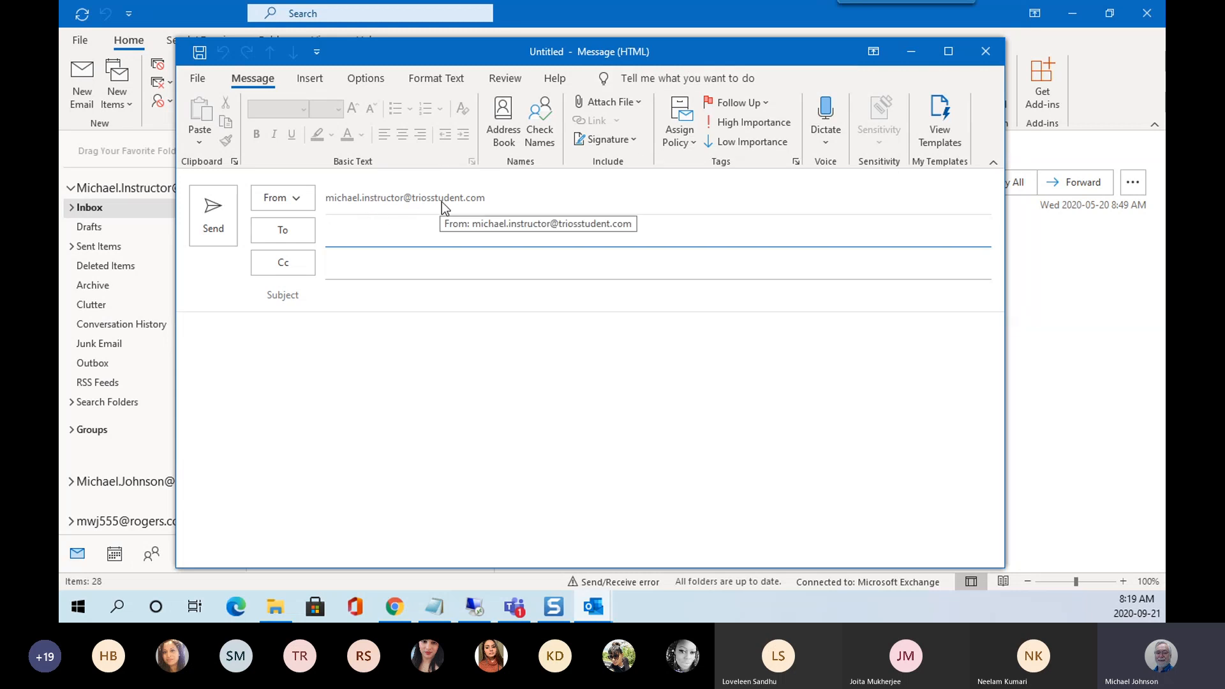
{"action": "left_click", "coordinate": [301, 201]}
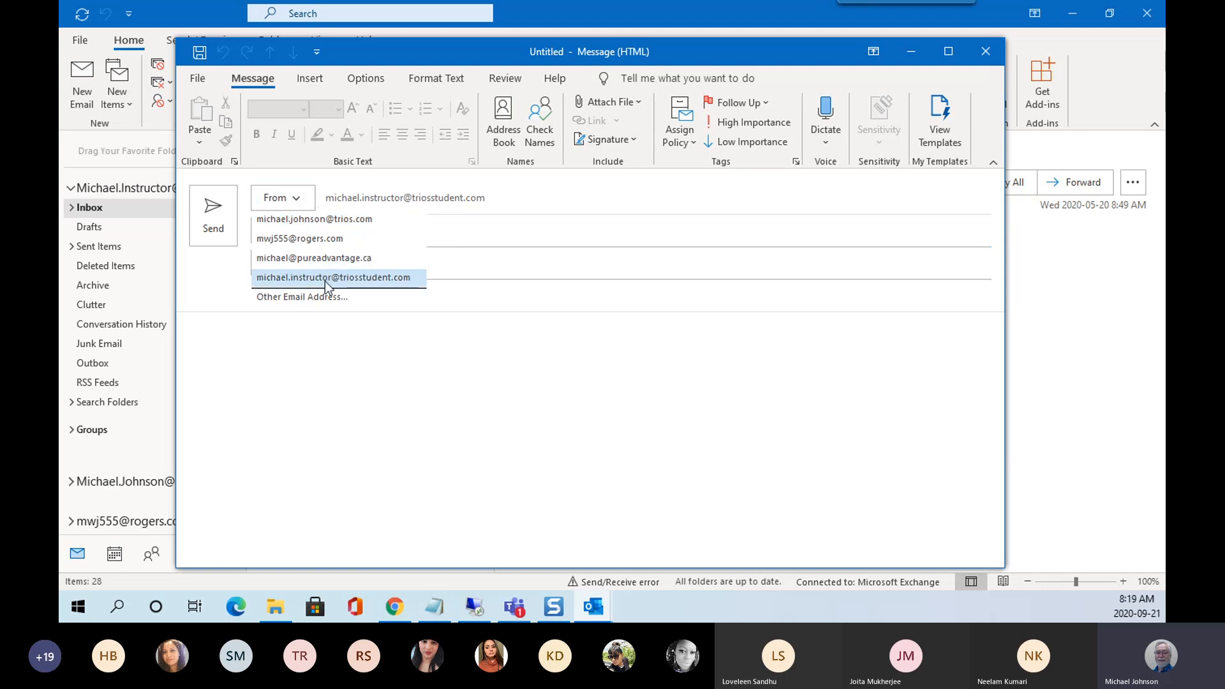
{"action": "left_click", "coordinate": [309, 201]}
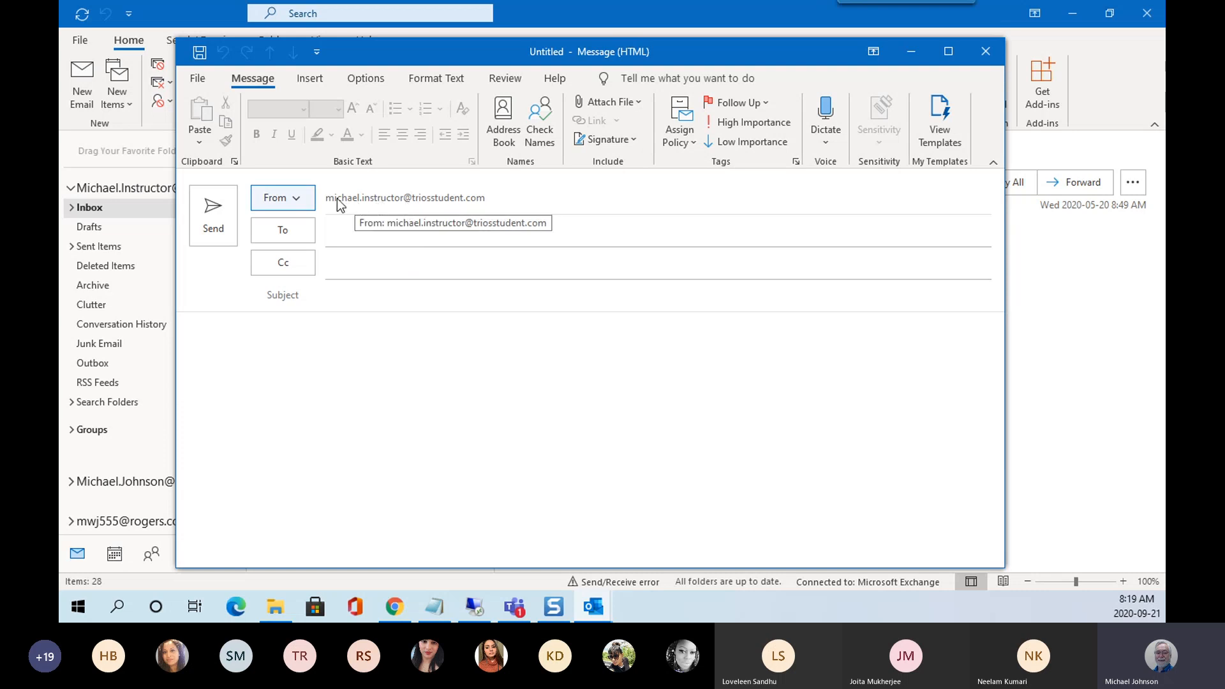
{"action": "left_click", "coordinate": [301, 197]}
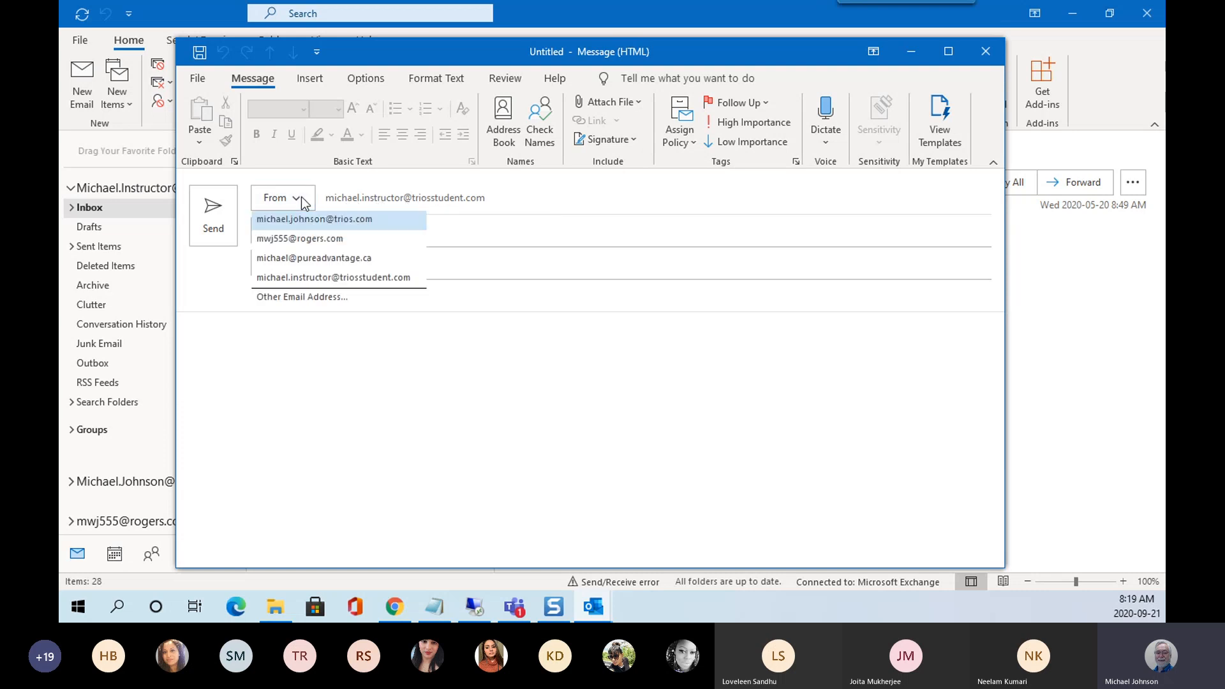
{"action": "left_click", "coordinate": [328, 220]}
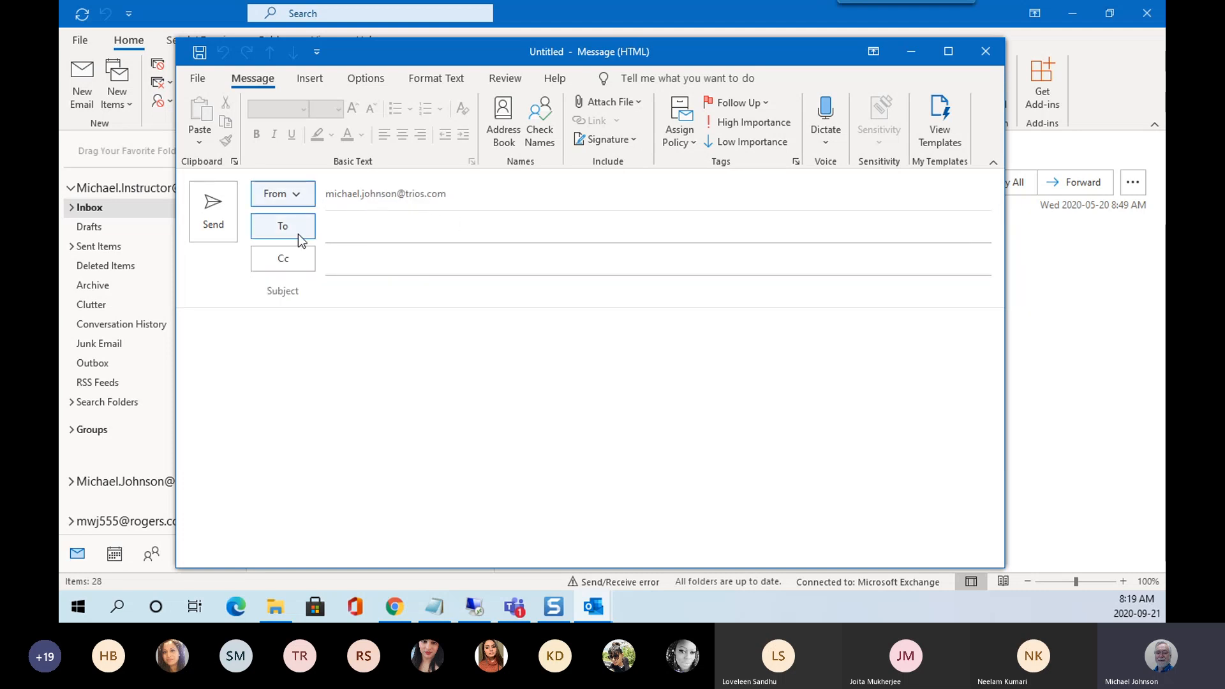
Address the message to the instructor's suggested contact and enter the subject 'Outlook Class today'.
{"action": "left_click", "coordinate": [342, 229]}
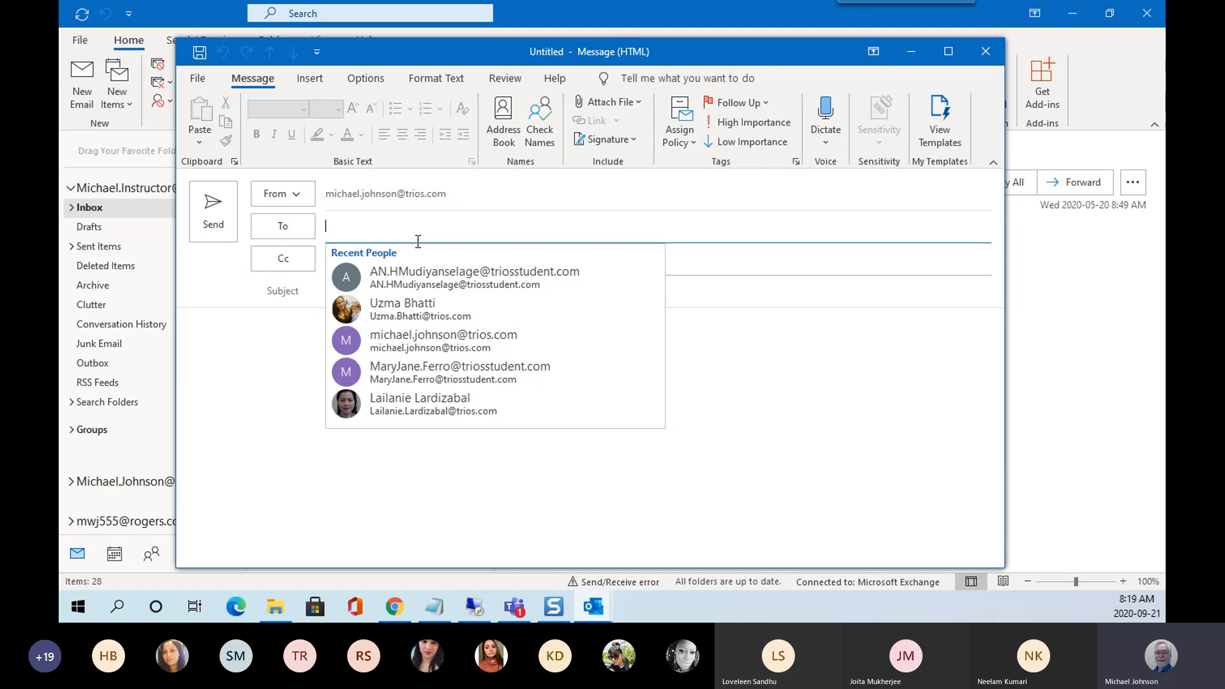
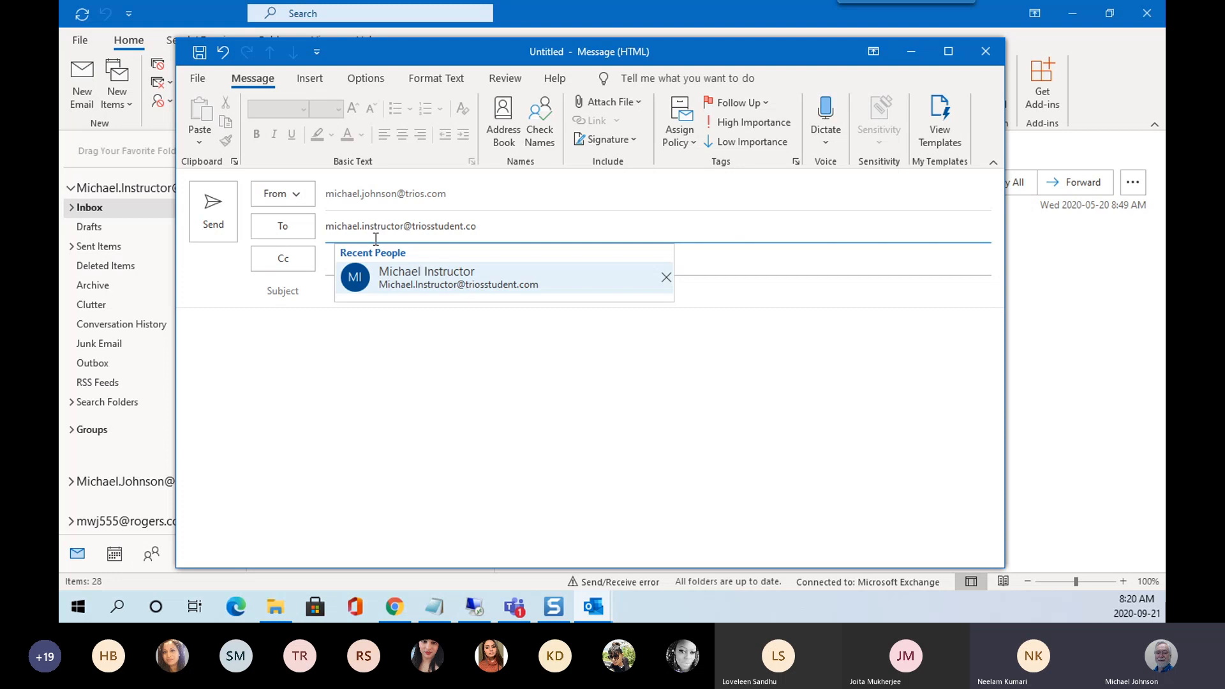
{"action": "left_click", "coordinate": [434, 279]}
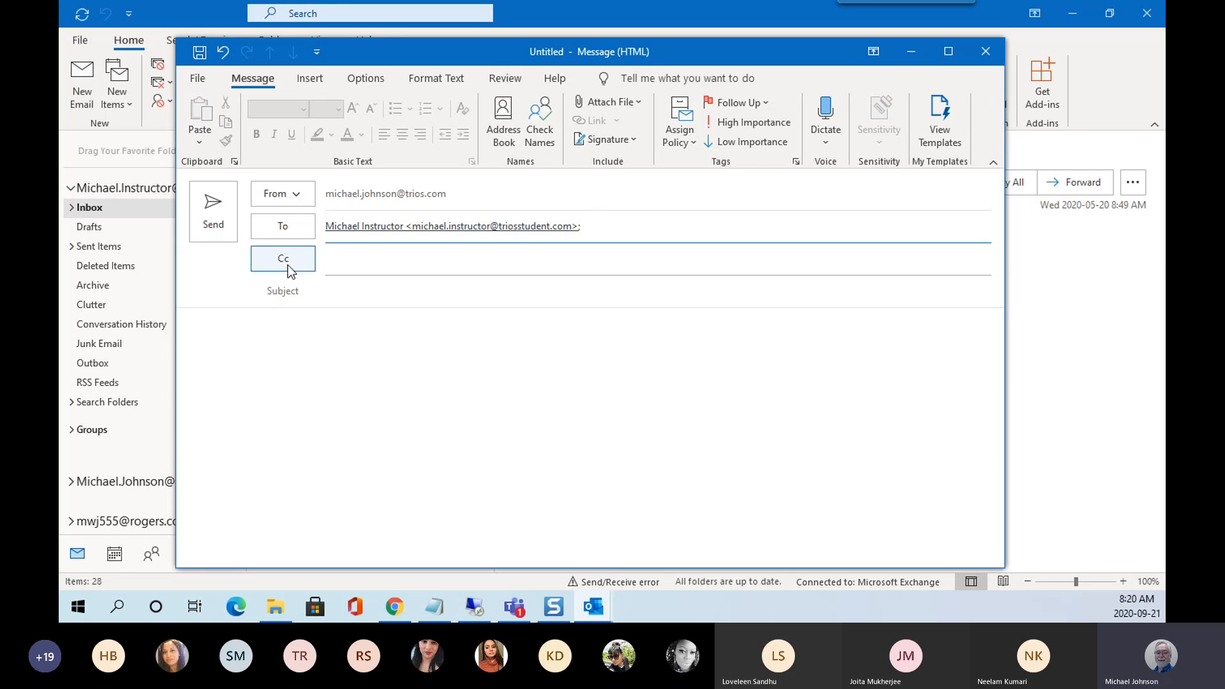
{"action": "left_click", "coordinate": [330, 291]}
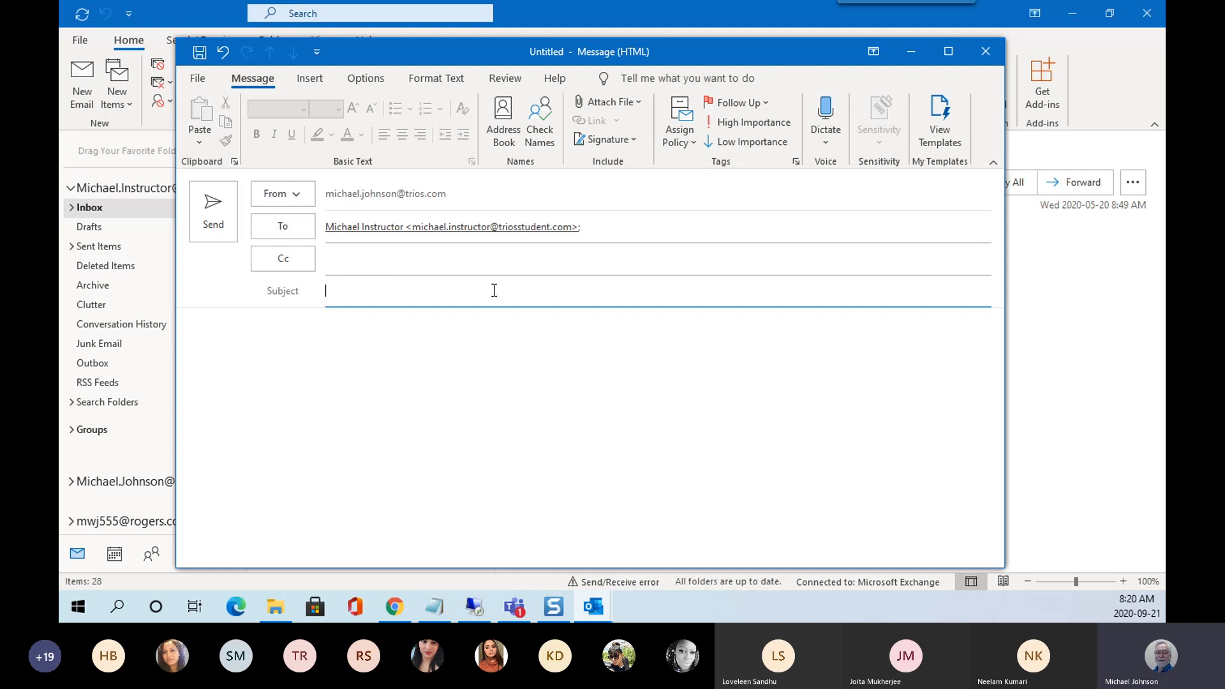
{"action": "type", "text": "Outlook "}
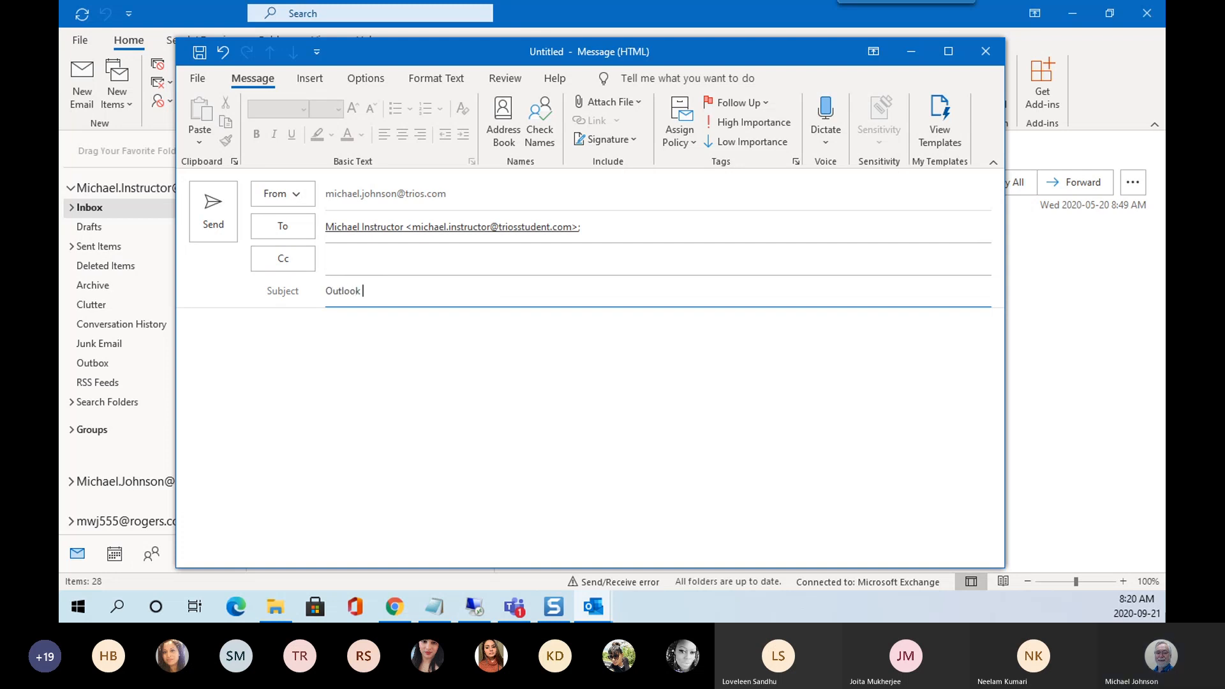
{"action": "type", "text": "Class"}
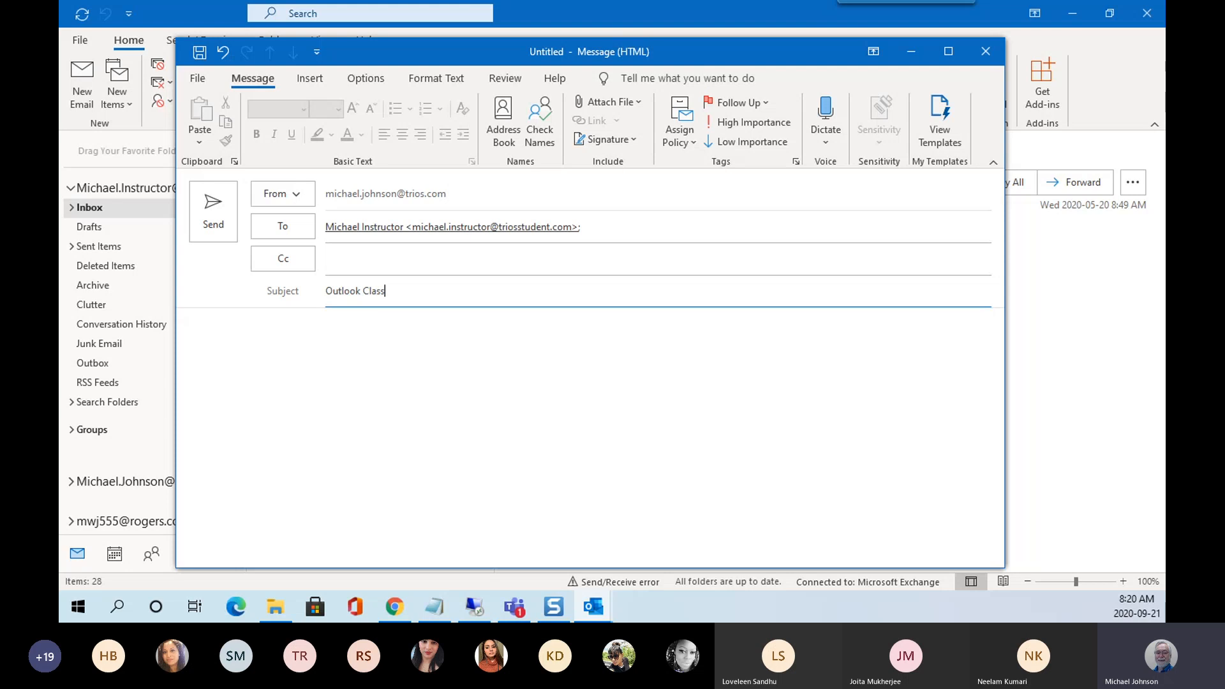
{"action": "type", "text": " today"}
Capture the Teams meeting with Snagit, paste it into the Outlook Class today body, and send.
{"action": "left_click", "coordinate": [234, 326]}
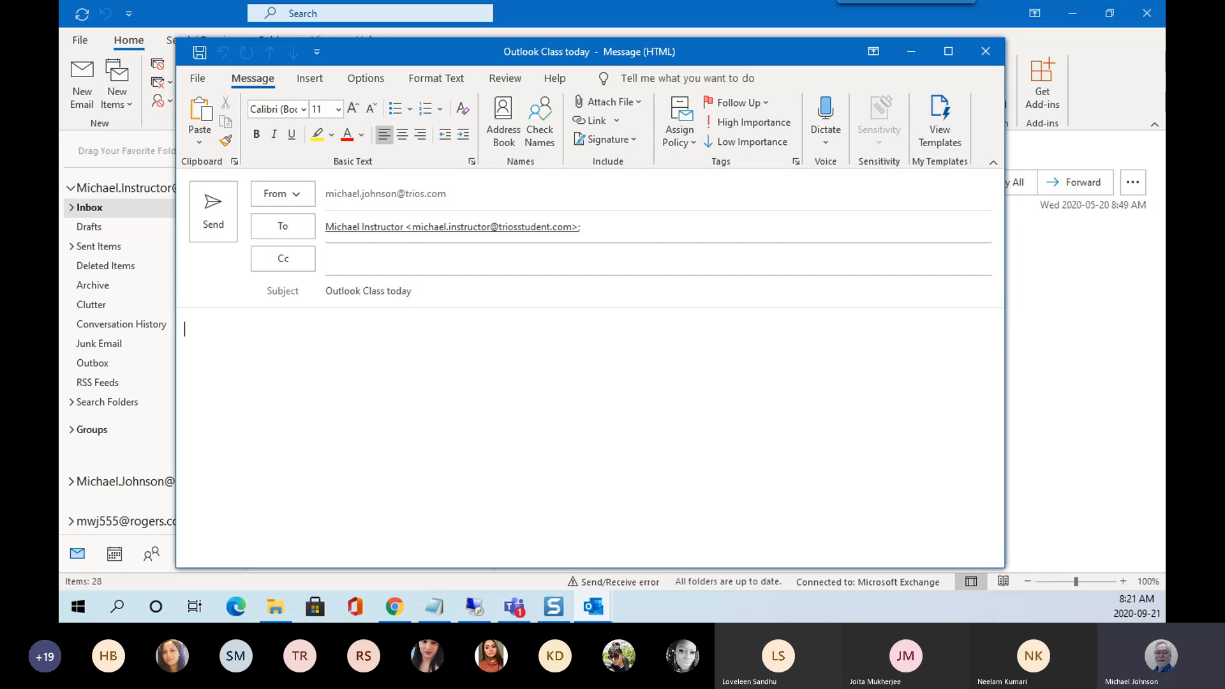
{"action": "left_click", "coordinate": [904, 21]}
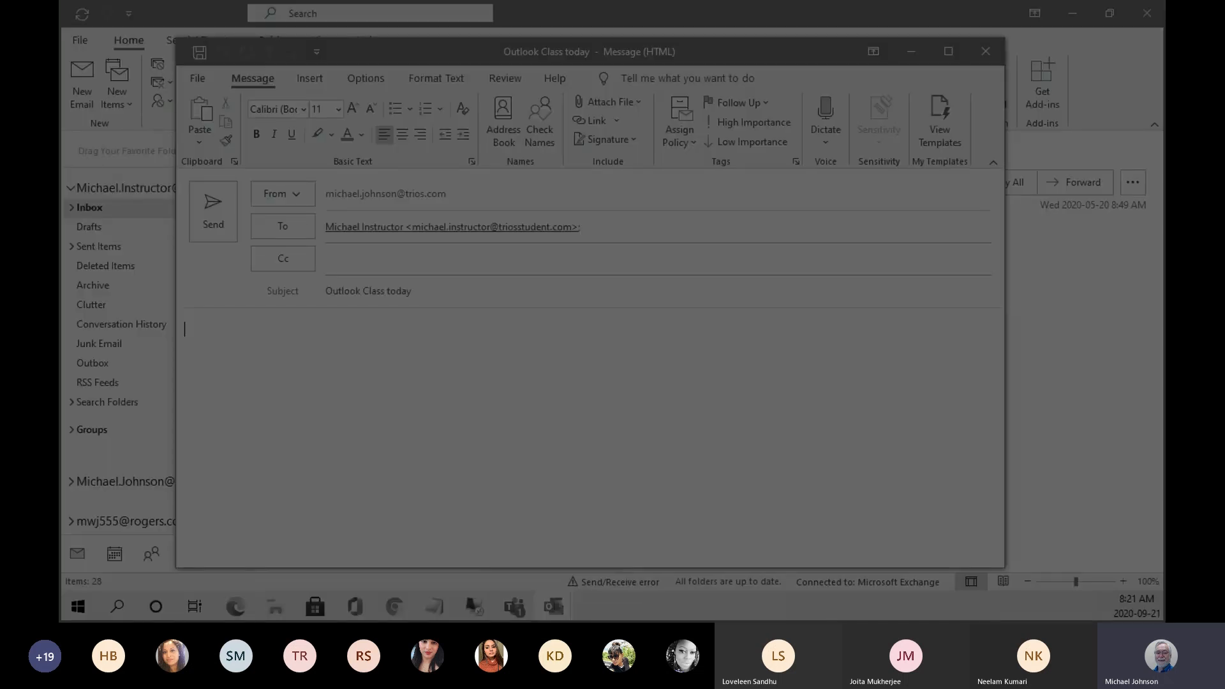
{"action": "key", "text": "Escape"}
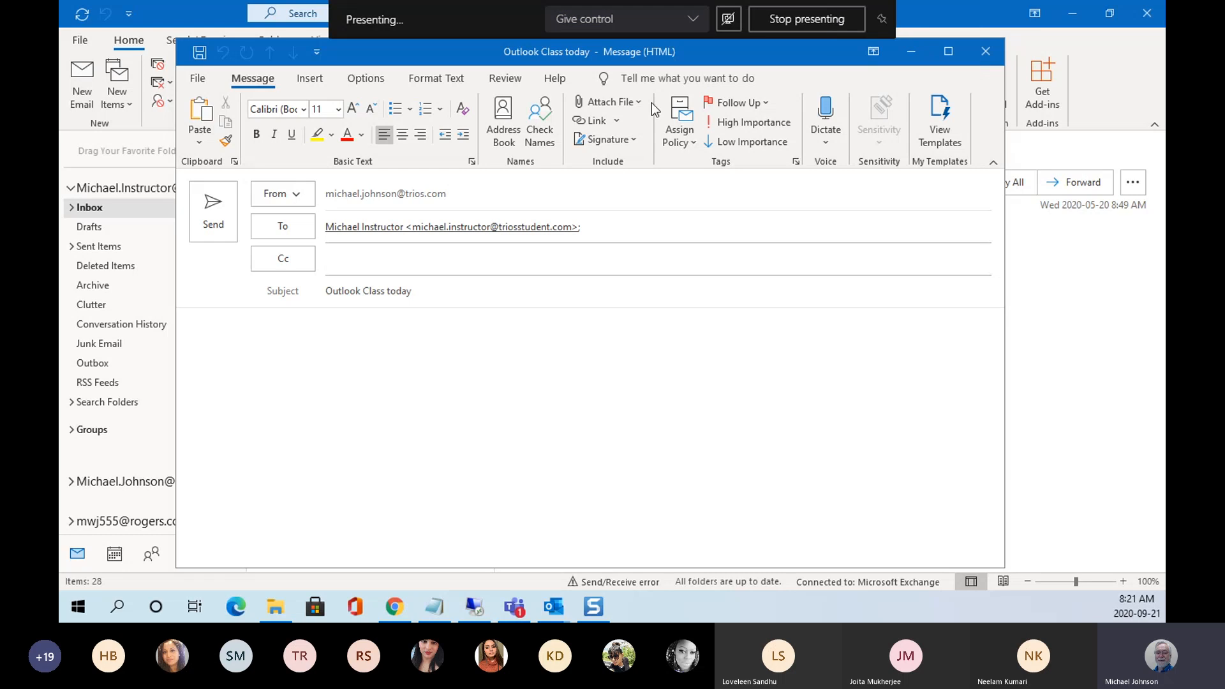
{"action": "key", "text": "Print"}
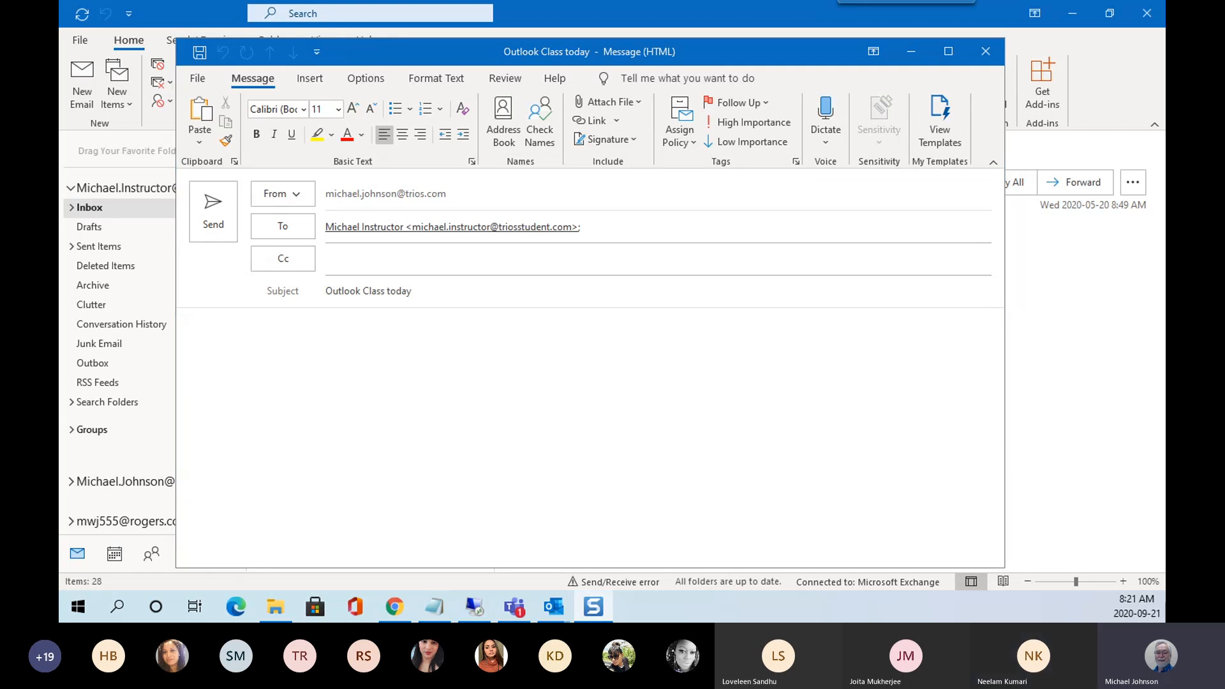
{"action": "left_click", "coordinate": [322, 331]}
{"action": "right_click", "coordinate": [323, 331]}
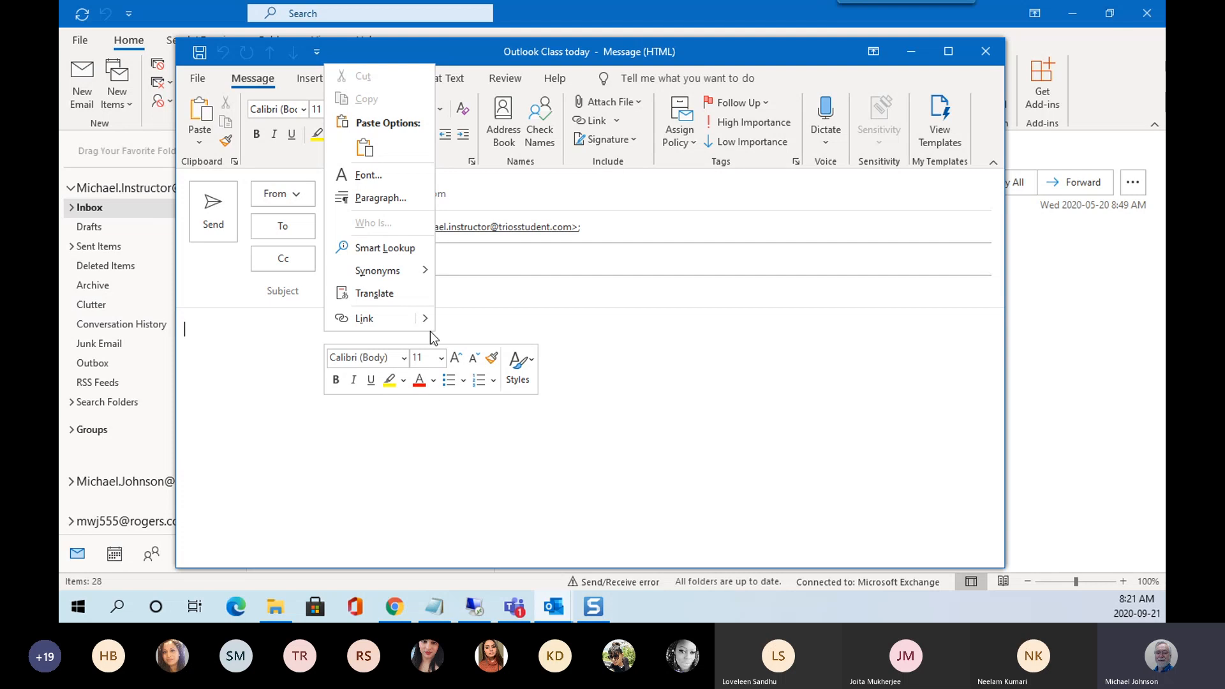
{"action": "left_click", "coordinate": [365, 148]}
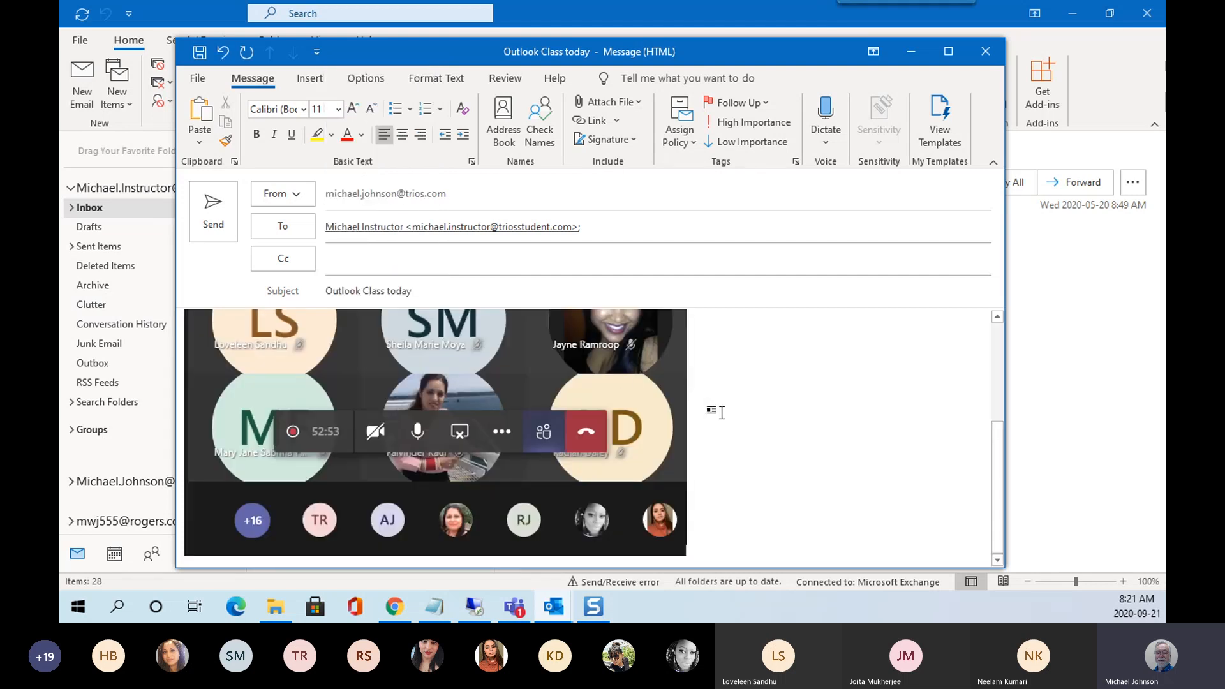
{"action": "scroll", "coordinate": [780, 464], "scroll_direction": "up", "scroll_amount": 3}
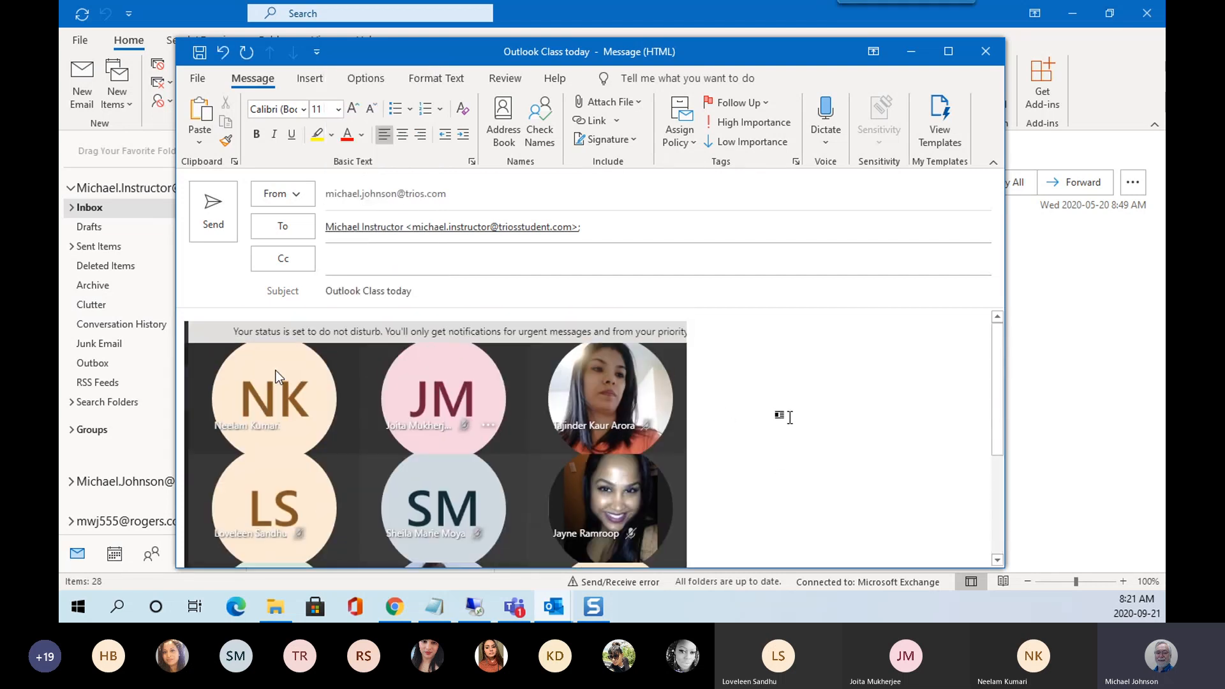
{"action": "left_click", "coordinate": [214, 221]}
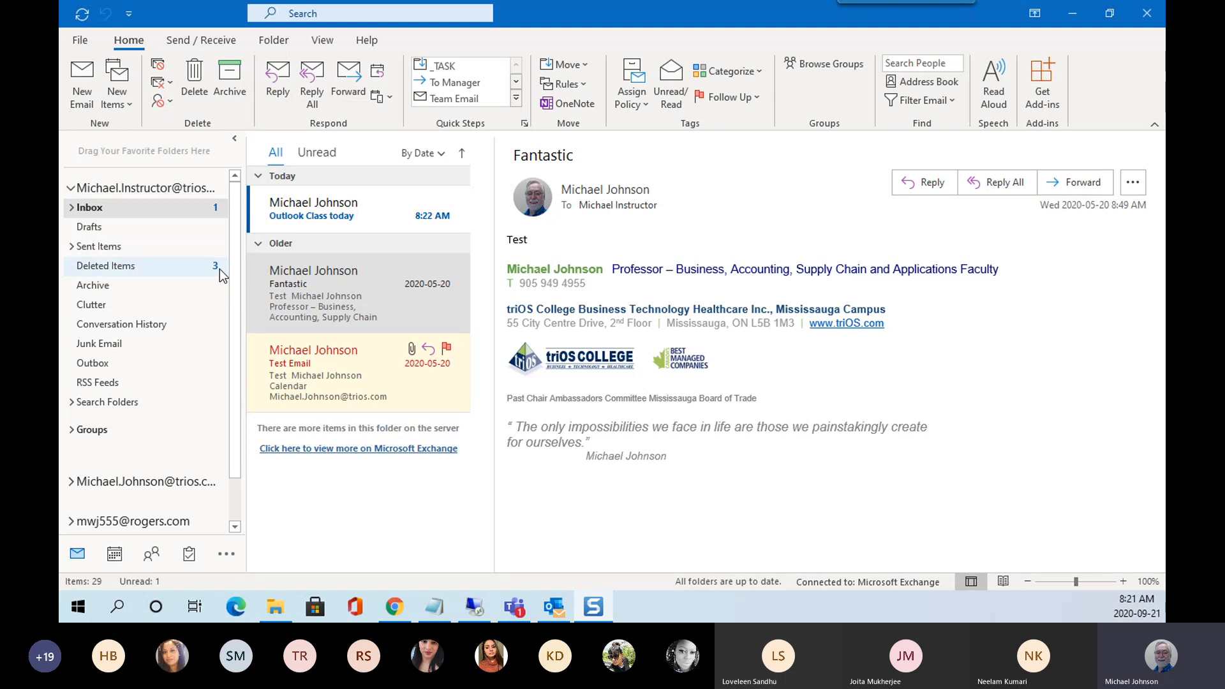
{"action": "left_click", "coordinate": [142, 266]}
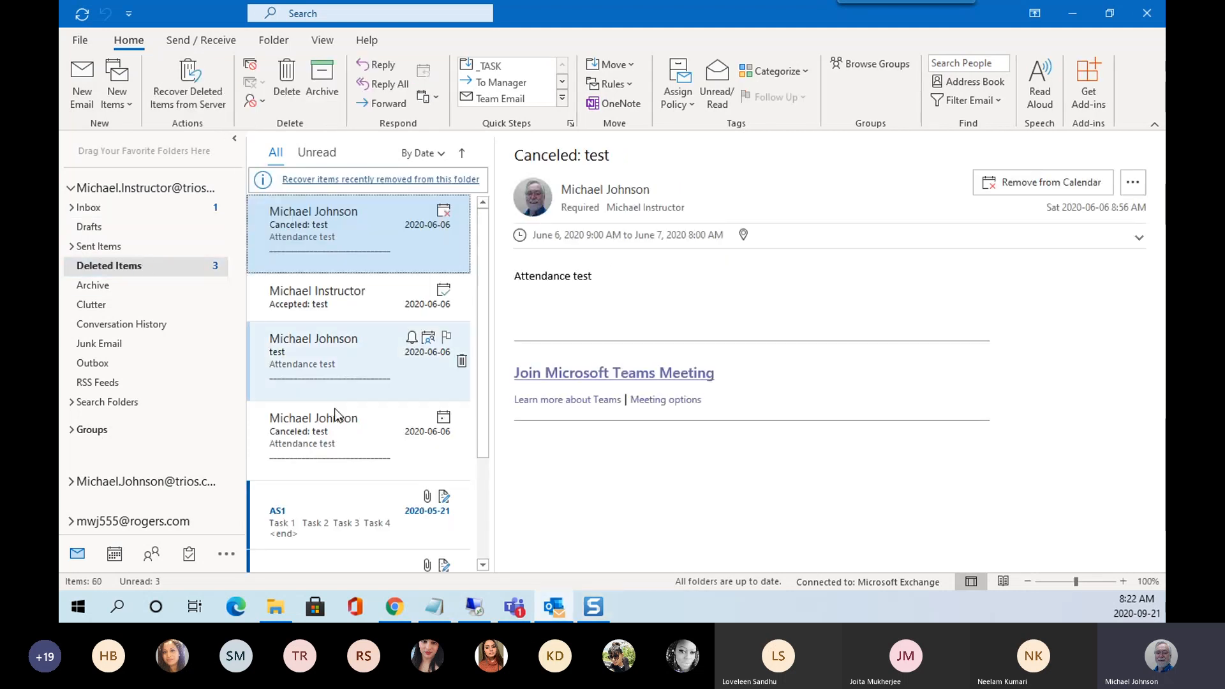
{"action": "scroll", "coordinate": [345, 514], "scroll_direction": "down", "scroll_amount": 3}
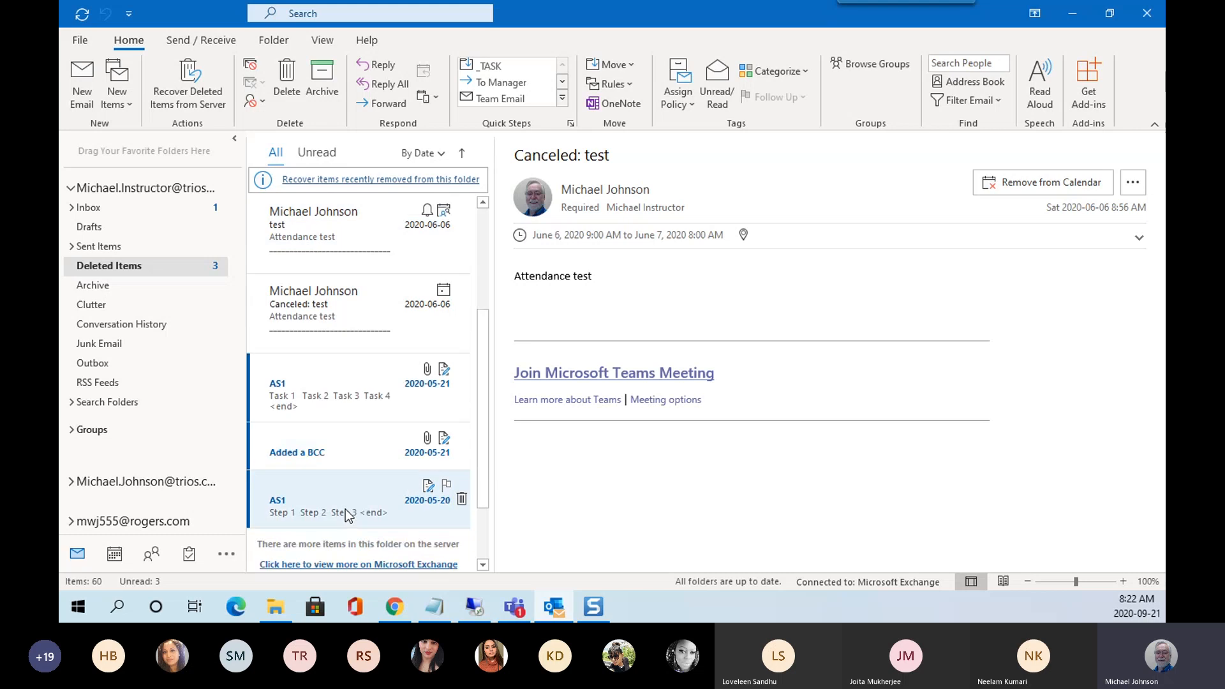
{"action": "scroll", "coordinate": [349, 516], "scroll_direction": "down", "scroll_amount": 1}
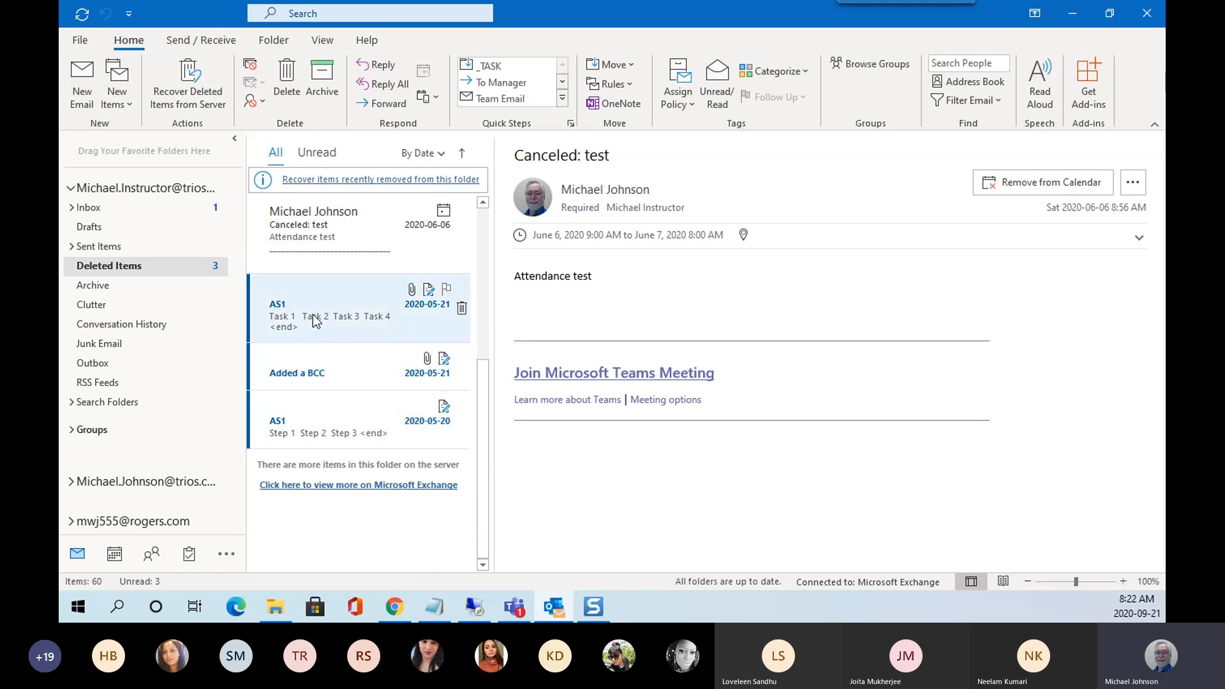
{"action": "scroll", "coordinate": [312, 319], "scroll_direction": "up", "scroll_amount": 5}
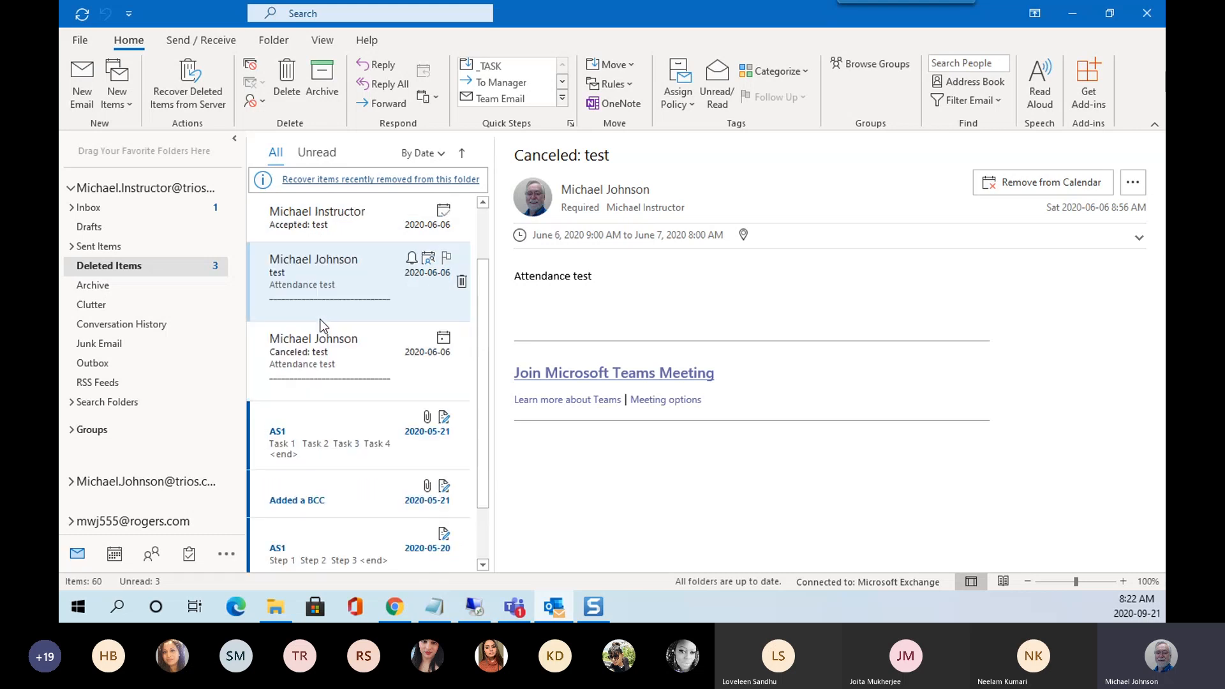
{"action": "left_click", "coordinate": [129, 208]}
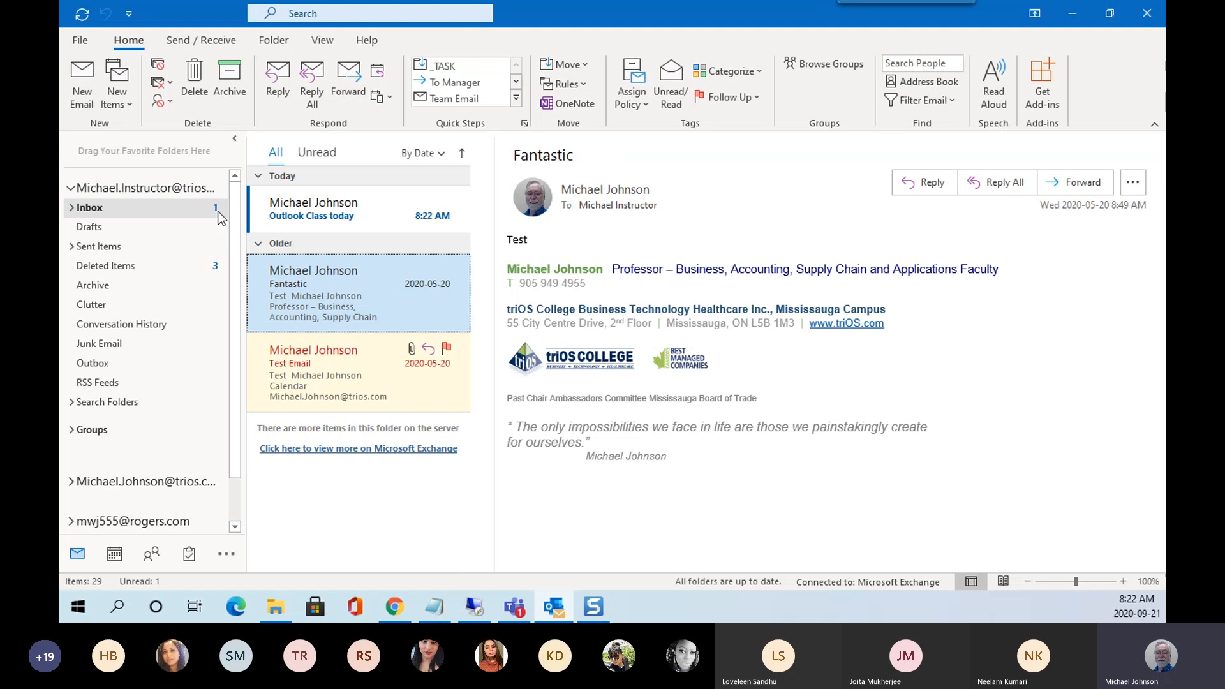
Open the Outlook Class today message and expand the recipient's full contact card.
{"action": "left_click", "coordinate": [341, 212]}
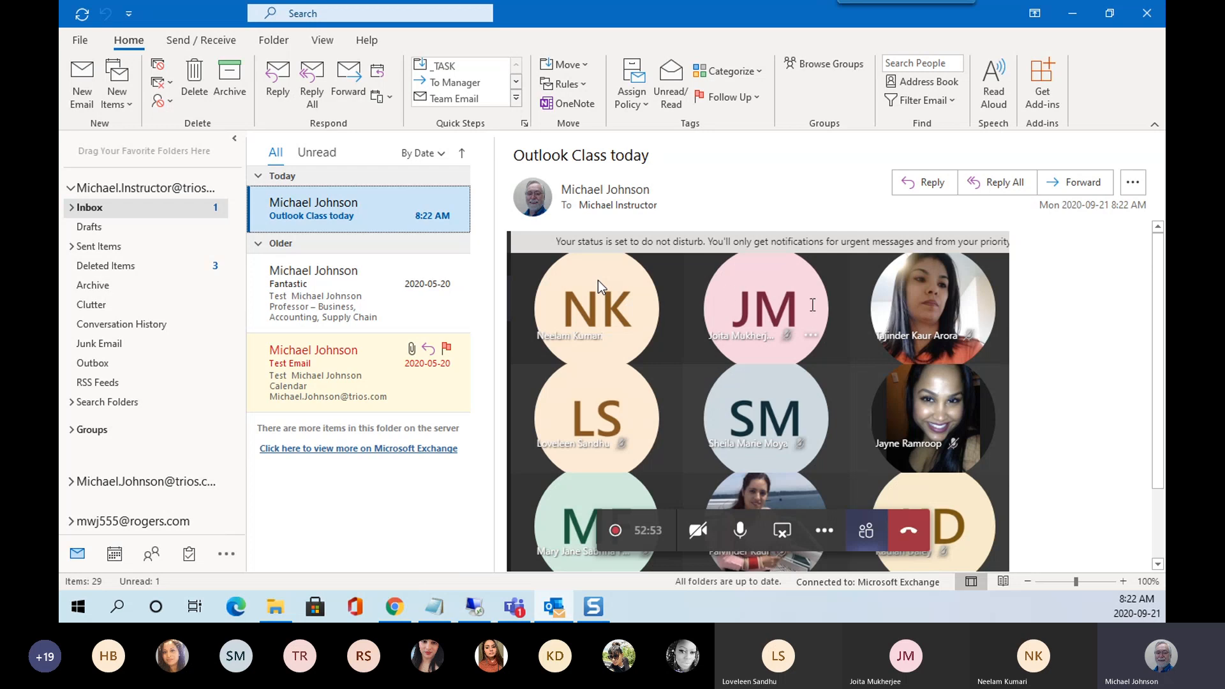
{"action": "scroll", "coordinate": [1089, 324], "scroll_direction": "down", "scroll_amount": 3}
{"action": "scroll", "coordinate": [1089, 324], "scroll_direction": "up", "scroll_amount": 3}
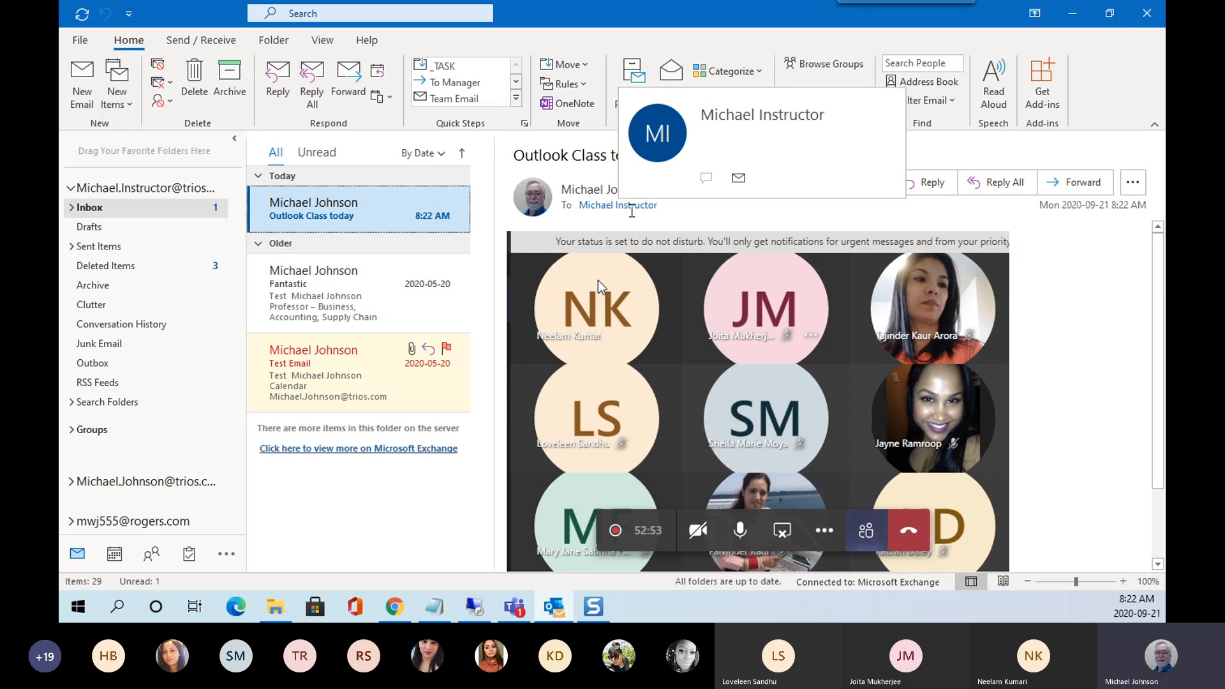
{"action": "left_click", "coordinate": [631, 215]}
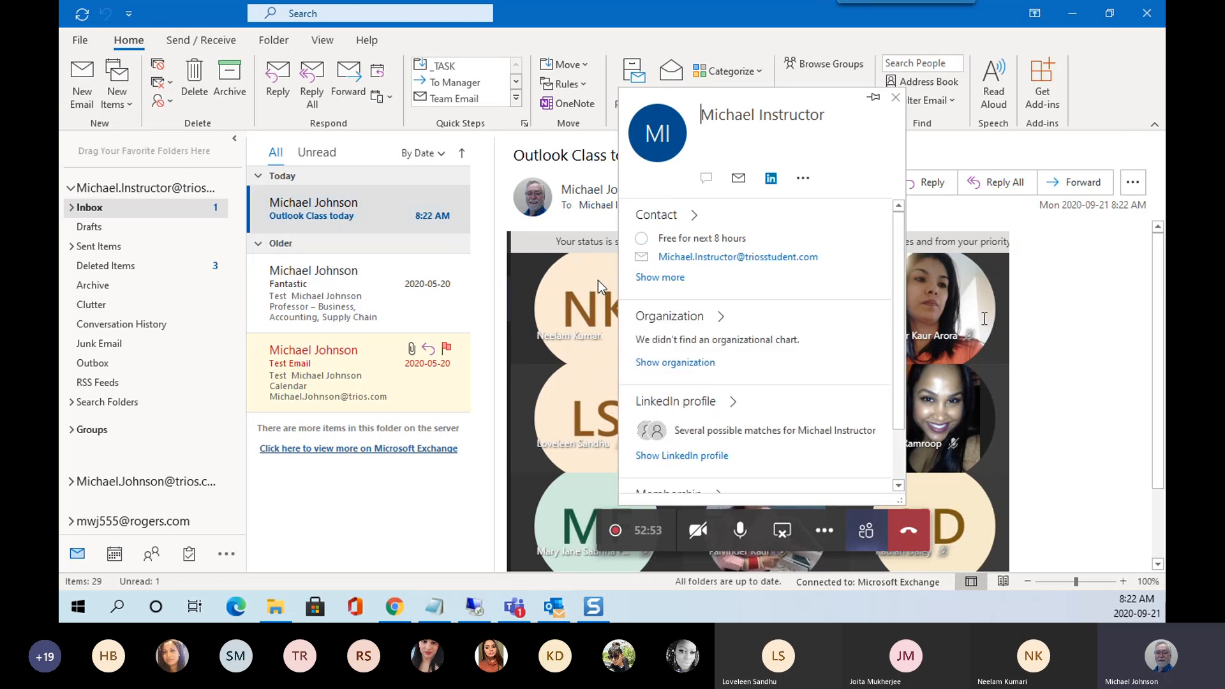
Close the contact card and switch to the MindTap course page in Chrome.
{"action": "left_click", "coordinate": [1086, 358]}
{"action": "scroll", "coordinate": [1087, 358], "scroll_direction": "down", "scroll_amount": 3}
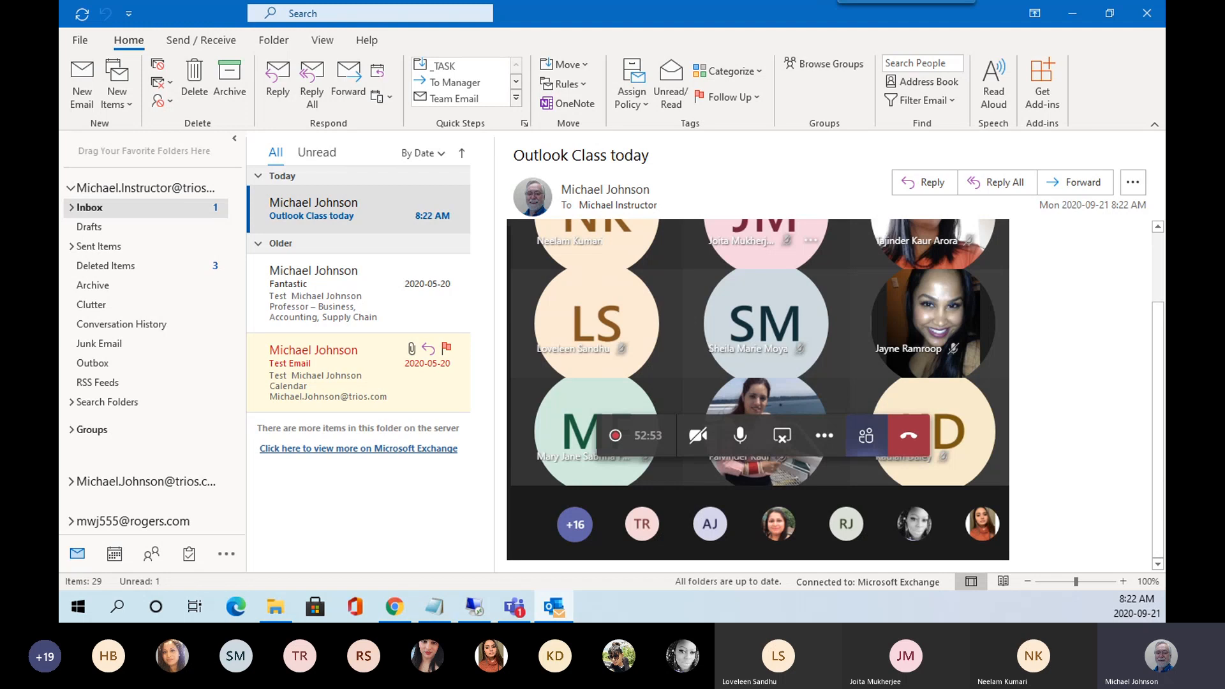
{"action": "left_click", "coordinate": [394, 606]}
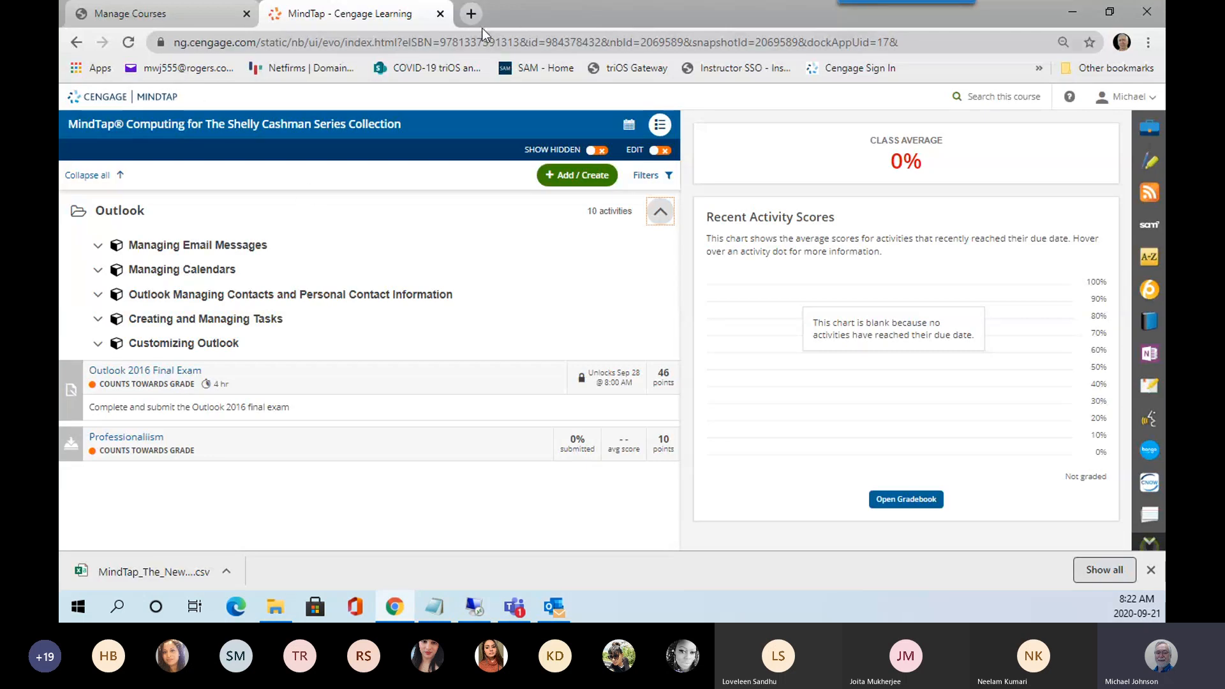
In a new tab, search Google for ipsum lorem and open loremipsum.io.
{"action": "left_click", "coordinate": [472, 13]}
{"action": "left_click", "coordinate": [517, 327]}
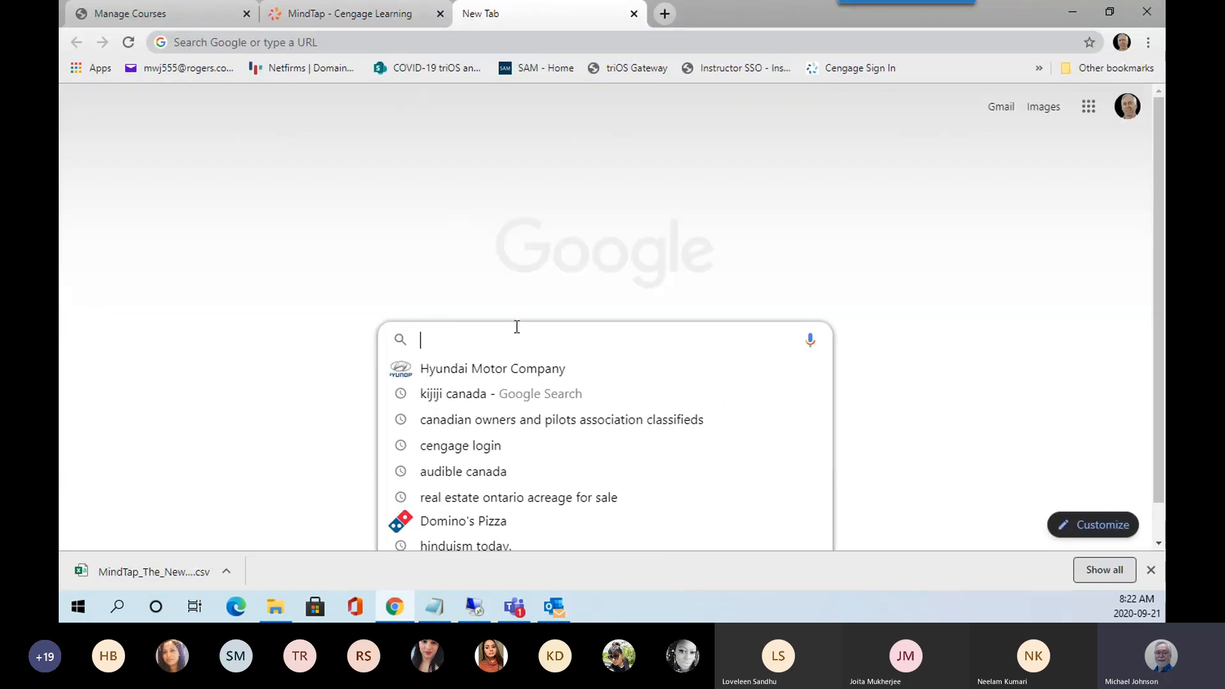
{"action": "type", "text": "ipsu"}
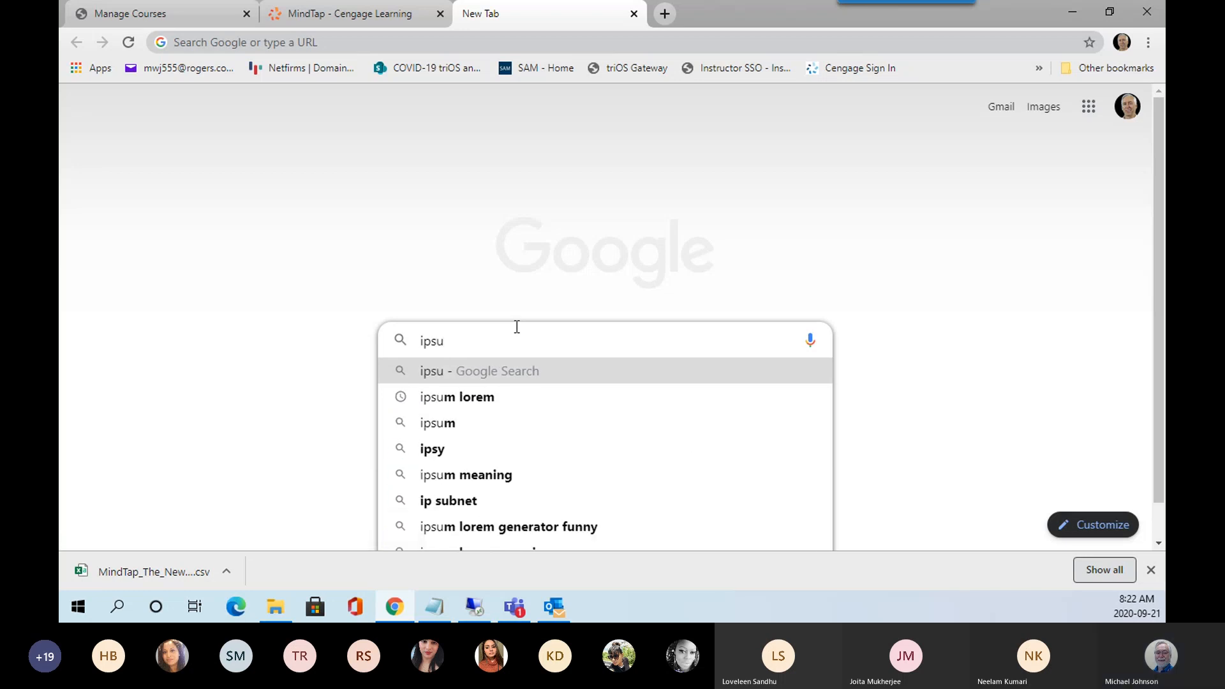
{"action": "left_click", "coordinate": [457, 398]}
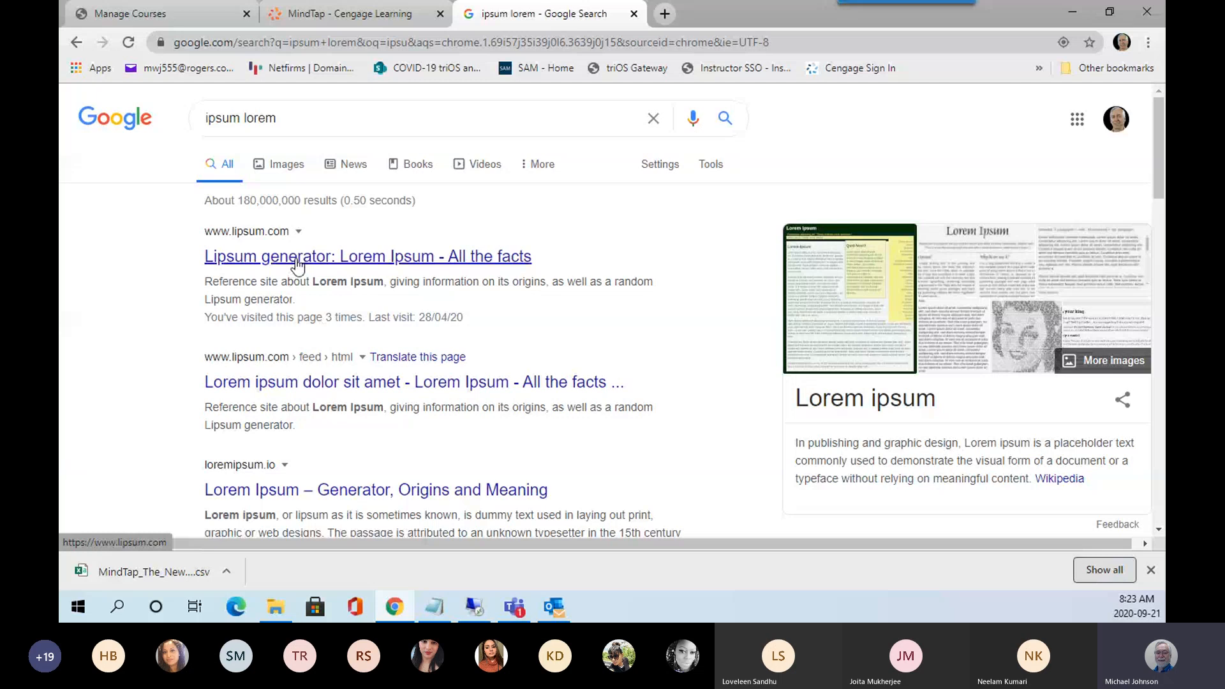
{"action": "left_click", "coordinate": [367, 497]}
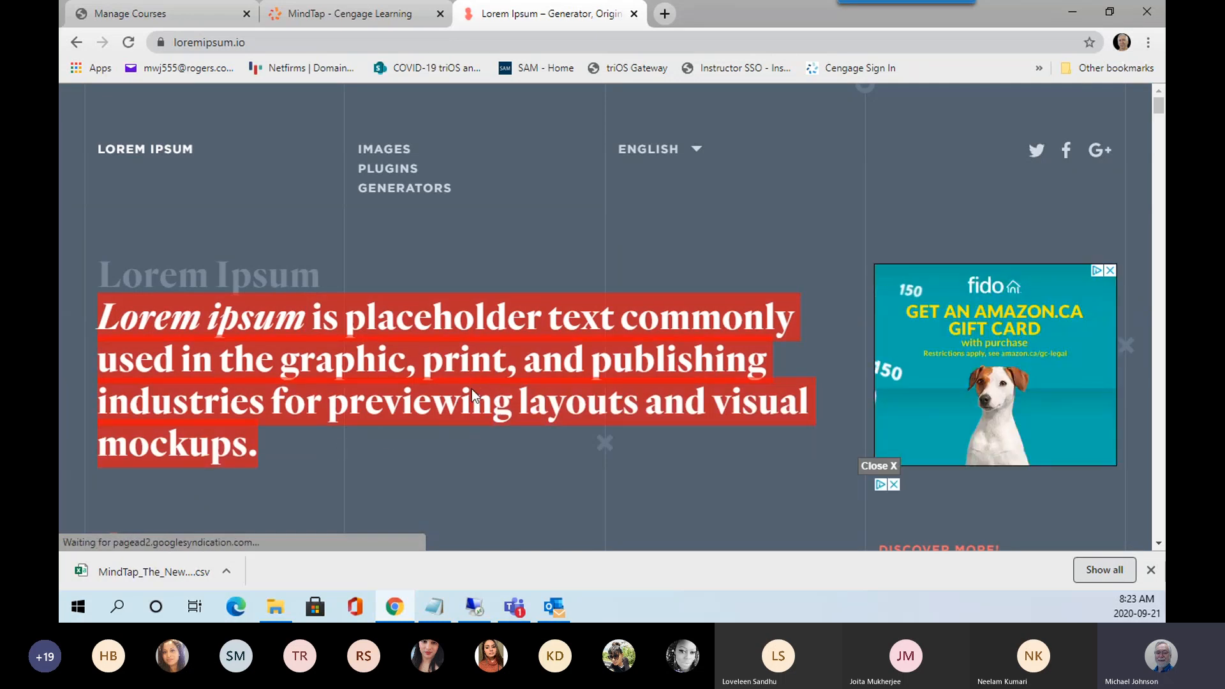
Copy the Lorem ipsum headline sentence and return to Outlook.
{"action": "right_click", "coordinate": [472, 388]}
{"action": "left_click", "coordinate": [497, 401]}
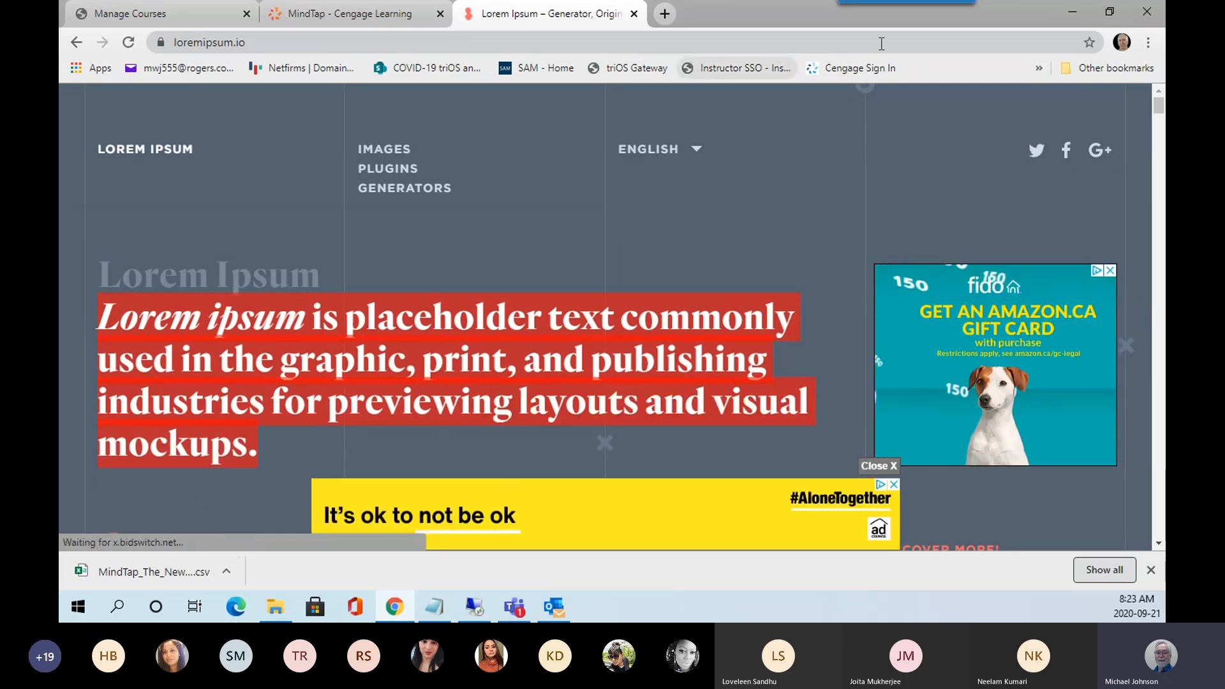
{"action": "key", "text": "alt+Tab"}
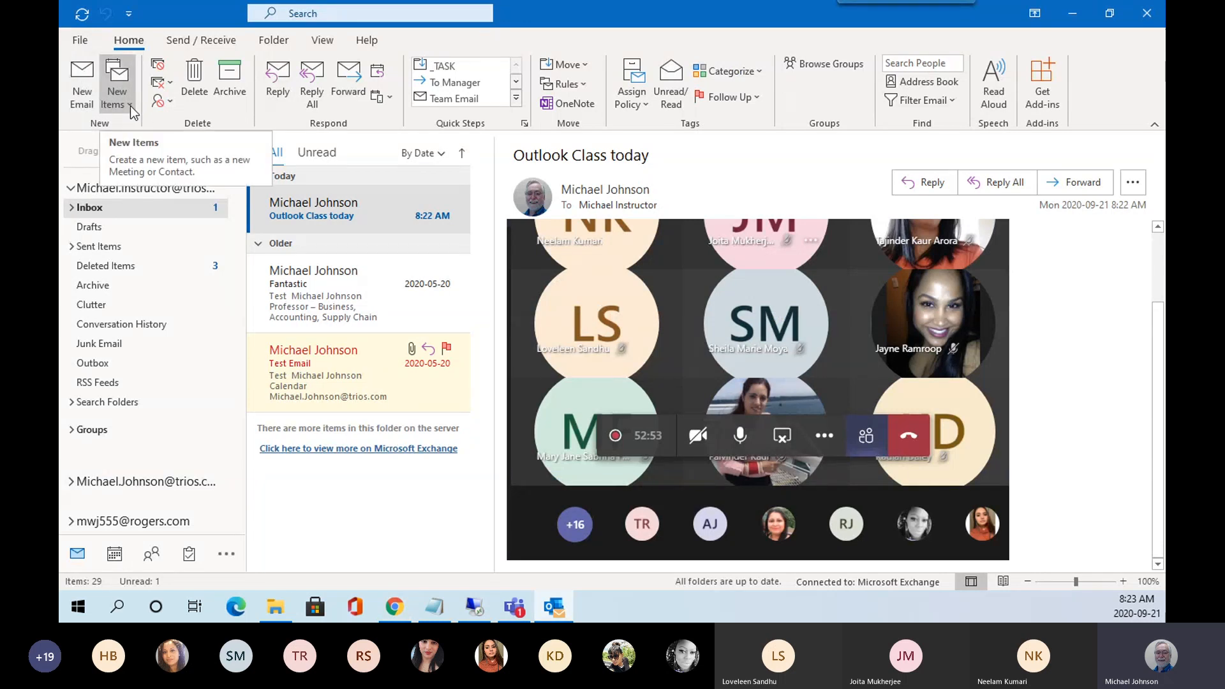
Start a new email to the instructor's suggested contact, sent from a different account address.
{"action": "left_click", "coordinate": [84, 79]}
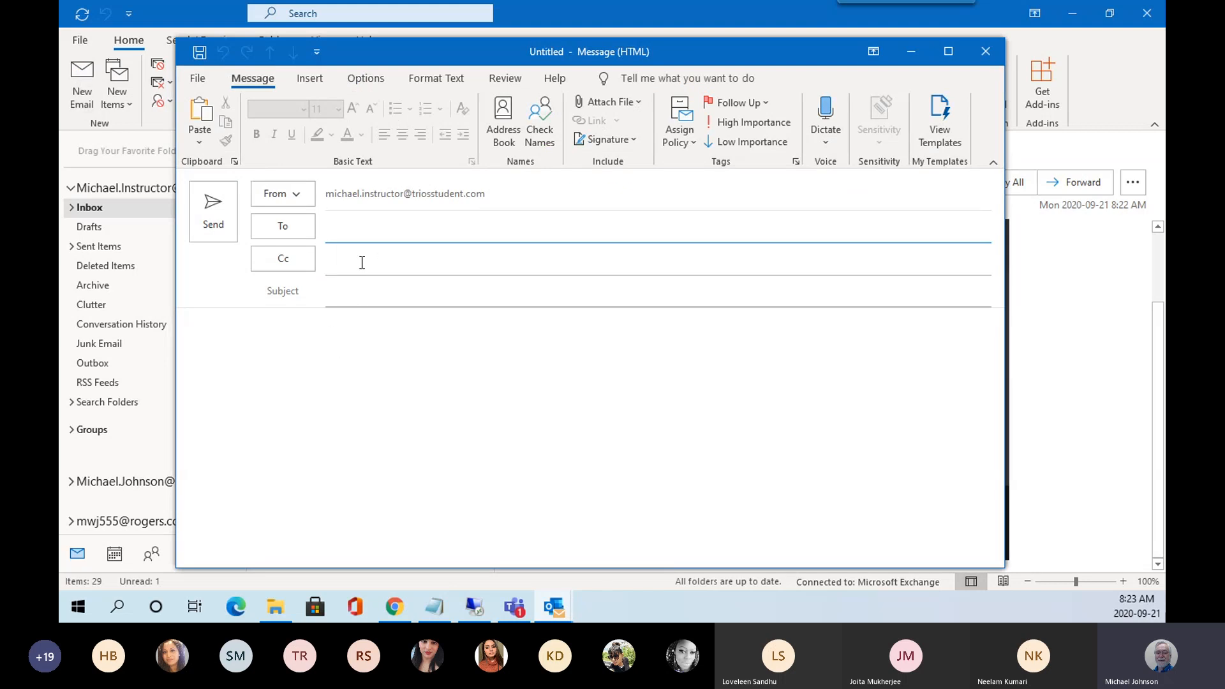
{"action": "type", "text": "mi"}
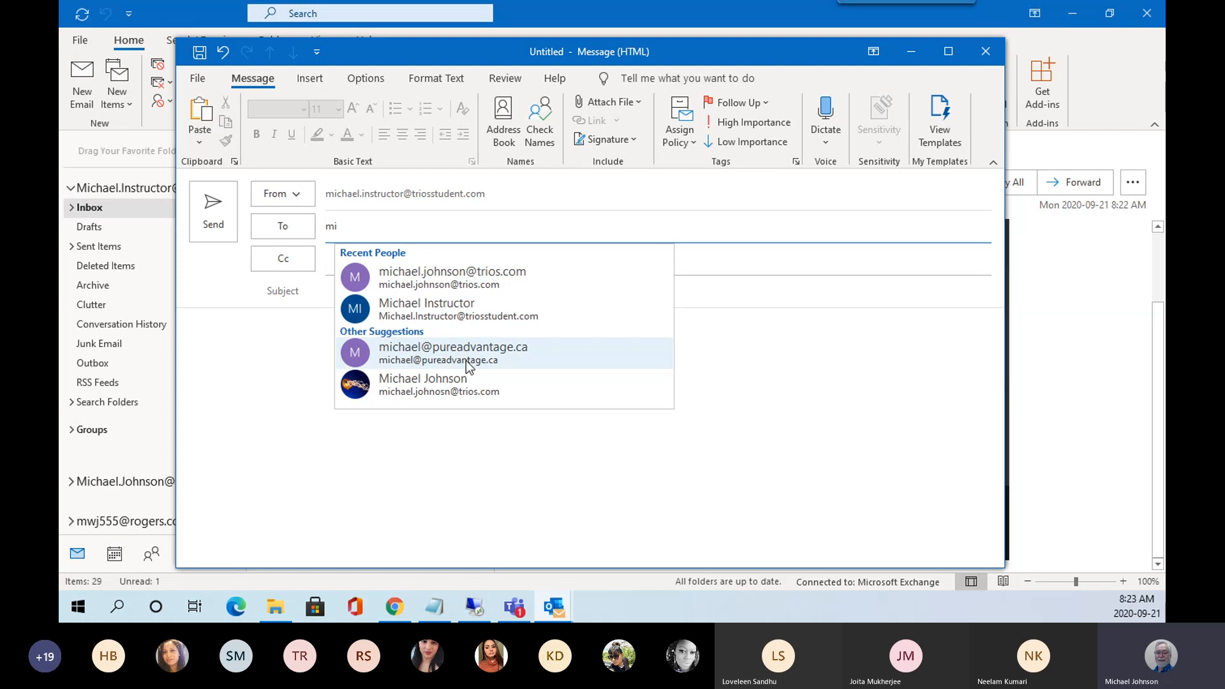
{"action": "left_click", "coordinate": [445, 311]}
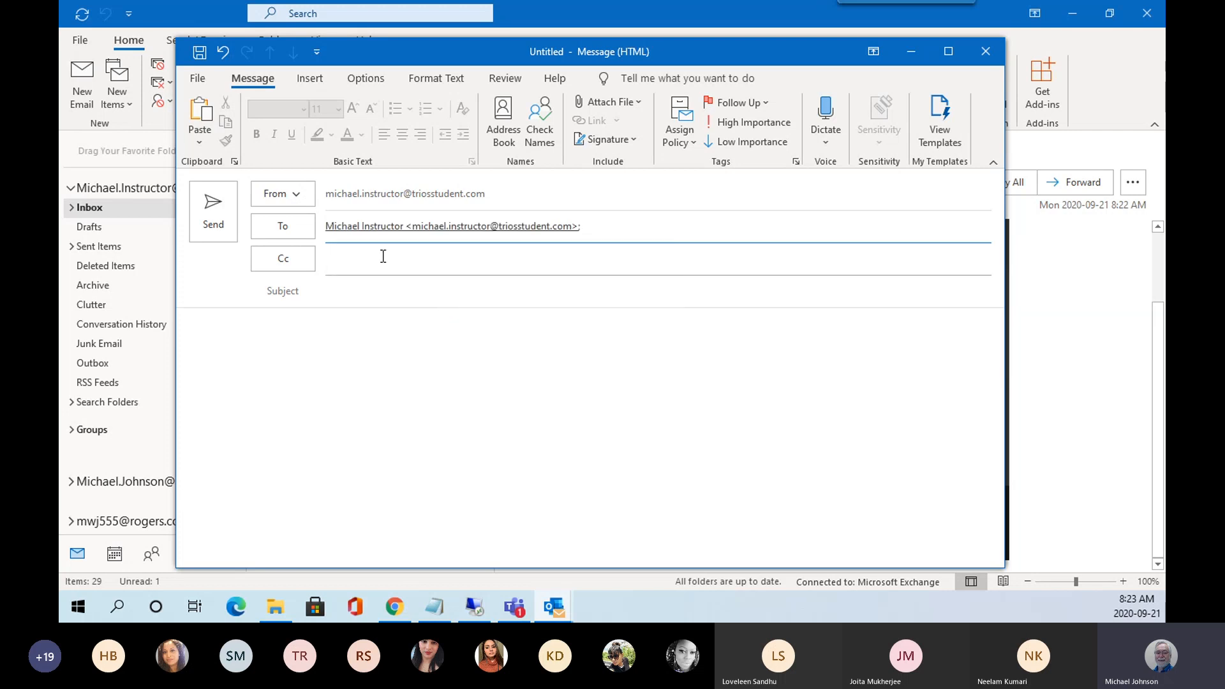
{"action": "left_click", "coordinate": [301, 196]}
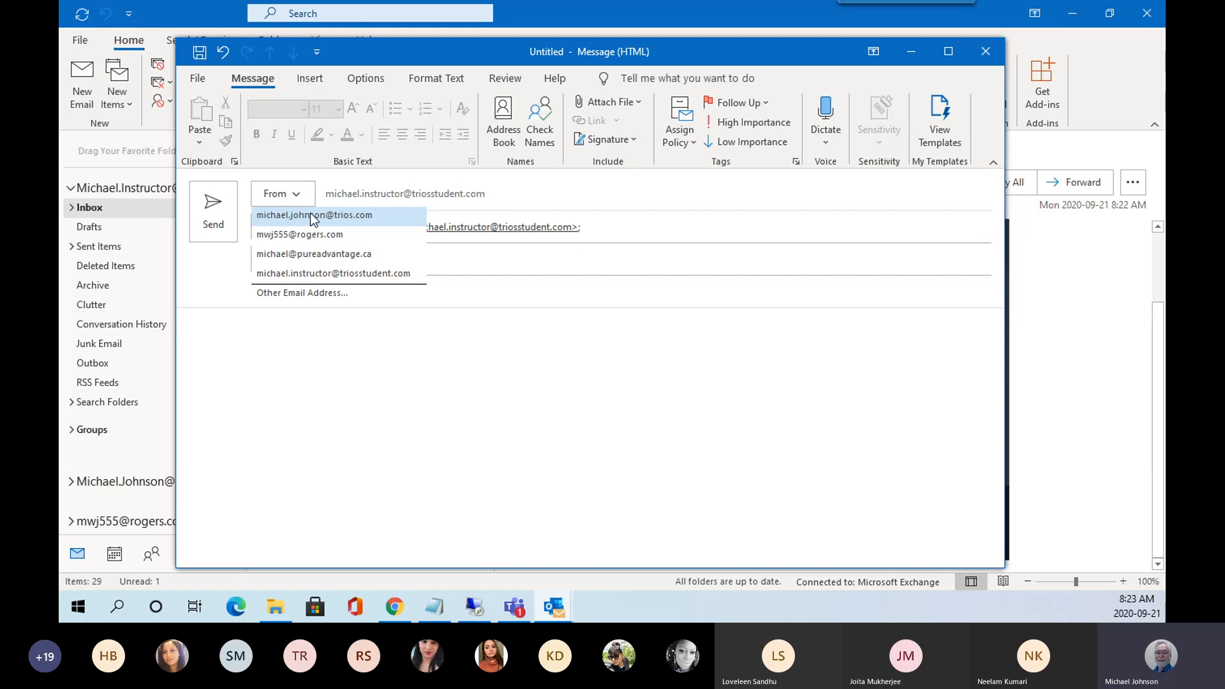
{"action": "left_click", "coordinate": [312, 217]}
{"action": "left_click", "coordinate": [357, 262]}
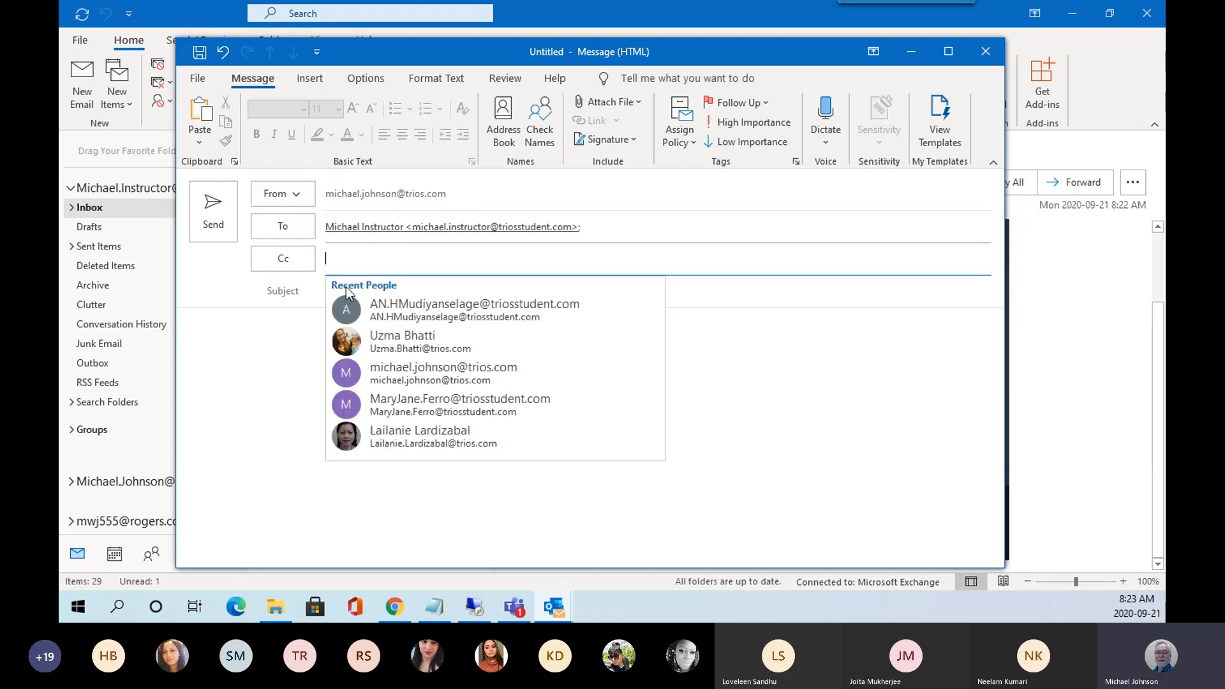
{"action": "left_click", "coordinate": [338, 297]}
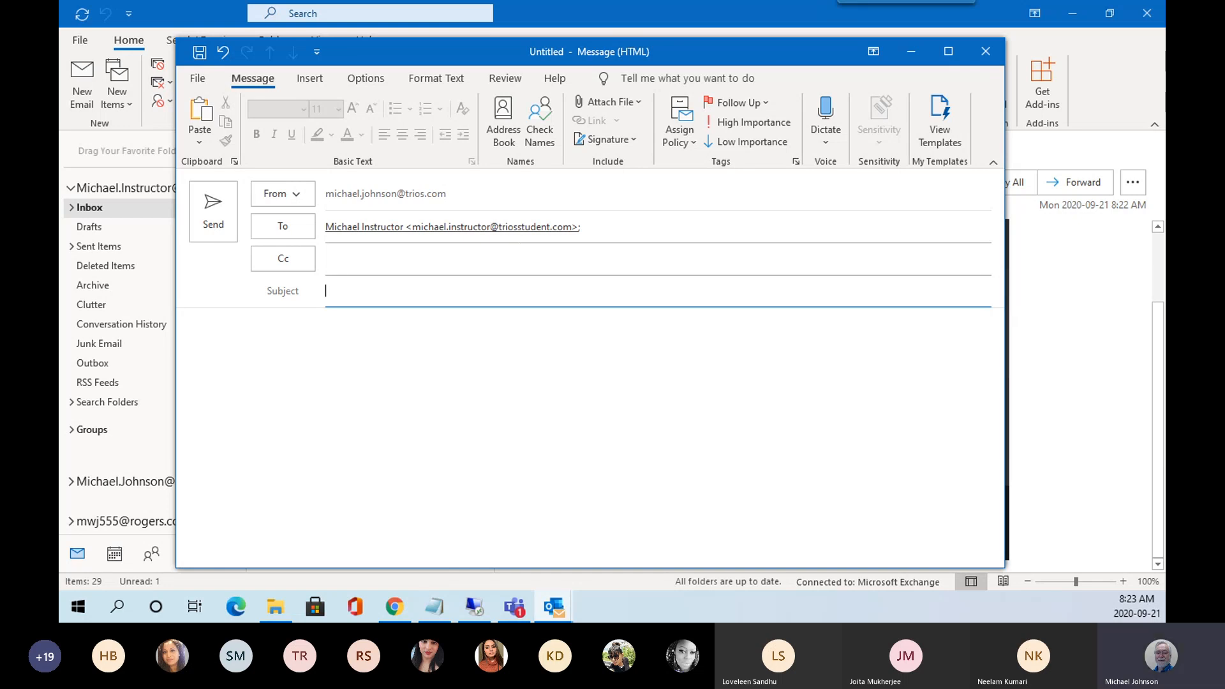
Enter the subject 'Data' and paste the Lorem ipsum sentence into the body as plain text.
{"action": "type", "text": "Data"}
{"action": "left_click", "coordinate": [339, 339]}
{"action": "right_click", "coordinate": [339, 339]}
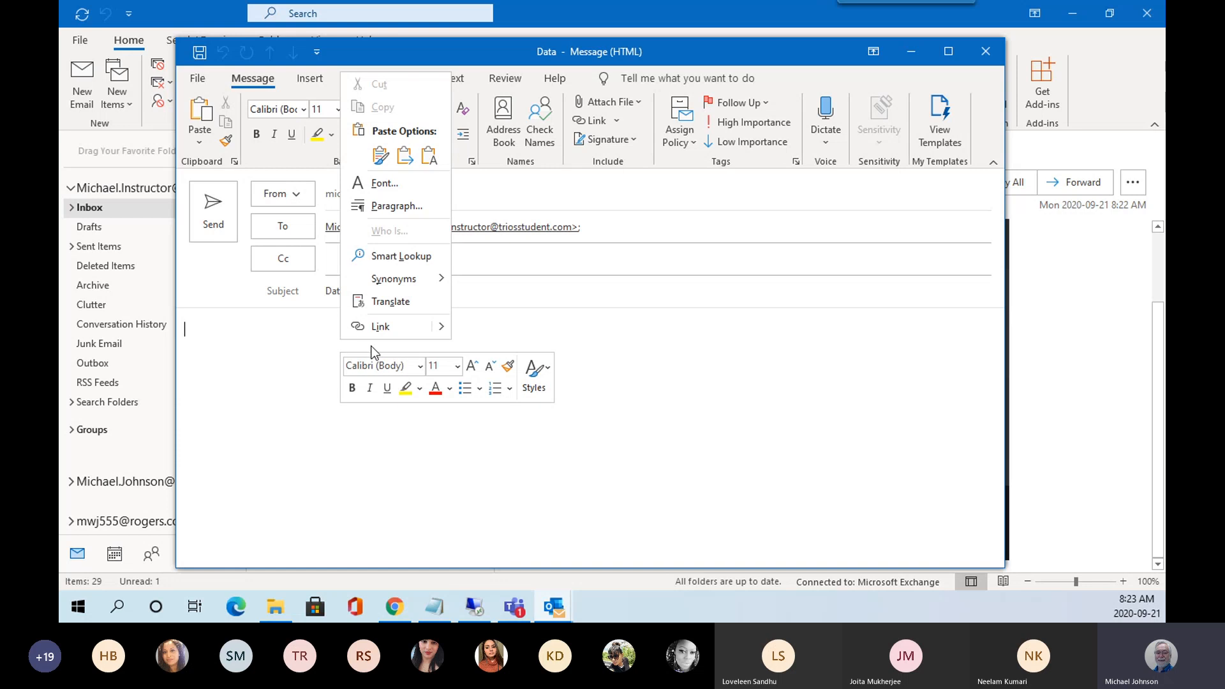
{"action": "left_click", "coordinate": [429, 155]}
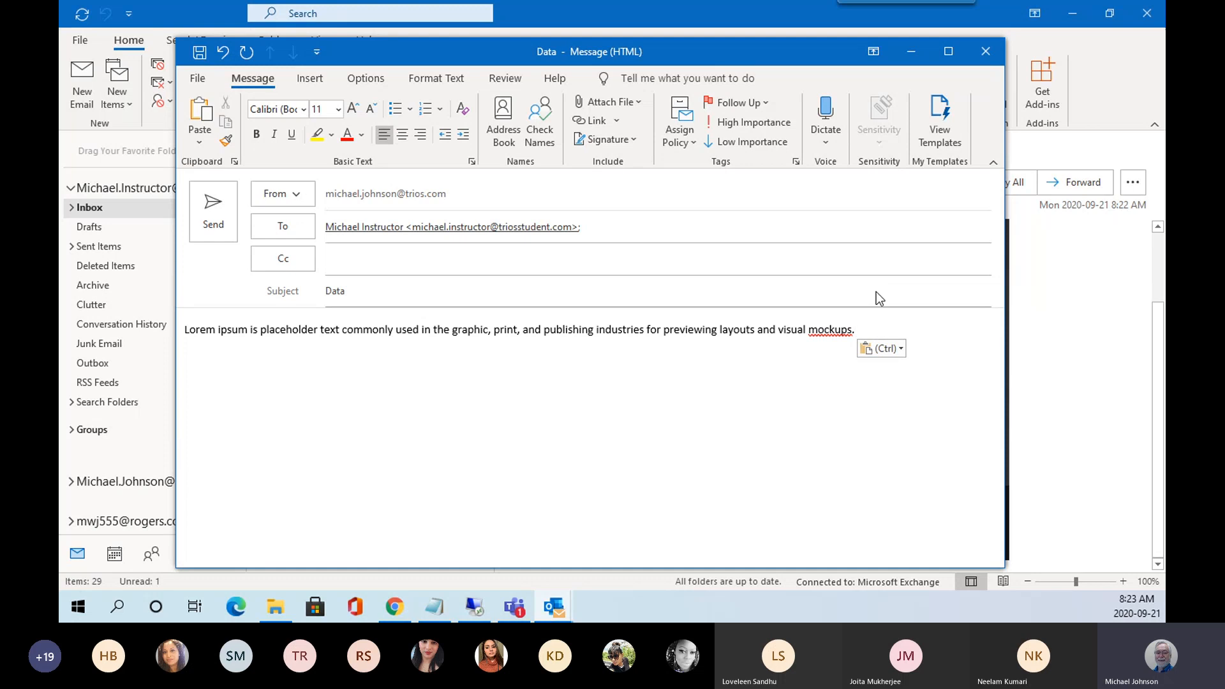
Paste a formatted copy of the sentence below it and send the email.
{"action": "key", "text": "ctrl+v"}
{"action": "key", "text": "ctrl+v"}
{"action": "key", "text": "ctrl+v"}
{"action": "key", "text": "ctrl+v"}
{"action": "key", "text": "ctrl+v"}
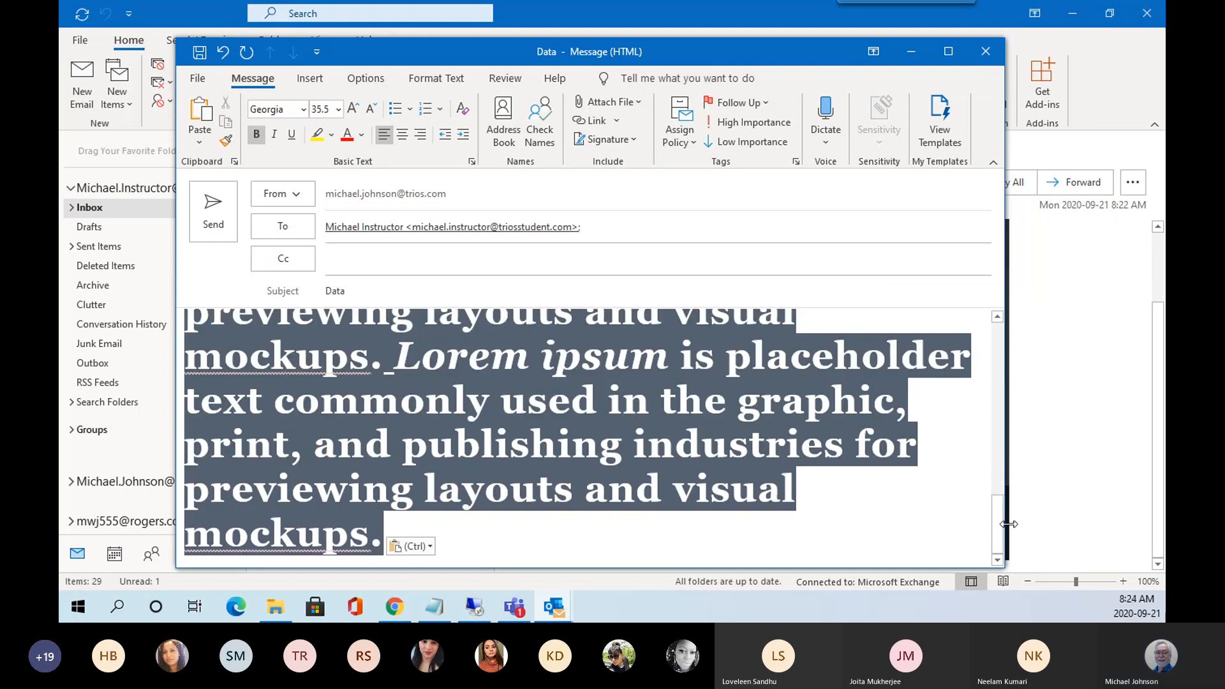
{"action": "left_click_drag", "start_coordinate": [1001, 523], "coordinate": [999, 329]}
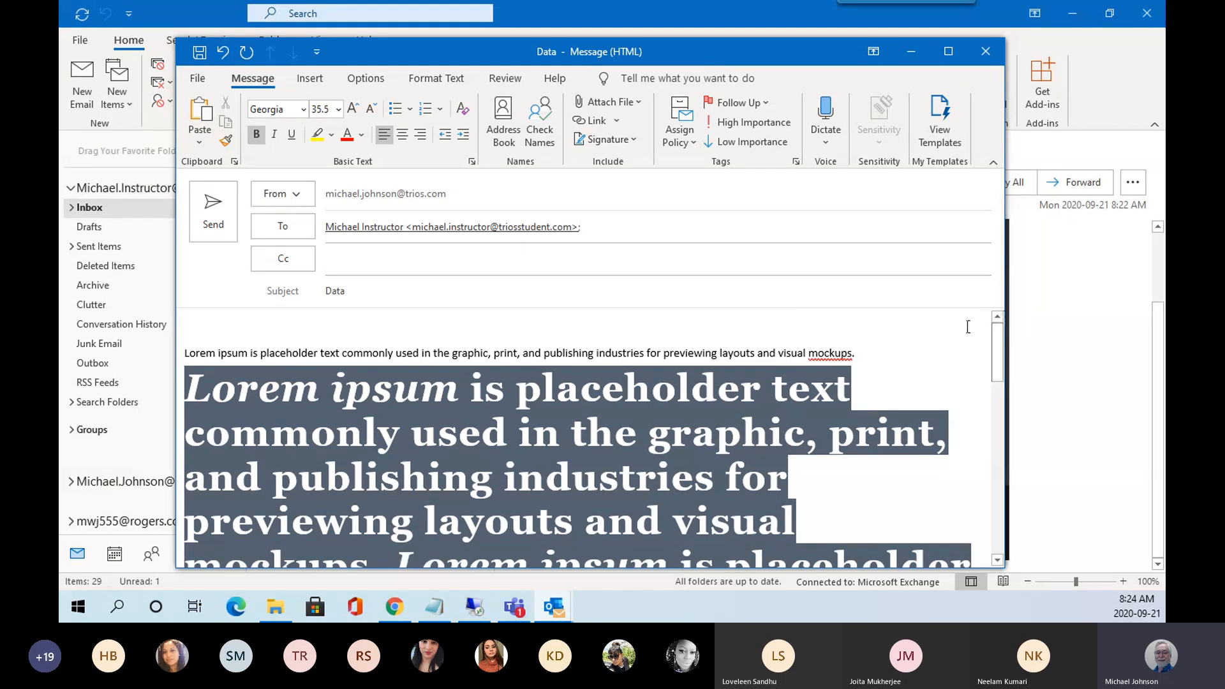
{"action": "left_click", "coordinate": [961, 328]}
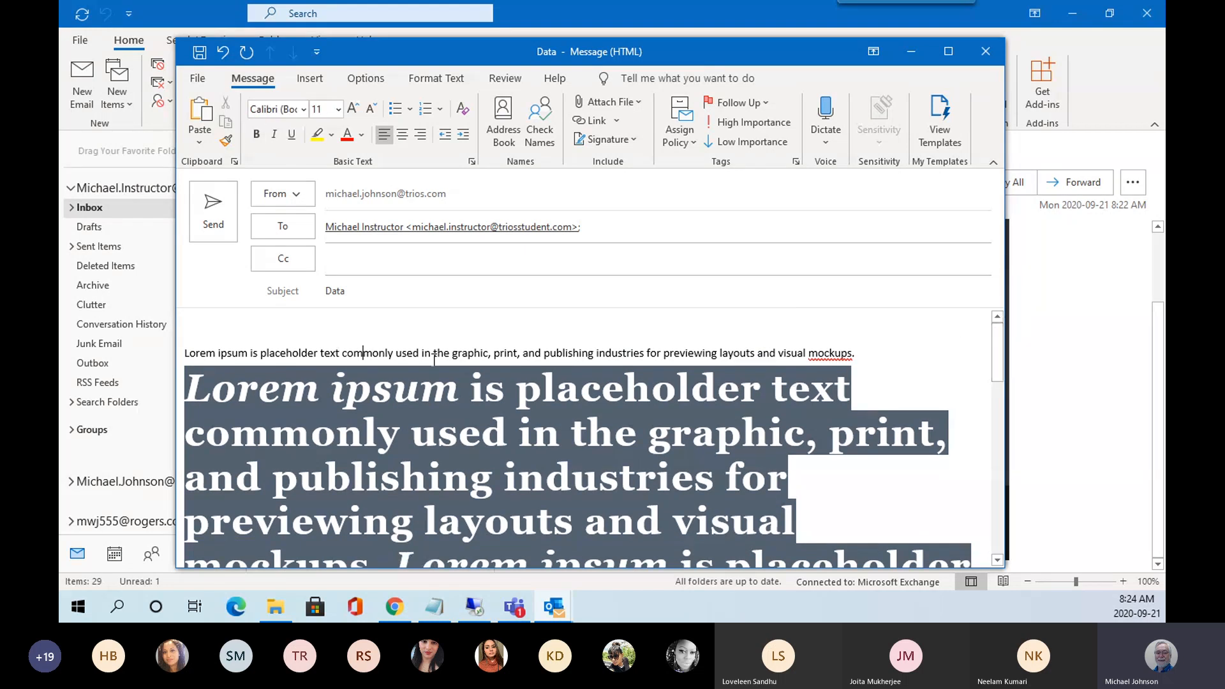
{"action": "left_click", "coordinate": [919, 379]}
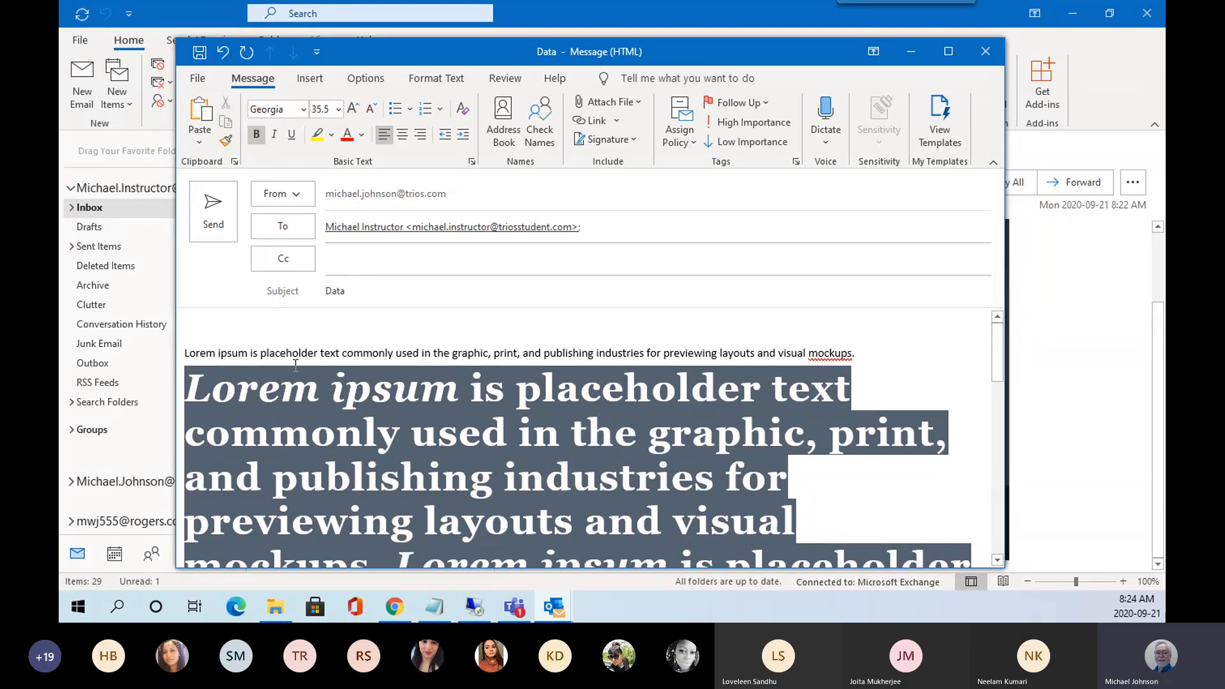
{"action": "left_click", "coordinate": [207, 225]}
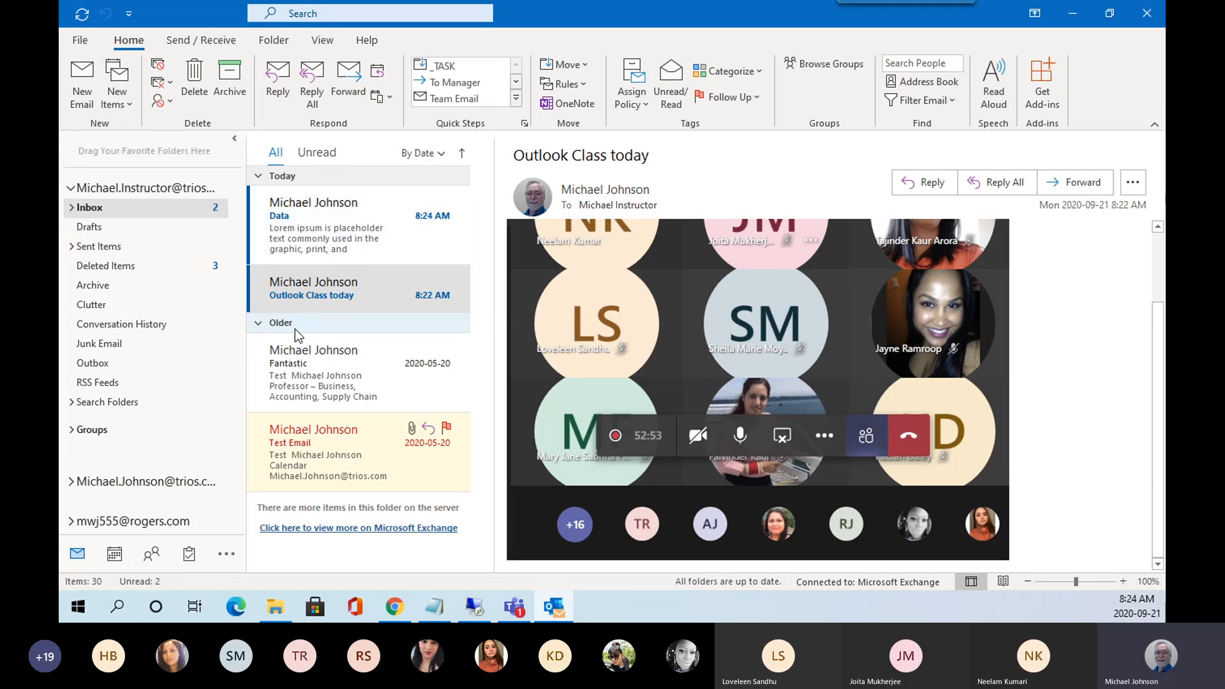
Collapse and re-expand the Older group, then open the Data email in the reading pane.
{"action": "left_click", "coordinate": [258, 324]}
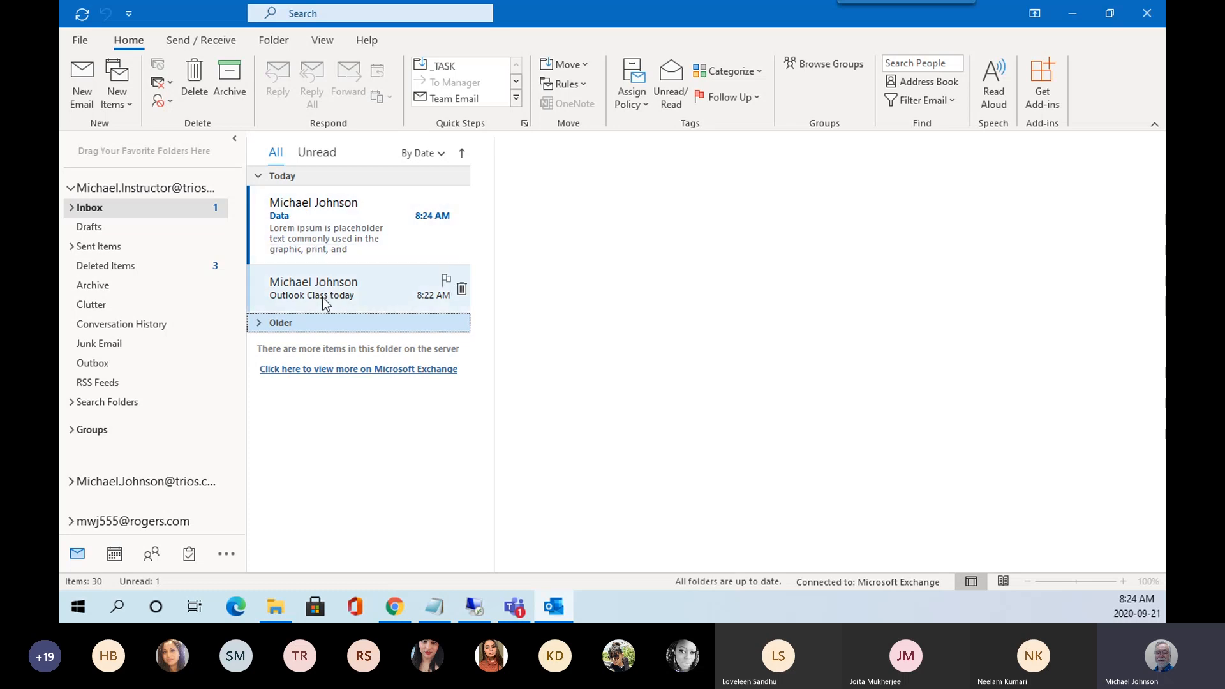
{"action": "left_click", "coordinate": [255, 324]}
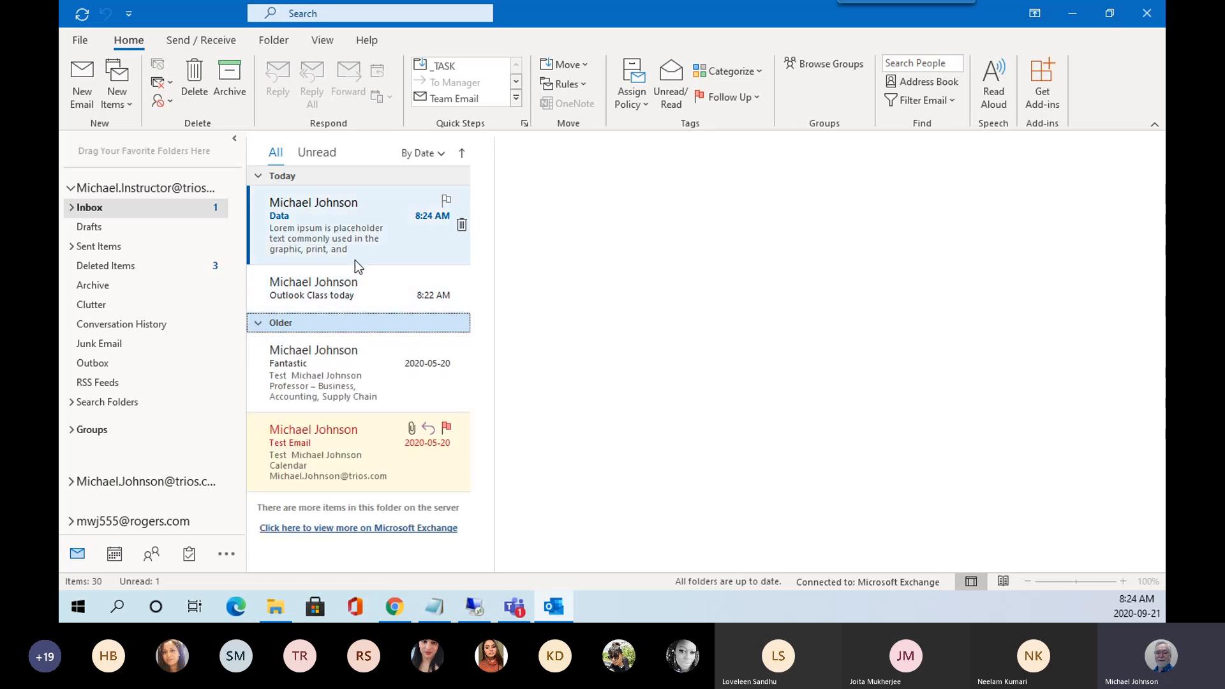
{"action": "left_click", "coordinate": [342, 239]}
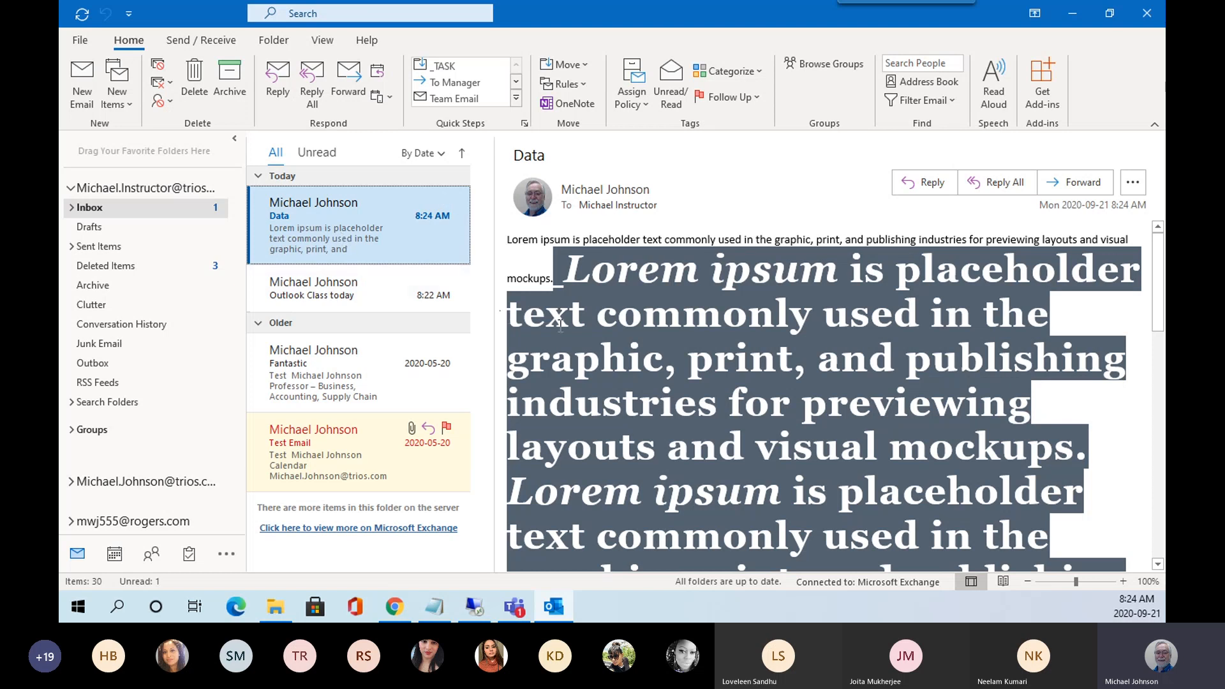
{"action": "left_click", "coordinate": [700, 440]}
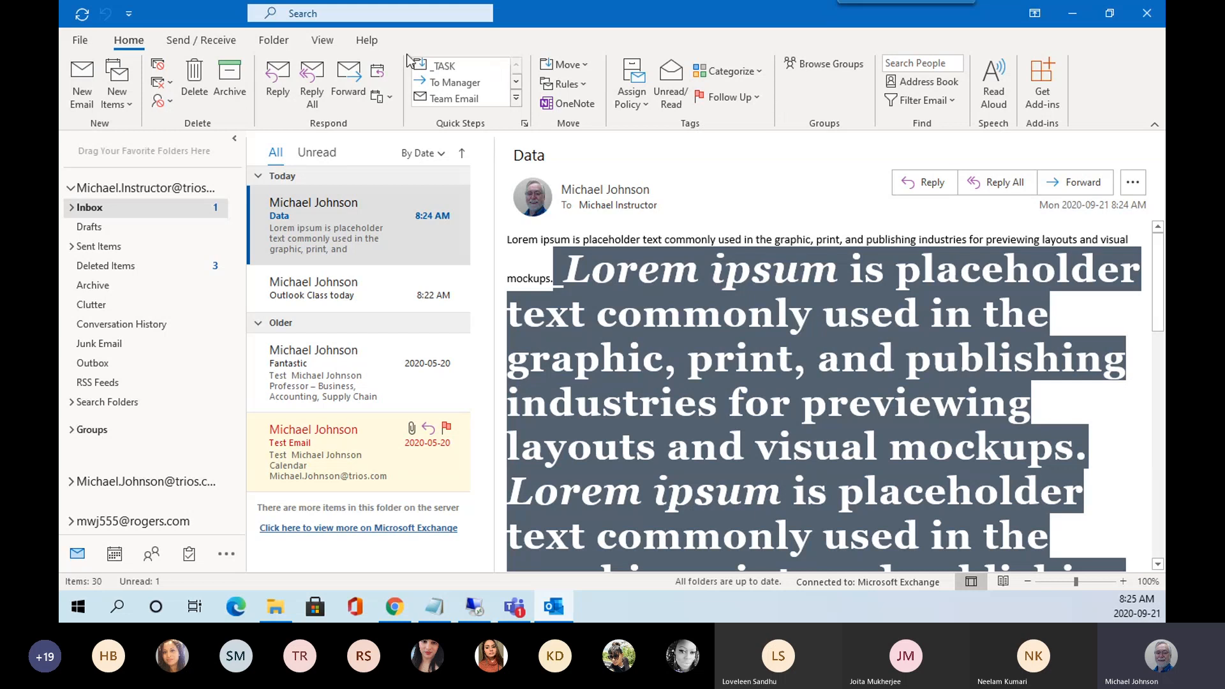
Move the reading pane below the message list.
{"action": "left_click", "coordinate": [330, 46]}
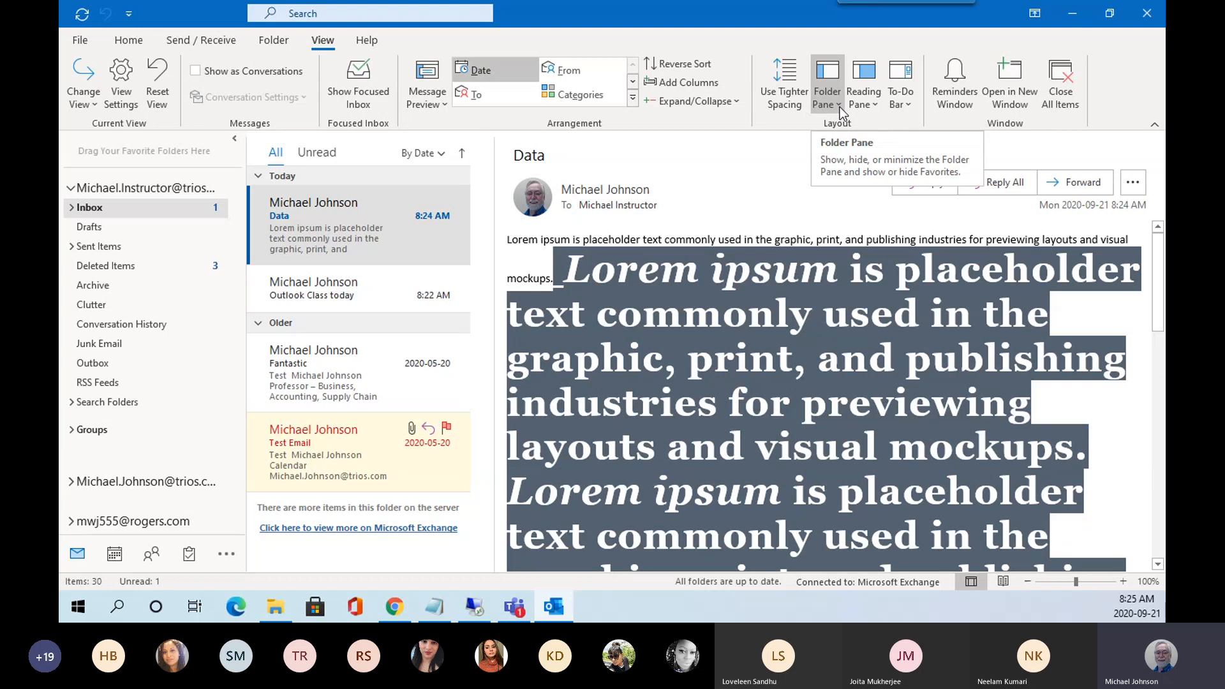
{"action": "left_click", "coordinate": [876, 106]}
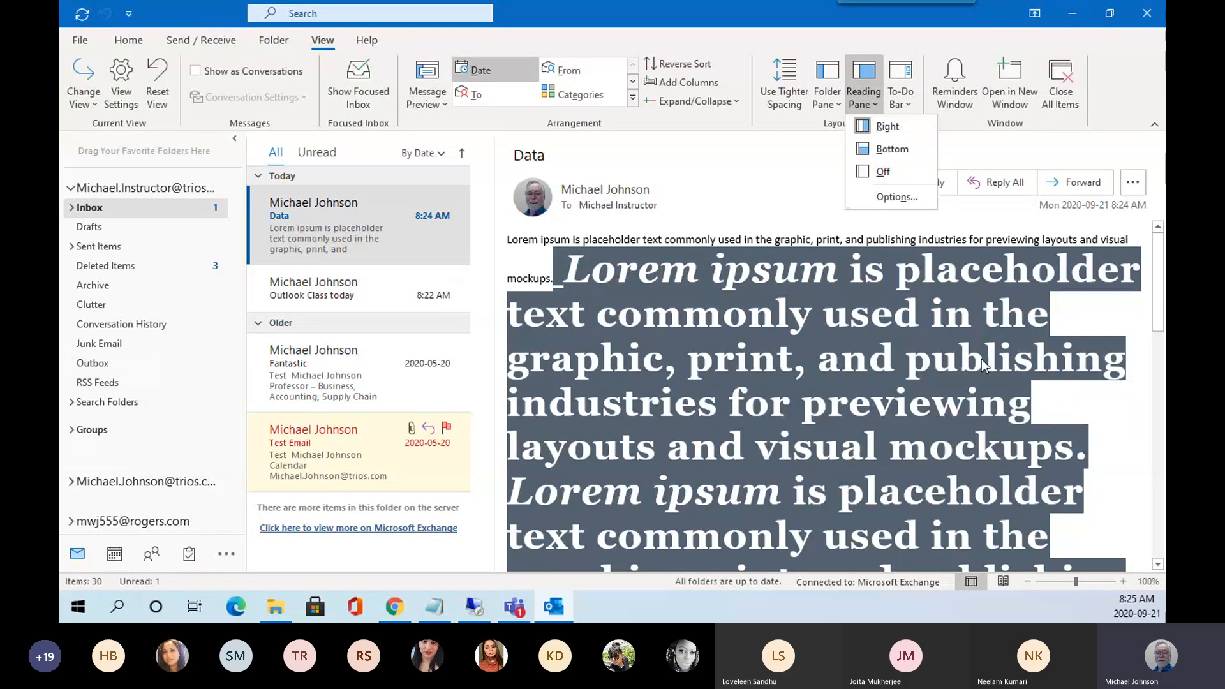
{"action": "left_click", "coordinate": [891, 150]}
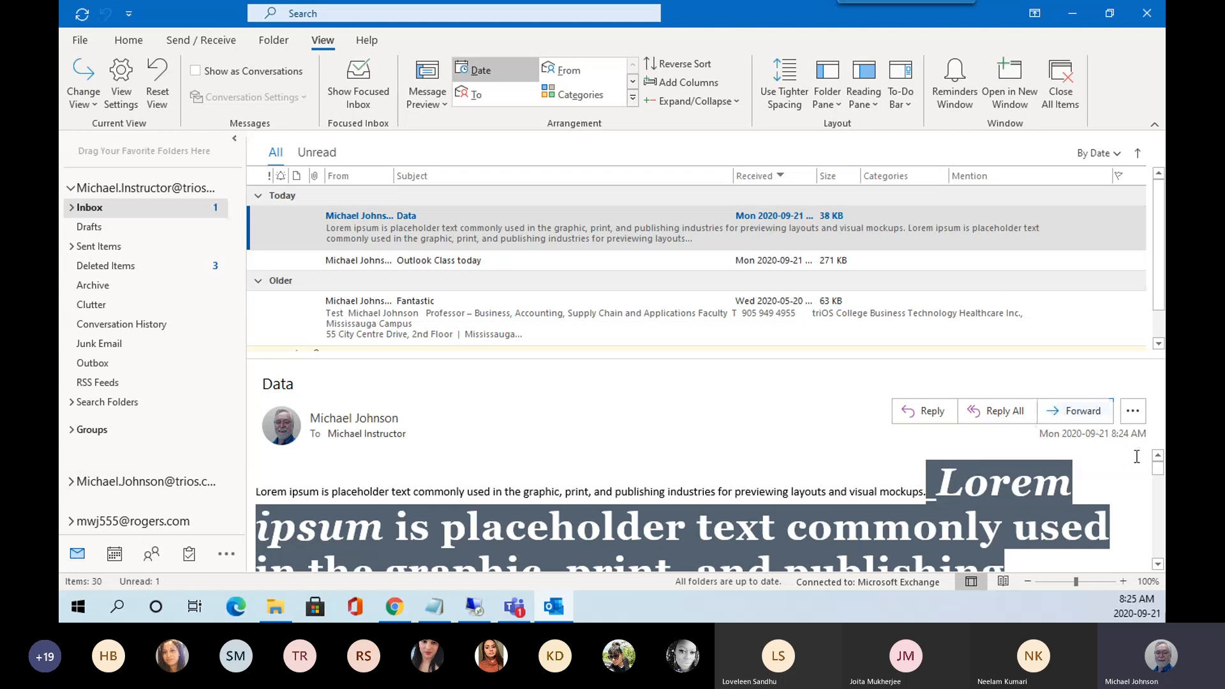
Resize the reading pane by dragging its divider up and back, then reopen the Reading Pane choices.
{"action": "mouse_move", "coordinate": [1160, 476]}
{"action": "left_mouse_down"}
{"action": "mouse_move", "coordinate": [1157, 539]}
{"action": "mouse_move", "coordinate": [1159, 469]}
{"action": "left_mouse_up"}
{"action": "left_click_drag", "start_coordinate": [476, 355], "coordinate": [476, 357]}
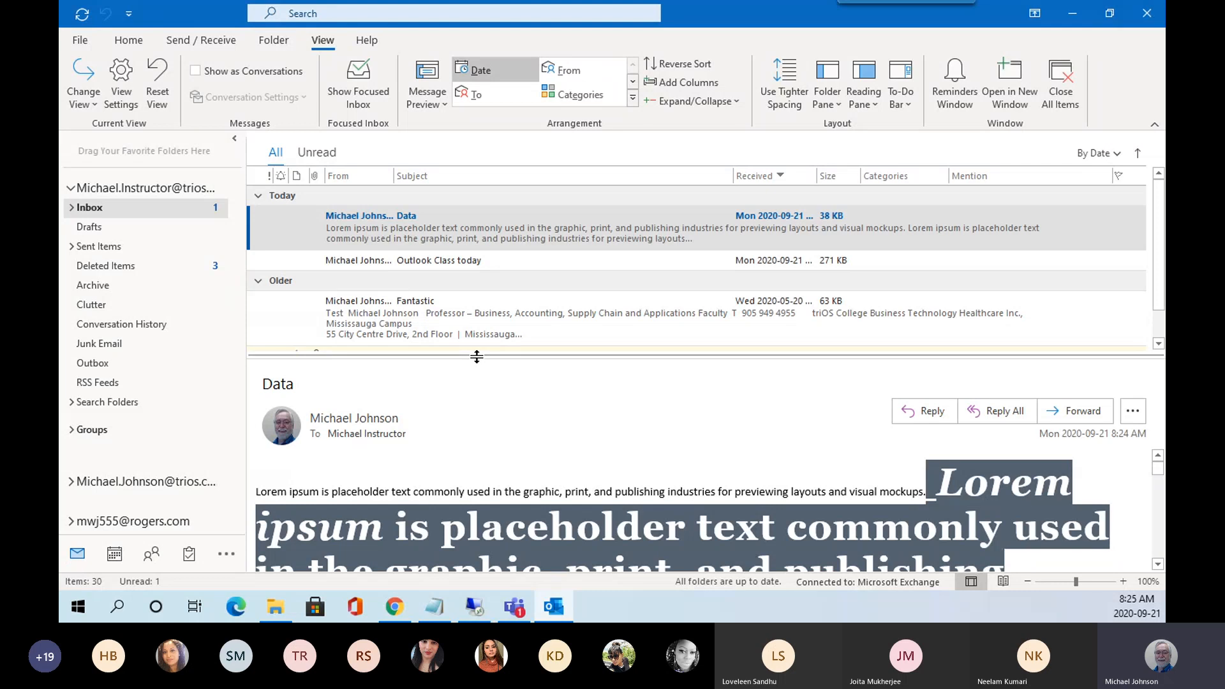
{"action": "left_click_drag", "start_coordinate": [476, 357], "coordinate": [488, 286]}
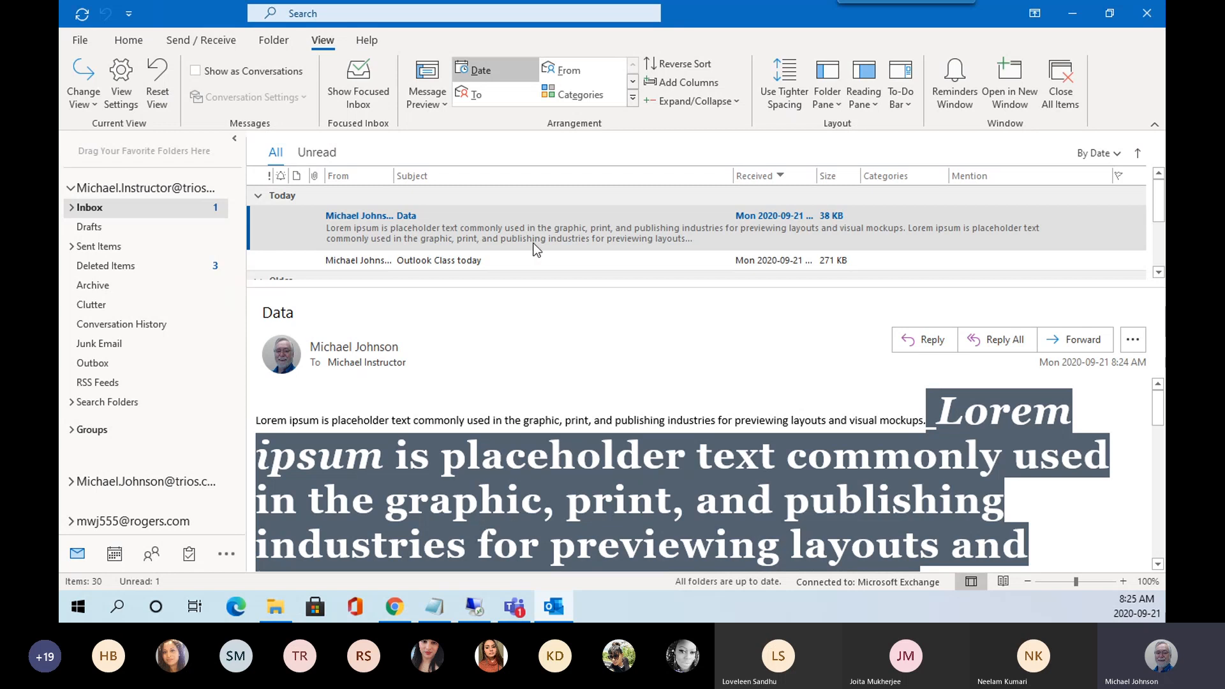
{"action": "left_click_drag", "start_coordinate": [536, 283], "coordinate": [541, 356]}
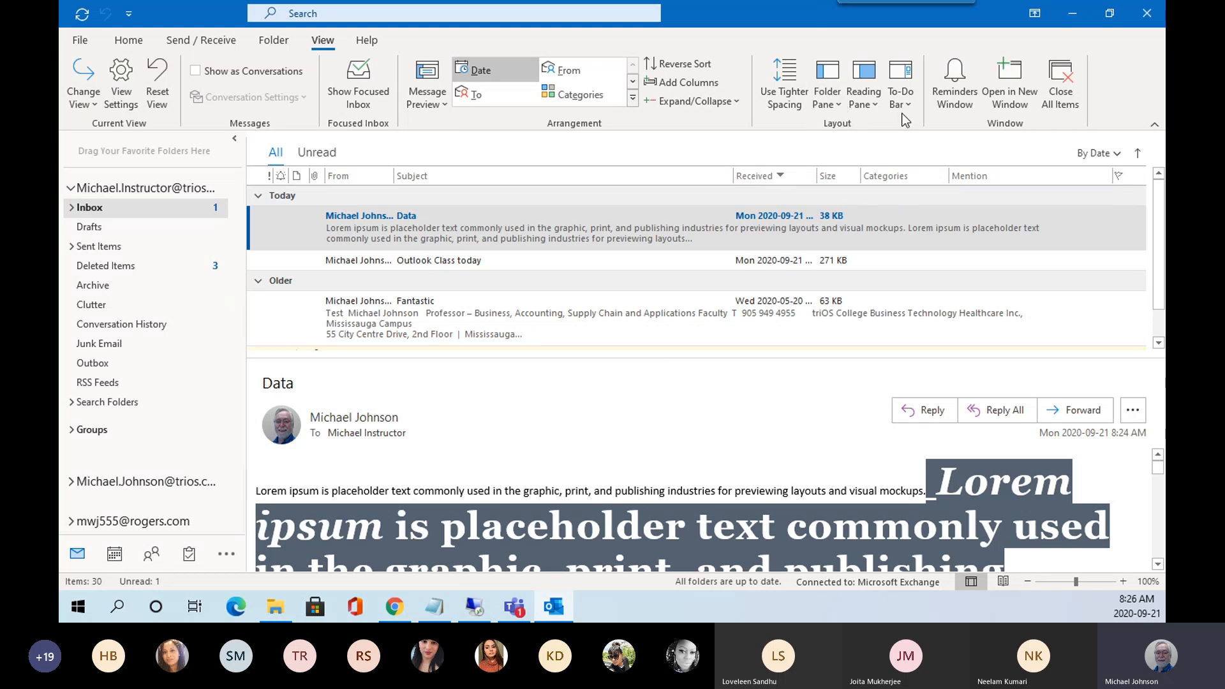
{"action": "left_click", "coordinate": [869, 101]}
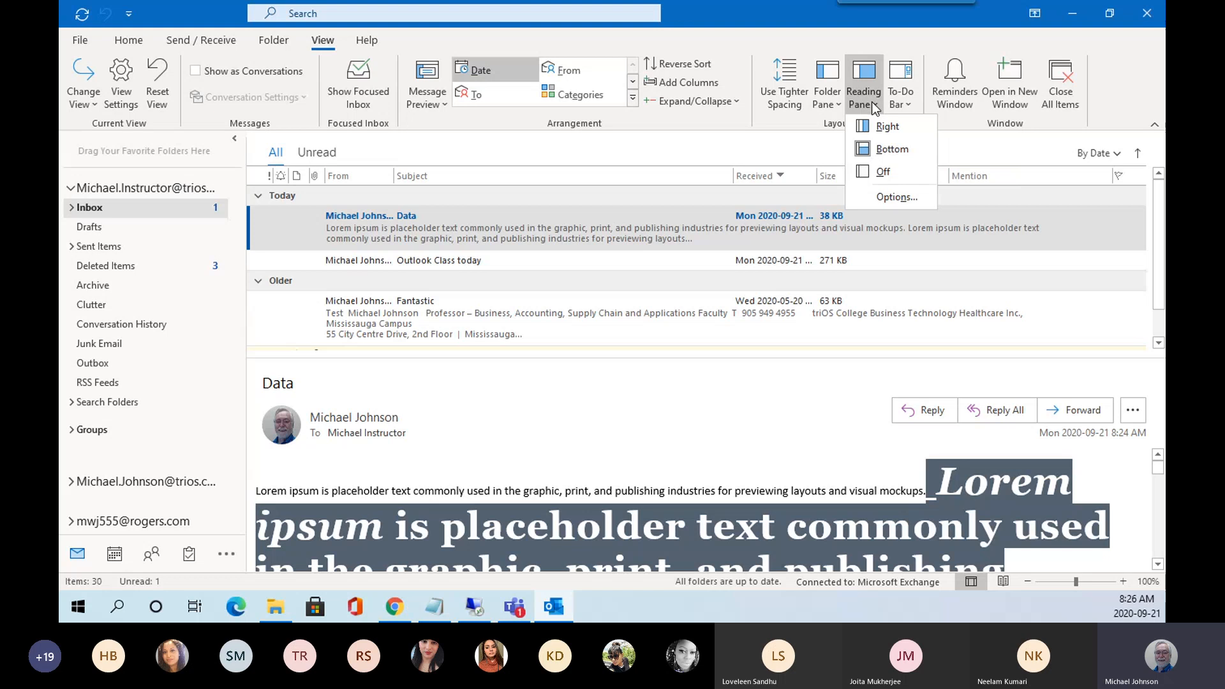
Set the reading pane to Right, then turn it Off.
{"action": "left_click", "coordinate": [887, 127]}
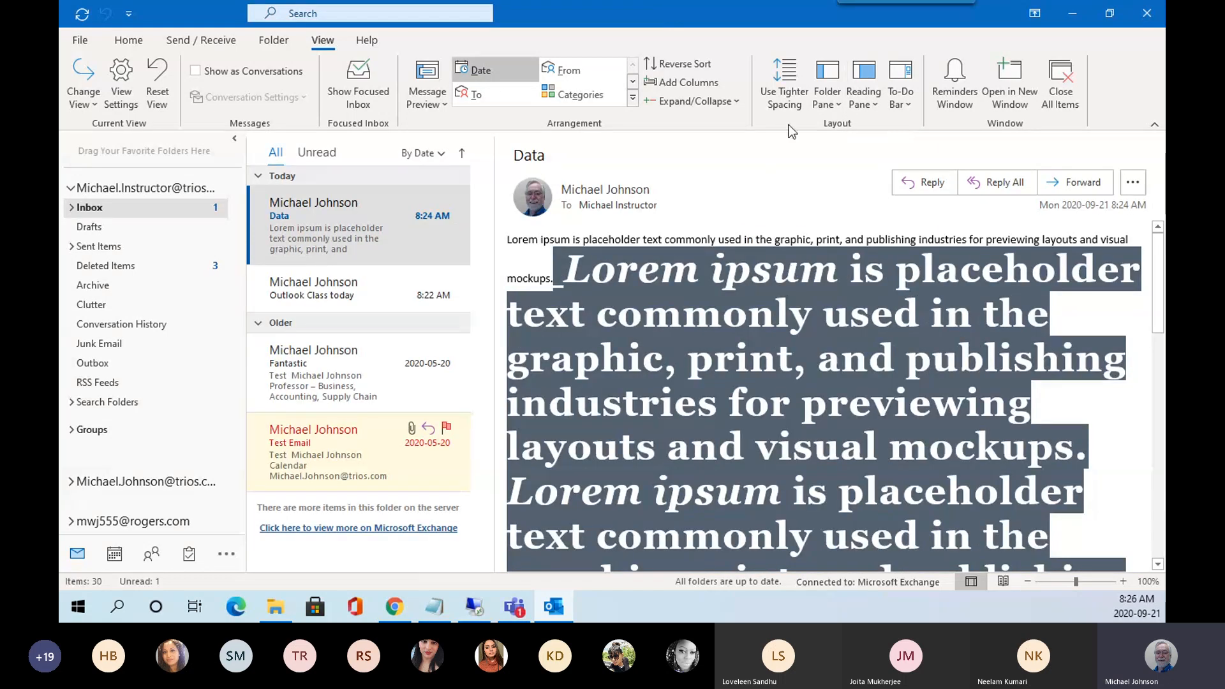
{"action": "left_click", "coordinate": [875, 108]}
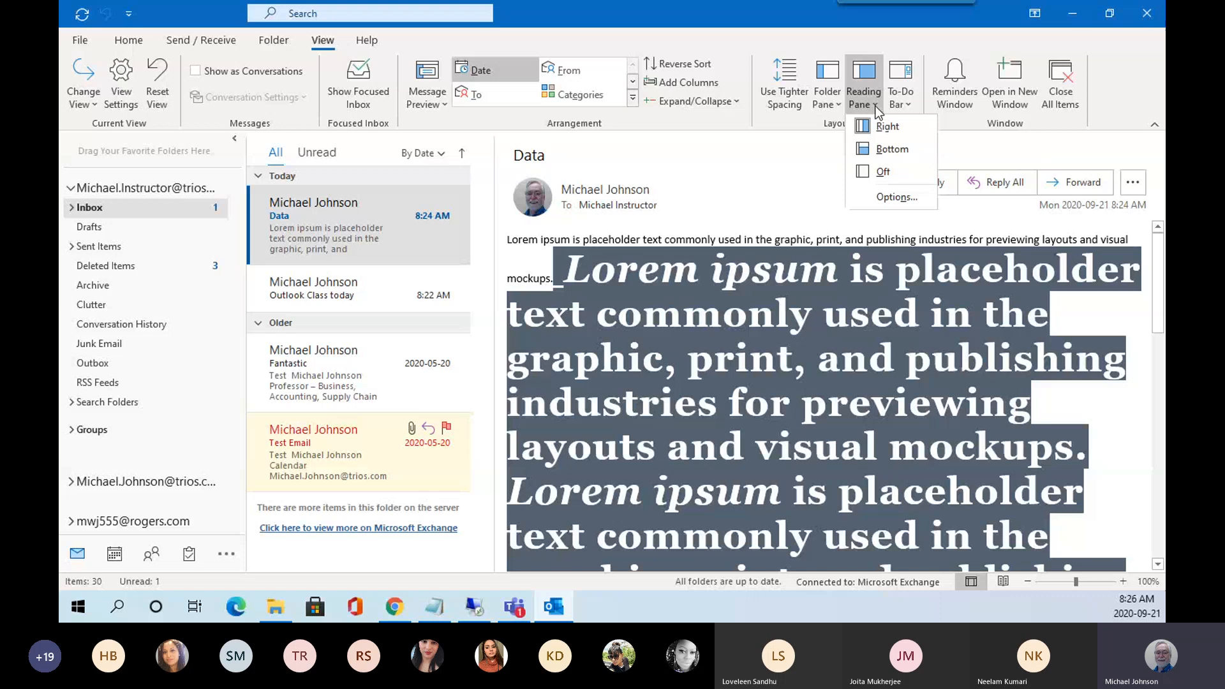
{"action": "left_click", "coordinate": [882, 172]}
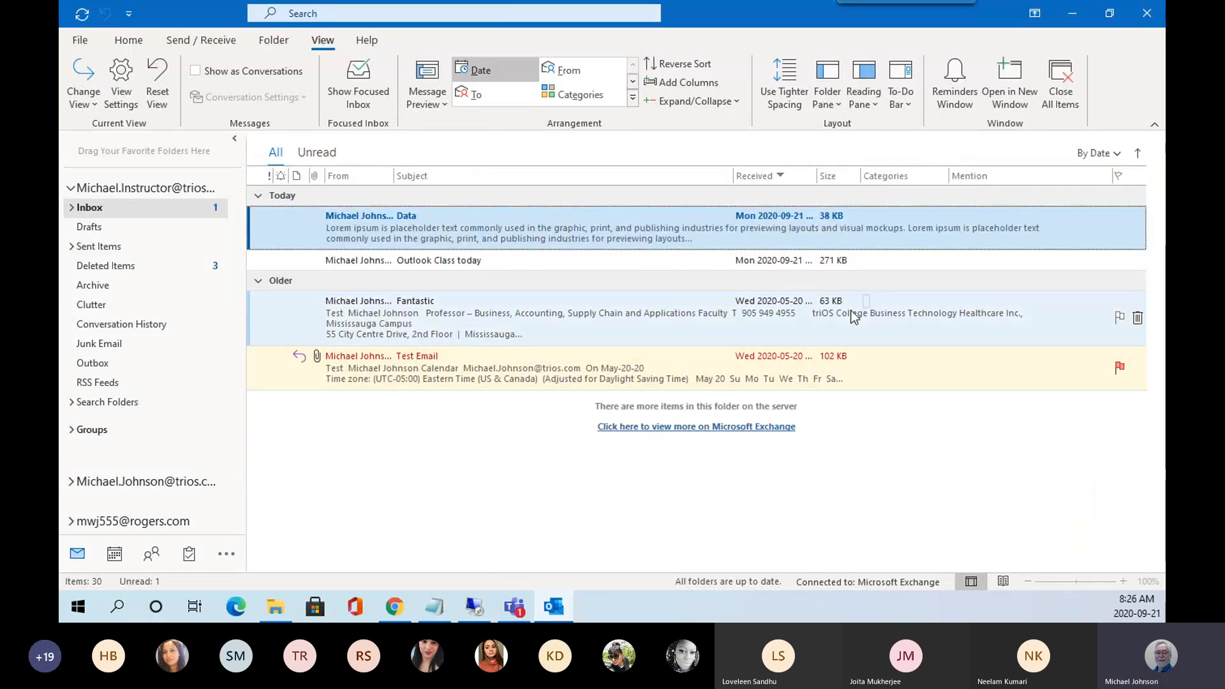
Open the Data message in its own window, reposition it, and close it.
{"action": "double_click", "coordinate": [373, 221]}
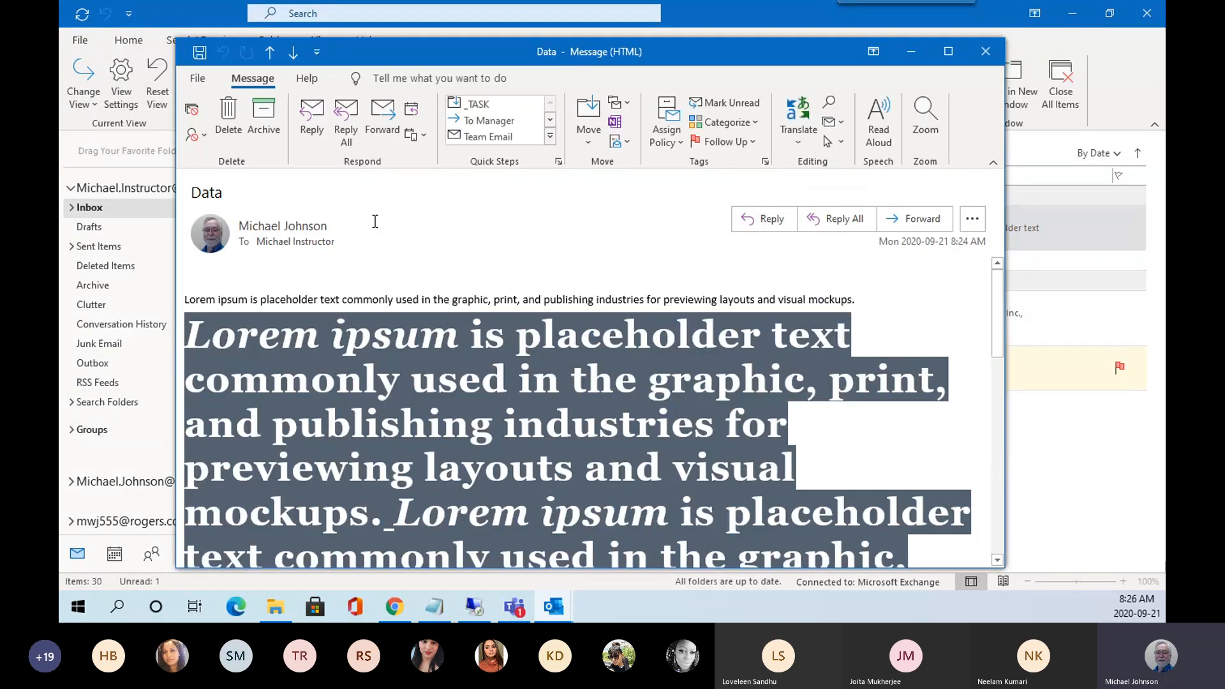
{"action": "mouse_move", "coordinate": [423, 49]}
{"action": "left_mouse_down"}
{"action": "mouse_move", "coordinate": [464, 37]}
{"action": "mouse_move", "coordinate": [460, 17]}
{"action": "mouse_move", "coordinate": [416, 31]}
{"action": "left_mouse_up"}
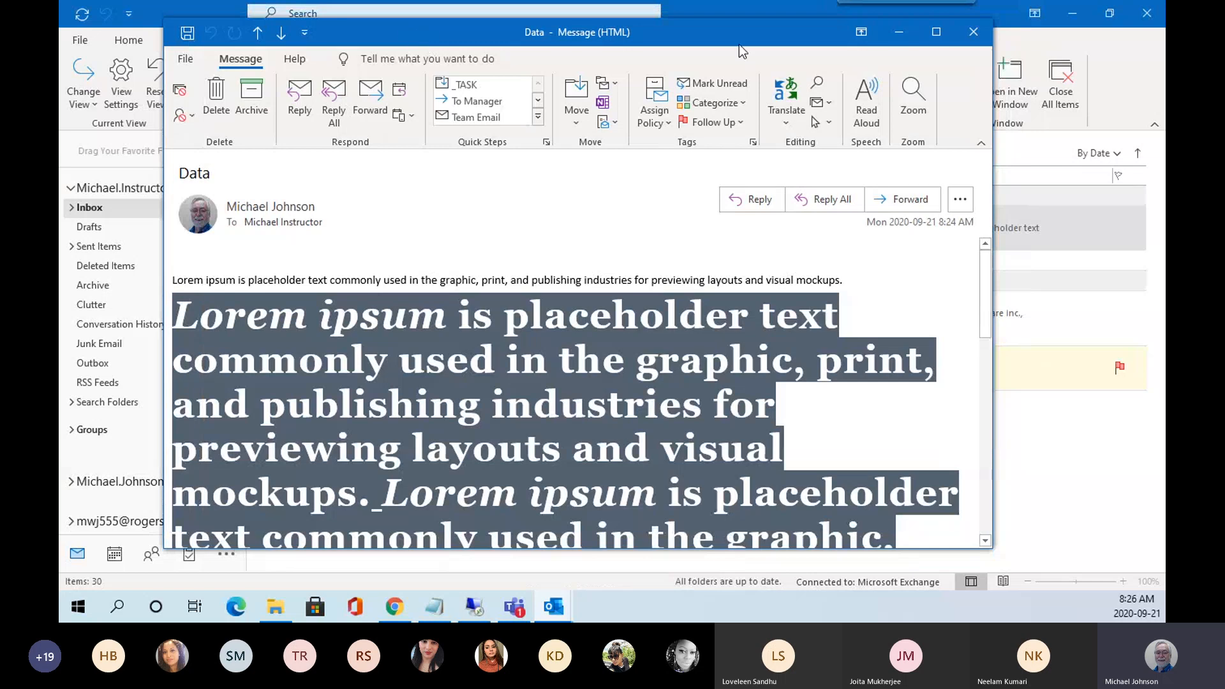
{"action": "left_click", "coordinate": [973, 32]}
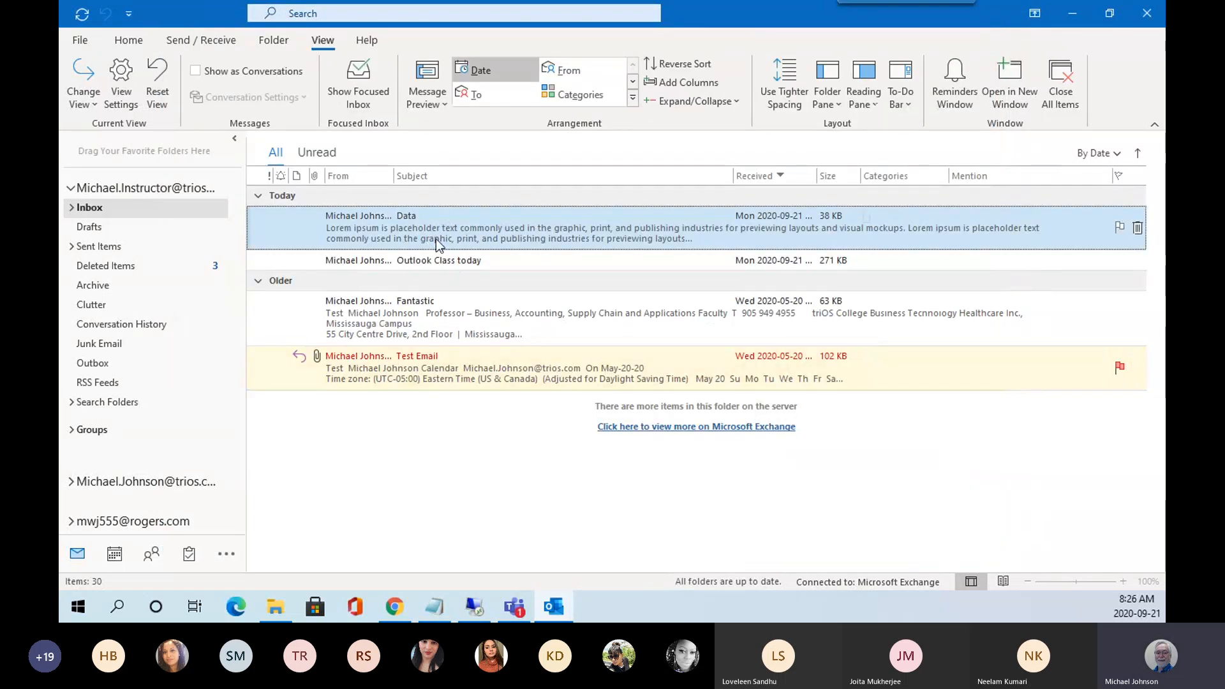
{"action": "left_click", "coordinate": [865, 101]}
{"action": "left_click", "coordinate": [880, 194]}
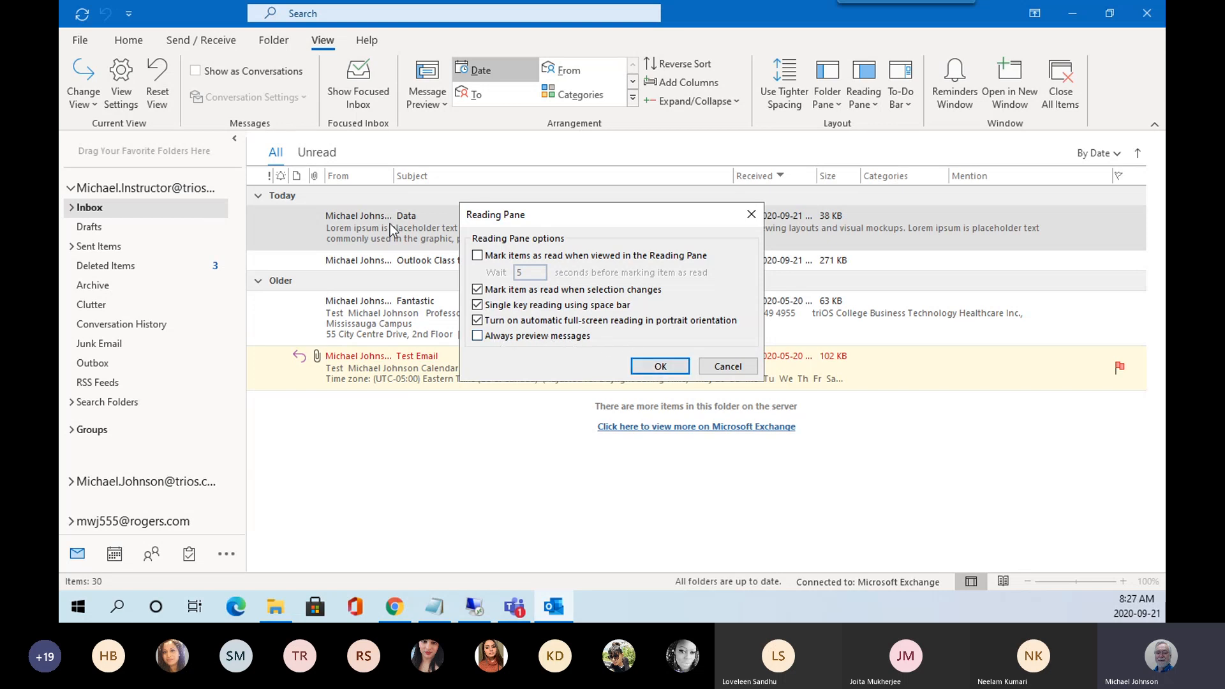
{"action": "left_click", "coordinate": [725, 367]}
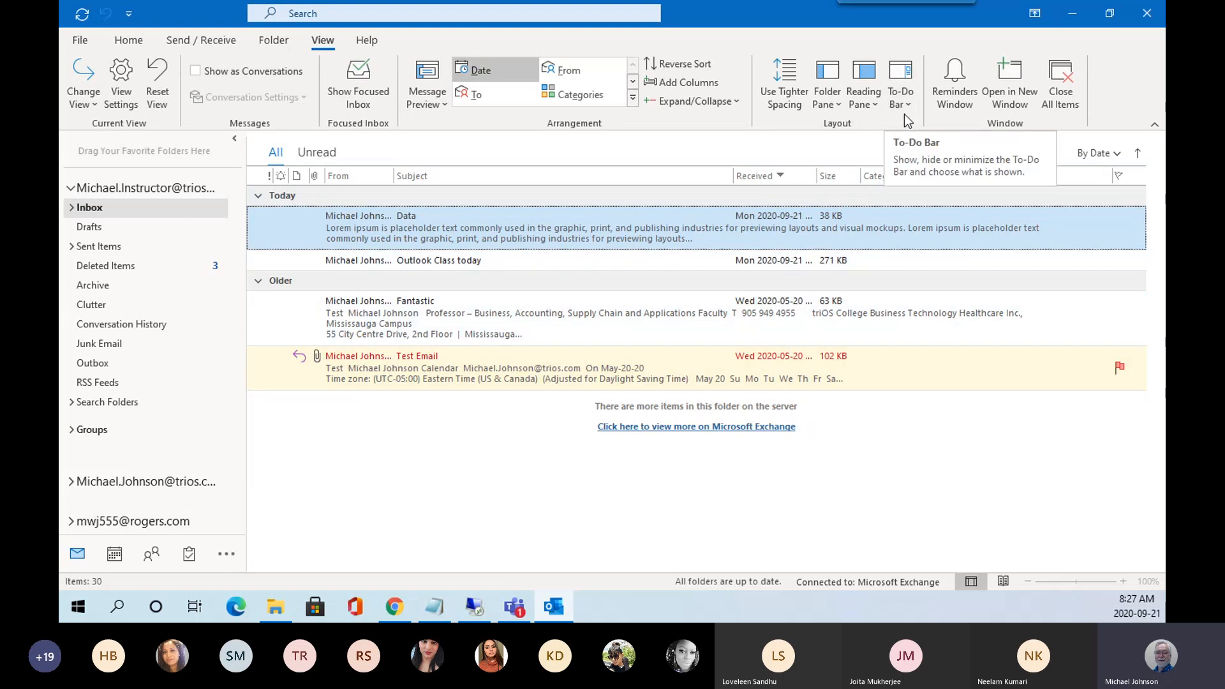
Place the reading pane on the right and open the To-Do Bar dropdown.
{"action": "left_click", "coordinate": [870, 102]}
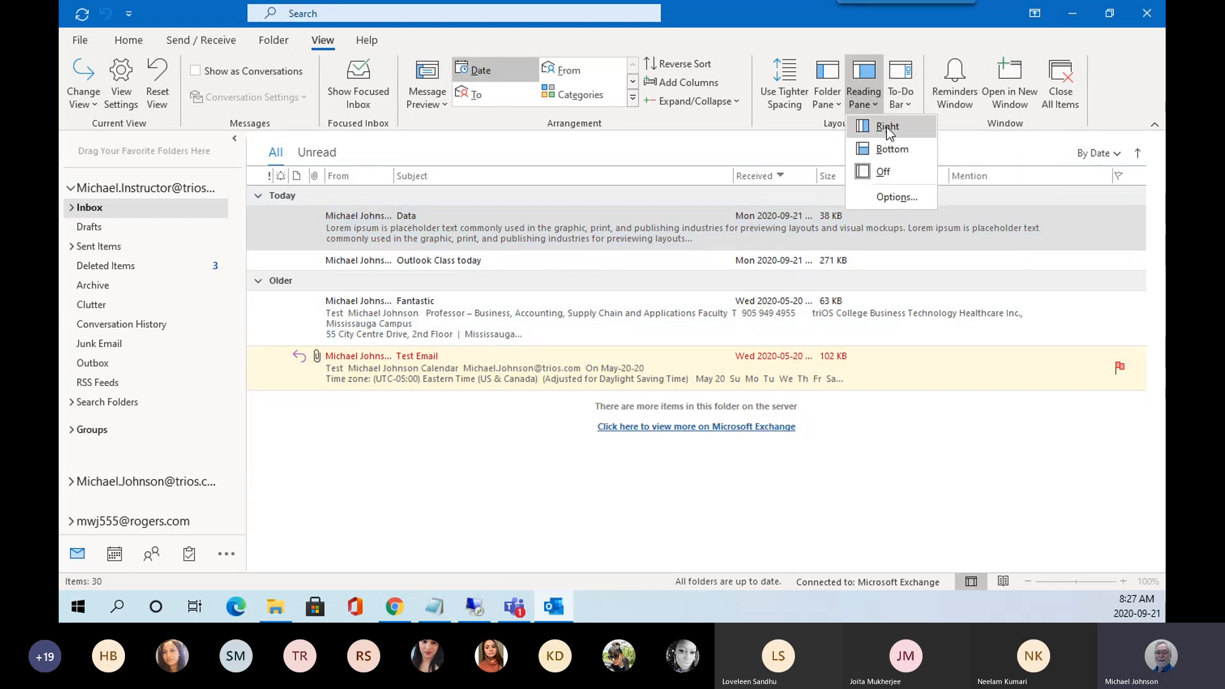
{"action": "left_click", "coordinate": [944, 123]}
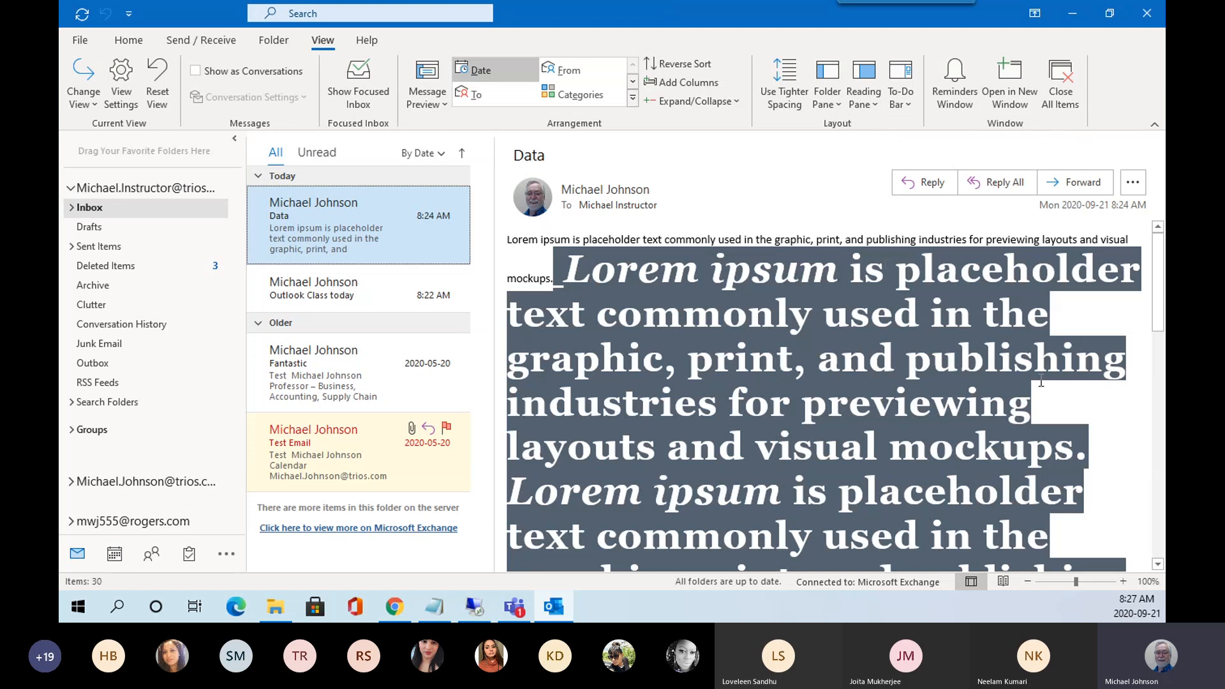
{"action": "left_click", "coordinate": [912, 106]}
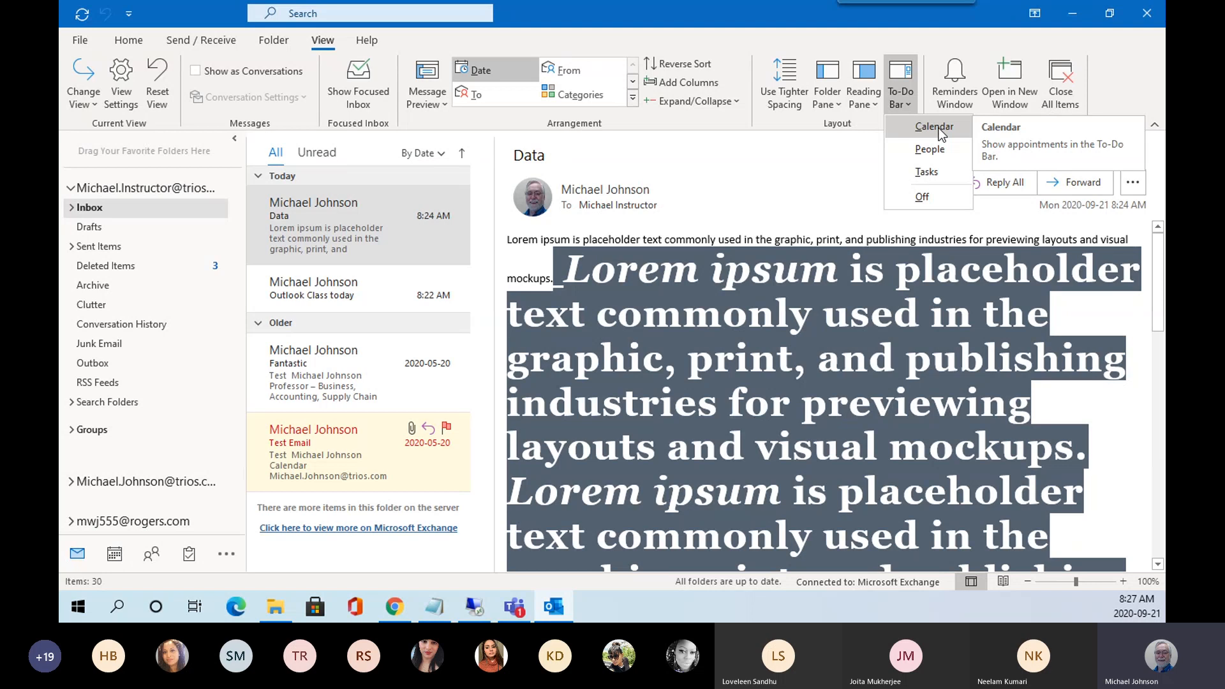
Show the Calendar in the To-Do Bar and scroll its agenda to the Outlook 2016 Class meetings.
{"action": "left_click", "coordinate": [935, 127]}
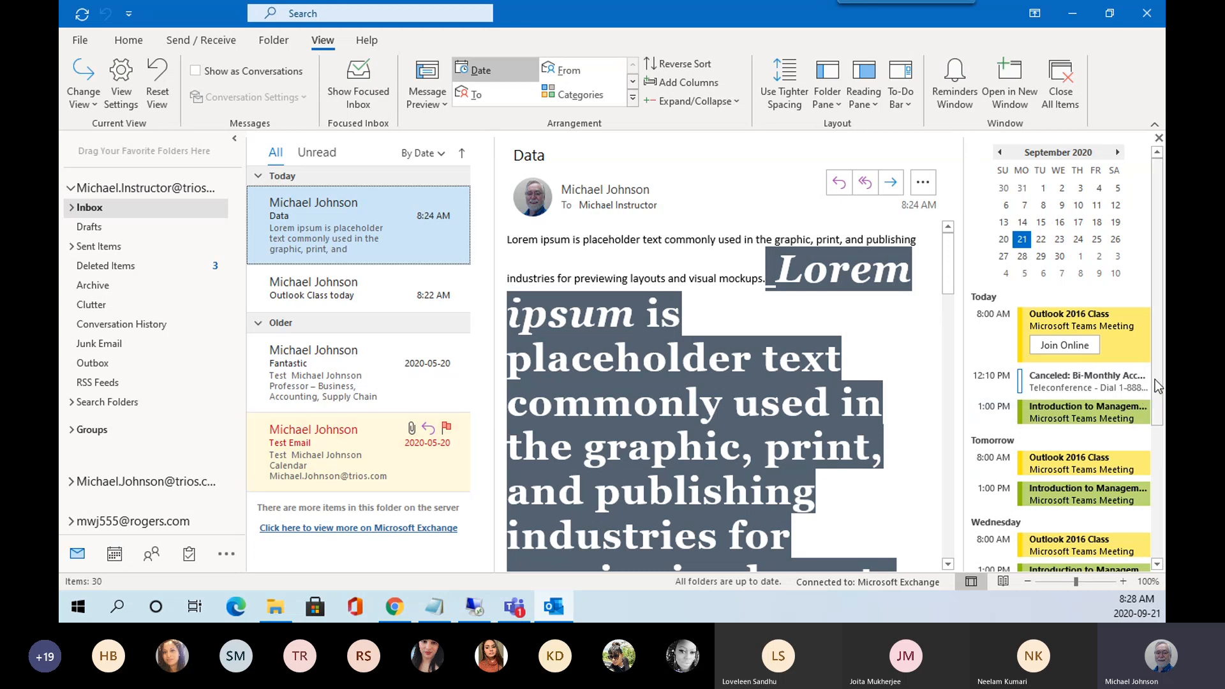
{"action": "mouse_move", "coordinate": [1158, 373]}
{"action": "left_mouse_down"}
{"action": "mouse_move", "coordinate": [1162, 536]}
{"action": "mouse_move", "coordinate": [1164, 361]}
{"action": "left_mouse_up"}
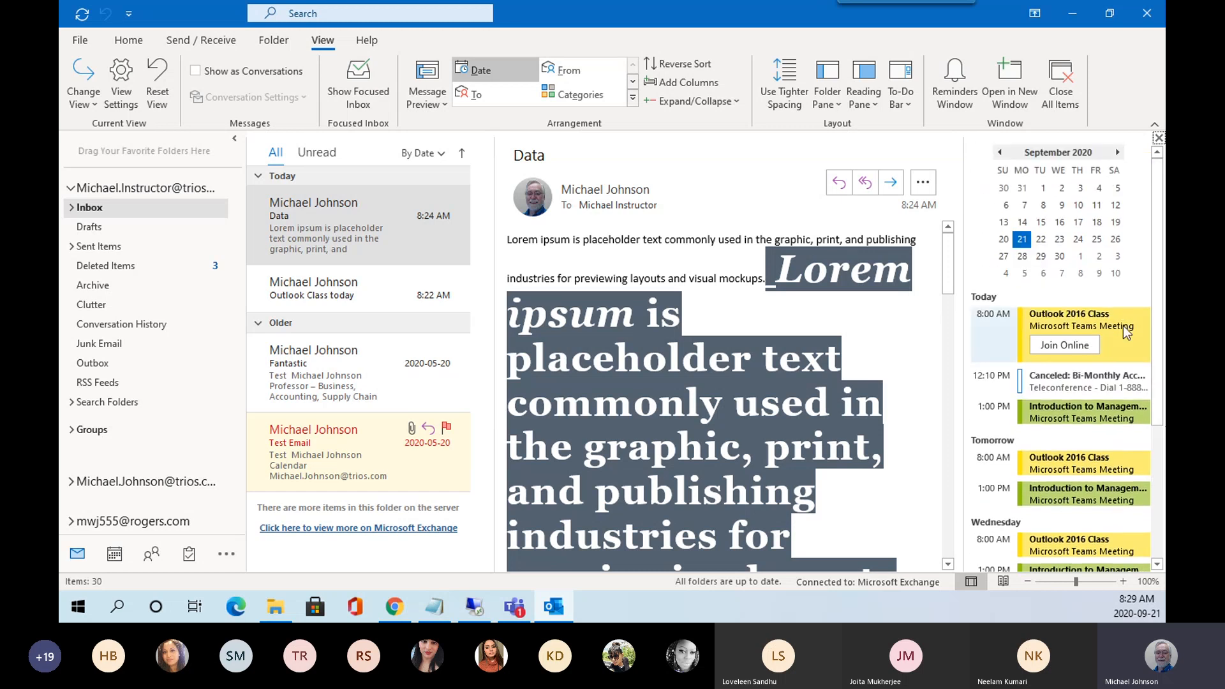
{"action": "left_click", "coordinate": [1060, 240]}
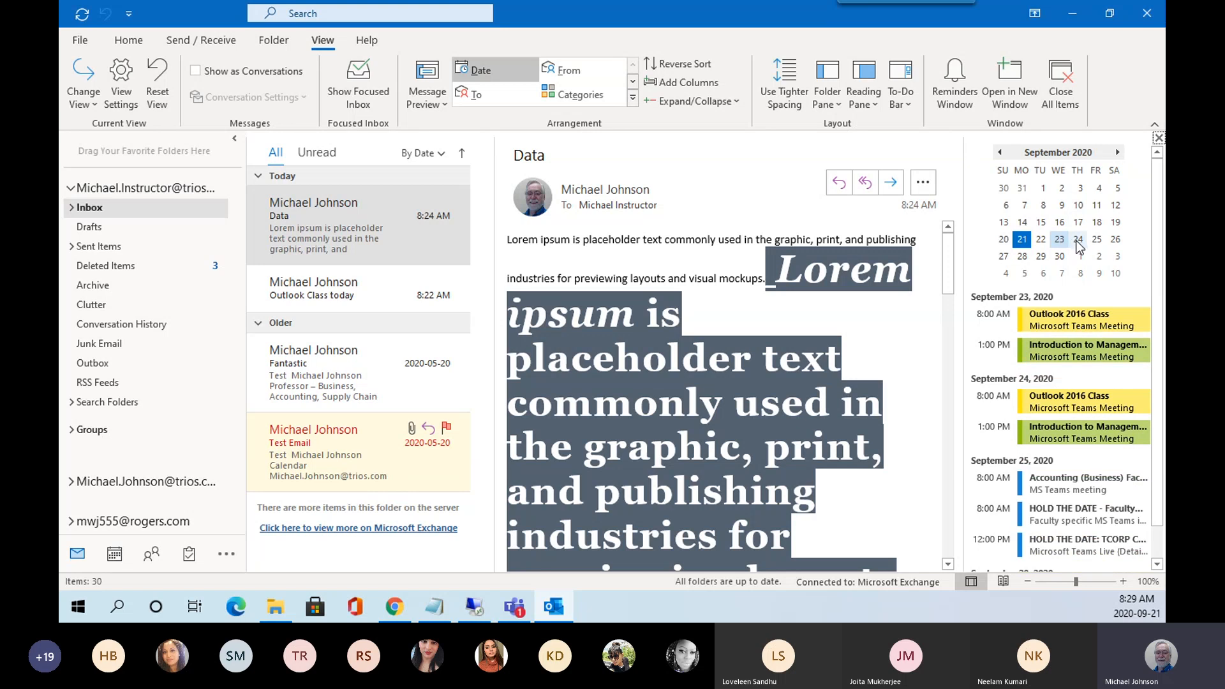
{"action": "left_click", "coordinate": [1078, 240]}
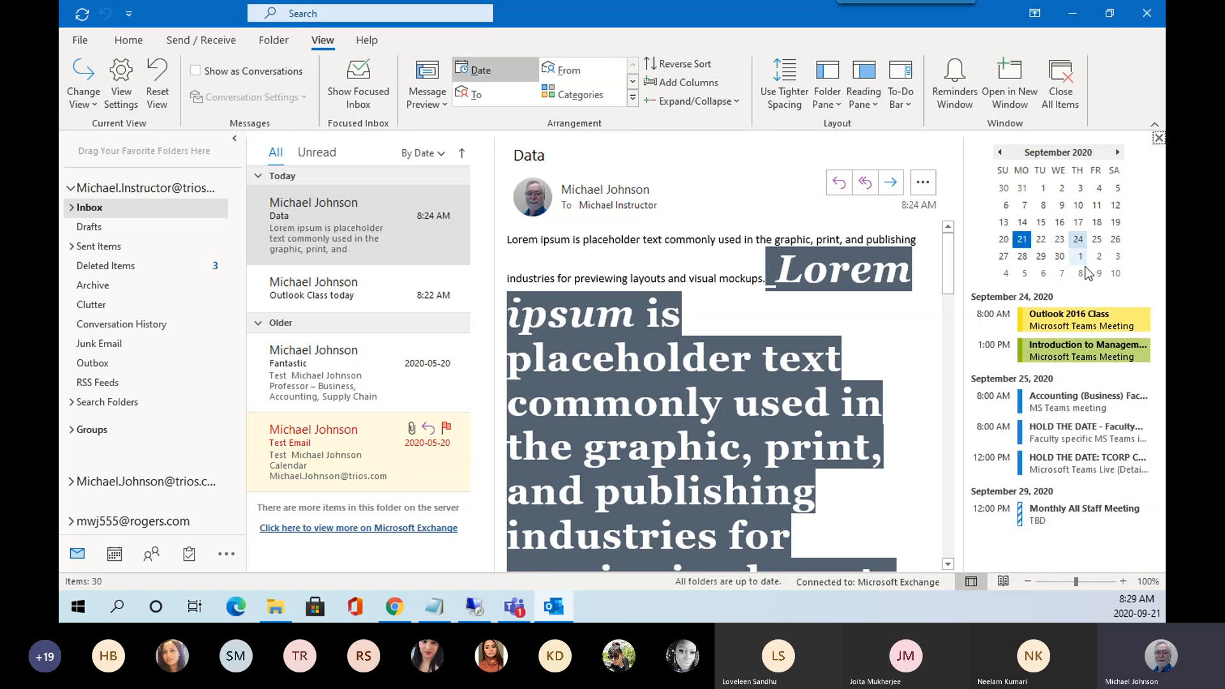
{"action": "left_click", "coordinate": [1040, 240]}
{"action": "left_click", "coordinate": [1043, 206]}
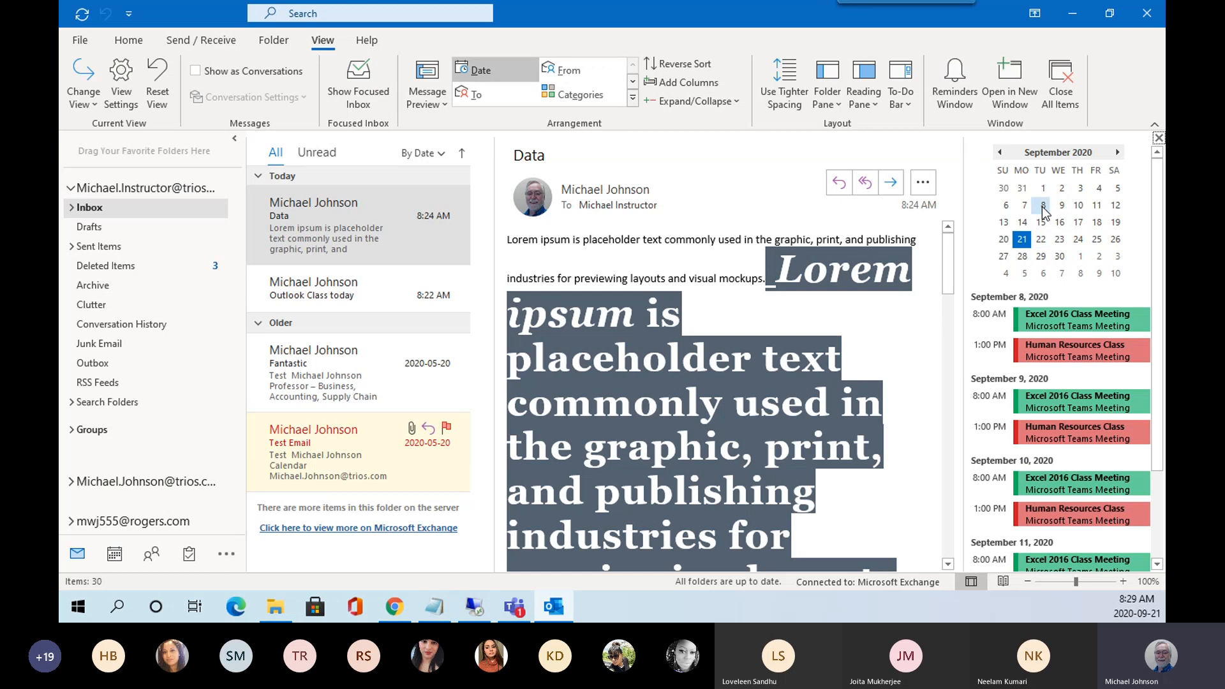
{"action": "left_click", "coordinate": [1080, 189]}
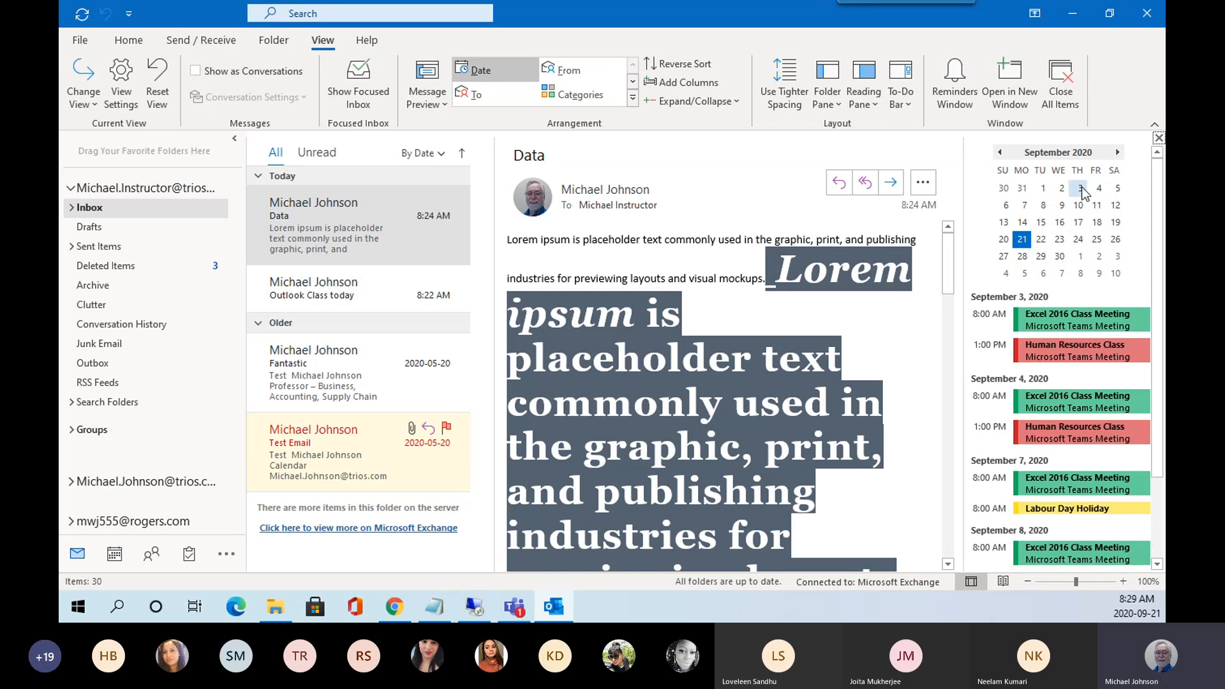
{"action": "left_click", "coordinate": [1117, 191]}
{"action": "left_click", "coordinate": [1077, 240]}
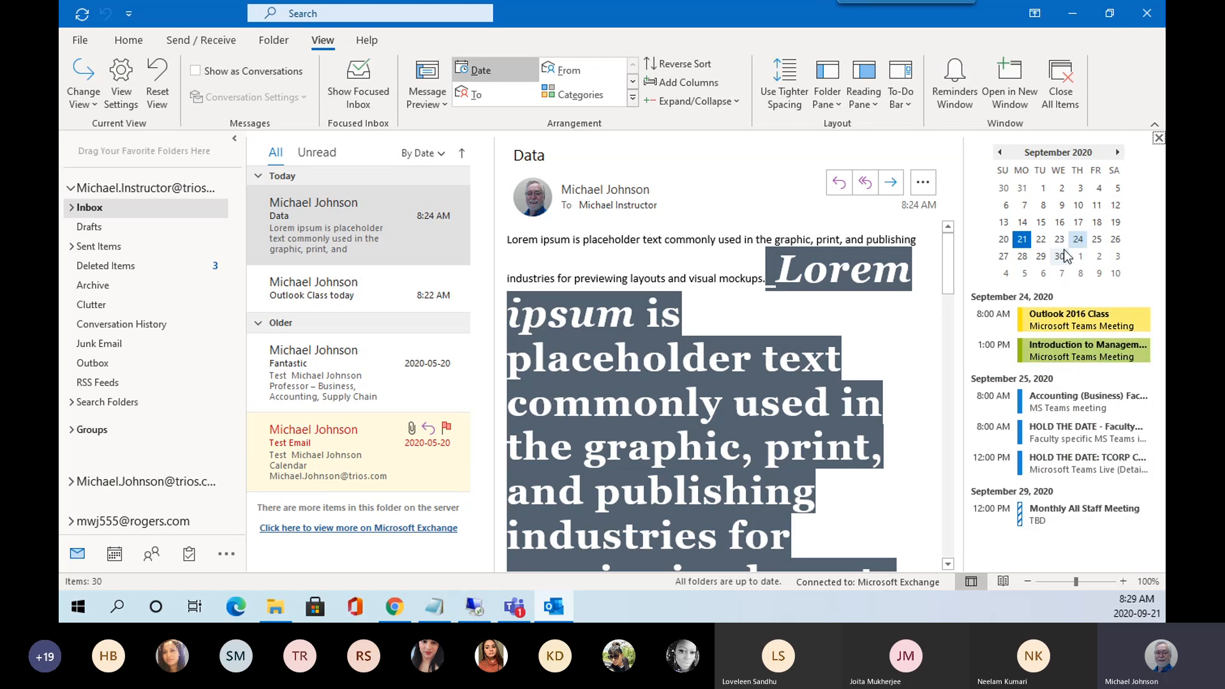
{"action": "left_click", "coordinate": [1042, 243]}
{"action": "left_click", "coordinate": [1024, 241]}
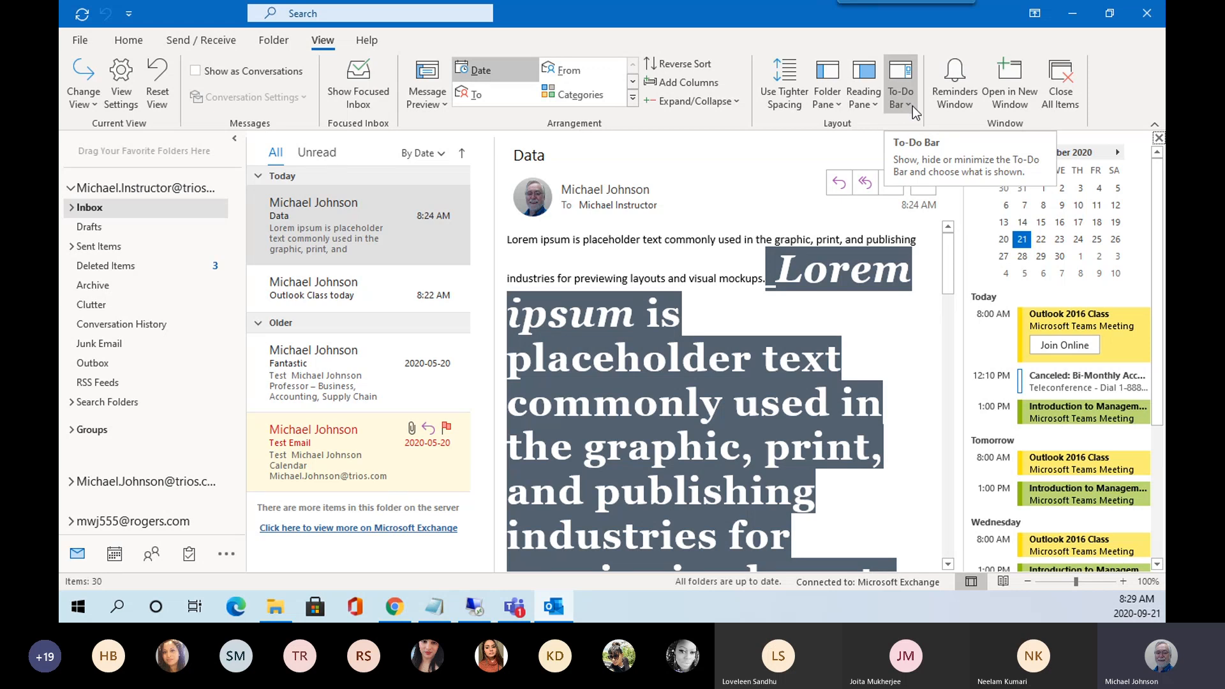
Add the People pane and the flagged Tasks list to the To-Do Bar.
{"action": "left_click", "coordinate": [908, 106]}
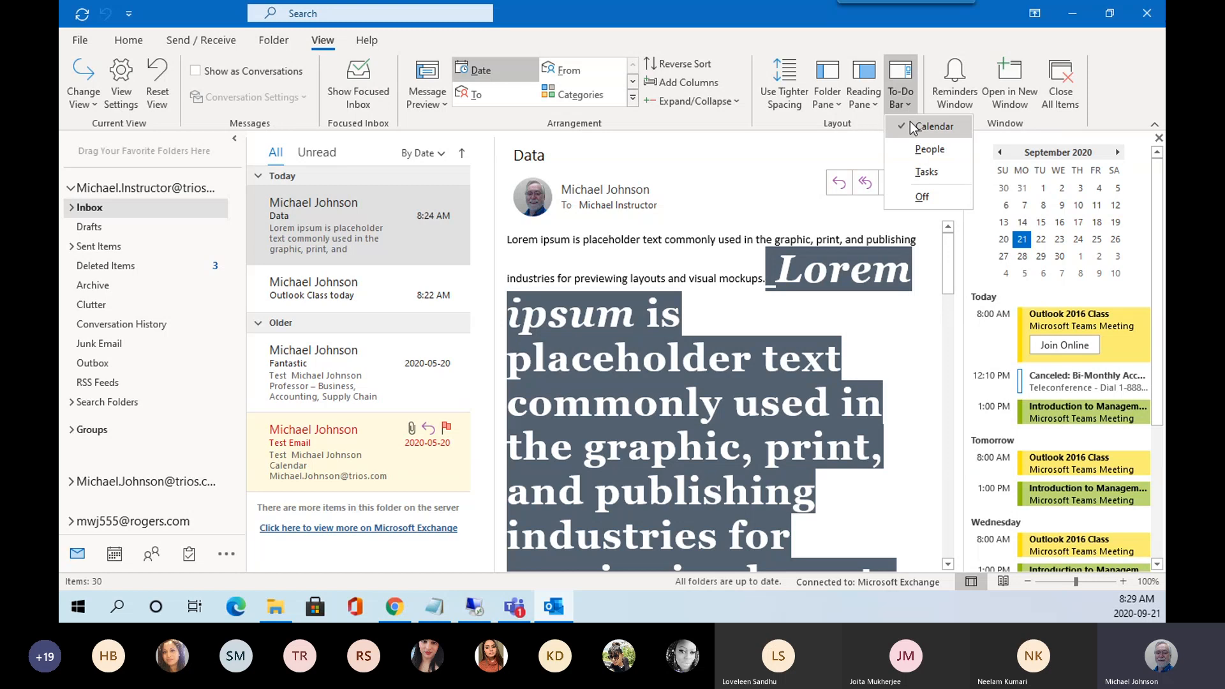
{"action": "left_click", "coordinate": [925, 150]}
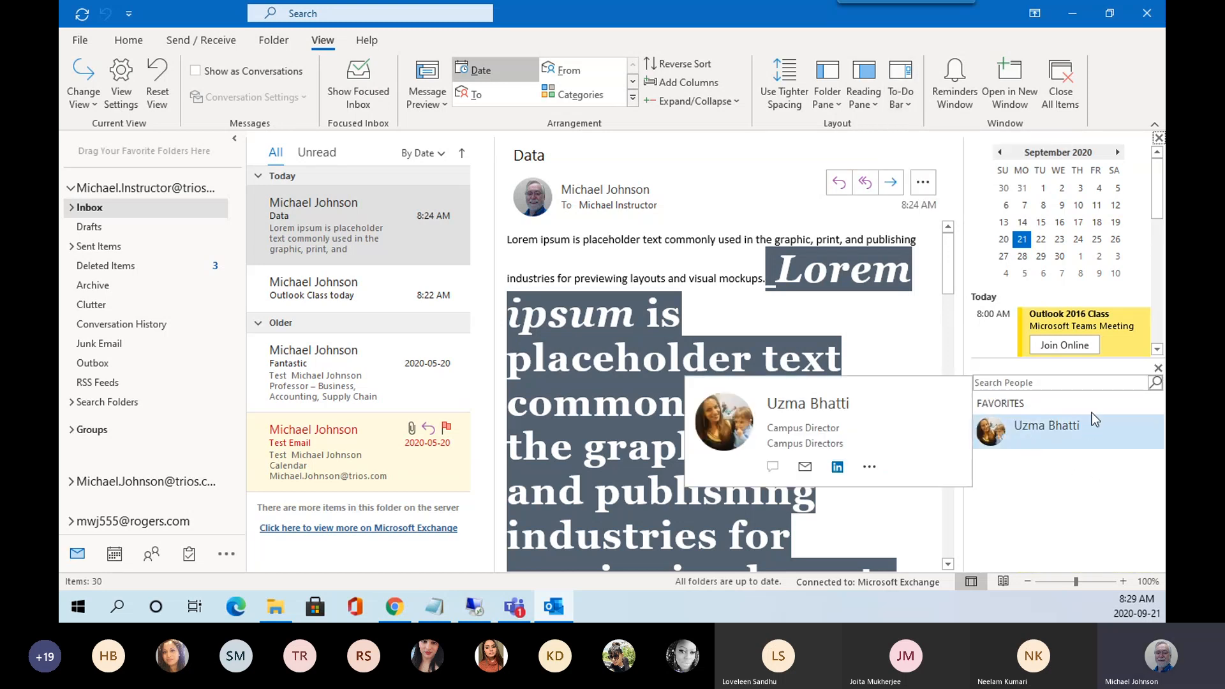
{"action": "left_click", "coordinate": [908, 100]}
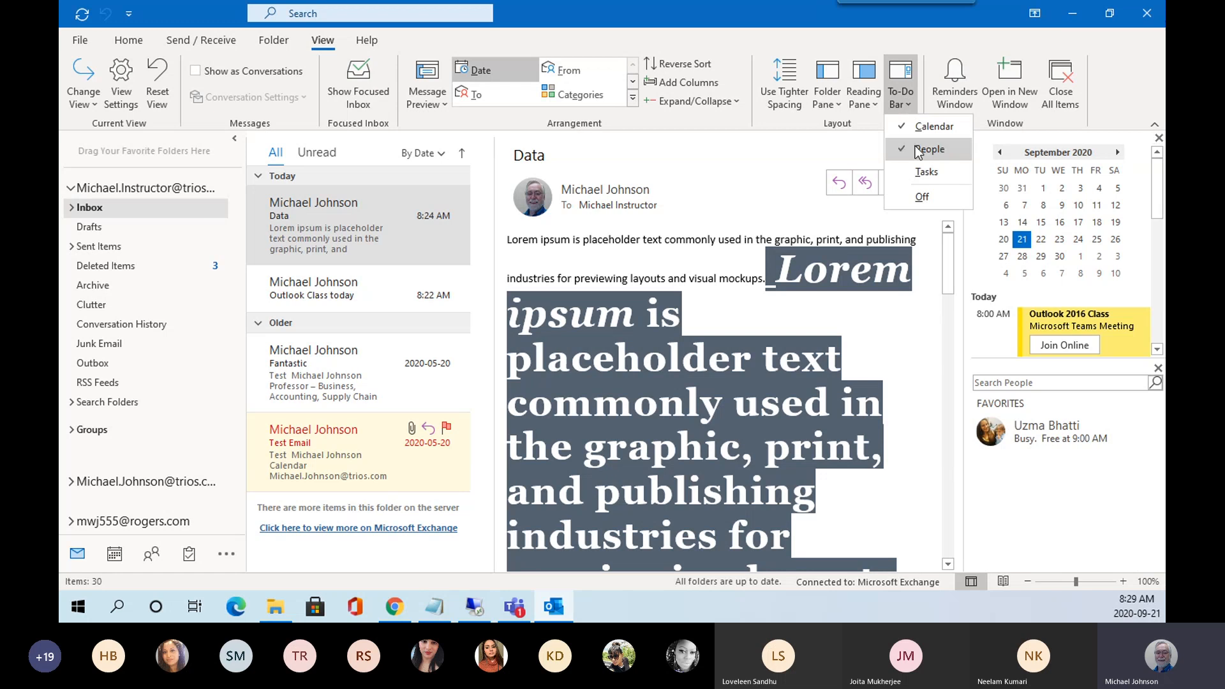
{"action": "left_click", "coordinate": [923, 173]}
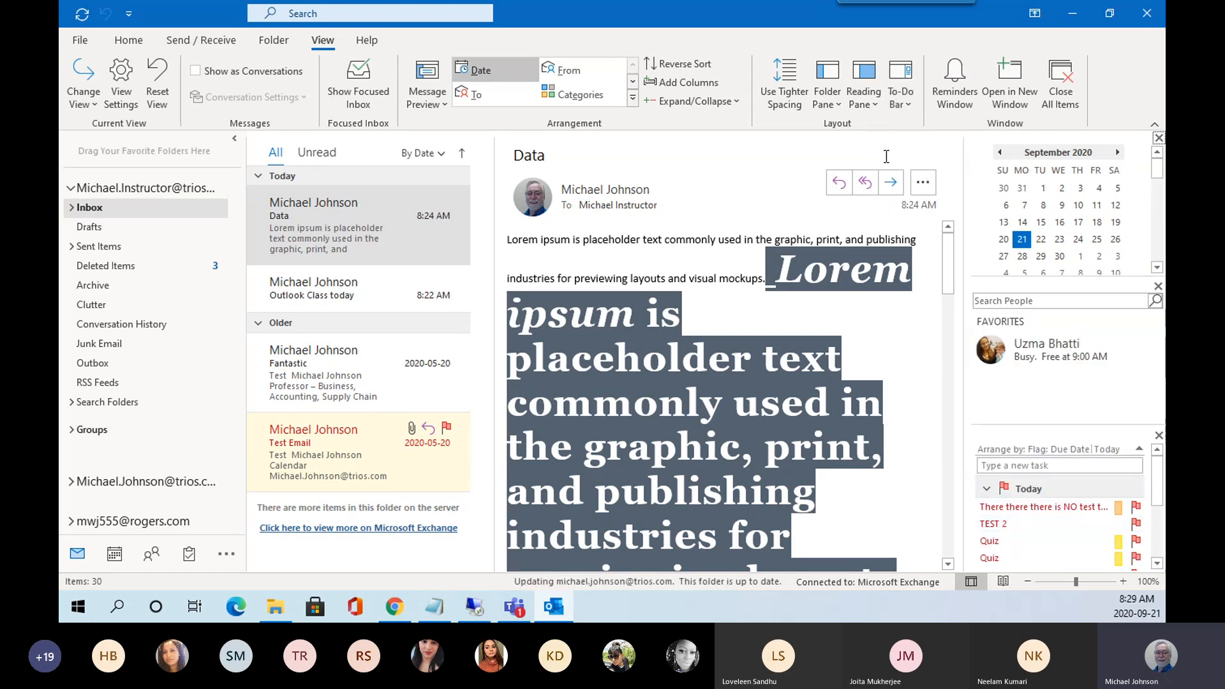
Remove People and Calendar from the To-Do Bar, leaving only Tasks.
{"action": "left_click", "coordinate": [906, 101]}
{"action": "left_click", "coordinate": [925, 149]}
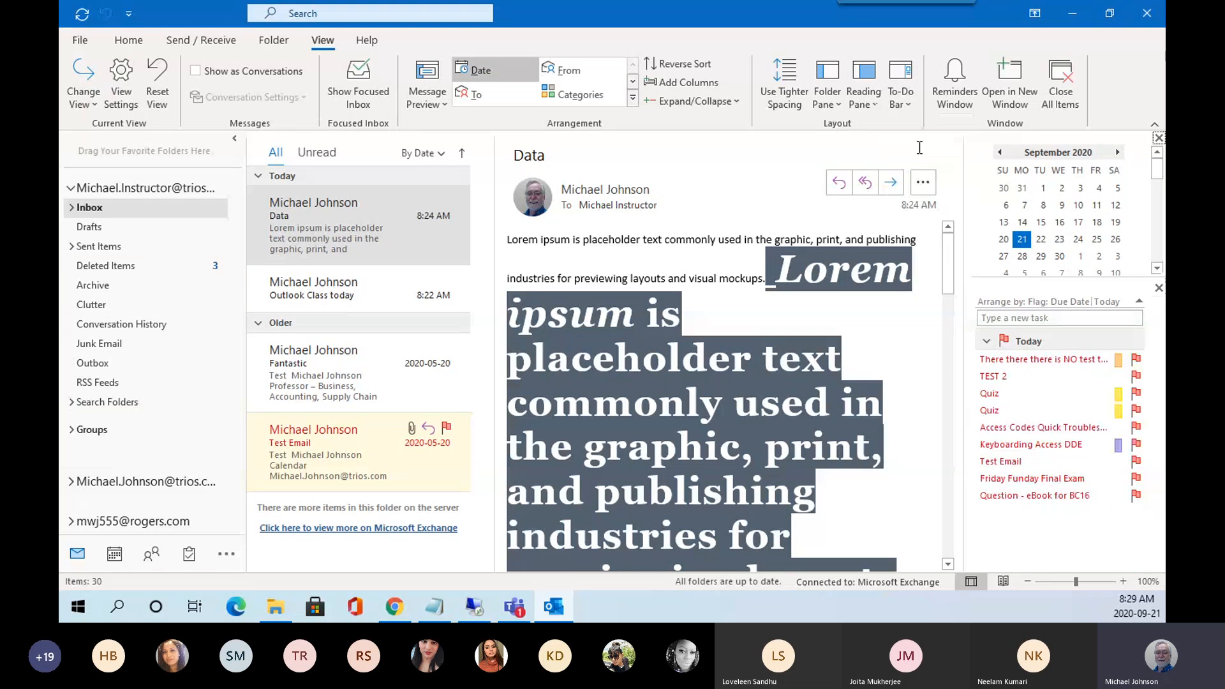
{"action": "left_click", "coordinate": [909, 105]}
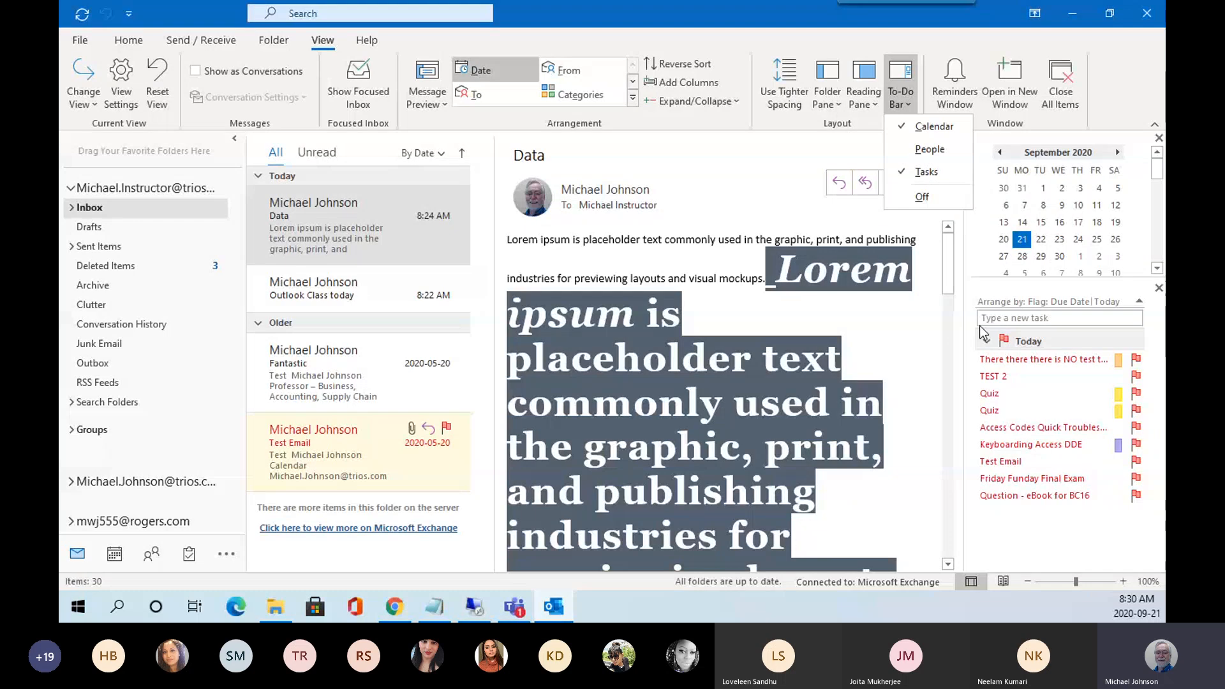
{"action": "left_click", "coordinate": [933, 126]}
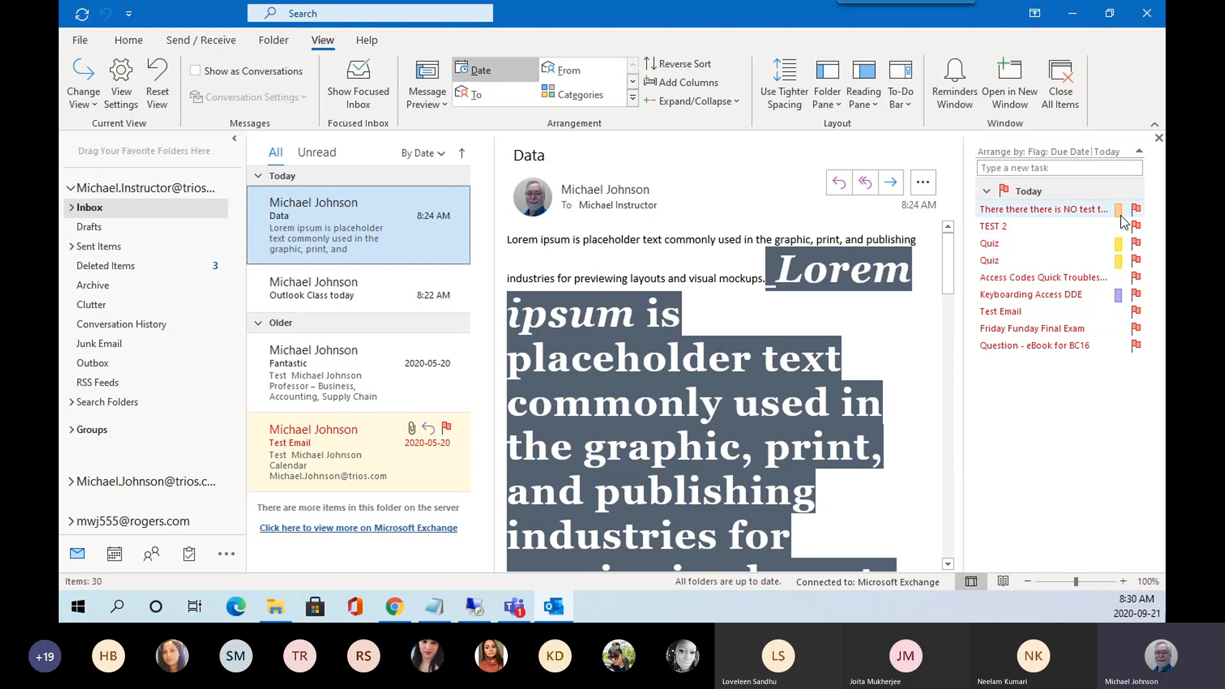
Re-add the Calendar to the To-Do Bar and scroll the September 16, 2020 agenda.
{"action": "left_click", "coordinate": [901, 108]}
{"action": "left_click", "coordinate": [933, 126]}
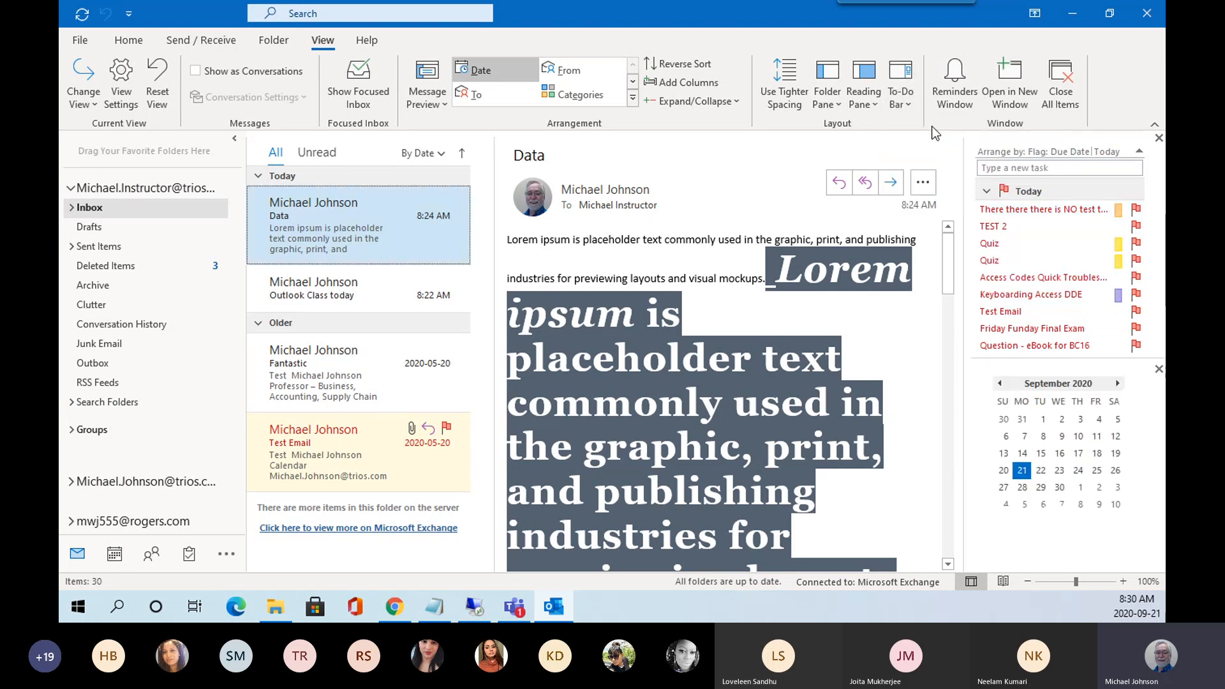
{"action": "left_click", "coordinate": [1058, 454]}
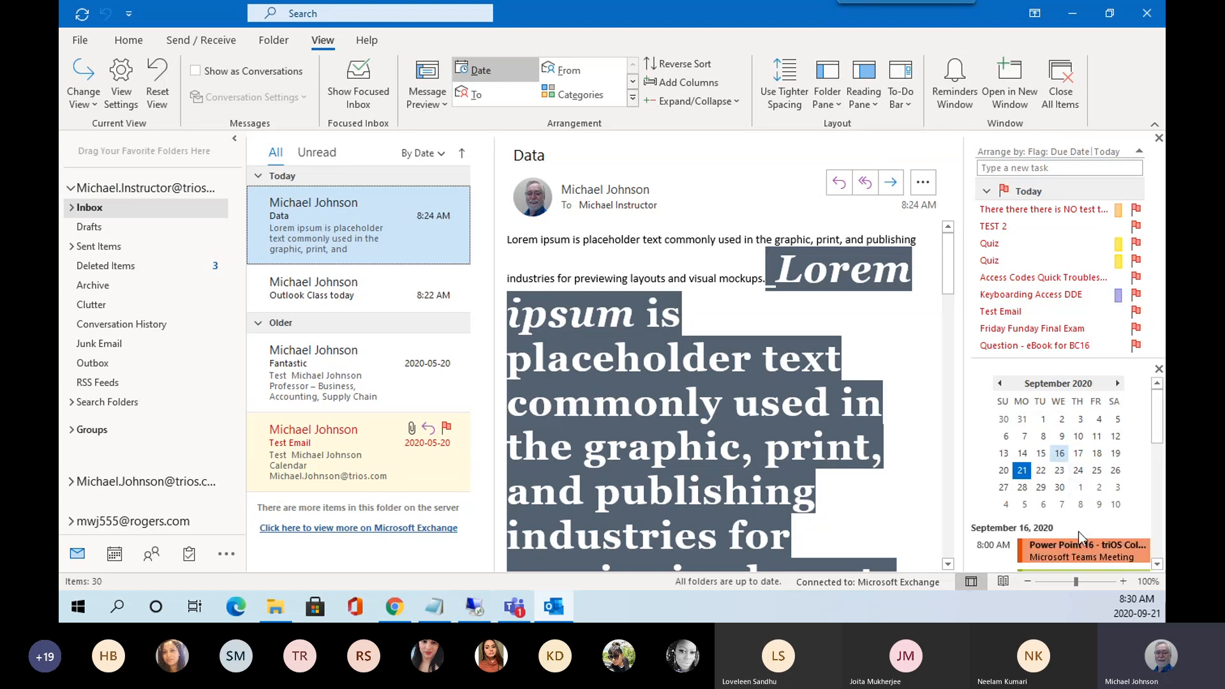
{"action": "scroll", "coordinate": [1079, 430], "scroll_direction": "down", "scroll_amount": 3}
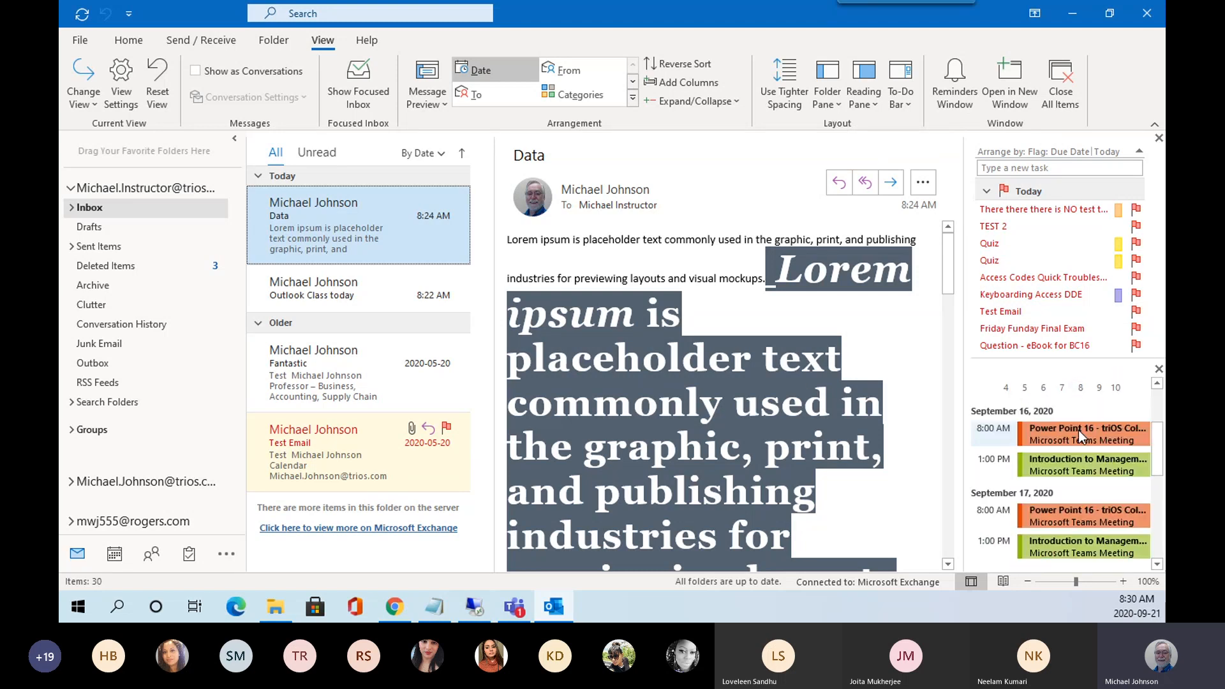
{"action": "scroll", "coordinate": [1078, 431], "scroll_direction": "down", "scroll_amount": 1}
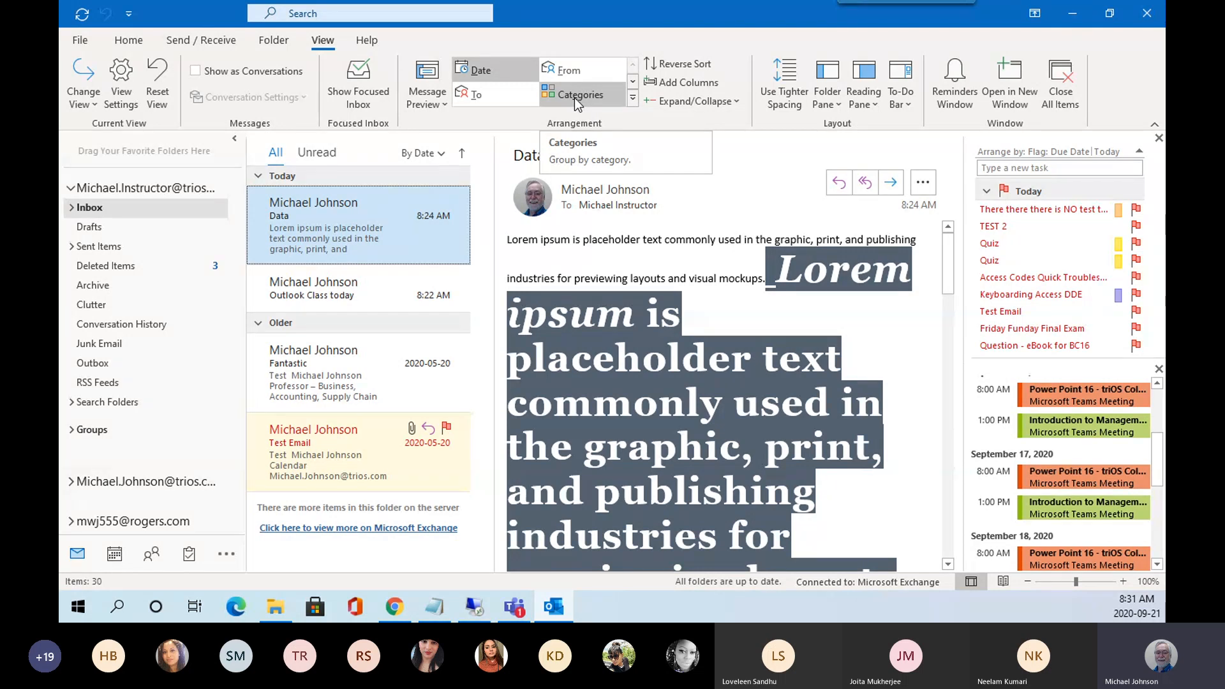
Turn off the To-Do Bar by hiding both Calendar and Tasks.
{"action": "left_click", "coordinate": [910, 104]}
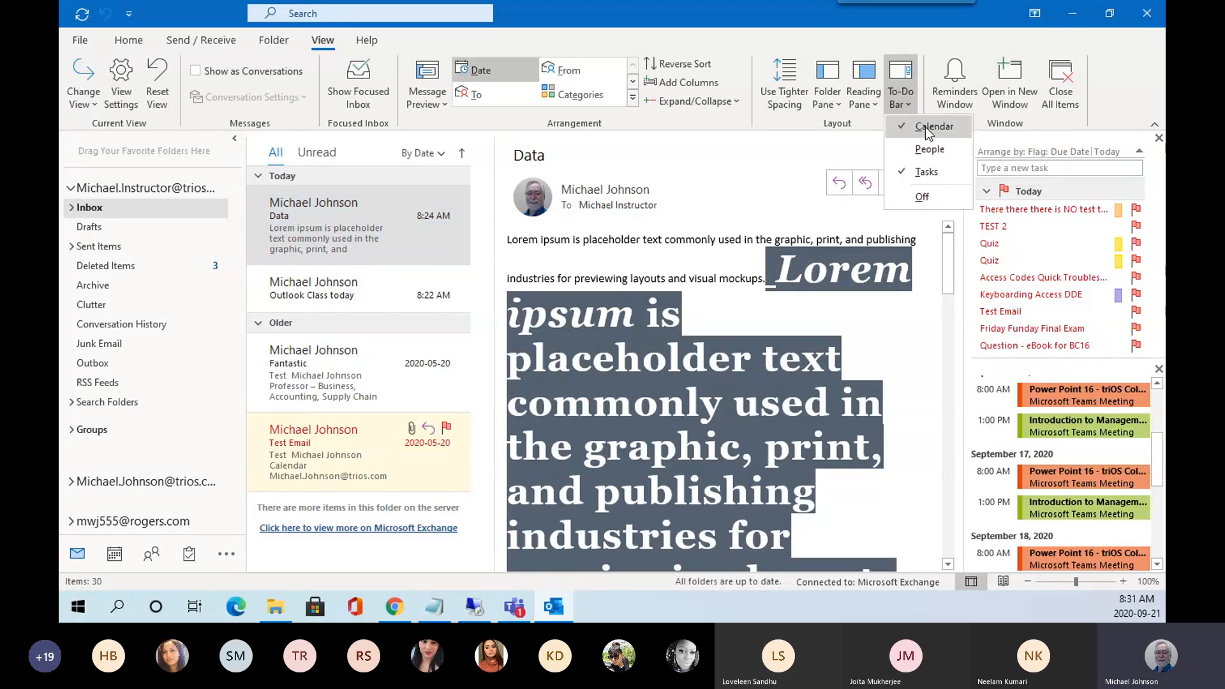
{"action": "left_click", "coordinate": [925, 127]}
{"action": "left_click", "coordinate": [910, 102]}
{"action": "left_click", "coordinate": [922, 171]}
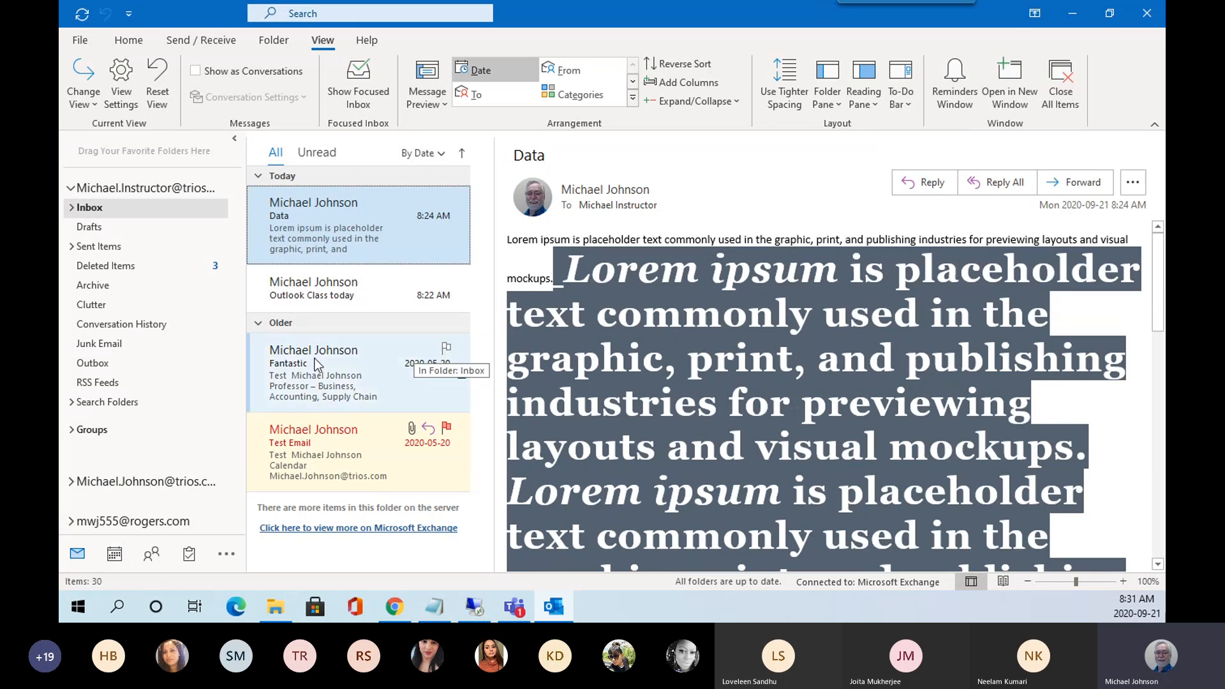
View the Outlook Class today, Fantastic and Test Email messages, then reselect Data.
{"action": "left_click", "coordinate": [327, 298]}
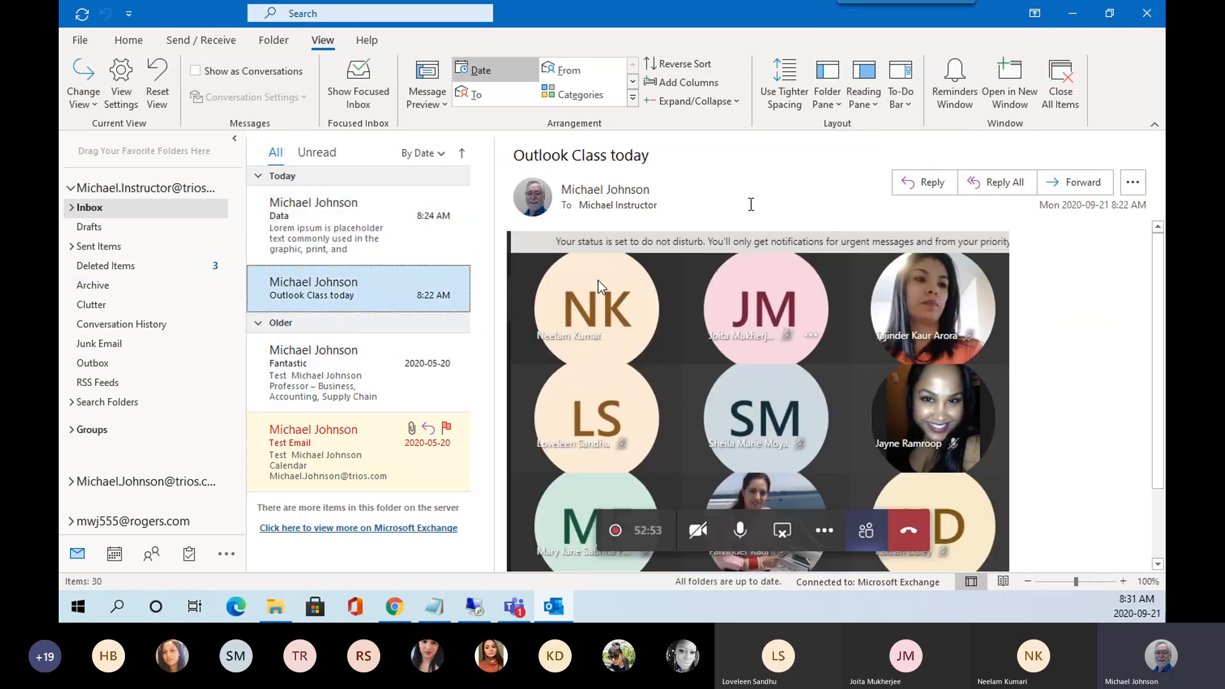
{"action": "left_click", "coordinate": [353, 368]}
{"action": "left_click", "coordinate": [346, 442]}
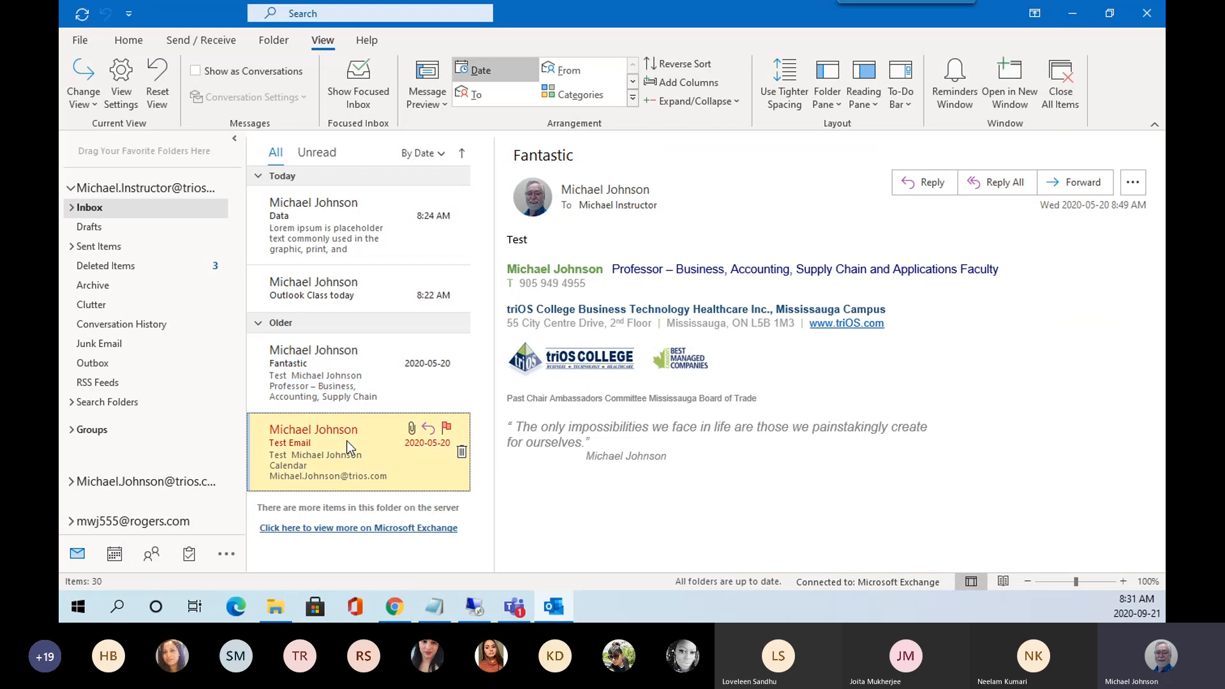
{"action": "left_click", "coordinate": [312, 297]}
{"action": "left_click", "coordinate": [317, 234]}
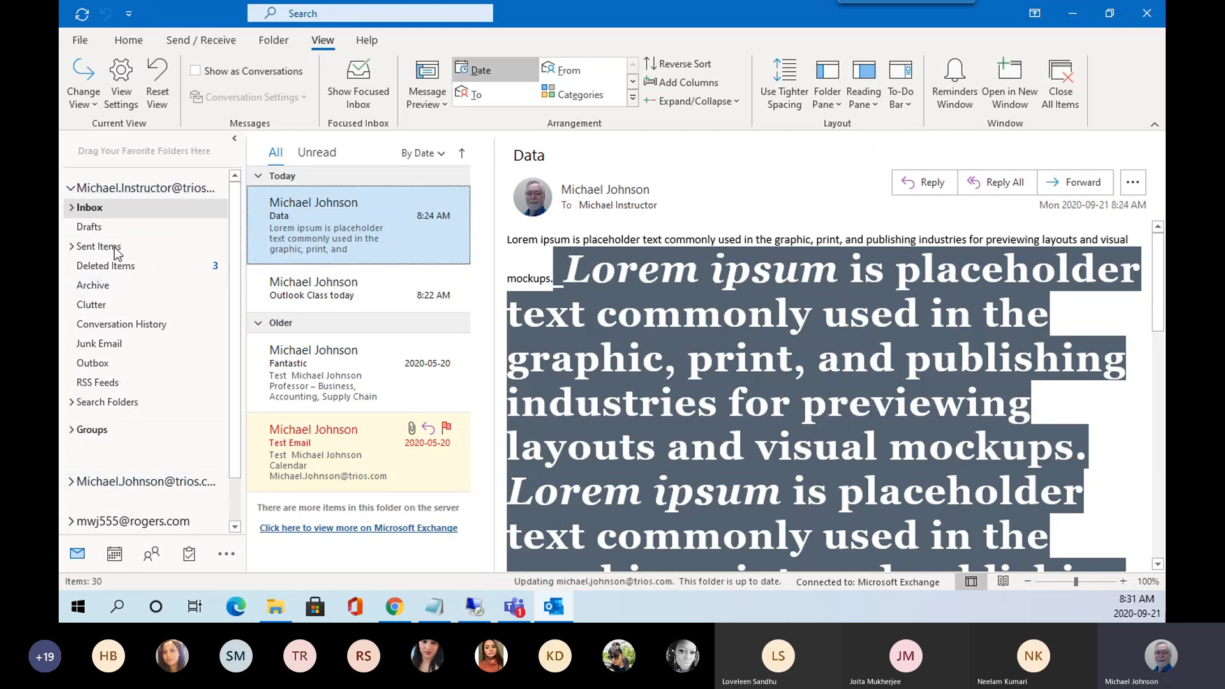
Minimize the folder pane and bring up the extra navigation destinations menu.
{"action": "left_click", "coordinate": [236, 142]}
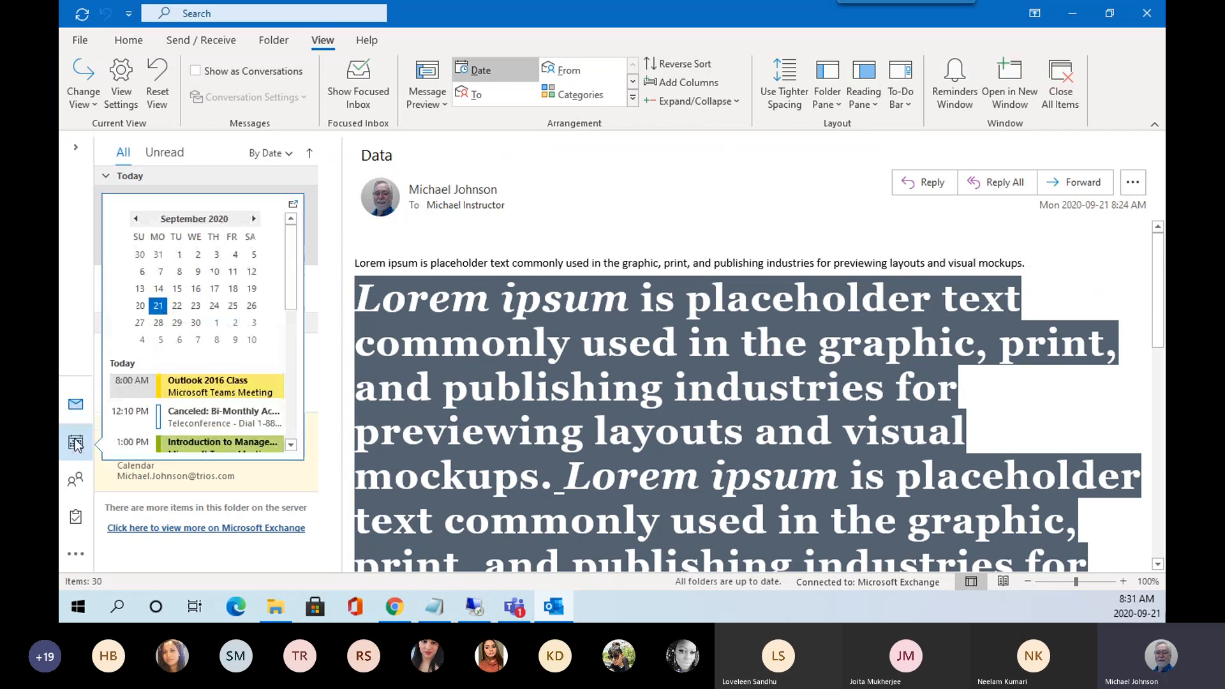
{"action": "mouse_move", "coordinate": [77, 524]}
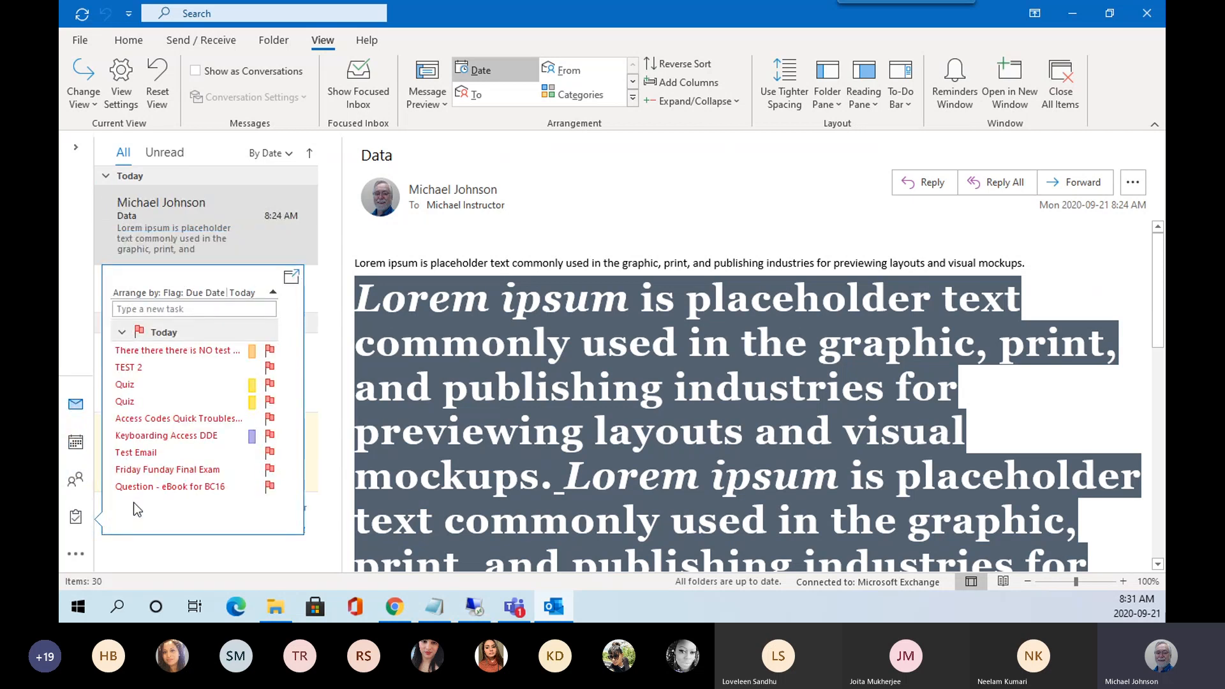
{"action": "left_click", "coordinate": [81, 554]}
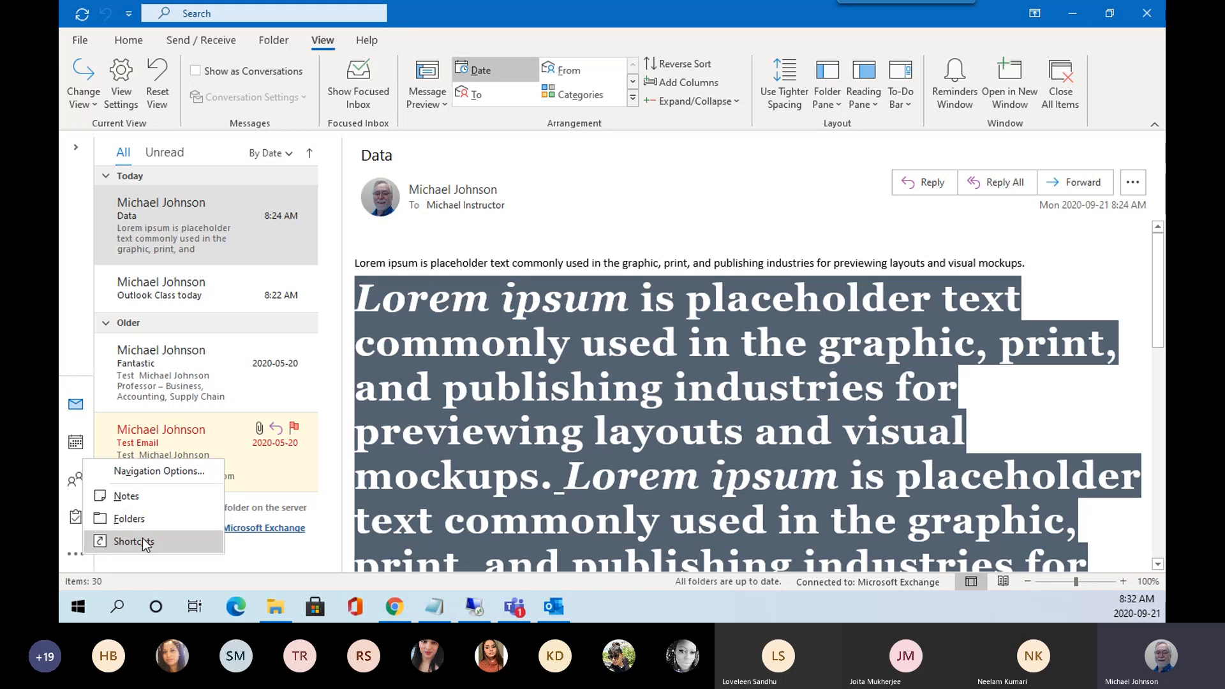
Switch to Notes, then open and close the green exam-on-Friday note.
{"action": "left_click", "coordinate": [121, 496]}
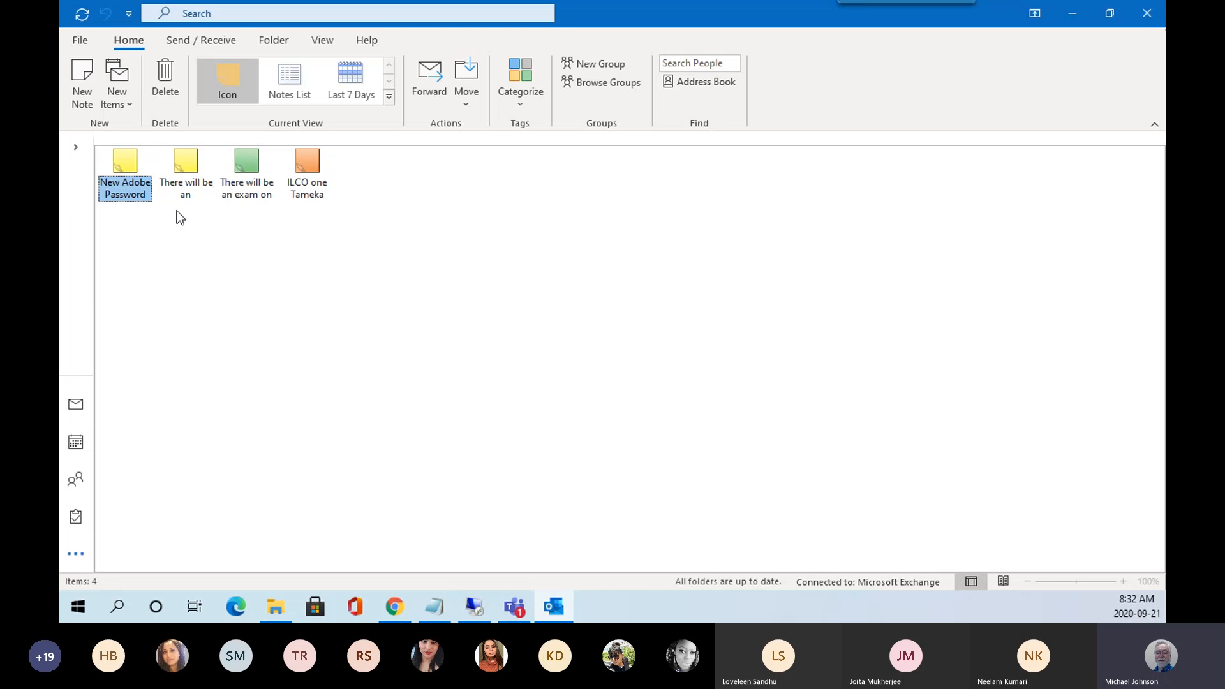
{"action": "double_click", "coordinate": [245, 163]}
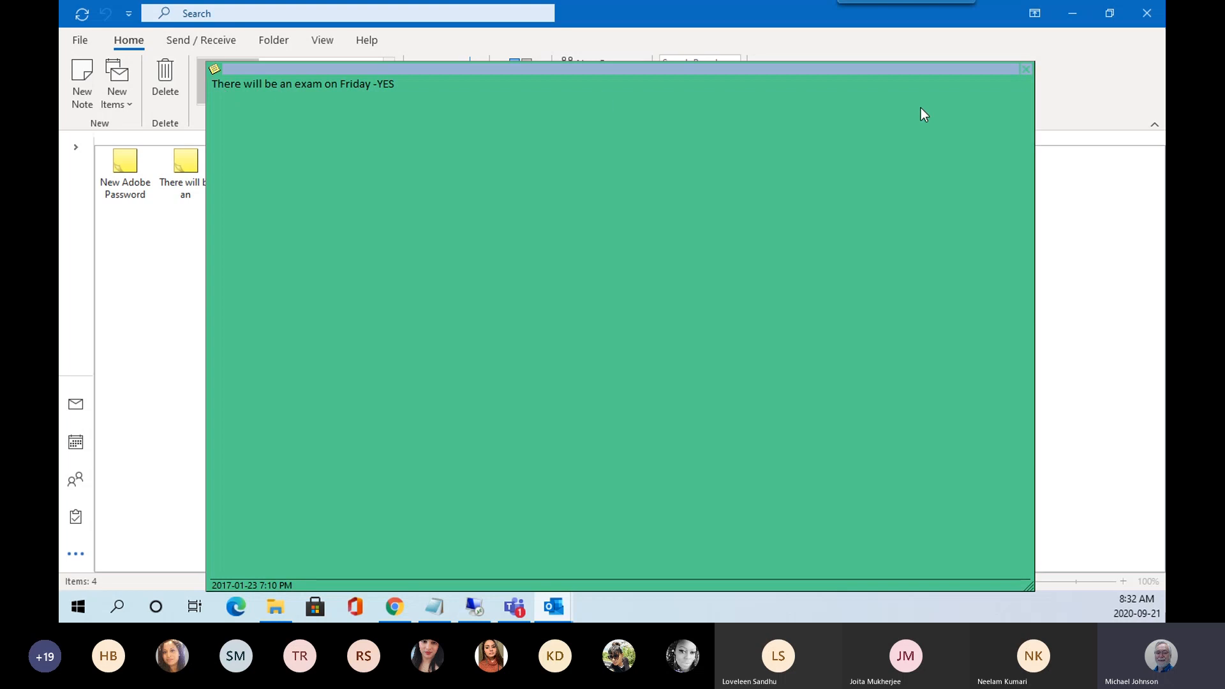
{"action": "left_click", "coordinate": [1090, 245]}
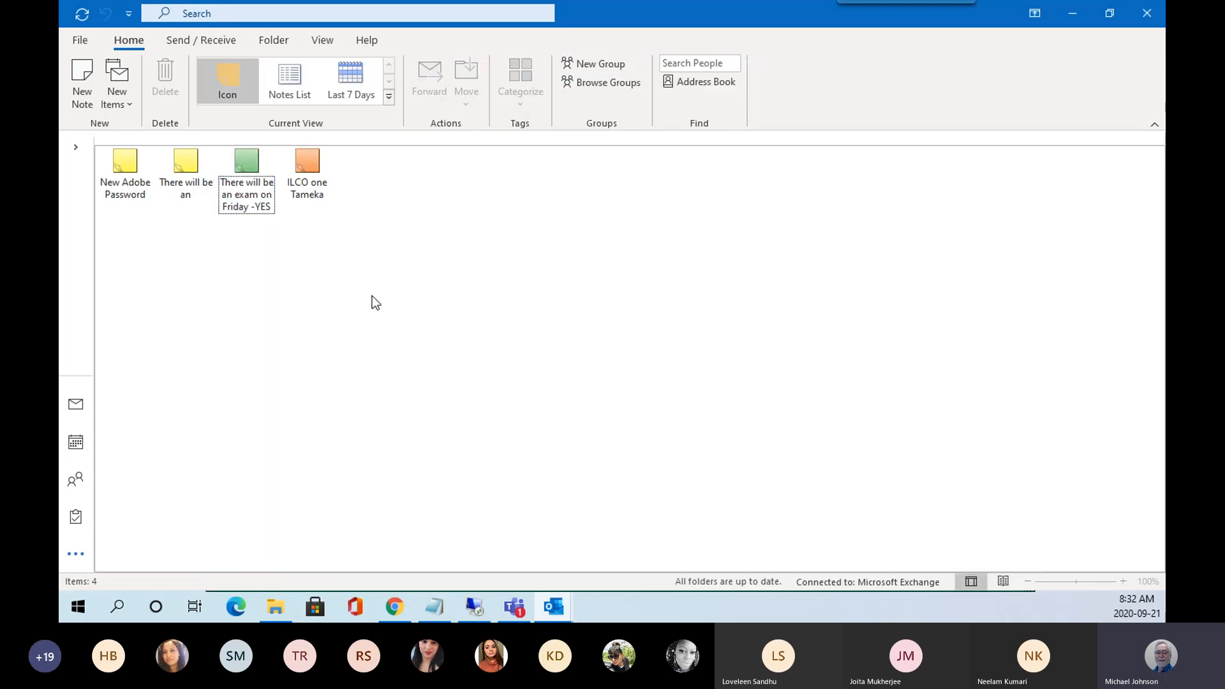
Open the orange ILCO note and close it.
{"action": "left_click", "coordinate": [135, 189]}
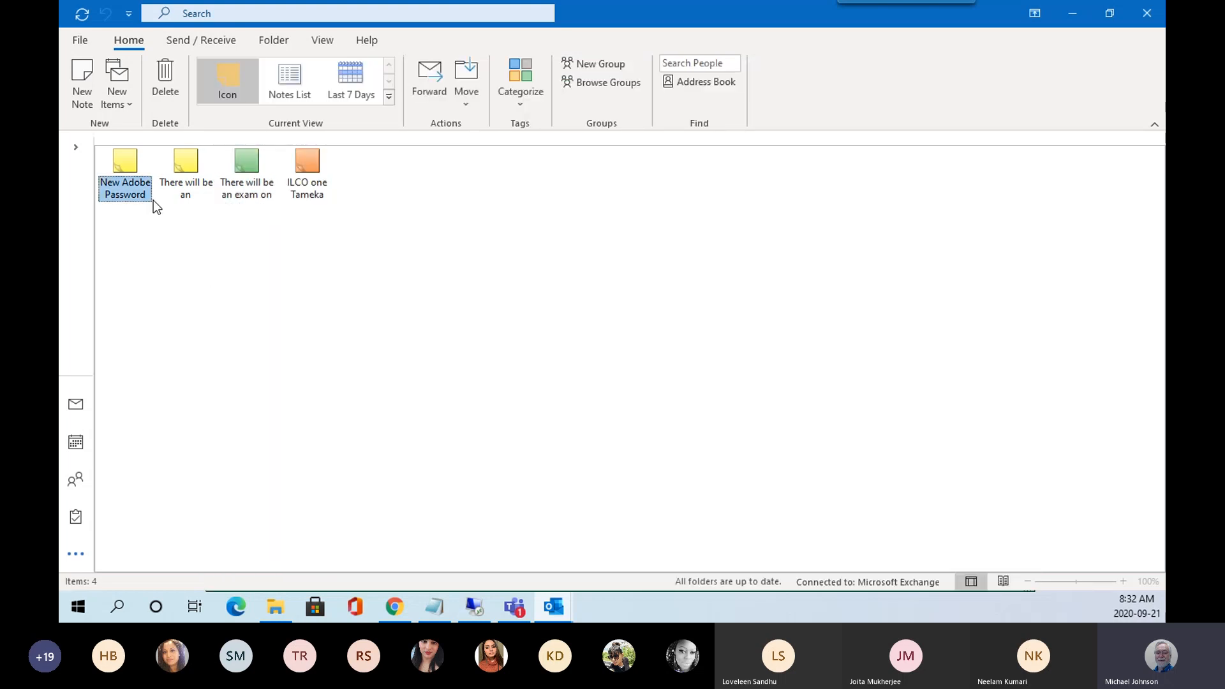
{"action": "double_click", "coordinate": [305, 165]}
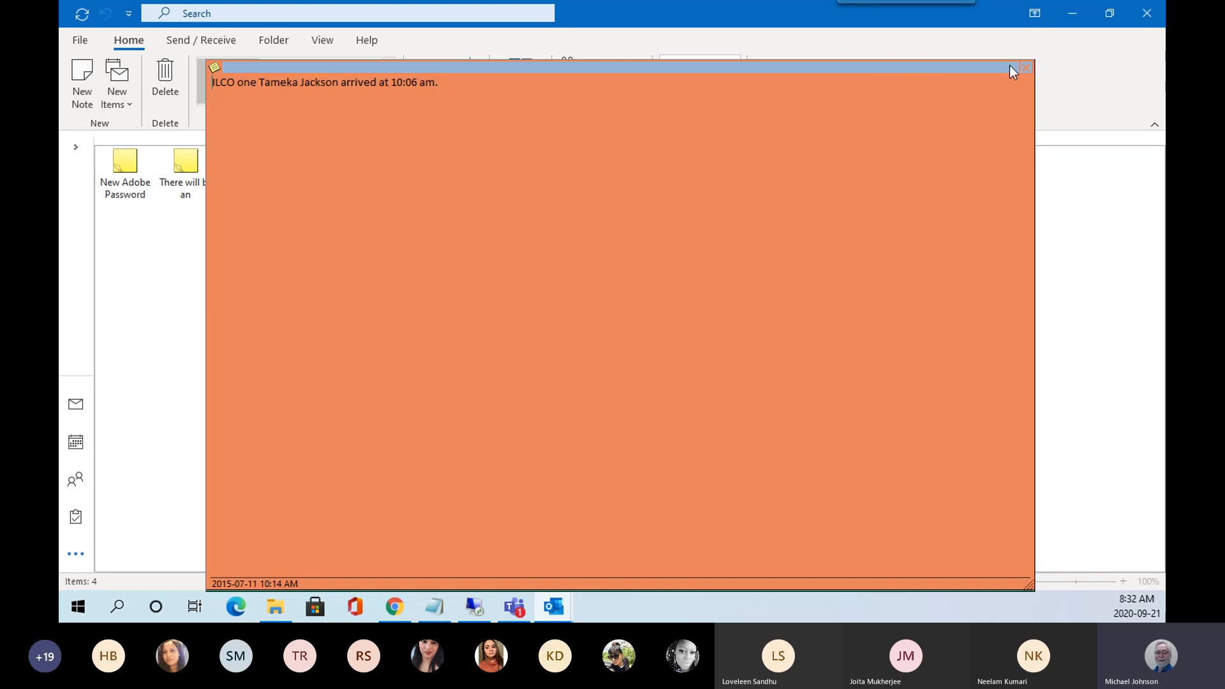
{"action": "left_click", "coordinate": [1027, 67]}
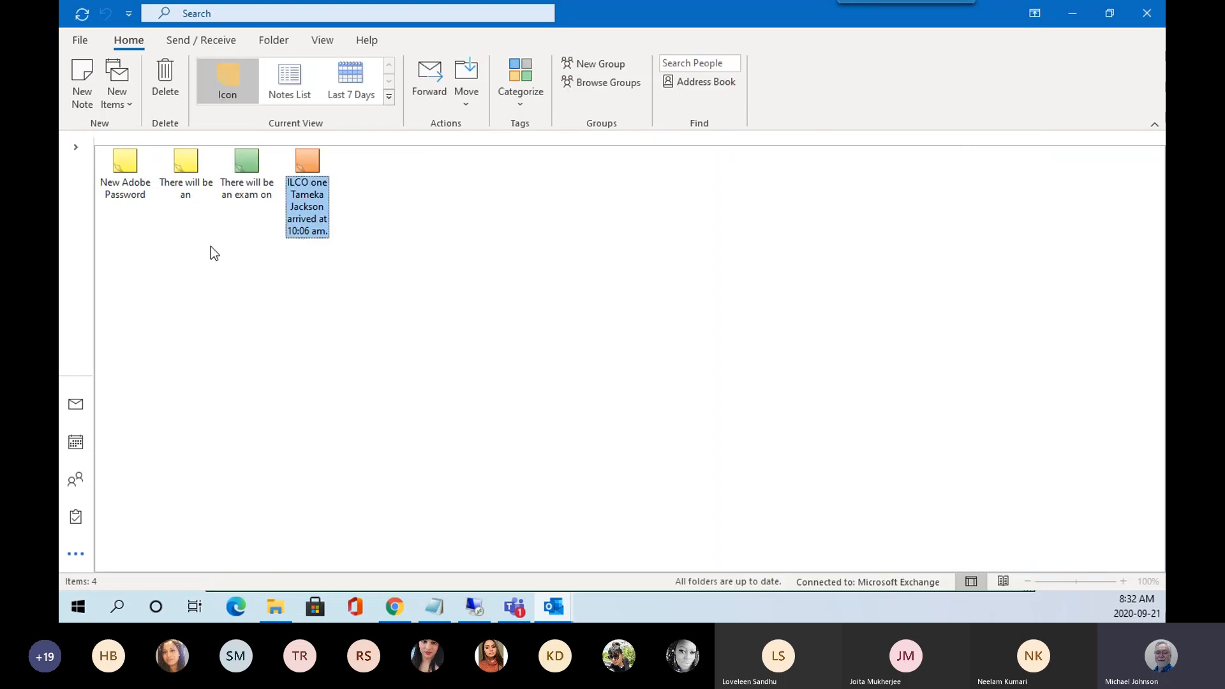
Switch to the full Folders list, then go back to Mail and the Inbox.
{"action": "left_click", "coordinate": [82, 553]}
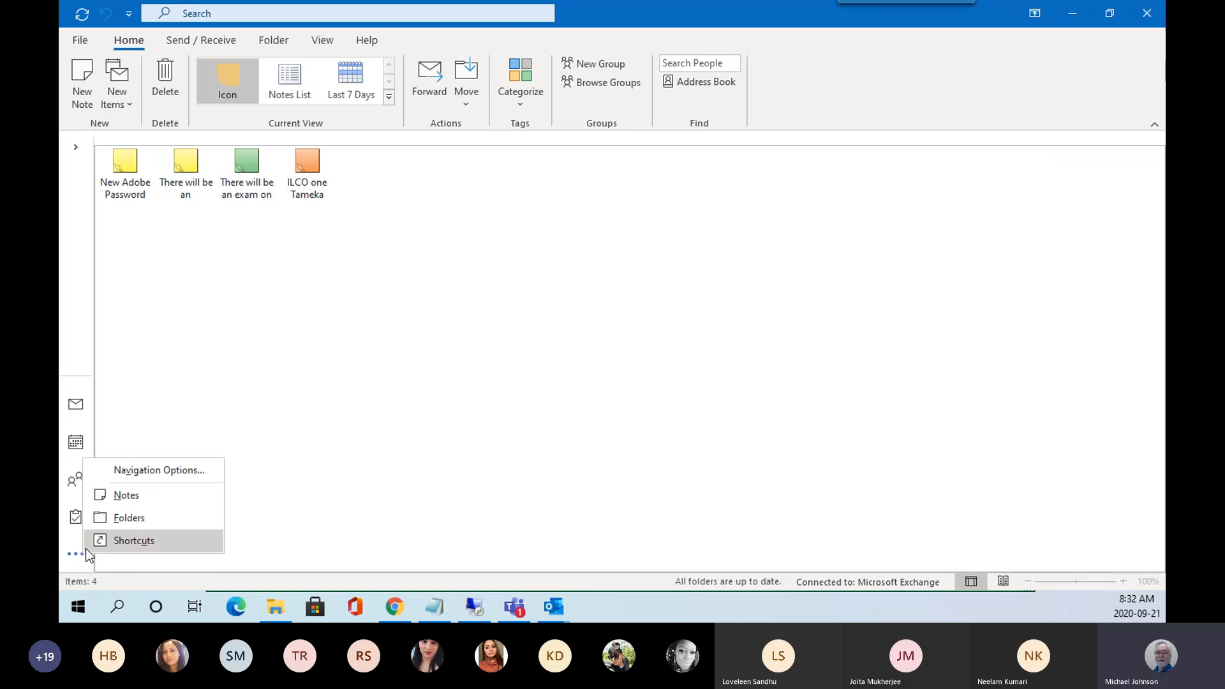
{"action": "left_click", "coordinate": [121, 515]}
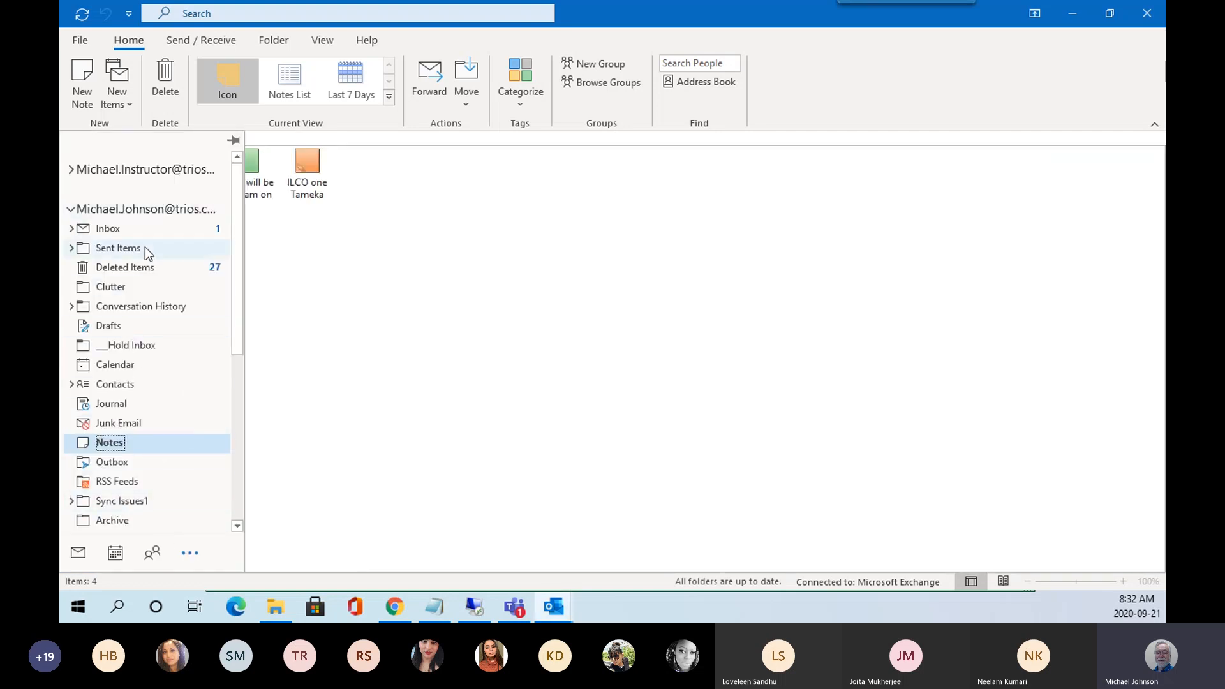
{"action": "left_click", "coordinate": [78, 555]}
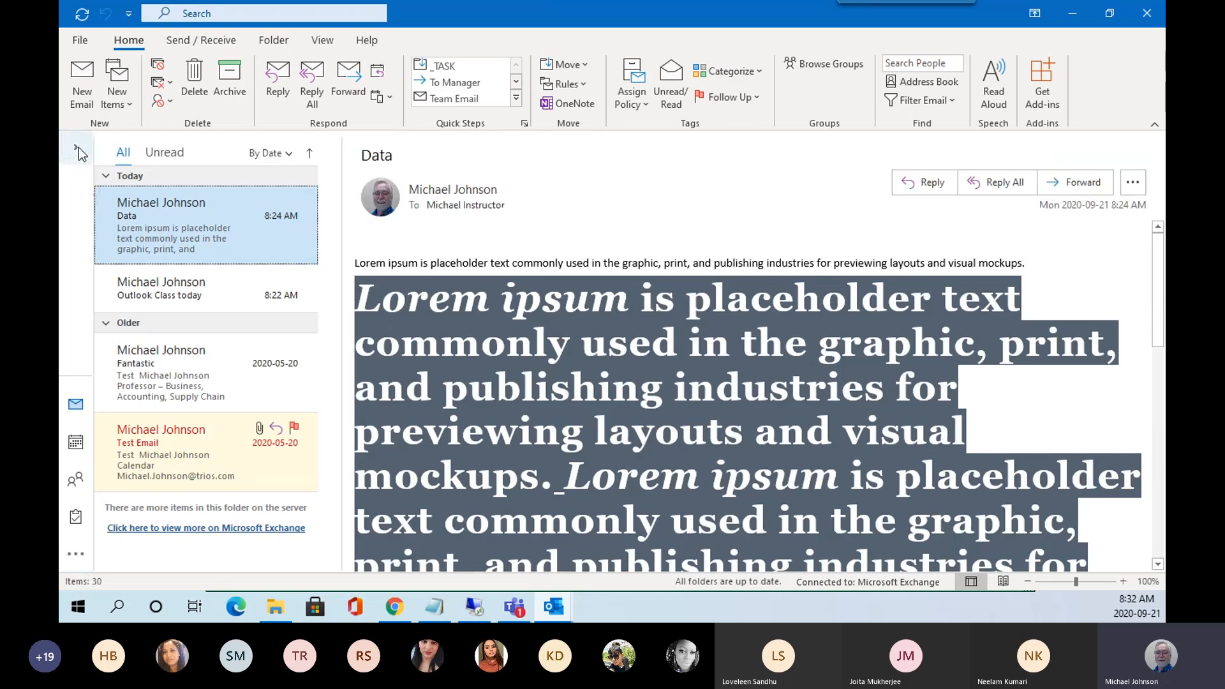
Temporarily expand the collapsed folder pane and reopen the extra navigation destinations menu.
{"action": "left_click", "coordinate": [79, 147]}
{"action": "mouse_move", "coordinate": [75, 517]}
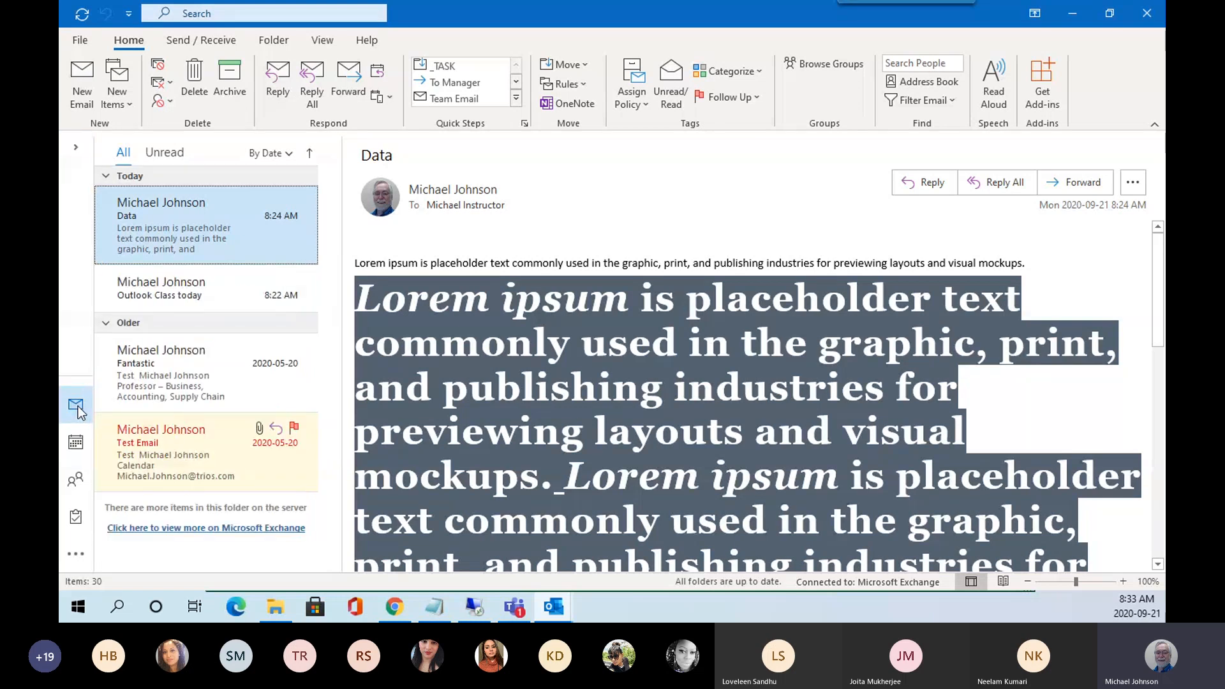
{"action": "left_click", "coordinate": [76, 555]}
Show the full folder list and pin the Folder Pane open.
{"action": "left_click", "coordinate": [126, 520]}
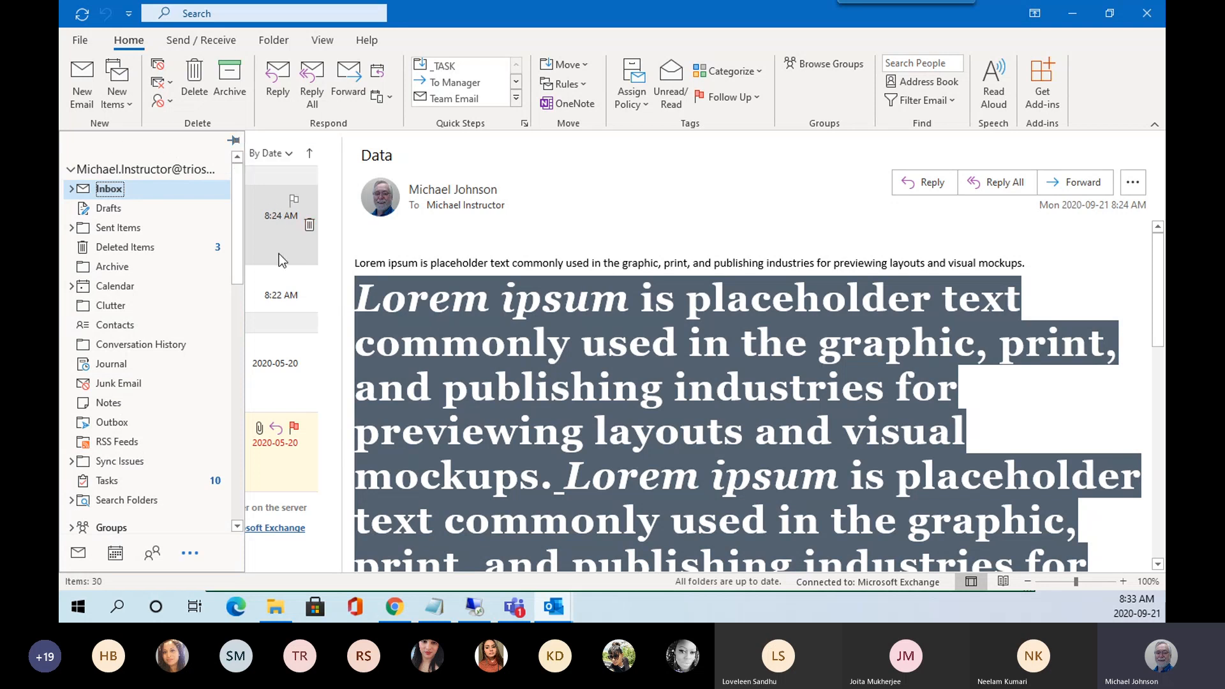
{"action": "left_click", "coordinate": [234, 141]}
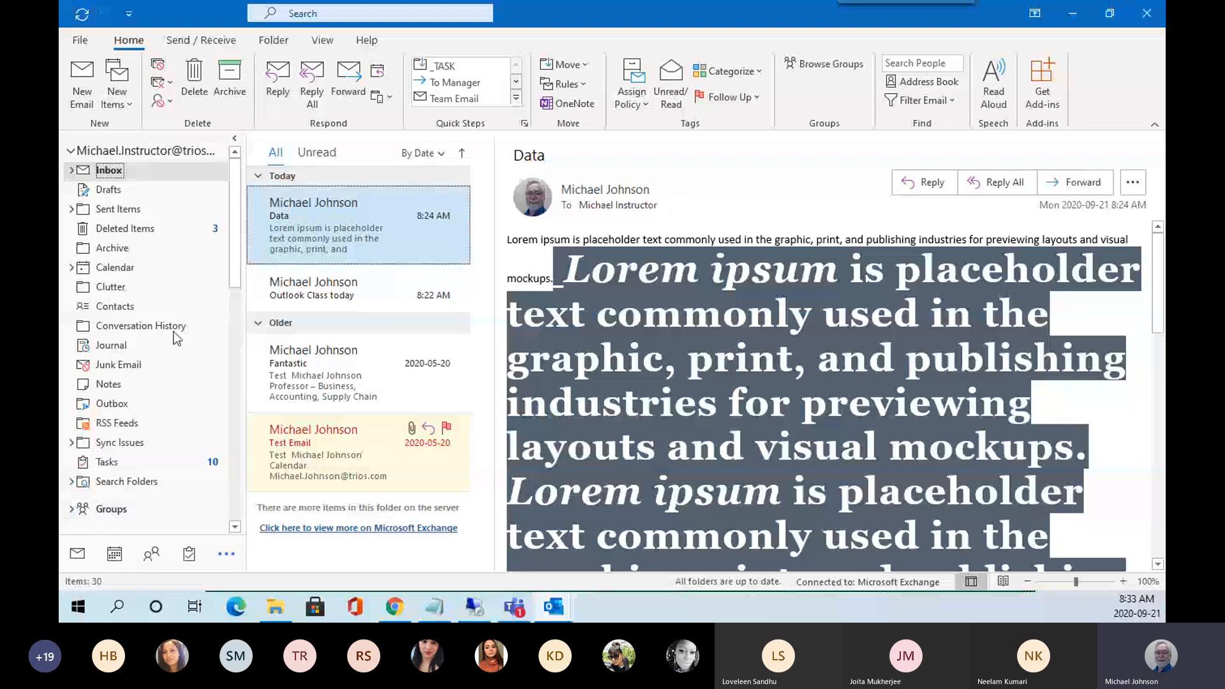
Open the Inbox folder's Properties dialog, move it aside, and cancel without changes.
{"action": "right_click", "coordinate": [109, 173]}
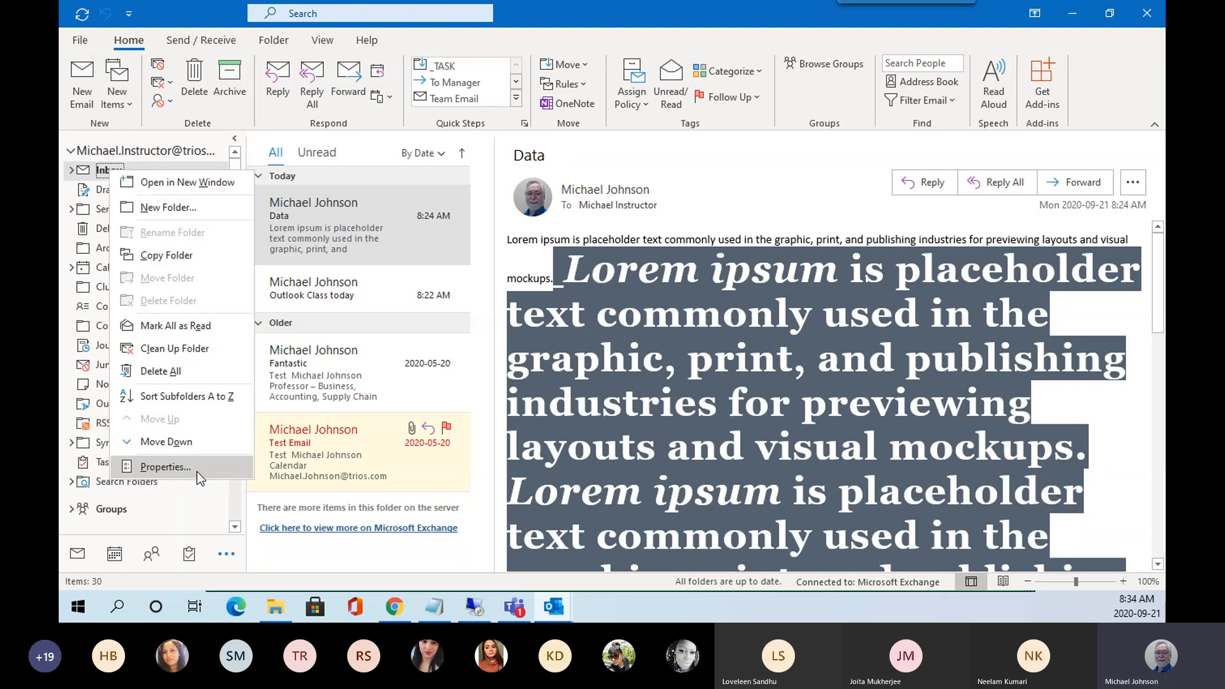
{"action": "left_click", "coordinate": [159, 469]}
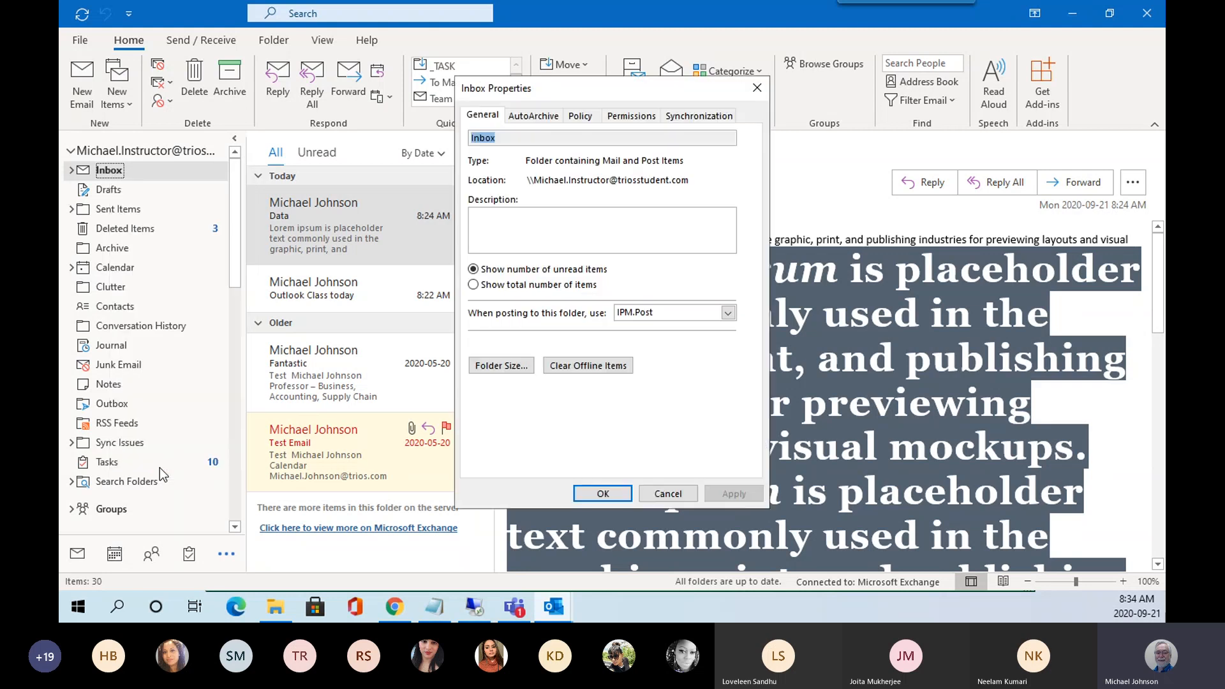
{"action": "left_click_drag", "start_coordinate": [577, 91], "coordinate": [361, 140]}
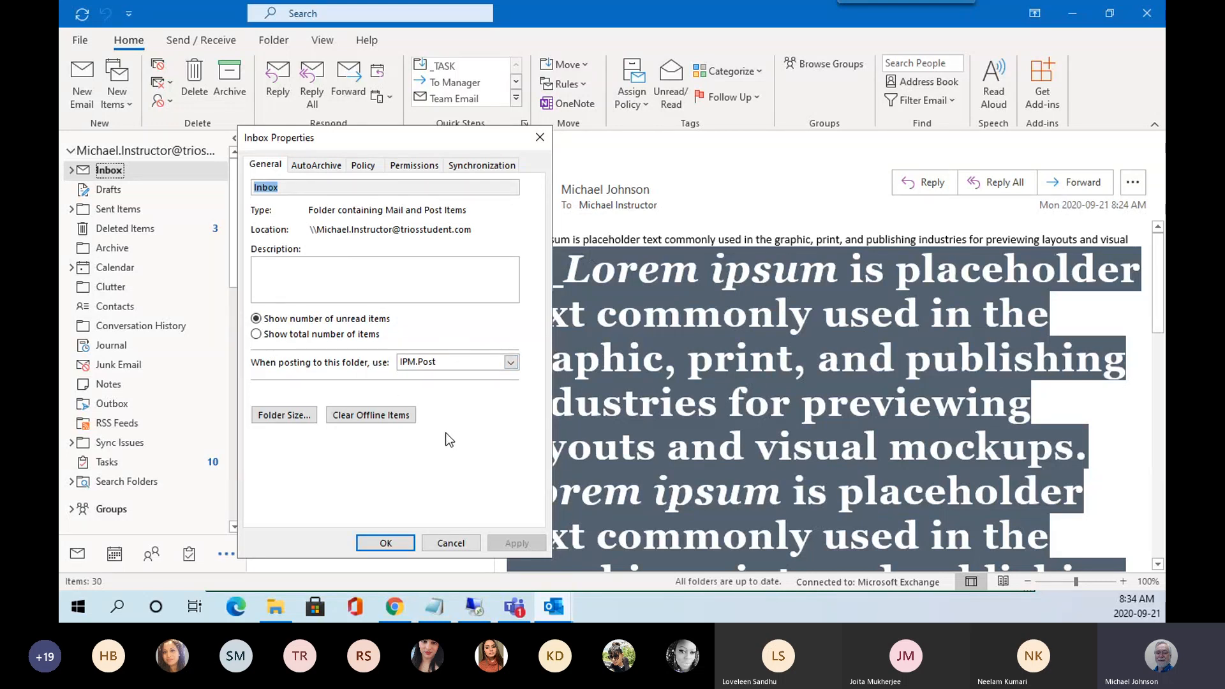
{"action": "left_click", "coordinate": [450, 544]}
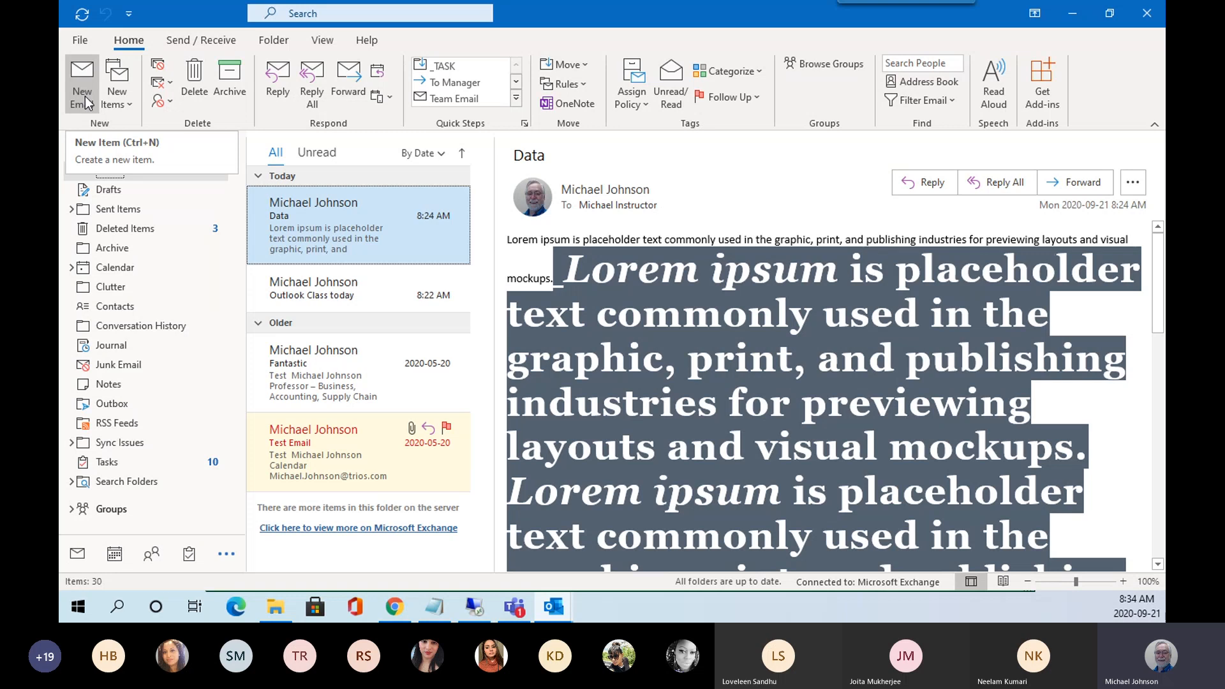
Browse the New Items types, close the list, and show more navigation choices.
{"action": "left_click", "coordinate": [129, 103]}
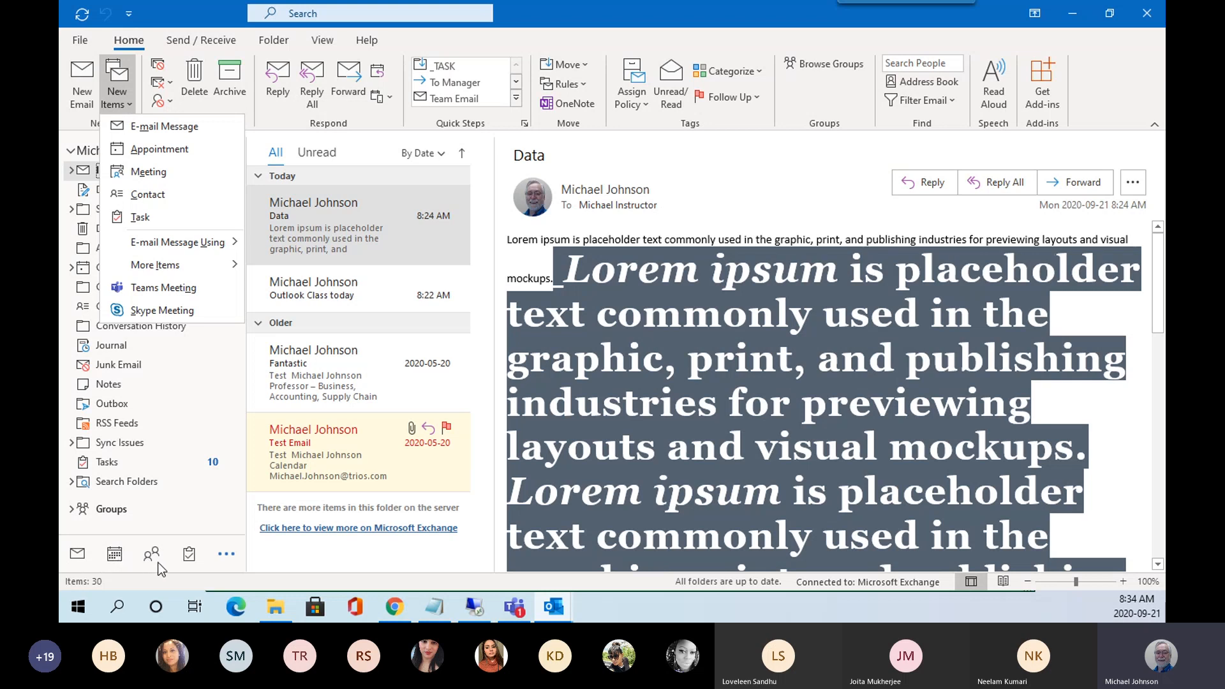
{"action": "left_click", "coordinate": [228, 556]}
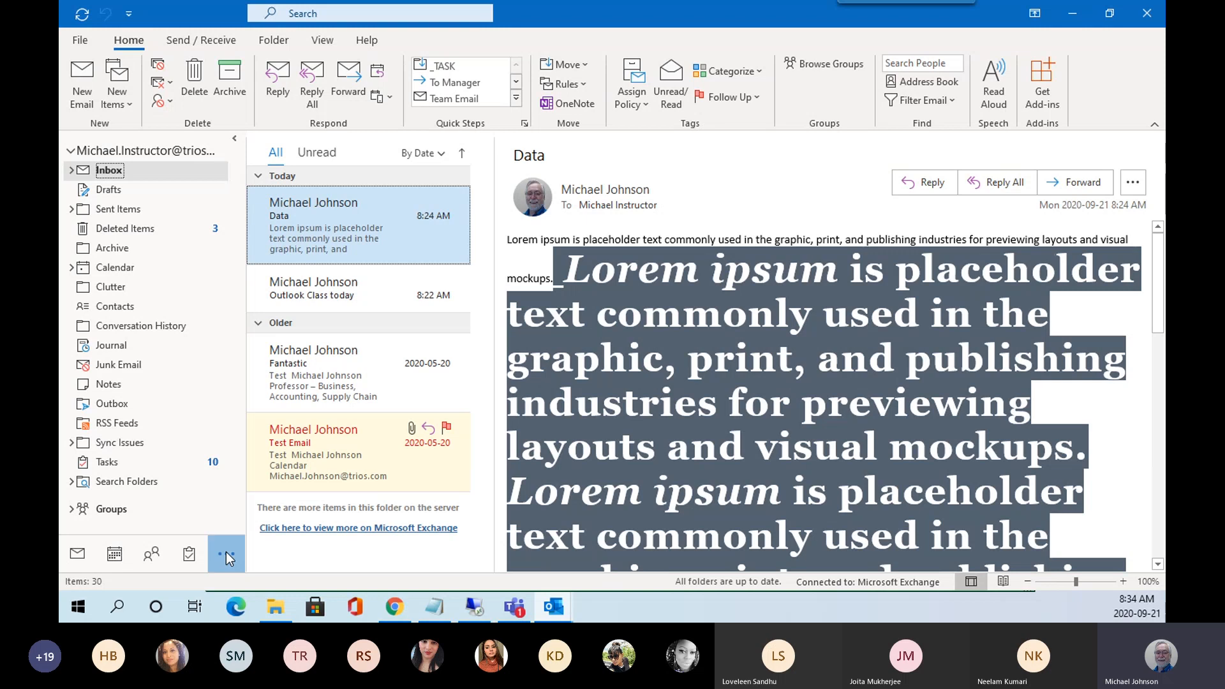
{"action": "left_click", "coordinate": [226, 553]}
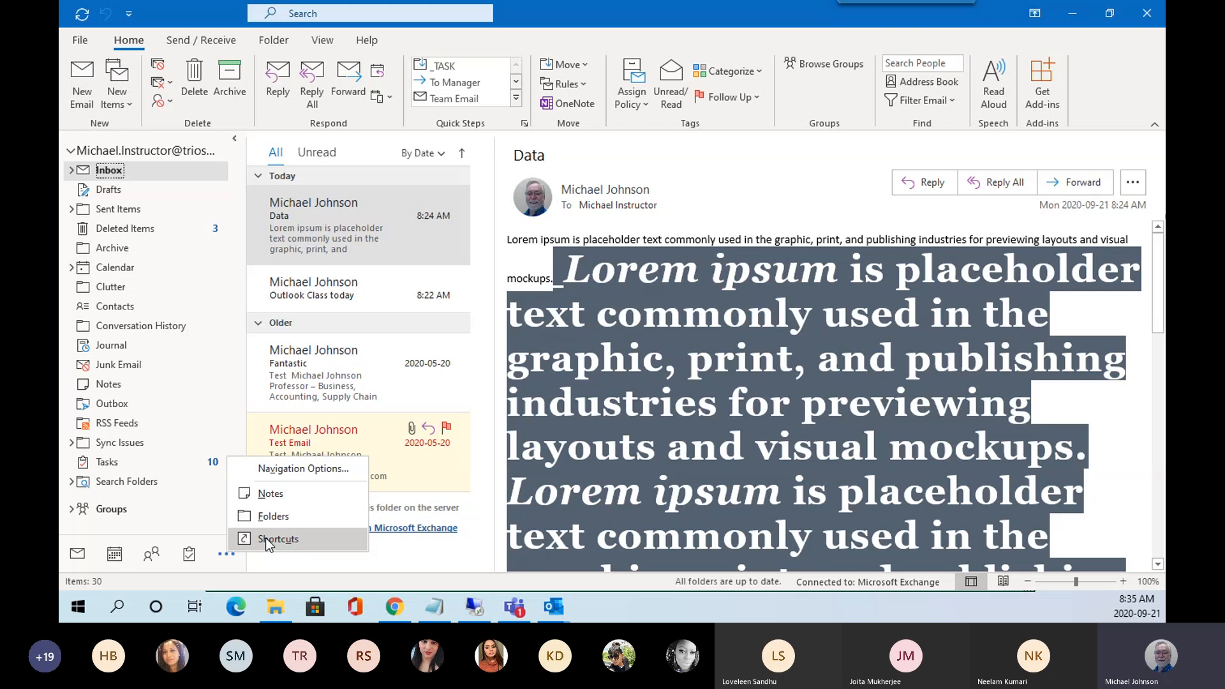
Open the New Items list, view the More Items submenu, then close the list.
{"action": "left_click", "coordinate": [130, 106]}
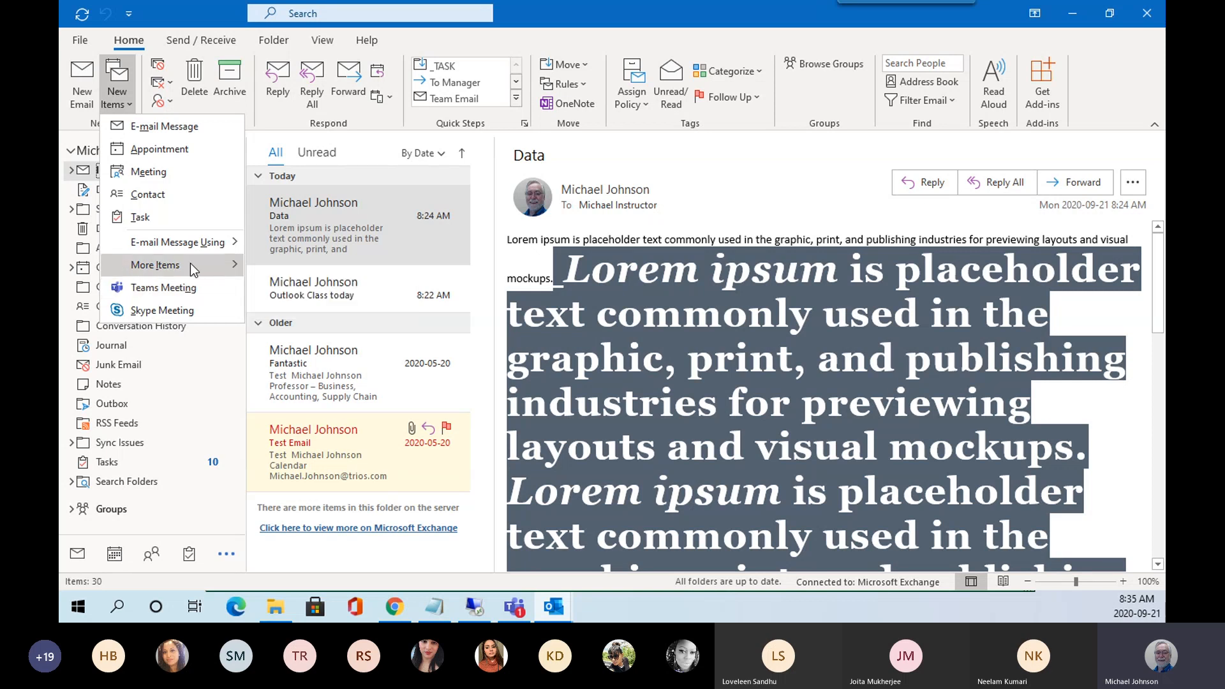
{"action": "mouse_move", "coordinate": [159, 267]}
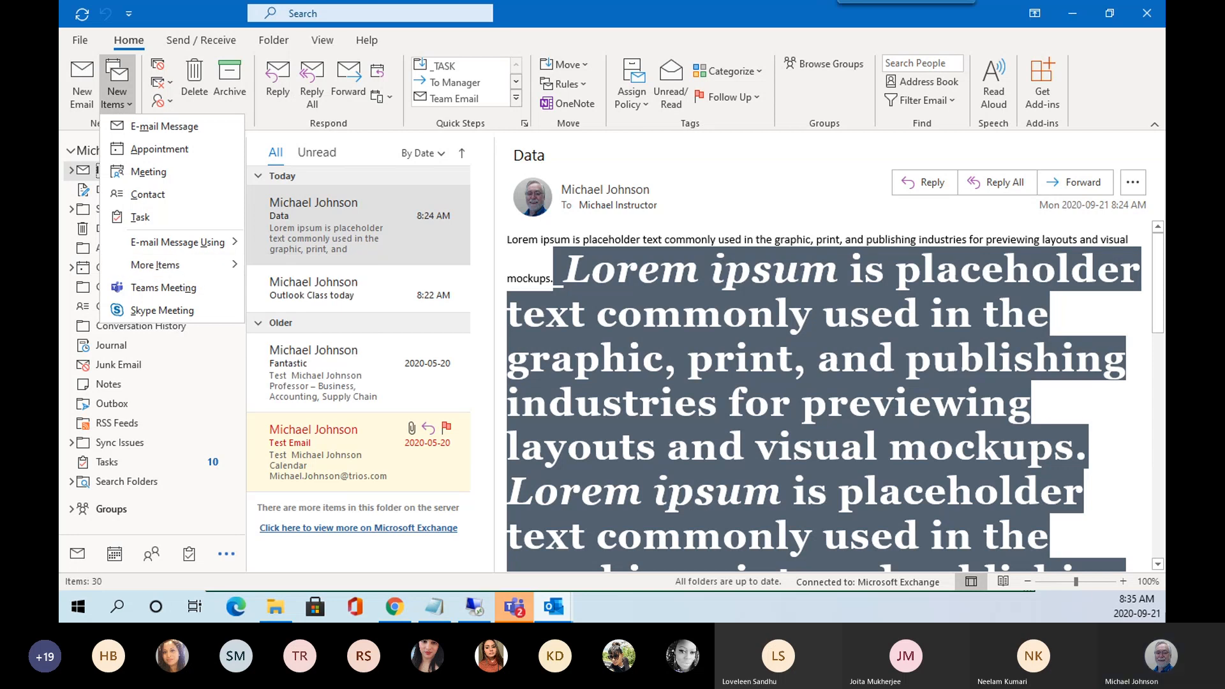
{"action": "key", "text": "Escape"}
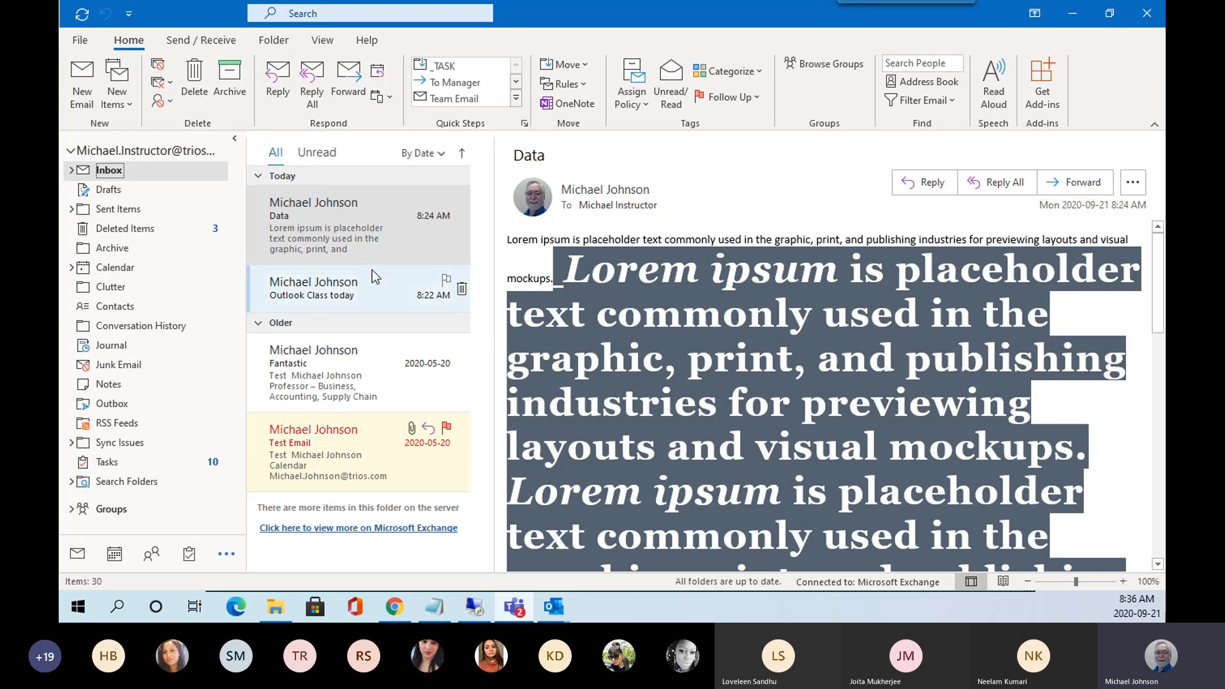
{"action": "left_click", "coordinate": [352, 237]}
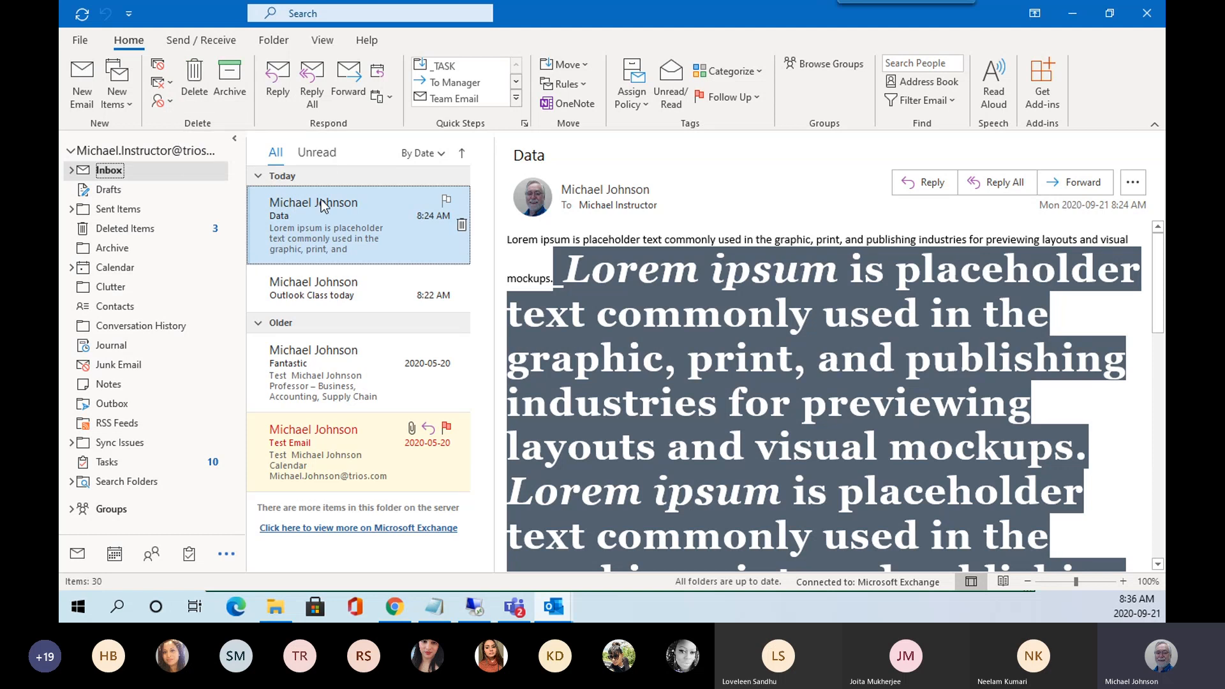
{"action": "left_click", "coordinate": [195, 85]}
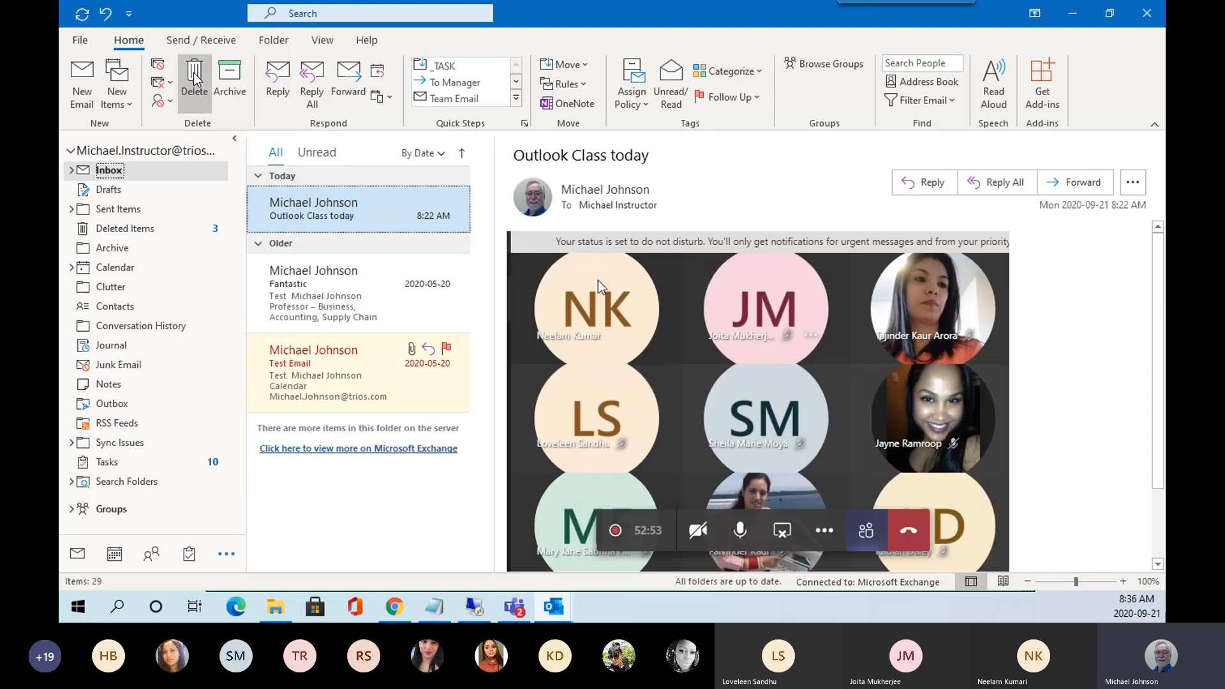
{"action": "left_click", "coordinate": [106, 14]}
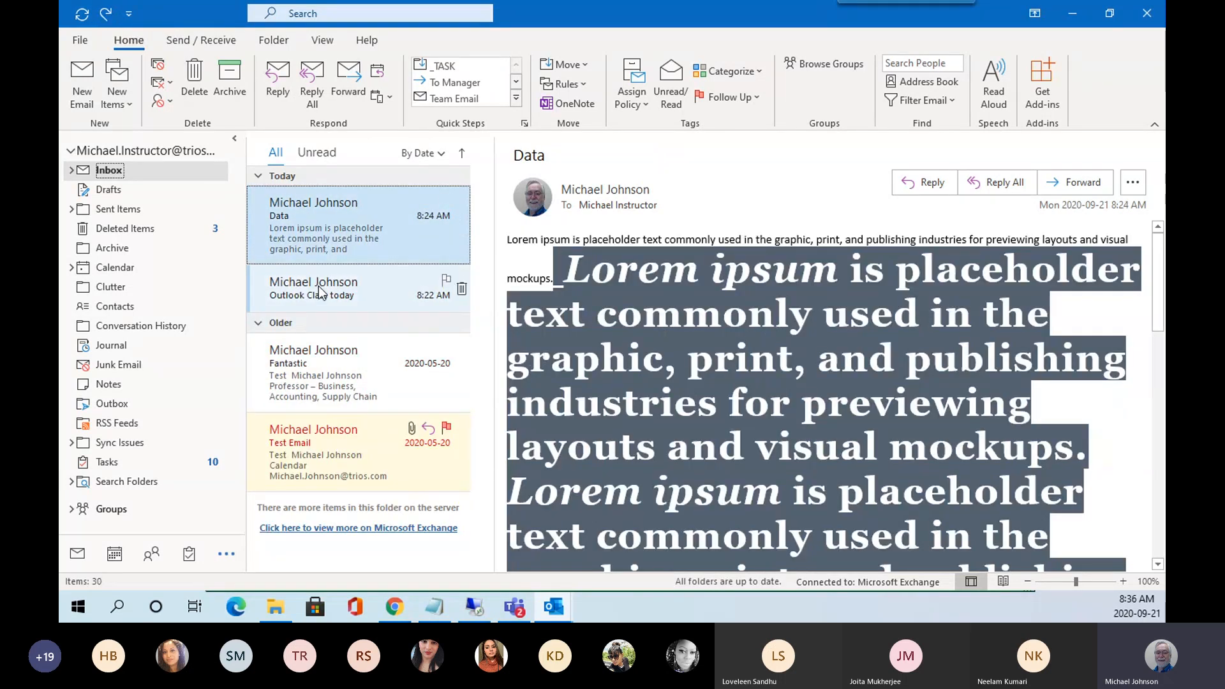
Check the Junk options for the Data message, then show the Clean Up options.
{"action": "left_click", "coordinate": [174, 102]}
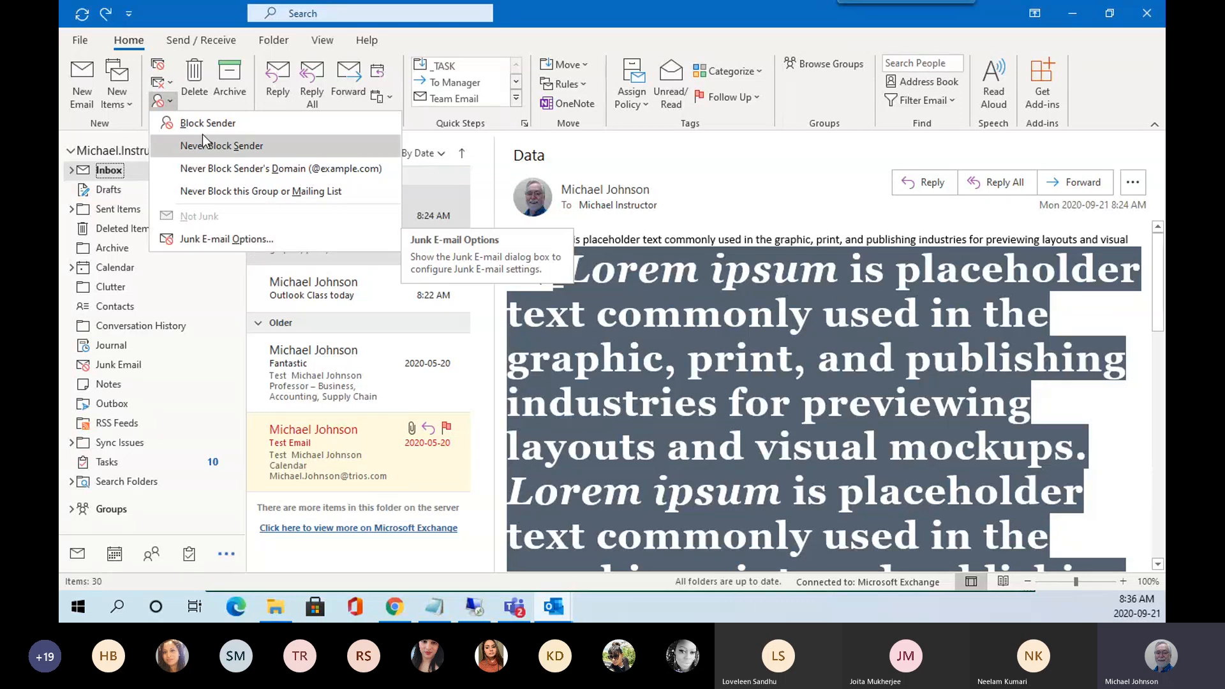
{"action": "left_click", "coordinate": [171, 84]}
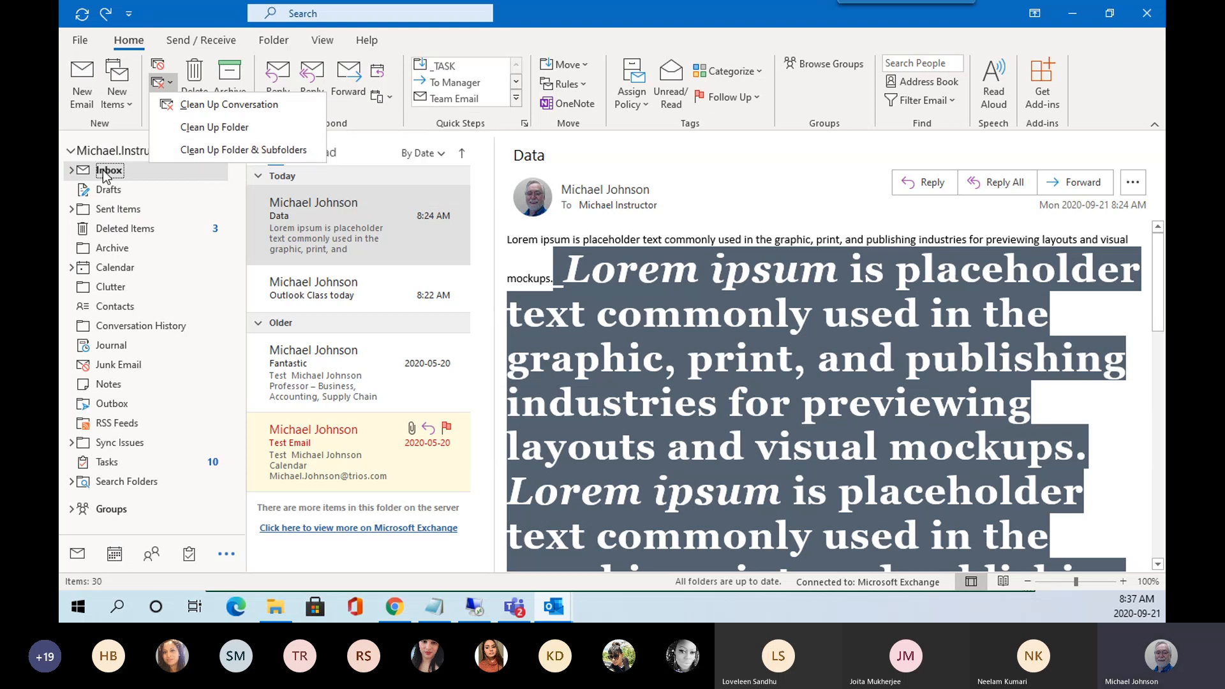
Expand and collapse the Inbox subfolders, then archive the Data message.
{"action": "left_click", "coordinate": [72, 170]}
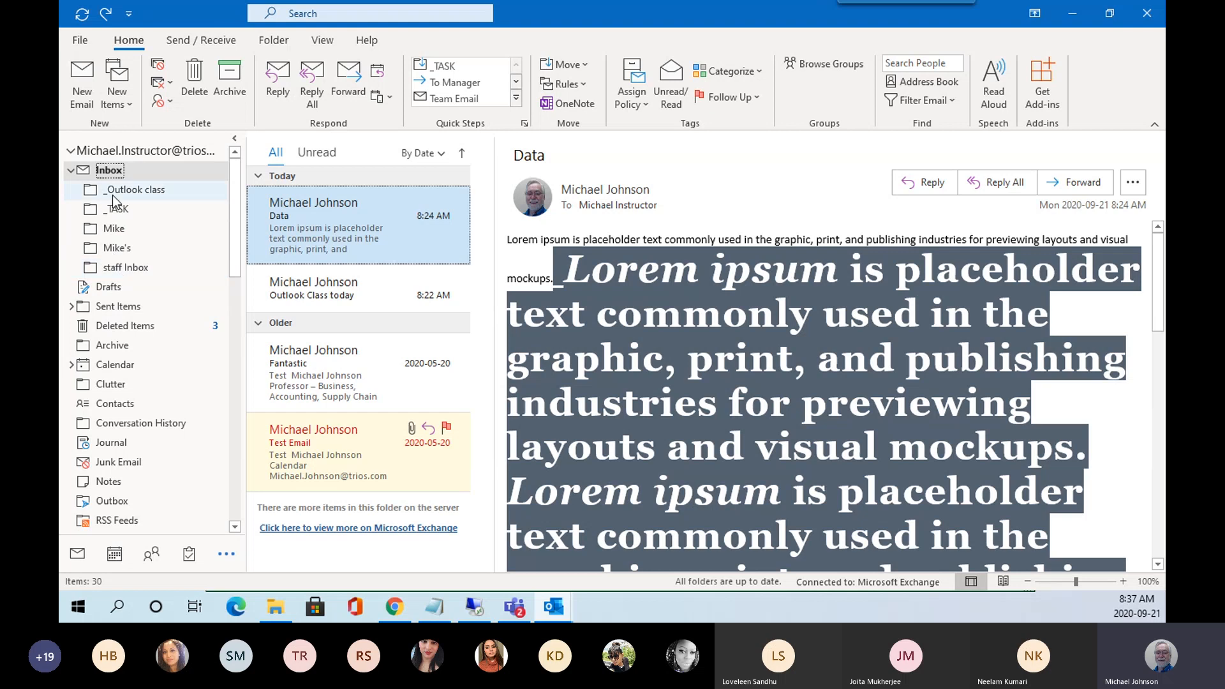
{"action": "left_click", "coordinate": [72, 171]}
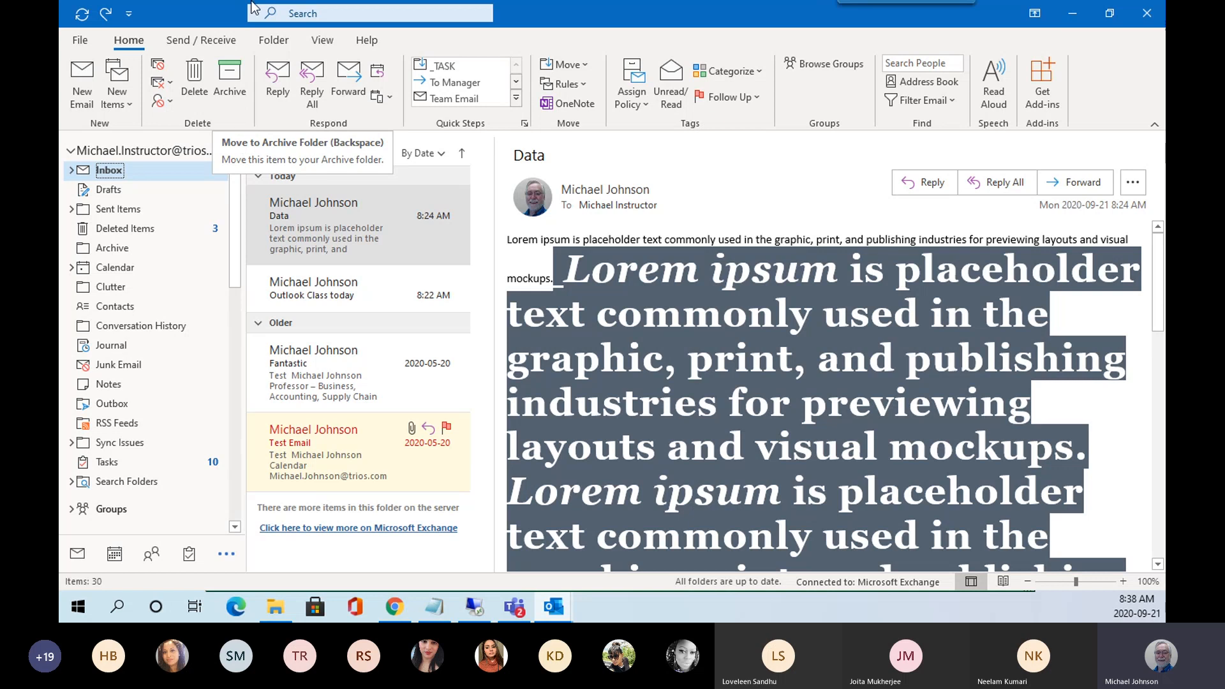
{"action": "left_click", "coordinate": [231, 76]}
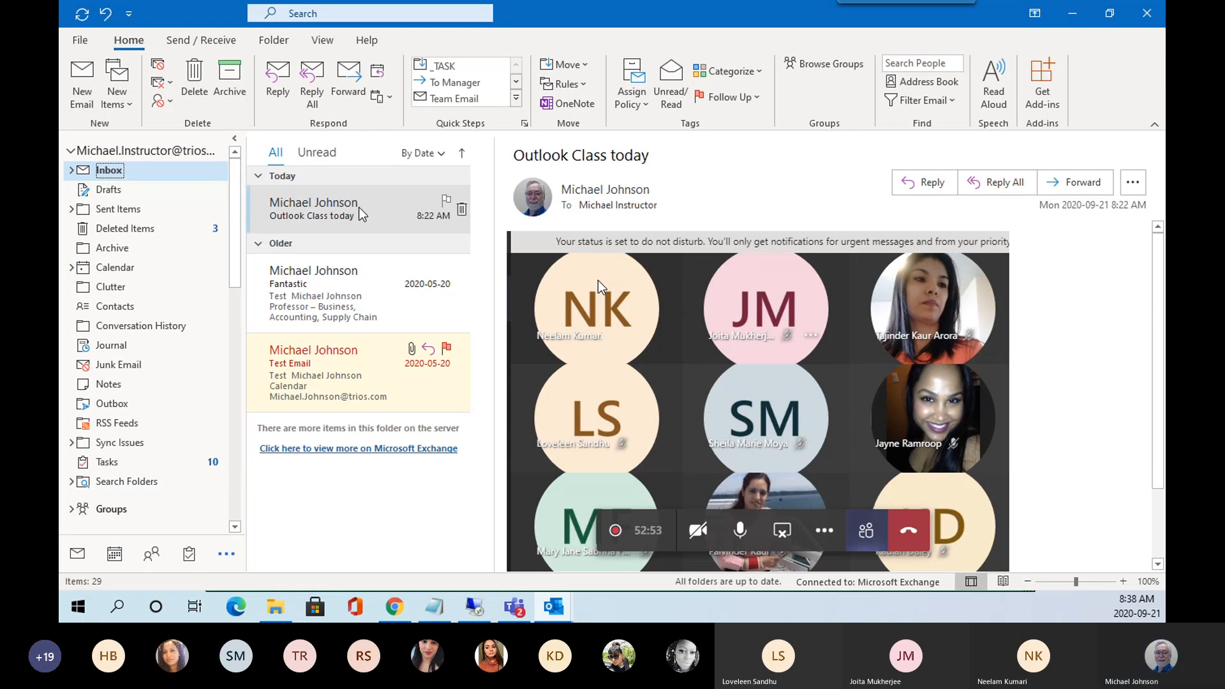
Select the Outlook Class today message and expand its recipient's full contact card.
{"action": "left_click", "coordinate": [319, 220]}
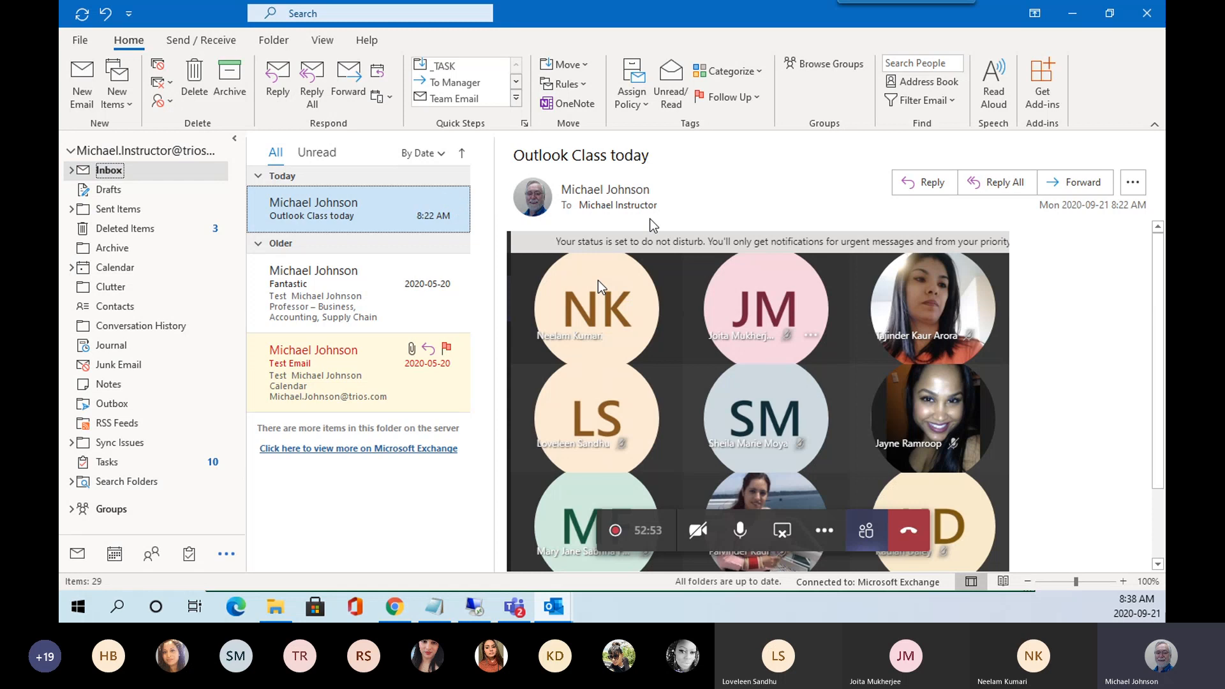
{"action": "mouse_move", "coordinate": [582, 211]}
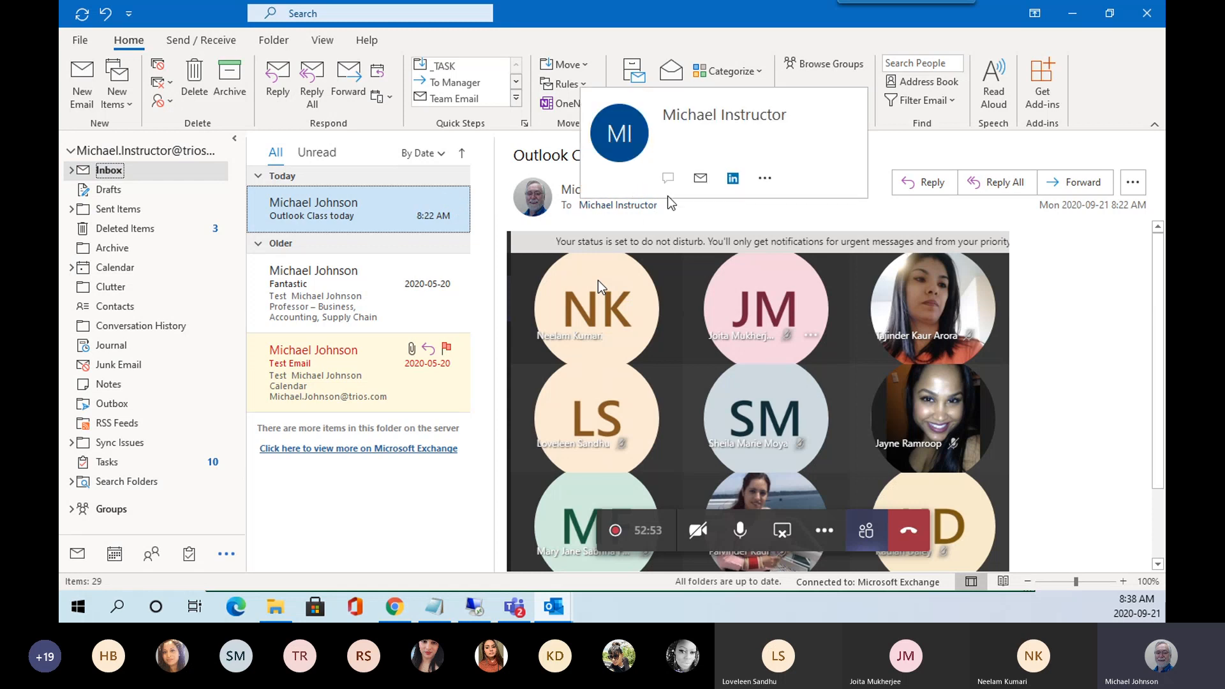
{"action": "left_click", "coordinate": [575, 208]}
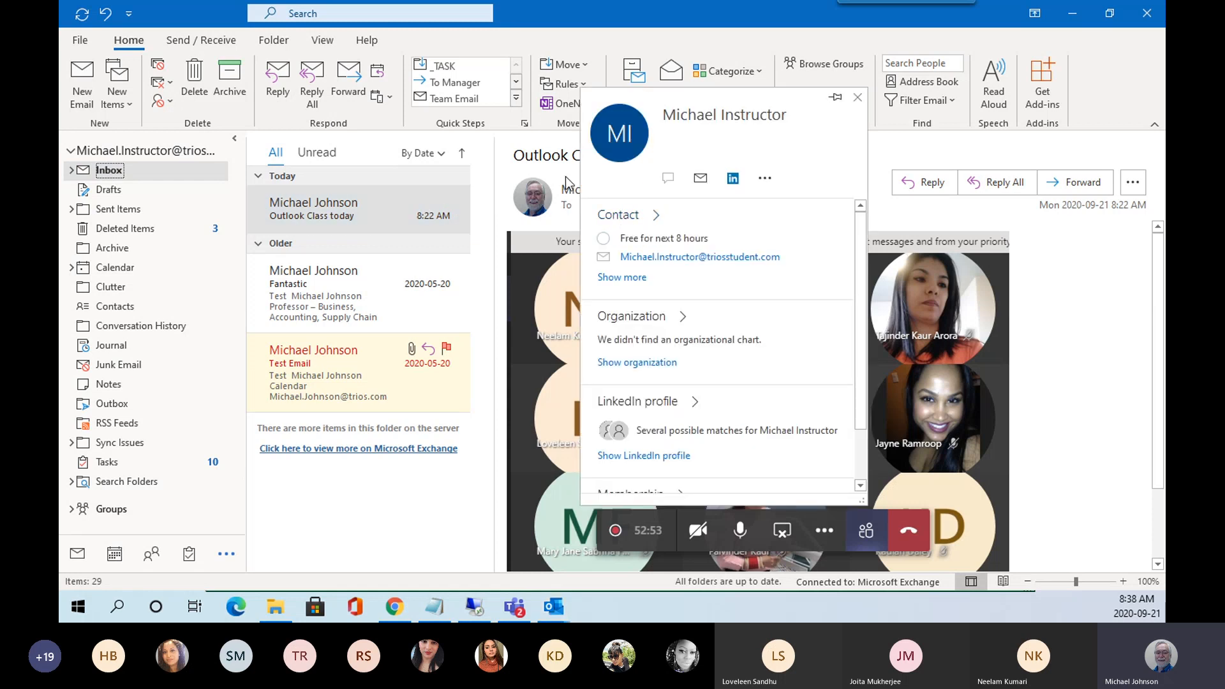
Close the recipient's card, then expand, scroll and close the sender's contact card.
{"action": "key", "text": "Escape"}
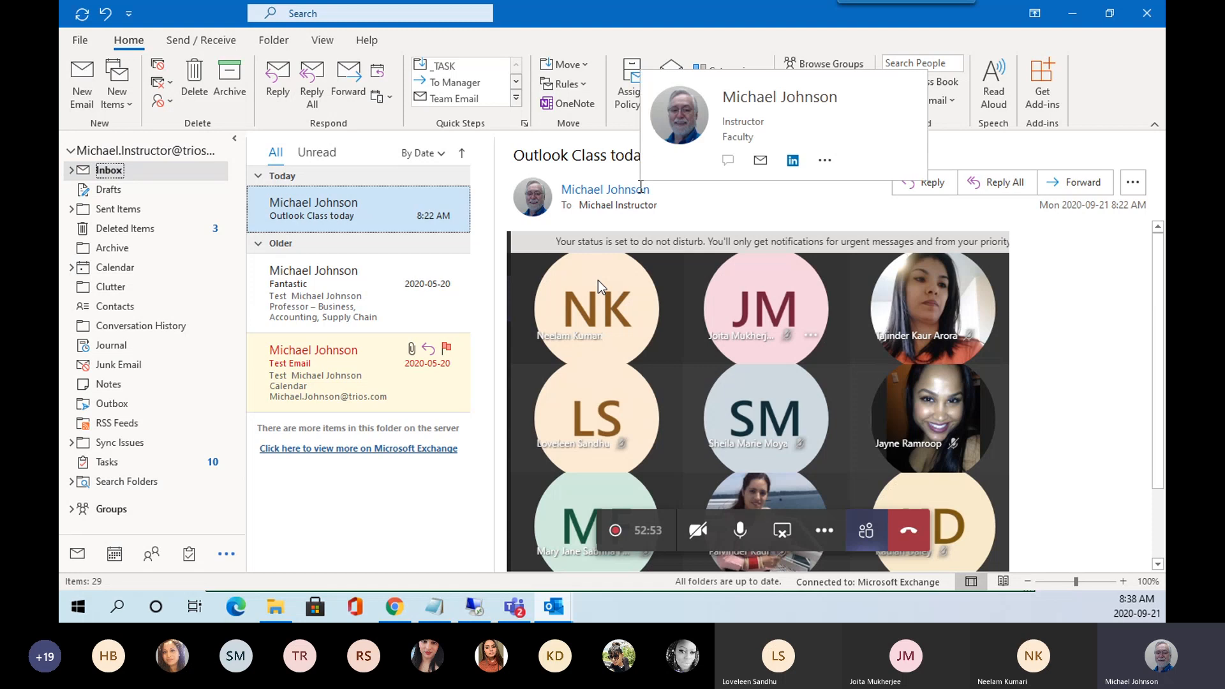
{"action": "left_click", "coordinate": [641, 190]}
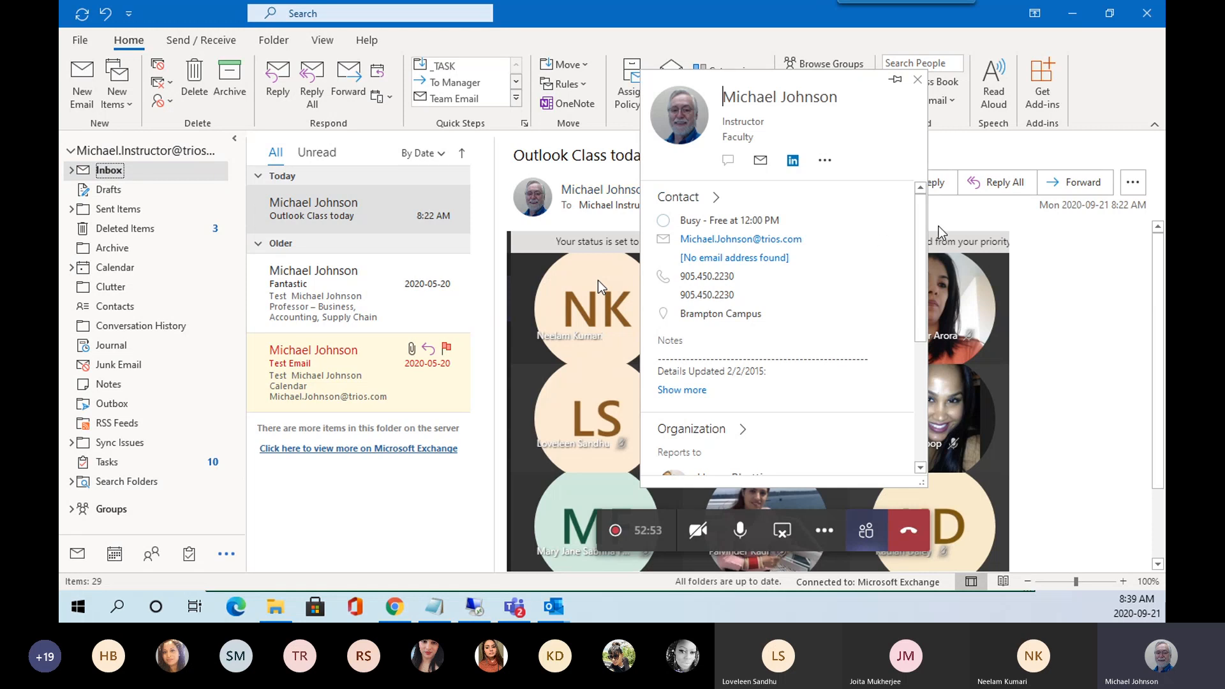
{"action": "left_click_drag", "start_coordinate": [925, 221], "coordinate": [915, 197]}
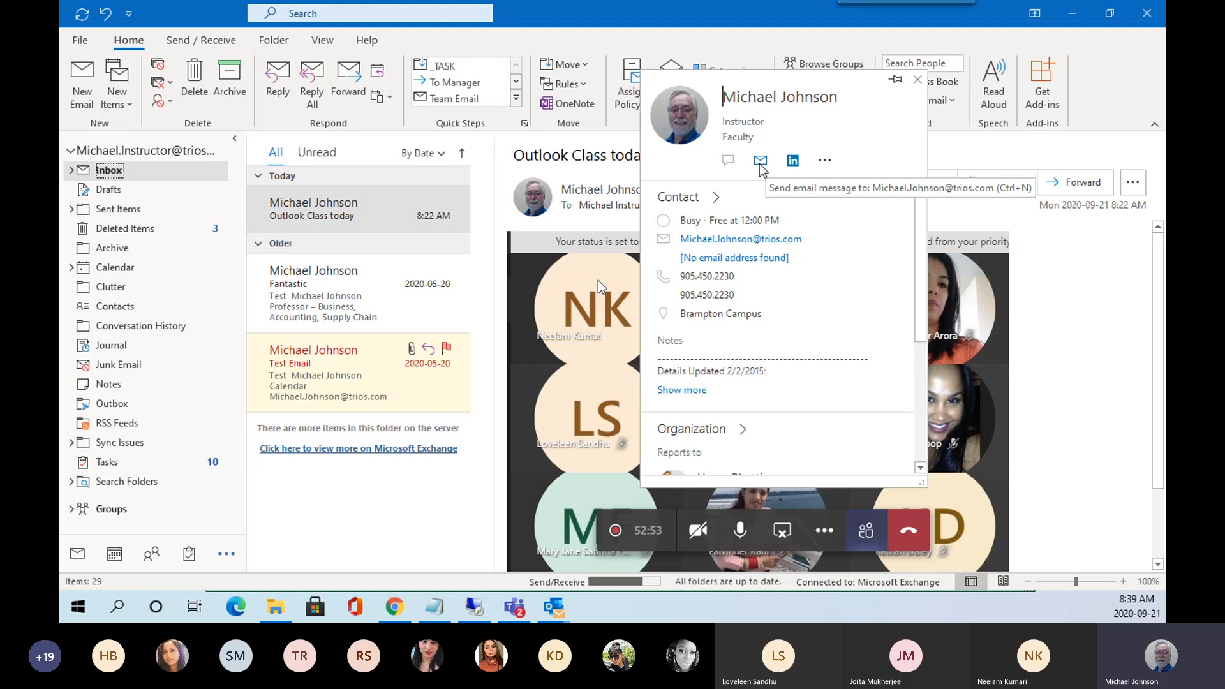
{"action": "left_click", "coordinate": [760, 164]}
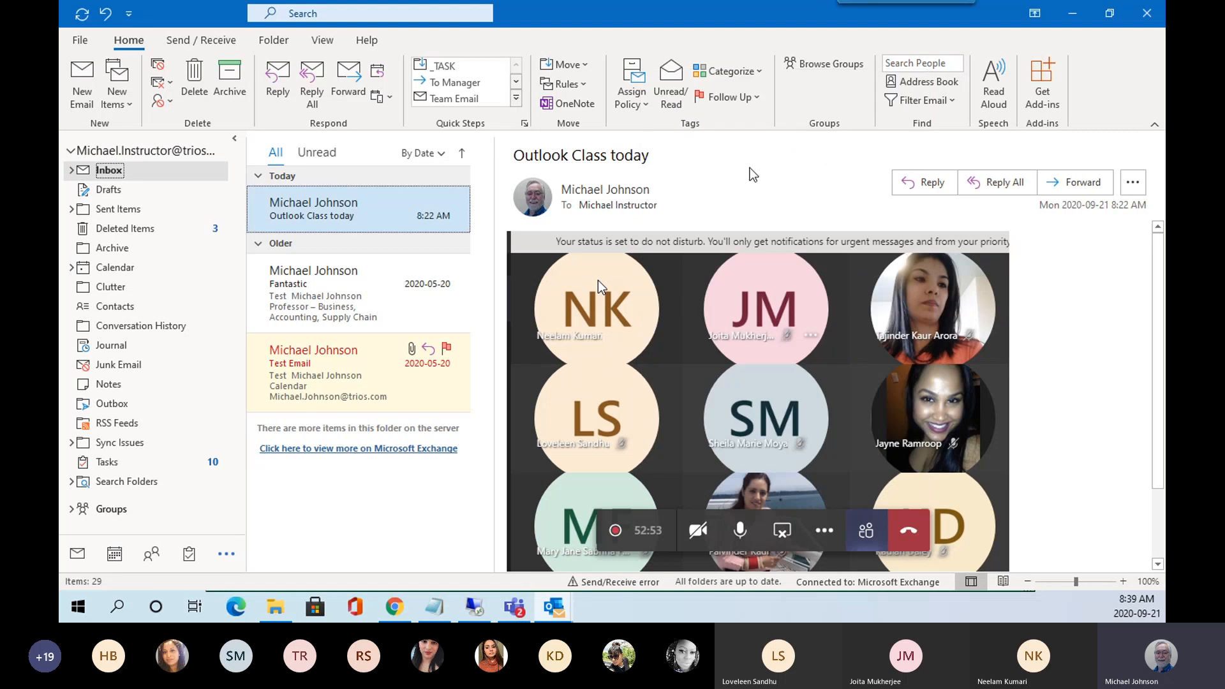
{"action": "mouse_move", "coordinate": [593, 189]}
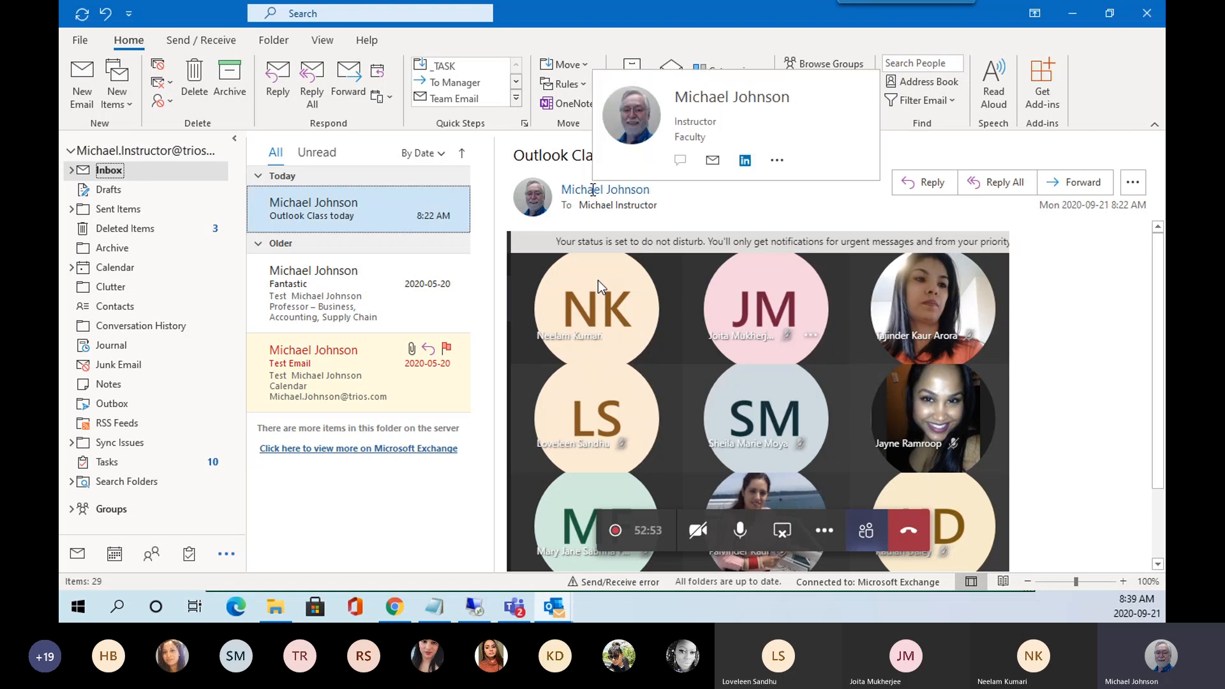
{"action": "left_click", "coordinate": [777, 161]}
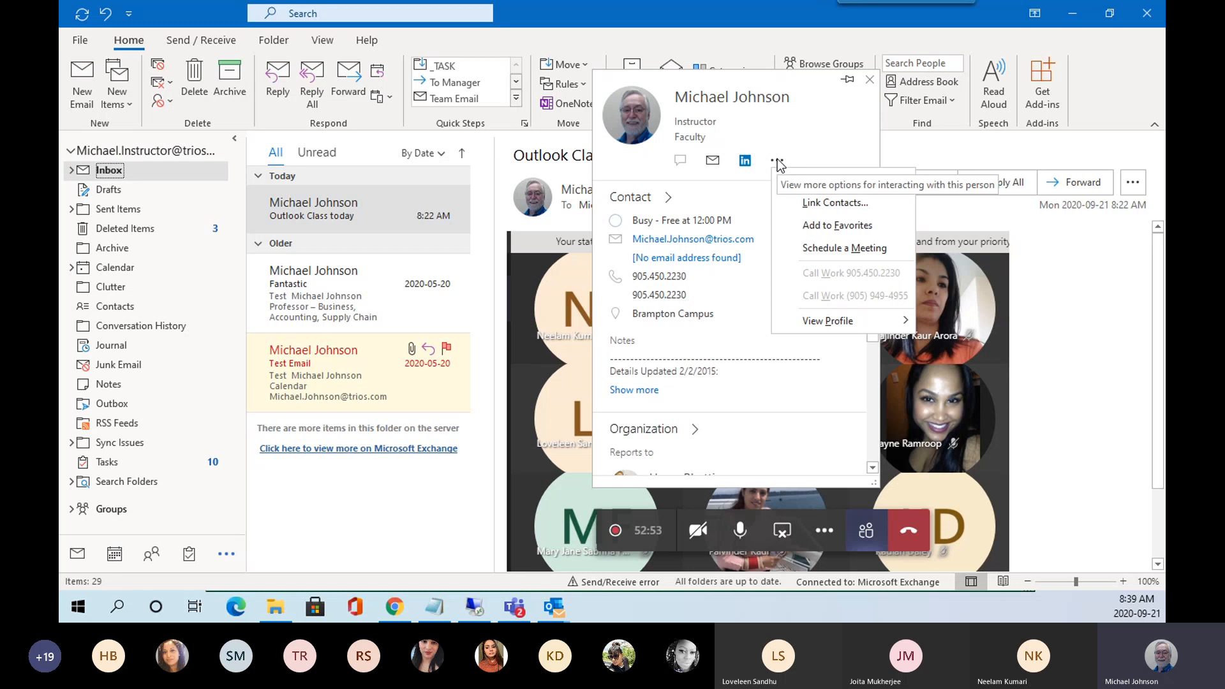
{"action": "left_click", "coordinate": [350, 213]}
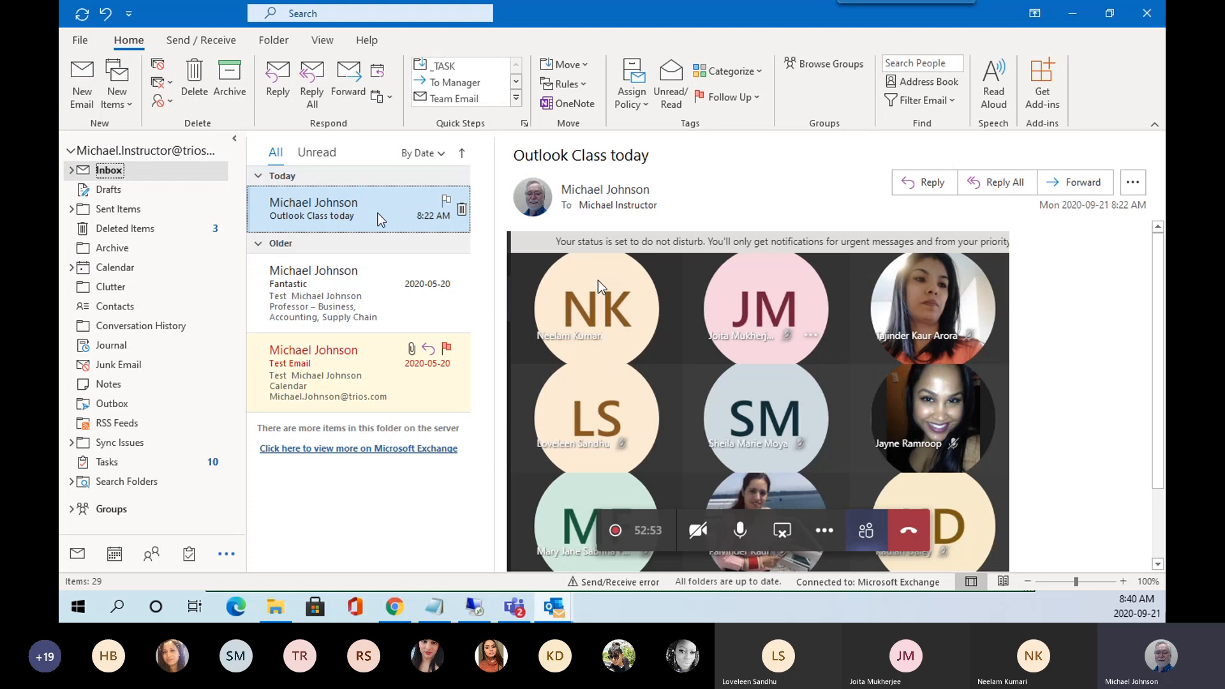
Forward the 'Outlook Class today' message, opening a 'FW: Outlook Class today' draft.
{"action": "left_click", "coordinate": [344, 88]}
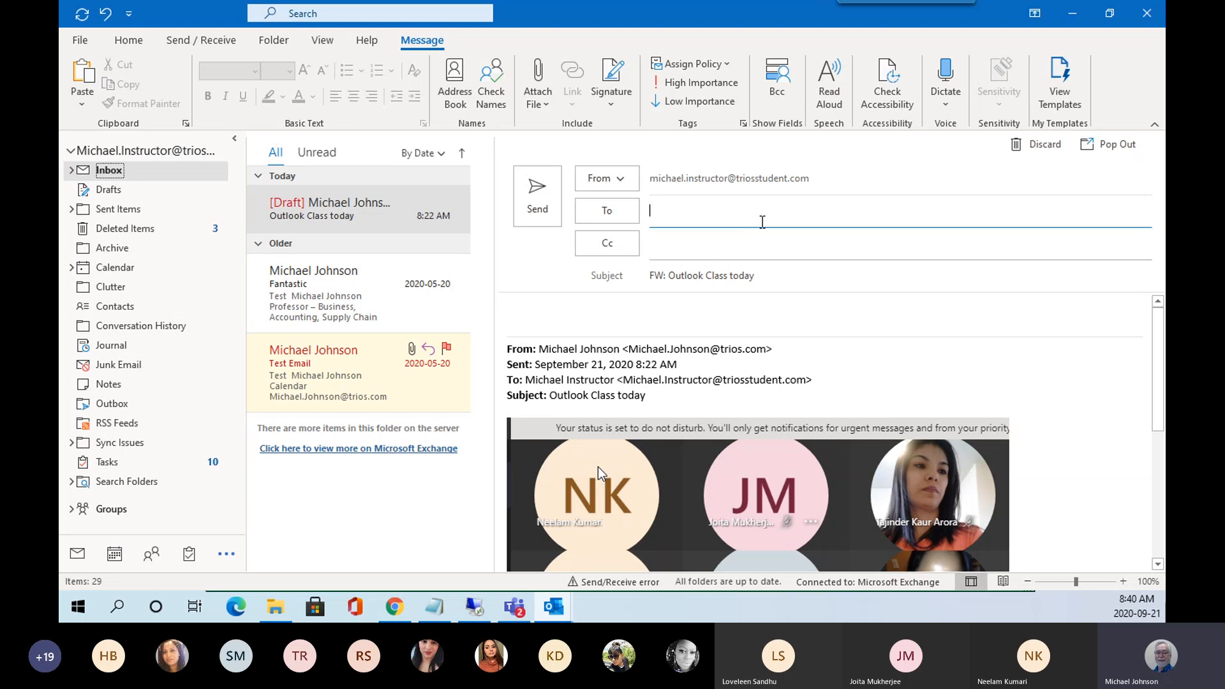
Add two To recipients from the autocomplete suggestions for 'mi' and 'm'.
{"action": "type", "text": "mi"}
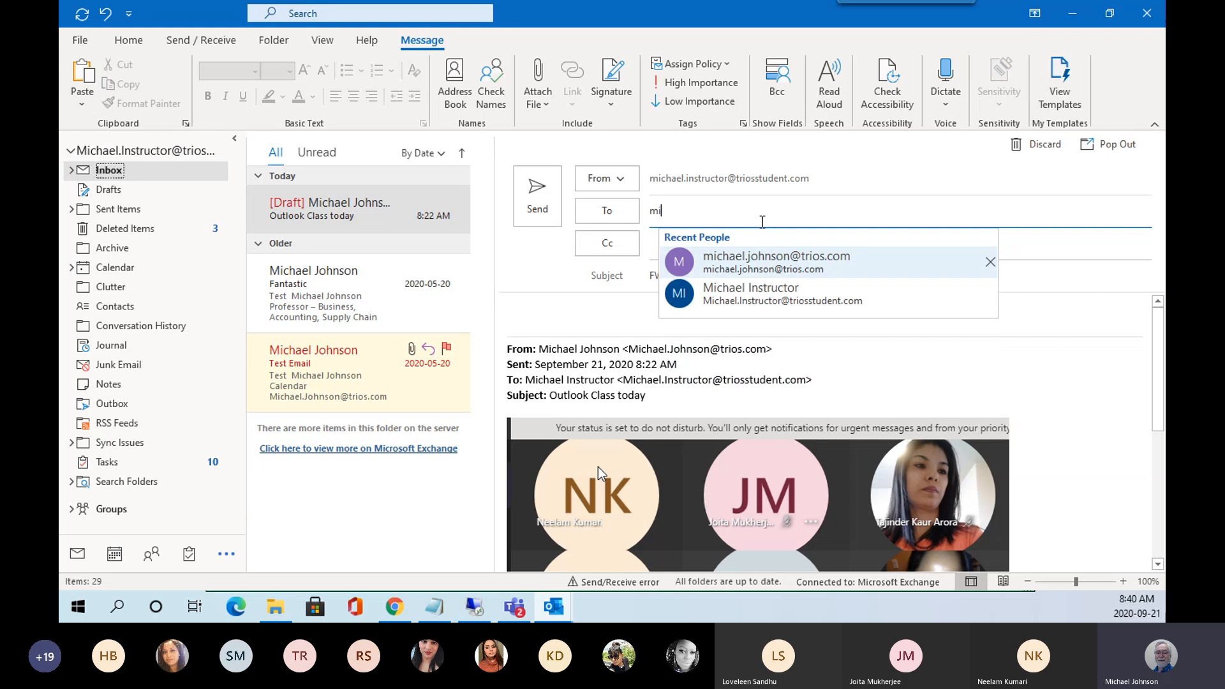
{"action": "left_click", "coordinate": [762, 265]}
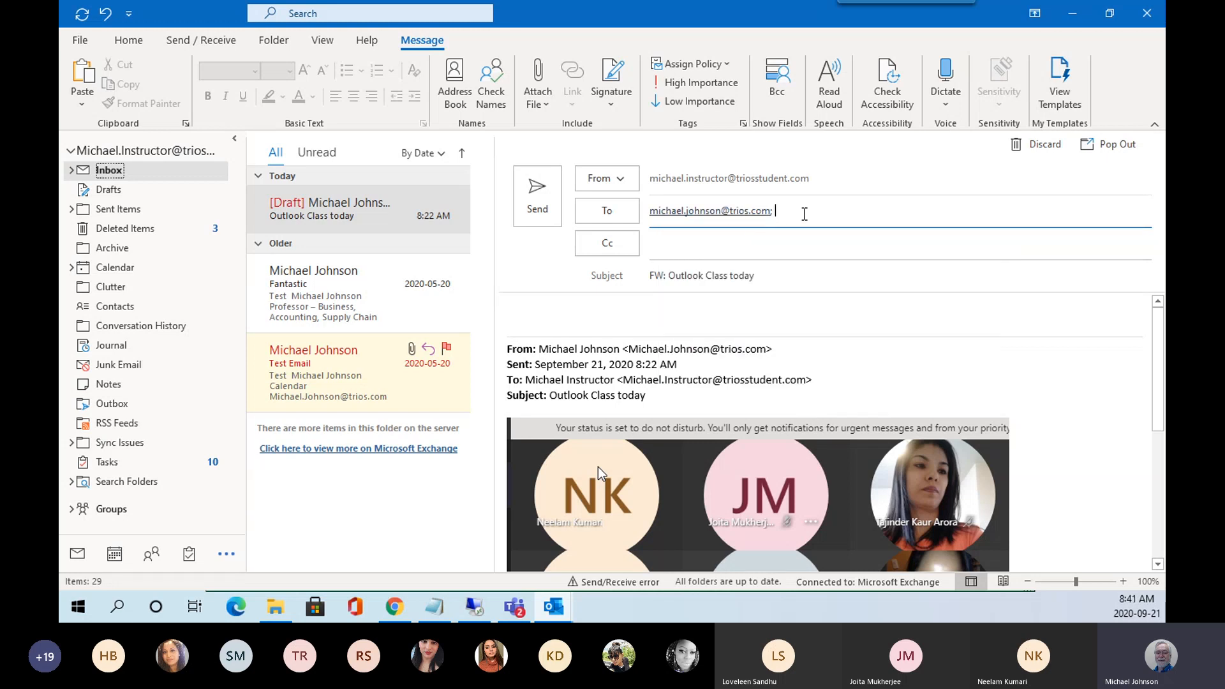
{"action": "type", "text": "m"}
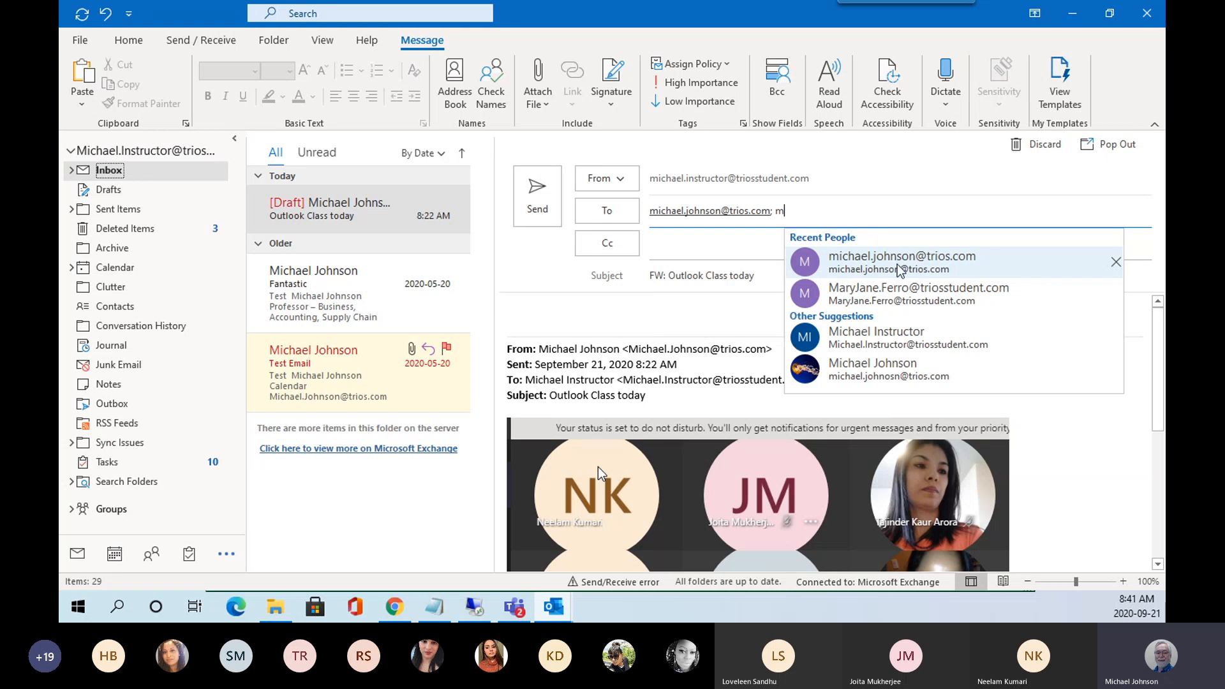
{"action": "left_click", "coordinate": [871, 343]}
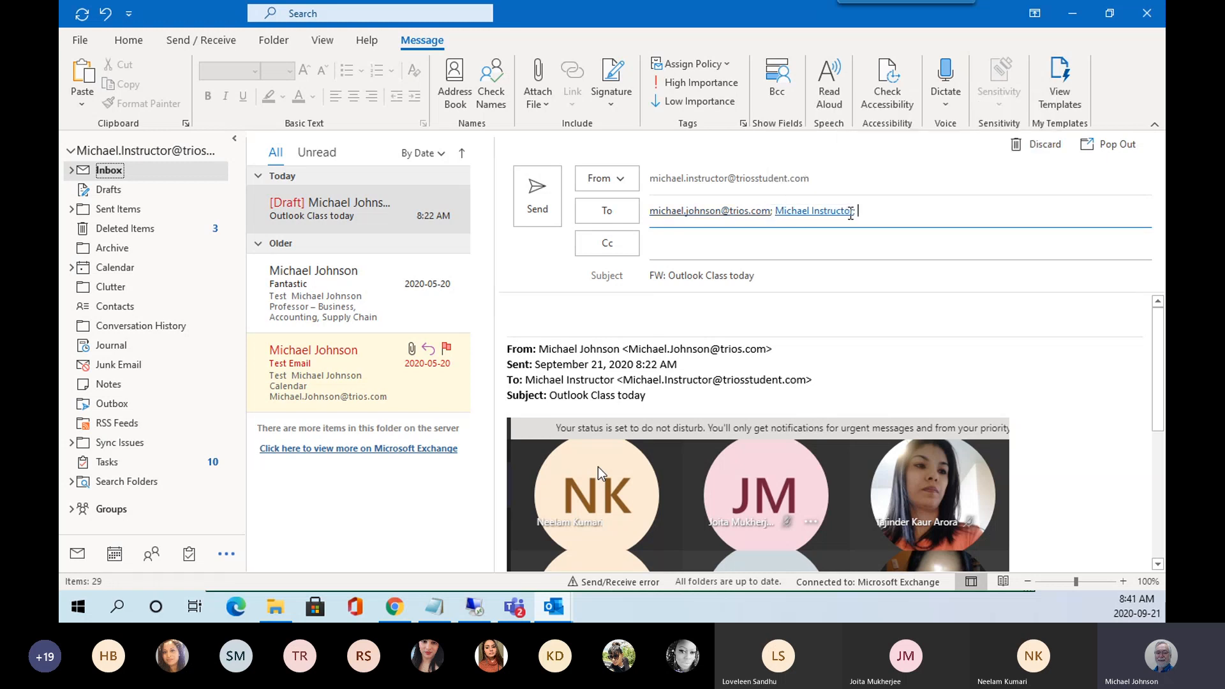
{"action": "mouse_move", "coordinate": [850, 215]}
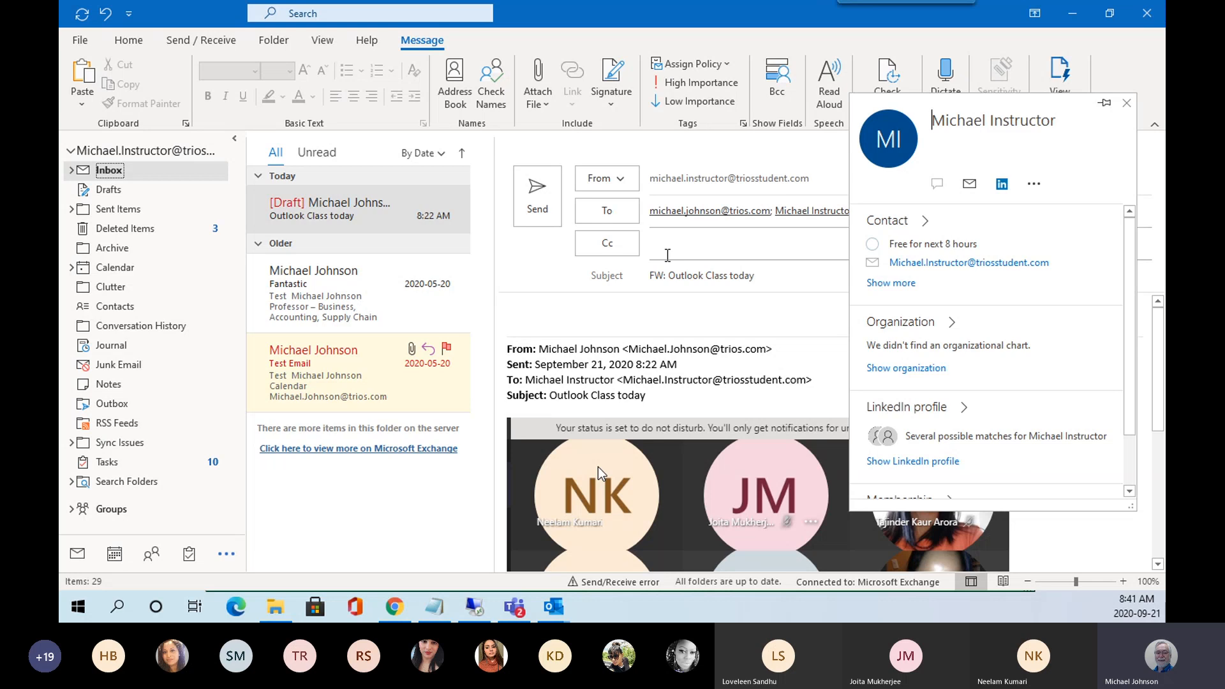
{"action": "left_click", "coordinate": [773, 165]}
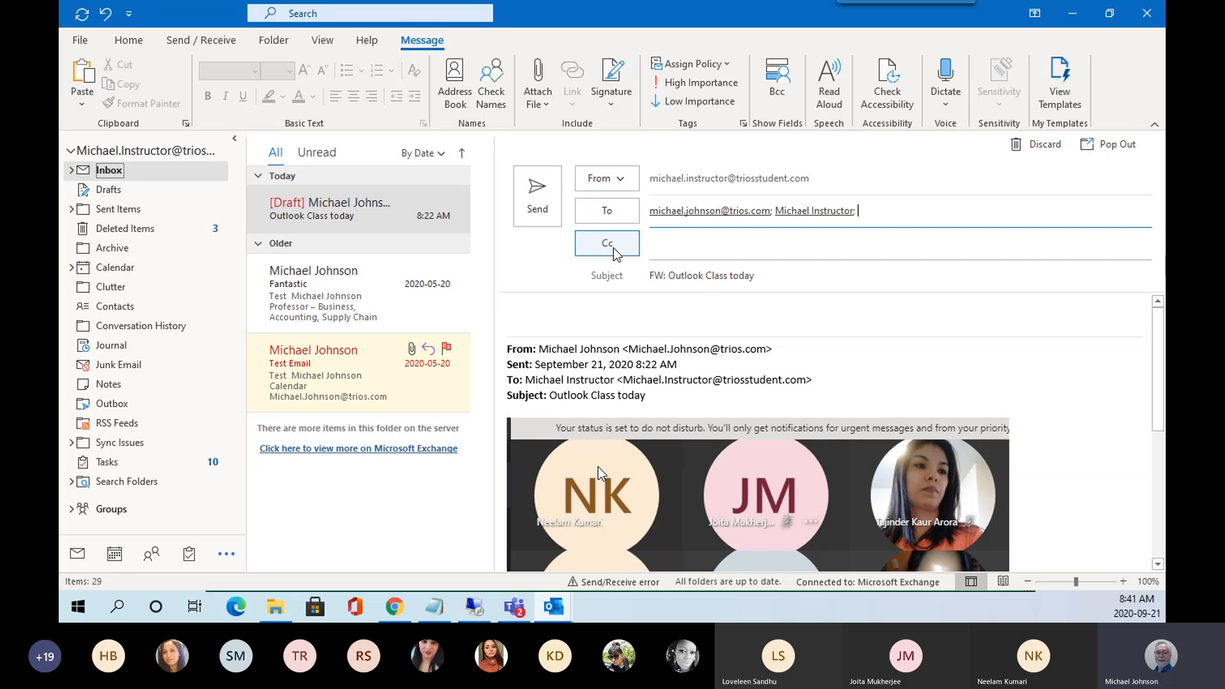
Open the Cc address book and switch it to the triOS Global Address List.
{"action": "left_click", "coordinate": [617, 251]}
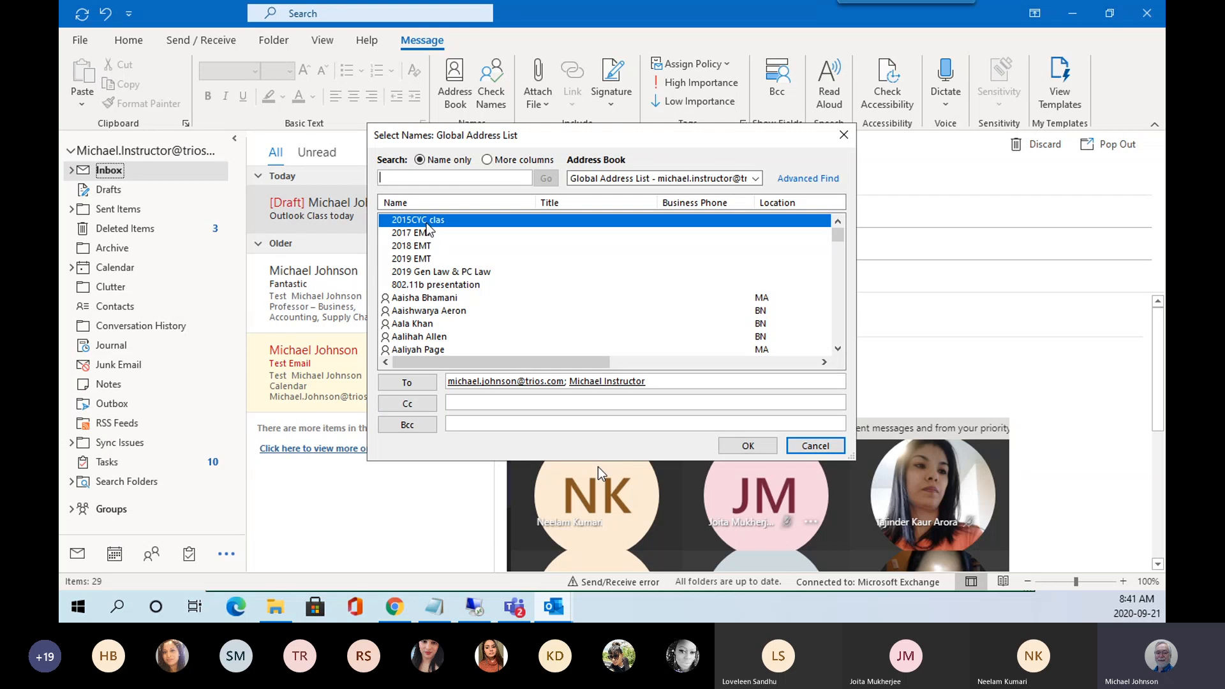
{"action": "left_click", "coordinate": [756, 179]}
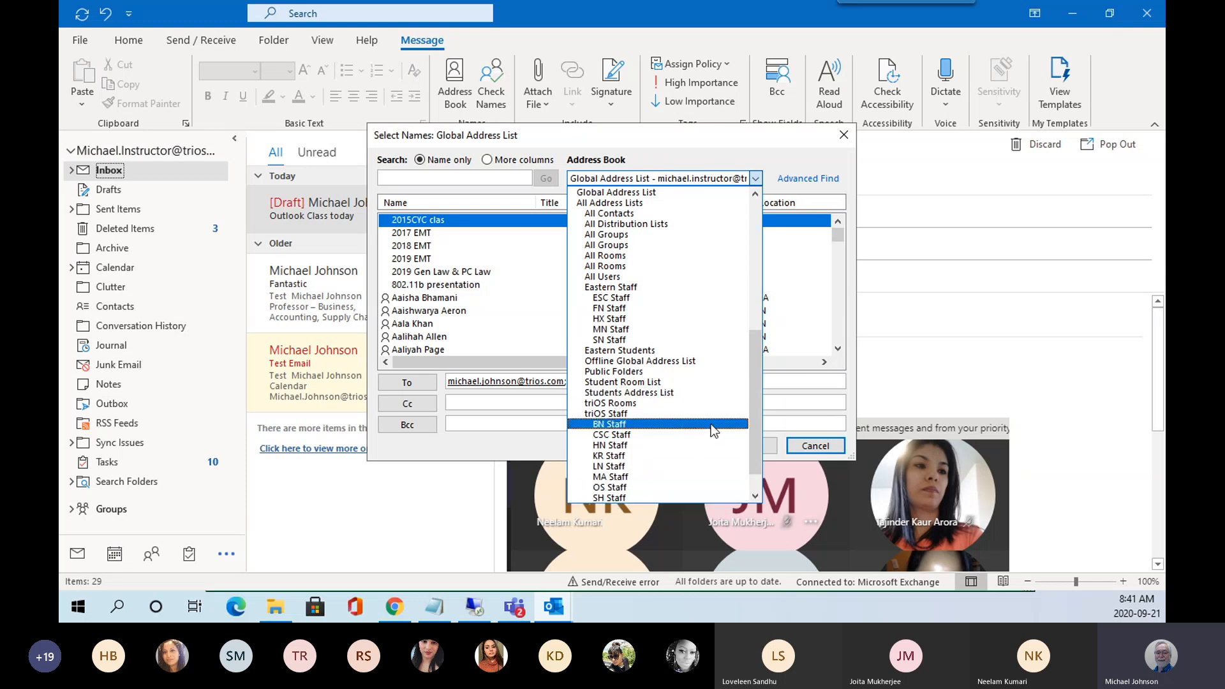
{"action": "left_click_drag", "start_coordinate": [758, 400], "coordinate": [758, 272]}
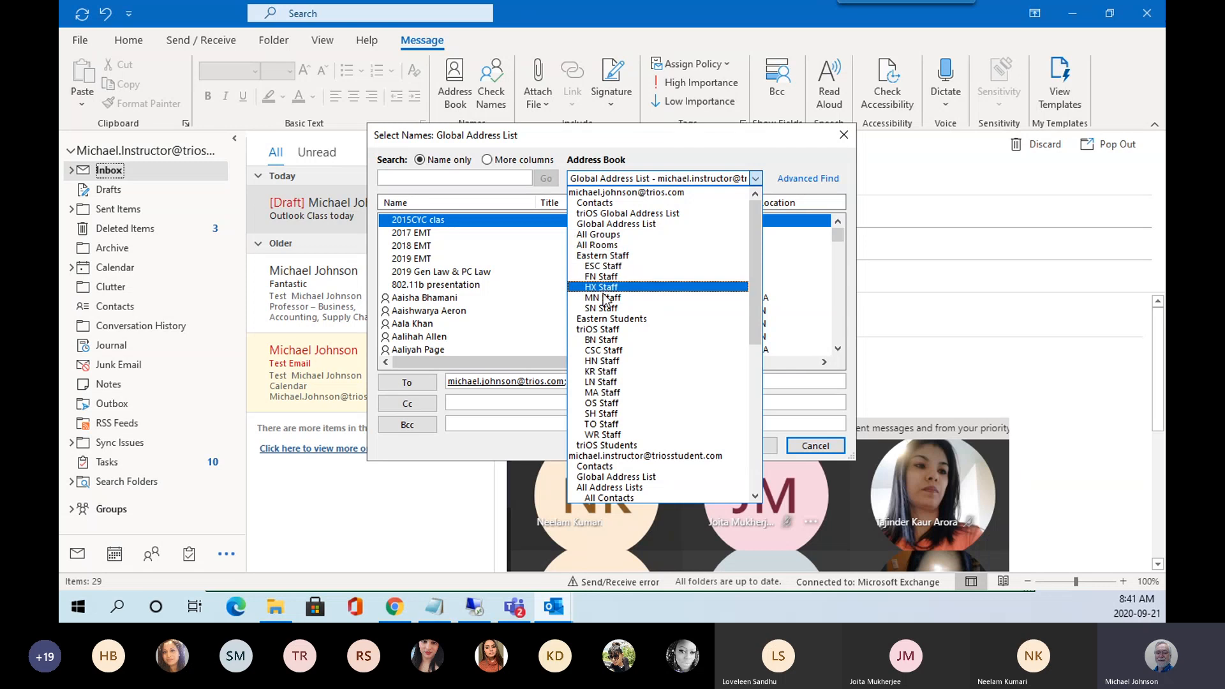
{"action": "left_click", "coordinate": [595, 215]}
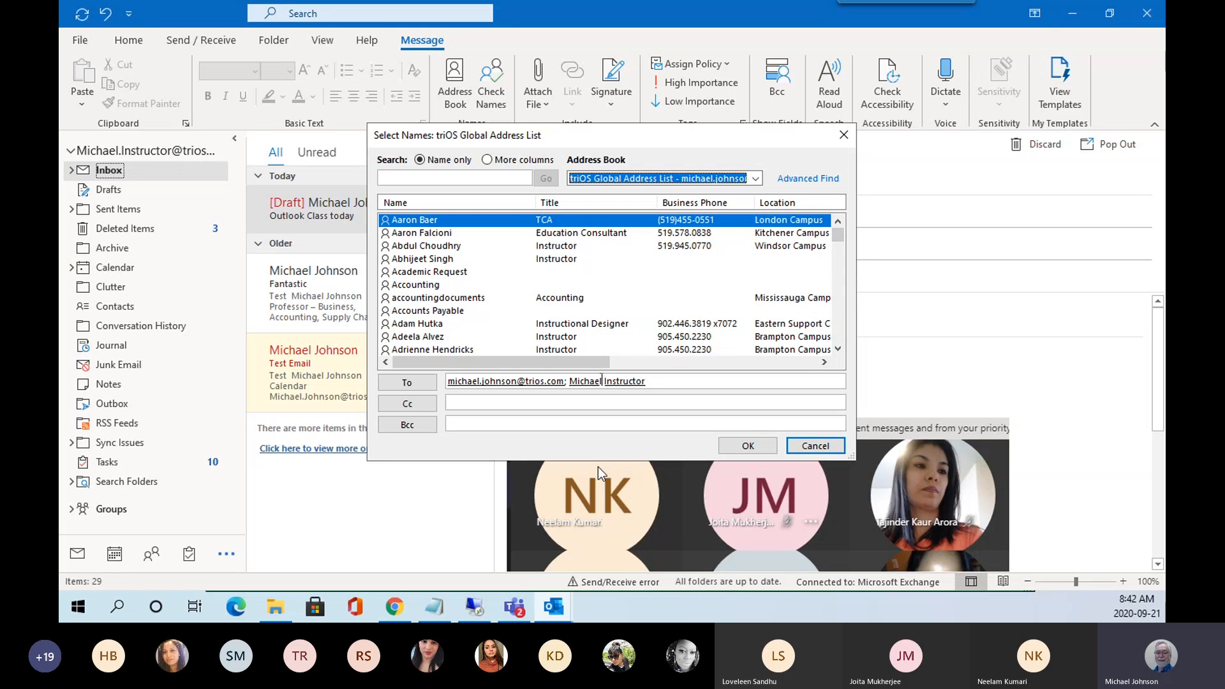
Switch the Select Names address book to Global Address List, then to All Groups.
{"action": "left_click", "coordinate": [755, 180]}
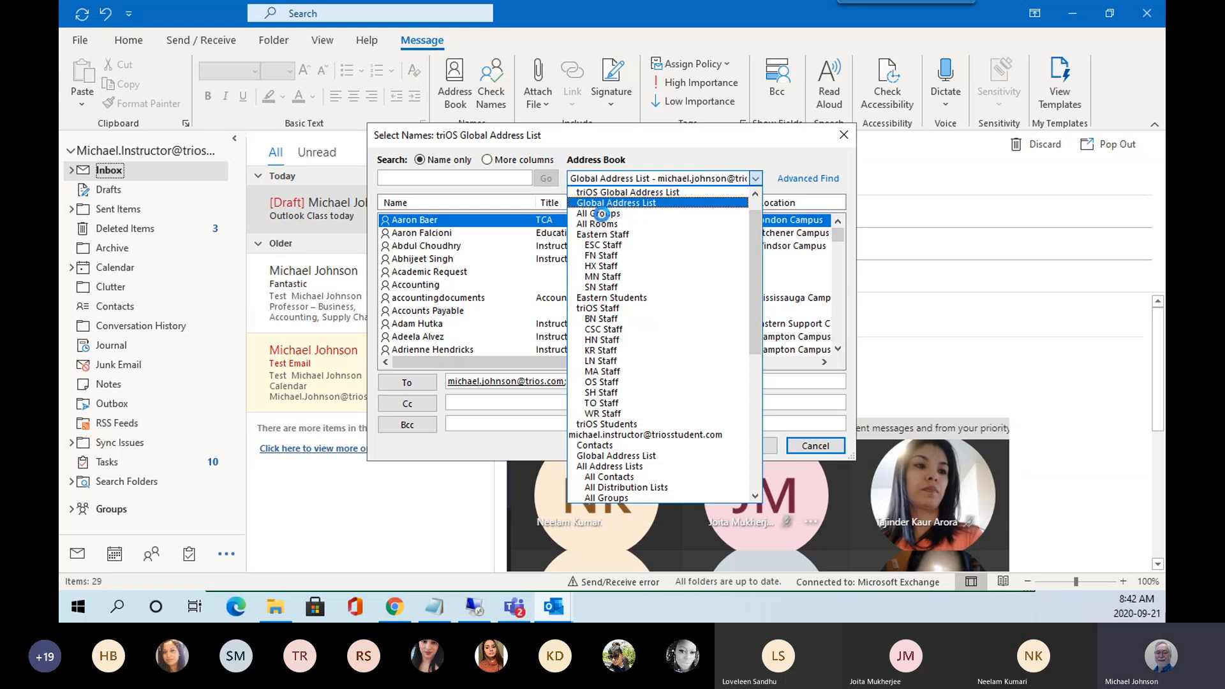
{"action": "left_click", "coordinate": [617, 203]}
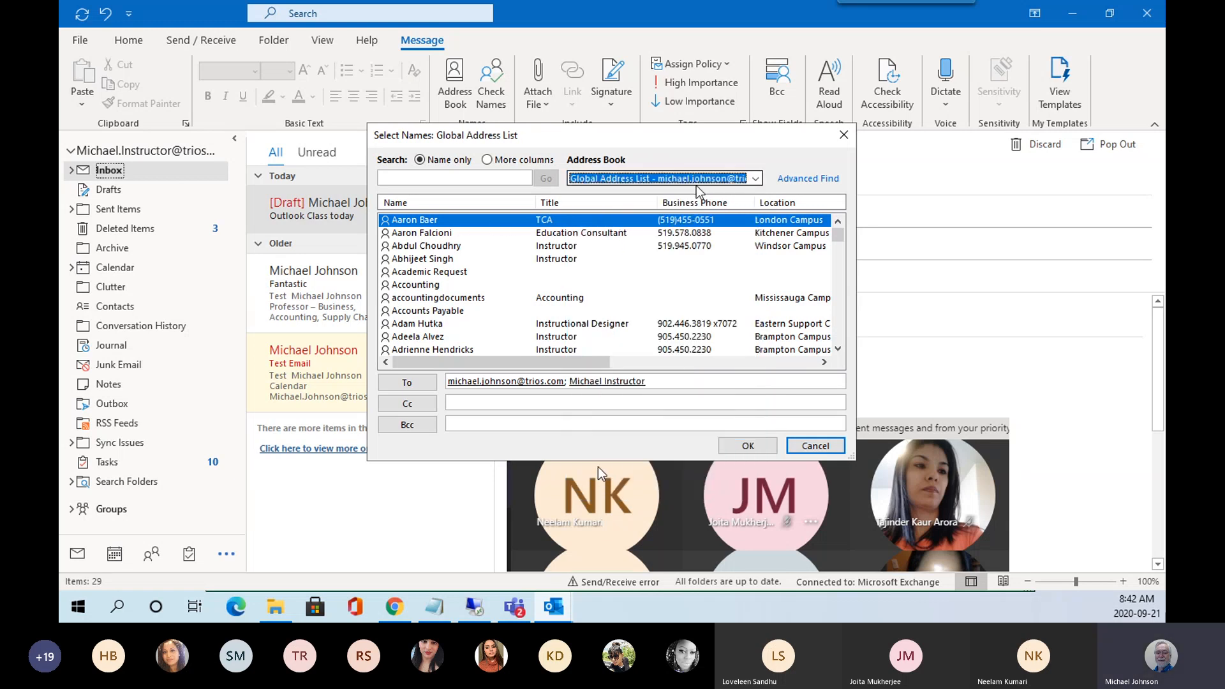
{"action": "left_click", "coordinate": [756, 181]}
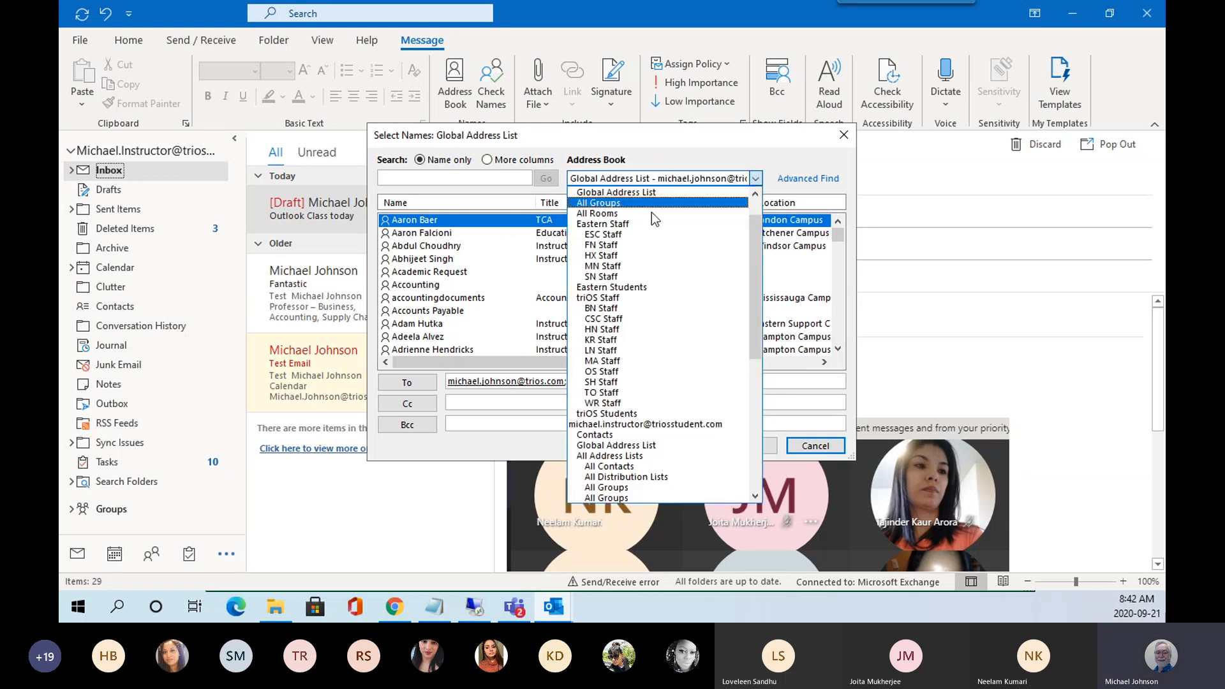
{"action": "left_click", "coordinate": [602, 204]}
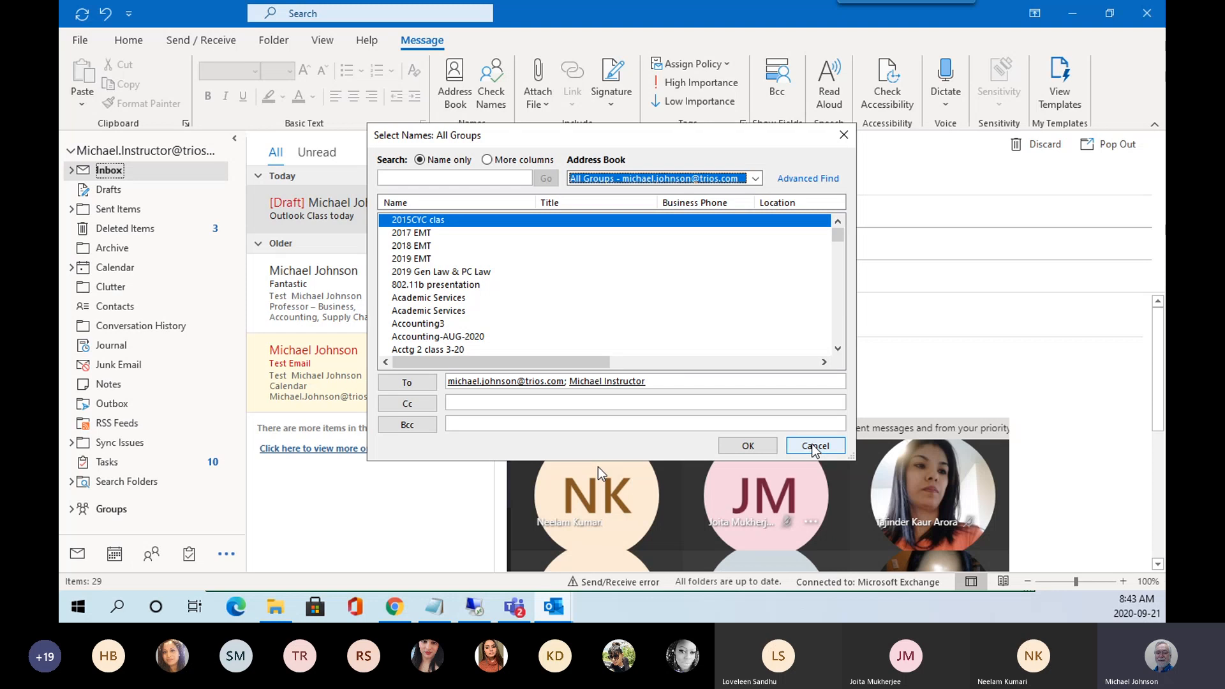
Cancel Select Names without adding Cc recipients and place the cursor in the body.
{"action": "left_click", "coordinate": [817, 446]}
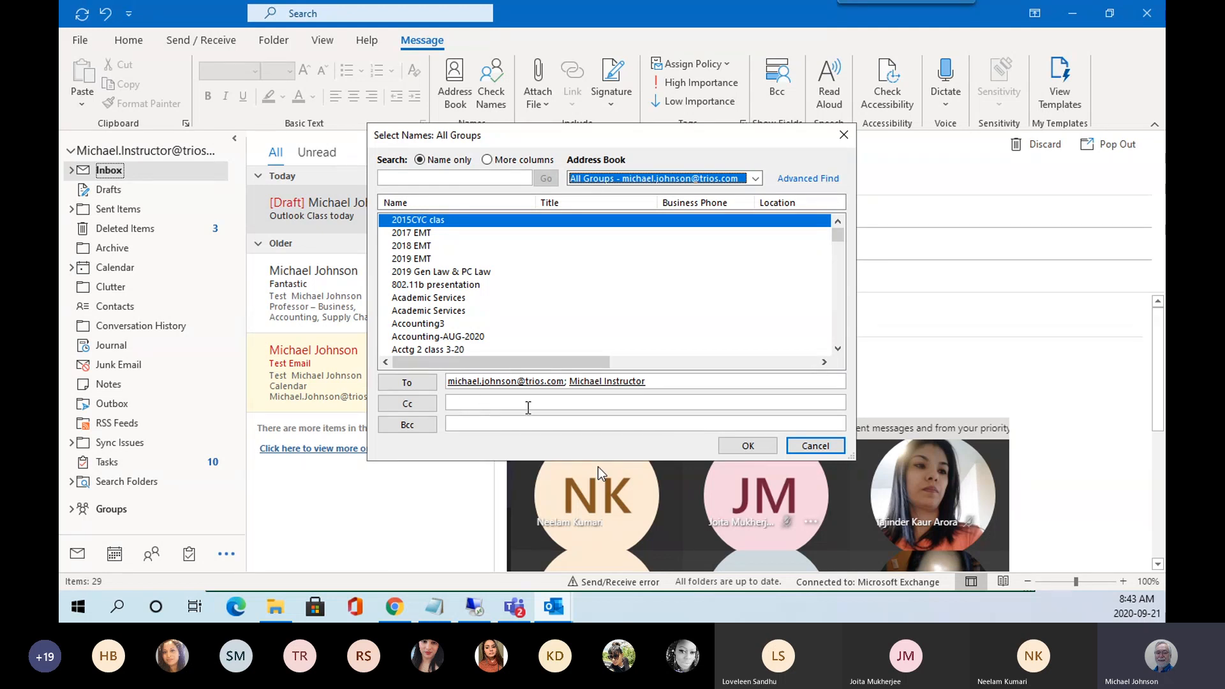
{"action": "left_click", "coordinate": [813, 447]}
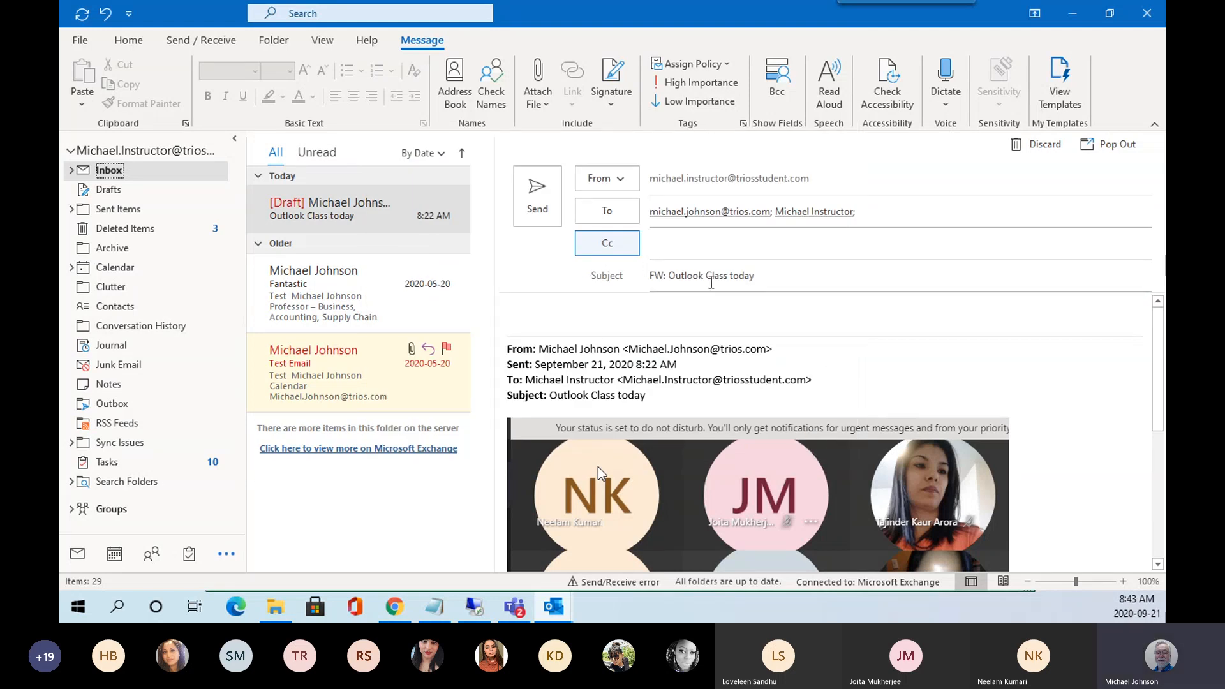
{"action": "left_click", "coordinate": [536, 317]}
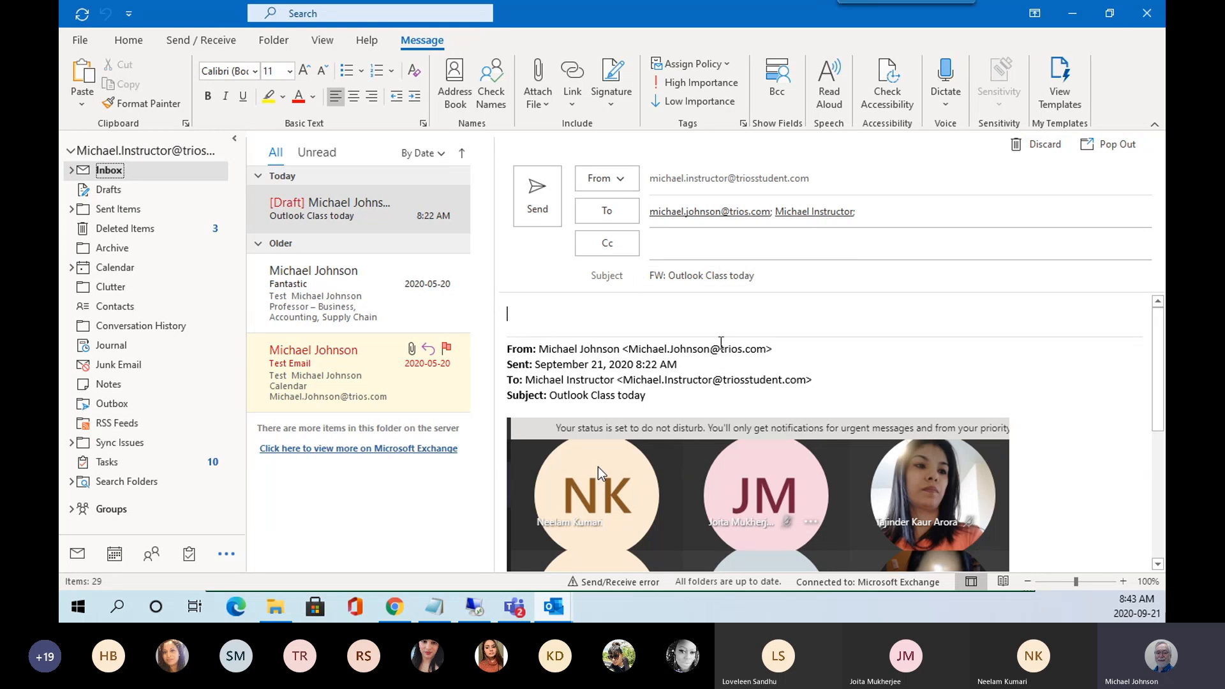
Type 'This is being redirected to you' at the top of the body and italicize it.
{"action": "type", "text": "This is being redire"}
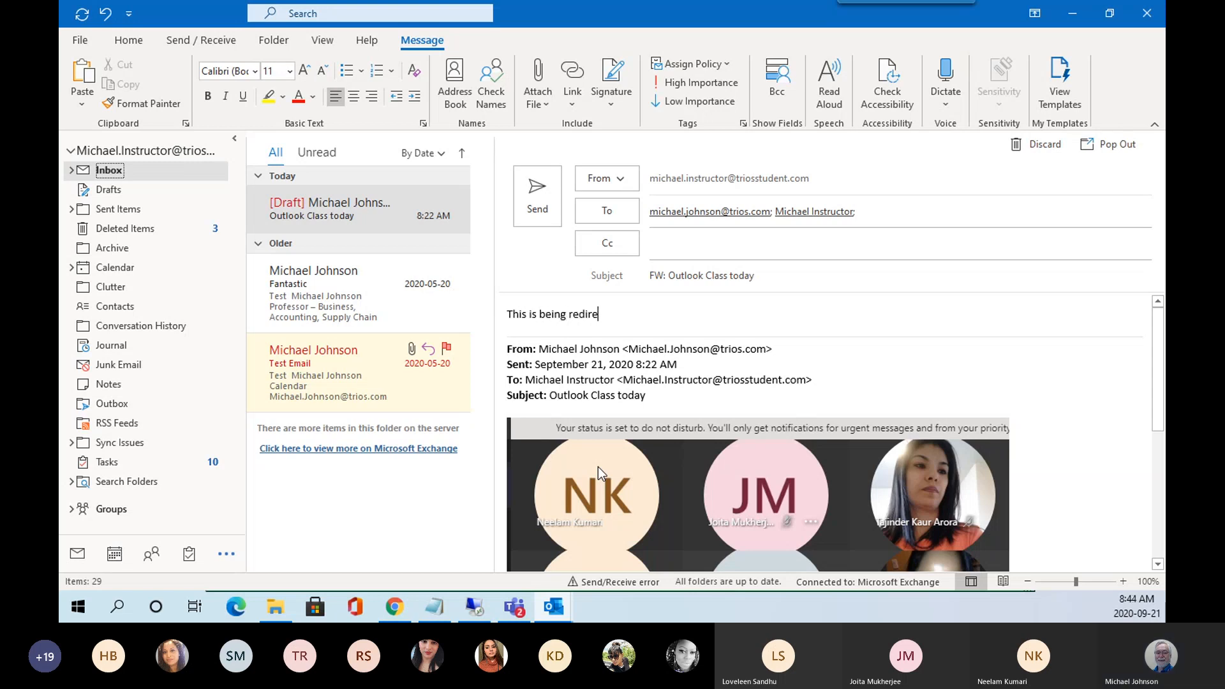
{"action": "type", "text": "cted"}
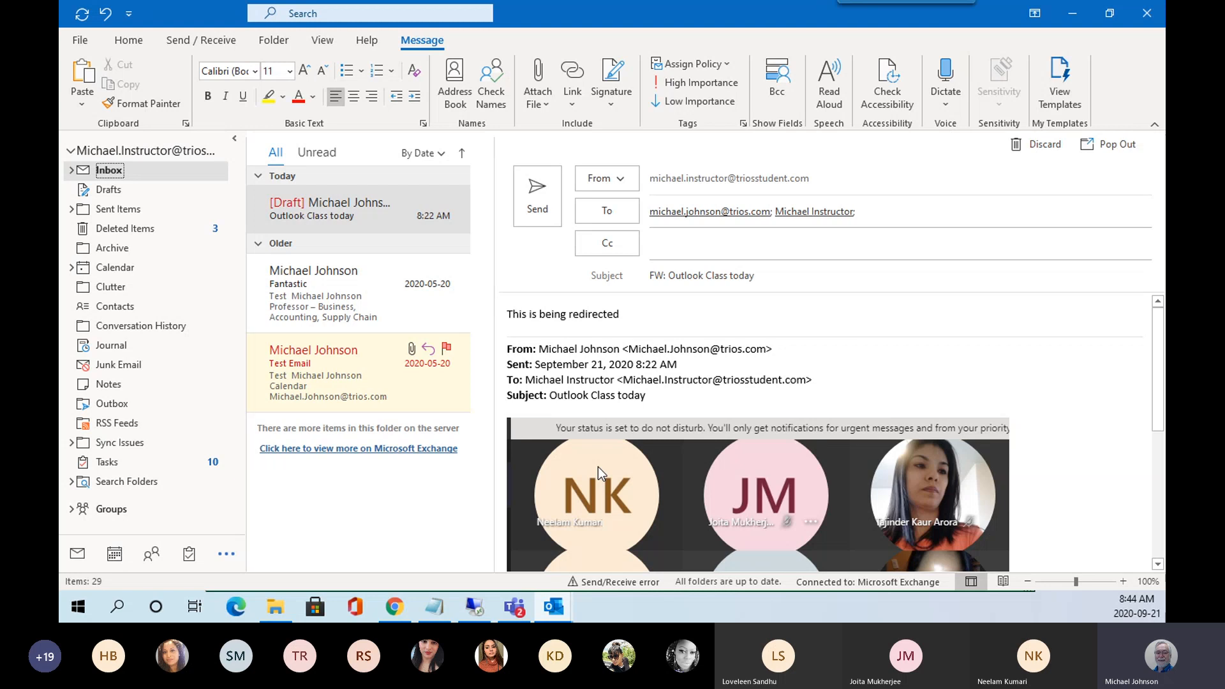
{"action": "type", "text": " to you"}
{"action": "triple_click", "coordinate": [642, 310]}
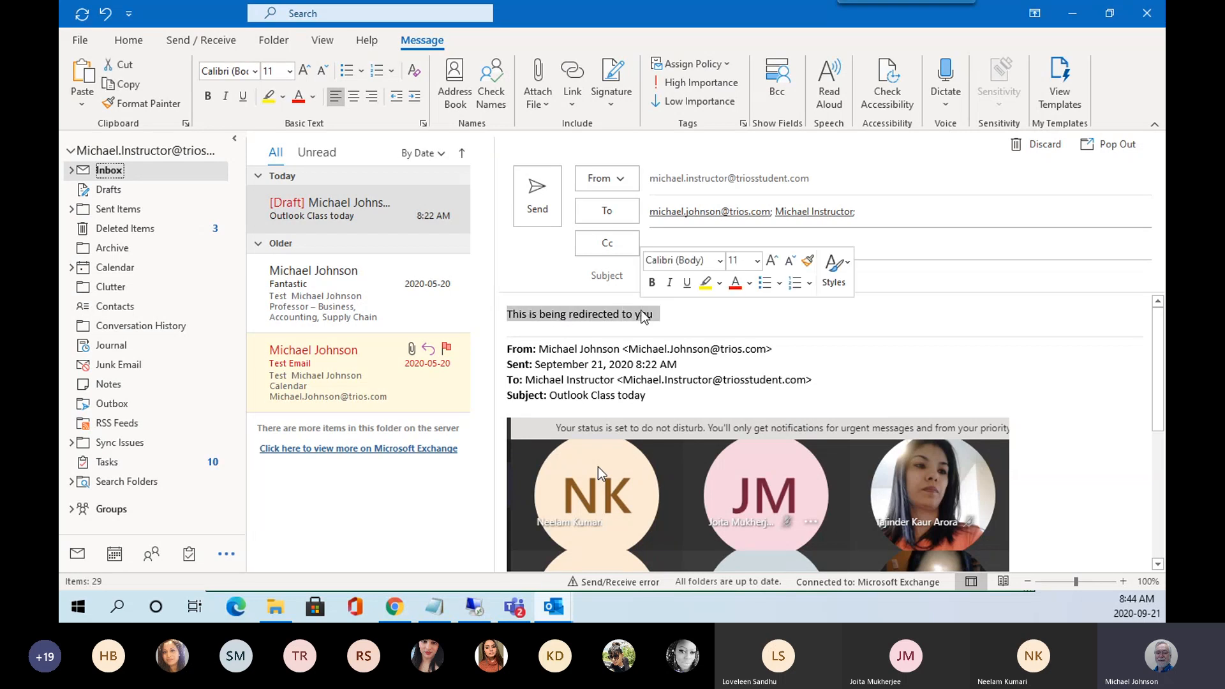
{"action": "left_click", "coordinate": [673, 288]}
{"action": "left_click", "coordinate": [684, 319]}
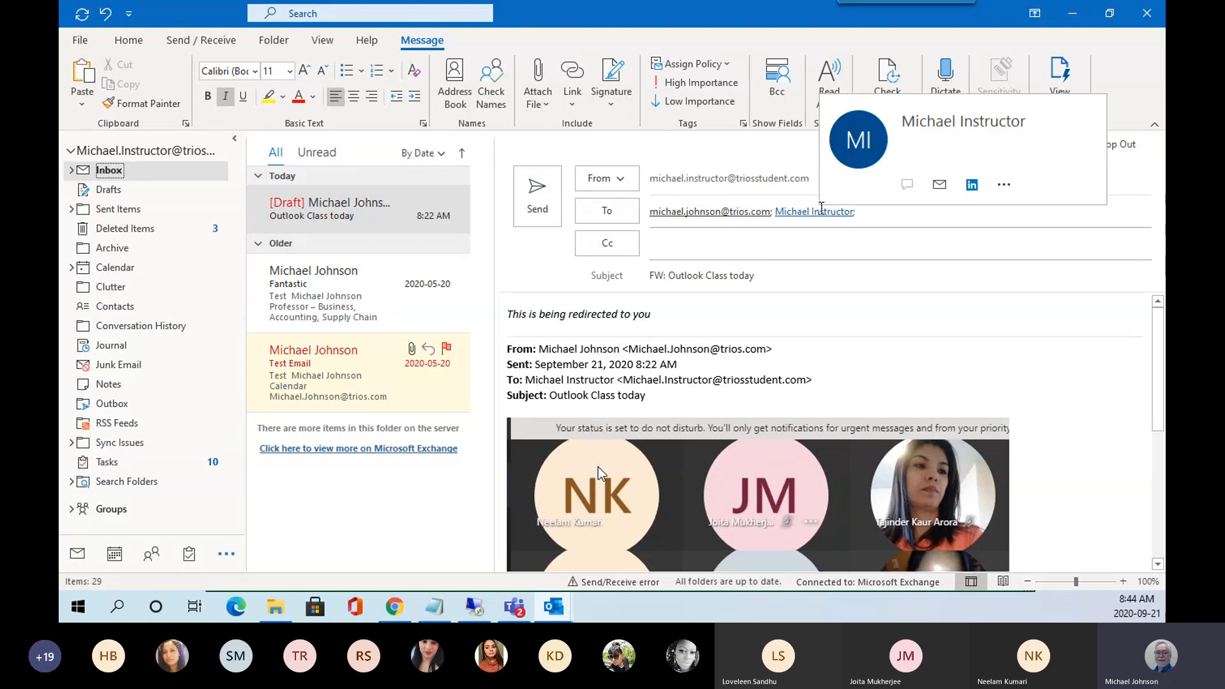
Send the forward and go back to the Inbox, where 'FW: Outlook Class today' appears.
{"action": "left_click", "coordinate": [537, 197]}
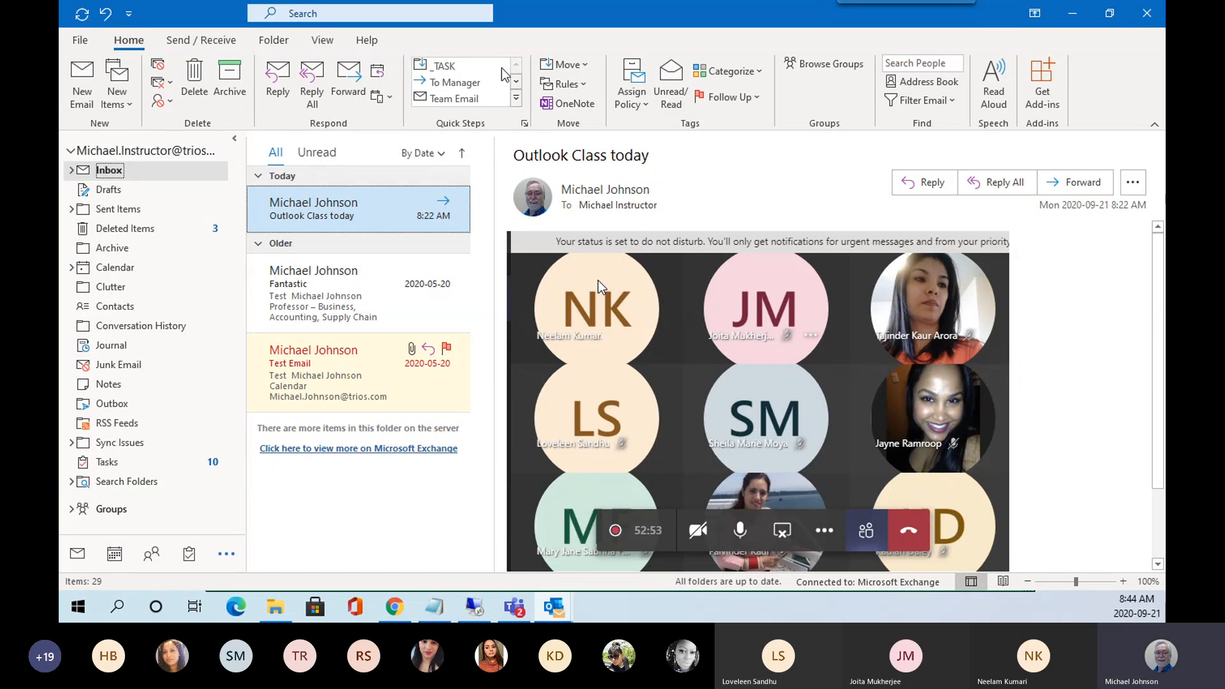
{"action": "left_click", "coordinate": [83, 17]}
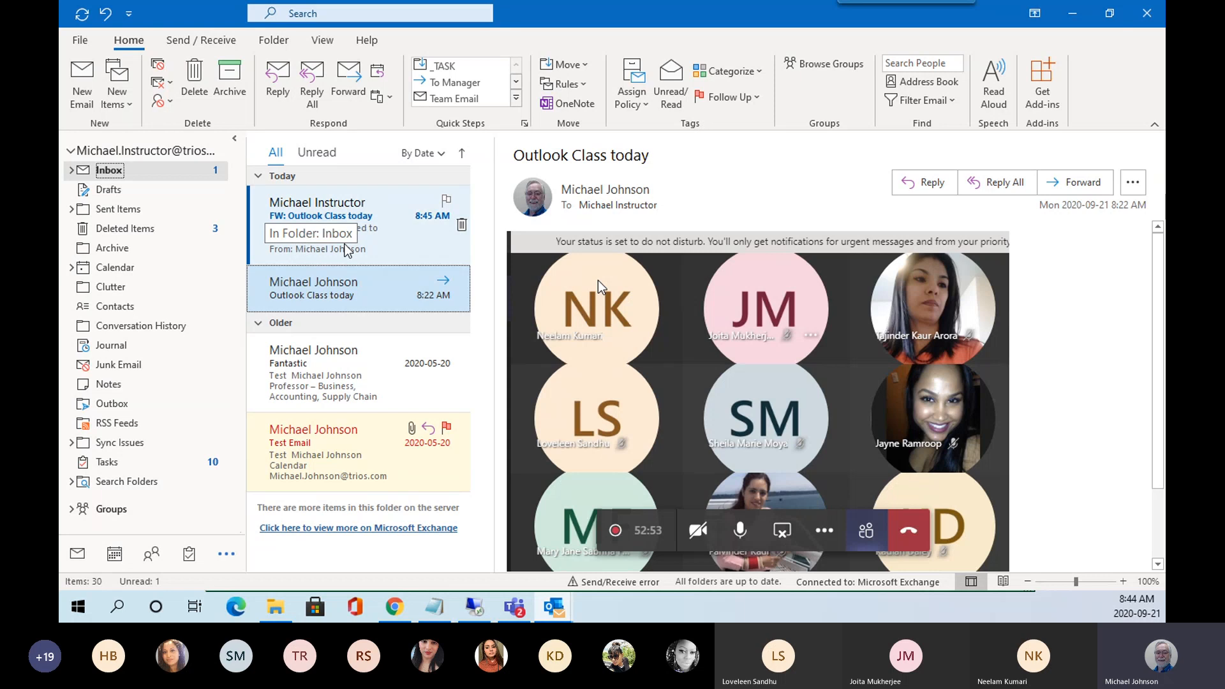
Open 'FW: Outlook Class today' in the Reading Pane to show its italic redirect note.
{"action": "left_click", "coordinate": [359, 236]}
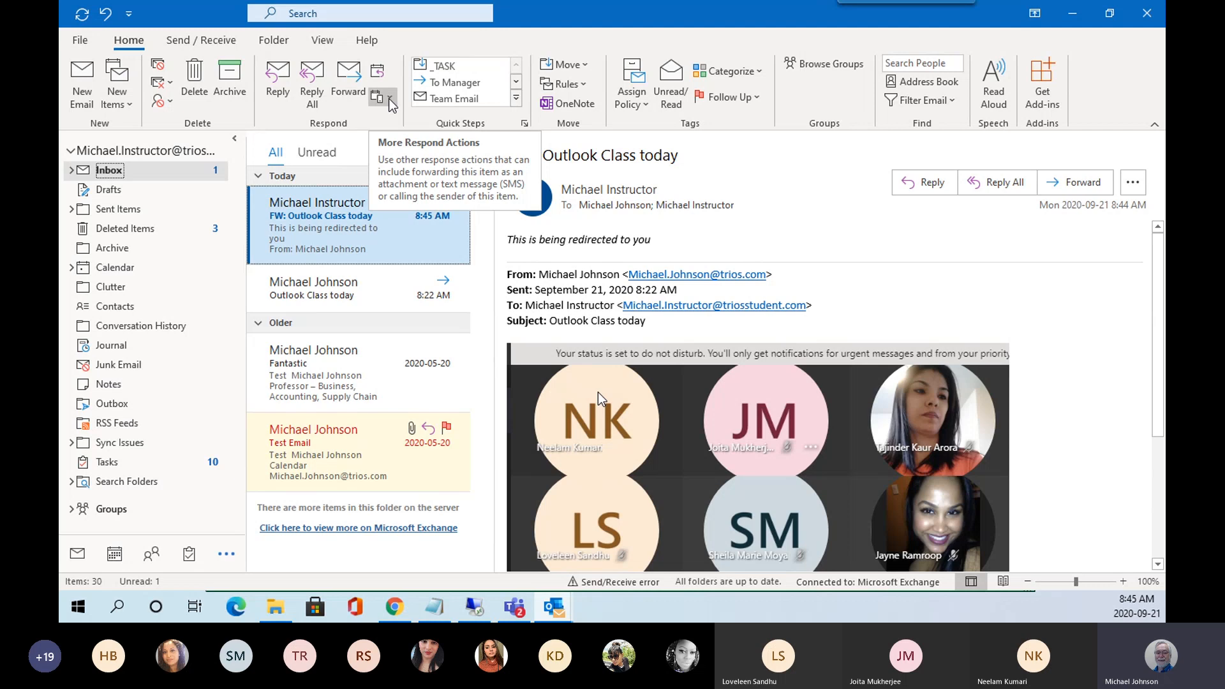
{"action": "left_click", "coordinate": [389, 98]}
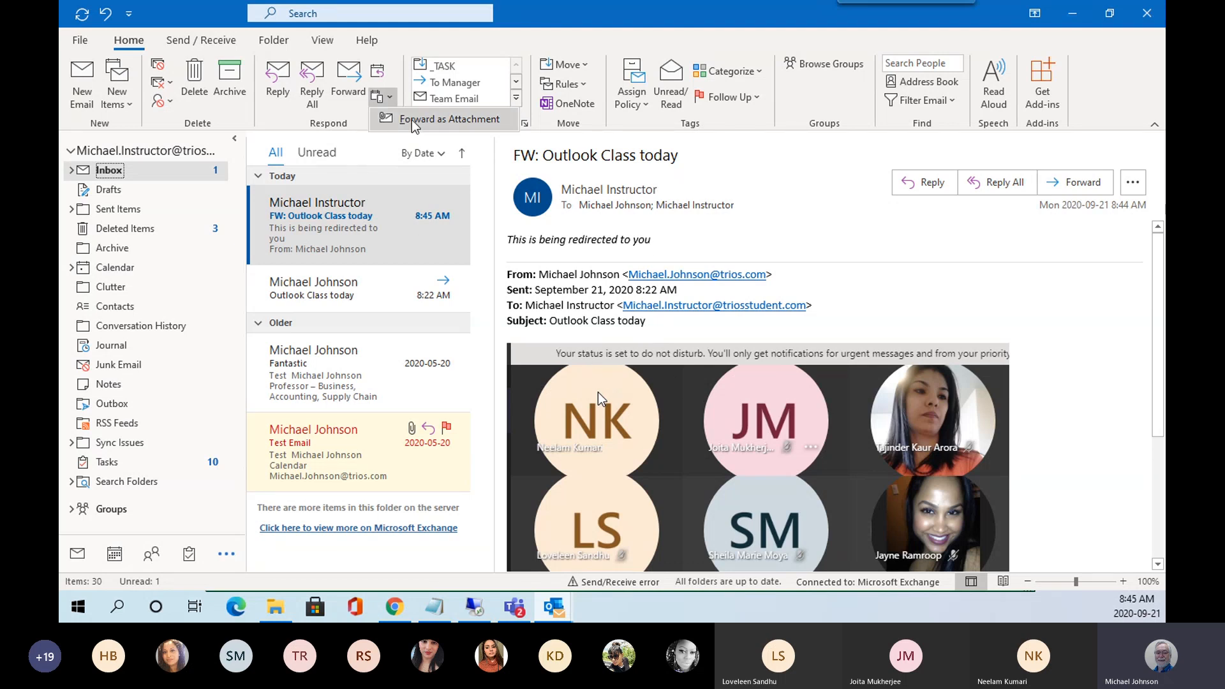
{"action": "left_click", "coordinate": [396, 65]}
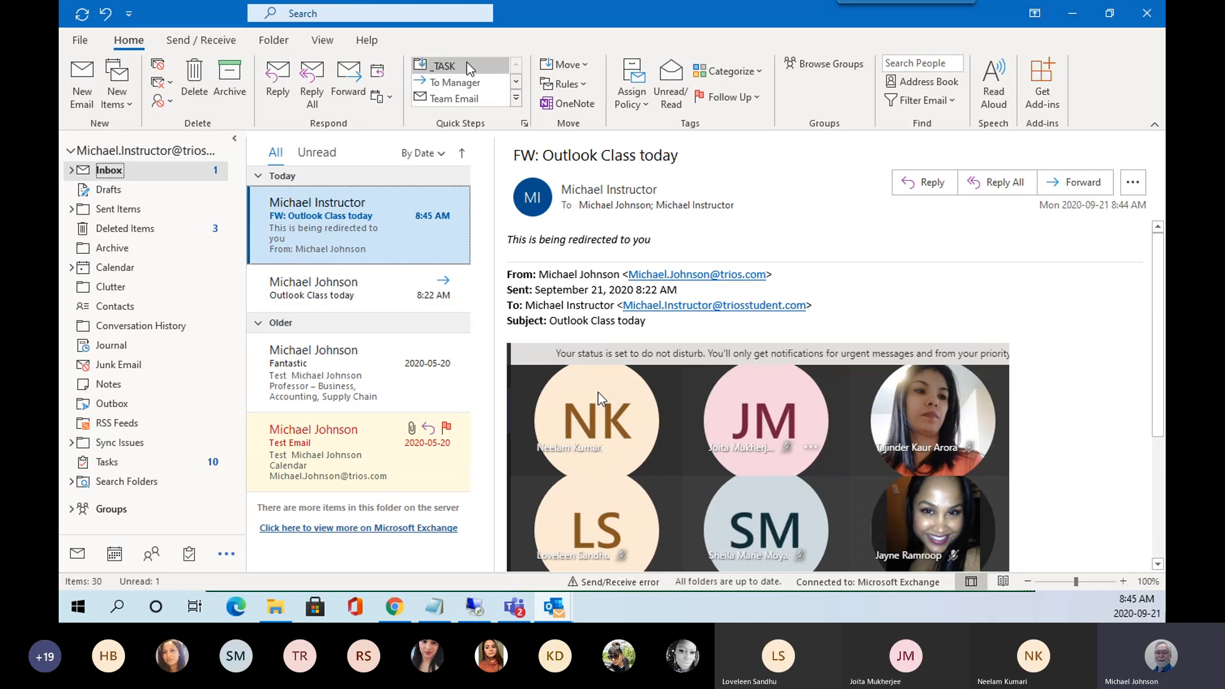
{"action": "left_click", "coordinate": [516, 97]}
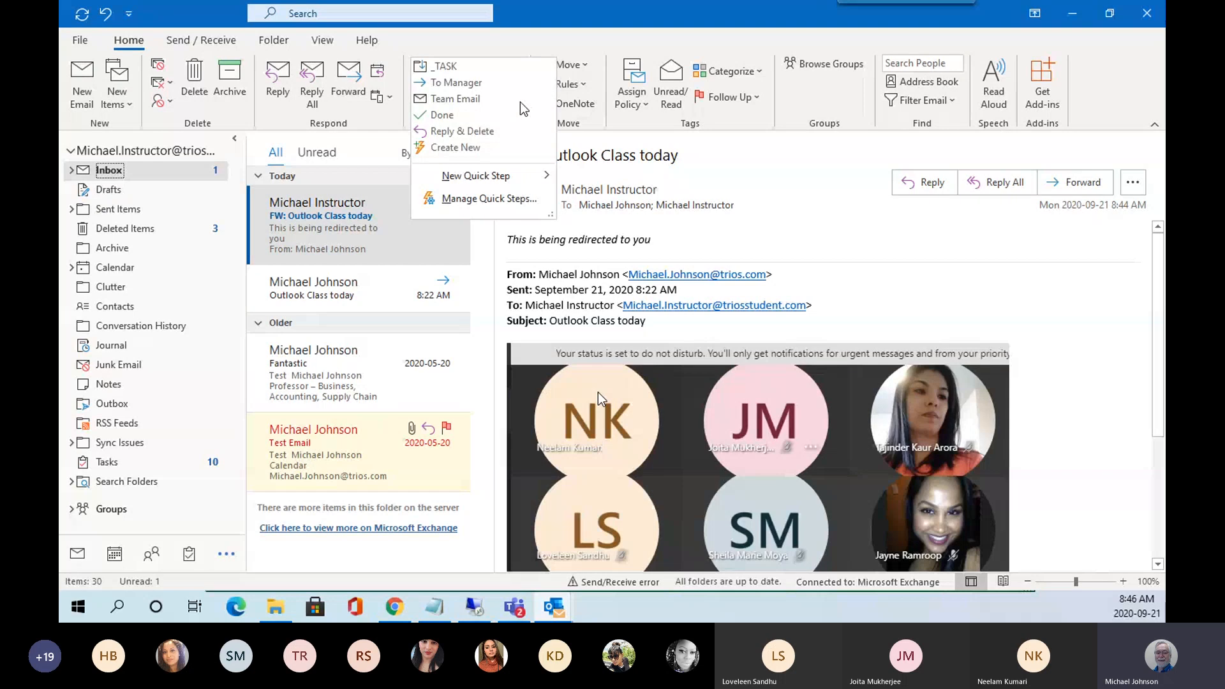
{"action": "left_click", "coordinate": [530, 43]}
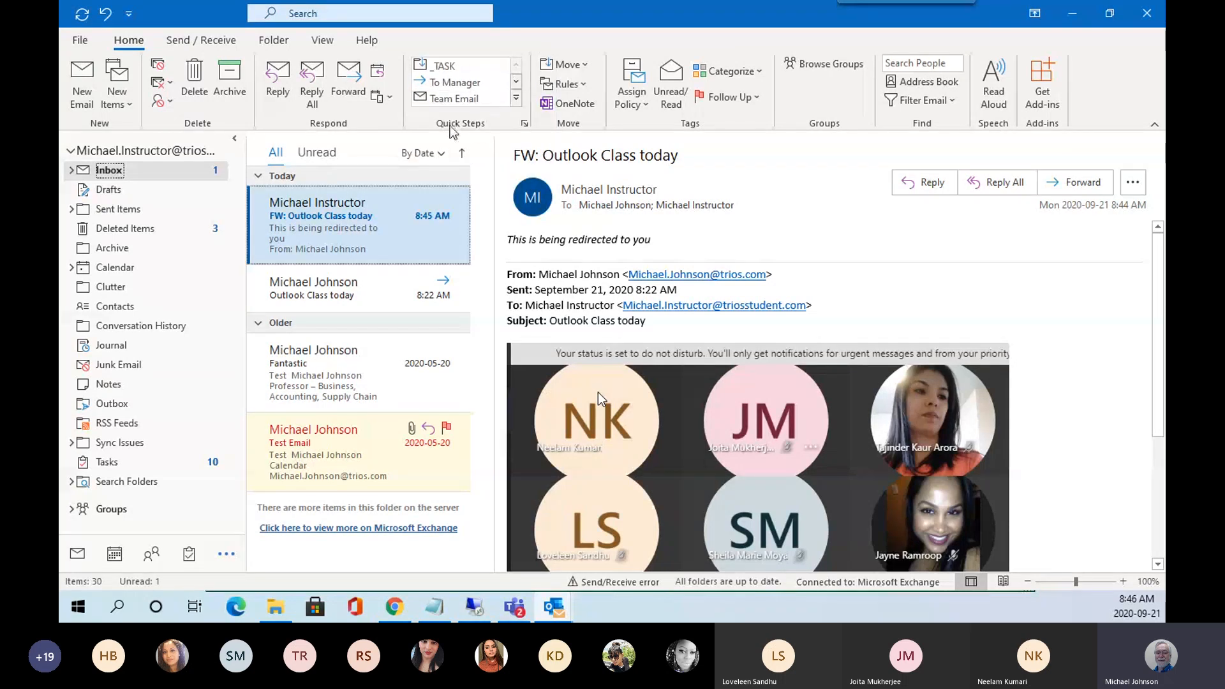
{"action": "left_click", "coordinate": [523, 126]}
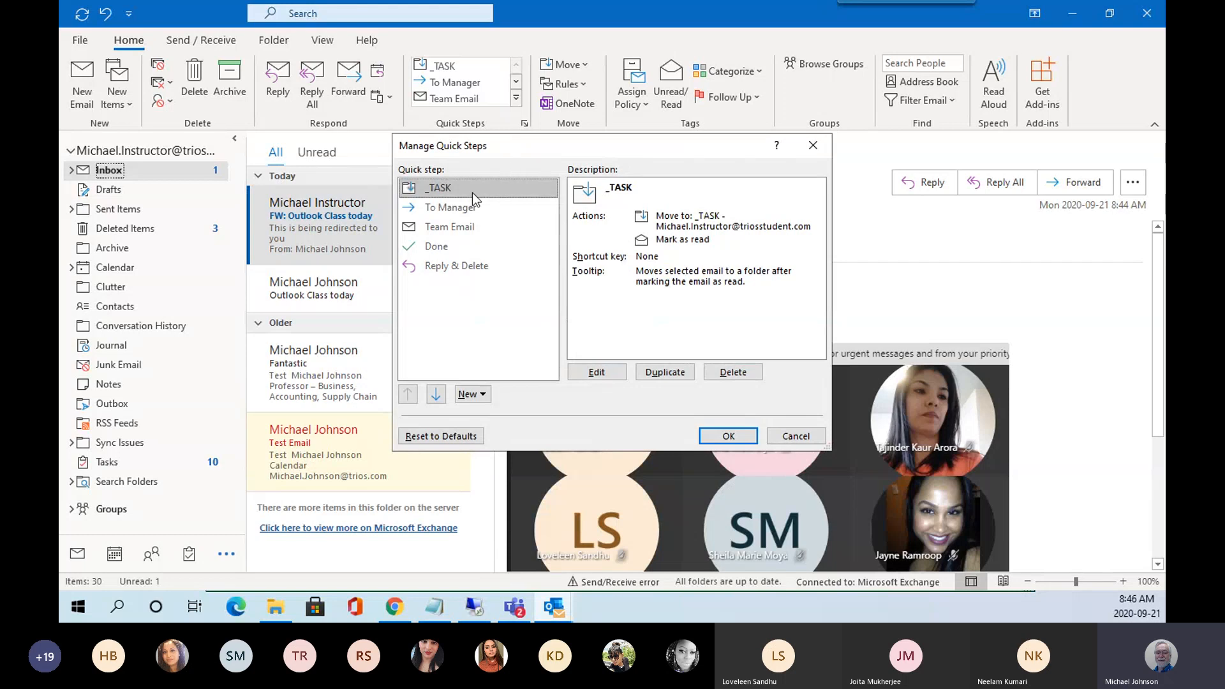
{"action": "left_click", "coordinate": [456, 208]}
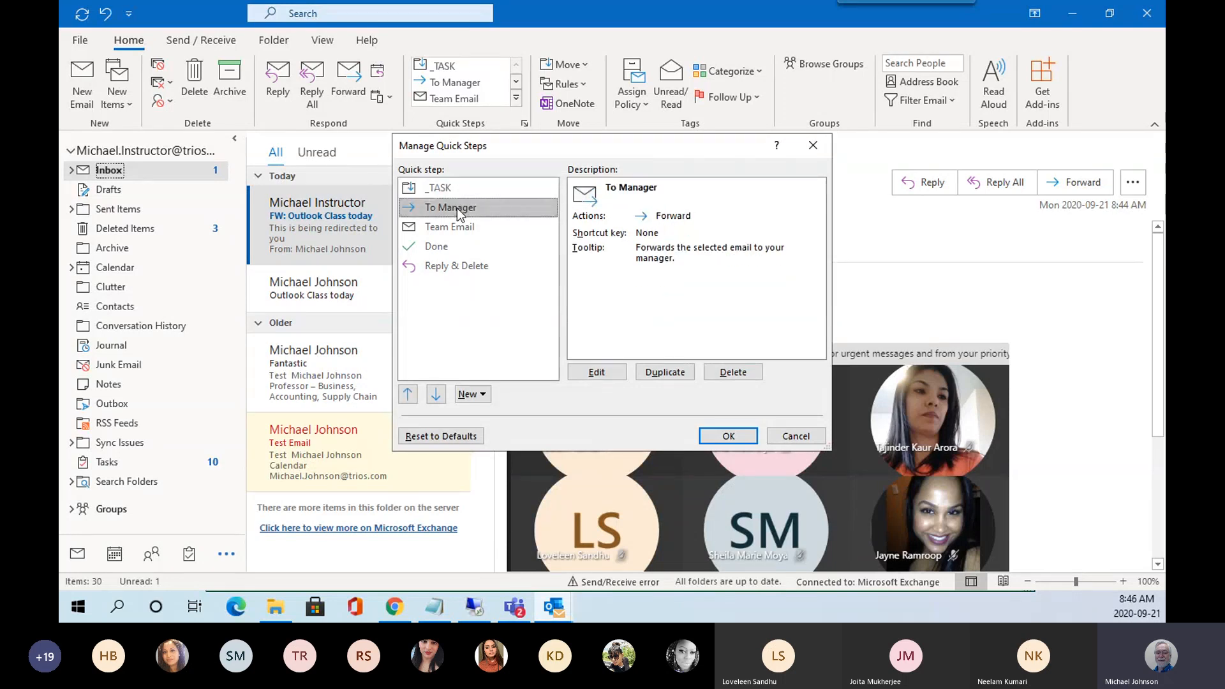
{"action": "left_click", "coordinate": [446, 228]}
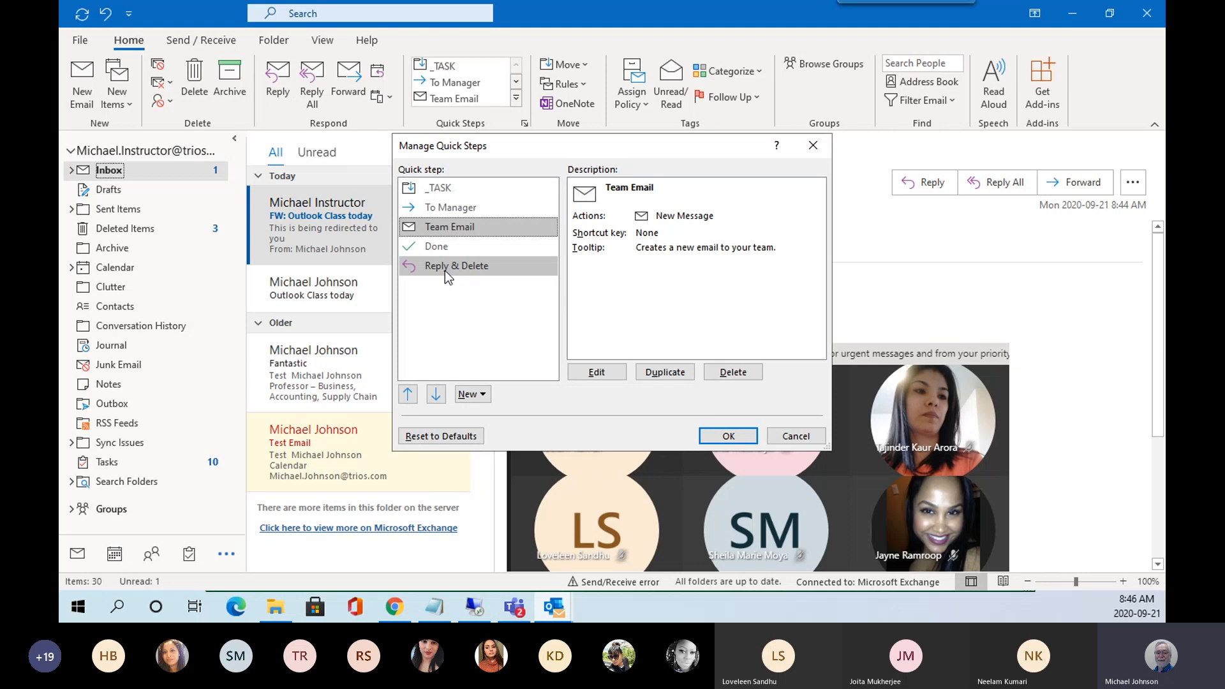
{"action": "left_click", "coordinate": [439, 247]}
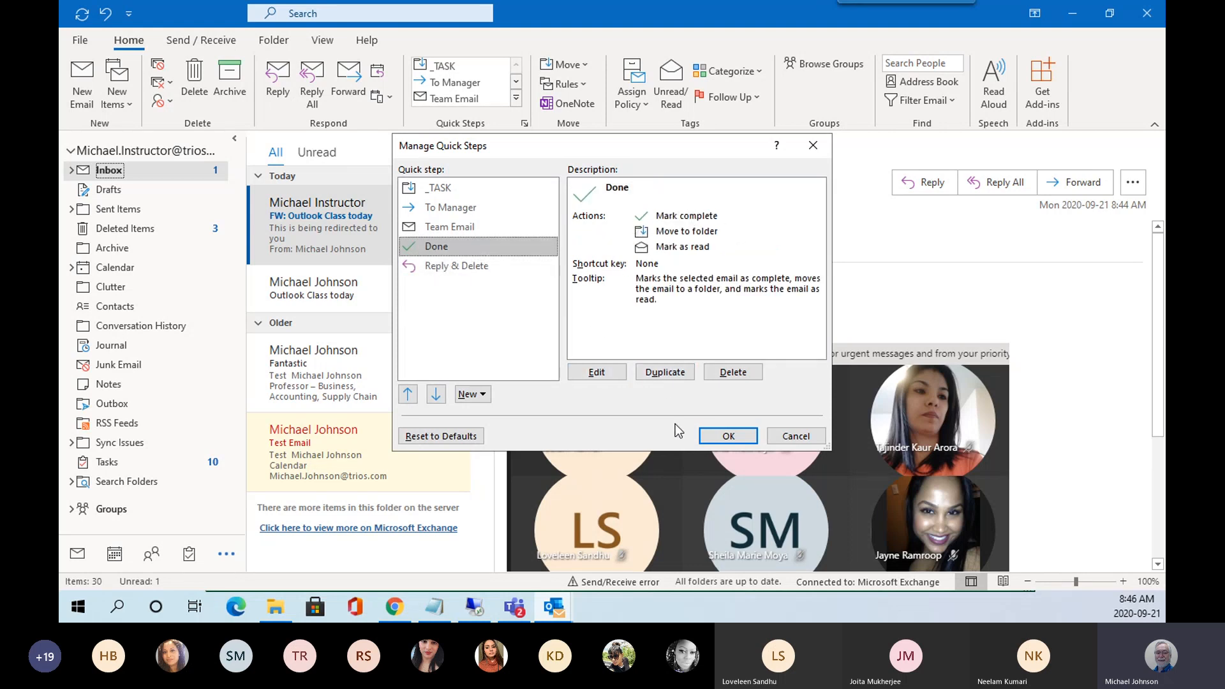
{"action": "left_click", "coordinate": [787, 437]}
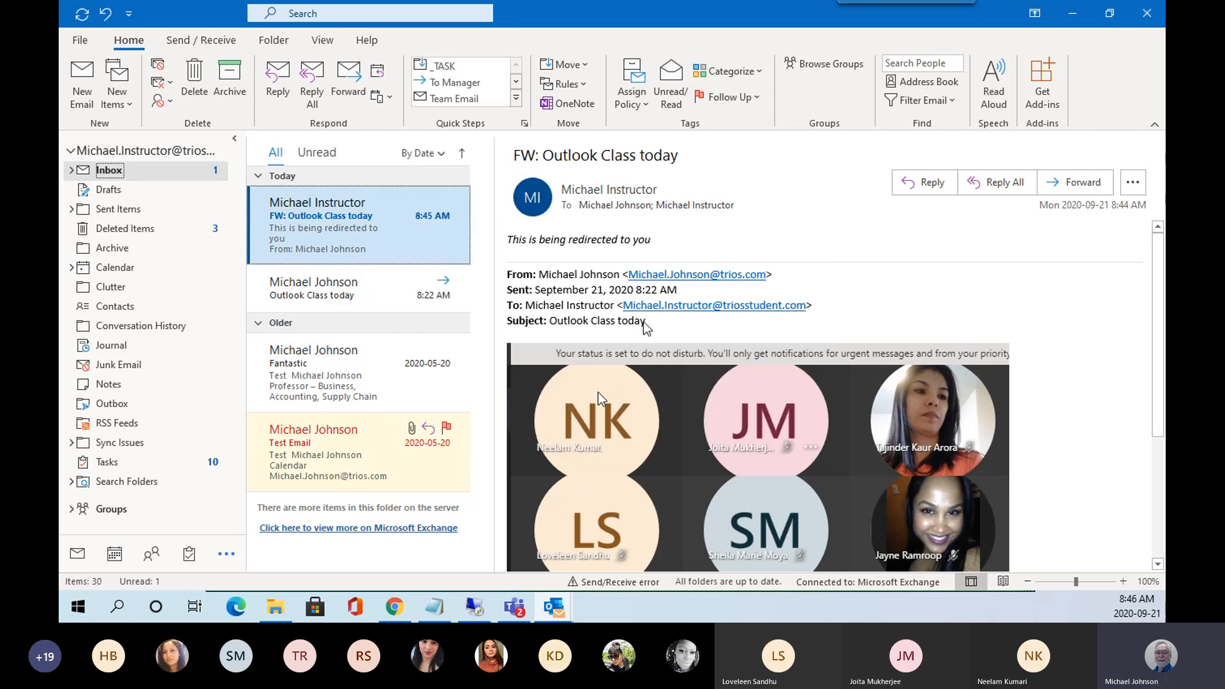
{"action": "left_click", "coordinate": [524, 123]}
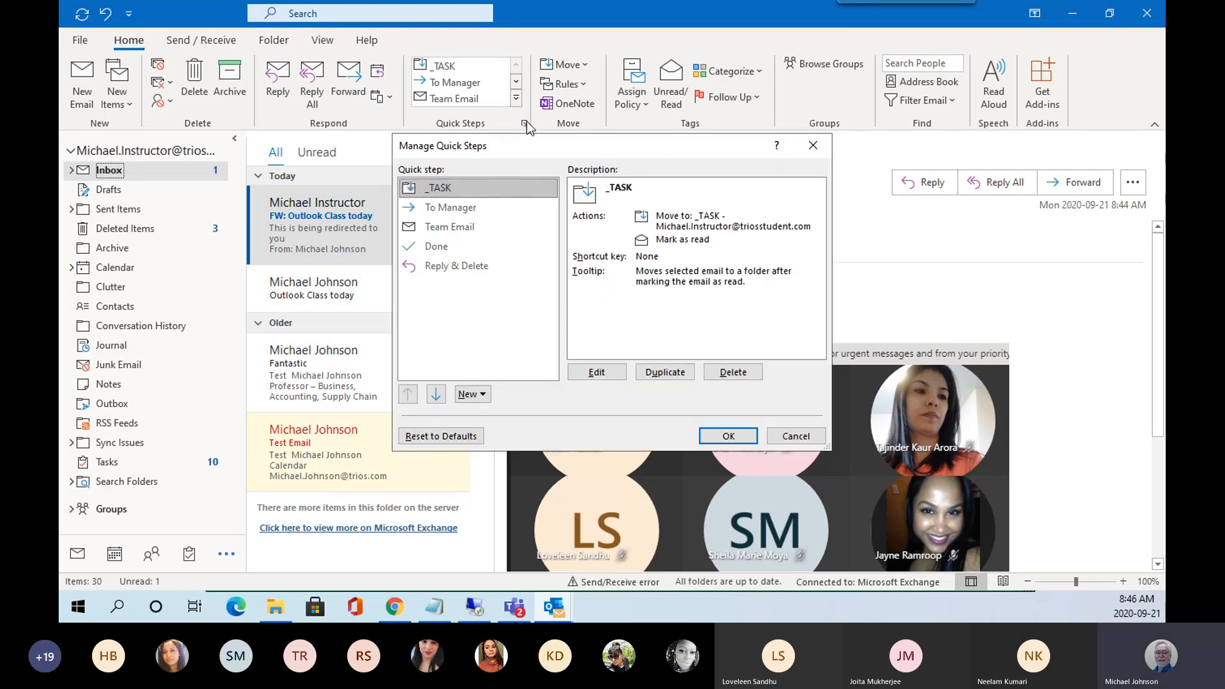
{"action": "left_click", "coordinate": [795, 437]}
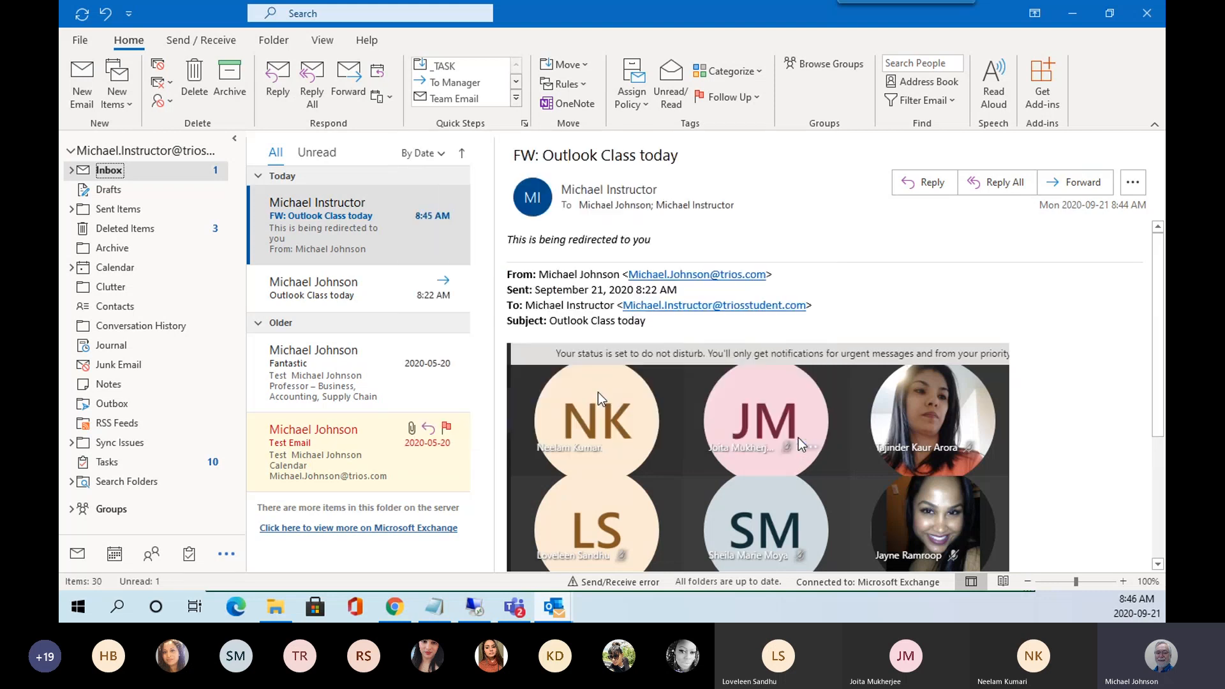
Select the FW message and the Fantastic message, expand Inbox, and open the Move folder list.
{"action": "left_click", "coordinate": [584, 65]}
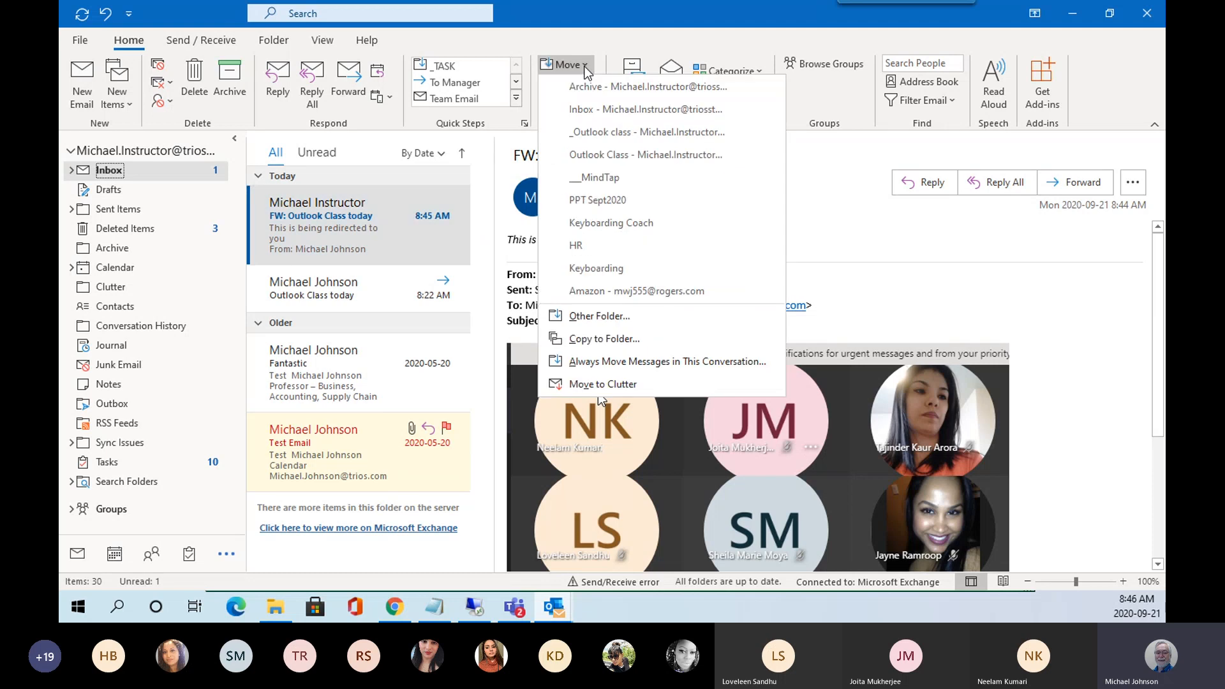
{"action": "left_click", "coordinate": [312, 217]}
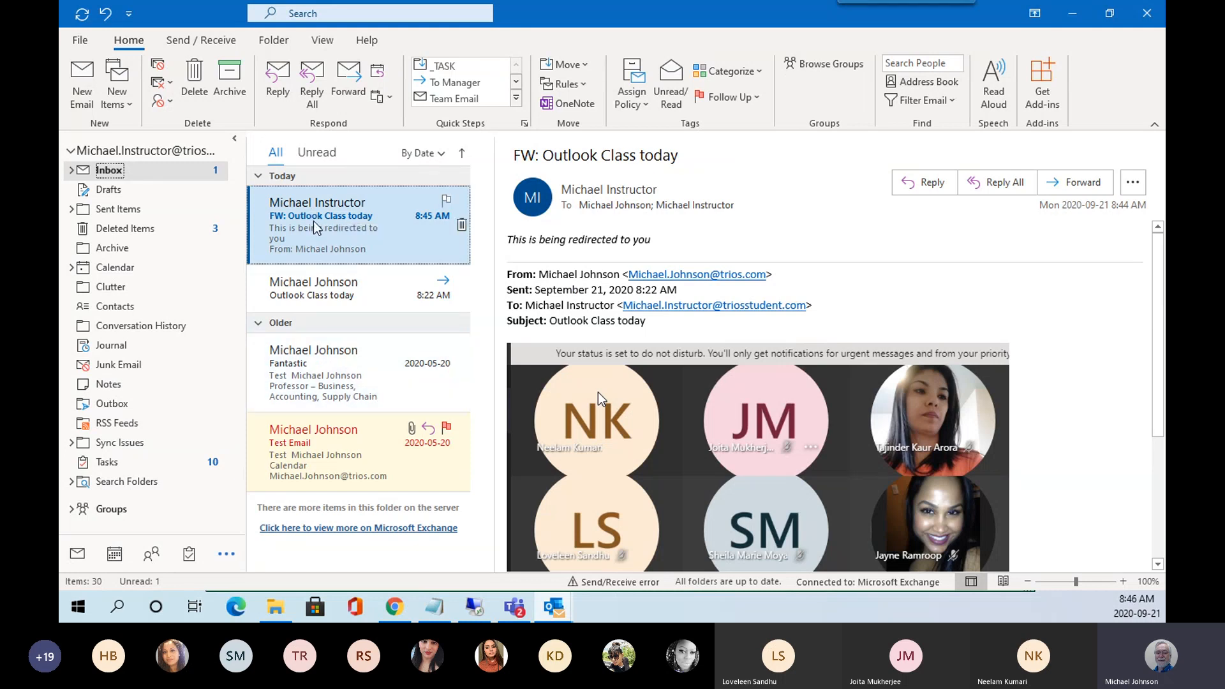
{"action": "left_click", "coordinate": [331, 379], "text": "ctrl"}
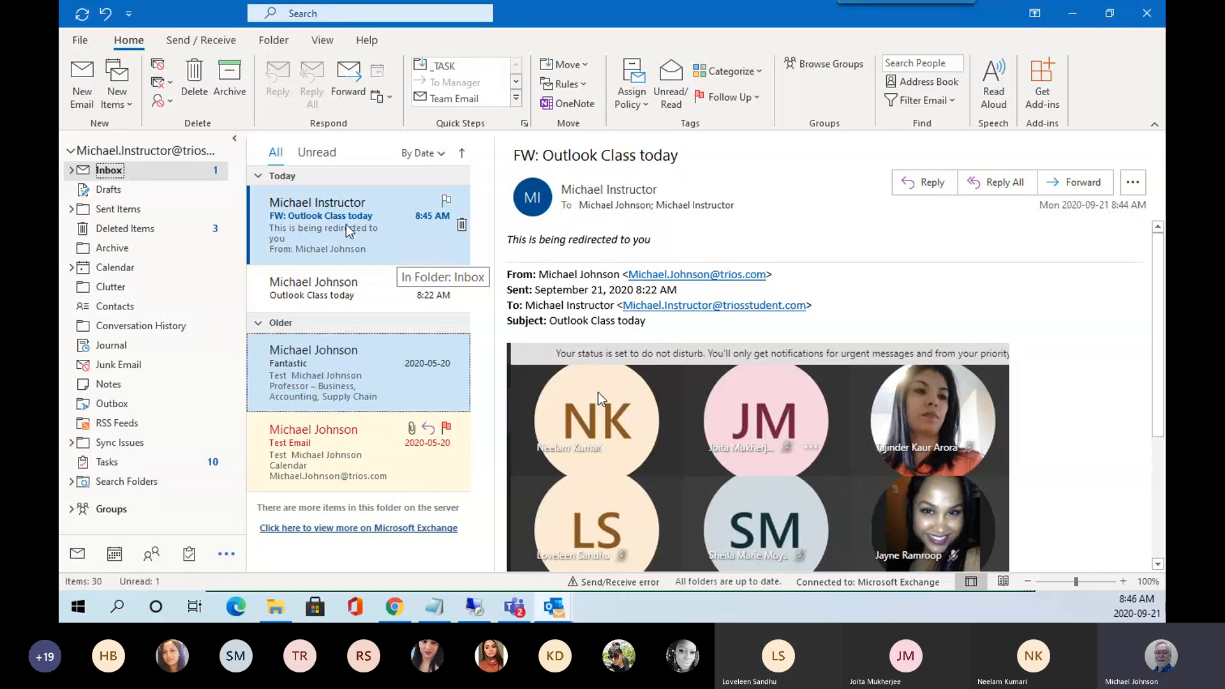
{"action": "left_click", "coordinate": [71, 170]}
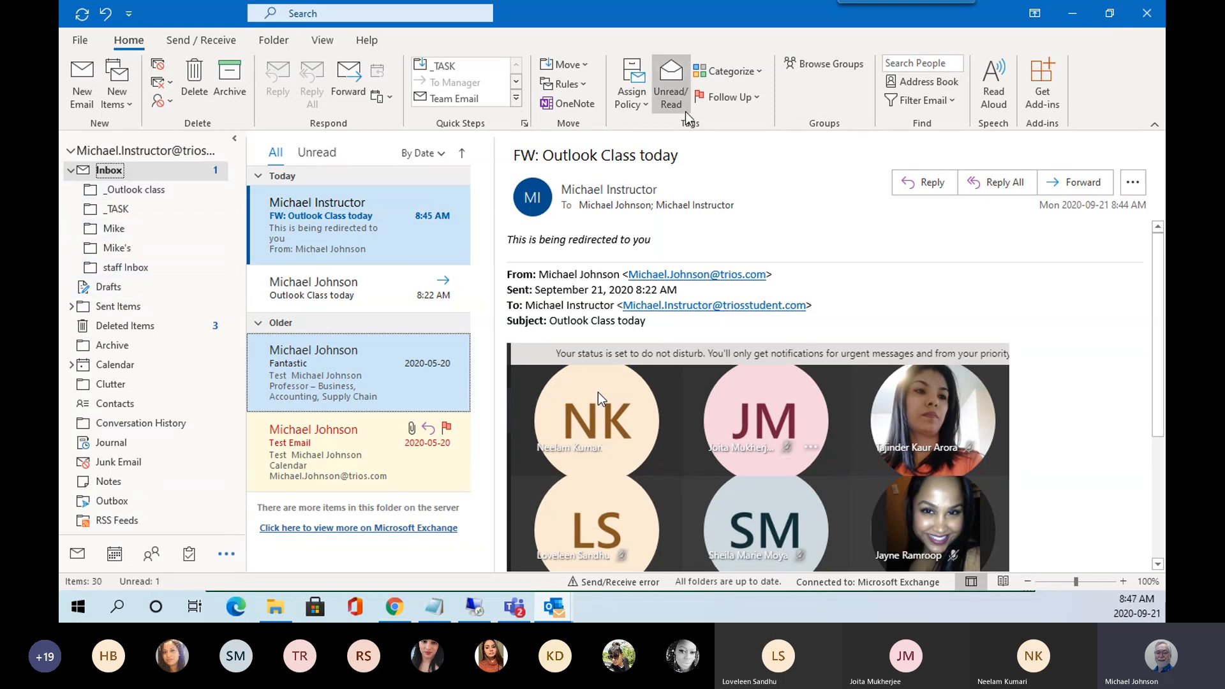
{"action": "left_click", "coordinate": [583, 66]}
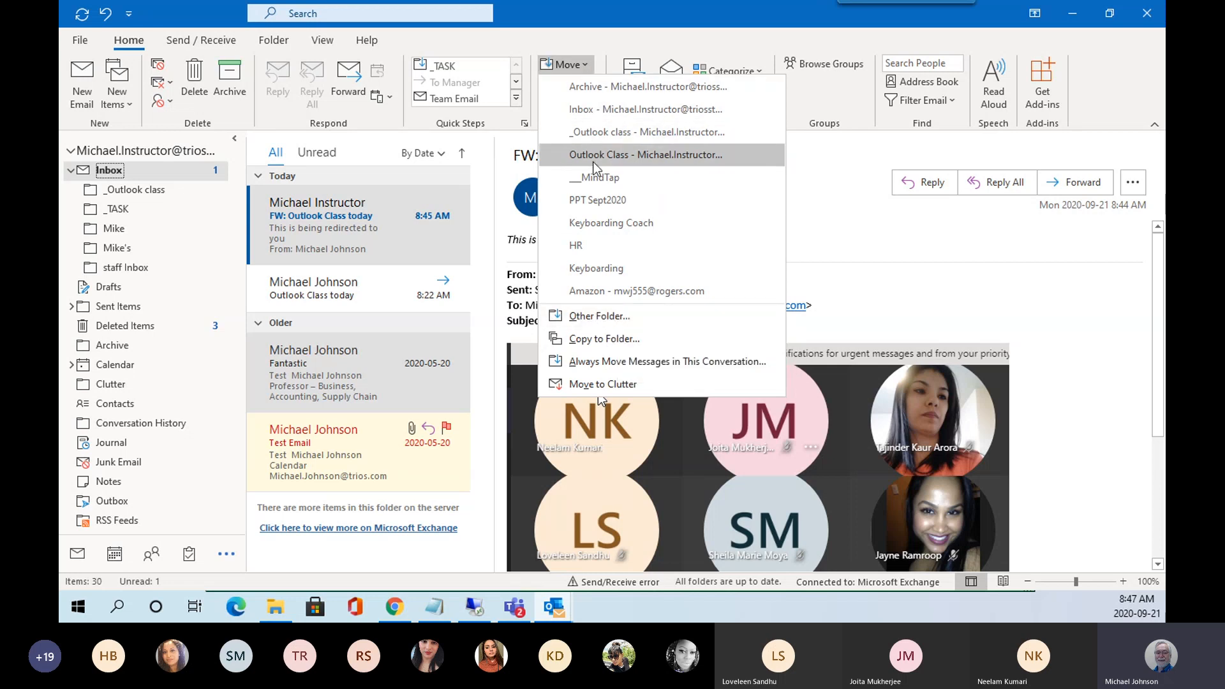
Move both messages into _Outlook class, then open that folder and select both messages there.
{"action": "left_click", "coordinate": [610, 132]}
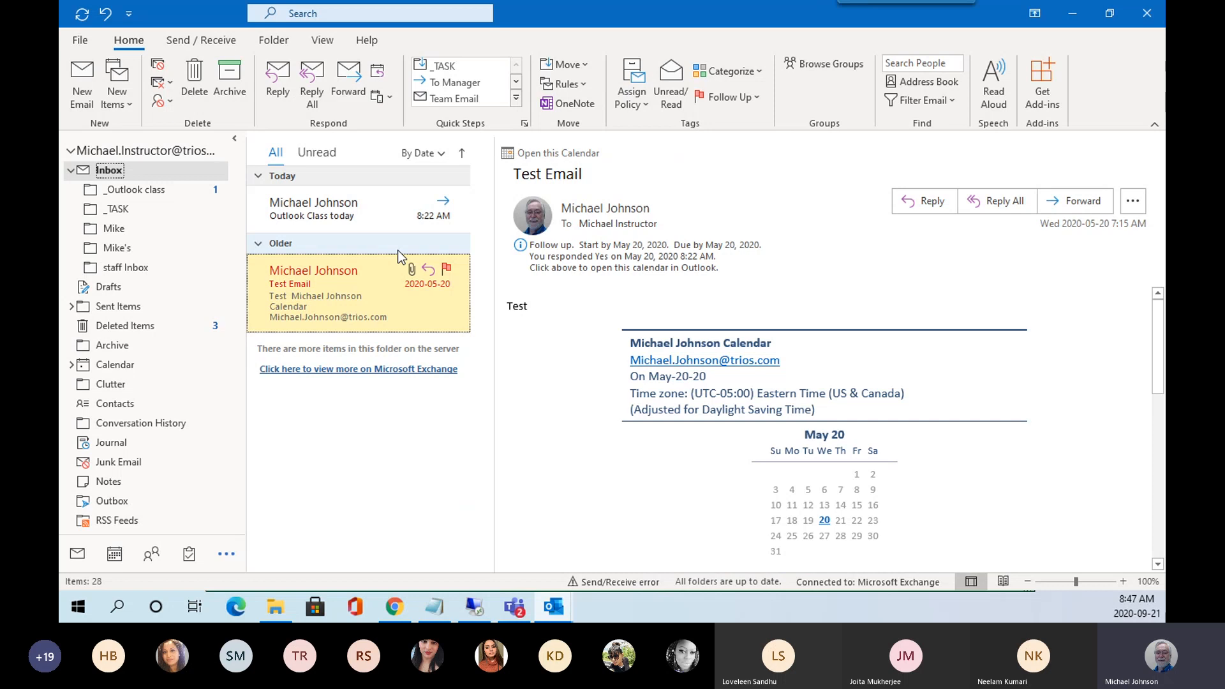
{"action": "left_click", "coordinate": [139, 192]}
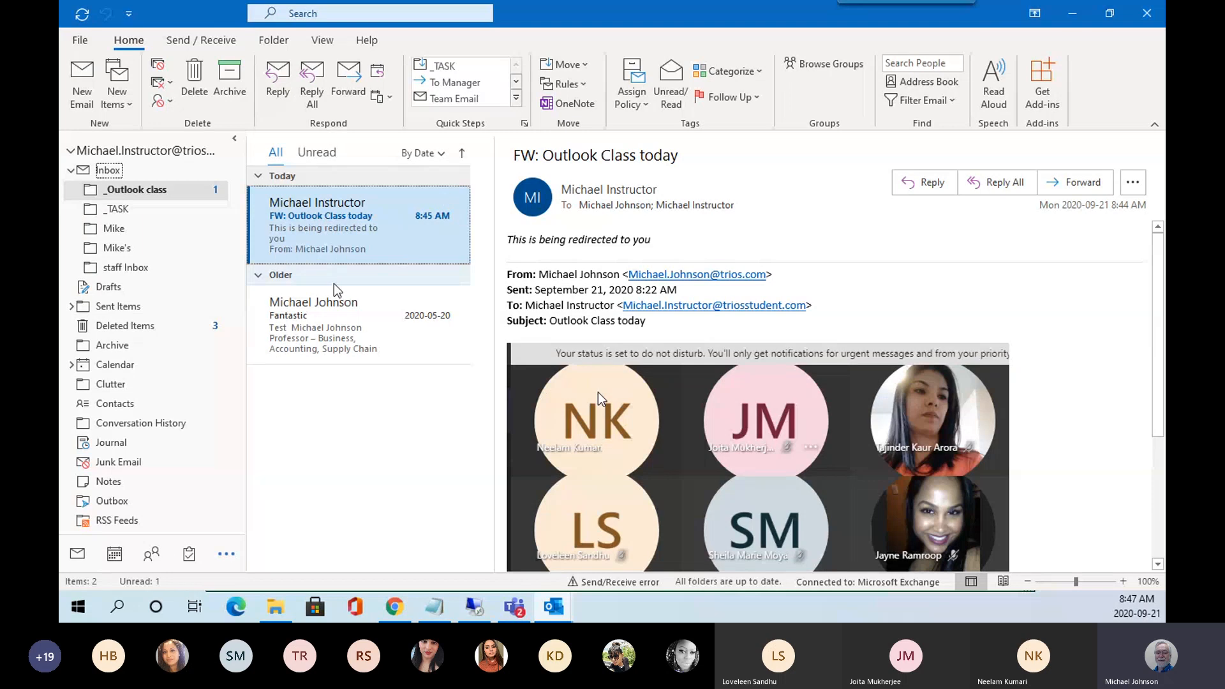
{"action": "left_click", "coordinate": [348, 337]}
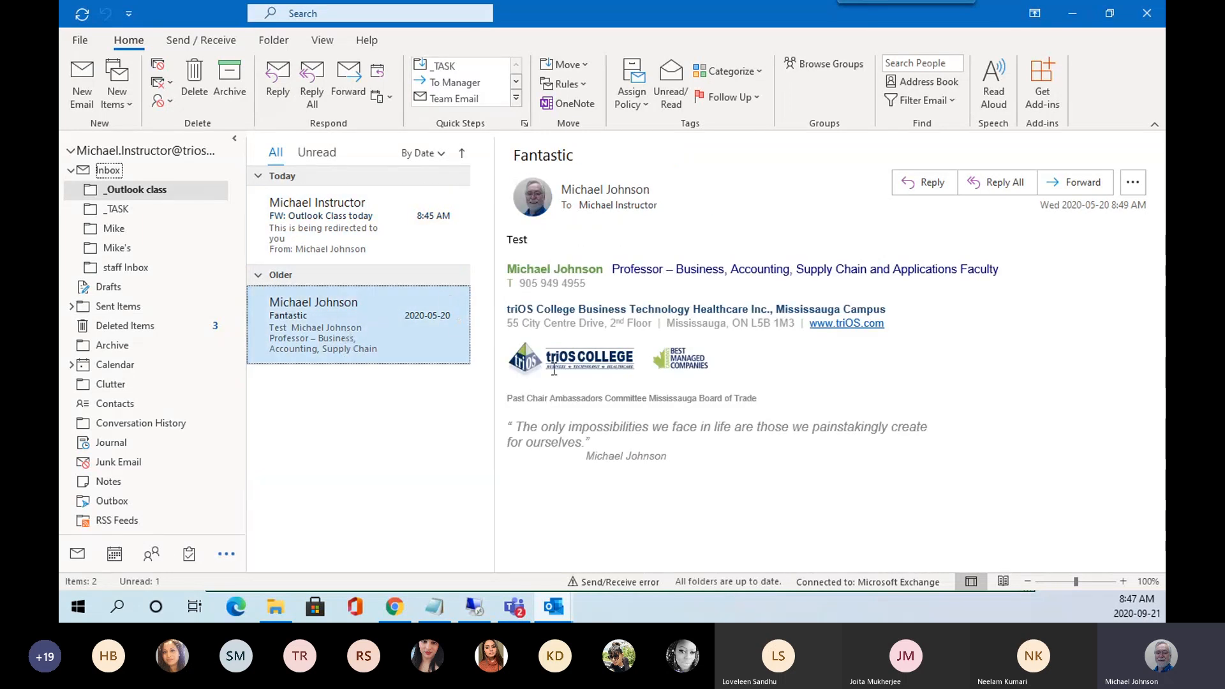
{"action": "left_click", "coordinate": [324, 241]}
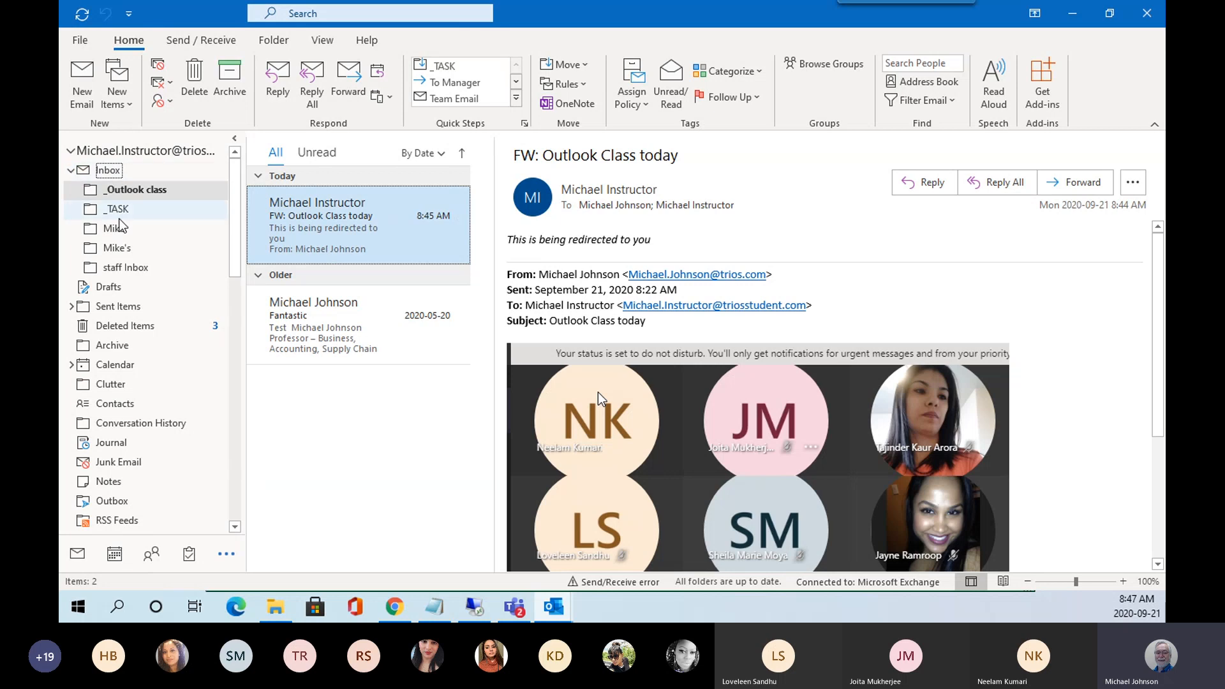
{"action": "left_click", "coordinate": [361, 345], "text": "ctrl"}
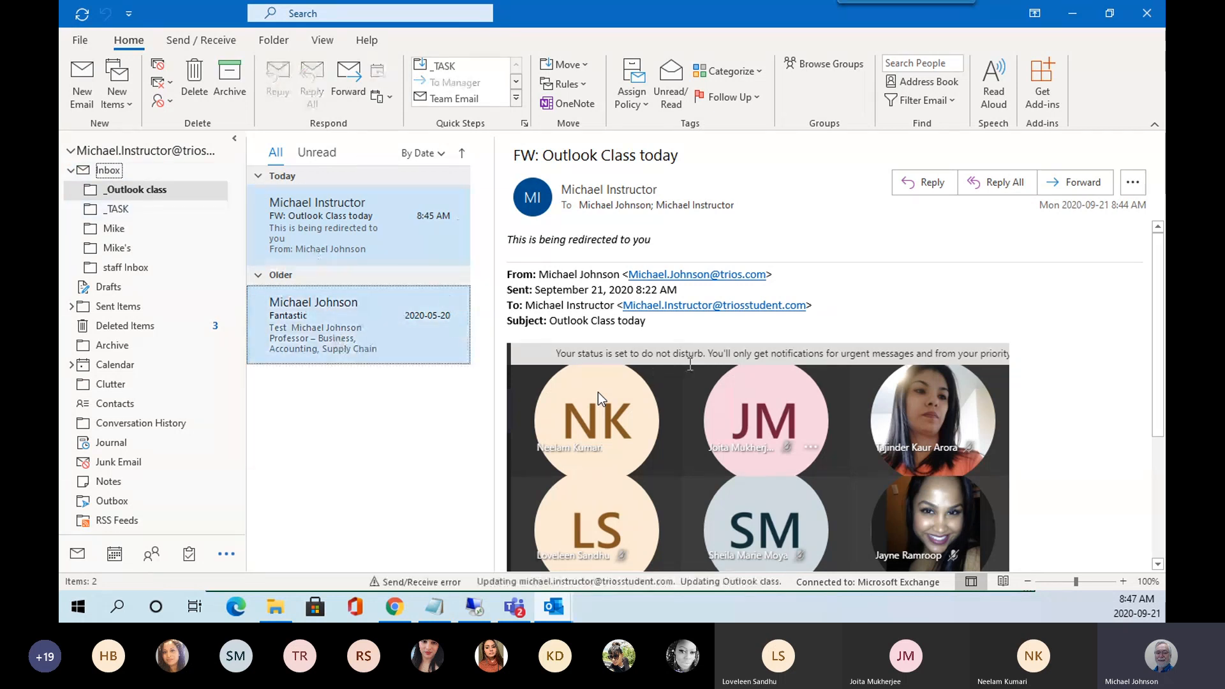
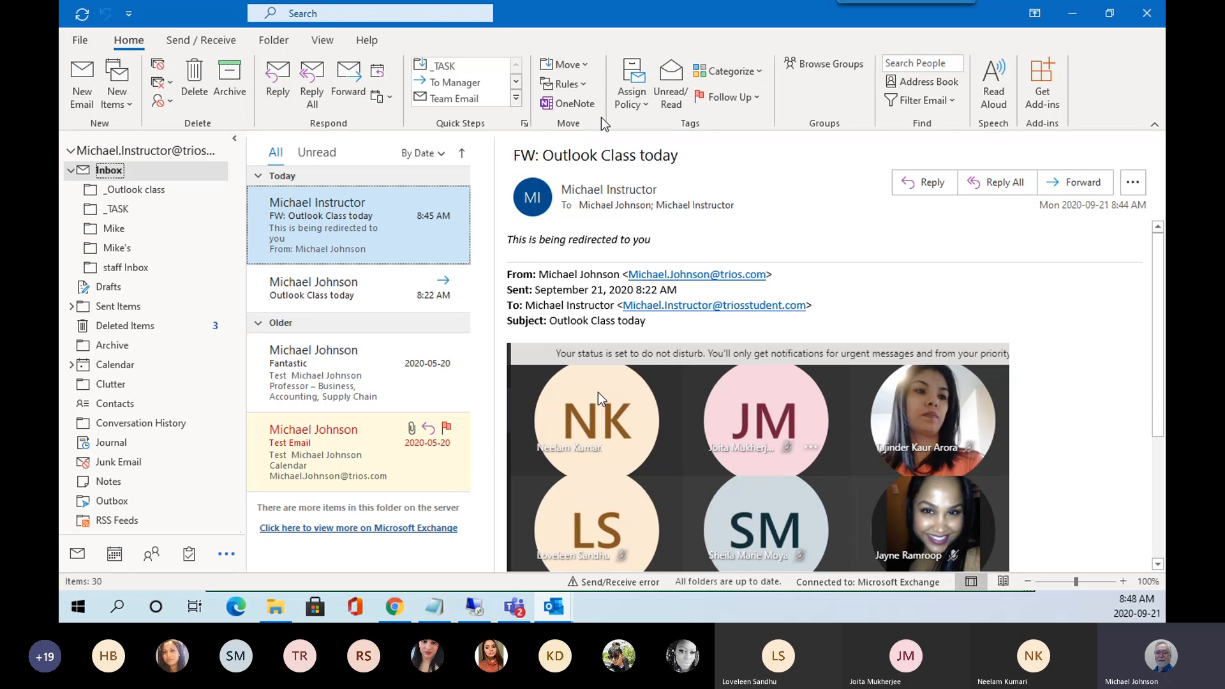
Open the Rules menu to list rule options for the forwarded message's sender.
{"action": "left_click", "coordinate": [583, 83]}
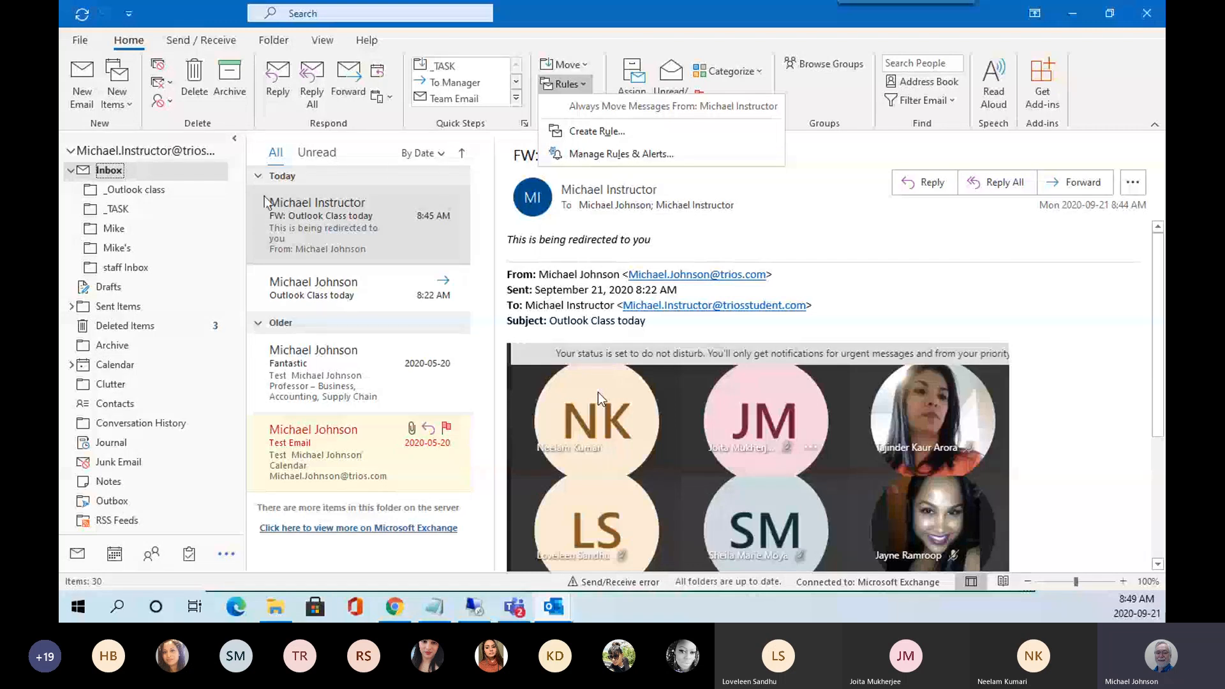
Start a rule from 'FW: Outlook Class today', browse its advanced Rules Wizard conditions, then return to Create Rule.
{"action": "left_click", "coordinate": [586, 132]}
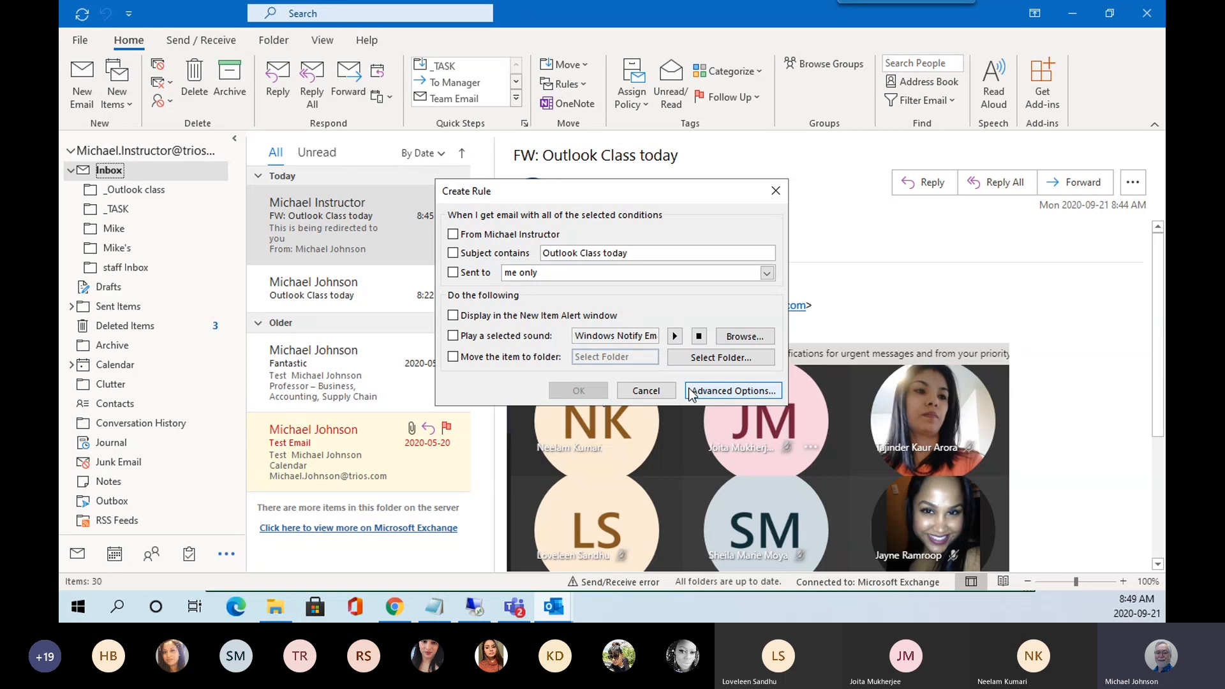
{"action": "left_click", "coordinate": [738, 394]}
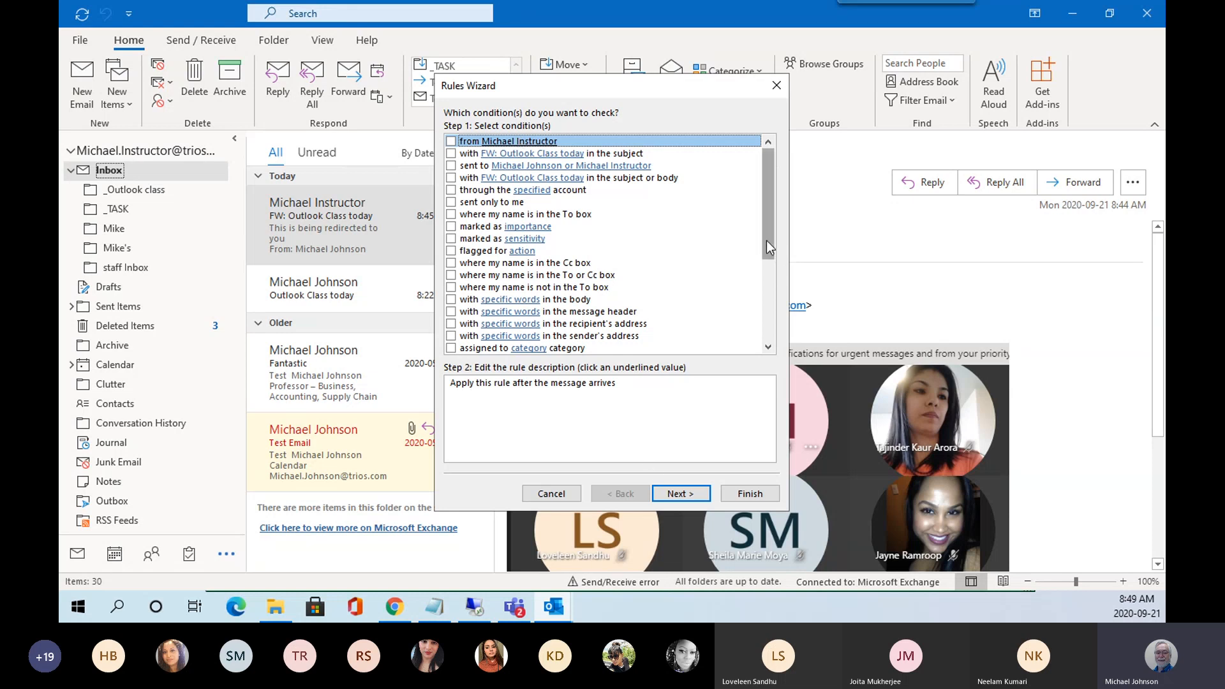
{"action": "left_click_drag", "start_coordinate": [767, 243], "coordinate": [772, 175]}
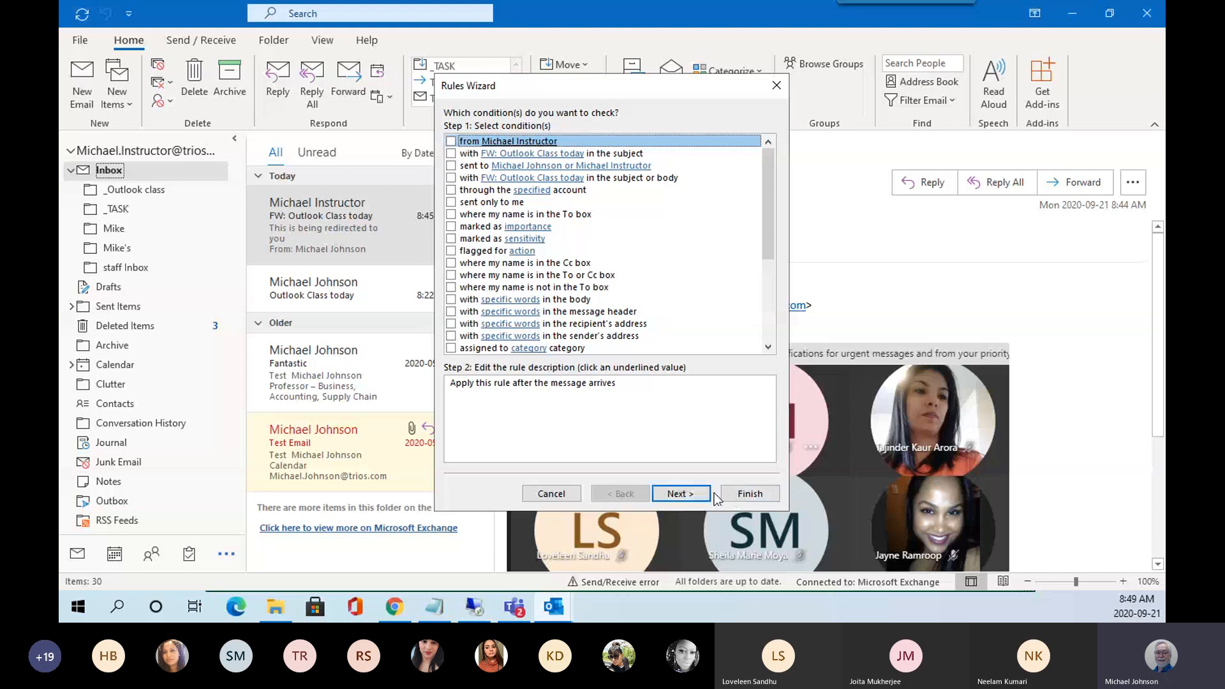
{"action": "left_click", "coordinate": [552, 494]}
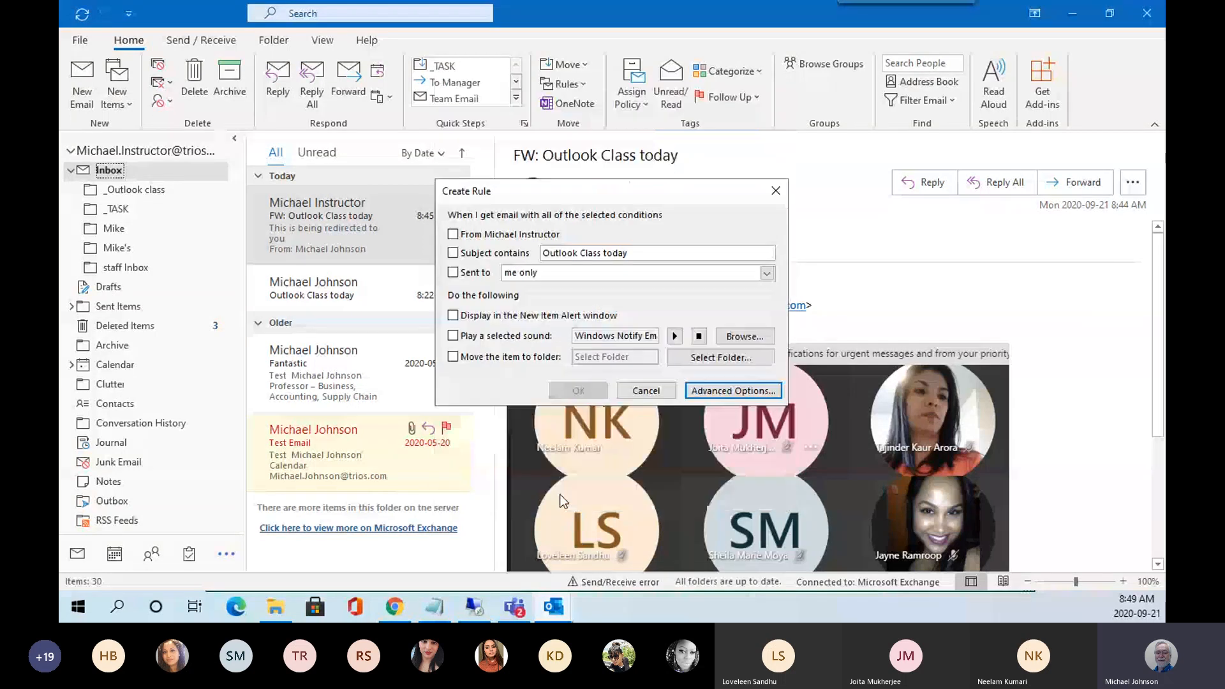
Cancel the rule, view the retention policies, and leave 'FW: Outlook Class today' marked unread.
{"action": "left_click", "coordinate": [646, 391]}
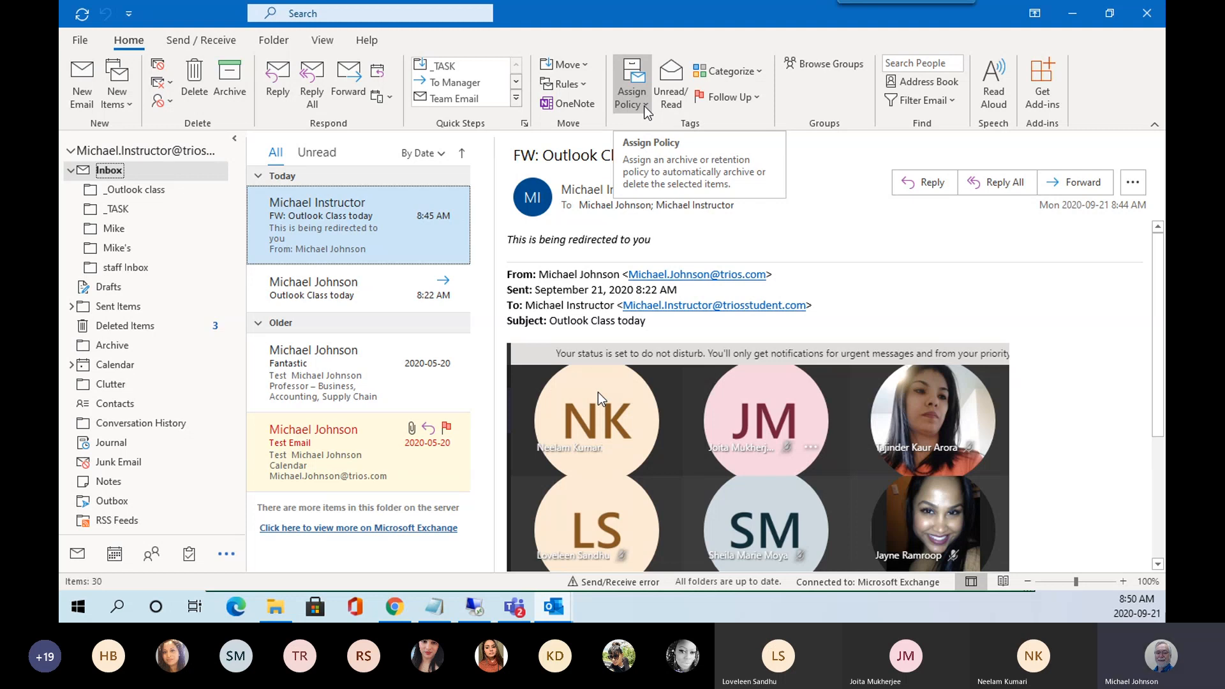
{"action": "left_click", "coordinate": [646, 105]}
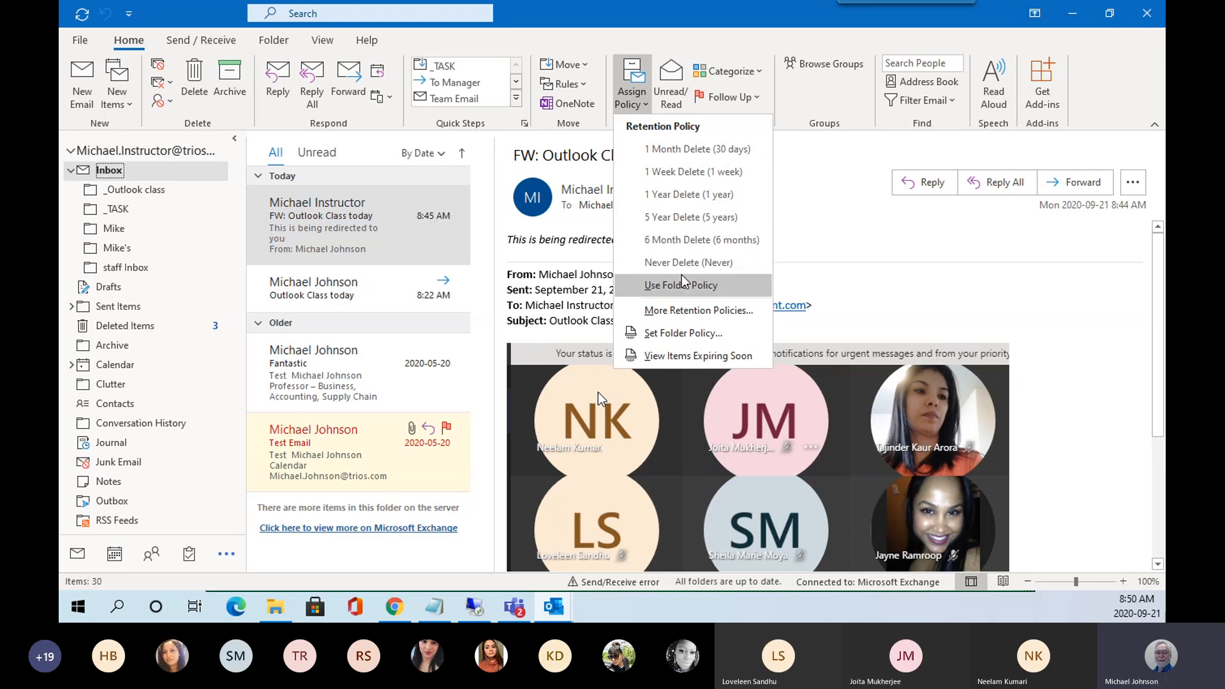
{"action": "left_click", "coordinate": [678, 75]}
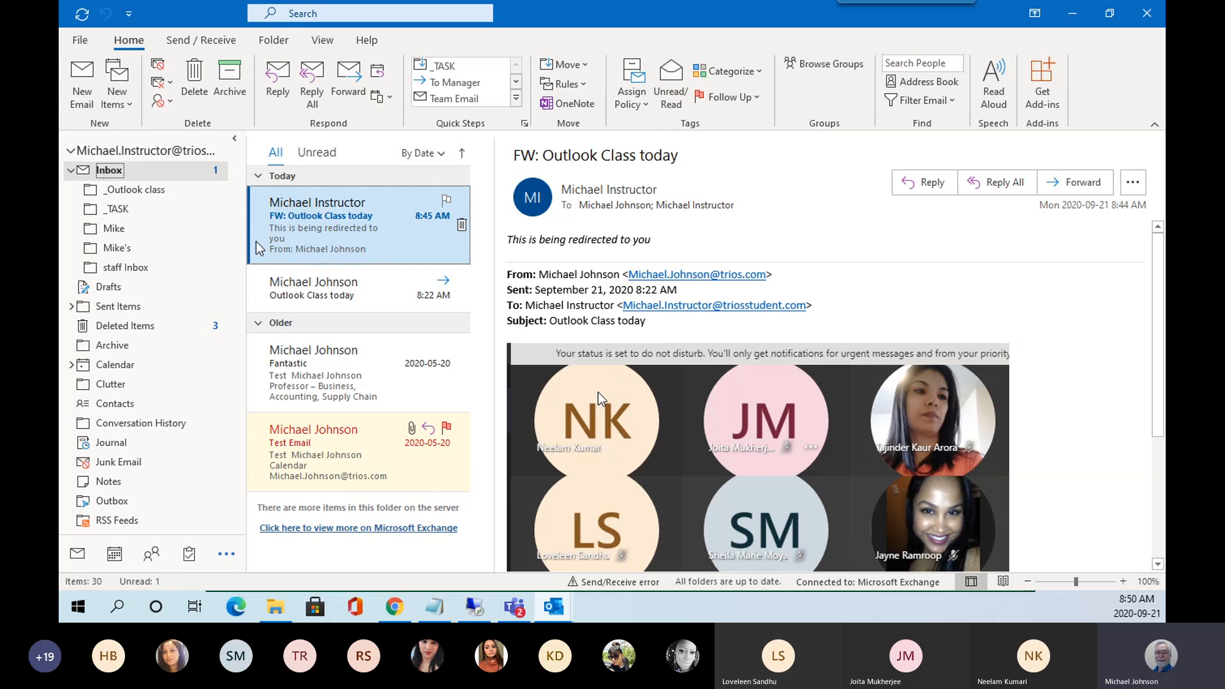
{"action": "left_click", "coordinate": [672, 101]}
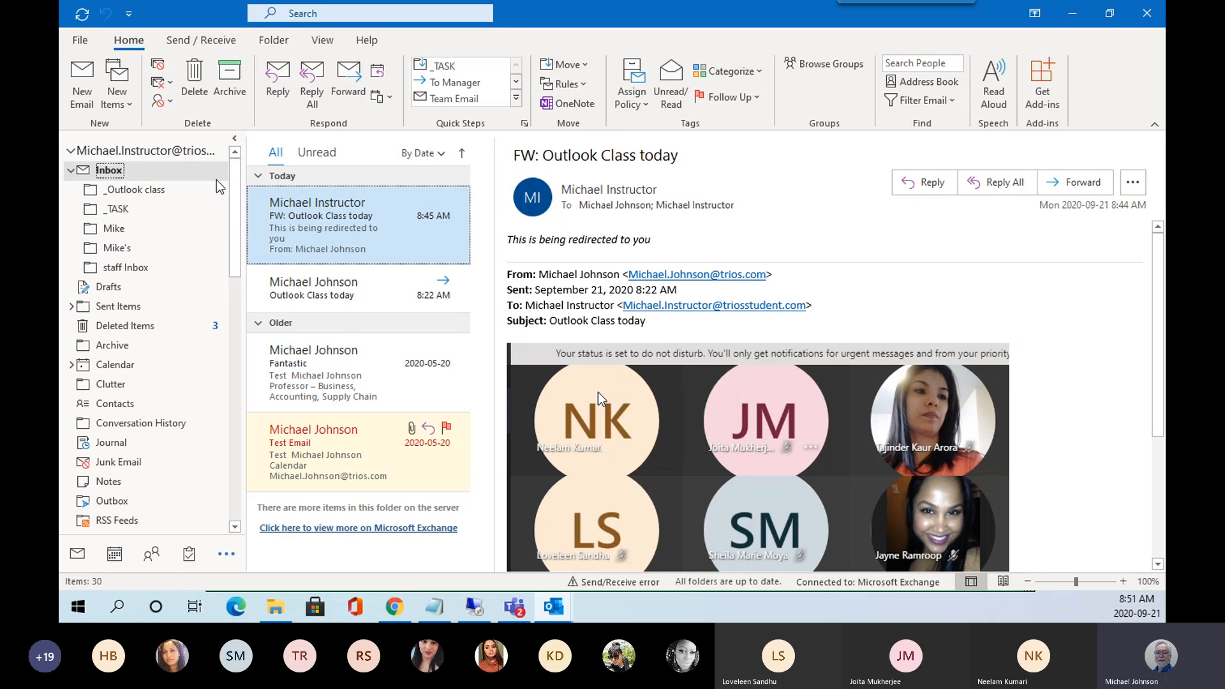
{"action": "left_click", "coordinate": [675, 93]}
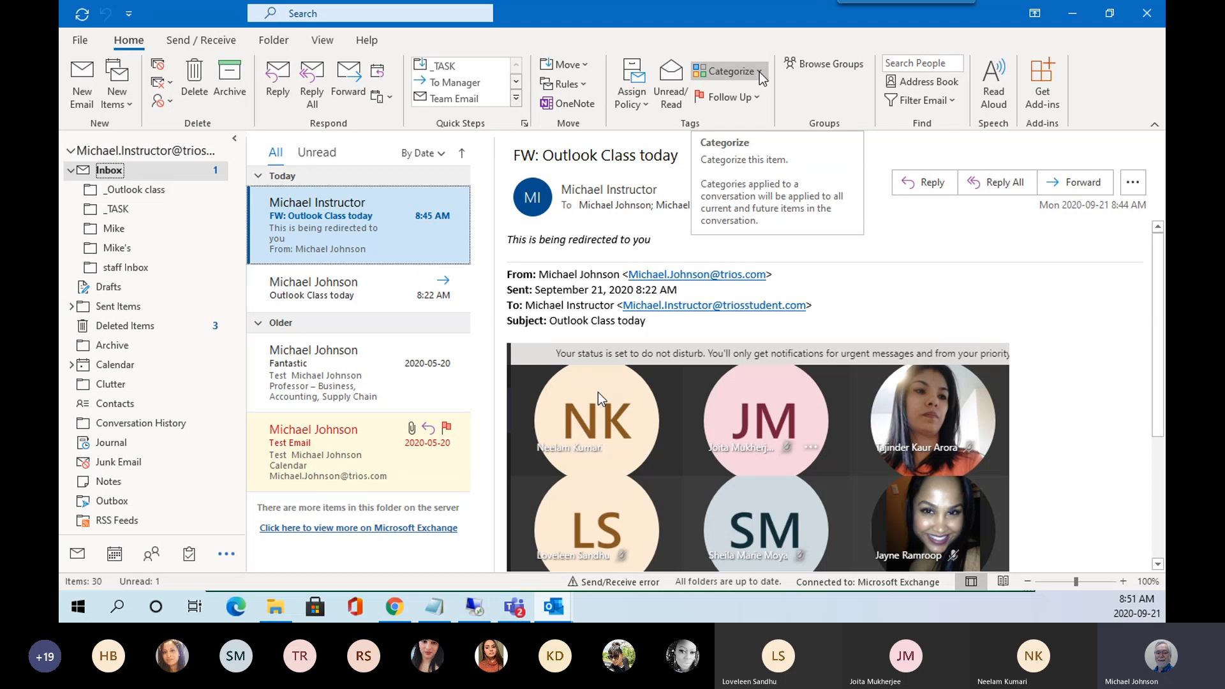
Open the Color Categories dialog through Categorize > All Categories.
{"action": "left_click", "coordinate": [759, 71]}
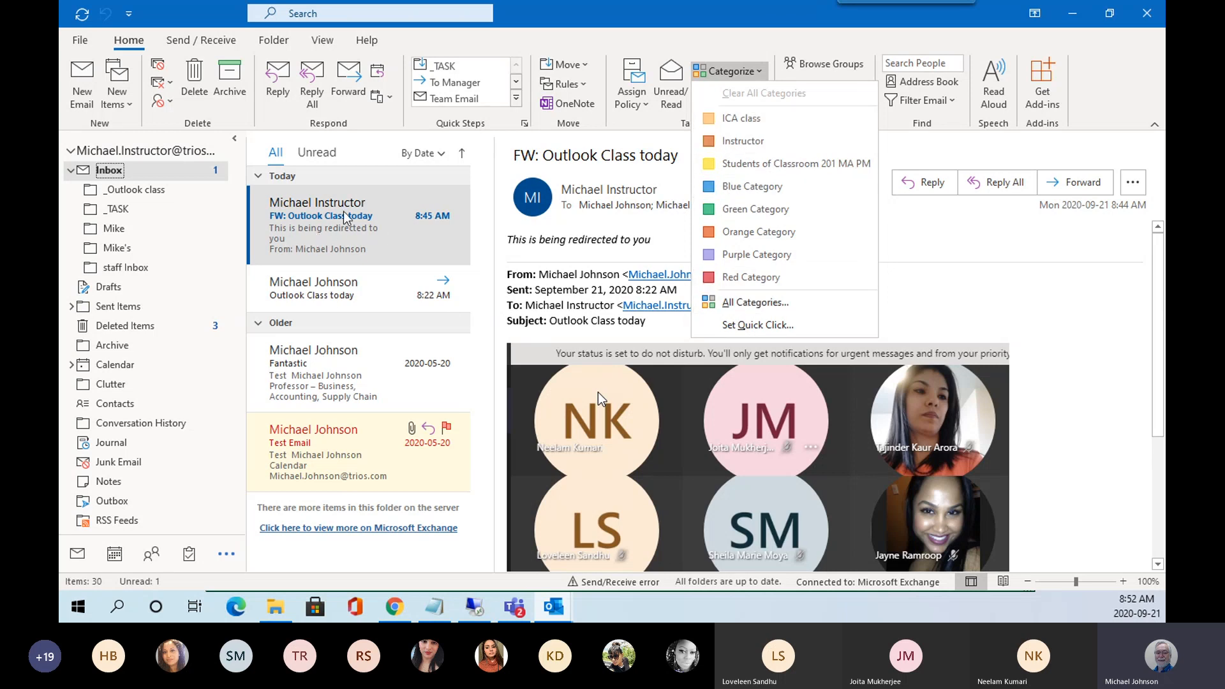
{"action": "left_click", "coordinate": [757, 305]}
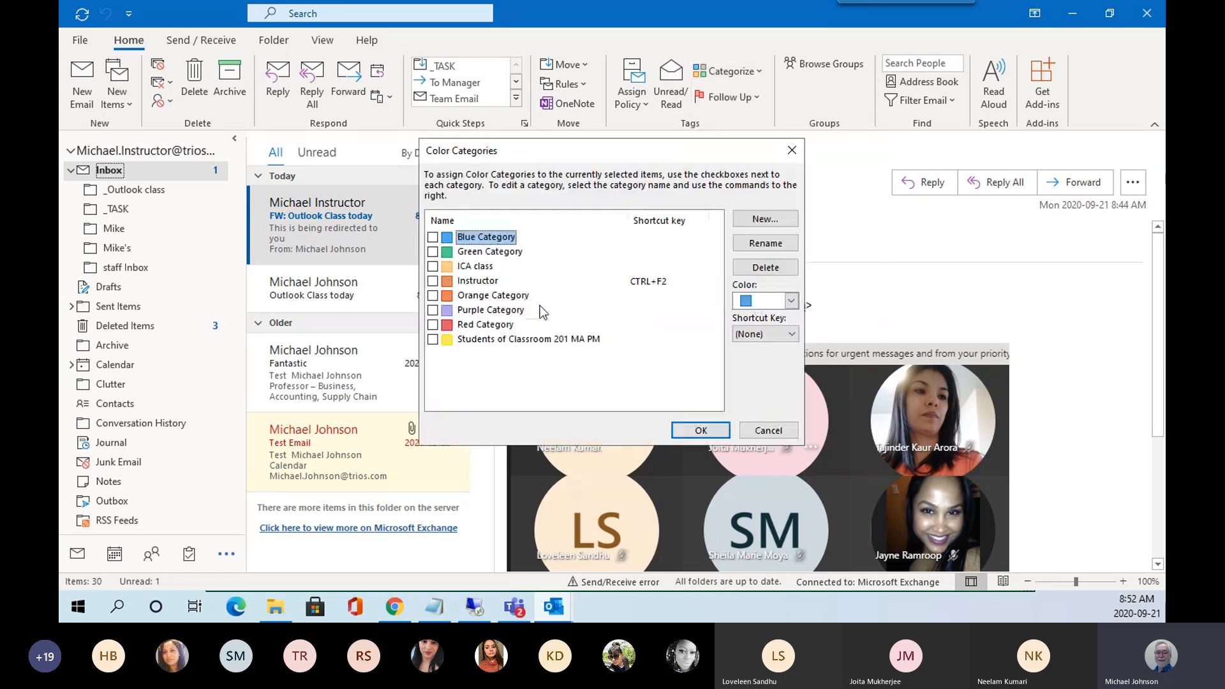
Create a new yellow colour category named 'Outlook Class Sept 2020'.
{"action": "left_click", "coordinate": [768, 220]}
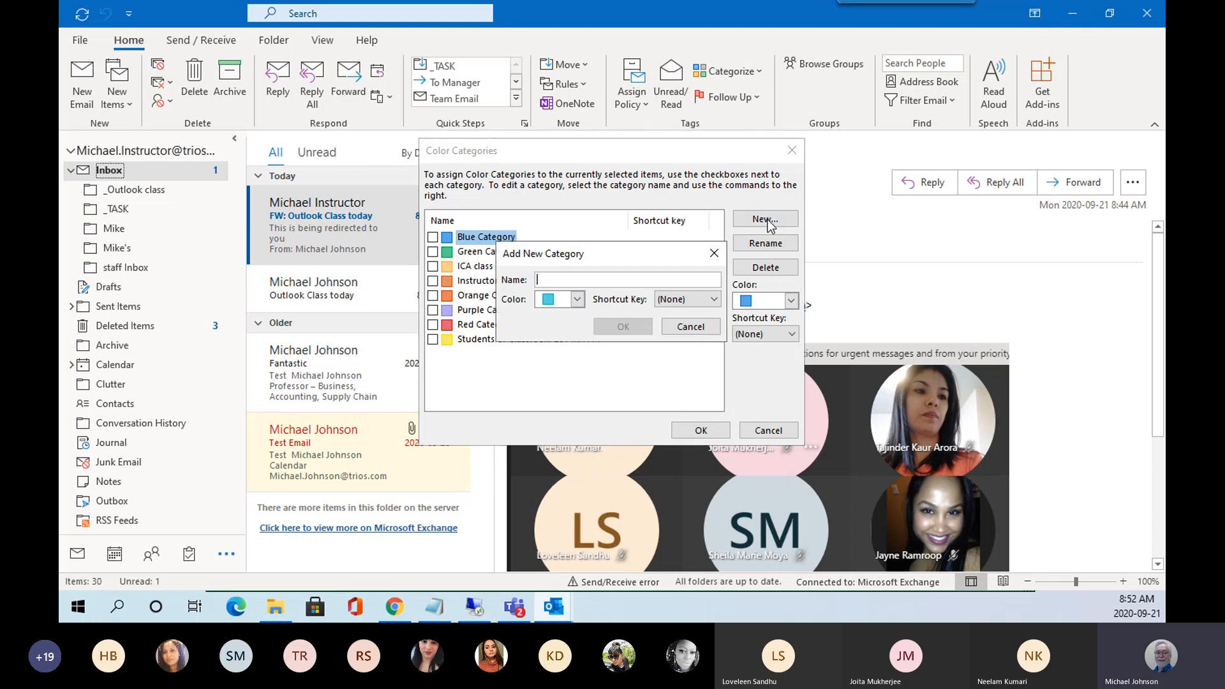
{"action": "left_click", "coordinate": [578, 300]}
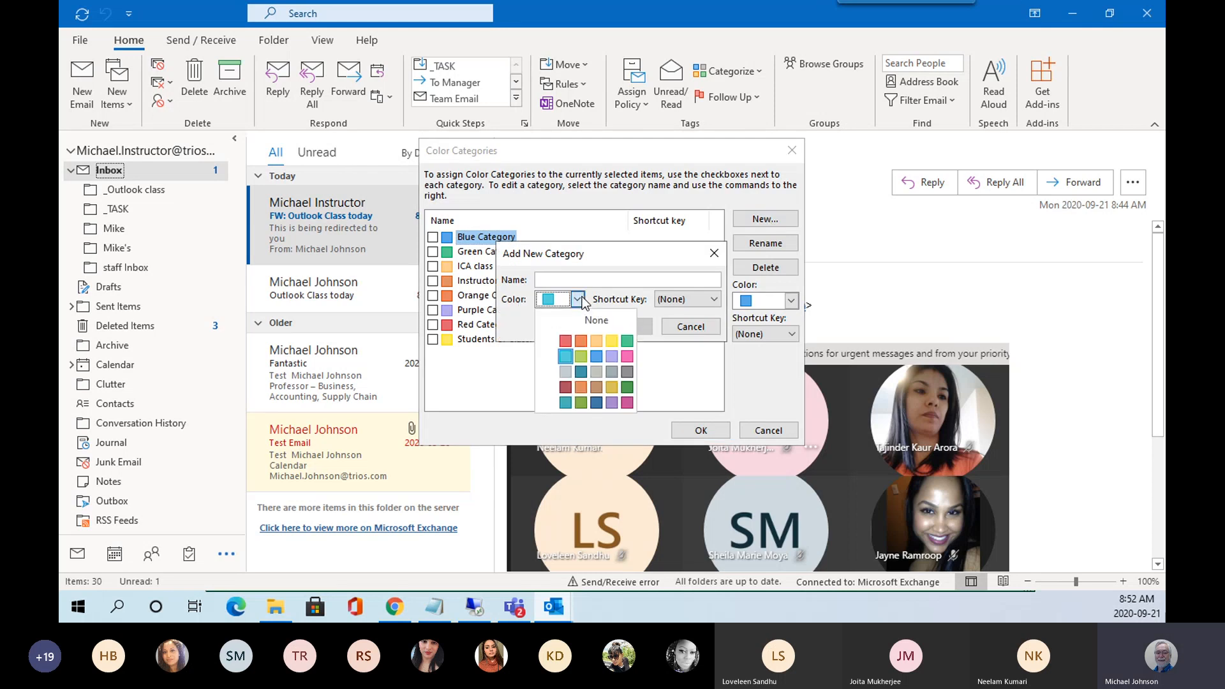
{"action": "left_click", "coordinate": [626, 342]}
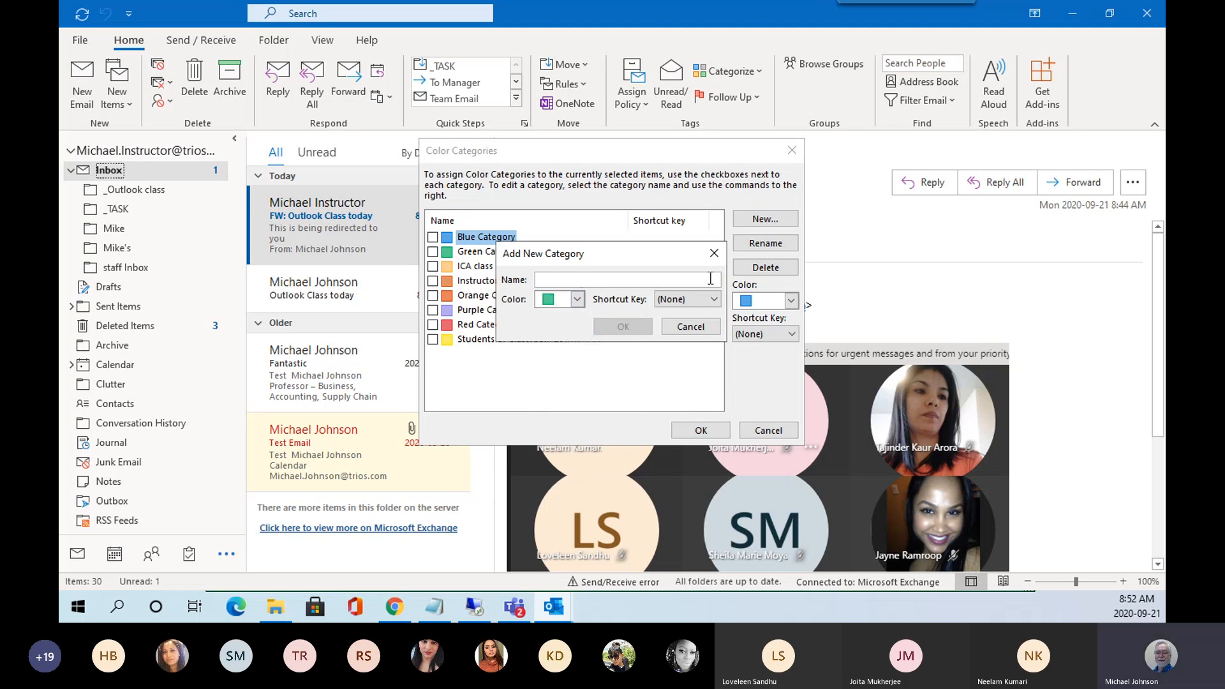
{"action": "left_click", "coordinate": [710, 279]}
{"action": "type", "text": "Outlook"}
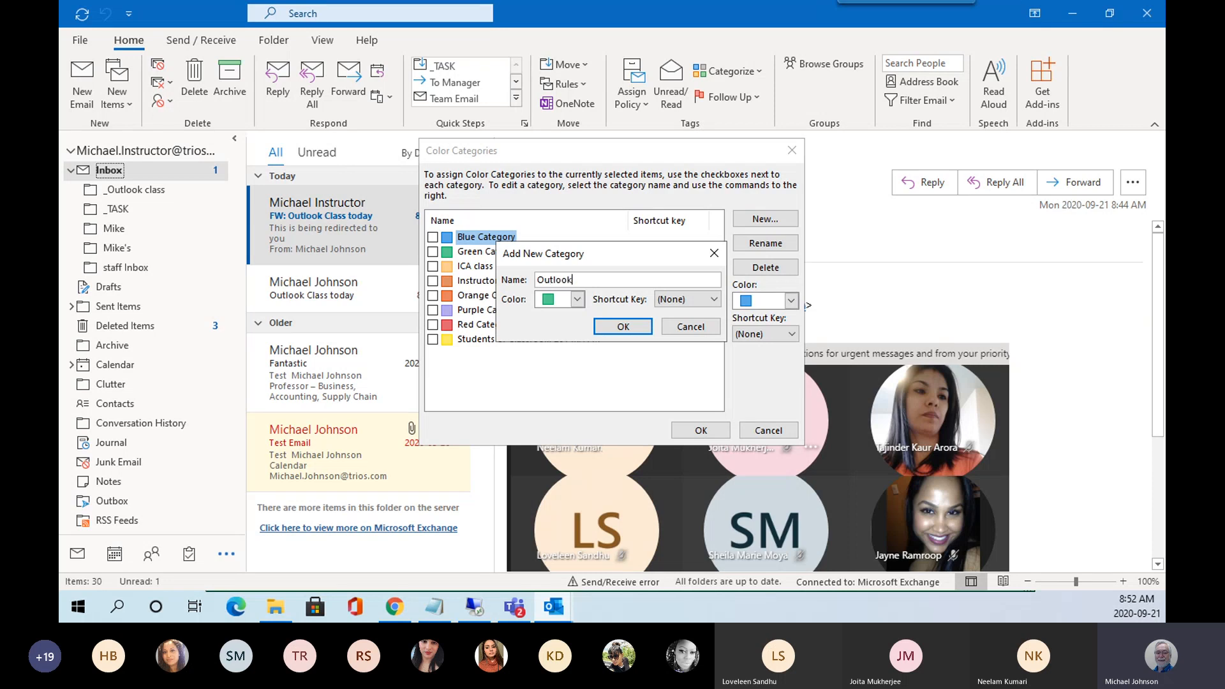
{"action": "left_click", "coordinate": [577, 302]}
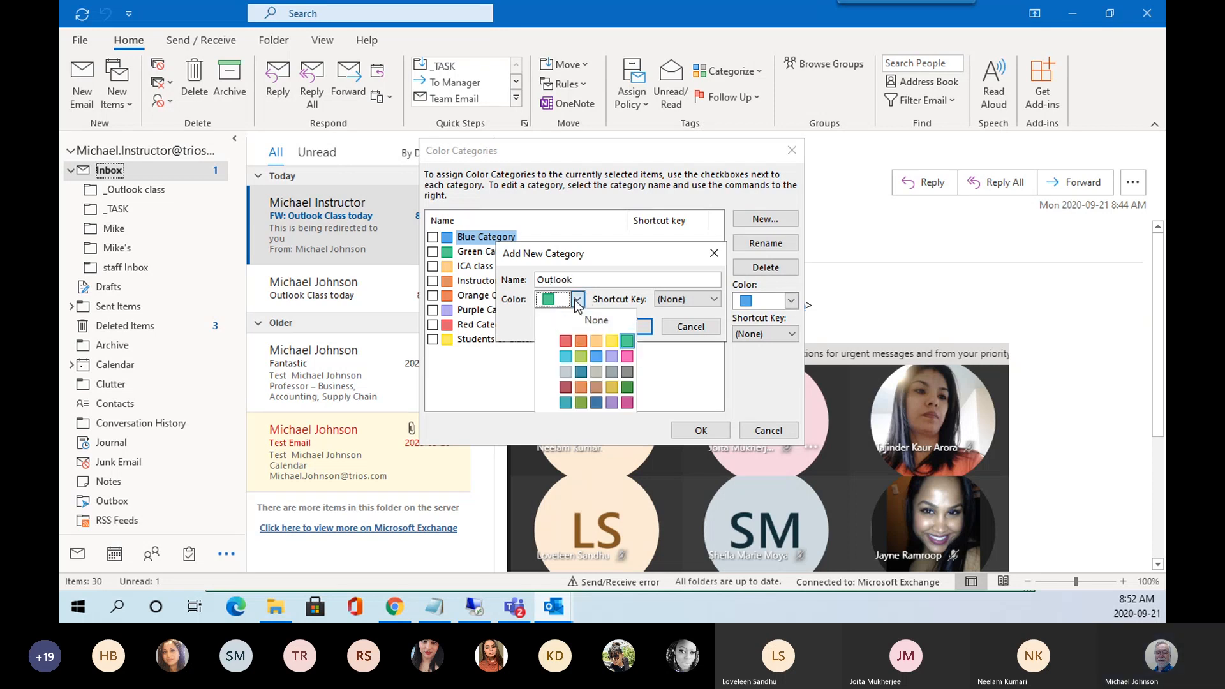
{"action": "left_click", "coordinate": [613, 341]}
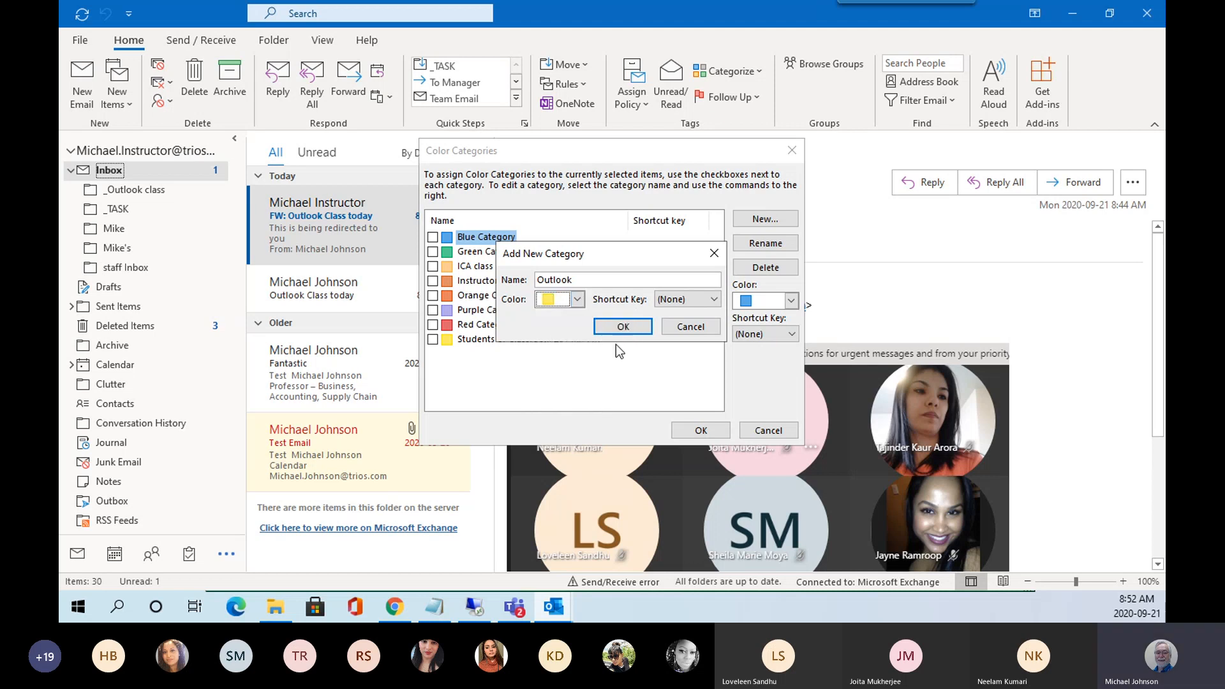
{"action": "left_click", "coordinate": [584, 277]}
{"action": "key", "text": "BackSpace"}
{"action": "key", "text": "BackSpace"}
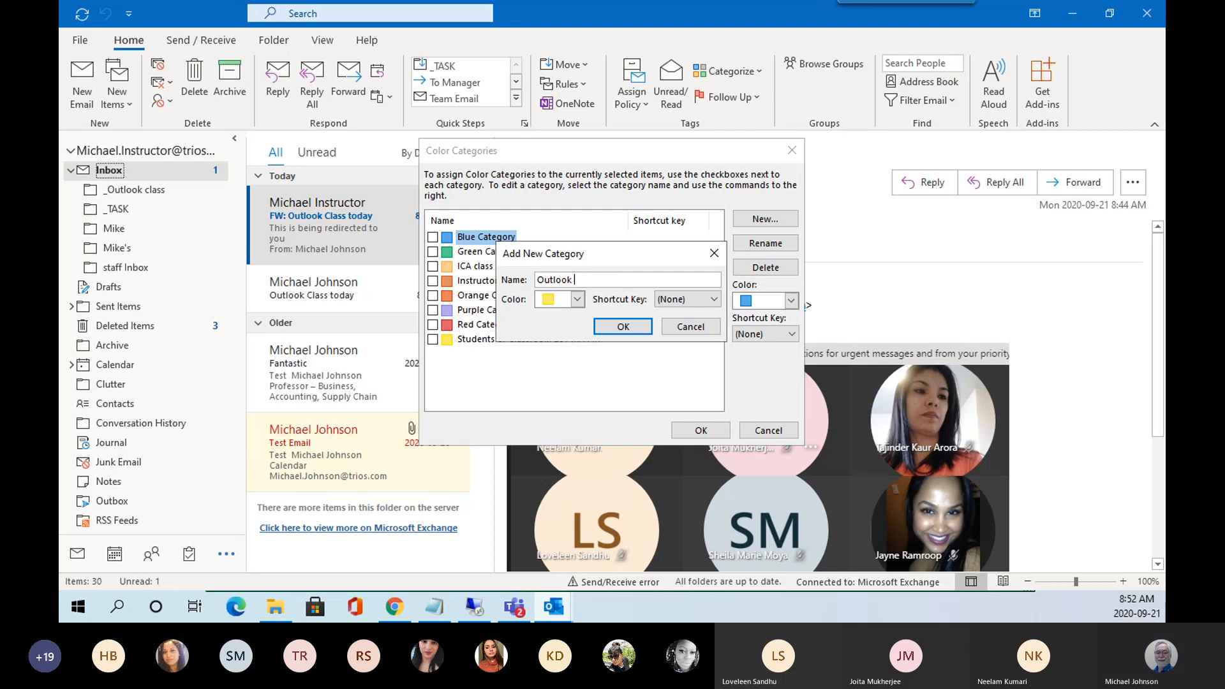
{"action": "type", "text": "Cla"}
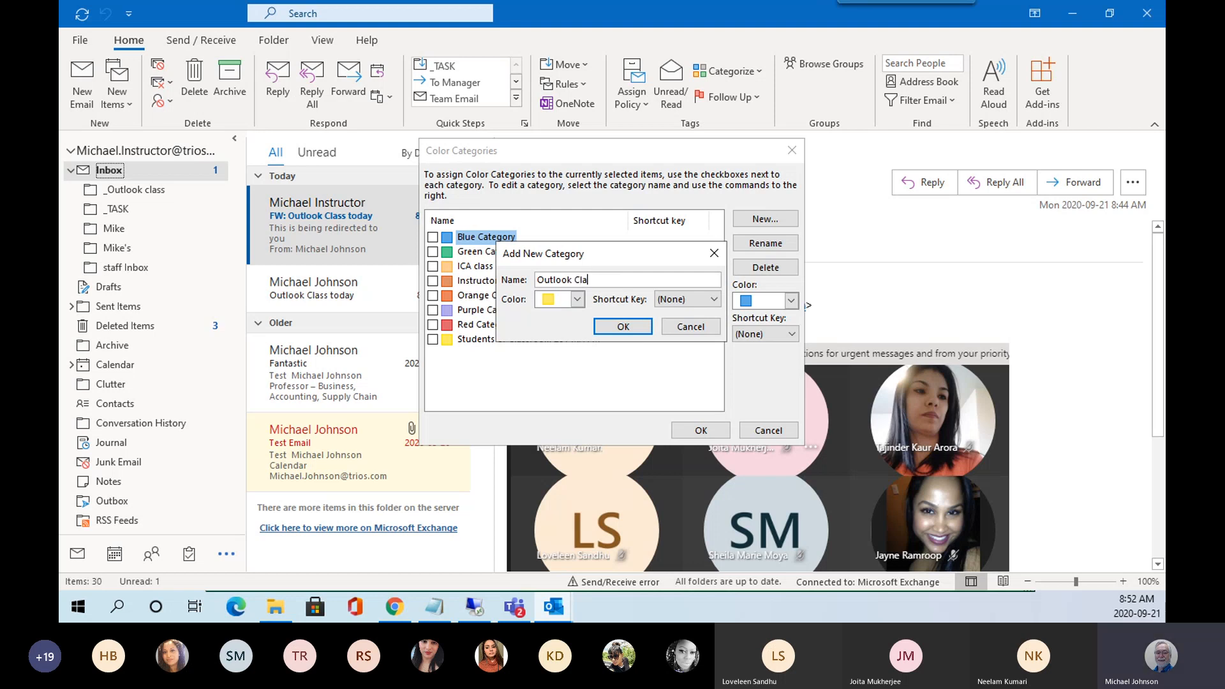
{"action": "type", "text": "ss Sept 2020"}
Give the new category the CTRL+F2 shortcut and apply it to the forwarded message.
{"action": "left_click", "coordinate": [714, 300]}
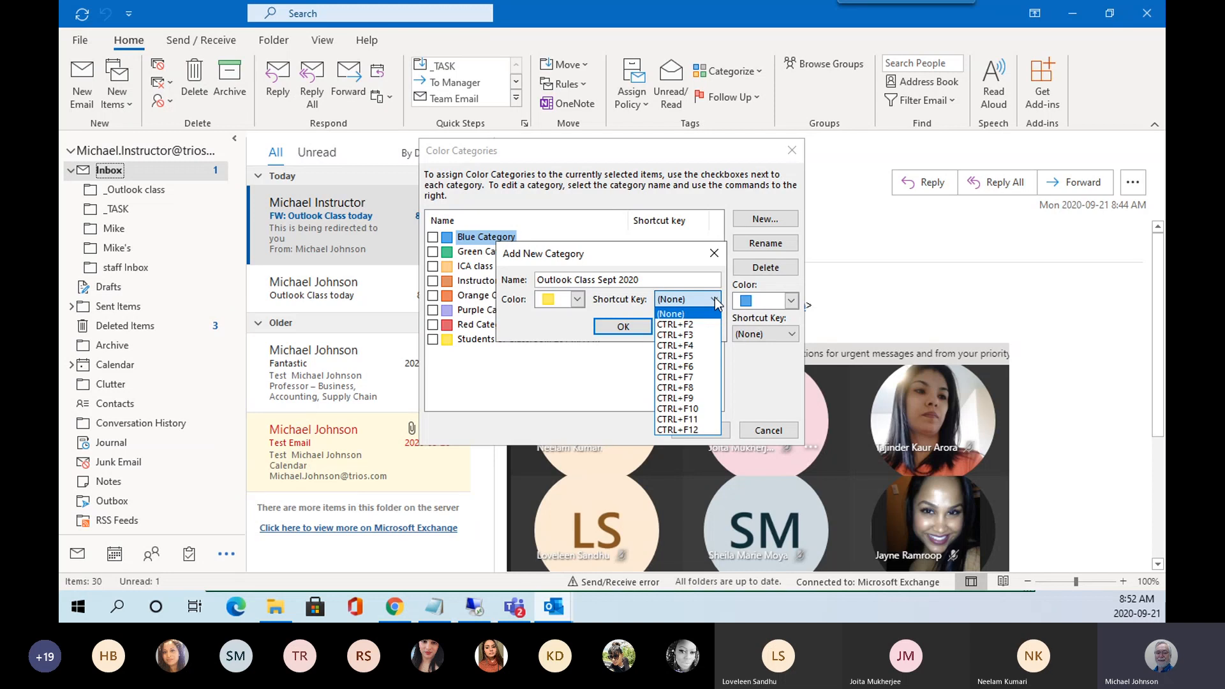
{"action": "left_click", "coordinate": [678, 326]}
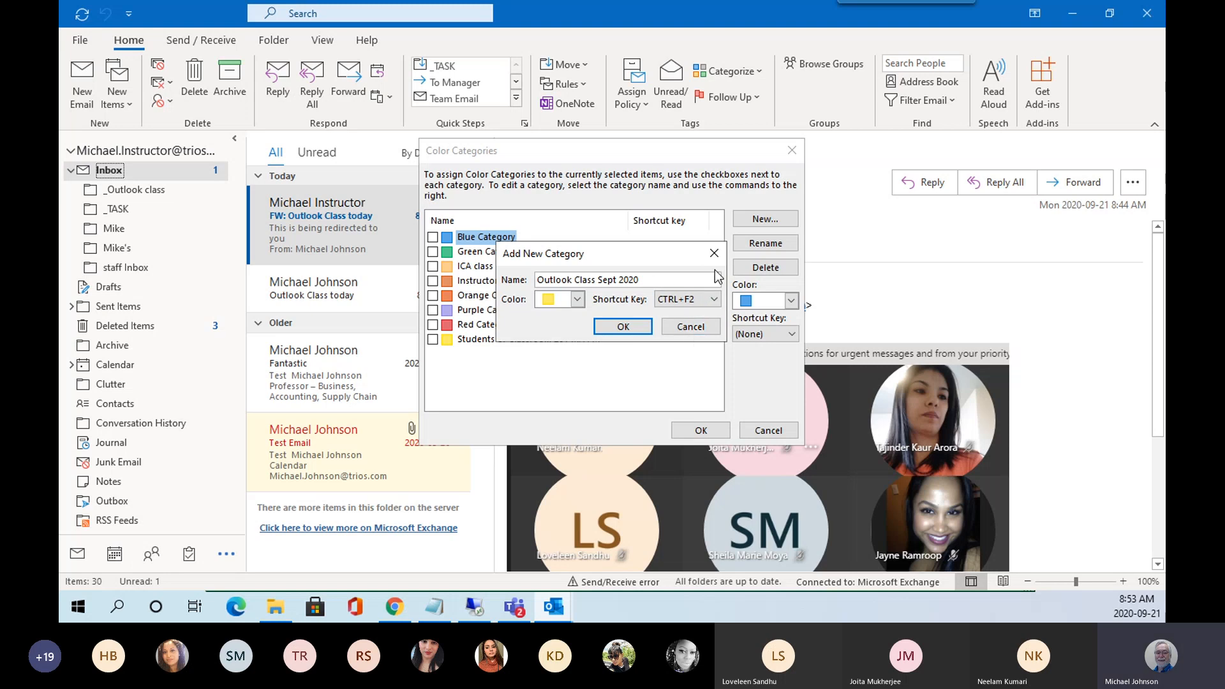
{"action": "left_click", "coordinate": [624, 327]}
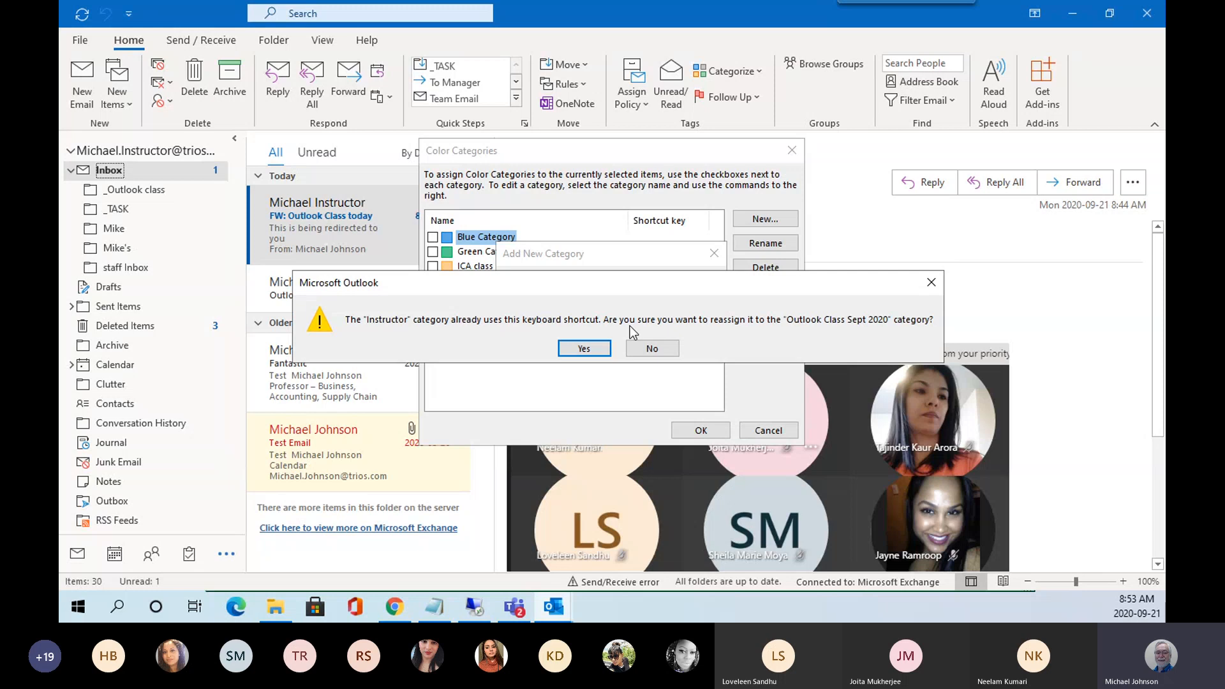
{"action": "left_click", "coordinate": [584, 348]}
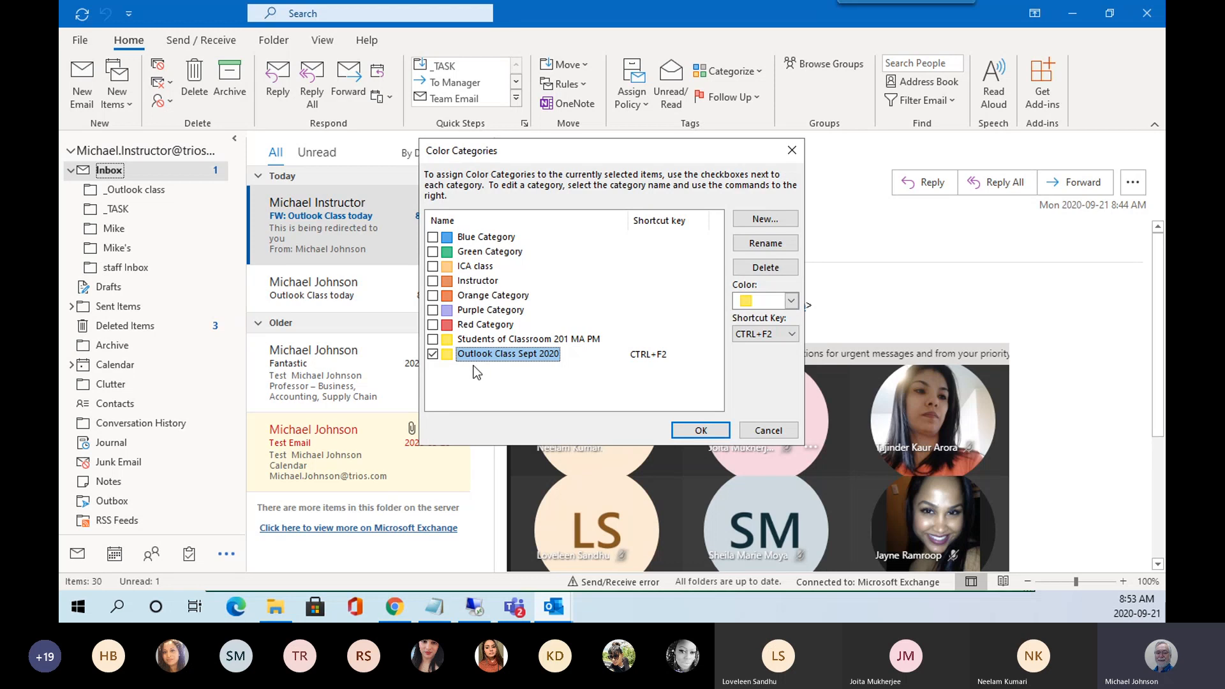
{"action": "left_click", "coordinate": [701, 430]}
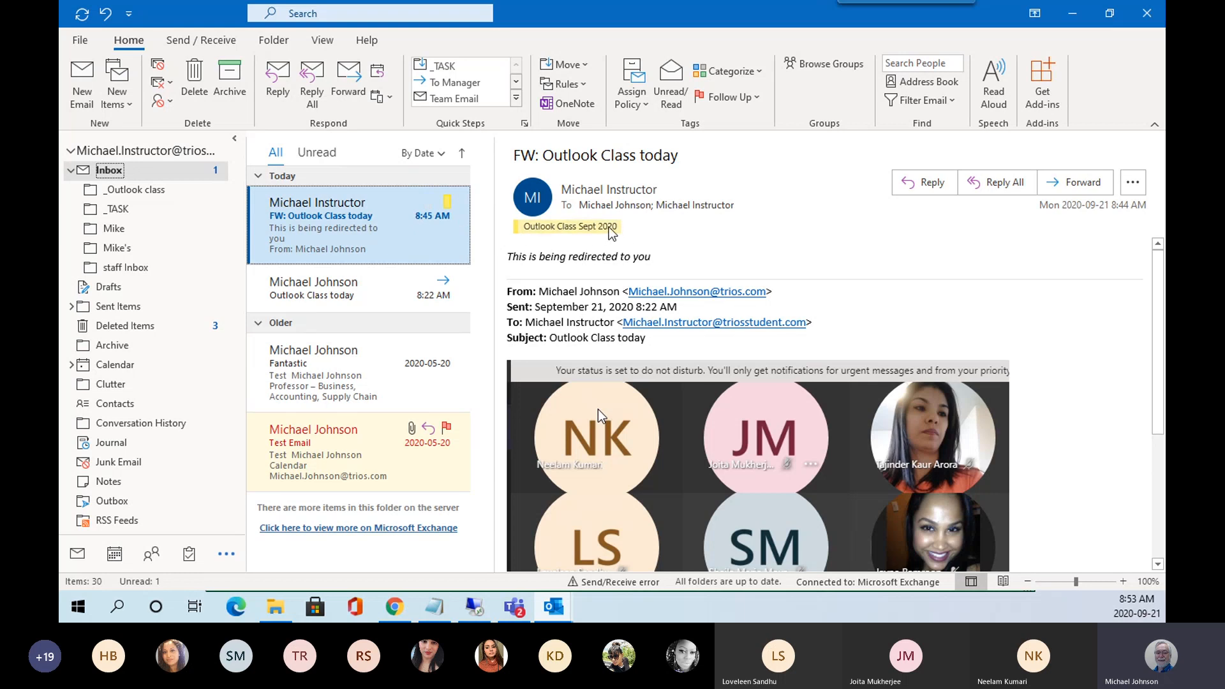
Tag the original 'Outlook Class today' message with Outlook Class Sept 2020 using Ctrl+F2.
{"action": "left_click", "coordinate": [365, 297]}
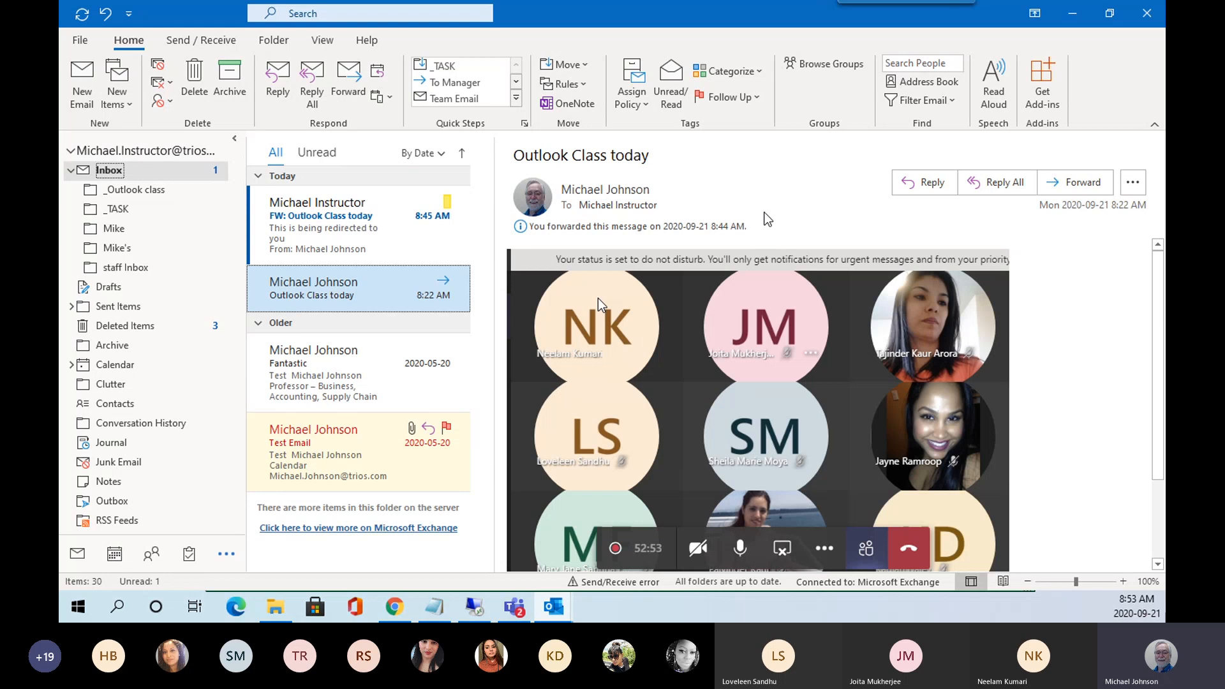
{"action": "key", "text": "ctrl+F2"}
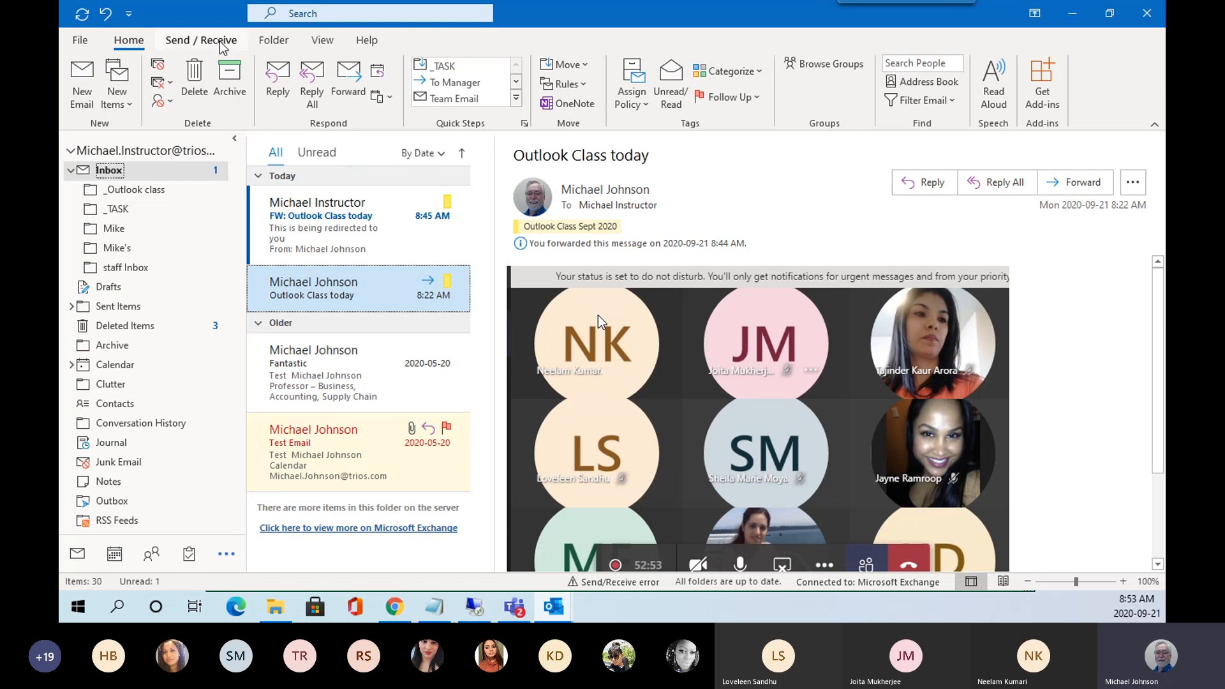
{"action": "left_click", "coordinate": [220, 41]}
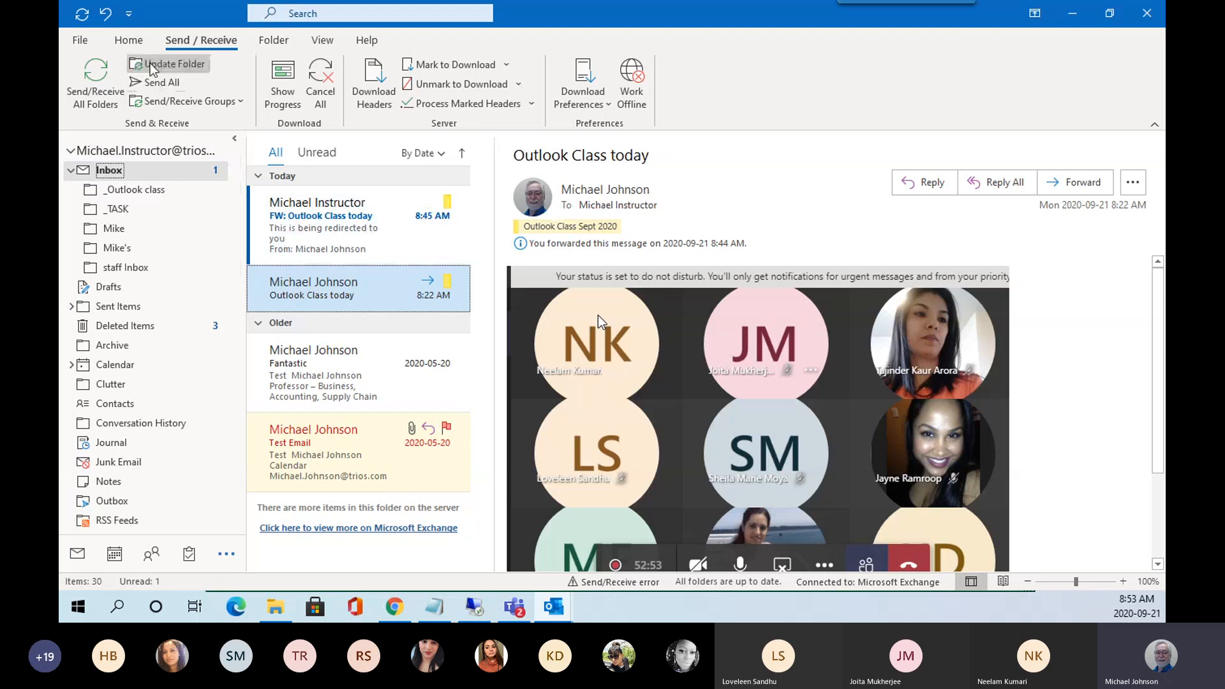
{"action": "left_click", "coordinate": [129, 40]}
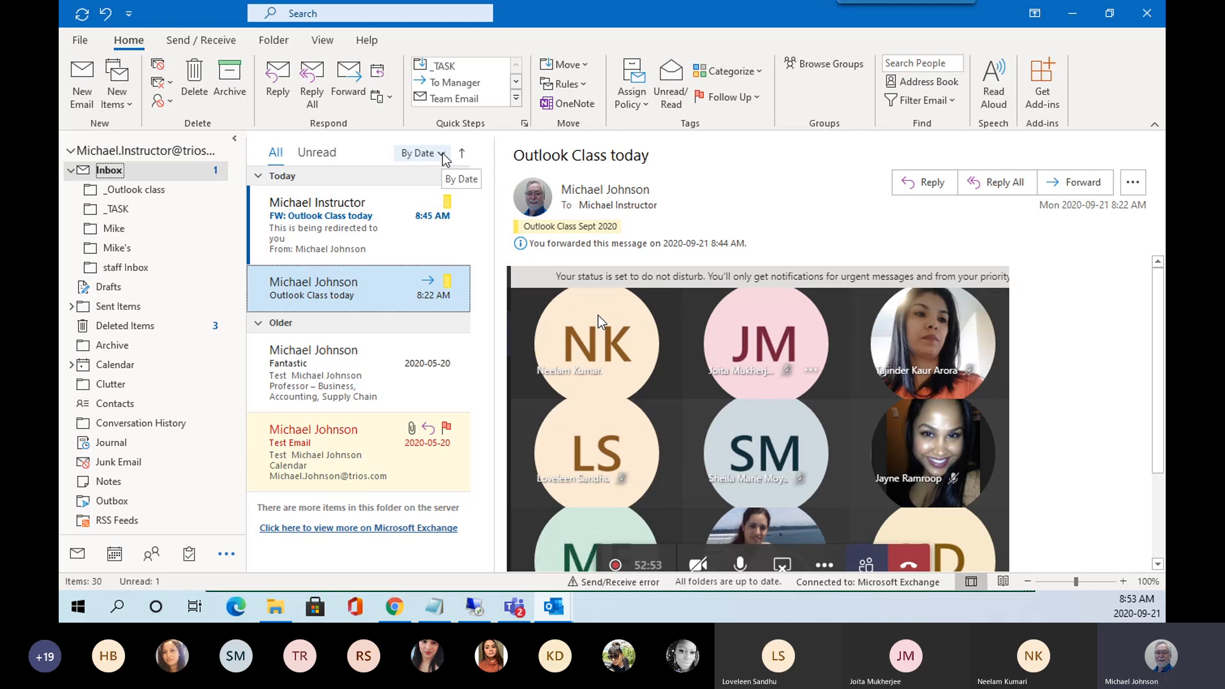
Switch the Inbox filter from Unread back to All and open the By Date arrangement options.
{"action": "left_click", "coordinate": [313, 158]}
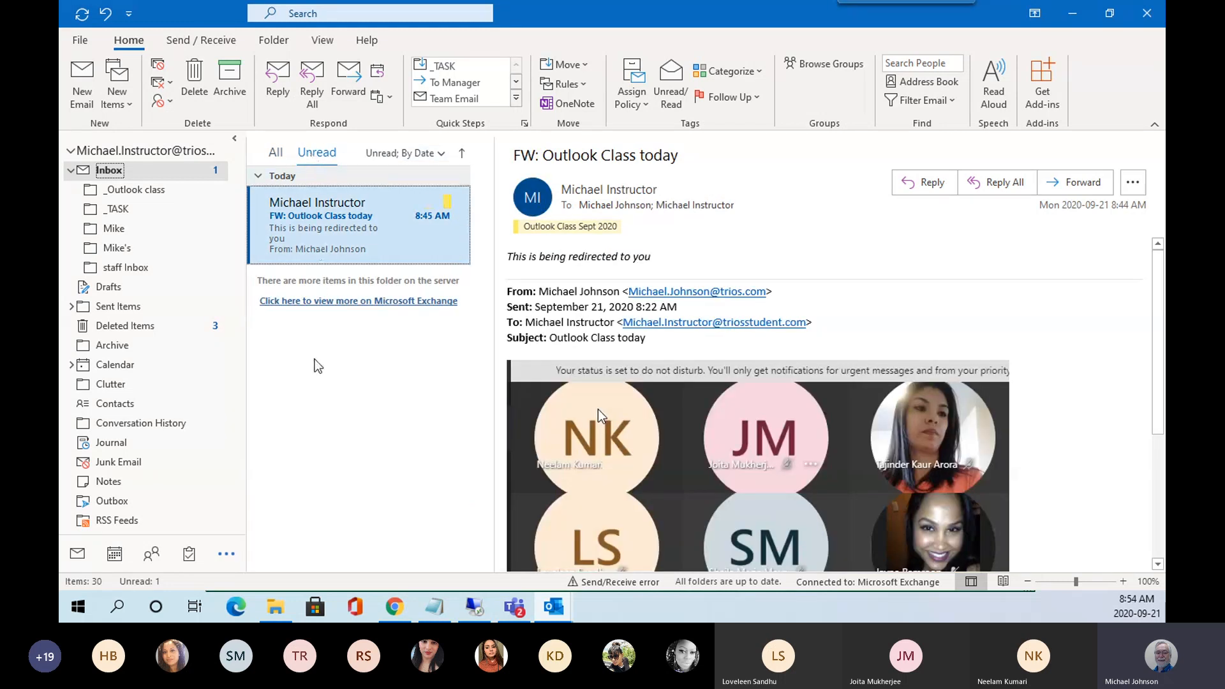
{"action": "left_click", "coordinate": [279, 156]}
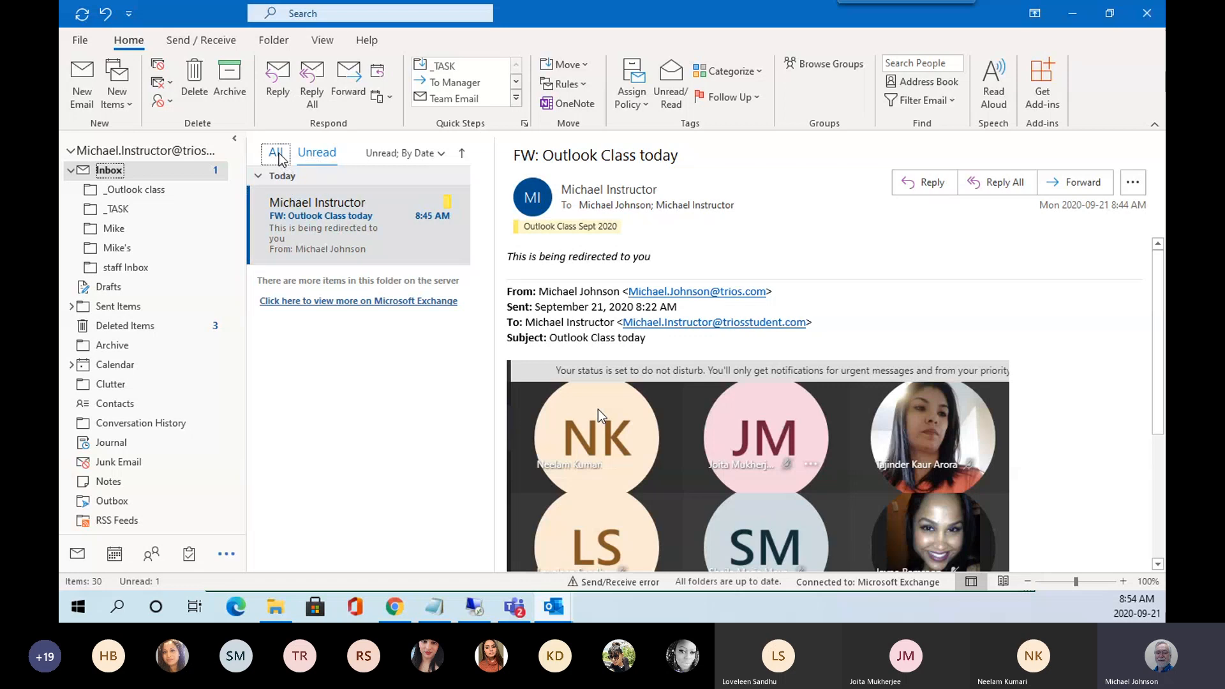
{"action": "left_click", "coordinate": [440, 154]}
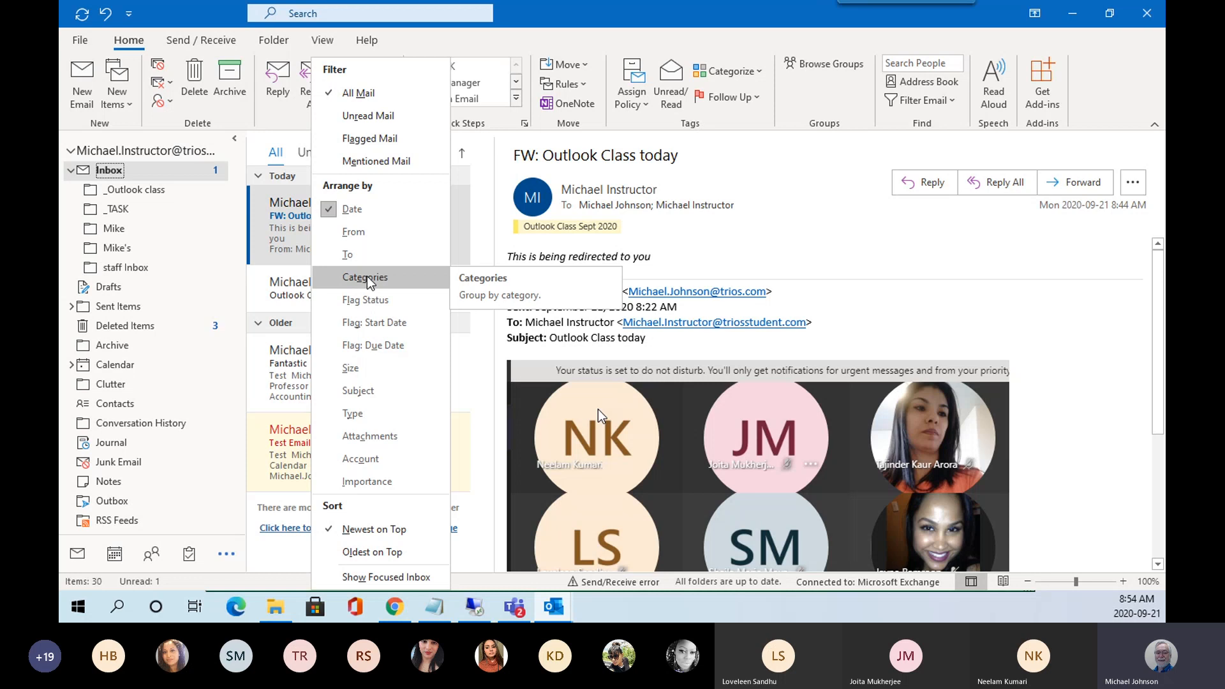
Arrange the Inbox by Categories, reverse the group order, and select the Fantastic message.
{"action": "left_click", "coordinate": [365, 279]}
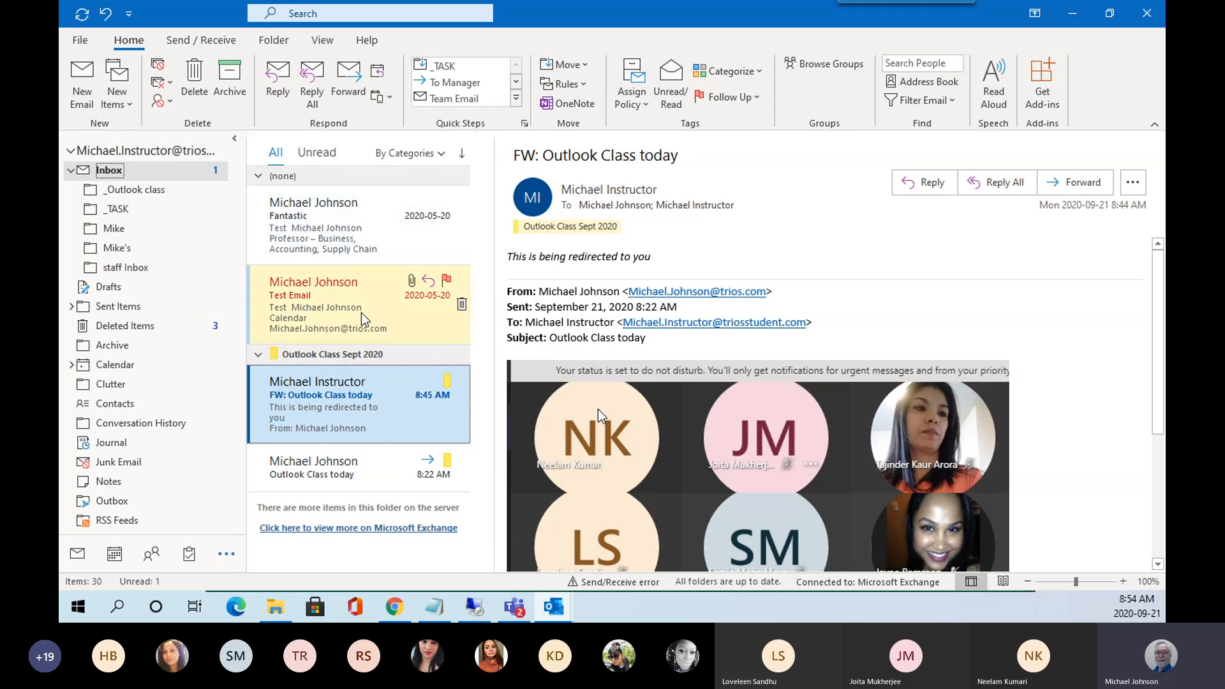
{"action": "left_click", "coordinate": [462, 154]}
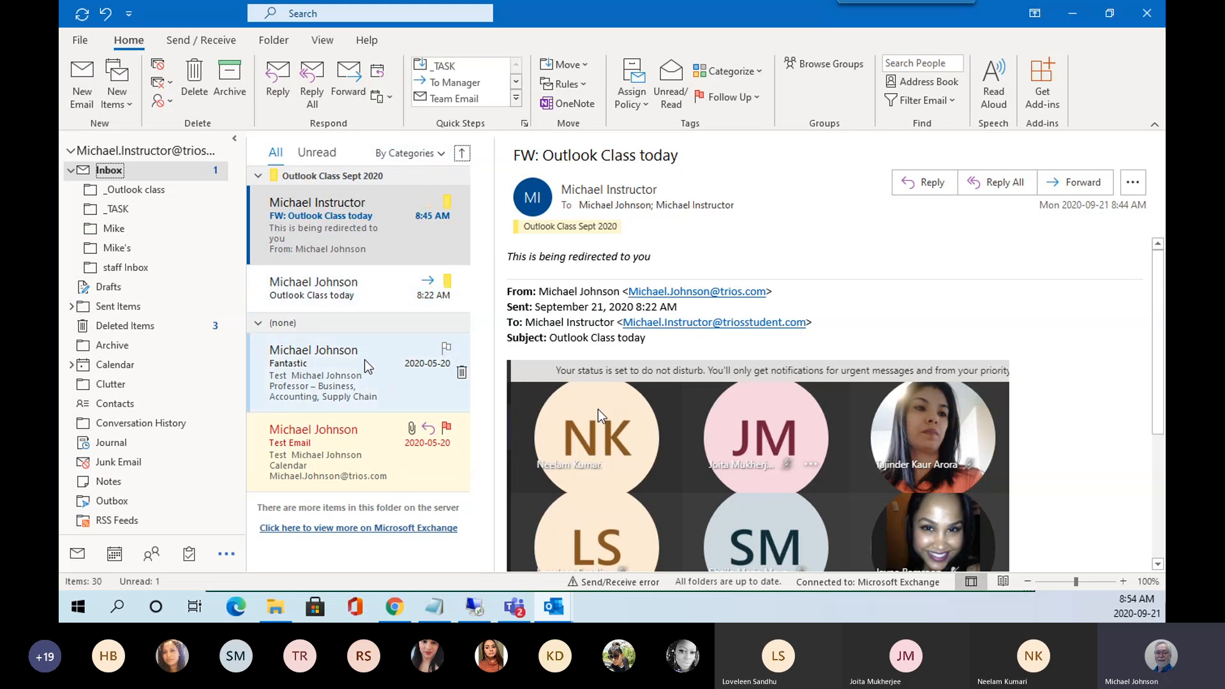
{"action": "left_click", "coordinate": [365, 375]}
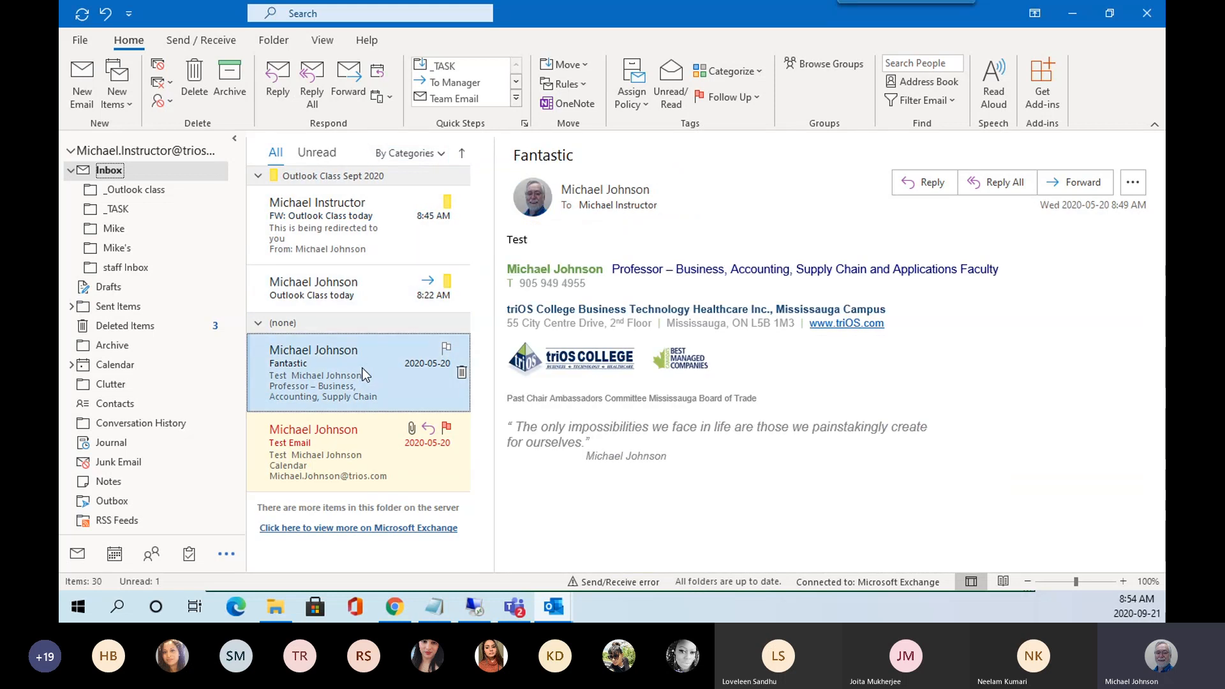
Assign Green Category to the Fantastic message, keeping its default name.
{"action": "right_click", "coordinate": [365, 375]}
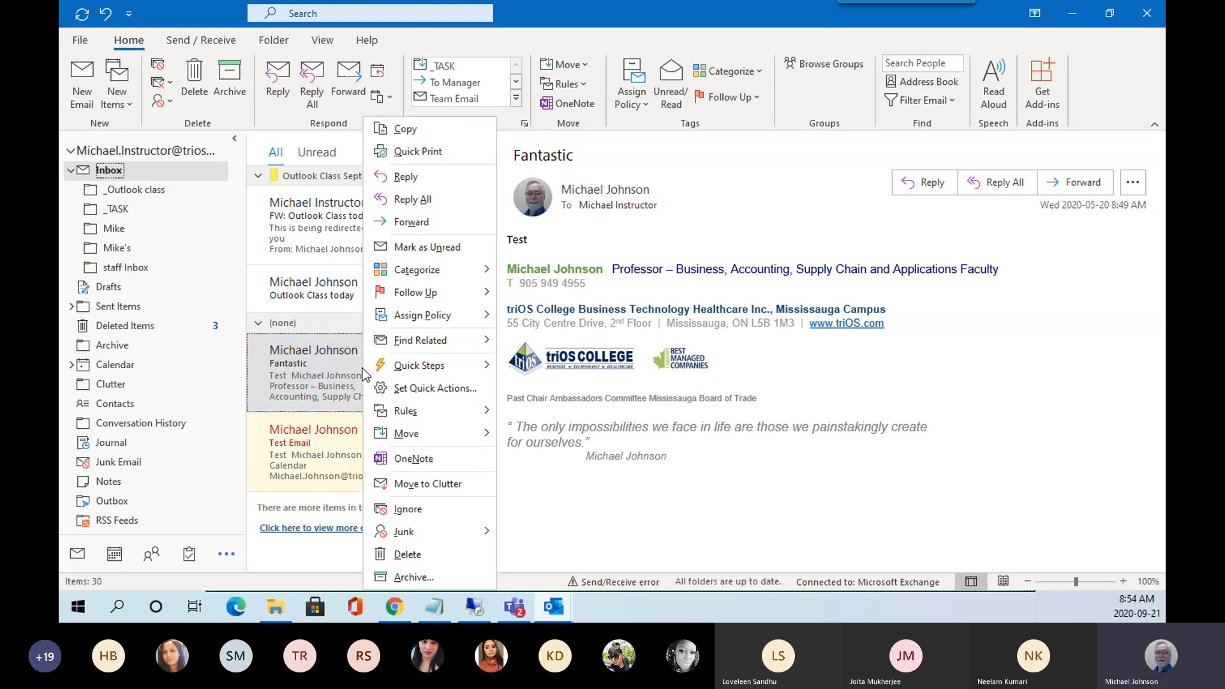
{"action": "mouse_move", "coordinate": [396, 270]}
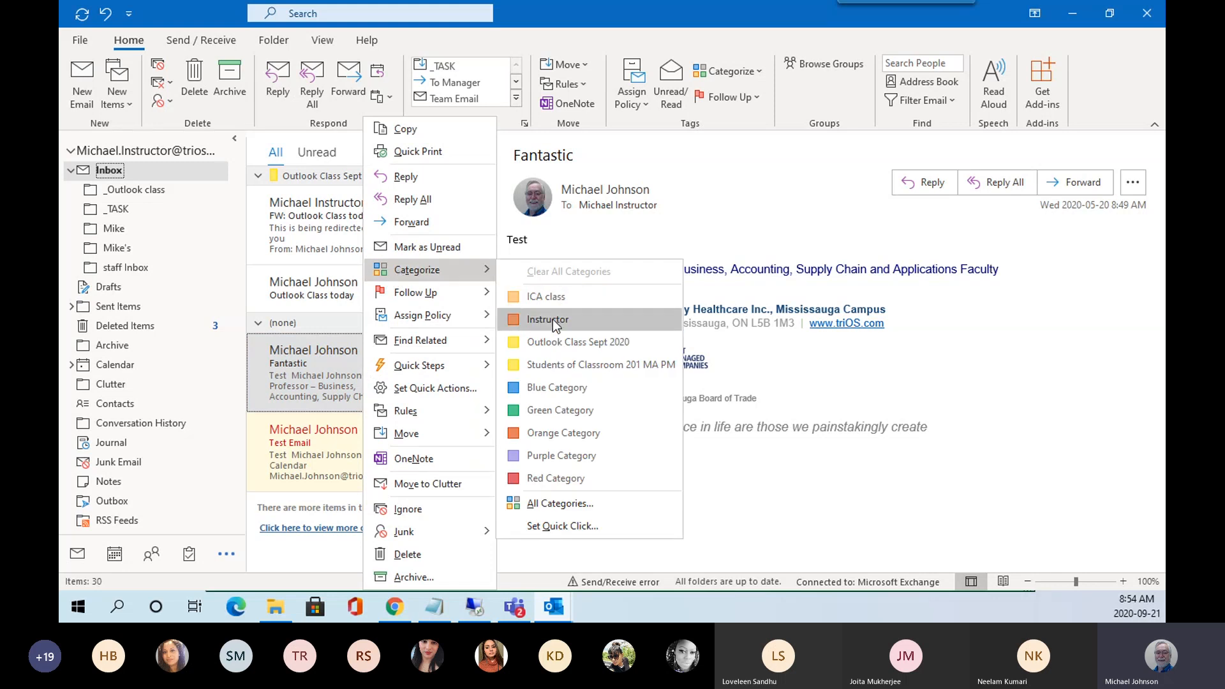
{"action": "left_click", "coordinate": [576, 411]}
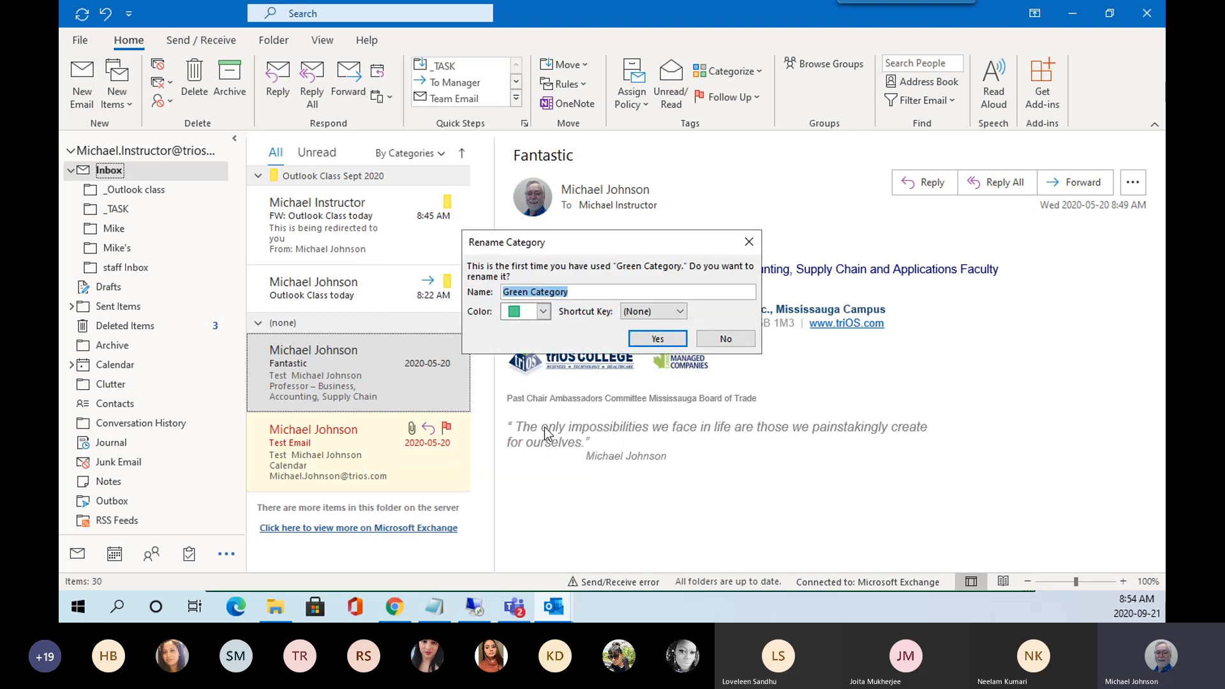
{"action": "left_click", "coordinate": [658, 339]}
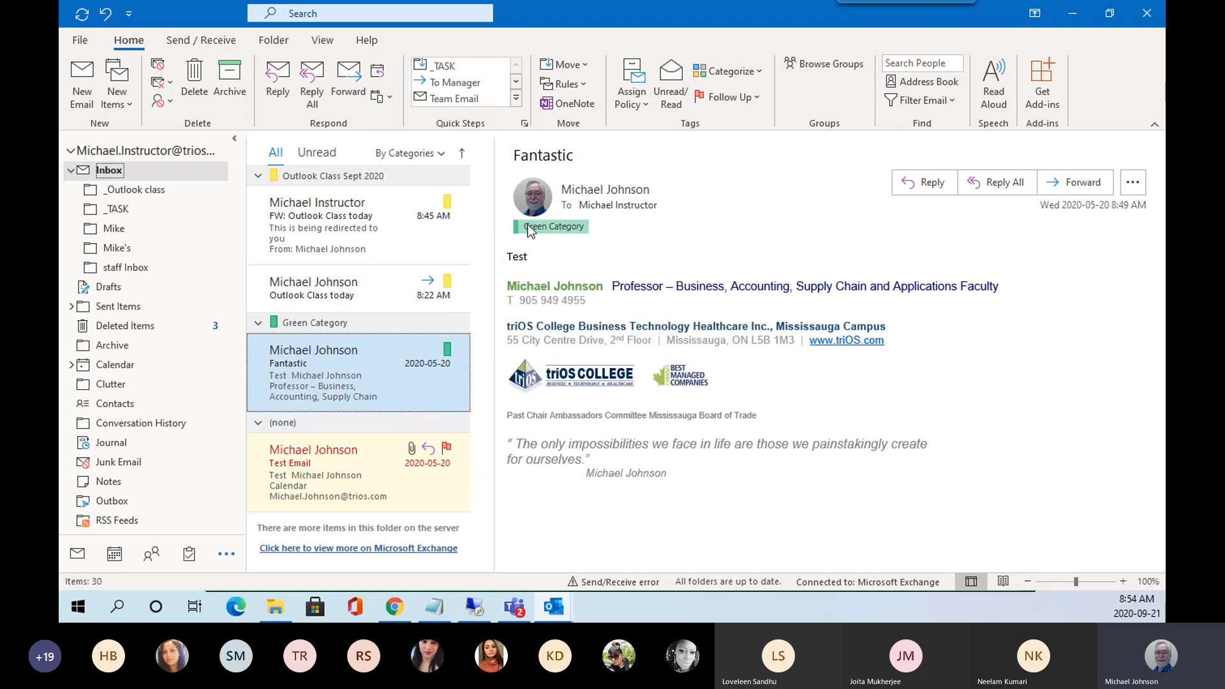
Assign Orange Category to the Test Email message, keeping its default name.
{"action": "left_click", "coordinate": [369, 470]}
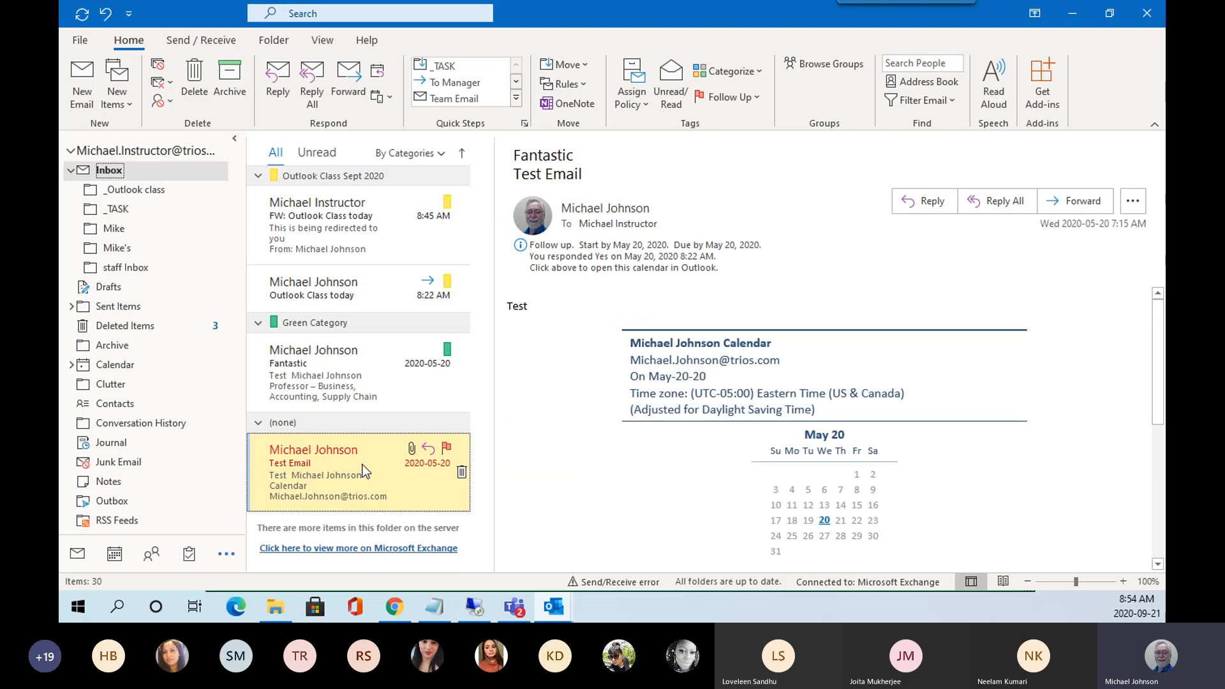
{"action": "right_click", "coordinate": [367, 469]}
{"action": "mouse_move", "coordinate": [447, 269]}
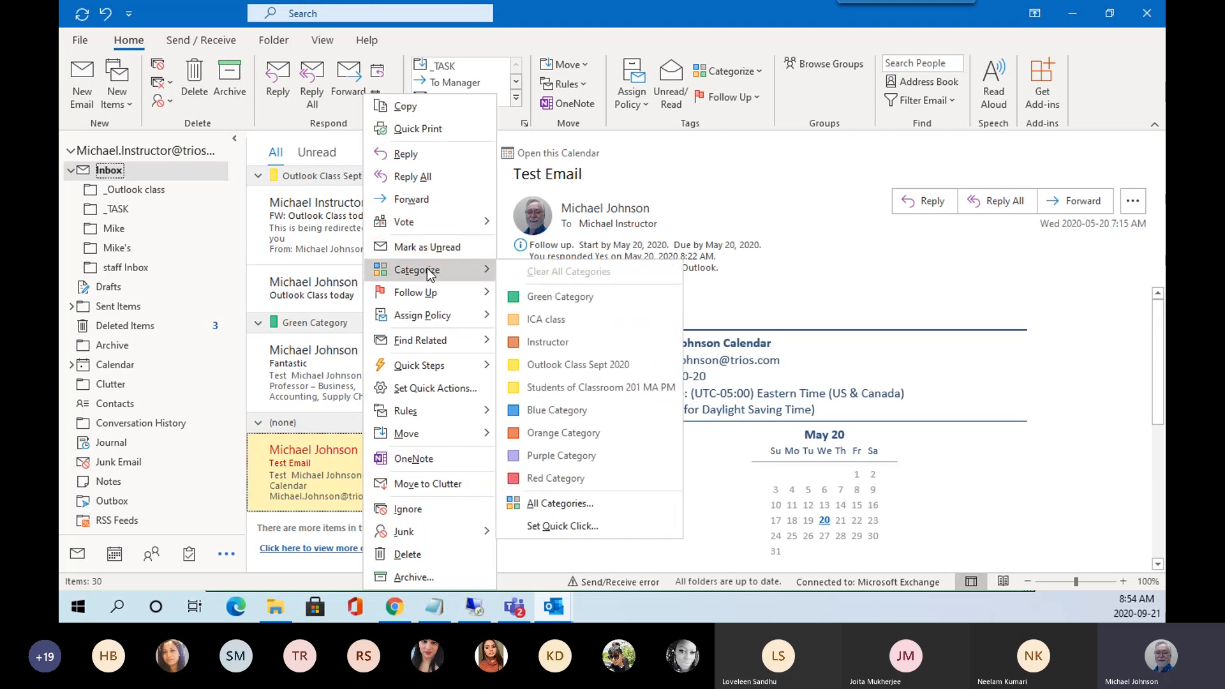
{"action": "left_click", "coordinate": [564, 432]}
{"action": "left_click", "coordinate": [641, 339]}
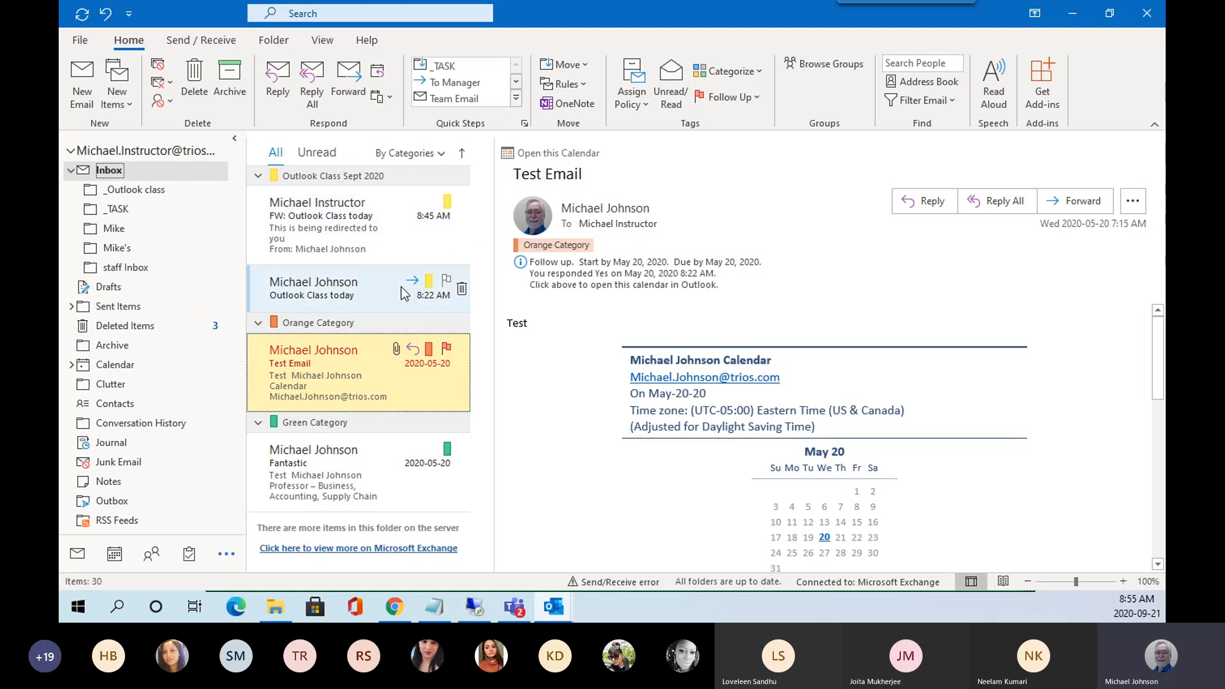
Add Orange Category to the Fantastic message, toggle the category sort to Z to A, and reopen arrangement options.
{"action": "left_click", "coordinate": [462, 153]}
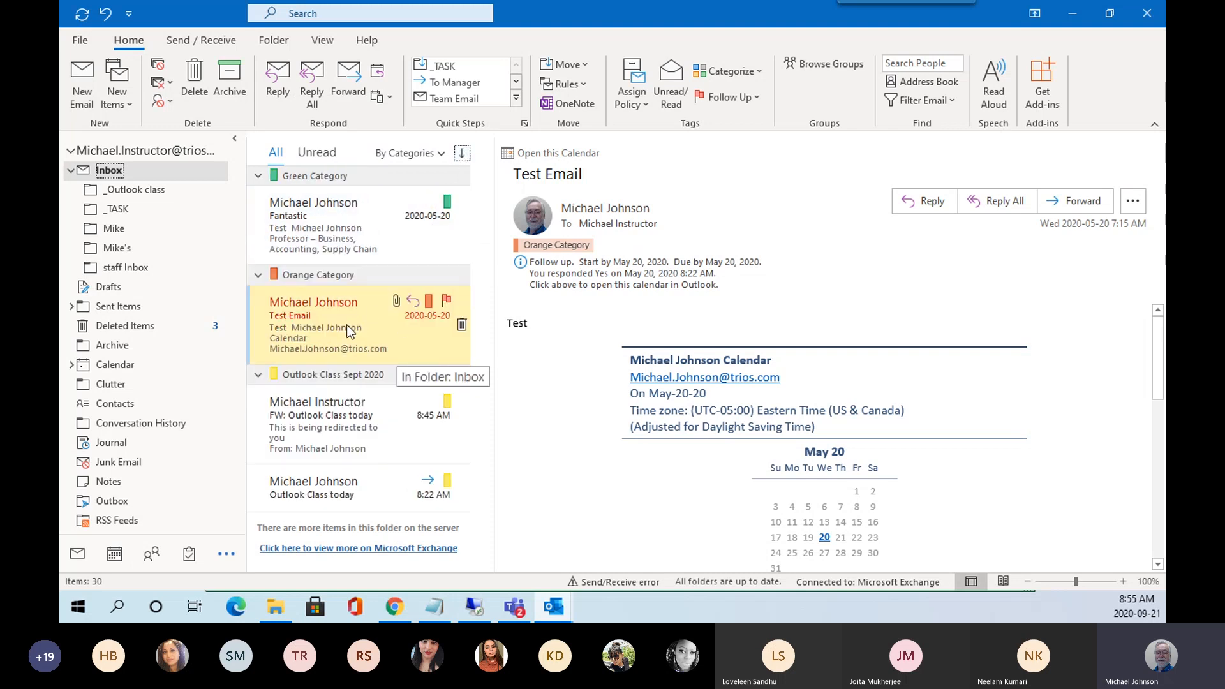
{"action": "right_click", "coordinate": [339, 233]}
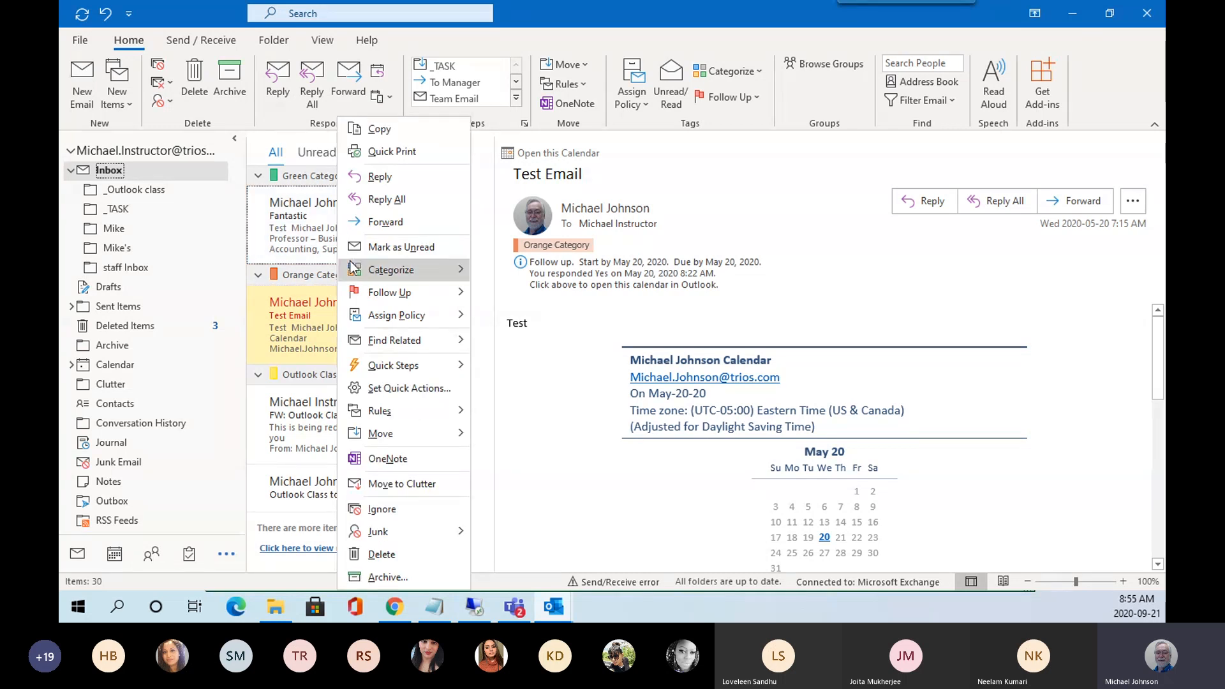
{"action": "mouse_move", "coordinate": [370, 270]}
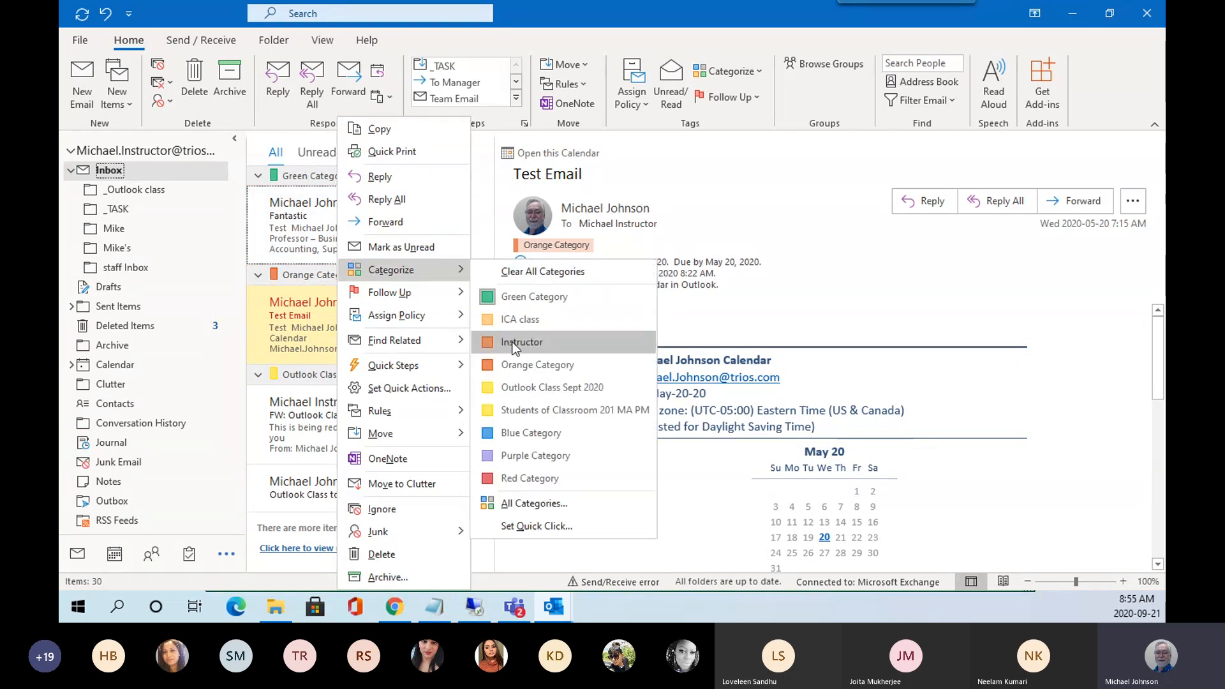
{"action": "left_click", "coordinate": [510, 364]}
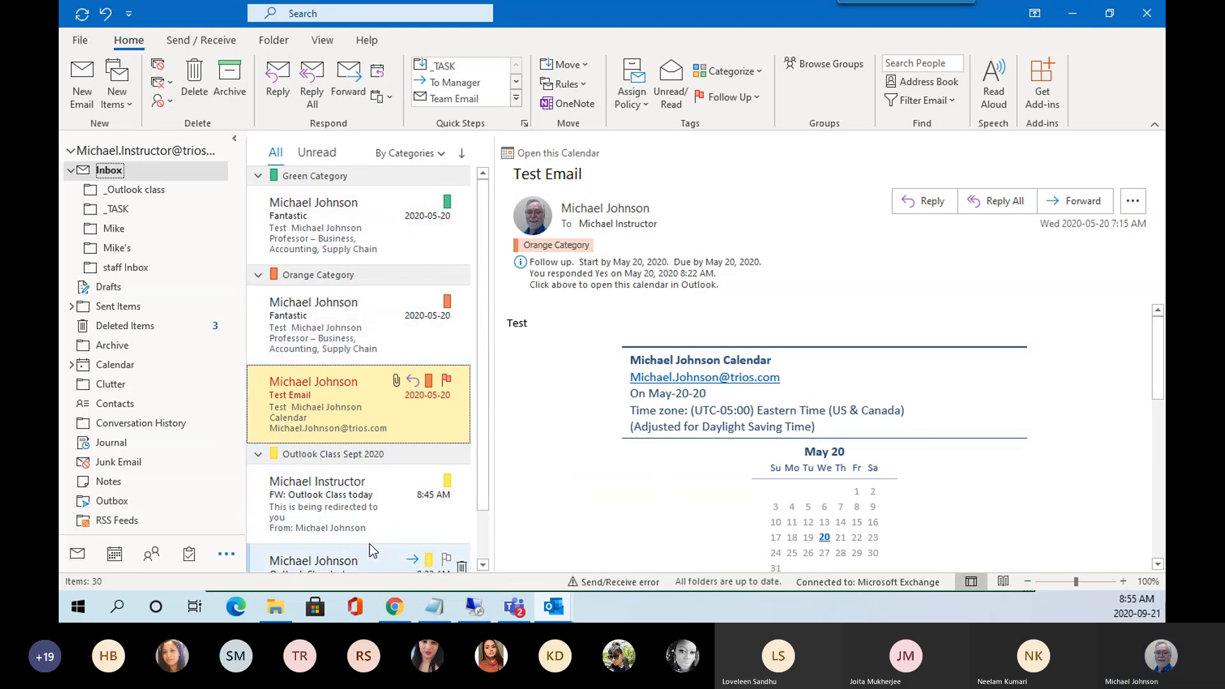
{"action": "left_click", "coordinate": [462, 154]}
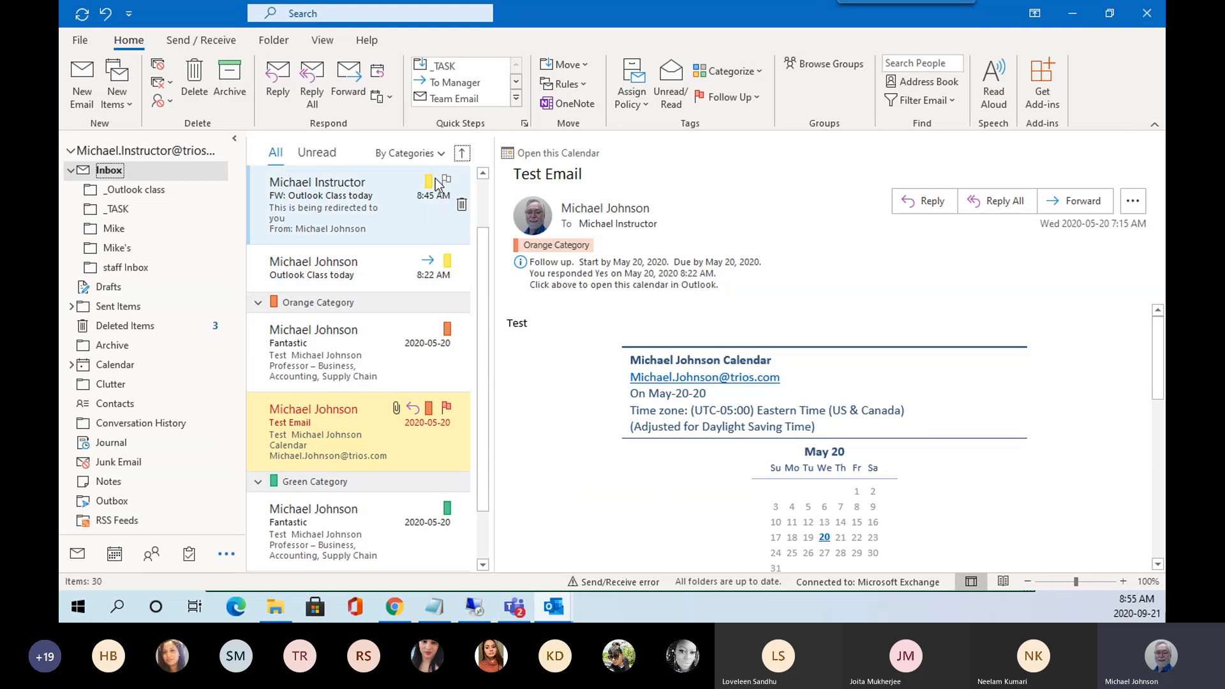
{"action": "left_click", "coordinate": [440, 153]}
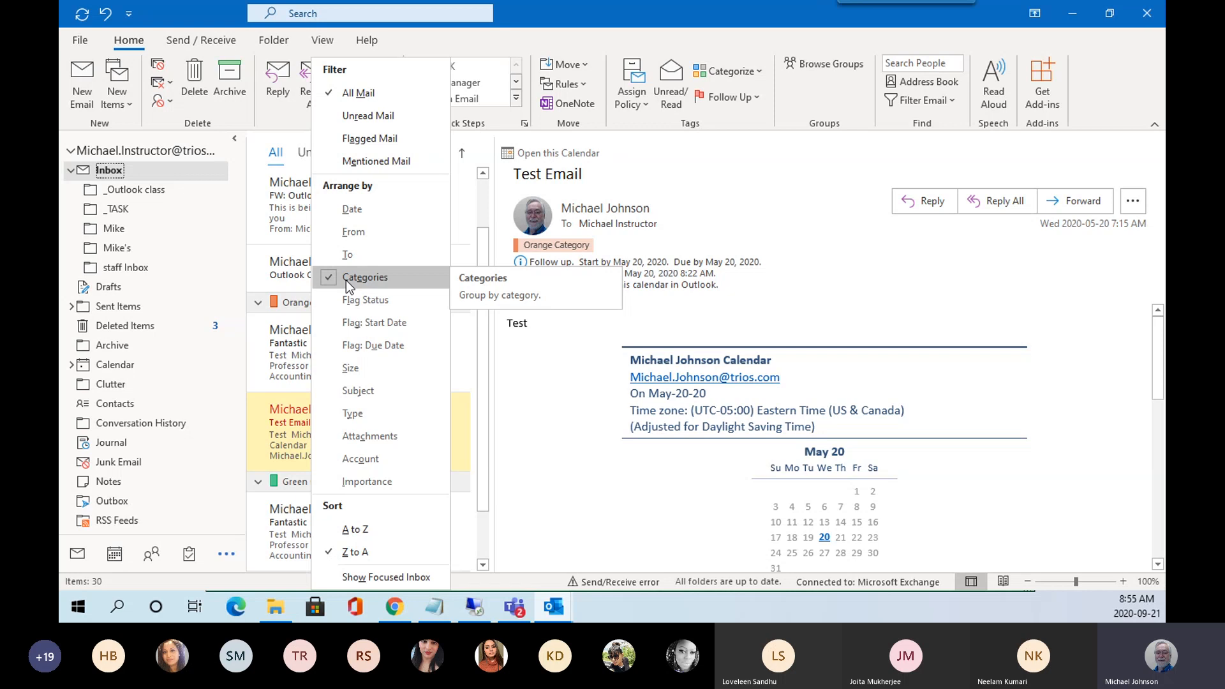
Arrange the inbox by date, oldest on top, and tag Fantastic with the ICA class category.
{"action": "left_click", "coordinate": [362, 209]}
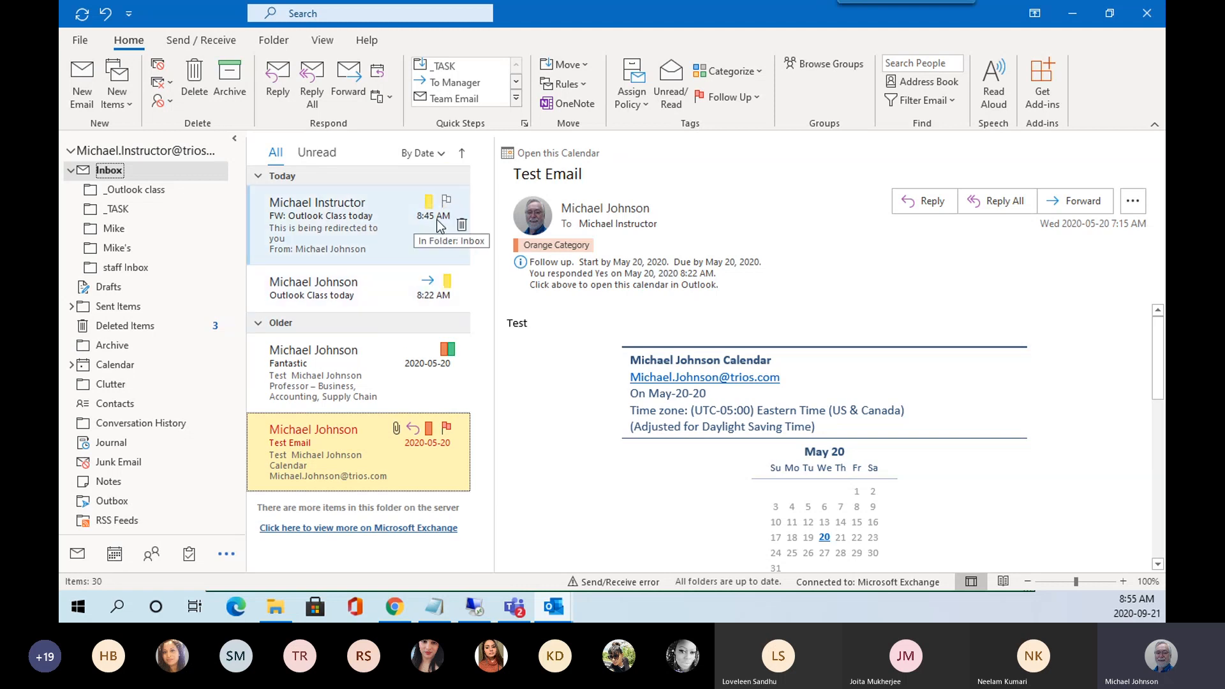
{"action": "left_click", "coordinate": [463, 153]}
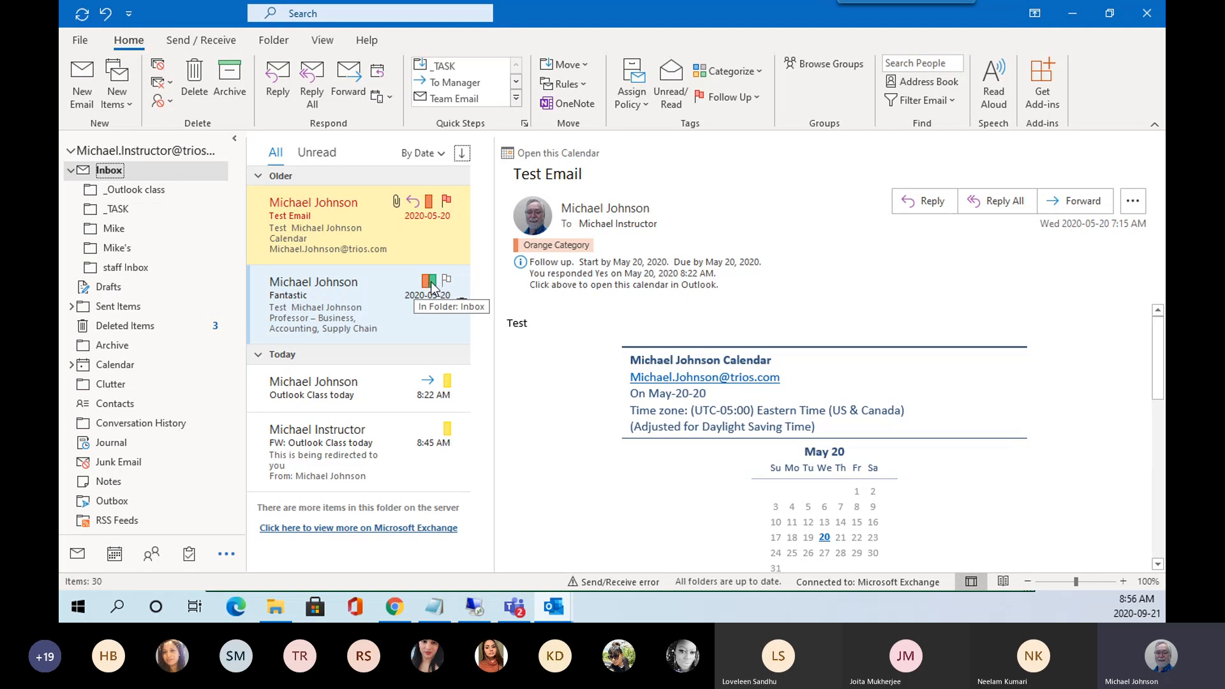
{"action": "right_click", "coordinate": [431, 288]}
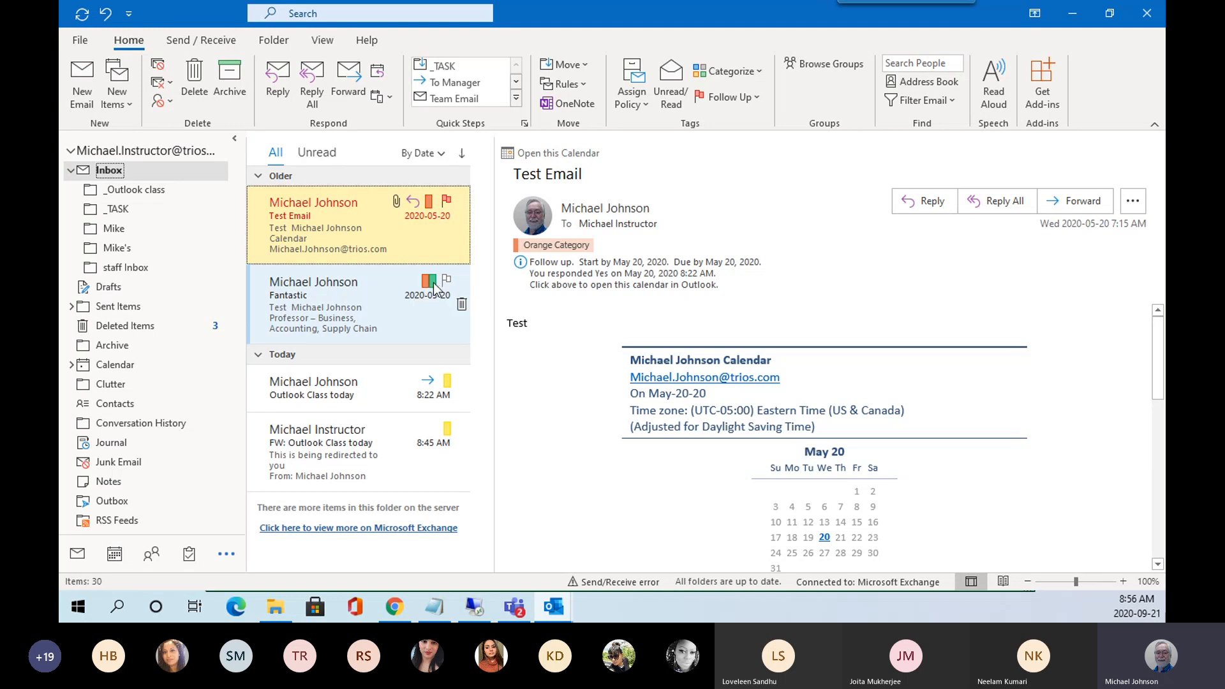
{"action": "mouse_move", "coordinate": [488, 270]}
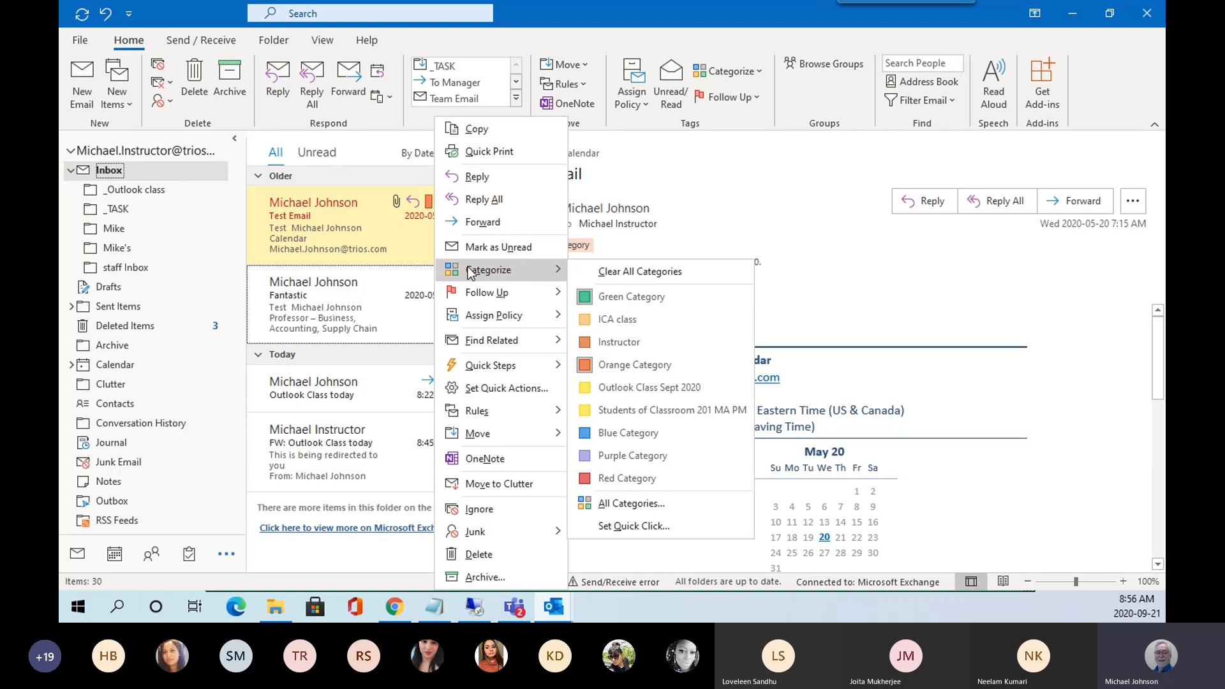
{"action": "left_click", "coordinate": [583, 319]}
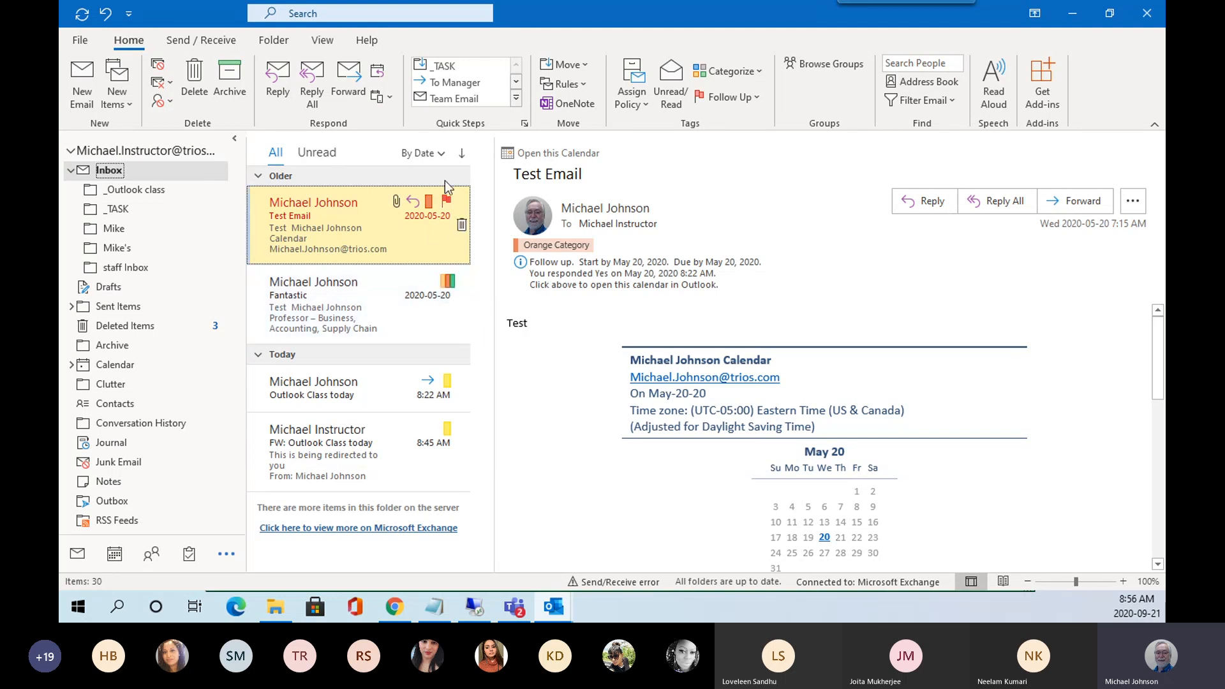
Group the inbox by sender, revert to date order, and show follow-up choices for FW: Outlook Class today.
{"action": "left_click", "coordinate": [445, 156]}
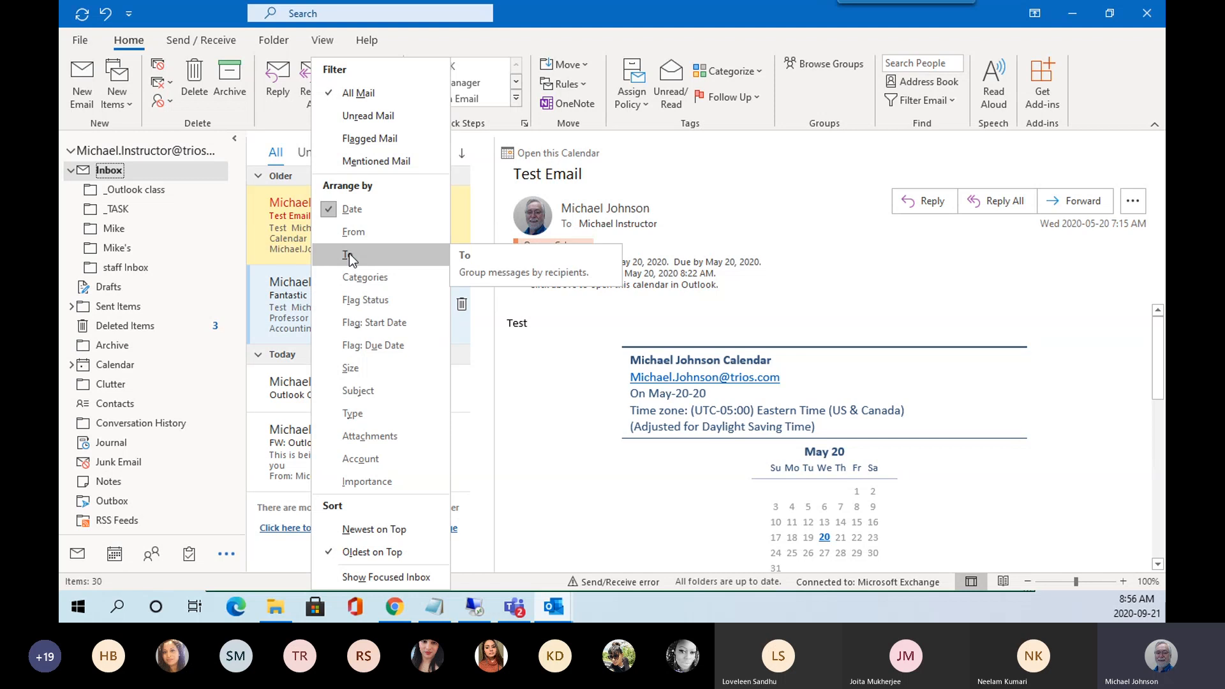
{"action": "left_click", "coordinate": [351, 234]}
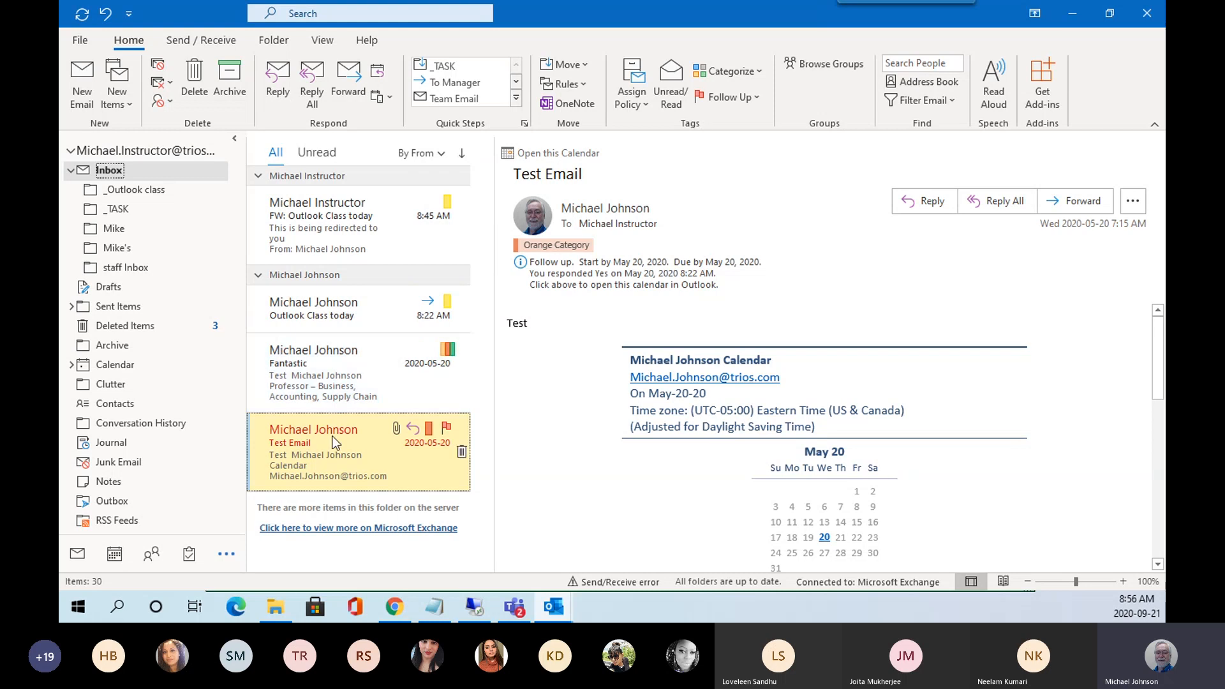
{"action": "left_click", "coordinate": [416, 154]}
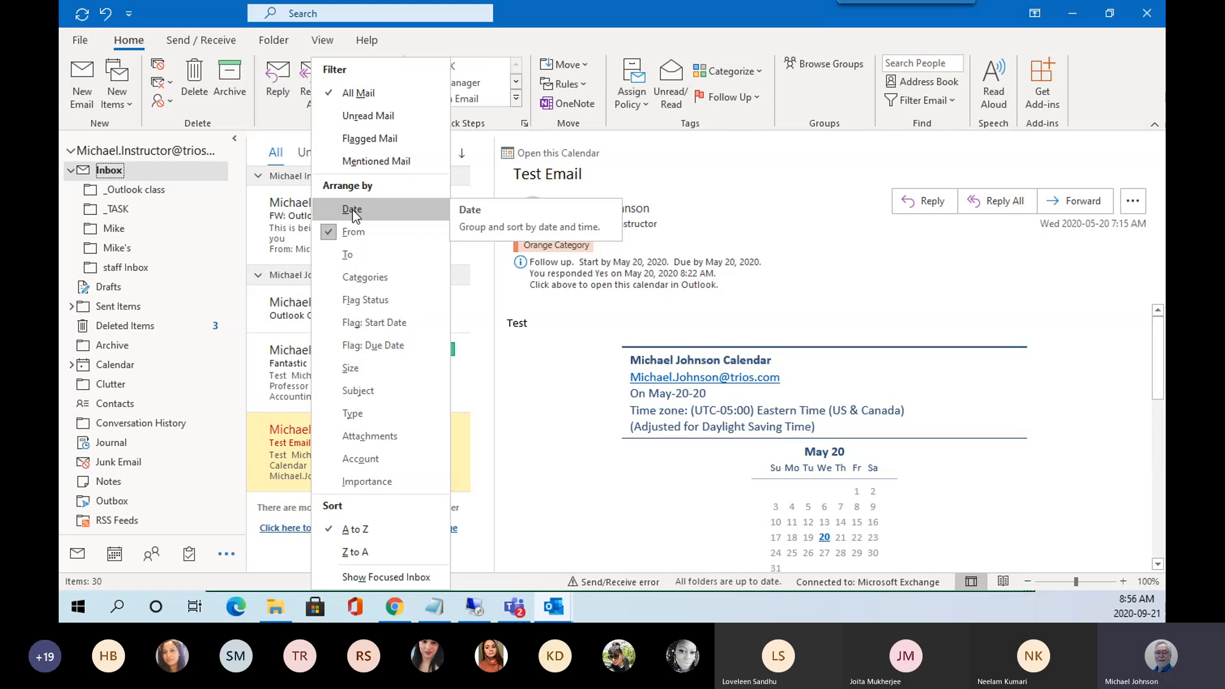
{"action": "left_click", "coordinate": [352, 209]}
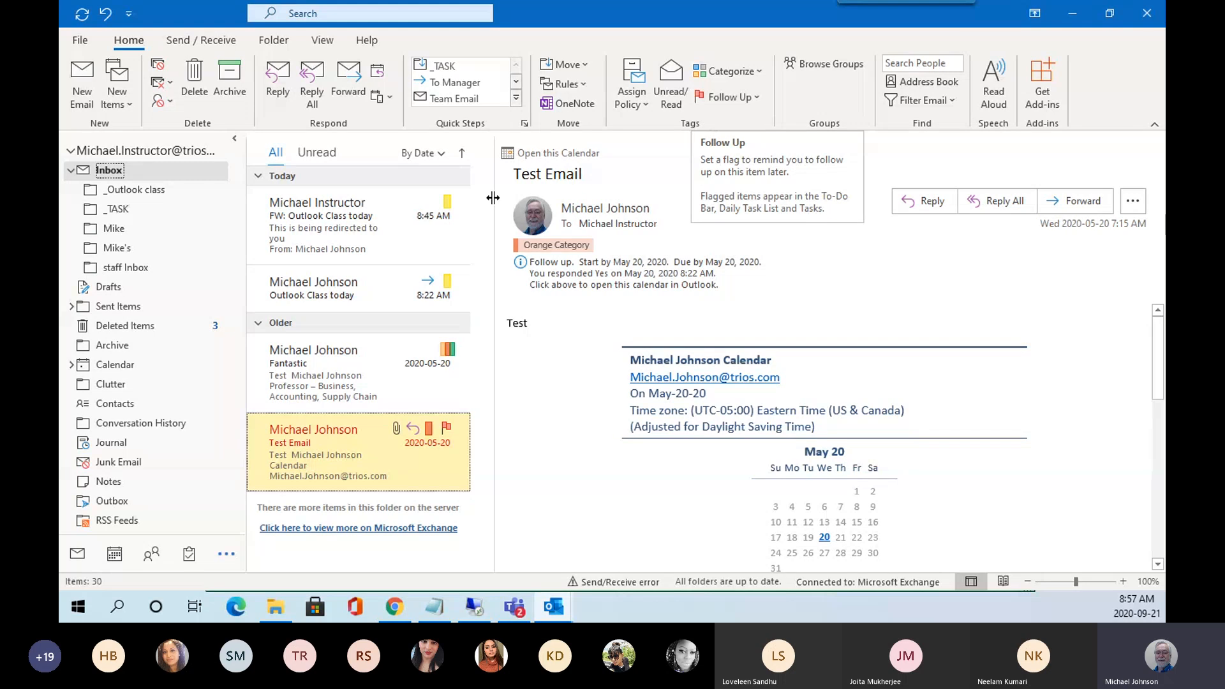
{"action": "left_click", "coordinate": [309, 227]}
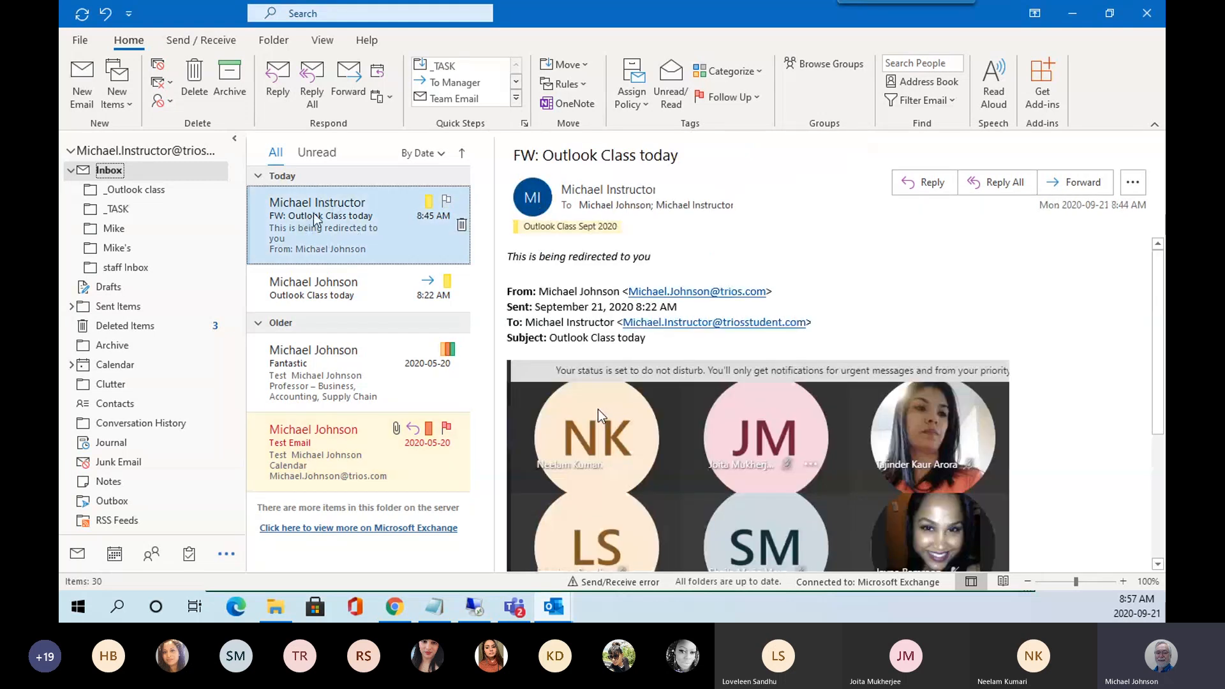
{"action": "left_click", "coordinate": [758, 101]}
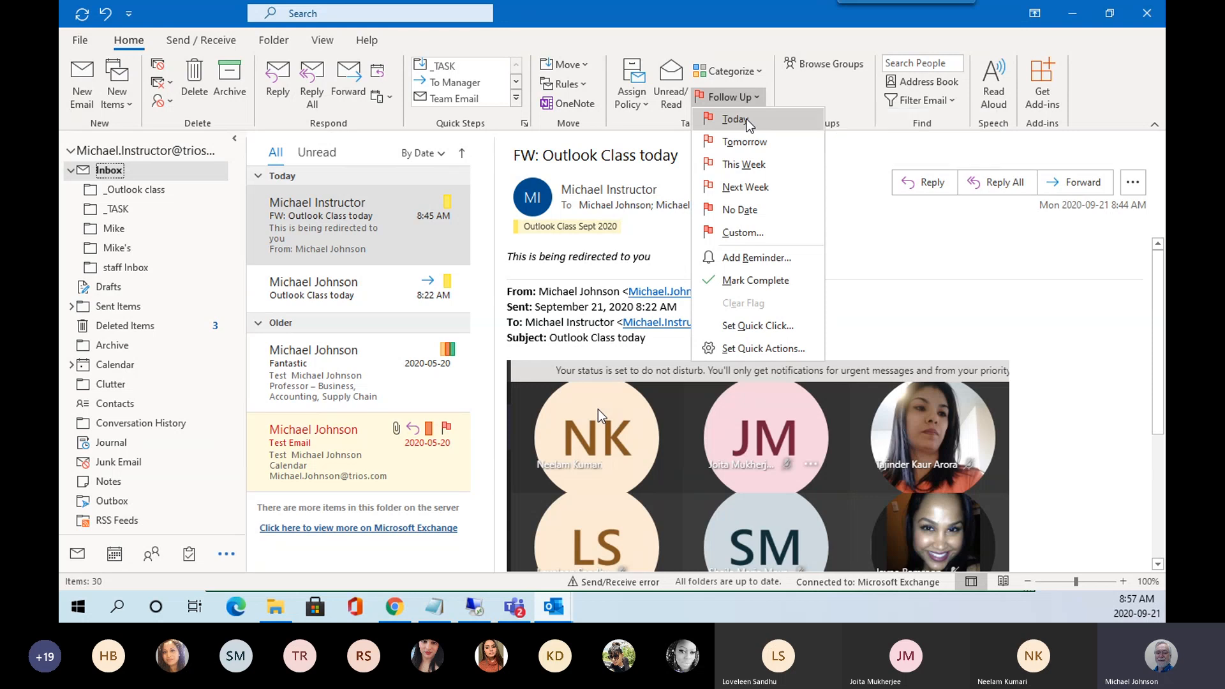
Flag FW: Outlook Class today for follow-up Today, due September 21, 2020.
{"action": "left_click", "coordinate": [746, 122]}
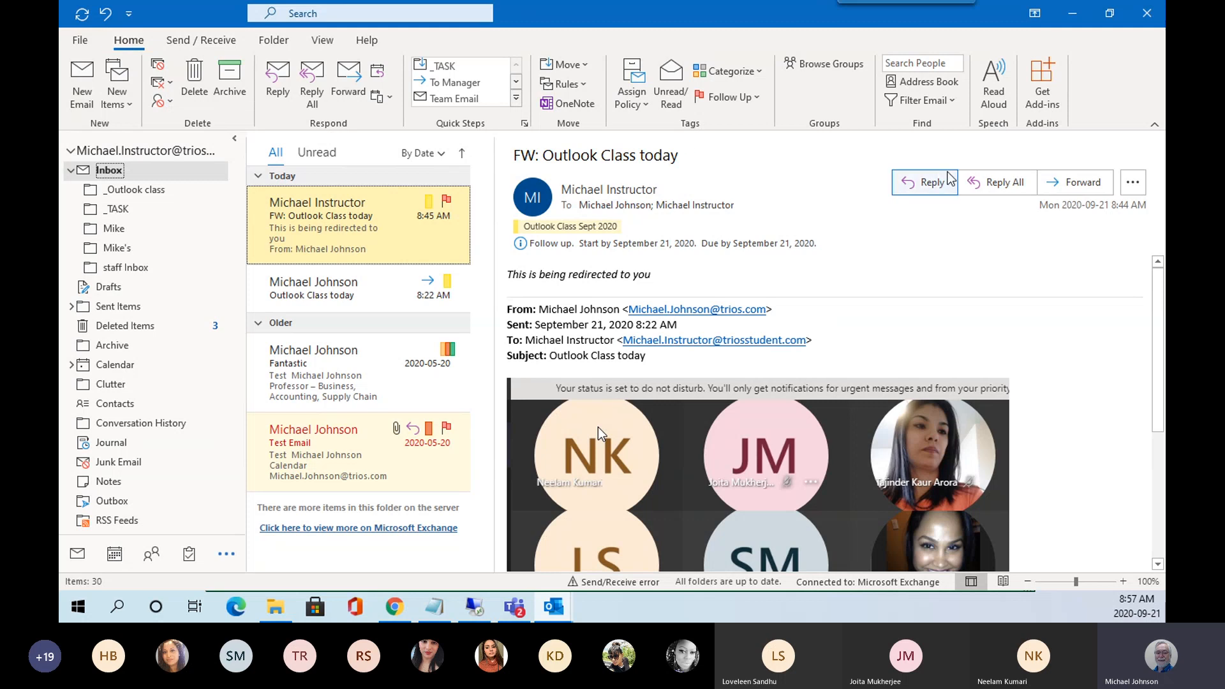
Turn on the To-Do Bar Tasks list, then collapse and re-expand its Today group.
{"action": "left_click", "coordinate": [322, 44]}
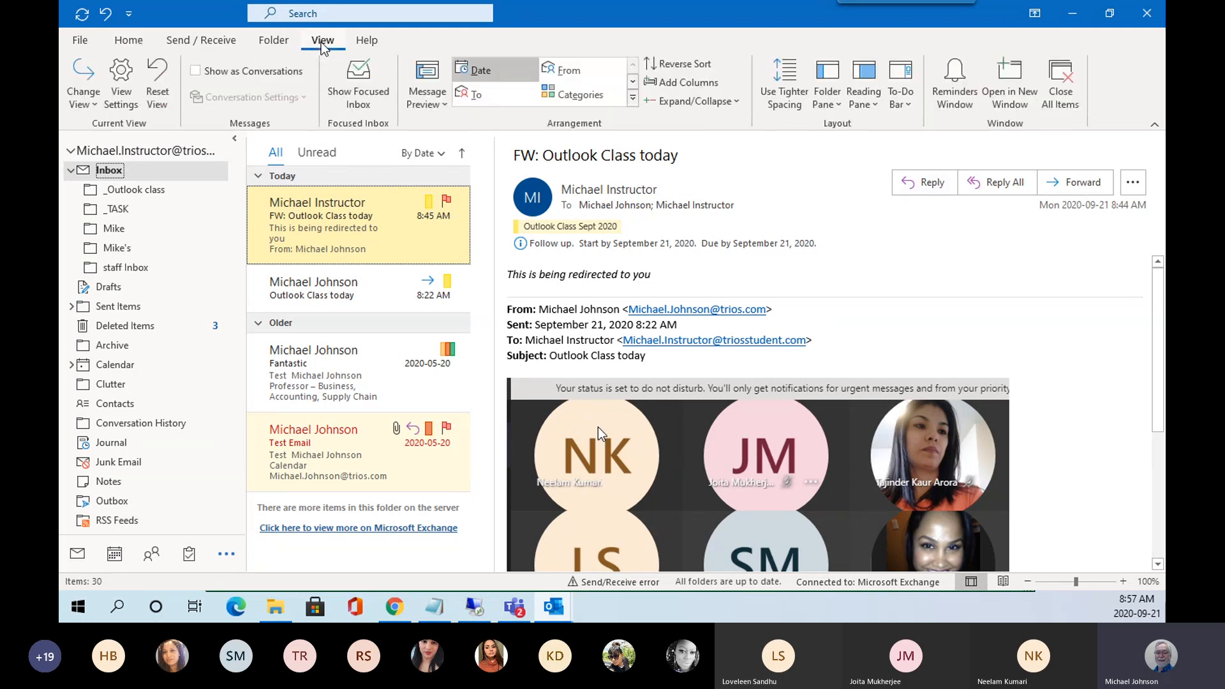
{"action": "left_click", "coordinate": [909, 105]}
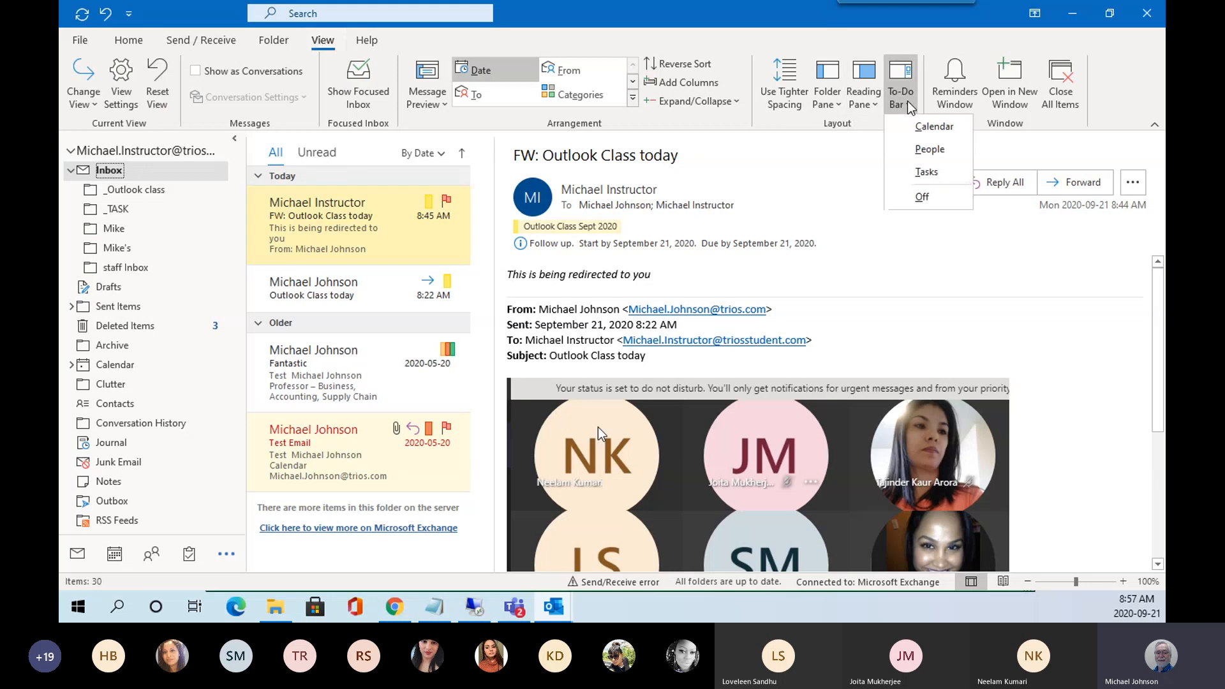
{"action": "left_click", "coordinate": [925, 172]}
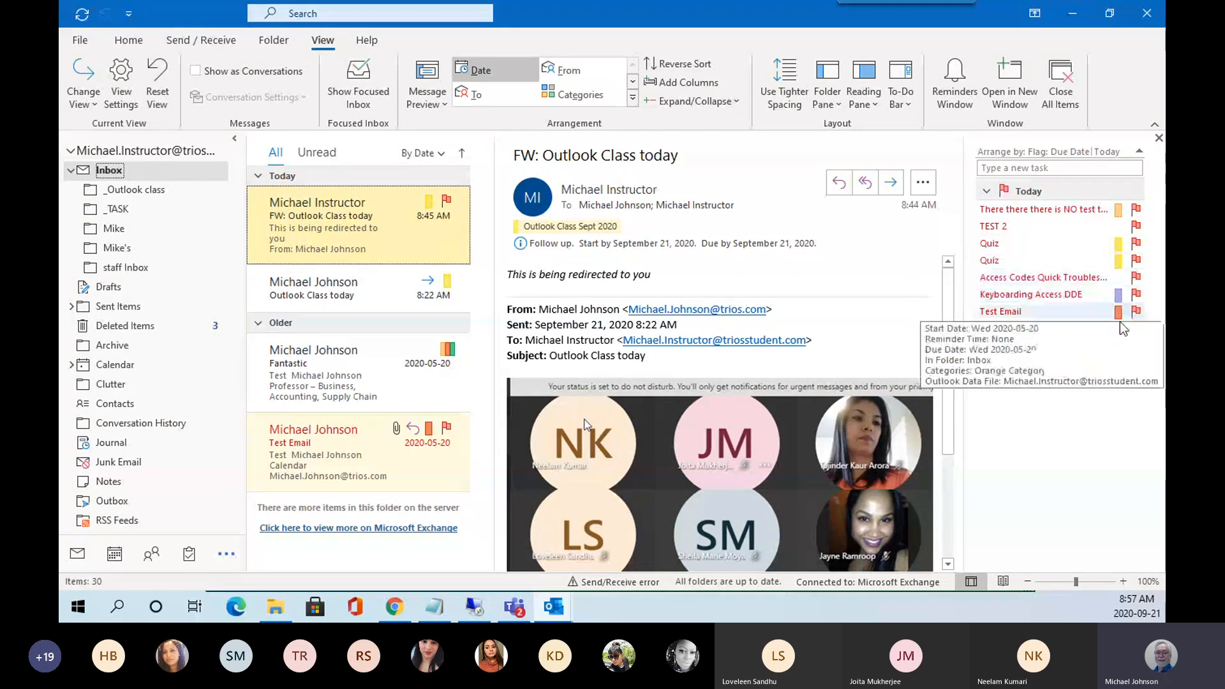
{"action": "left_click", "coordinate": [987, 192]}
{"action": "left_click", "coordinate": [987, 191]}
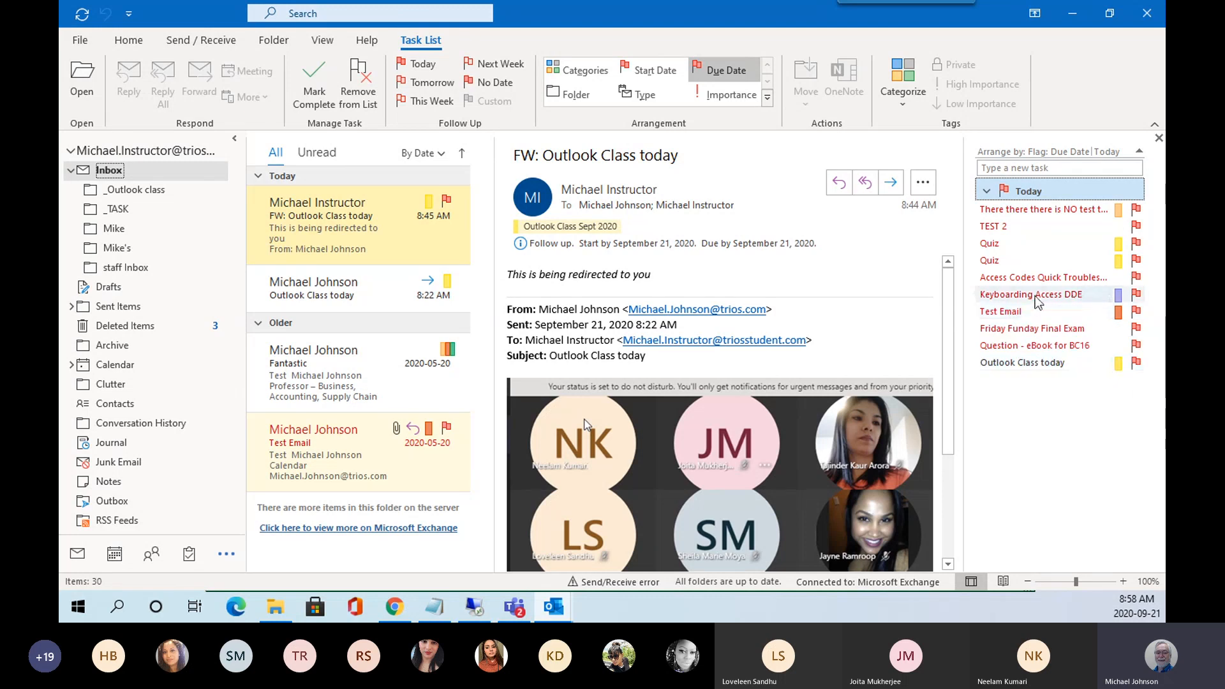
Open and close the Keyboarding Access DDE and Fantastic messages in their own windows.
{"action": "double_click", "coordinate": [1016, 298]}
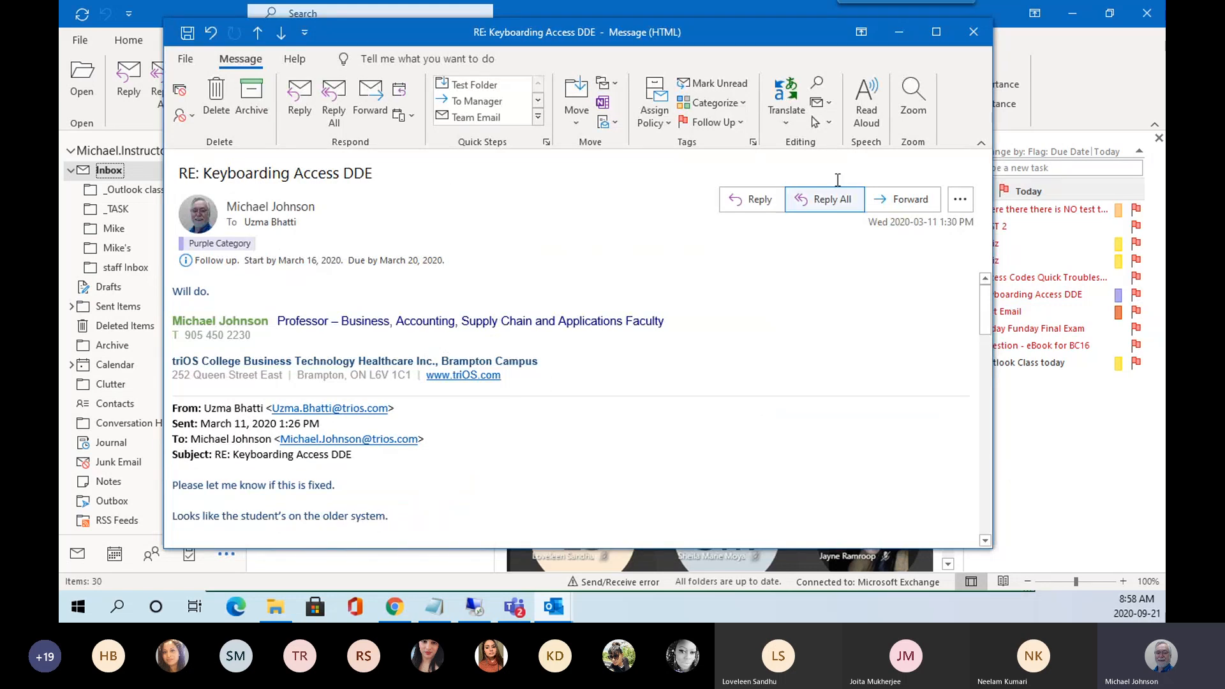
{"action": "left_click", "coordinate": [974, 32]}
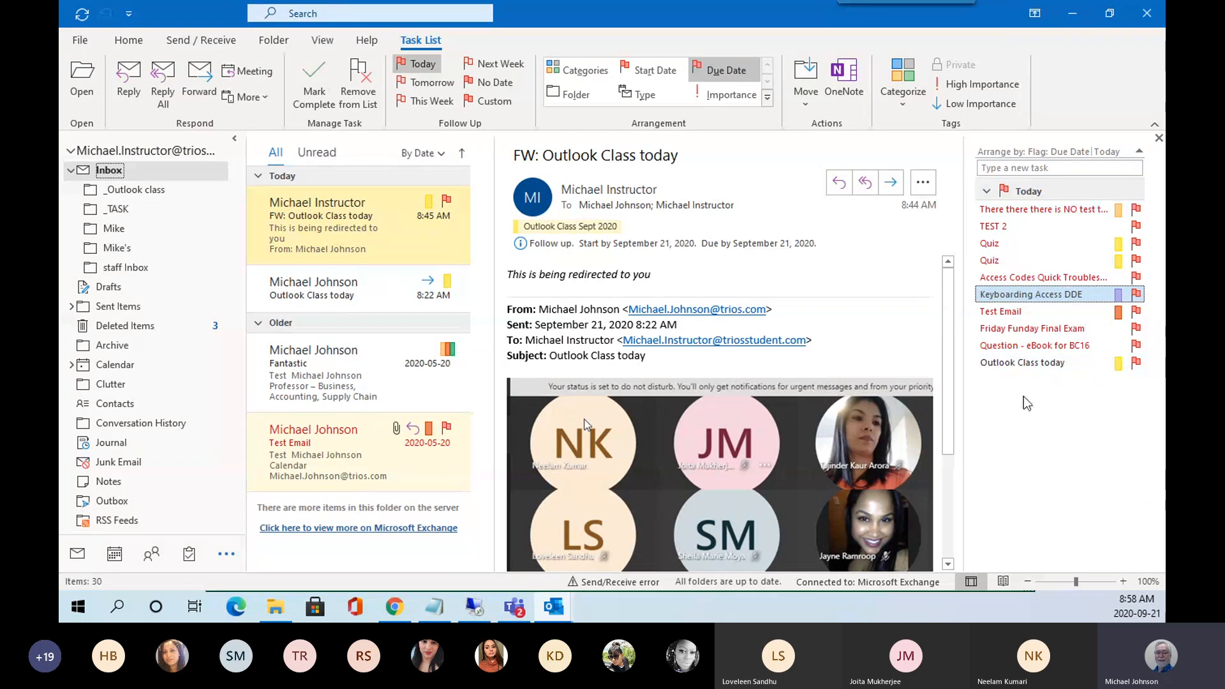
{"action": "double_click", "coordinate": [345, 373]}
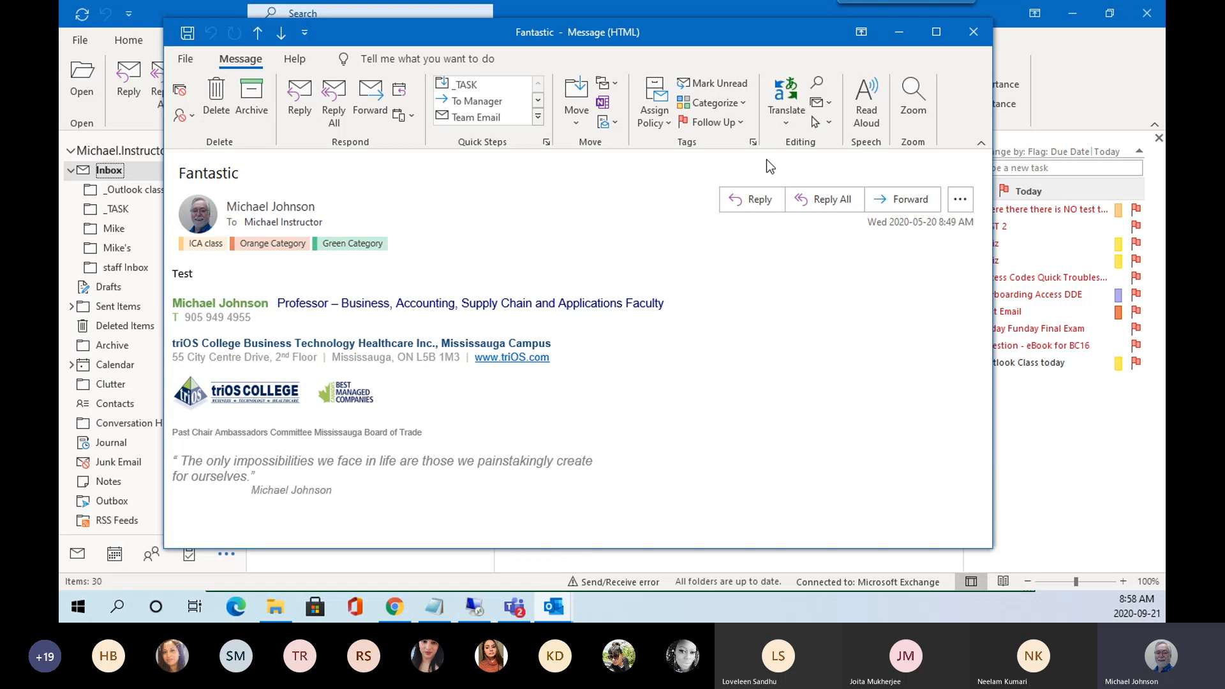
{"action": "left_click", "coordinate": [973, 32]}
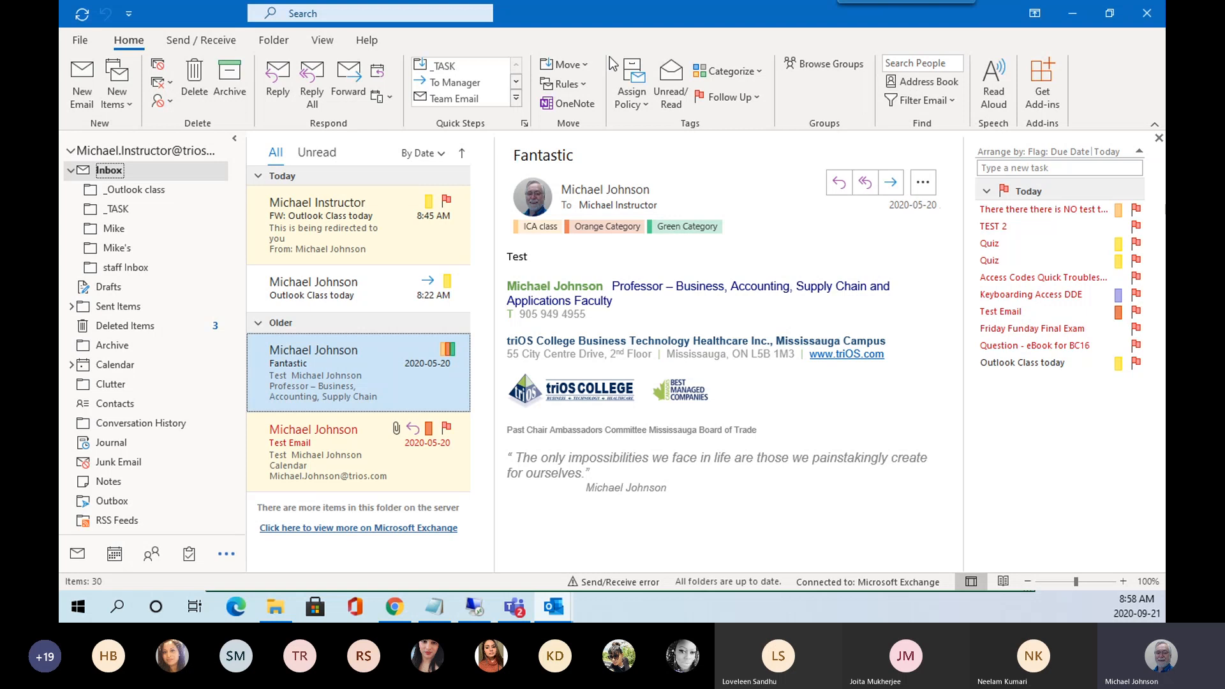
Turn the To-Do Bar off and return to the Home tab.
{"action": "left_click", "coordinate": [323, 42]}
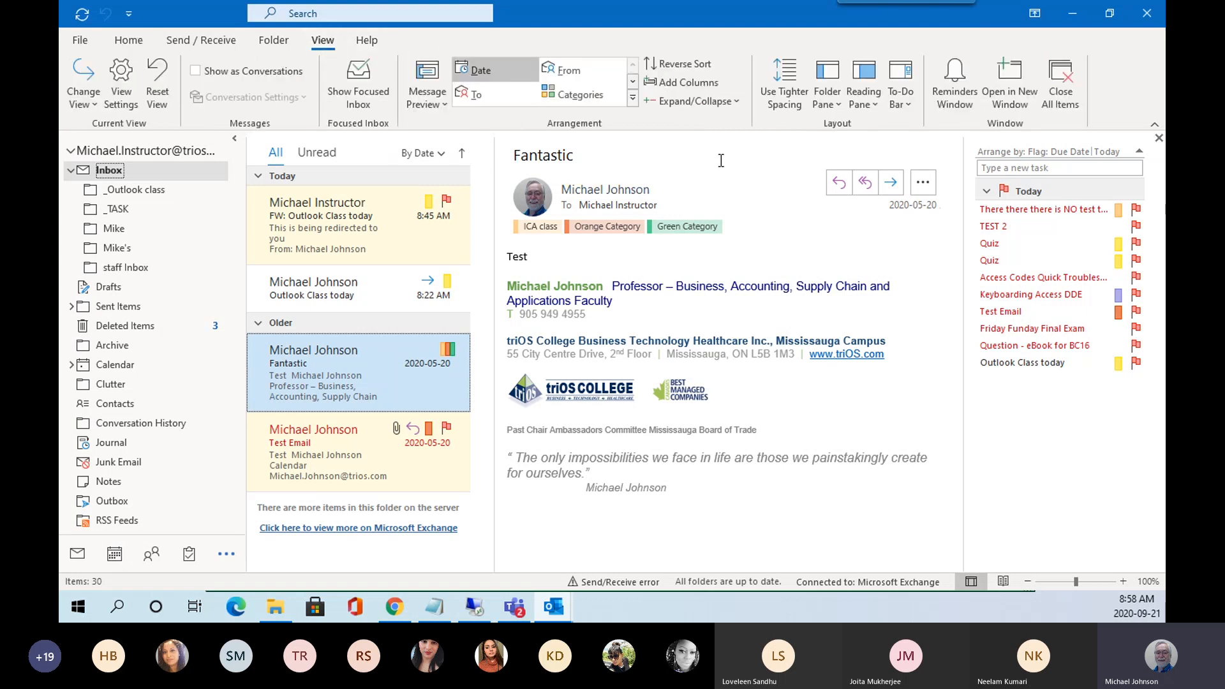
{"action": "left_click", "coordinate": [904, 102]}
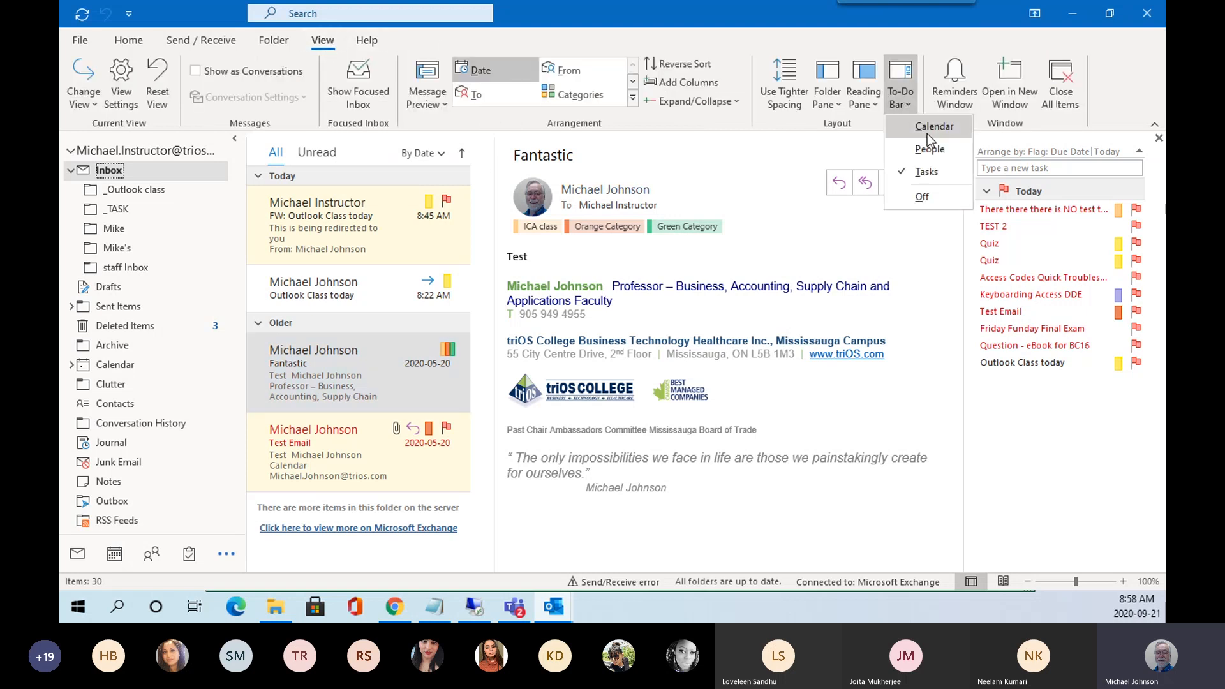
{"action": "left_click", "coordinate": [933, 195]}
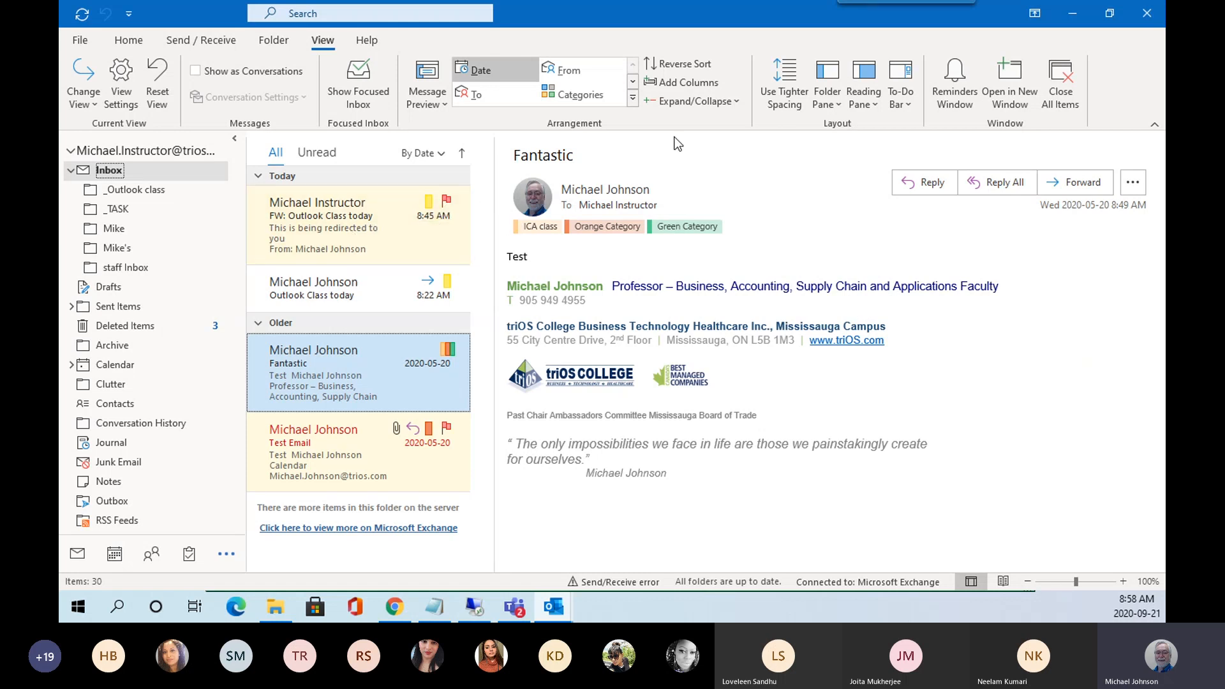
{"action": "left_click", "coordinate": [130, 42]}
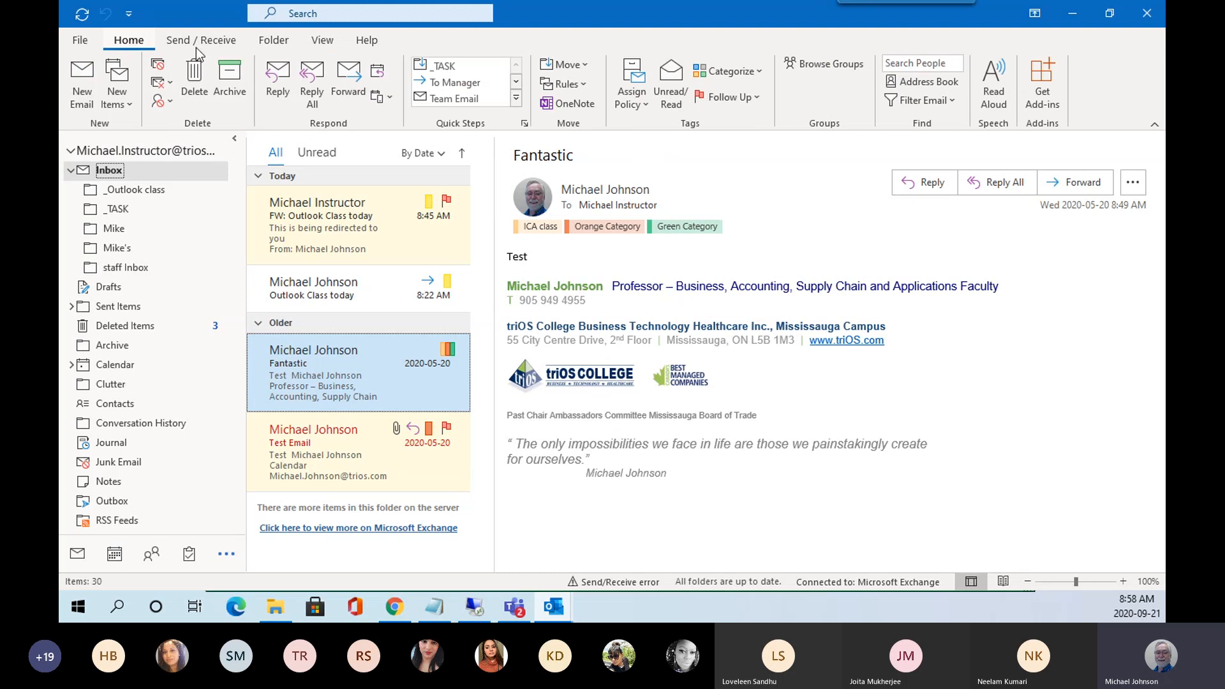
Mark the FW: Outlook Class today follow-up complete, then clear its flag.
{"action": "left_click", "coordinate": [763, 101]}
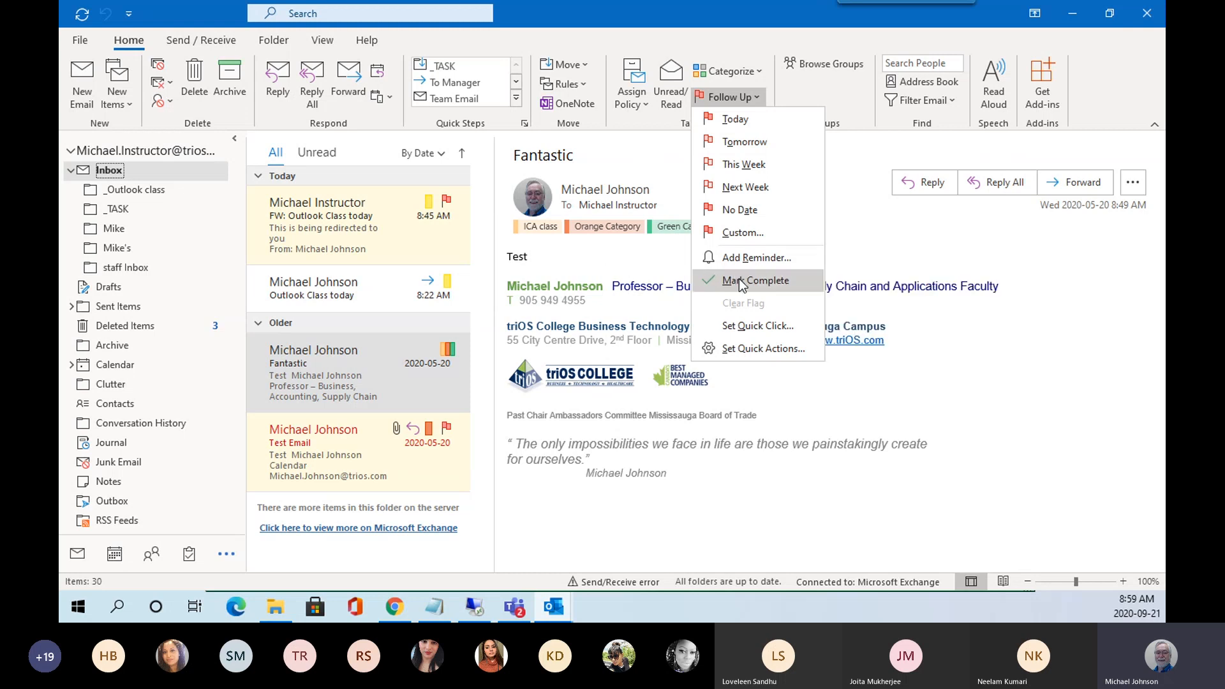
{"action": "left_click", "coordinate": [338, 224]}
{"action": "left_click", "coordinate": [338, 224]}
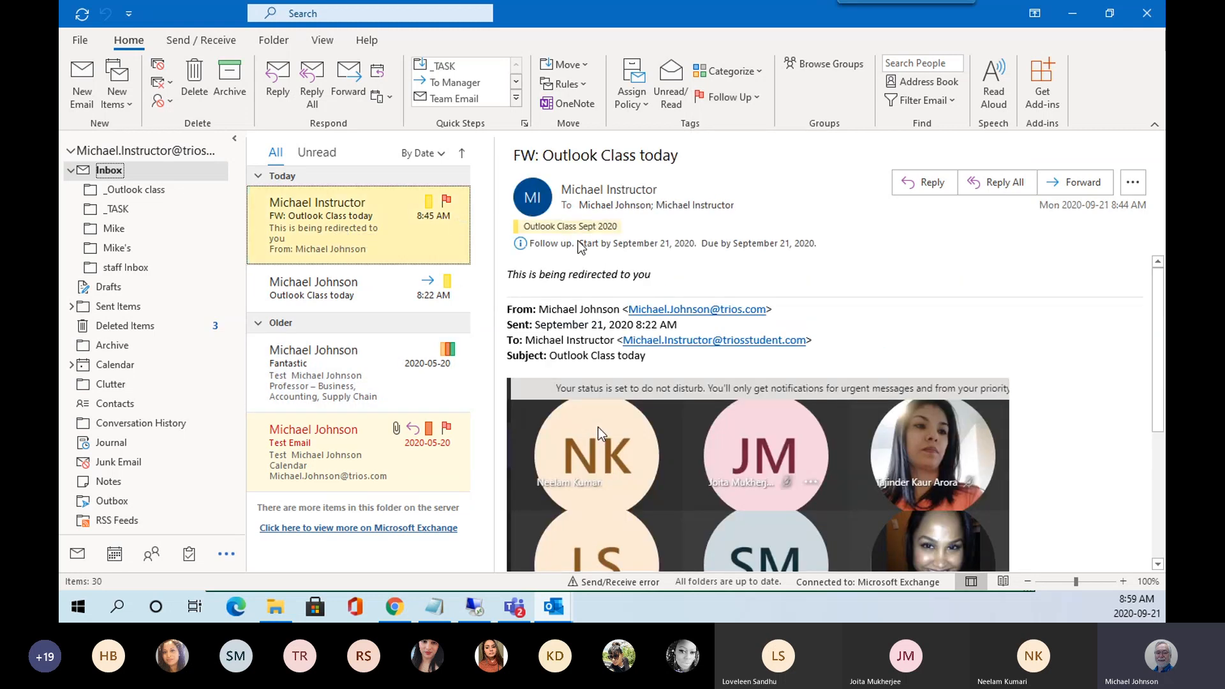
{"action": "left_click", "coordinate": [760, 98]}
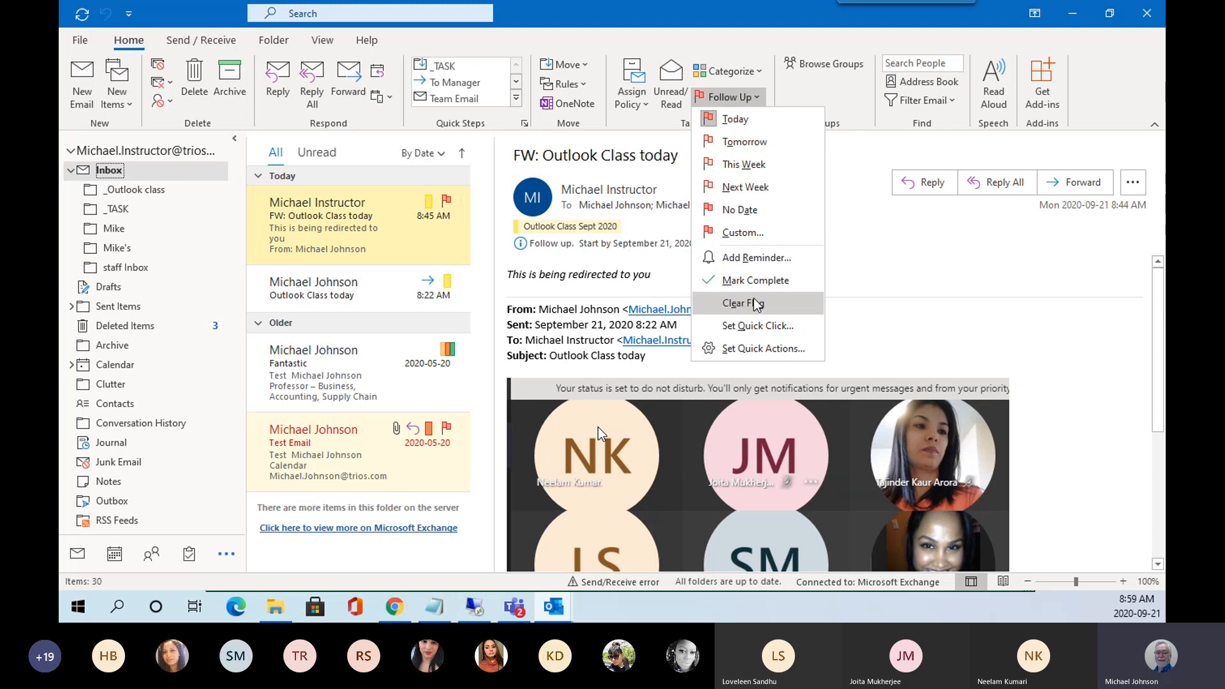
{"action": "left_click", "coordinate": [734, 283]}
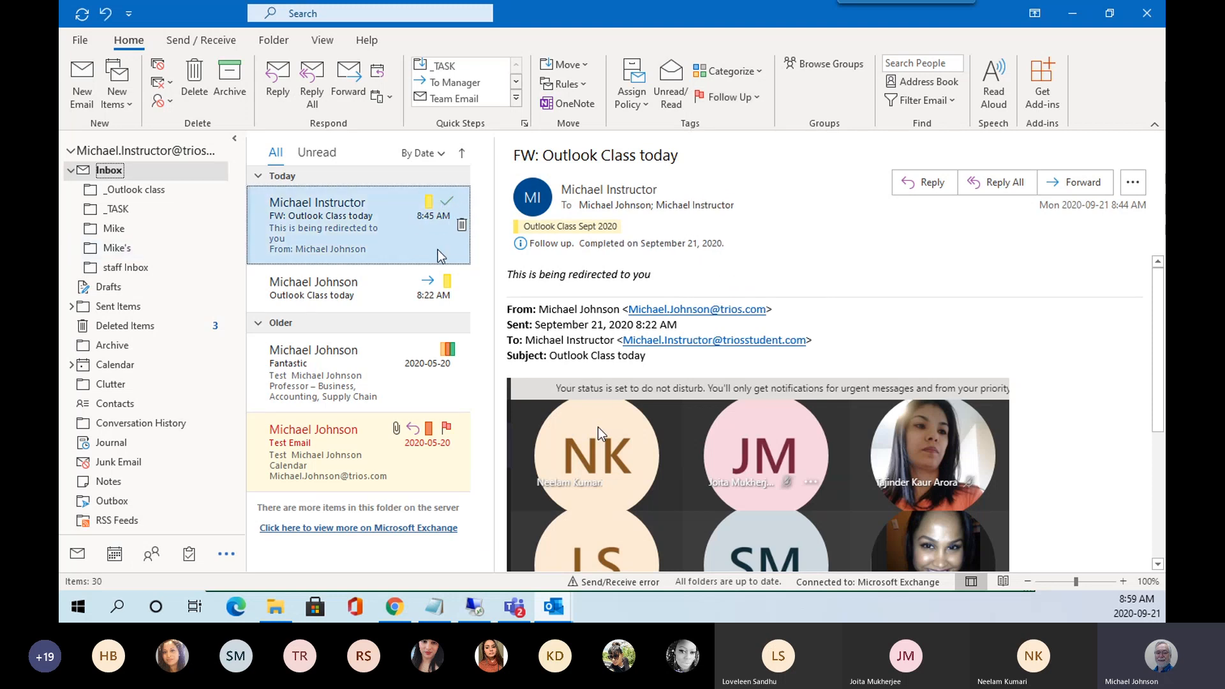
{"action": "left_click", "coordinate": [758, 98]}
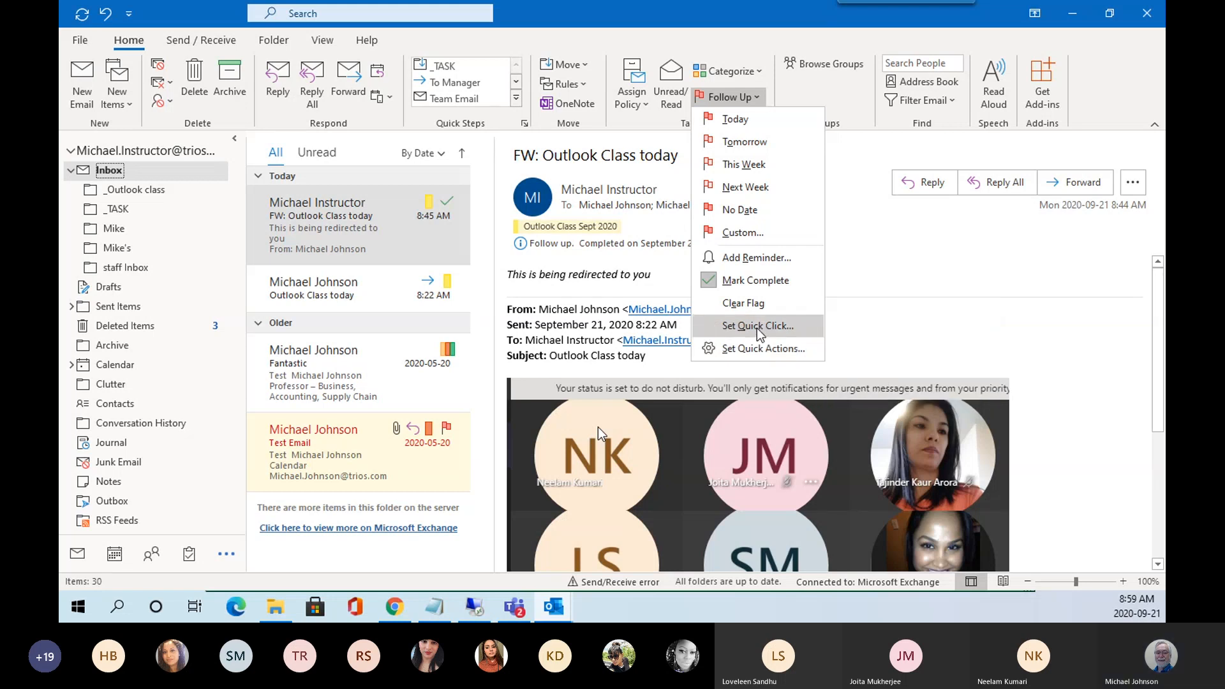
{"action": "left_click", "coordinate": [758, 302]}
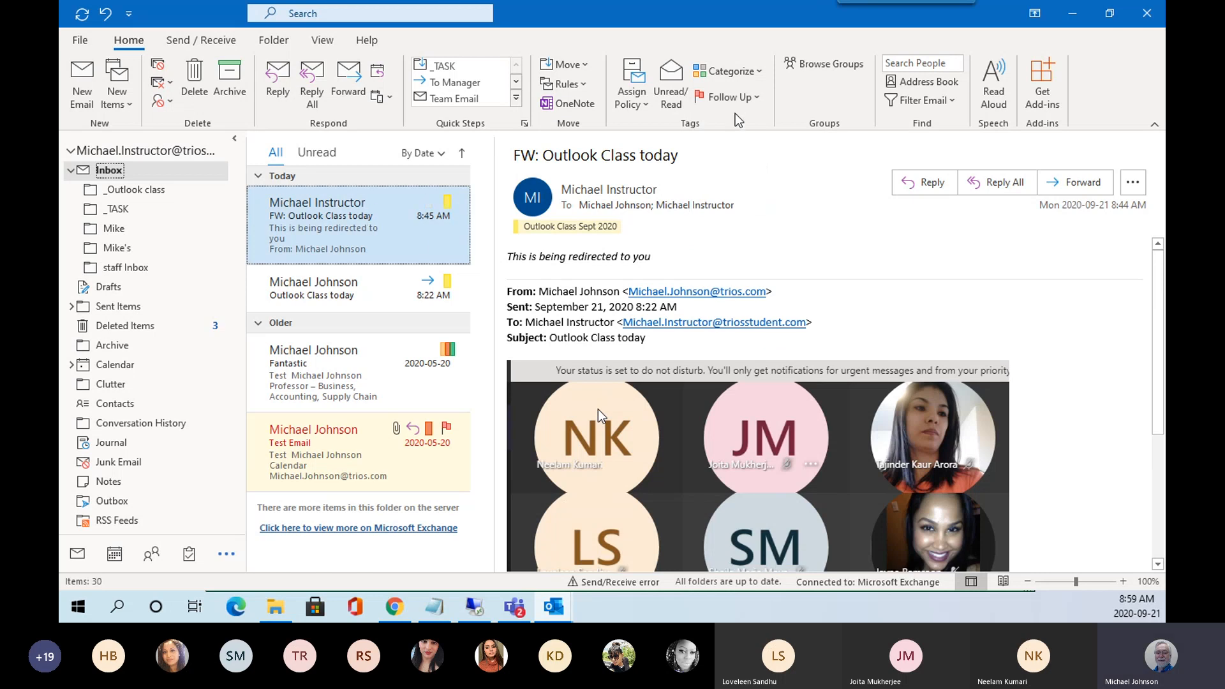
Give FW: Outlook Class today a custom flag for September 21, 2020 with a 9:00 AM reminder.
{"action": "left_click", "coordinate": [756, 99]}
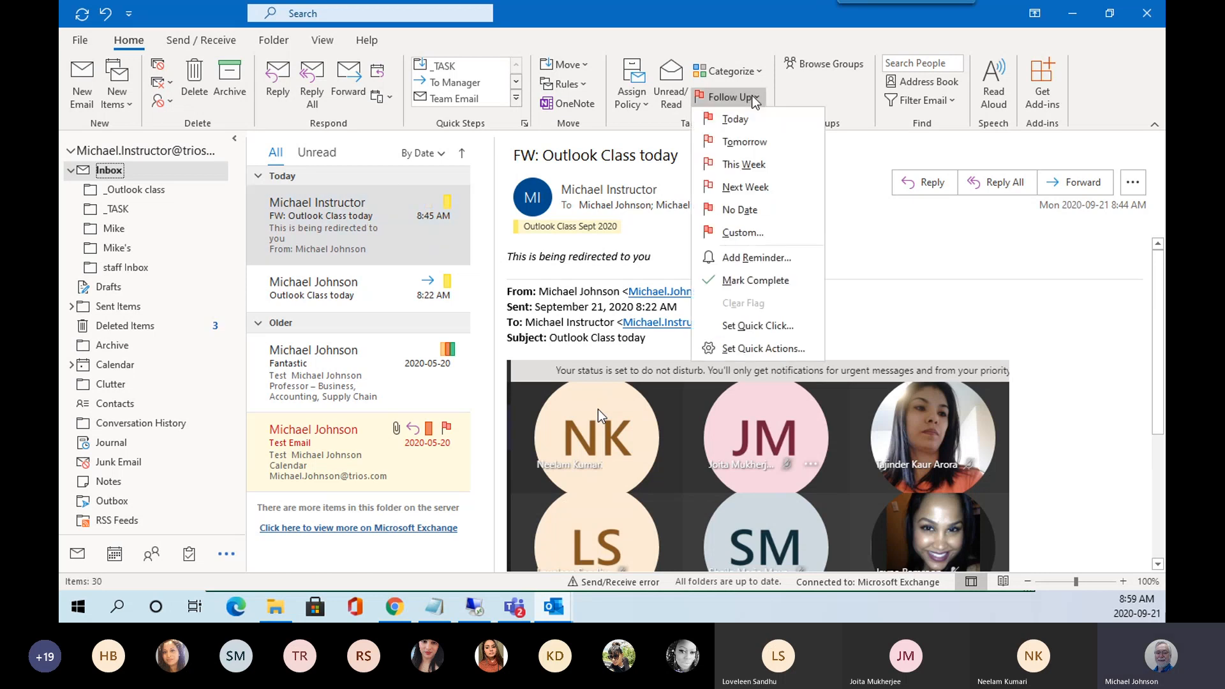
{"action": "left_click", "coordinate": [757, 258]}
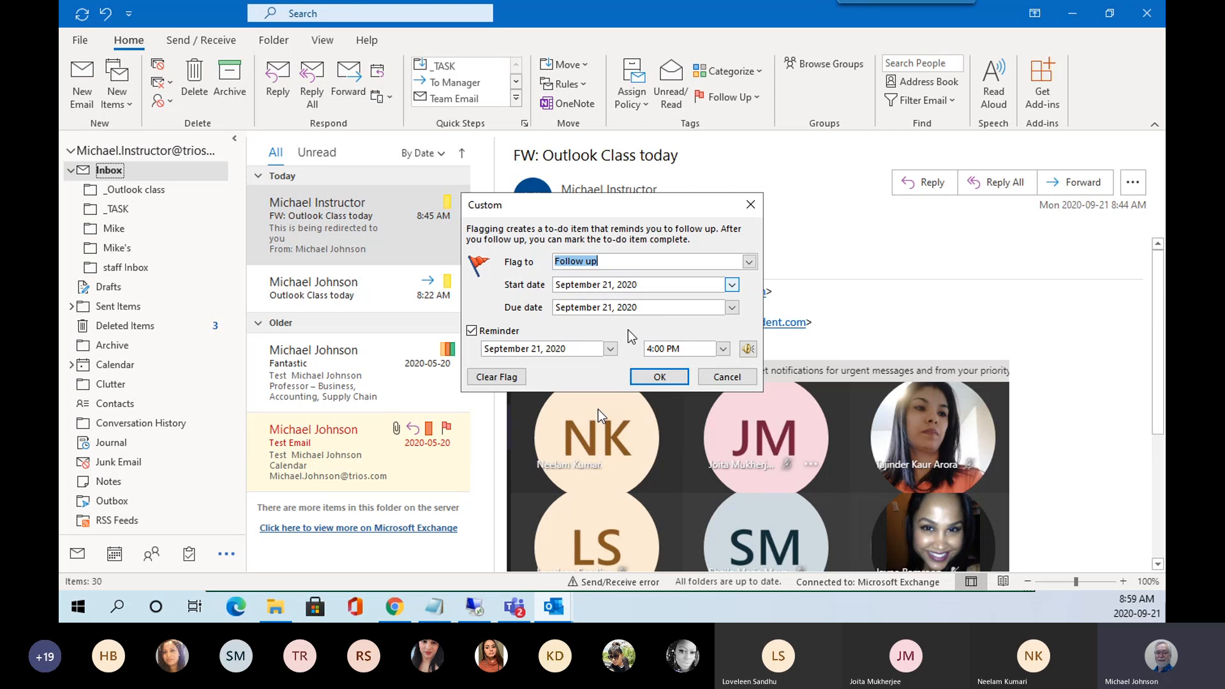
{"action": "left_click", "coordinate": [723, 349]}
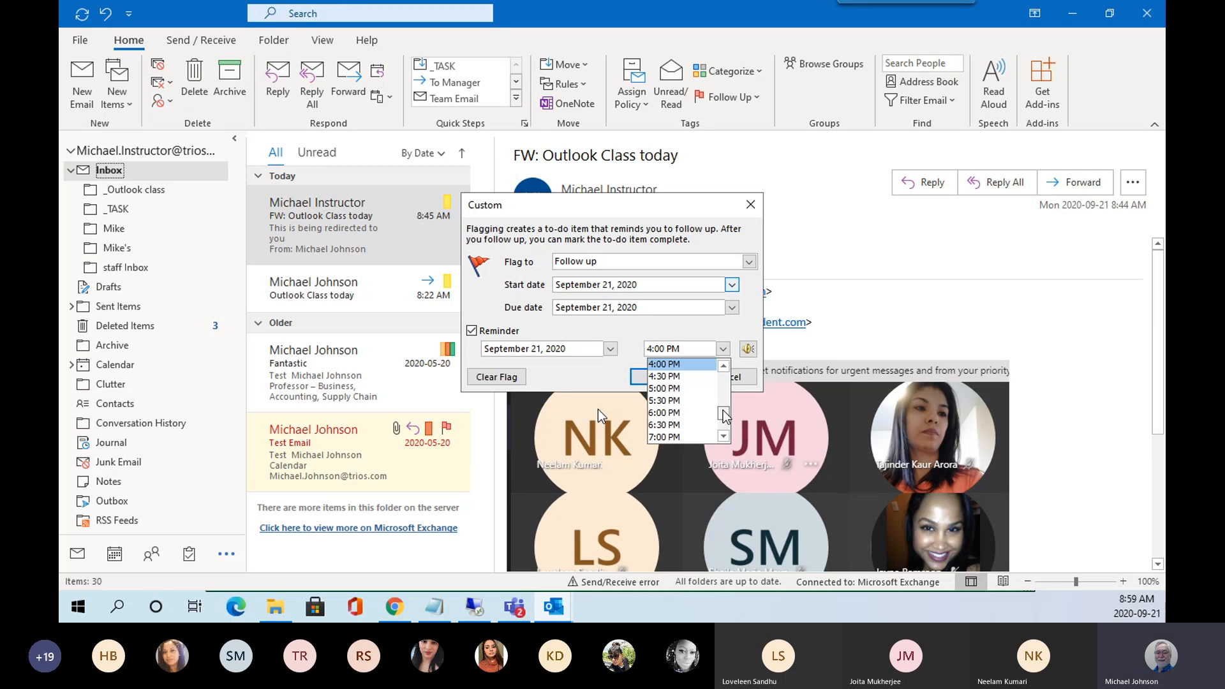
{"action": "left_click_drag", "start_coordinate": [725, 416], "coordinate": [725, 400]}
{"action": "left_click", "coordinate": [678, 376]}
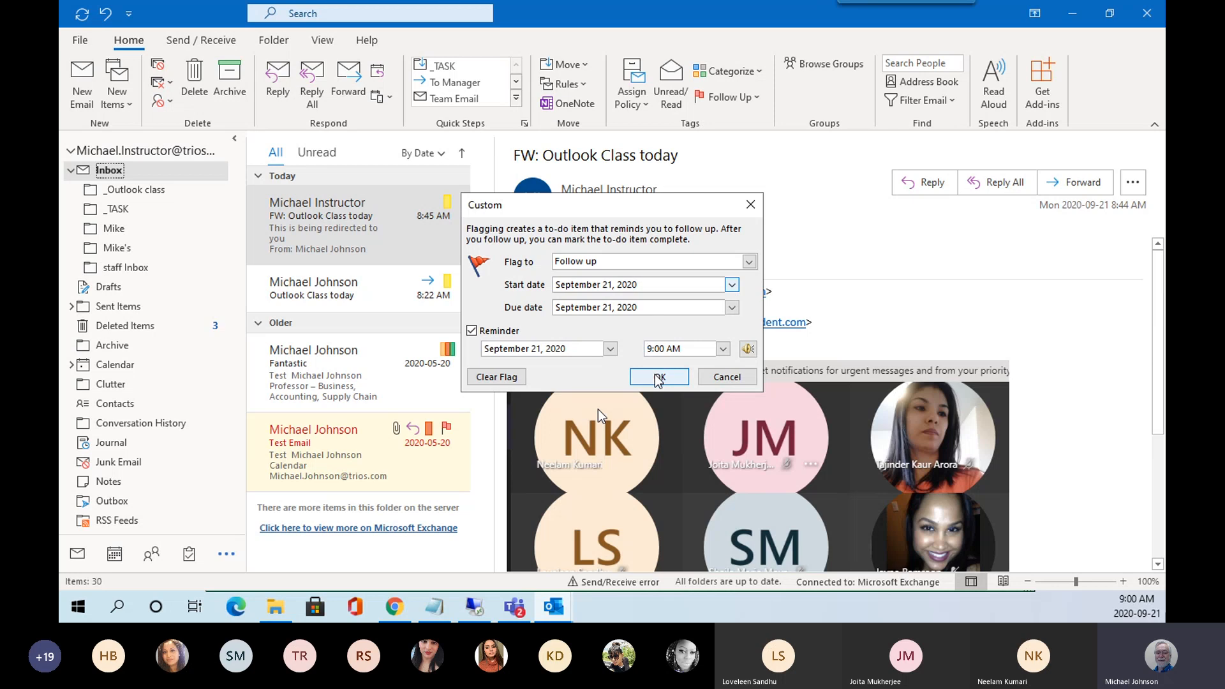
{"action": "left_click", "coordinate": [658, 377]}
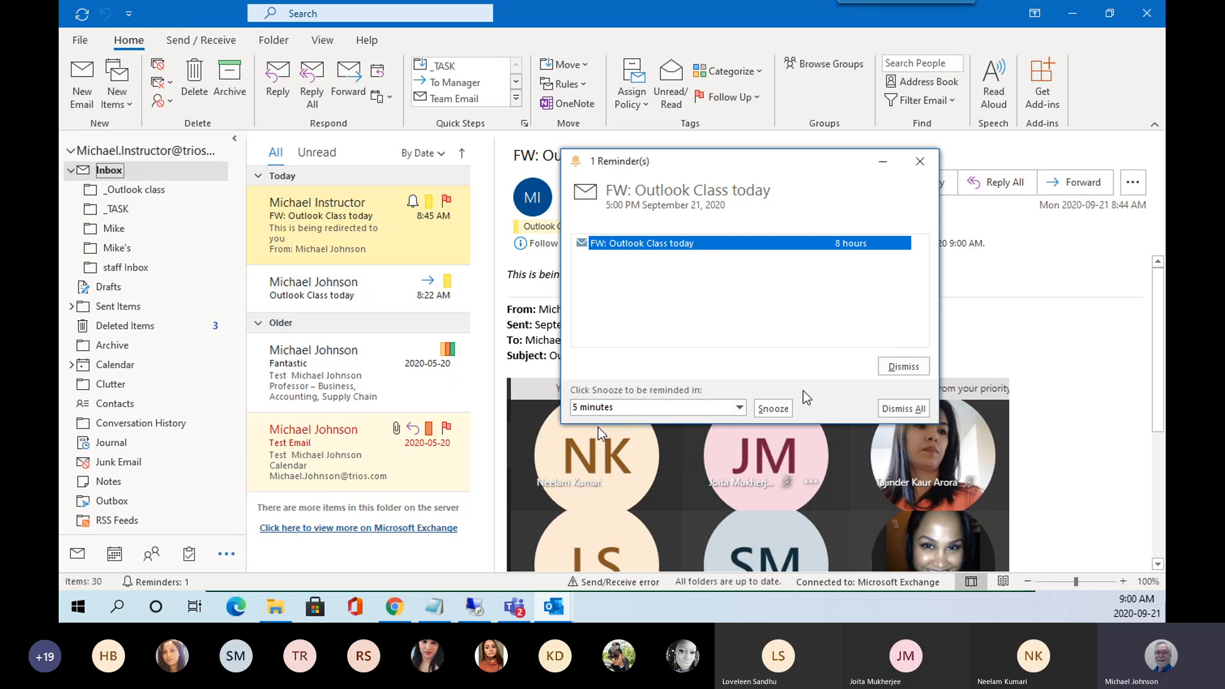
Leave snooze at 5 minutes and dismiss the FW: Outlook Class today reminder.
{"action": "left_click", "coordinate": [739, 407]}
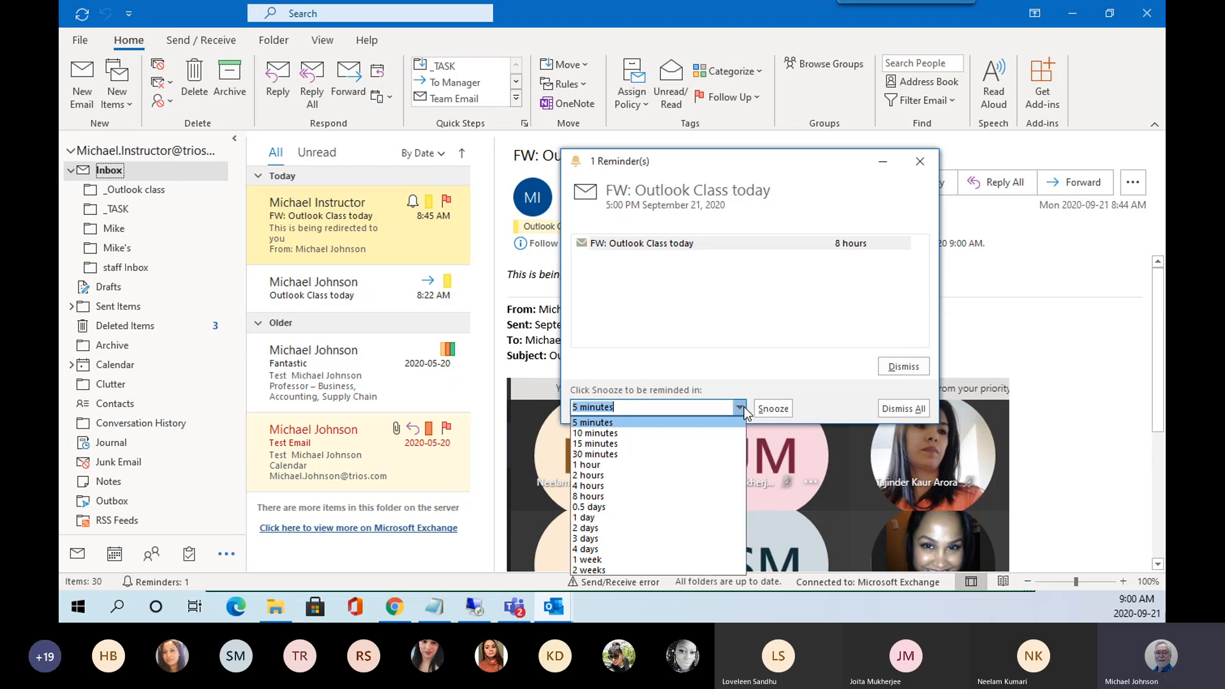
{"action": "left_click", "coordinate": [825, 361]}
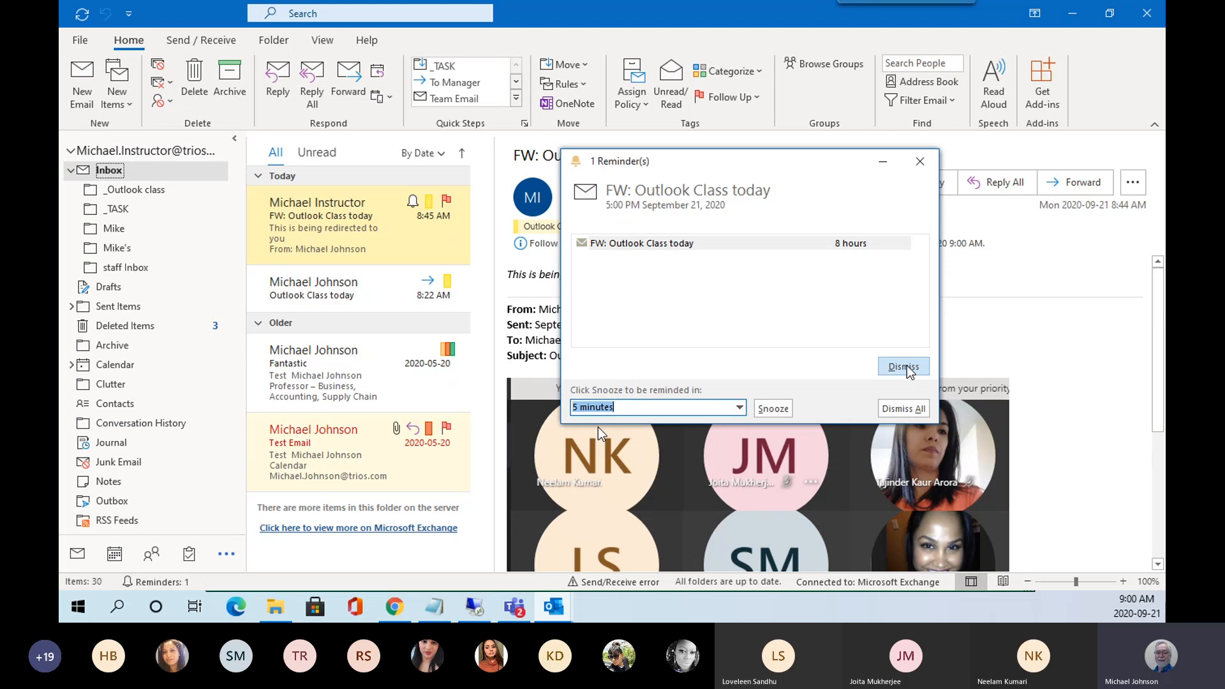
{"action": "left_click", "coordinate": [755, 247]}
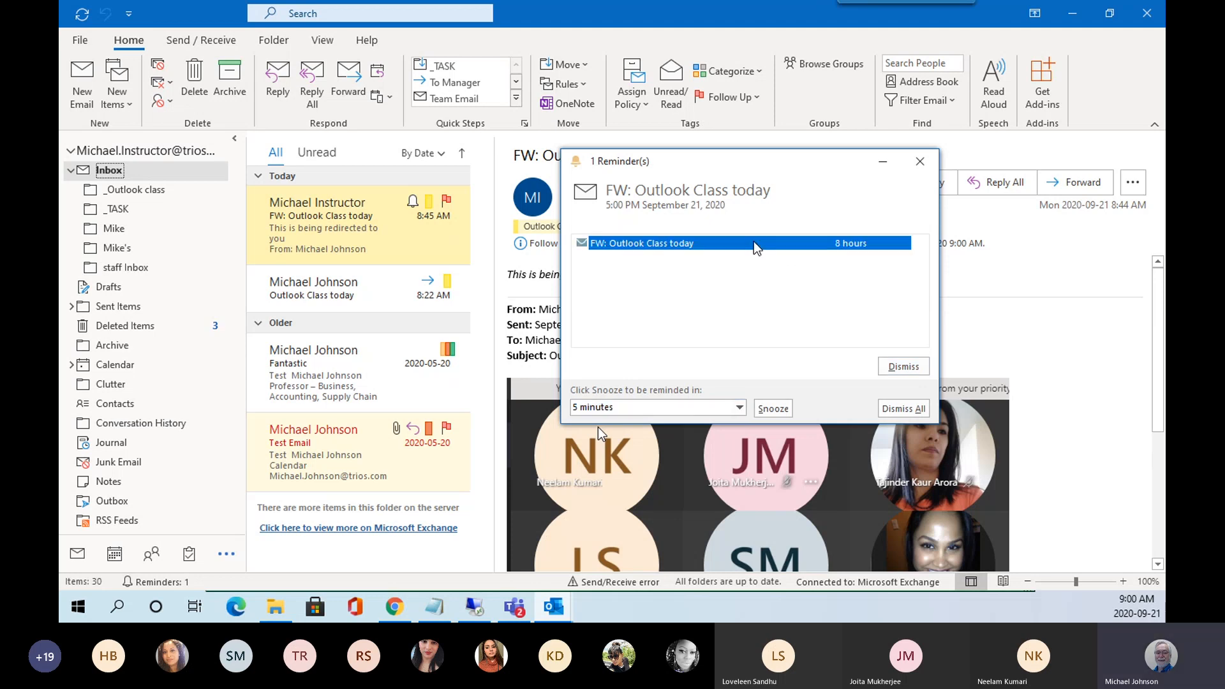
{"action": "left_click", "coordinate": [904, 366]}
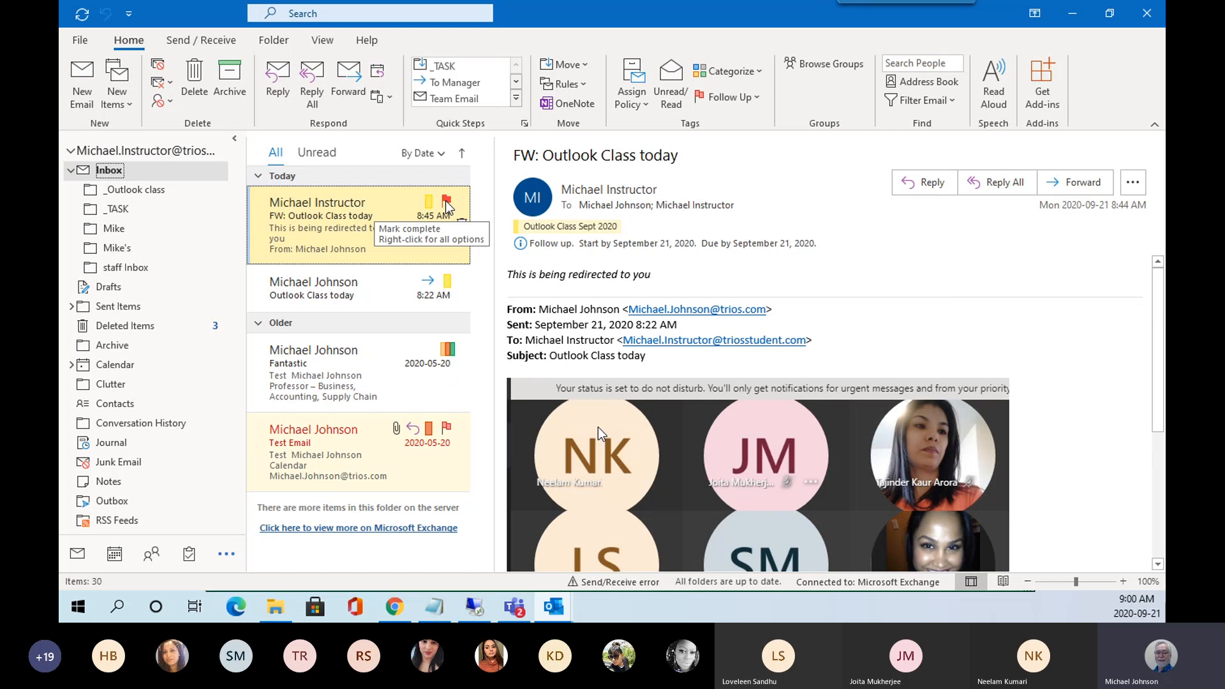
Clear the red follow-up flag on FW: Outlook Class today from its right-click menu.
{"action": "right_click", "coordinate": [447, 206]}
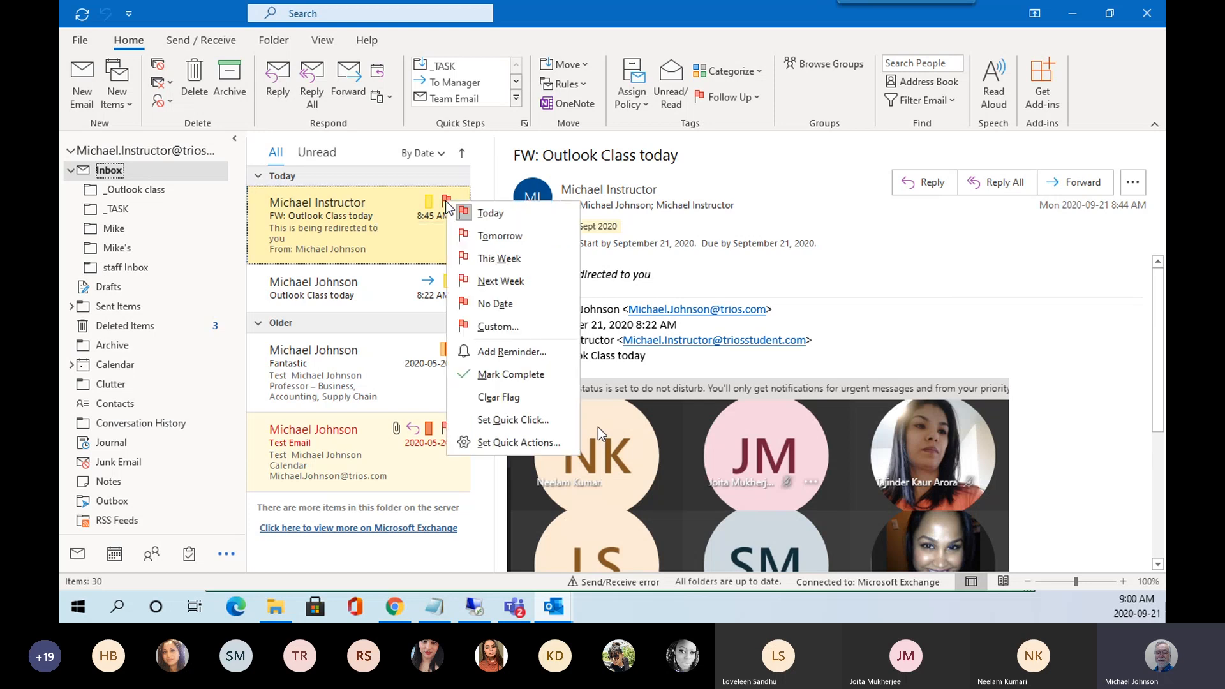
{"action": "left_click", "coordinate": [504, 397]}
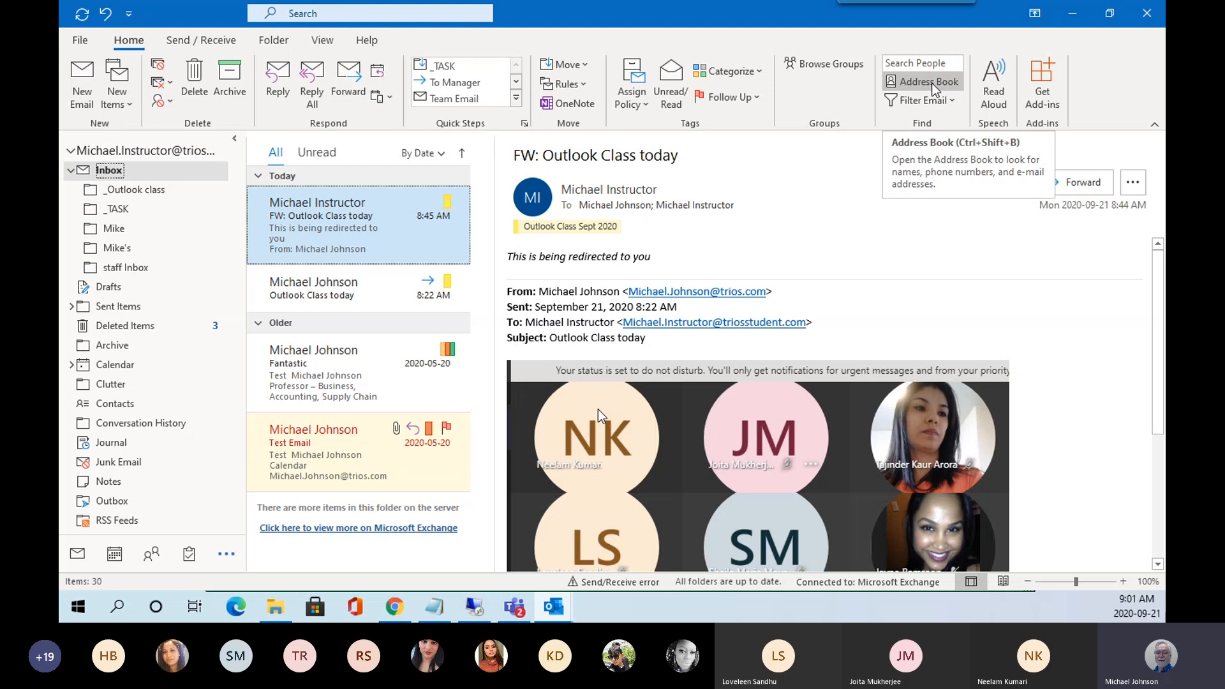
{"action": "left_click", "coordinate": [936, 88]}
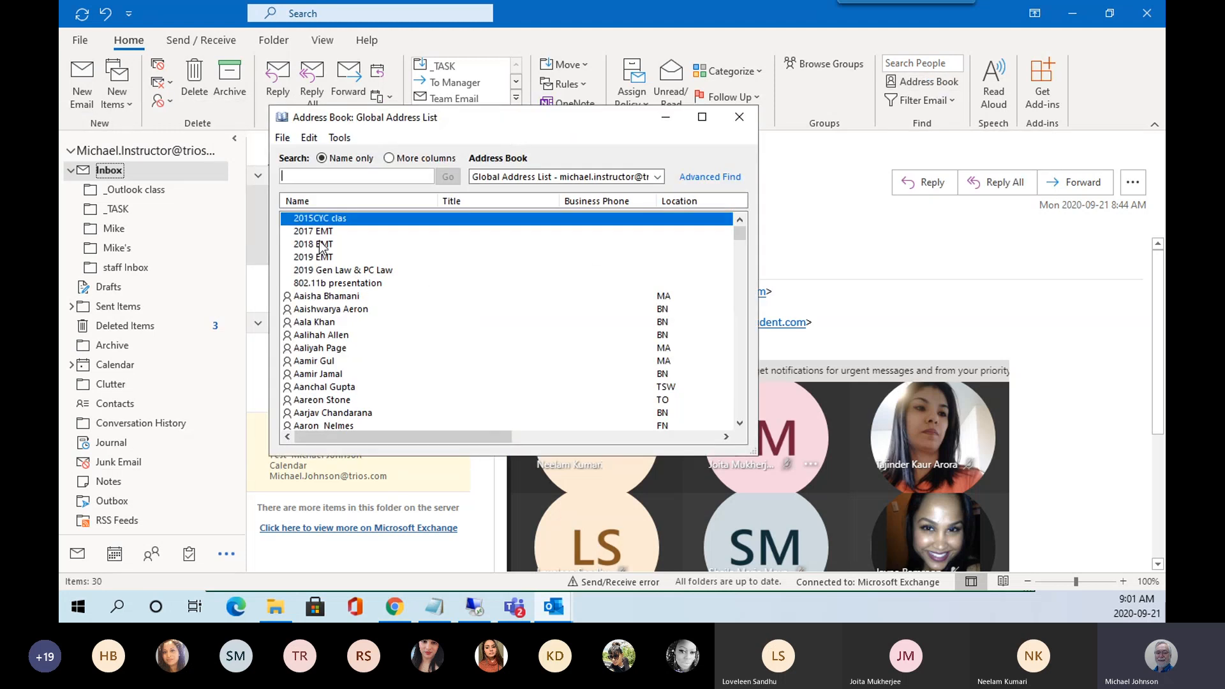
{"action": "left_click", "coordinate": [657, 177]}
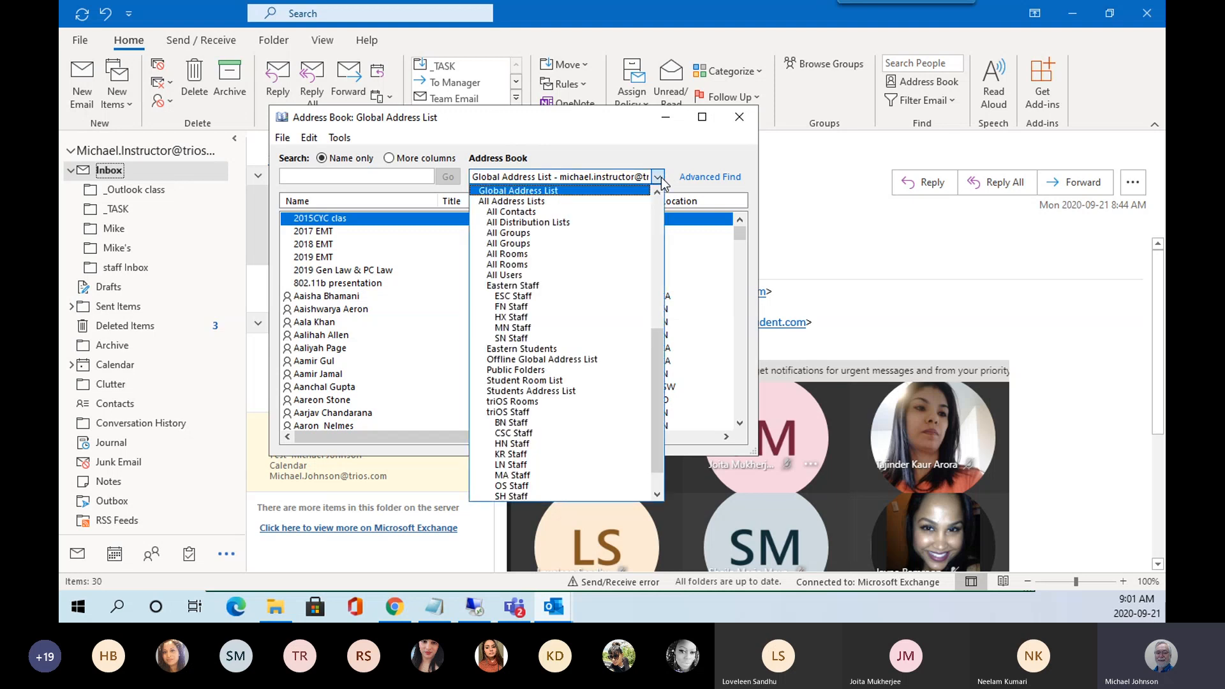
{"action": "left_click", "coordinate": [658, 178]}
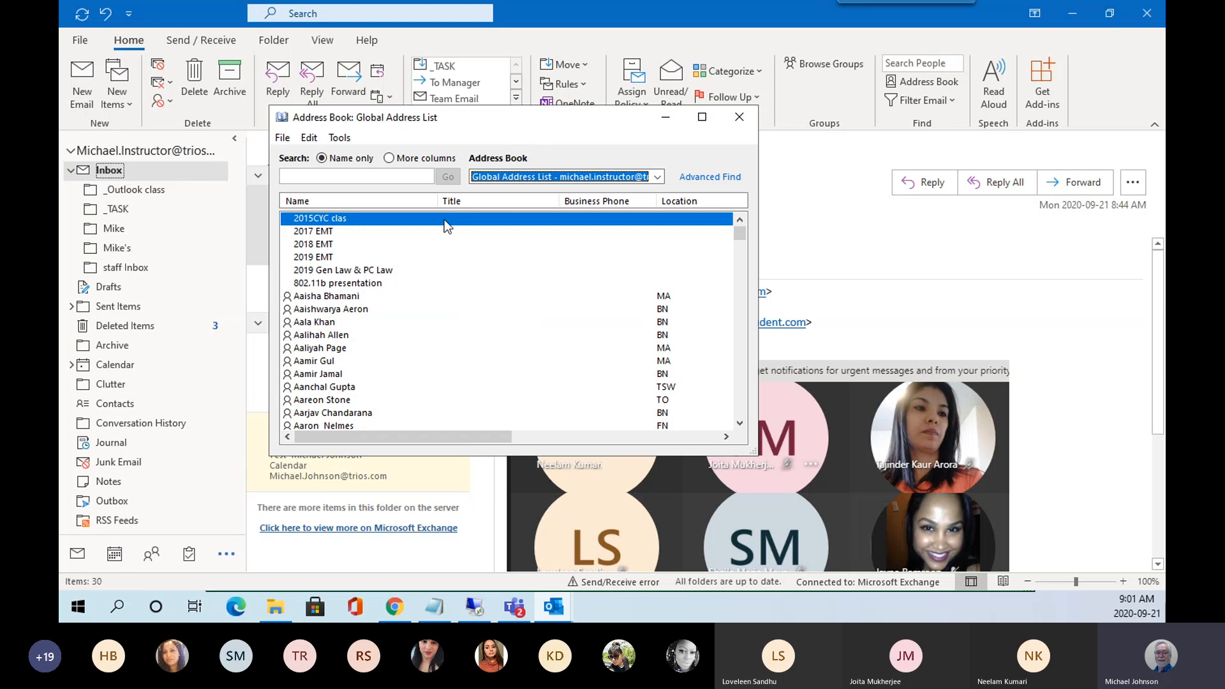
{"action": "left_click", "coordinate": [740, 117]}
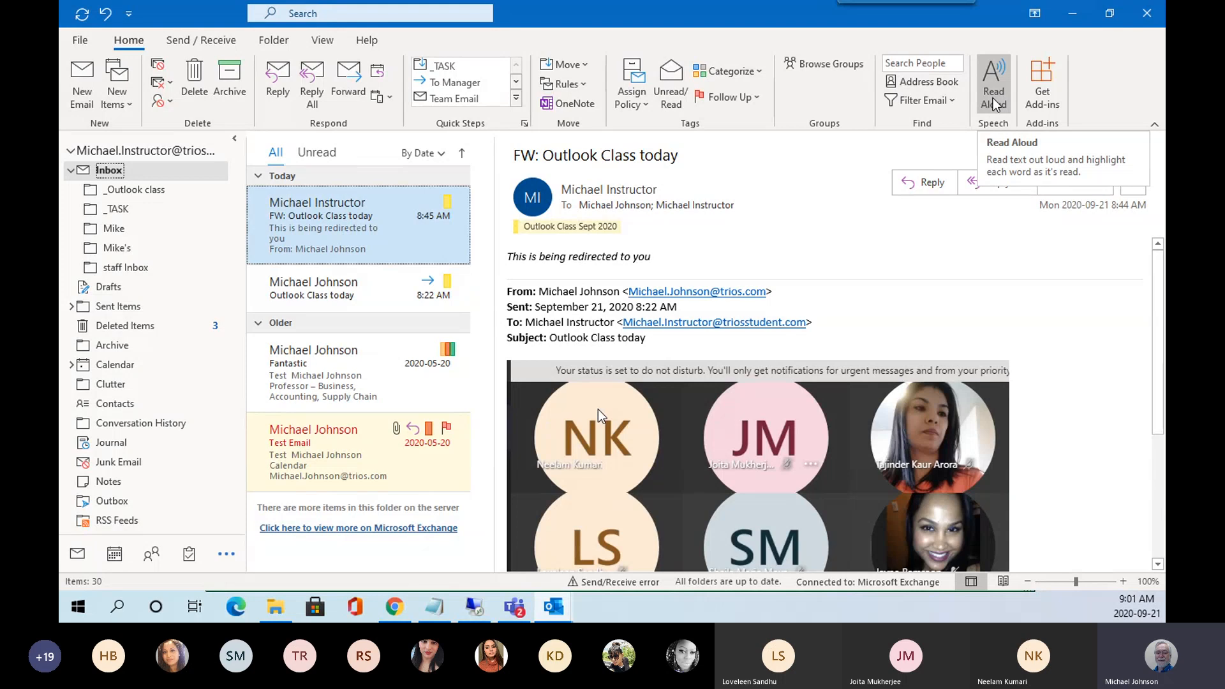
{"action": "left_click", "coordinate": [511, 257]}
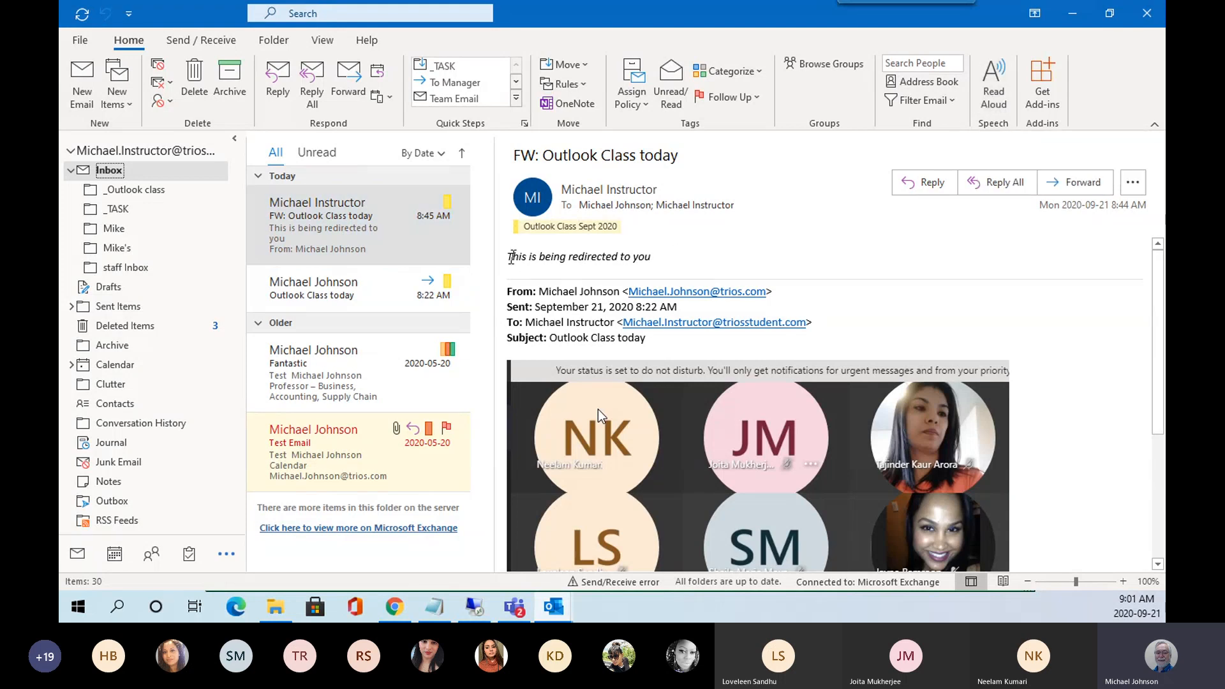
{"action": "left_click_drag", "start_coordinate": [511, 257], "coordinate": [656, 260]}
{"action": "left_click", "coordinate": [994, 85]}
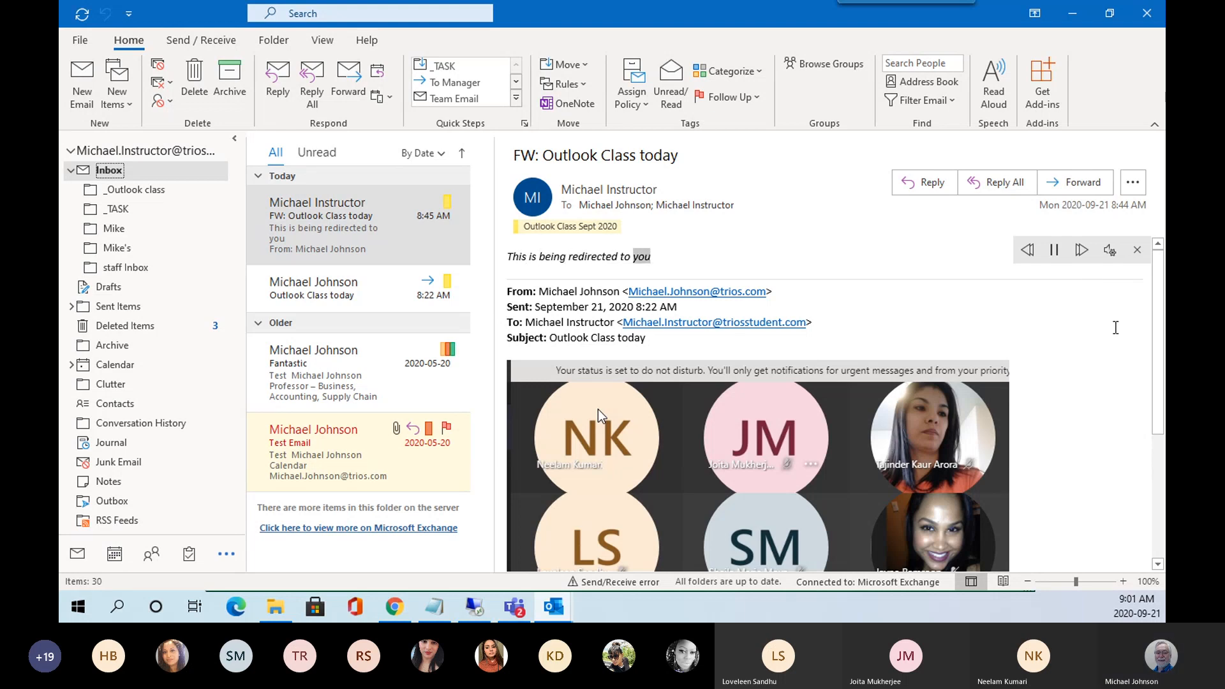
{"action": "left_click", "coordinate": [993, 90]}
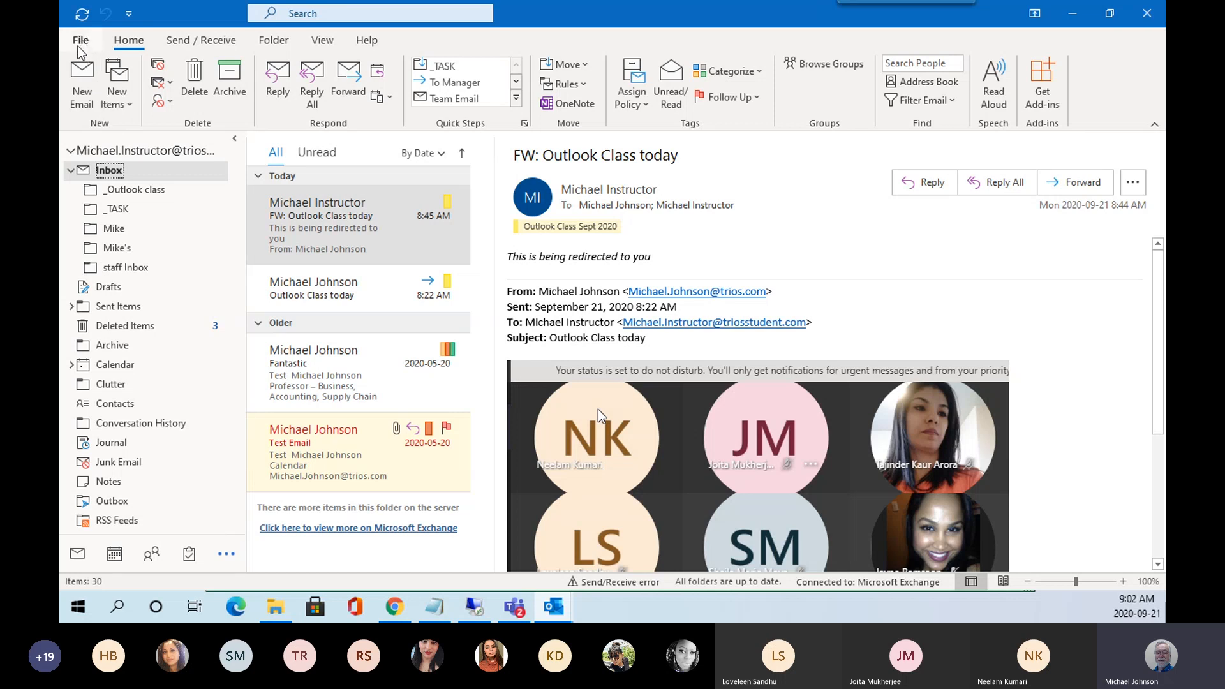
Show the File tab Info page reporting 49.4 GB free of 49.5 GB.
{"action": "left_click", "coordinate": [79, 40]}
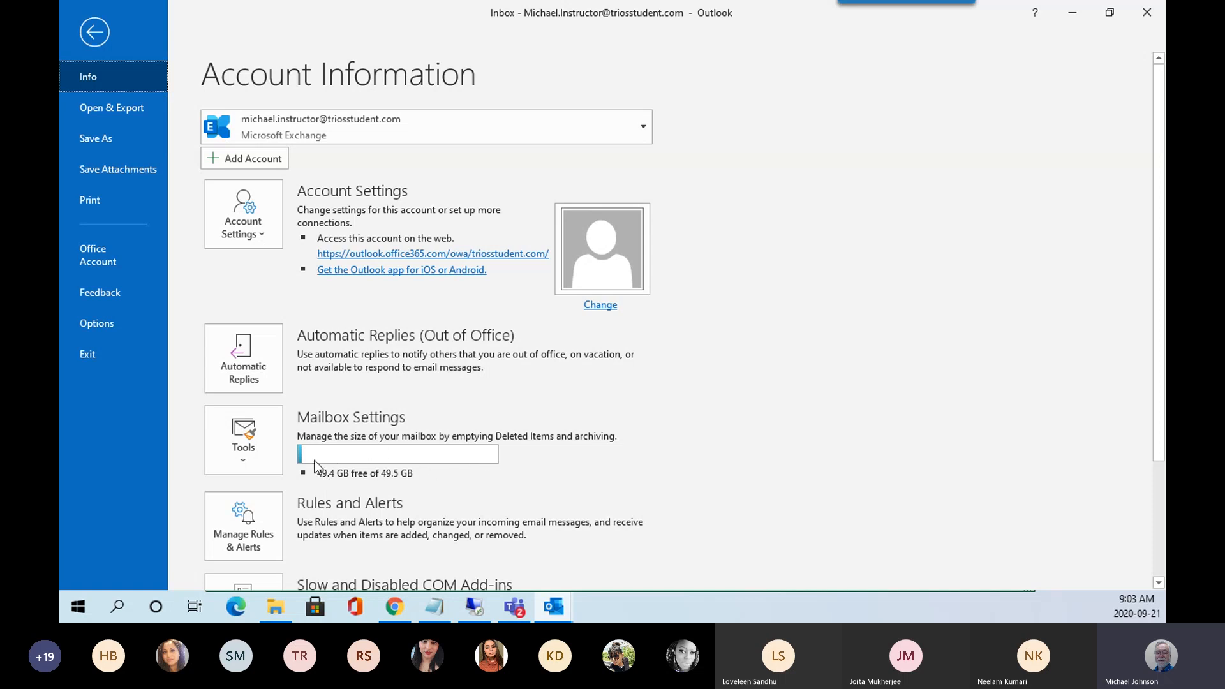
Look over the Mailbox Settings cleanup tools, then close them and return to the Inbox.
{"action": "left_click", "coordinate": [246, 459]}
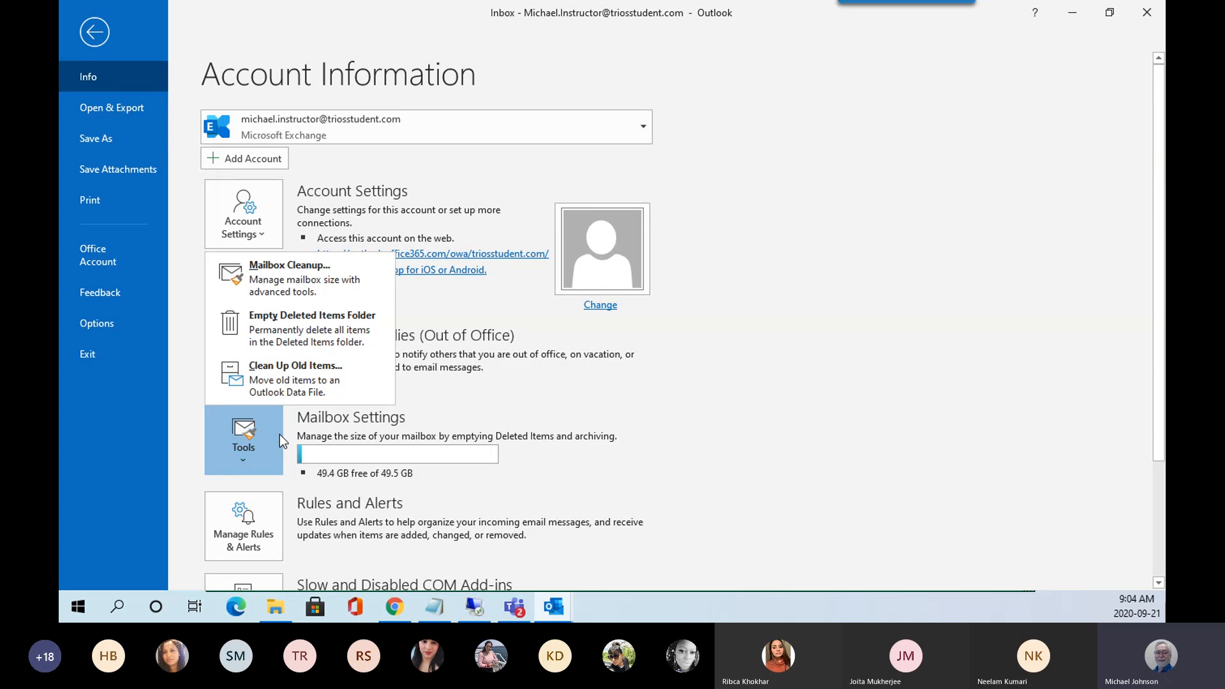
{"action": "left_click", "coordinate": [91, 37]}
{"action": "left_click", "coordinate": [91, 37]}
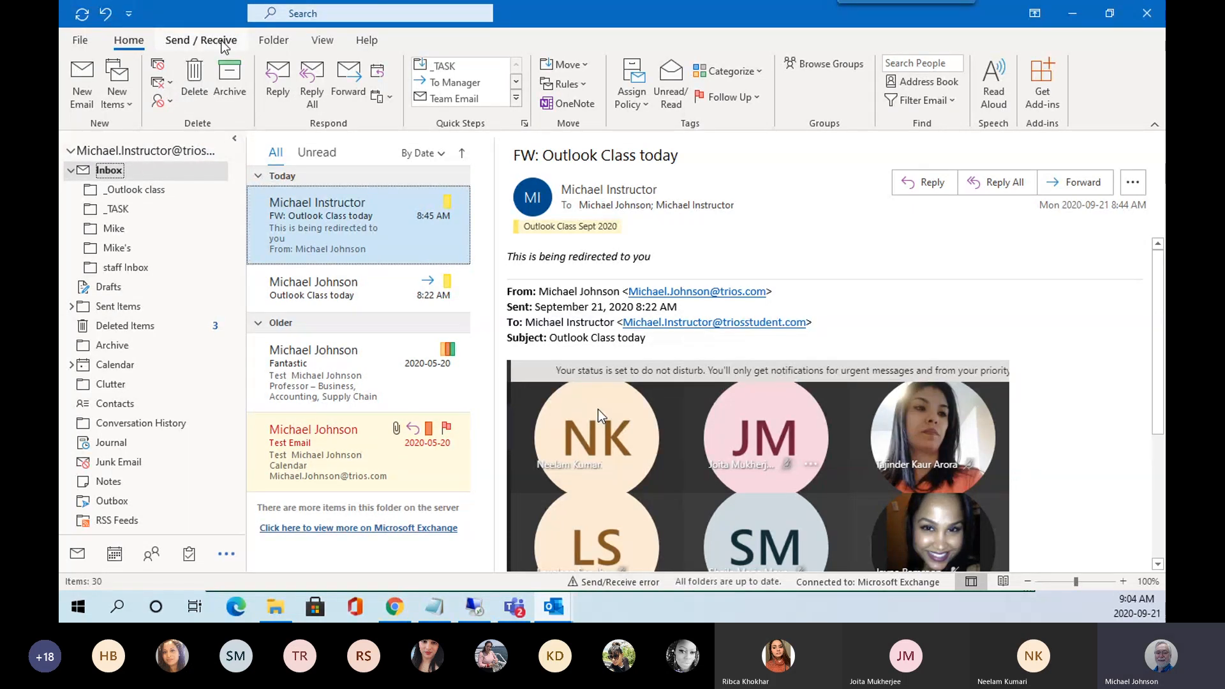
Show the Send / Receive ribbon commands.
{"action": "left_click", "coordinate": [221, 40]}
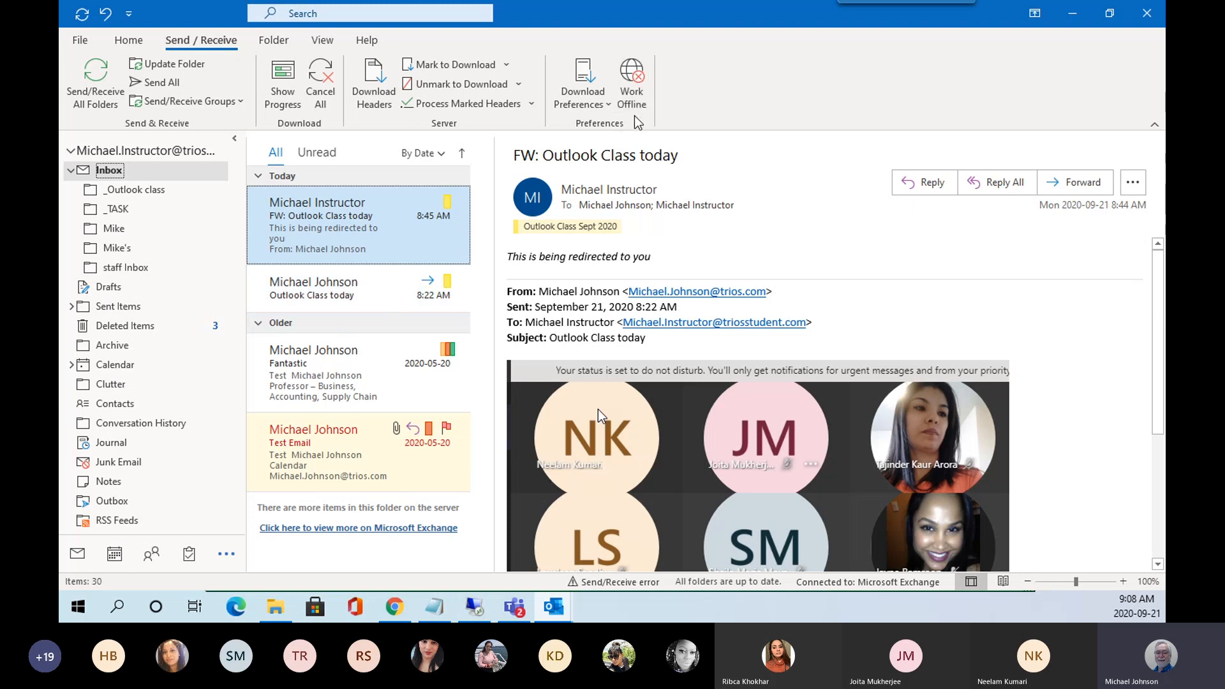
Look over the Folder ribbon commands, then show the View ribbon commands.
{"action": "left_click", "coordinate": [275, 42]}
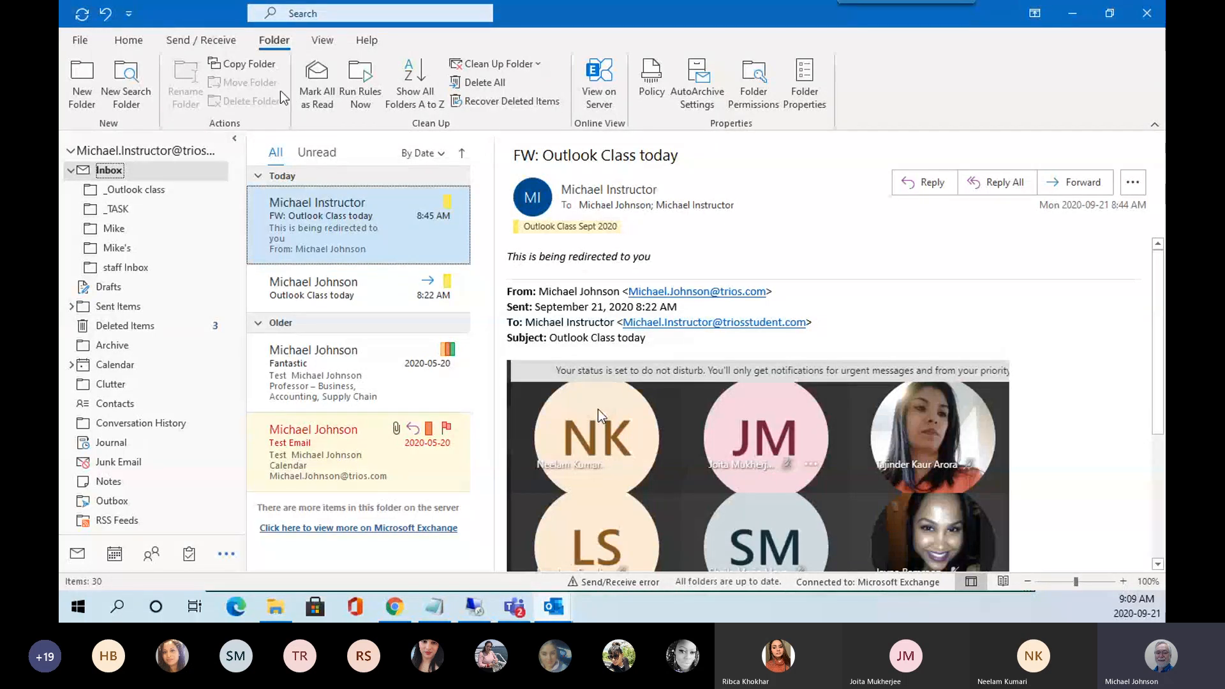
{"action": "left_click", "coordinate": [322, 40]}
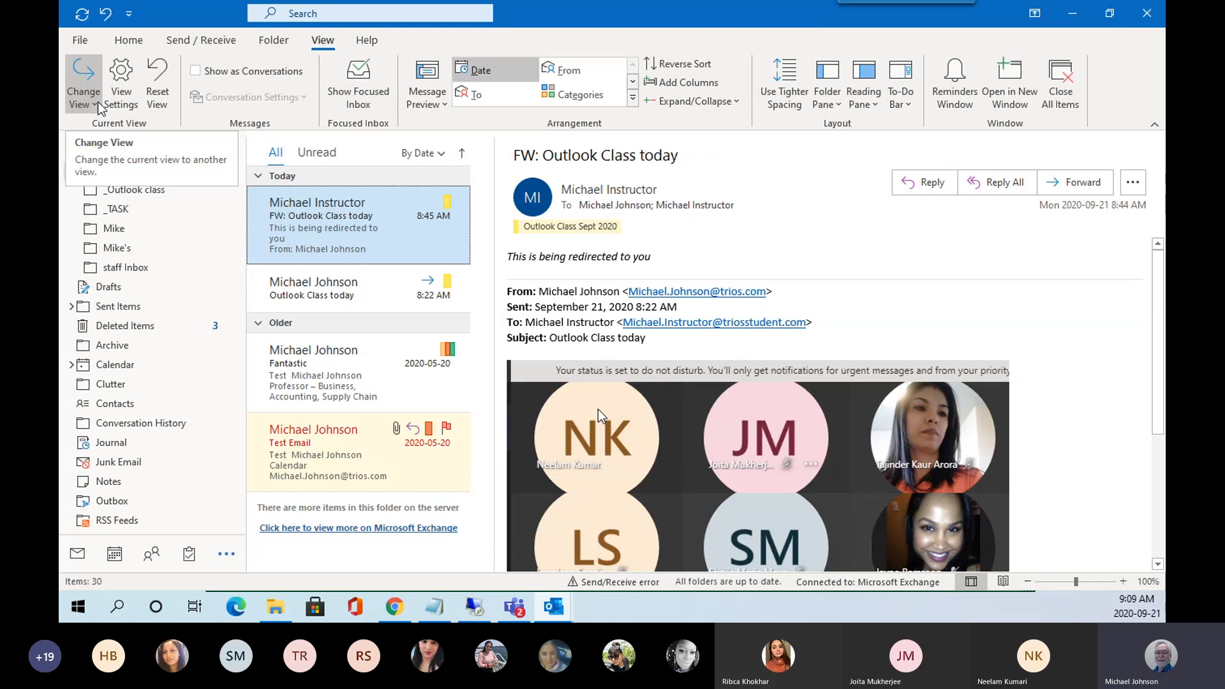
{"action": "left_click", "coordinate": [97, 105]}
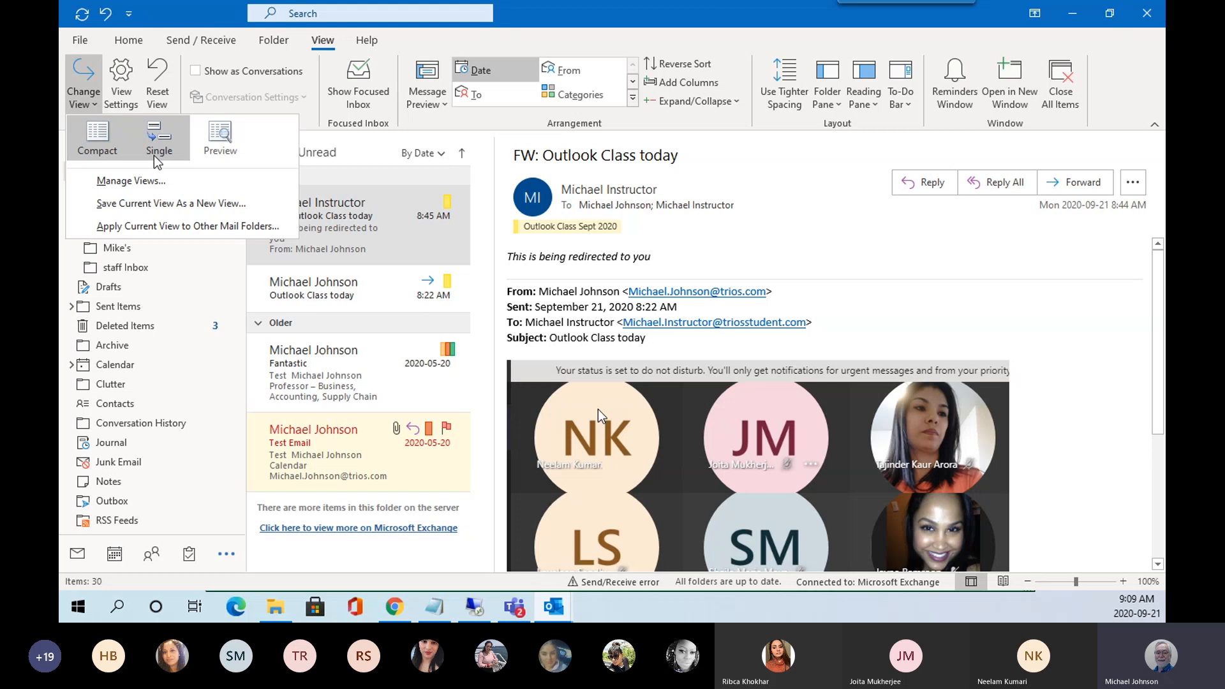
{"action": "left_click", "coordinate": [154, 155]}
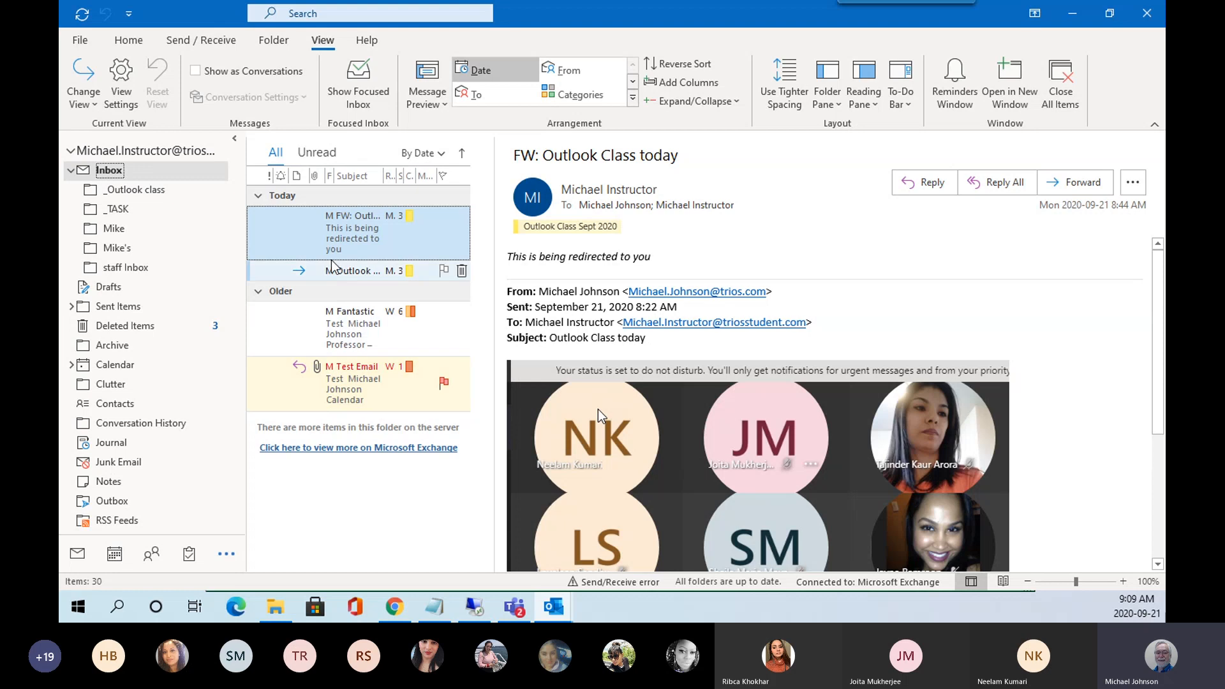
{"action": "left_click", "coordinate": [87, 103]}
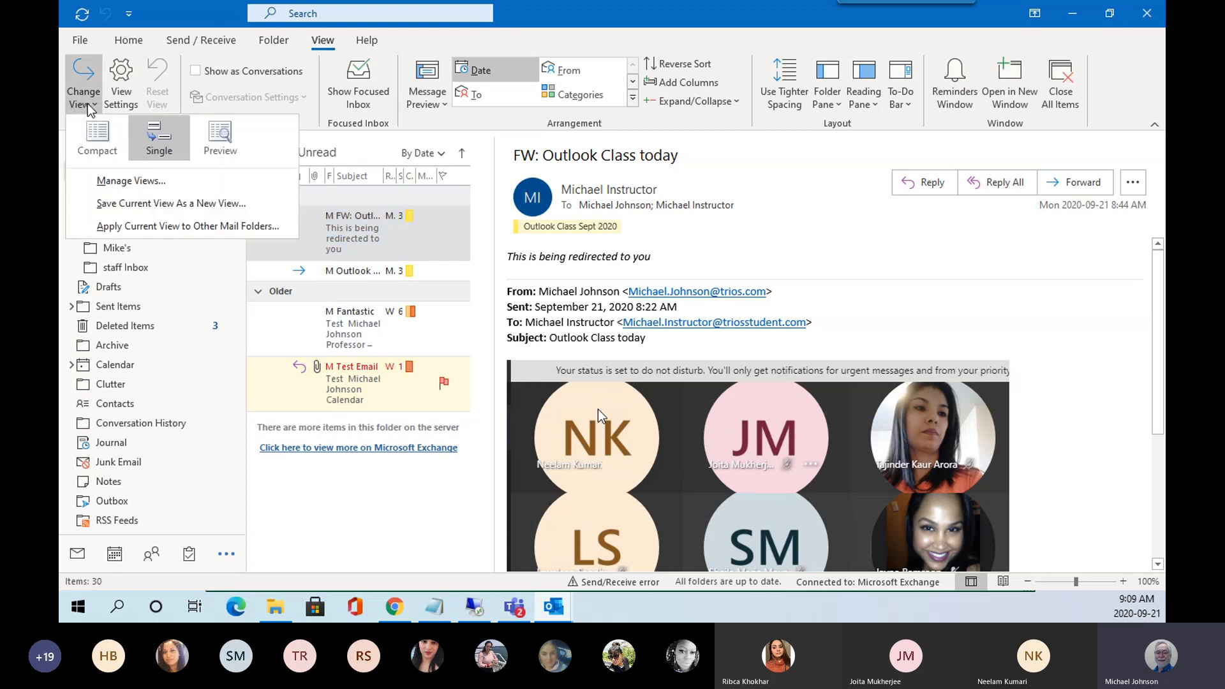
{"action": "left_click", "coordinate": [215, 138]}
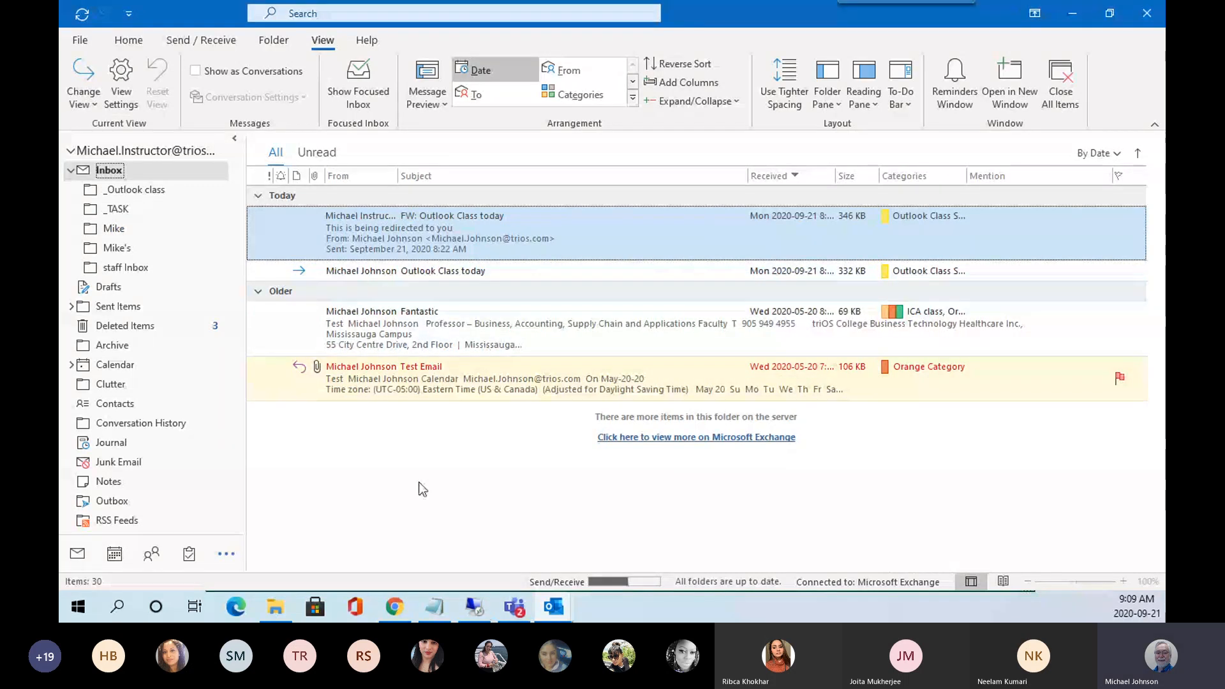
{"action": "left_click", "coordinate": [94, 101]}
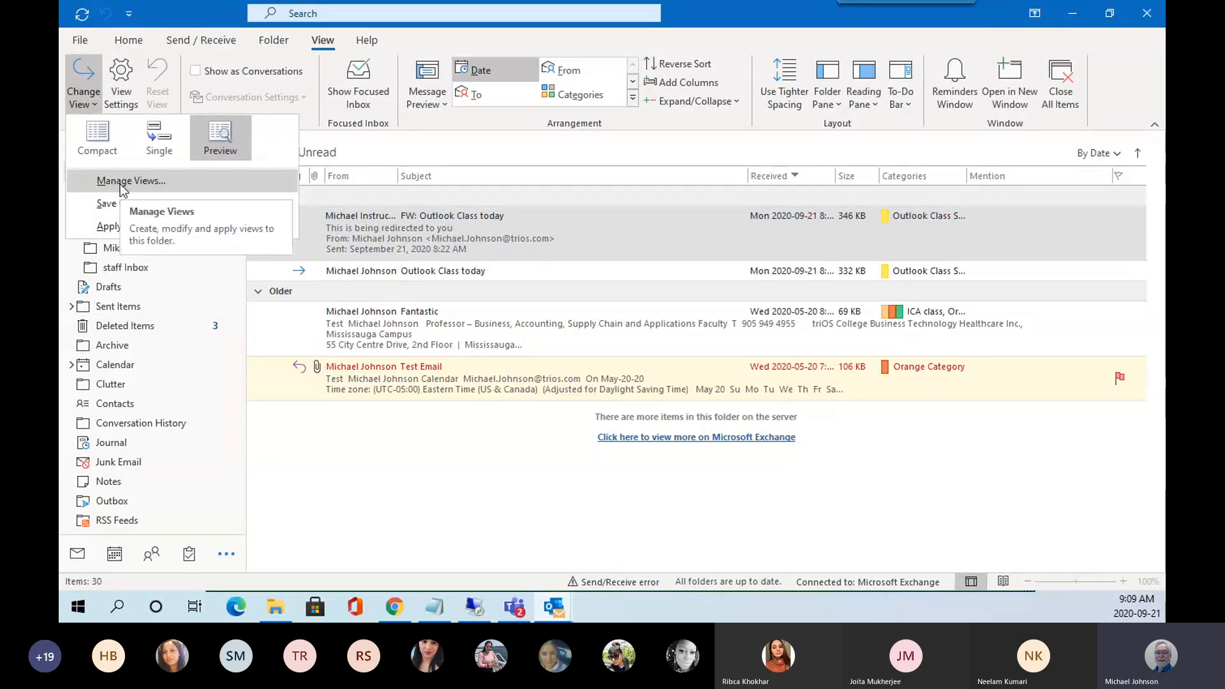
{"action": "left_click", "coordinate": [97, 137]}
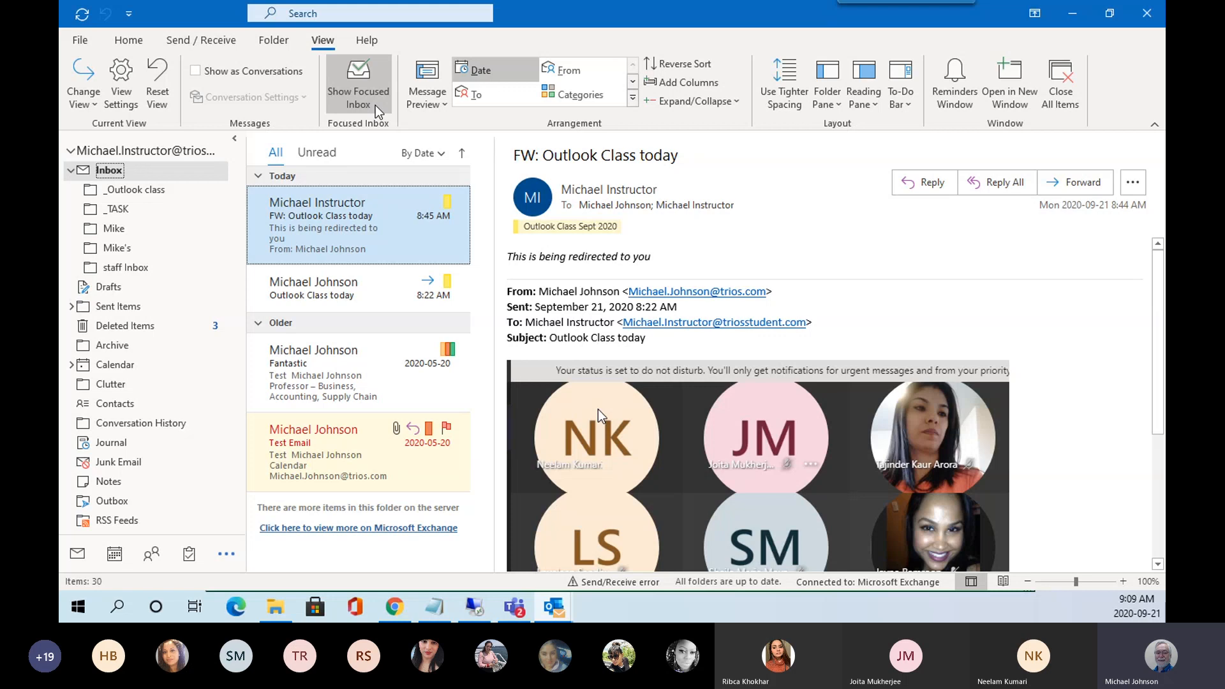
Try 2-line, then 1-line message previews, applied to this folder only.
{"action": "left_click", "coordinate": [447, 102]}
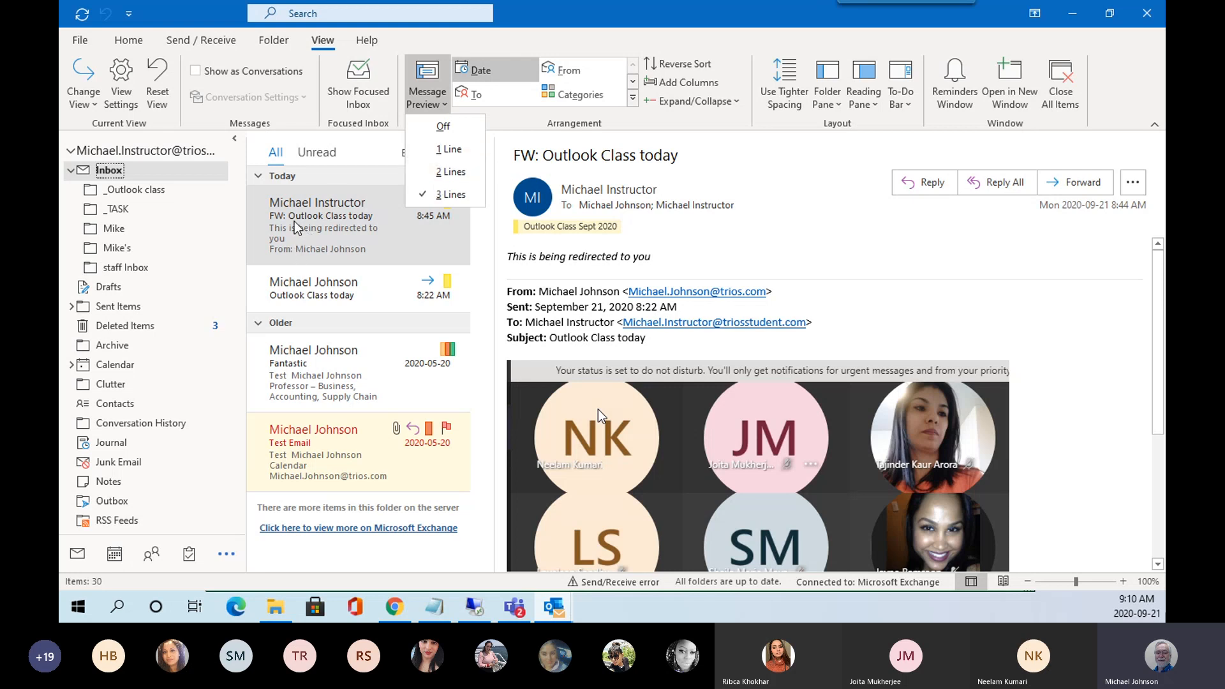
{"action": "left_click", "coordinate": [451, 171]}
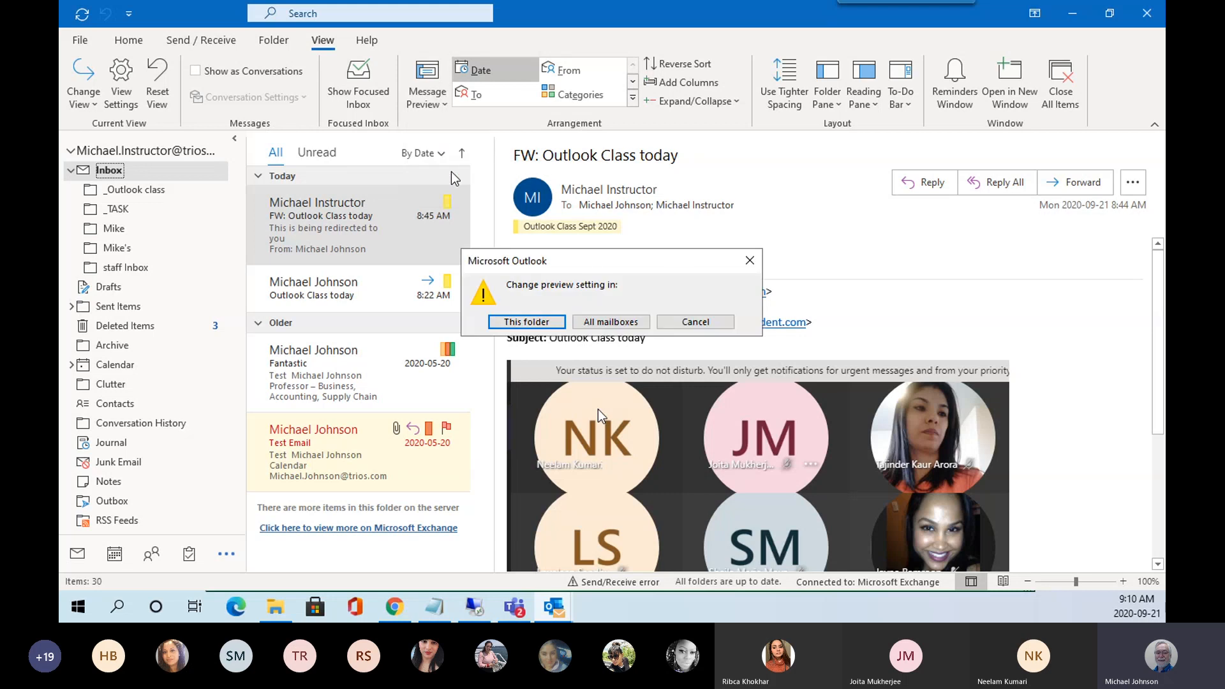
{"action": "left_click", "coordinate": [542, 324]}
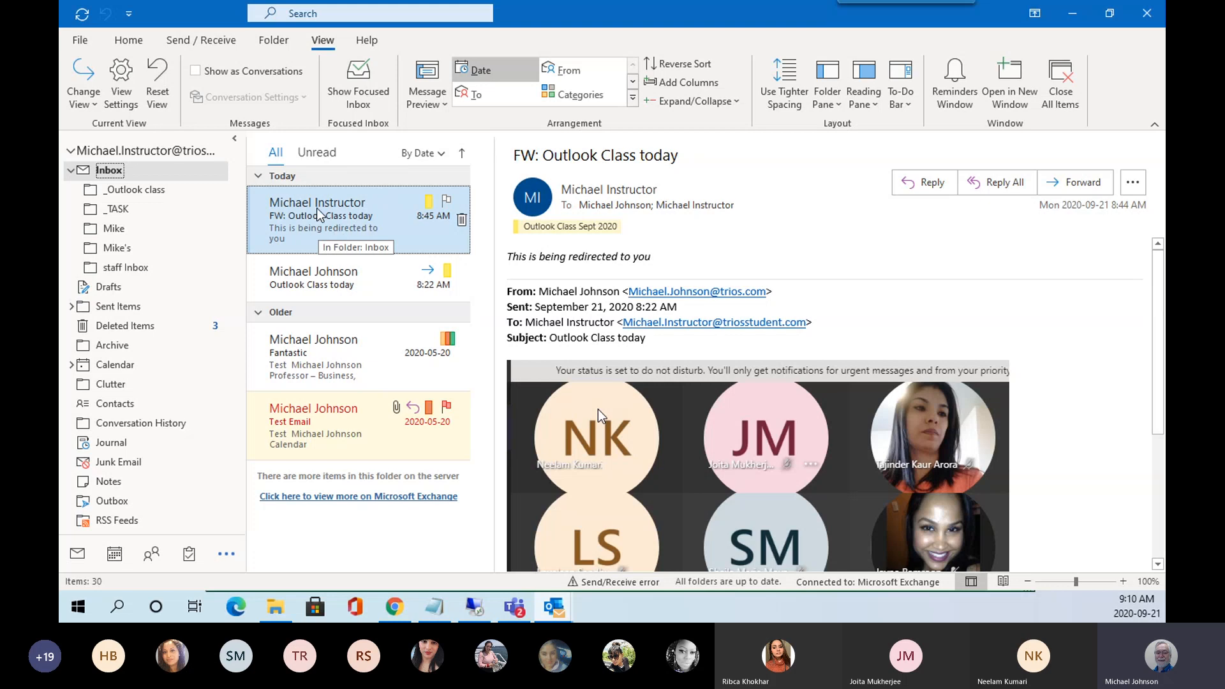
{"action": "left_click", "coordinate": [440, 103]}
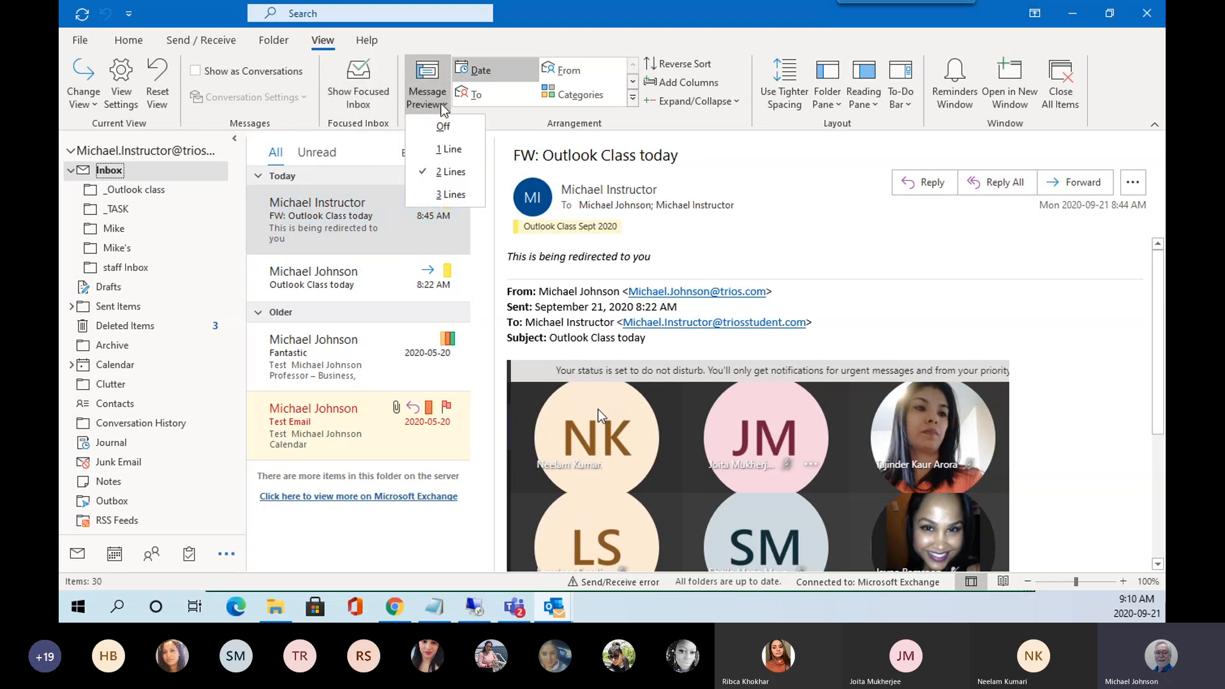
{"action": "left_click", "coordinate": [450, 150]}
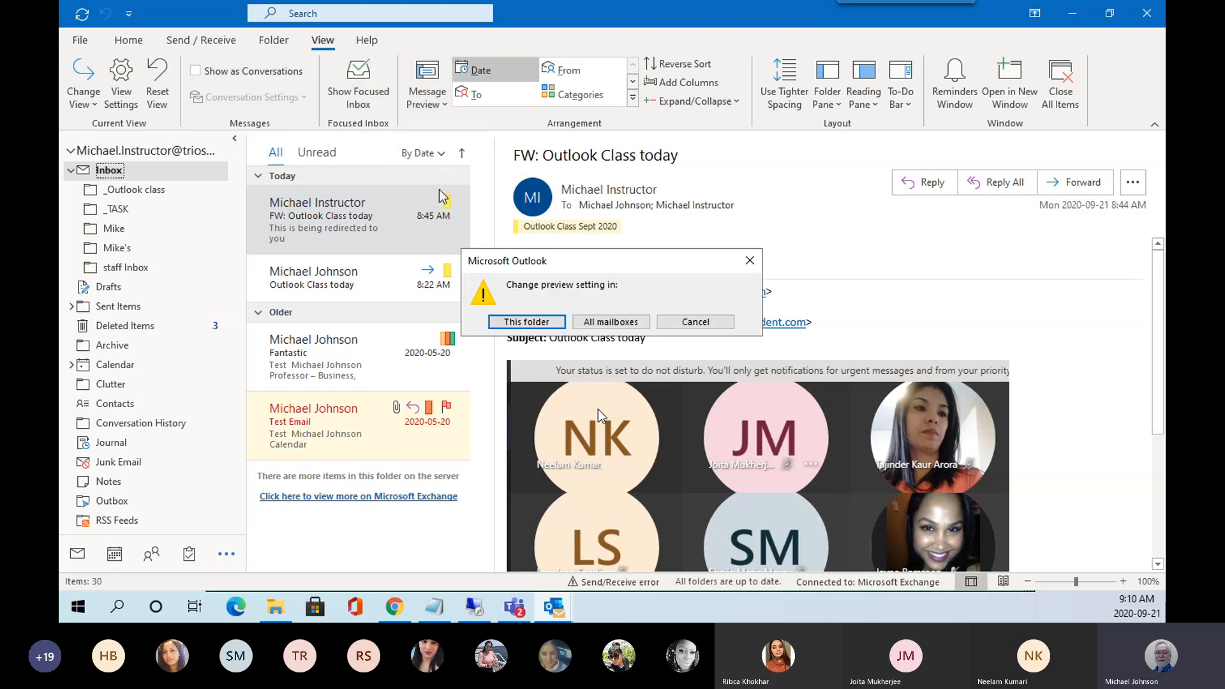
{"action": "left_click", "coordinate": [551, 324]}
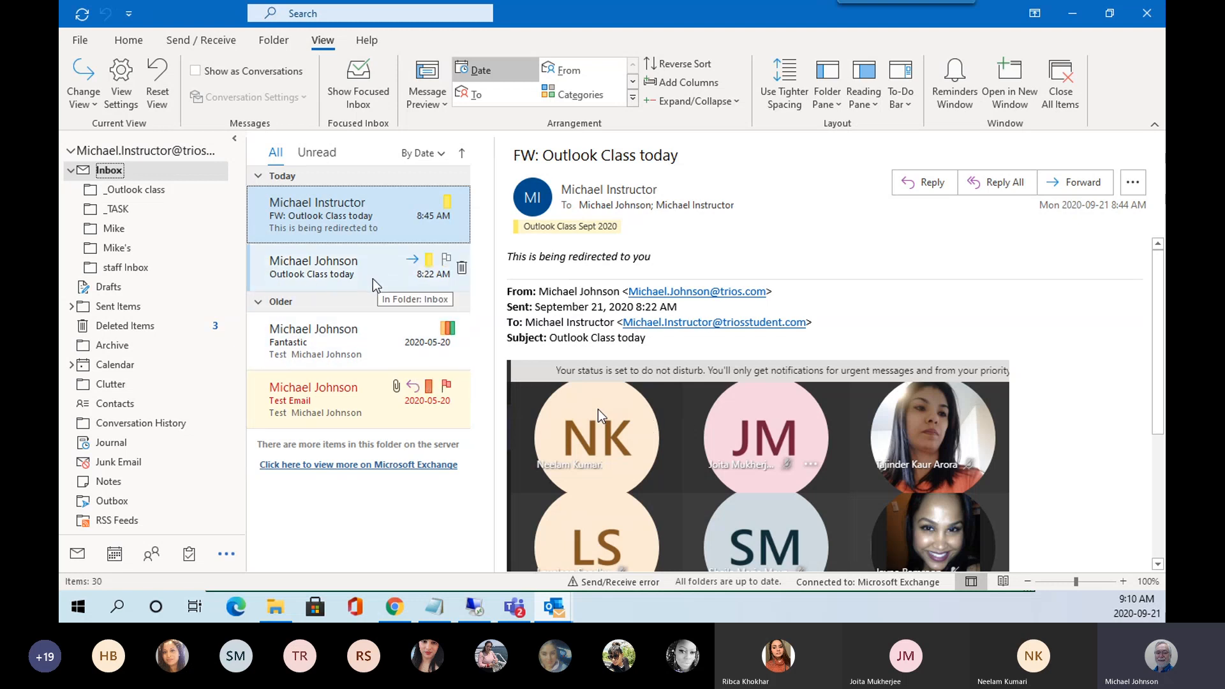
Turn message previews off, then set 3-line previews for this folder only.
{"action": "left_click", "coordinate": [427, 98]}
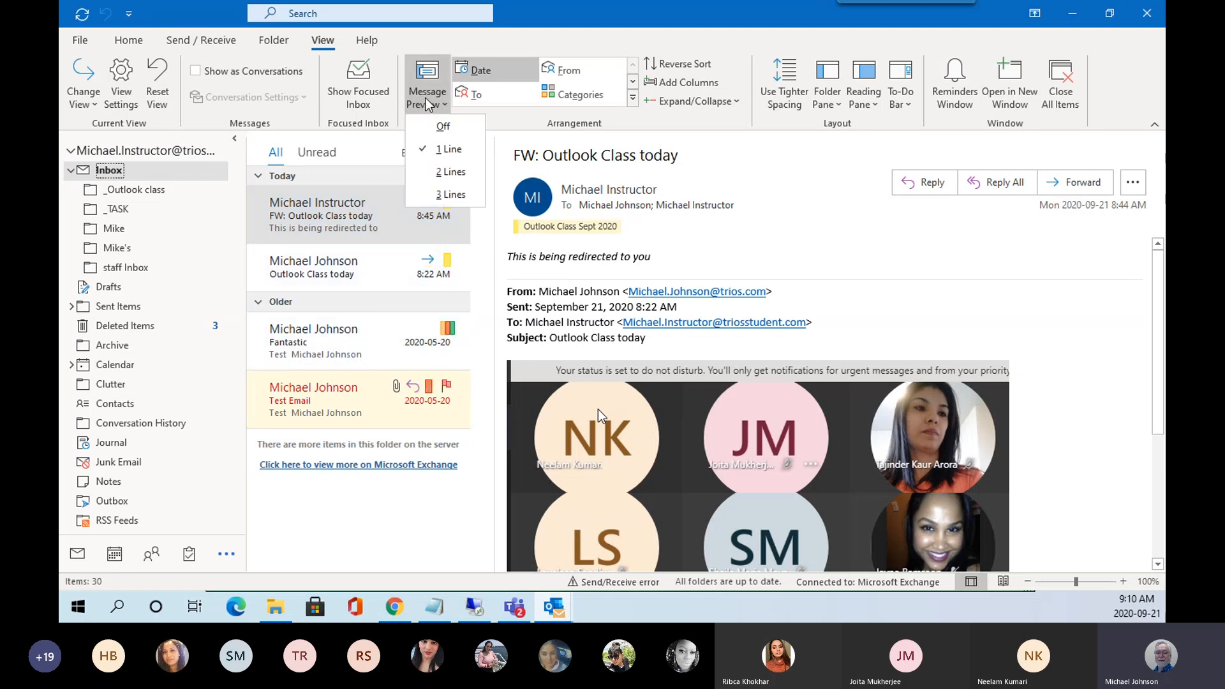
{"action": "left_click", "coordinate": [440, 128]}
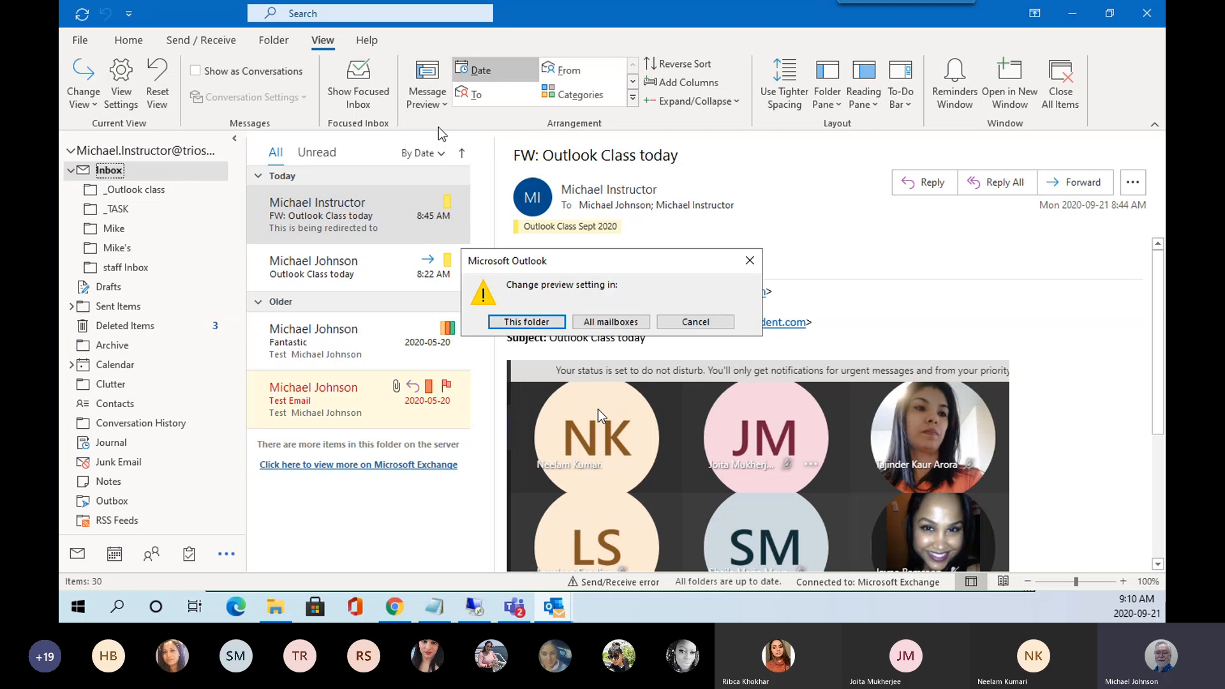
{"action": "left_click", "coordinate": [523, 322]}
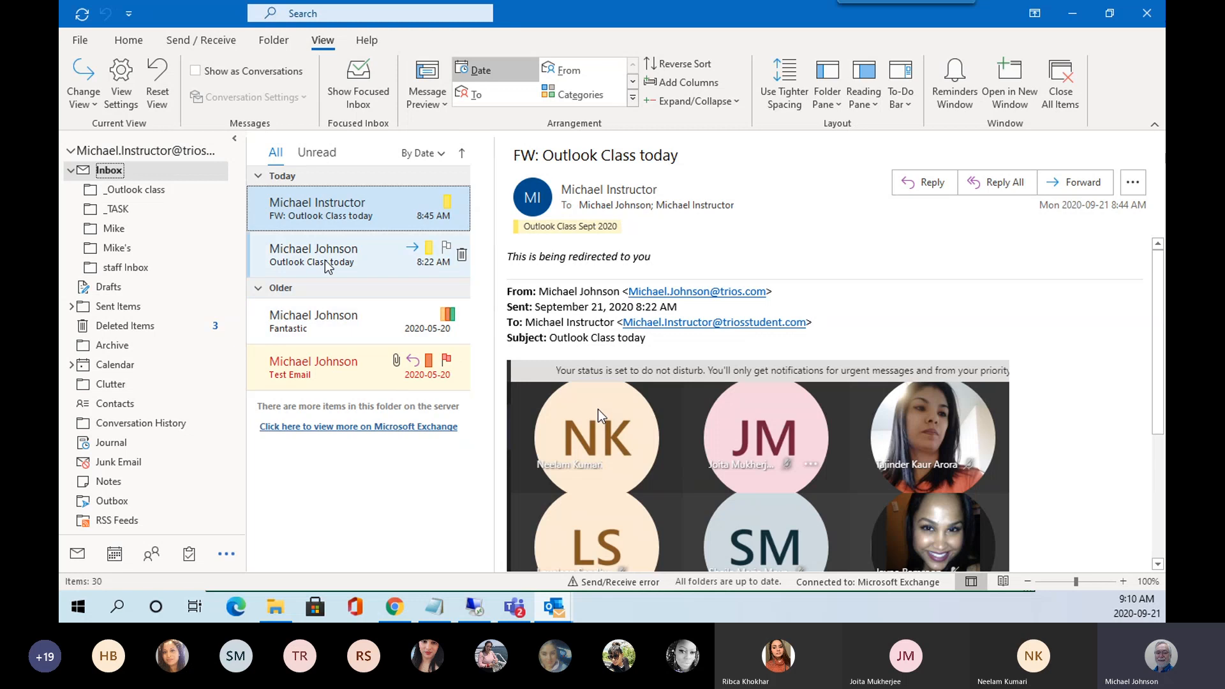
{"action": "left_click", "coordinate": [439, 100]}
{"action": "left_click", "coordinate": [444, 195]}
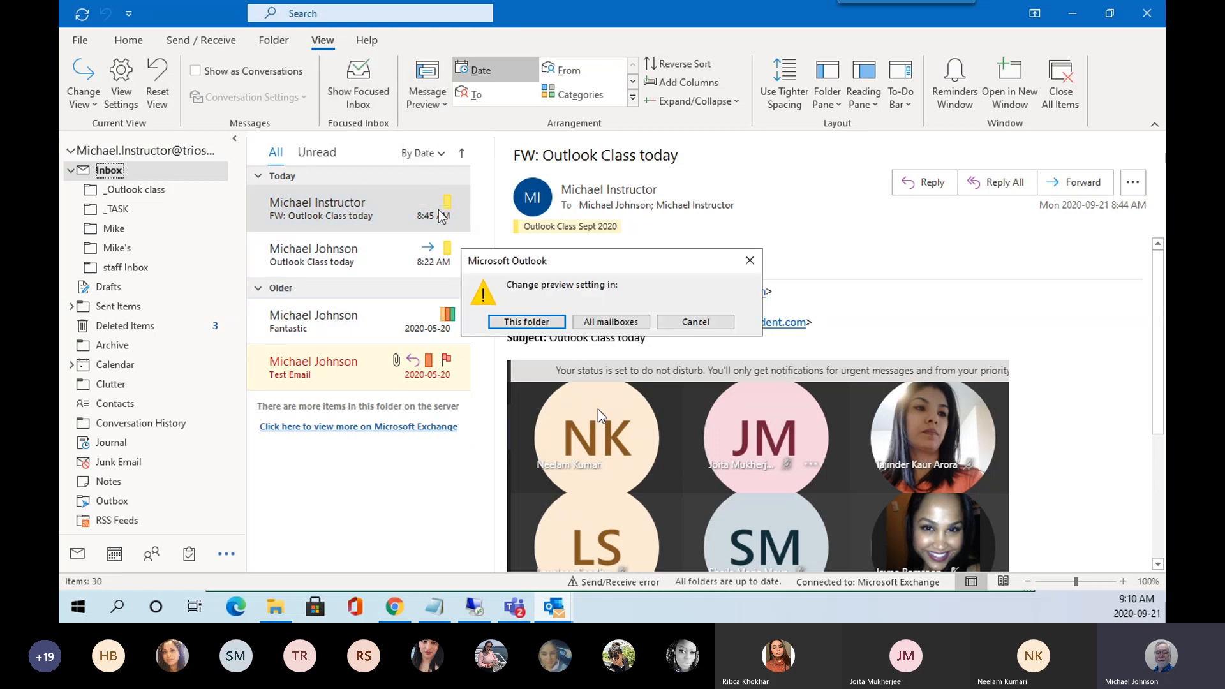
{"action": "left_click", "coordinate": [520, 326]}
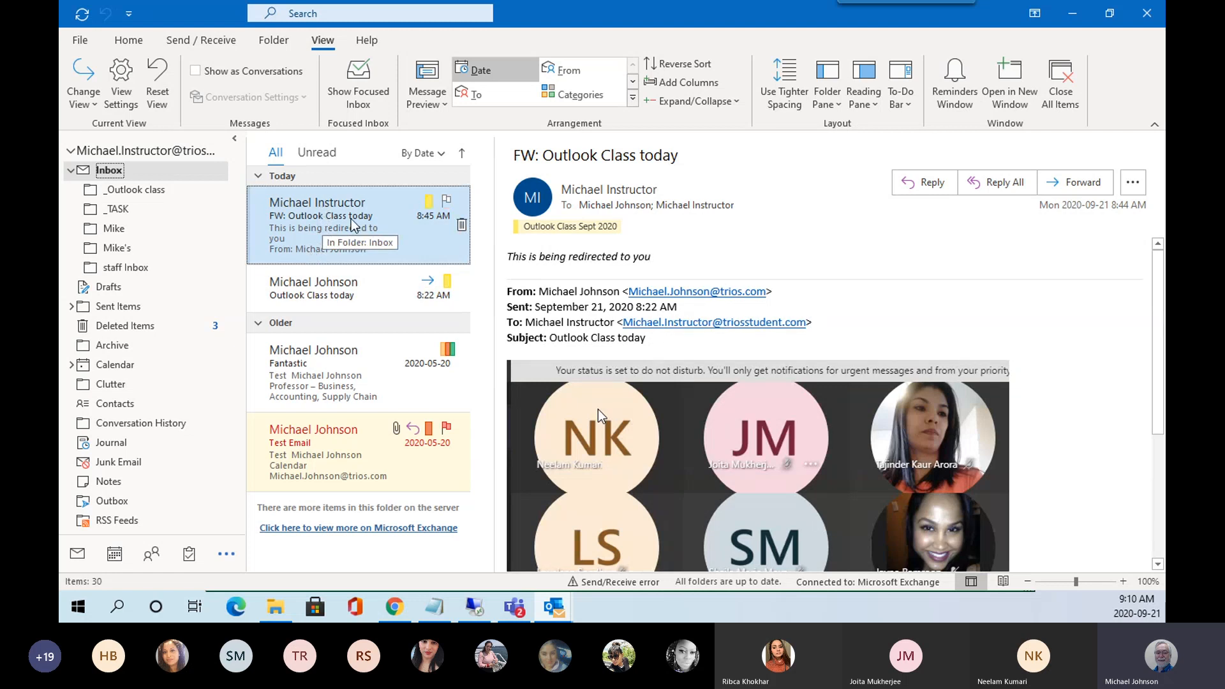
Select Fantastic, reselect 'FW: Outlook Class today', and expand the Arrangement gallery options.
{"action": "left_click", "coordinate": [353, 381]}
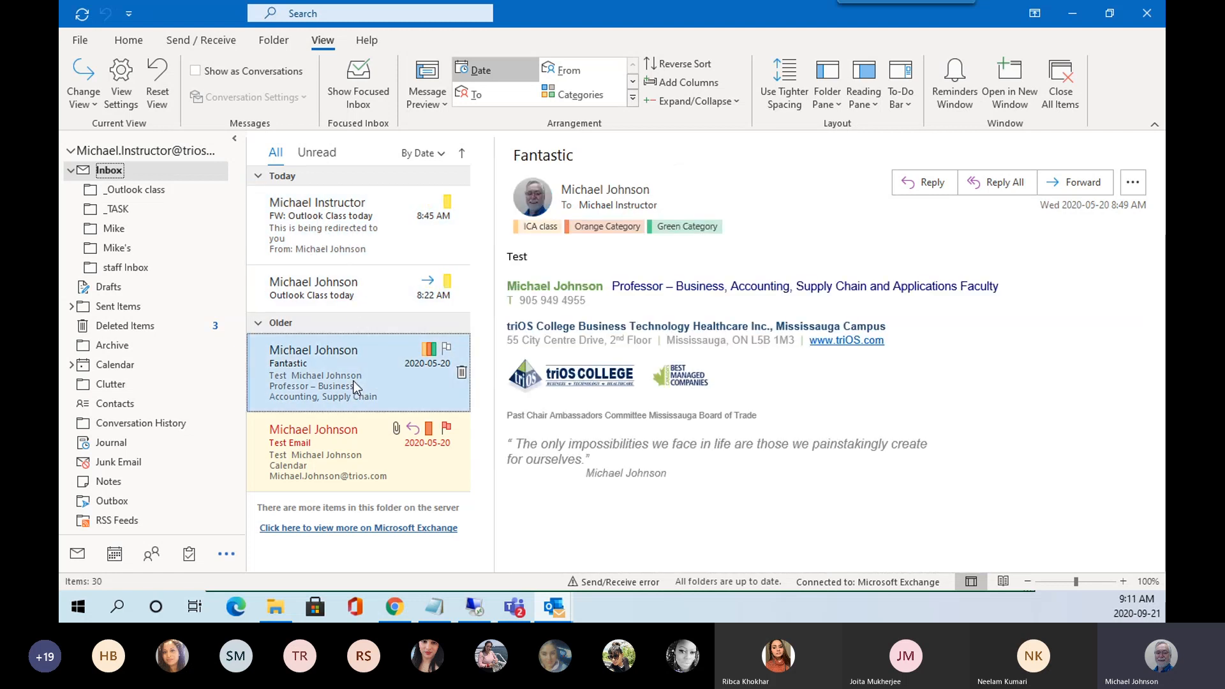
{"action": "left_click", "coordinate": [355, 249]}
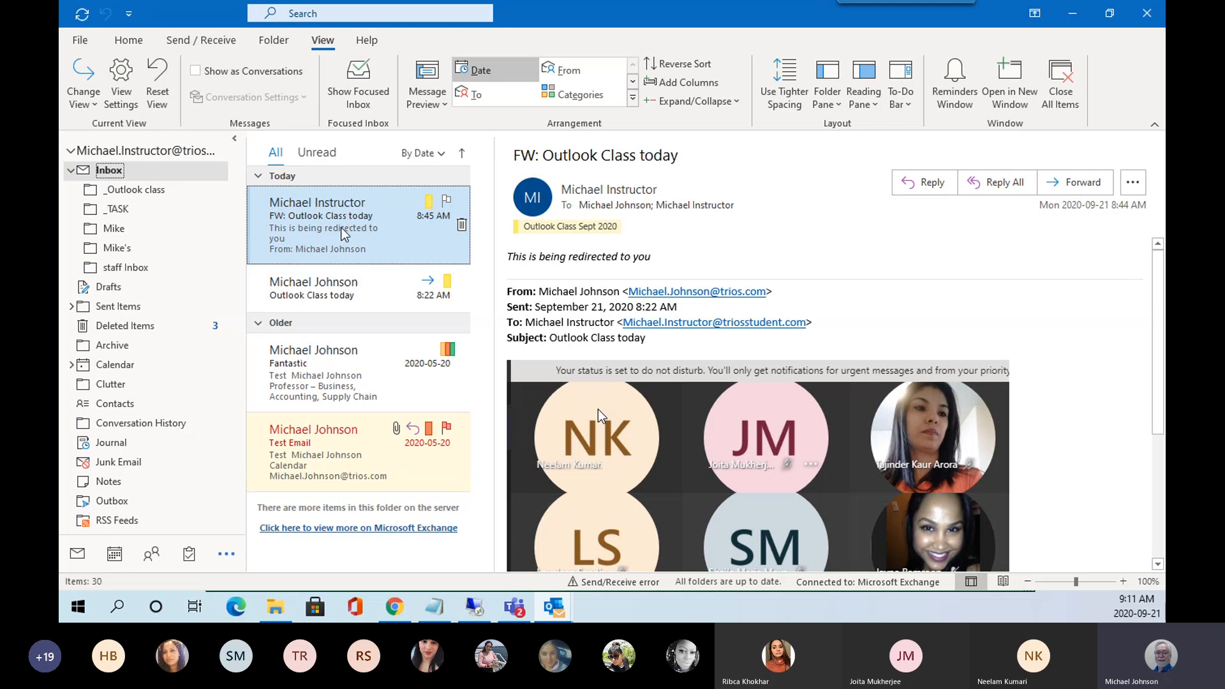
{"action": "left_click", "coordinate": [634, 97]}
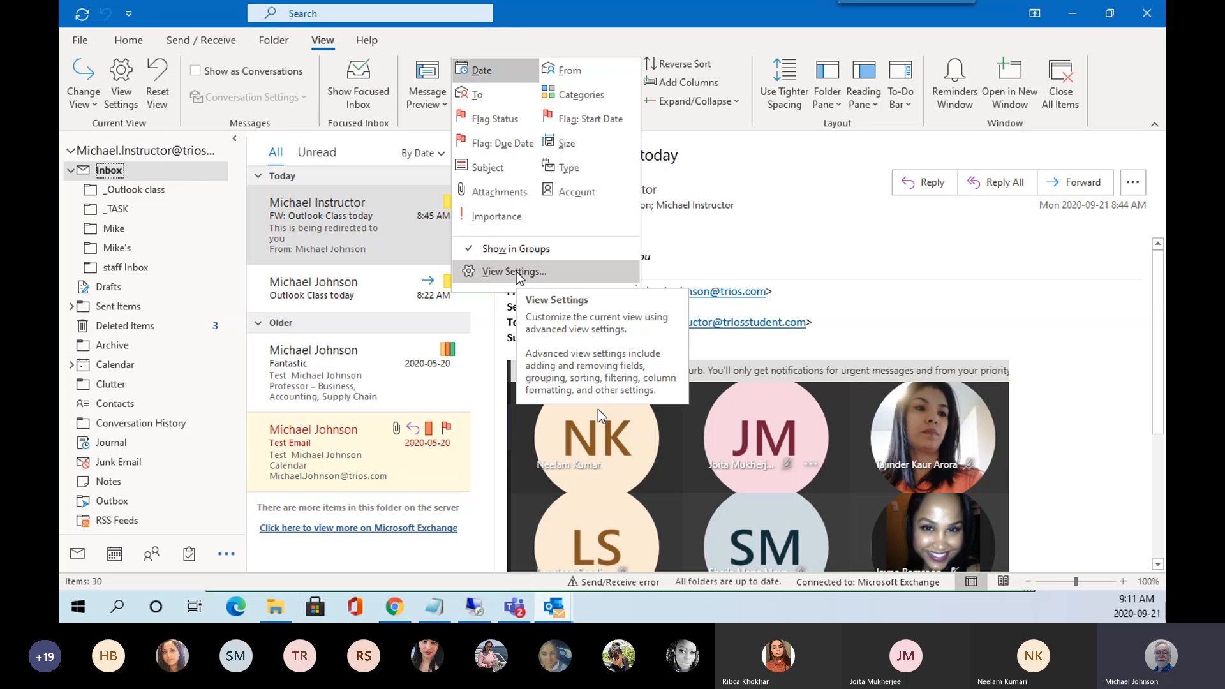
Open Advanced View Settings: Compact, move the dialog up, and cancel without changes.
{"action": "left_click", "coordinate": [517, 273]}
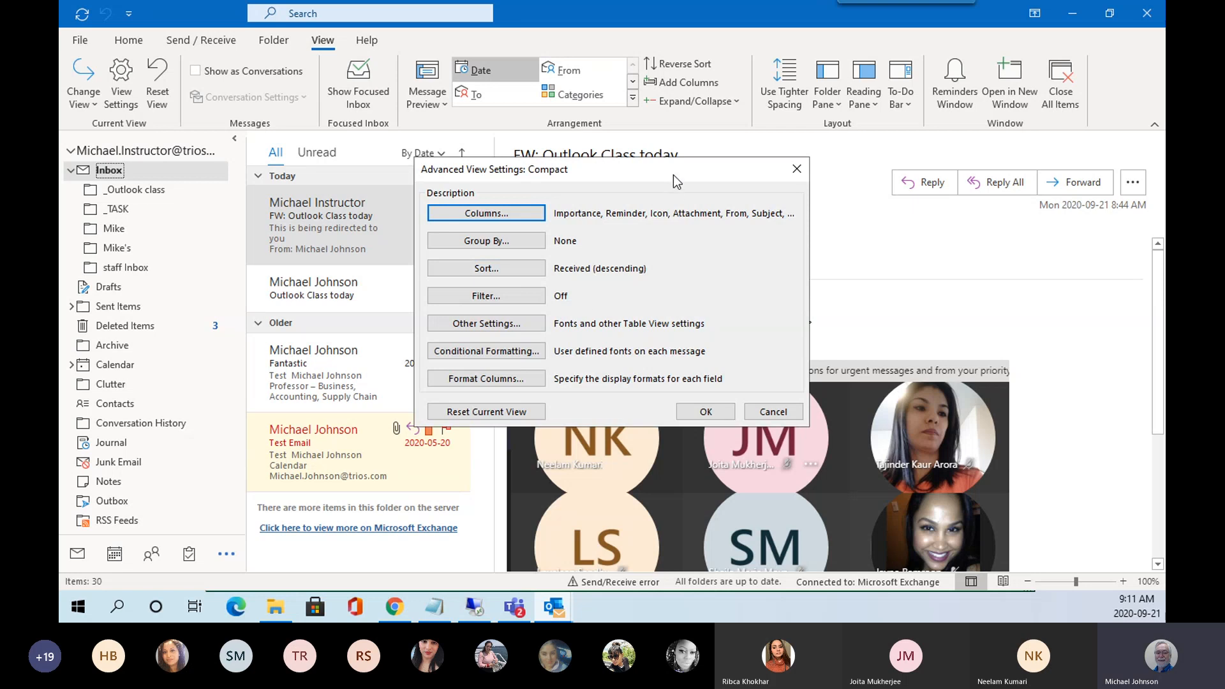
{"action": "left_click_drag", "start_coordinate": [673, 173], "coordinate": [684, 58]}
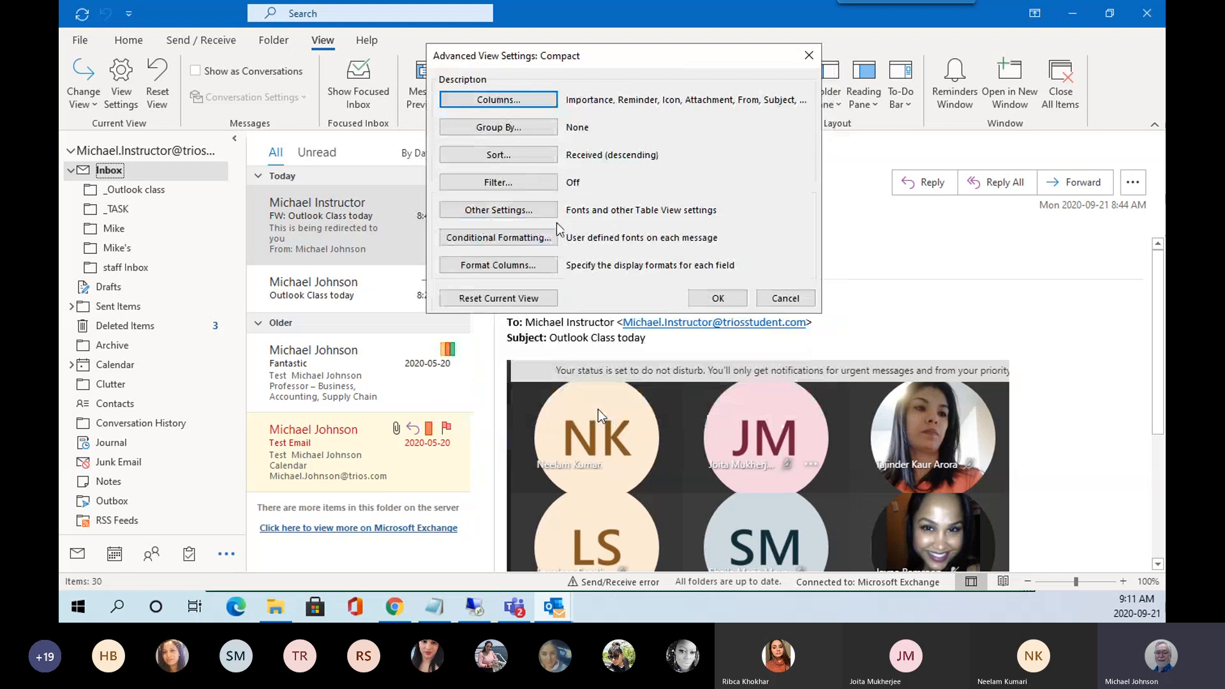
{"action": "left_click", "coordinate": [797, 299]}
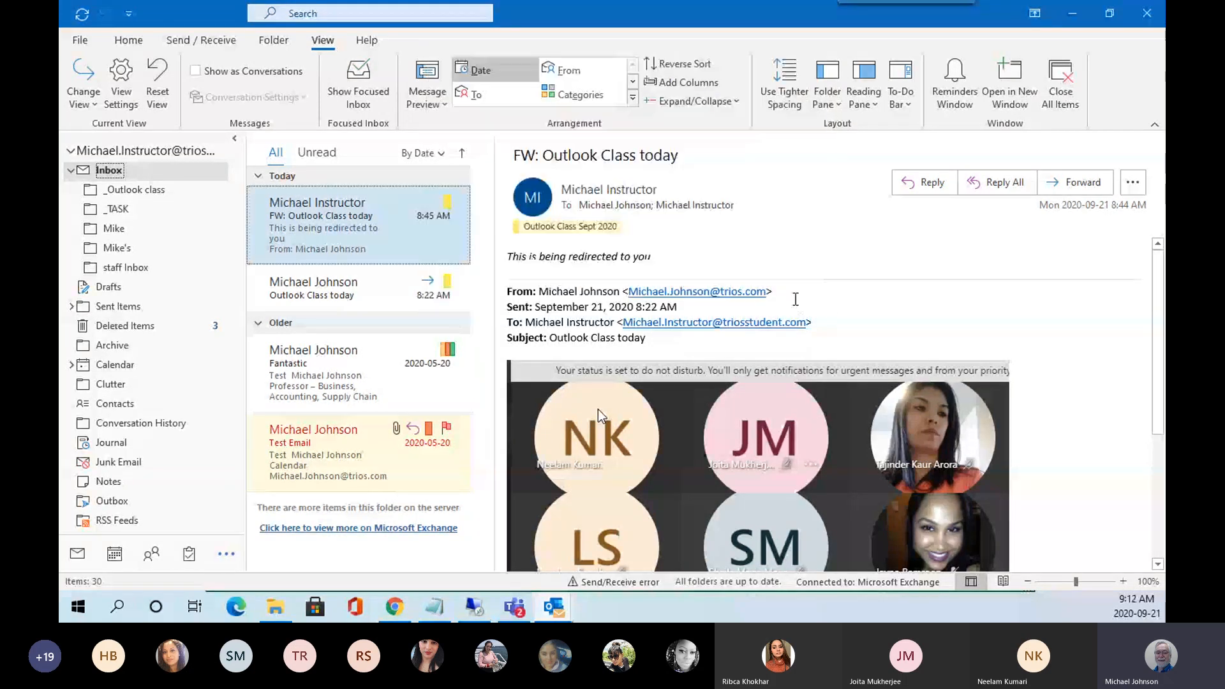
{"action": "left_click", "coordinate": [678, 69]}
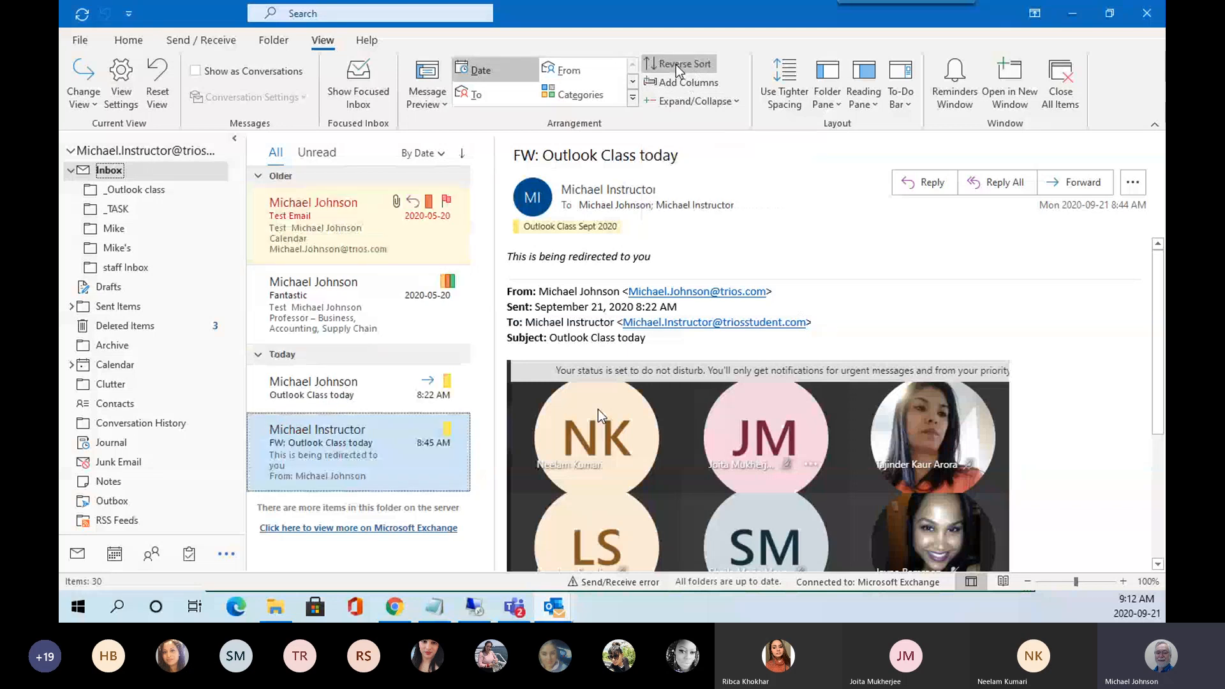
{"action": "left_click", "coordinate": [678, 69]}
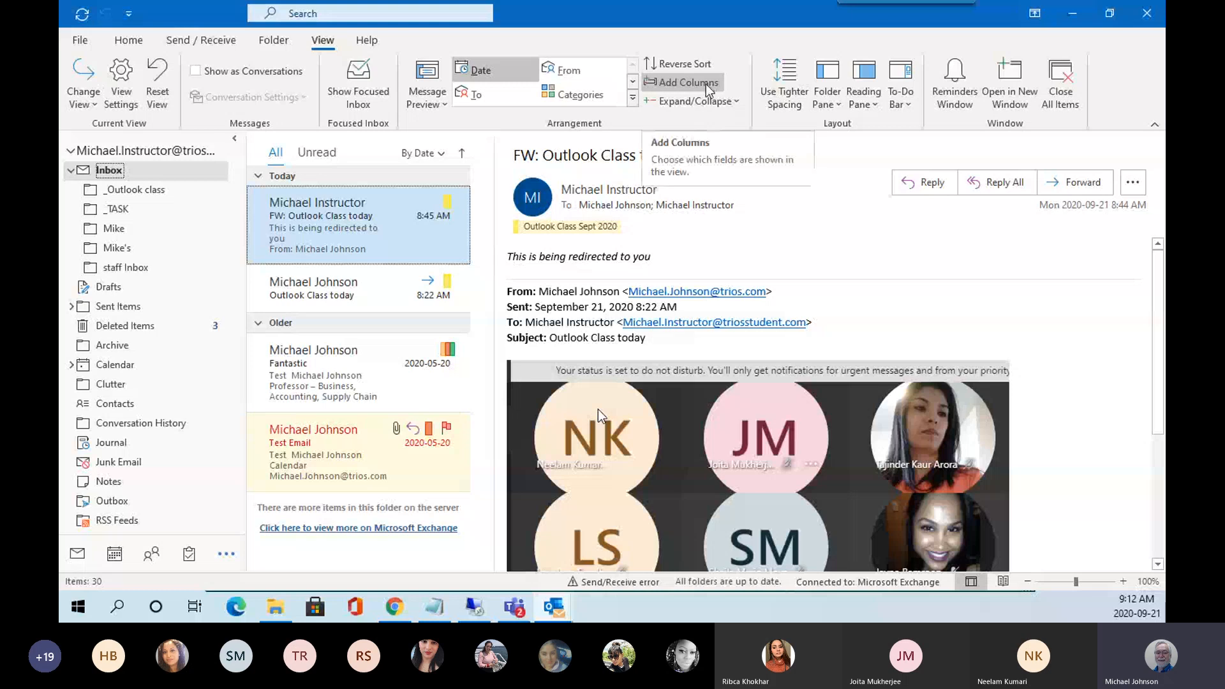
{"action": "left_click", "coordinate": [740, 102]}
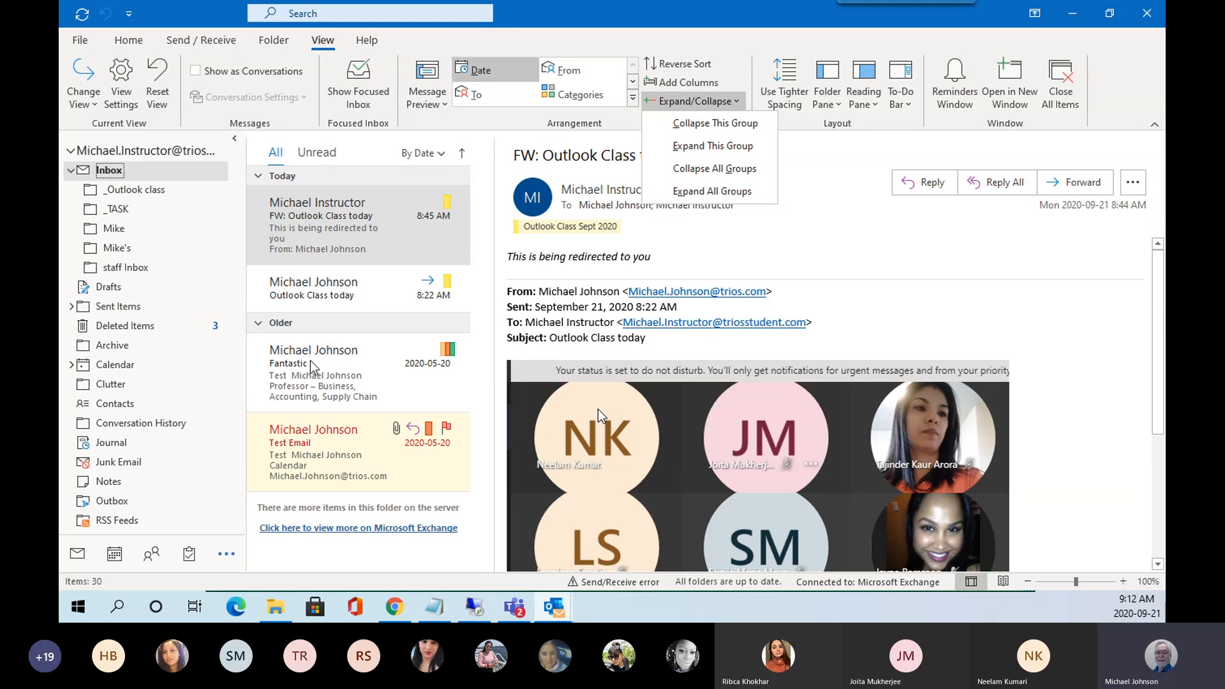
{"action": "left_click", "coordinate": [850, 198]}
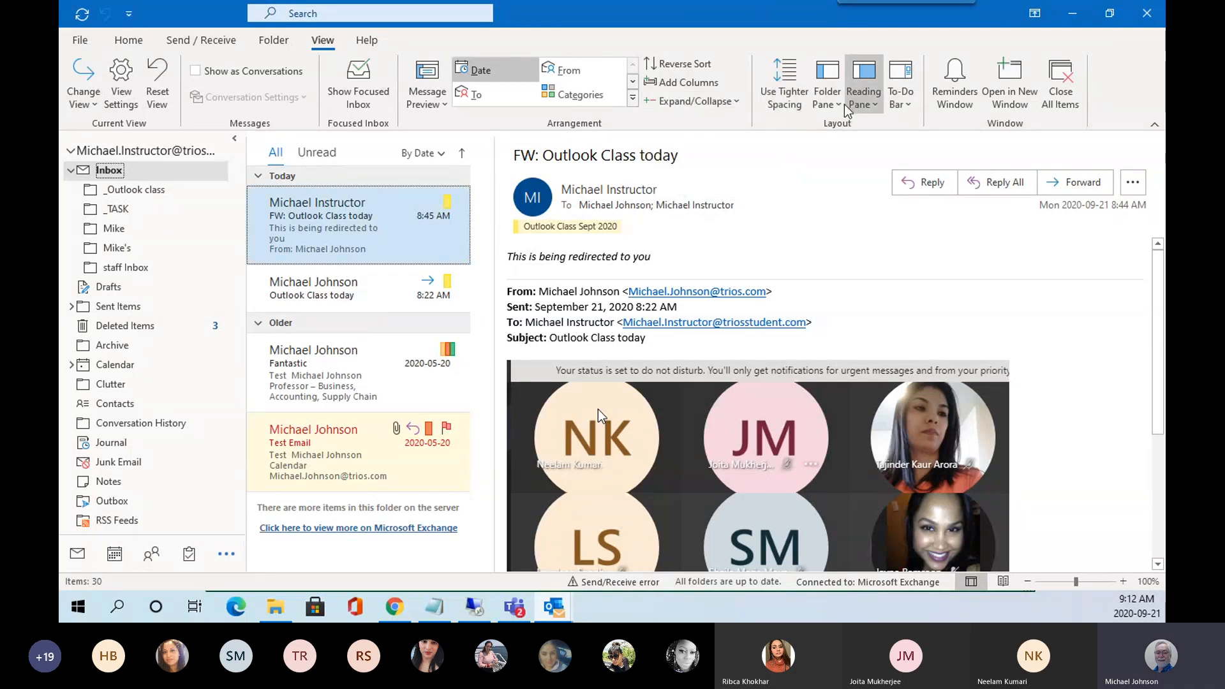
{"action": "left_click", "coordinate": [786, 99]}
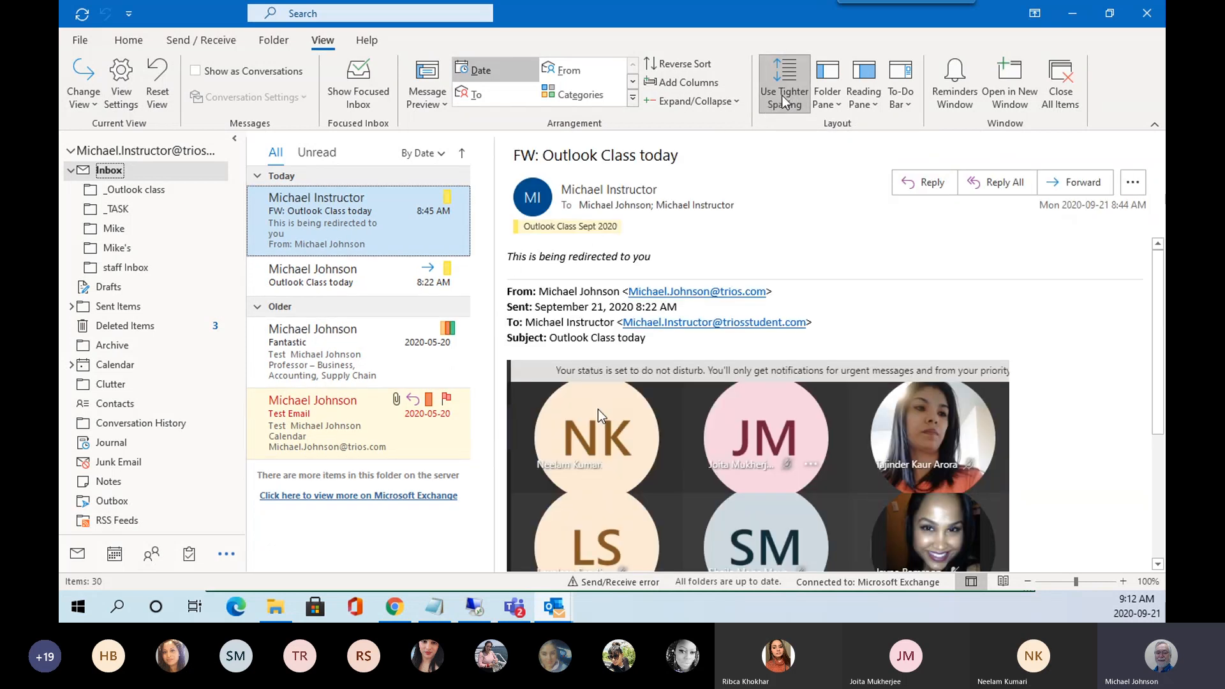
{"action": "left_click", "coordinate": [785, 102]}
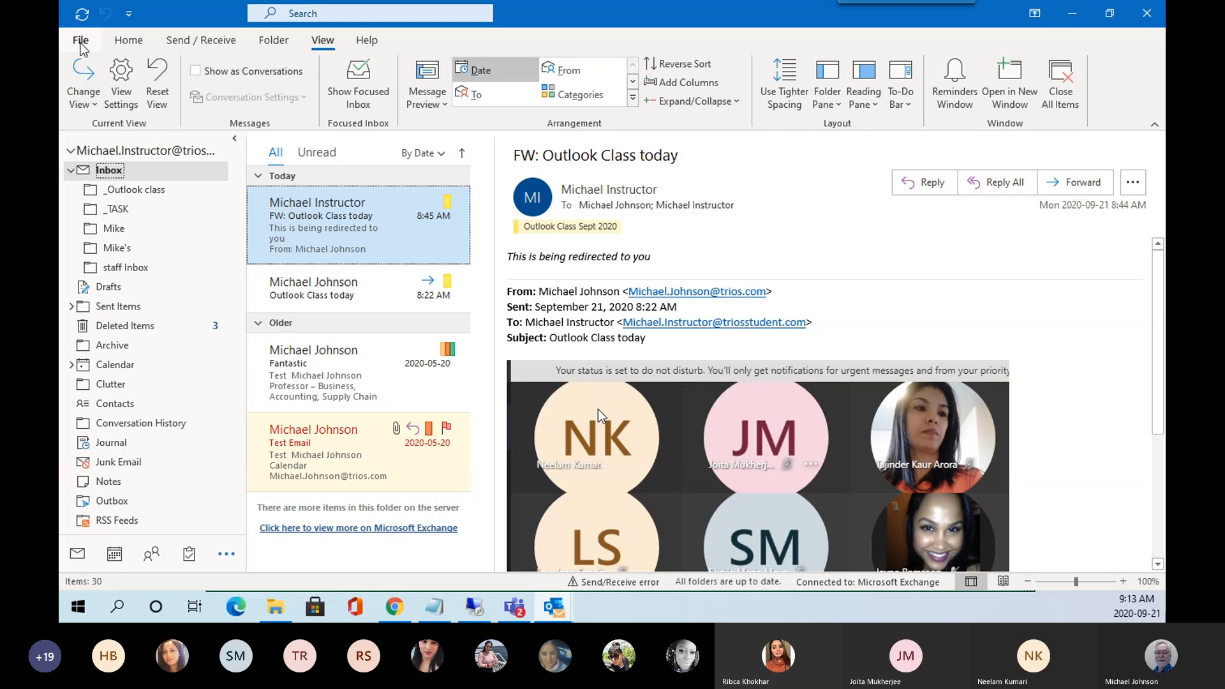
Collapse the Inbox's subfolders and open the File > Print memo-style preview.
{"action": "left_click", "coordinate": [81, 42]}
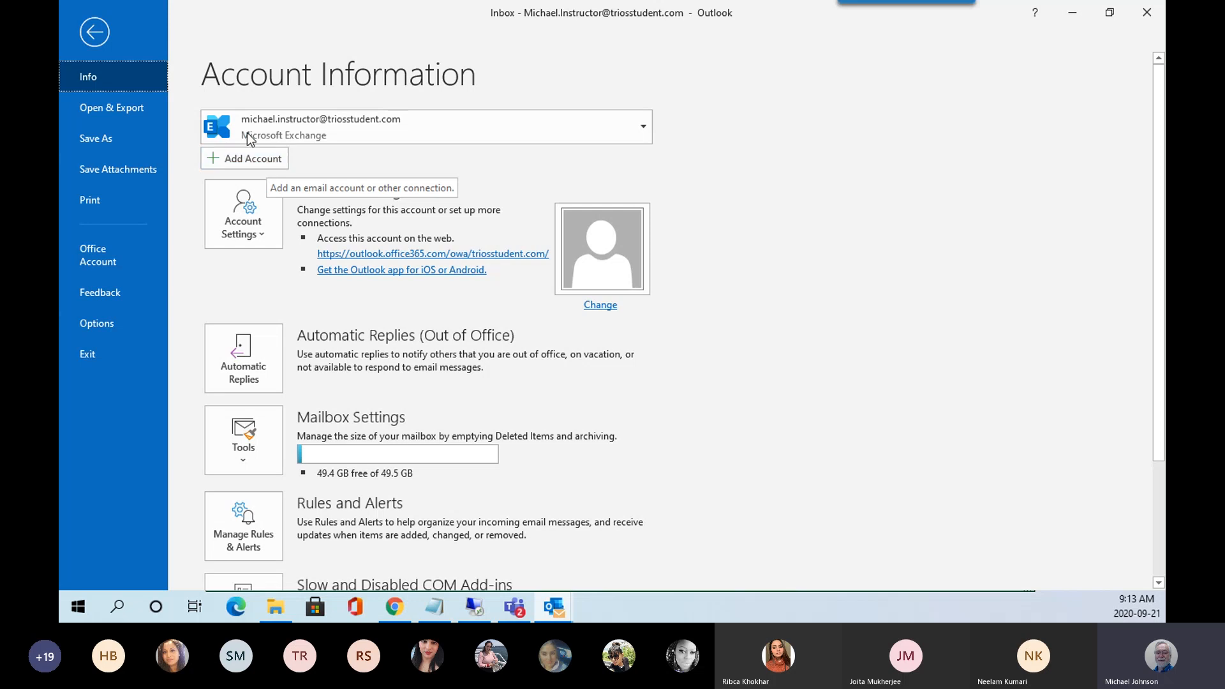
{"action": "left_click", "coordinate": [99, 35]}
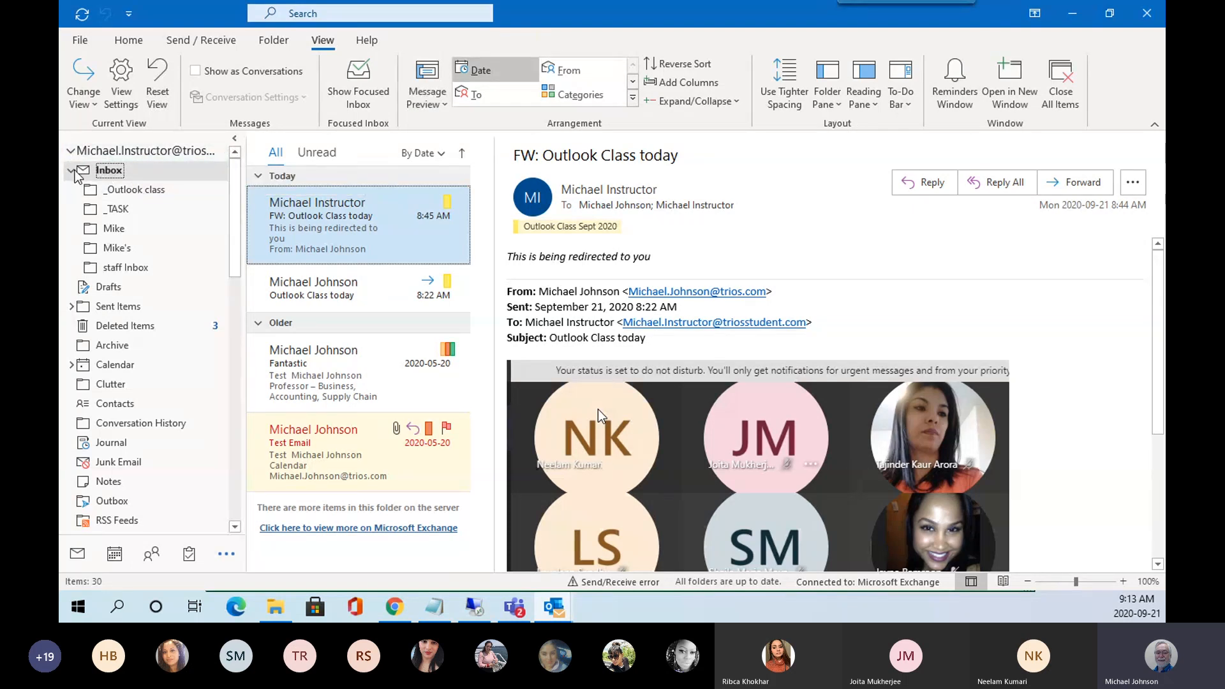
{"action": "left_click", "coordinate": [71, 170]}
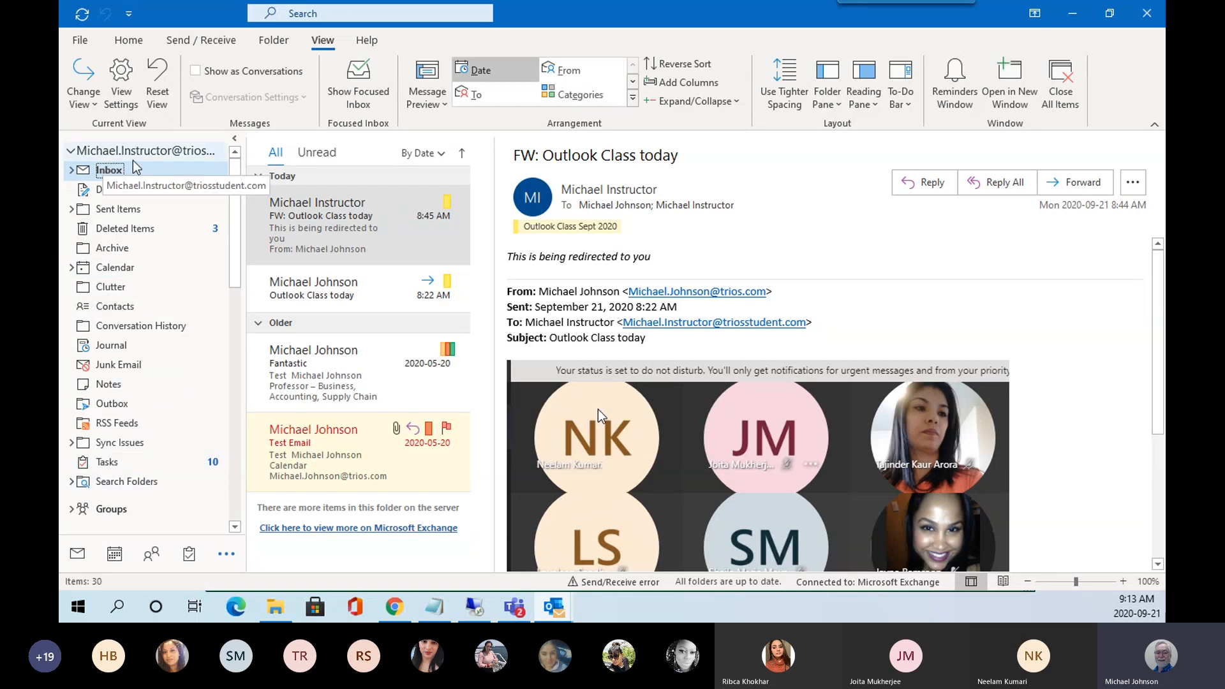
{"action": "left_click", "coordinate": [80, 39]}
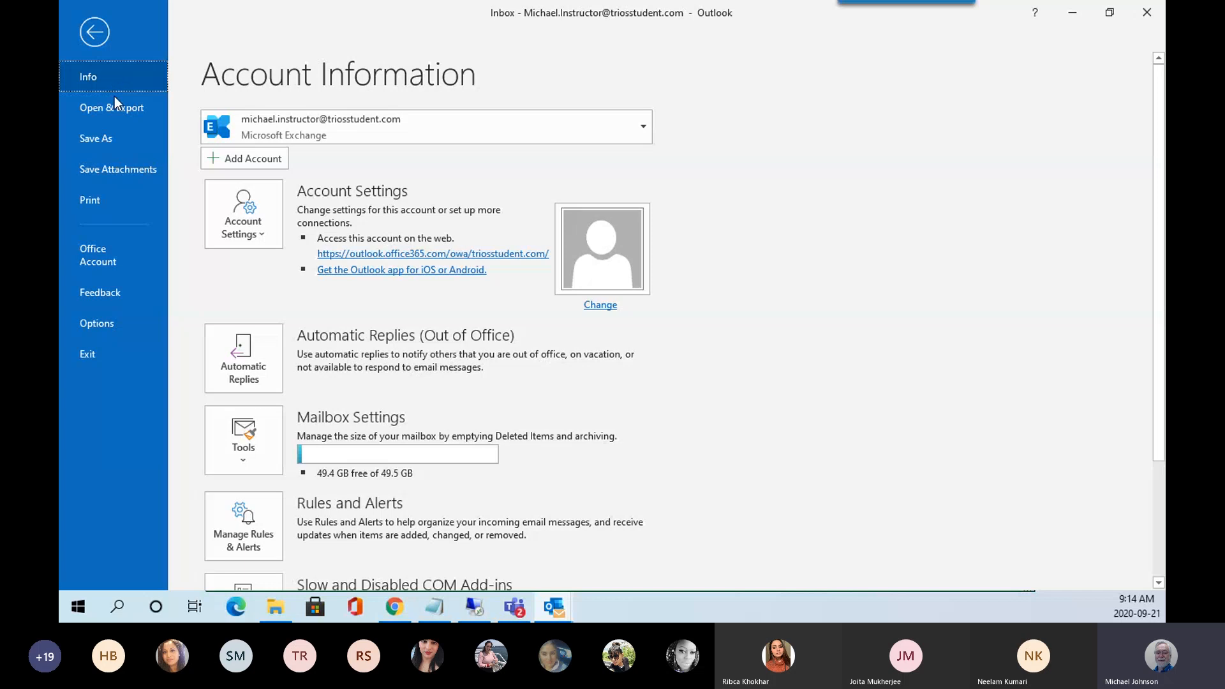
{"action": "left_click", "coordinate": [93, 197]}
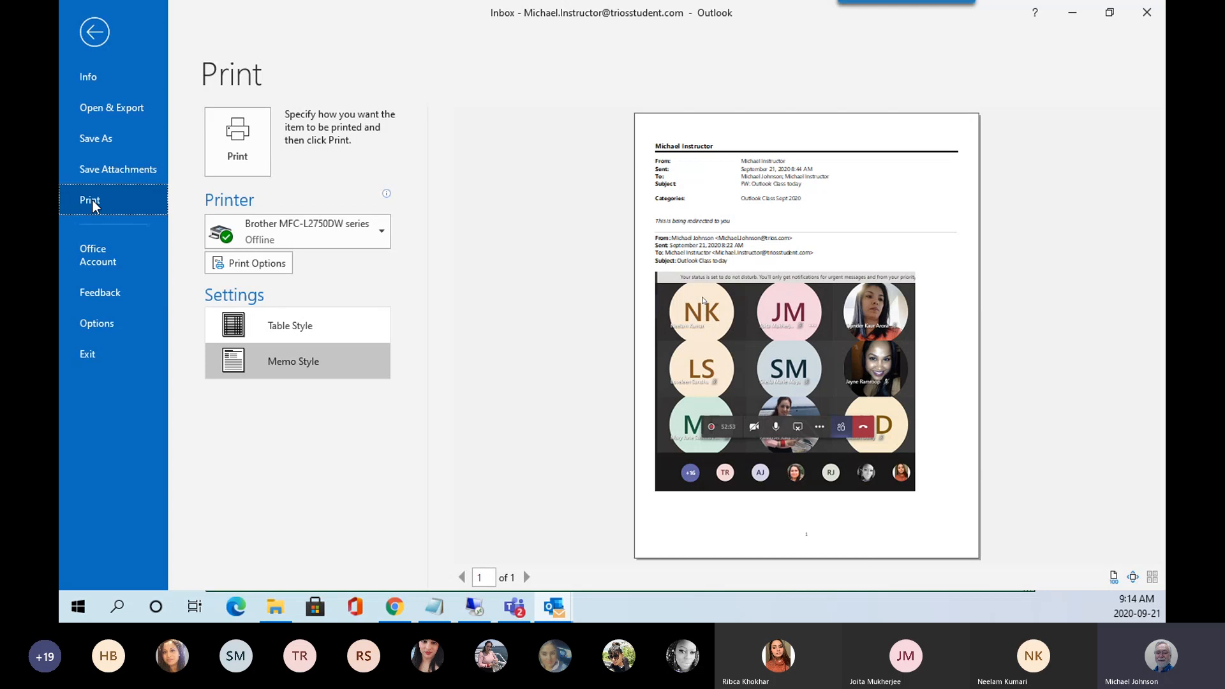
Compare zoomed Table Style and Memo Style previews, then open Print Options with Memo Style.
{"action": "left_click", "coordinate": [311, 326]}
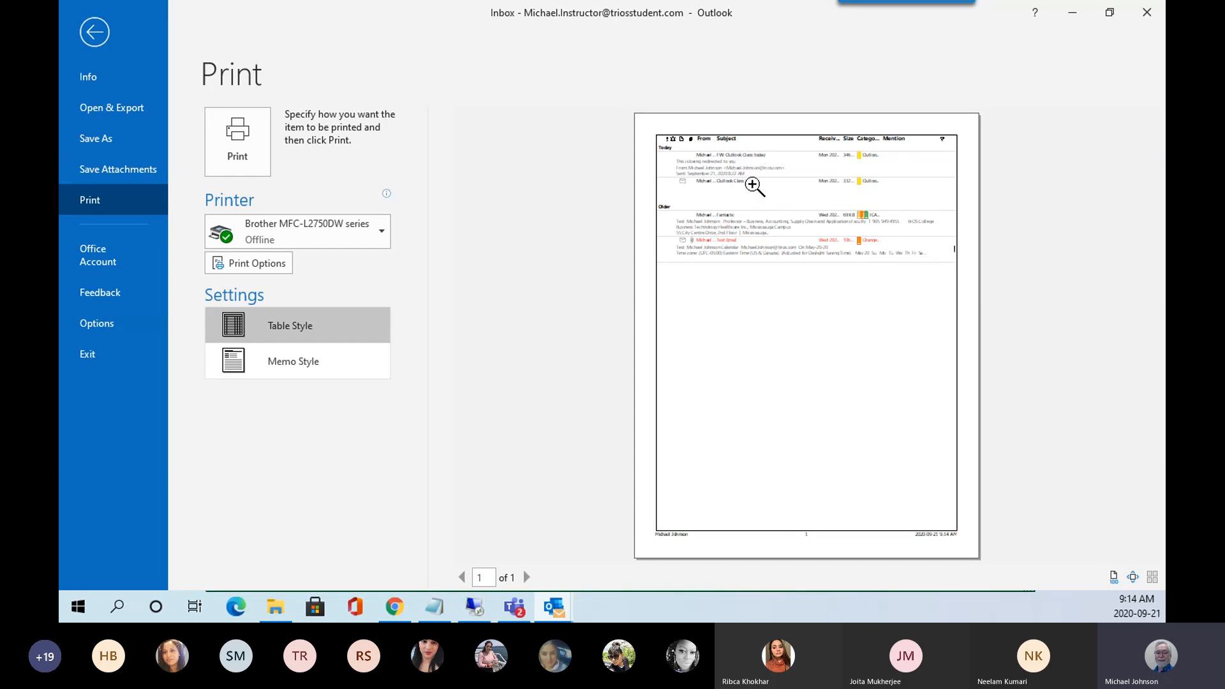
{"action": "left_click", "coordinate": [863, 190]}
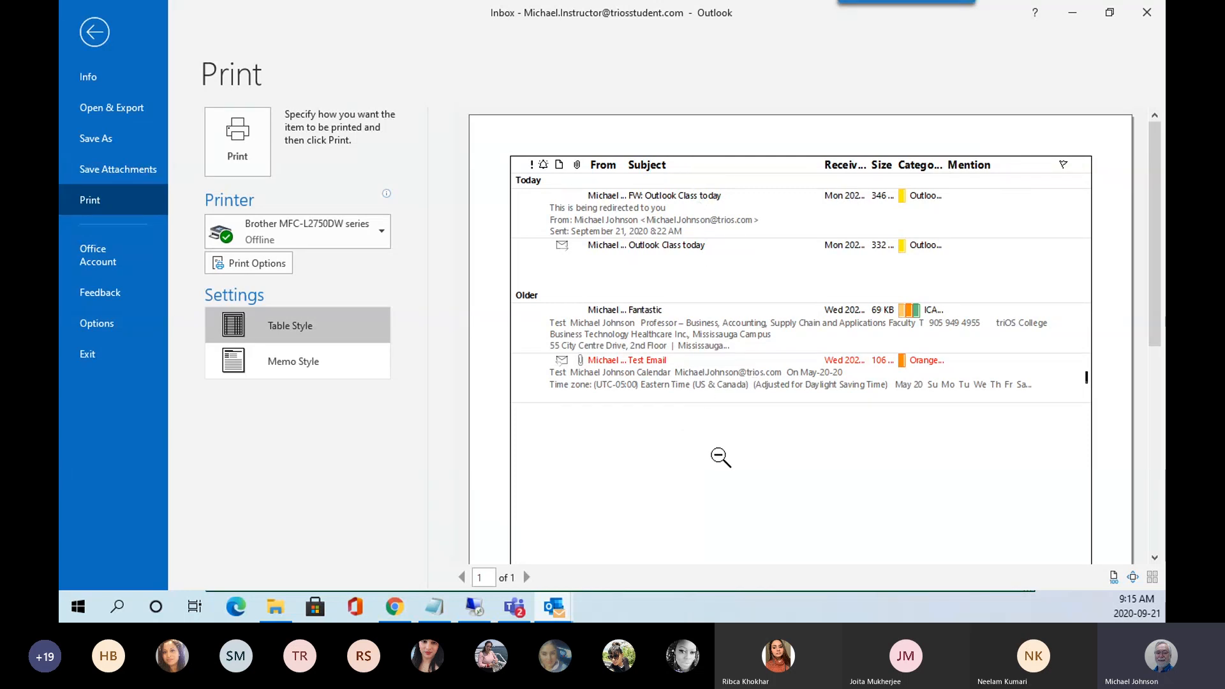
{"action": "left_click", "coordinate": [303, 368]}
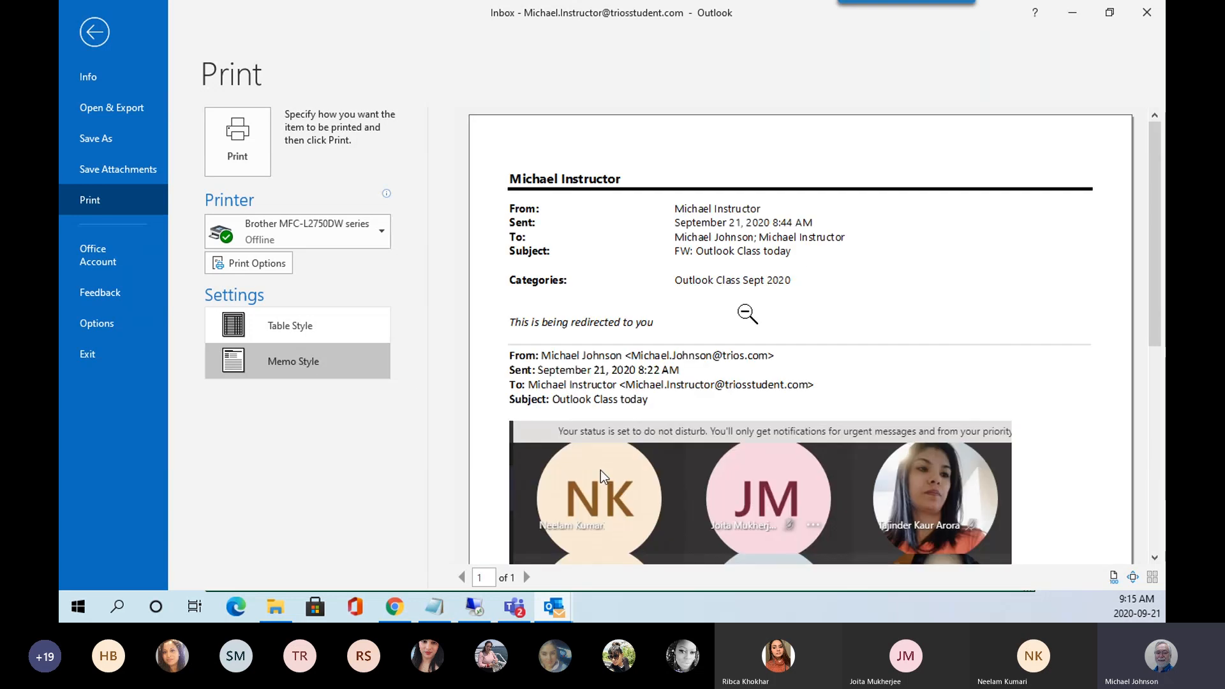
{"action": "left_click", "coordinate": [747, 314]}
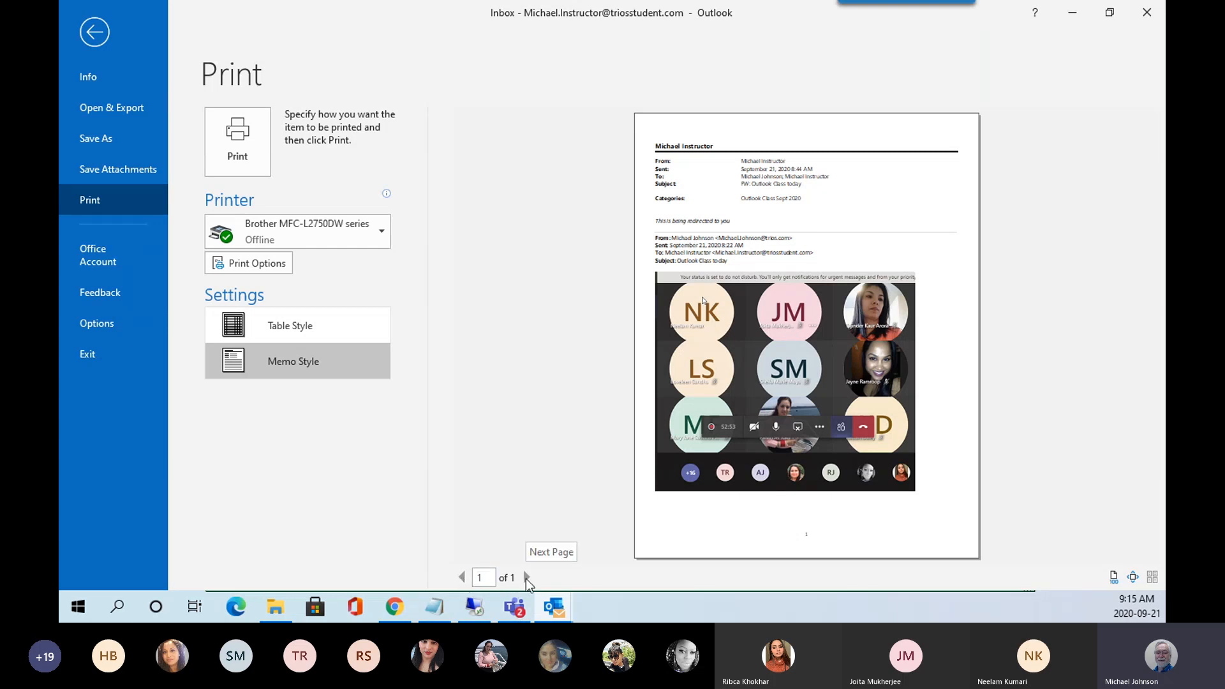
{"action": "left_click", "coordinate": [258, 262]}
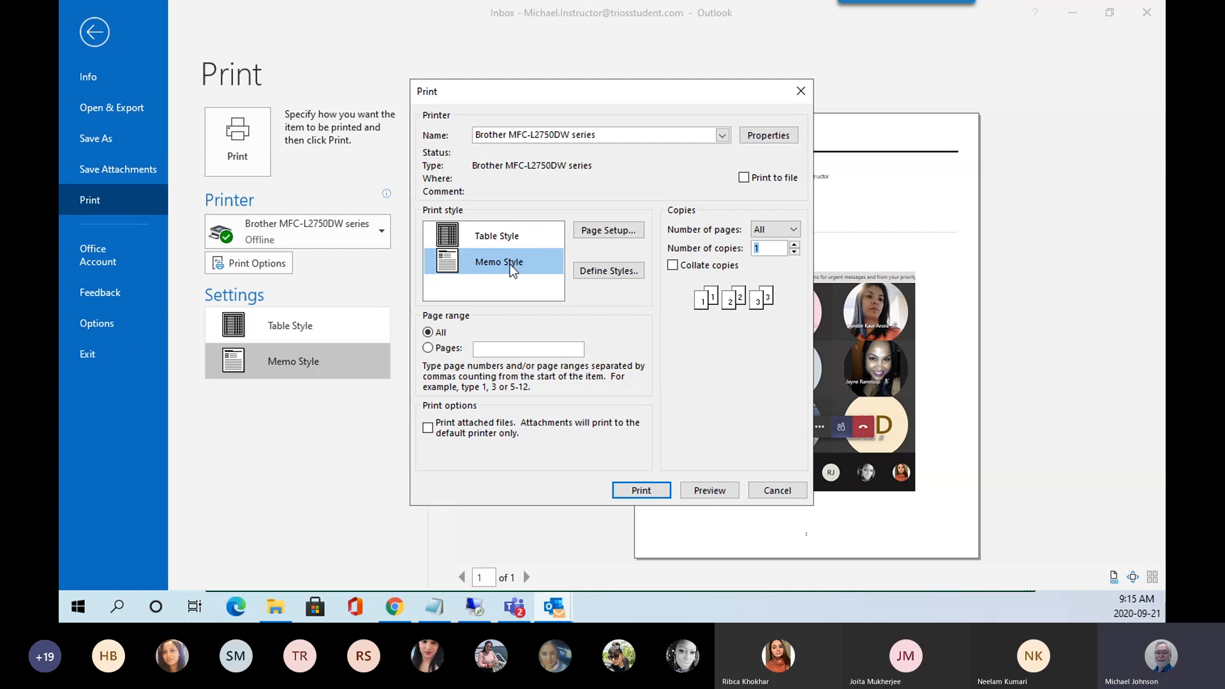
Close the Print dialog back to the Memo Style print preview.
{"action": "left_click", "coordinate": [711, 493]}
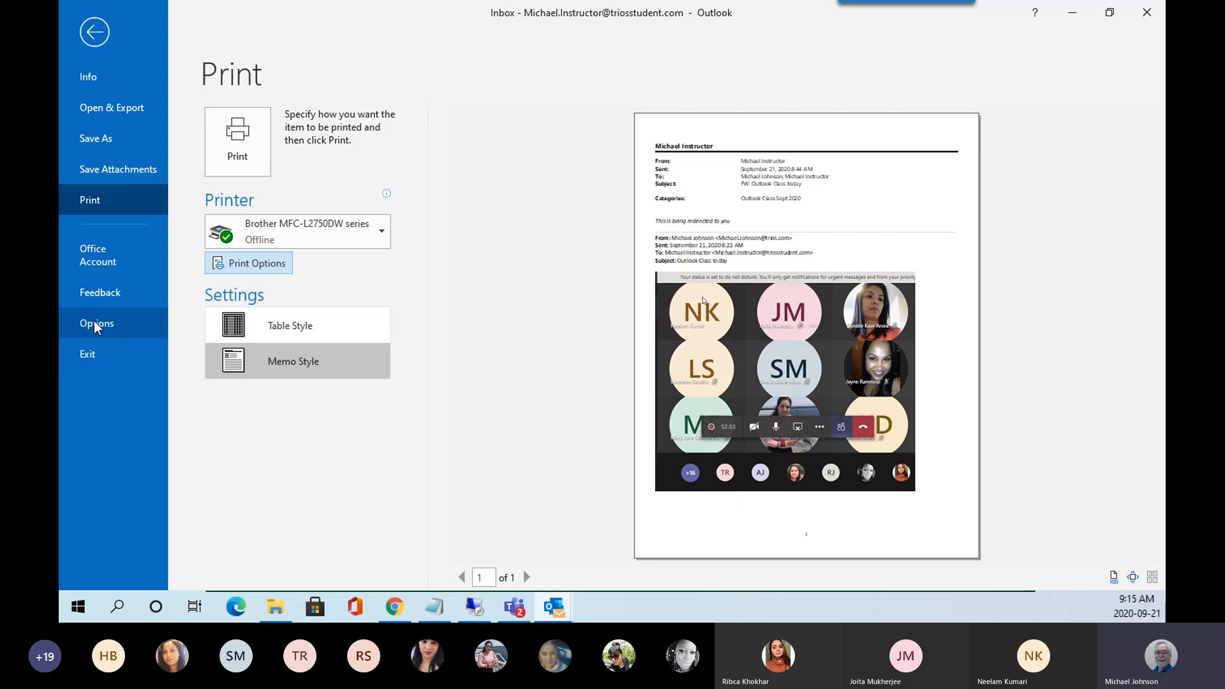
Leave the print page and move the Outlook Options window, open on General, further left.
{"action": "key", "text": "Escape"}
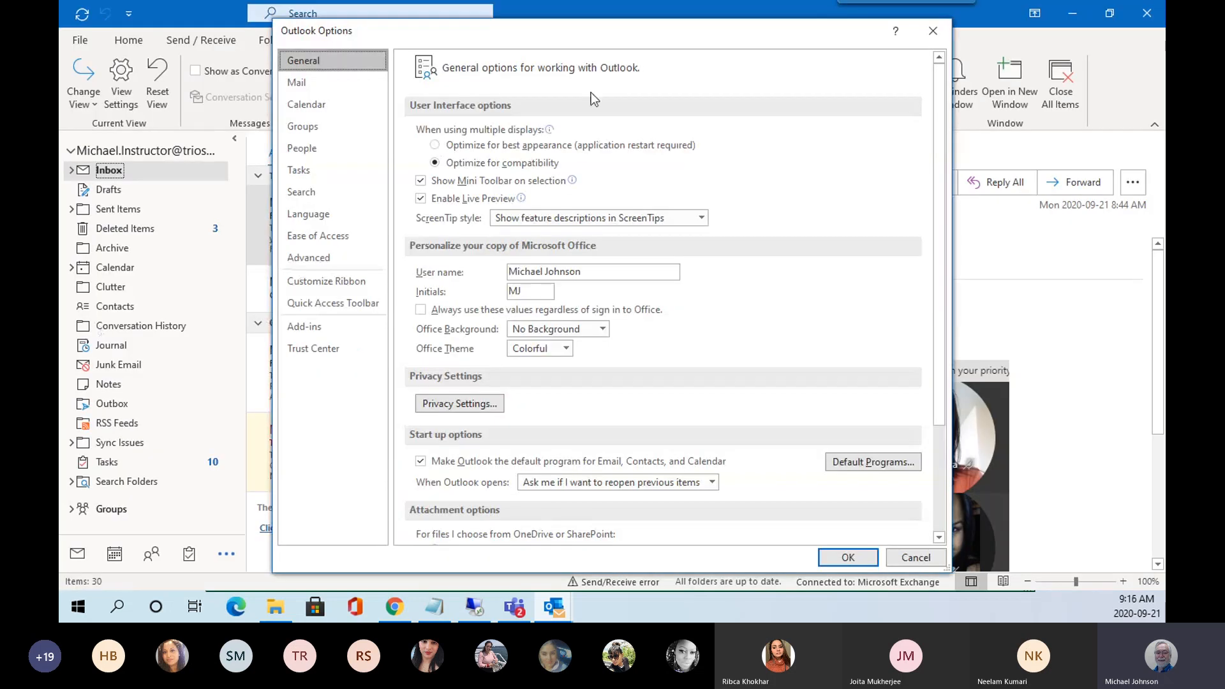
{"action": "left_click_drag", "start_coordinate": [619, 29], "coordinate": [453, 41]}
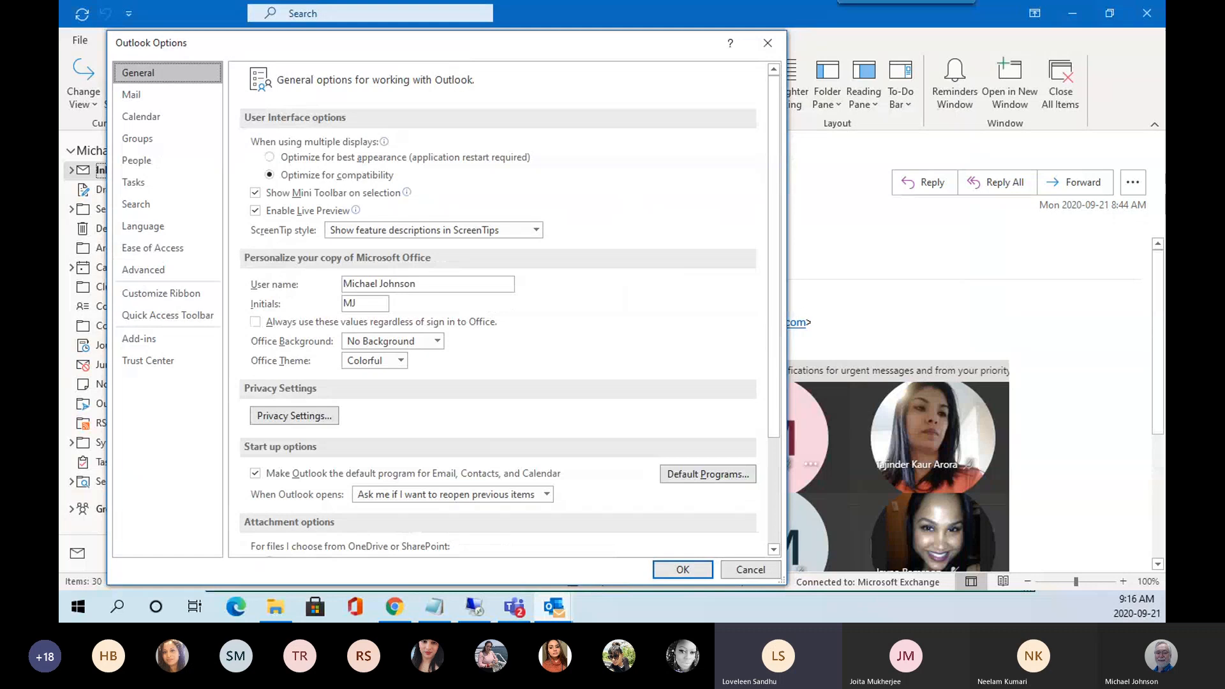
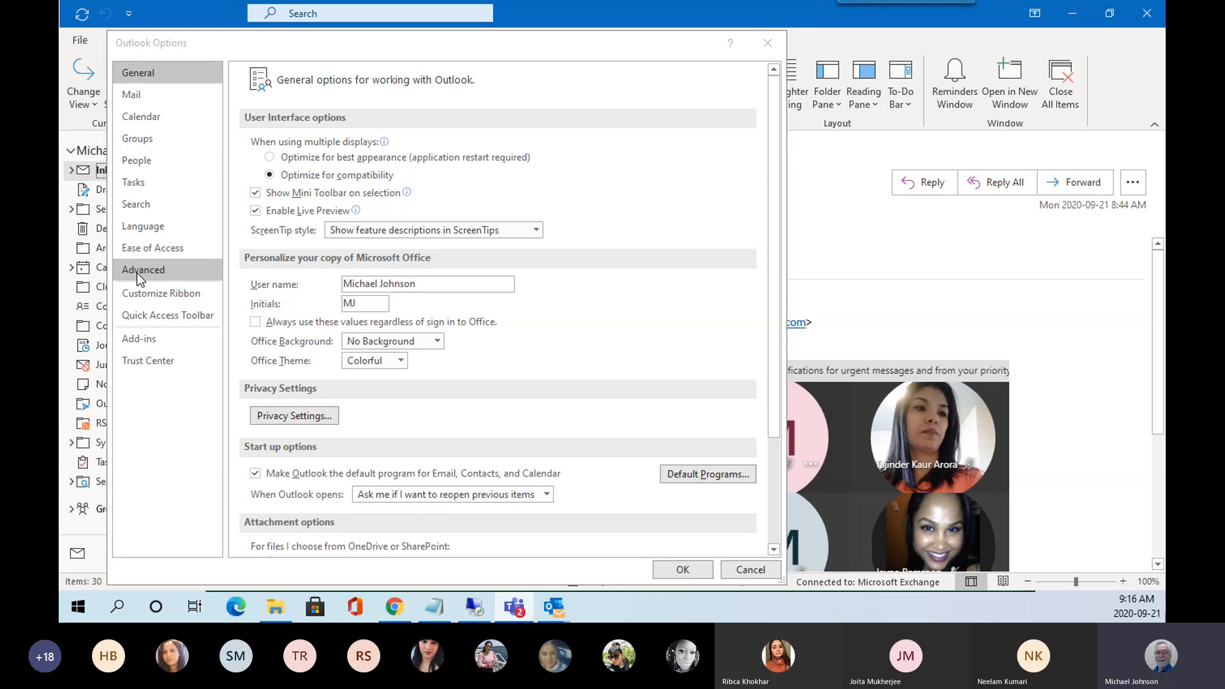
Browse the Advanced, Language, Tasks, People, Groups and Calendar option pages, ending on Customize Ribbon.
{"action": "left_click", "coordinate": [136, 273]}
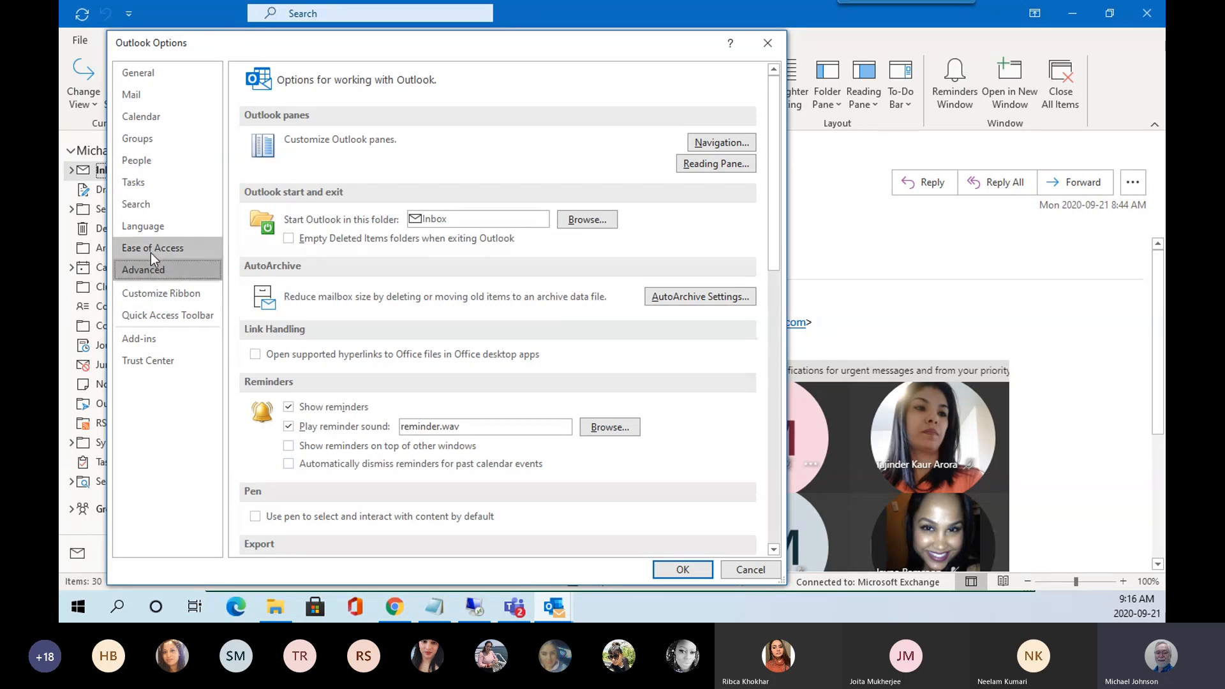
{"action": "left_click", "coordinate": [142, 227]}
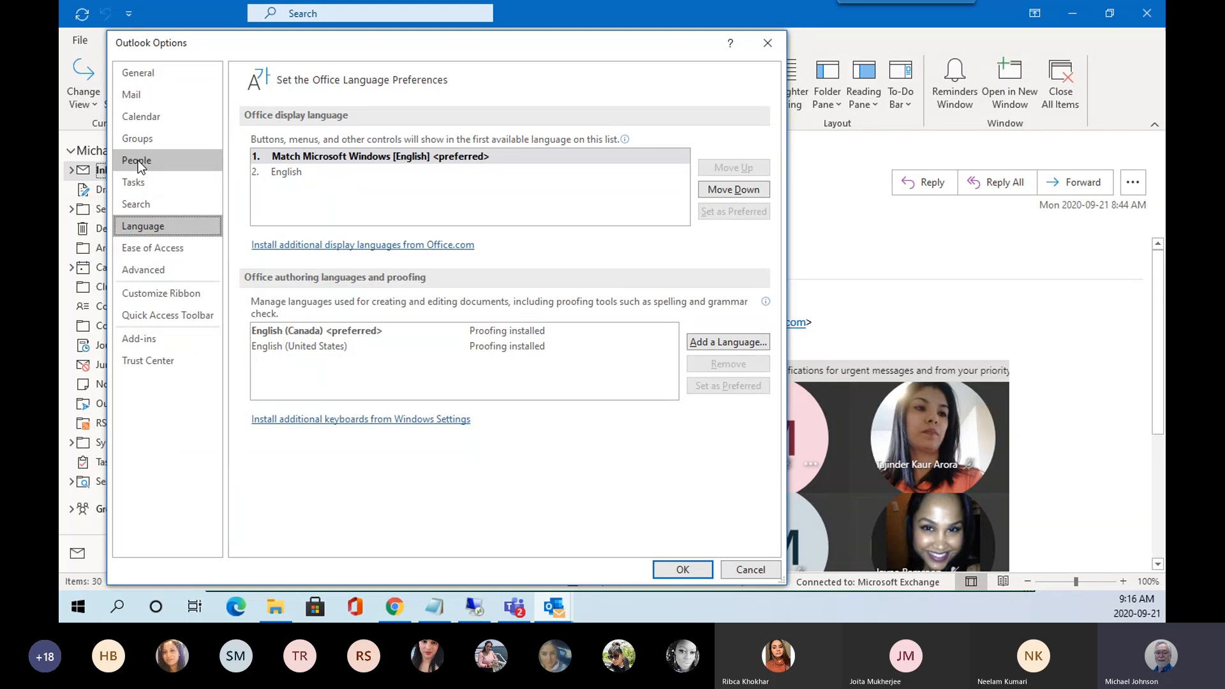
{"action": "left_click", "coordinate": [138, 182]}
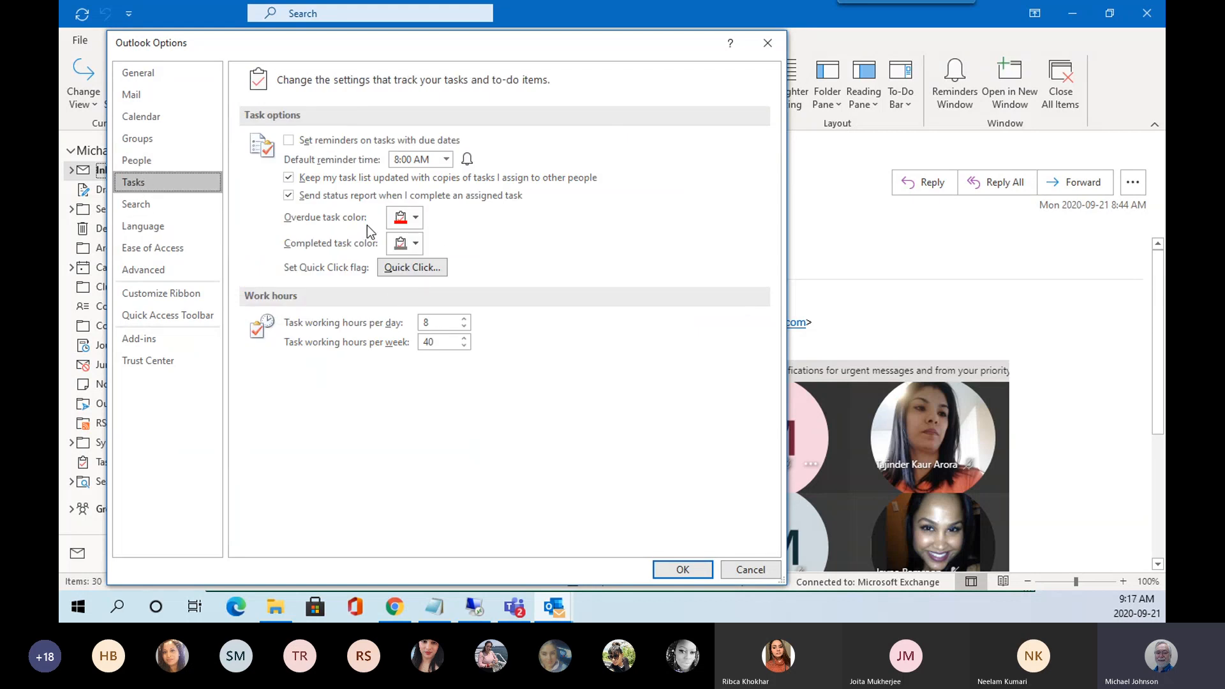
{"action": "left_click", "coordinate": [160, 165]}
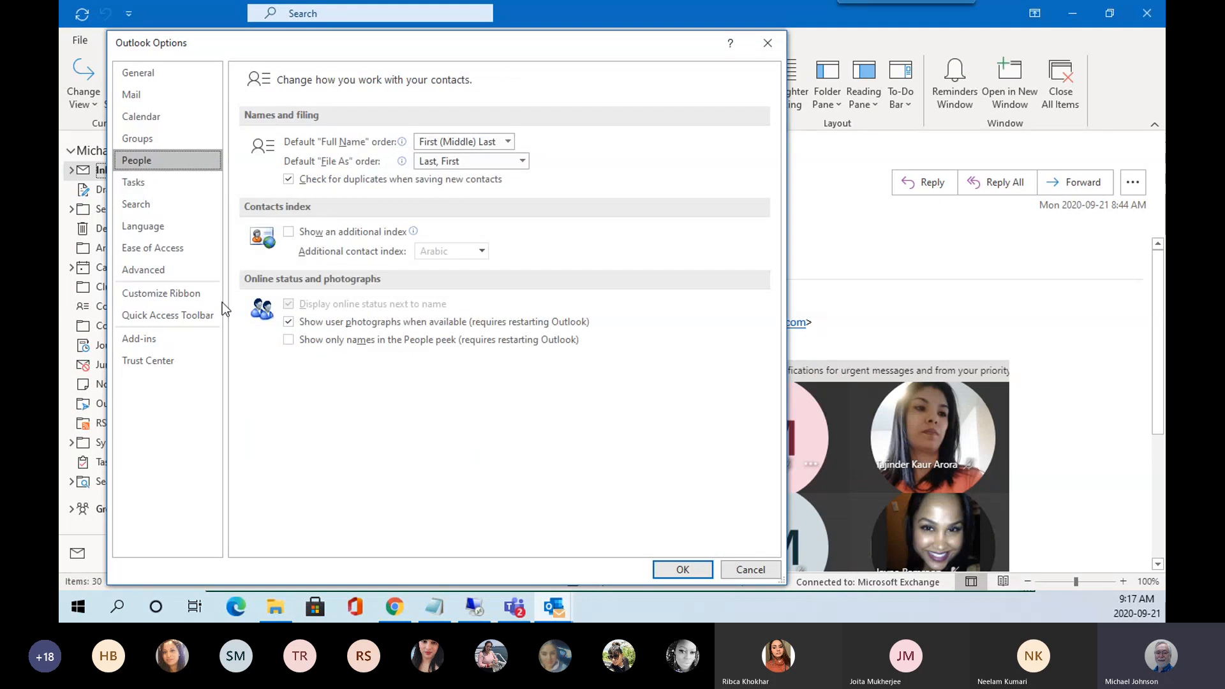
{"action": "left_click", "coordinate": [143, 139]}
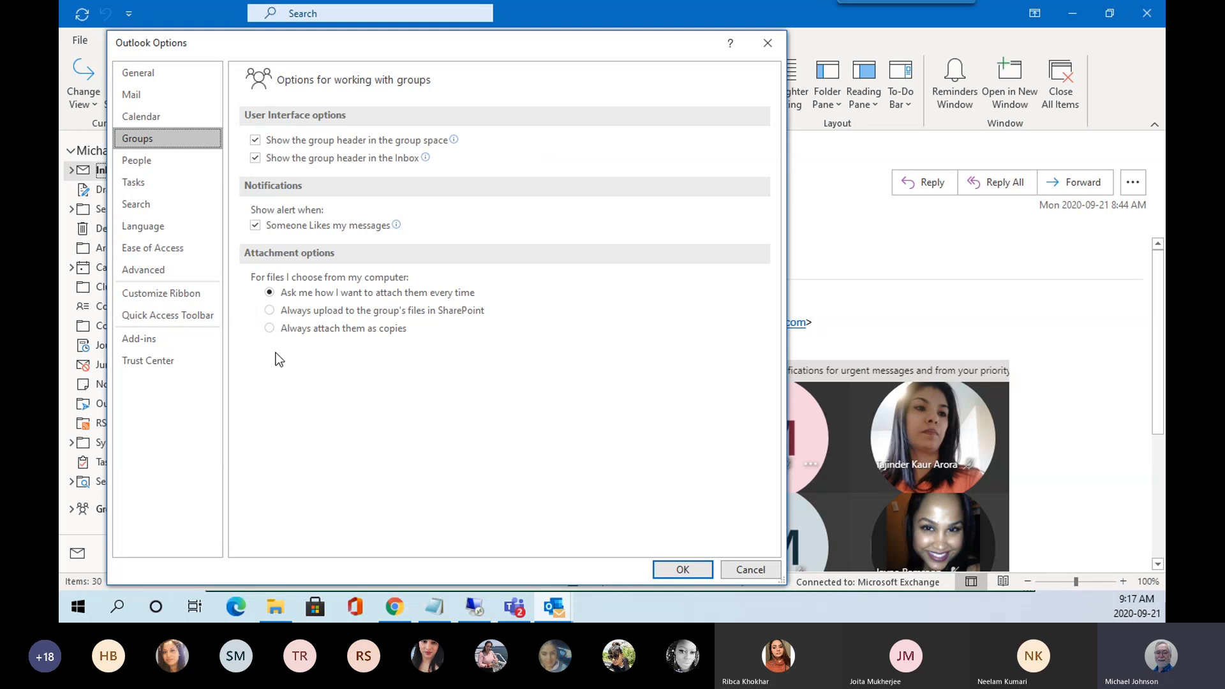
{"action": "left_click", "coordinate": [142, 119]}
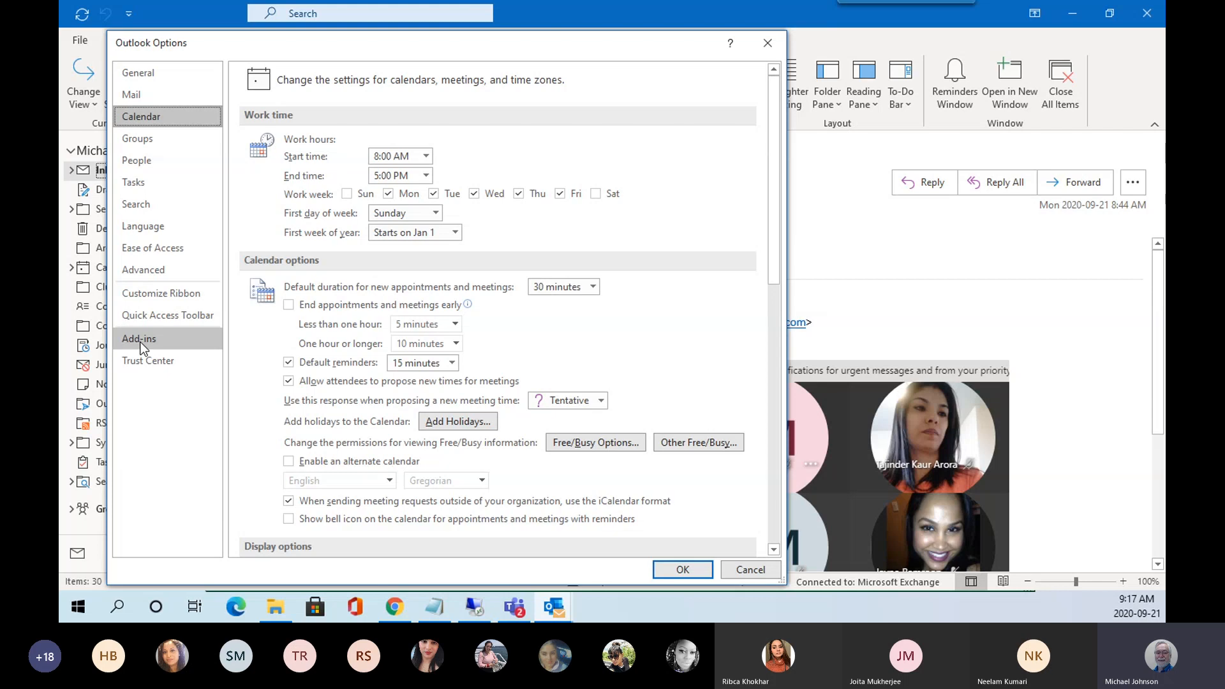
{"action": "left_click", "coordinate": [155, 293]}
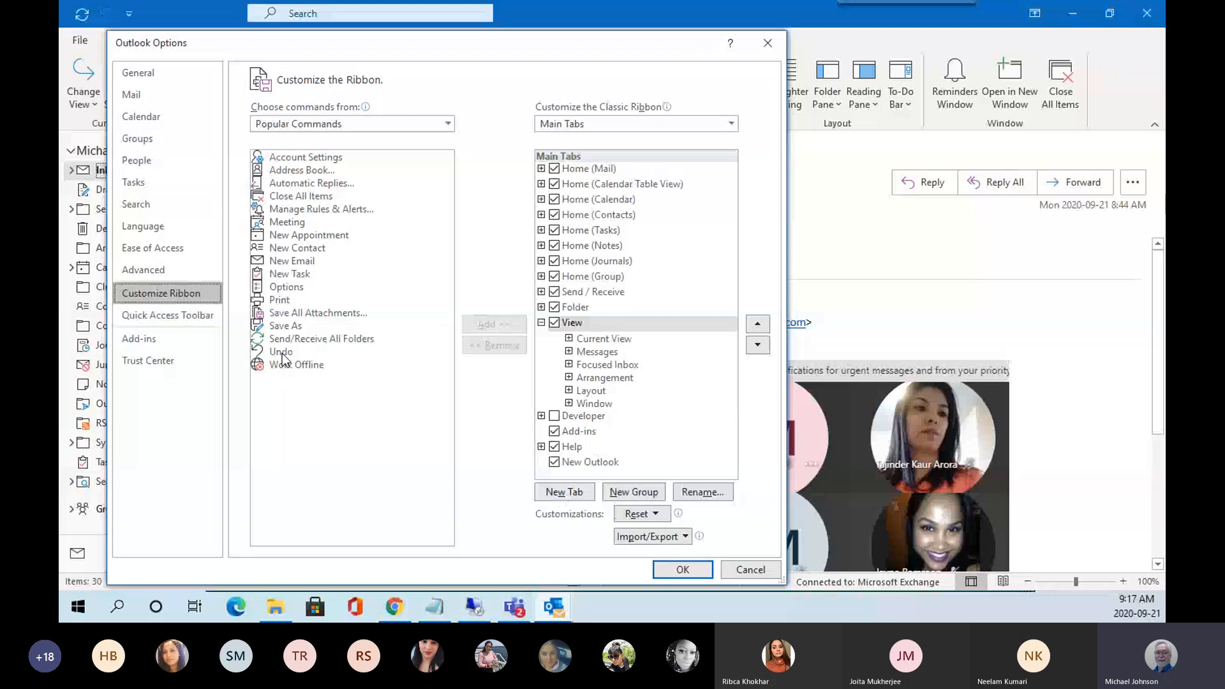
List All Commands, select Attachments, then close Outlook Options with OK.
{"action": "left_click", "coordinate": [447, 125]}
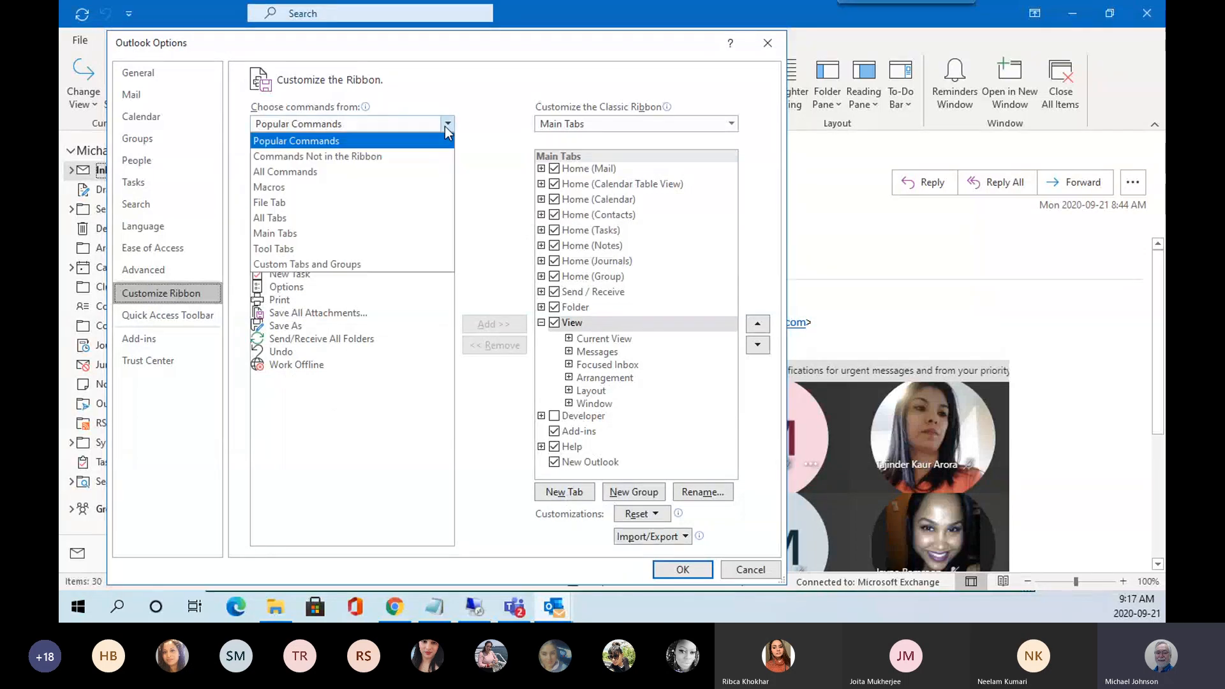
{"action": "left_click", "coordinate": [274, 171]}
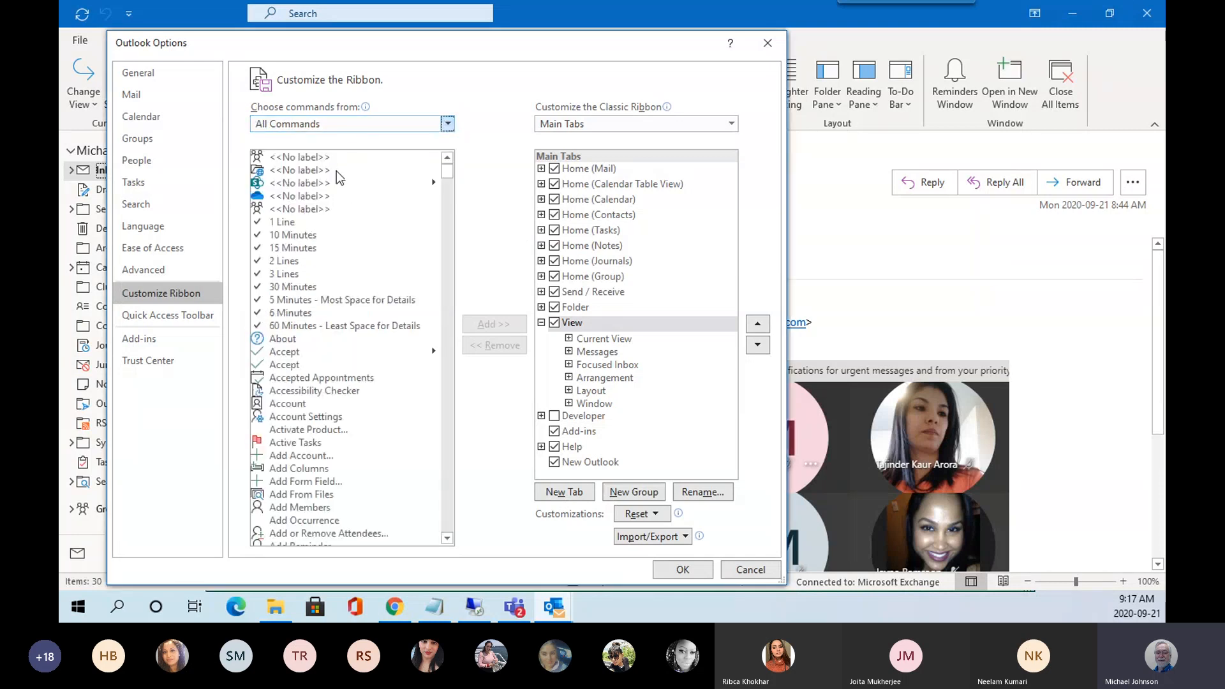
{"action": "left_click_drag", "start_coordinate": [448, 172], "coordinate": [448, 205]}
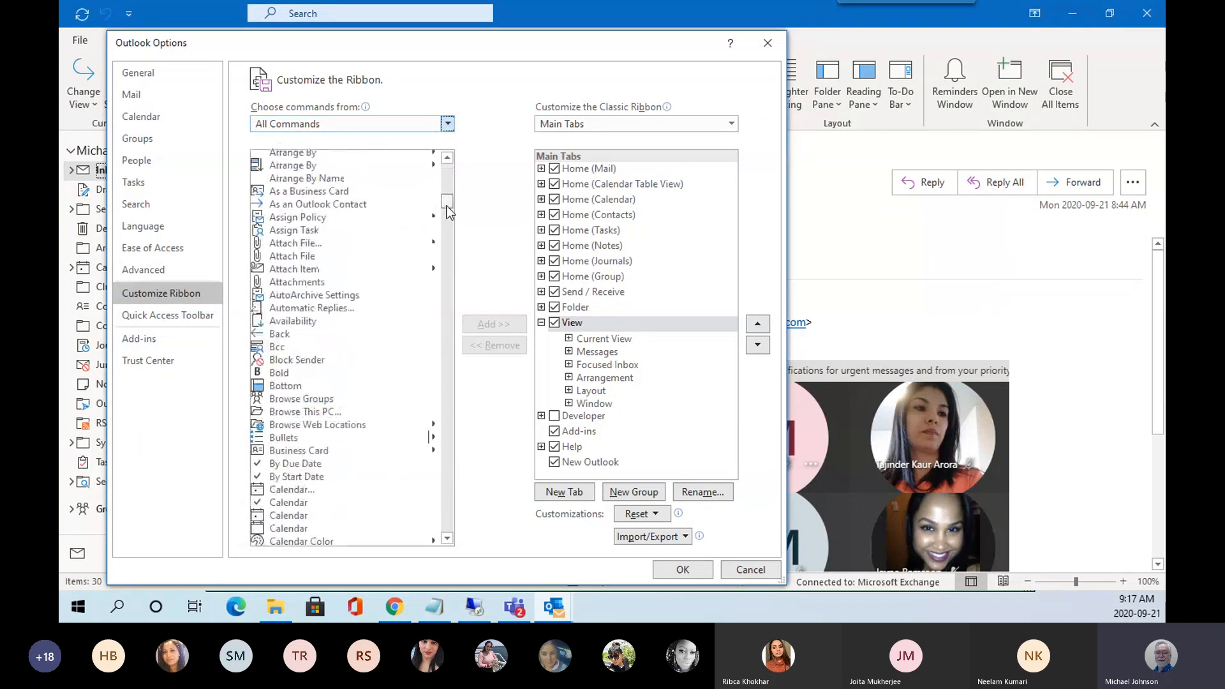
{"action": "left_click", "coordinate": [310, 282]}
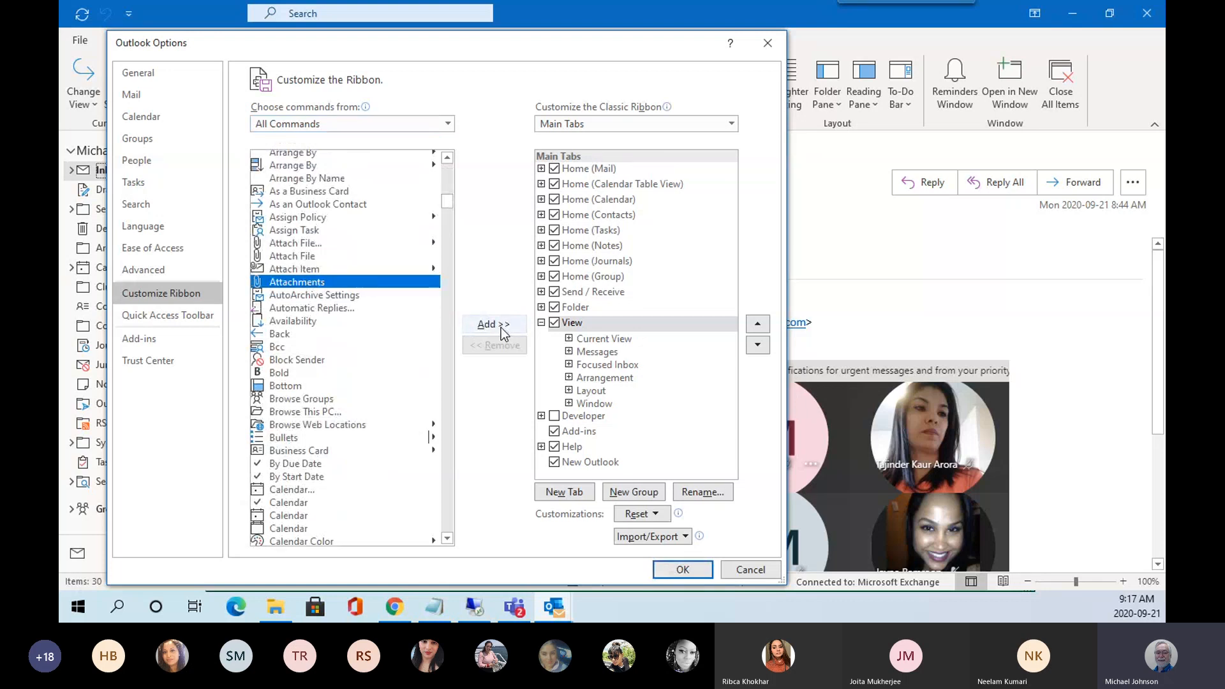
{"action": "left_click", "coordinate": [683, 570]}
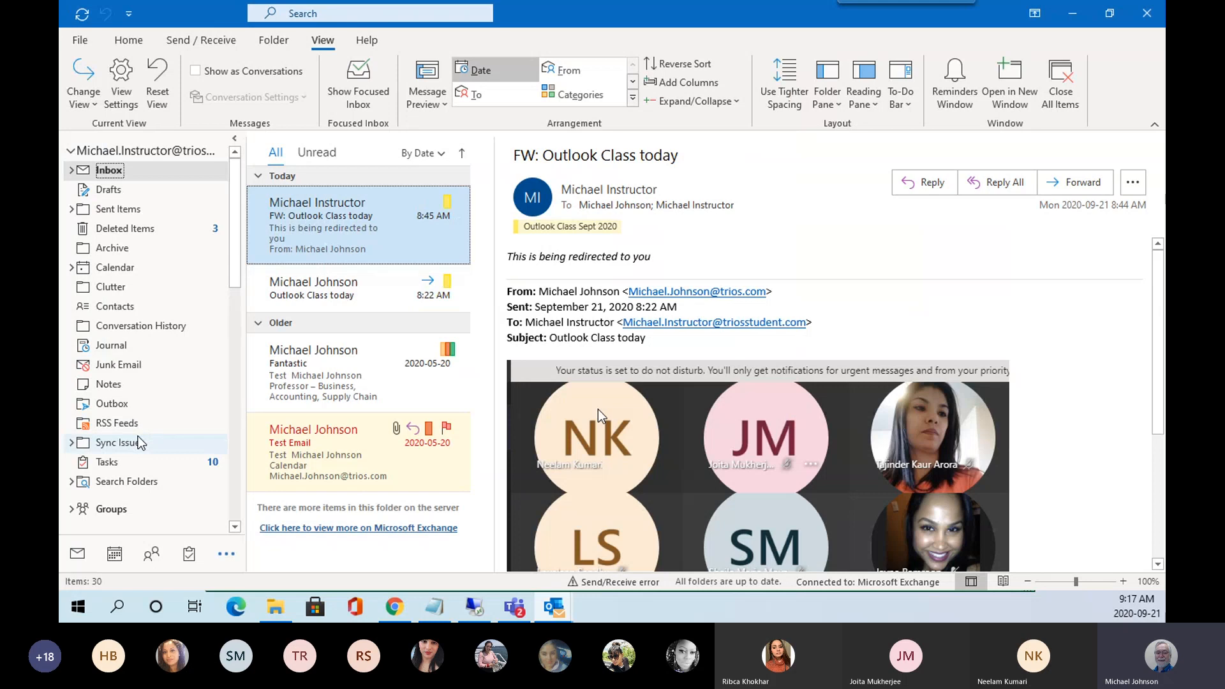
Start a new email, minimize the main Outlook window and tidy the compose window's position.
{"action": "left_click", "coordinate": [140, 45]}
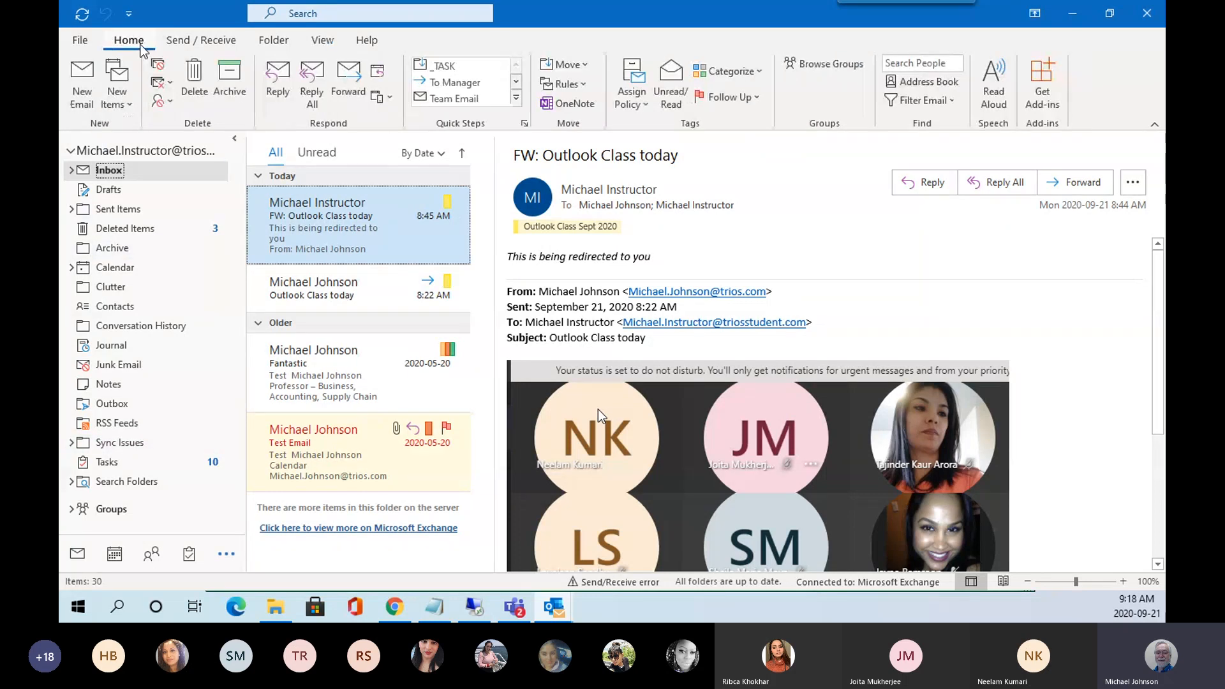
{"action": "left_click", "coordinate": [86, 90]}
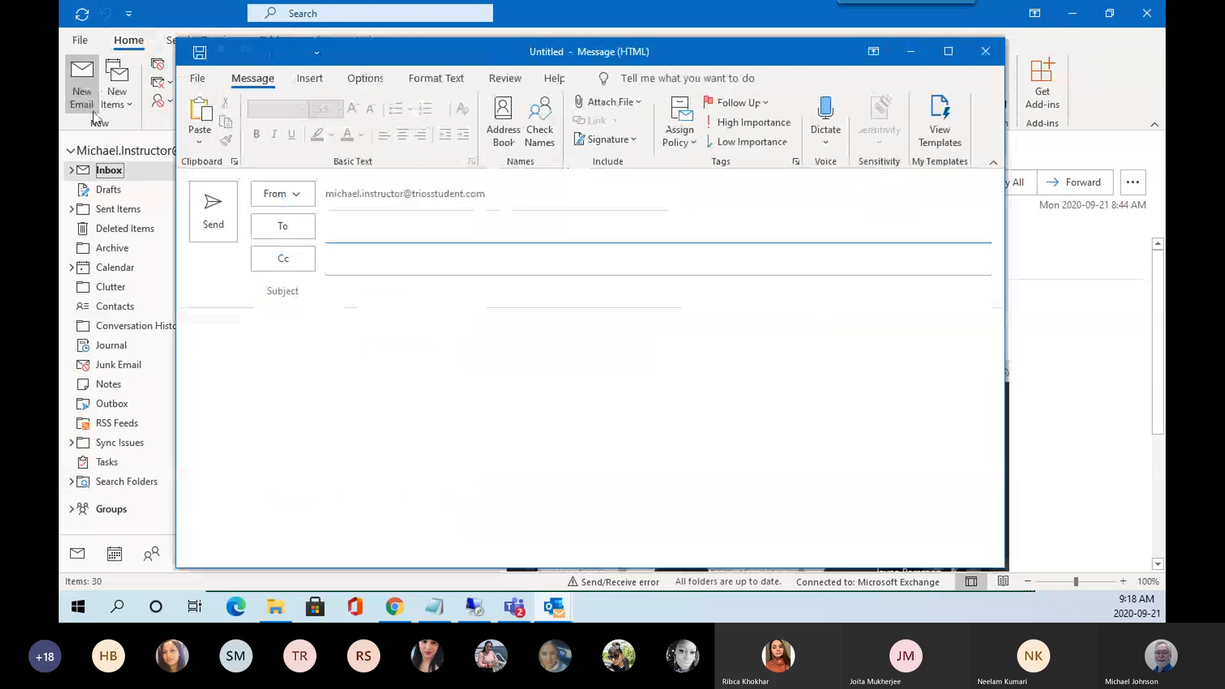
{"action": "left_click", "coordinate": [1075, 14]}
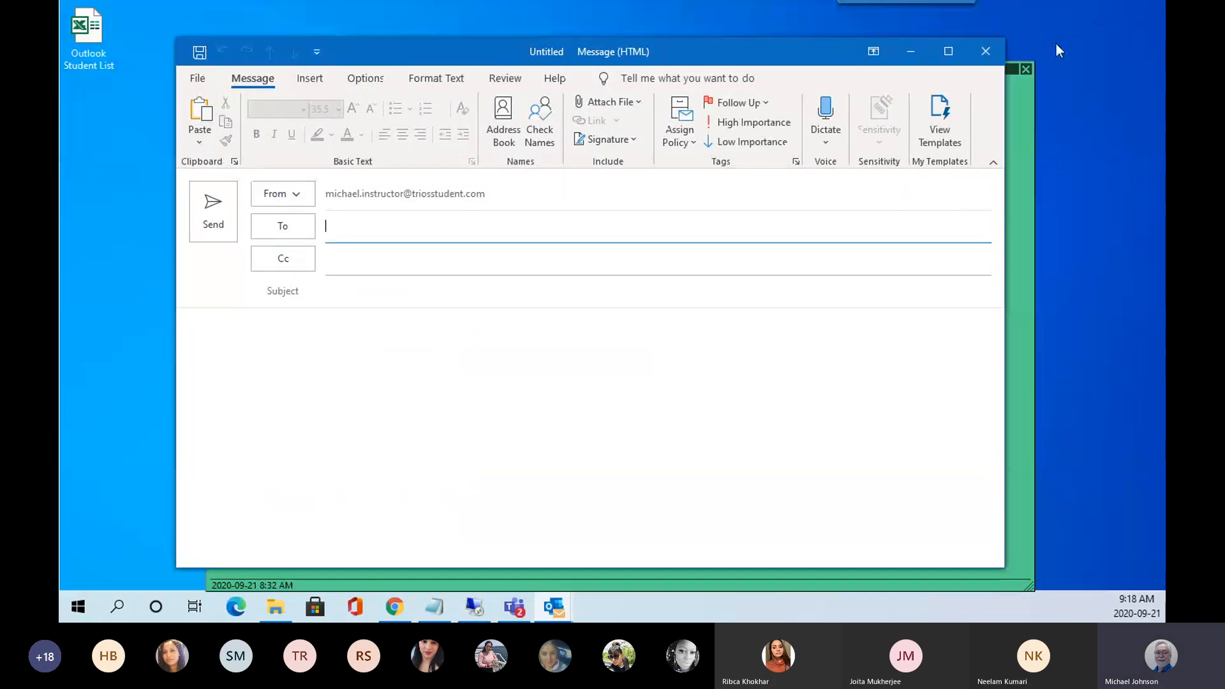
{"action": "left_click_drag", "start_coordinate": [760, 51], "coordinate": [769, 56]}
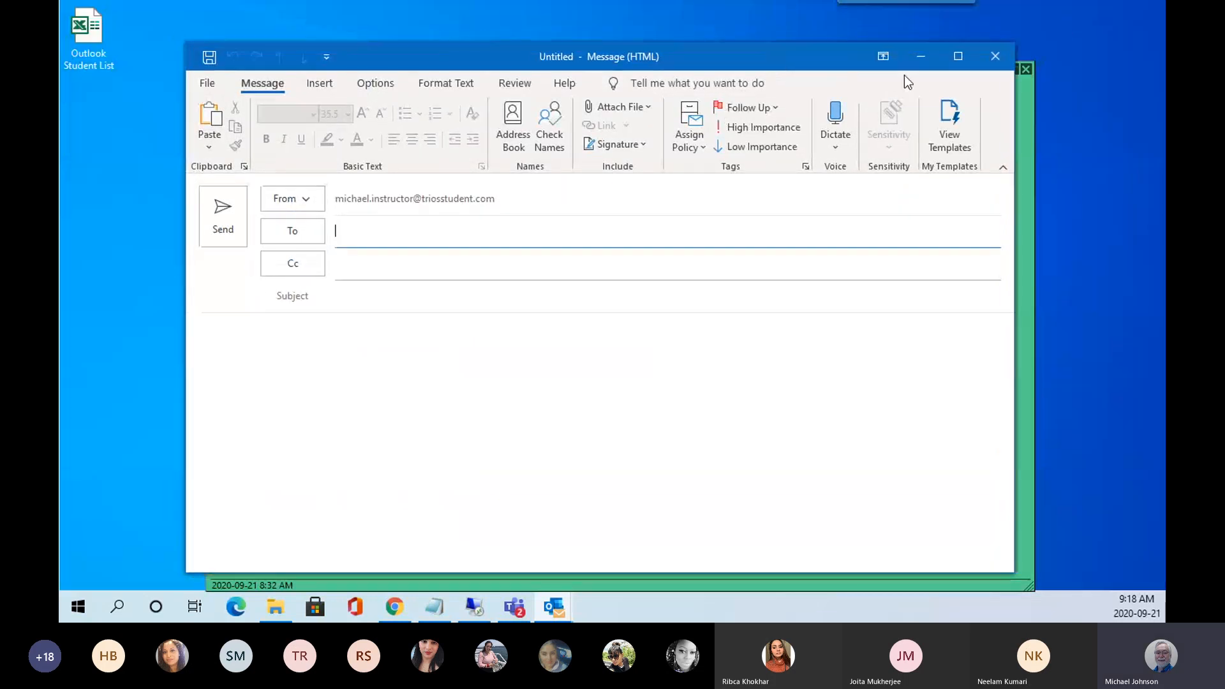
{"action": "left_click", "coordinate": [1029, 67]}
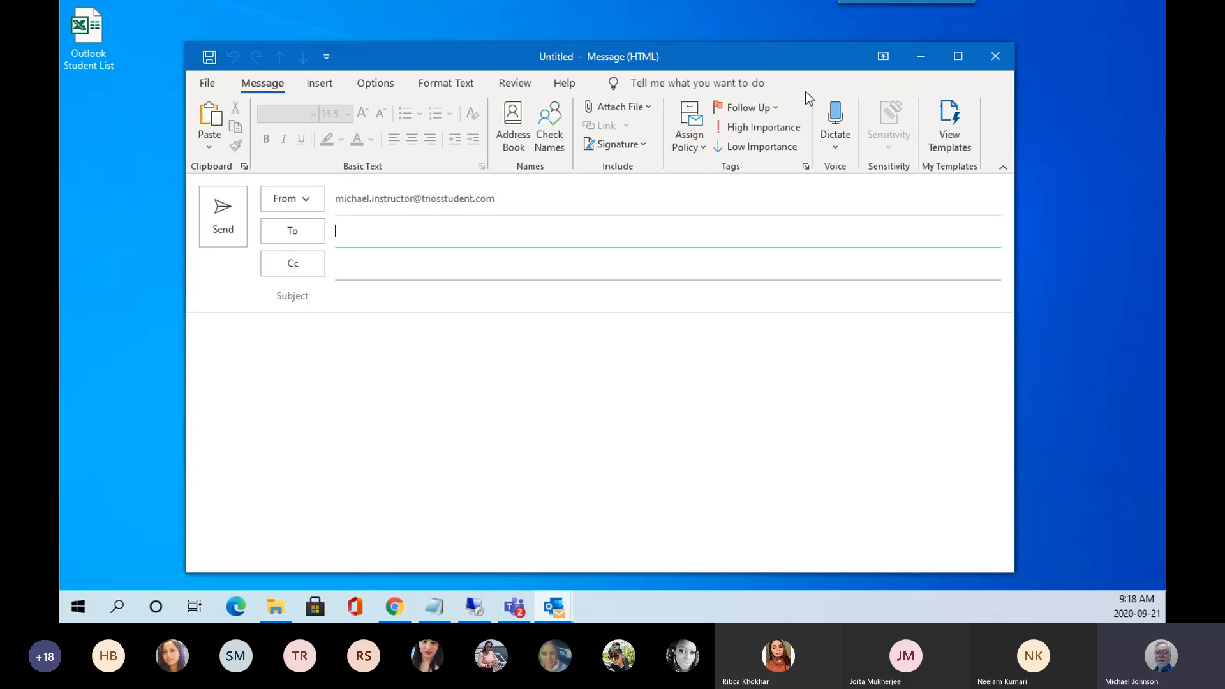
{"action": "left_click_drag", "start_coordinate": [721, 51], "coordinate": [703, 44]}
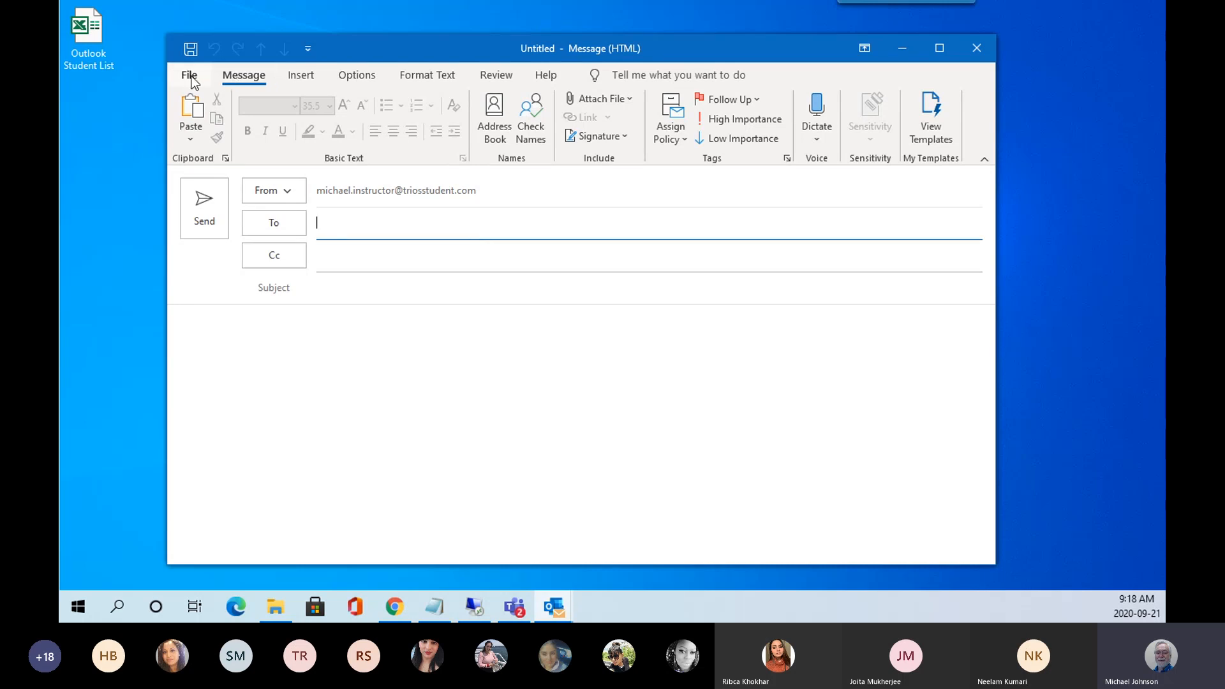
Open the new message's Properties and check the Importance choices, keeping Normal.
{"action": "left_click", "coordinate": [190, 76]}
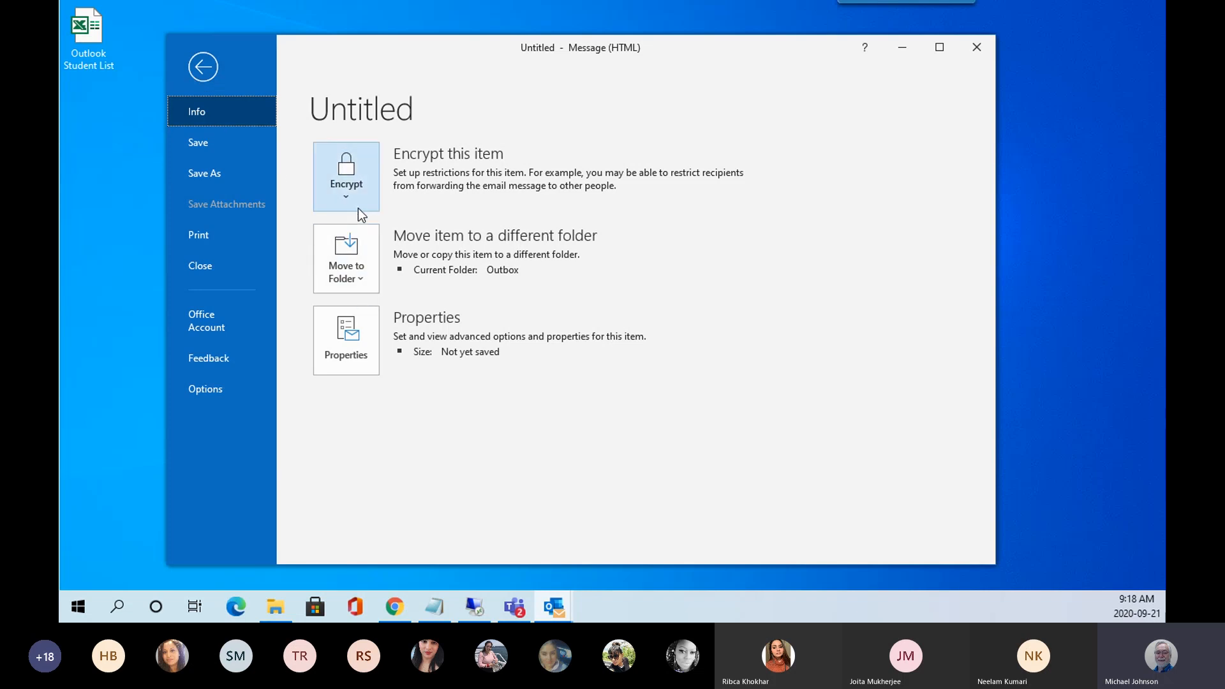
{"action": "left_click", "coordinate": [346, 336]}
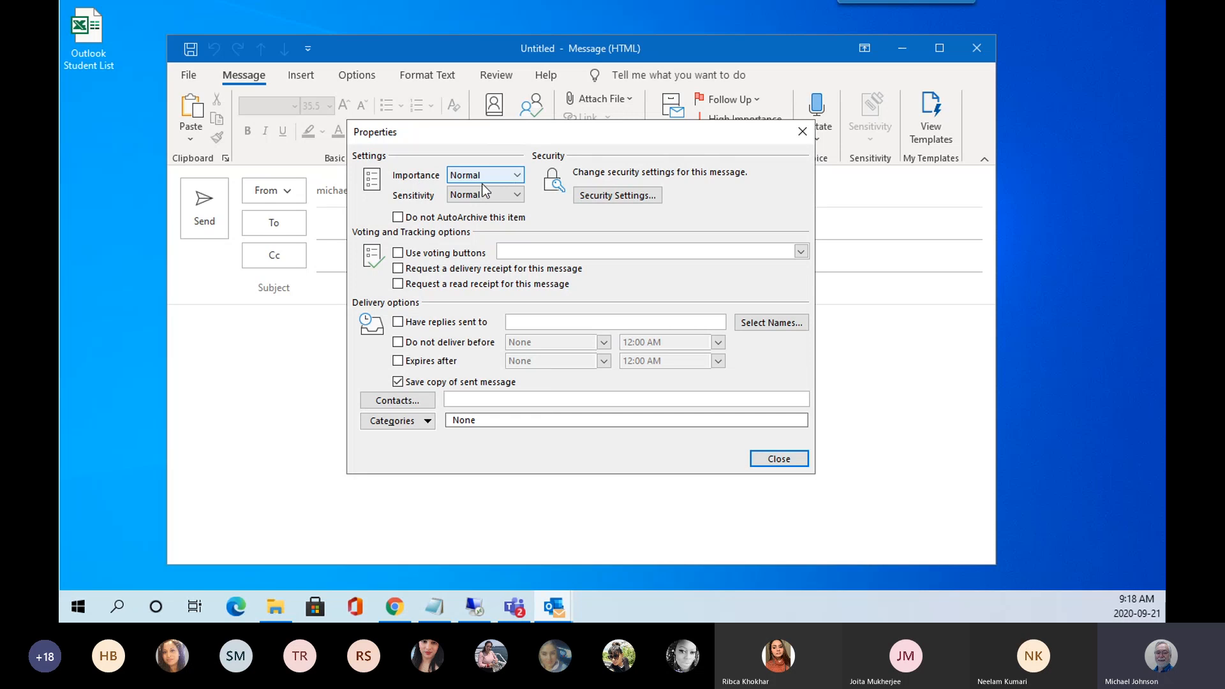
{"action": "left_click", "coordinate": [520, 176]}
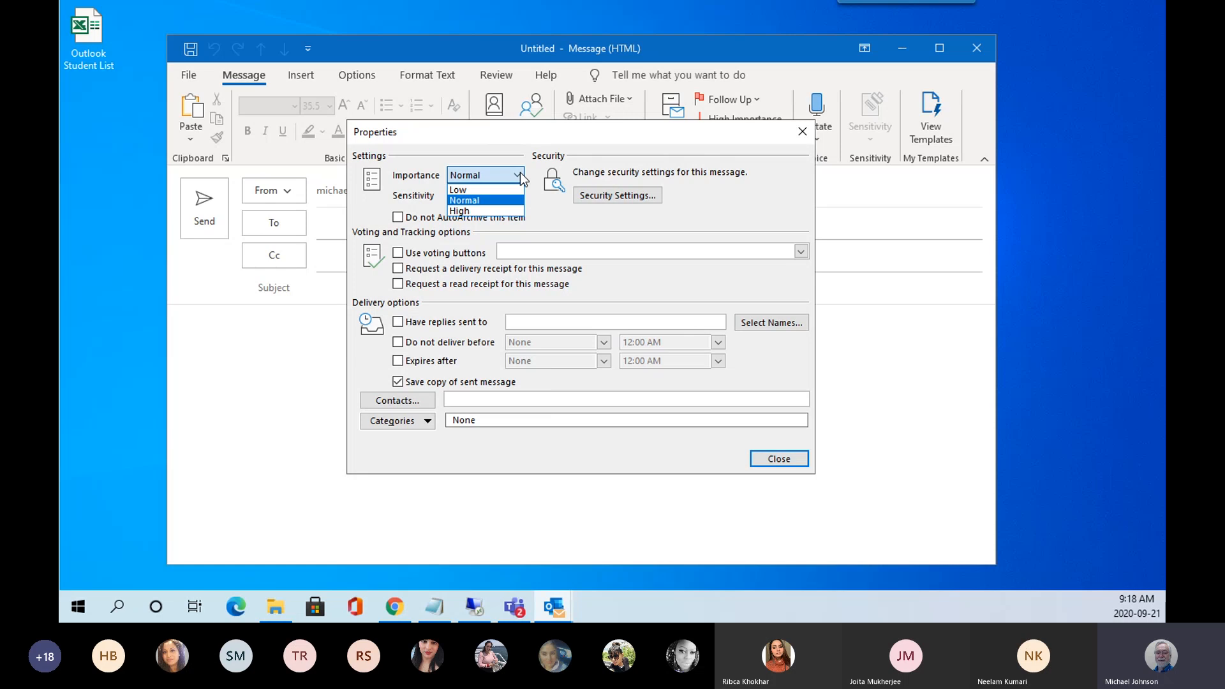
{"action": "left_click", "coordinate": [710, 207]}
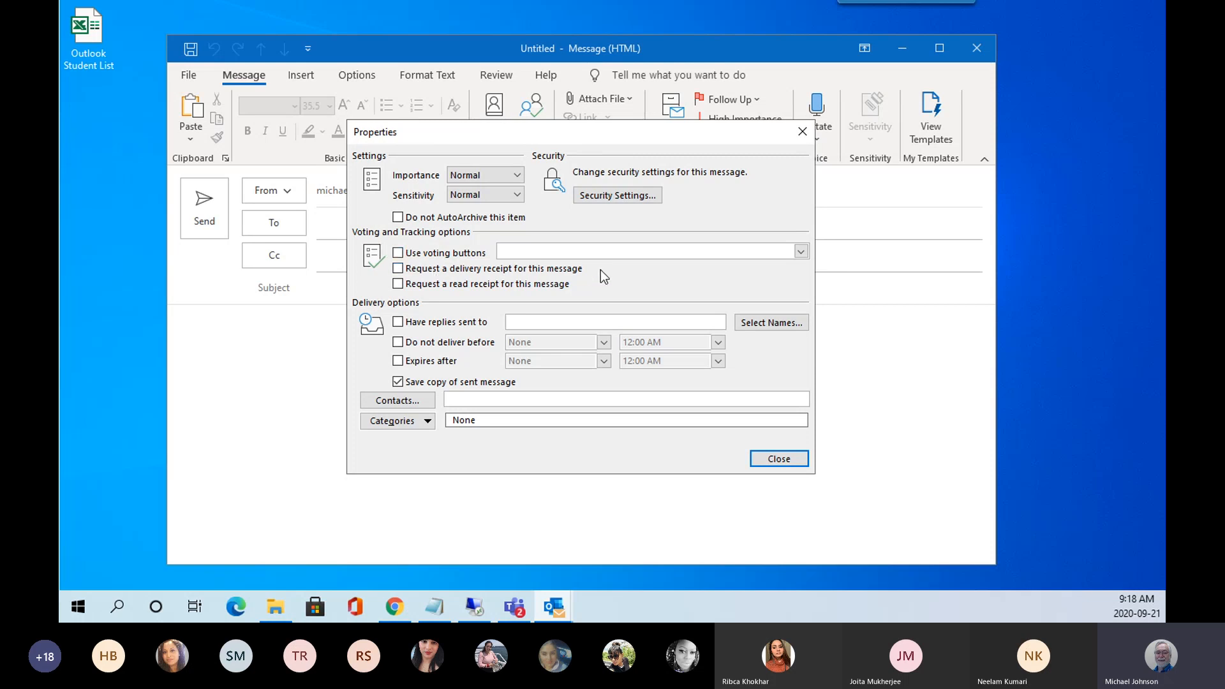
Enable Yes;No;Maybe voting buttons and request both delivery and read receipts.
{"action": "left_click", "coordinate": [398, 253]}
{"action": "left_click", "coordinate": [801, 252]}
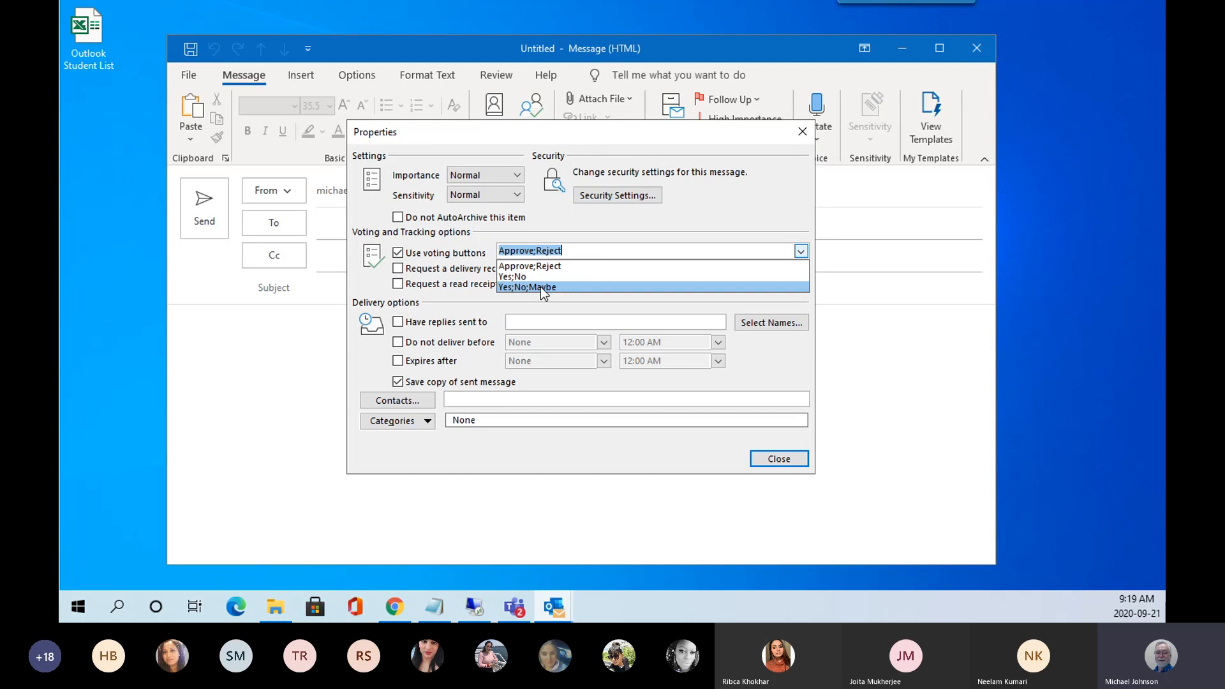
{"action": "left_click", "coordinate": [541, 287]}
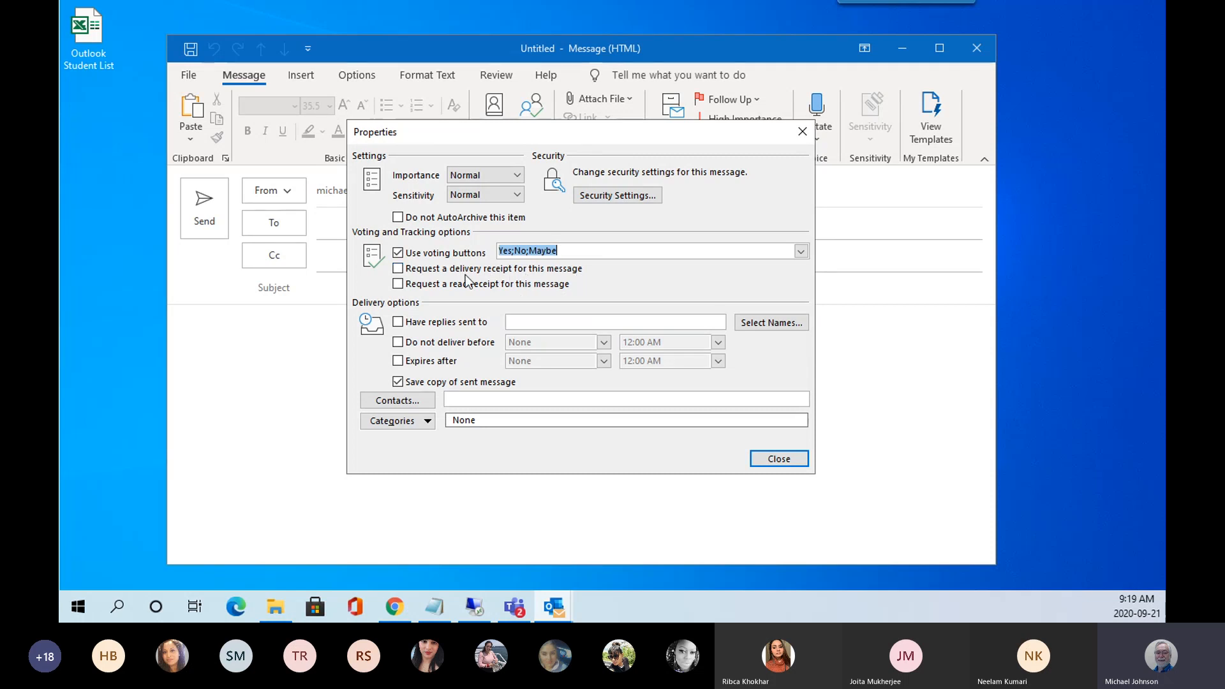
{"action": "left_click", "coordinate": [398, 269]}
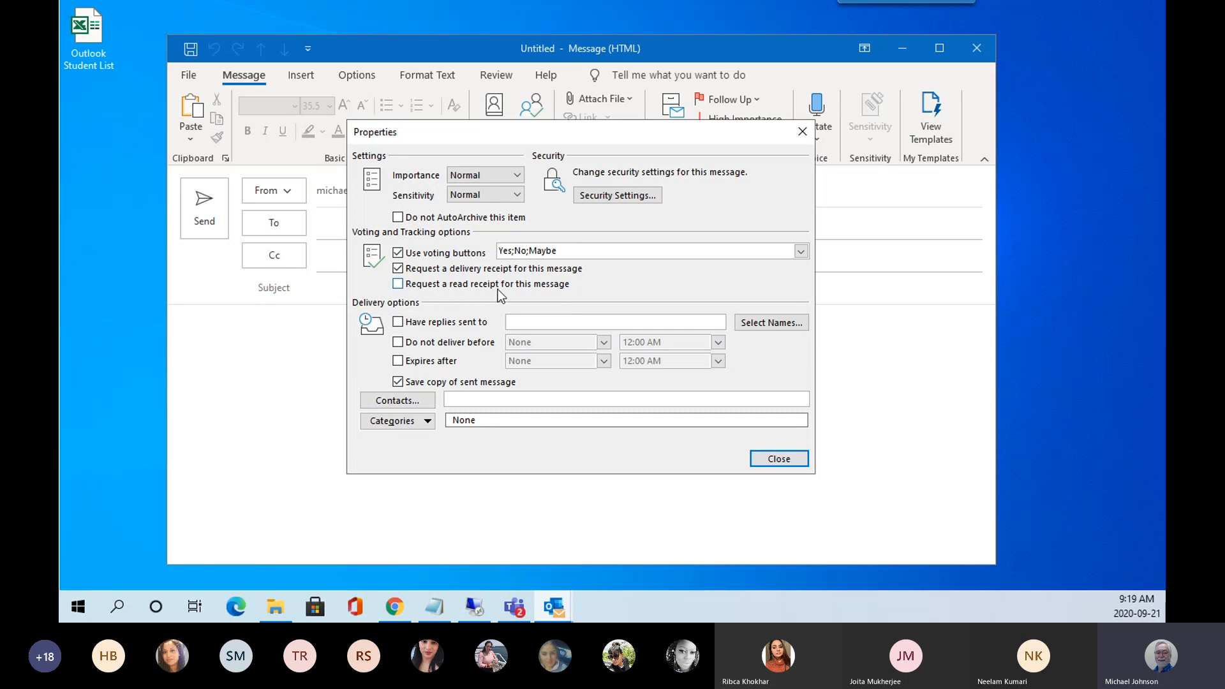
{"action": "left_click", "coordinate": [401, 285]}
Skip choosing a reply recipient, assign category Outlook Class Sept 2020, and close Properties.
{"action": "left_click", "coordinate": [773, 323]}
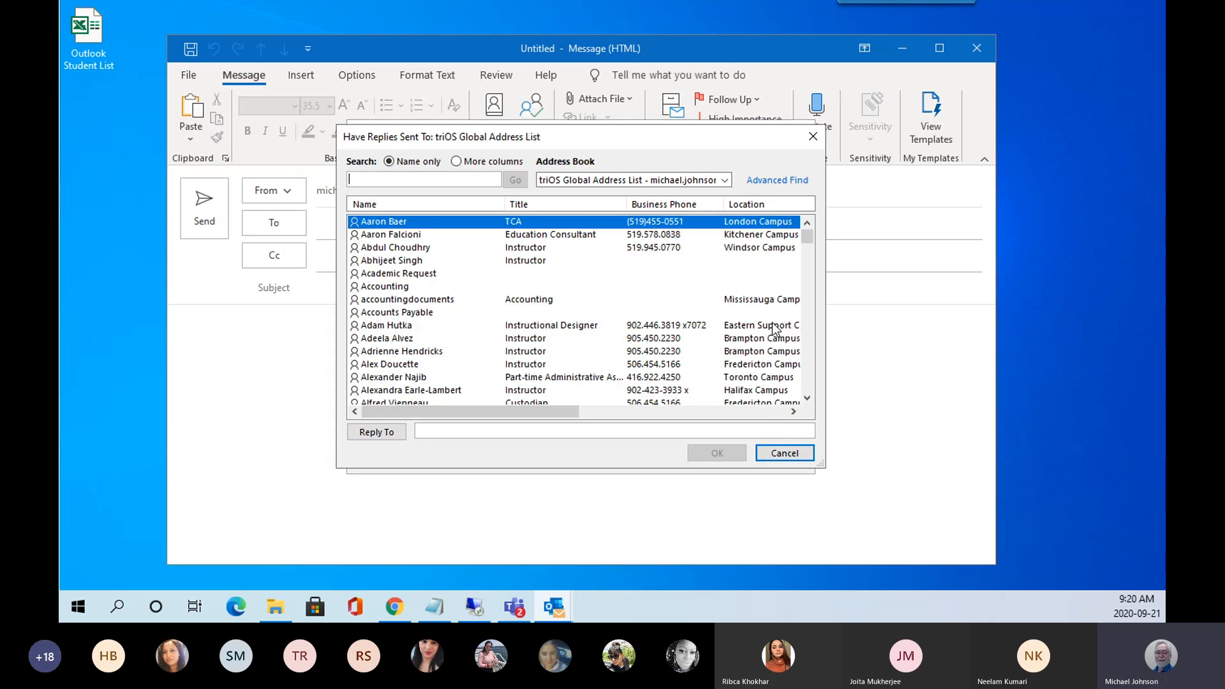
{"action": "left_click", "coordinate": [784, 453]}
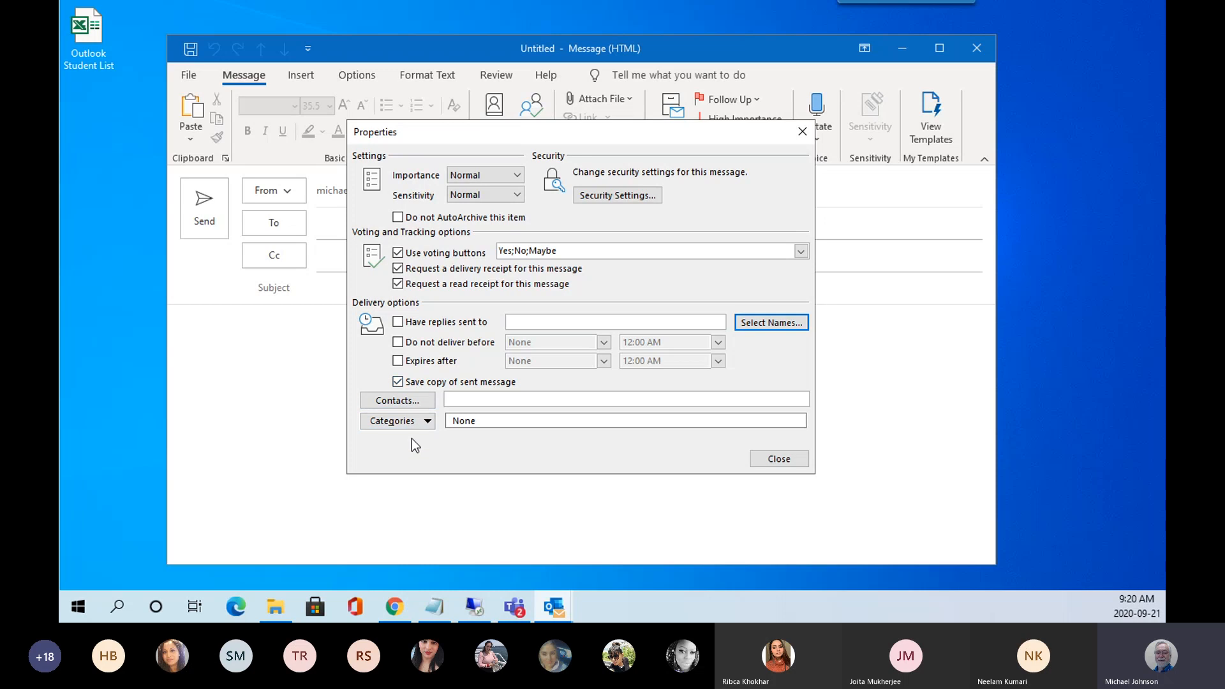
{"action": "left_click", "coordinate": [427, 422]}
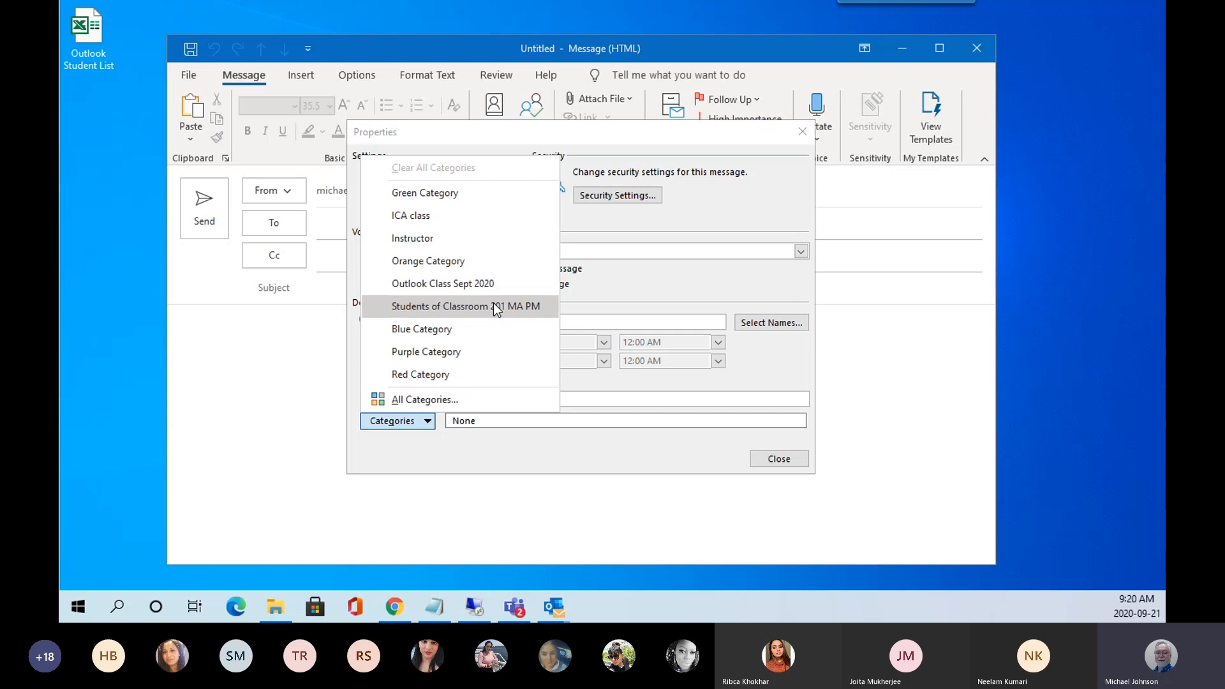
{"action": "left_click", "coordinate": [453, 284]}
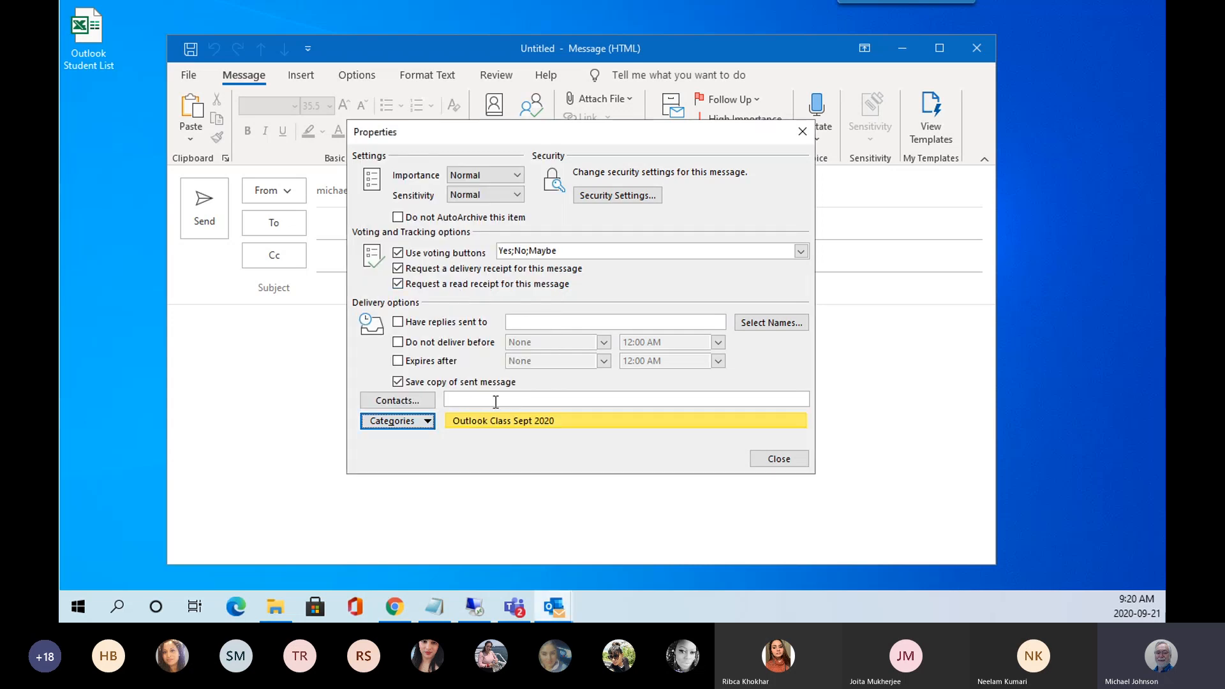
{"action": "left_click", "coordinate": [771, 462]}
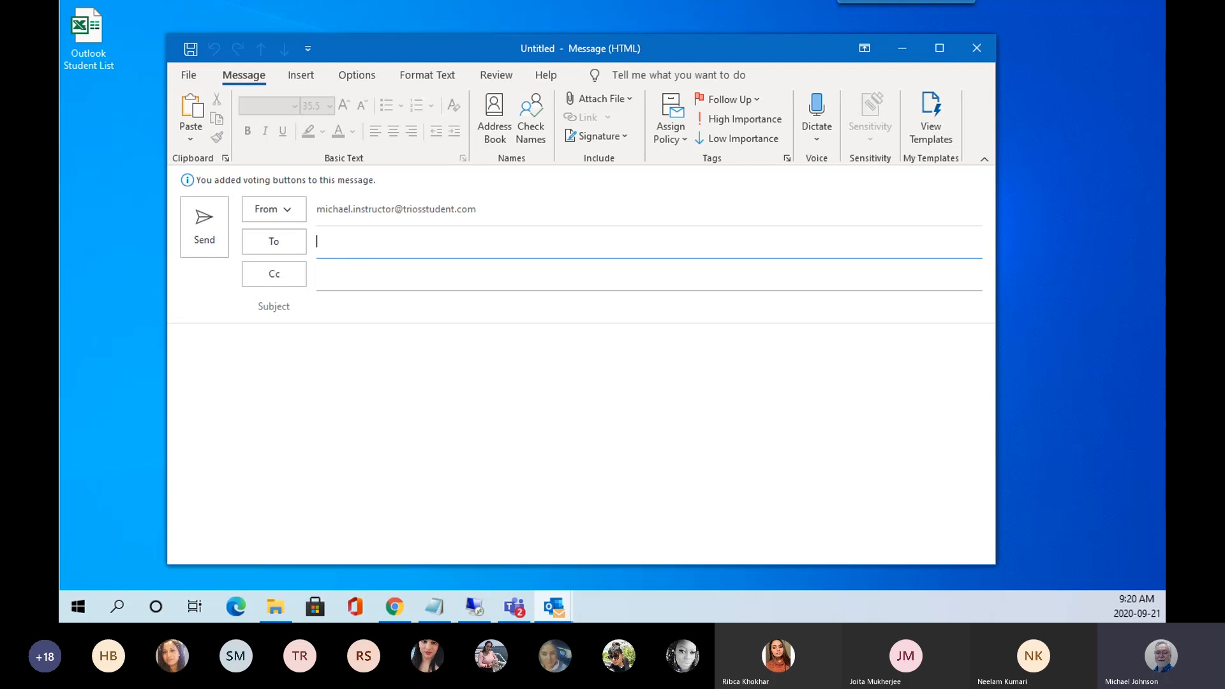
Address the message to the instructor's account with subject 'Vote for Pizza Lunch'.
{"action": "type", "text": "mich"}
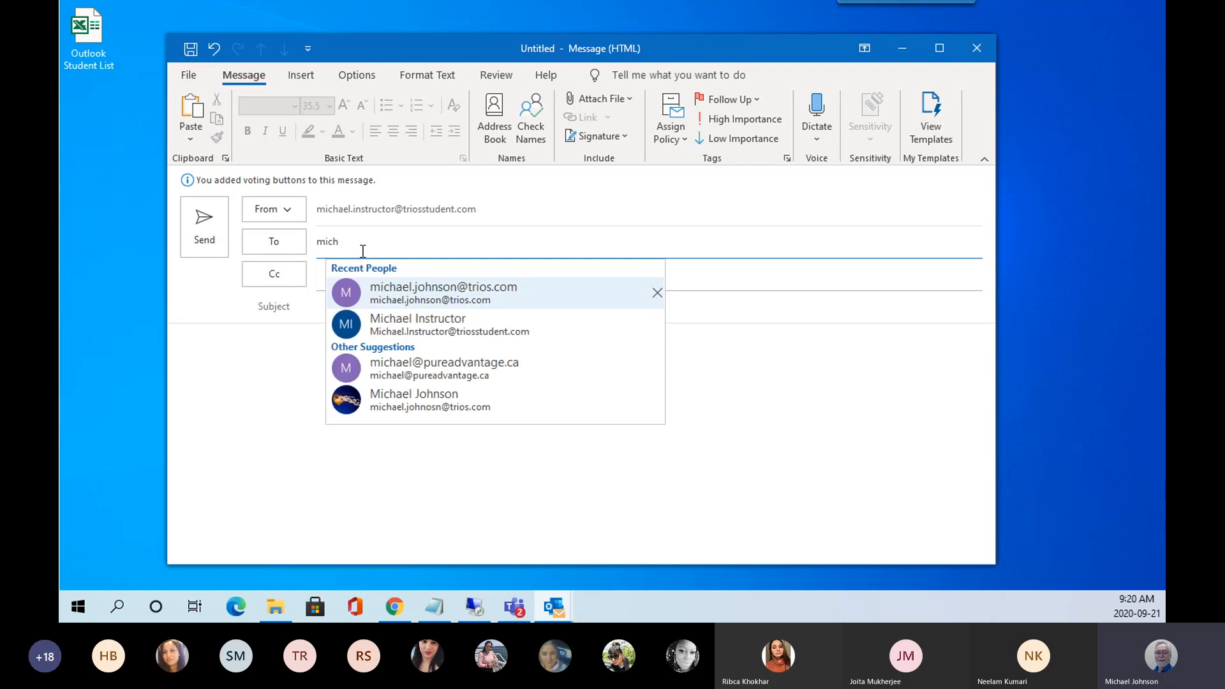
{"action": "left_click", "coordinate": [416, 329]}
{"action": "left_click", "coordinate": [355, 307]}
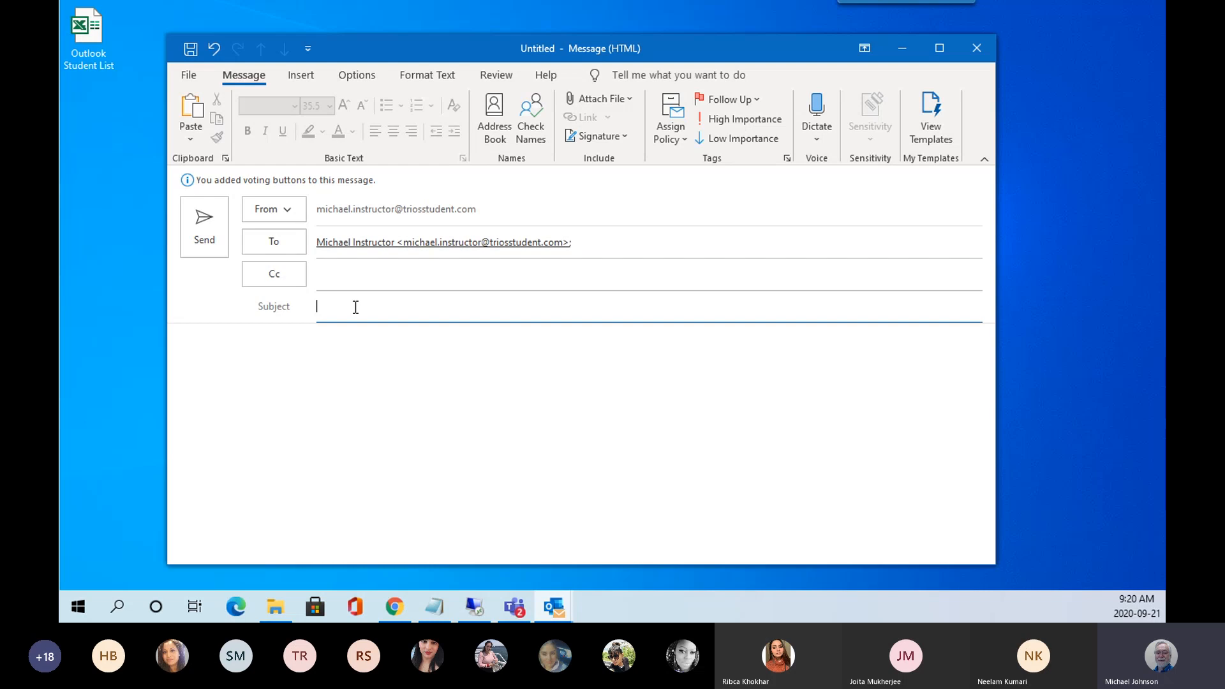
{"action": "type", "text": "Vote for Pizza L"}
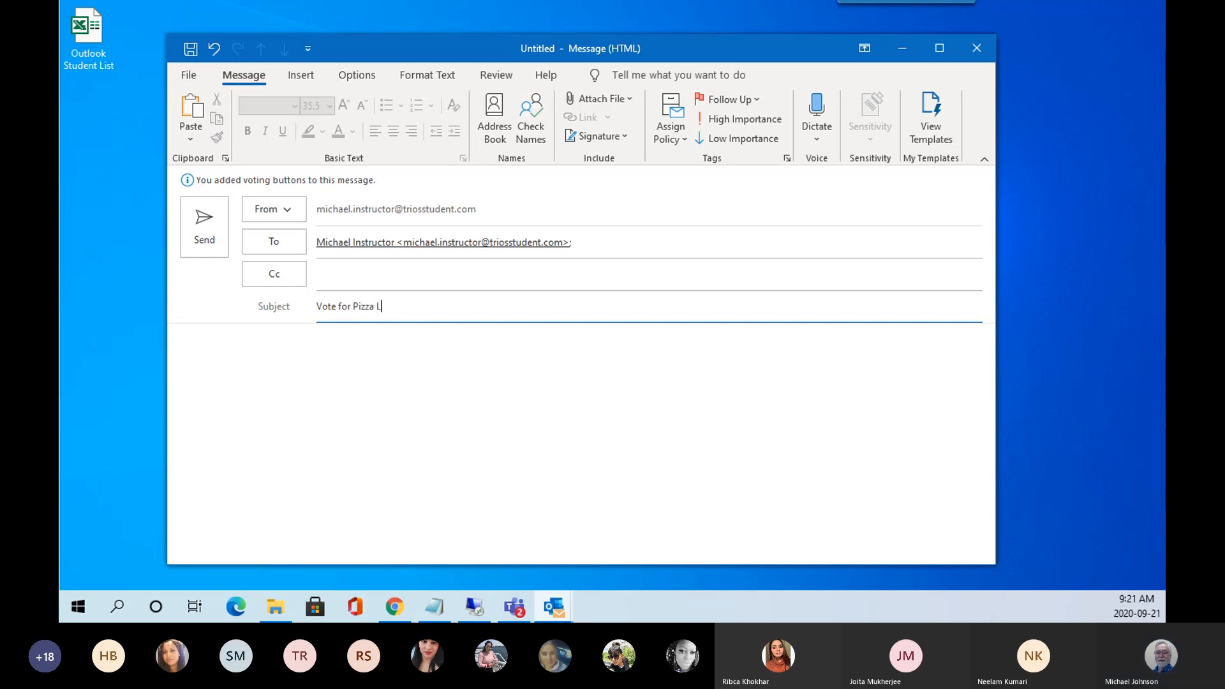
{"action": "type", "text": "unch"}
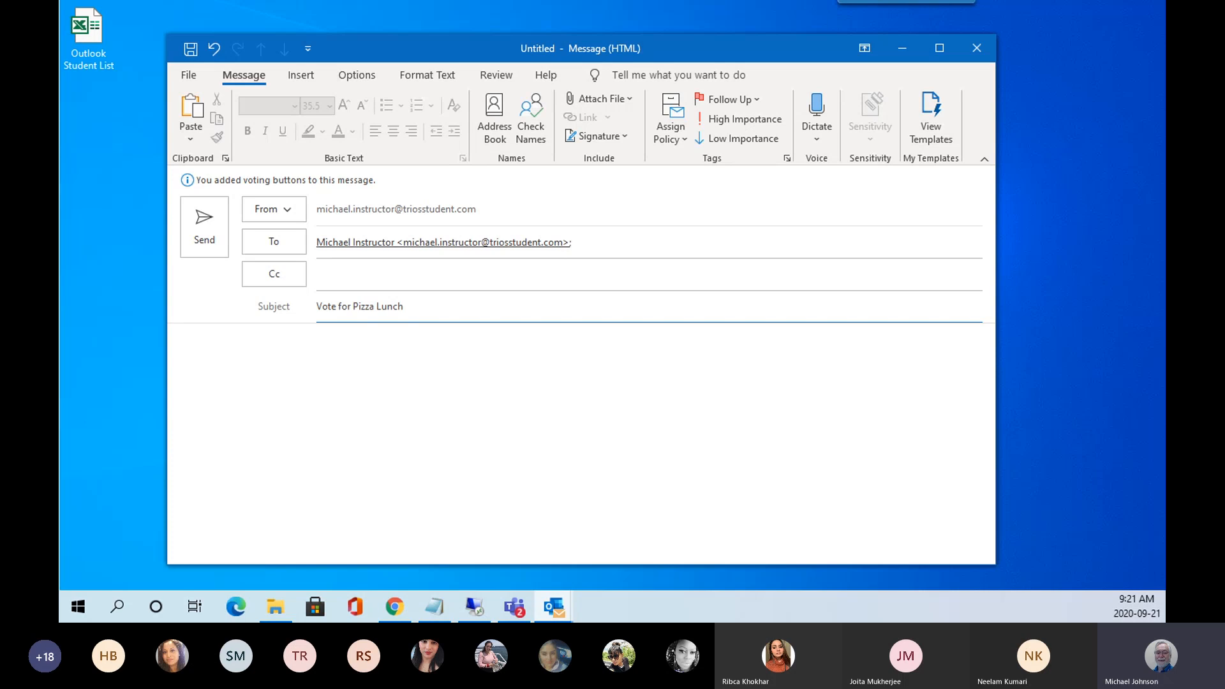
Write 'Pizza' as the message body text.
{"action": "left_click", "coordinate": [211, 335]}
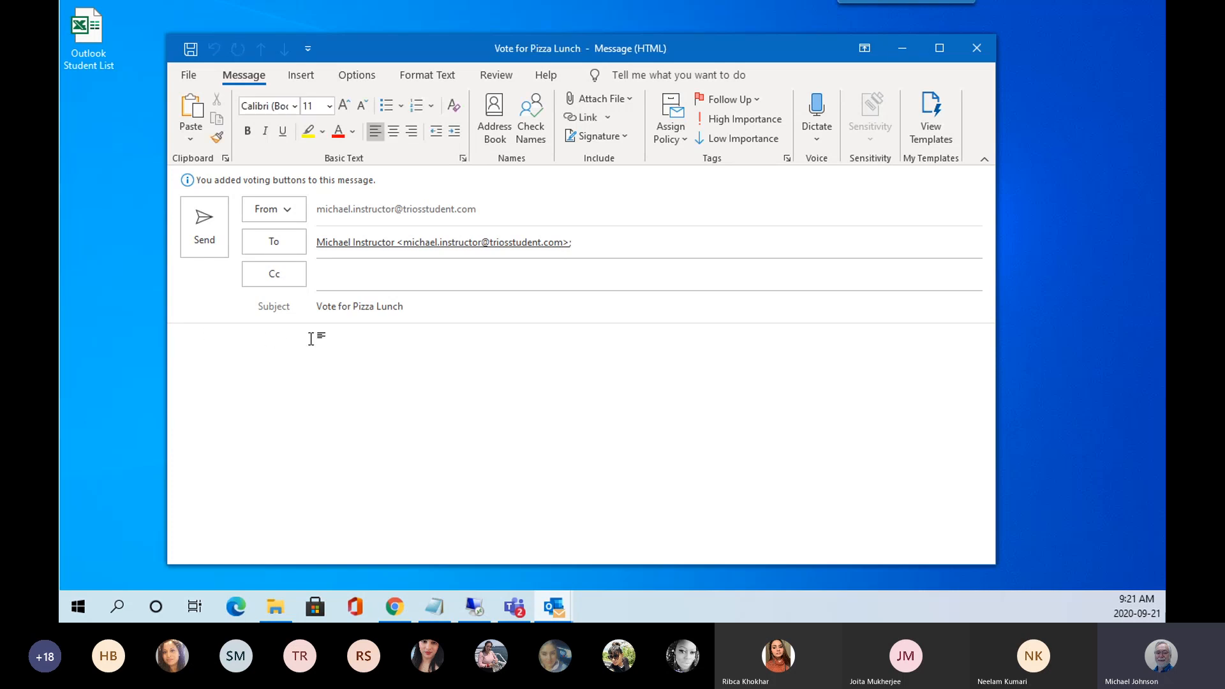
{"action": "type", "text": "No"}
{"action": "key", "text": "BackSpace"}
{"action": "key", "text": "BackSpace"}
{"action": "key", "text": "BackSpace"}
{"action": "type", "text": "Pizza"}
{"action": "left_click", "coordinate": [195, 143]}
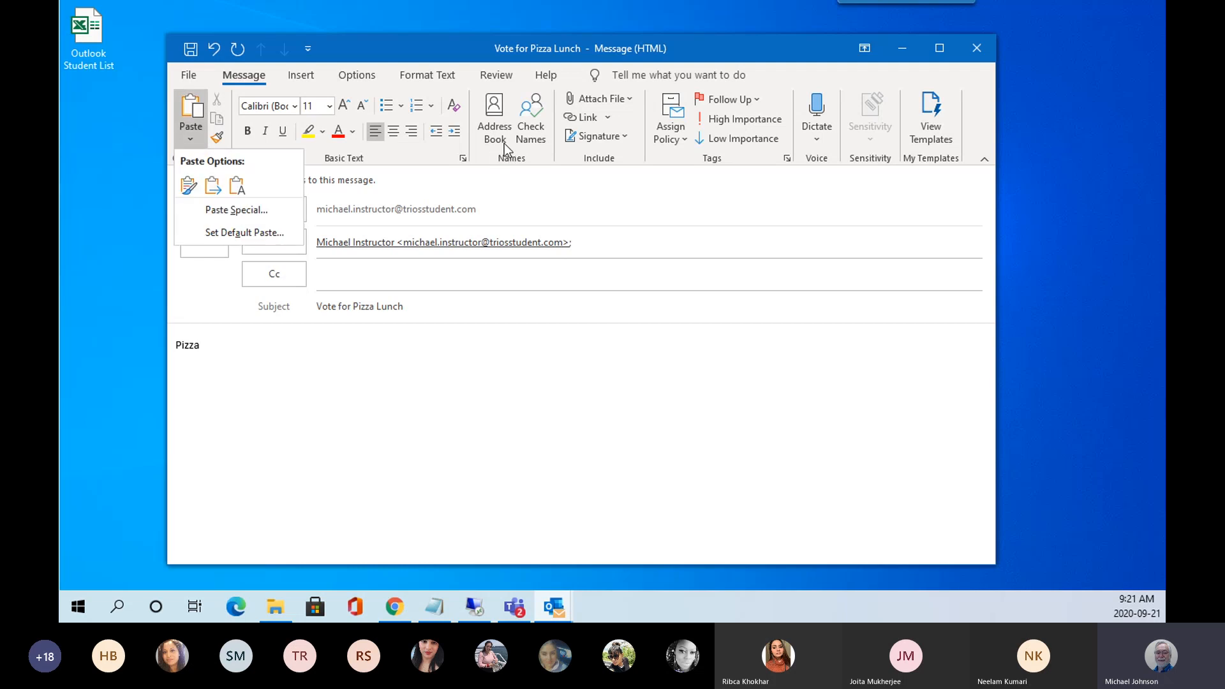
{"action": "left_click", "coordinate": [545, 148]}
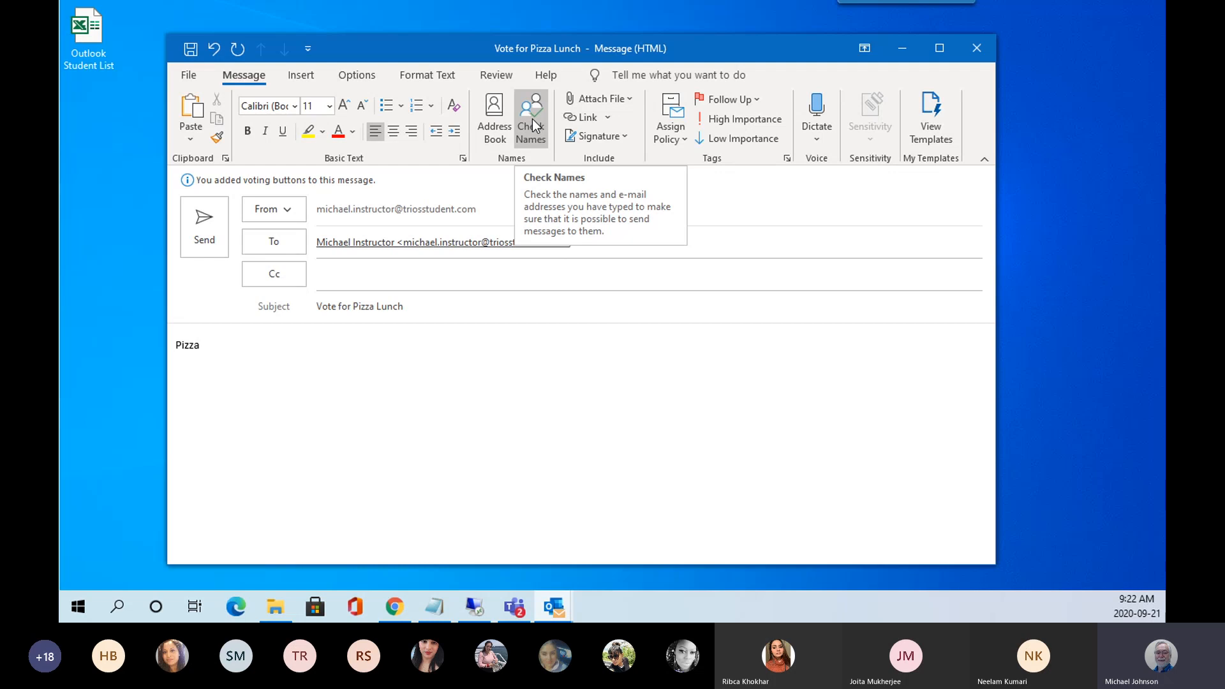
{"action": "left_click", "coordinate": [631, 100]}
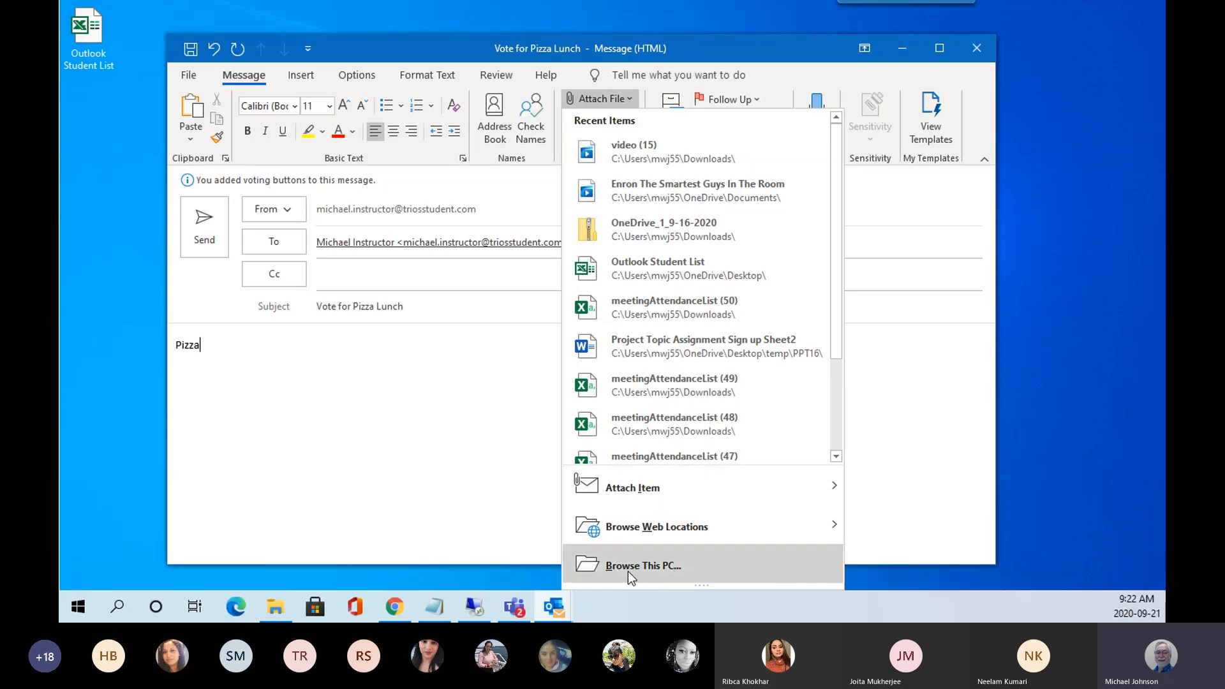
{"action": "mouse_move", "coordinate": [637, 493]}
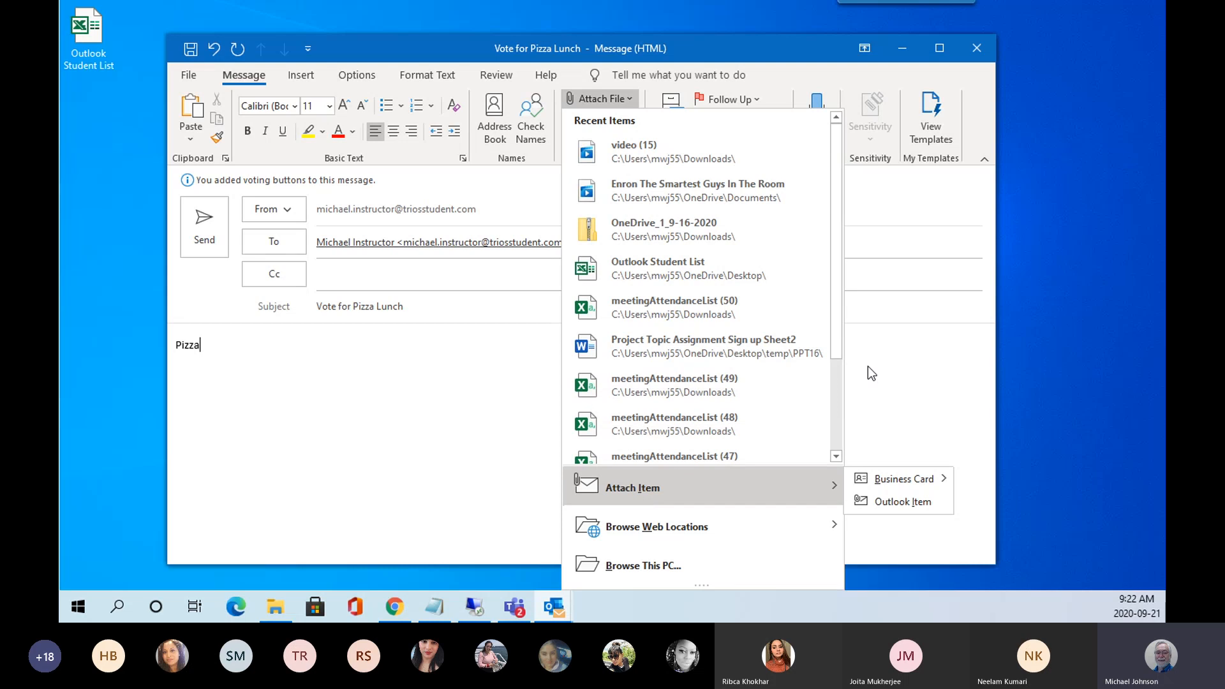
{"action": "left_click", "coordinate": [919, 356]}
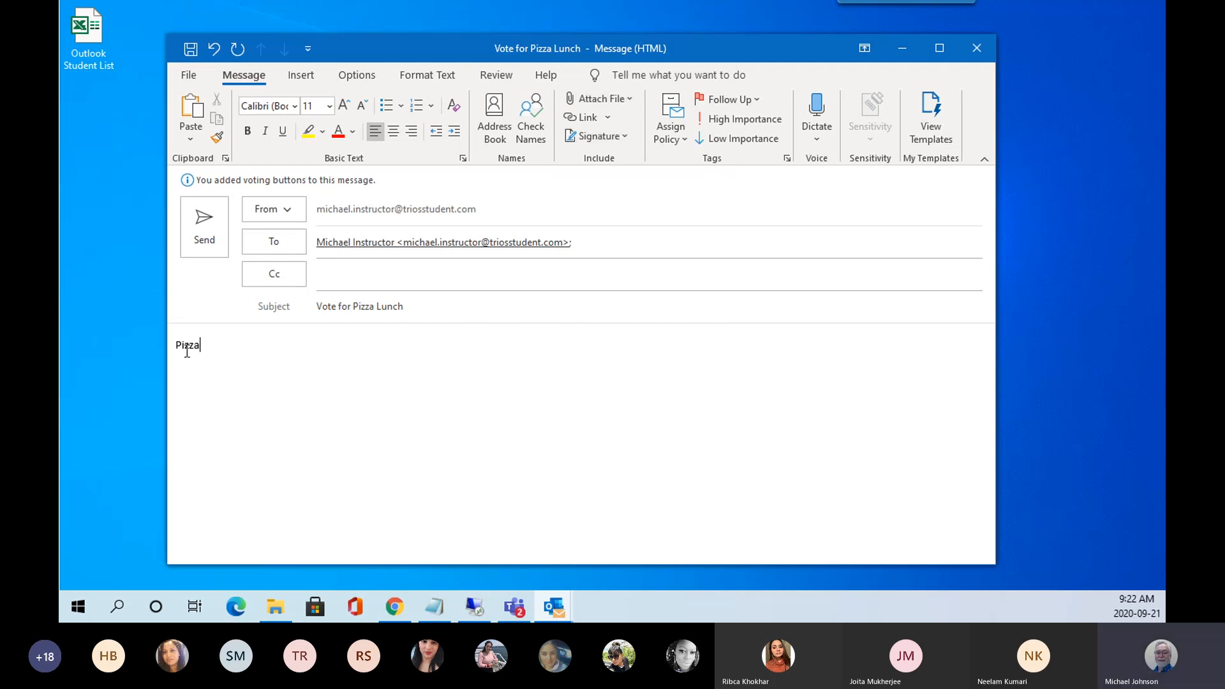
Link the body word 'Pizza' to the Ethics and justice document, dismissing the access warning.
{"action": "left_click_drag", "start_coordinate": [178, 347], "coordinate": [205, 347]}
{"action": "left_click", "coordinate": [610, 119]}
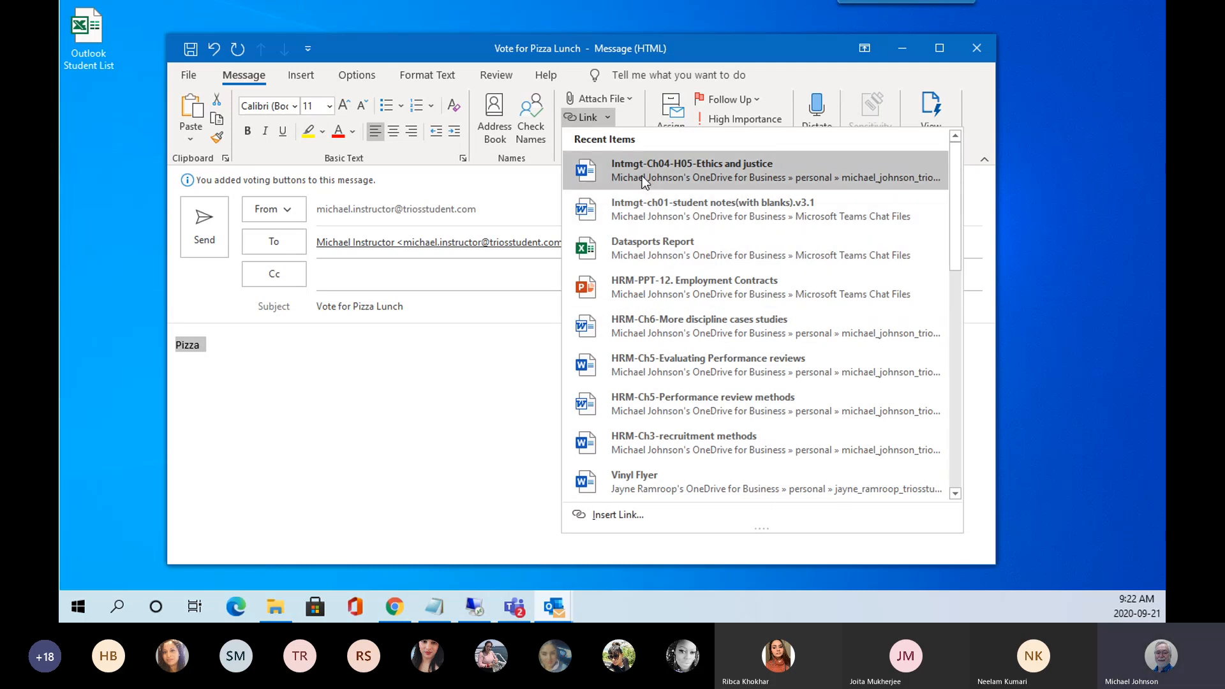
{"action": "left_click", "coordinate": [707, 167]}
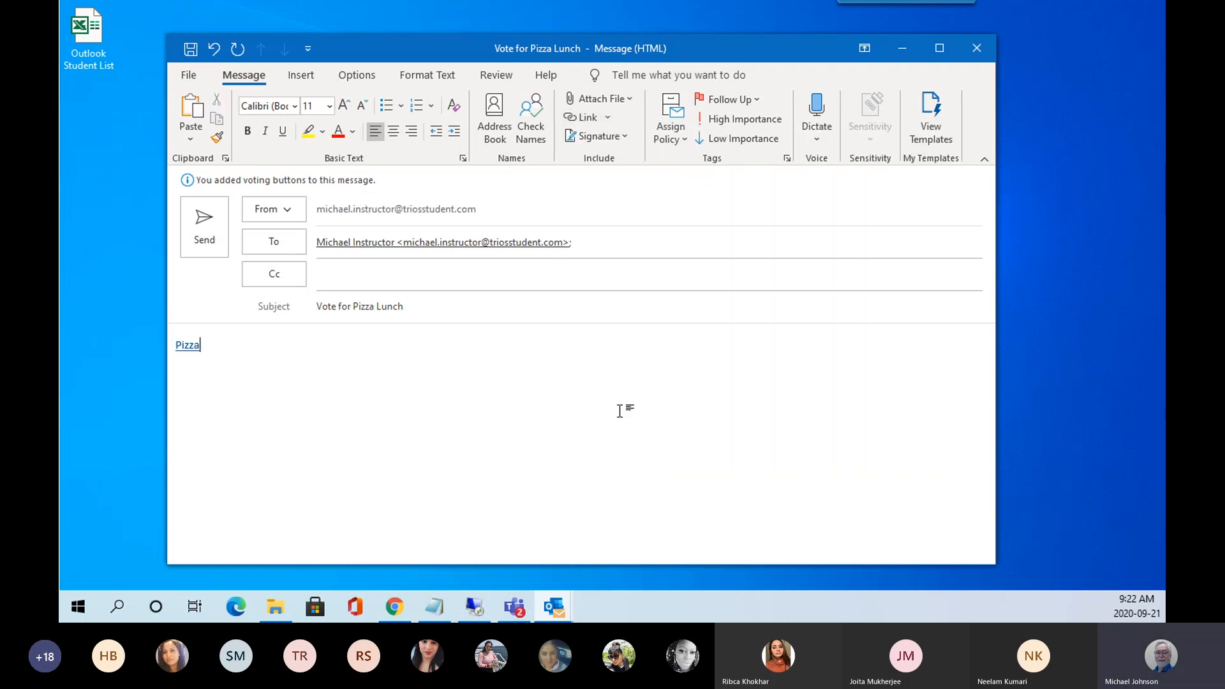
{"action": "mouse_move", "coordinate": [190, 345]}
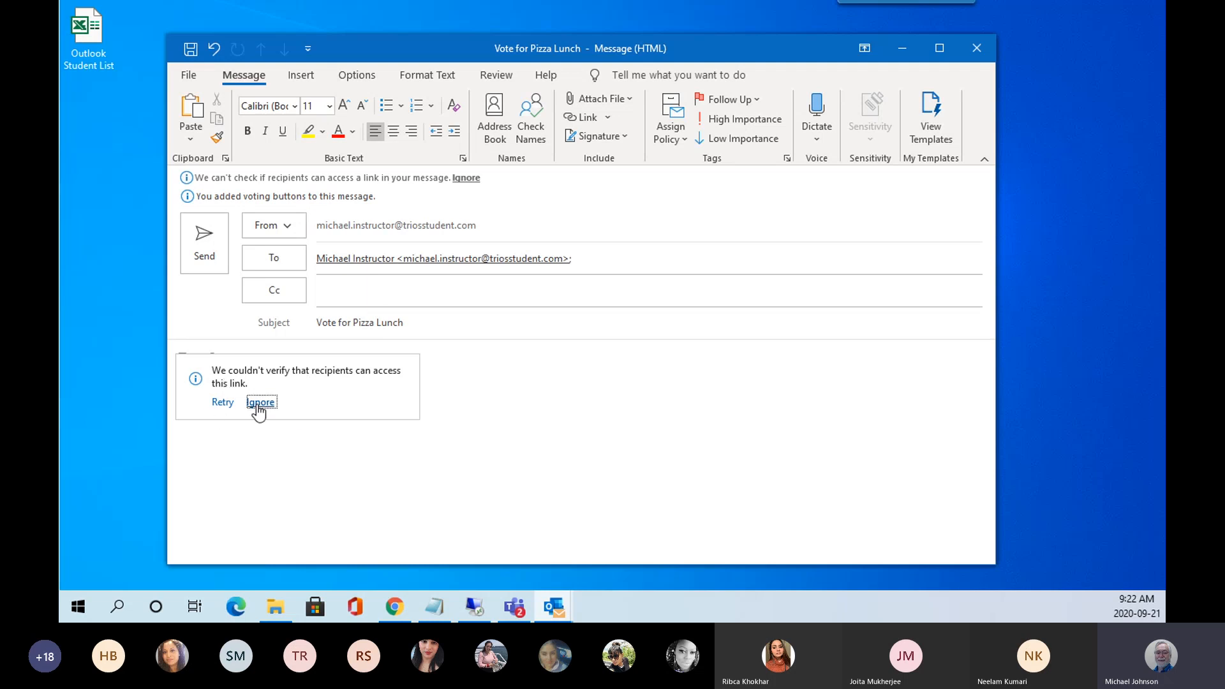
{"action": "left_click", "coordinate": [252, 405]}
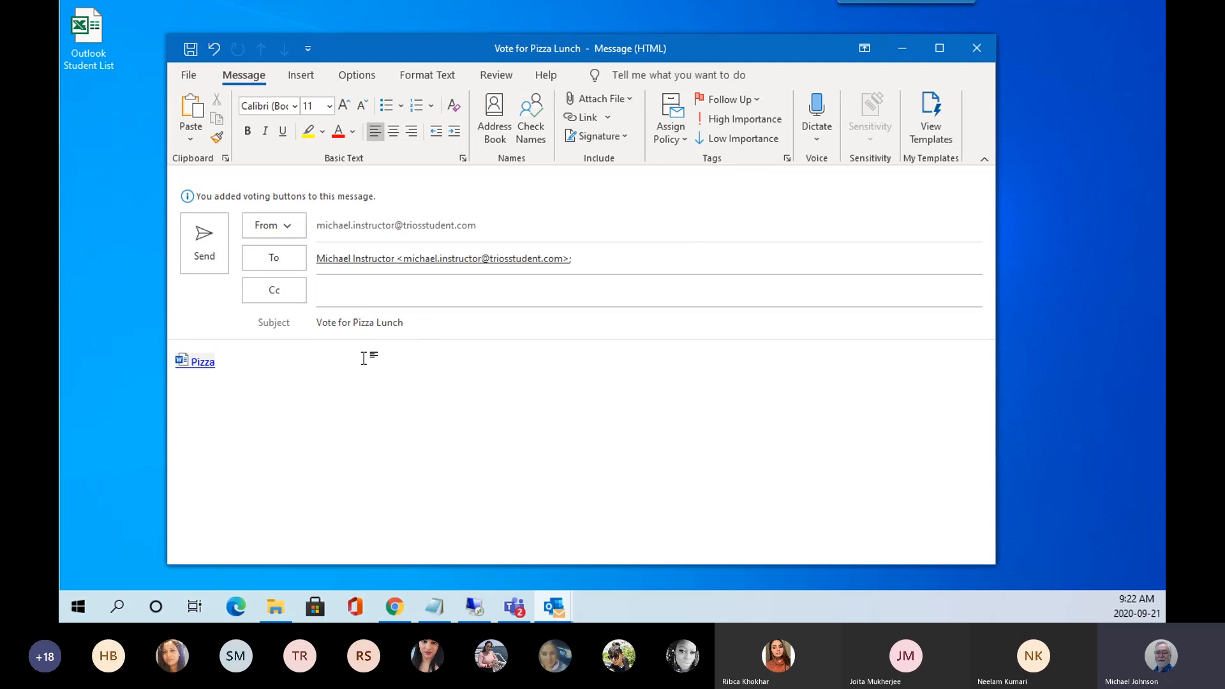
{"action": "key", "text": "Return"}
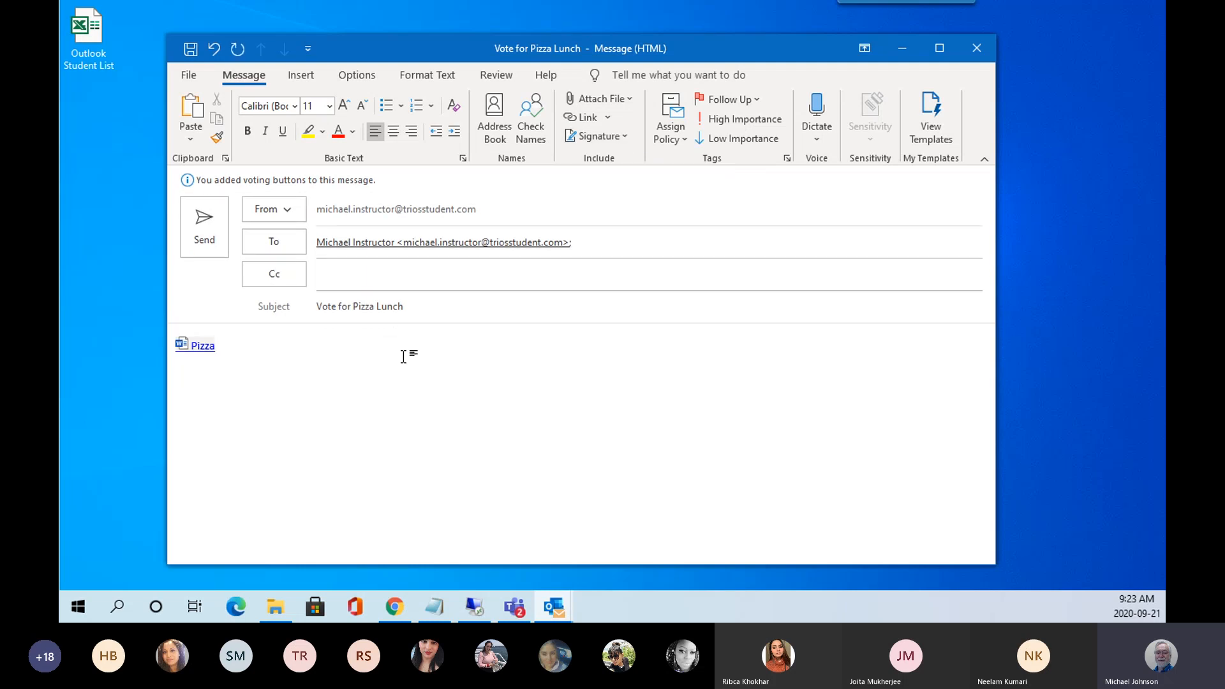
{"action": "left_click", "coordinate": [629, 139]}
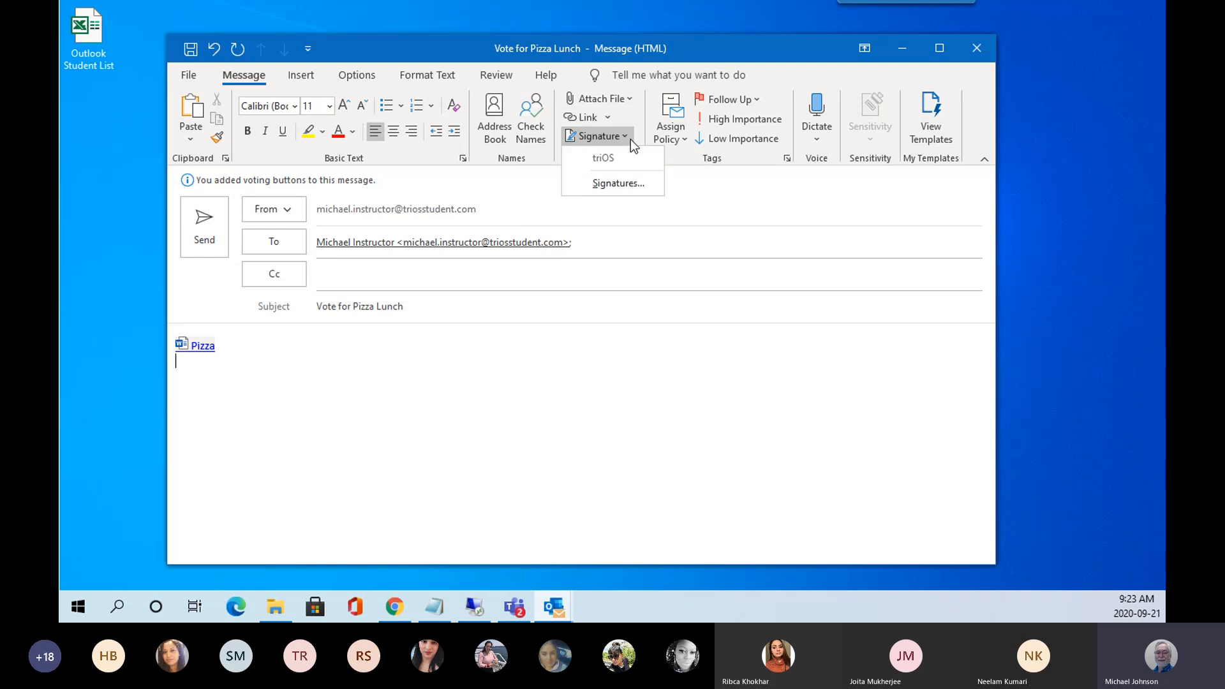
{"action": "left_click", "coordinate": [616, 185]}
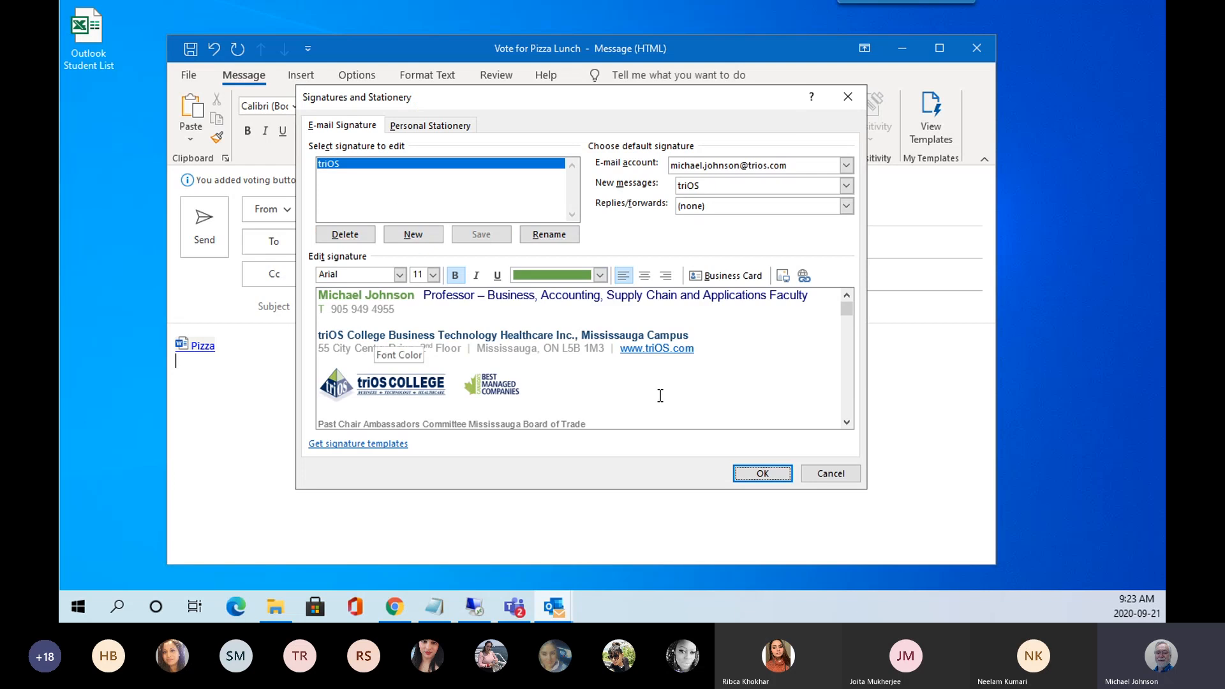
{"action": "left_click", "coordinate": [415, 236]}
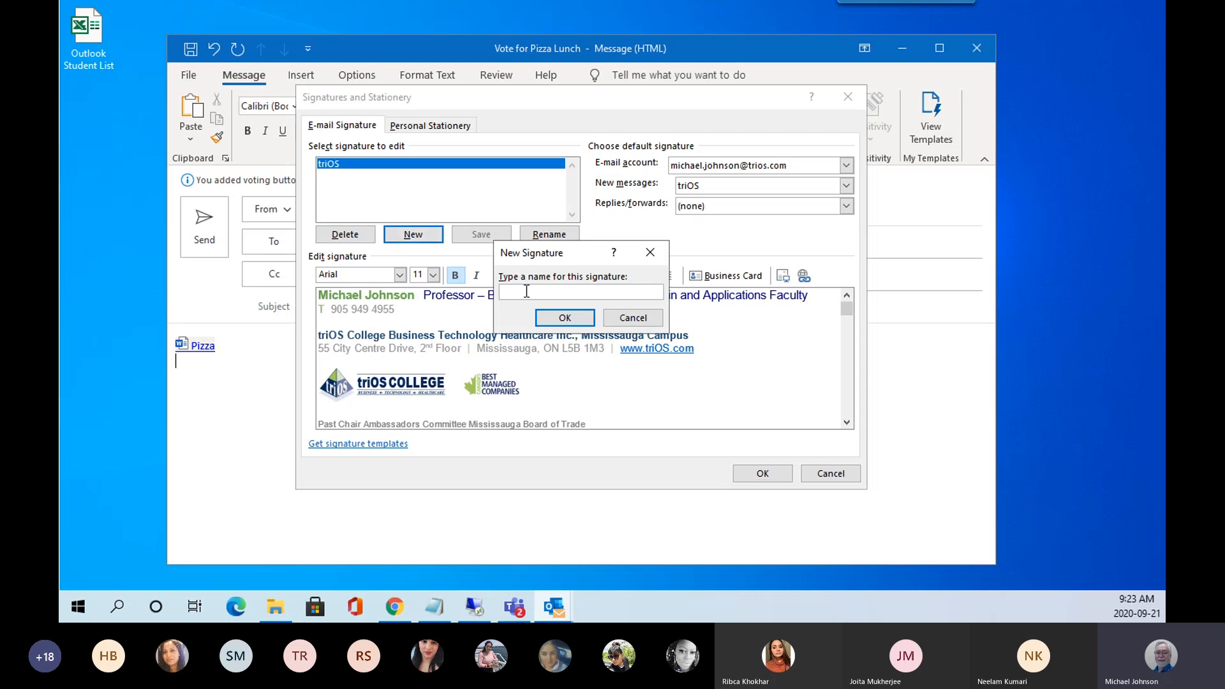
{"action": "type", "text": "Mike"}
{"action": "left_click", "coordinate": [568, 319]}
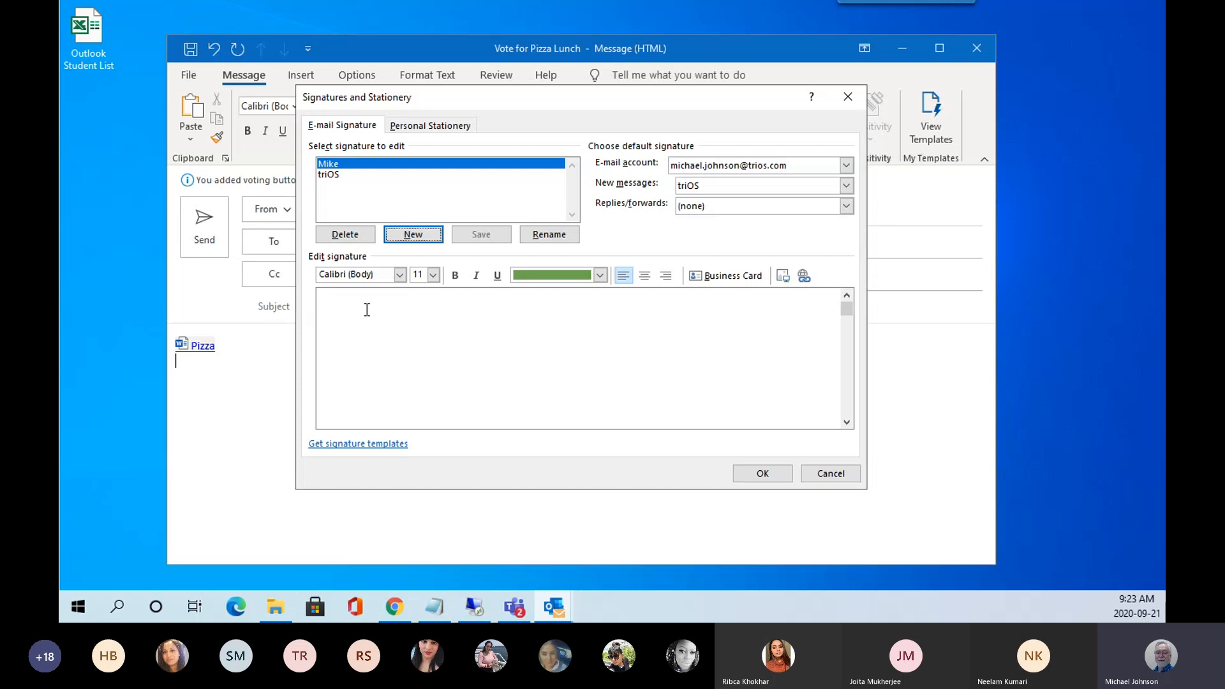
{"action": "left_click", "coordinate": [345, 297]}
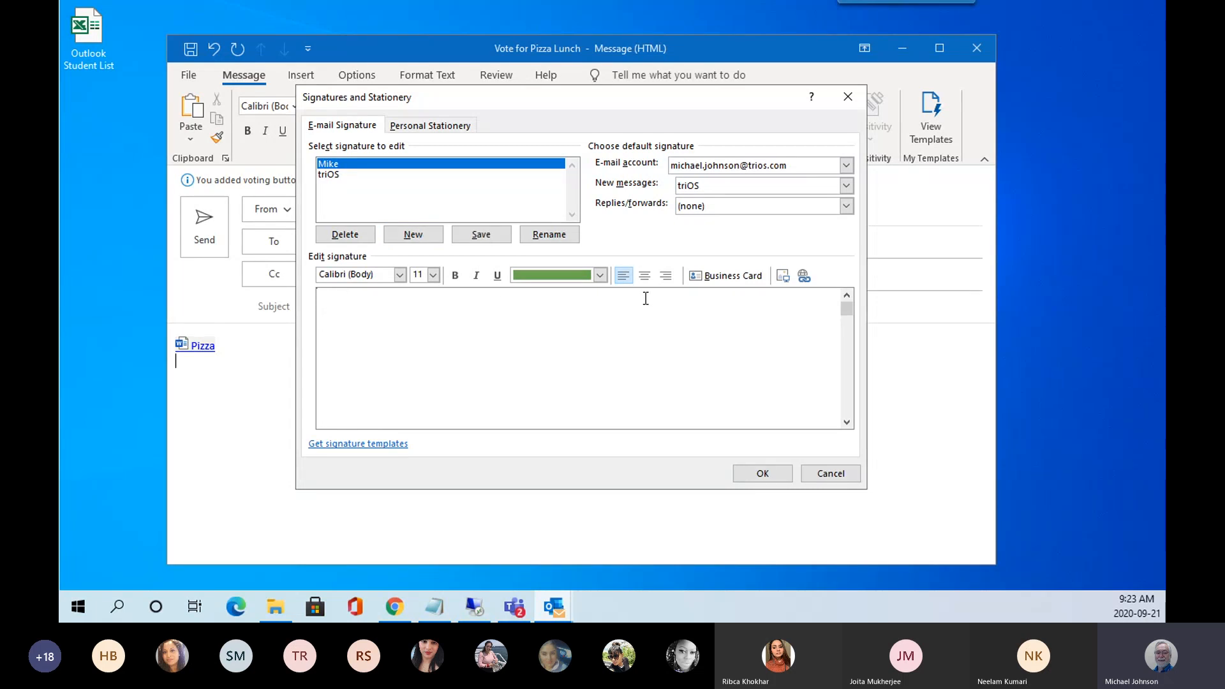
{"action": "type", "text": "This is Mike"}
{"action": "left_click_drag", "start_coordinate": [376, 300], "coordinate": [354, 292]}
{"action": "left_click", "coordinate": [433, 275]}
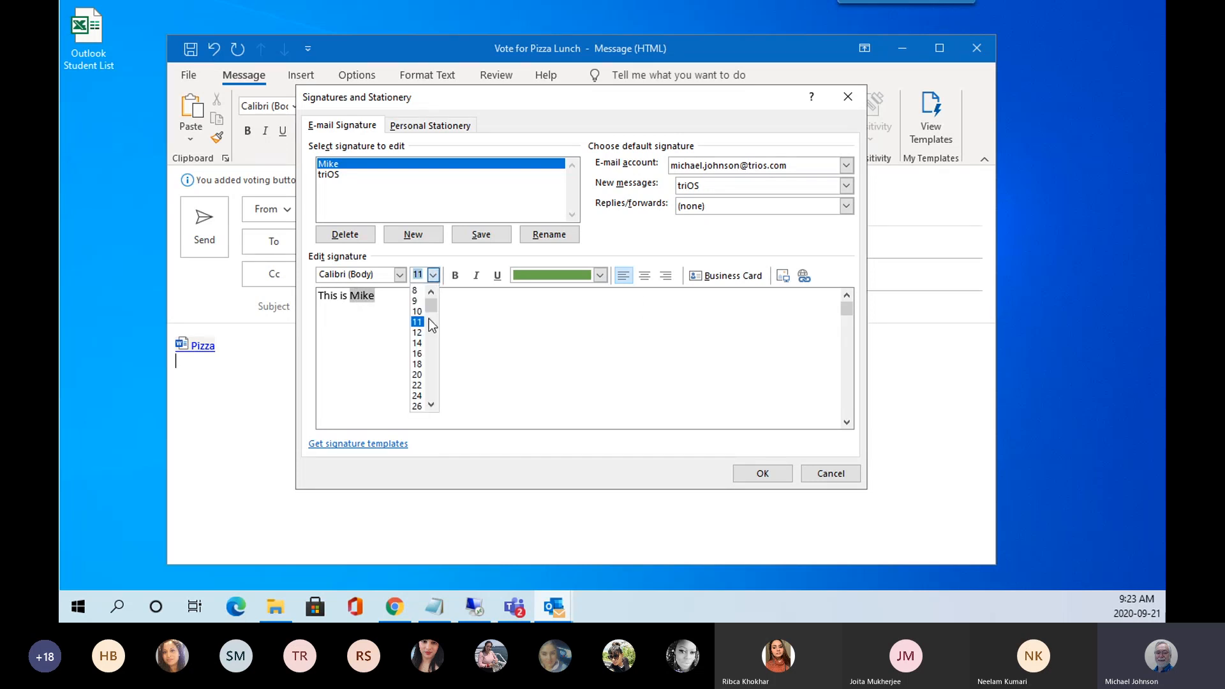
{"action": "left_click", "coordinate": [416, 376]}
{"action": "left_click", "coordinate": [600, 275]}
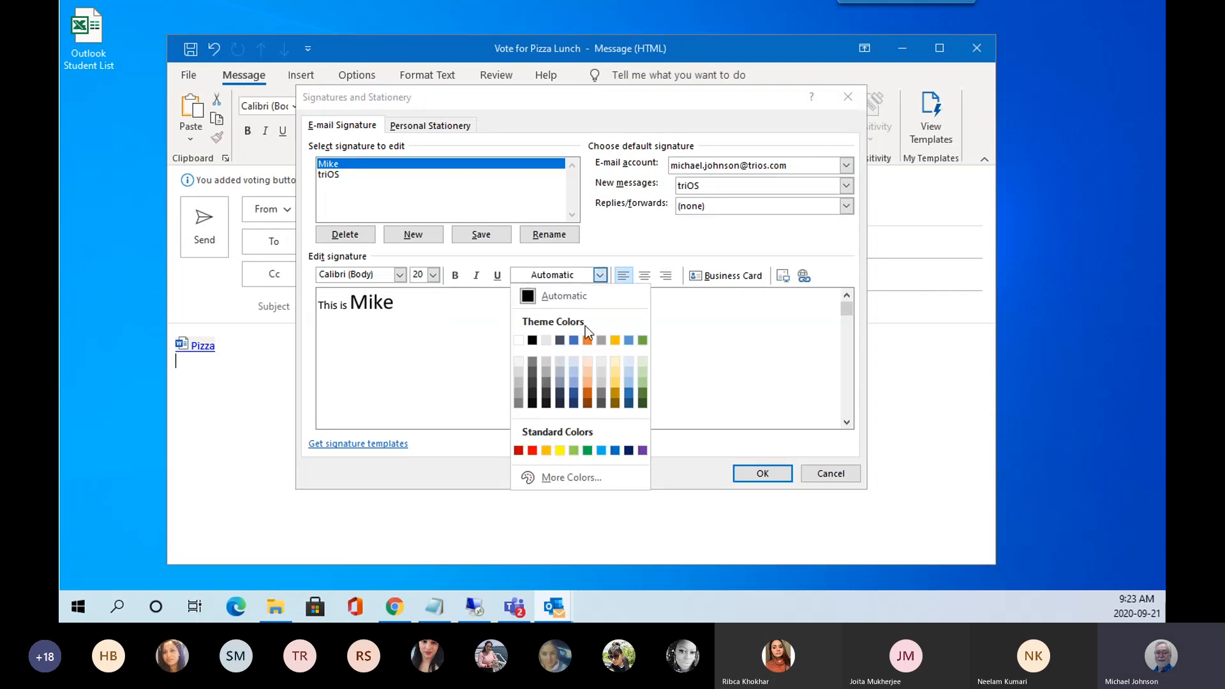
{"action": "left_click", "coordinate": [574, 382]}
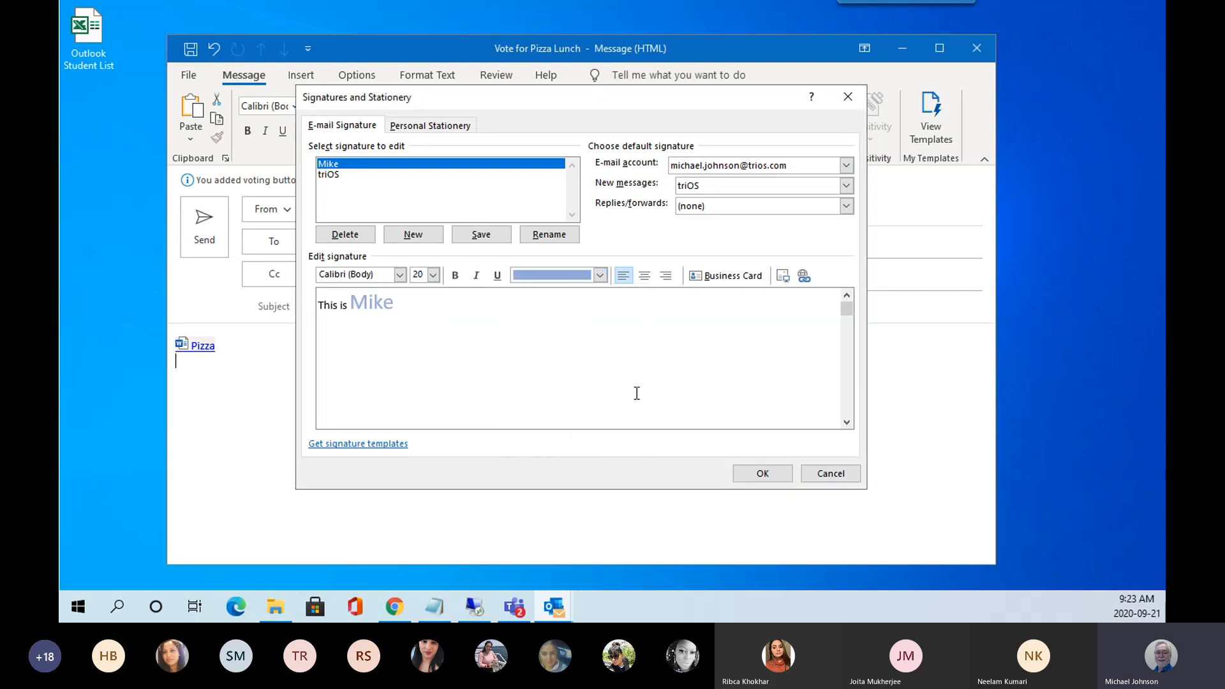
{"action": "left_click", "coordinate": [606, 279]}
{"action": "left_click", "coordinate": [575, 393]}
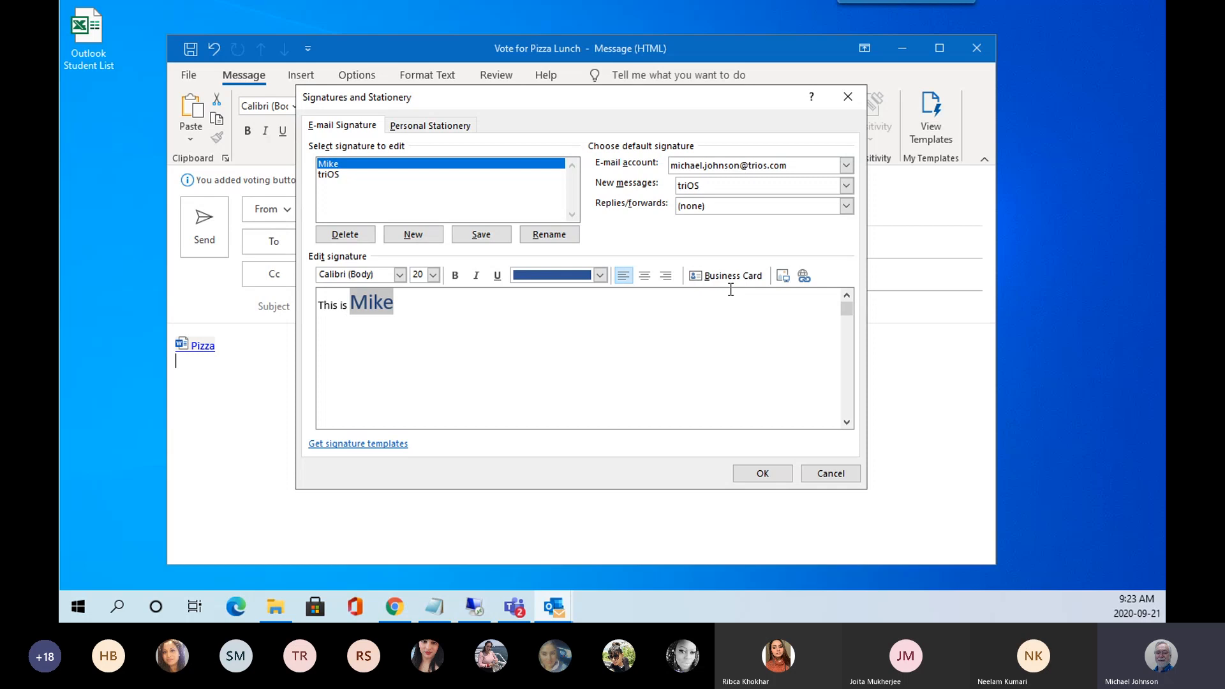
{"action": "left_click", "coordinate": [720, 279]}
{"action": "left_click", "coordinate": [354, 236]}
{"action": "left_click", "coordinate": [583, 347]}
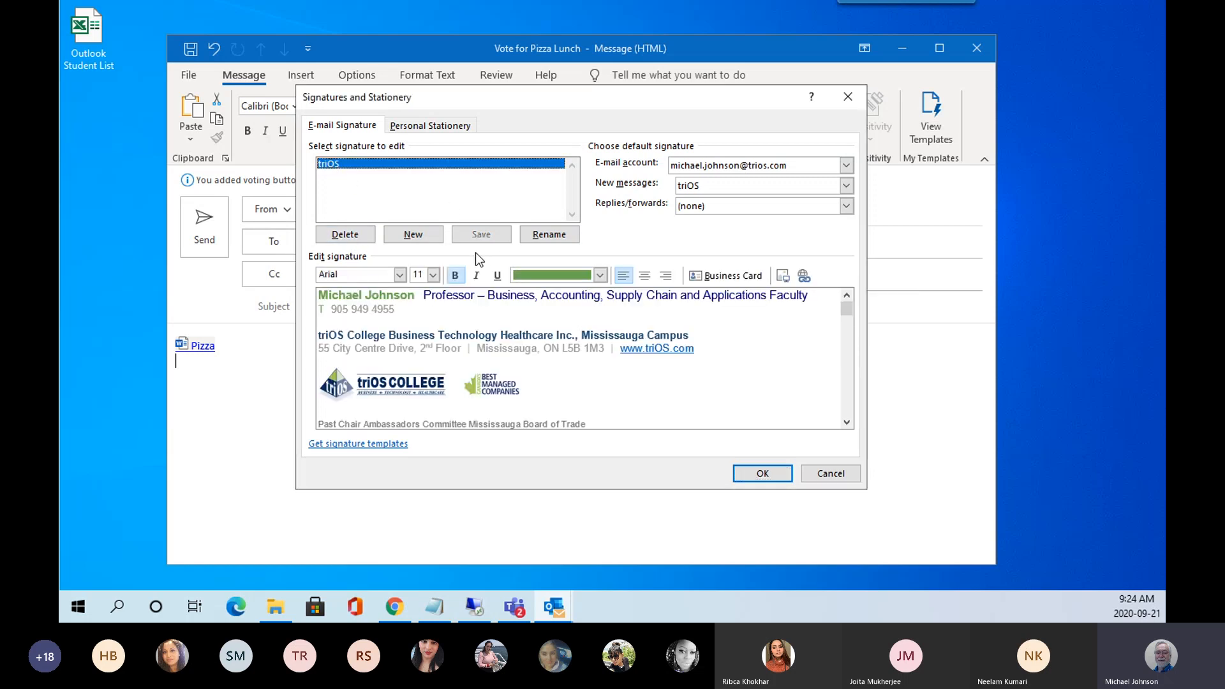
{"action": "left_click", "coordinate": [772, 476]}
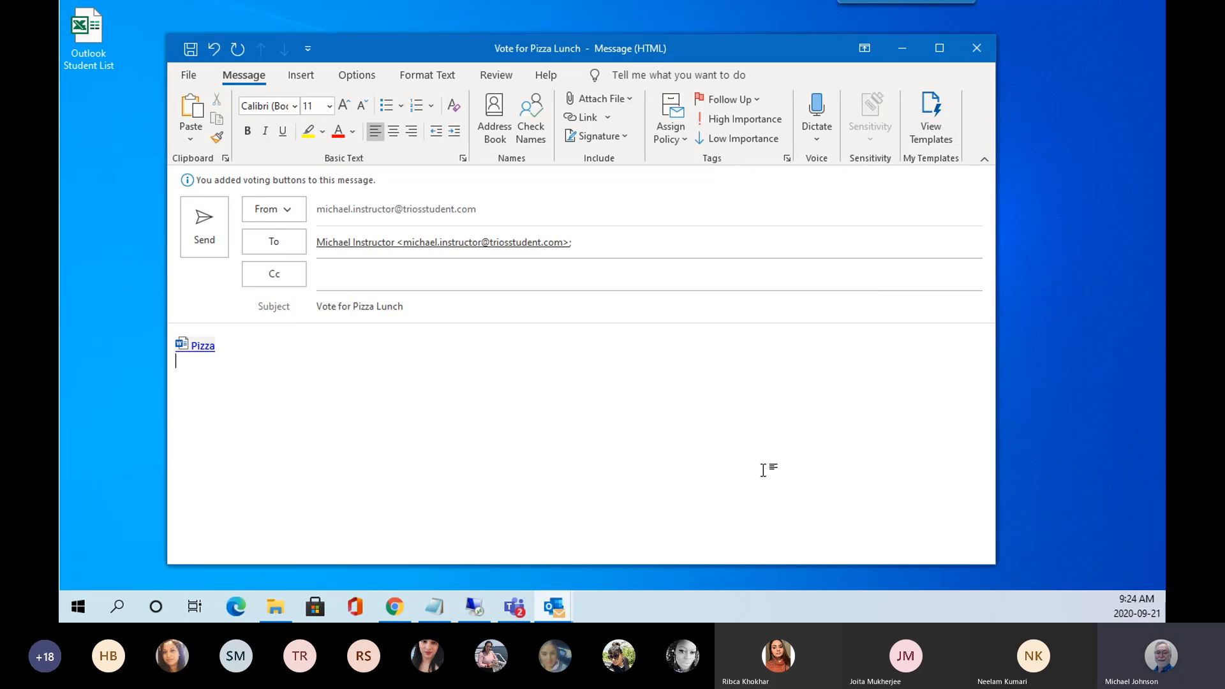
Insert the triOS signature below the link and flag the message High Importance.
{"action": "left_click", "coordinate": [605, 135]}
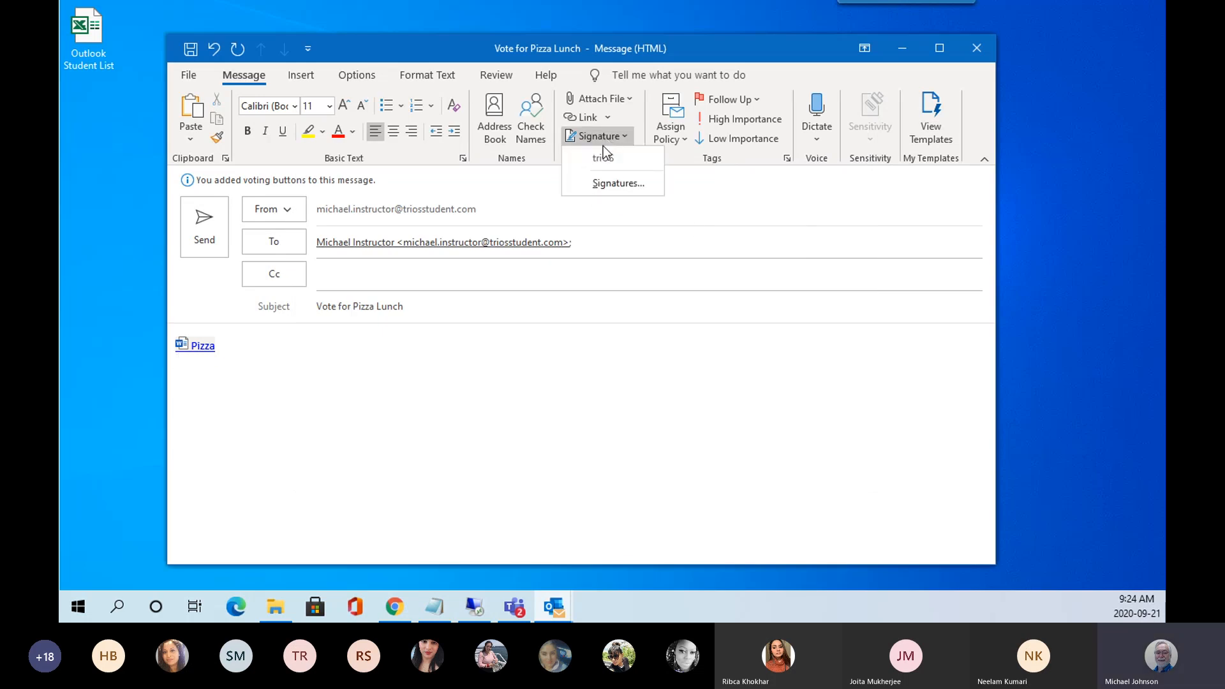
{"action": "left_click", "coordinate": [603, 159]}
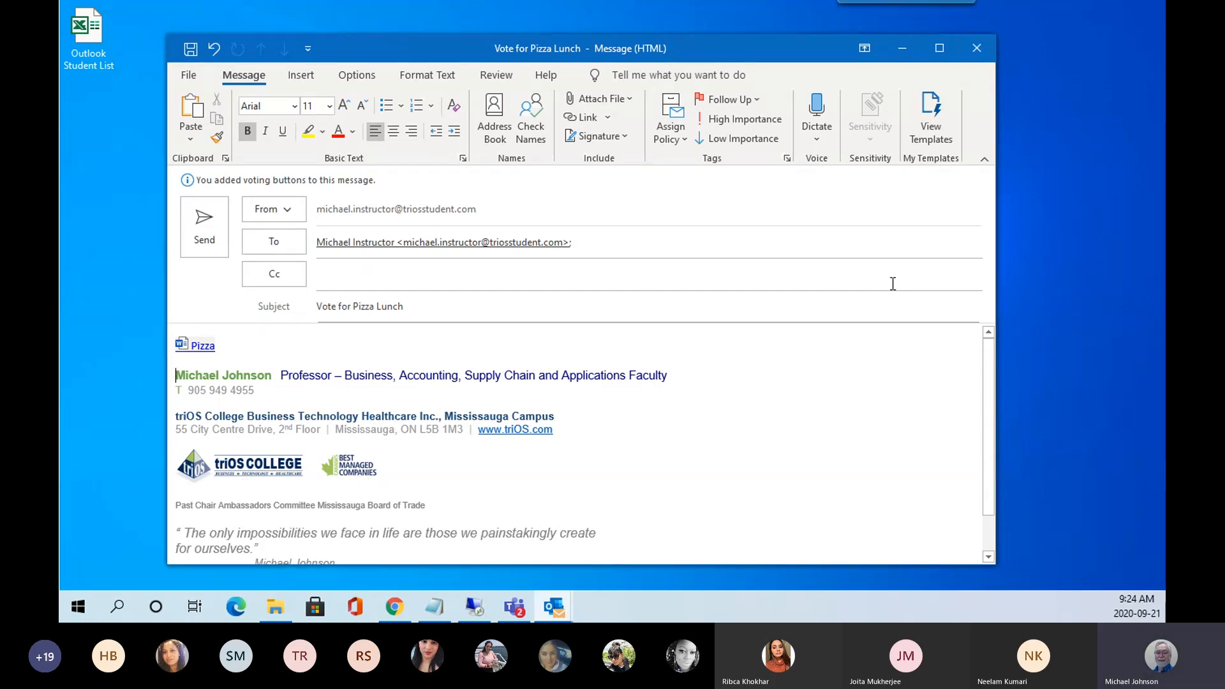
{"action": "left_click", "coordinate": [684, 136]}
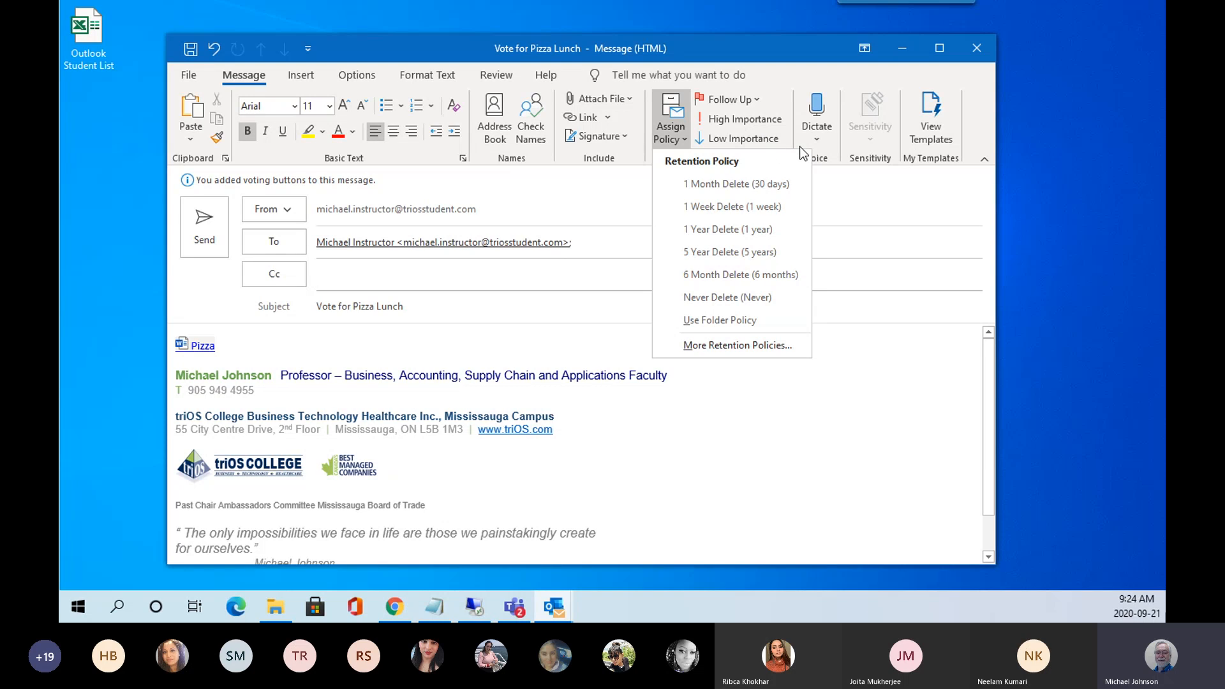
{"action": "left_click", "coordinate": [888, 213]}
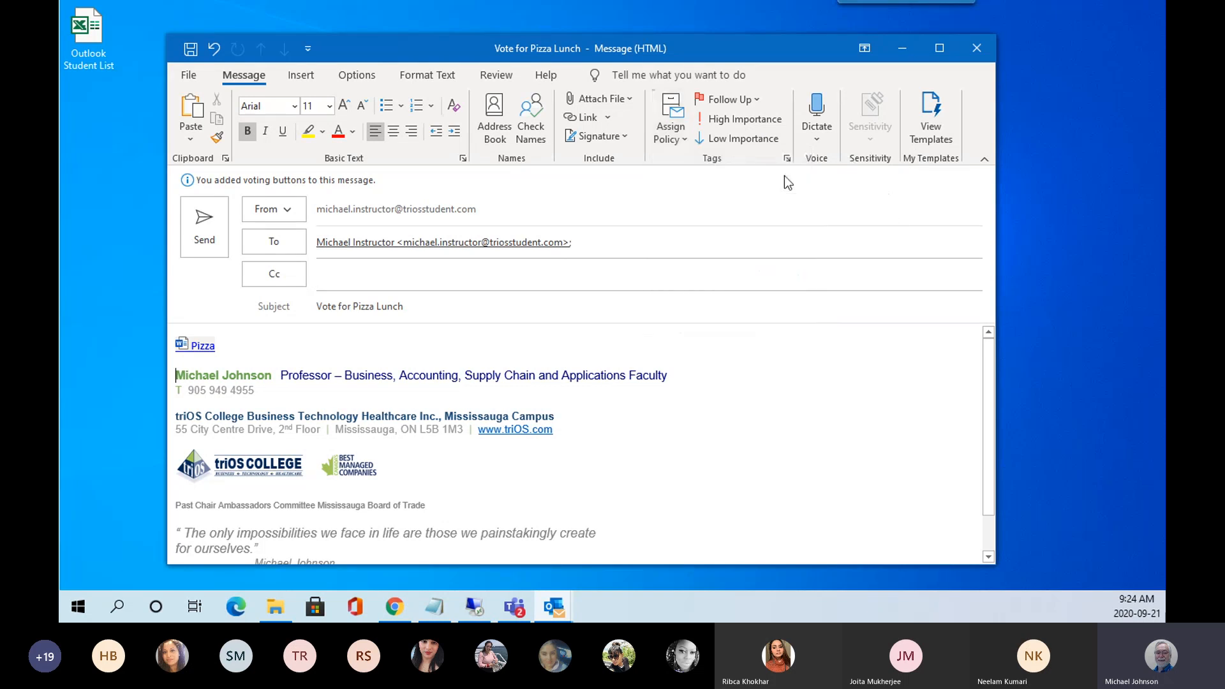
{"action": "left_click", "coordinate": [733, 118]}
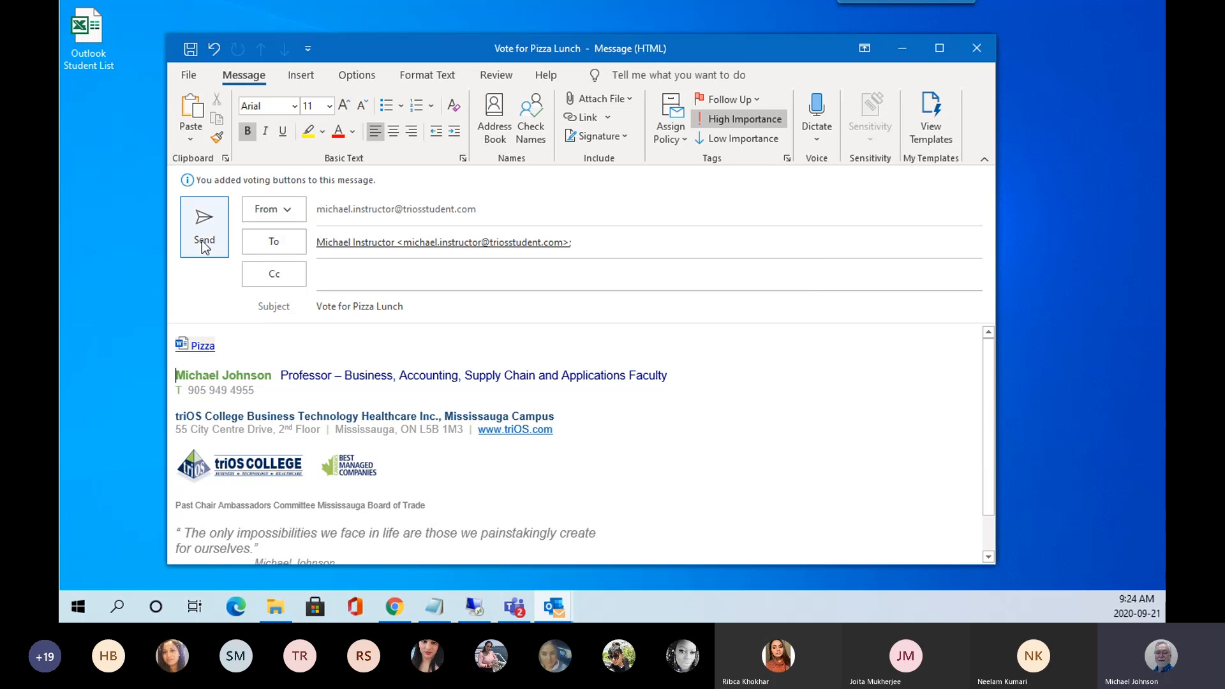
{"action": "left_click", "coordinate": [302, 76]}
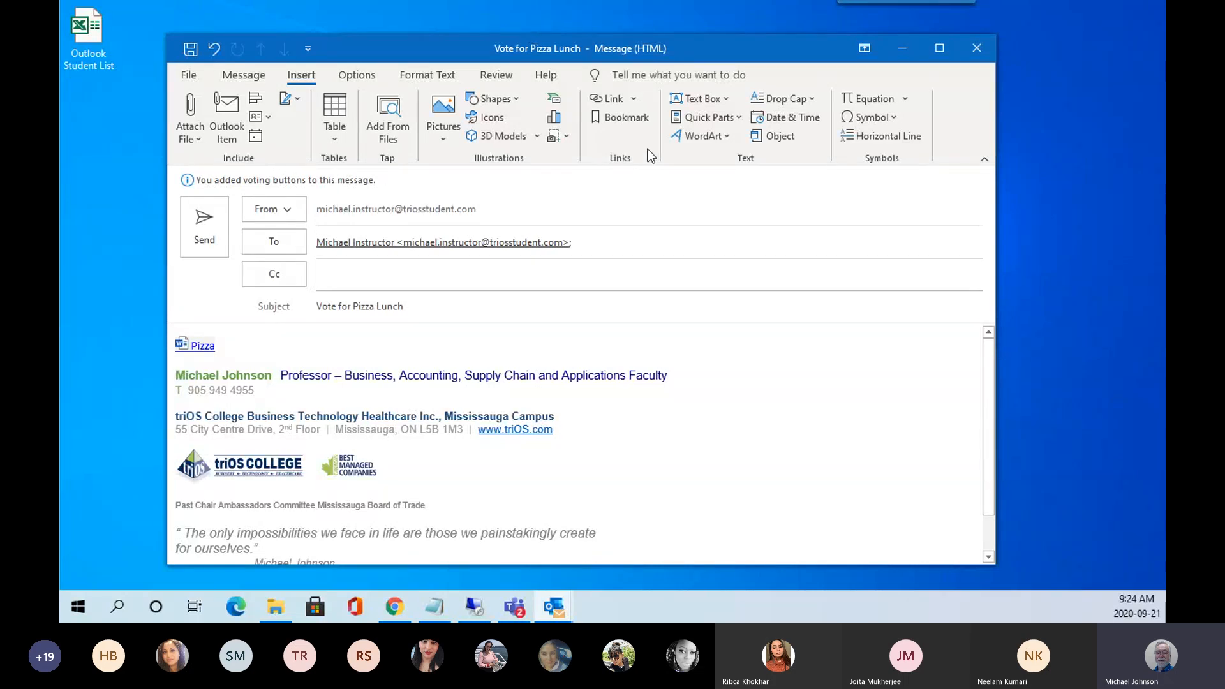
Insert the date 'Monday, September 21, 2020' on its own line above the signature.
{"action": "left_click", "coordinate": [740, 117]}
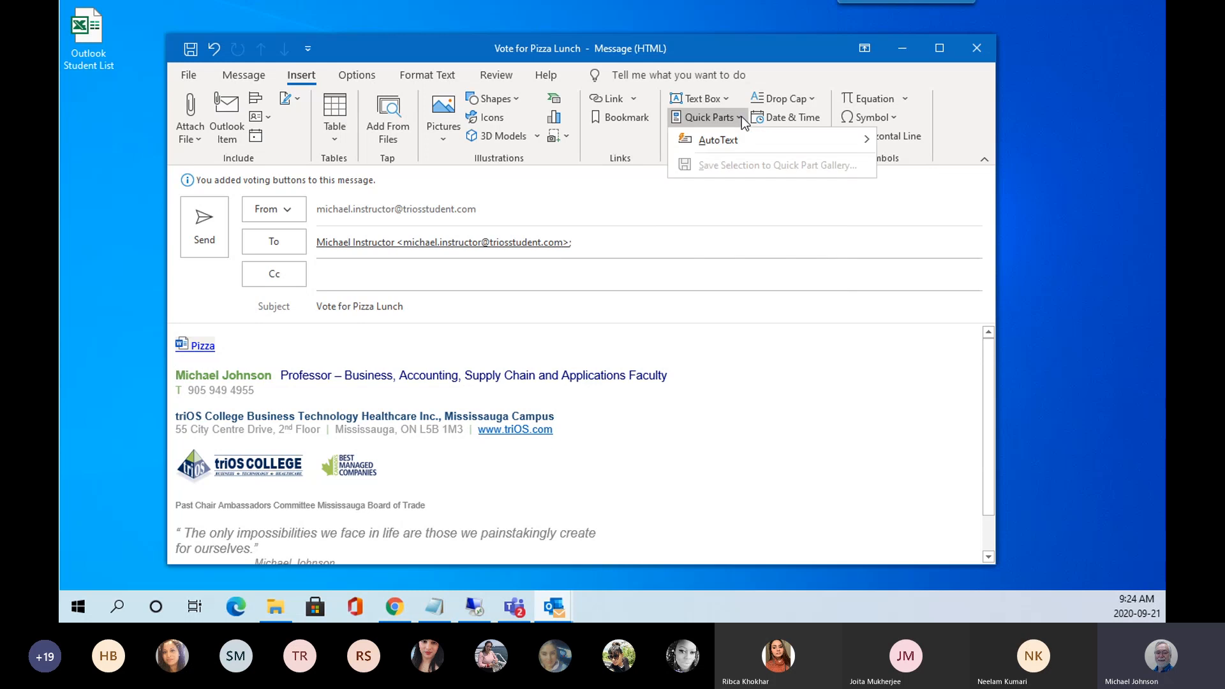
{"action": "left_click", "coordinate": [816, 119]}
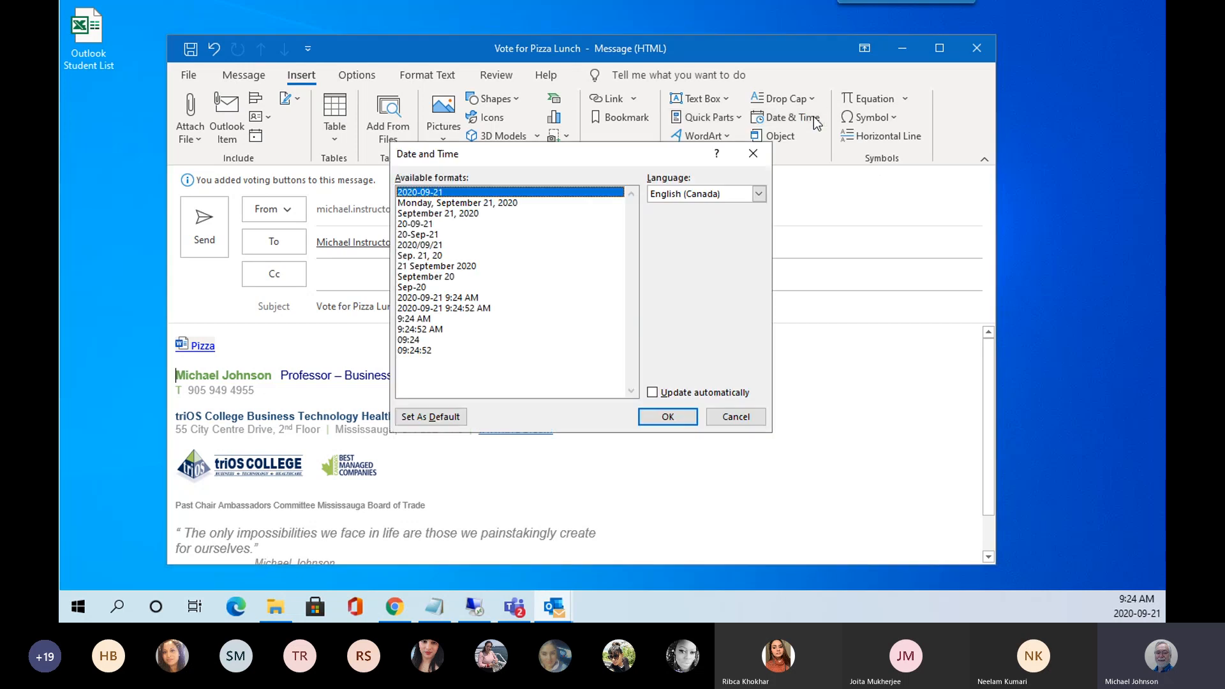
{"action": "left_click", "coordinate": [420, 203]}
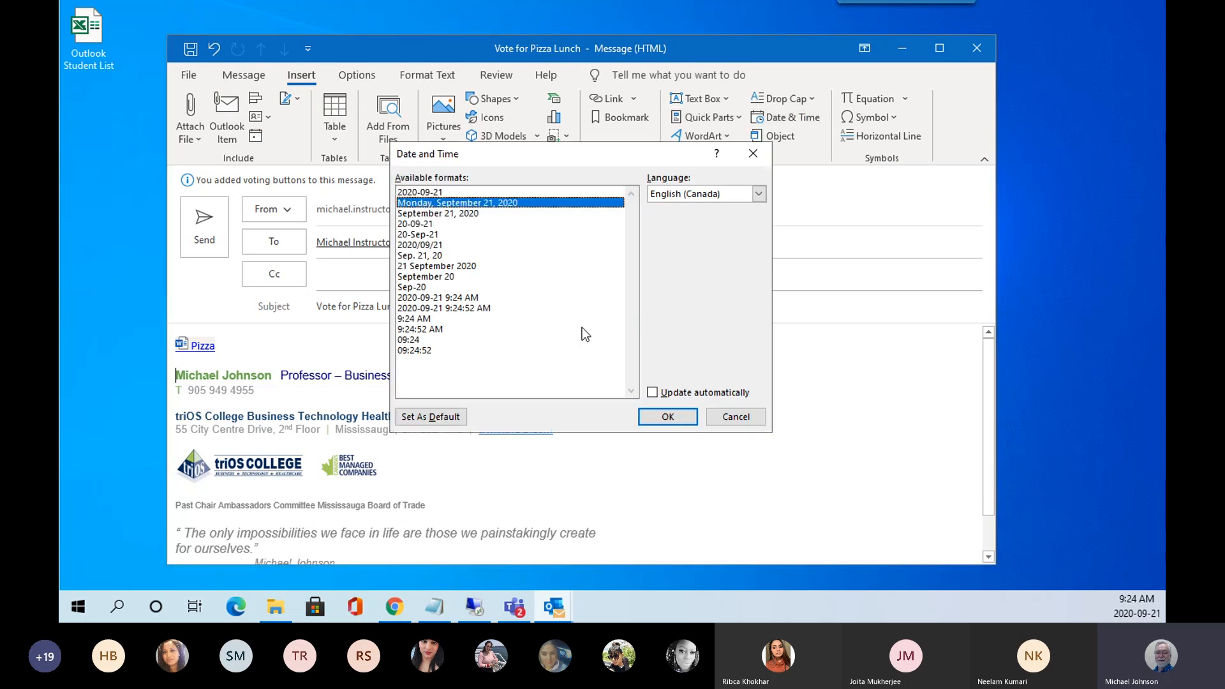
{"action": "left_click", "coordinate": [660, 421]}
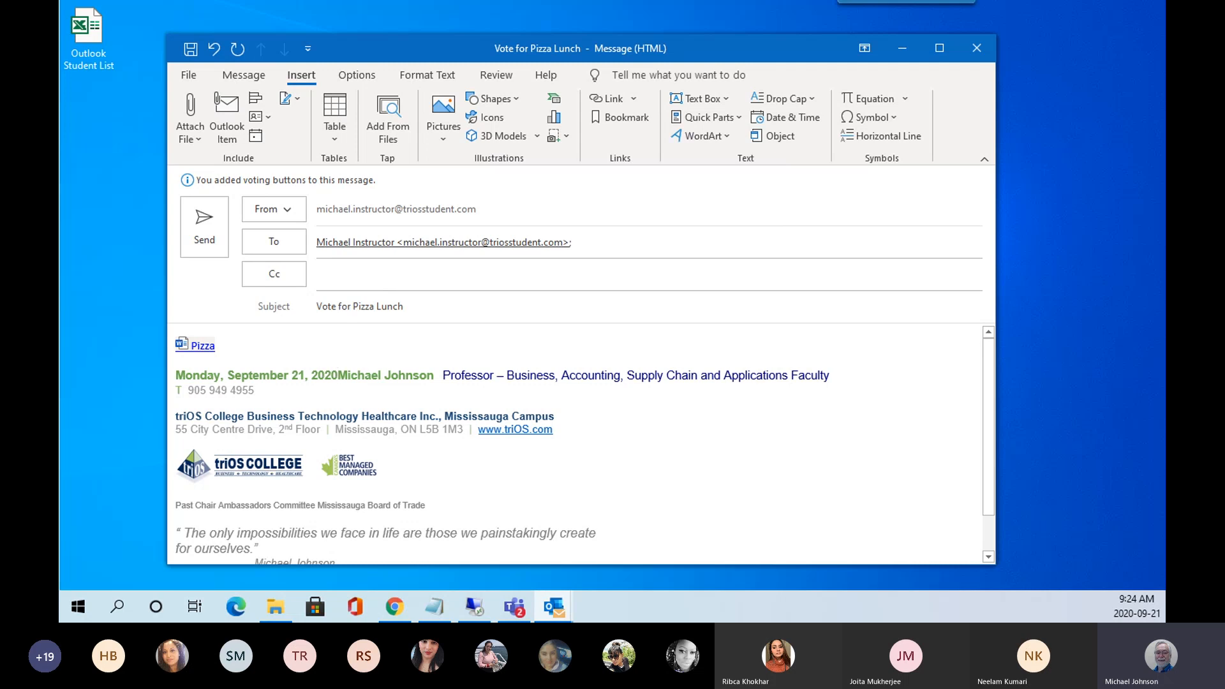
{"action": "key", "text": "Return"}
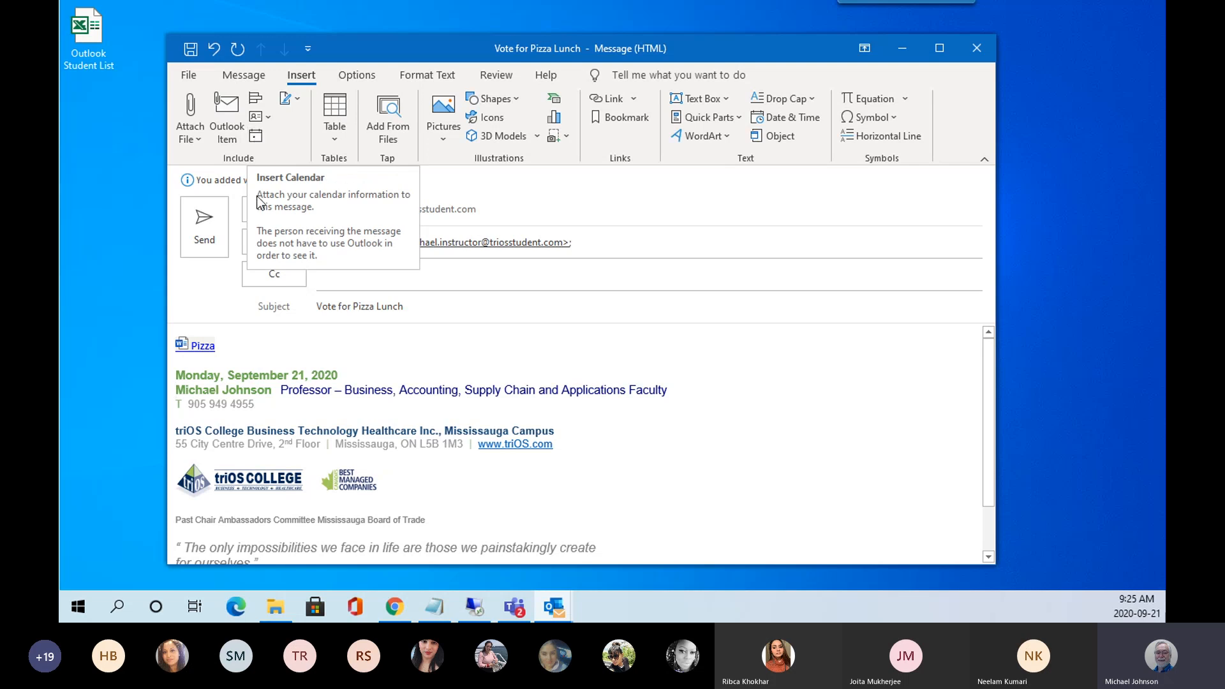
Insert today's calendar availability below the Pizza link as an .ics attachment.
{"action": "left_click", "coordinate": [215, 360]}
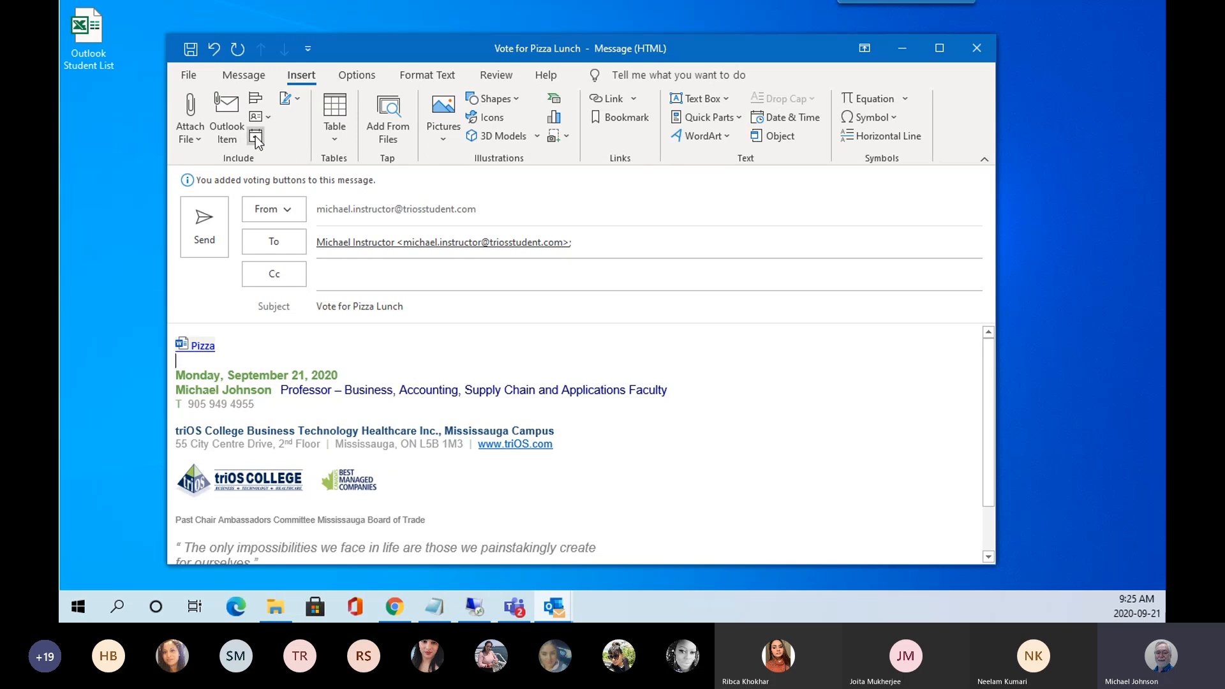
{"action": "left_click", "coordinate": [293, 99]}
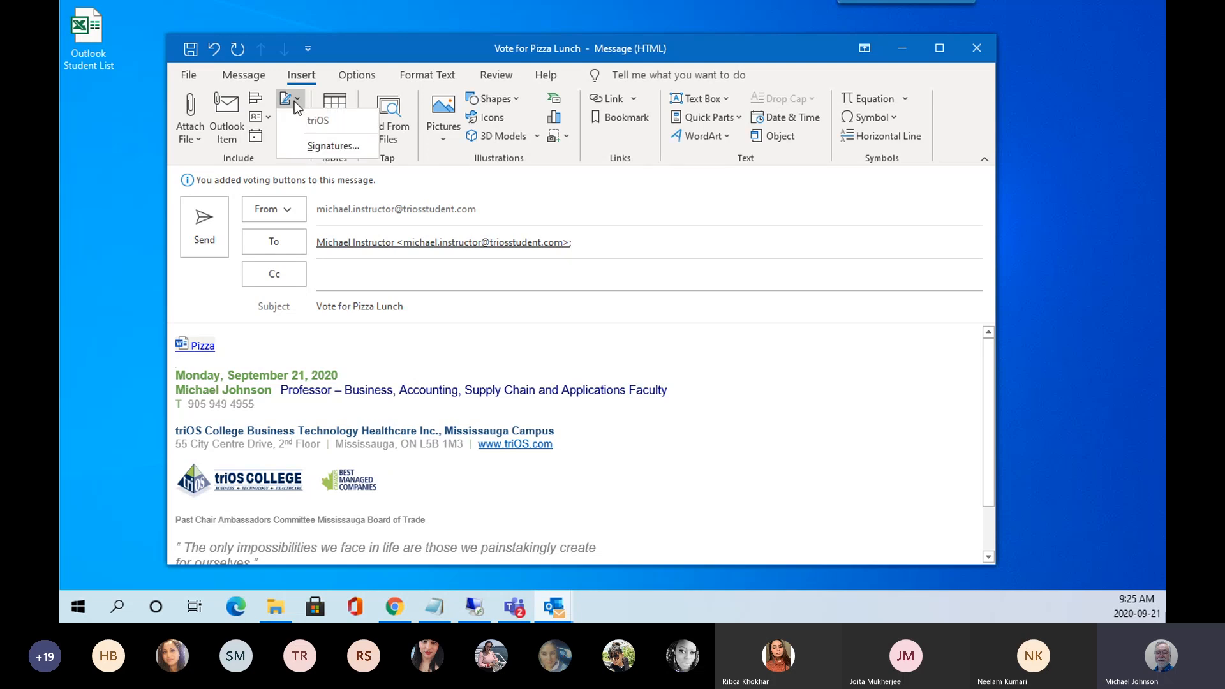
{"action": "left_click", "coordinate": [259, 139]}
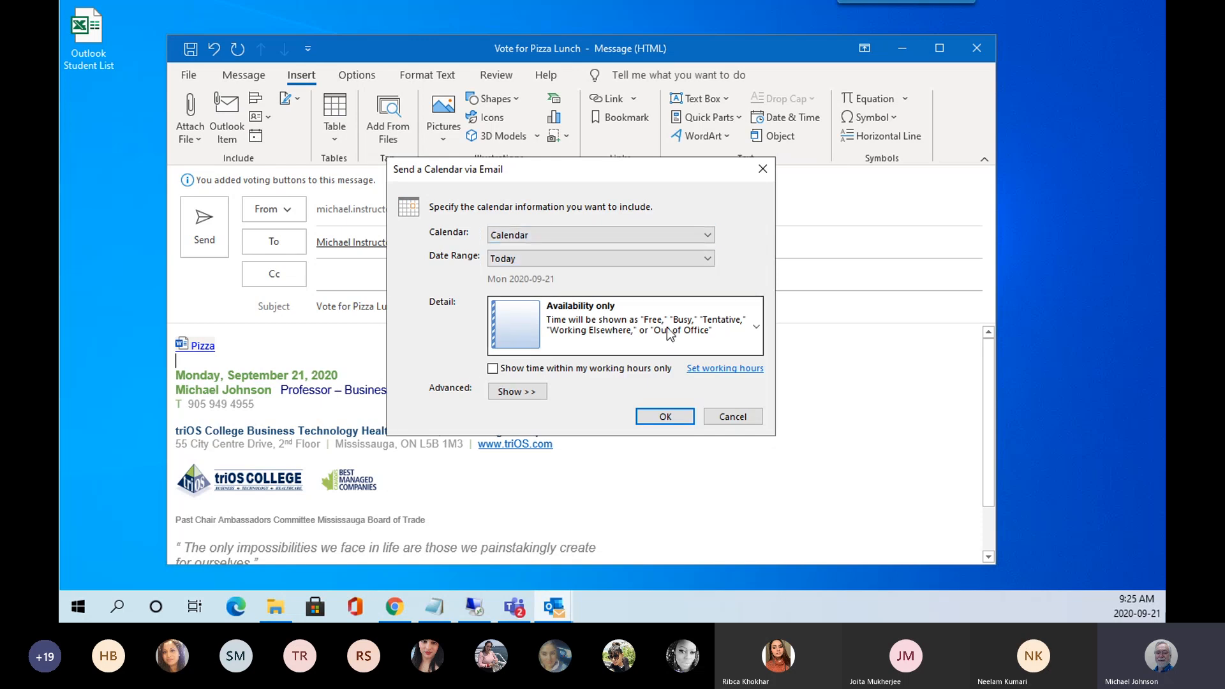
{"action": "left_click", "coordinate": [675, 418]}
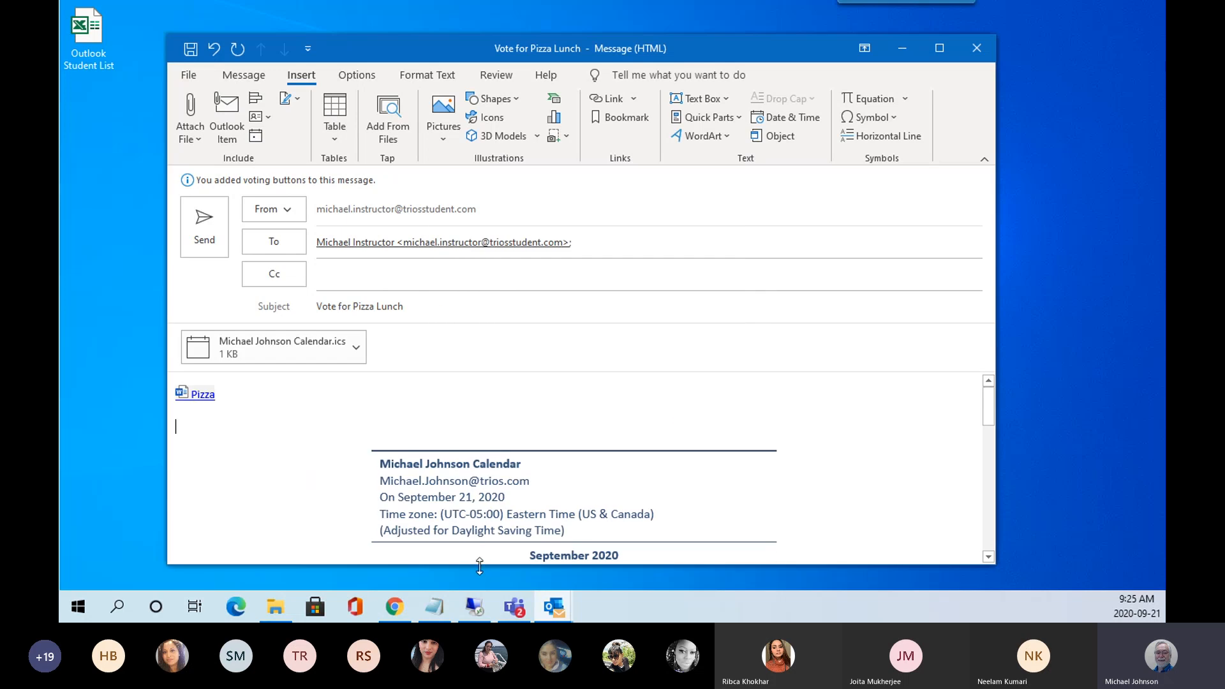
Preview the attached .ics calendar file, then close the preview window.
{"action": "left_click", "coordinate": [241, 343]}
{"action": "double_click", "coordinate": [242, 341]}
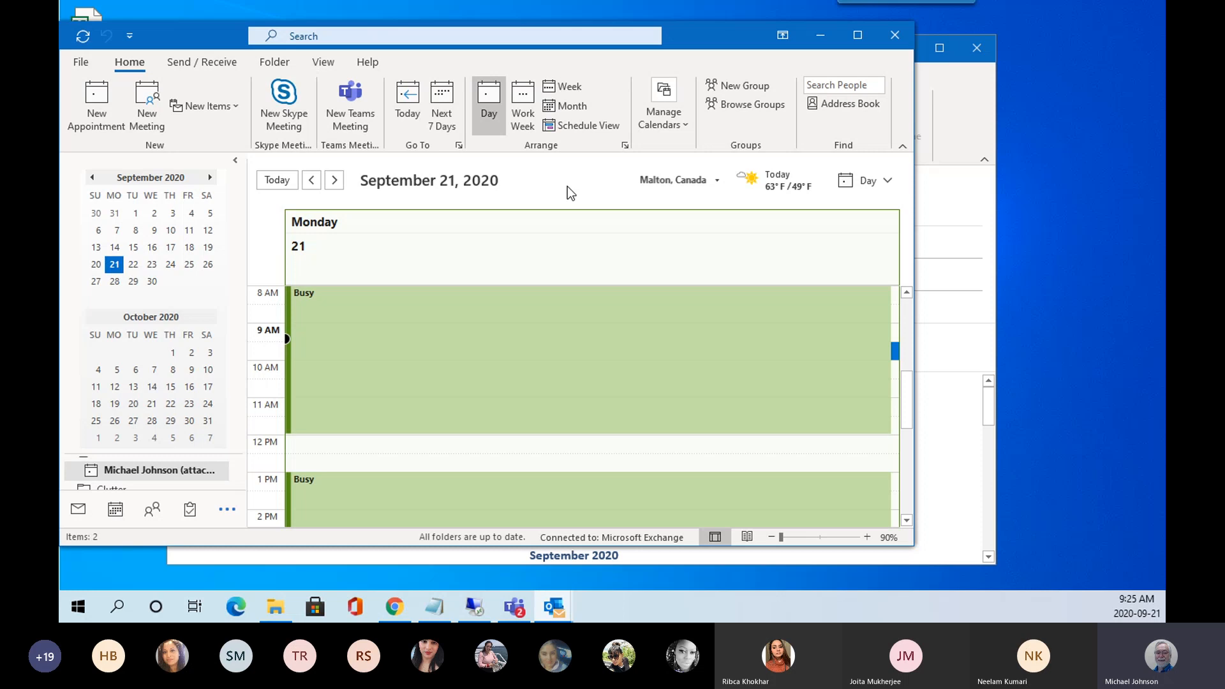
{"action": "left_click", "coordinate": [894, 35]}
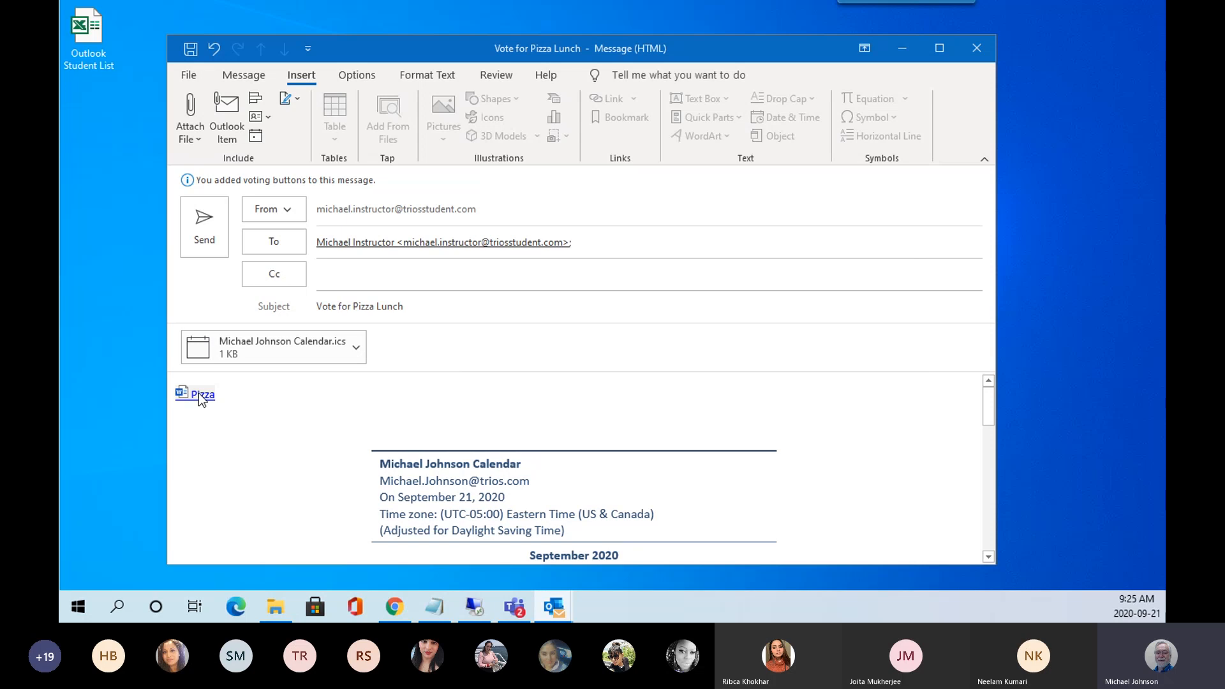
Send the Vote for Pizza Lunch message, then vote Yes on the received copy.
{"action": "left_click", "coordinate": [212, 228]}
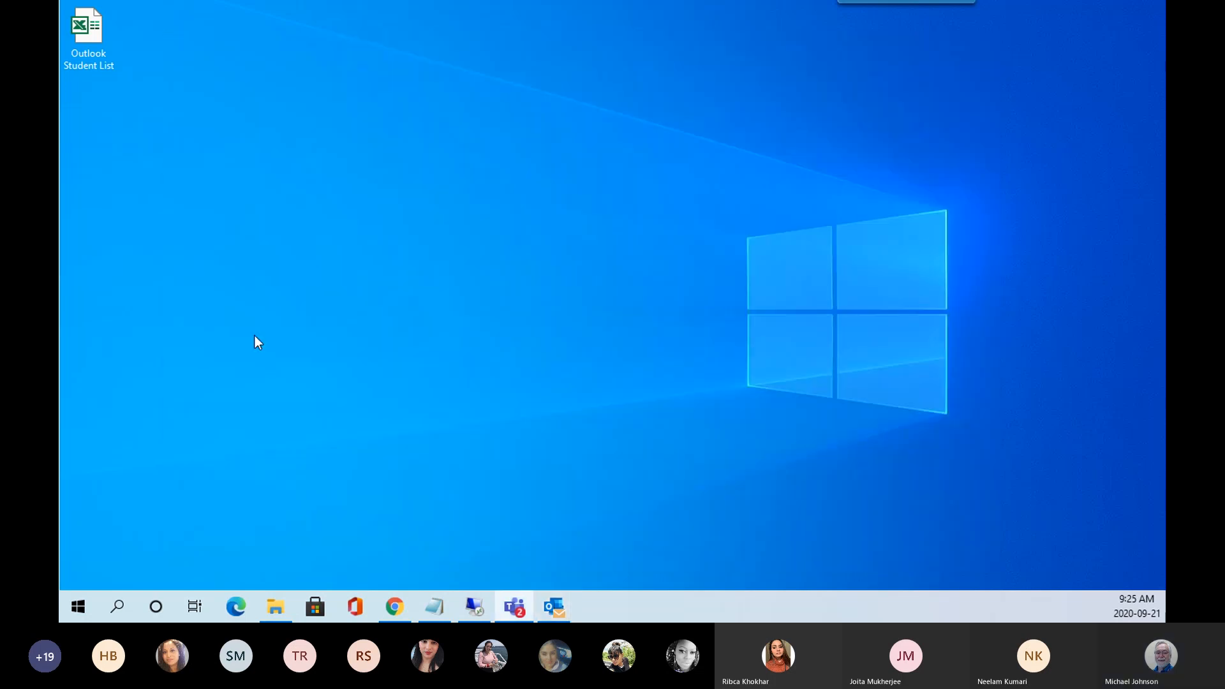
{"action": "left_click", "coordinate": [561, 607]}
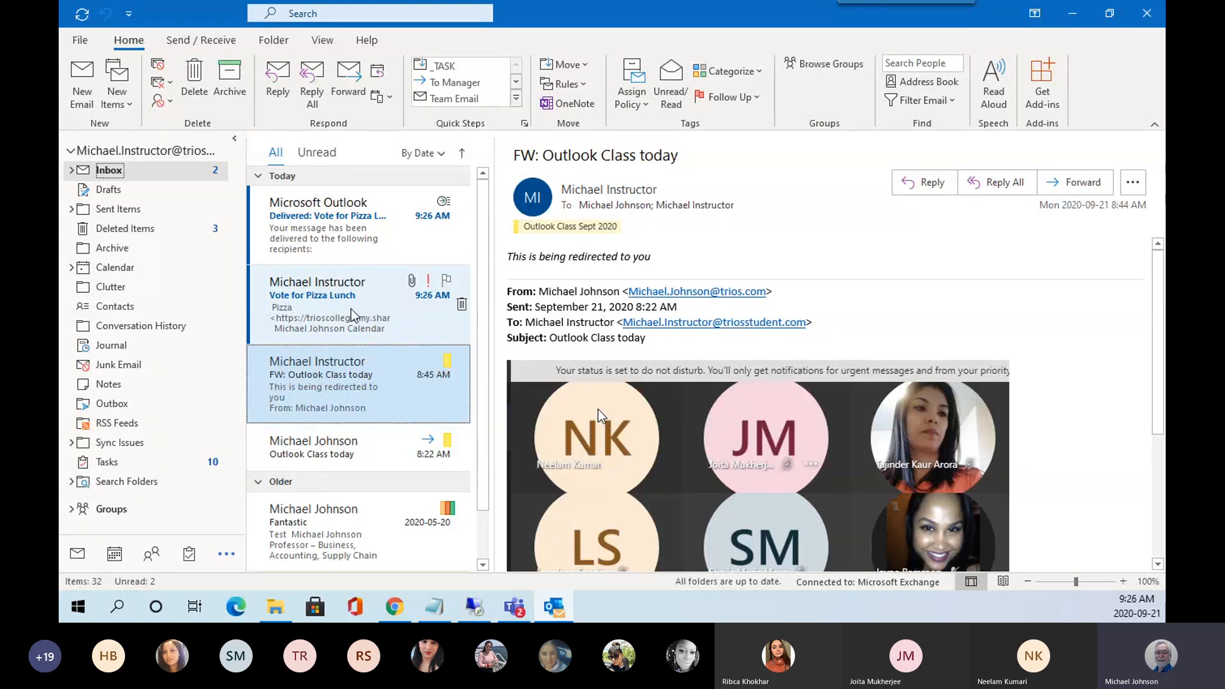
{"action": "left_click", "coordinate": [351, 313]}
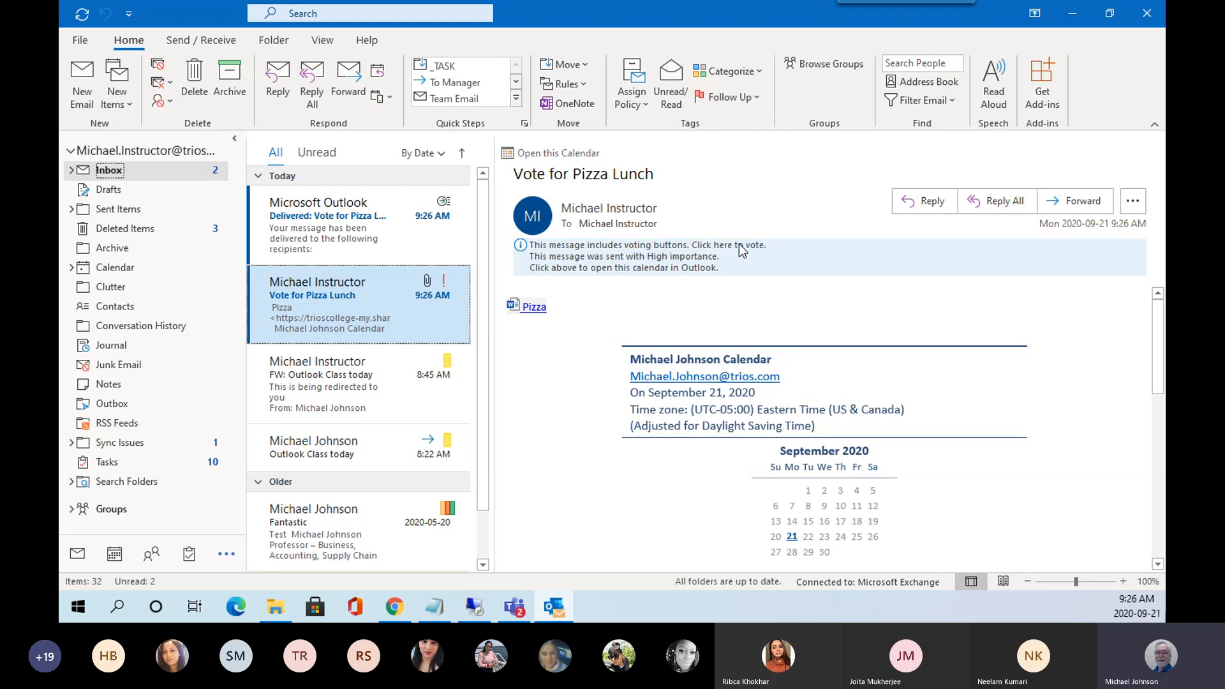
{"action": "left_click", "coordinate": [651, 261]}
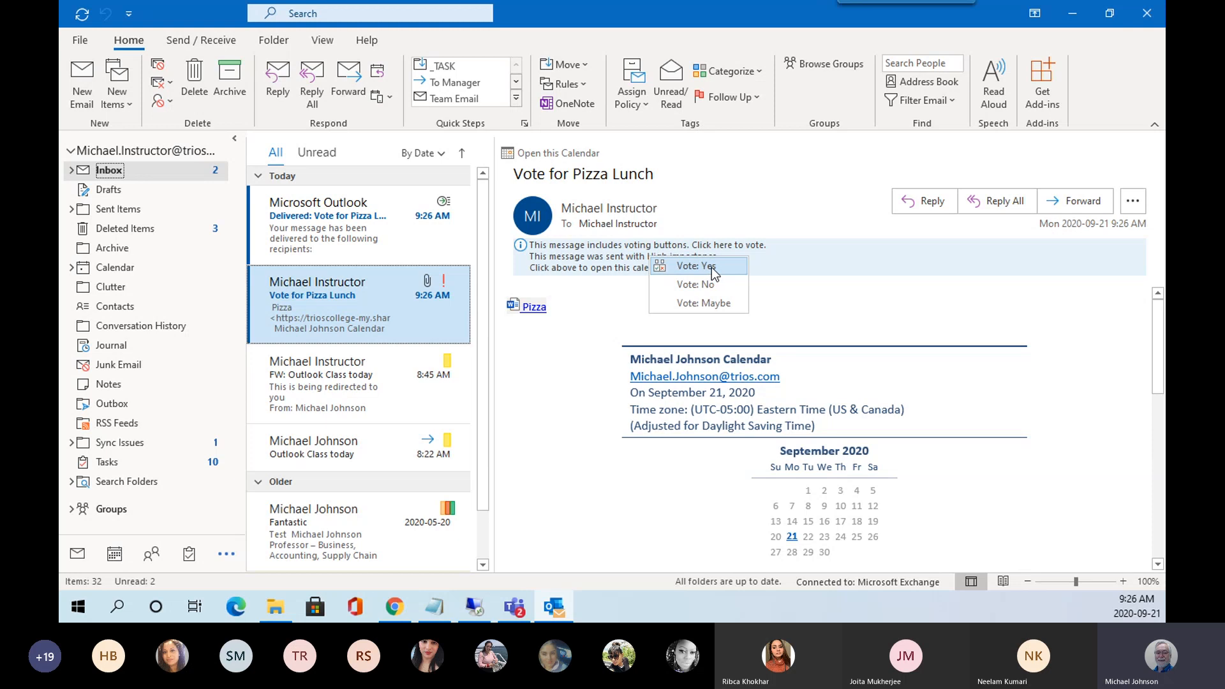
{"action": "left_click", "coordinate": [713, 271]}
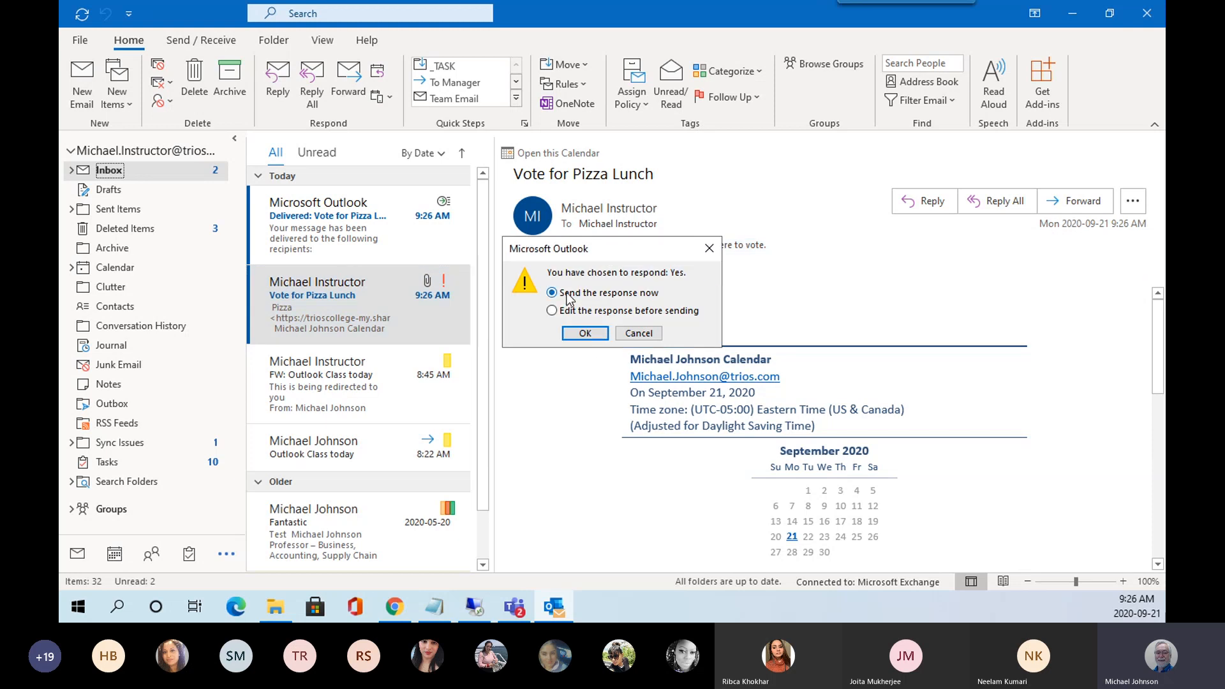
Send the Yes response now, approve the read receipt, and open the 'Yes: Vote for Pizza Lunch' reply.
{"action": "left_click", "coordinate": [602, 334]}
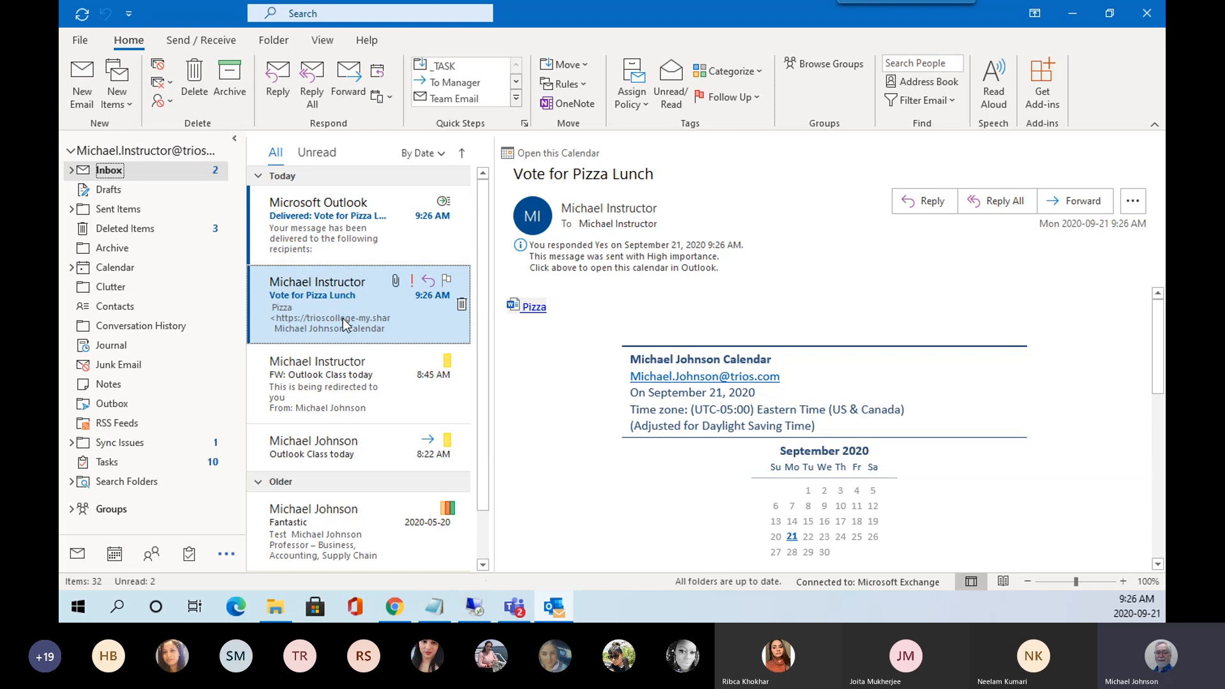
{"action": "left_click", "coordinate": [322, 235]}
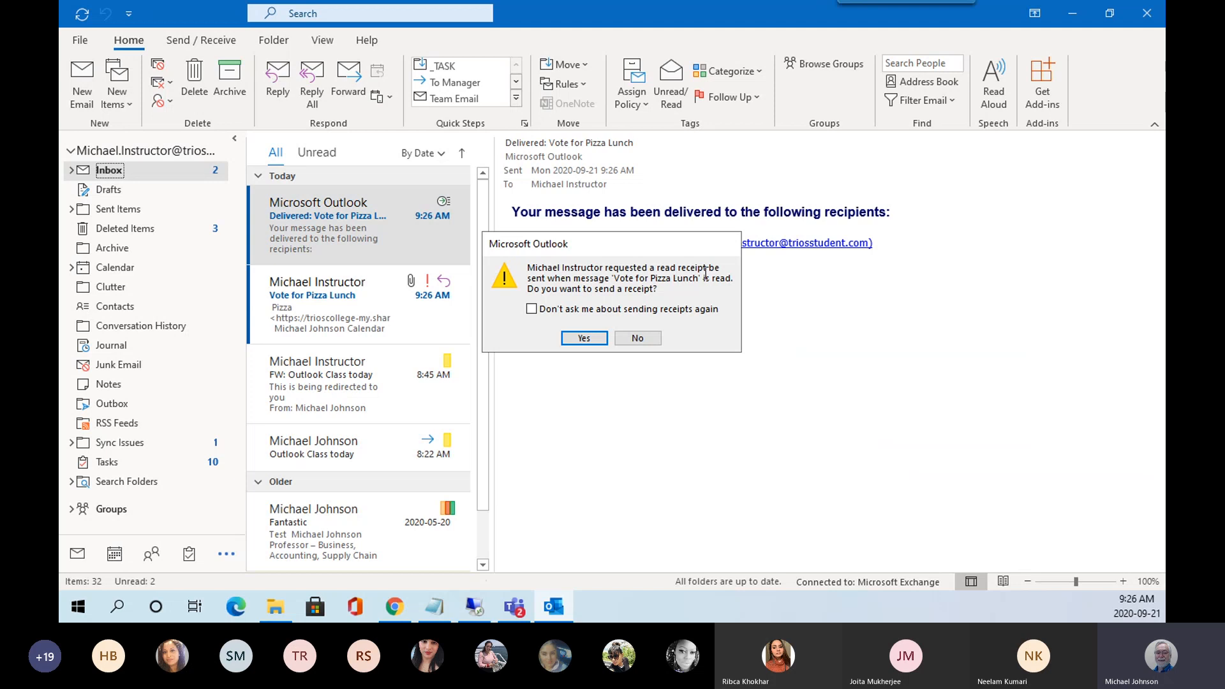
{"action": "left_click", "coordinate": [583, 339]}
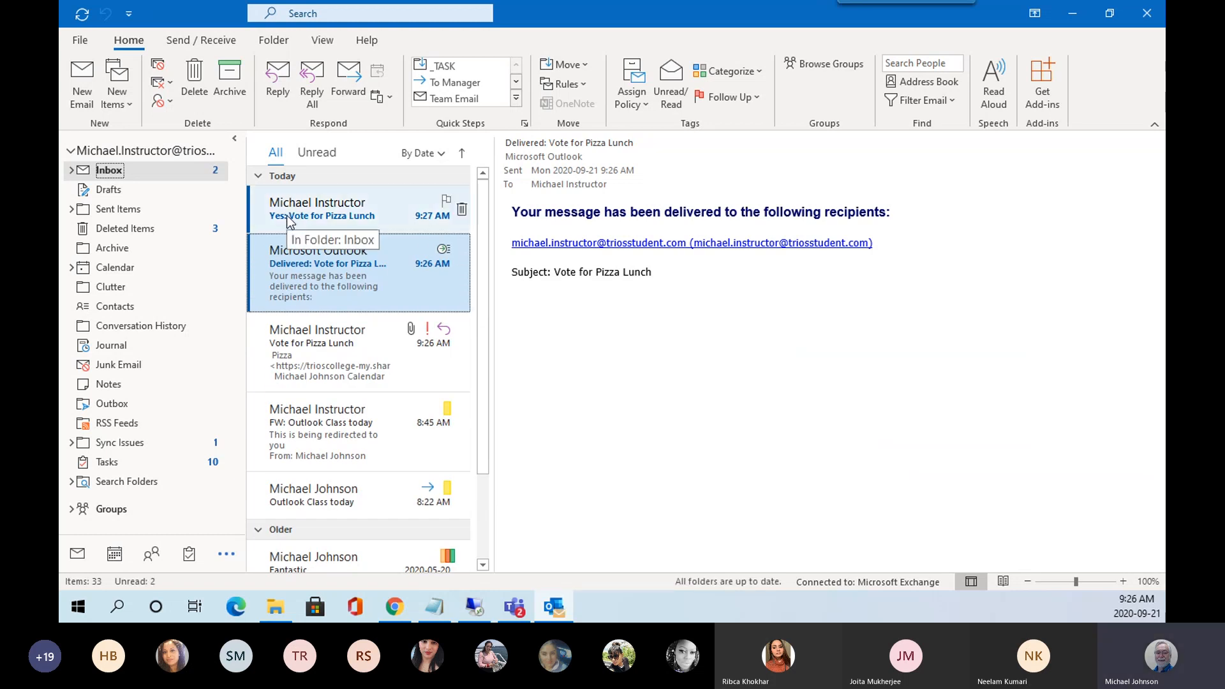
{"action": "left_click", "coordinate": [324, 216]}
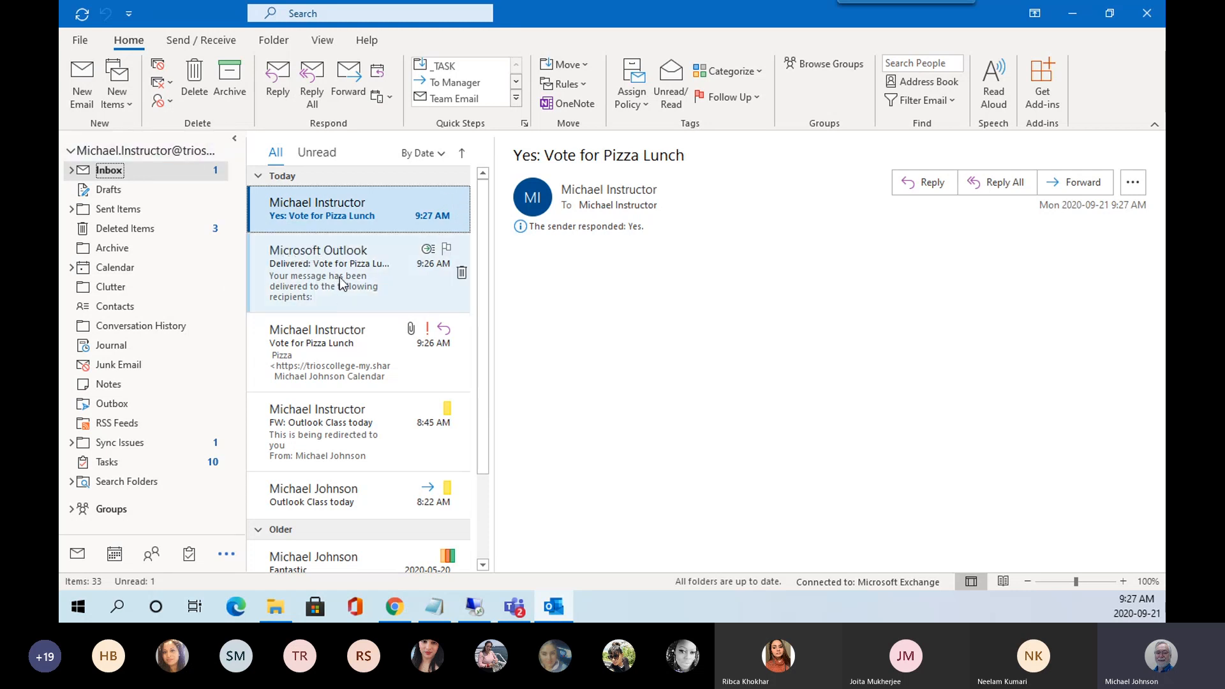
Run Send/Receive All Folders twice, checking the Inbox until the 'Read: Vote for Pizza Lunch' receipt arrives.
{"action": "left_click", "coordinate": [83, 17]}
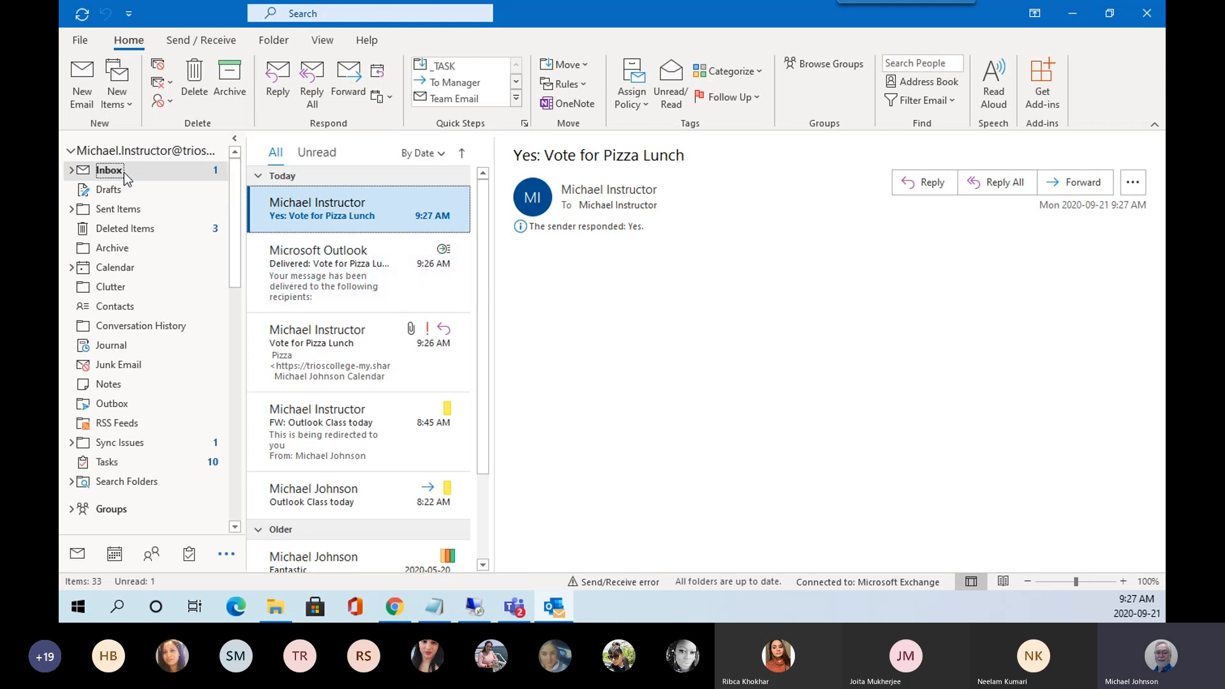
{"action": "left_click", "coordinate": [82, 15]}
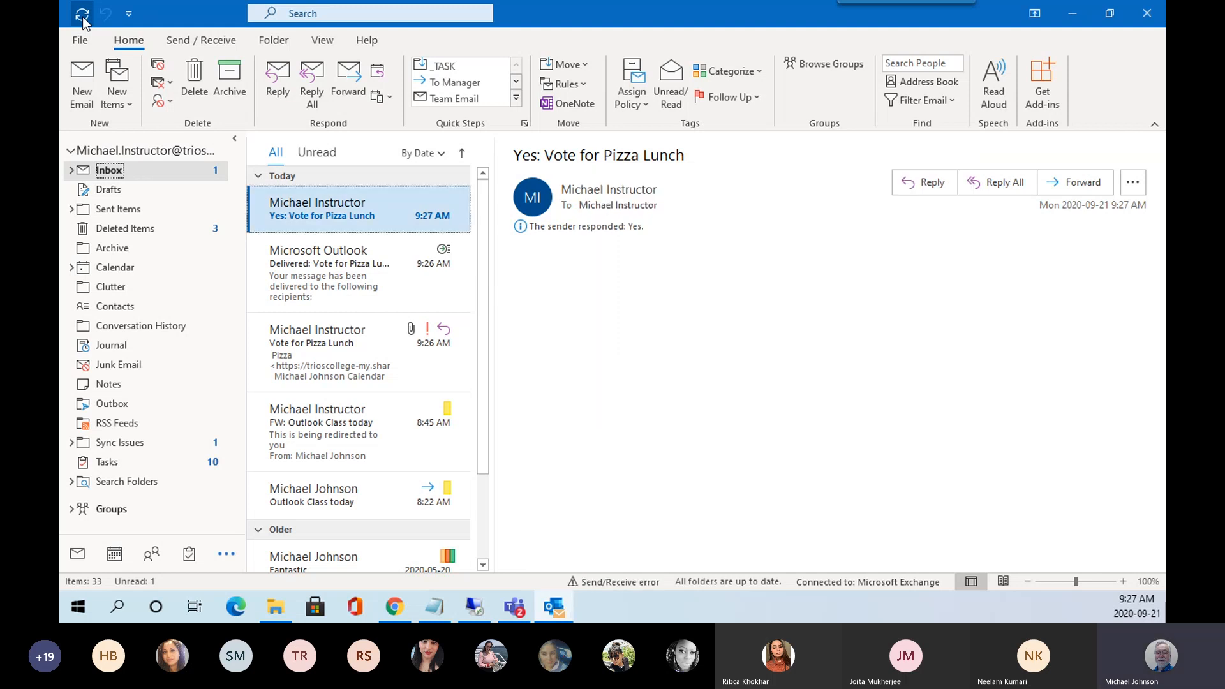
{"action": "left_click", "coordinate": [340, 287]}
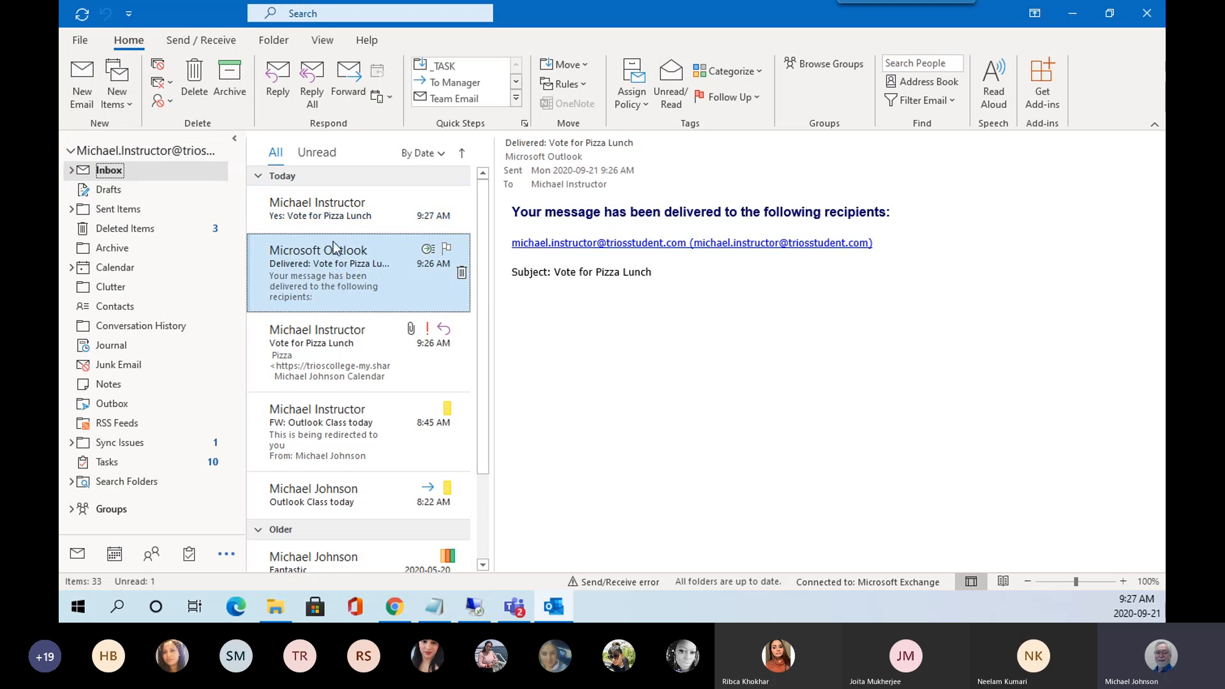
{"action": "key", "text": "Up"}
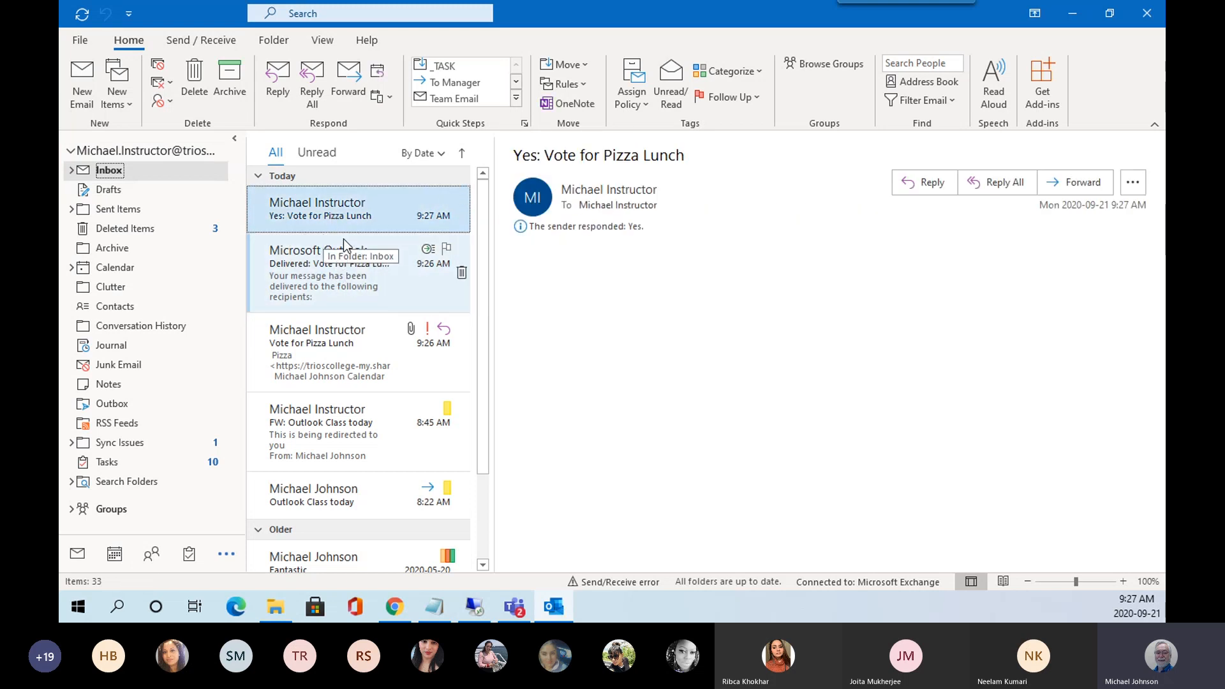
{"action": "left_click", "coordinate": [348, 275]}
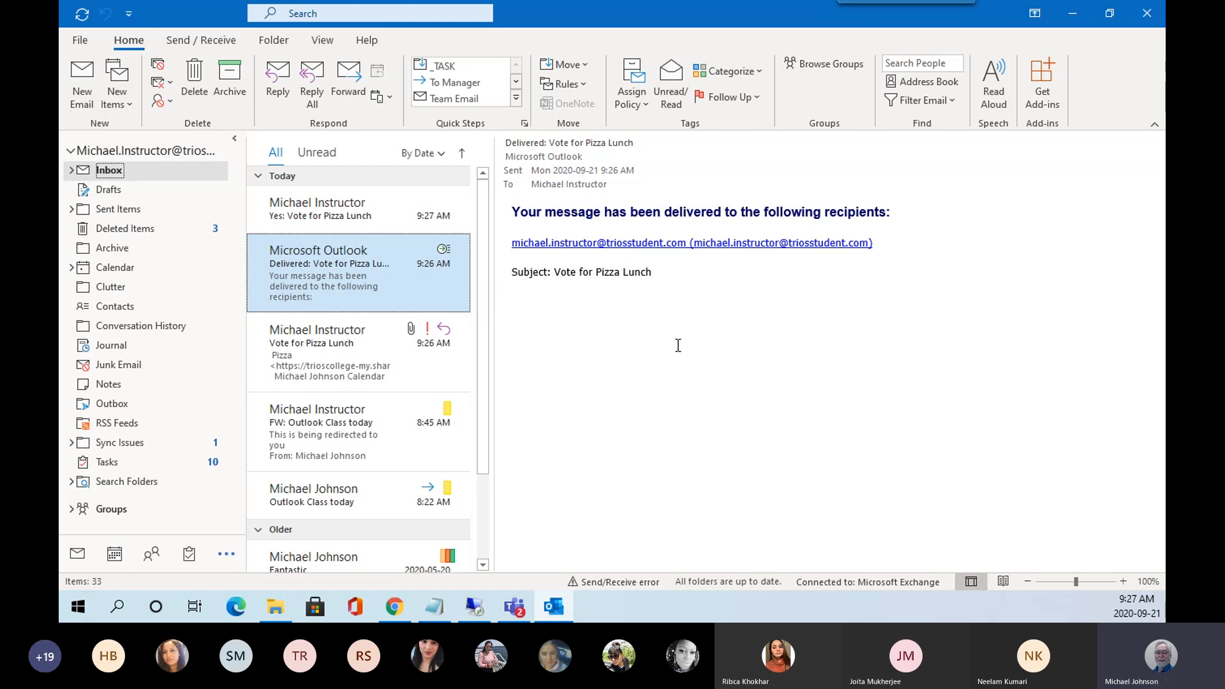
{"action": "left_click", "coordinate": [295, 211]}
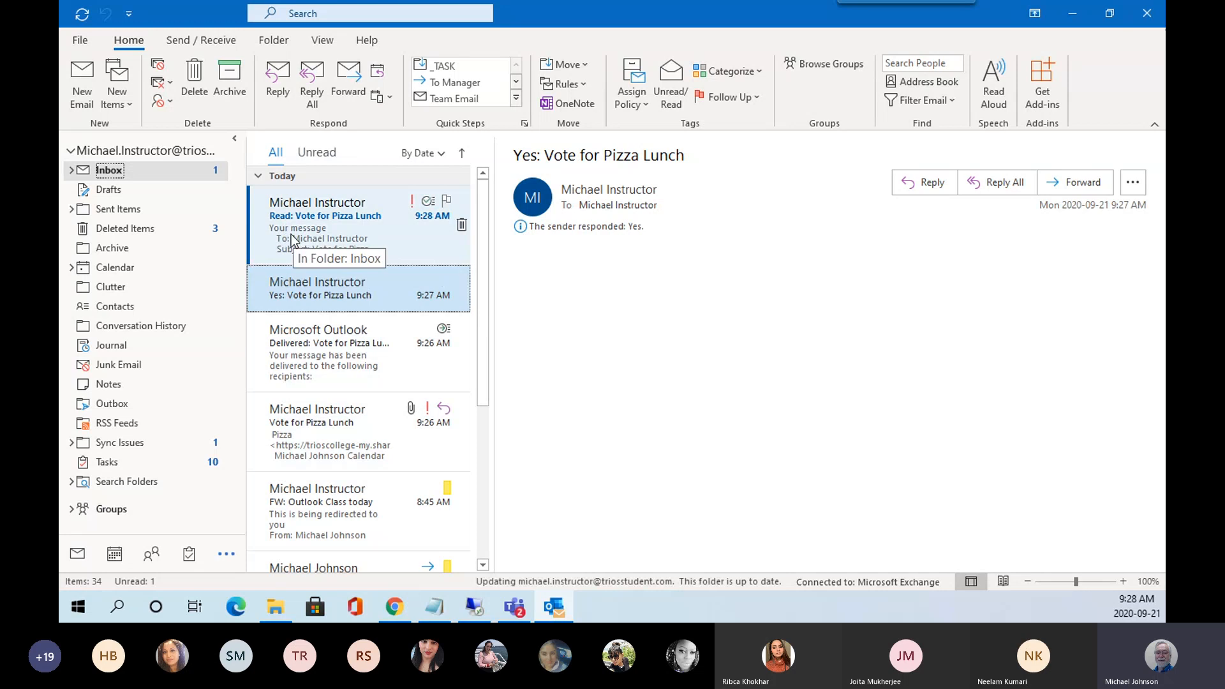
Open the 'Read: Vote for Pizza Lunch' receipt (read at 1:26:50 PM), clearing the unread count.
{"action": "left_click", "coordinate": [331, 236]}
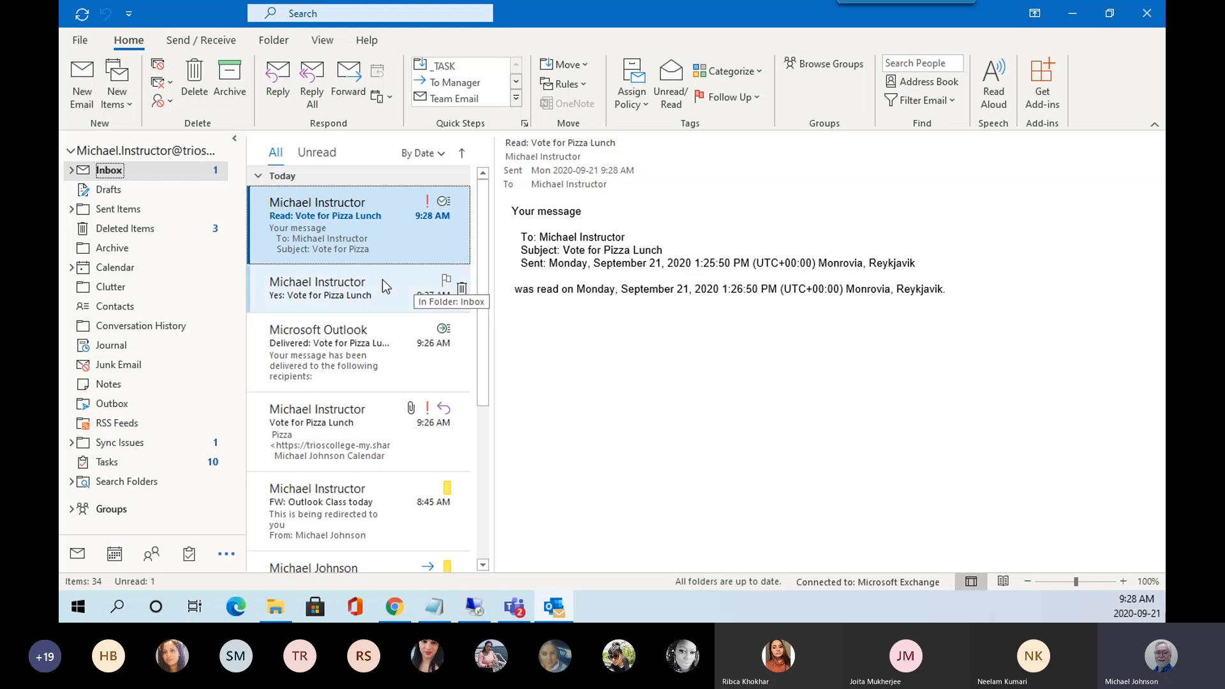
{"action": "left_click", "coordinate": [268, 276]}
{"action": "left_click", "coordinate": [281, 225]}
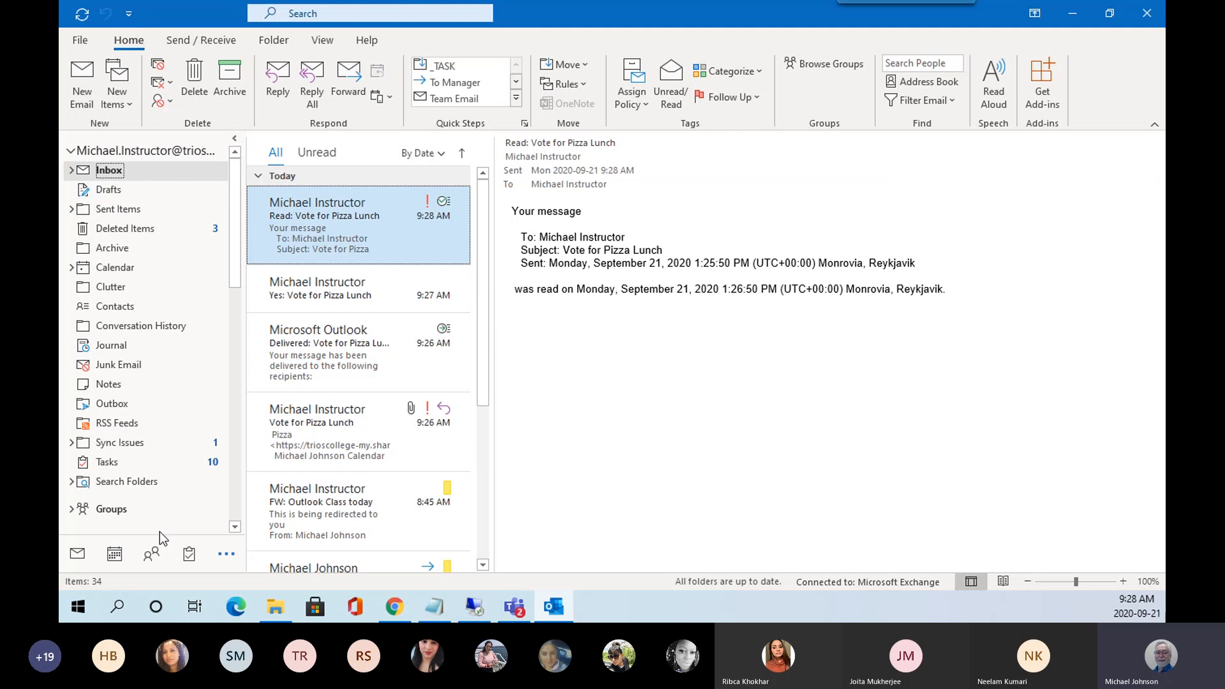
Check the New Items list, then switch to the Calendar's September 2020 Month view.
{"action": "mouse_move", "coordinate": [114, 559]}
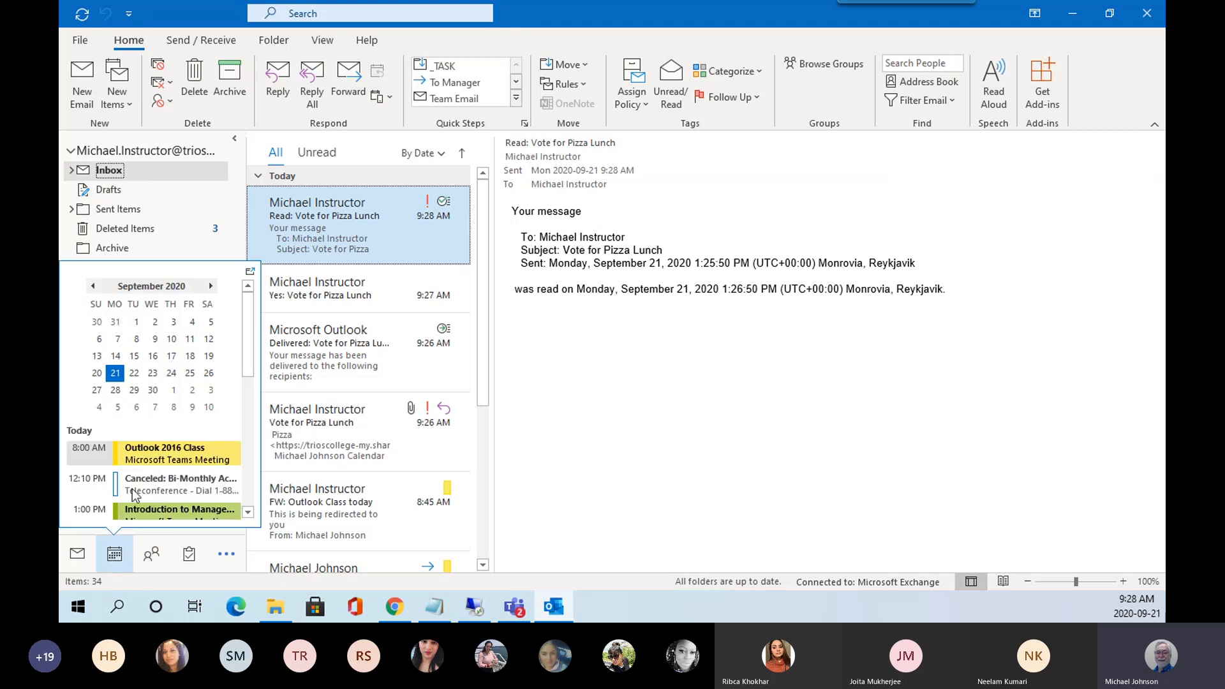
{"action": "left_click", "coordinate": [129, 106]}
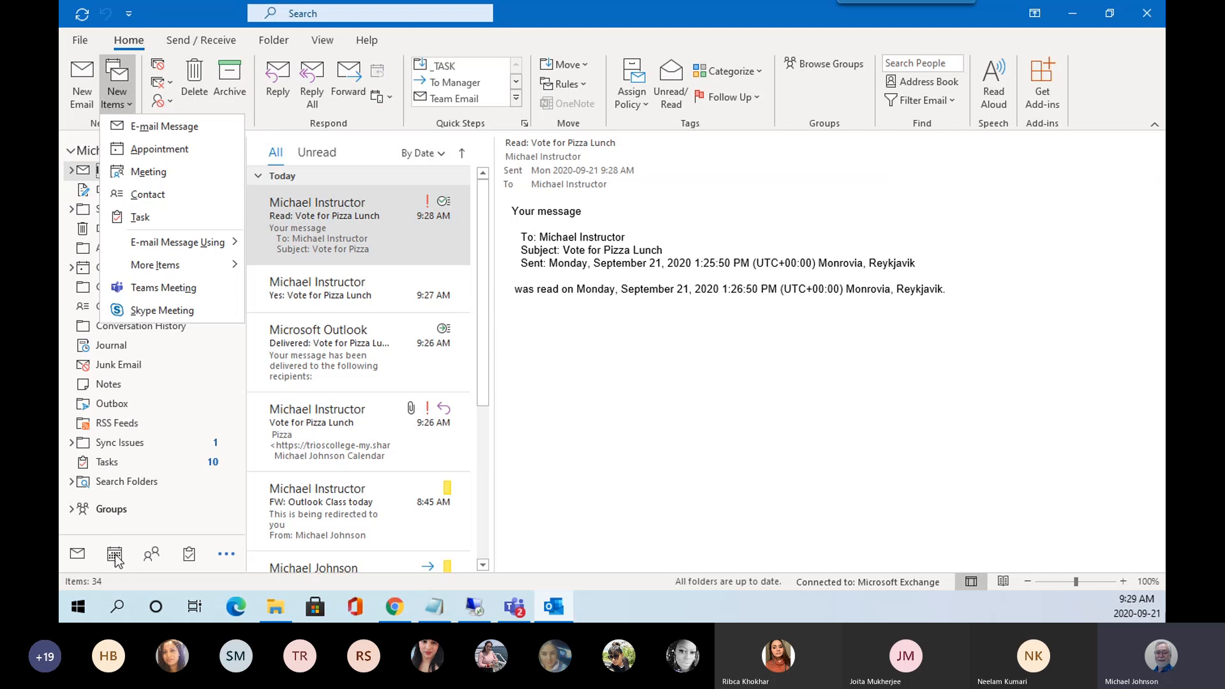
{"action": "left_click", "coordinate": [116, 559]}
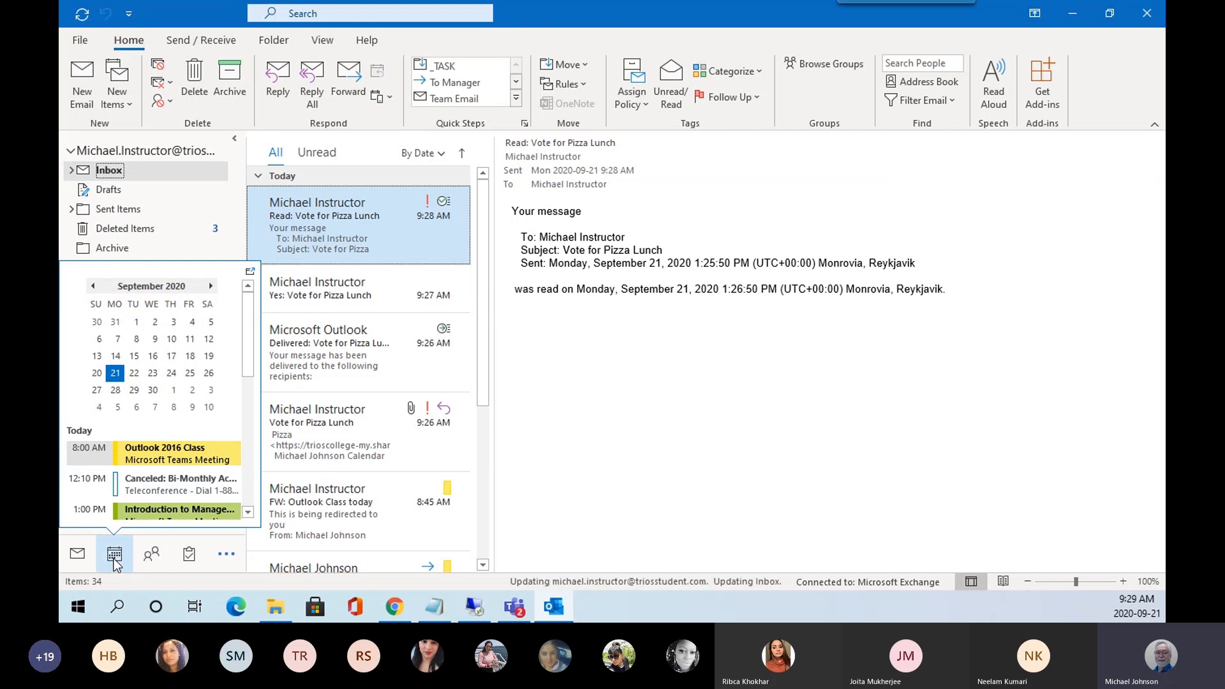
{"action": "mouse_move", "coordinate": [151, 554]}
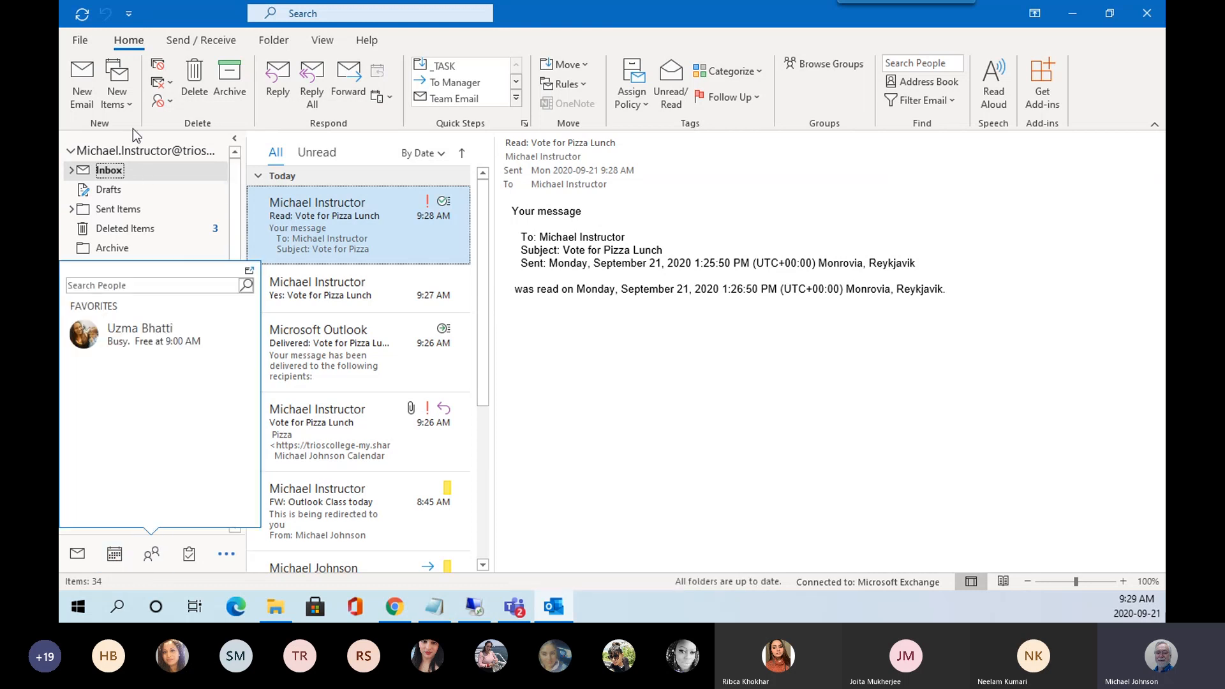
{"action": "left_click", "coordinate": [132, 103]}
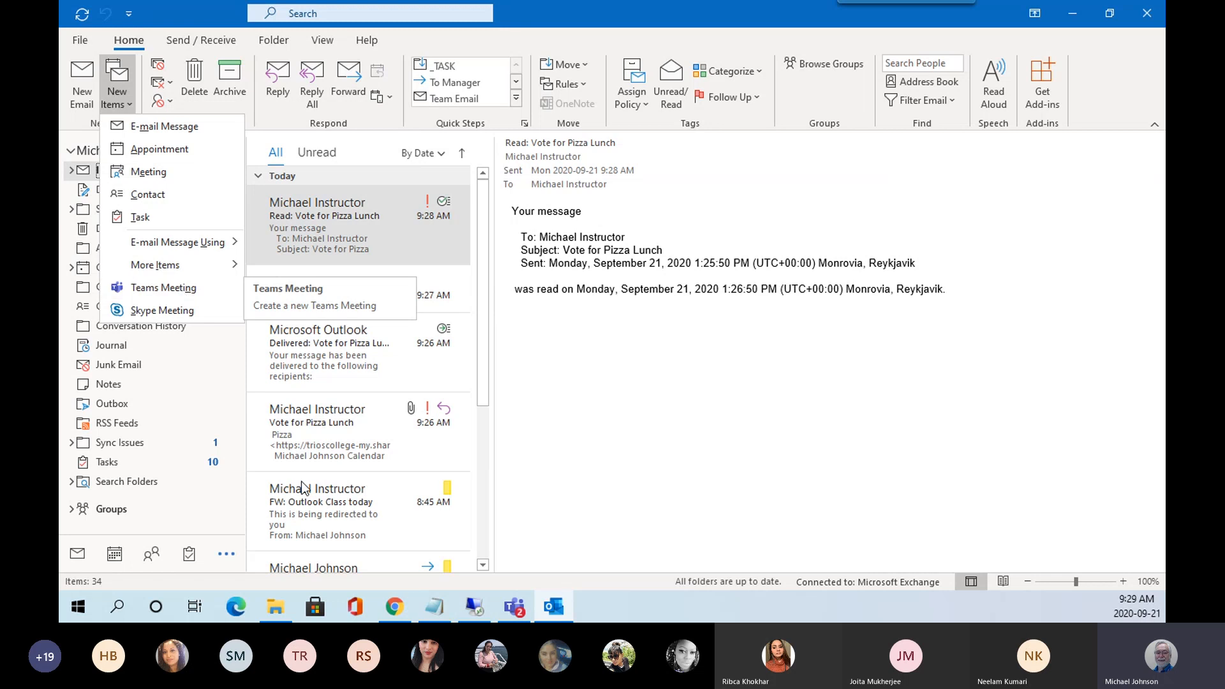
{"action": "left_click", "coordinate": [122, 559]}
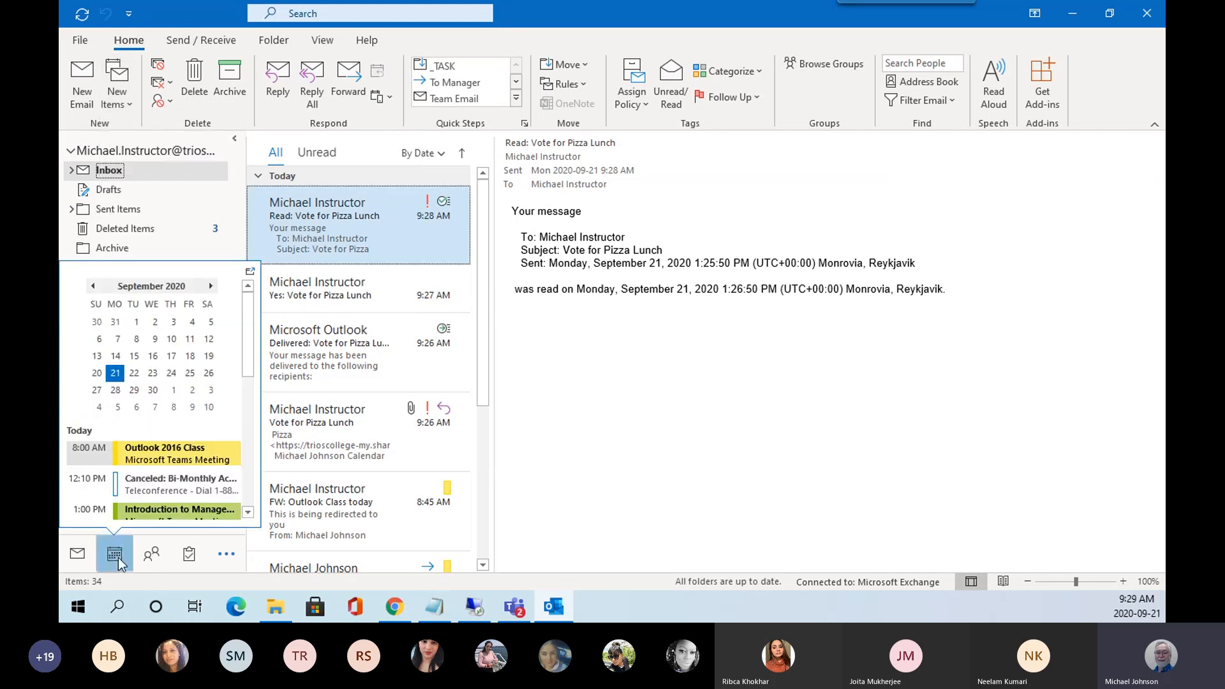
{"action": "left_click", "coordinate": [118, 560]}
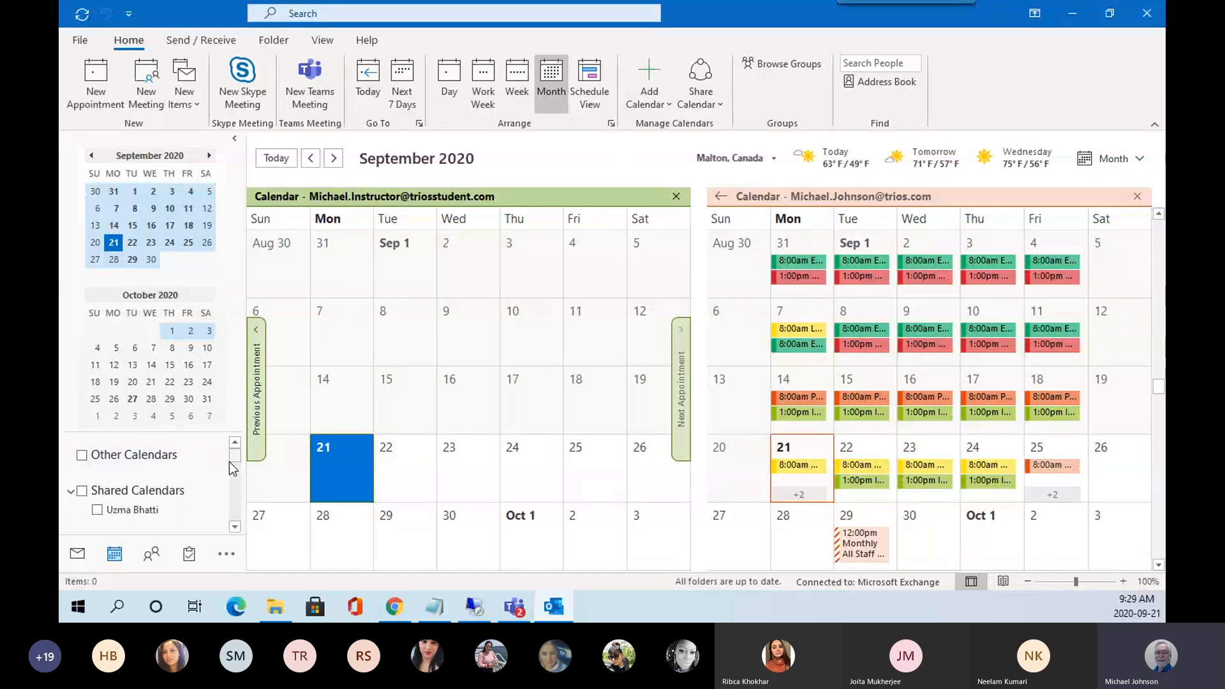
Scroll the folder pane down until the My Calendars group with both checked calendars shows.
{"action": "scroll", "coordinate": [236, 532], "scroll_direction": "down", "scroll_amount": 4}
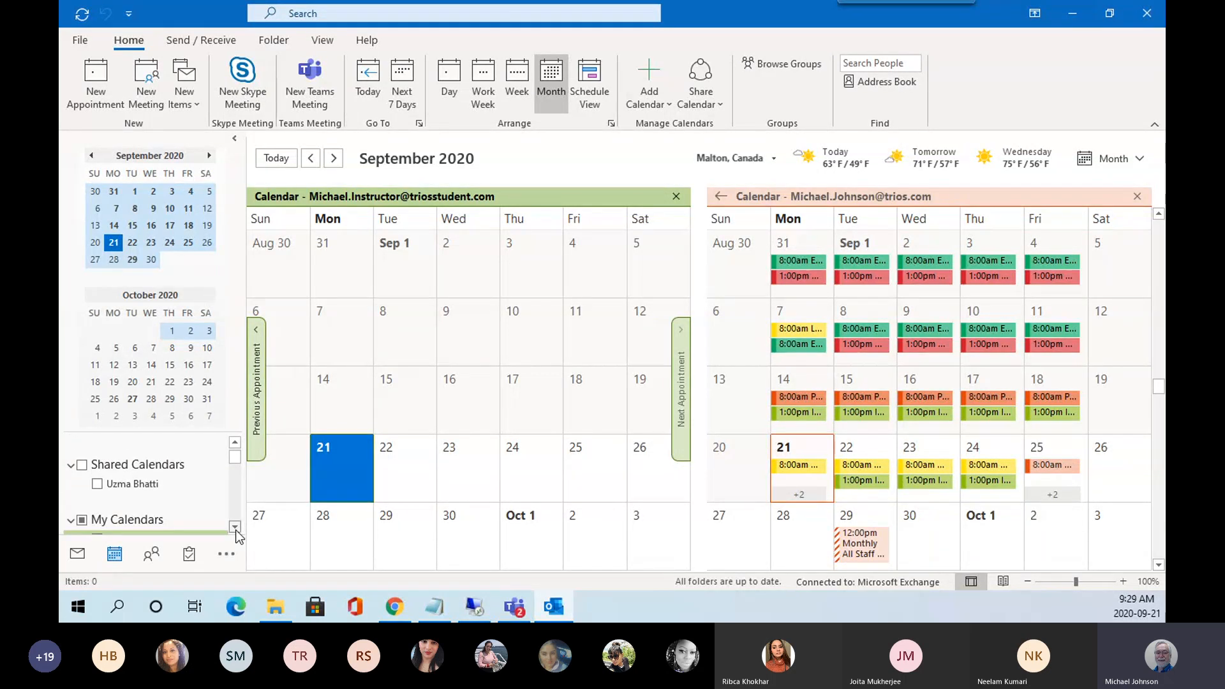
{"action": "scroll", "coordinate": [236, 530], "scroll_direction": "down", "scroll_amount": 3}
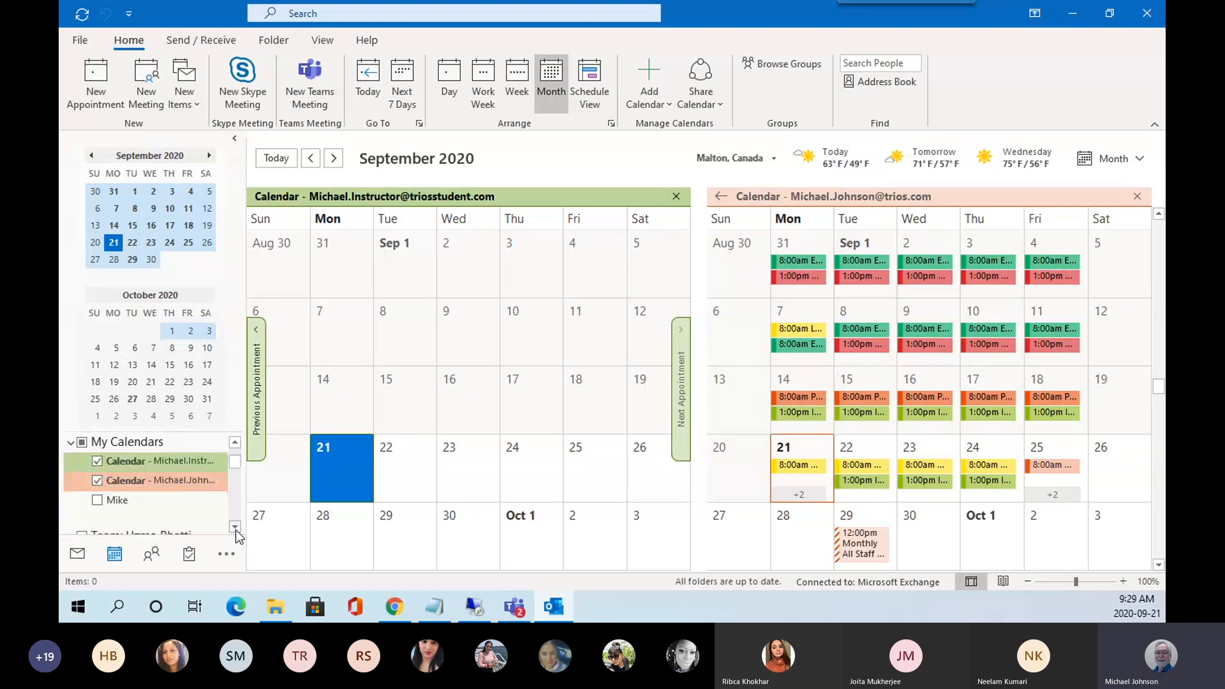
{"action": "mouse_move", "coordinate": [236, 461]}
{"action": "left_mouse_down"}
{"action": "mouse_move", "coordinate": [239, 450]}
{"action": "mouse_move", "coordinate": [238, 506]}
{"action": "mouse_move", "coordinate": [240, 454]}
{"action": "left_mouse_up"}
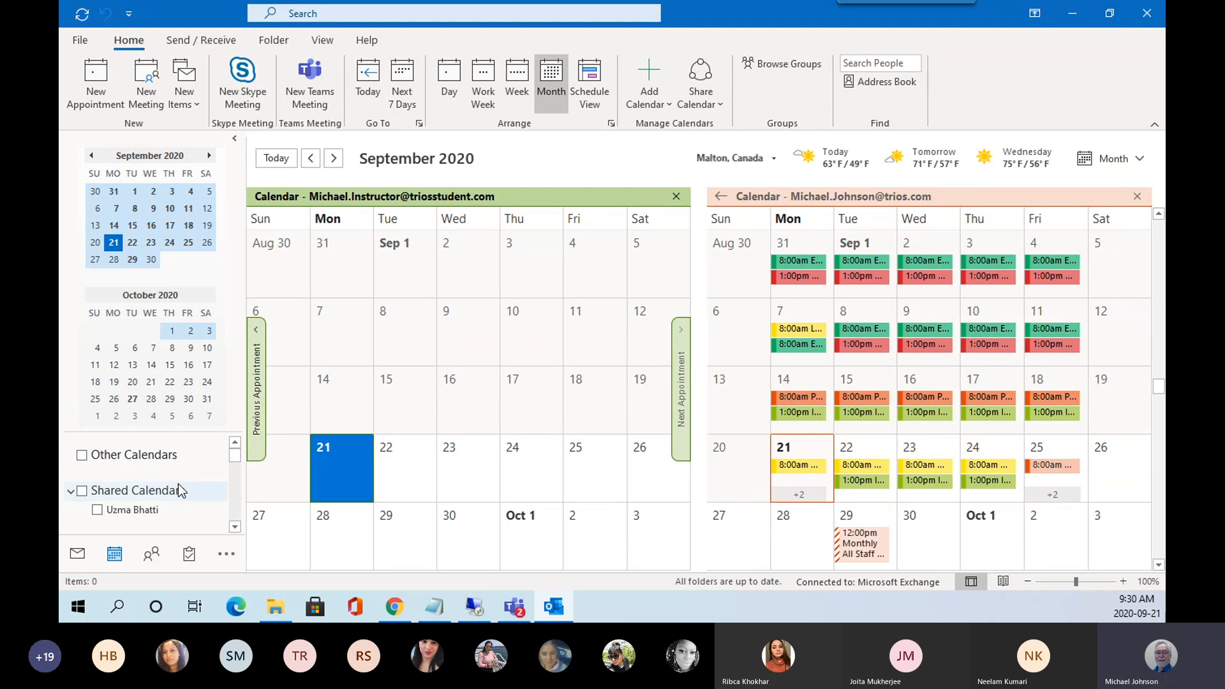
{"action": "left_click", "coordinate": [234, 527]}
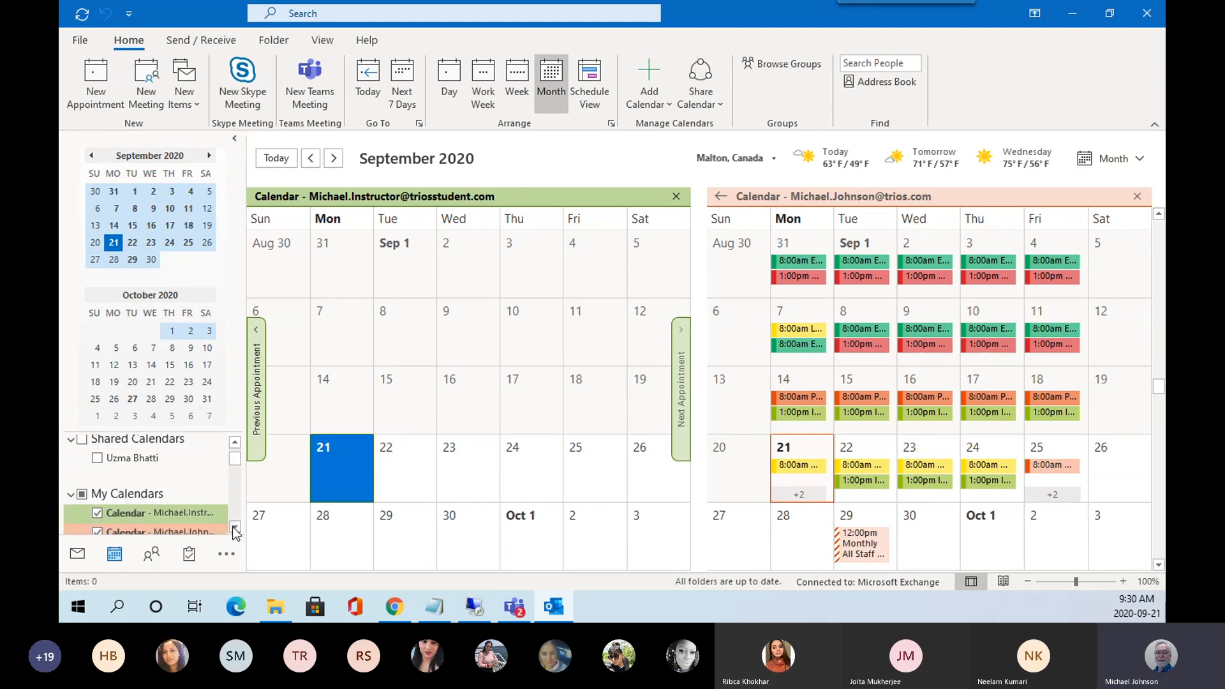
{"action": "left_click", "coordinate": [234, 527]}
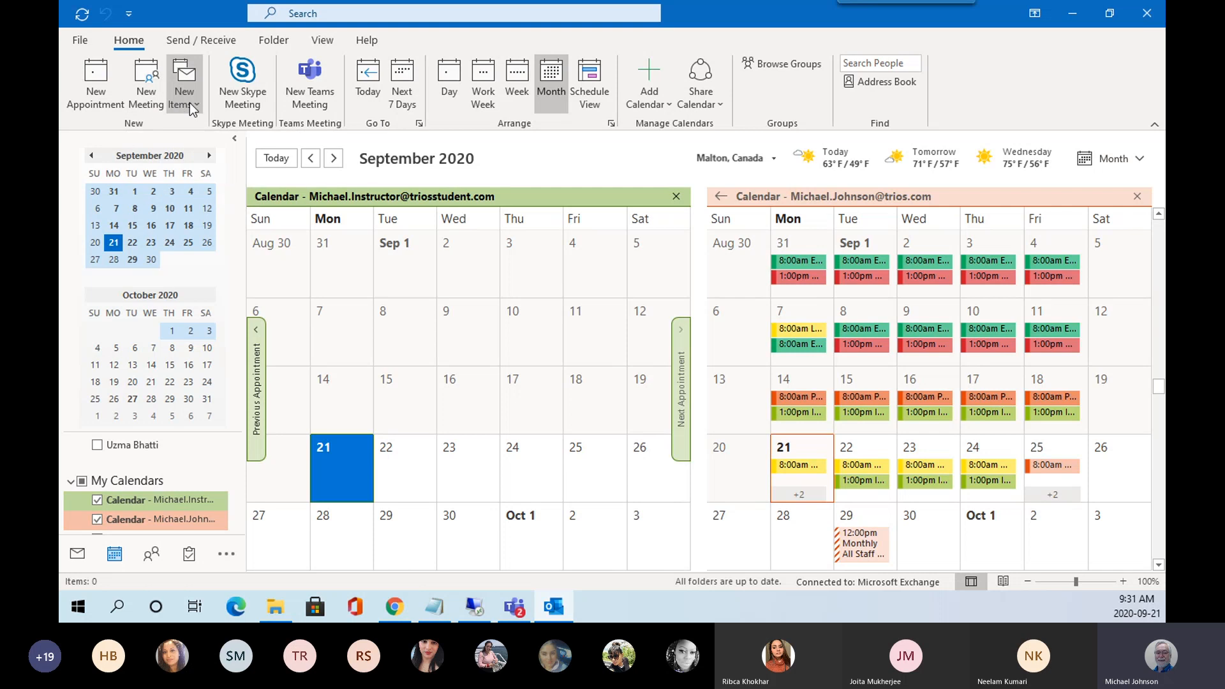
{"action": "left_click", "coordinate": [191, 105]}
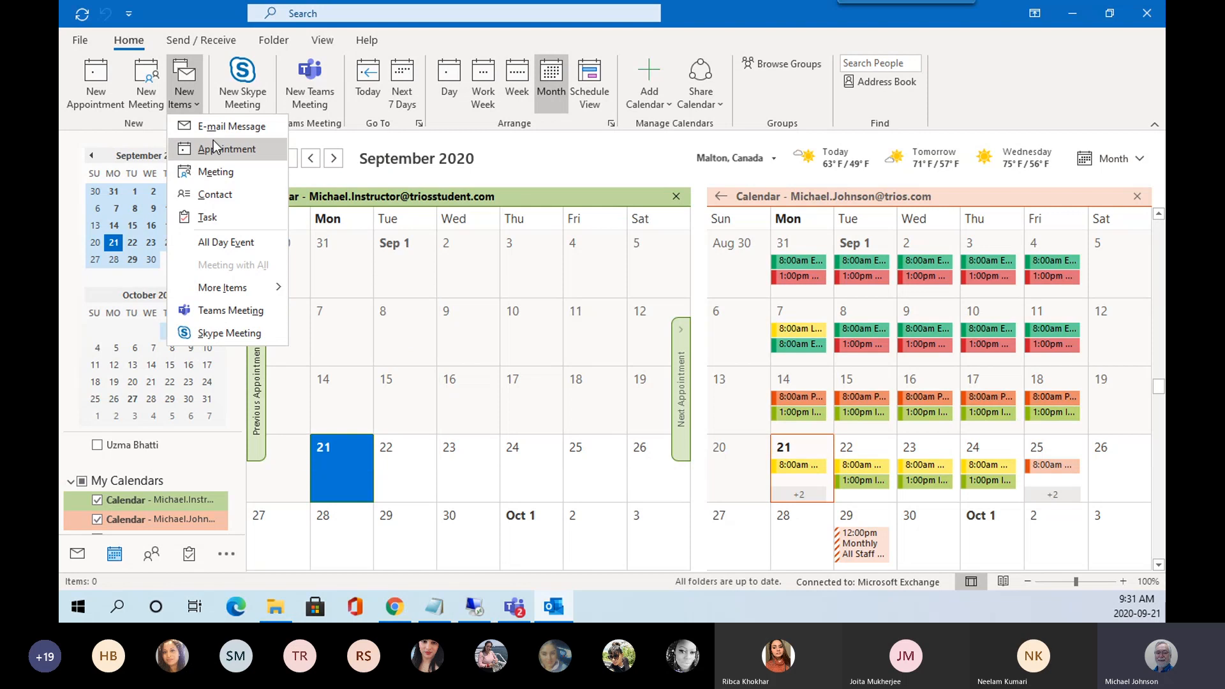
{"action": "left_click", "coordinate": [267, 75]}
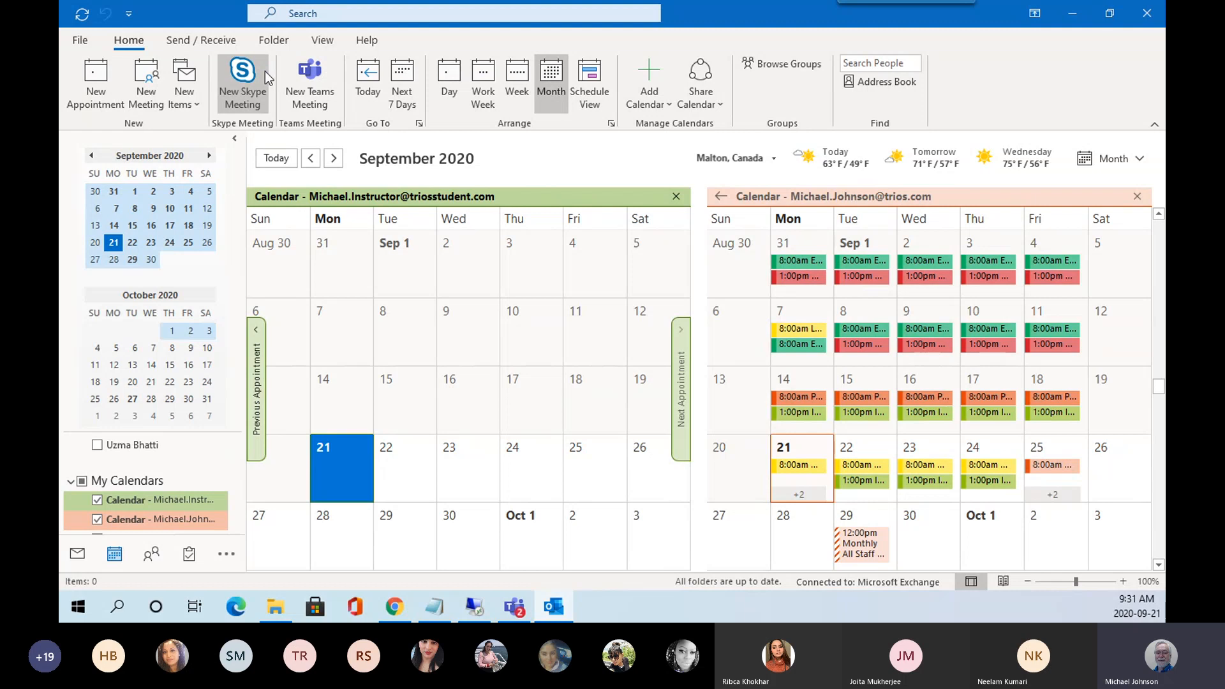
{"action": "left_click", "coordinate": [740, 362]}
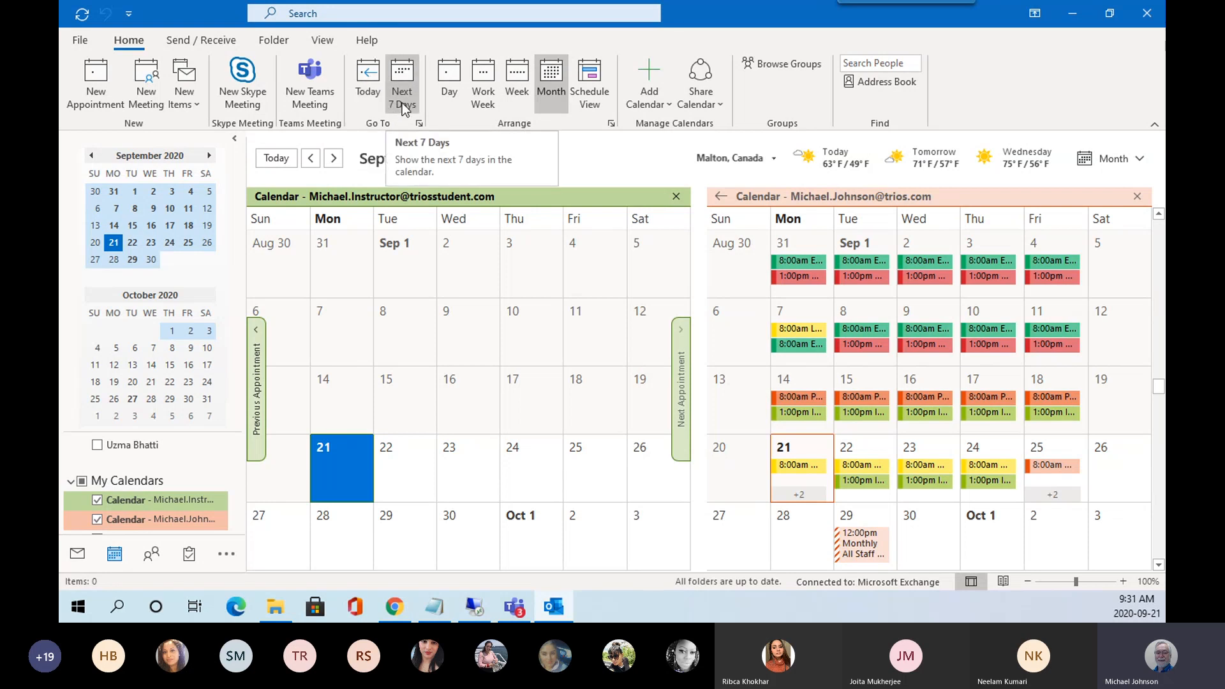
{"action": "left_click", "coordinate": [451, 87]}
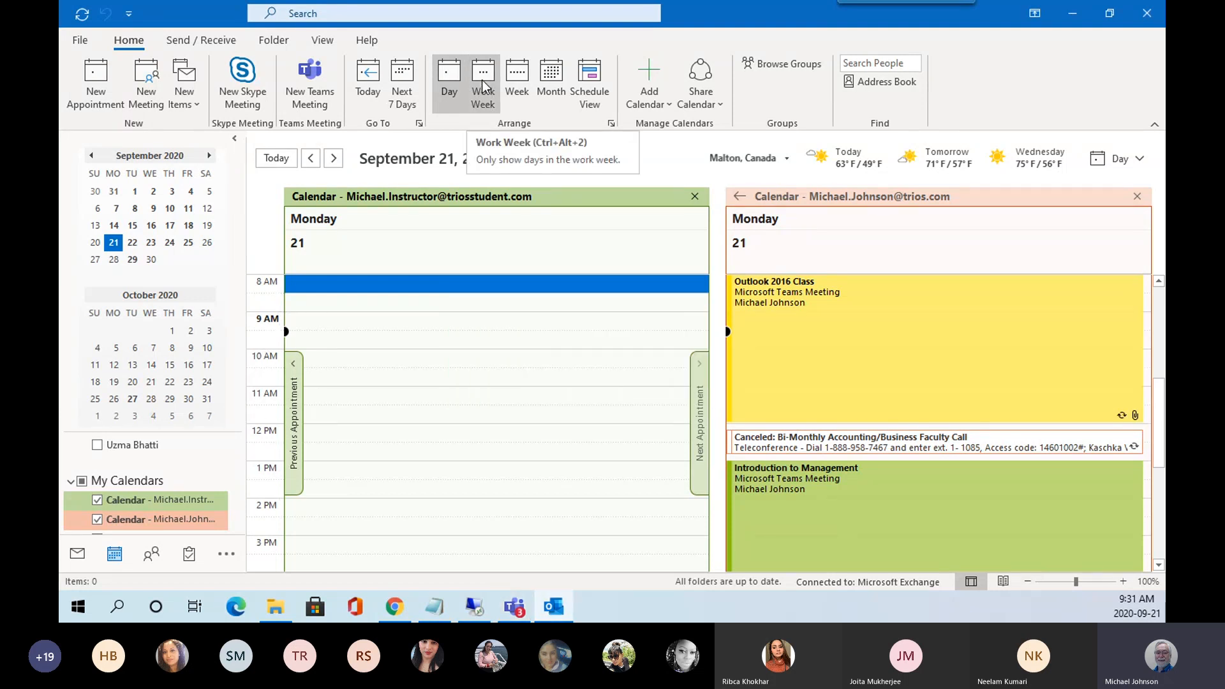
{"action": "left_click", "coordinate": [482, 79]}
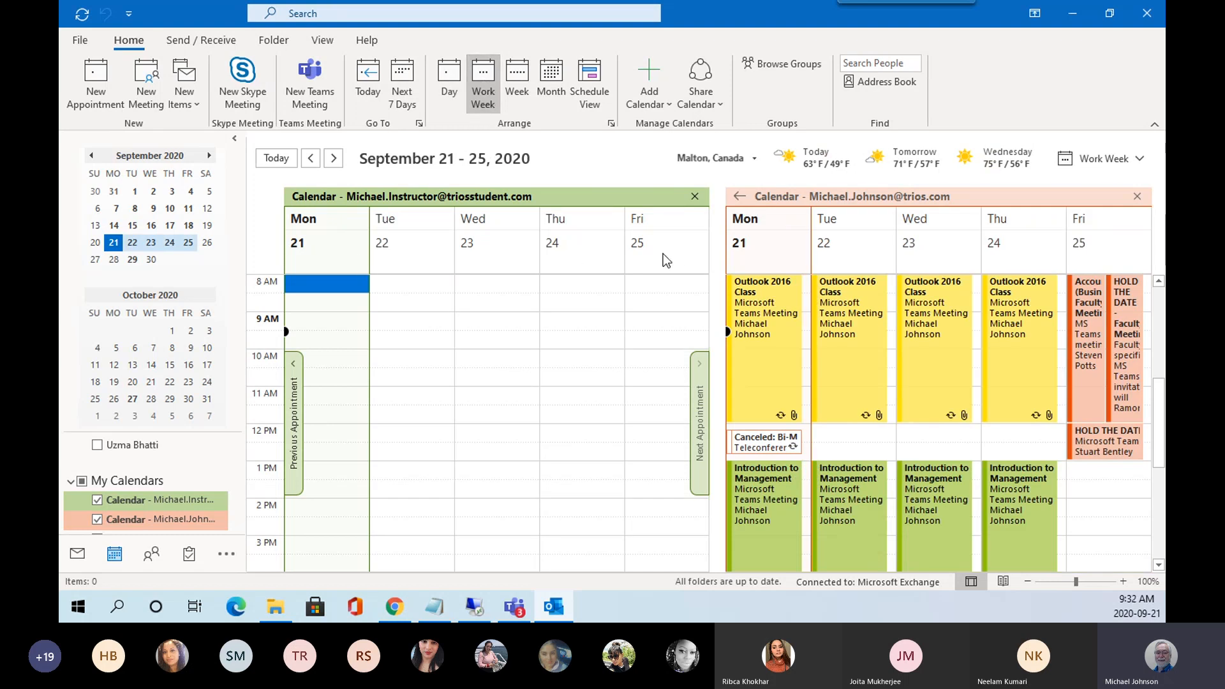
{"action": "left_click", "coordinate": [524, 74]}
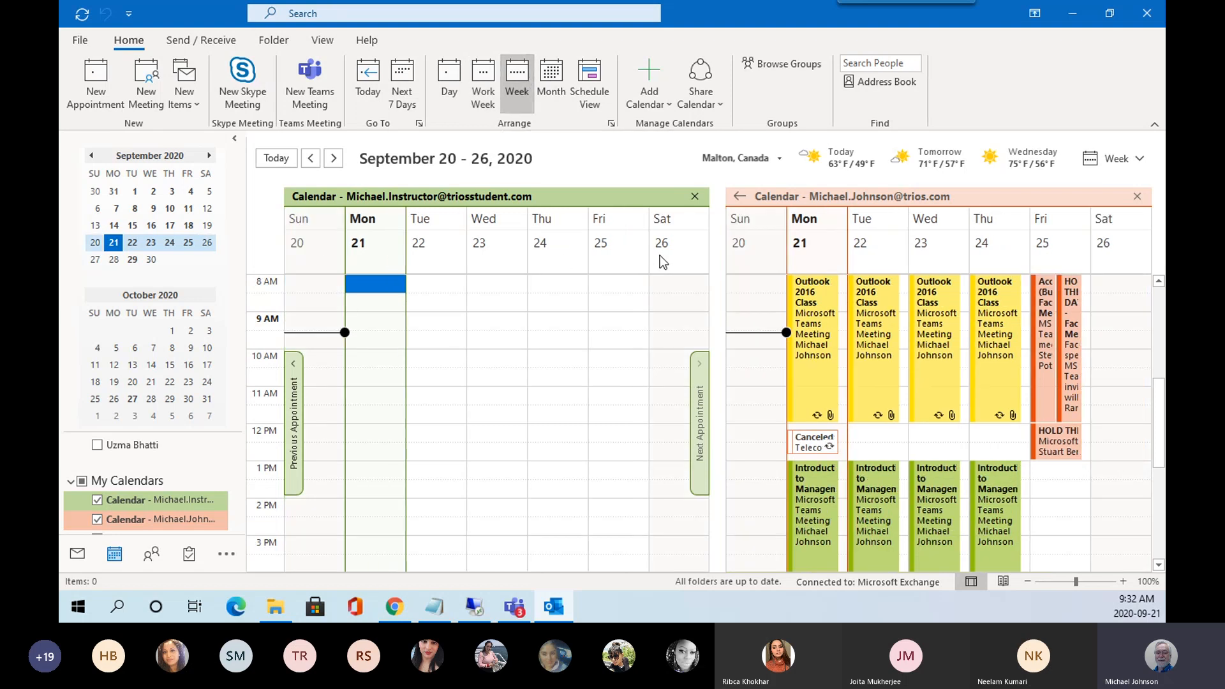
{"action": "left_click", "coordinate": [549, 77]}
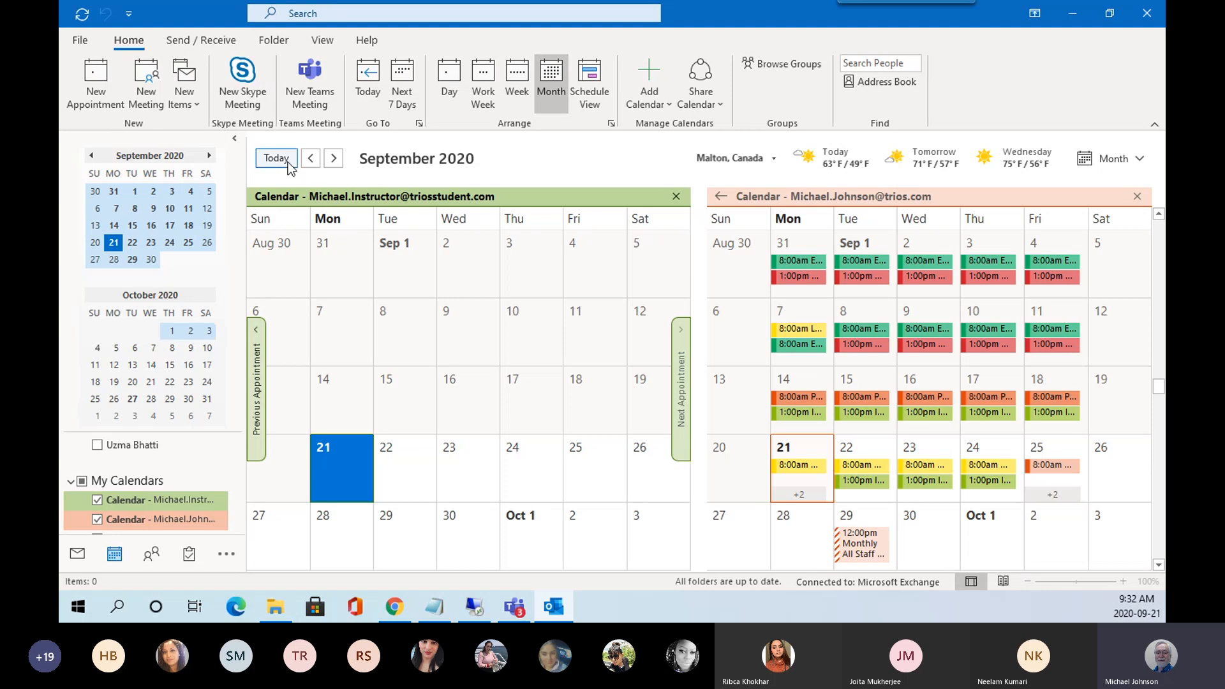
{"action": "left_click", "coordinate": [333, 158]}
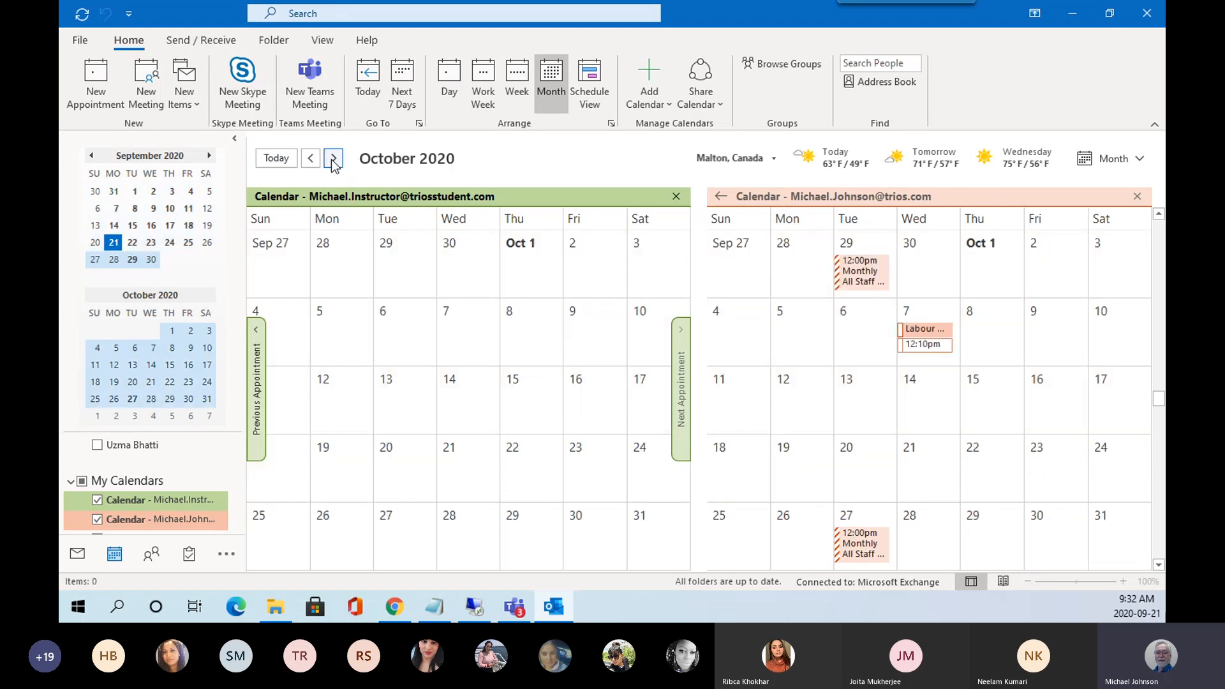
{"action": "left_click", "coordinate": [332, 159]}
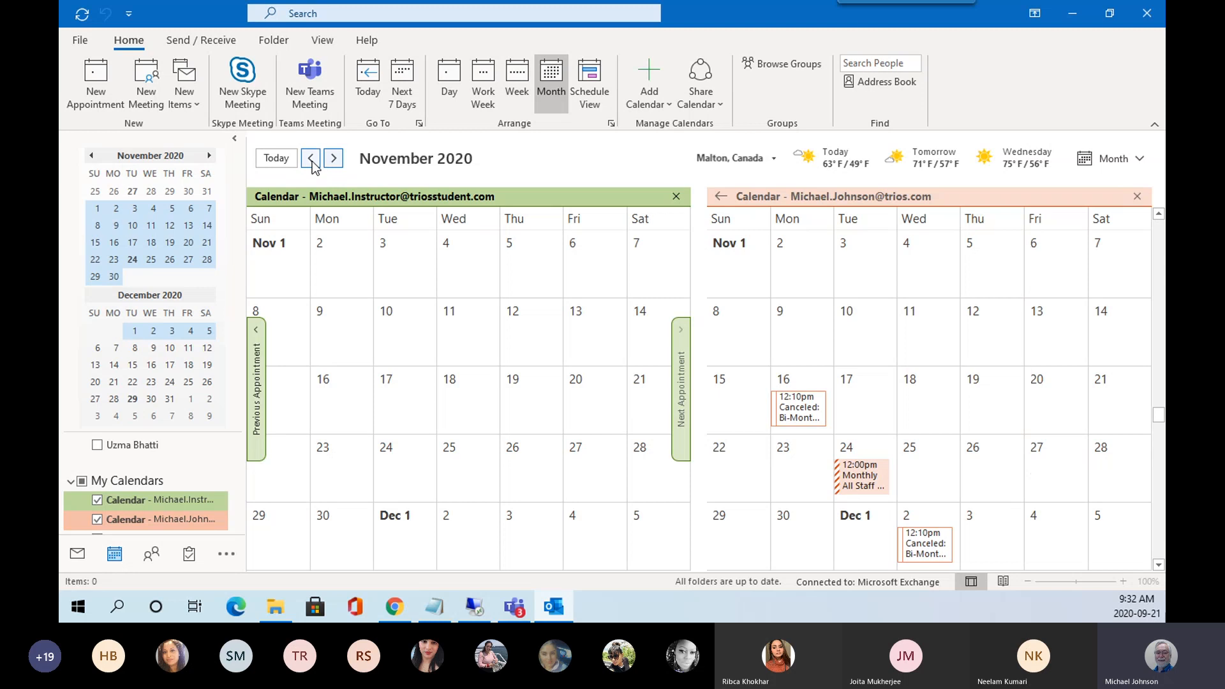
{"action": "left_click", "coordinate": [310, 159]}
{"action": "left_click", "coordinate": [310, 159]}
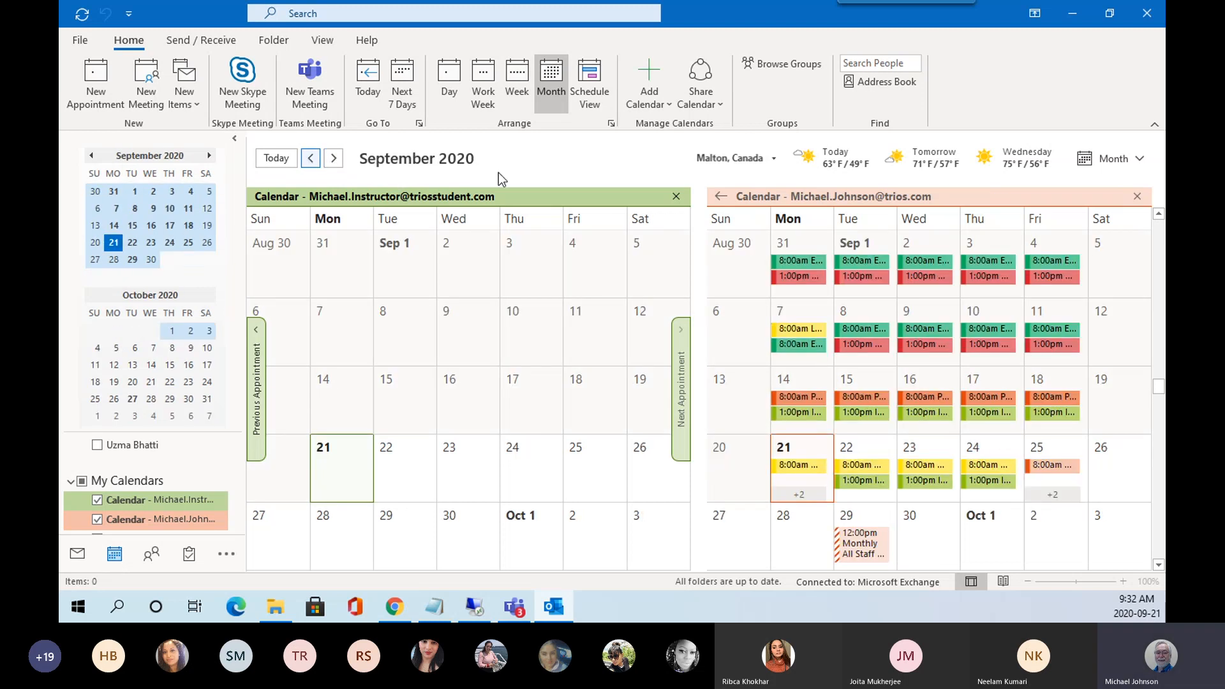
{"action": "left_click", "coordinate": [595, 77]}
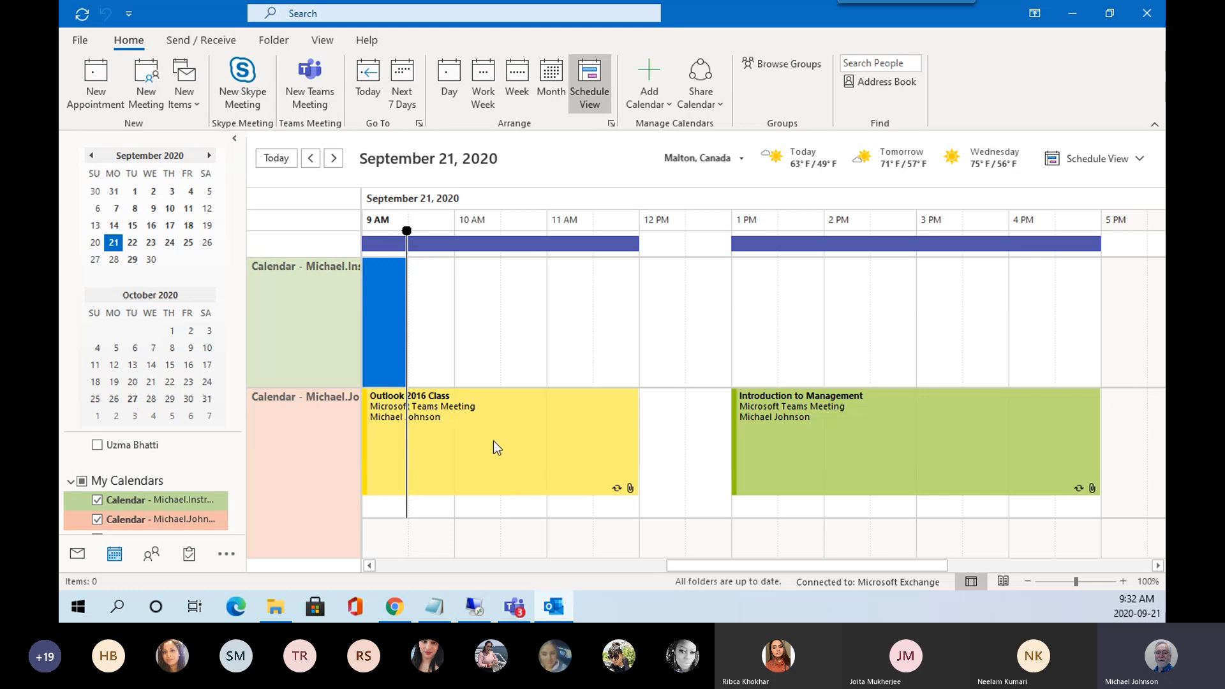
{"action": "mouse_move", "coordinate": [942, 436]}
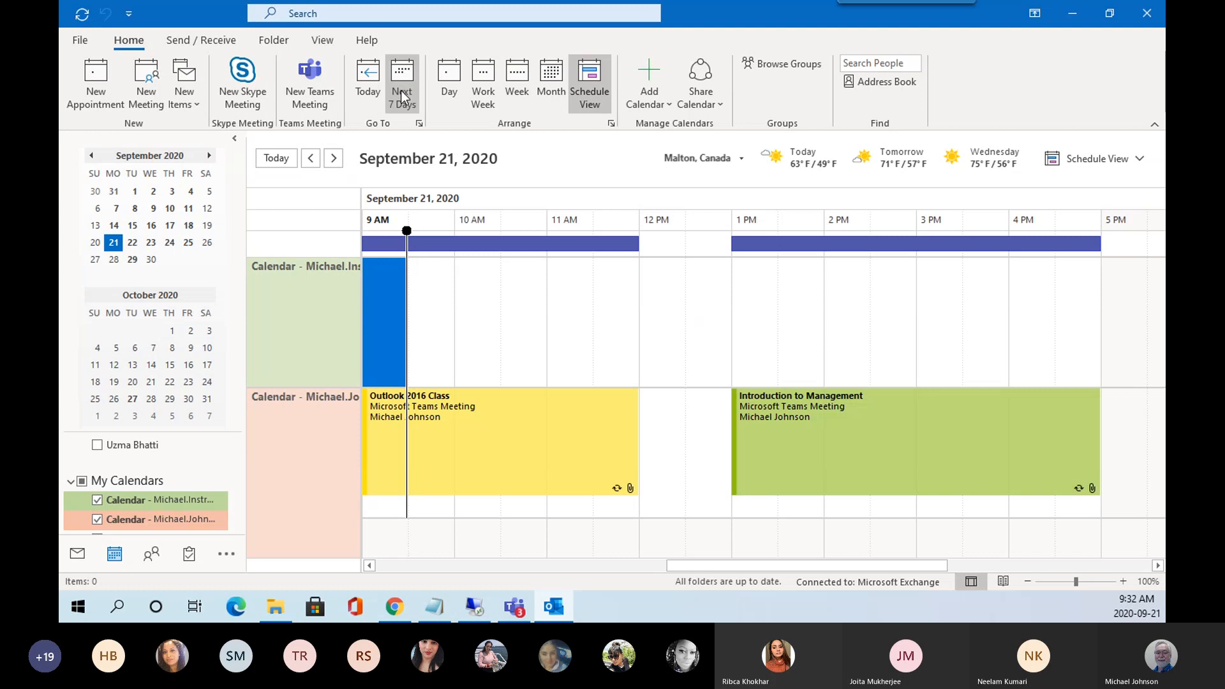
{"action": "left_click", "coordinate": [553, 79]}
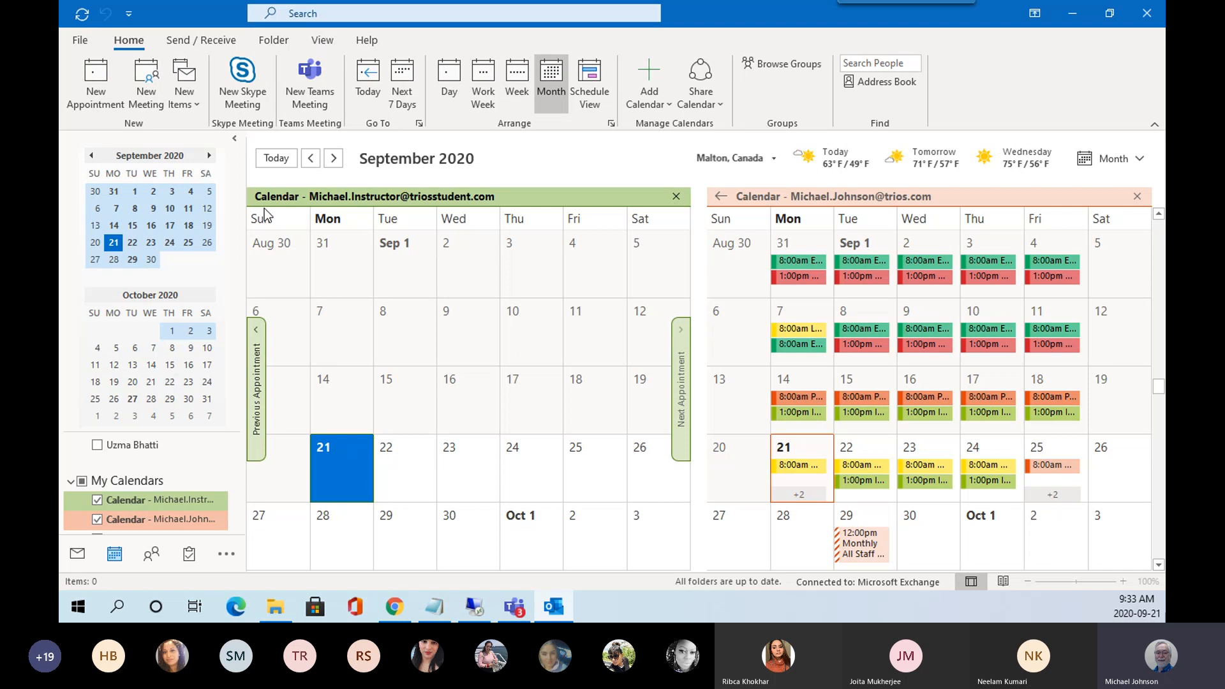
Create a Teams meeting titled 'This is a test' and add the instructor as required attendee.
{"action": "left_click", "coordinate": [307, 83]}
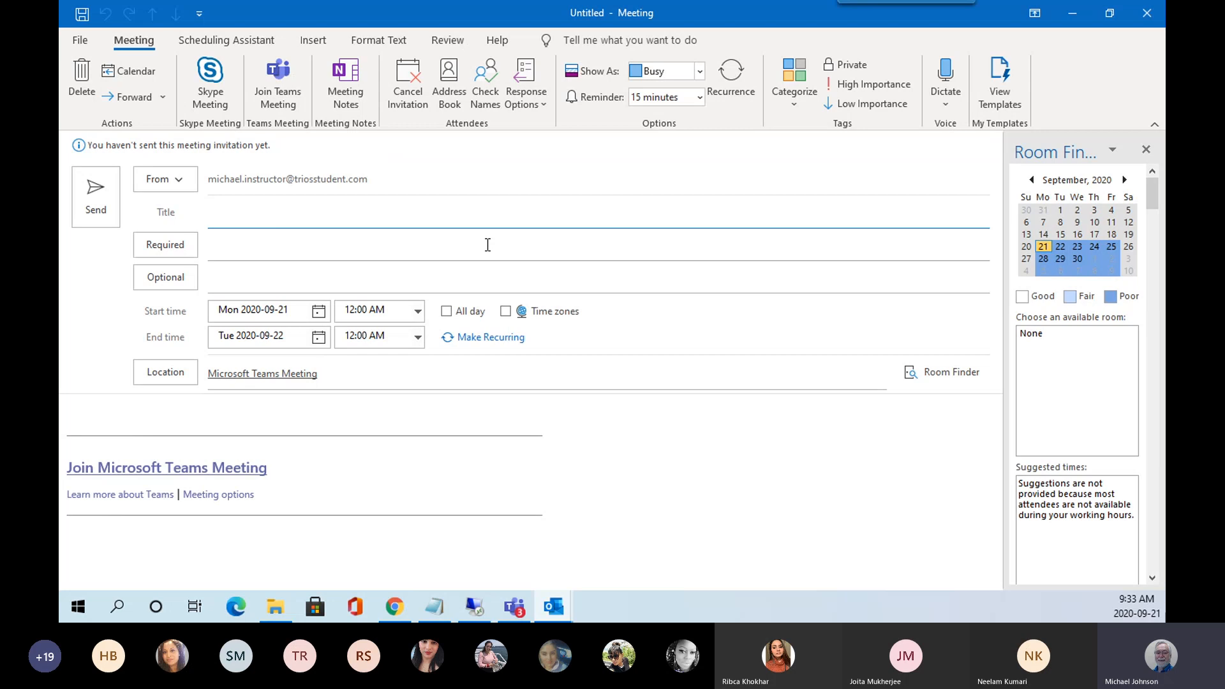
{"action": "type", "text": "This is a test"}
{"action": "left_click", "coordinate": [222, 243]}
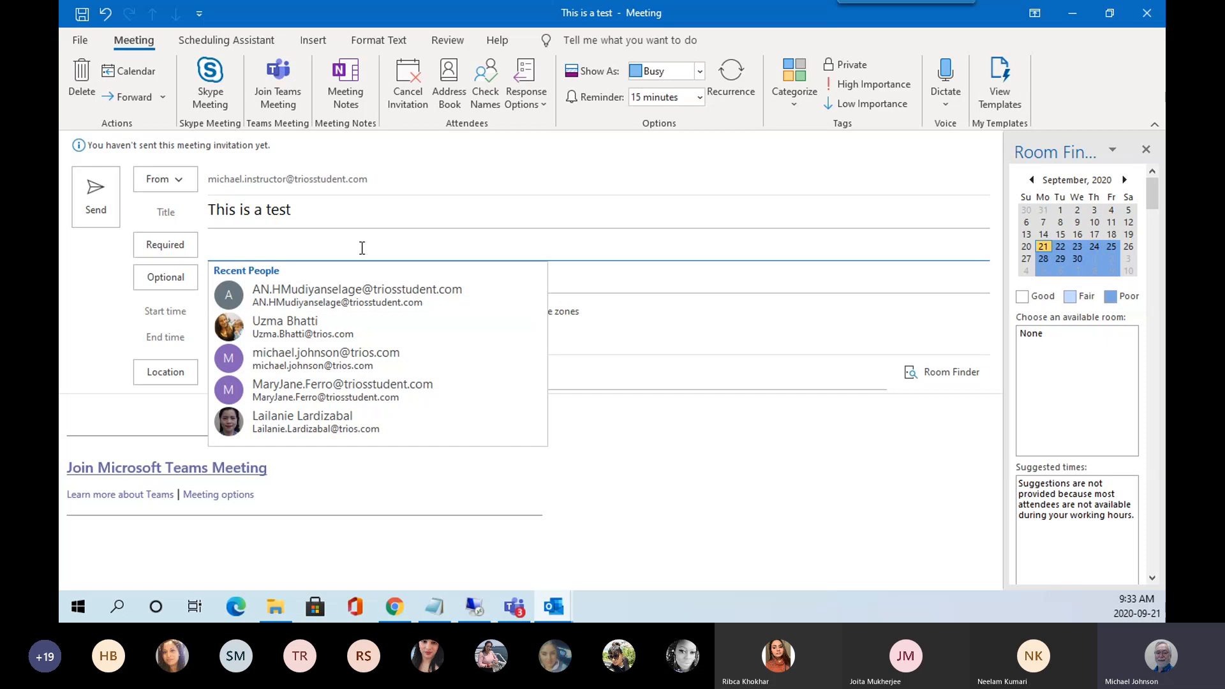
{"action": "type", "text": "m"}
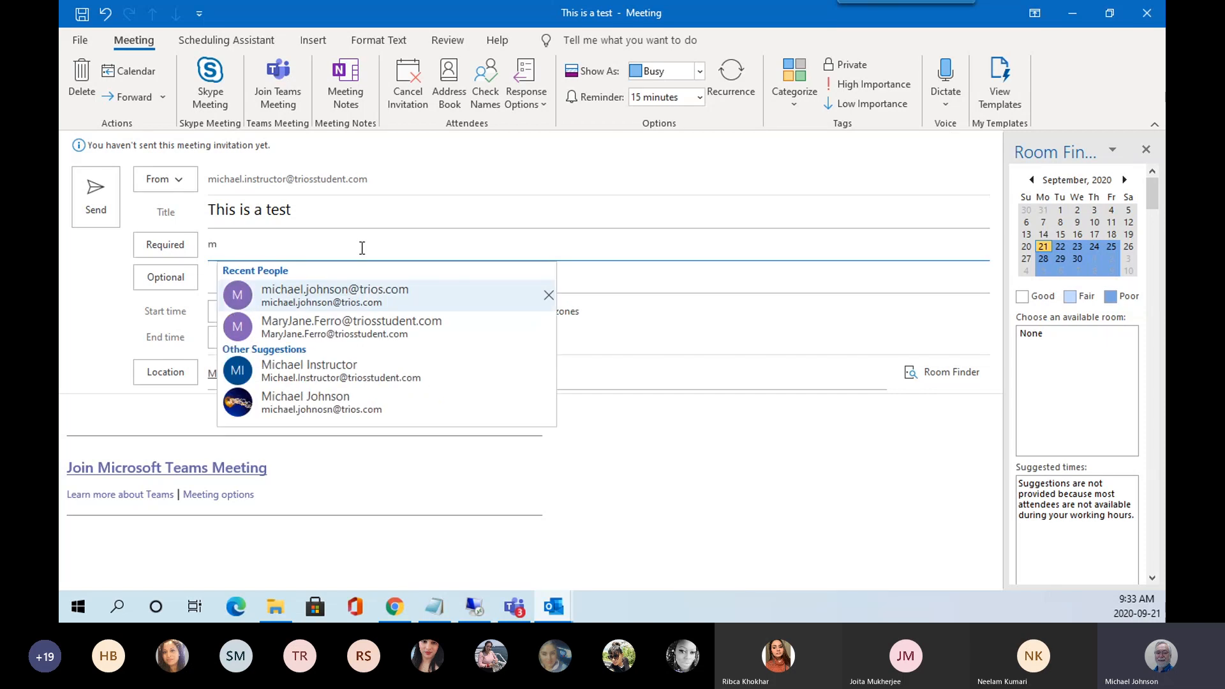
{"action": "left_click", "coordinate": [326, 369]}
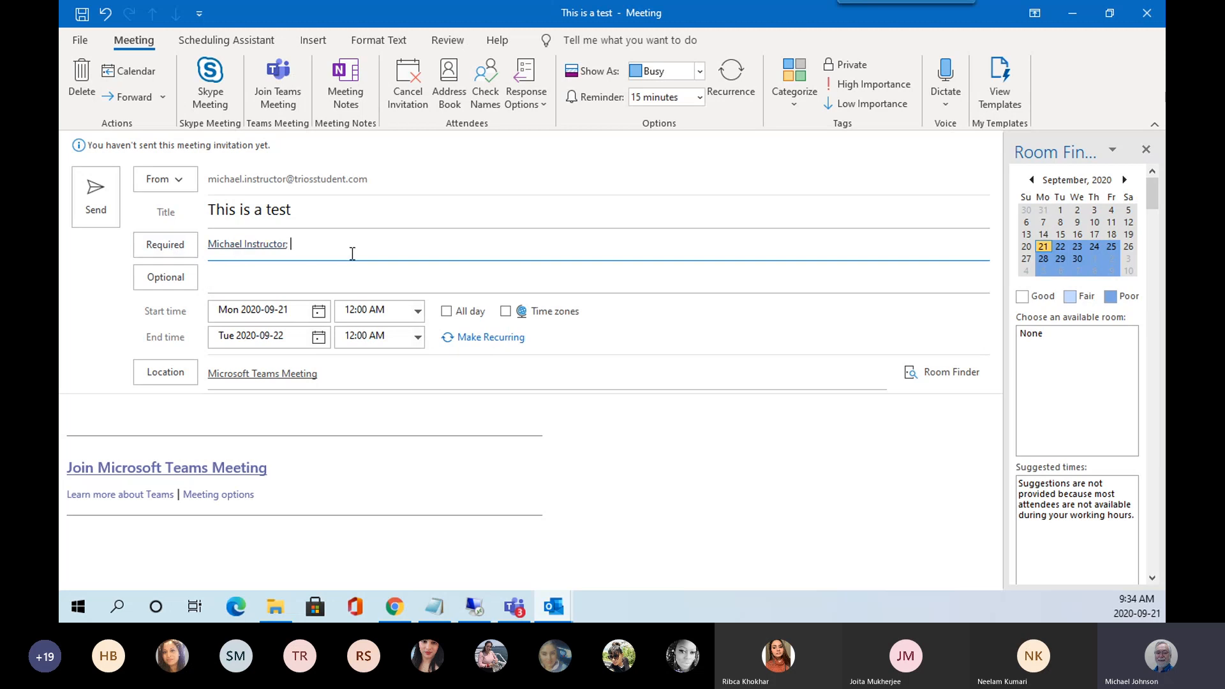
Pick 12:00 PM from the start-time list and 1:00 PM from the end-time list.
{"action": "left_click", "coordinate": [318, 315]}
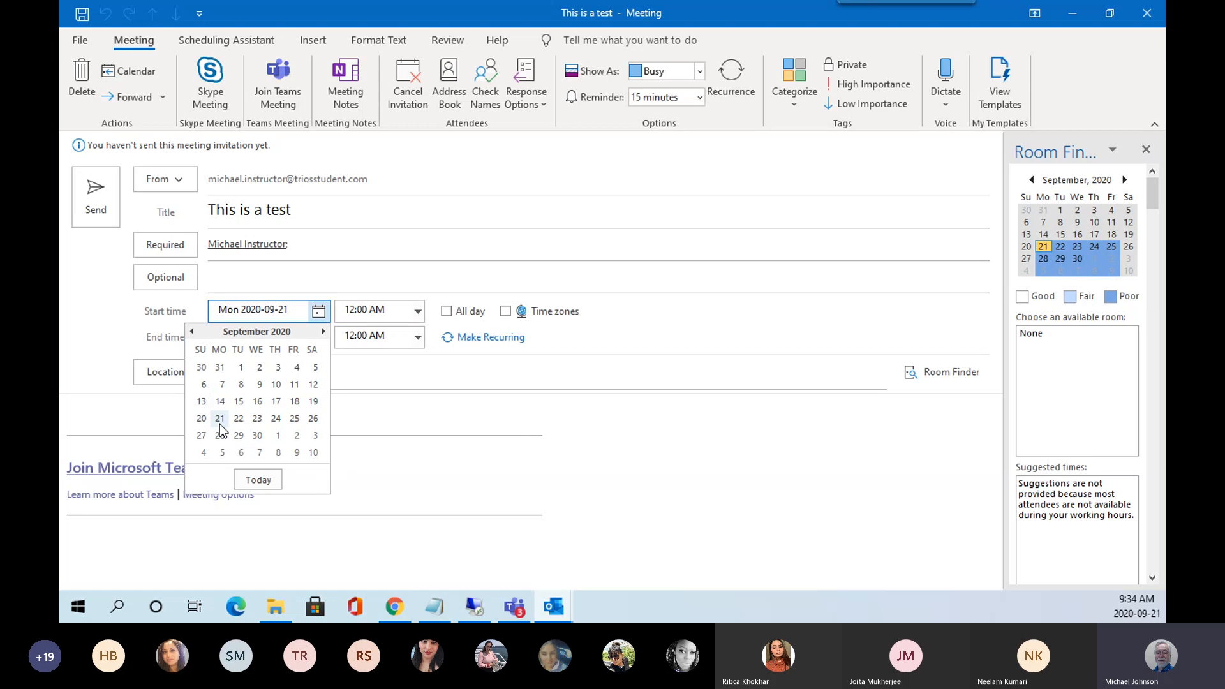
{"action": "left_click", "coordinate": [416, 314]}
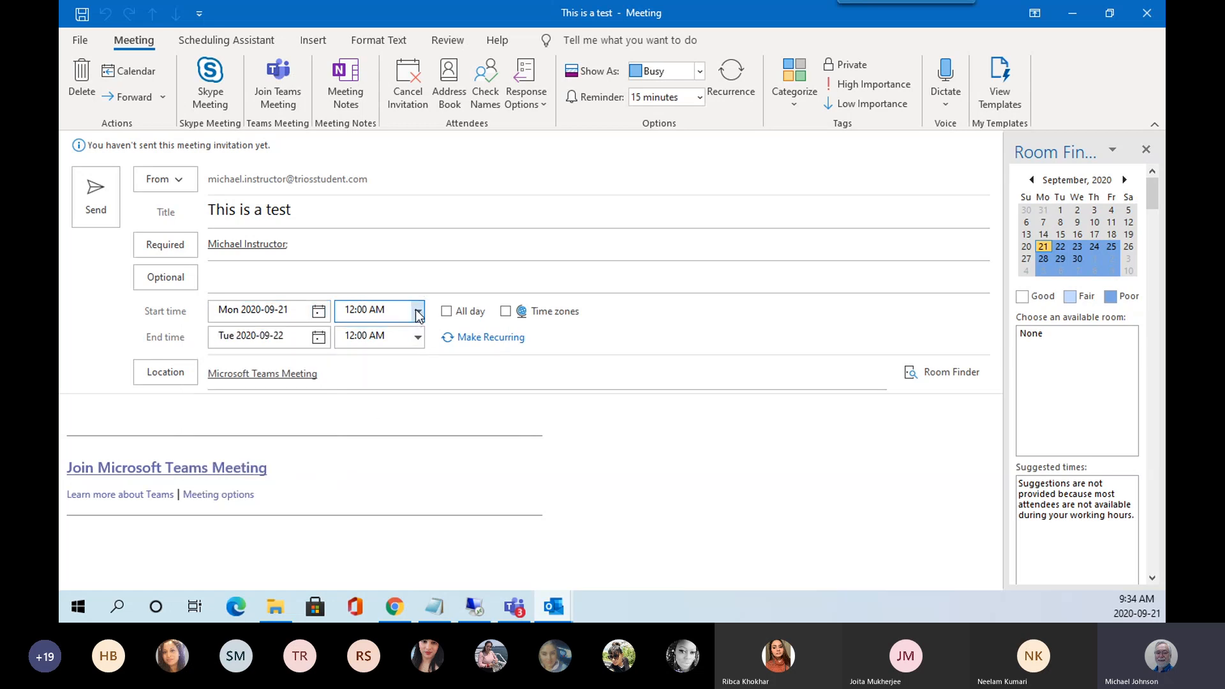
{"action": "left_click", "coordinate": [416, 315]}
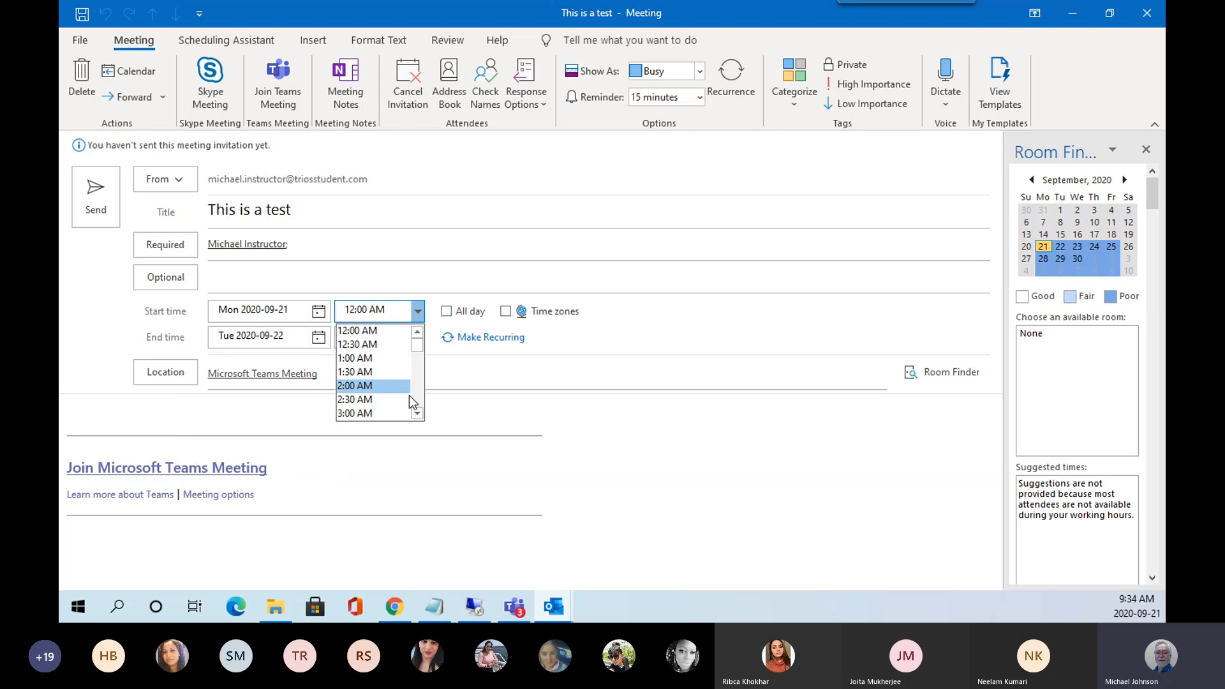
{"action": "left_click", "coordinate": [418, 412]}
{"action": "left_click", "coordinate": [419, 412]}
{"action": "left_click", "coordinate": [418, 412]}
{"action": "left_click", "coordinate": [418, 412]}
{"action": "left_click", "coordinate": [419, 412]}
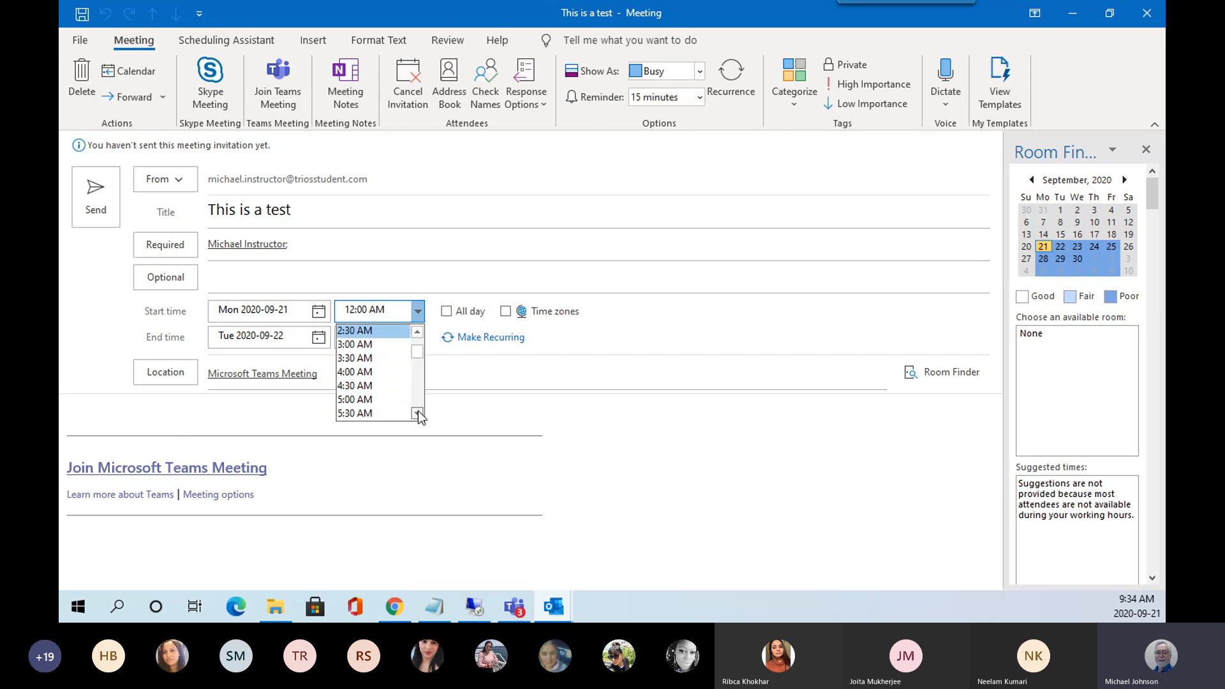
{"action": "left_click", "coordinate": [419, 412]}
{"action": "left_click", "coordinate": [418, 412]}
{"action": "left_click", "coordinate": [419, 412]}
{"action": "left_click", "coordinate": [418, 412]}
{"action": "left_click", "coordinate": [419, 412]}
{"action": "left_click", "coordinate": [419, 412]}
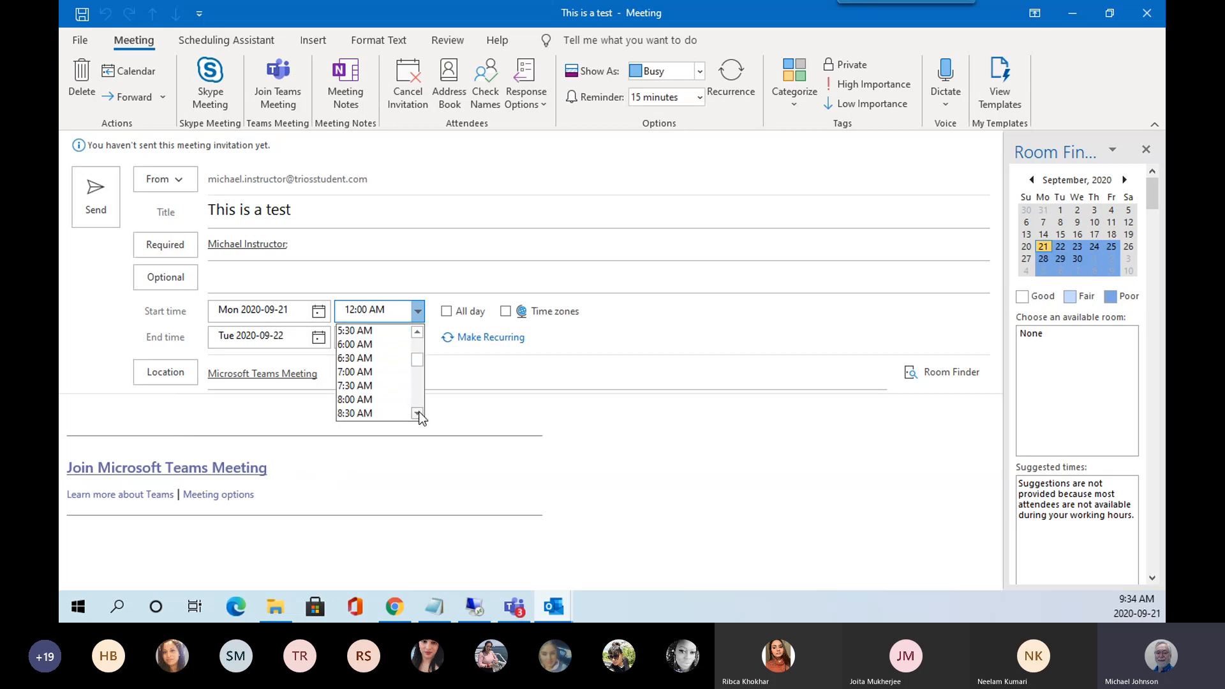
{"action": "left_click", "coordinate": [419, 412]}
{"action": "left_click", "coordinate": [419, 413]}
{"action": "left_click", "coordinate": [418, 413]}
{"action": "left_click", "coordinate": [418, 412]}
{"action": "left_click", "coordinate": [418, 412]}
{"action": "left_click", "coordinate": [418, 412]}
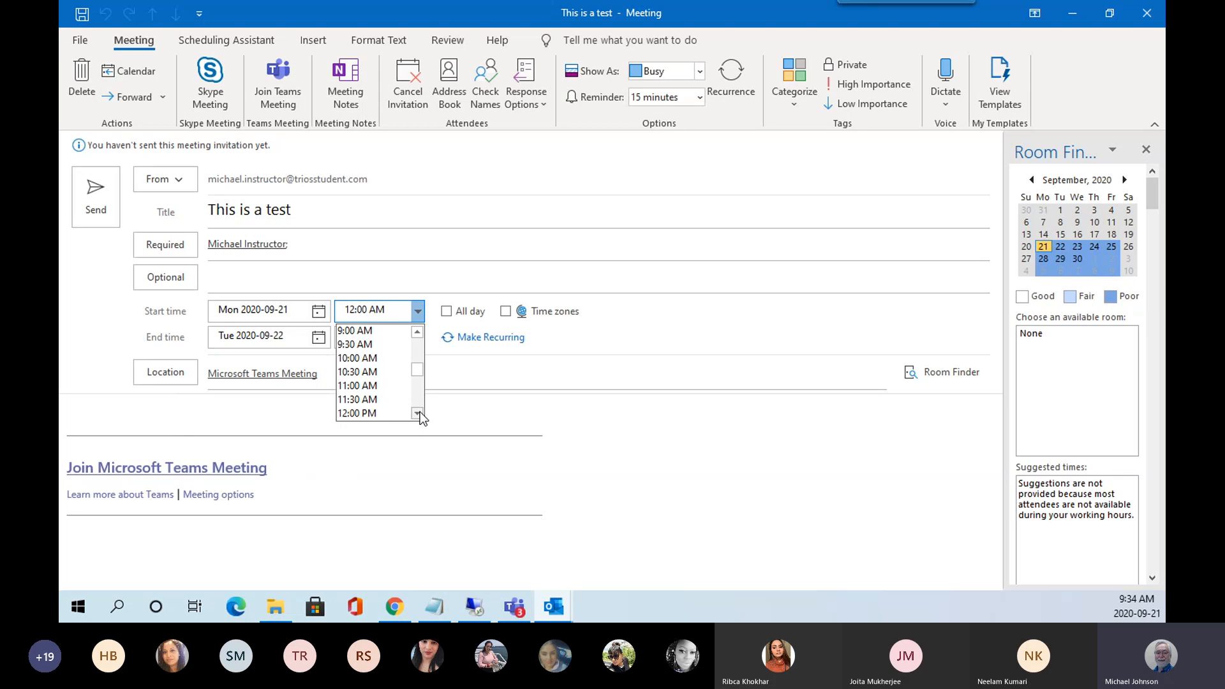
{"action": "left_click", "coordinate": [361, 413]}
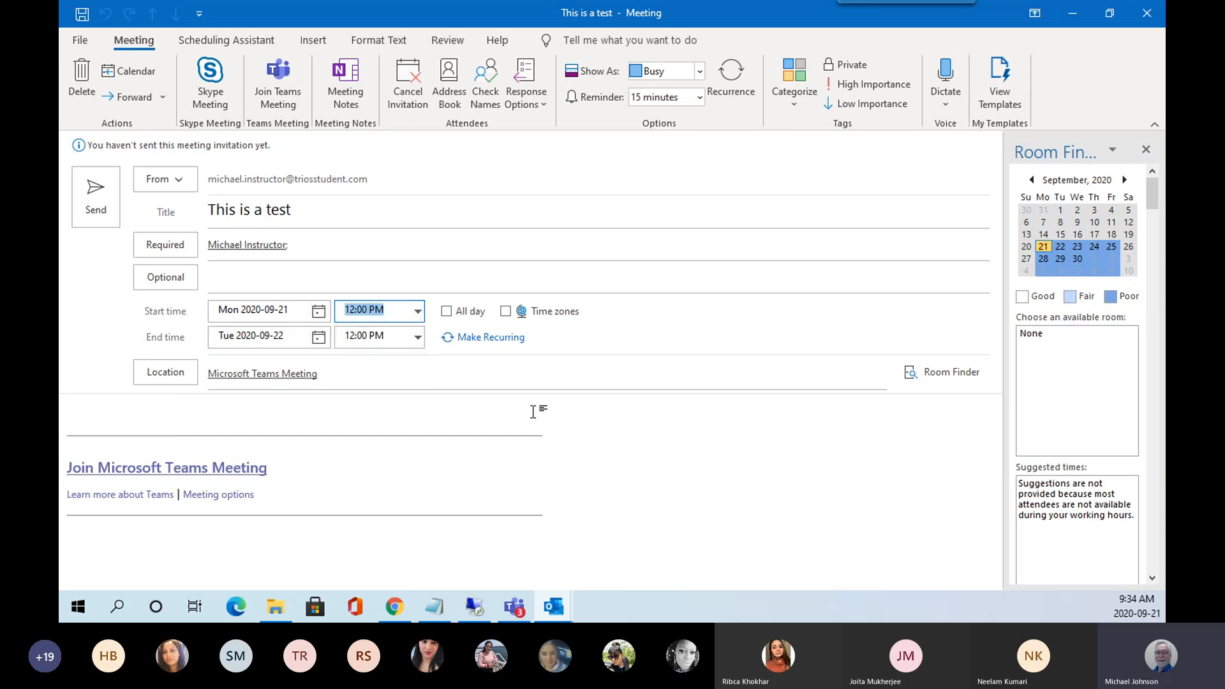
{"action": "left_click", "coordinate": [418, 338]}
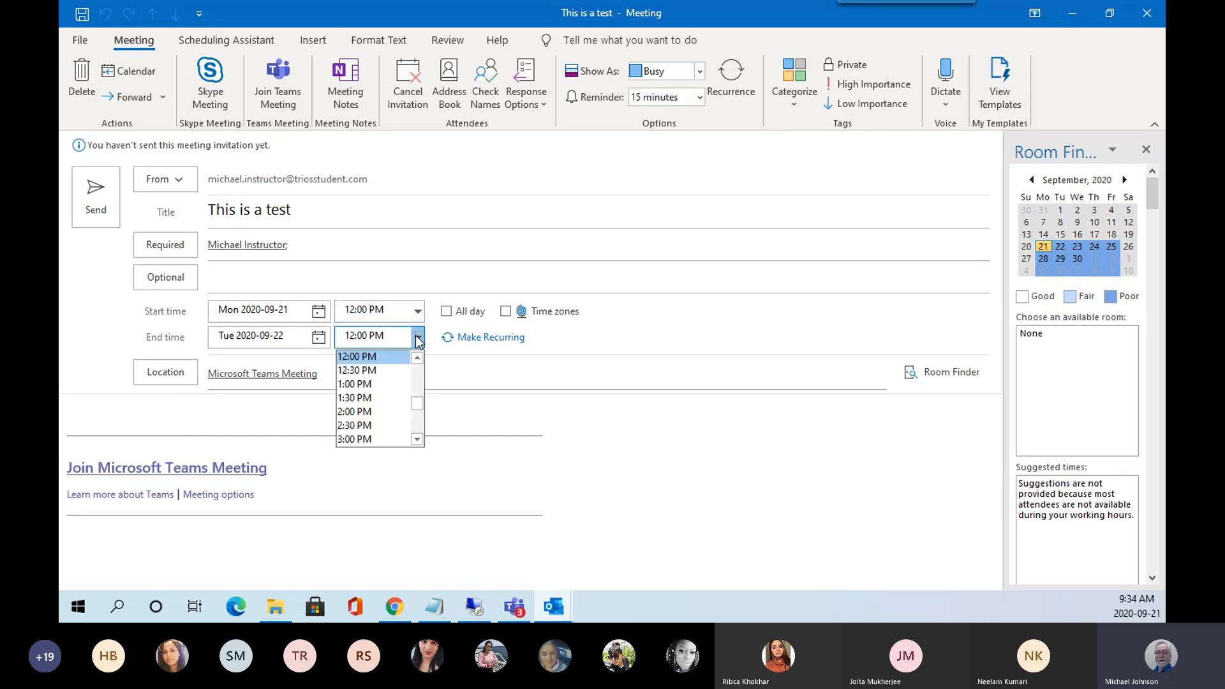
{"action": "left_click", "coordinate": [369, 385]}
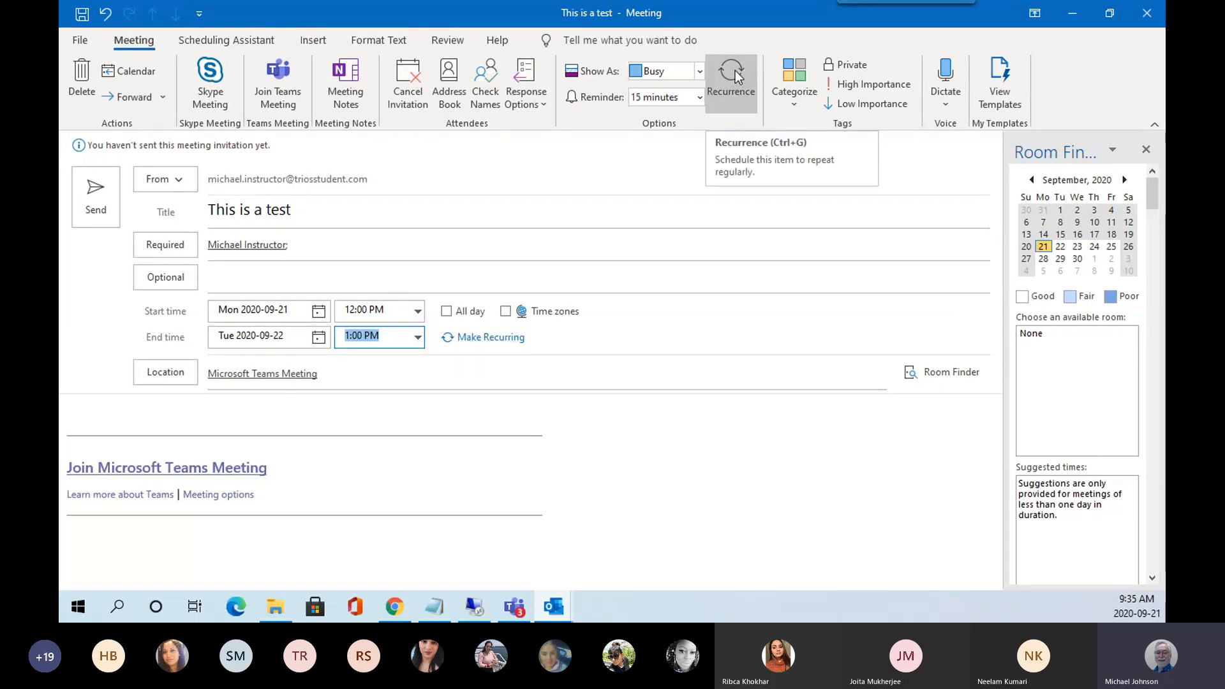
Change the end date to Mon 2020-09-21 for a one-hour meeting, then reopen Recurrence.
{"action": "left_click", "coordinate": [485, 338]}
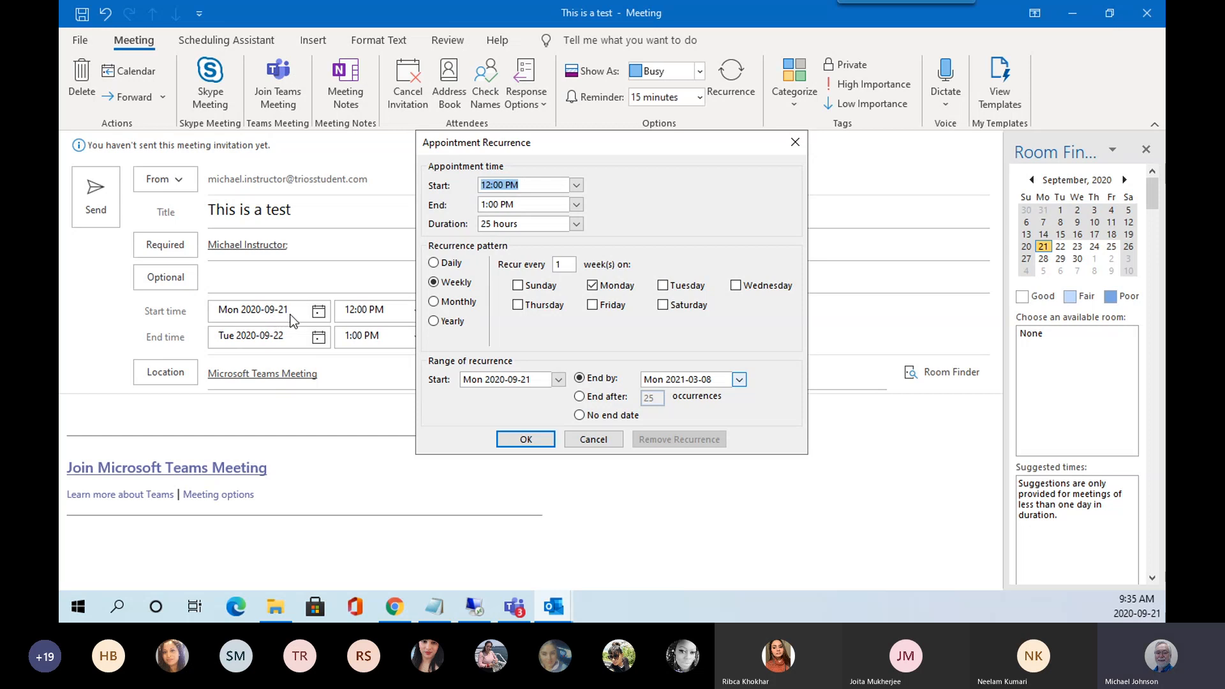
{"action": "left_click", "coordinate": [621, 441]}
{"action": "left_click", "coordinate": [318, 337]}
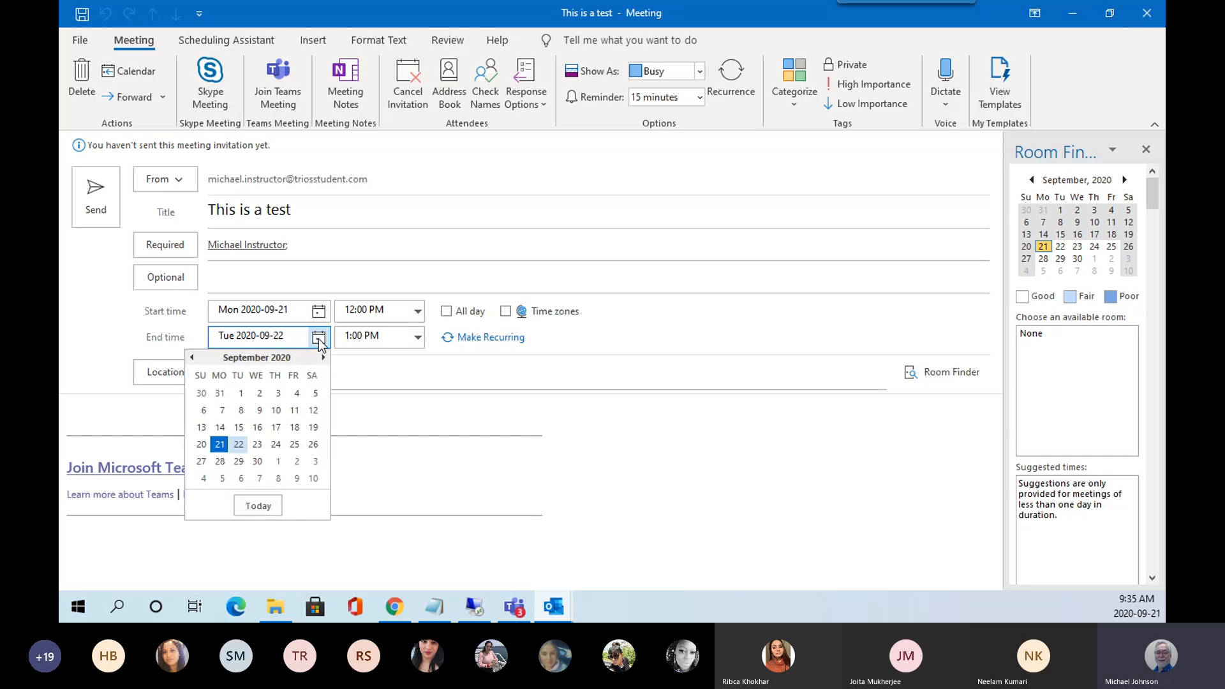
{"action": "left_click", "coordinate": [220, 445]}
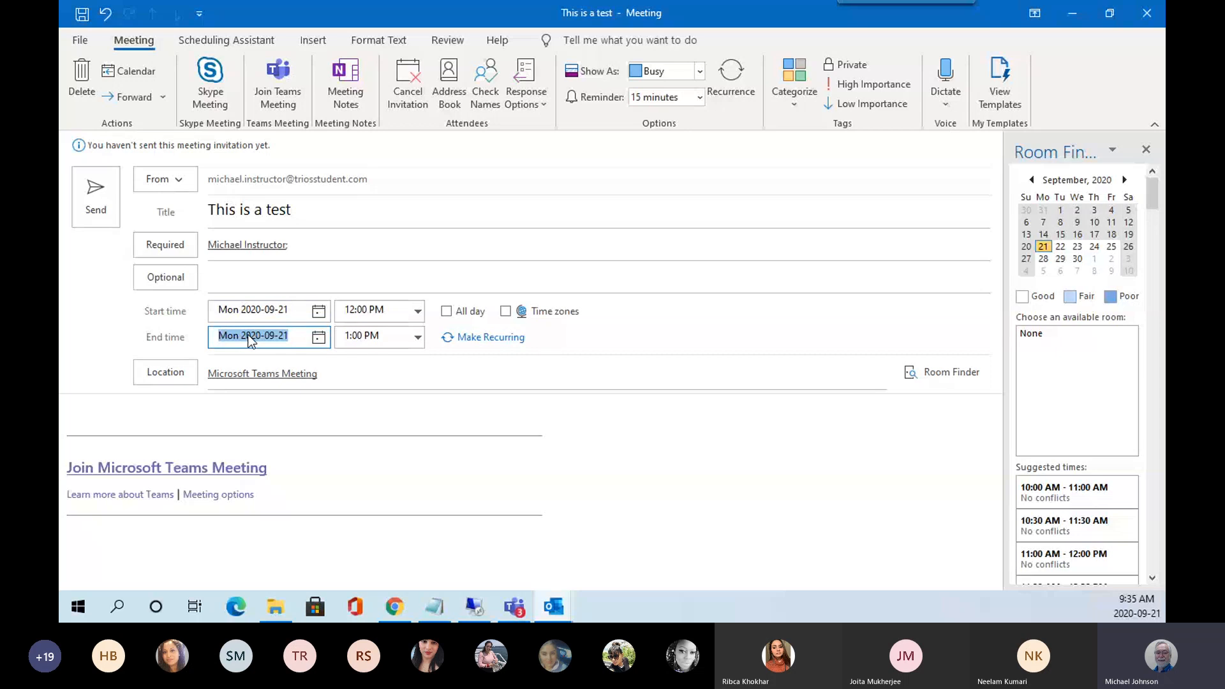
{"action": "left_click", "coordinate": [489, 338]}
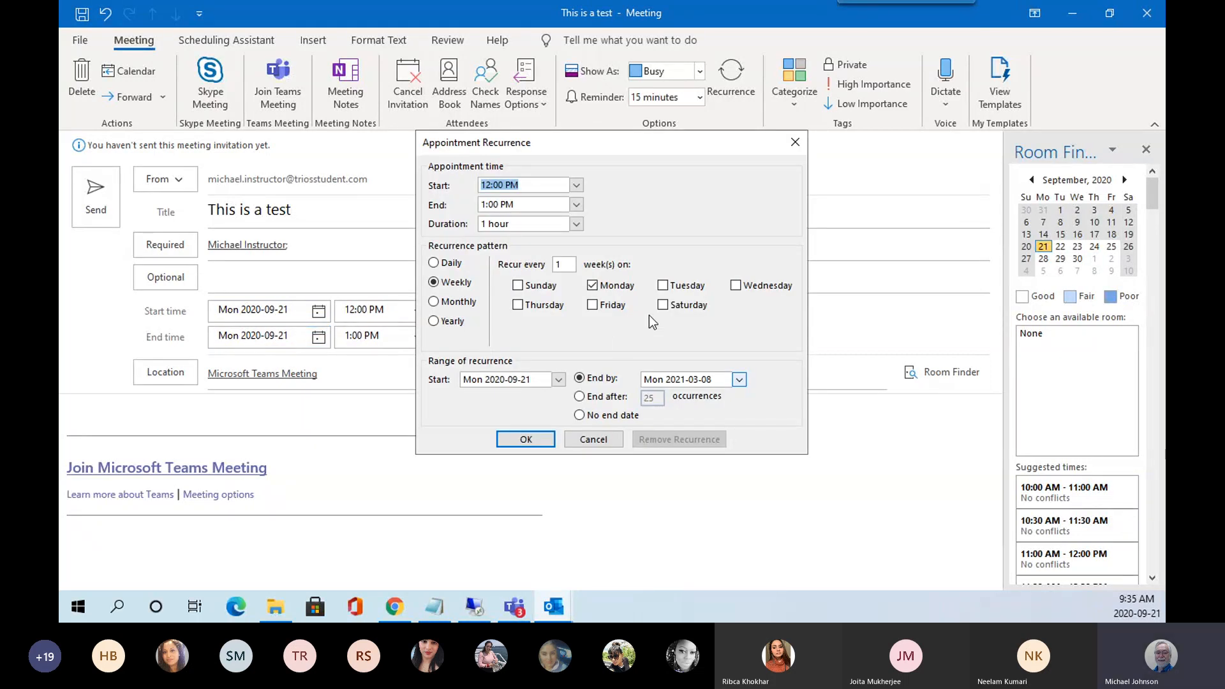
Add Tuesday, Wednesday, Thursday and Friday to the recurrence days.
{"action": "left_click", "coordinate": [663, 289]}
{"action": "left_click", "coordinate": [736, 286]}
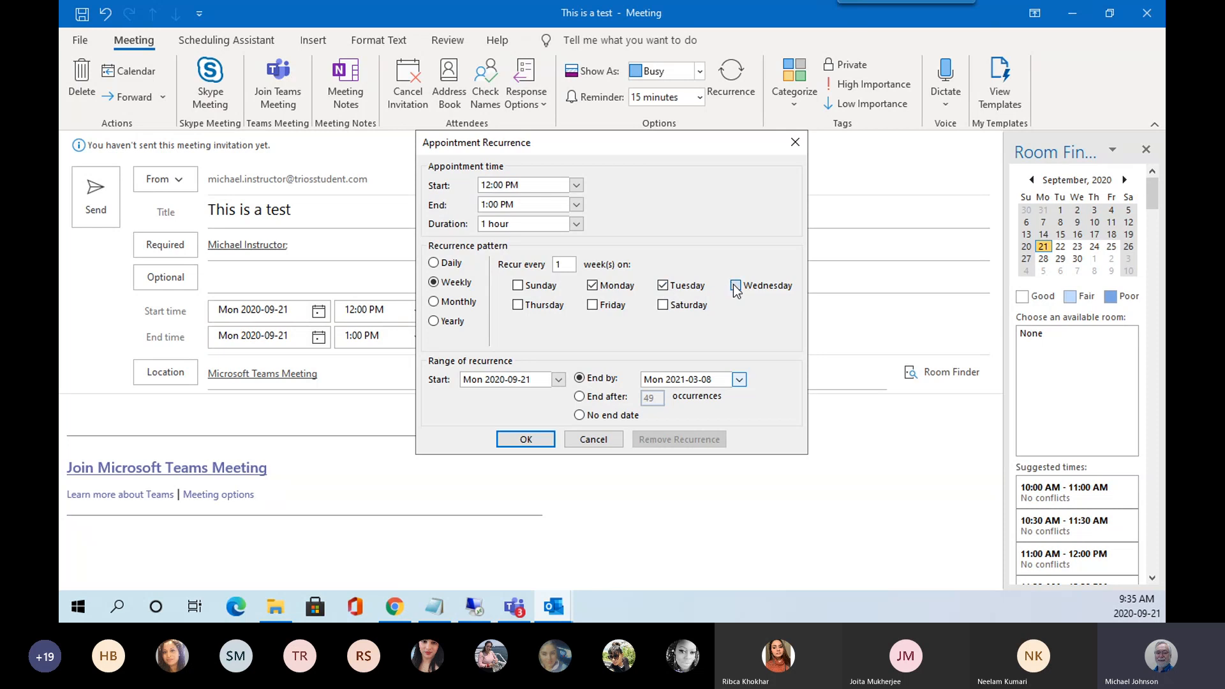
{"action": "left_click", "coordinate": [518, 305]}
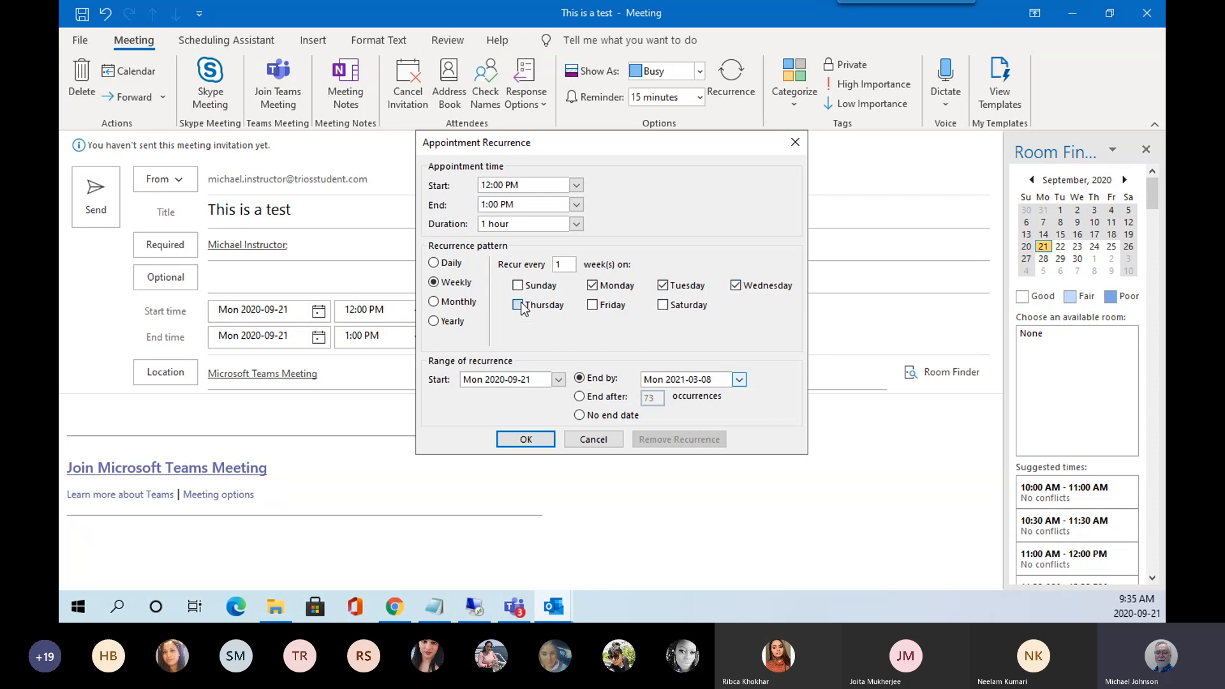
{"action": "left_click", "coordinate": [593, 306]}
Set the series to end by Friday 2020-09-25 and confirm the recurrence.
{"action": "left_click", "coordinate": [739, 380]}
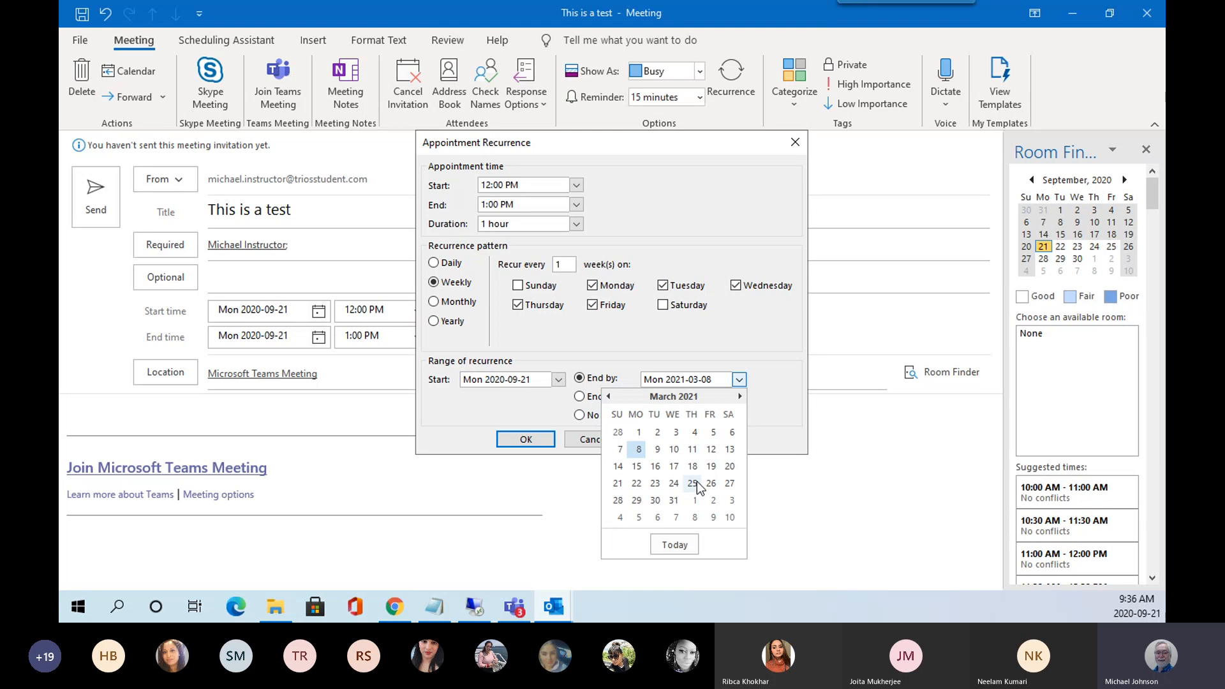
{"action": "left_click", "coordinate": [608, 397]}
{"action": "left_click", "coordinate": [608, 397]}
{"action": "left_click", "coordinate": [608, 396]}
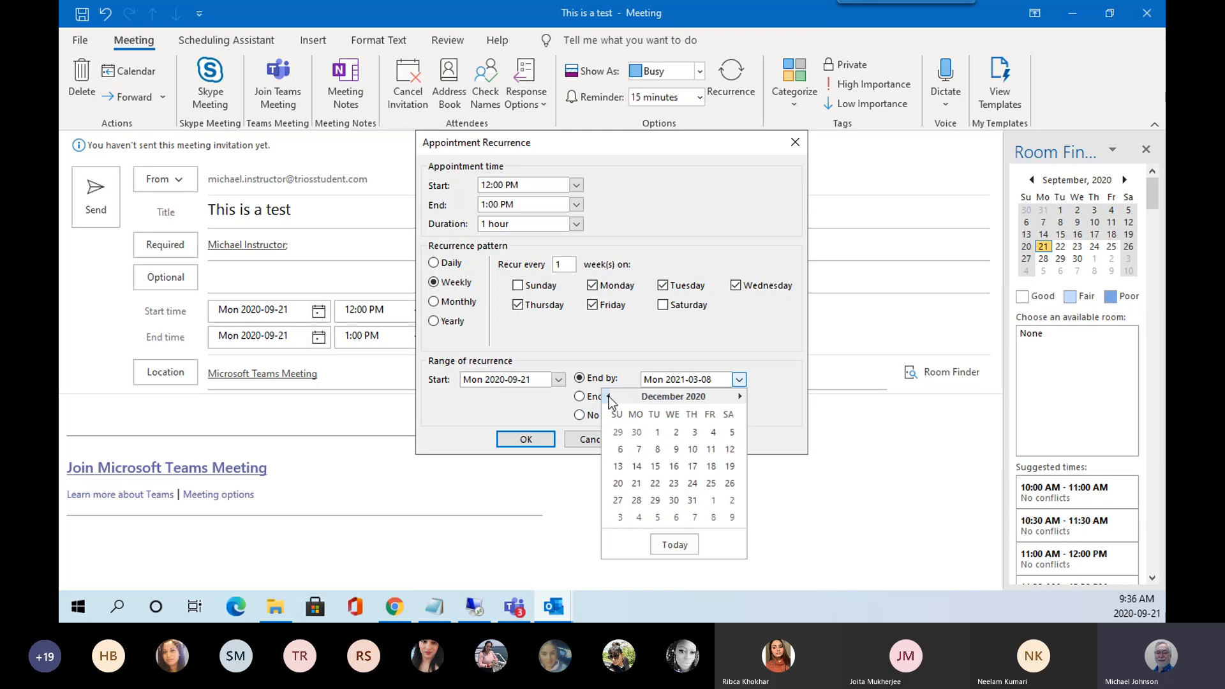
{"action": "left_click", "coordinate": [608, 396]}
{"action": "left_click", "coordinate": [608, 396]}
{"action": "left_click", "coordinate": [608, 397]}
{"action": "left_click", "coordinate": [608, 397]}
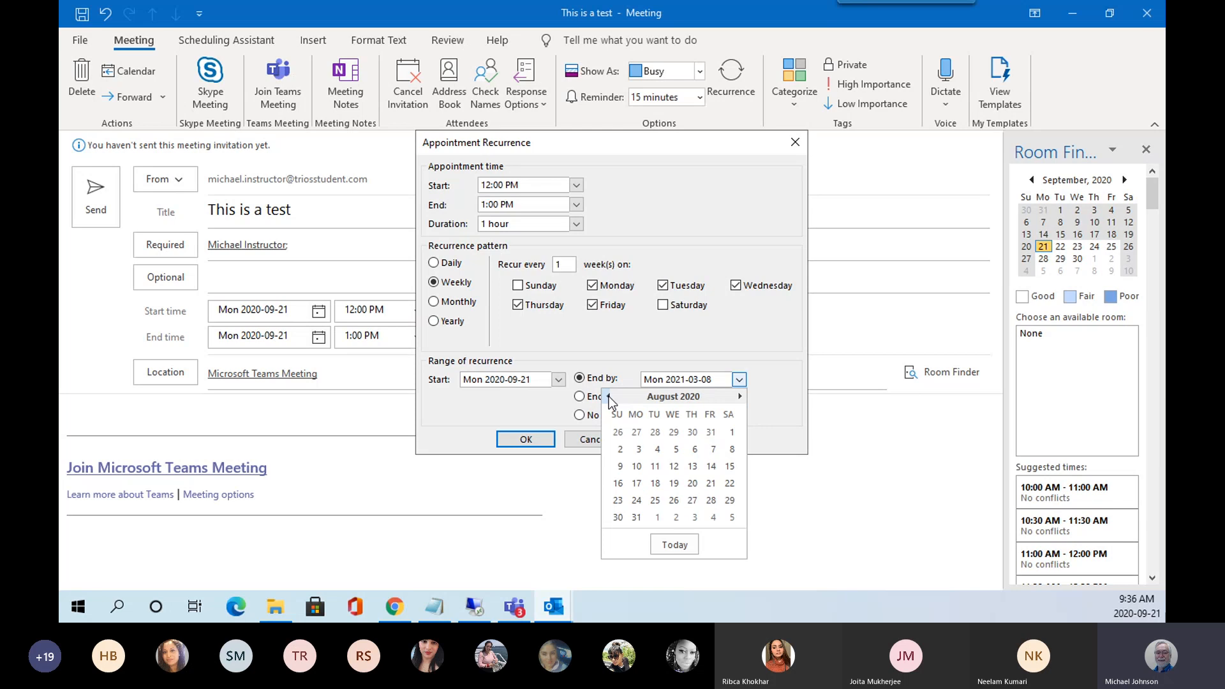
{"action": "left_click", "coordinate": [740, 396]}
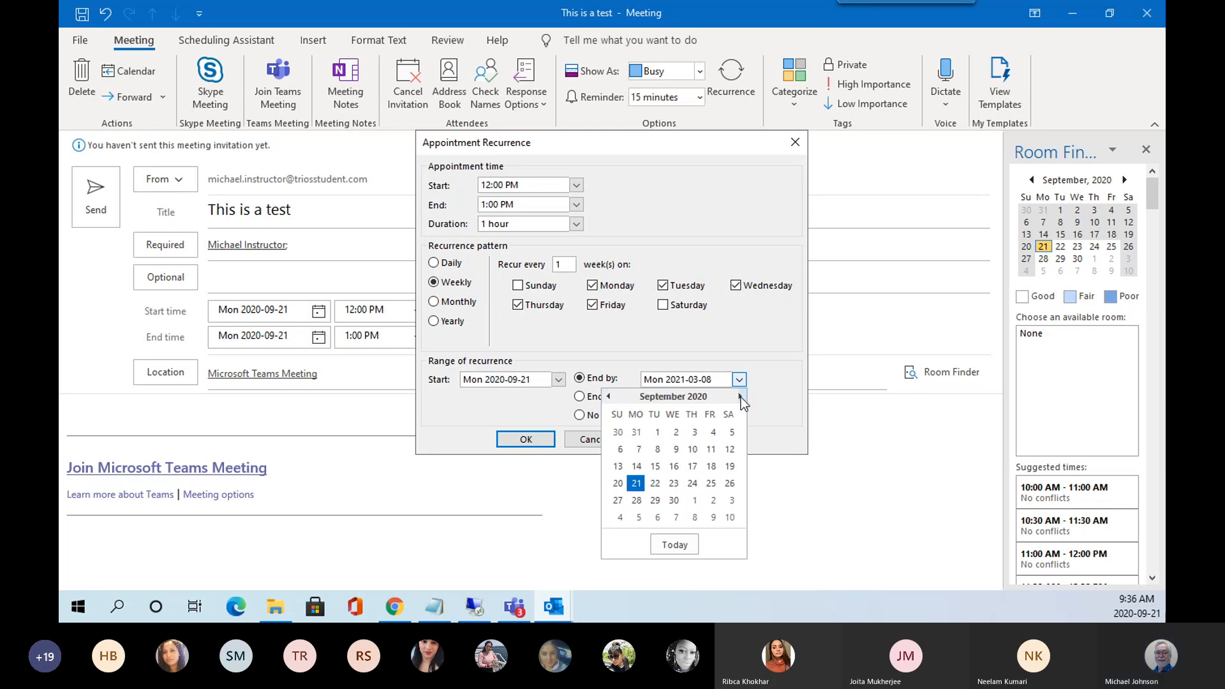
{"action": "left_click", "coordinate": [711, 484]}
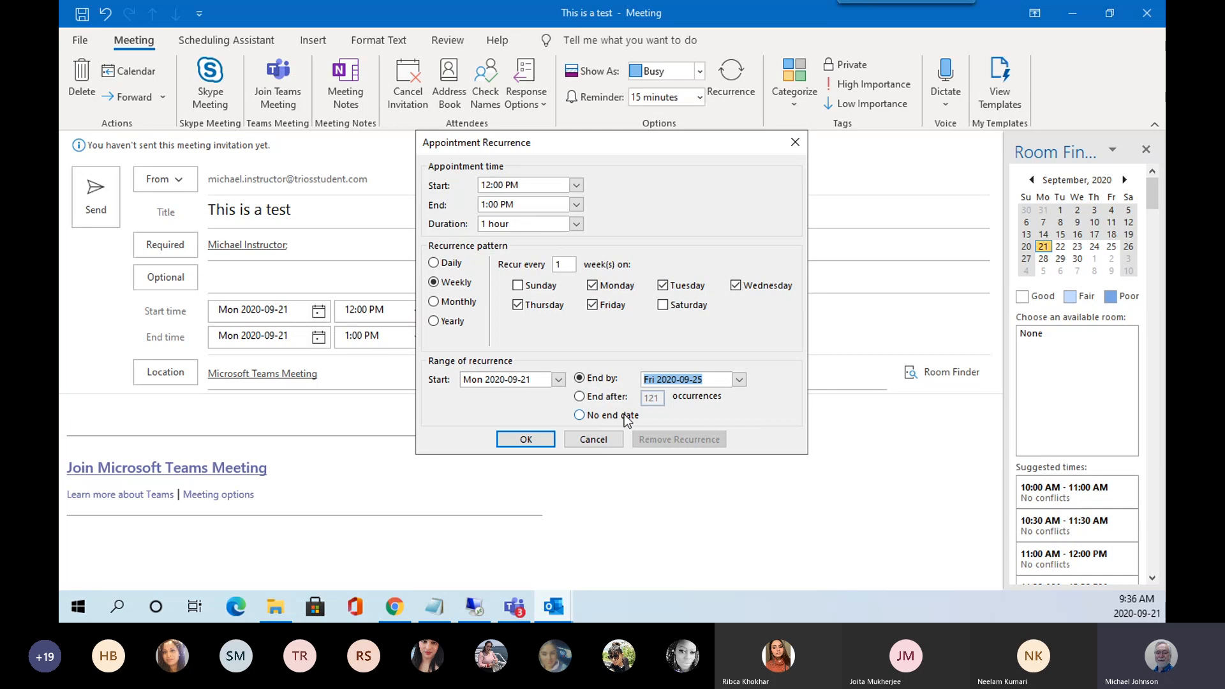
{"action": "left_click", "coordinate": [527, 441]}
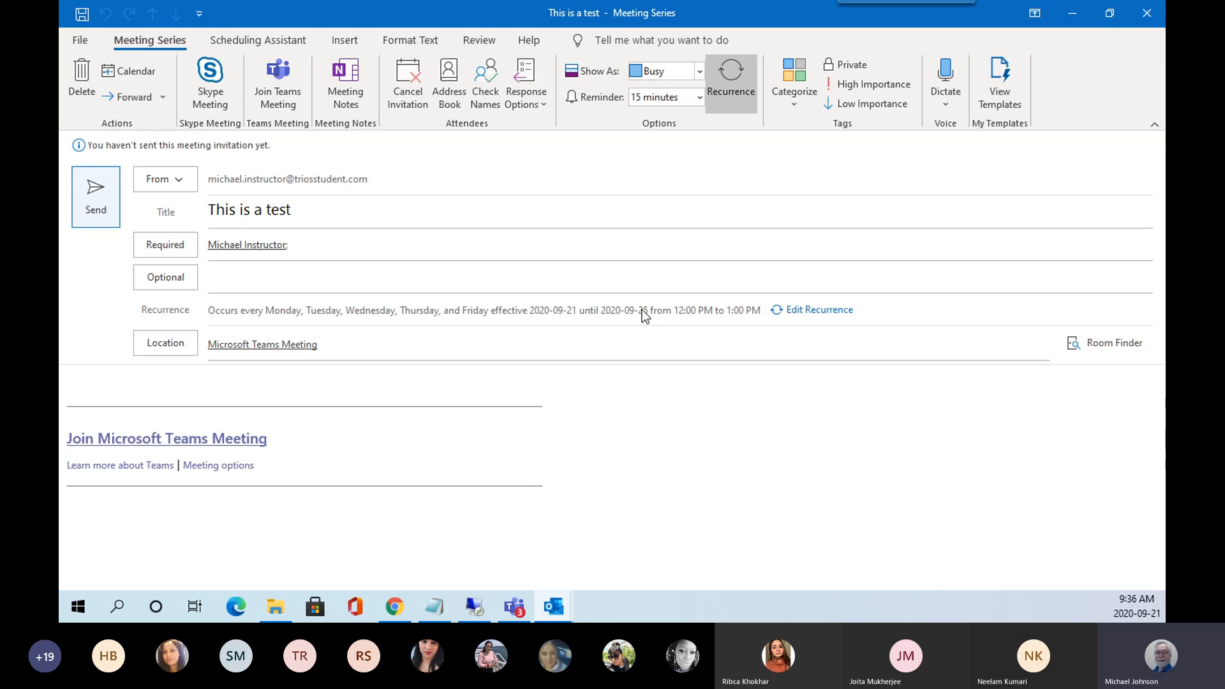
Create a new red category named 'Pizza Lunch' and apply it to the meeting.
{"action": "left_click", "coordinate": [794, 102]}
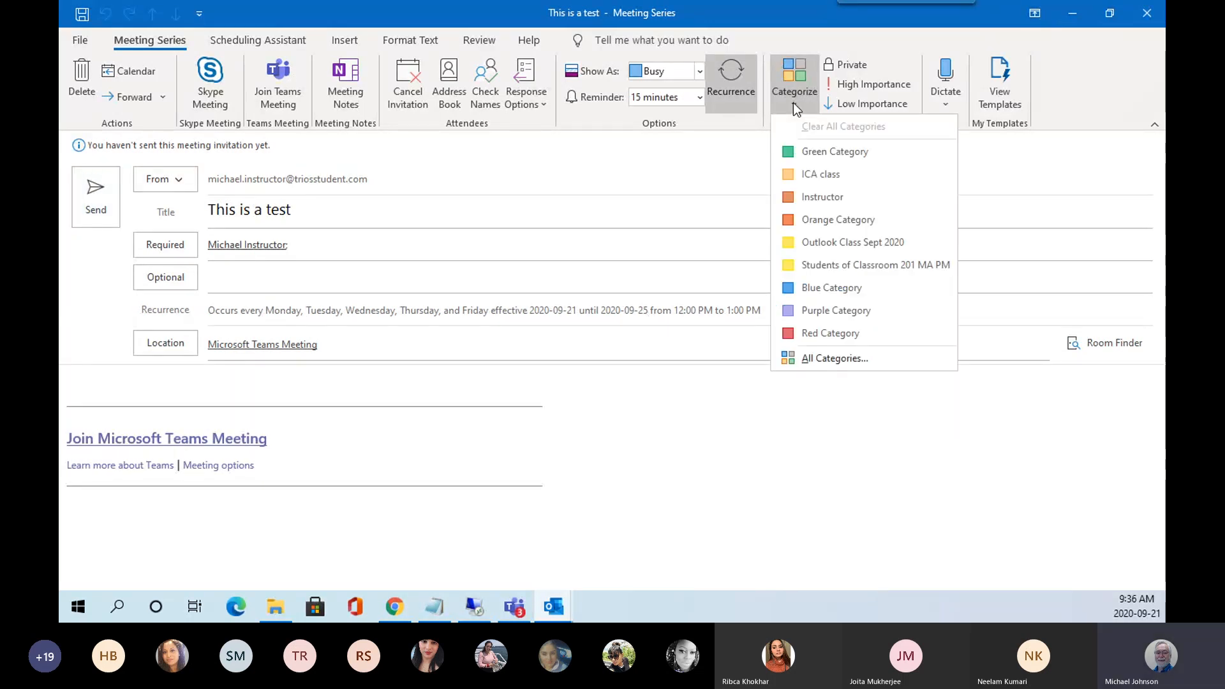
{"action": "left_click", "coordinate": [824, 357]}
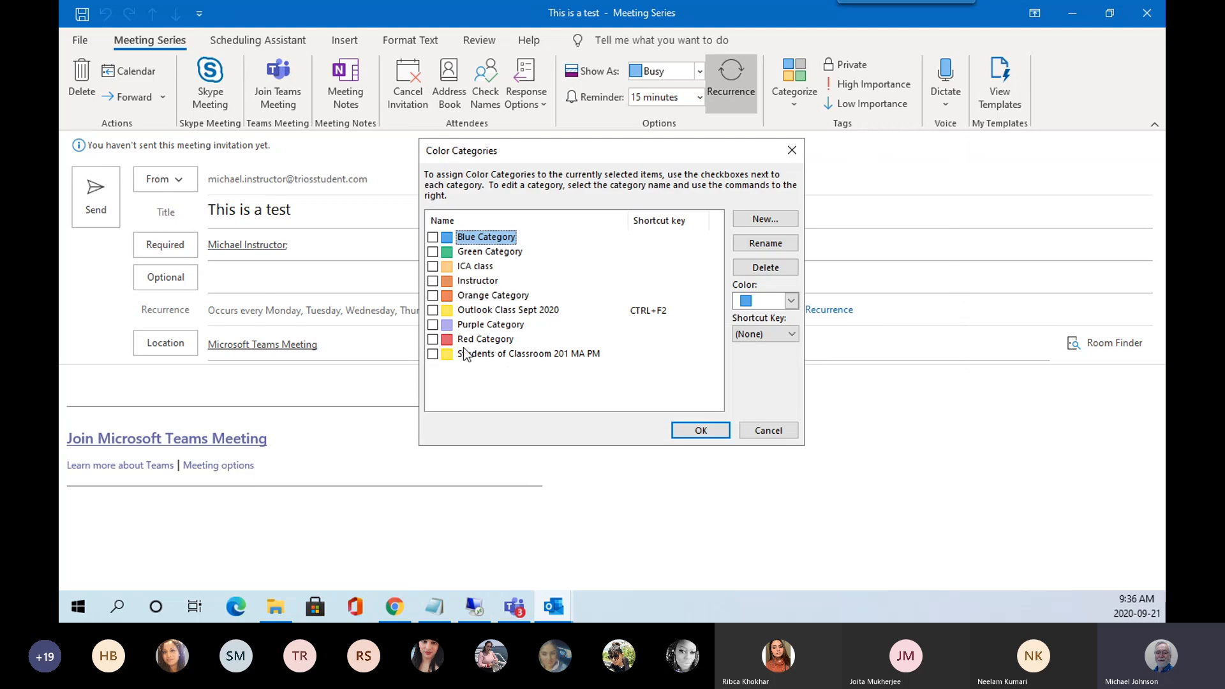
{"action": "left_click", "coordinate": [766, 218]}
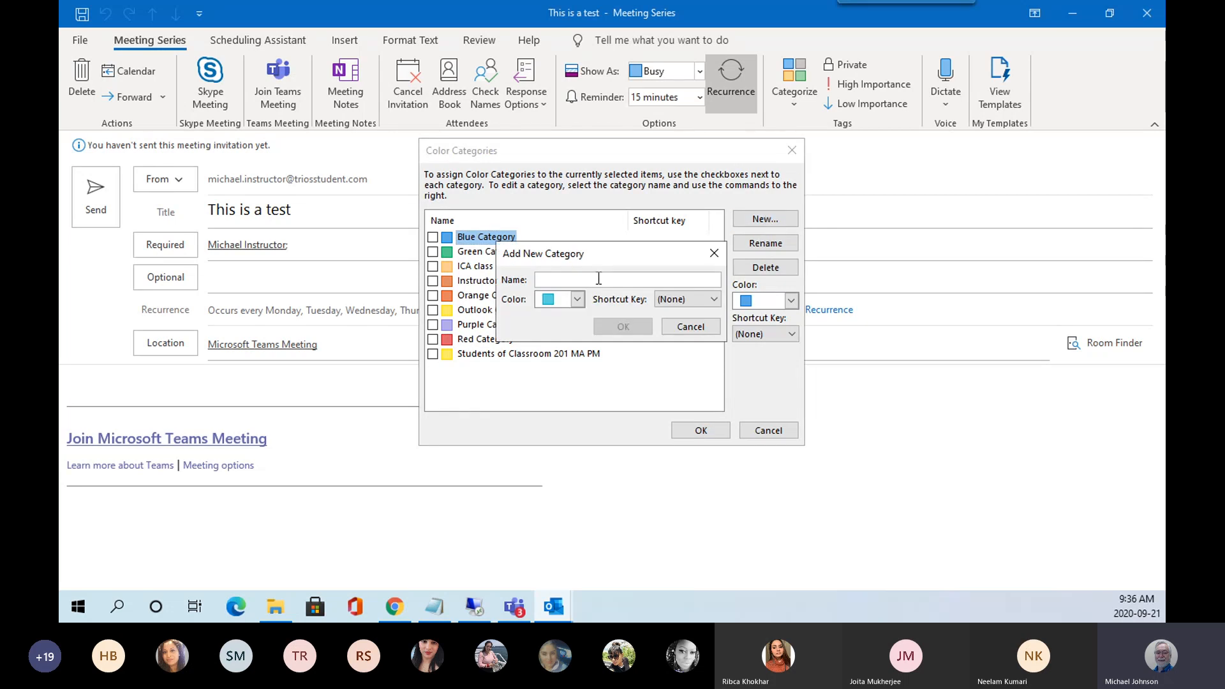
{"action": "type", "text": "Pizza"}
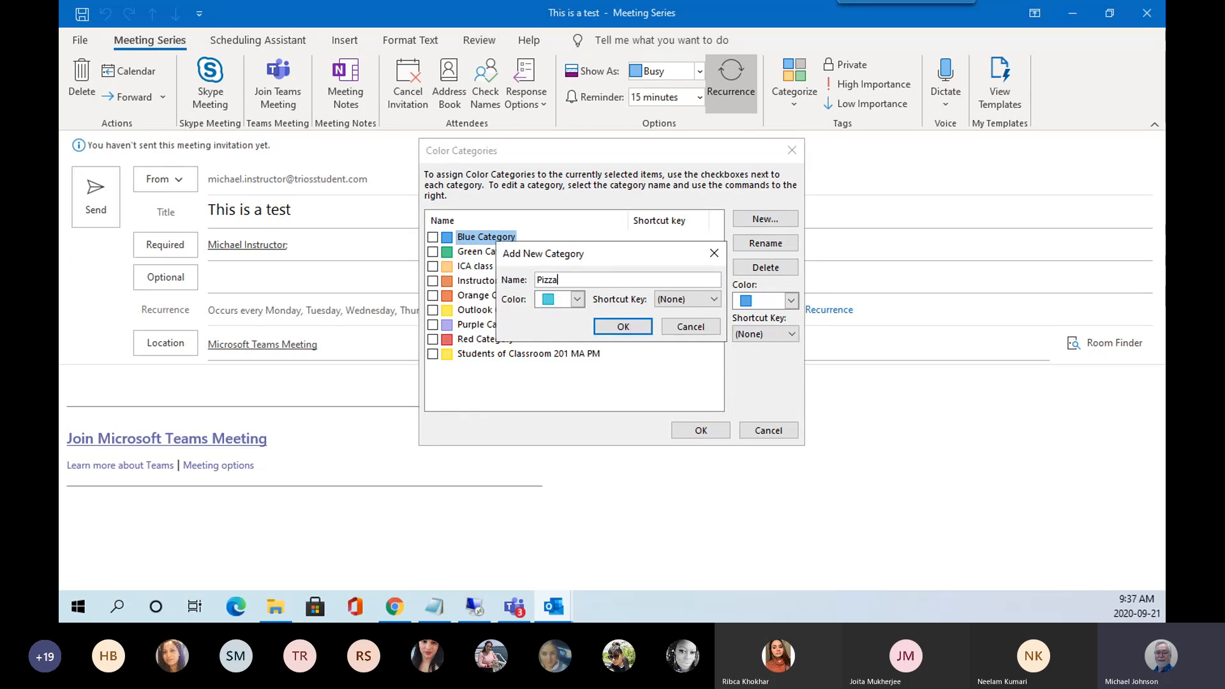
{"action": "type", "text": " Lunch"}
{"action": "left_click", "coordinate": [577, 299]}
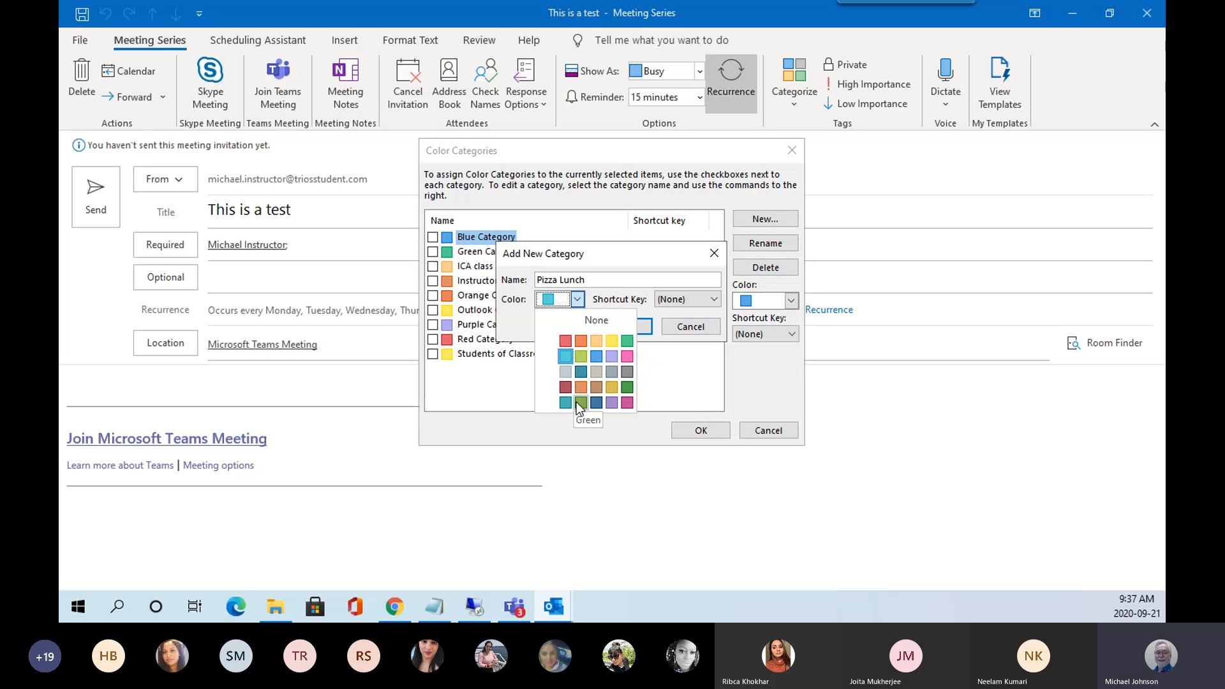
{"action": "left_click", "coordinate": [566, 342]}
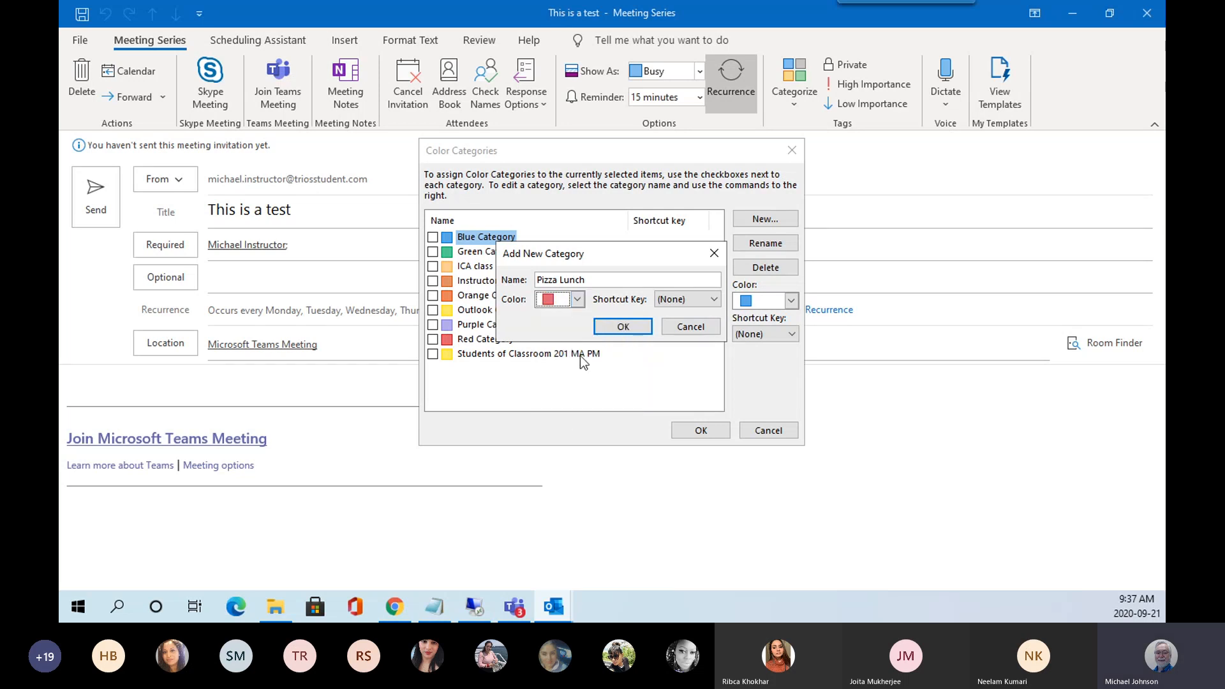
{"action": "left_click", "coordinate": [636, 328]}
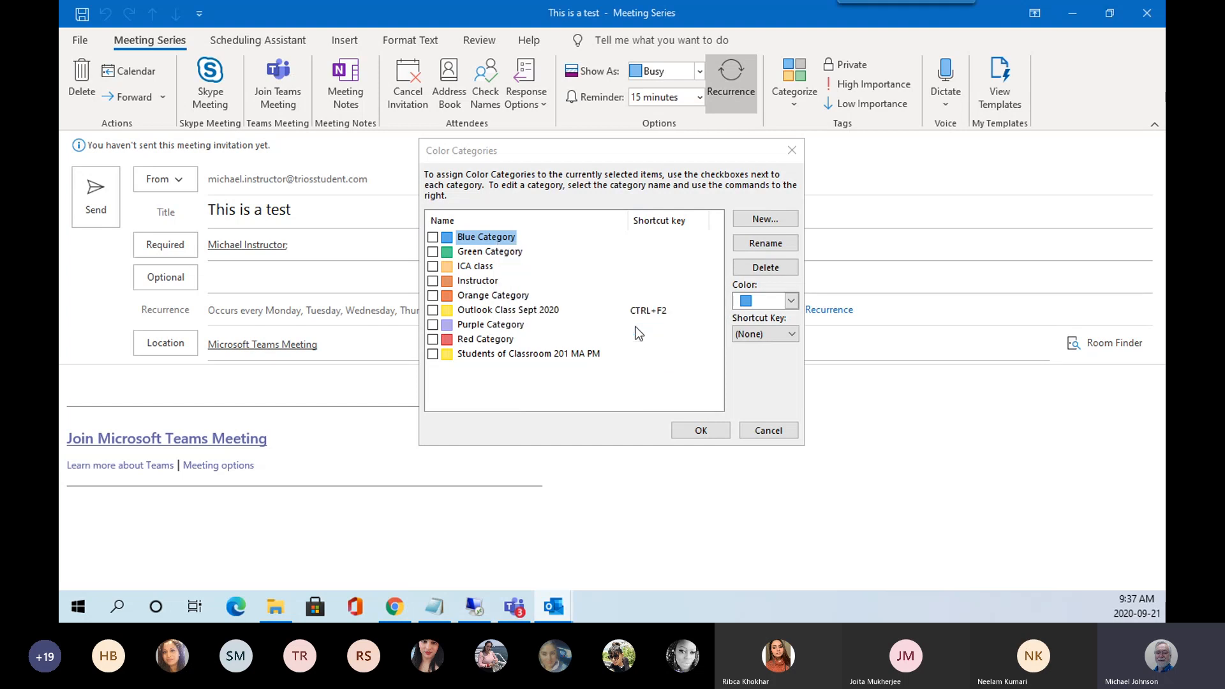
{"action": "left_click", "coordinate": [701, 432]}
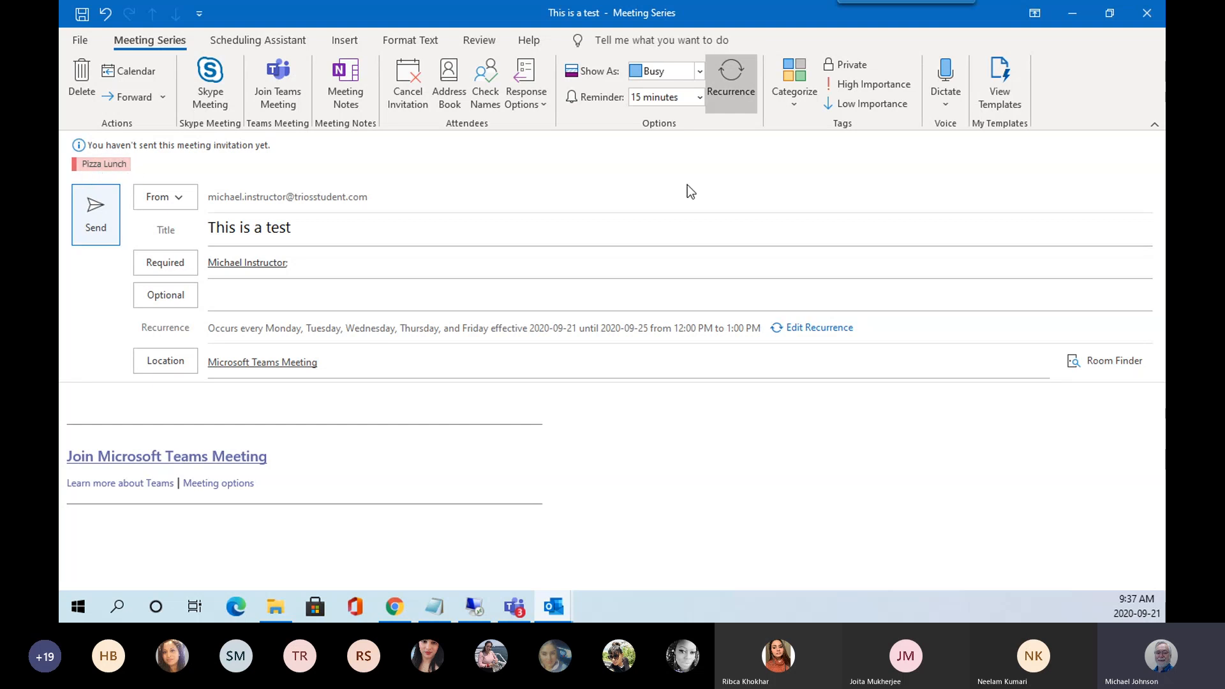
Mark the meeting as High Importance and show the My Templates pane.
{"action": "left_click", "coordinate": [887, 90]}
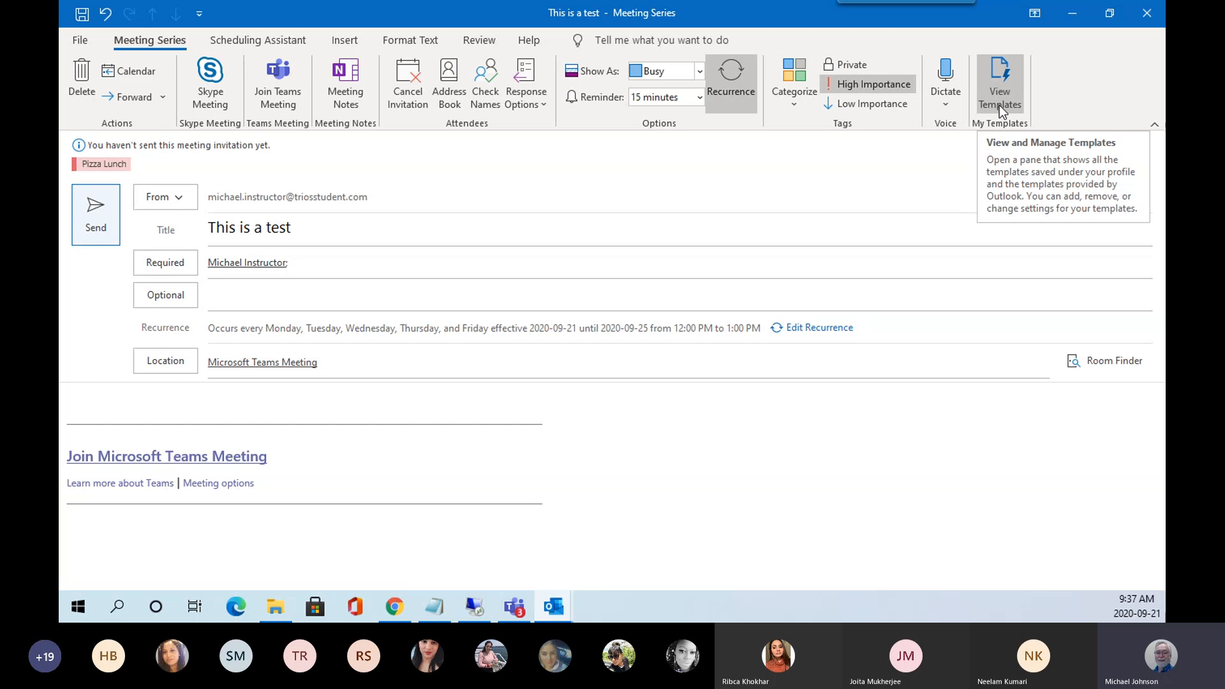
{"action": "left_click", "coordinate": [999, 106]}
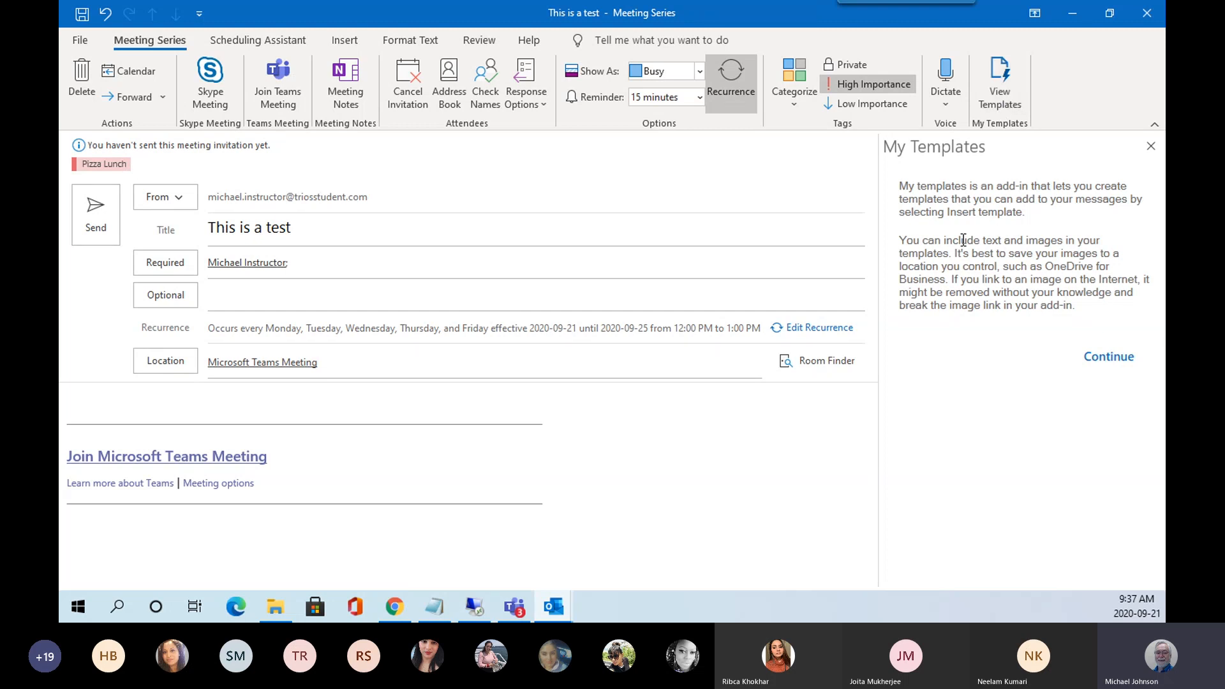
Draft a 'Lunch' template in My Templates, cancel it, and close the pane.
{"action": "left_click", "coordinate": [1104, 359]}
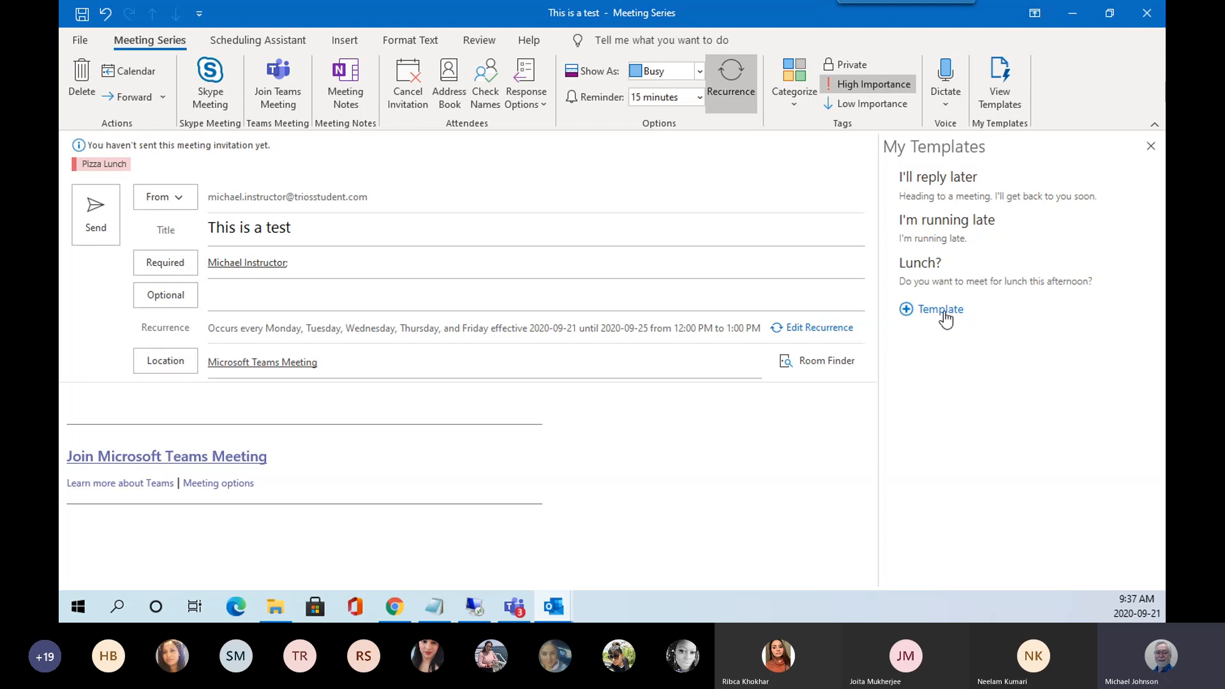
{"action": "left_click", "coordinate": [904, 312]}
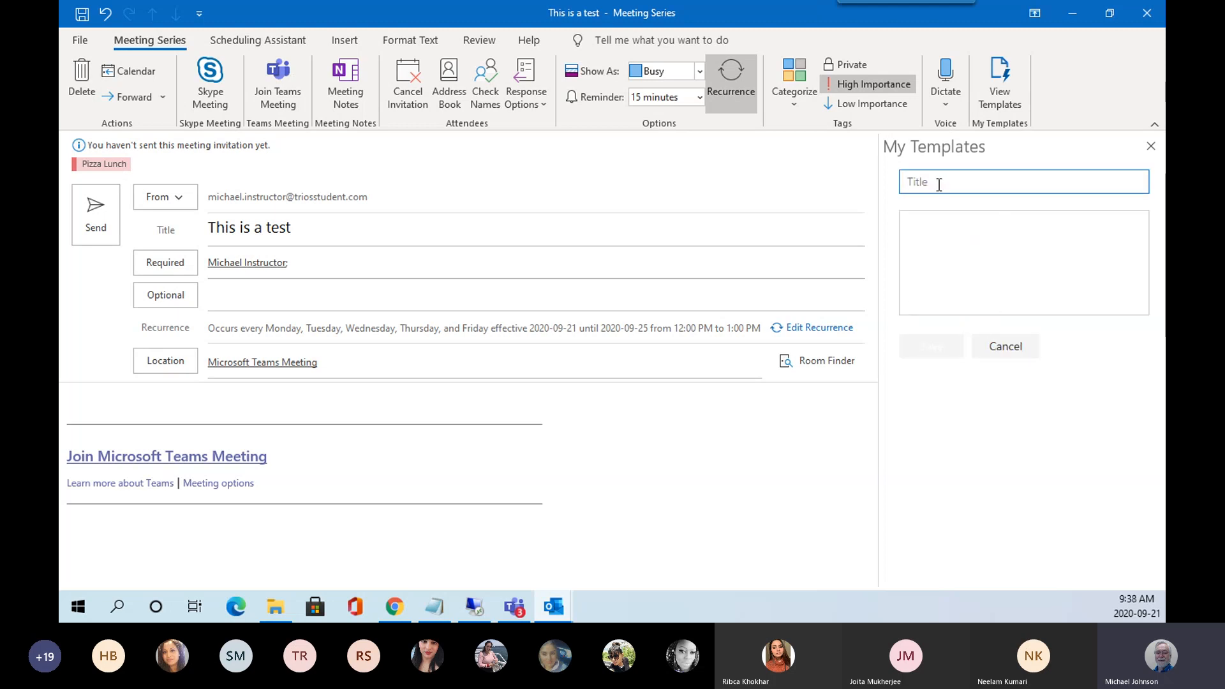
{"action": "type", "text": "Pizza"}
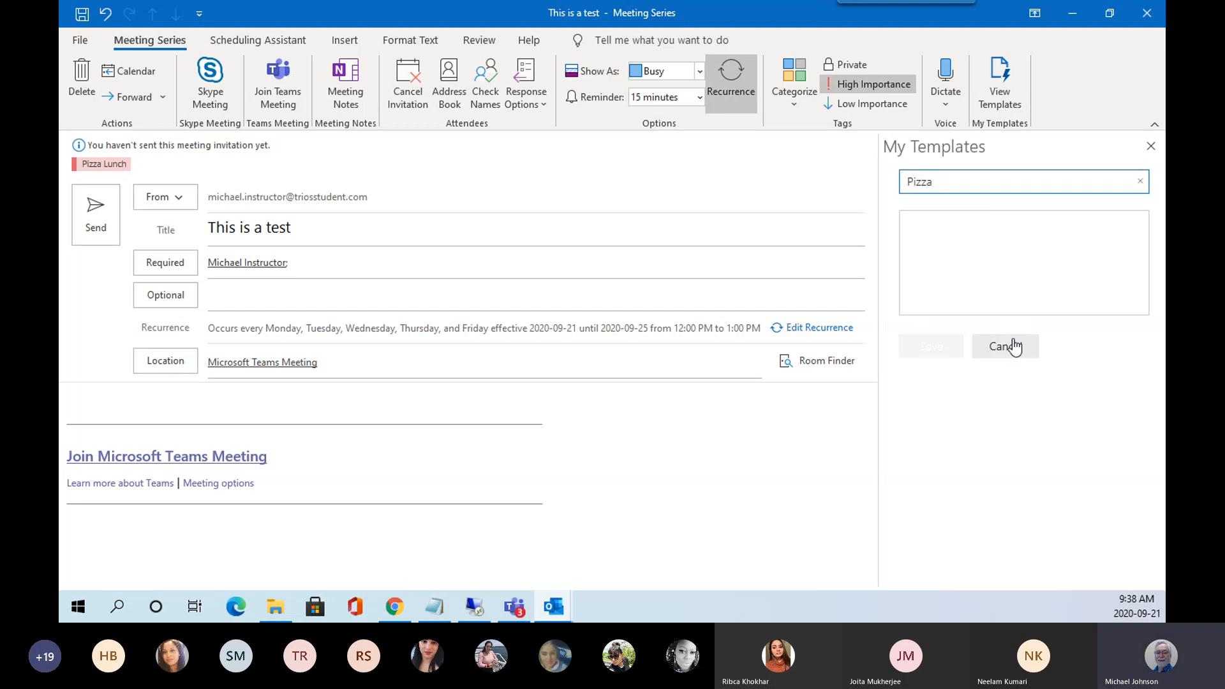
{"action": "left_click", "coordinate": [933, 240]}
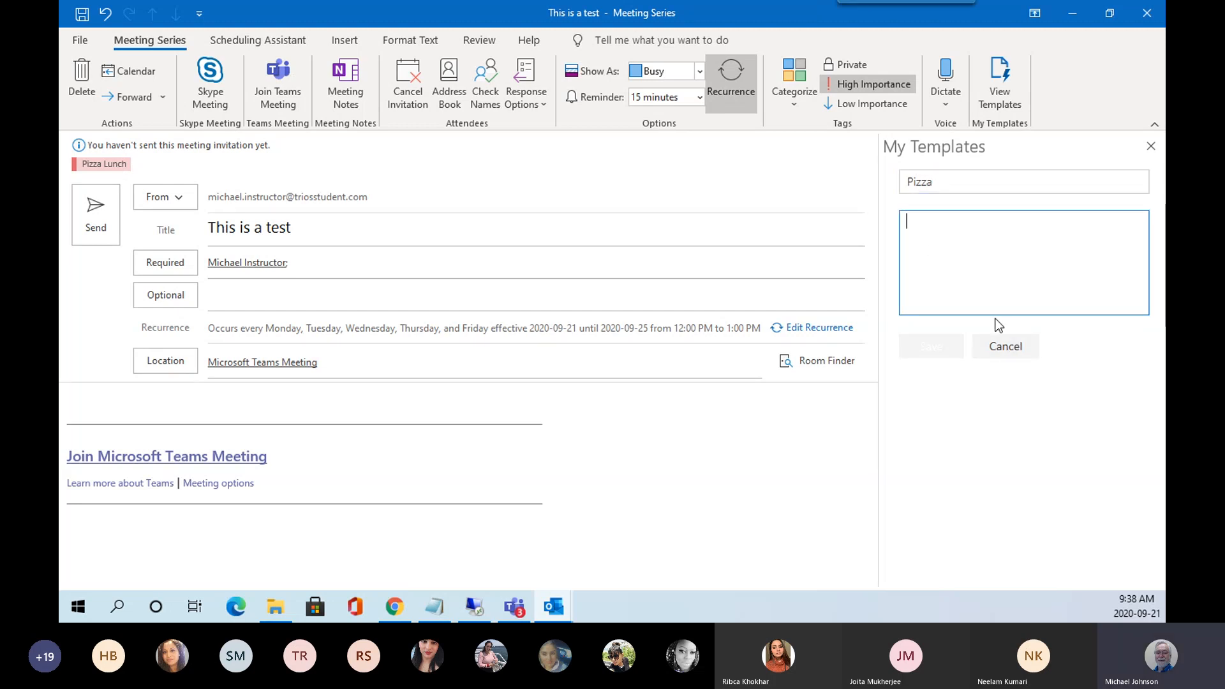
{"action": "left_click_drag", "start_coordinate": [937, 180], "coordinate": [879, 179]}
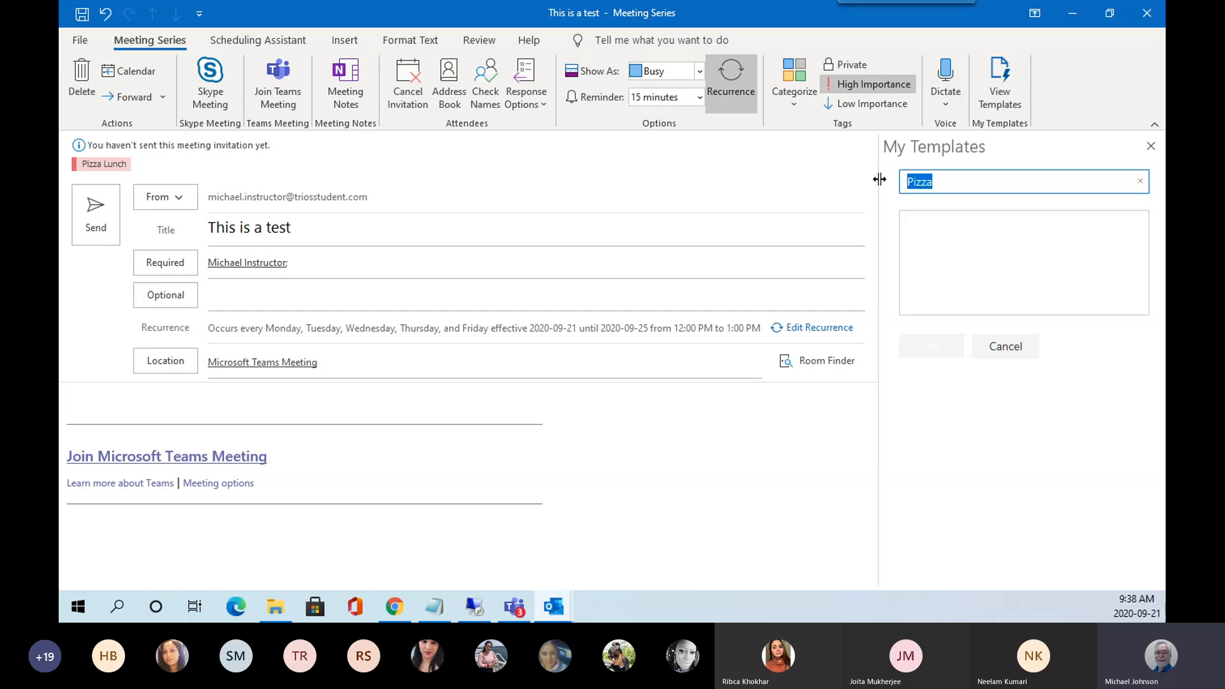
{"action": "type", "text": "Lunch"}
{"action": "left_click", "coordinate": [925, 218]}
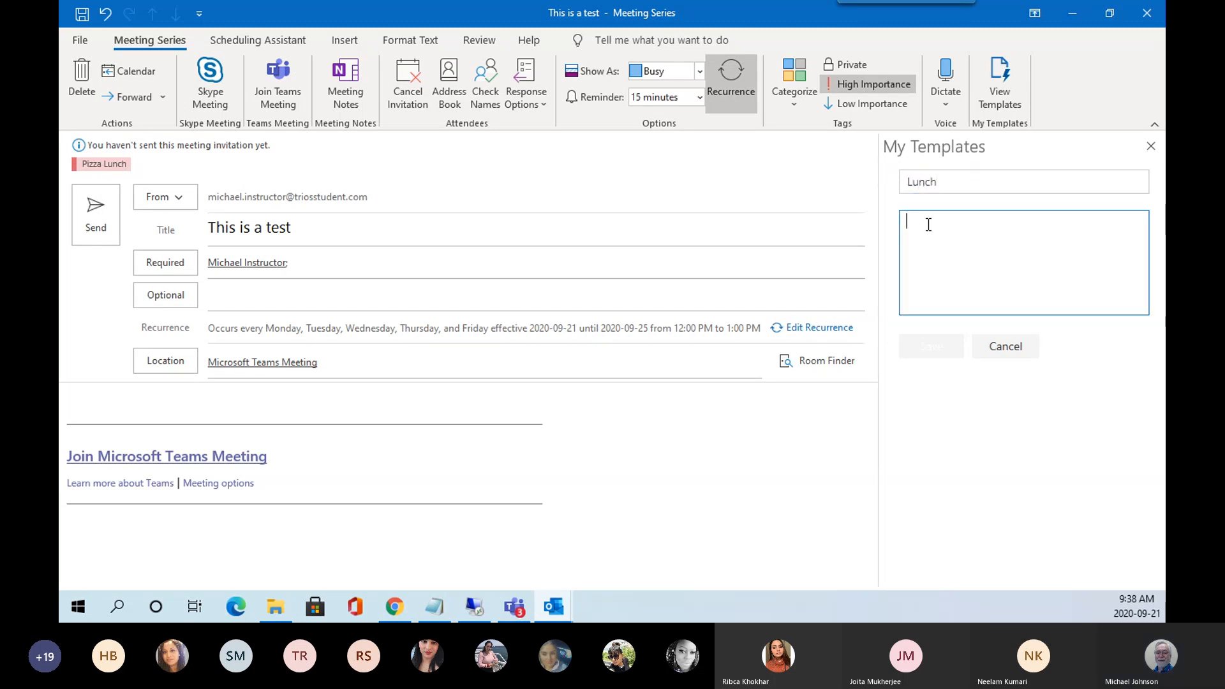
{"action": "left_click", "coordinate": [1014, 349]}
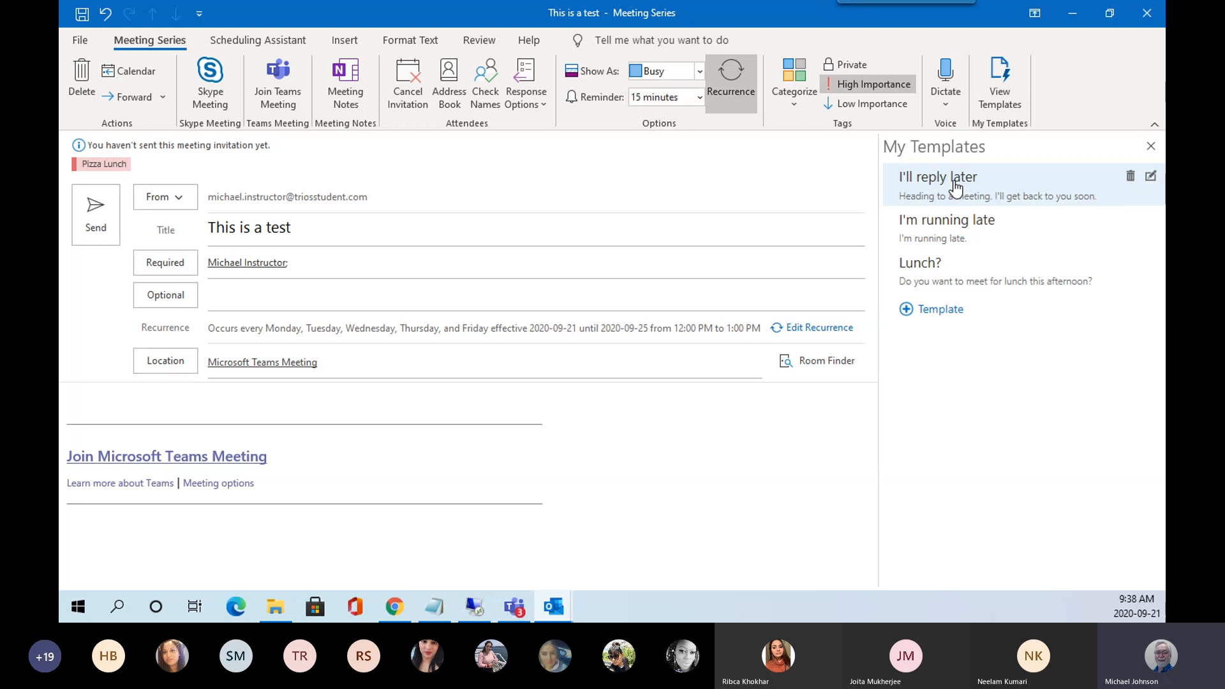
{"action": "left_click", "coordinate": [1151, 147]}
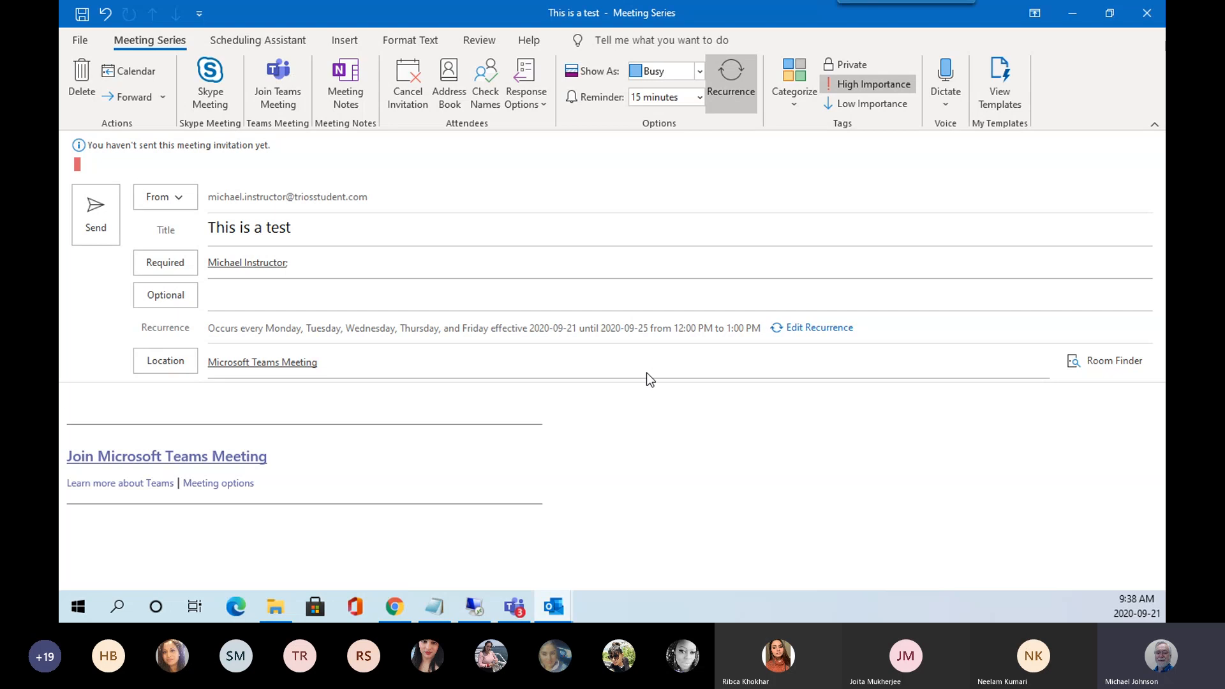
Type 'Are you up for a Pizza Lunch????????????' into the invitation body.
{"action": "type", "text": "re you up for a Pizza Lunch"}
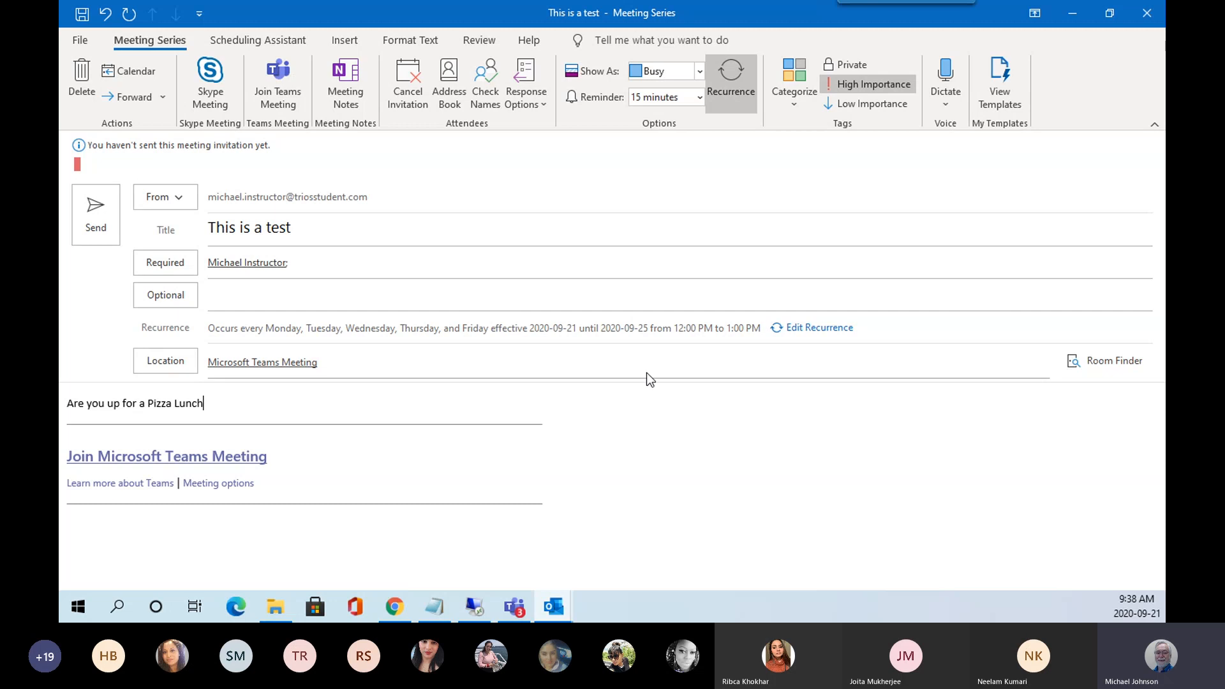
{"action": "type", "text": "????????????"}
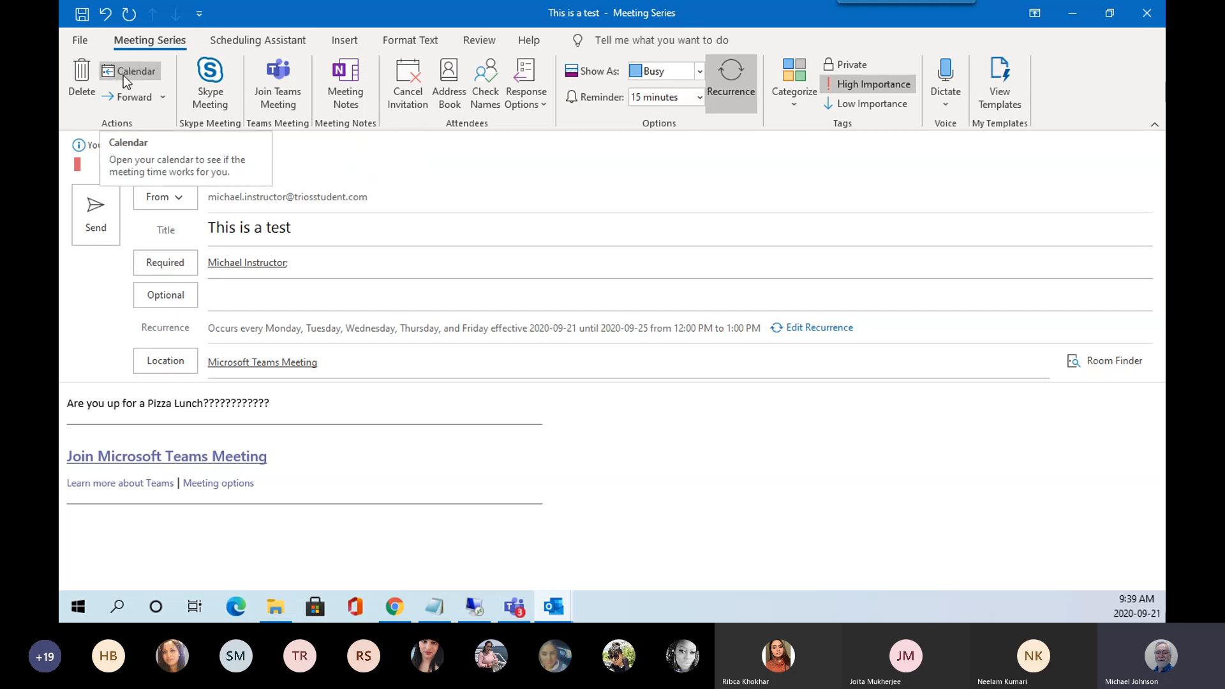
Review the Forward and Response Options menus without changing anything.
{"action": "left_click", "coordinate": [163, 97]}
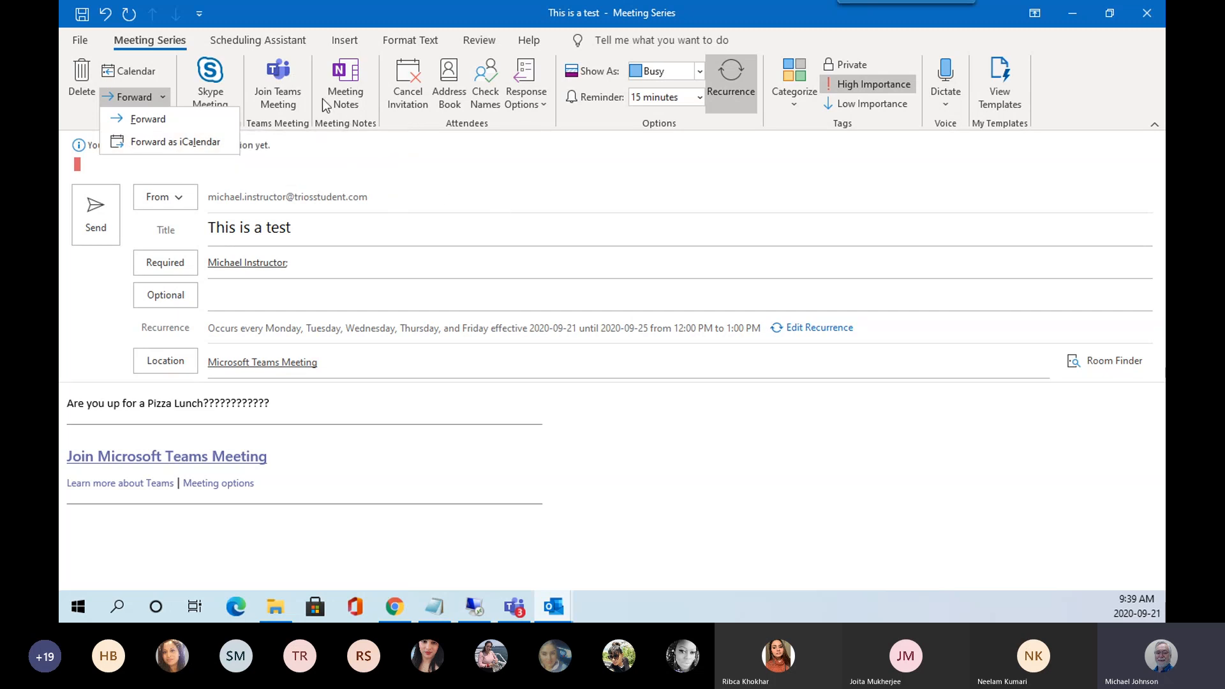
{"action": "left_click", "coordinate": [423, 163]}
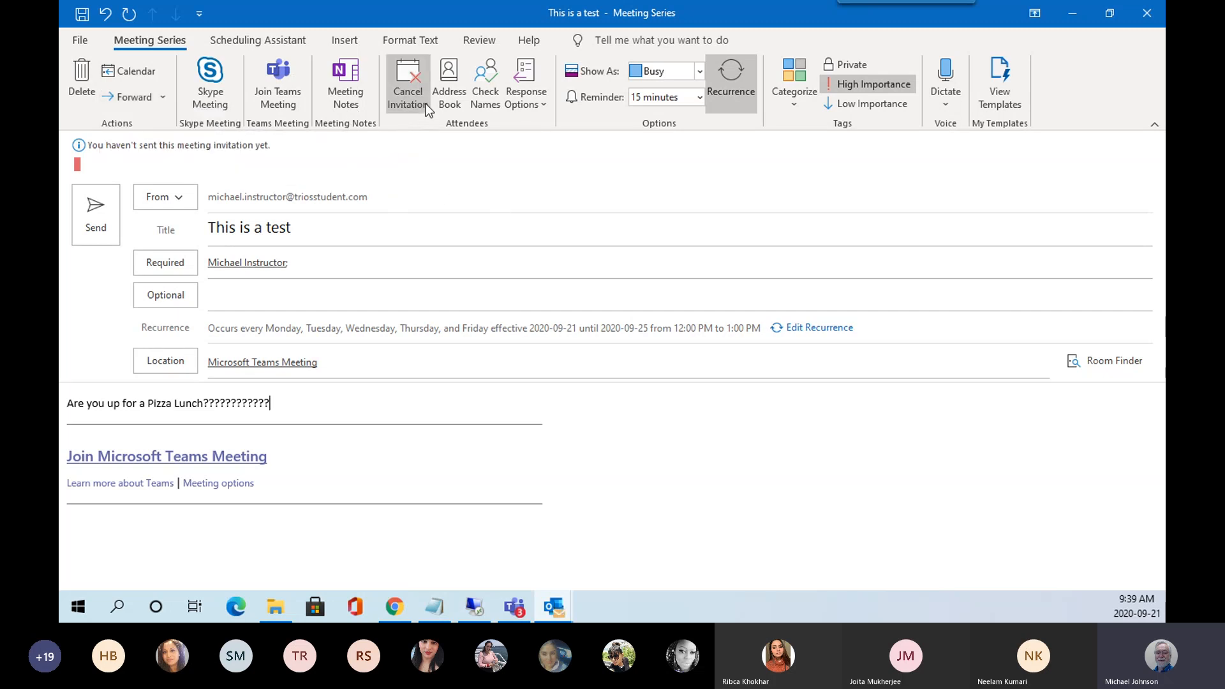
{"action": "left_click", "coordinate": [544, 106]}
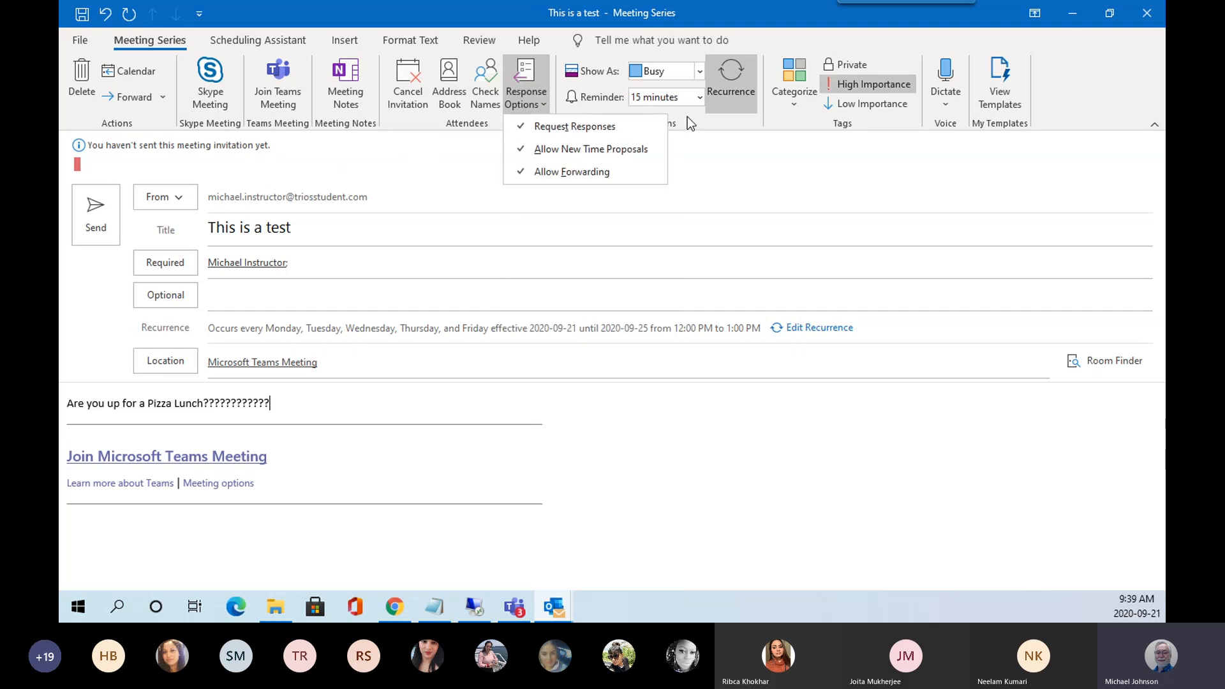
{"action": "left_click", "coordinate": [702, 71]}
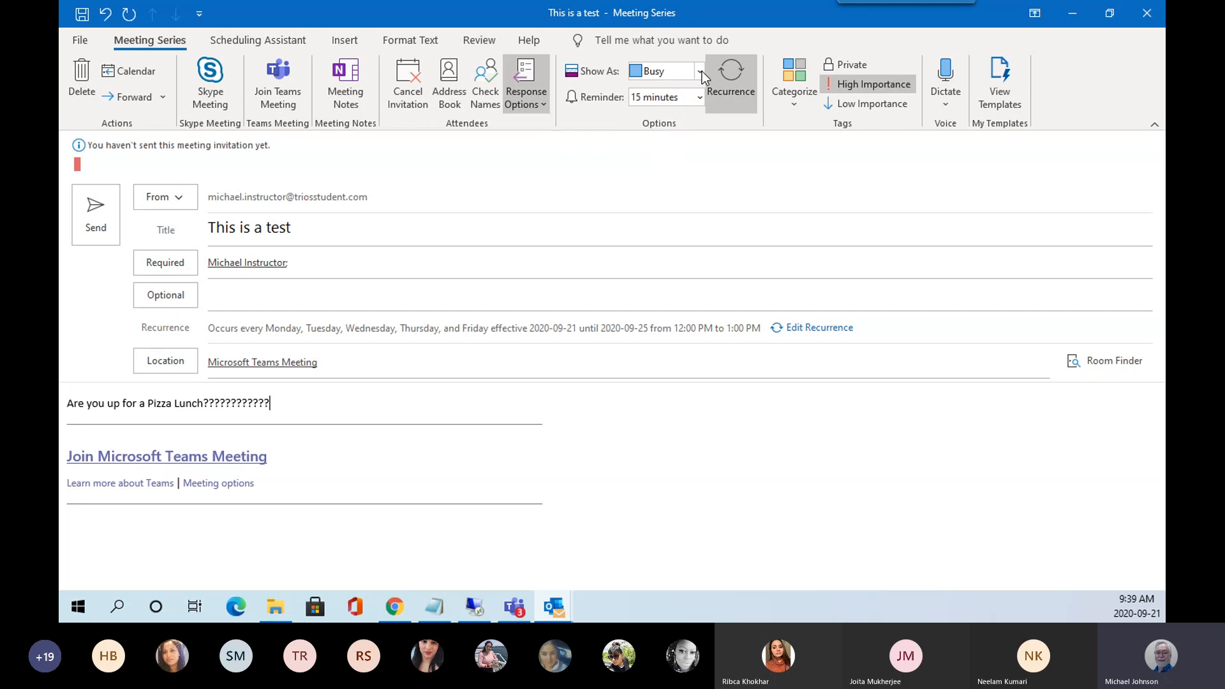
Keep Show As on Busy and set the reminder to 0 minutes.
{"action": "left_click", "coordinate": [702, 71]}
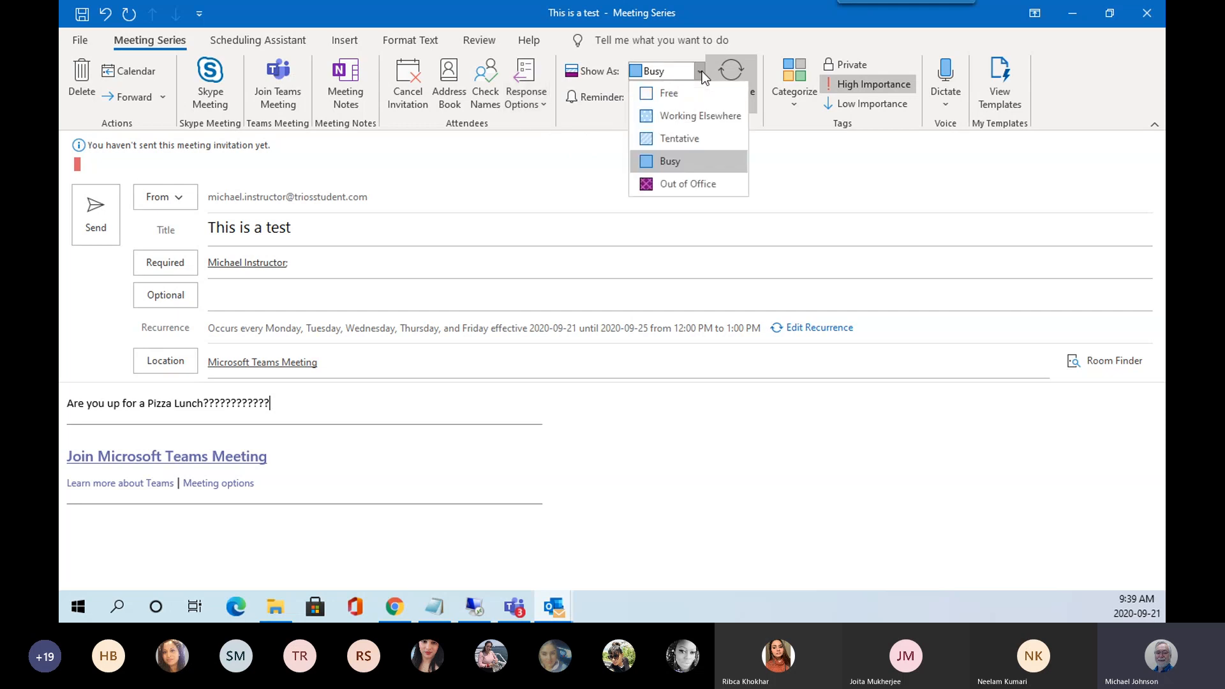
{"action": "left_click", "coordinate": [671, 161]}
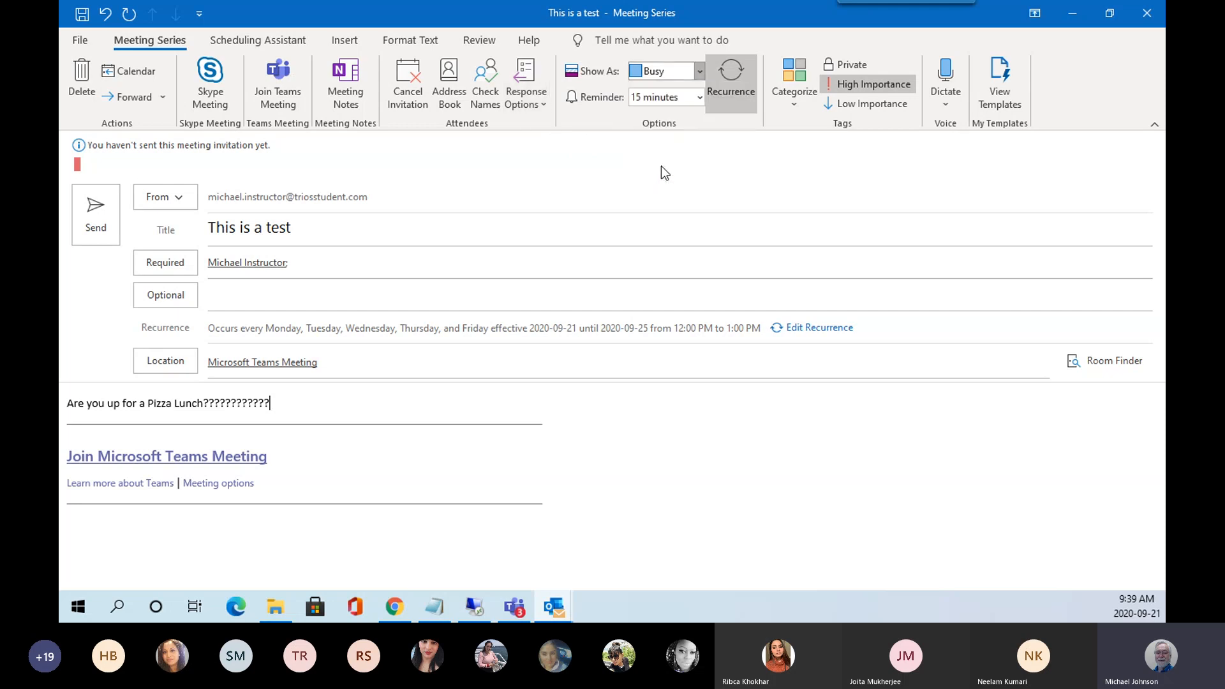
{"action": "left_click", "coordinate": [700, 97]}
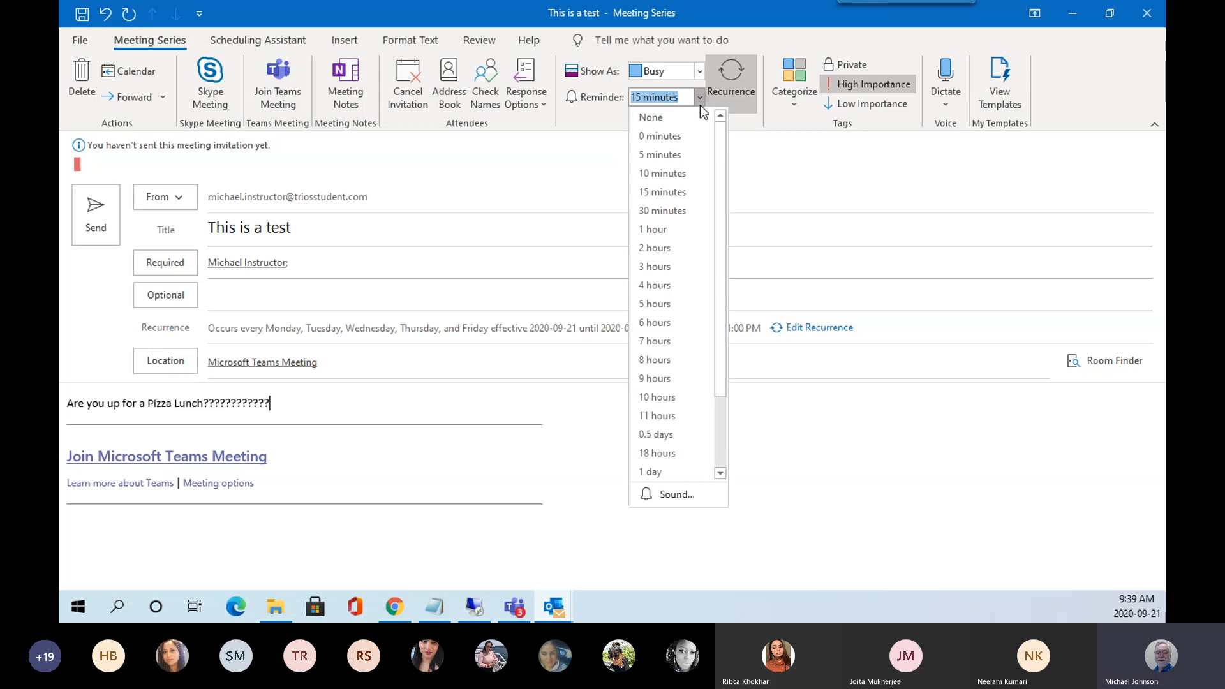
{"action": "left_click", "coordinate": [657, 141]}
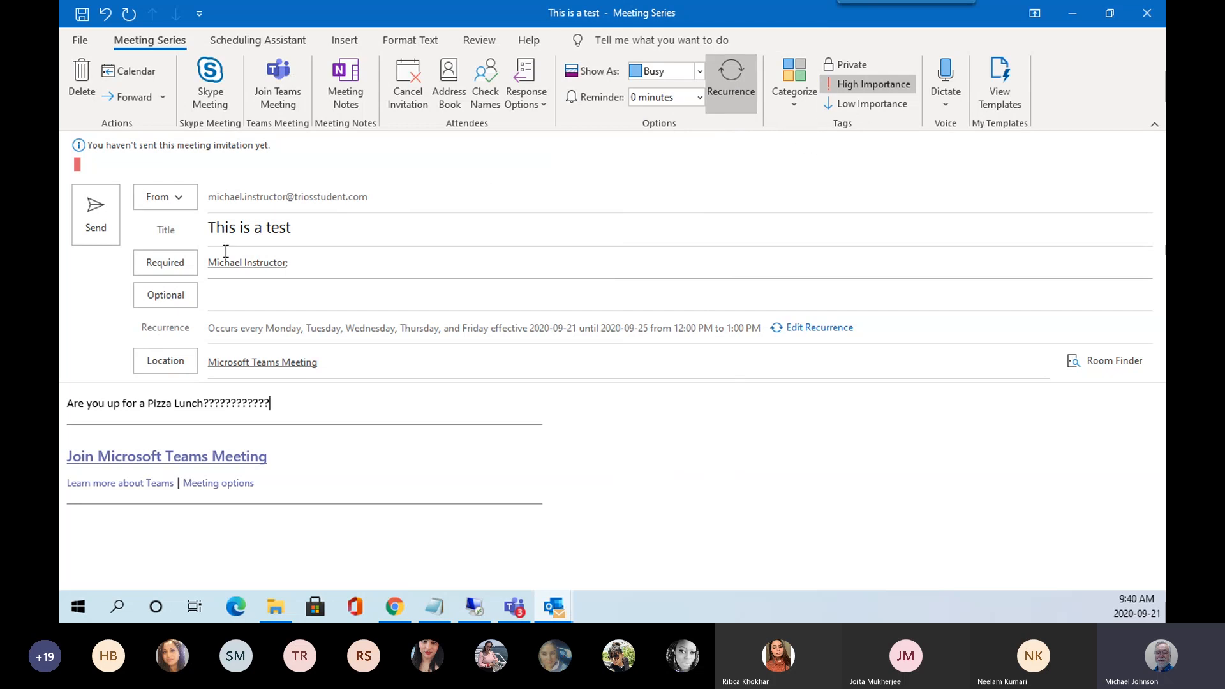
Check attendee availability, contact card and options in Scheduling Assistant, then return to the Insert ribbon.
{"action": "left_click", "coordinate": [273, 42]}
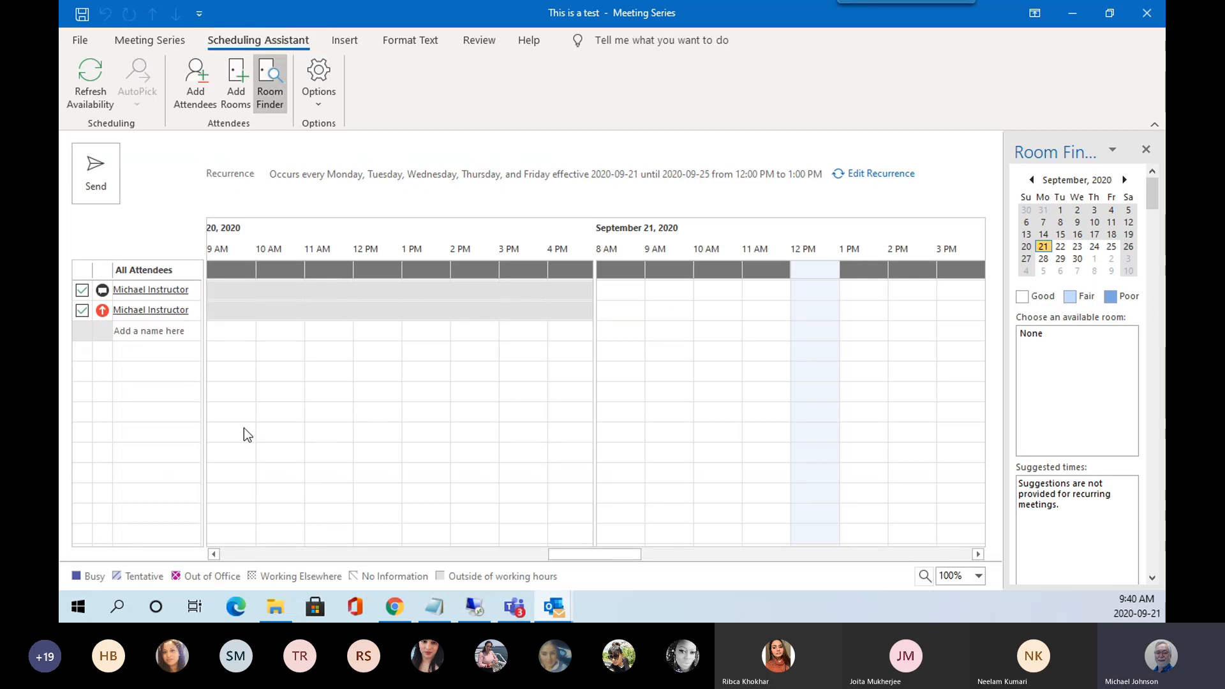
{"action": "left_click", "coordinate": [131, 310]}
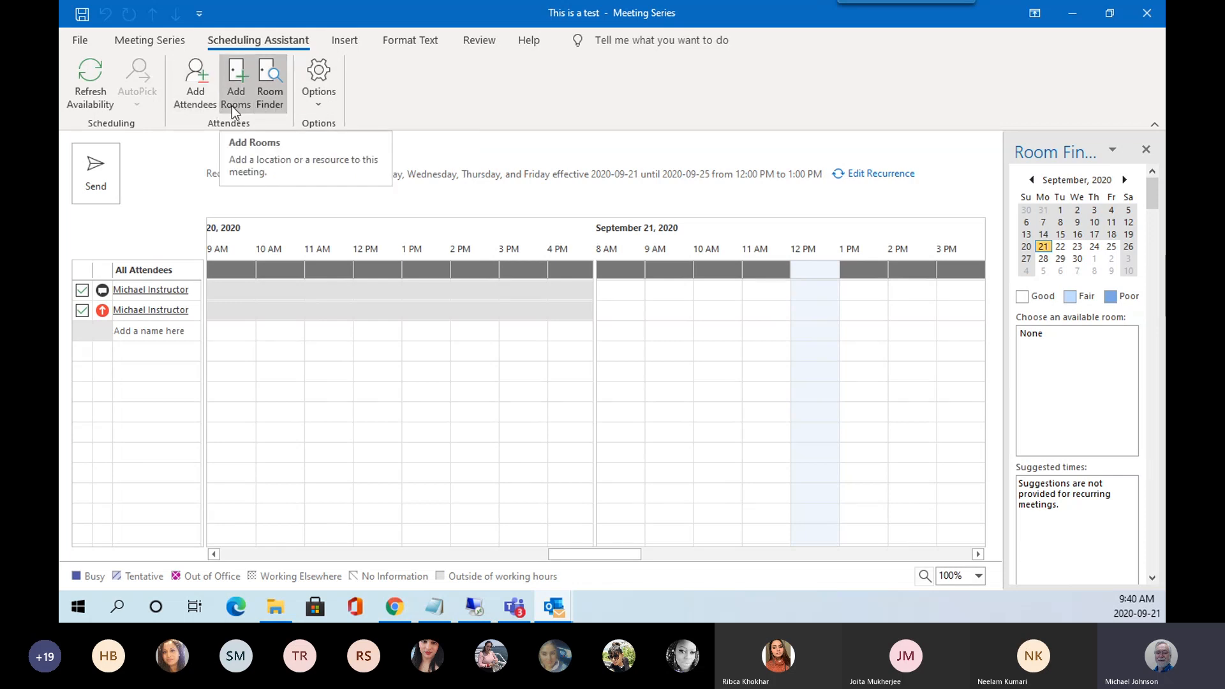
{"action": "left_click", "coordinate": [318, 102]}
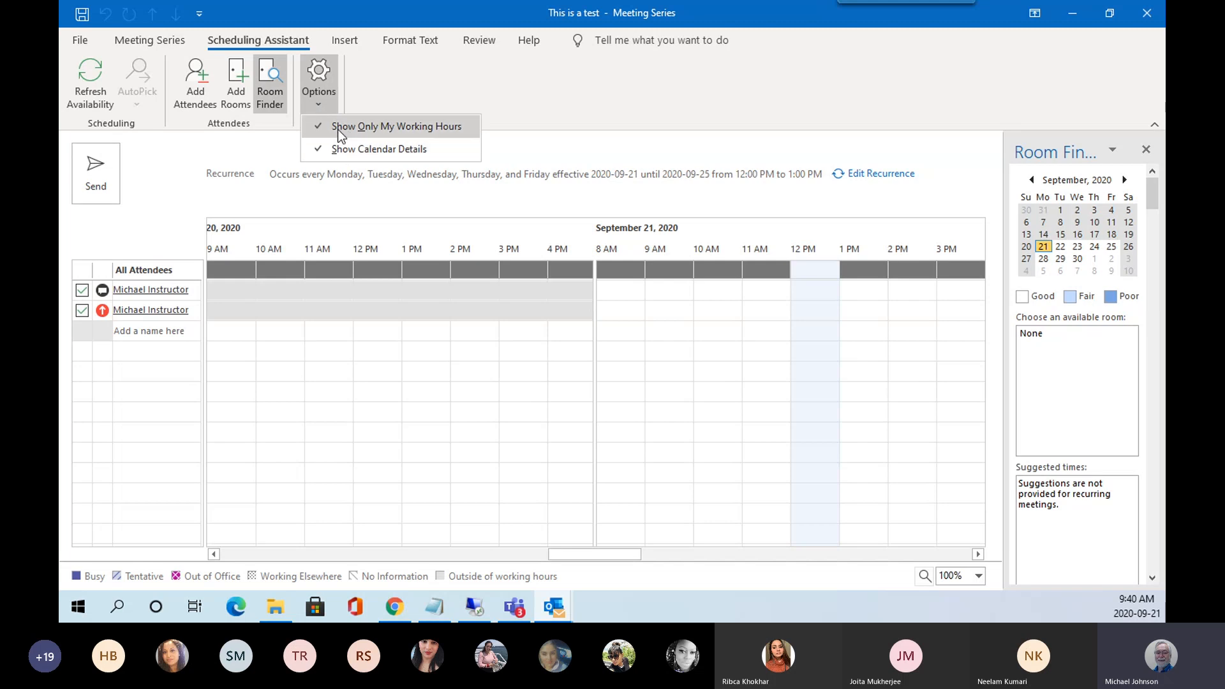
{"action": "left_click", "coordinate": [351, 42]}
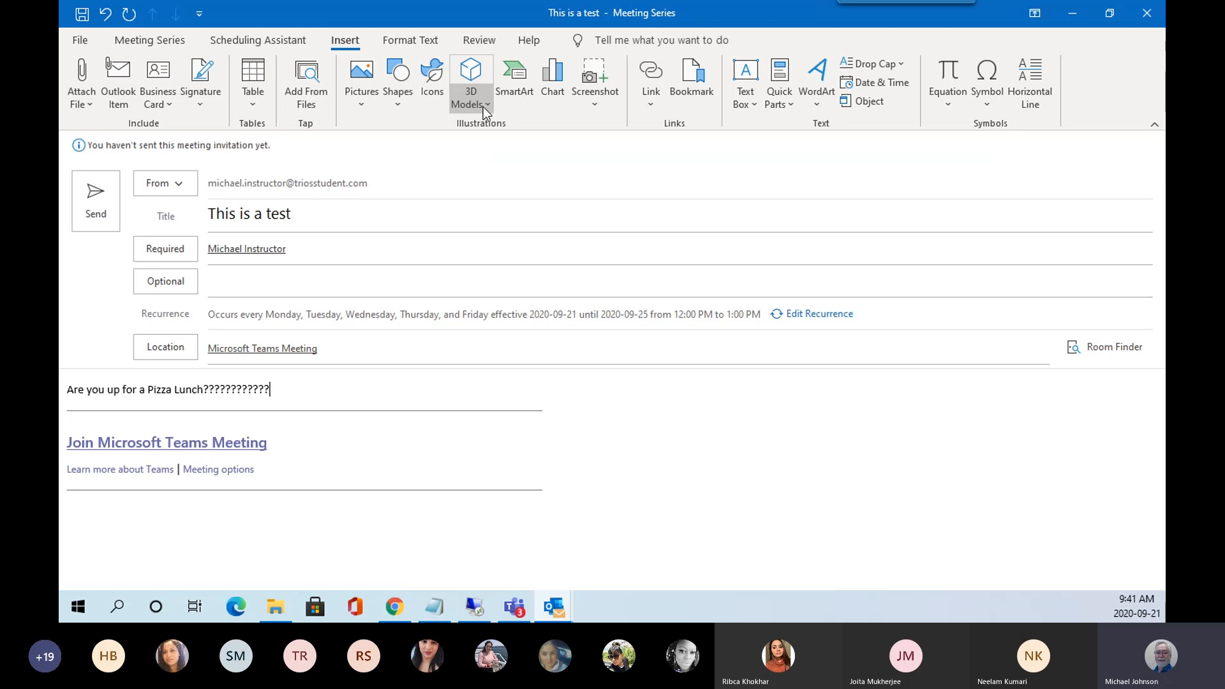
Format the Pizza Lunch line as 24 pt red italic, then show the Review tools.
{"action": "left_click", "coordinate": [425, 48]}
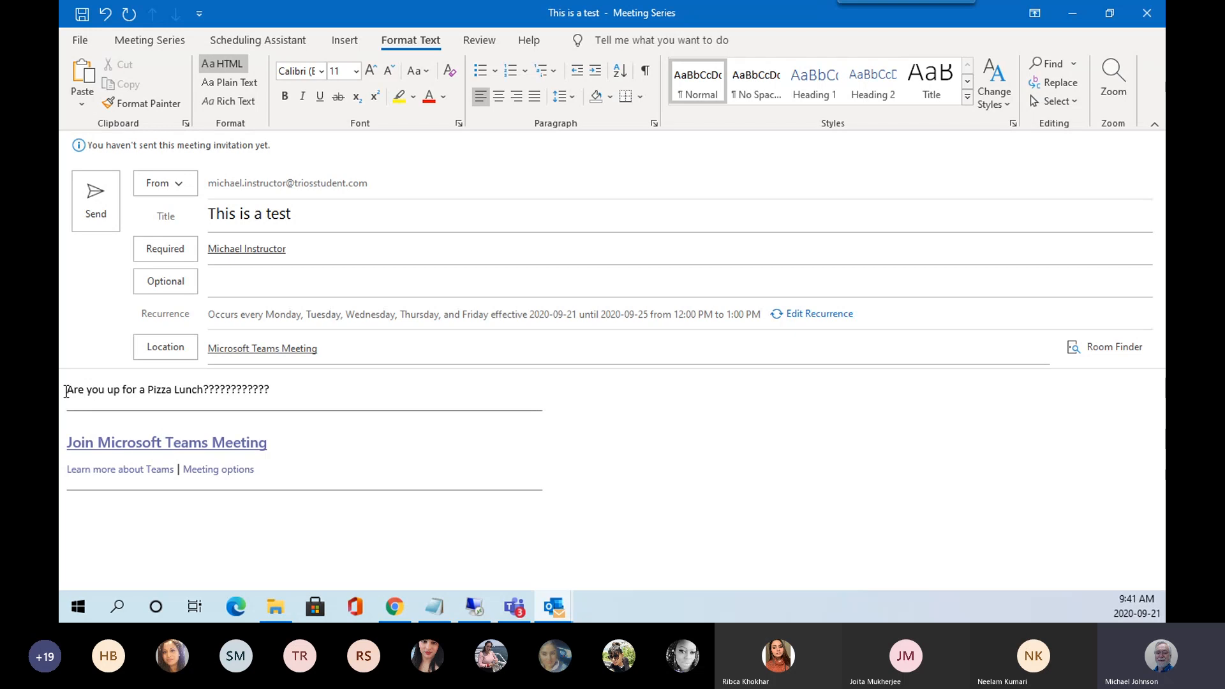
{"action": "left_click_drag", "start_coordinate": [66, 391], "coordinate": [275, 391]}
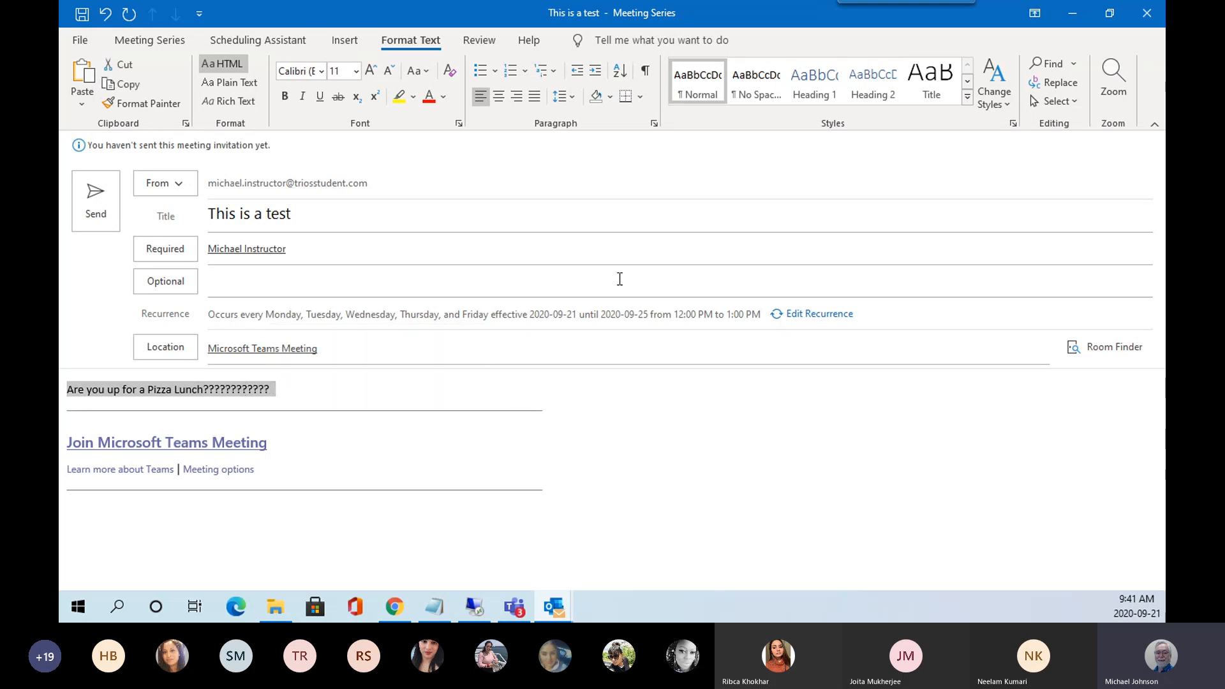
{"action": "left_click", "coordinate": [357, 72]}
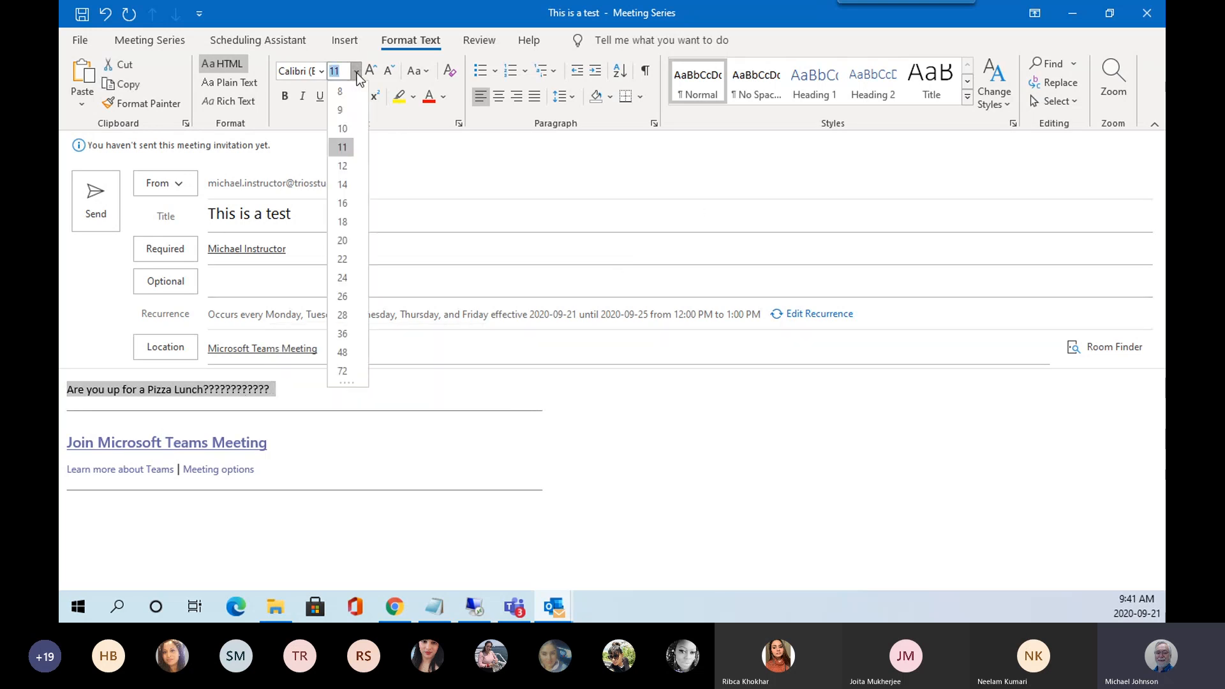
{"action": "left_click", "coordinate": [342, 278]}
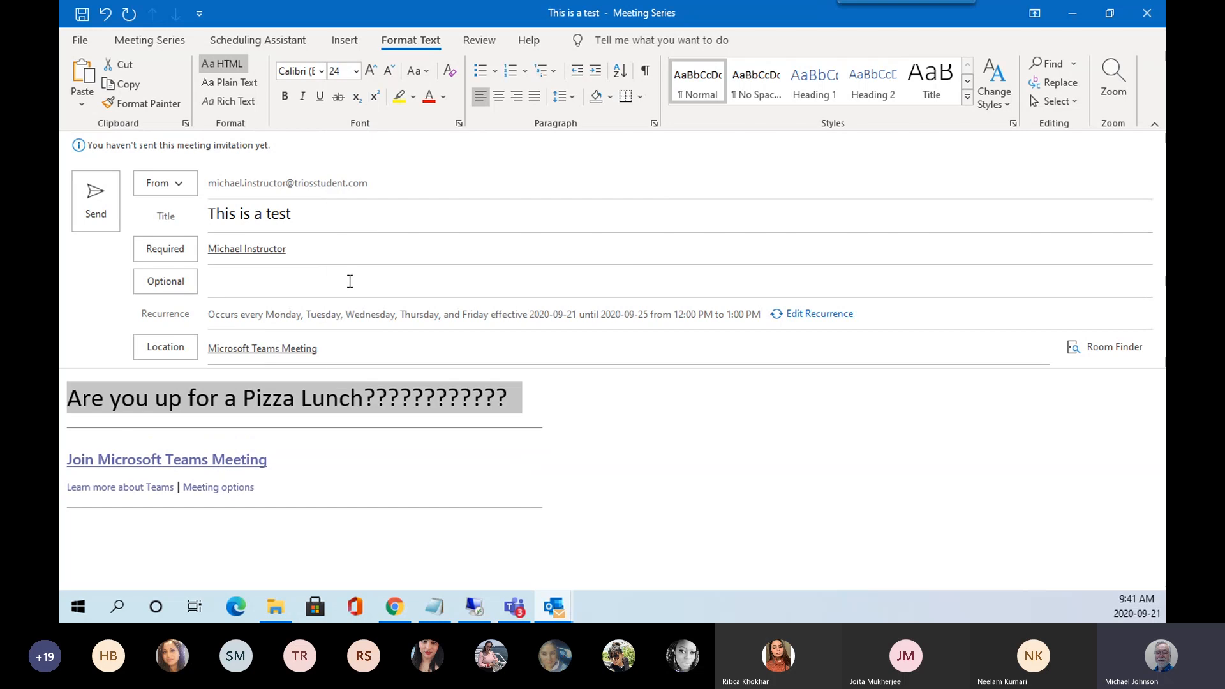
{"action": "left_click", "coordinate": [429, 97]}
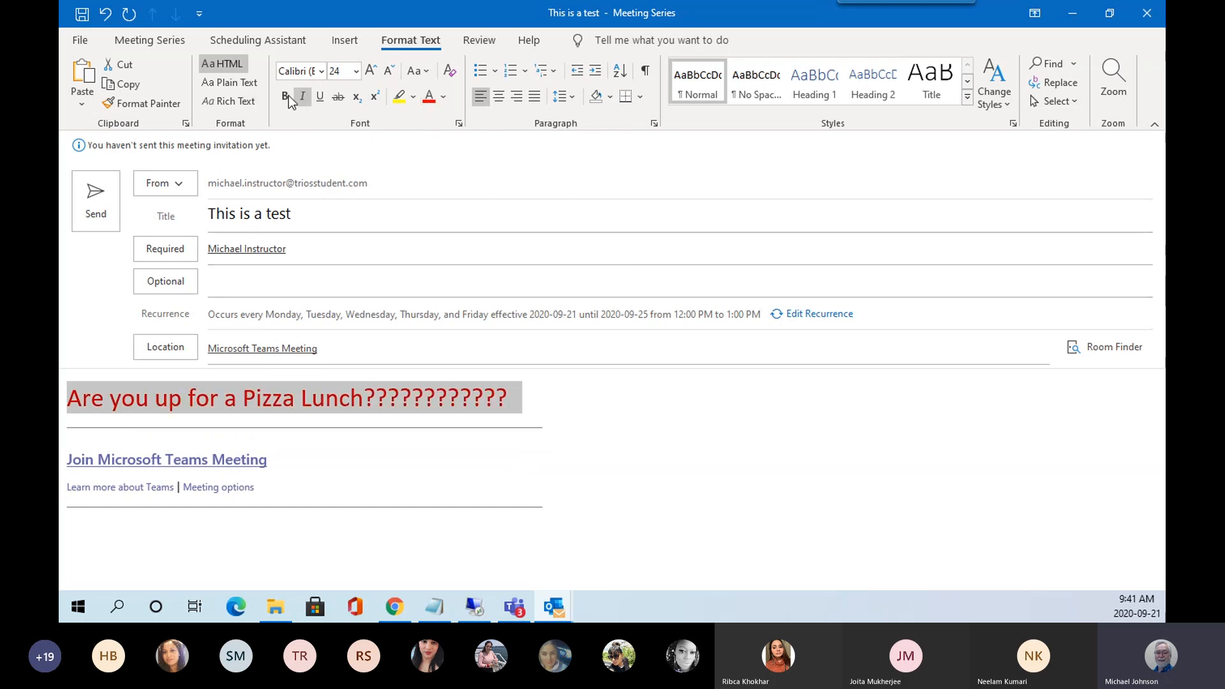
{"action": "left_click", "coordinate": [304, 97]}
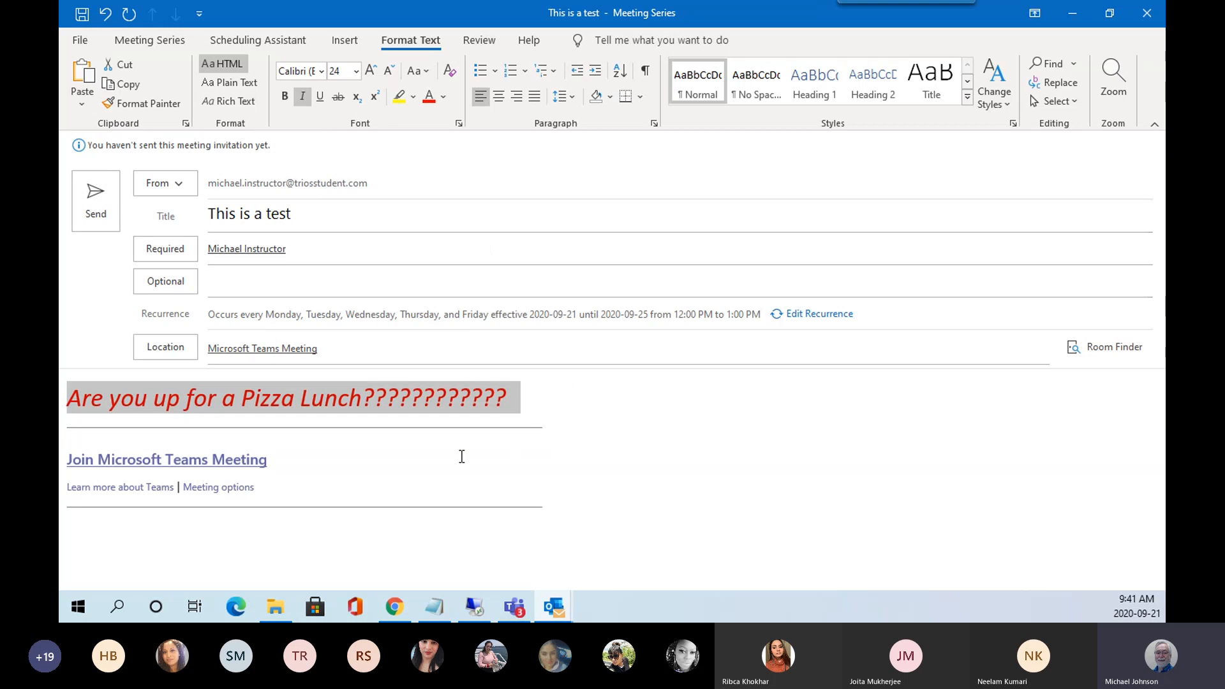
{"action": "left_click", "coordinate": [598, 409]}
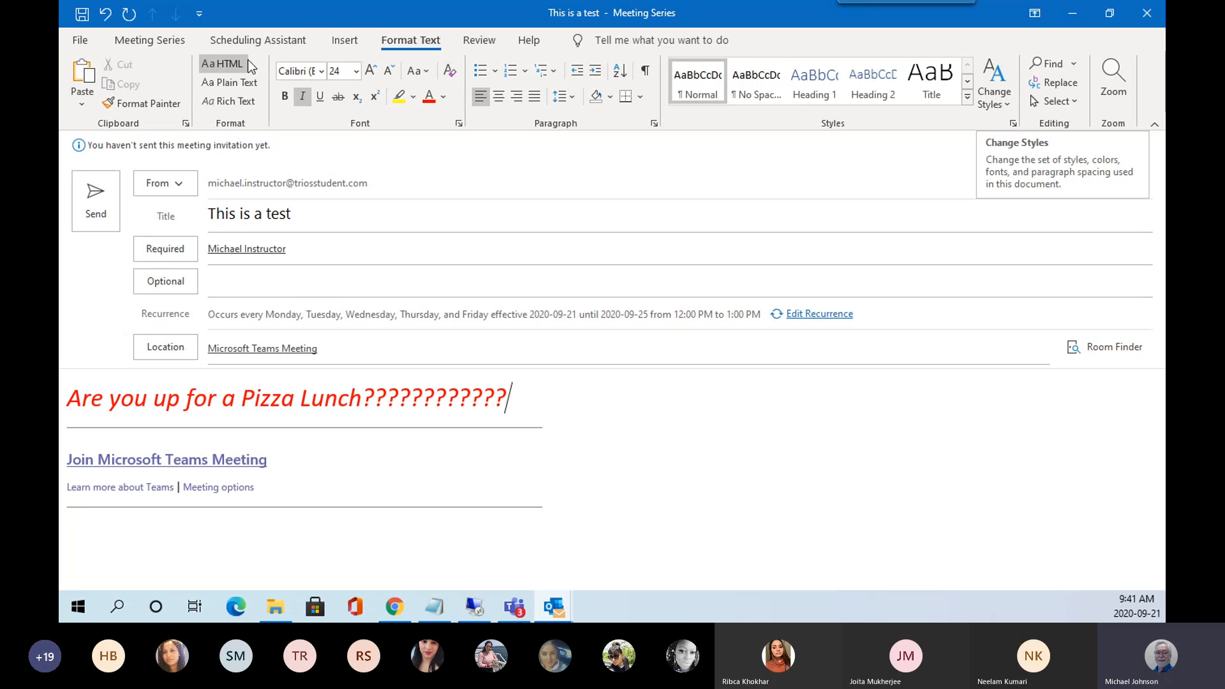
{"action": "left_click", "coordinate": [480, 43]}
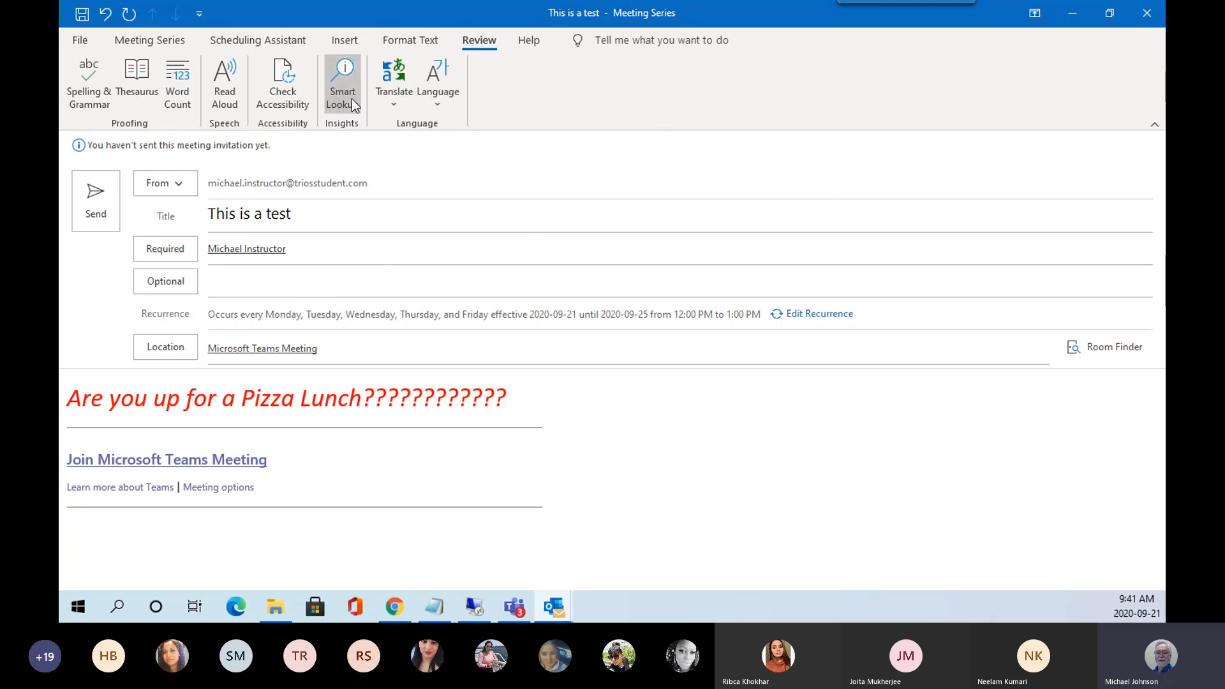
Send the 'This is a test' meeting series invitation.
{"action": "left_click", "coordinate": [99, 209]}
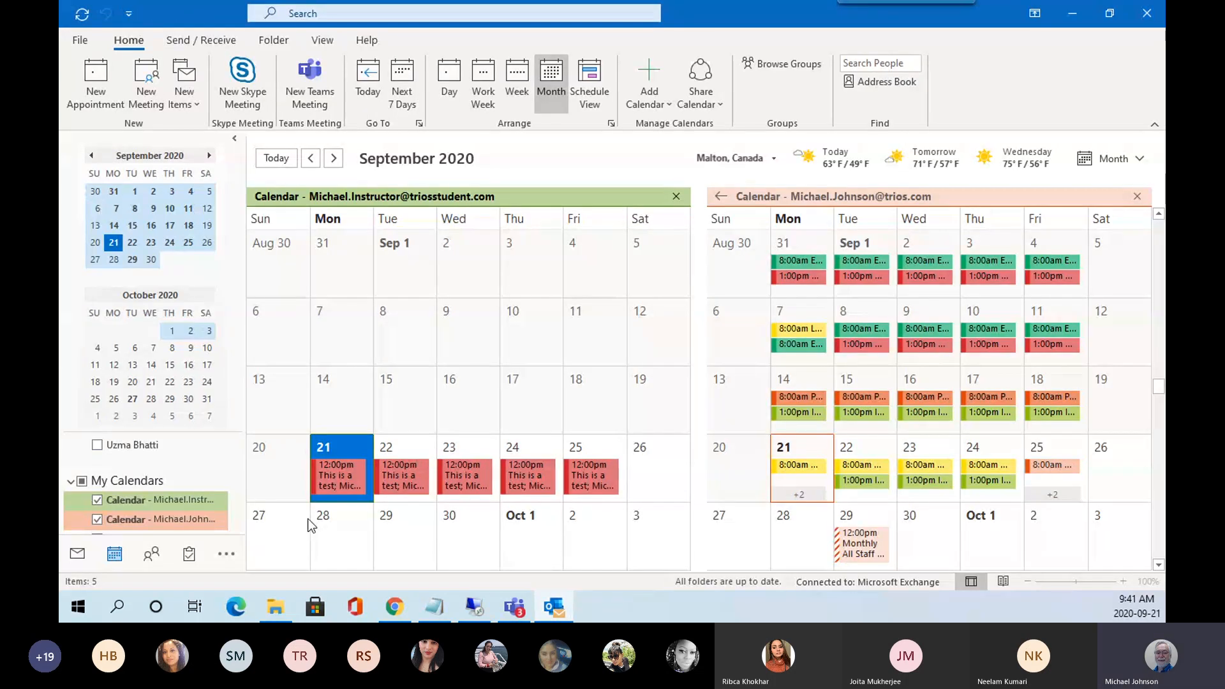
{"action": "mouse_move", "coordinate": [622, 481]}
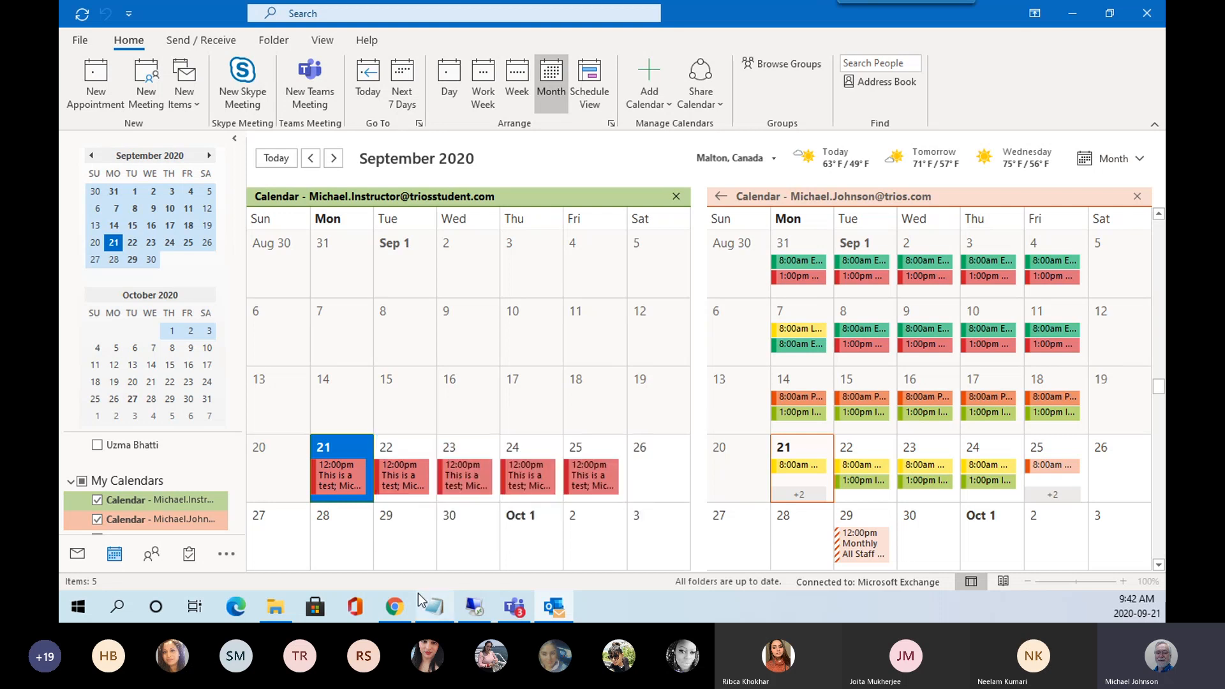
{"action": "double_click", "coordinate": [351, 480]}
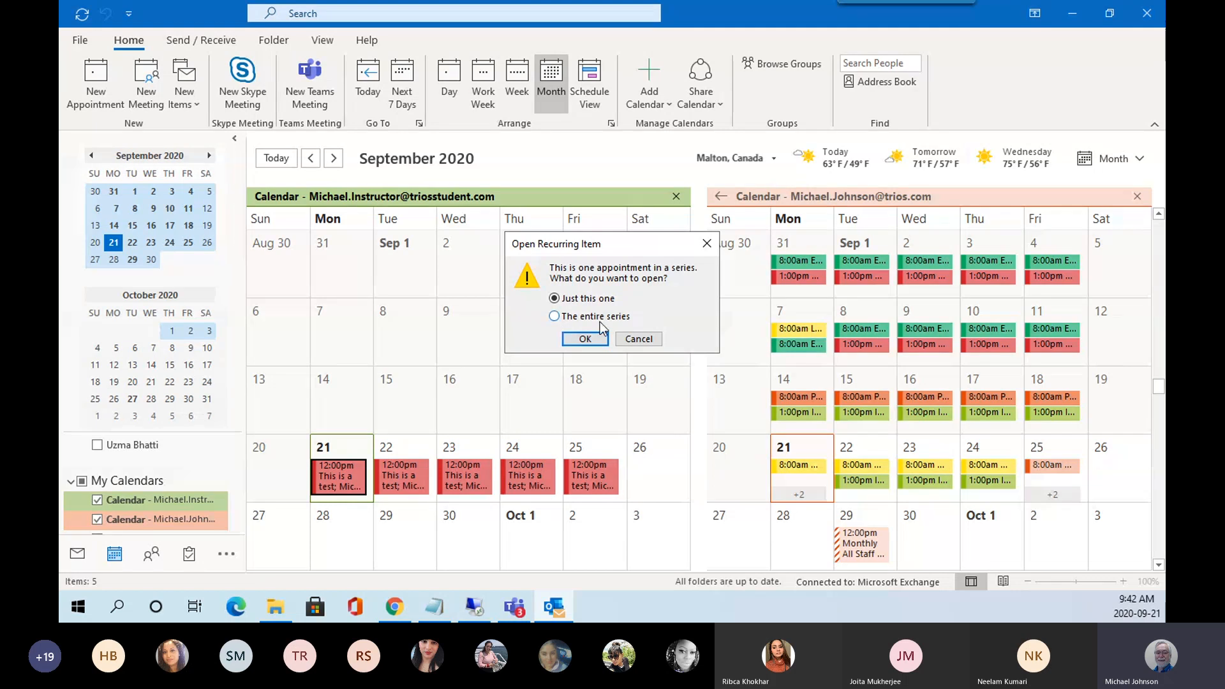
{"action": "left_click", "coordinate": [585, 339]}
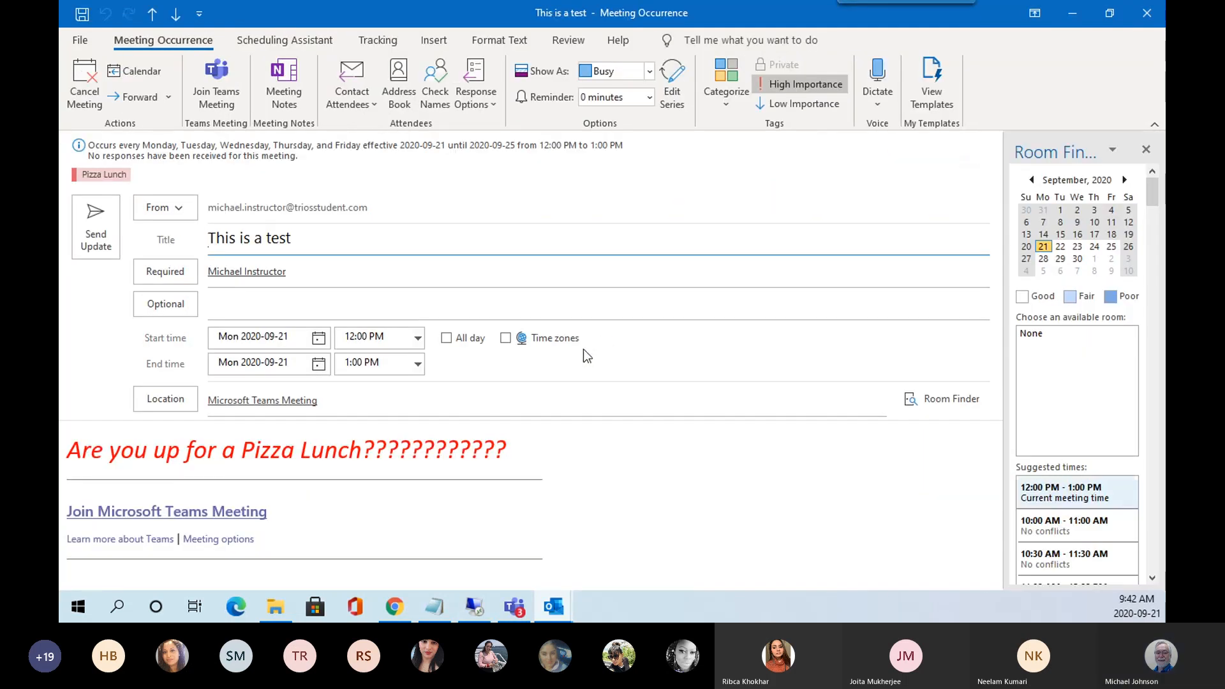
{"action": "left_click", "coordinate": [1113, 13]}
{"action": "left_click", "coordinate": [984, 24]}
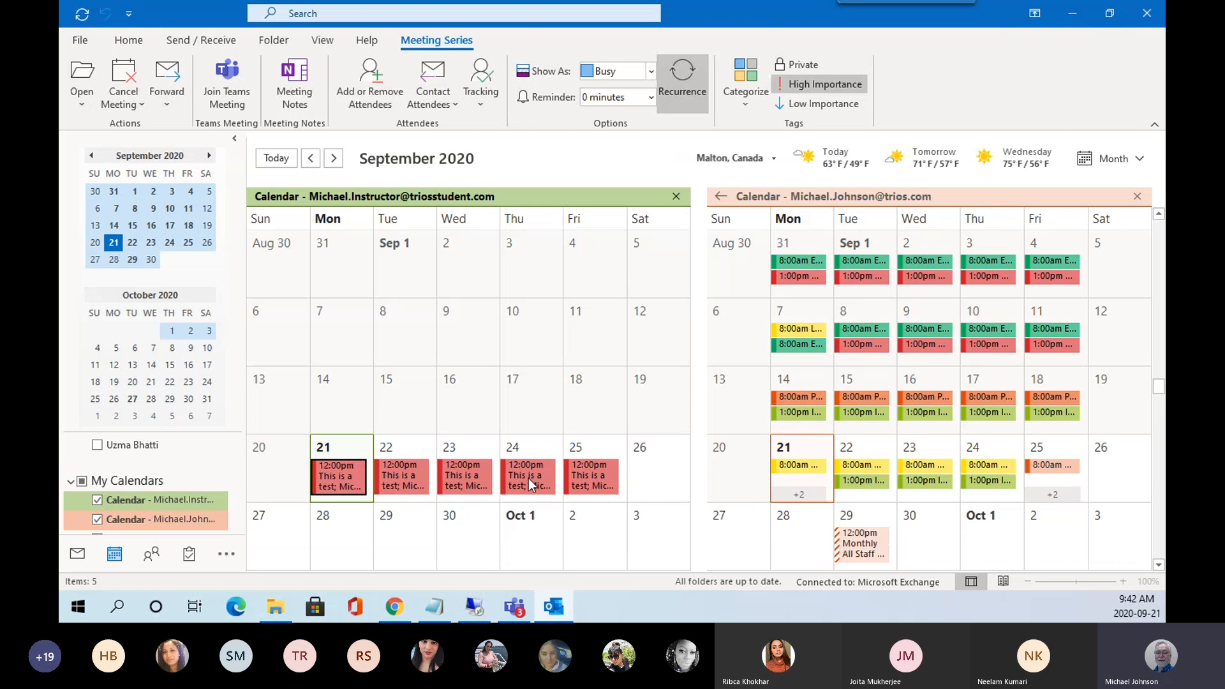
{"action": "double_click", "coordinate": [607, 476]}
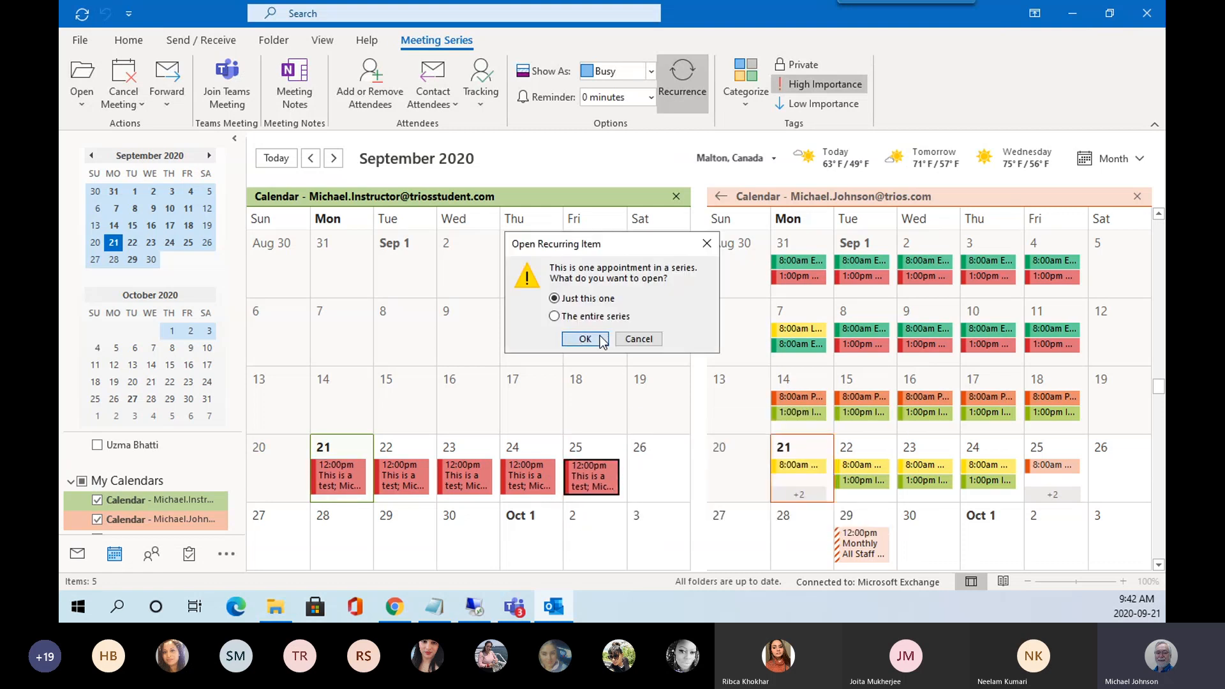
{"action": "left_click", "coordinate": [603, 339]}
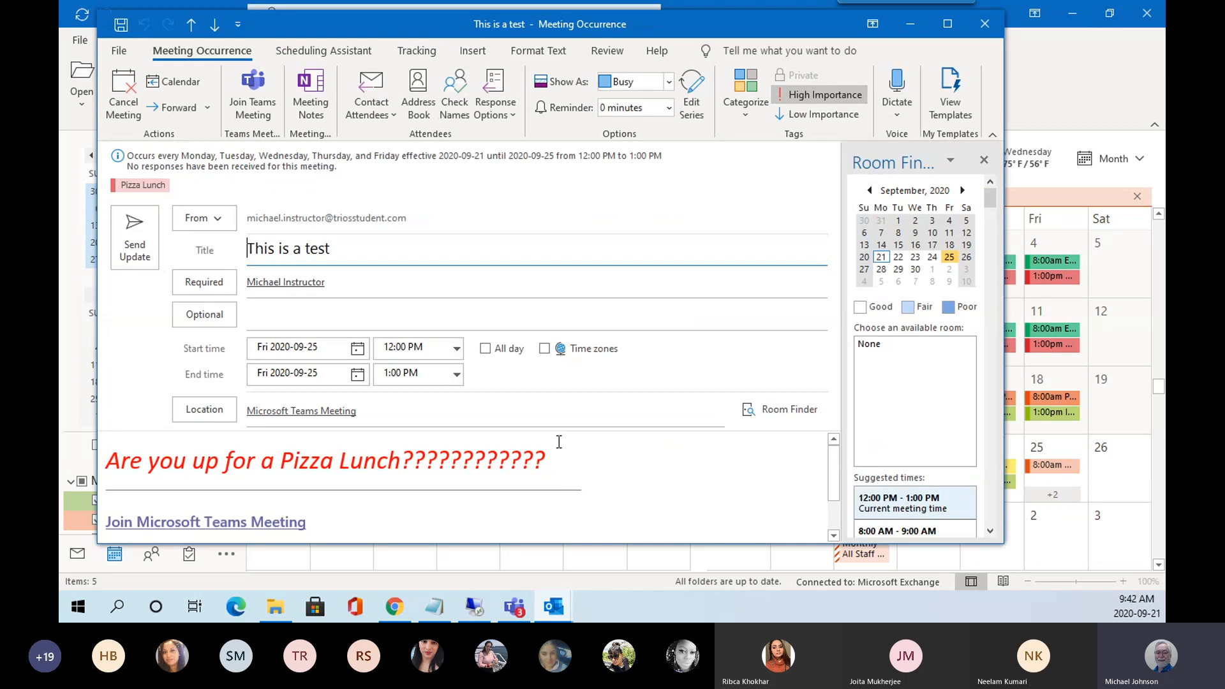
{"action": "left_click", "coordinate": [320, 348]}
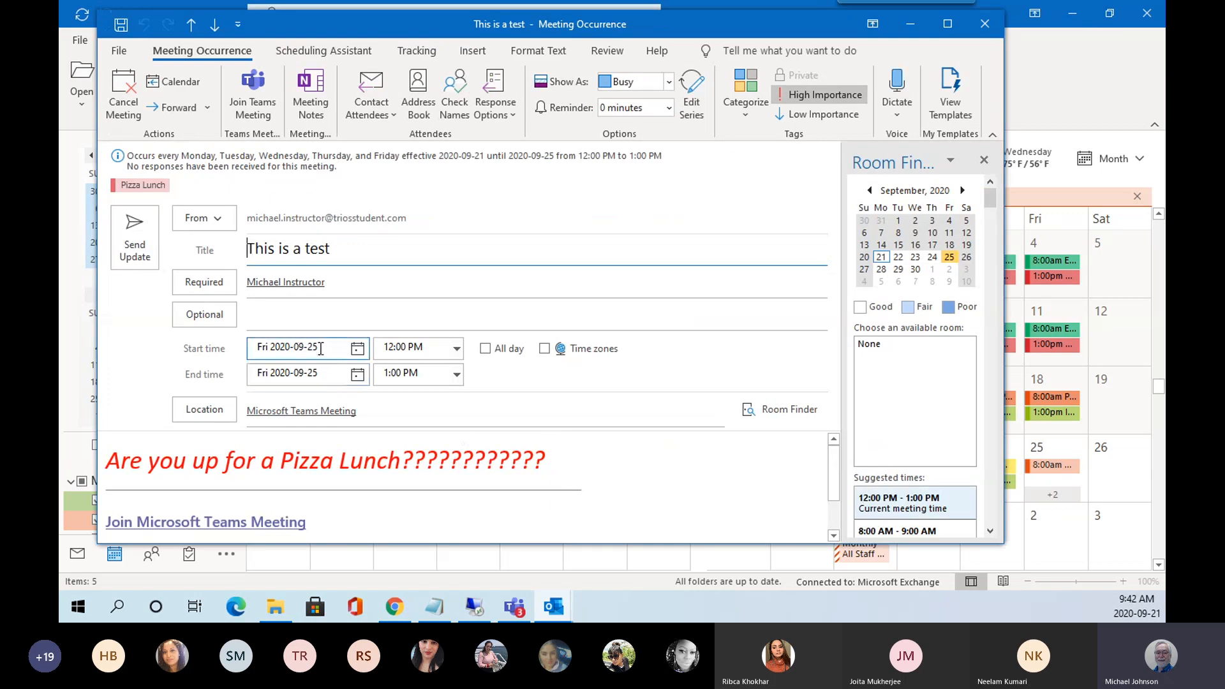
{"action": "left_click", "coordinate": [985, 28]}
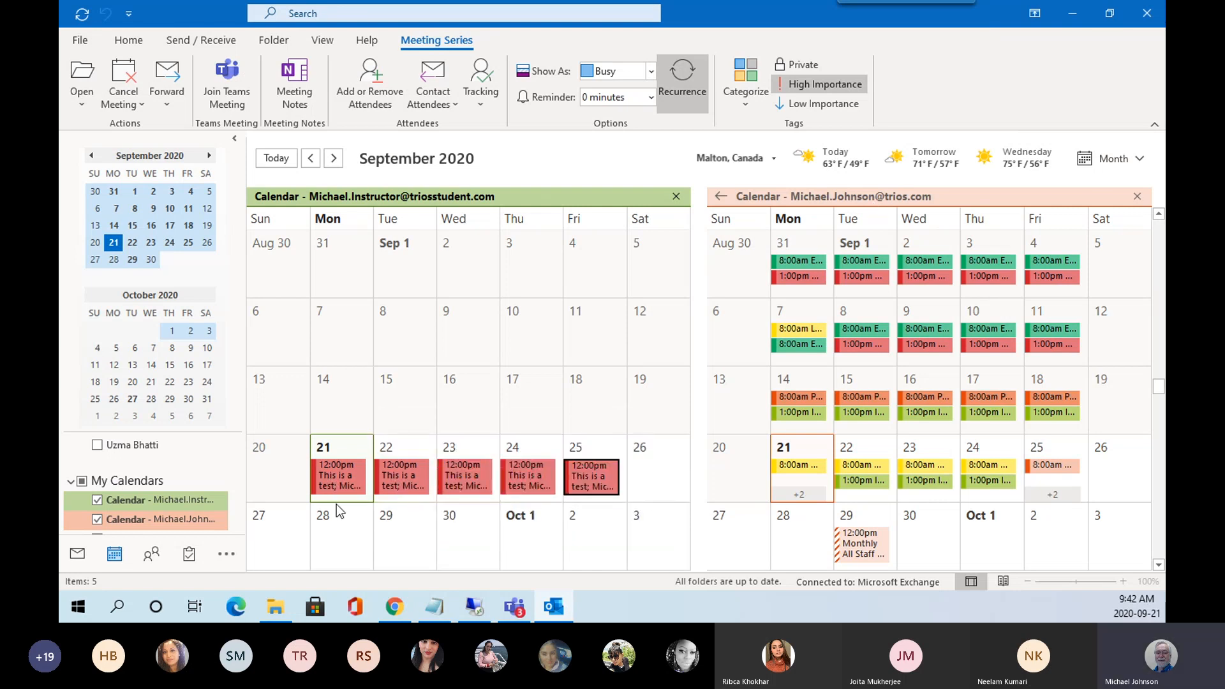
In the Inbox, select the 'Read: Vote for Pizza Lunch' message and run Send/Receive All Folders twice.
{"action": "mouse_move", "coordinate": [339, 480]}
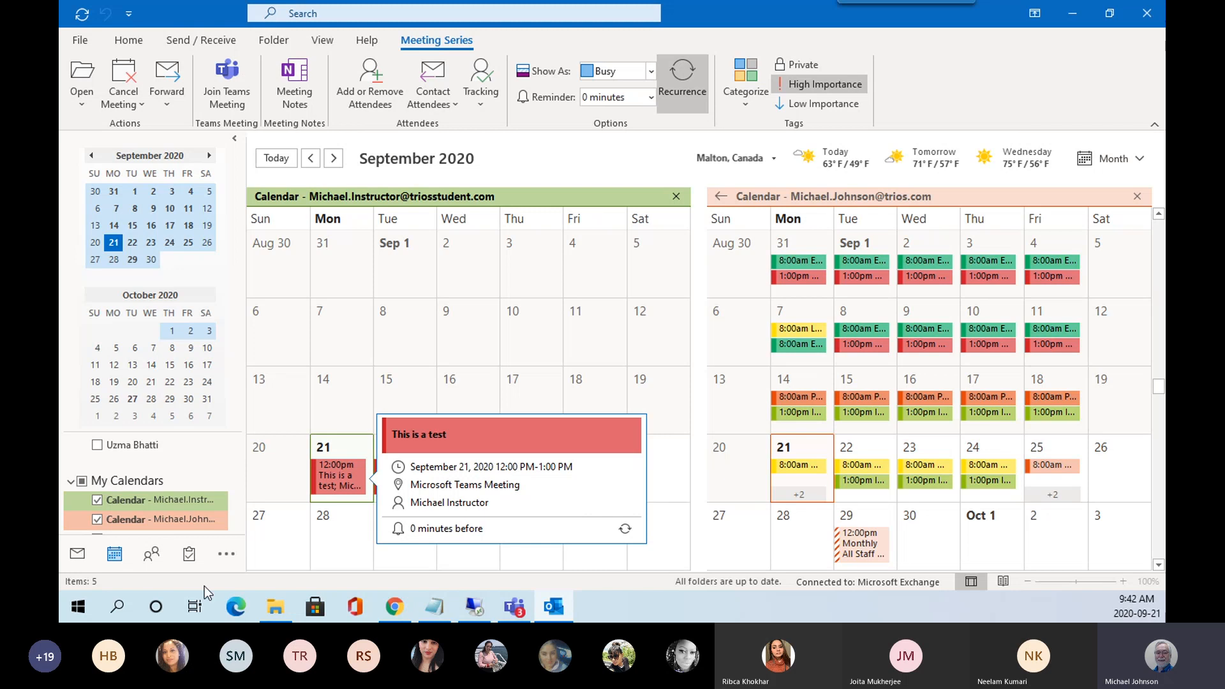
{"action": "left_click", "coordinate": [77, 554]}
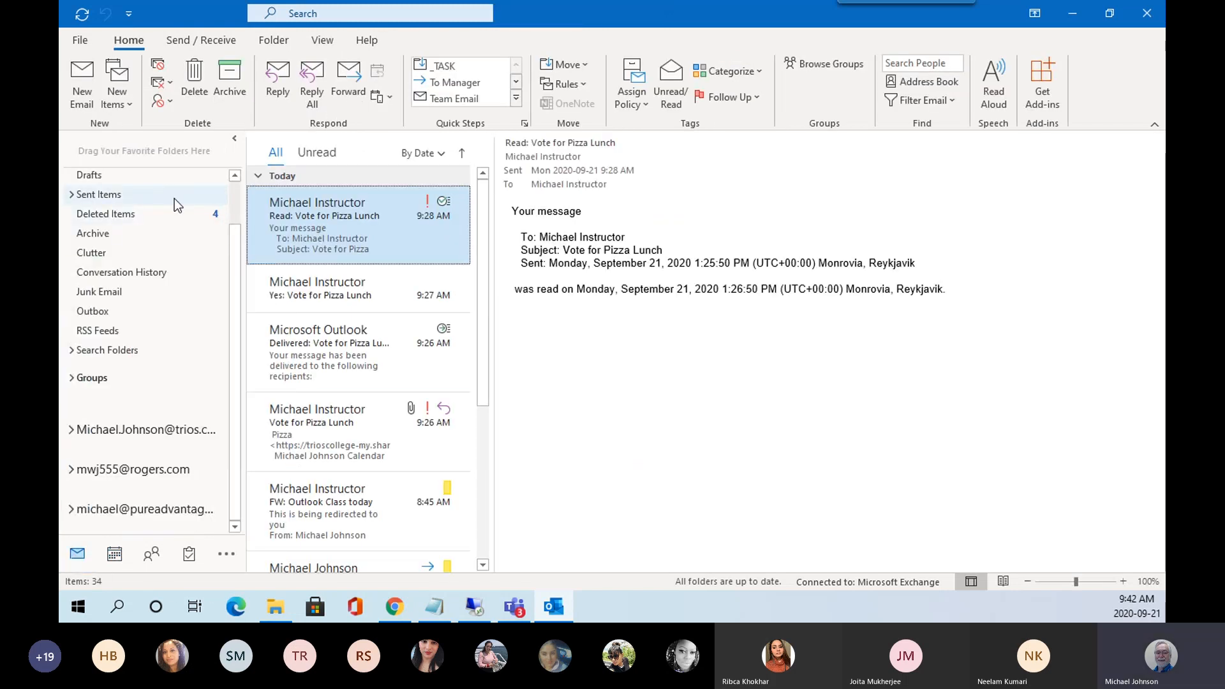
{"action": "scroll", "coordinate": [234, 256], "scroll_direction": "up", "scroll_amount": 1}
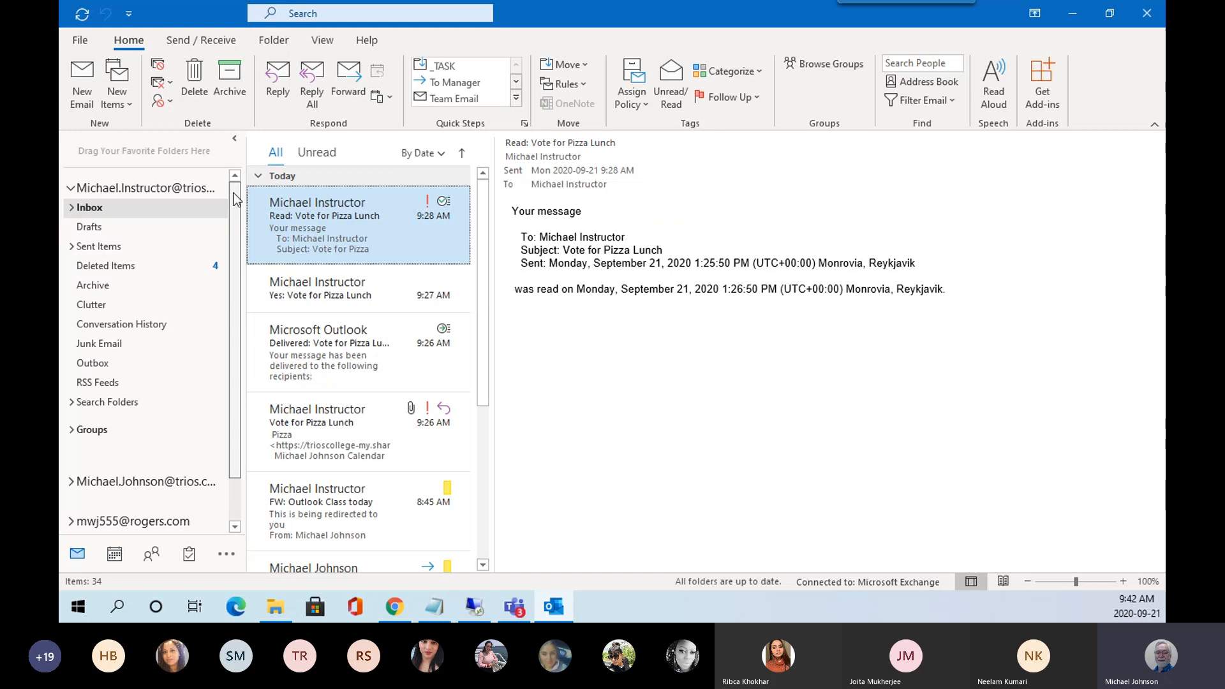
{"action": "left_click", "coordinate": [178, 212]}
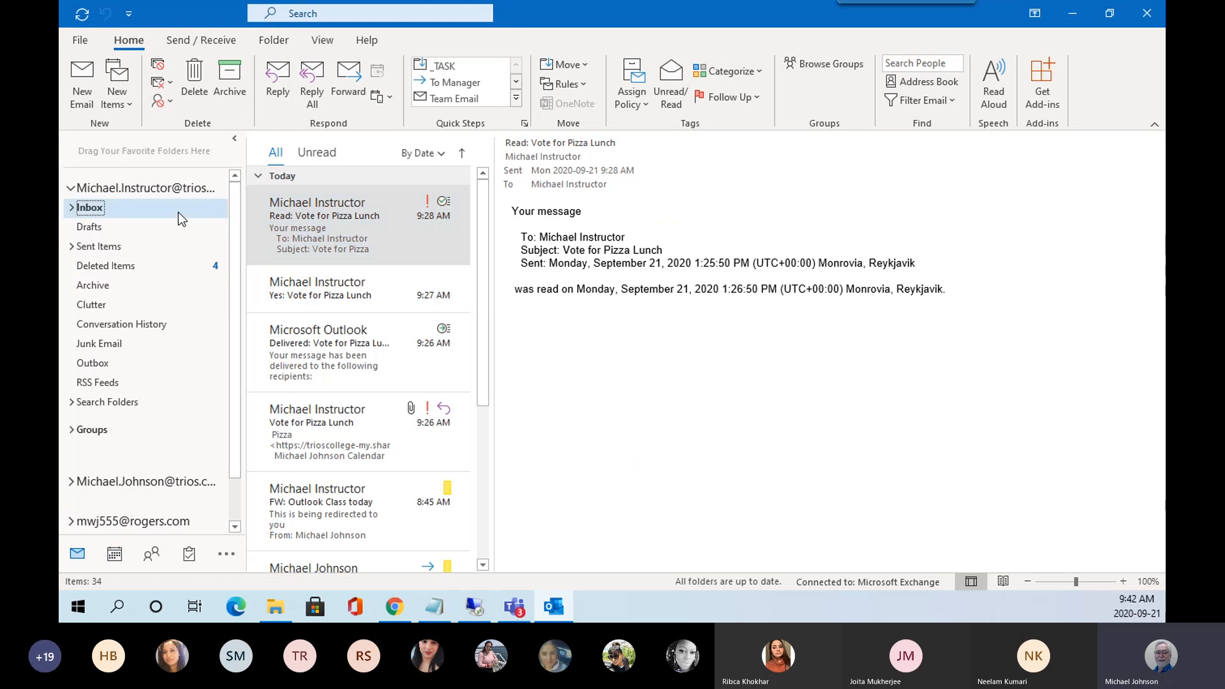
{"action": "left_click", "coordinate": [361, 232]}
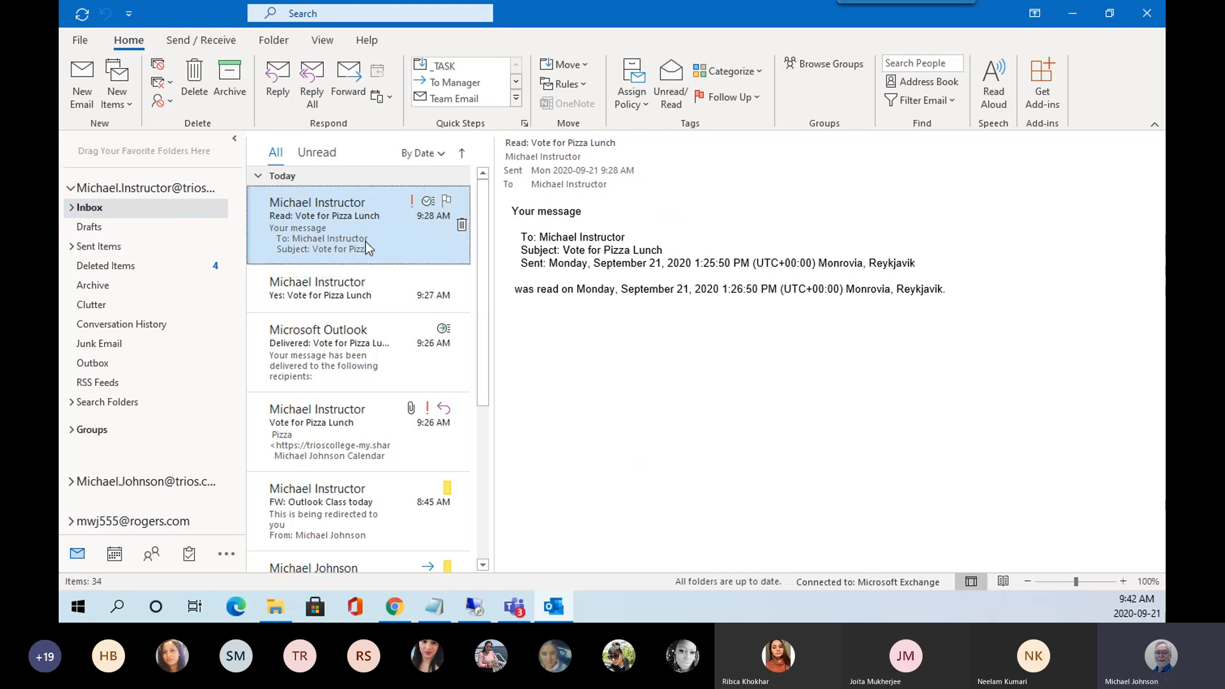
{"action": "left_click", "coordinate": [84, 17]}
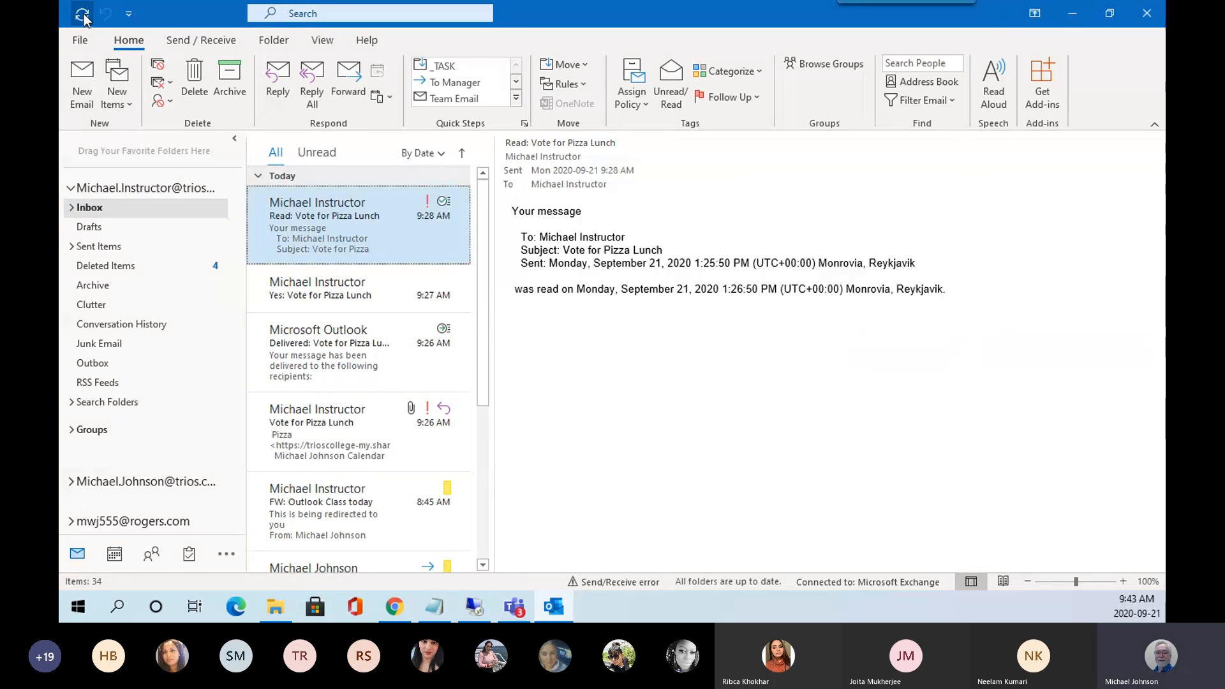
{"action": "left_click", "coordinate": [85, 17]}
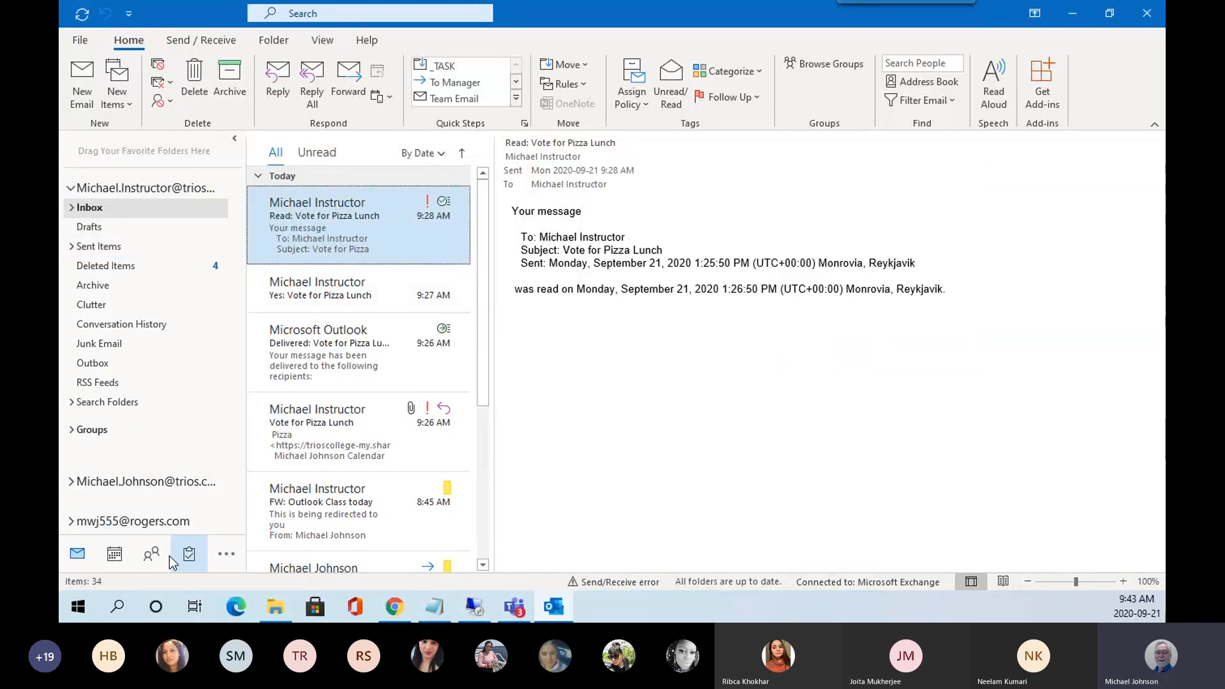
Back in the calendar, start a new inline entry on Monday, September 21.
{"action": "left_click", "coordinate": [115, 555]}
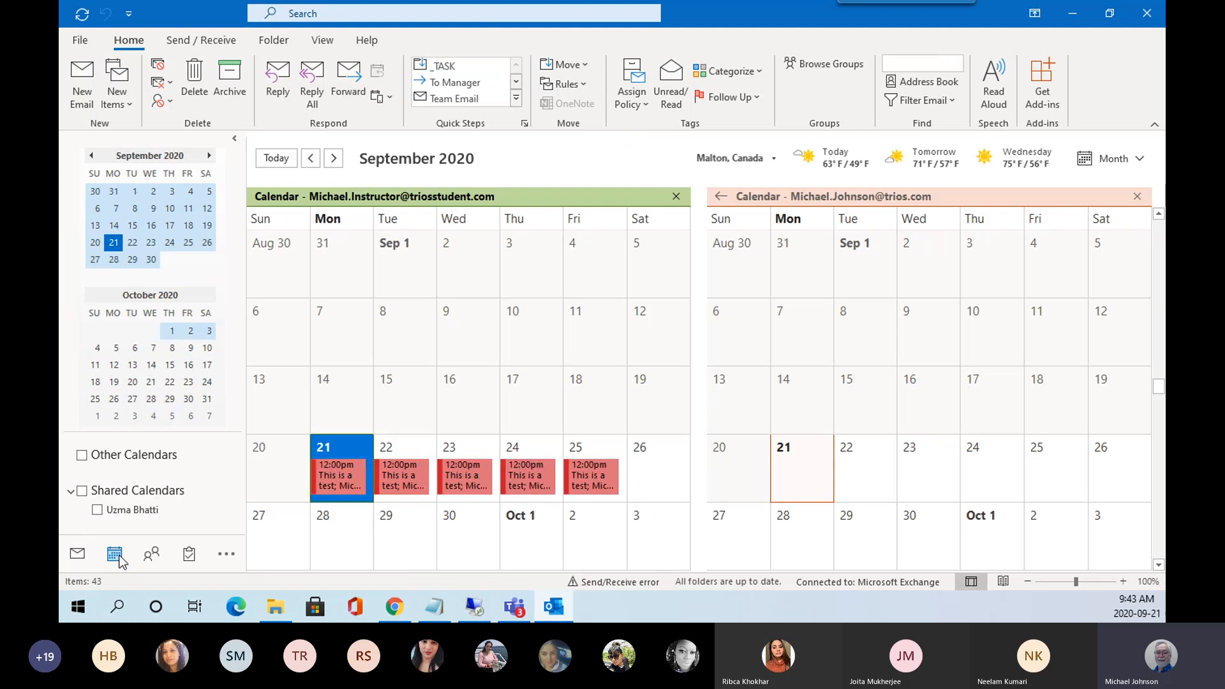
{"action": "left_click", "coordinate": [632, 353]}
{"action": "left_click", "coordinate": [631, 353]}
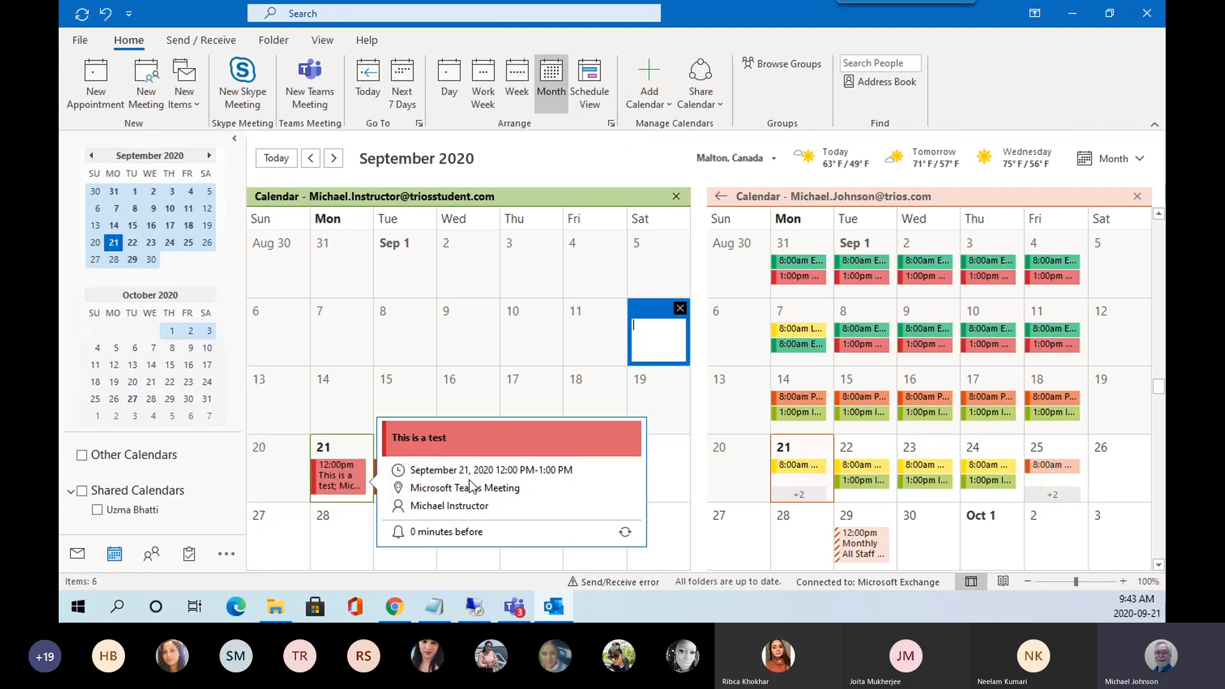
{"action": "left_click", "coordinate": [675, 481]}
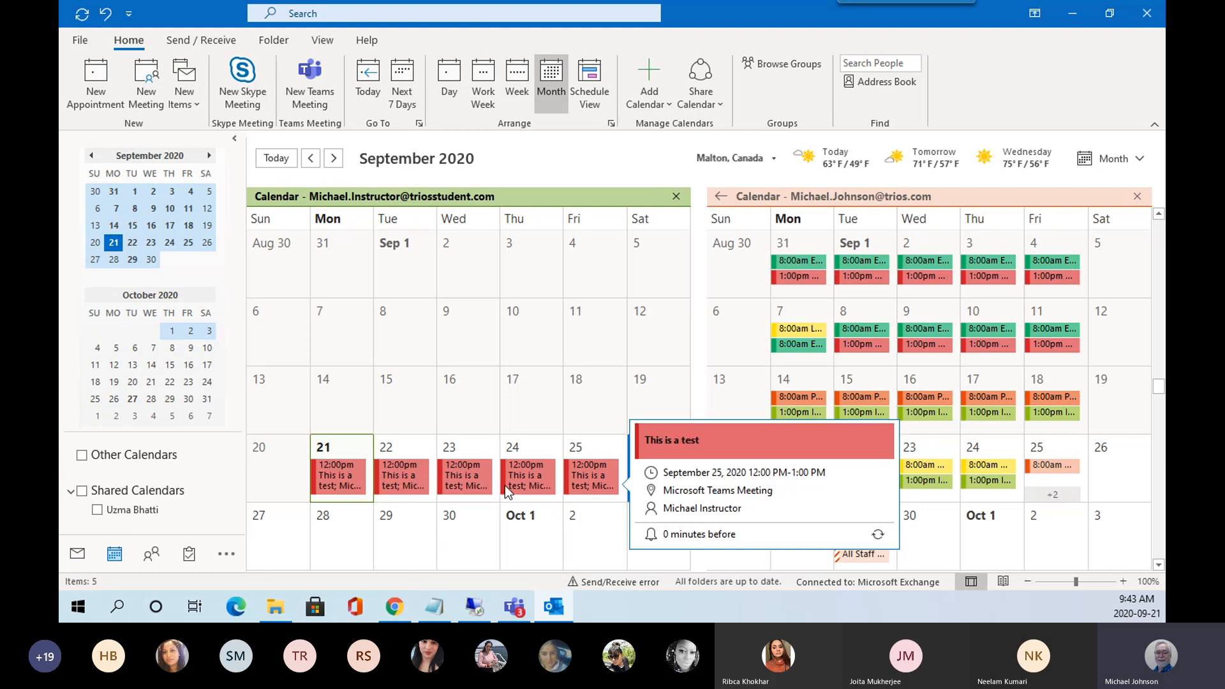
{"action": "mouse_move", "coordinate": [350, 484]}
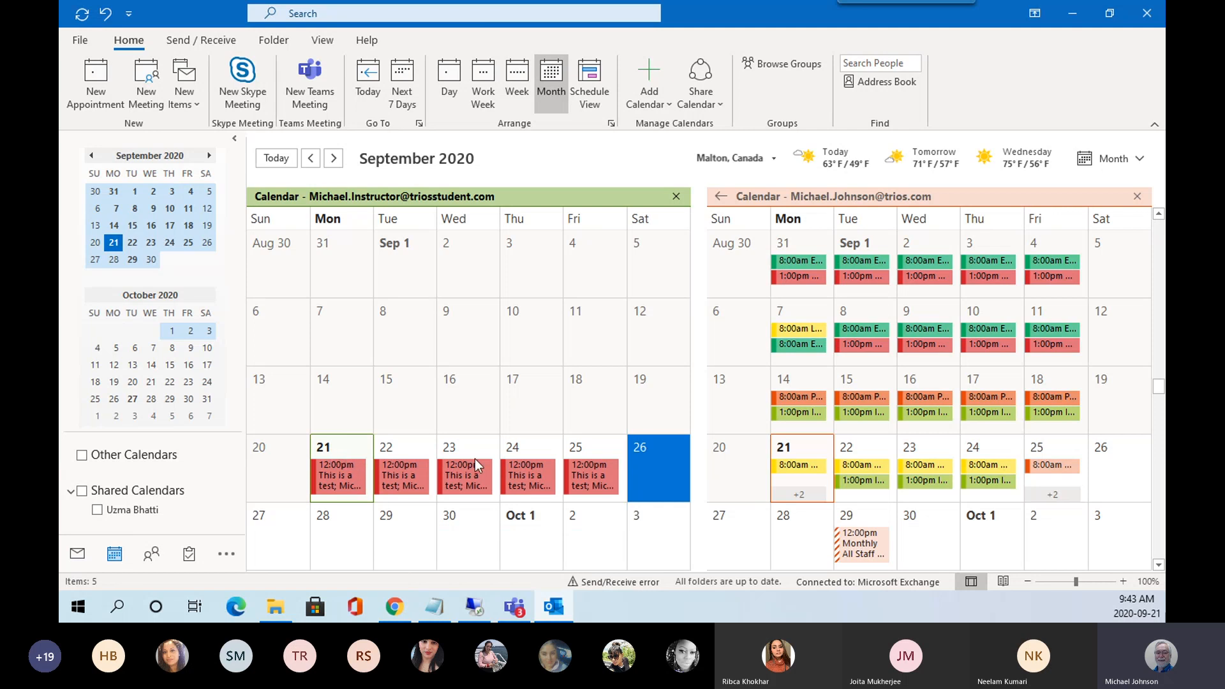
{"action": "left_click", "coordinate": [340, 445]}
{"action": "left_click", "coordinate": [339, 446]}
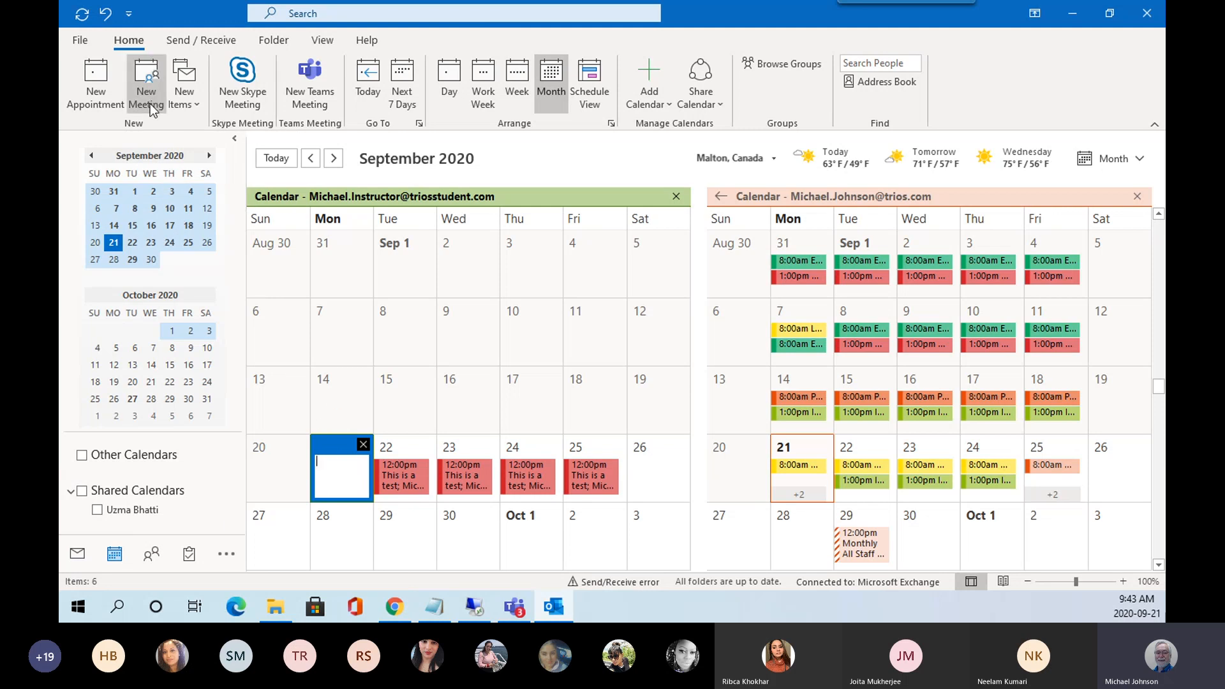
Create a new 'Car Service' appointment starting at 2:00 PM.
{"action": "left_click", "coordinate": [97, 104]}
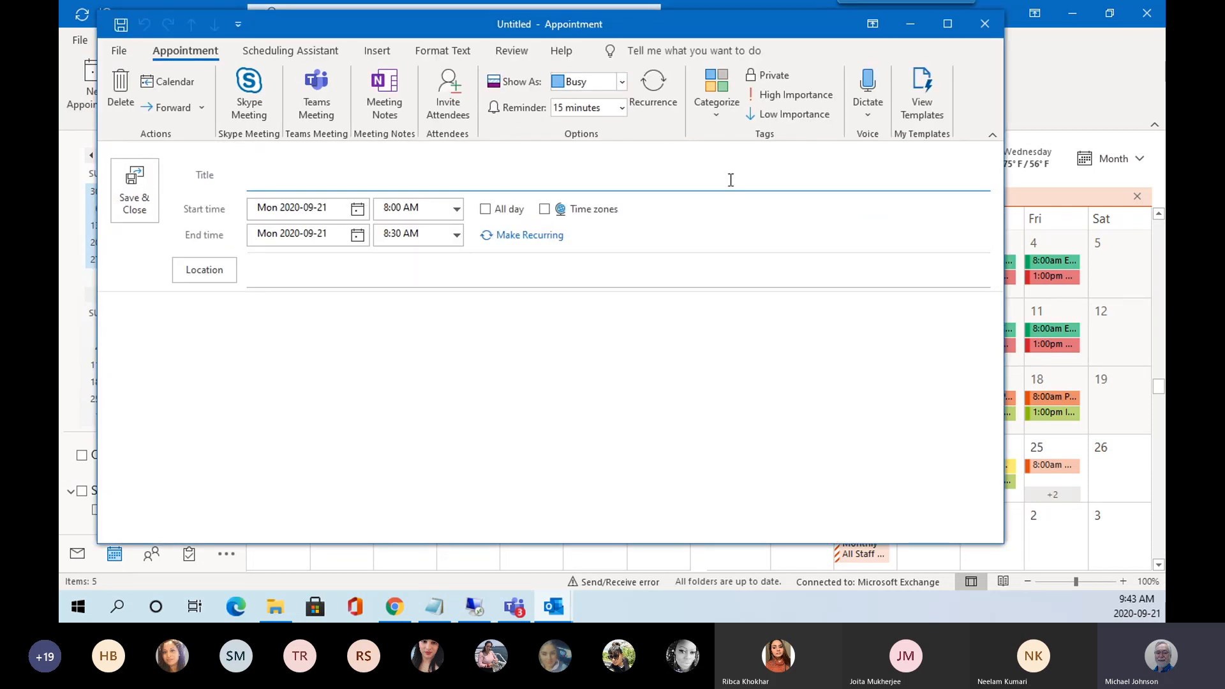
{"action": "type", "text": "Car Service"}
{"action": "left_click", "coordinate": [457, 210]}
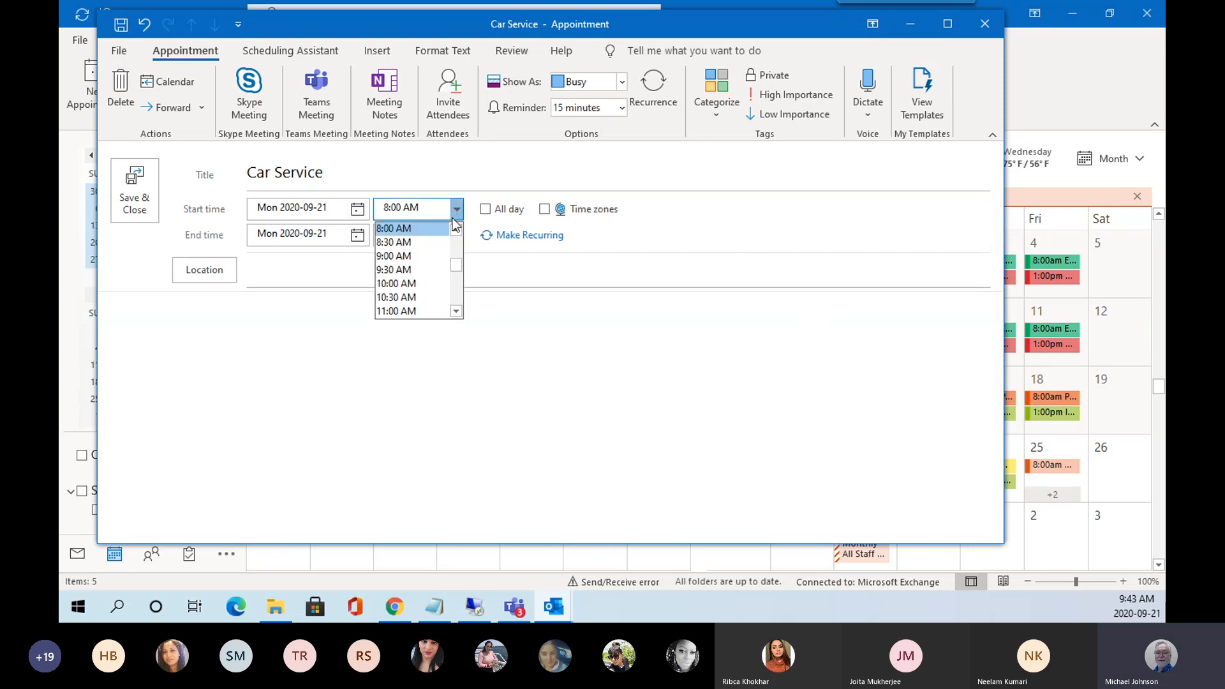
{"action": "left_click", "coordinate": [457, 311]}
{"action": "left_click", "coordinate": [457, 311]}
{"action": "left_click", "coordinate": [457, 312]}
{"action": "left_click", "coordinate": [457, 311]}
{"action": "left_click", "coordinate": [457, 312]}
{"action": "left_click", "coordinate": [457, 311]}
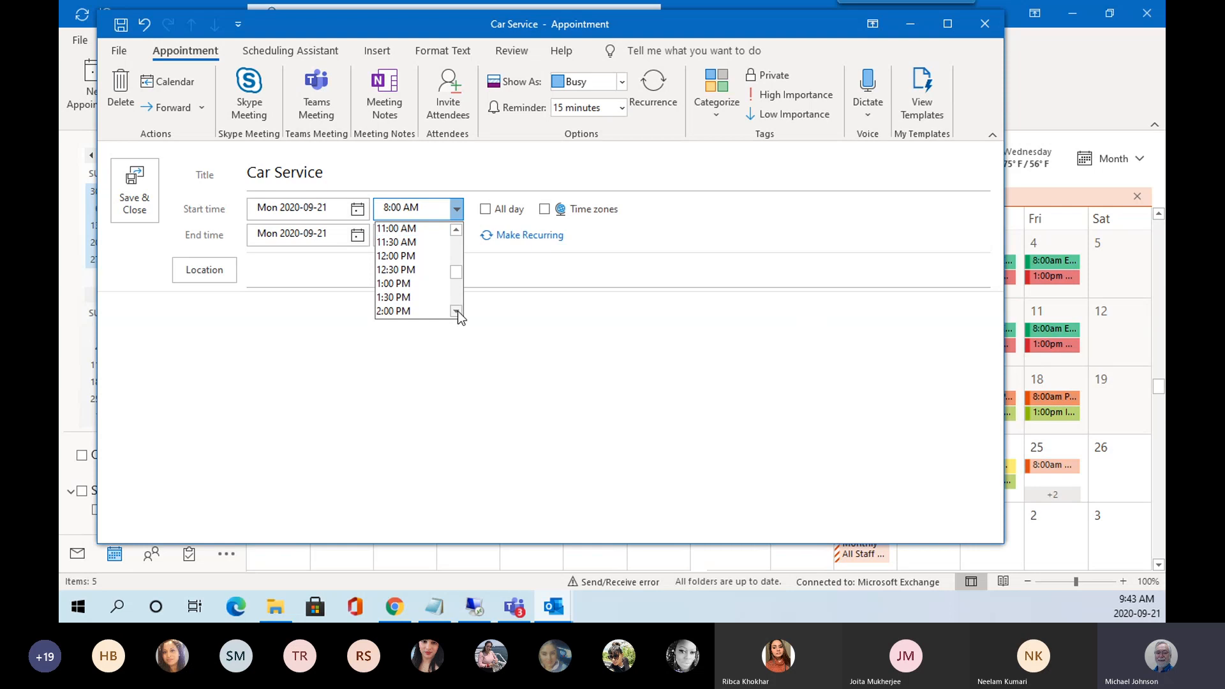
{"action": "left_click", "coordinate": [408, 310]}
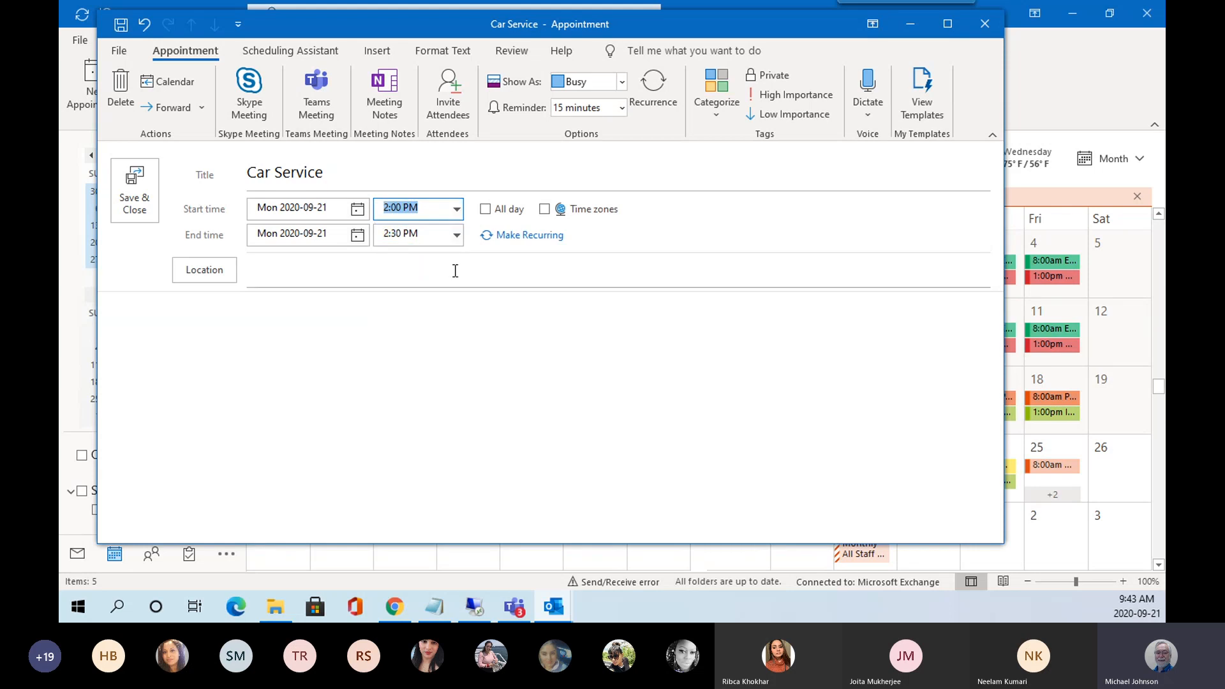
Set the appointment's end time to 4:30 PM.
{"action": "left_click", "coordinate": [457, 235]}
{"action": "left_click", "coordinate": [456, 337]}
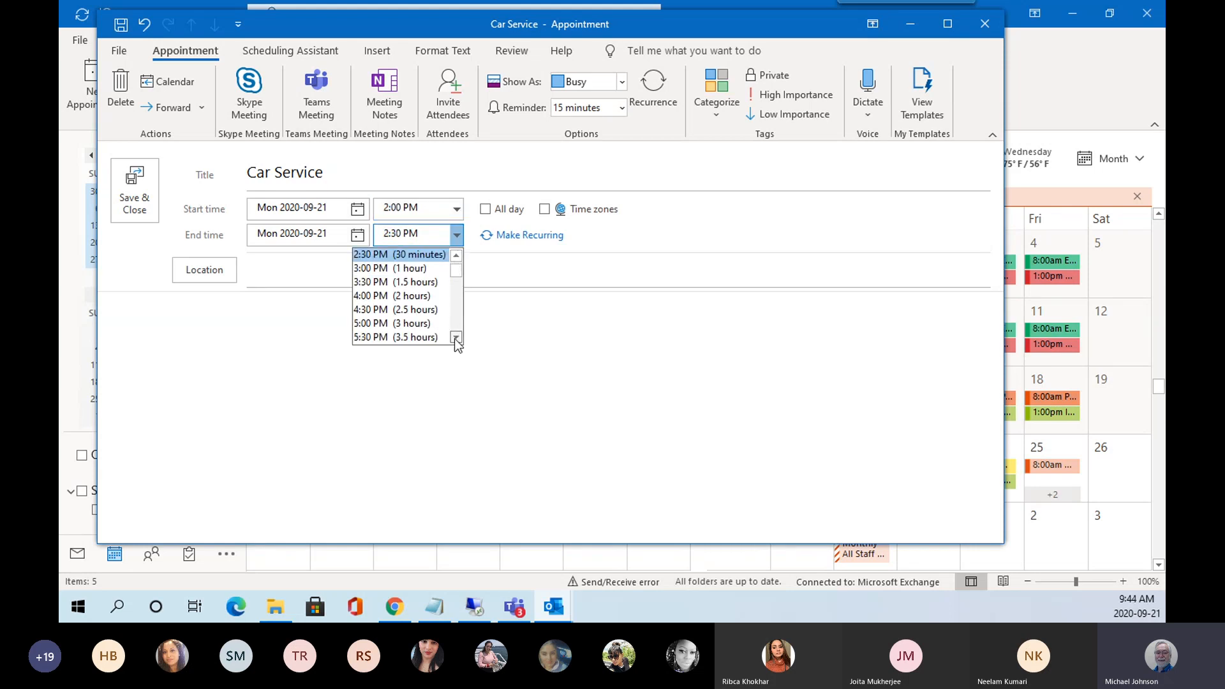
{"action": "left_click", "coordinate": [455, 337]}
{"action": "left_click", "coordinate": [456, 337]}
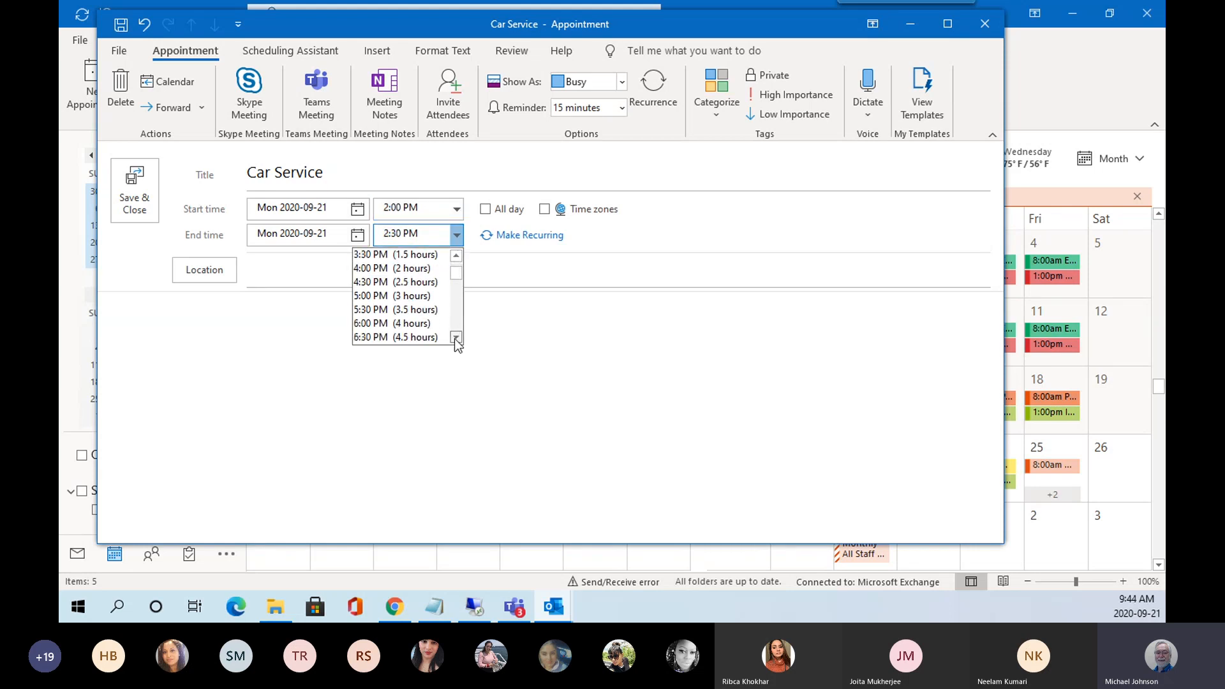
{"action": "left_click", "coordinate": [382, 282]}
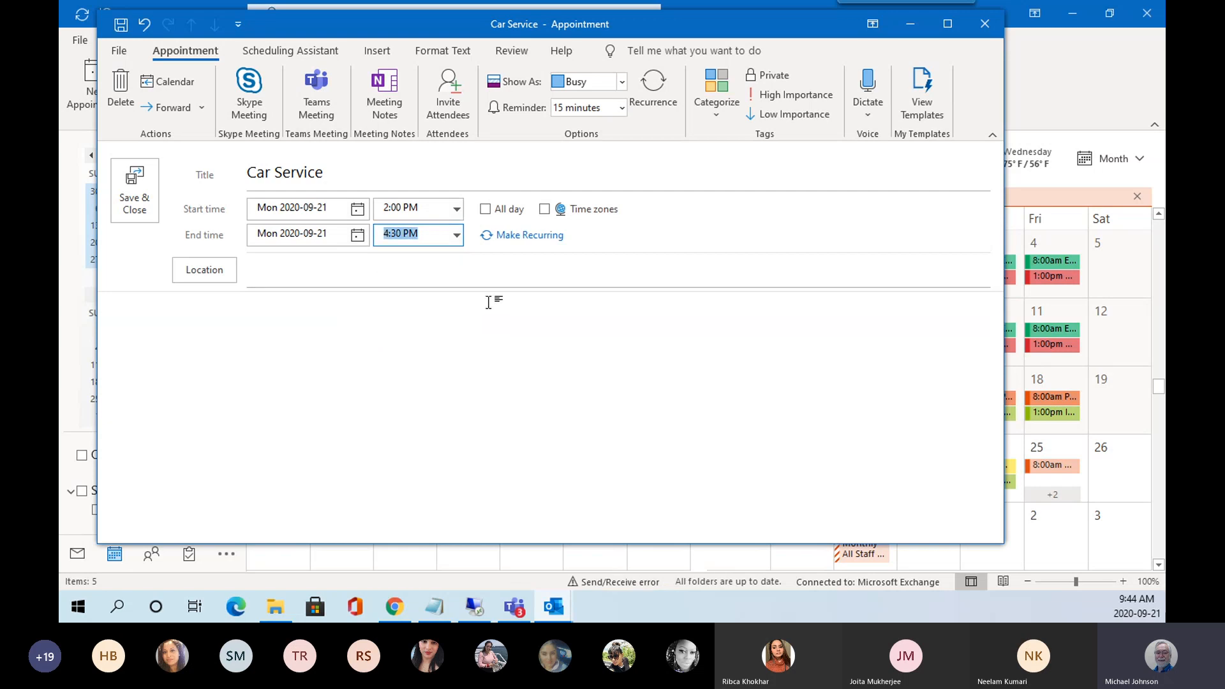
Set the appointment's location to Car Dealership.
{"action": "left_click", "coordinate": [269, 275]}
{"action": "type", "text": "Ca"}
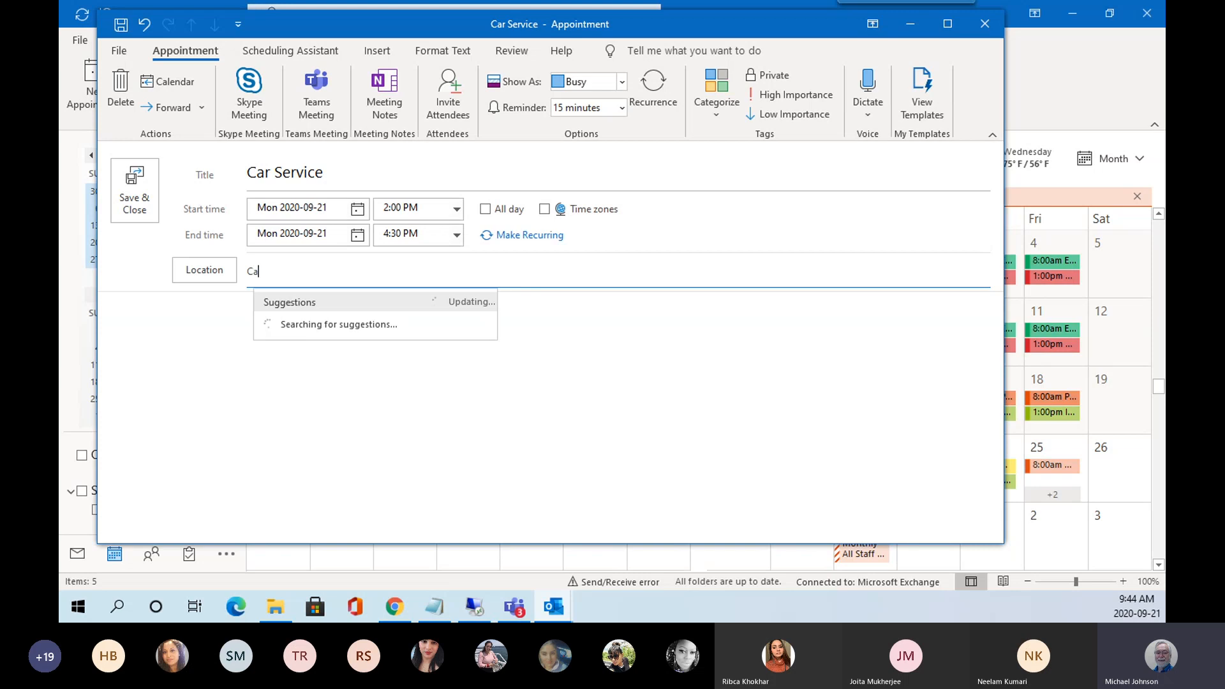
{"action": "type", "text": "r Dealershi"}
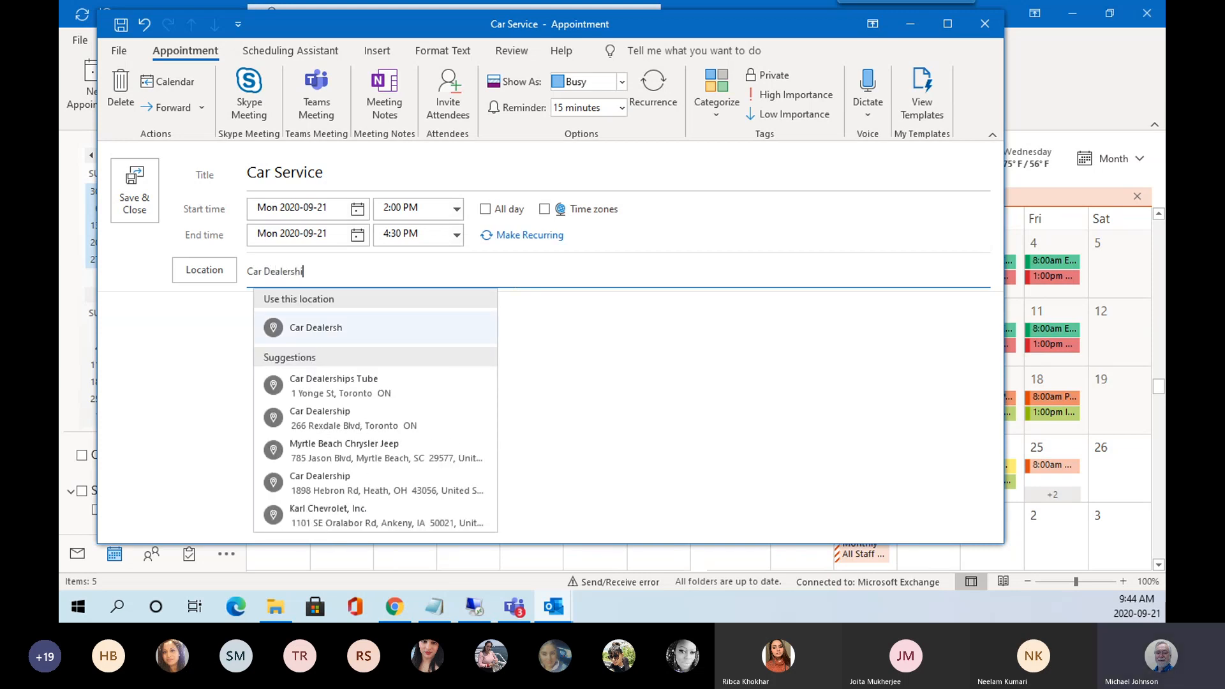
{"action": "type", "text": "p"}
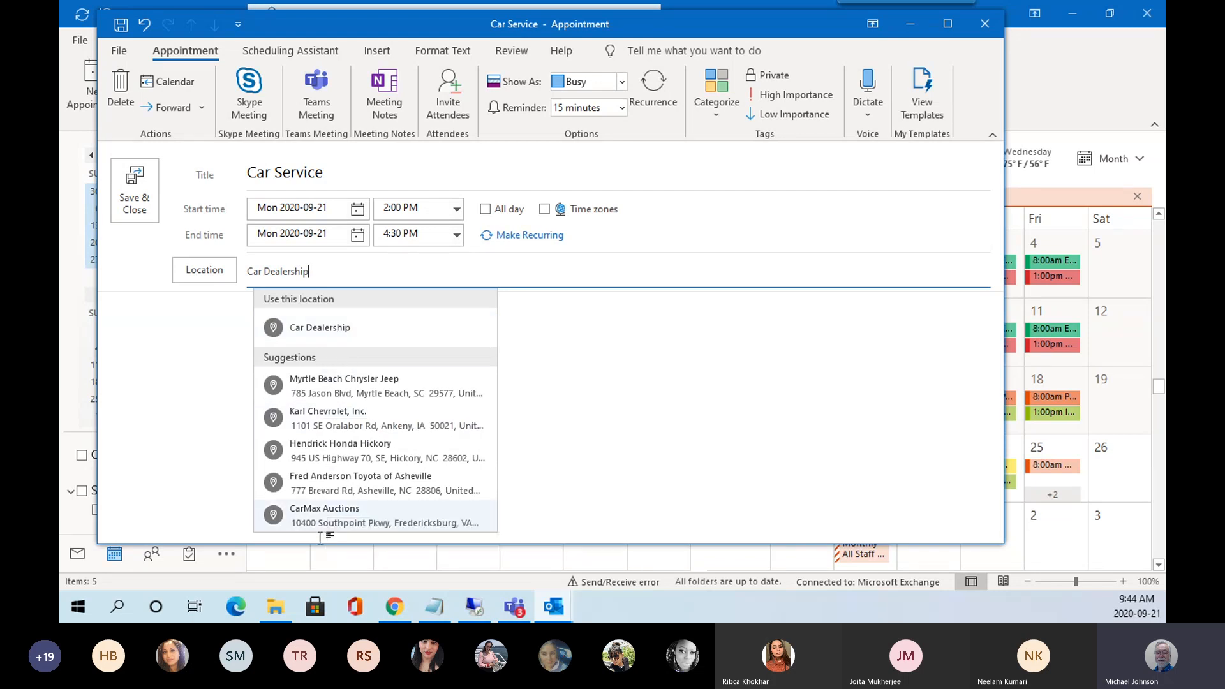
{"action": "left_click", "coordinate": [316, 331]}
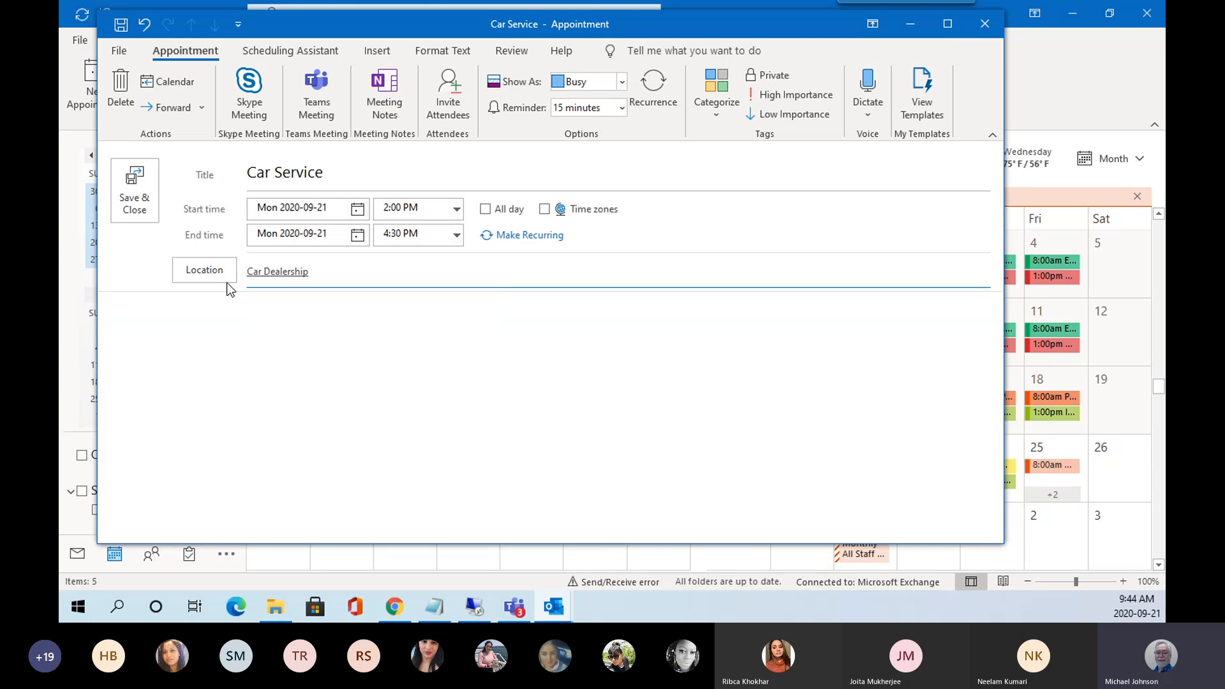
Add placeholder notes to the body and show the time as Out of Office.
{"action": "left_click", "coordinate": [294, 321]}
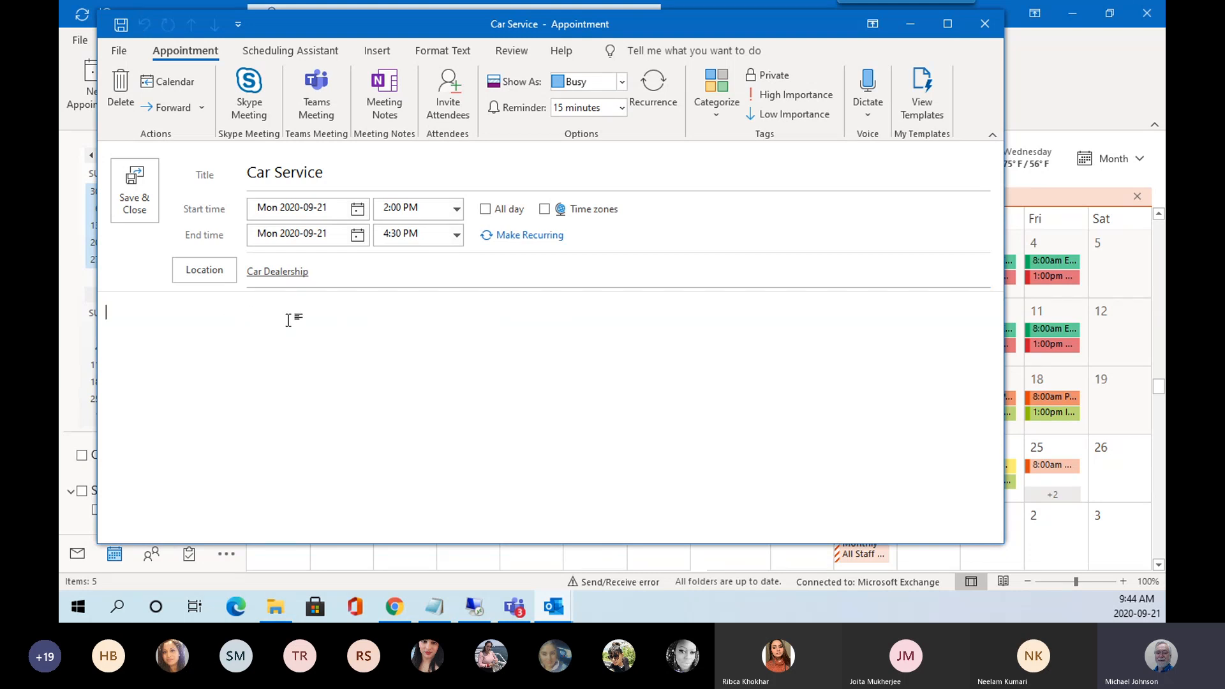
{"action": "type", "text": "ytgvhjpokm jo ij"}
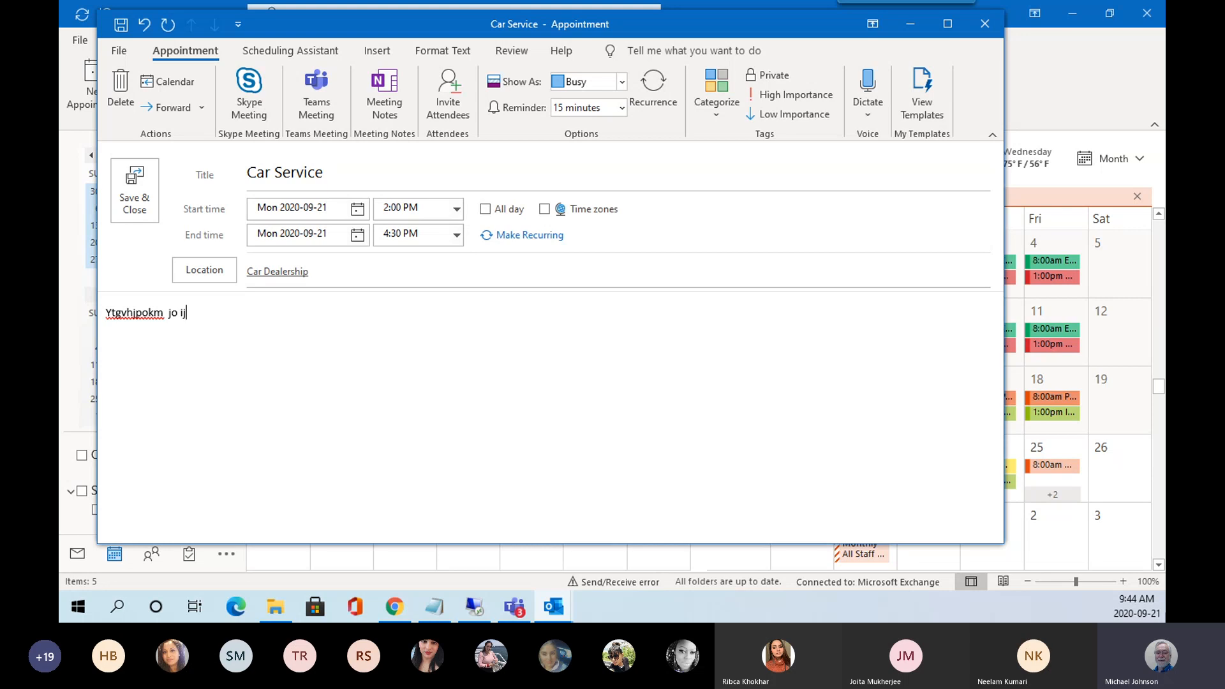
{"action": "type", "text": " pk  . dfglkg ok rt bv  emv s,"}
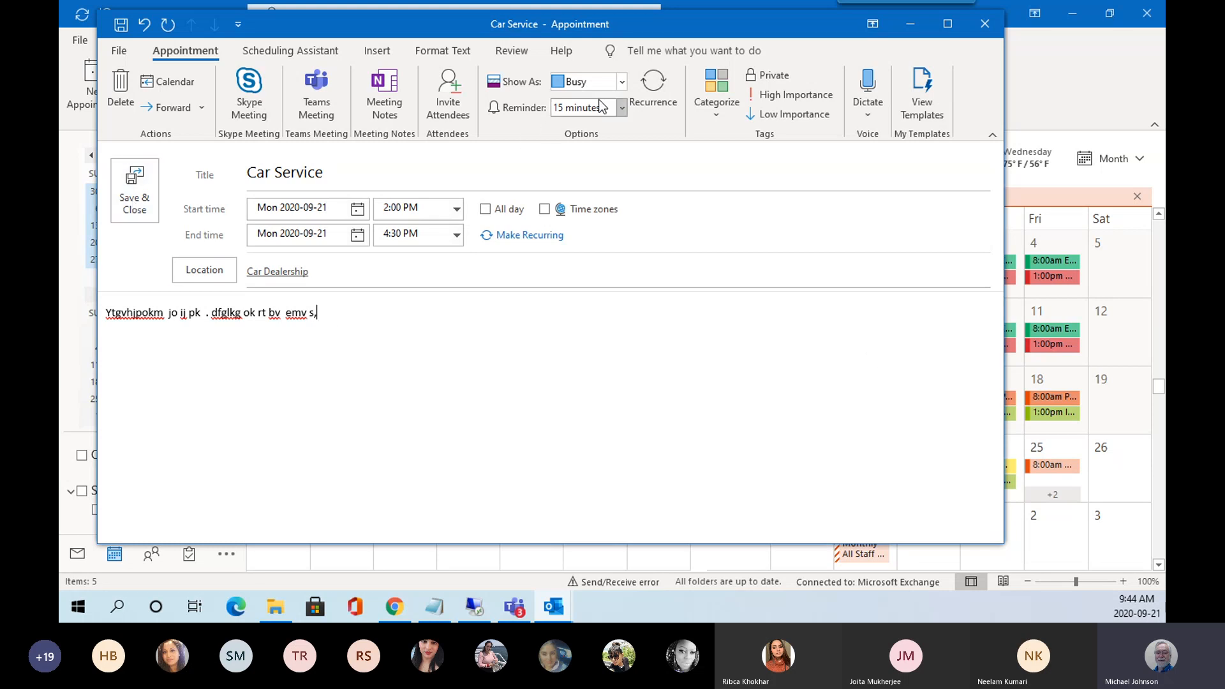
{"action": "left_click", "coordinate": [623, 82]}
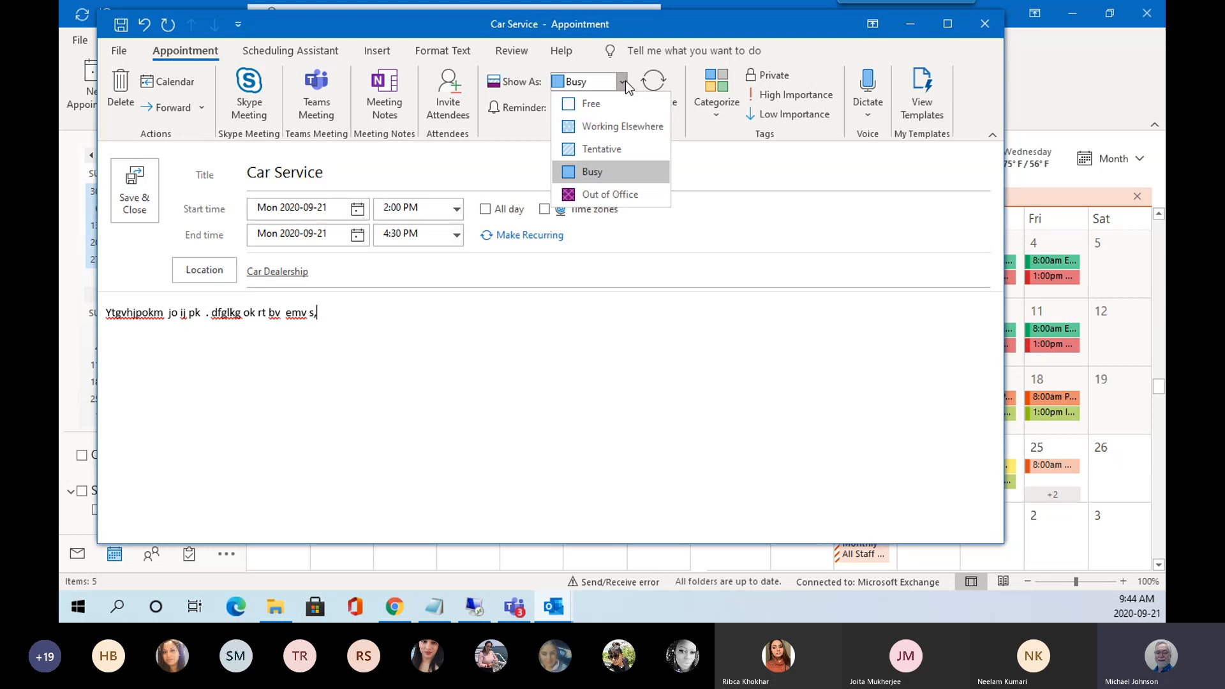
{"action": "left_click", "coordinate": [624, 191]}
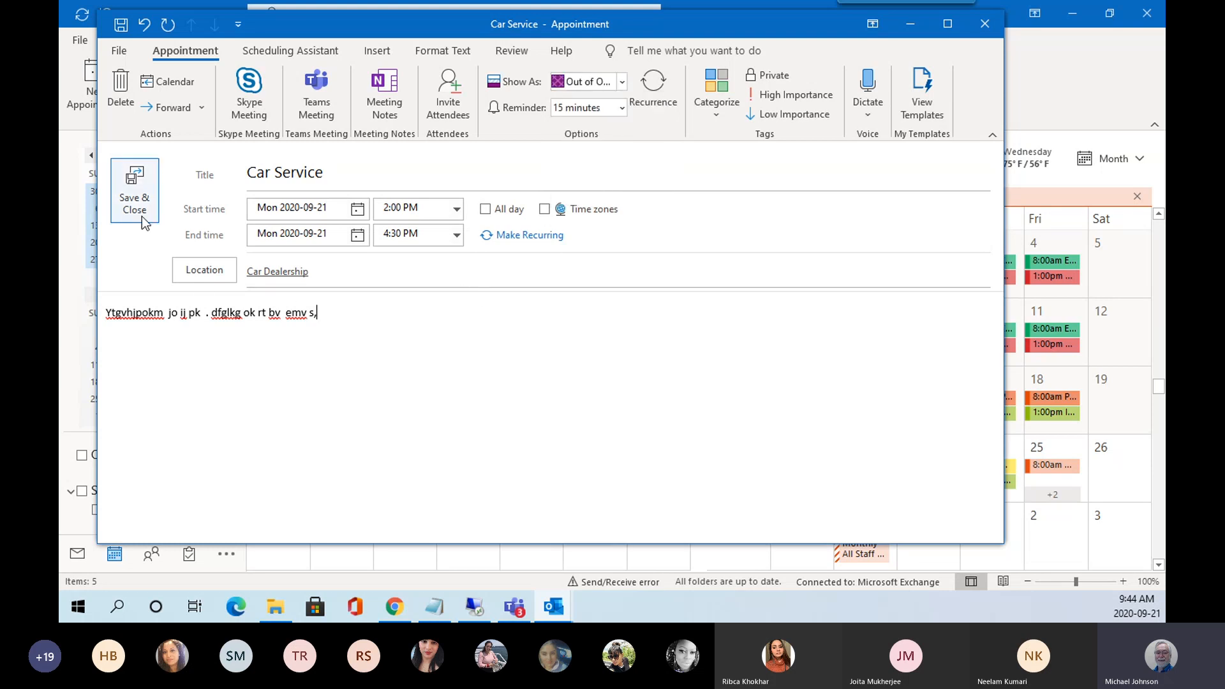
Save the Car Service appointment and view September 21 in Day view.
{"action": "left_click", "coordinate": [136, 200]}
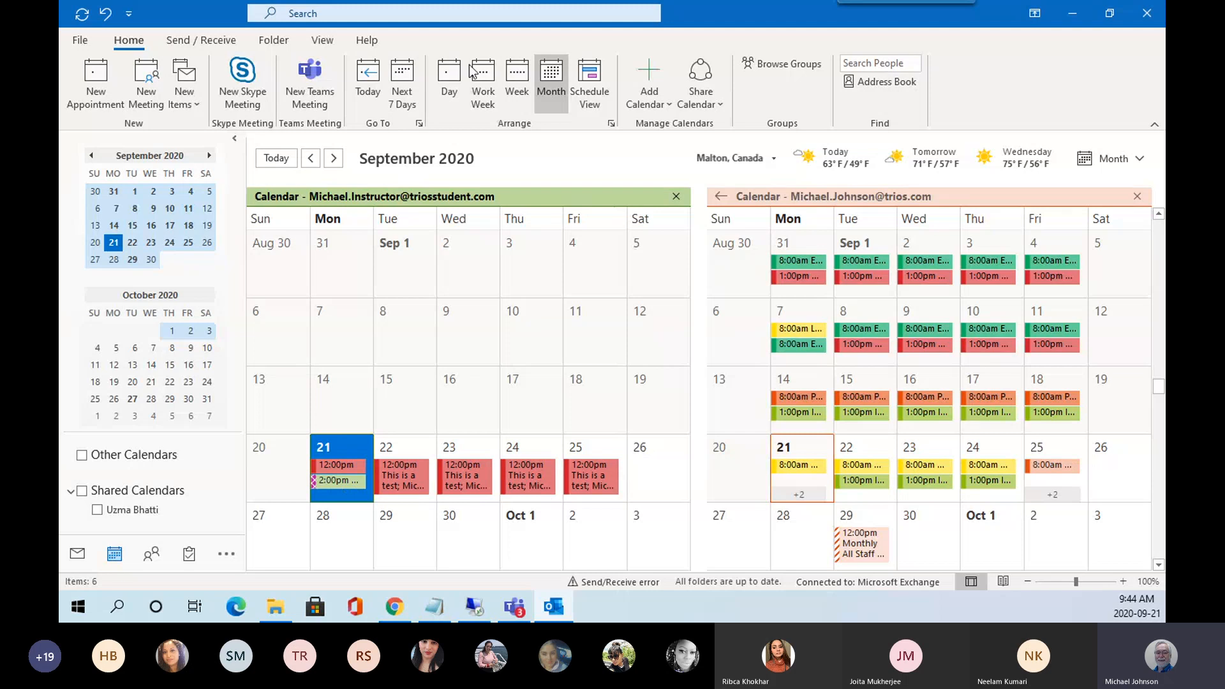
{"action": "left_click", "coordinate": [451, 79]}
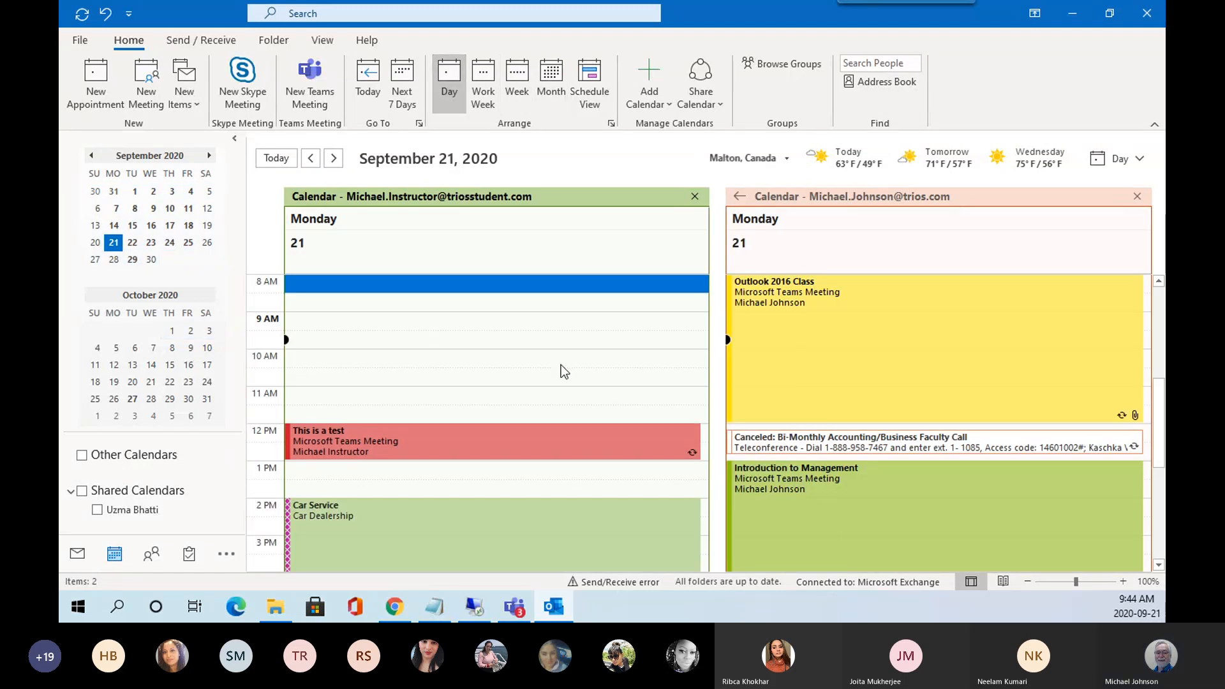
{"action": "mouse_move", "coordinate": [376, 522]}
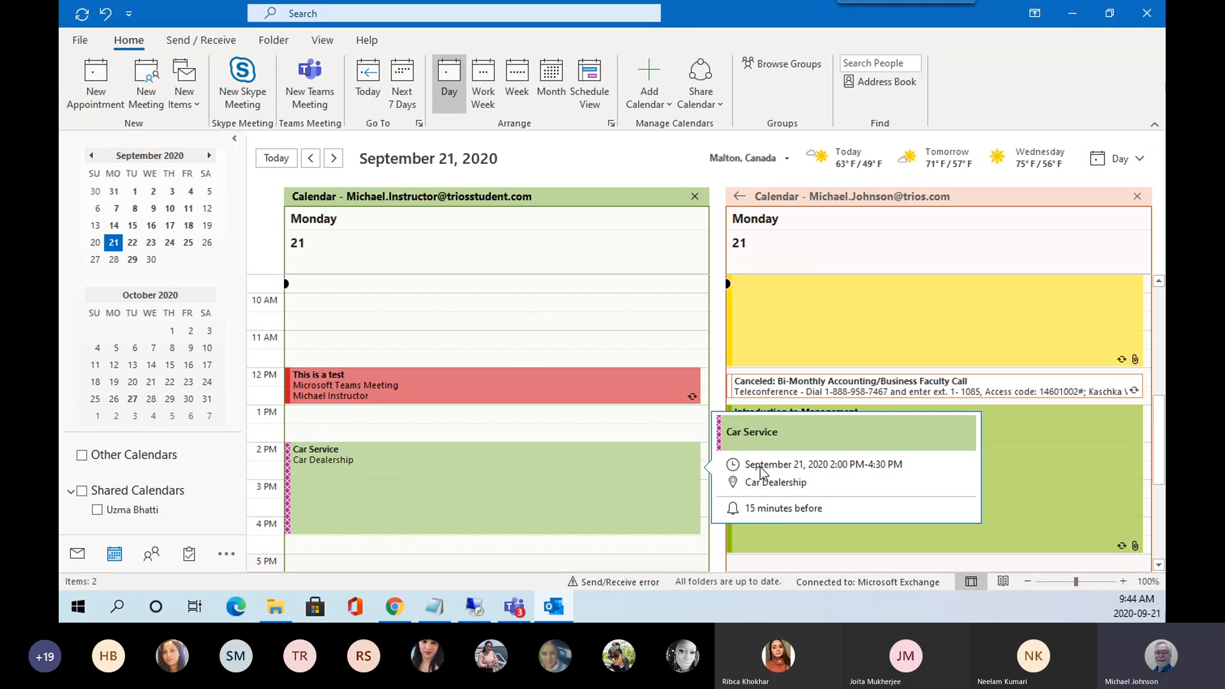
Open the Car Service appointment to review it, close it, then quit Outlook.
{"action": "left_click", "coordinate": [376, 477]}
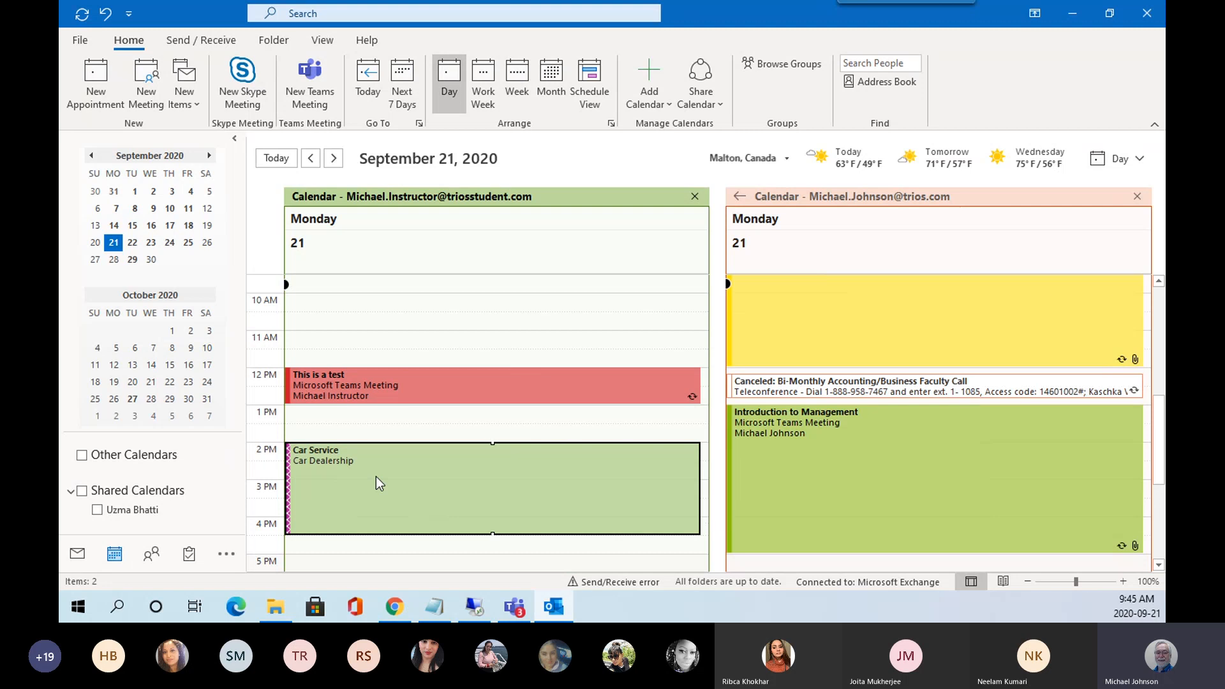
{"action": "double_click", "coordinate": [377, 477]}
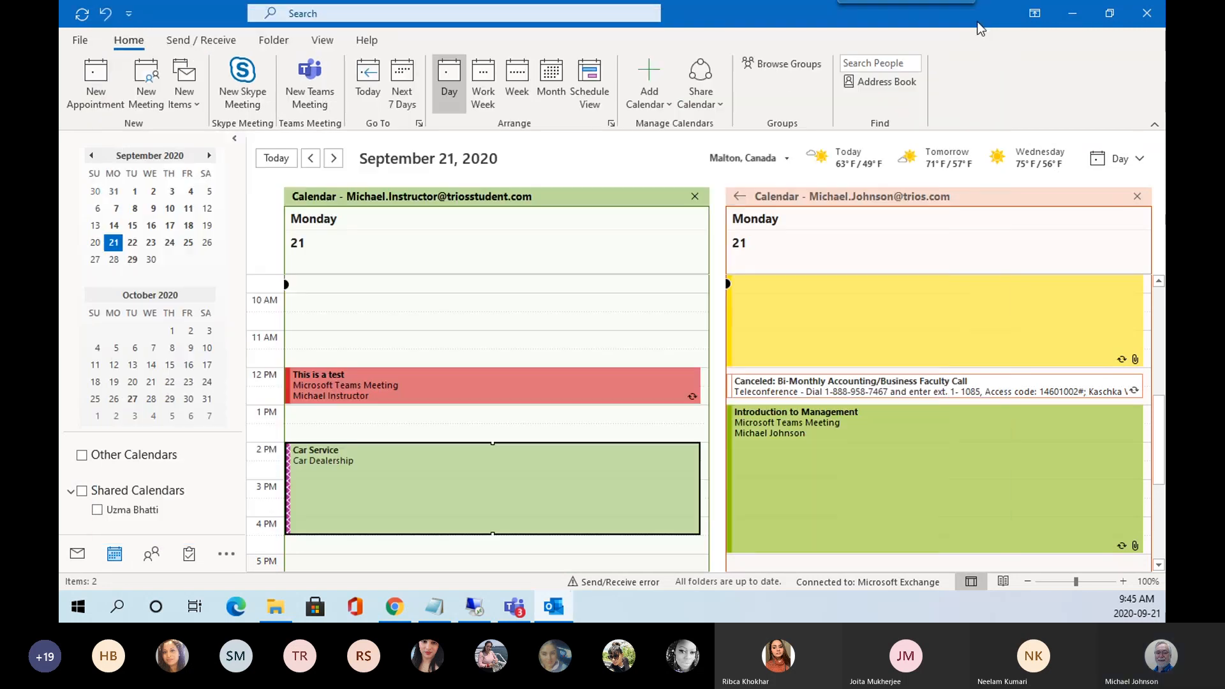
{"action": "left_click", "coordinate": [985, 23]}
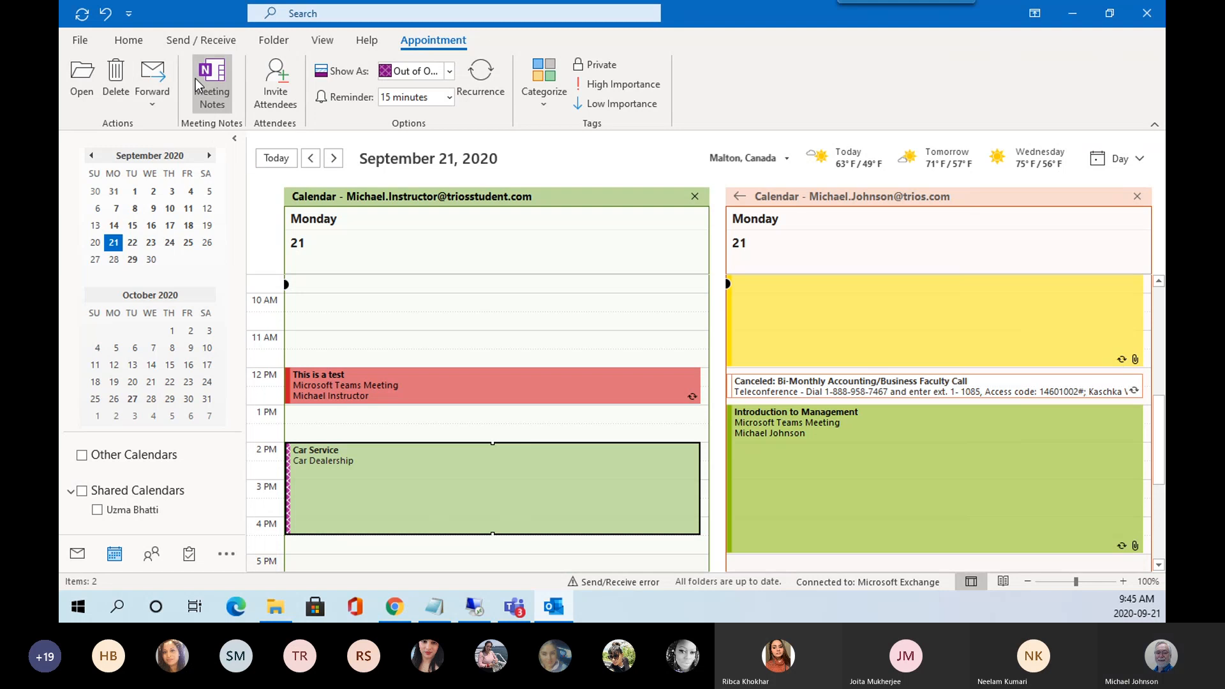
{"action": "left_click", "coordinate": [1146, 13]}
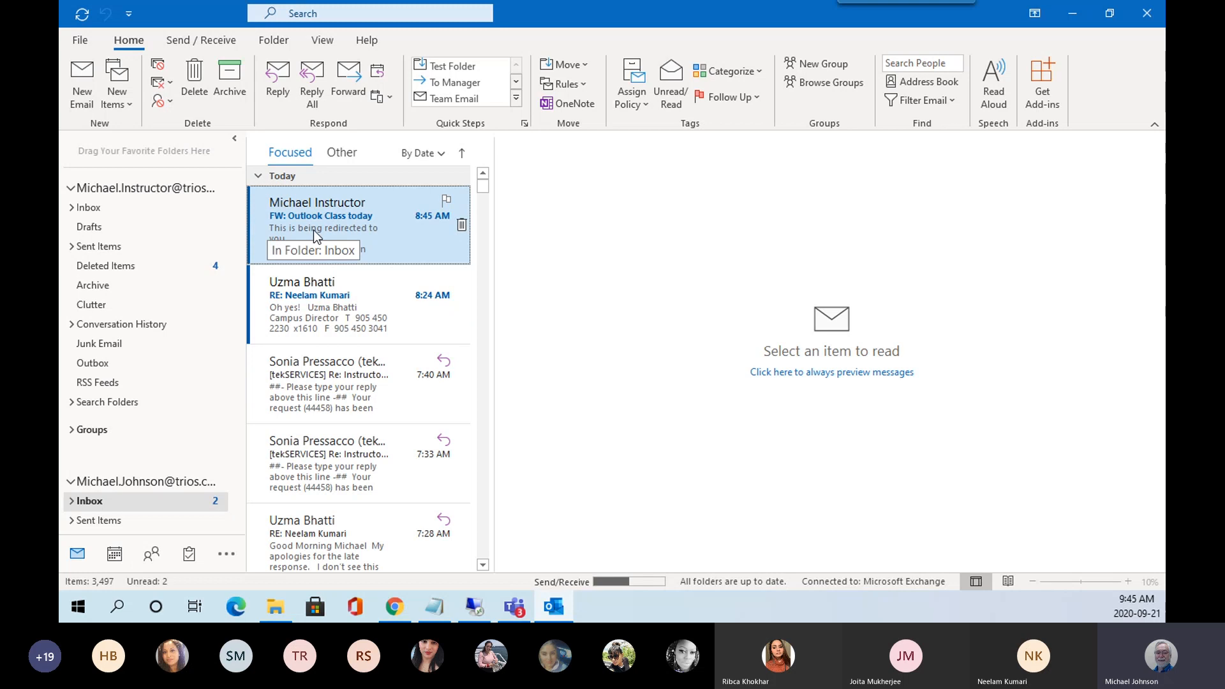
Delete the 8:24 AM reply under the 'FW: Outlook Class today' thread, then return to the Calendar.
{"action": "left_click", "coordinate": [385, 232]}
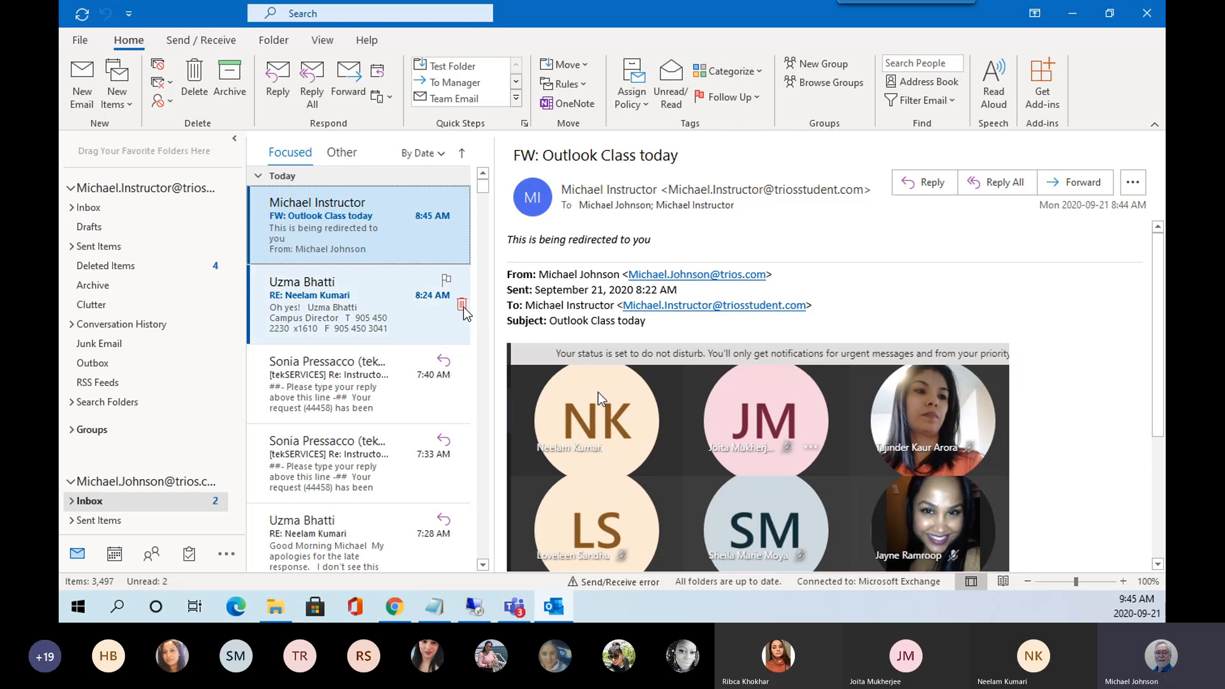
{"action": "left_click", "coordinate": [461, 304]}
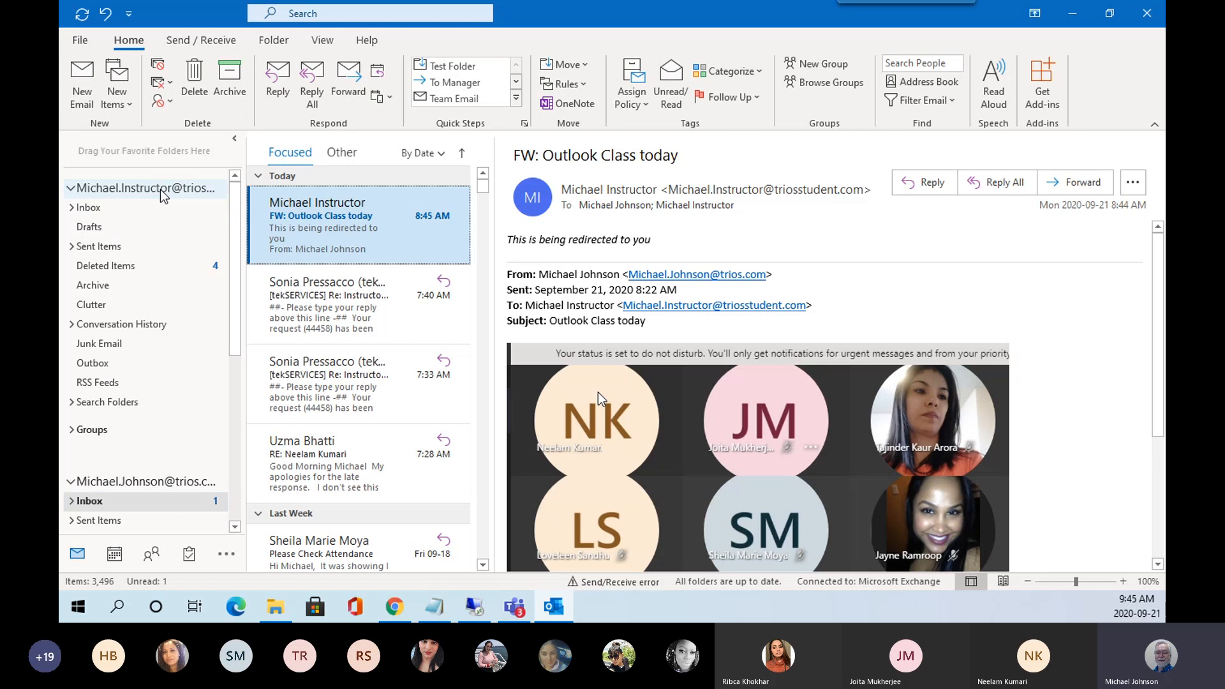
{"action": "left_click", "coordinate": [163, 191]}
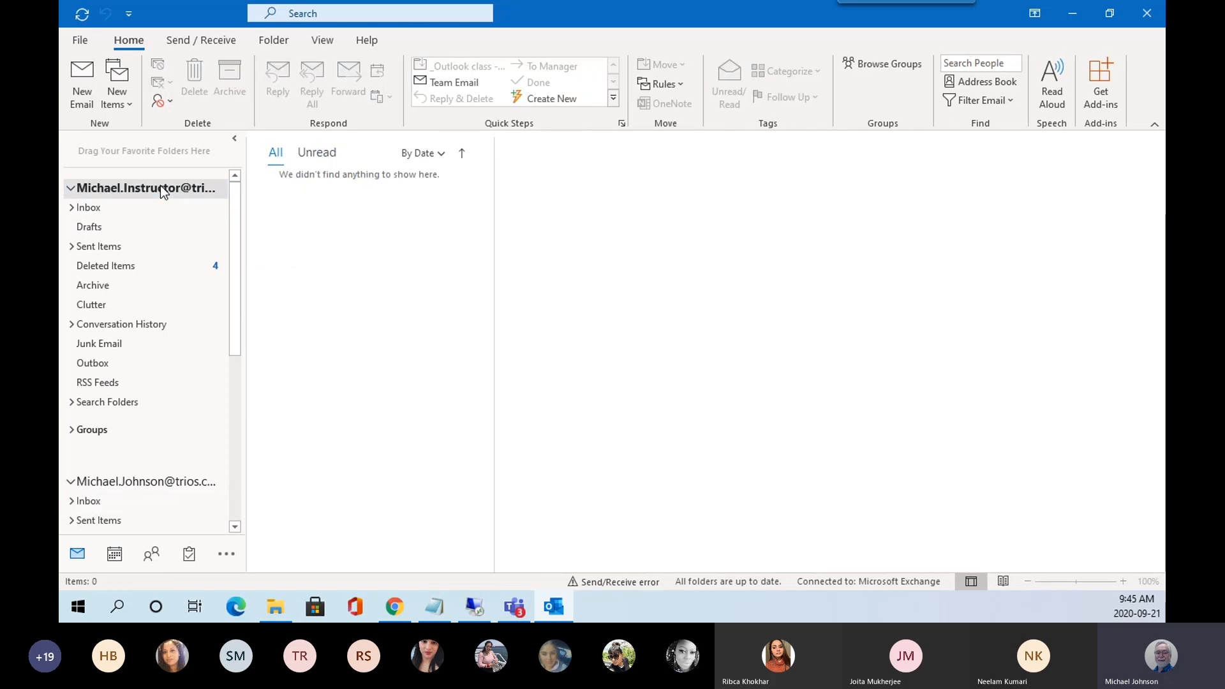
{"action": "left_click", "coordinate": [144, 205]}
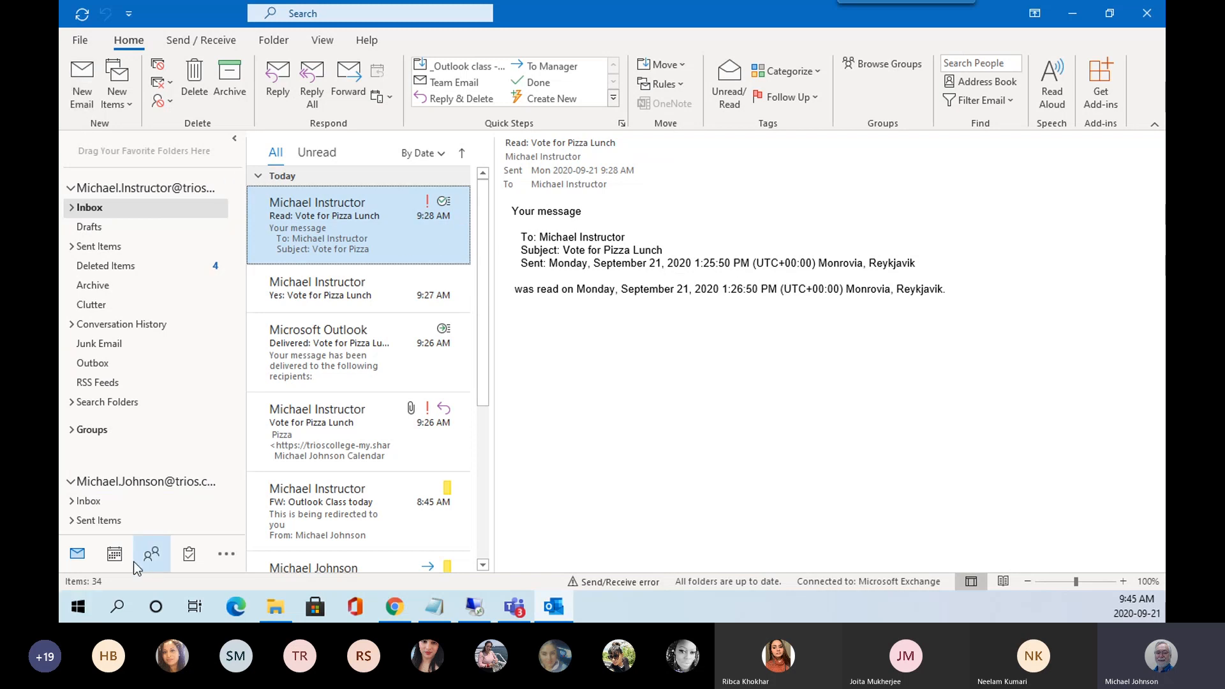
{"action": "left_click", "coordinate": [114, 554]}
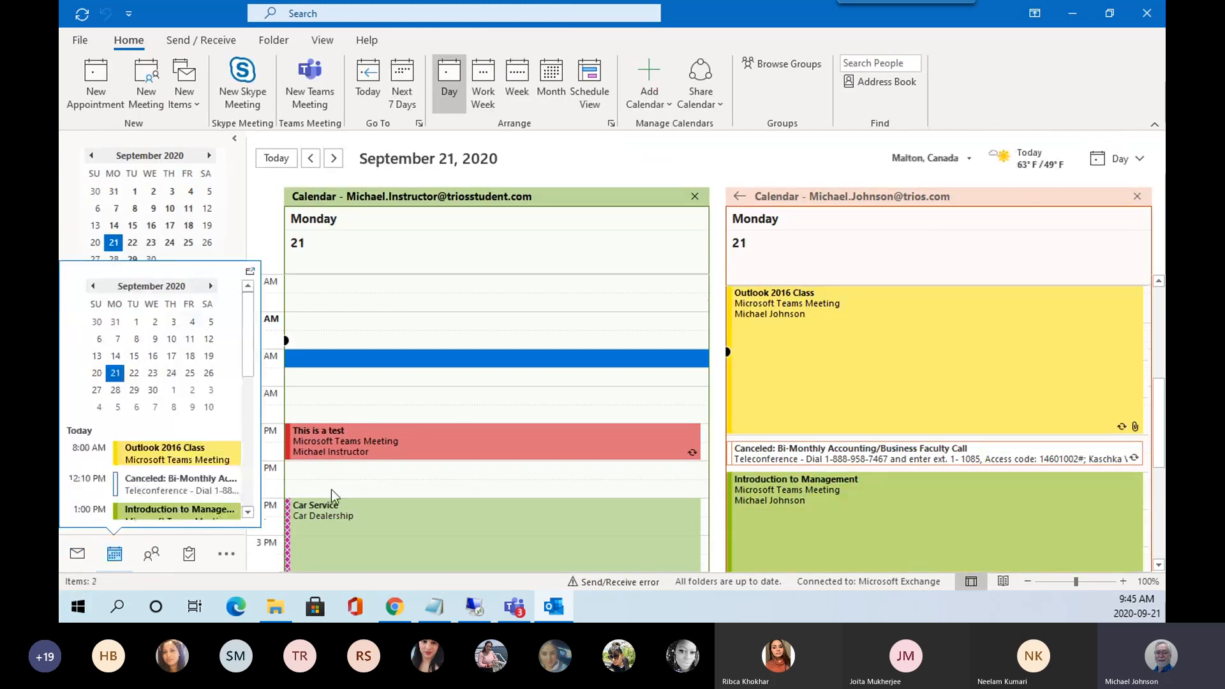
In September 2020 Month view, start a new meeting on Tuesday, September 22.
{"action": "left_click", "coordinate": [545, 75]}
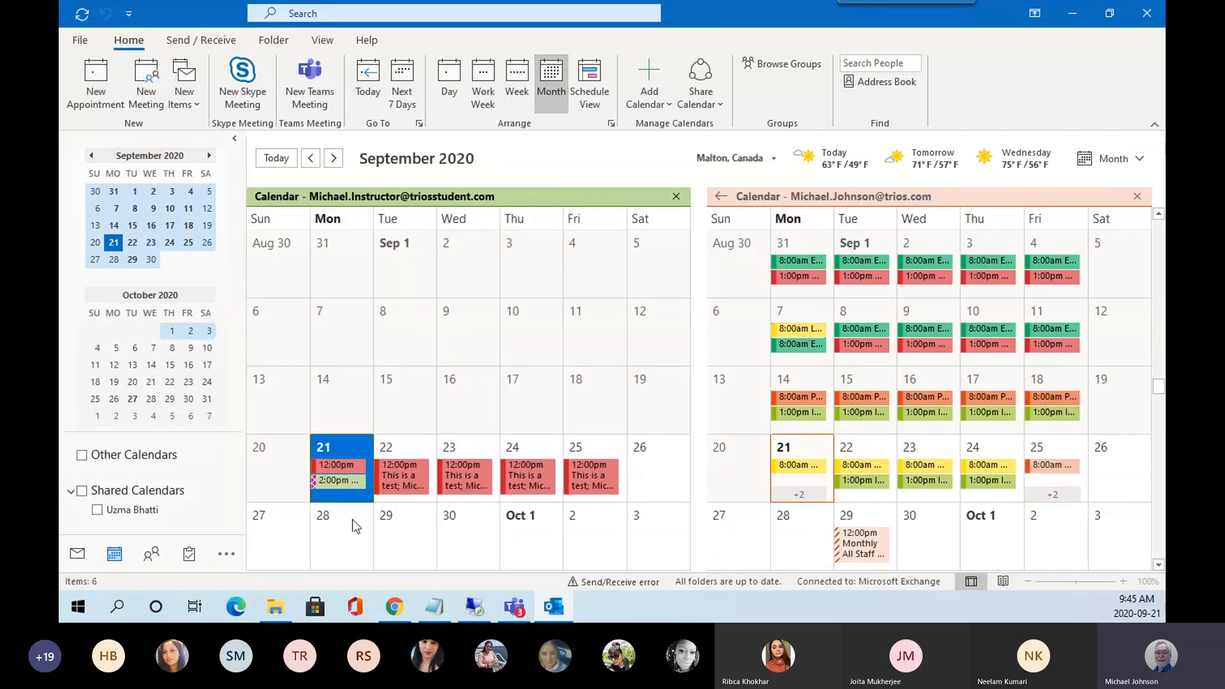
{"action": "left_click", "coordinate": [416, 441]}
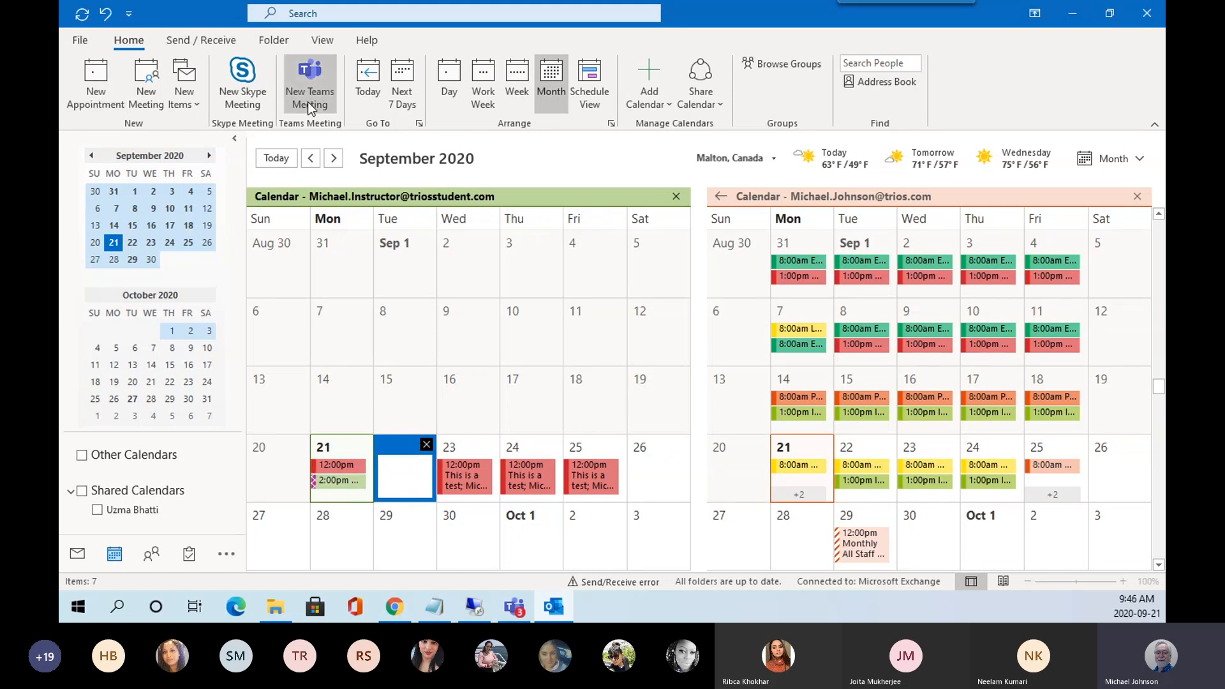
{"action": "left_click", "coordinate": [155, 104]}
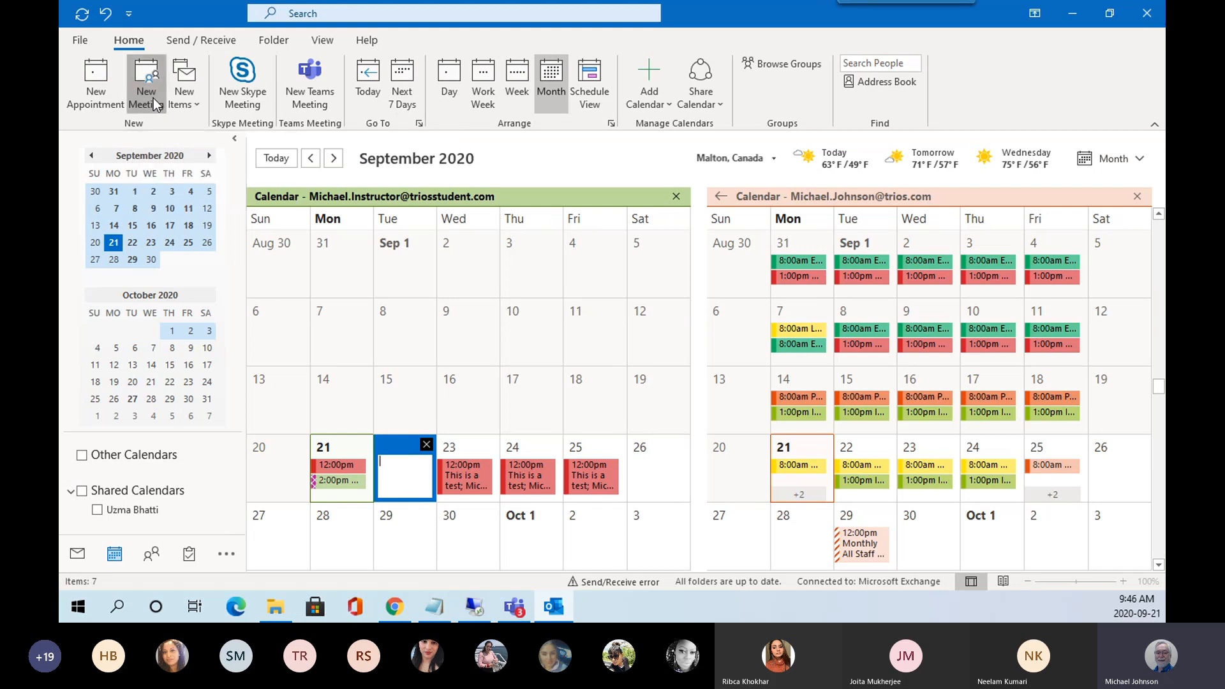
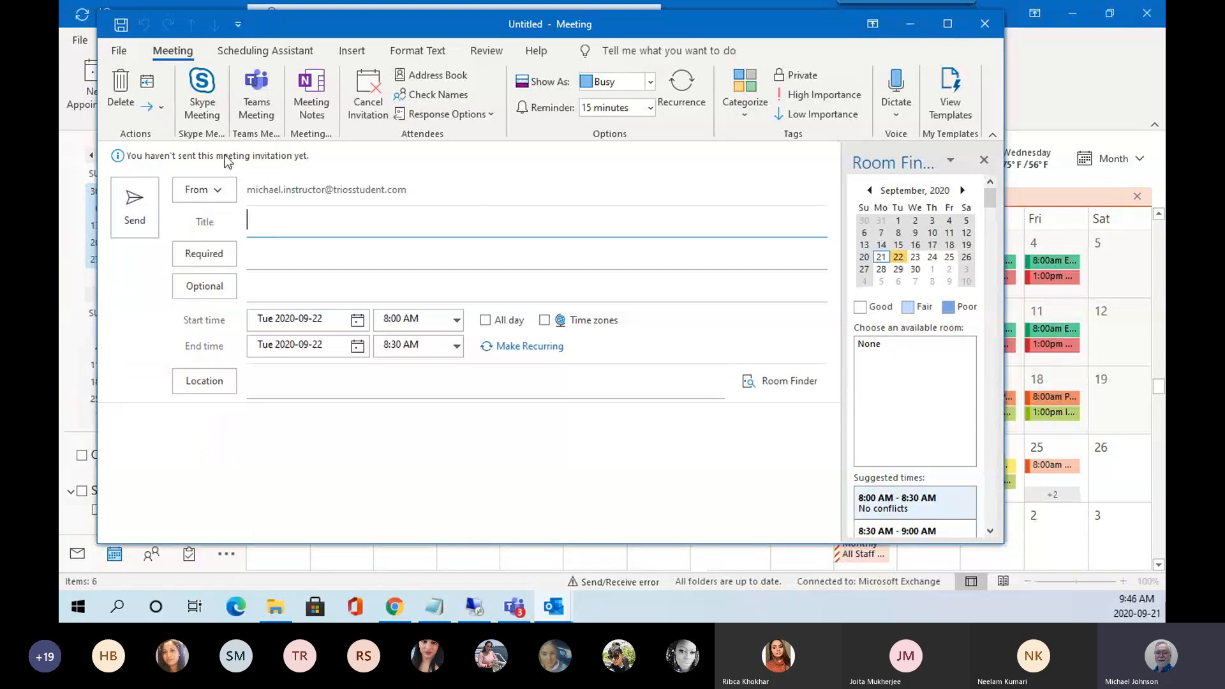
Forward the meeting as an iCalendar file, preview the None.ics attachment, then discard the forward.
{"action": "left_click", "coordinate": [163, 106]}
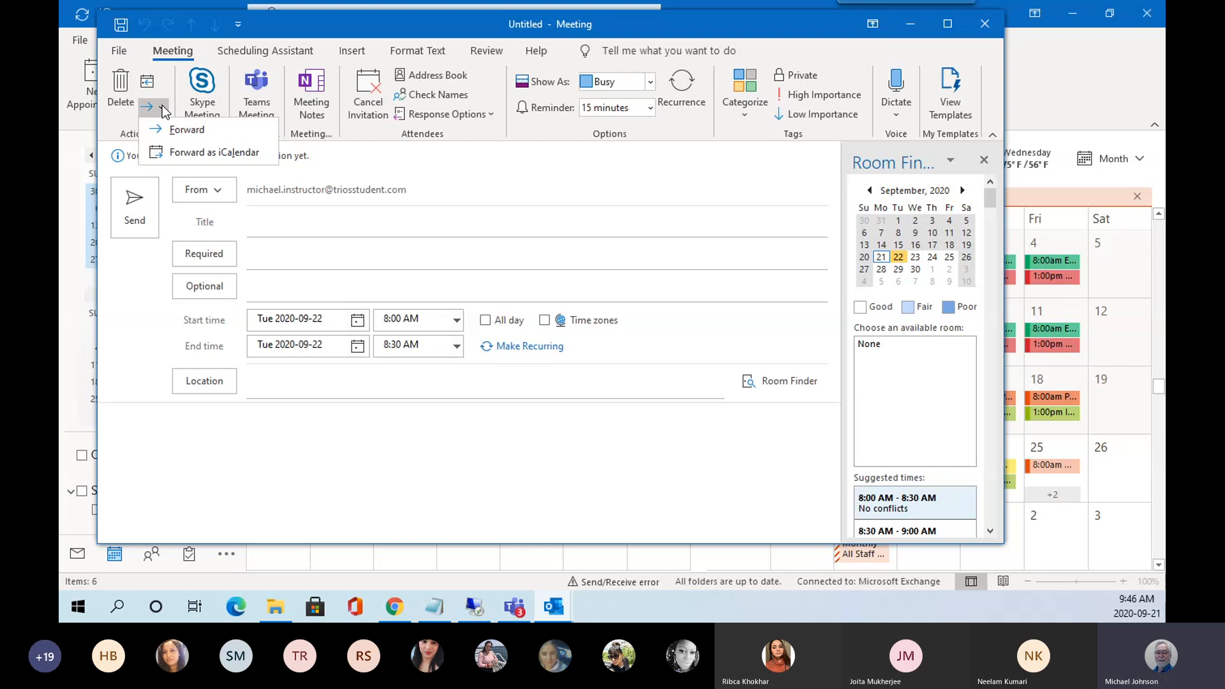
{"action": "left_click", "coordinate": [173, 154]}
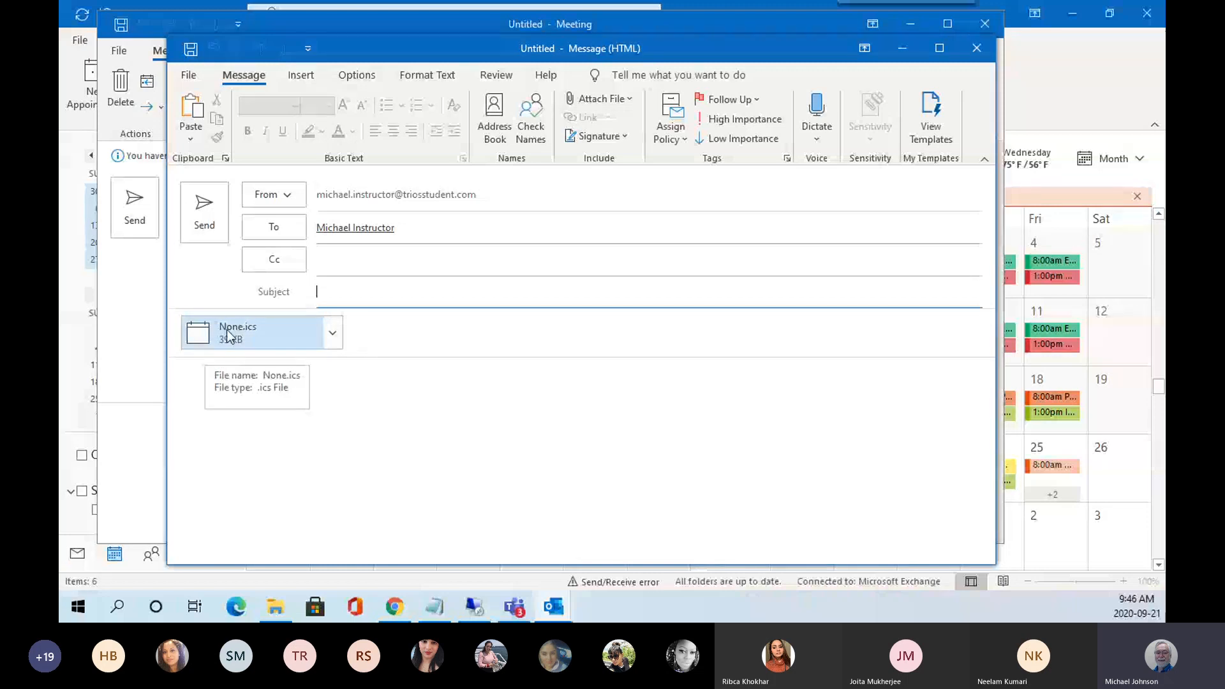
{"action": "double_click", "coordinate": [229, 336]}
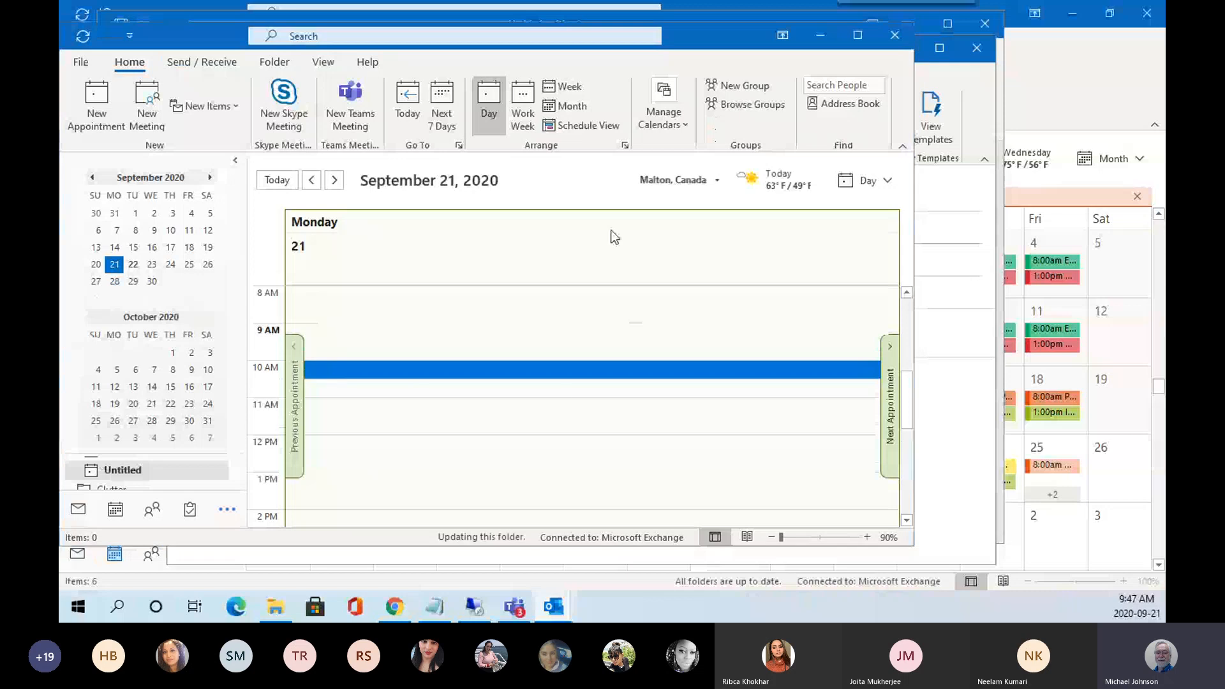
{"action": "left_click", "coordinate": [895, 40]}
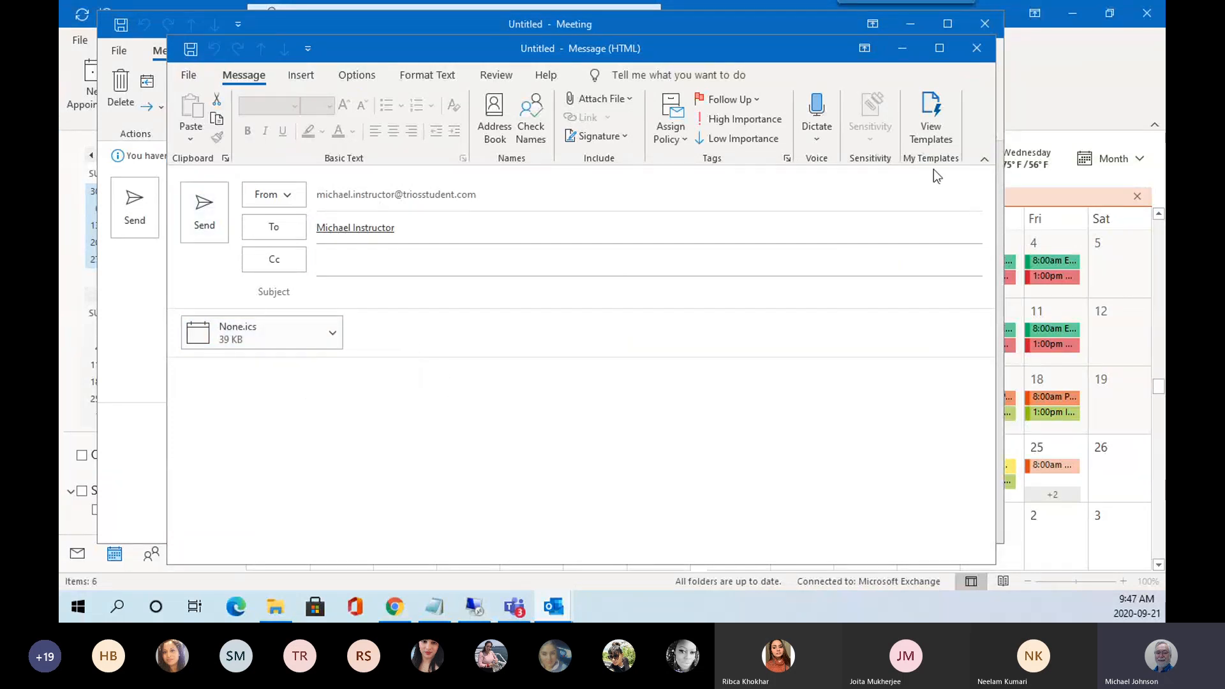
{"action": "left_click", "coordinate": [977, 48]}
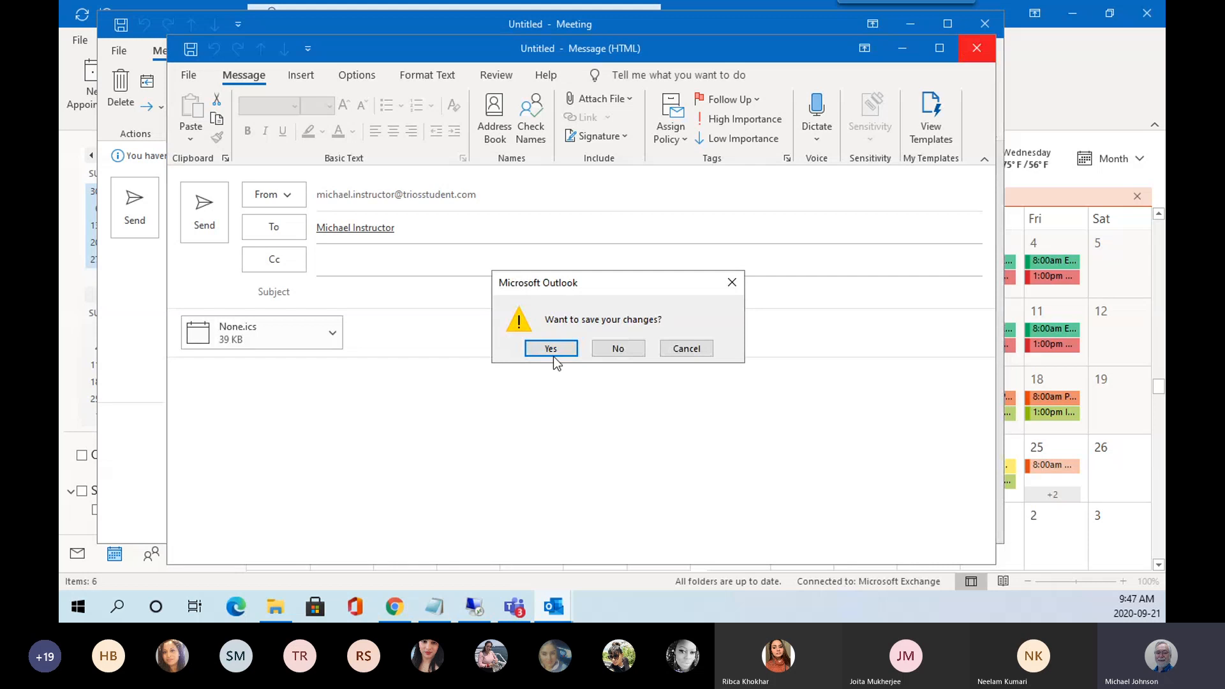
{"action": "left_click", "coordinate": [614, 350]}
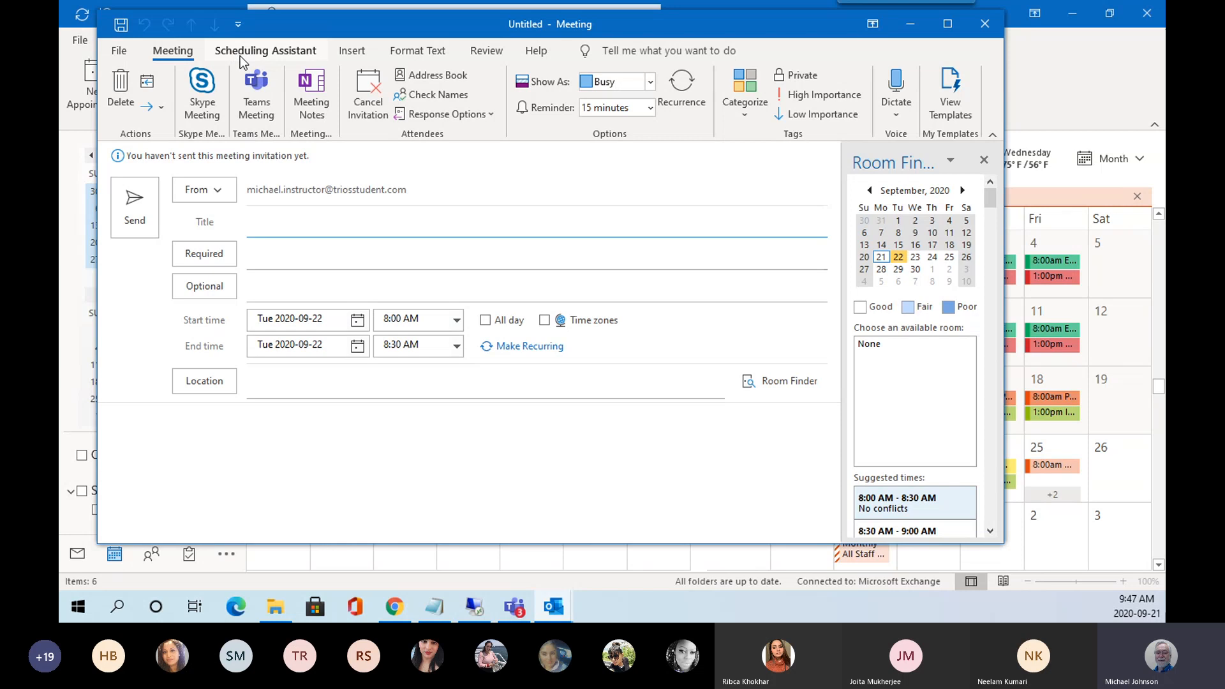
Check attendee availability in the Scheduling Assistant and scroll the timeline to September 21.
{"action": "left_click", "coordinate": [282, 57]}
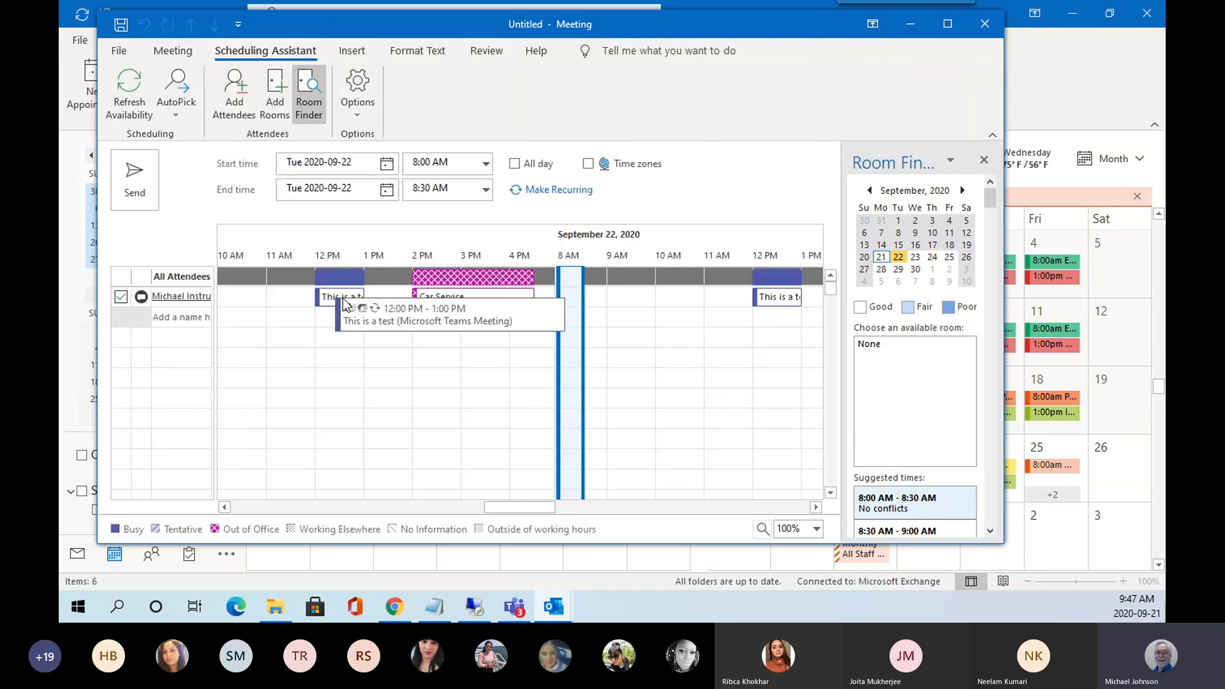
{"action": "mouse_move", "coordinate": [451, 305]}
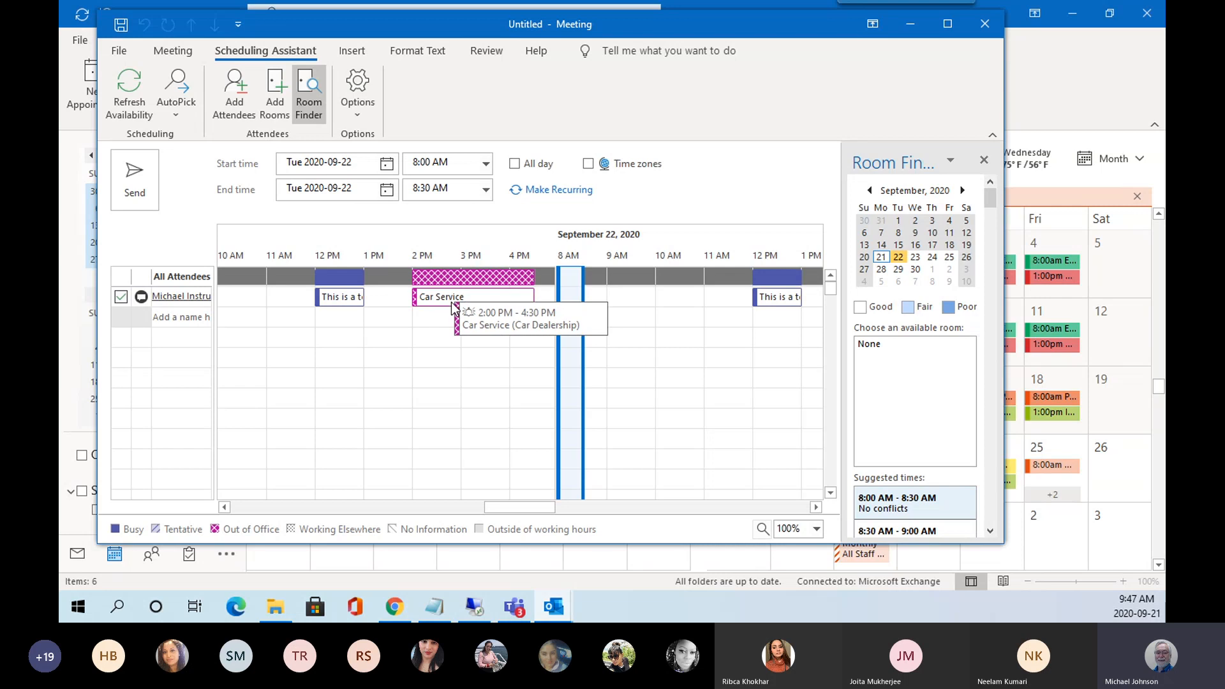
{"action": "mouse_move", "coordinate": [354, 302]}
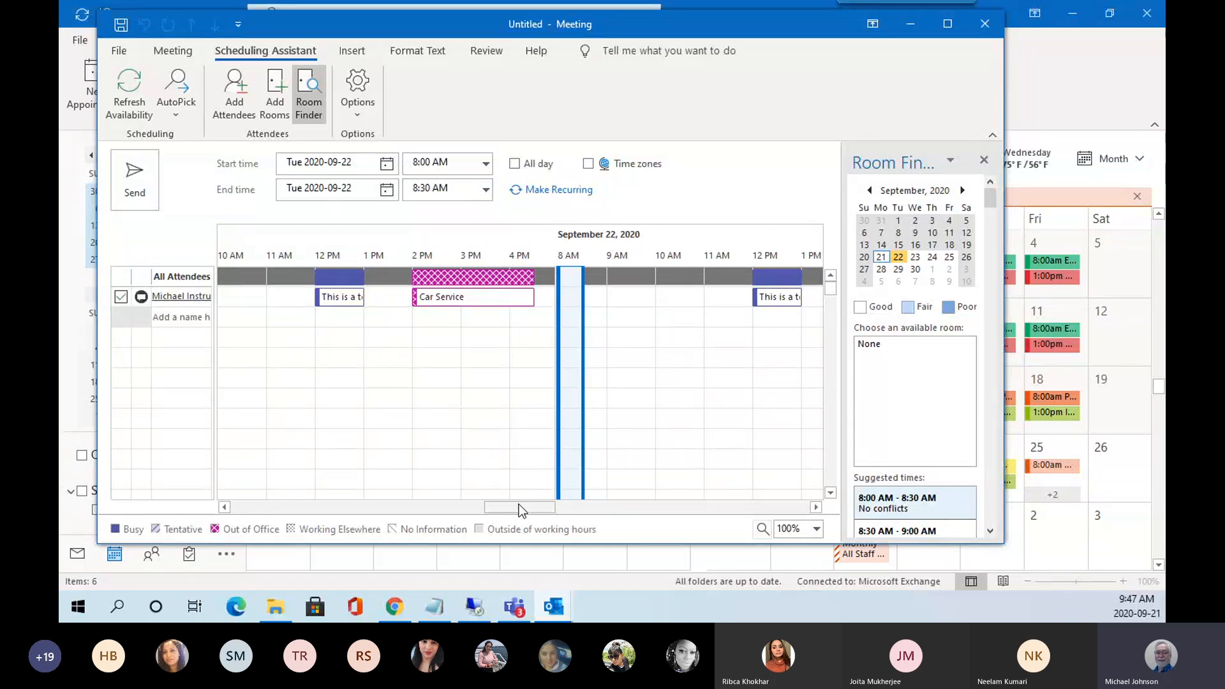
{"action": "mouse_move", "coordinate": [519, 504]}
{"action": "left_mouse_down"}
{"action": "mouse_move", "coordinate": [493, 505]}
{"action": "mouse_move", "coordinate": [537, 511]}
{"action": "left_mouse_up"}
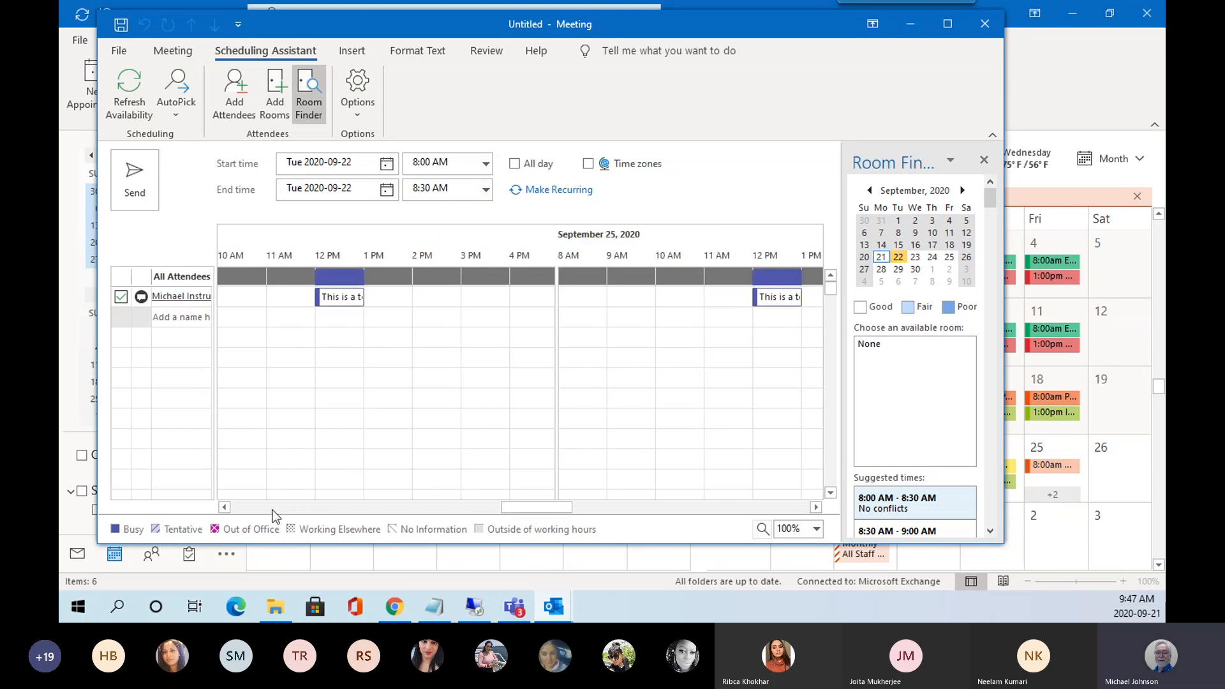
{"action": "left_click", "coordinate": [227, 506]}
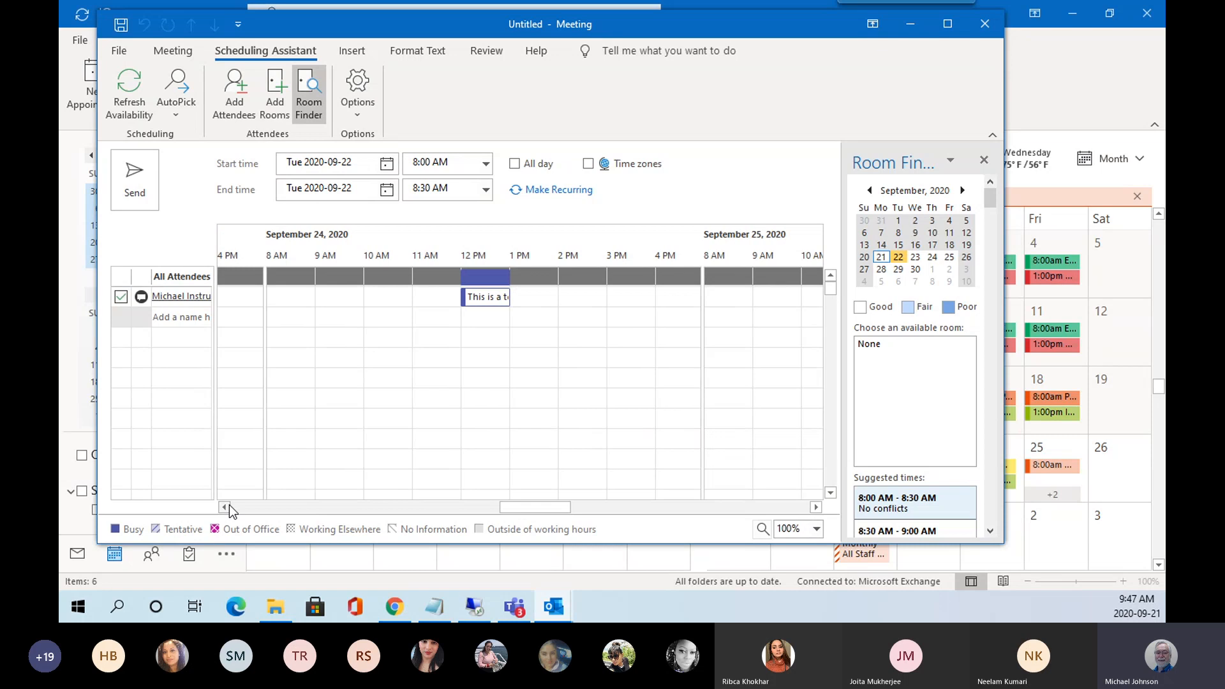
{"action": "left_click_drag", "start_coordinate": [229, 506], "coordinate": [232, 504]}
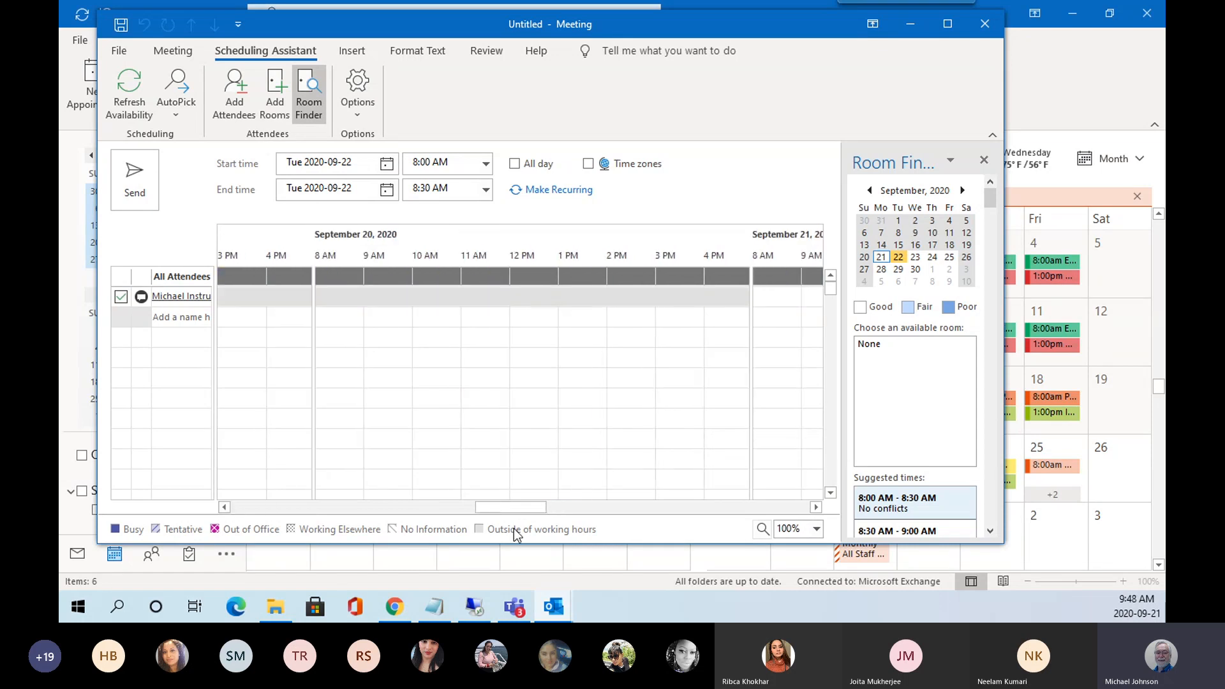
{"action": "left_click", "coordinate": [816, 507]}
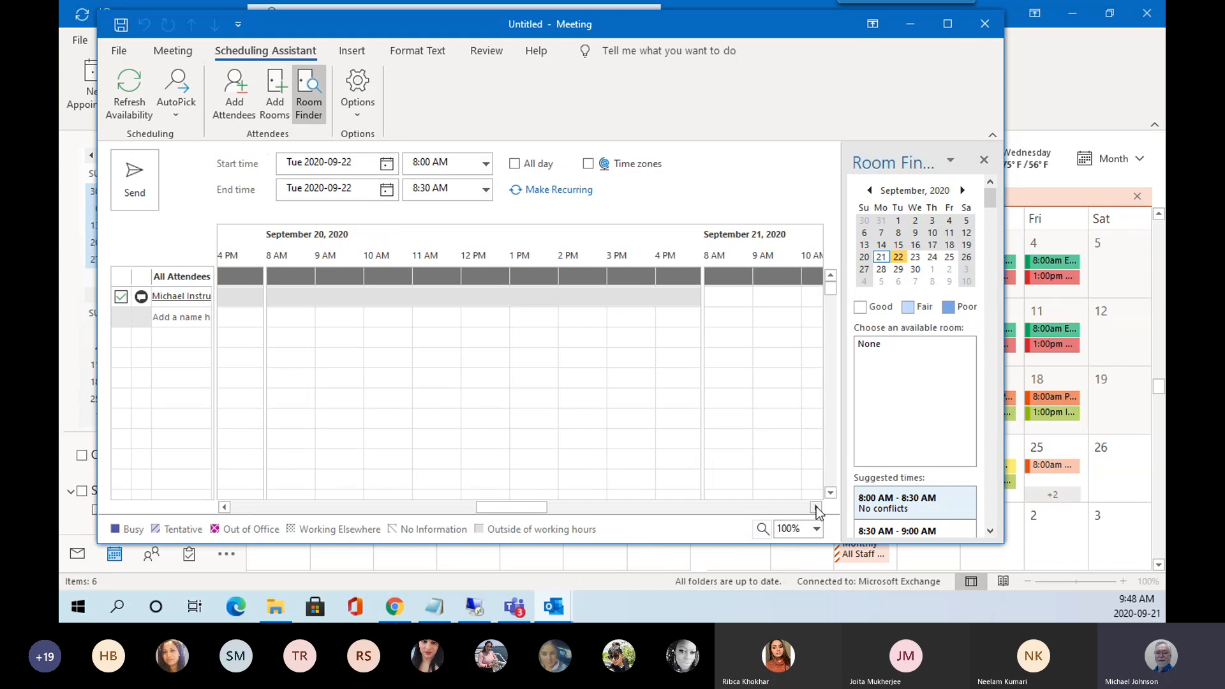
{"action": "left_click", "coordinate": [816, 507]}
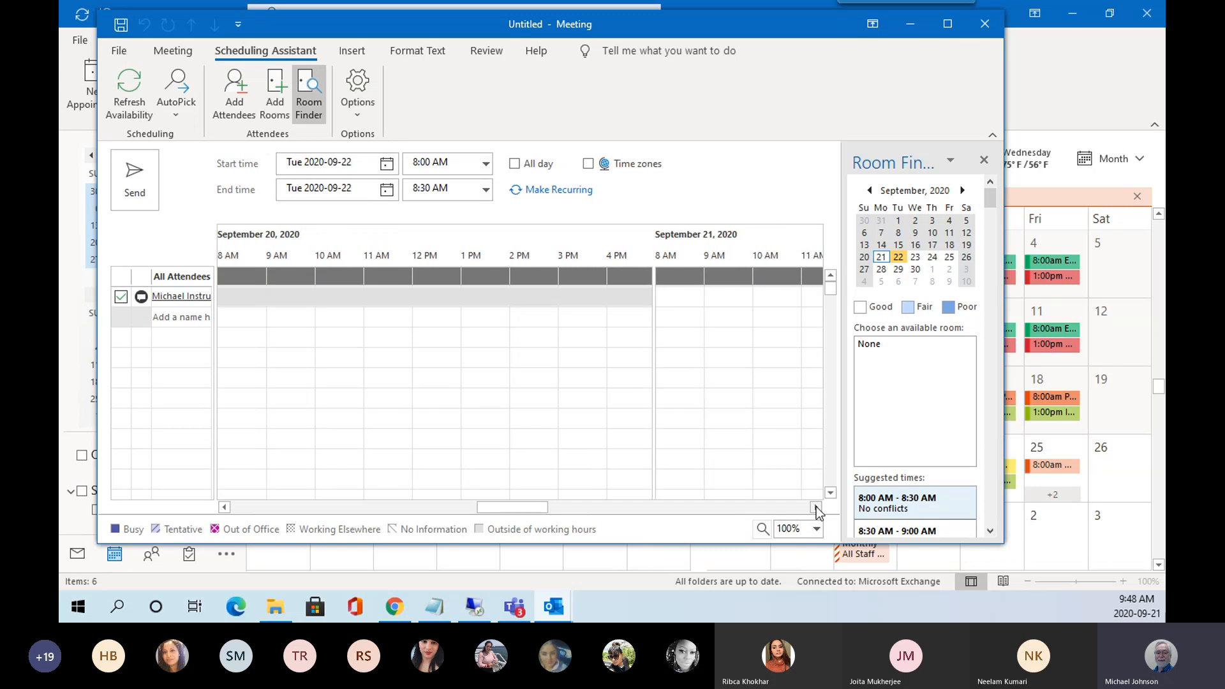
{"action": "left_click_drag", "start_coordinate": [816, 507], "coordinate": [816, 509]}
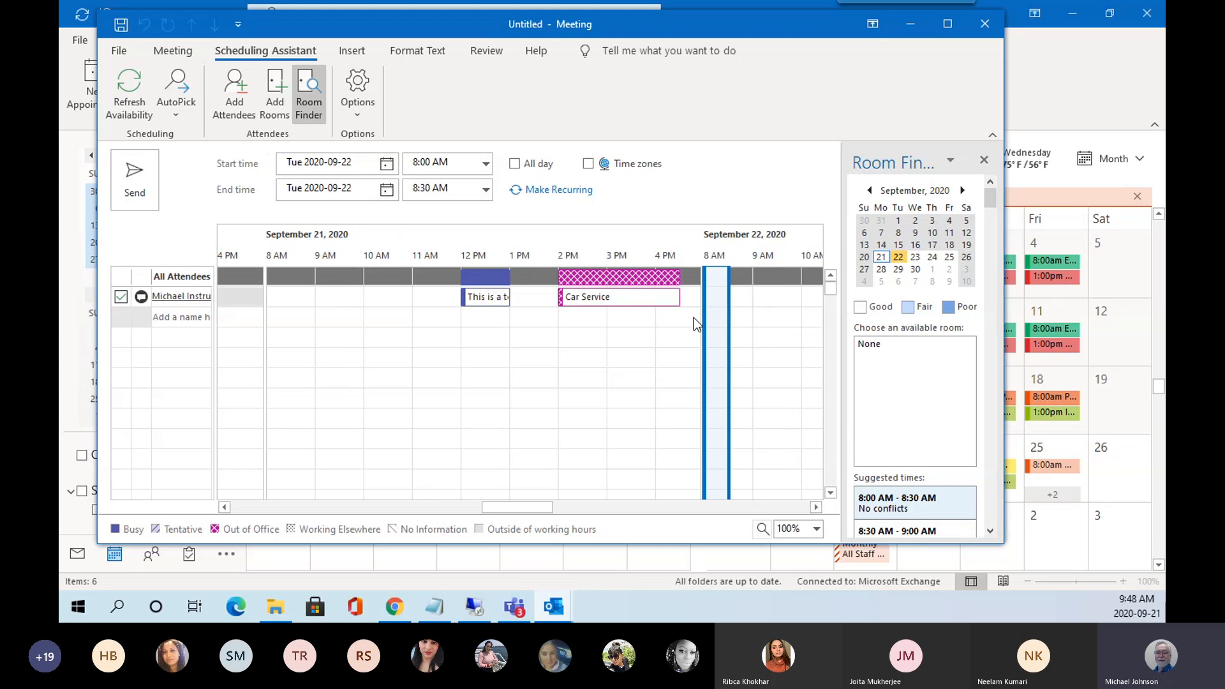
Set the meeting to Monday, September 21, from 1:00 to 2:00 PM.
{"action": "left_click", "coordinate": [541, 300]}
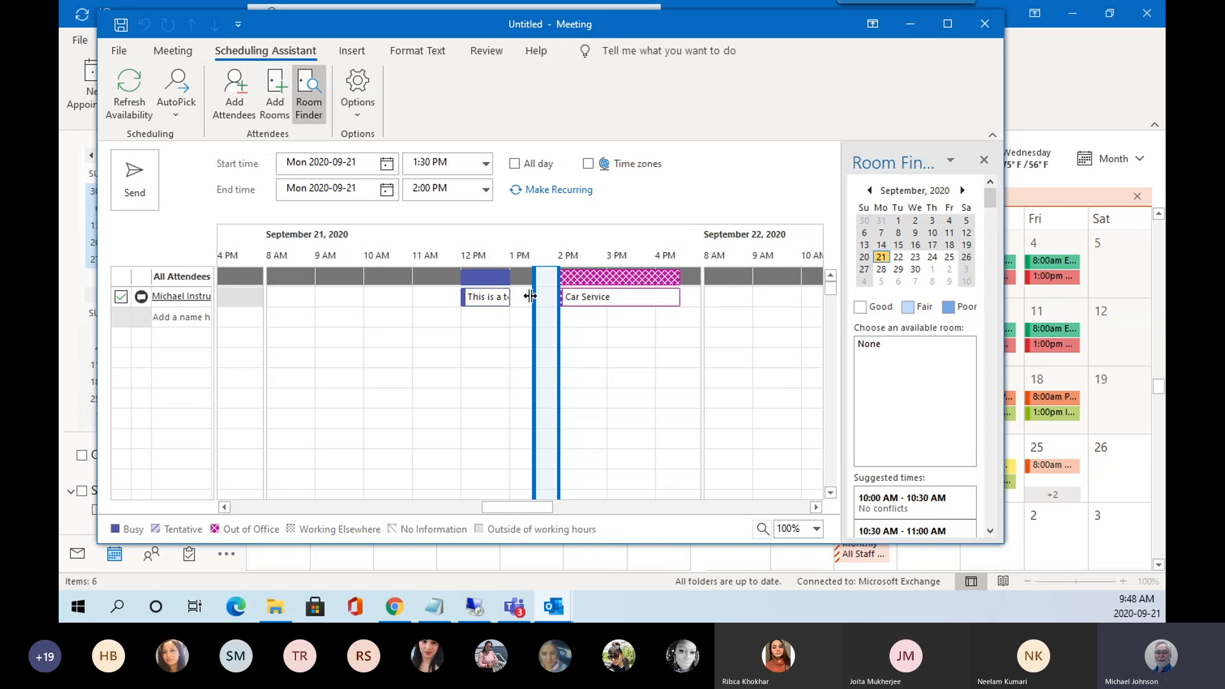
{"action": "left_click_drag", "start_coordinate": [534, 295], "coordinate": [511, 297]}
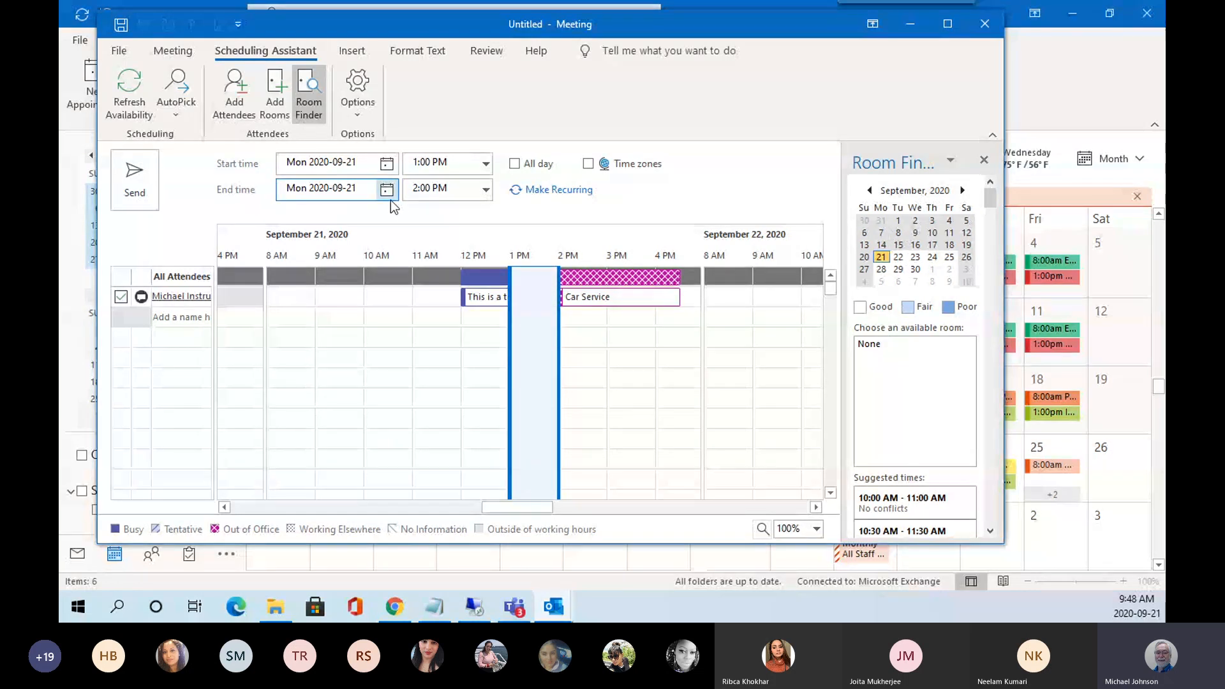
{"action": "left_click", "coordinate": [458, 191]}
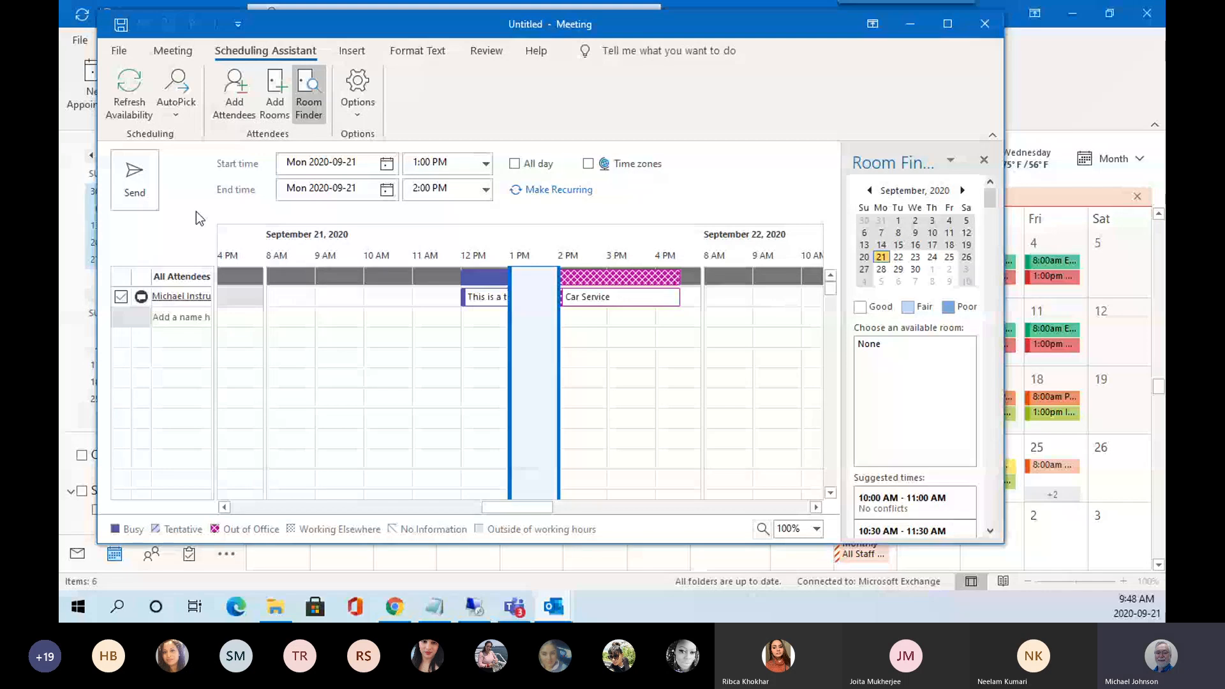
{"action": "left_click", "coordinate": [174, 51]}
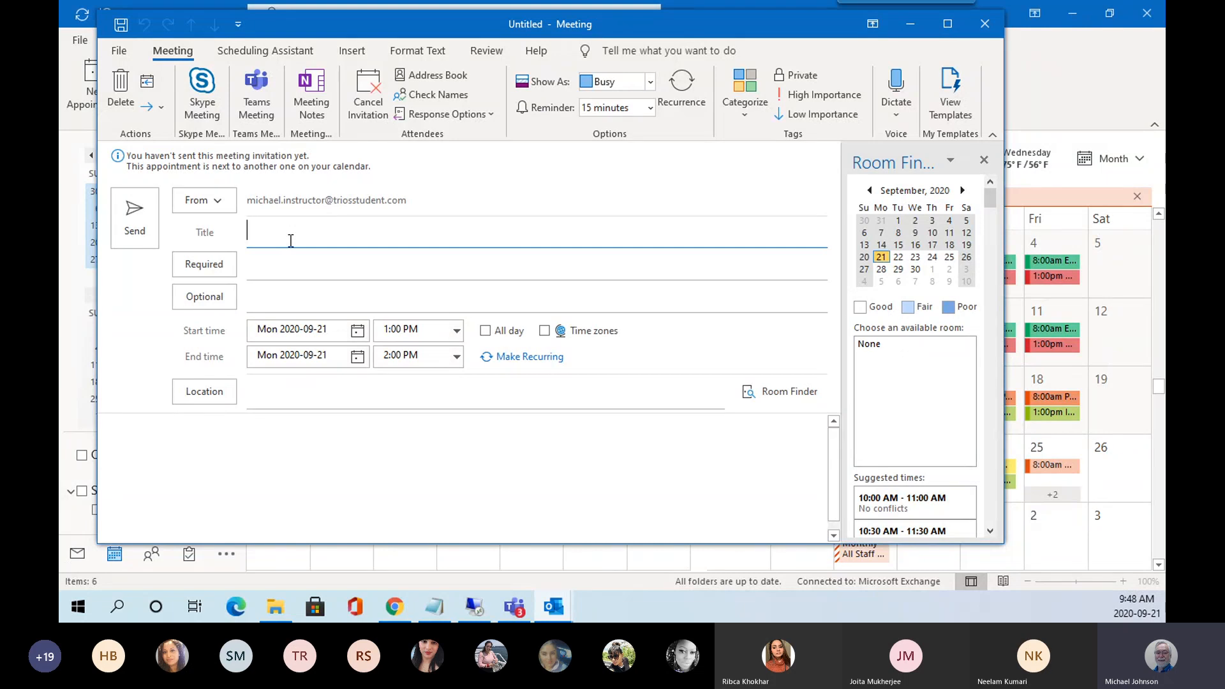
Title the meeting 'Meeting Test' and add the first suggested contact as a required attendee.
{"action": "type", "text": "Meeting "}
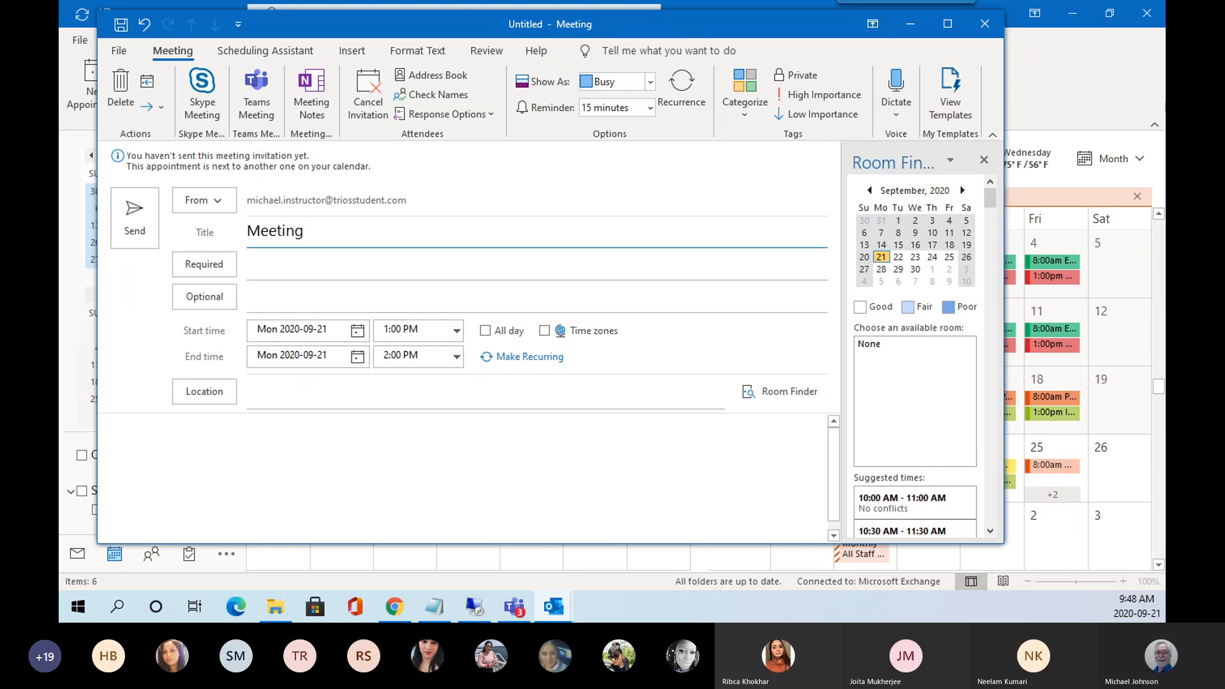
{"action": "type", "text": "Test"}
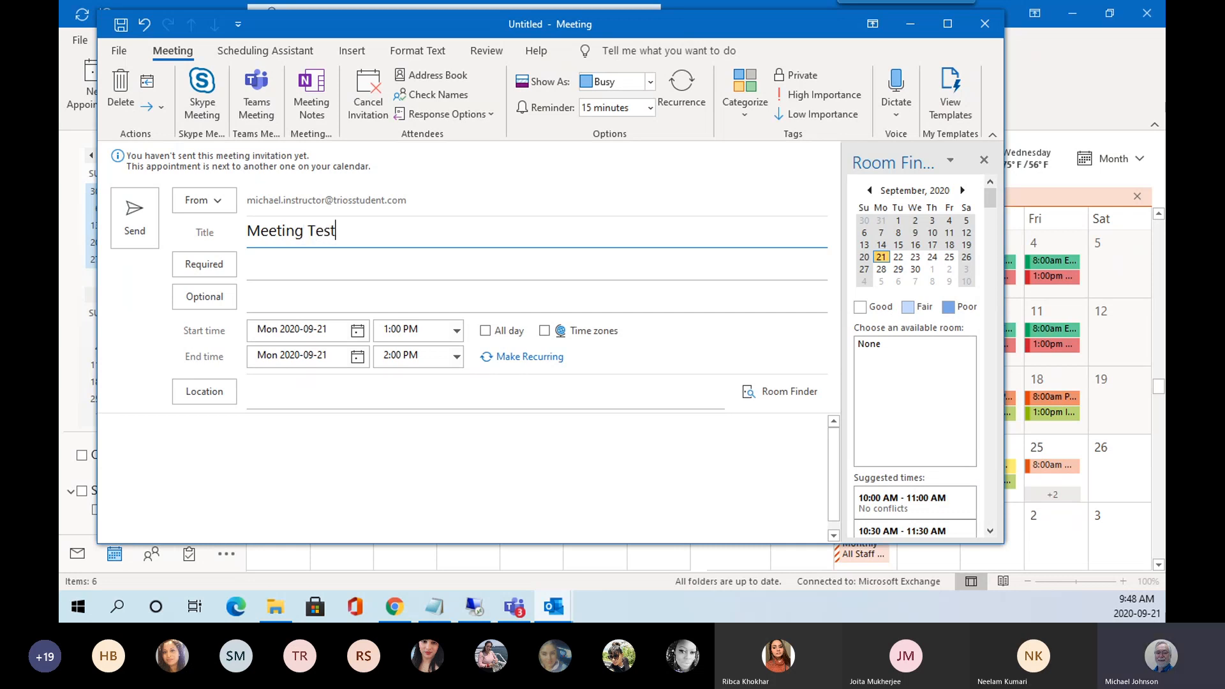
{"action": "left_click", "coordinate": [294, 262]}
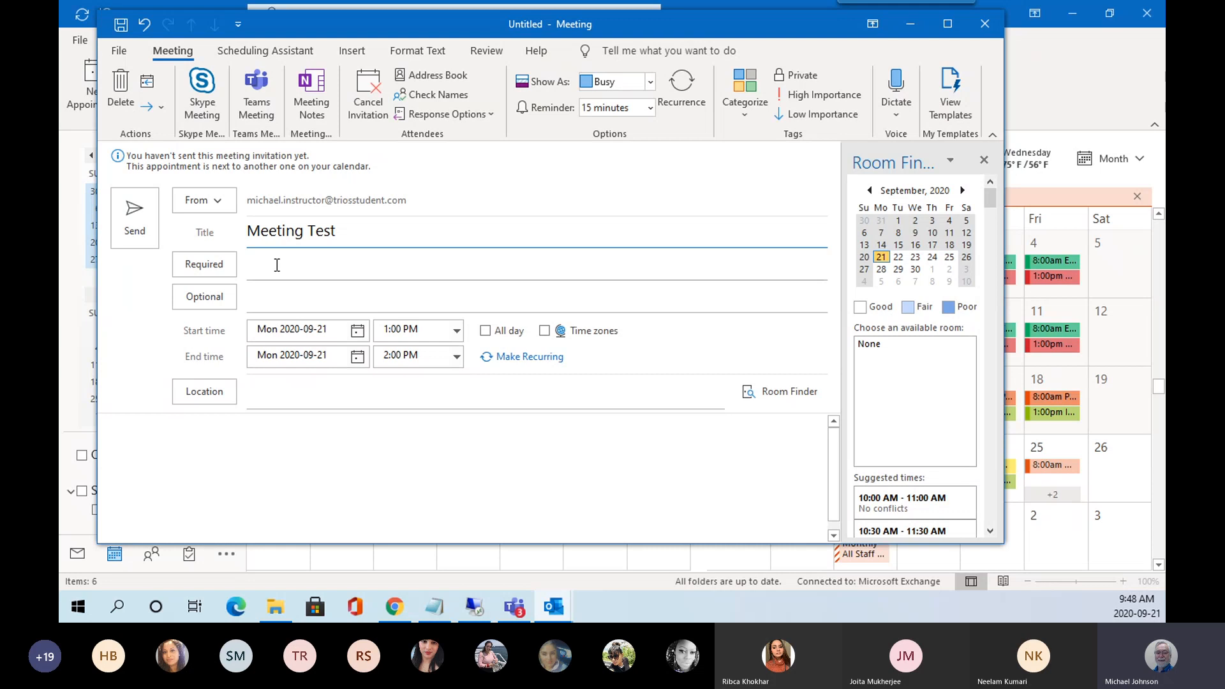
{"action": "type", "text": "m"}
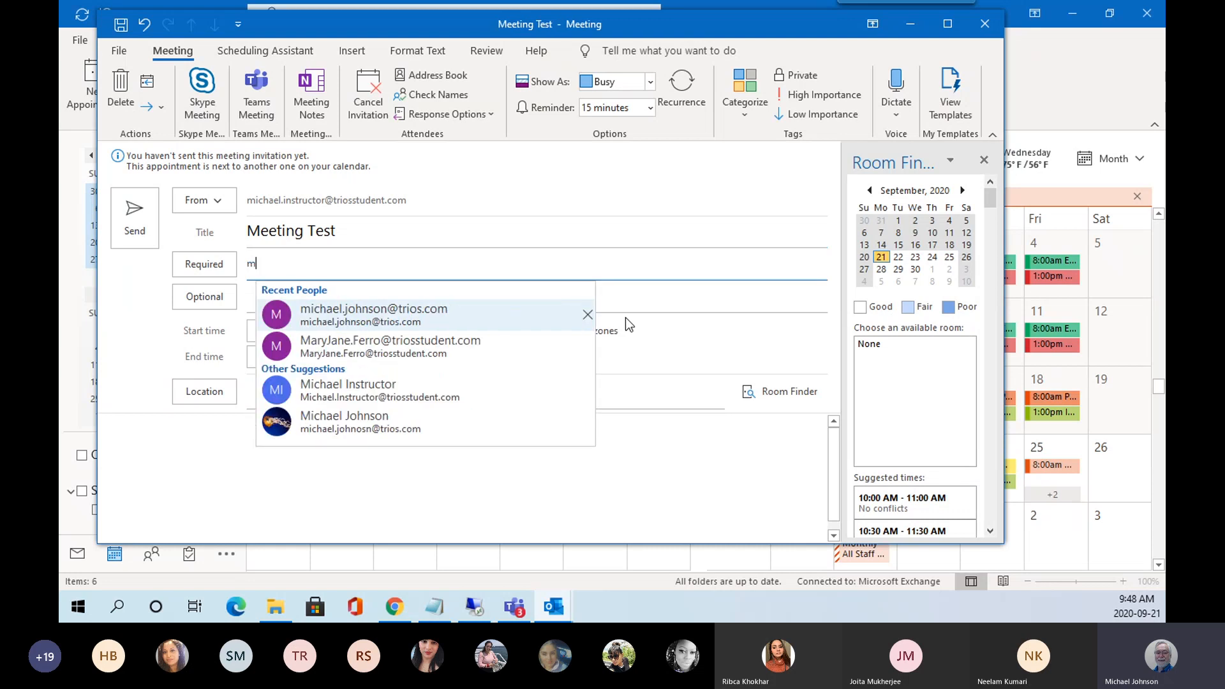
{"action": "left_click", "coordinate": [378, 317]}
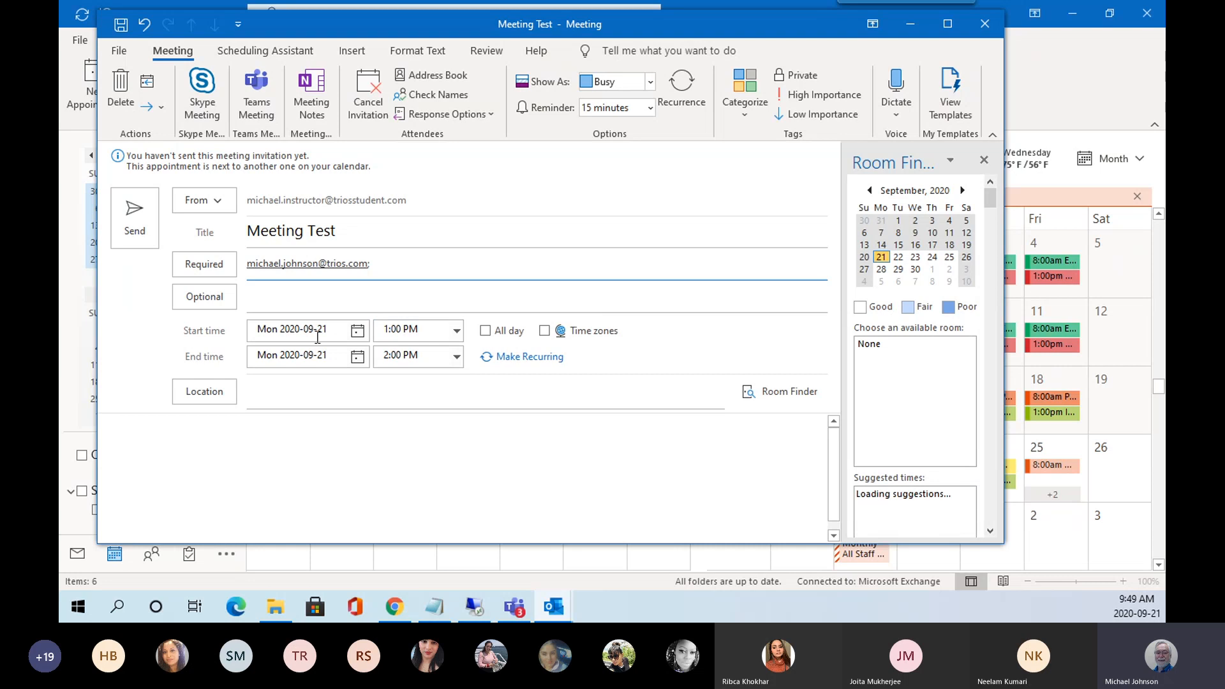
Set the meeting location to Room 15.
{"action": "left_click", "coordinate": [254, 393]}
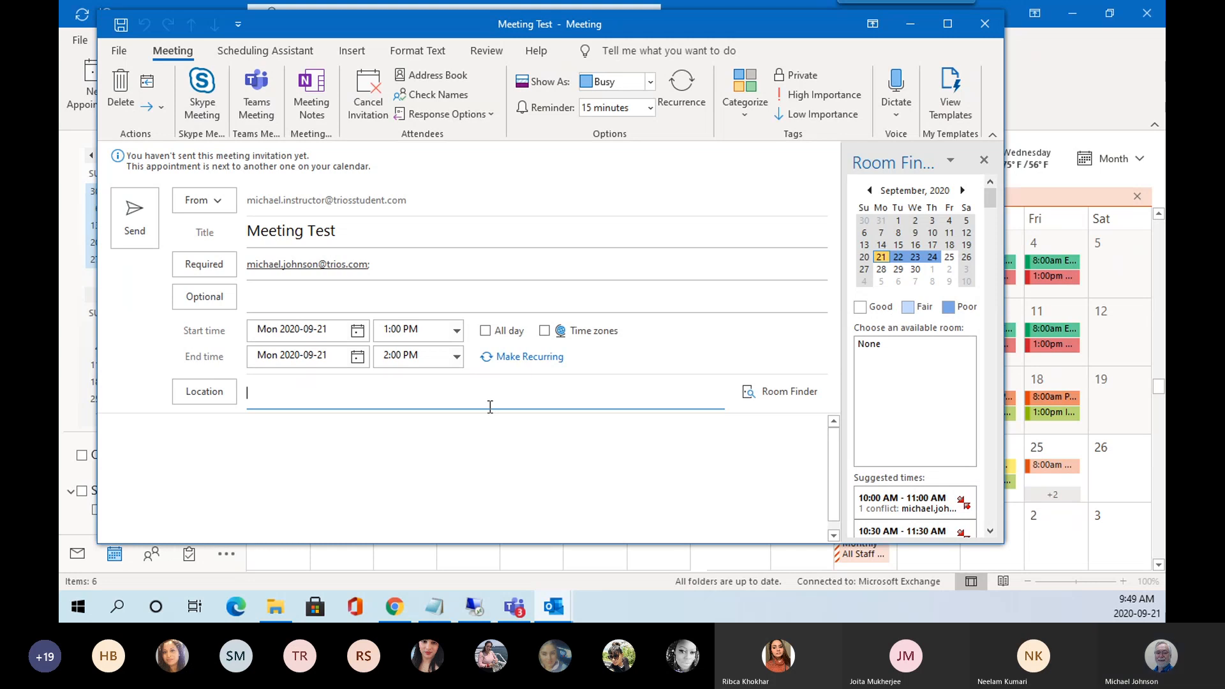
{"action": "type", "text": "Room "}
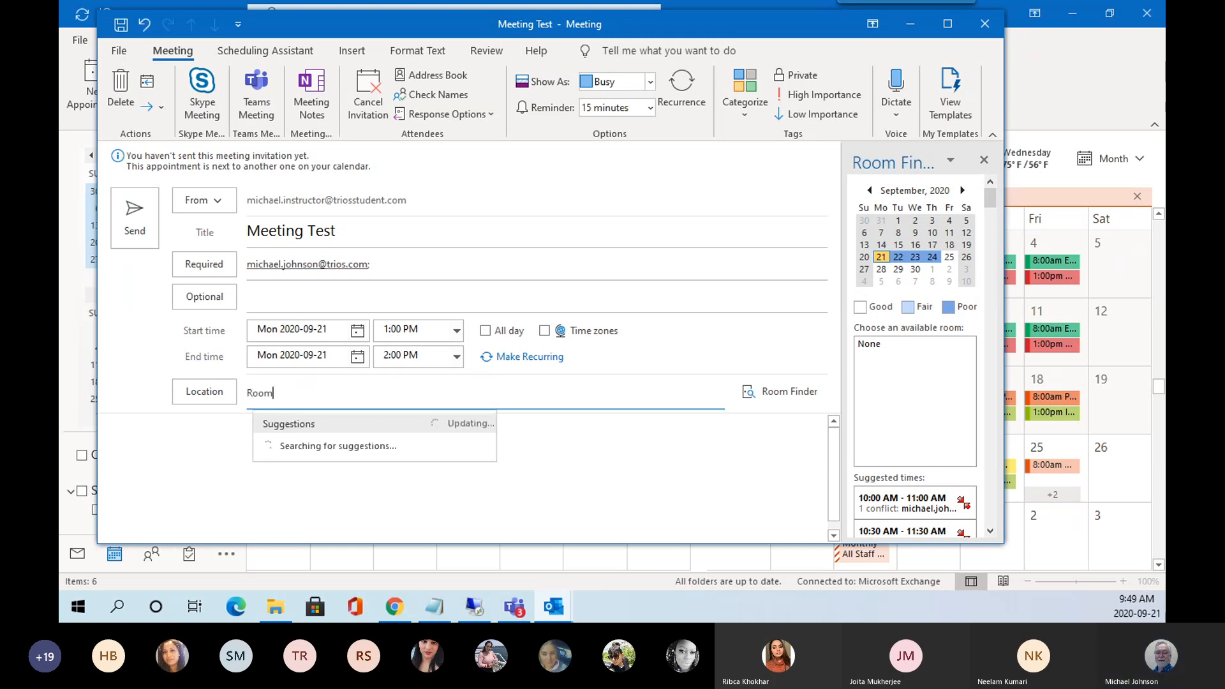
{"action": "type", "text": "15"}
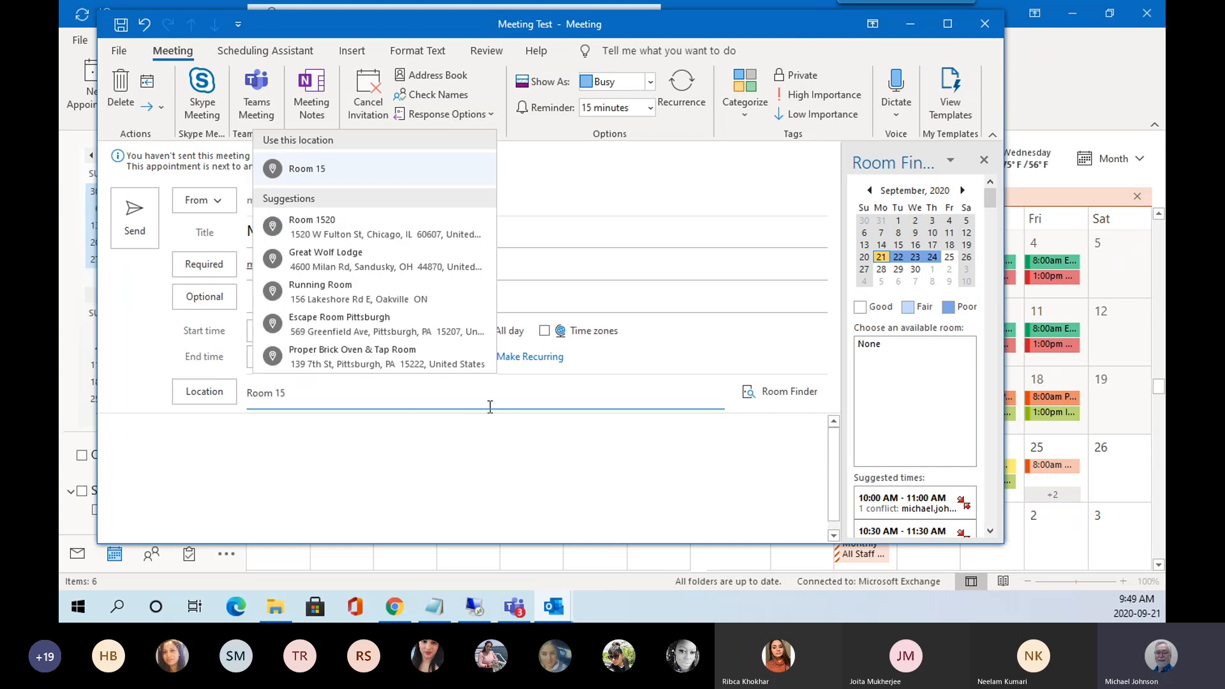
{"action": "left_click", "coordinate": [327, 170]}
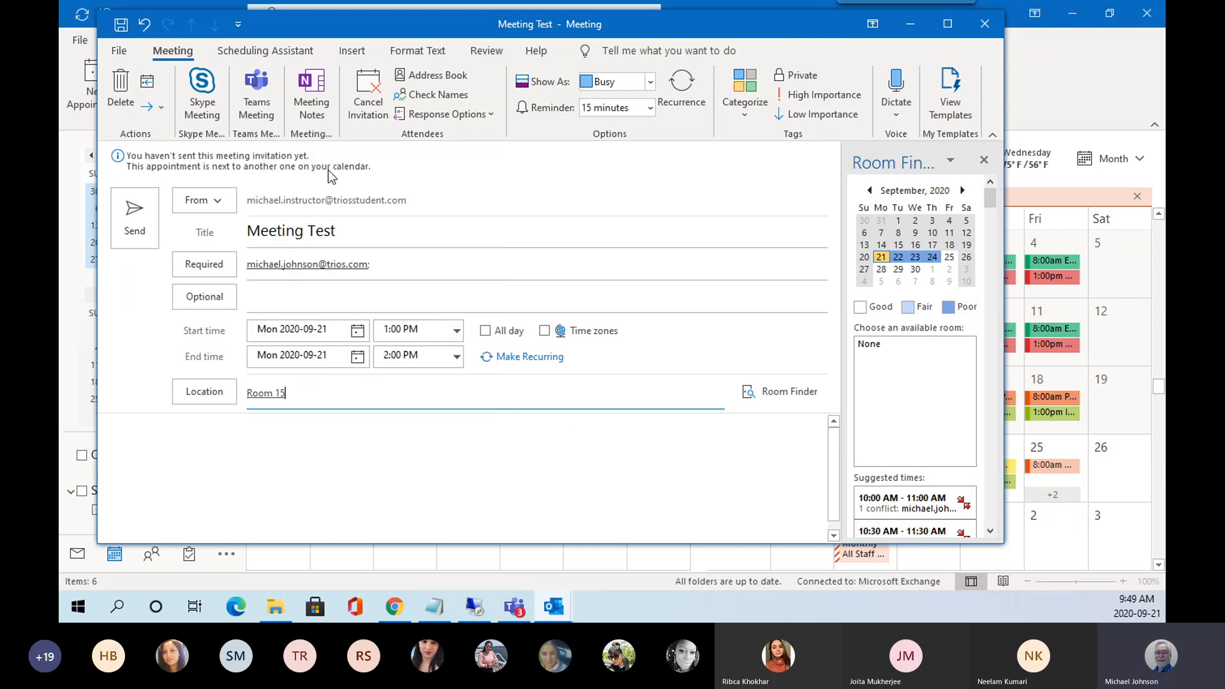
{"action": "left_click", "coordinate": [221, 439]}
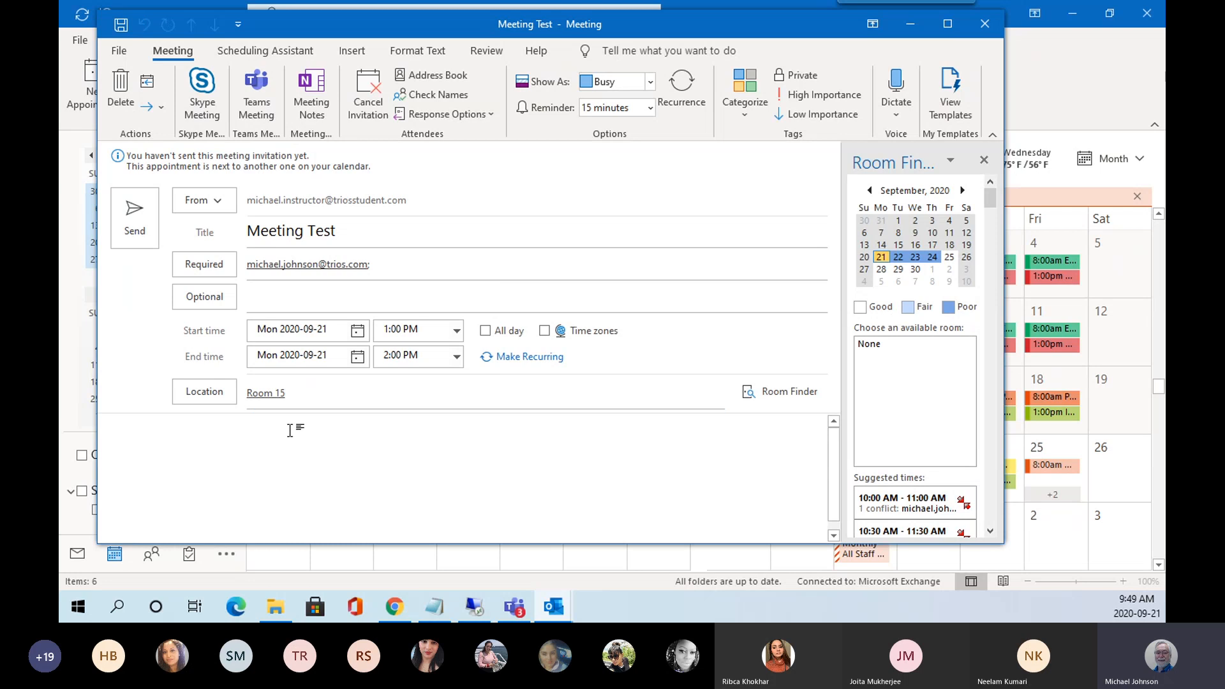
Type 'Document' in the meeting description and hide then reopen the room finder pane.
{"action": "type", "text": "Do"}
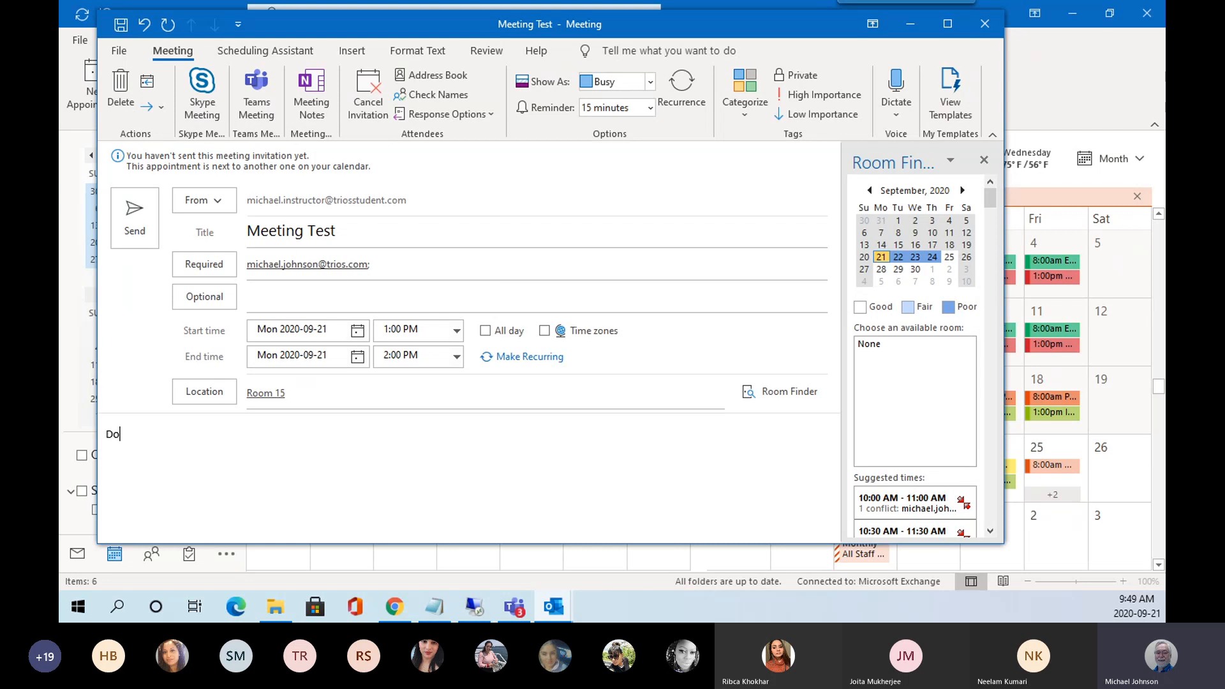
{"action": "type", "text": "cuments"}
{"action": "left_click", "coordinate": [786, 398]}
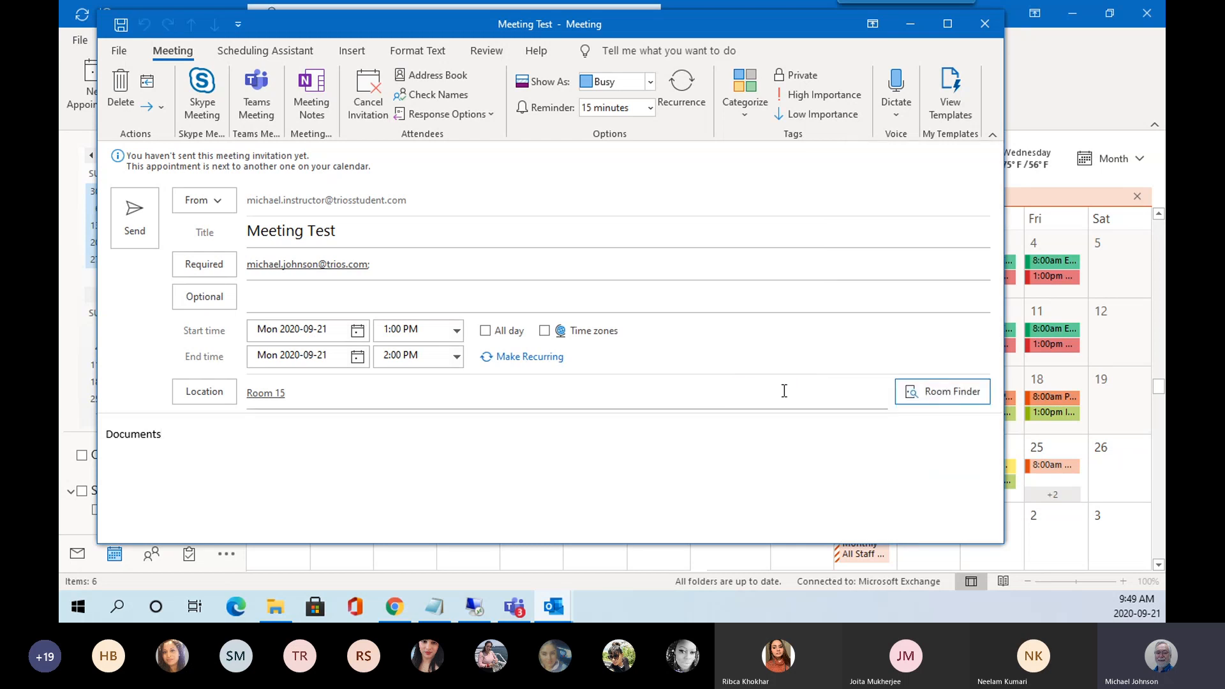
{"action": "left_click", "coordinate": [946, 396]}
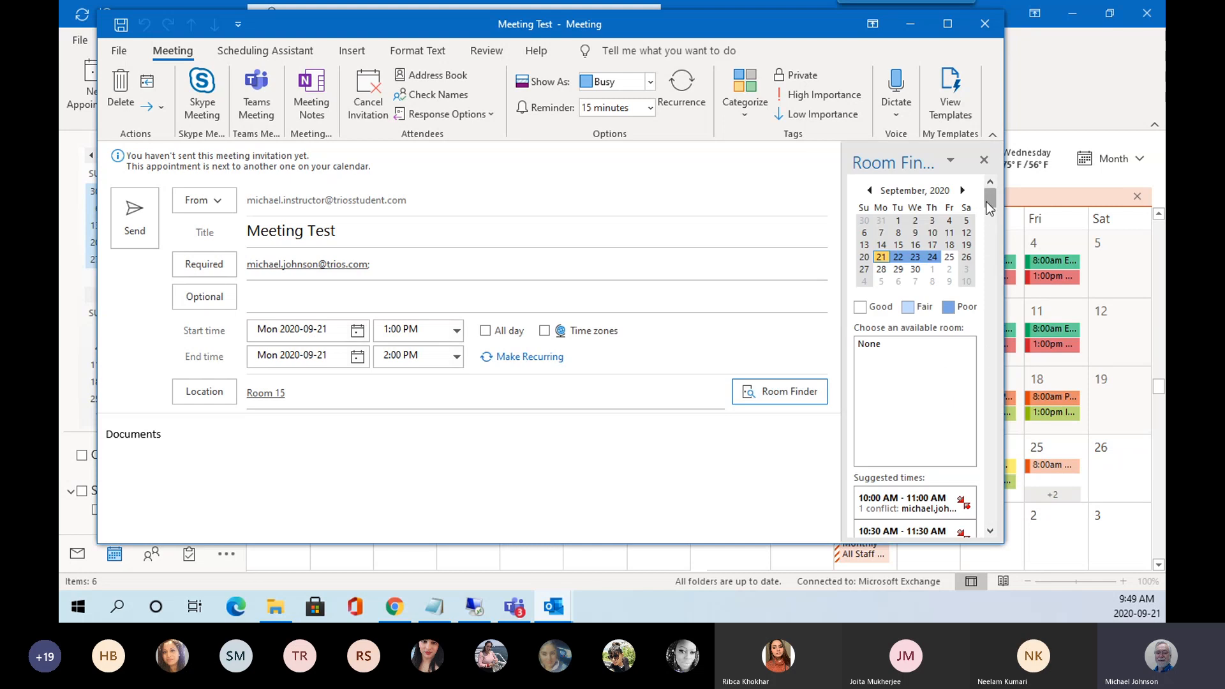
{"action": "left_click_drag", "start_coordinate": [987, 201], "coordinate": [1005, 171]}
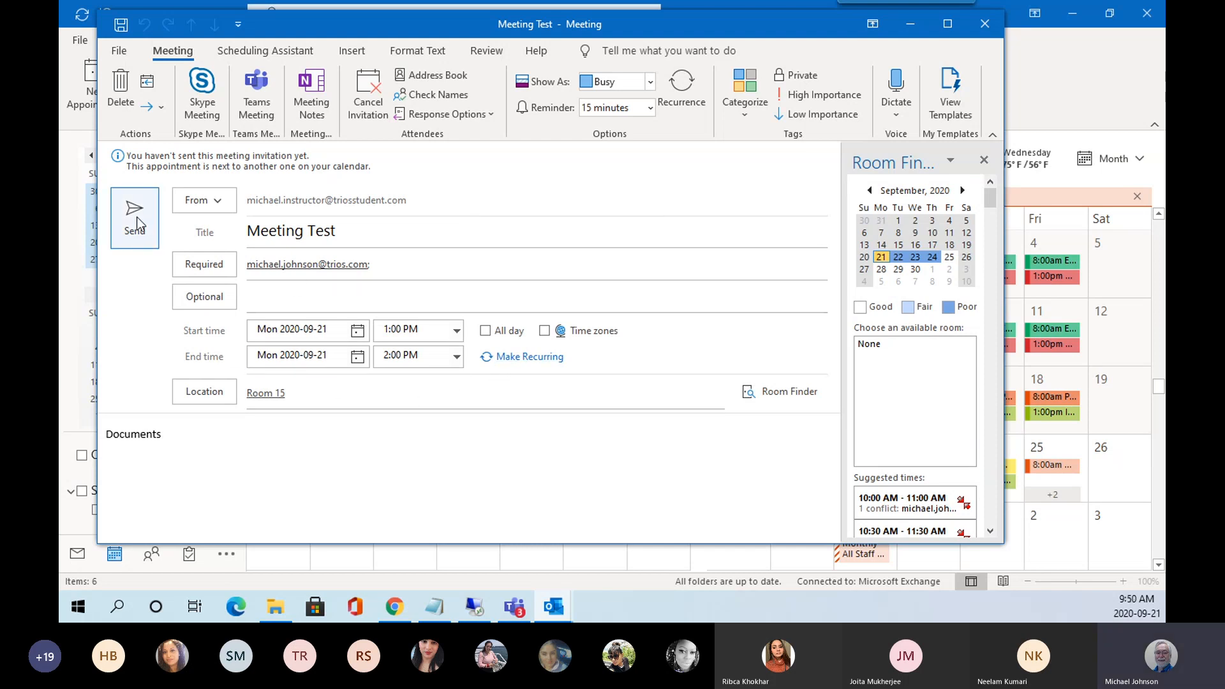
Tag the invitation with Blue Category, keeping its name, and send it.
{"action": "left_click", "coordinate": [751, 113]}
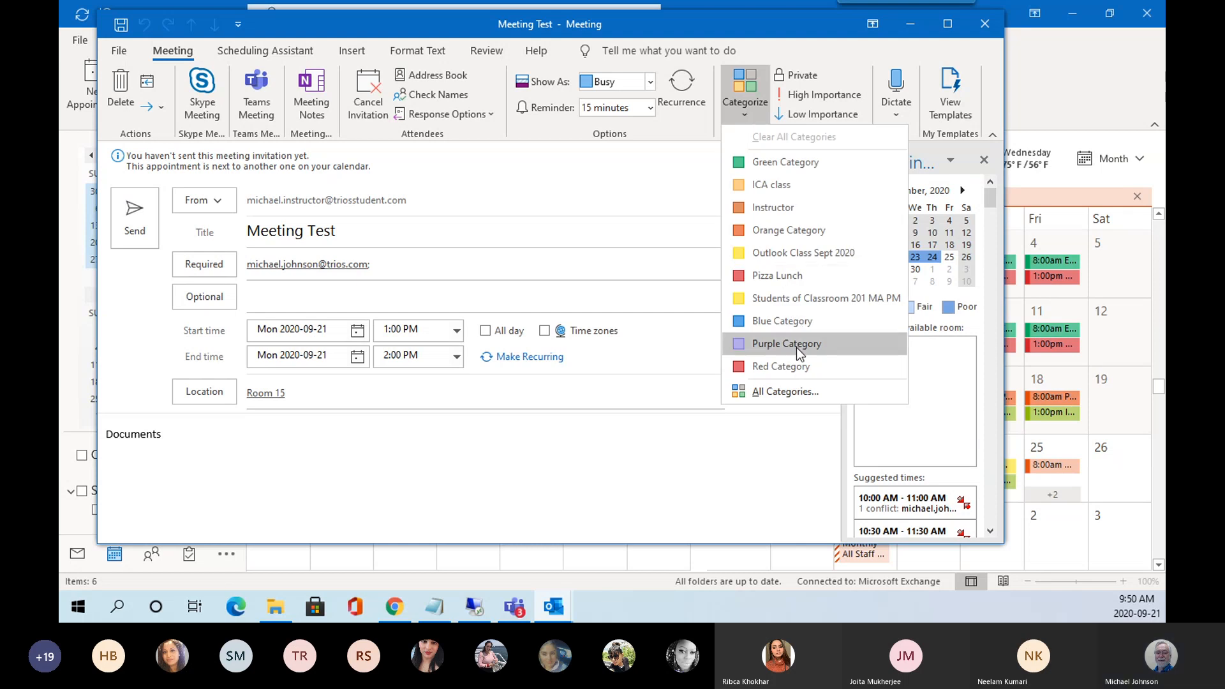
{"action": "left_click", "coordinate": [791, 323]}
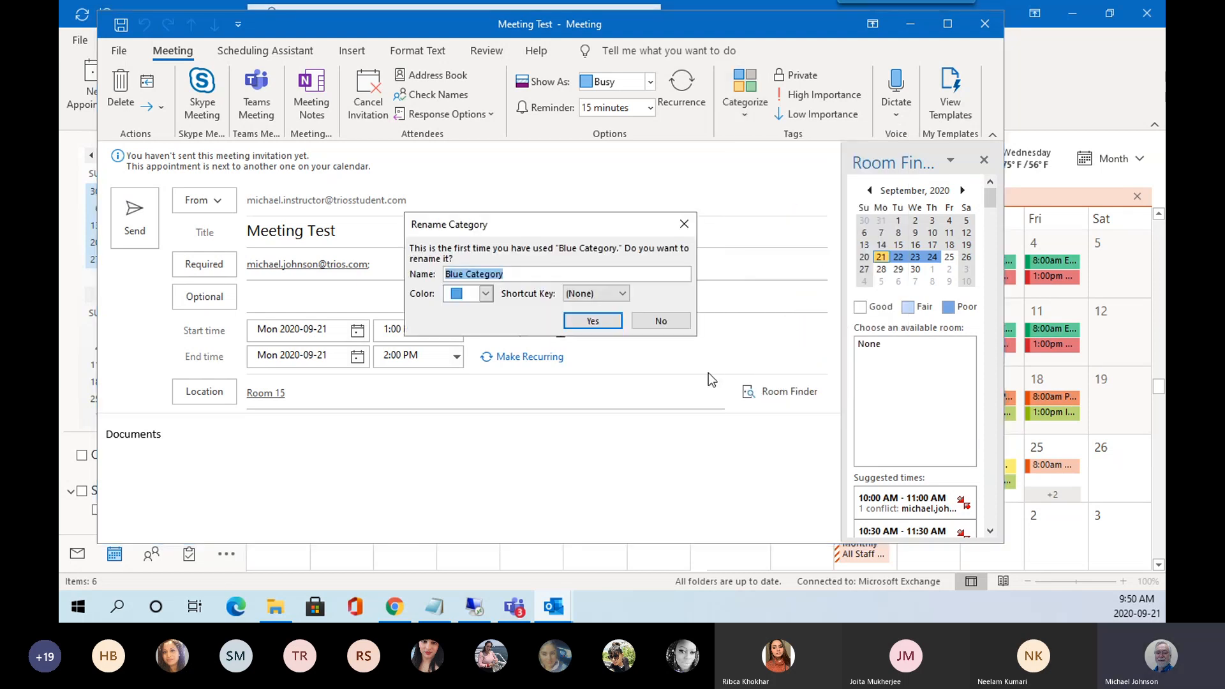
{"action": "left_click", "coordinate": [593, 321]}
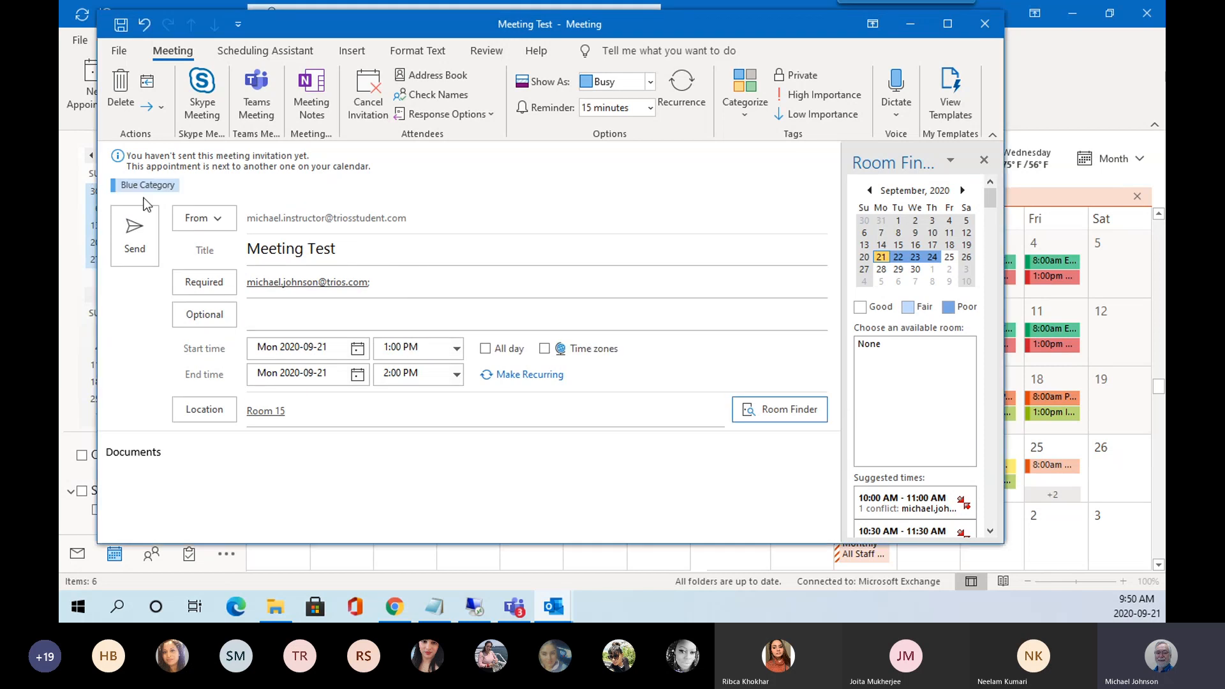
{"action": "left_click", "coordinate": [134, 235]}
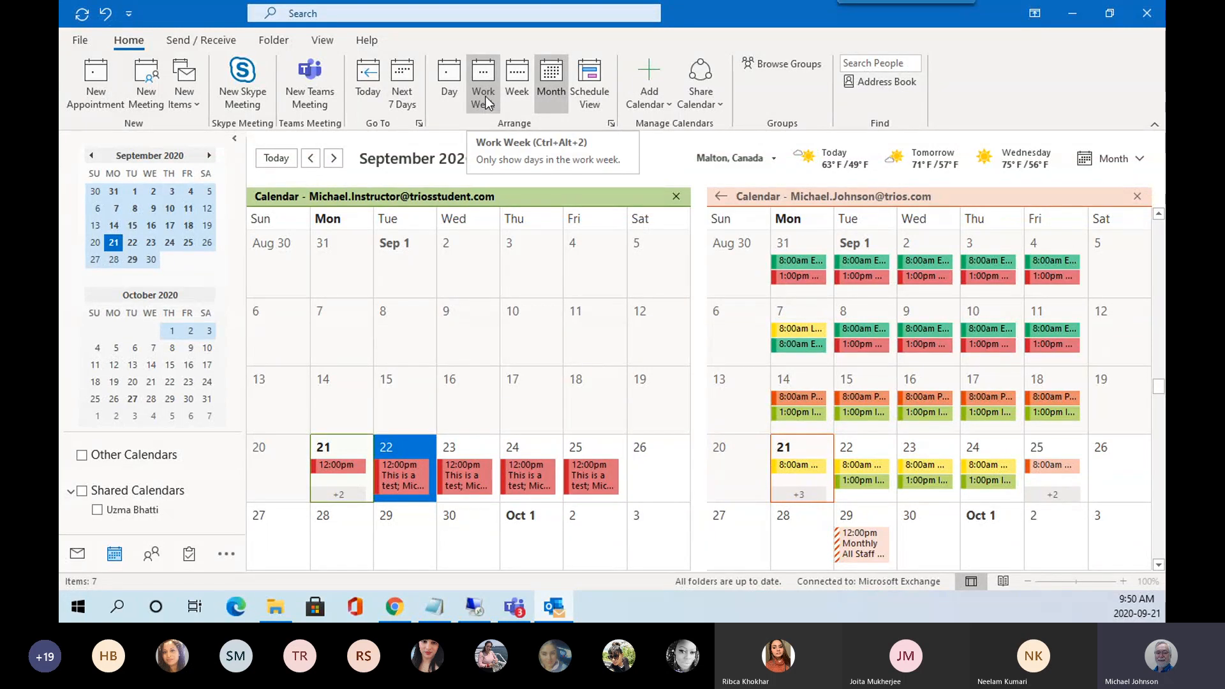
View September 22 in Day layout, select an evening slot, then switch to Mail.
{"action": "left_click", "coordinate": [455, 83]}
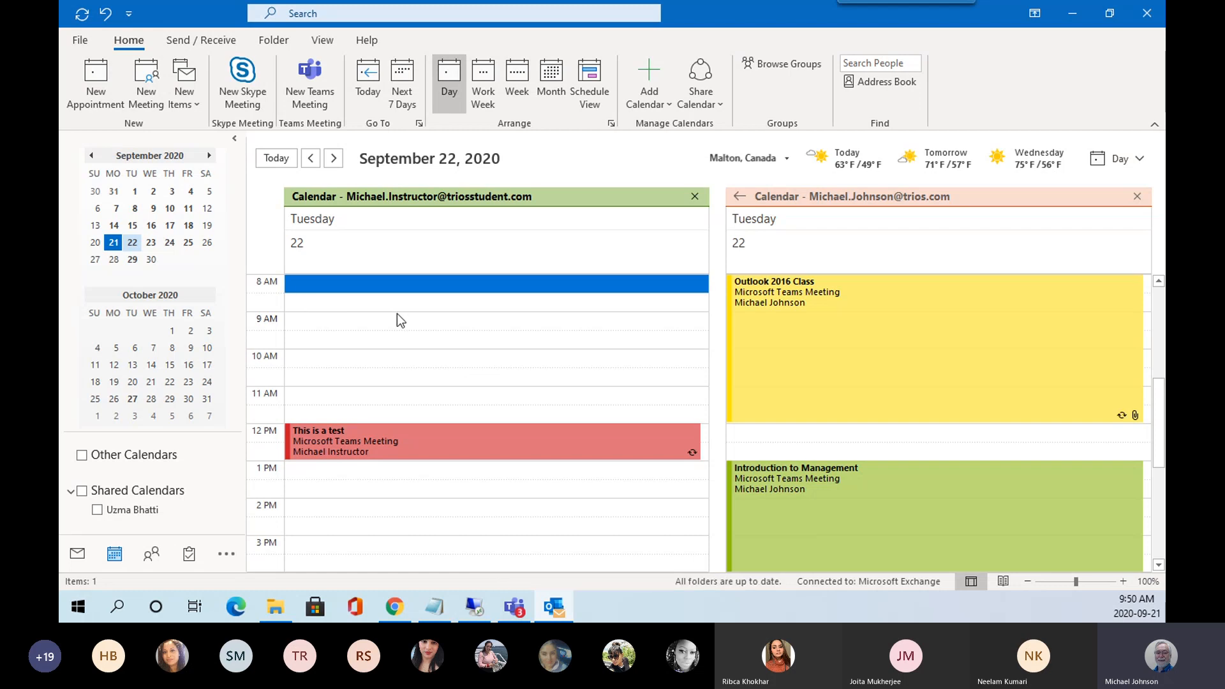
{"action": "scroll", "coordinate": [397, 314], "scroll_direction": "down", "scroll_amount": 5}
{"action": "left_click", "coordinate": [417, 341]}
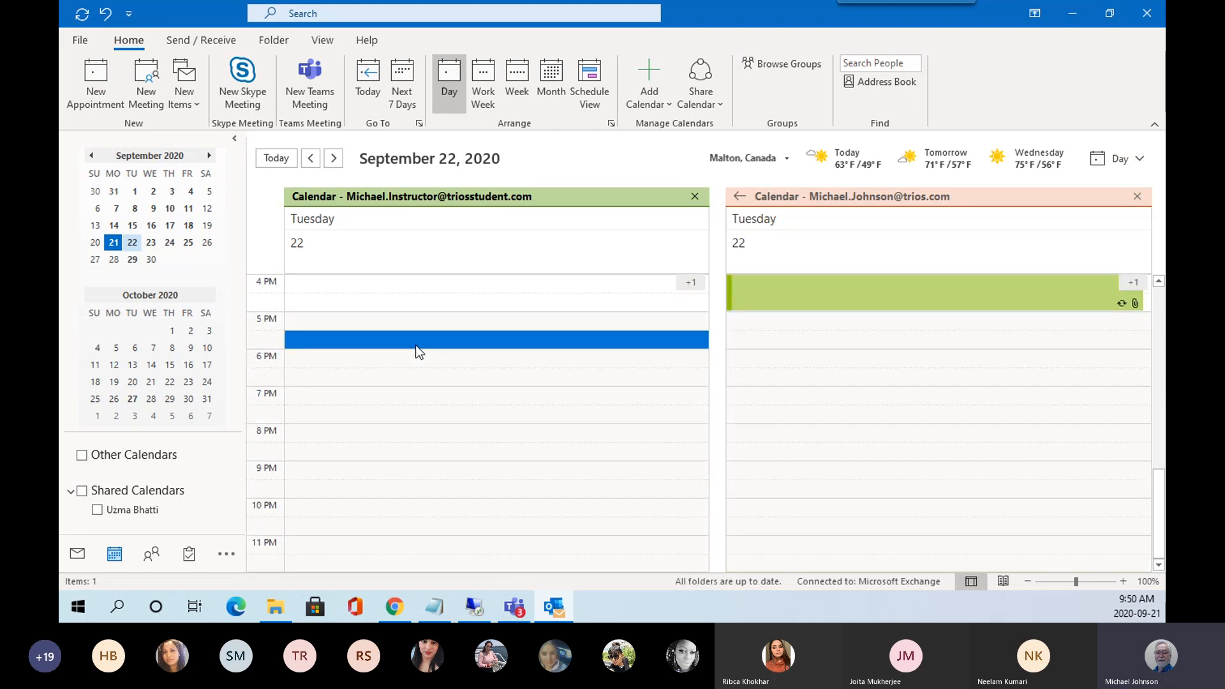
{"action": "scroll", "coordinate": [415, 338], "scroll_direction": "up", "scroll_amount": 5}
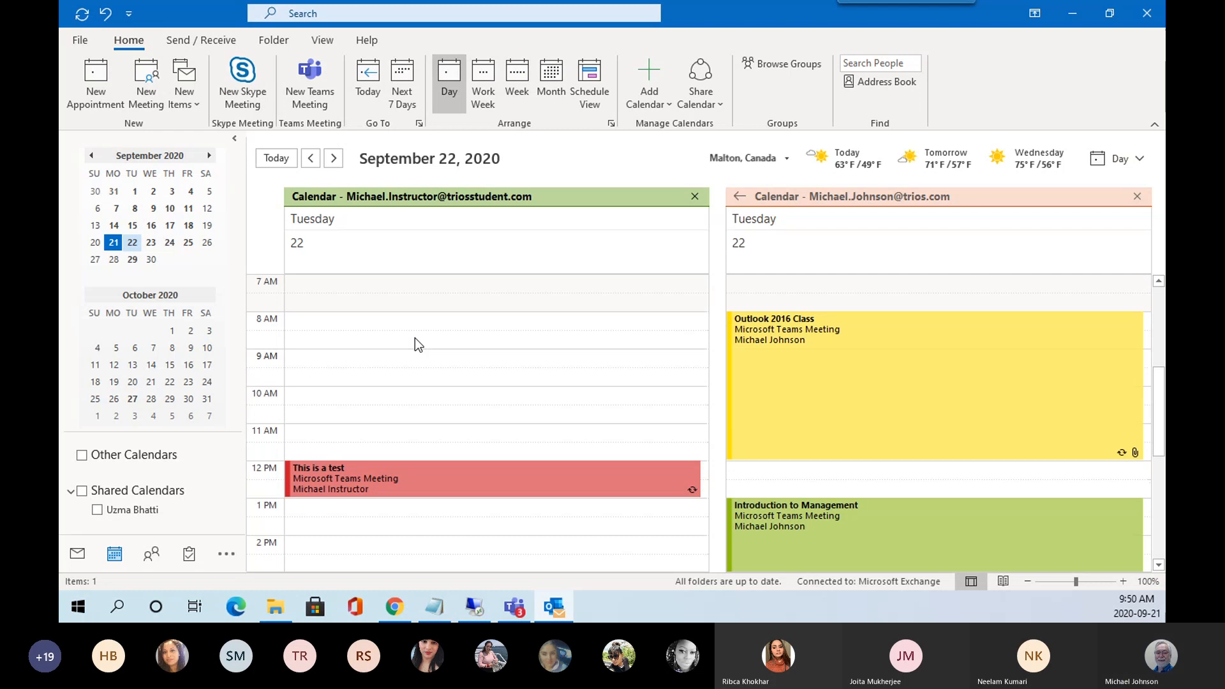
{"action": "scroll", "coordinate": [415, 338], "scroll_direction": "down", "scroll_amount": 3}
{"action": "scroll", "coordinate": [423, 347], "scroll_direction": "up", "scroll_amount": 2}
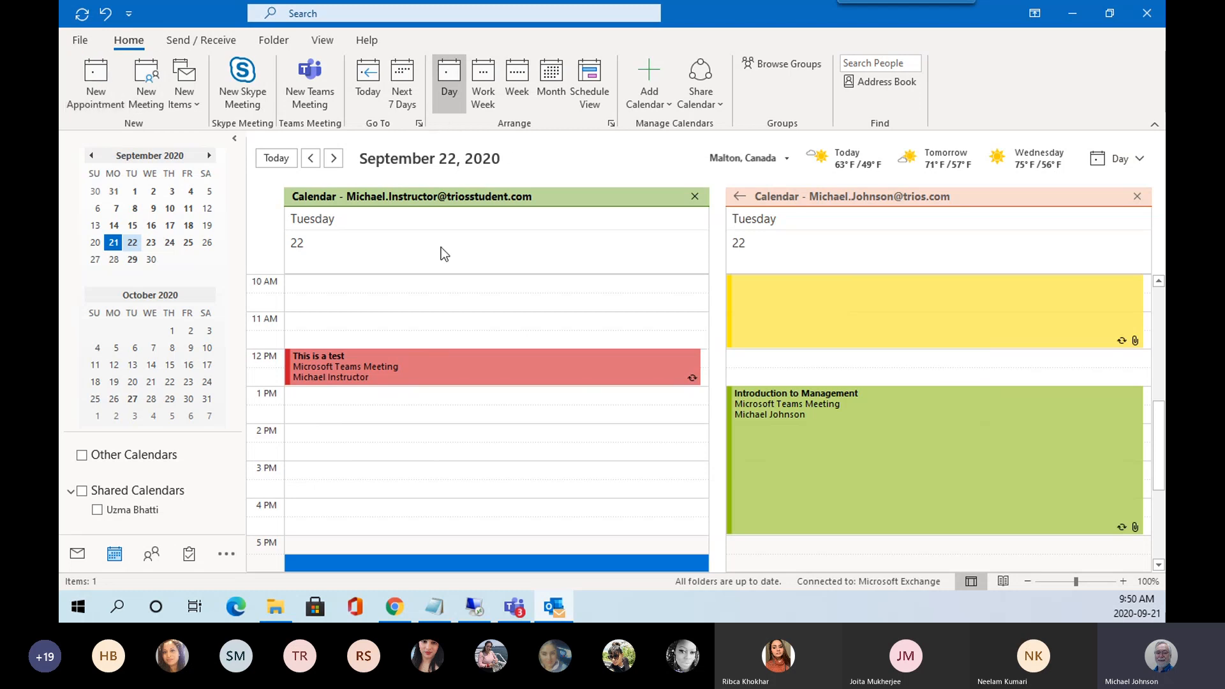
{"action": "left_click", "coordinate": [77, 554]}
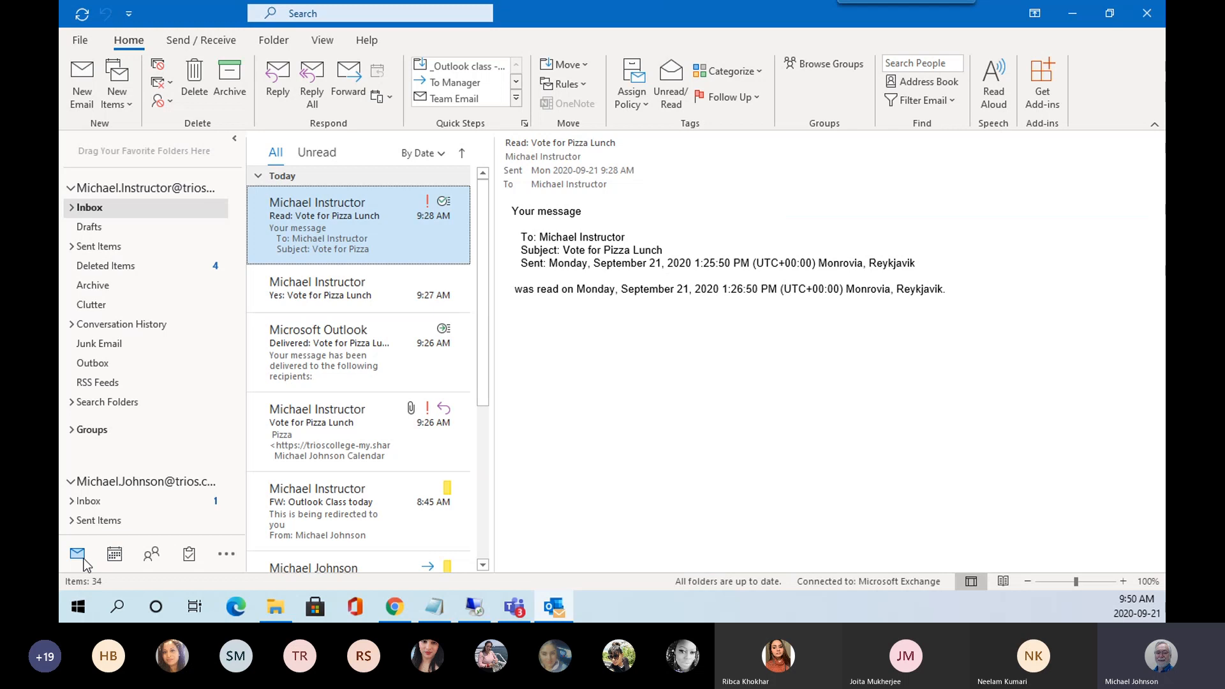
Return to the calendar, pick September 22, and show both calendars in Schedule View.
{"action": "left_click", "coordinate": [114, 554]}
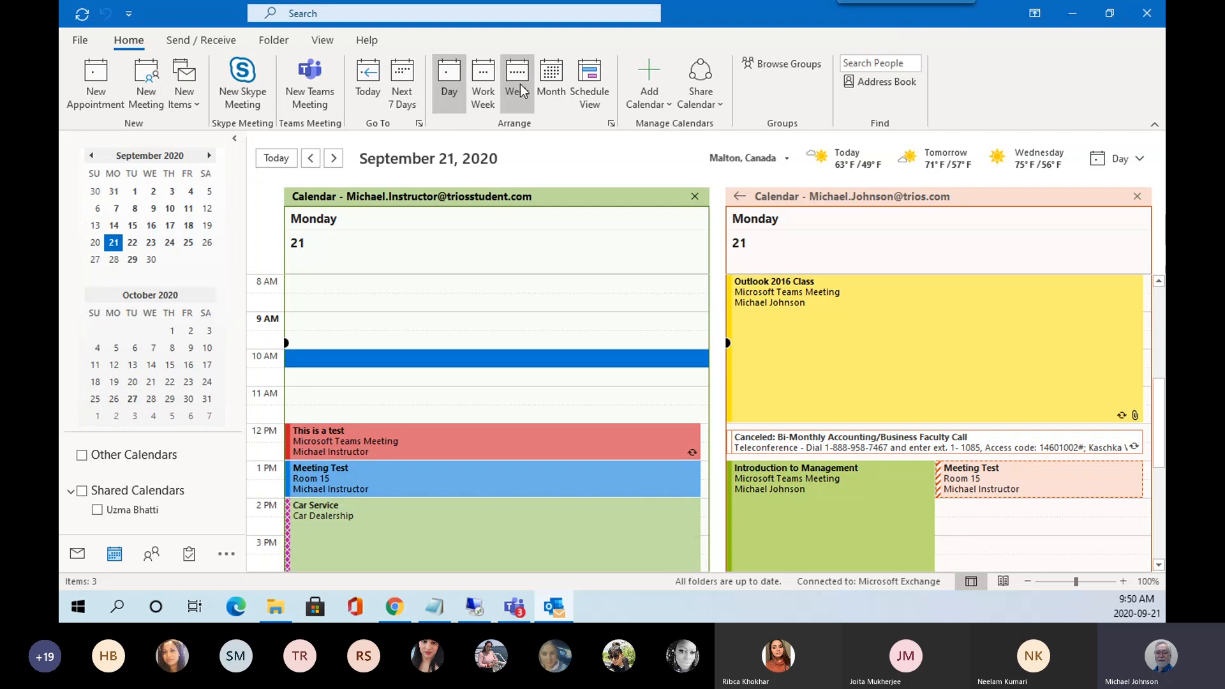
{"action": "left_click", "coordinate": [539, 91]}
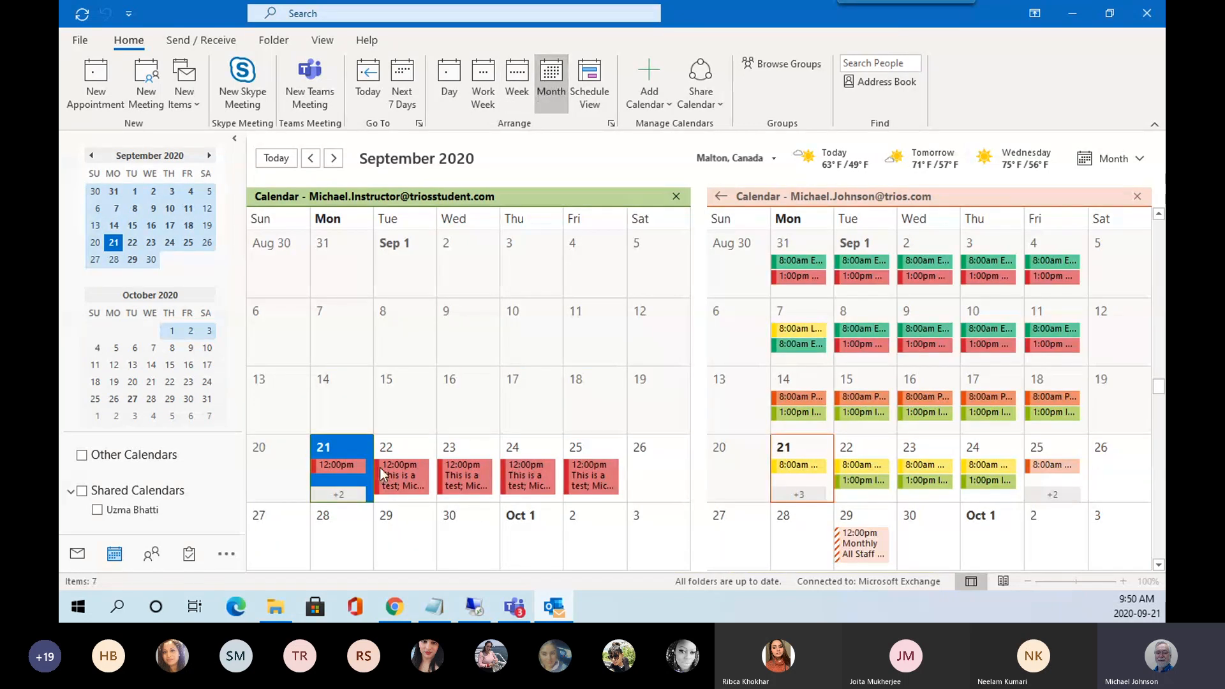
{"action": "left_click", "coordinate": [402, 444]}
{"action": "left_click", "coordinate": [402, 445]}
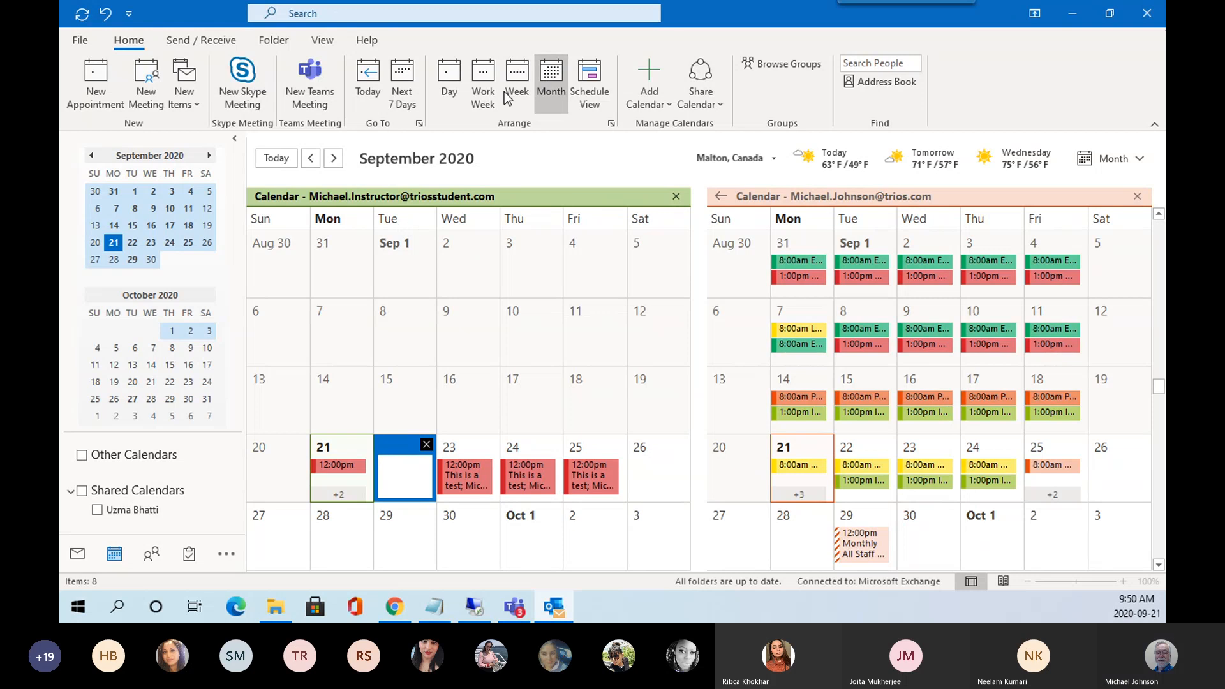
{"action": "left_click", "coordinate": [450, 80]}
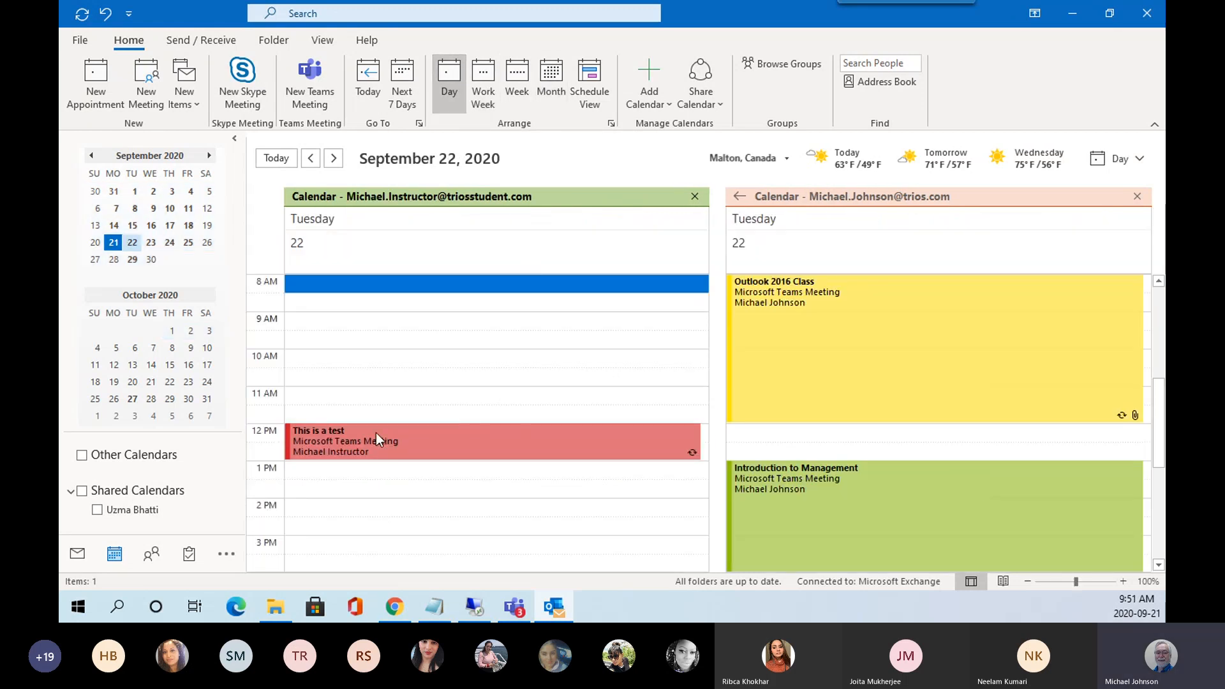
{"action": "scroll", "coordinate": [378, 434], "scroll_direction": "down", "scroll_amount": 1}
{"action": "scroll", "coordinate": [404, 392], "scroll_direction": "down", "scroll_amount": 1}
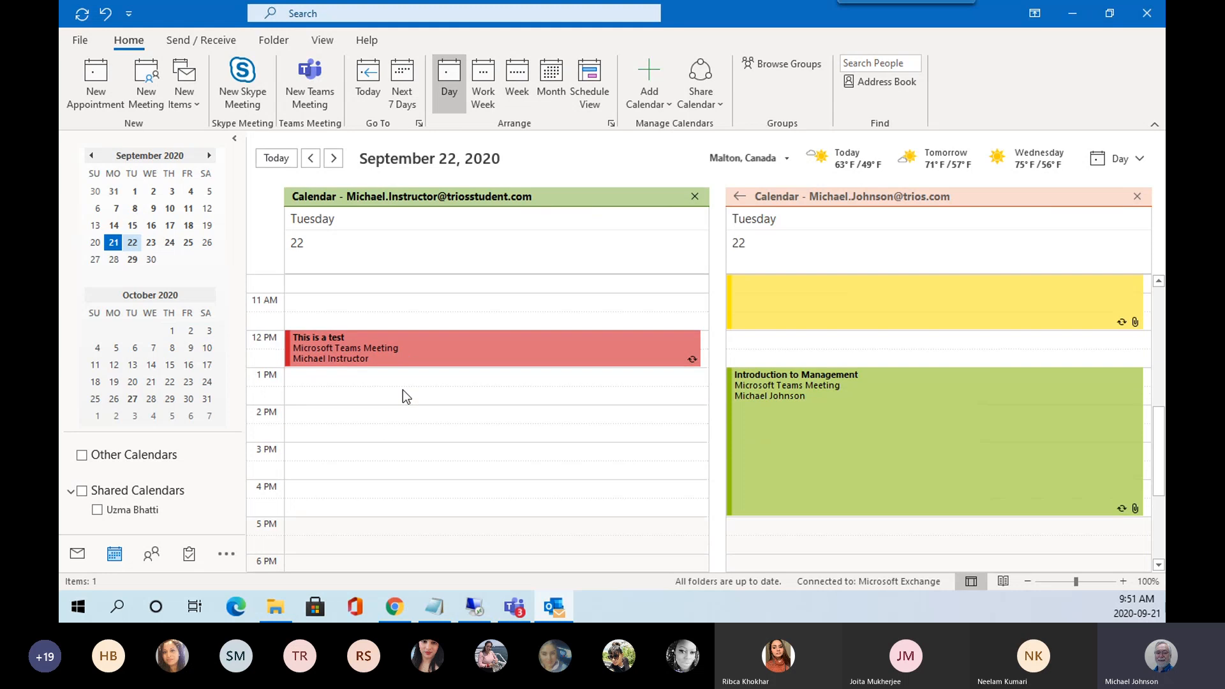
{"action": "scroll", "coordinate": [404, 393], "scroll_direction": "up", "scroll_amount": 1}
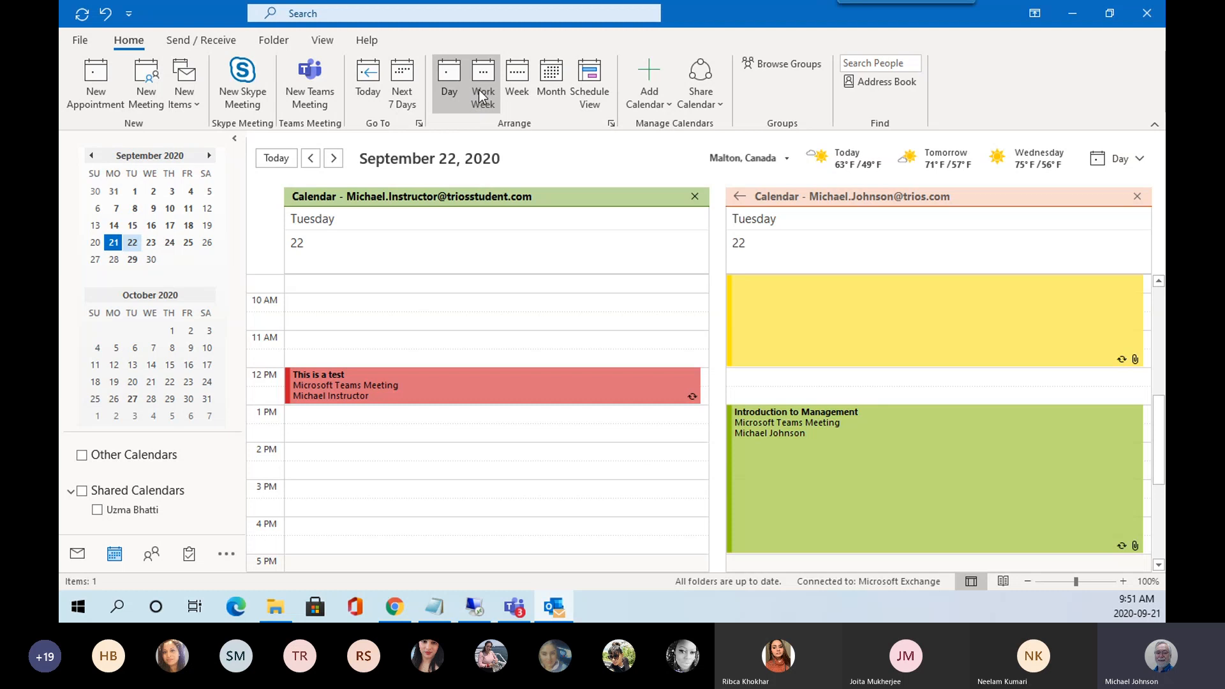
{"action": "left_click", "coordinate": [552, 79]}
{"action": "left_click", "coordinate": [589, 79]}
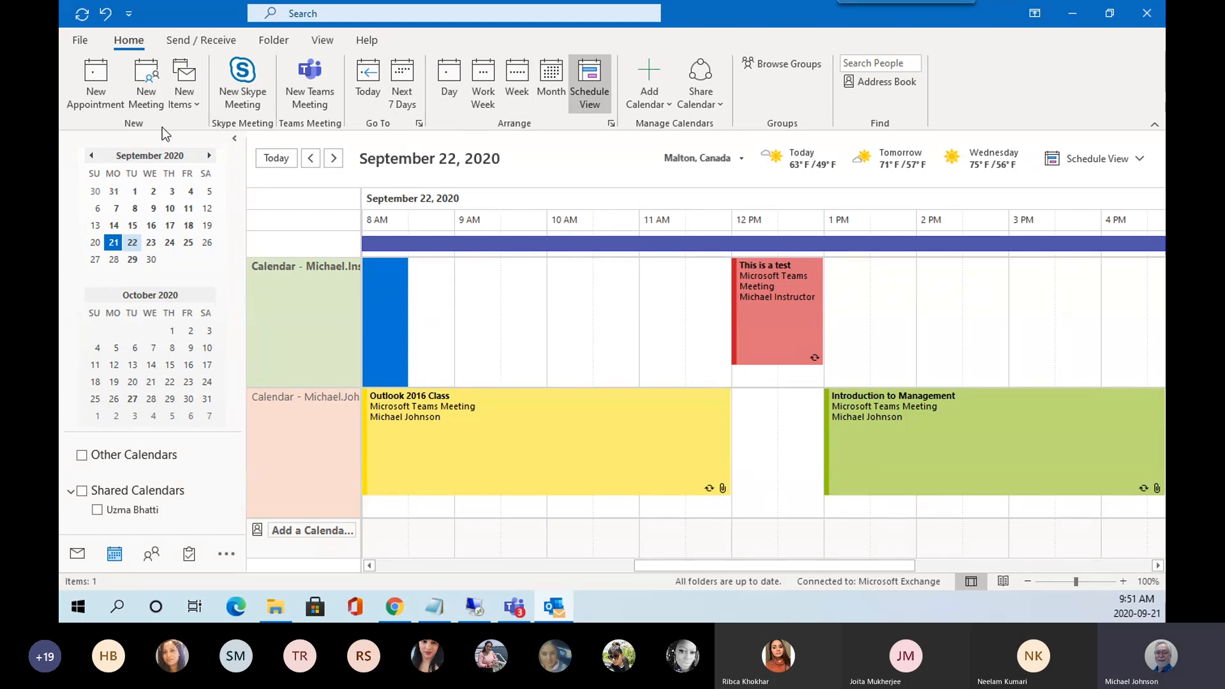
Discard an empty new meeting request and show the full September month again.
{"action": "left_click", "coordinate": [147, 83]}
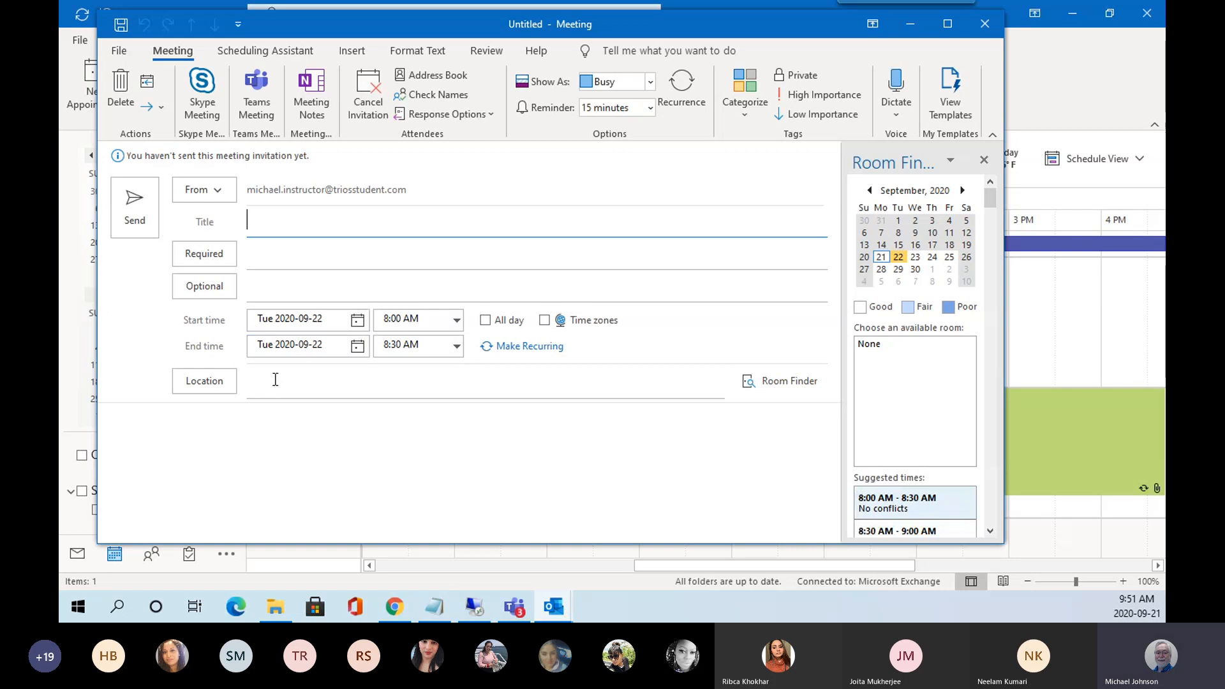
{"action": "left_click", "coordinate": [986, 21]}
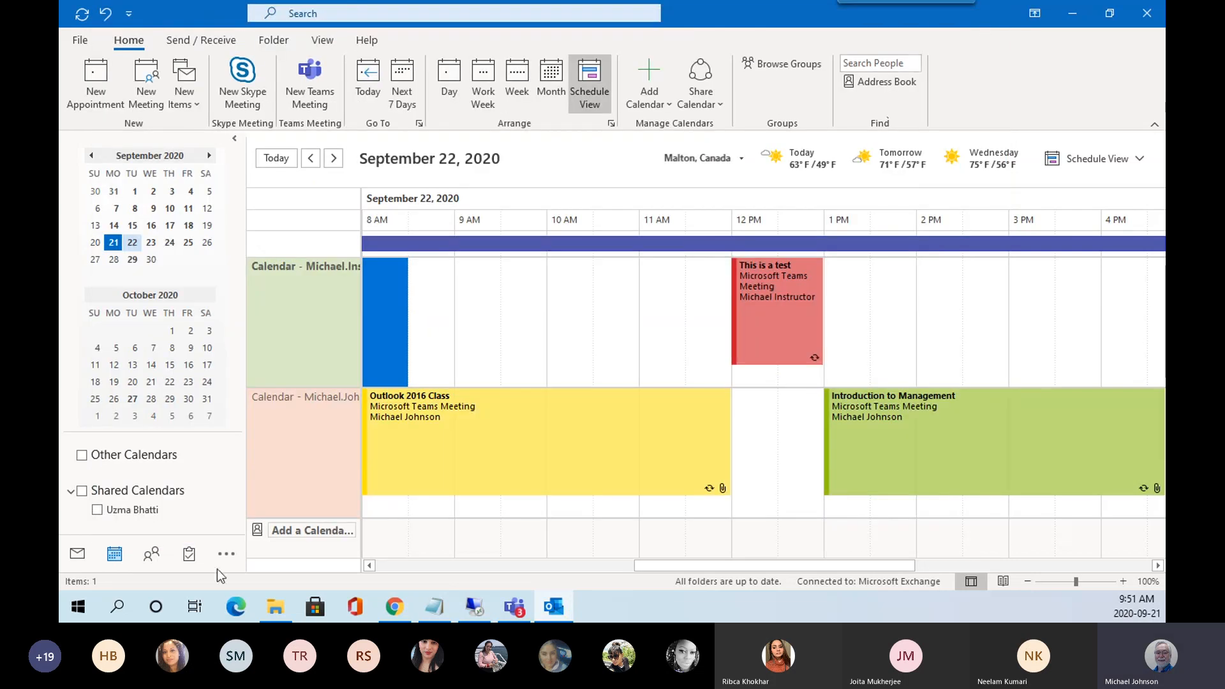
{"action": "left_click", "coordinate": [112, 563]}
{"action": "left_click", "coordinate": [550, 78]}
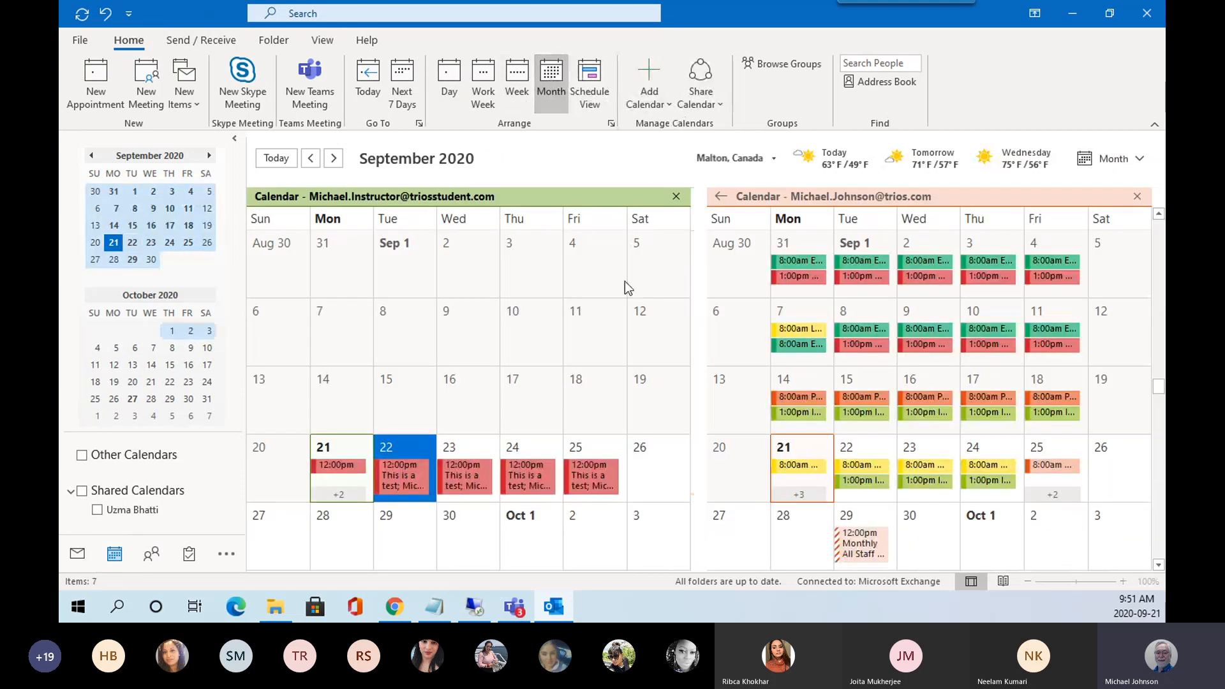
Create an all-day event on September 21, check its availability, and close it unsaved.
{"action": "double_click", "coordinate": [342, 449]}
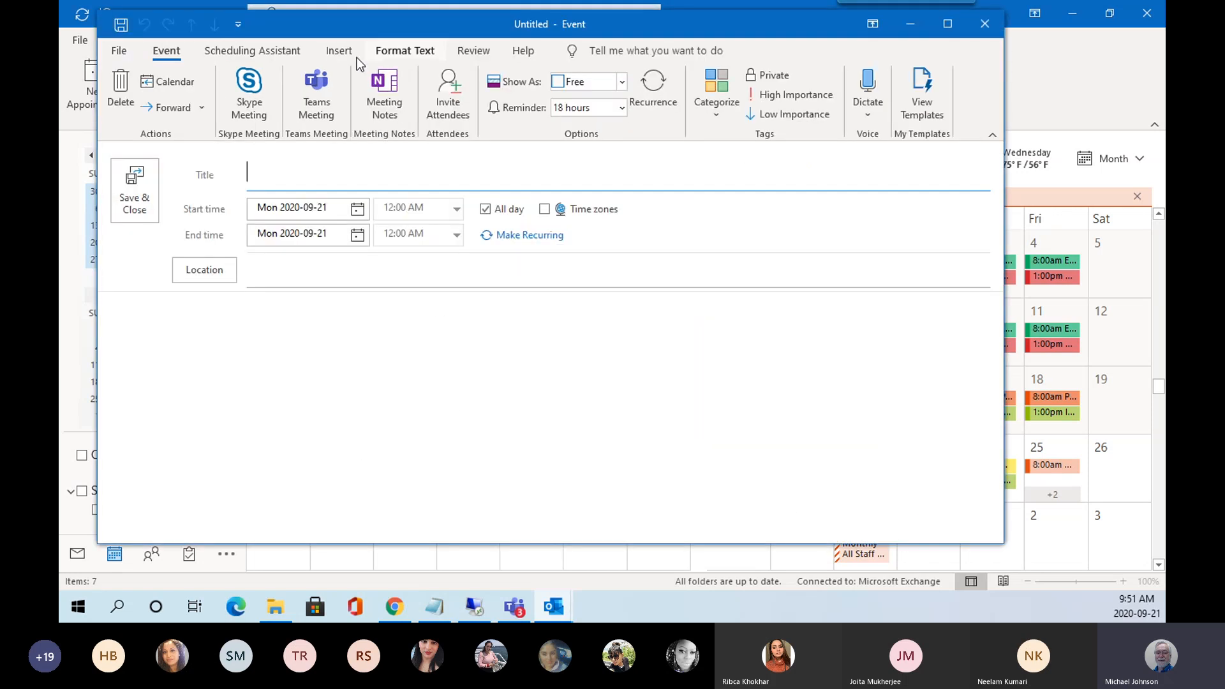
{"action": "left_click", "coordinate": [252, 51]}
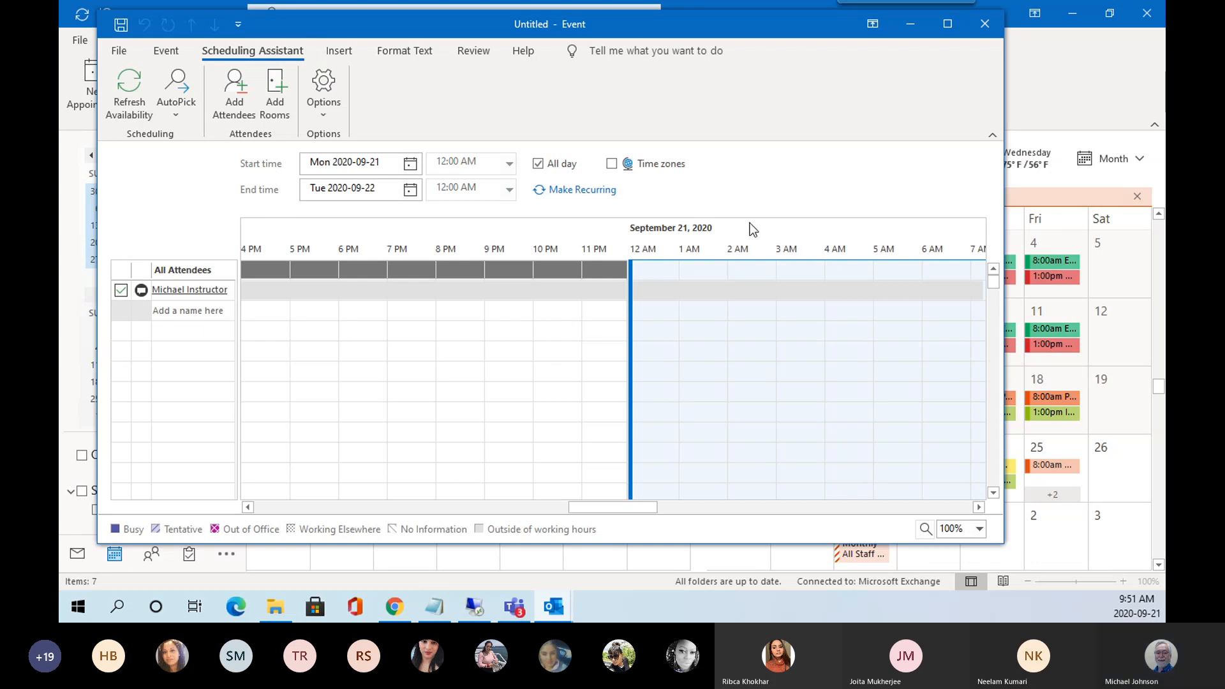
{"action": "left_click", "coordinate": [976, 36]}
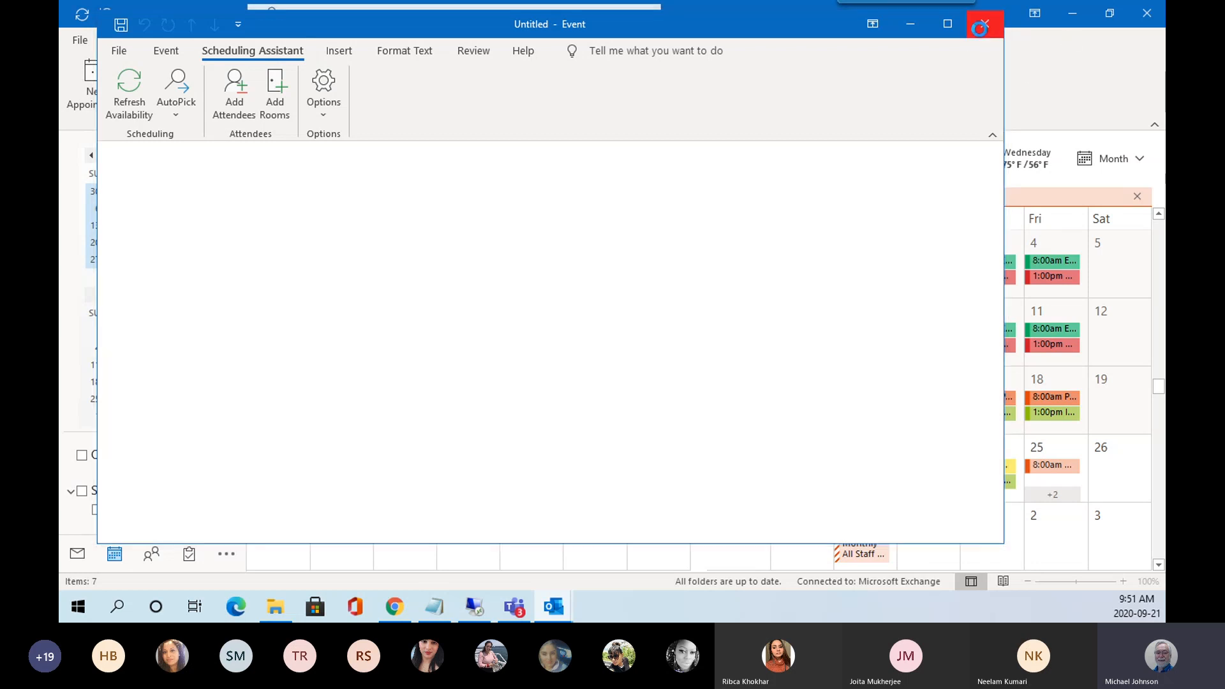
{"action": "left_click", "coordinate": [412, 460]}
Create an all-day event on September 22, scan the availability timeline, and close it unsaved.
{"action": "double_click", "coordinate": [411, 447]}
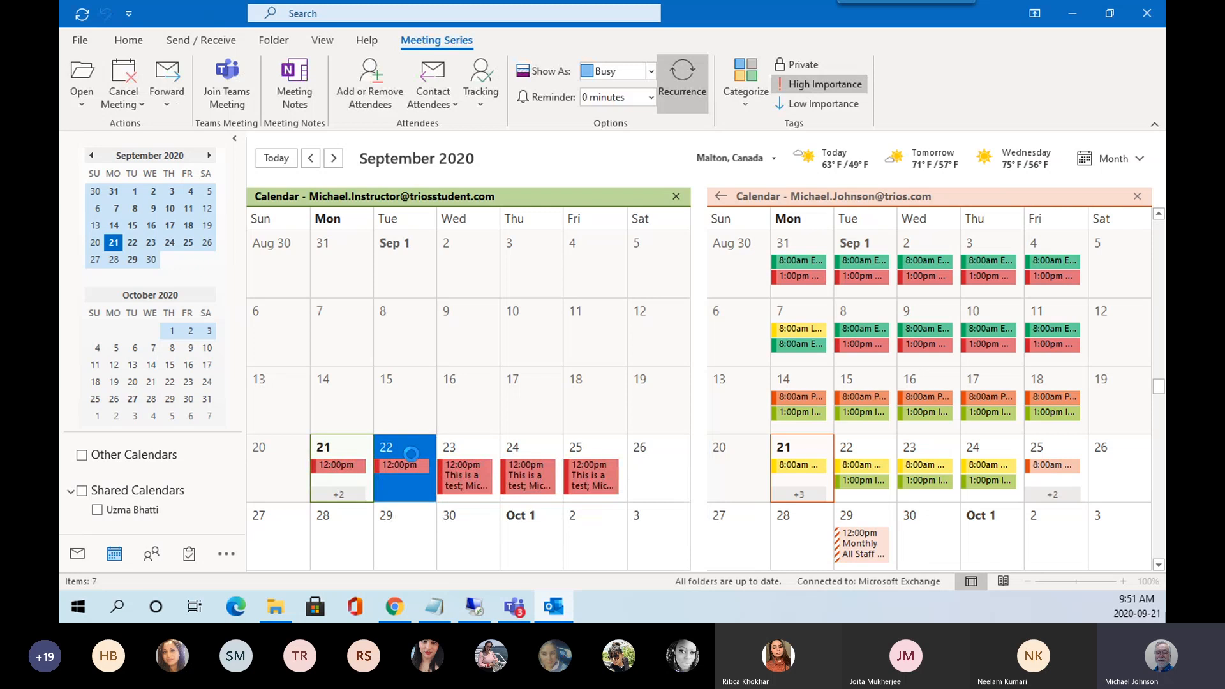
{"action": "left_click", "coordinate": [252, 51]}
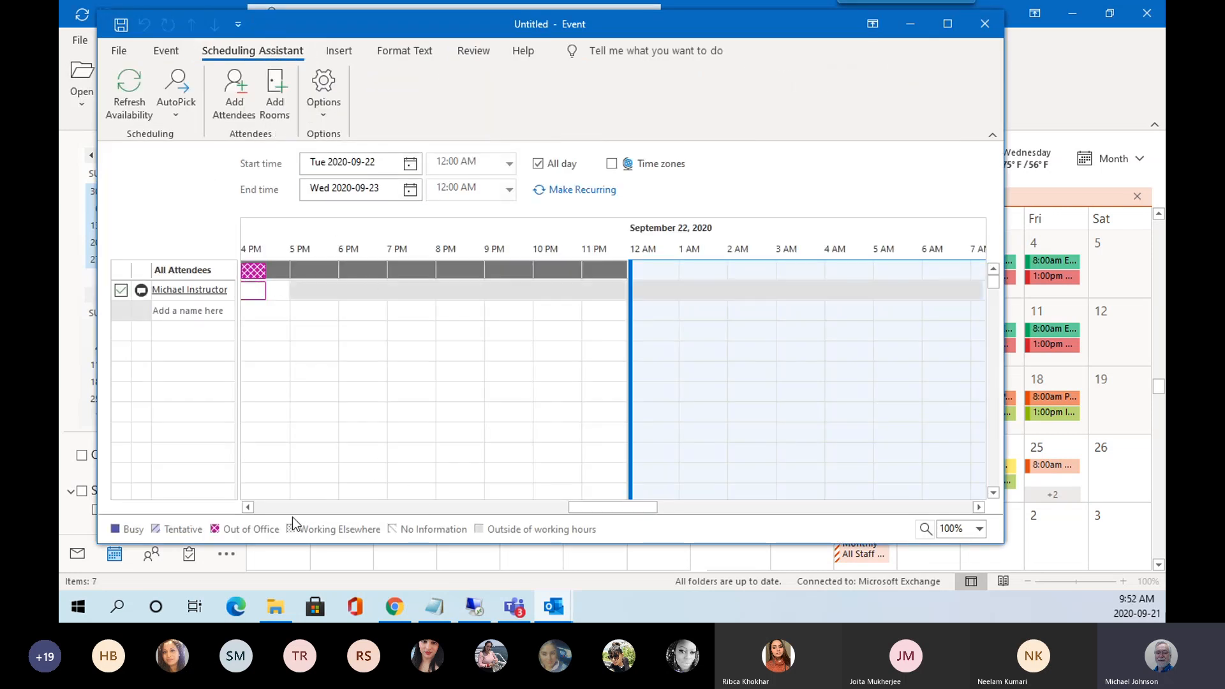
{"action": "left_click", "coordinate": [248, 508]}
{"action": "left_click", "coordinate": [248, 507]}
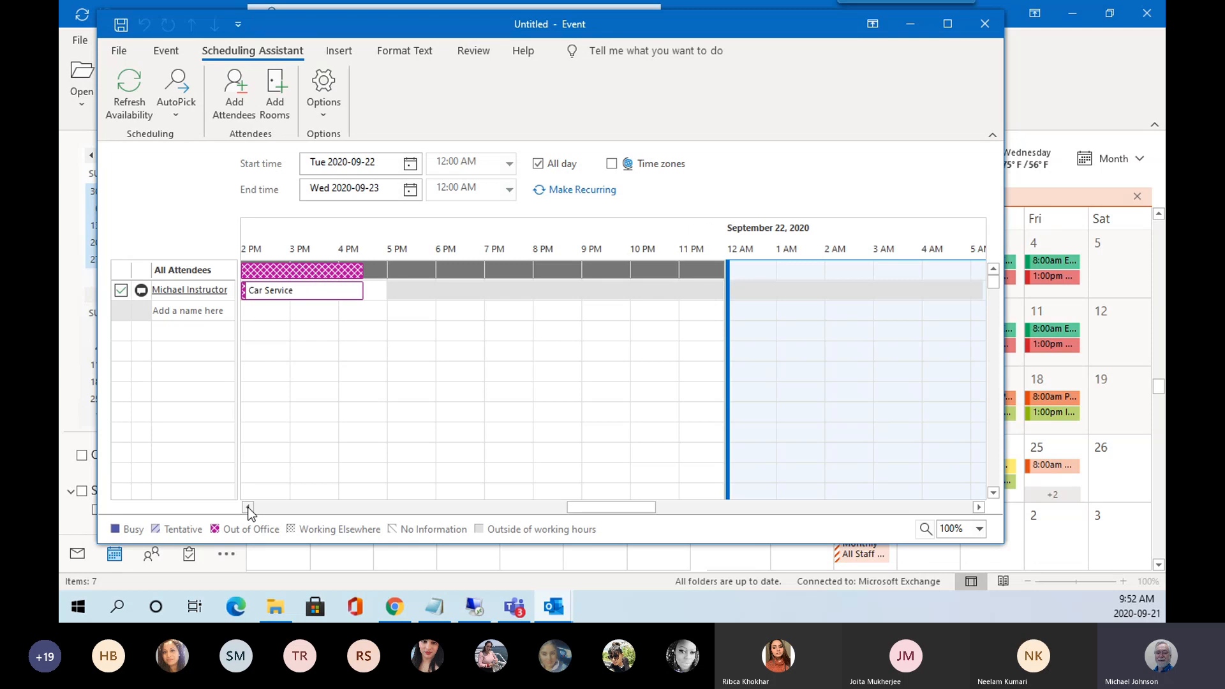
{"action": "left_click", "coordinate": [248, 507]}
{"action": "left_click", "coordinate": [248, 507]}
{"action": "left_click", "coordinate": [247, 507]}
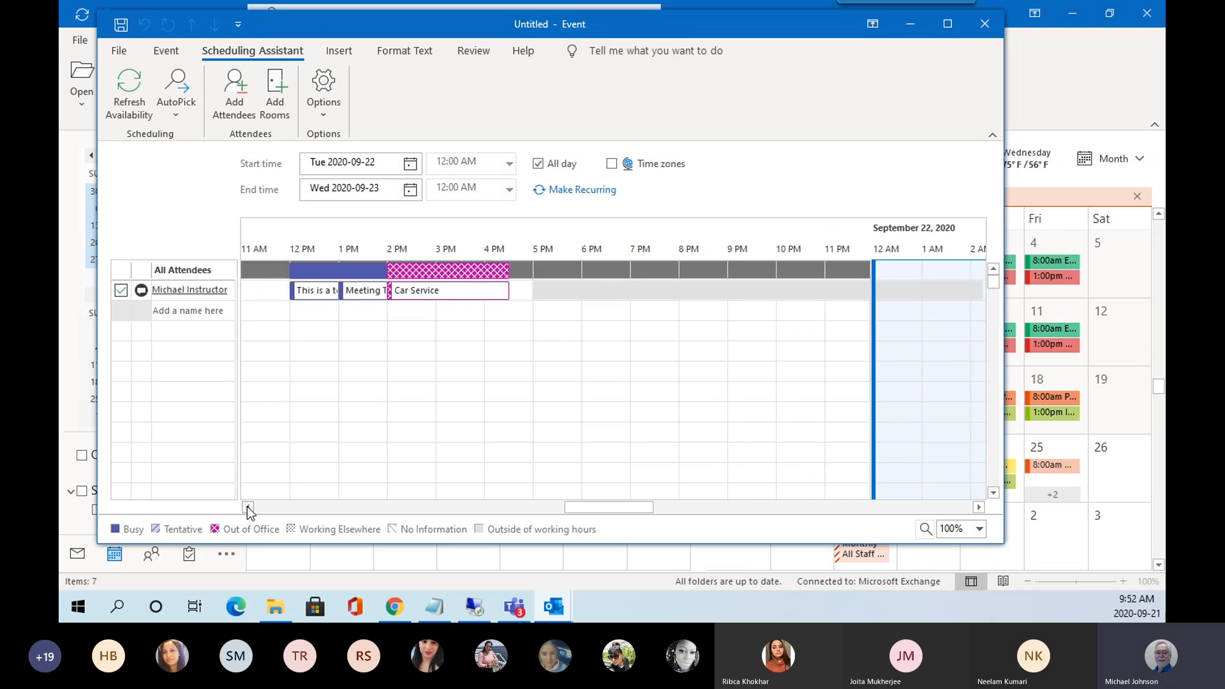
{"action": "mouse_move", "coordinate": [415, 294]}
{"action": "mouse_move", "coordinate": [368, 297]}
{"action": "left_click", "coordinate": [985, 25]}
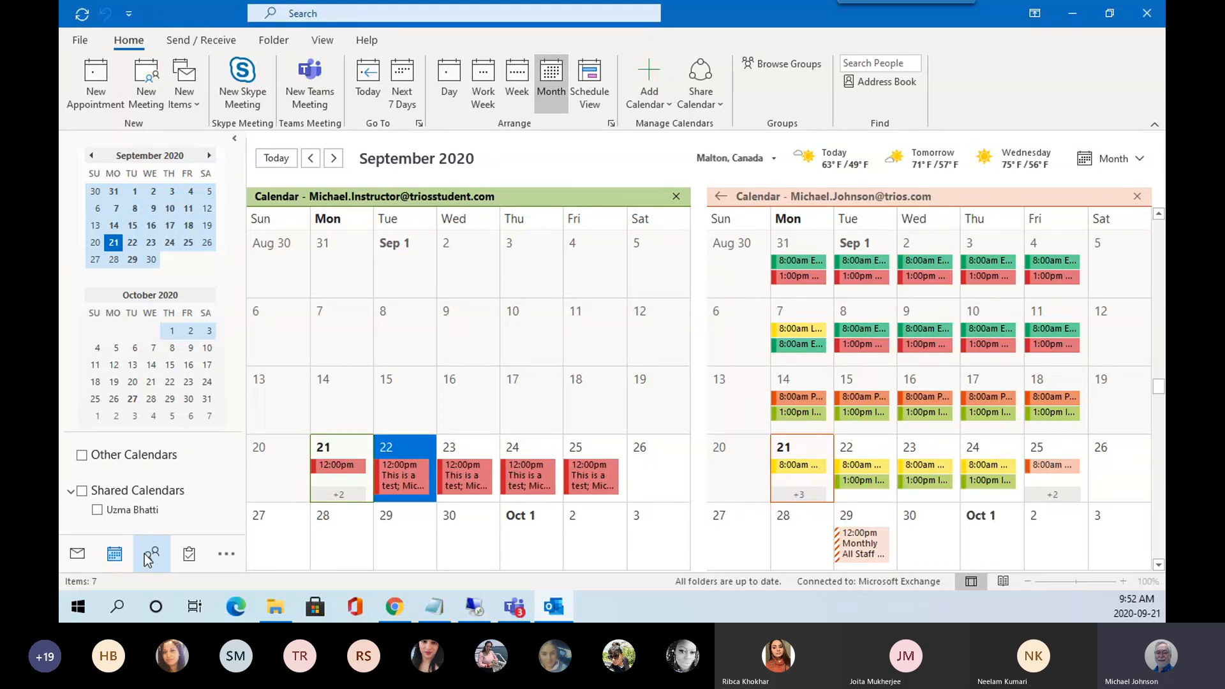
Scroll the month calendars into October and view the Shared Calendars Add Calendar submenu.
{"action": "mouse_move", "coordinate": [188, 554]}
{"action": "scroll", "coordinate": [270, 346], "scroll_direction": "down", "scroll_amount": 2}
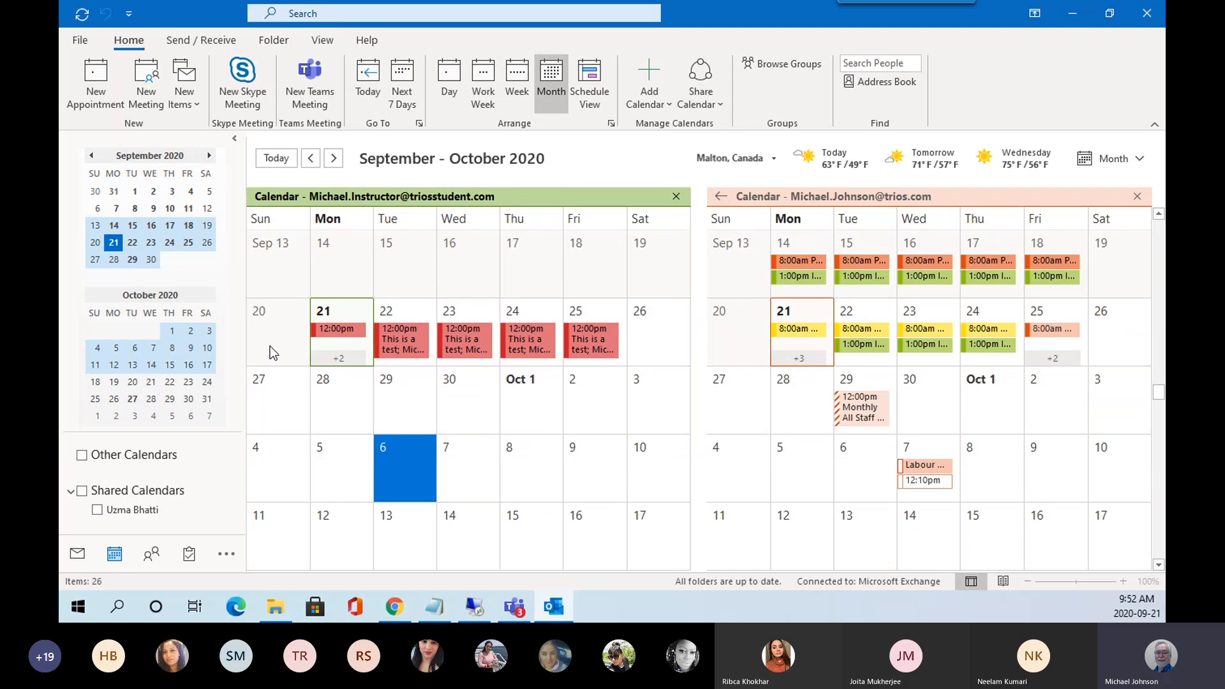
{"action": "left_click", "coordinate": [126, 457]}
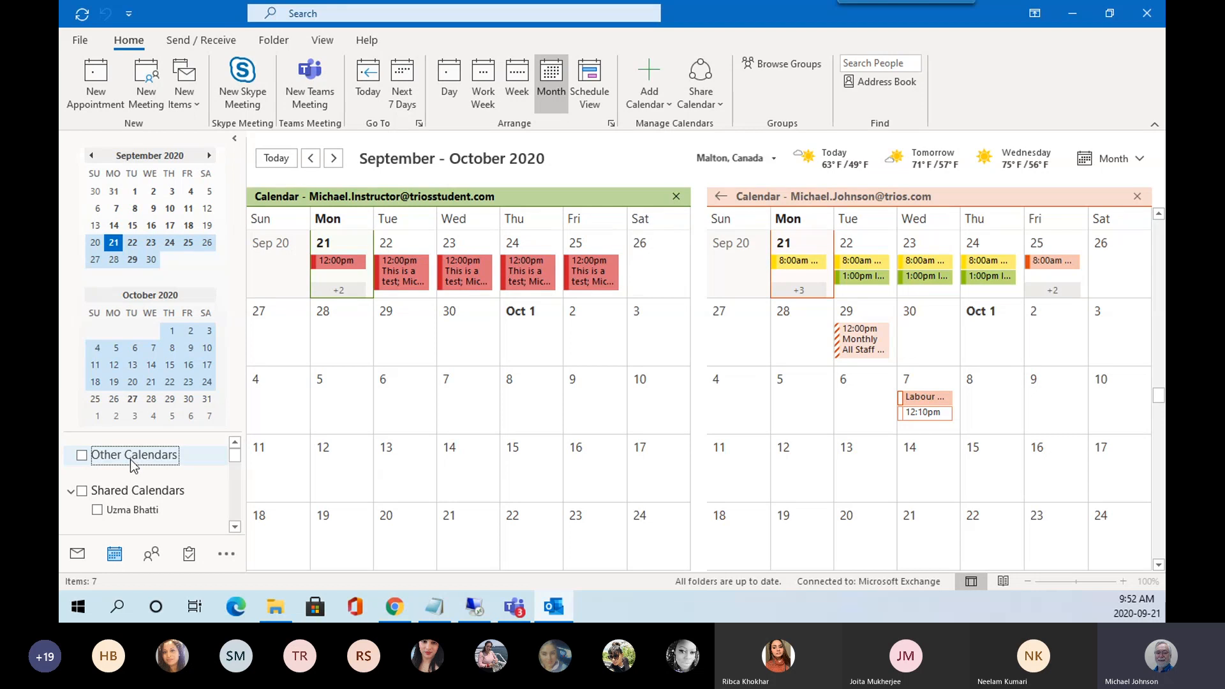
{"action": "right_click", "coordinate": [142, 495]}
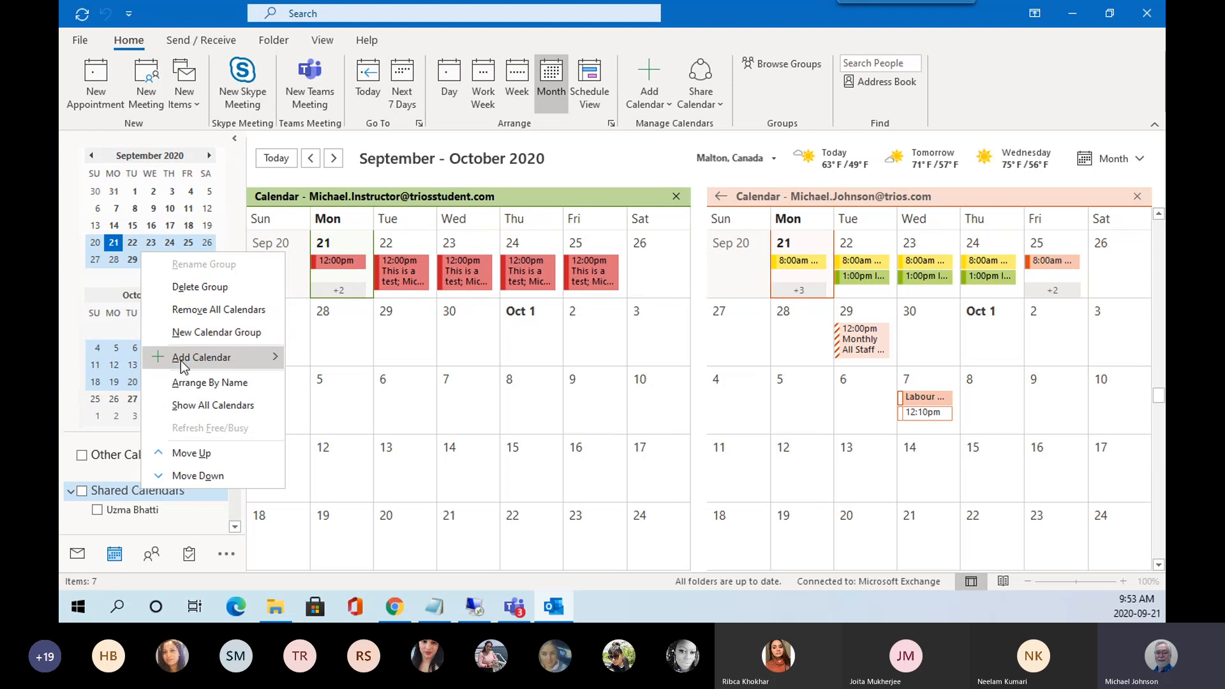
{"action": "mouse_move", "coordinate": [245, 359]}
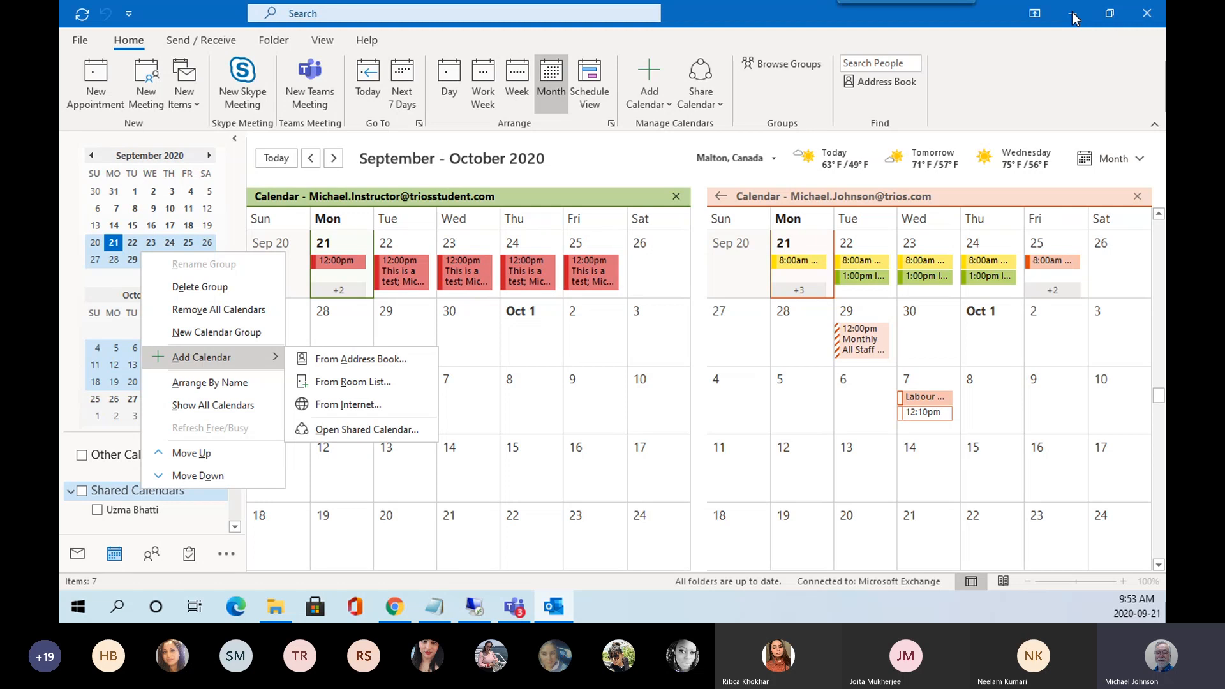
In Chrome, close the Lorem Ipsum and MindTap logout tabs, then return to Outlook.
{"action": "left_click", "coordinate": [1075, 18]}
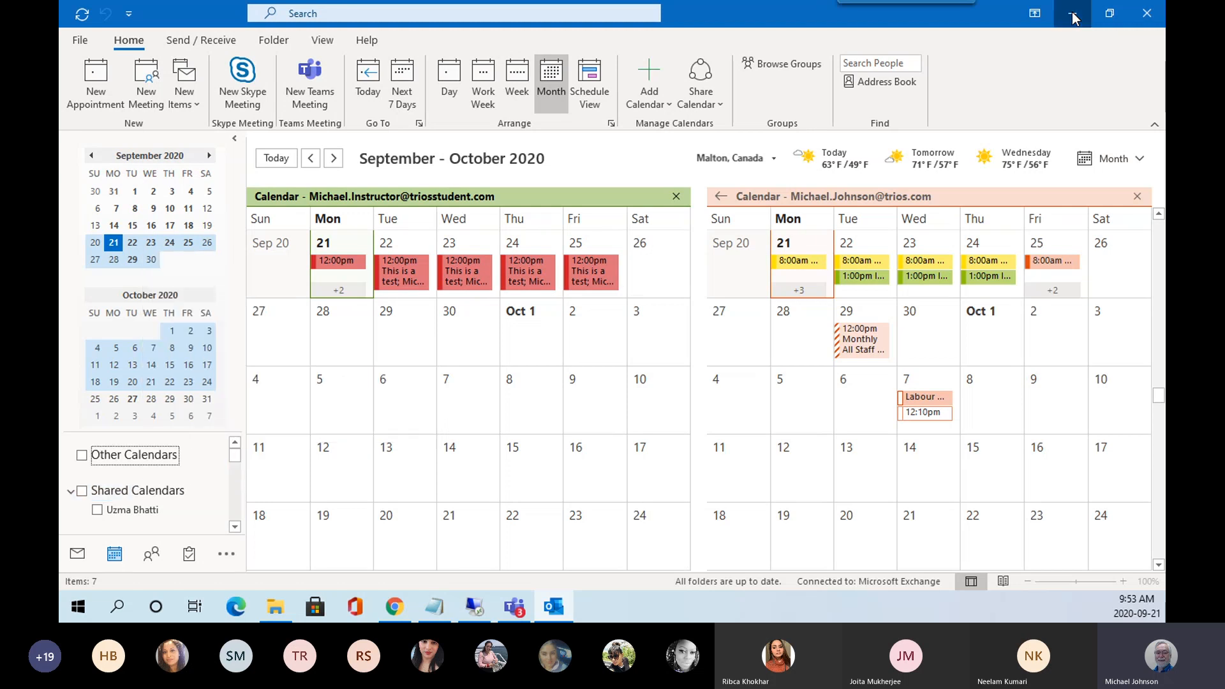
{"action": "left_click", "coordinate": [1075, 18]}
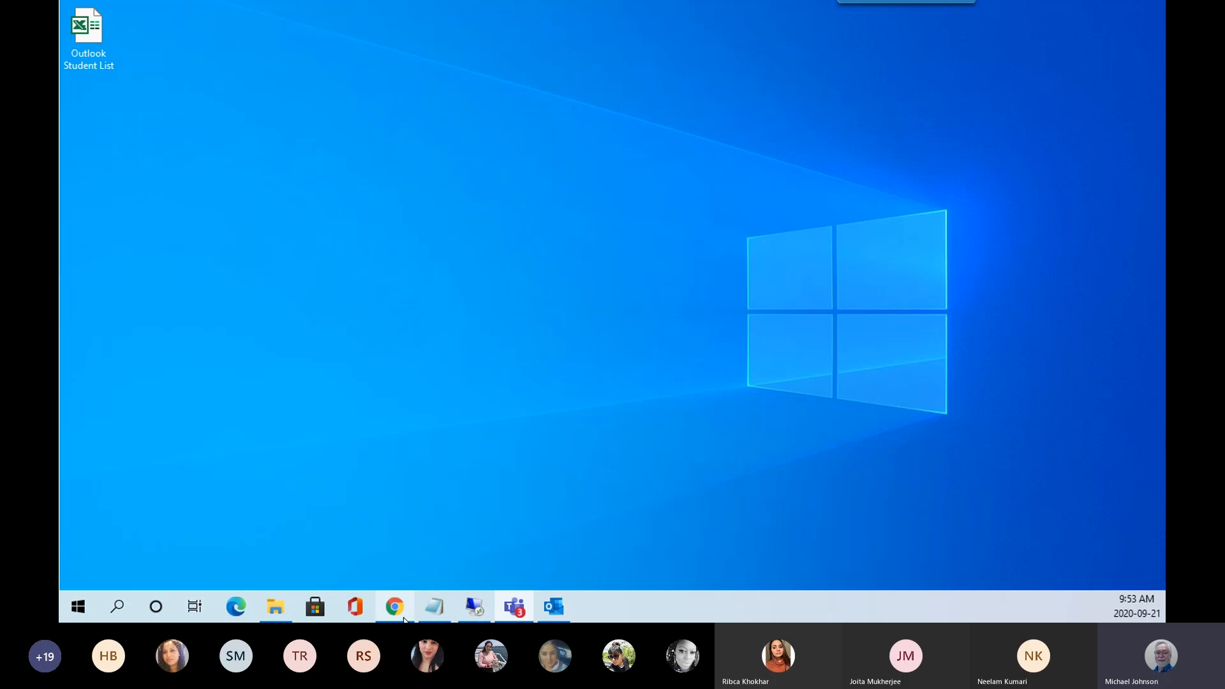
{"action": "left_click", "coordinate": [405, 616]}
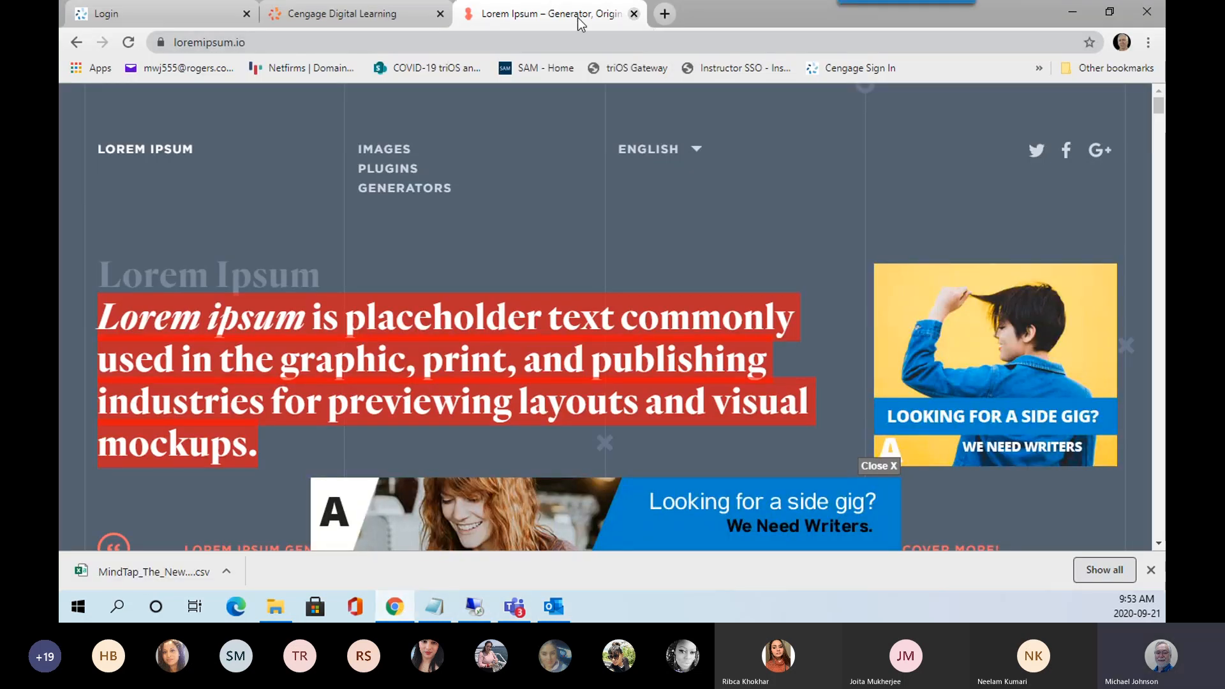
{"action": "left_click", "coordinate": [634, 13]}
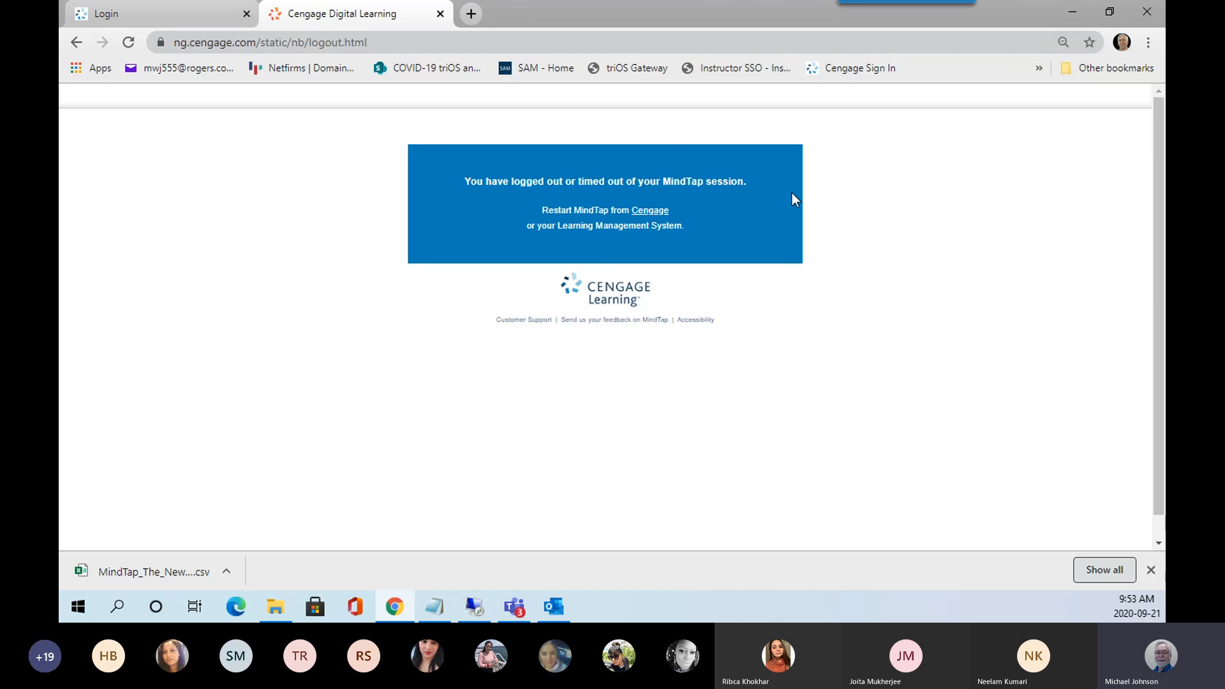
{"action": "left_click", "coordinate": [440, 13]}
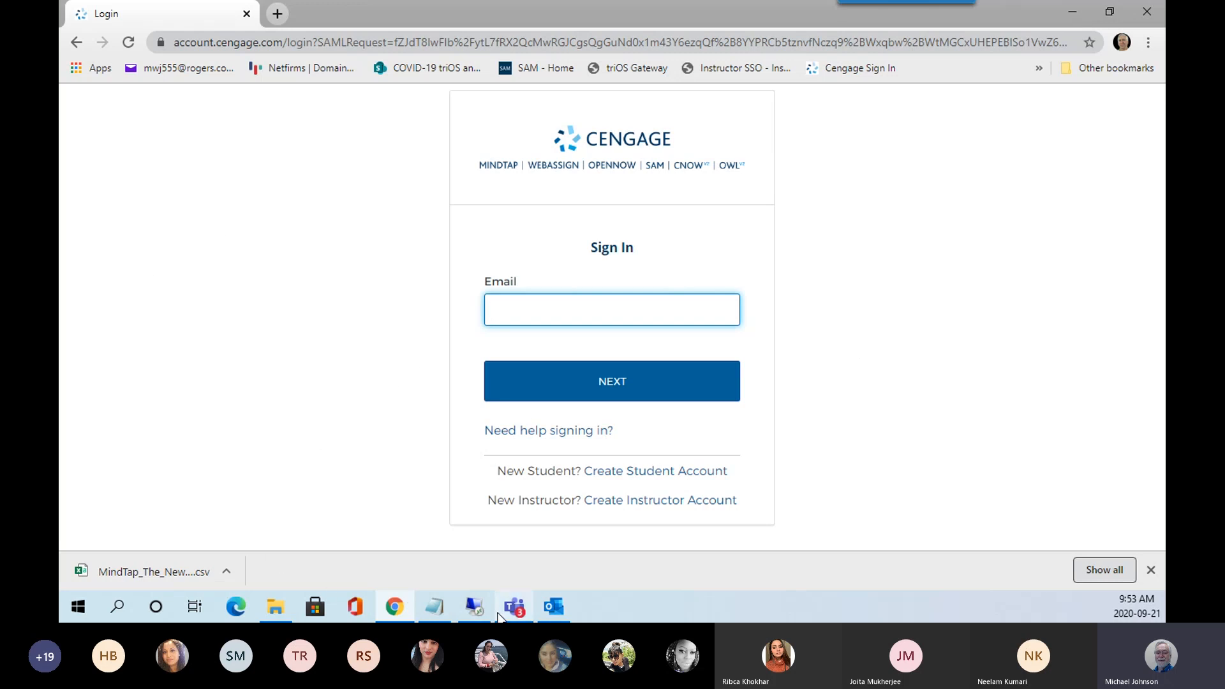
{"action": "left_click", "coordinate": [554, 607]}
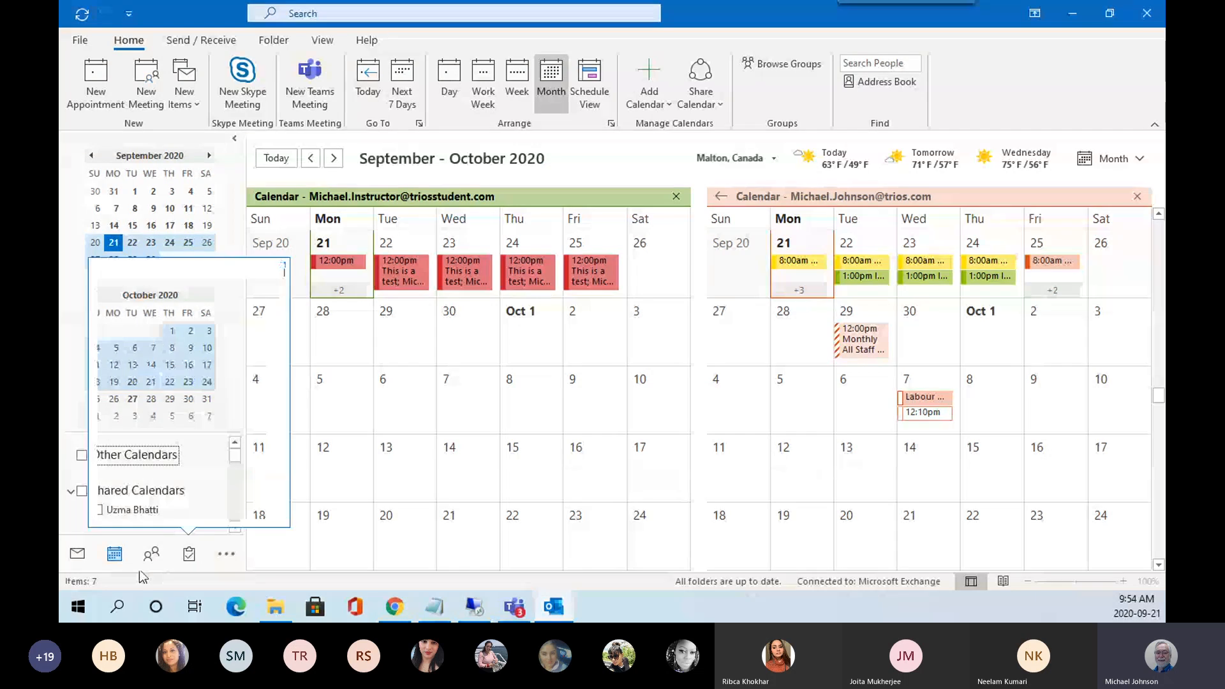
In Mail, open the second account's Inbox and its MindTap subfolder.
{"action": "left_click", "coordinate": [77, 564]}
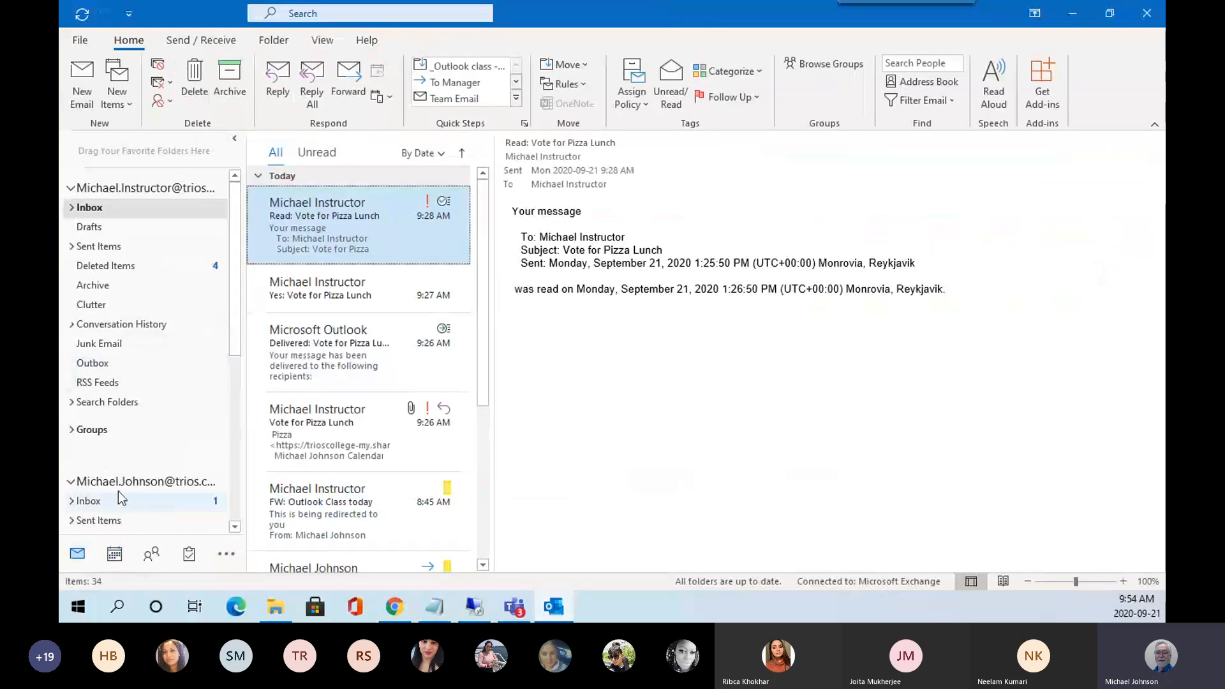
{"action": "left_click", "coordinate": [95, 504]}
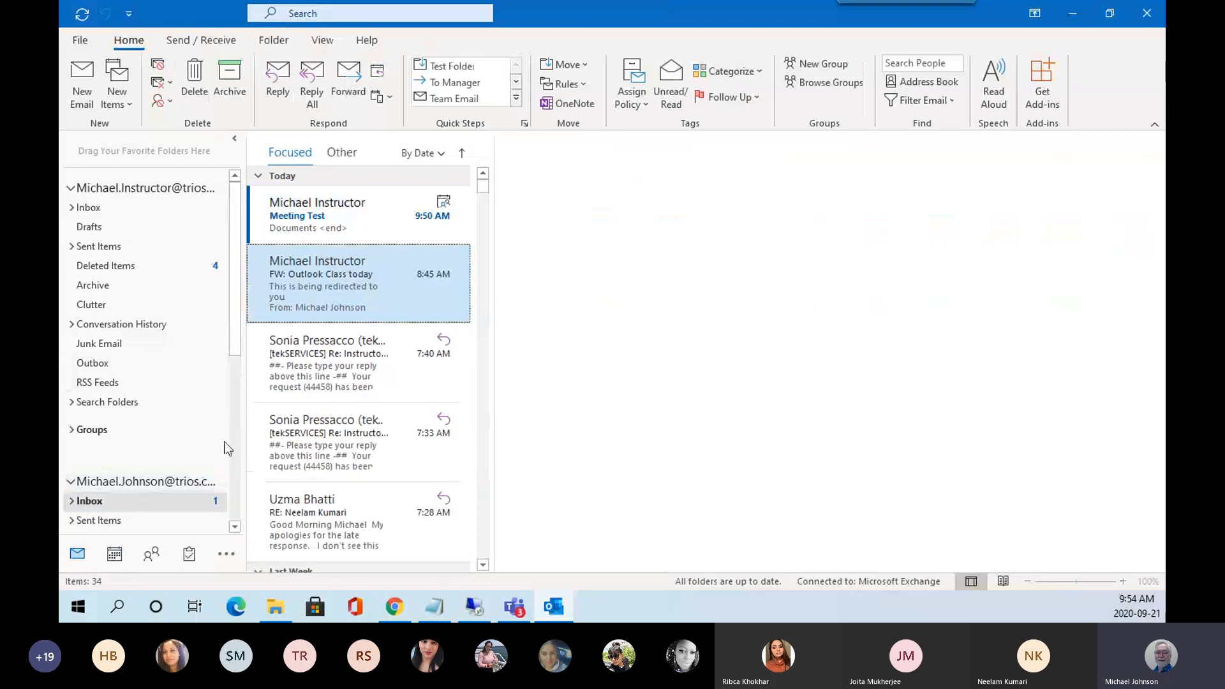
{"action": "scroll", "coordinate": [233, 335], "scroll_direction": "down", "scroll_amount": 5}
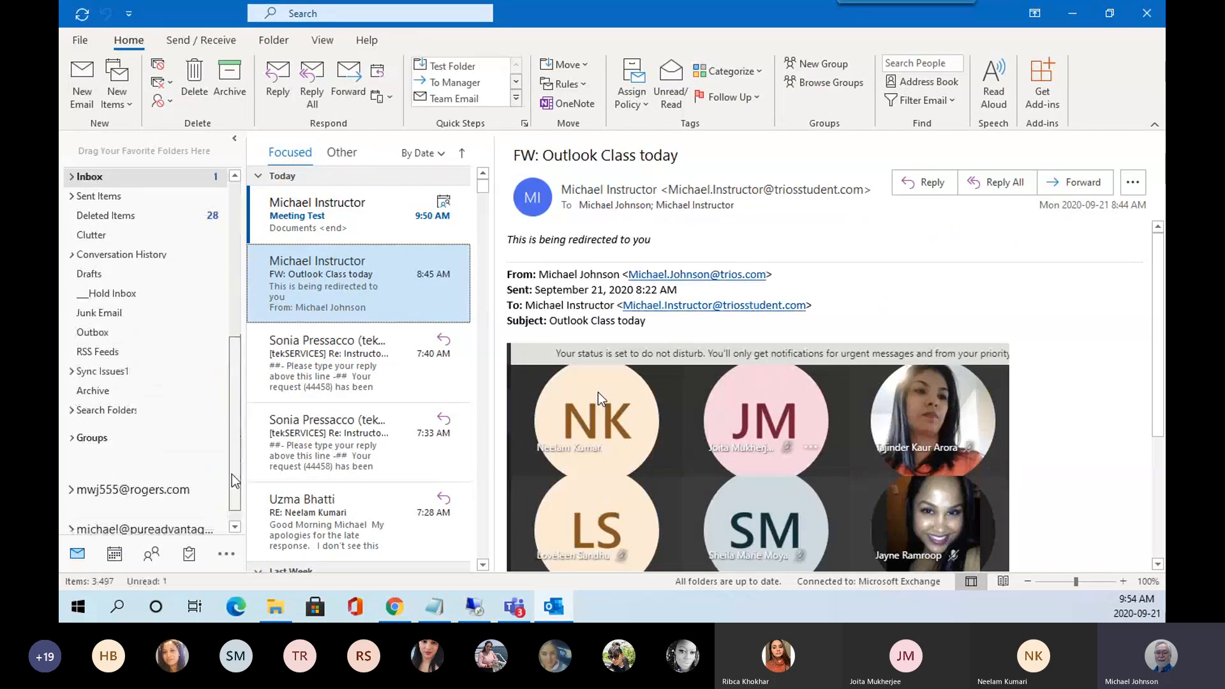
{"action": "left_click", "coordinate": [331, 214]}
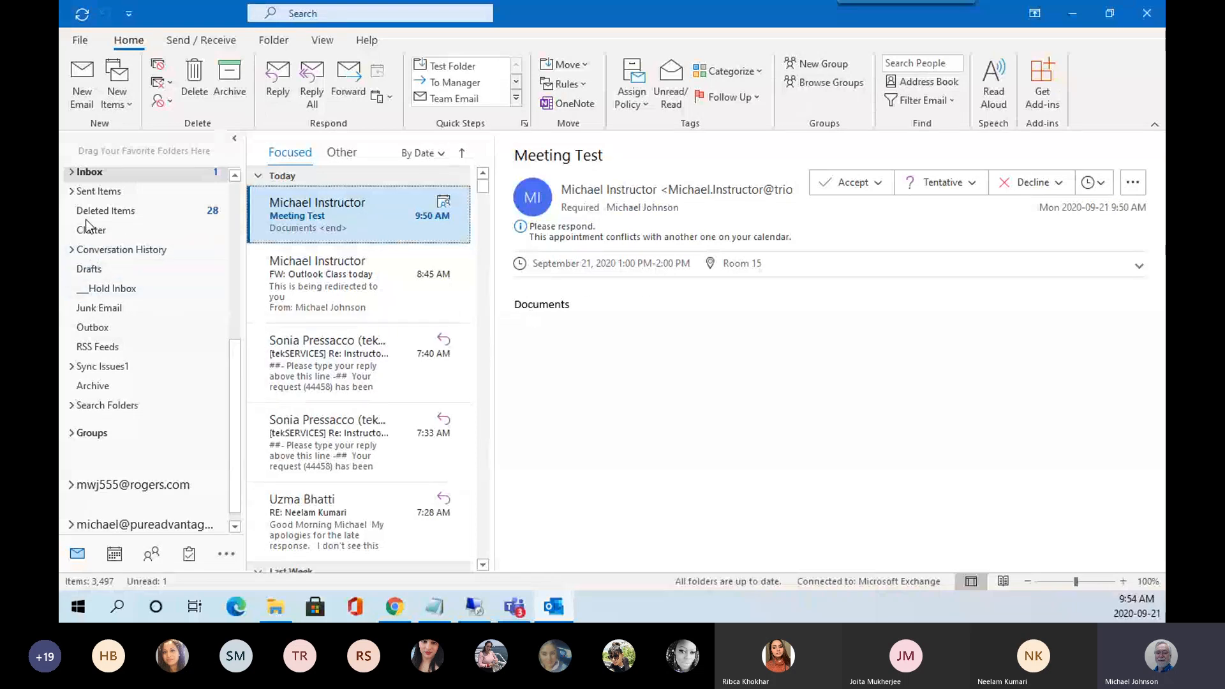
{"action": "left_click", "coordinate": [70, 173]}
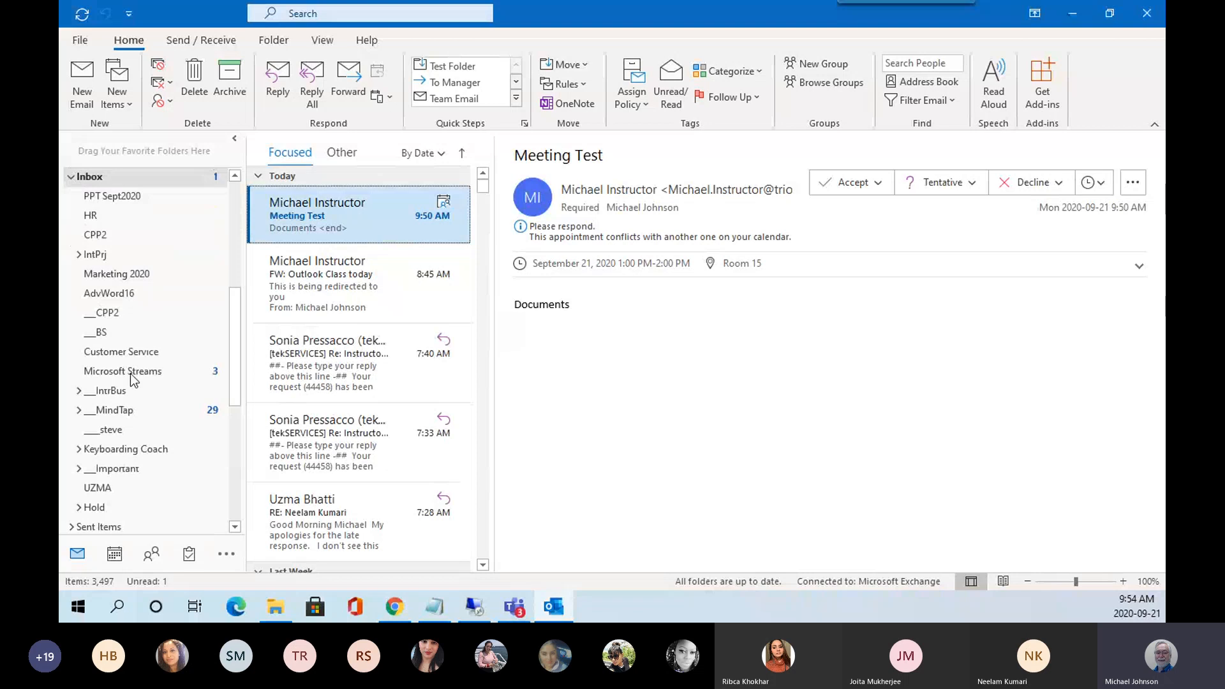
{"action": "left_click", "coordinate": [117, 412]}
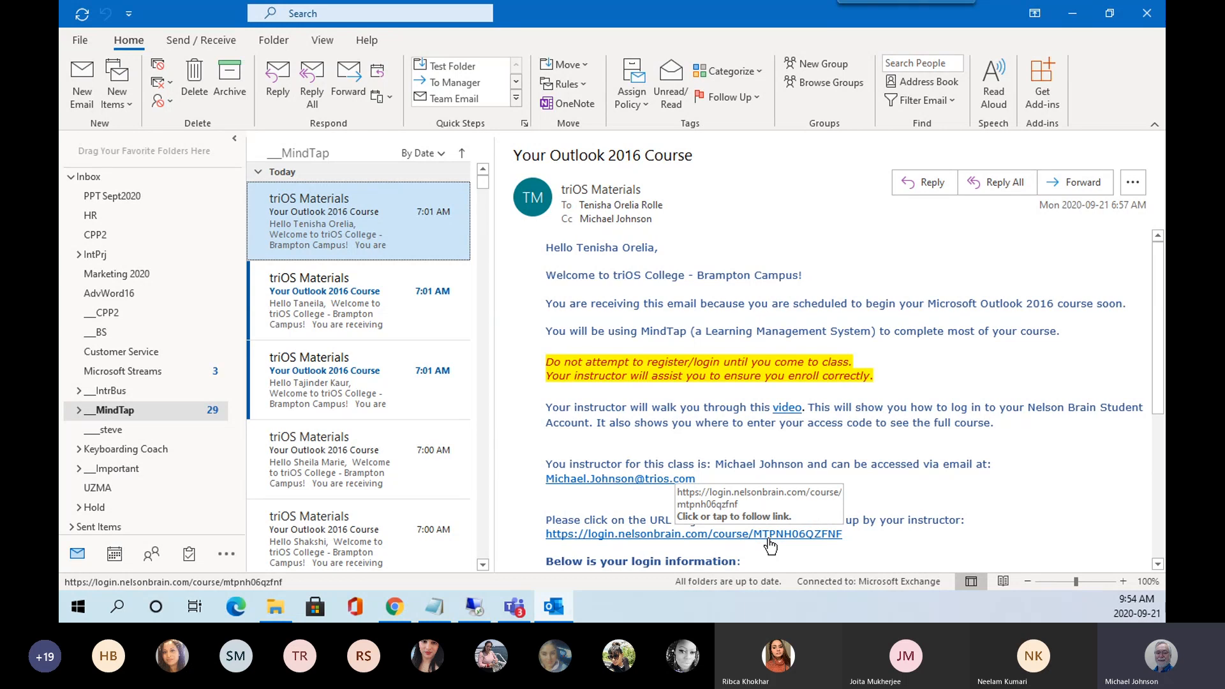
Read through the four triOS Materials course emails, then minimize Outlook.
{"action": "scroll", "coordinate": [770, 545], "scroll_direction": "down", "scroll_amount": 2}
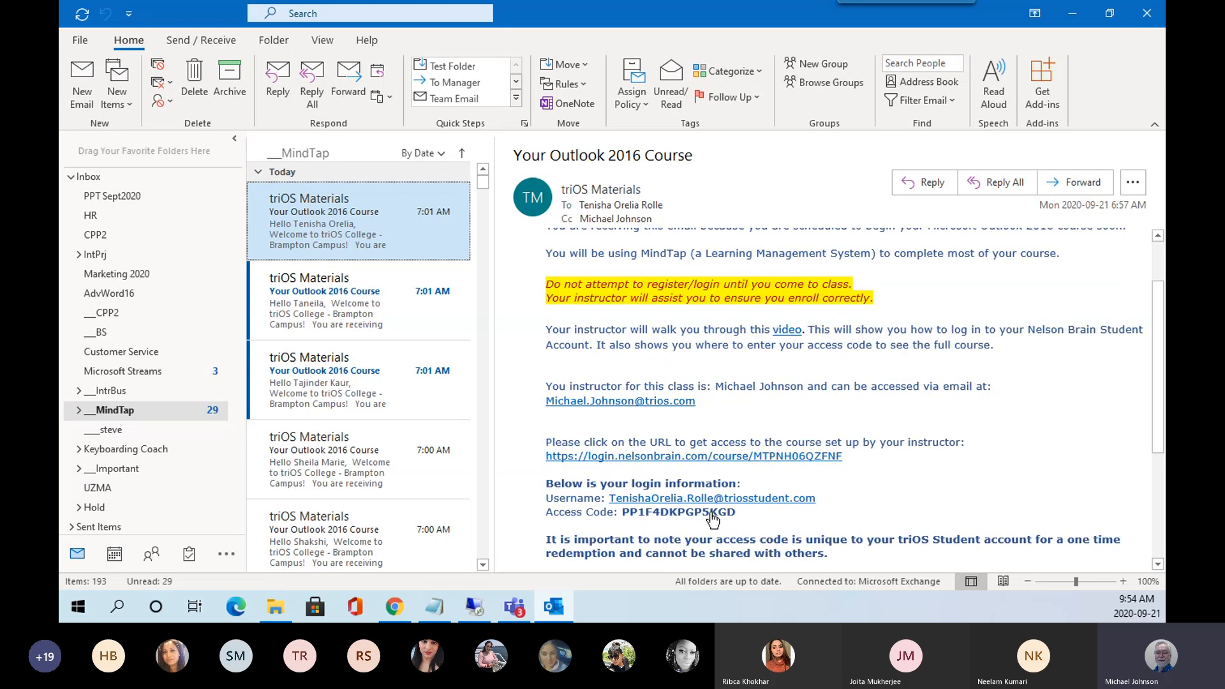
{"action": "scroll", "coordinate": [874, 494], "scroll_direction": "up", "scroll_amount": 2}
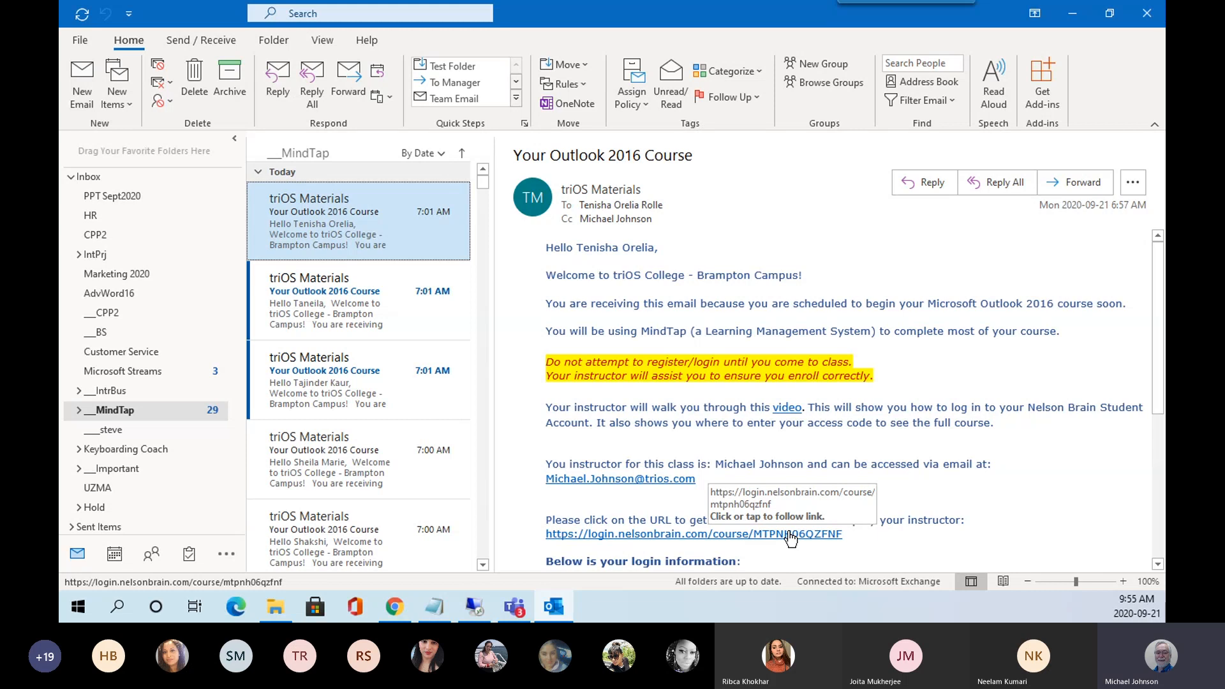
{"action": "left_click", "coordinate": [332, 300]}
{"action": "left_click", "coordinate": [335, 383]}
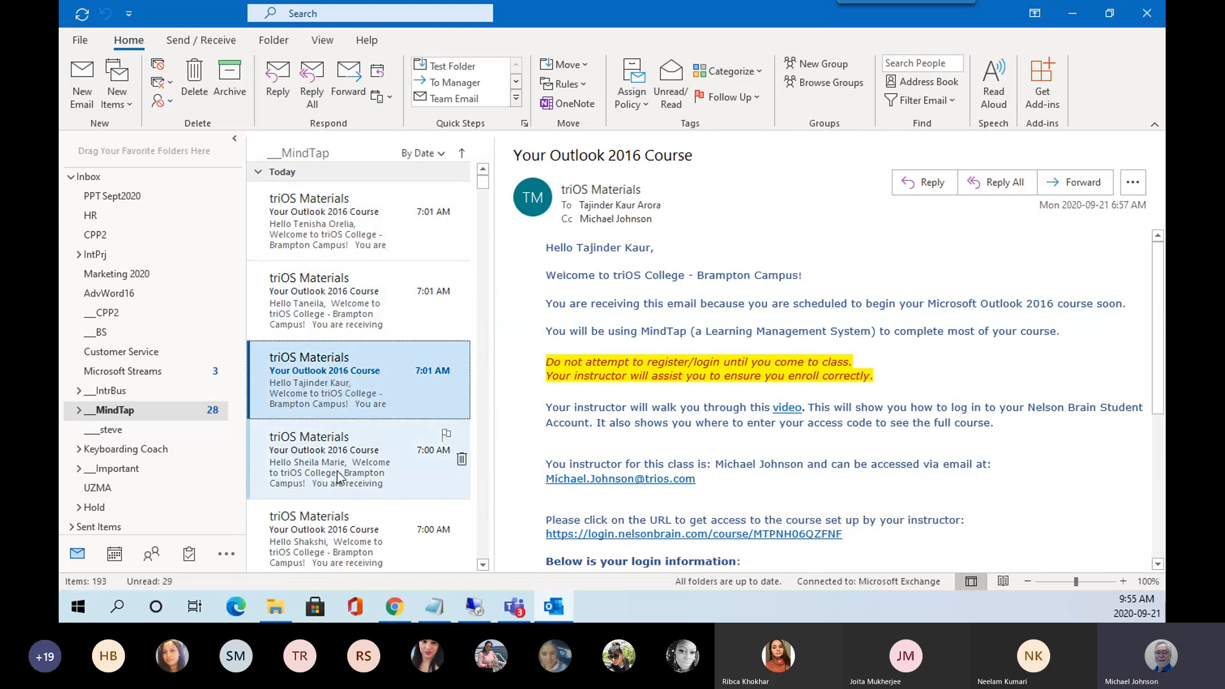
{"action": "left_click", "coordinate": [338, 477]}
{"action": "left_click", "coordinate": [434, 217]}
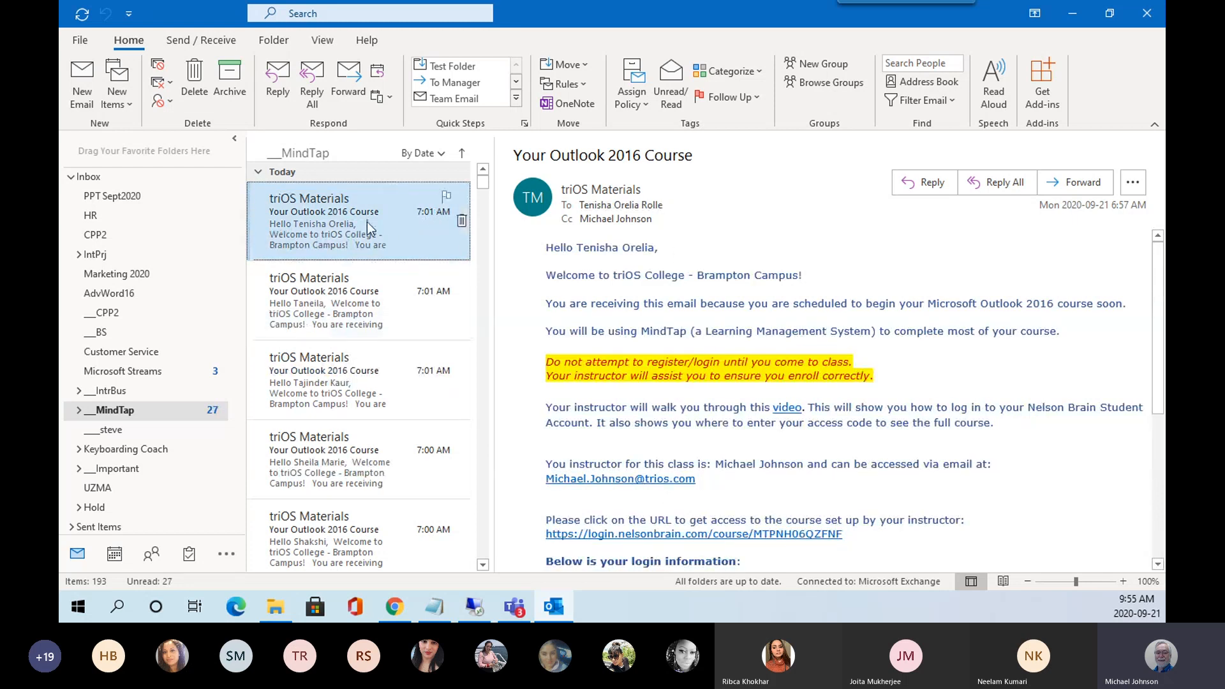
{"action": "left_click", "coordinate": [1081, 17]}
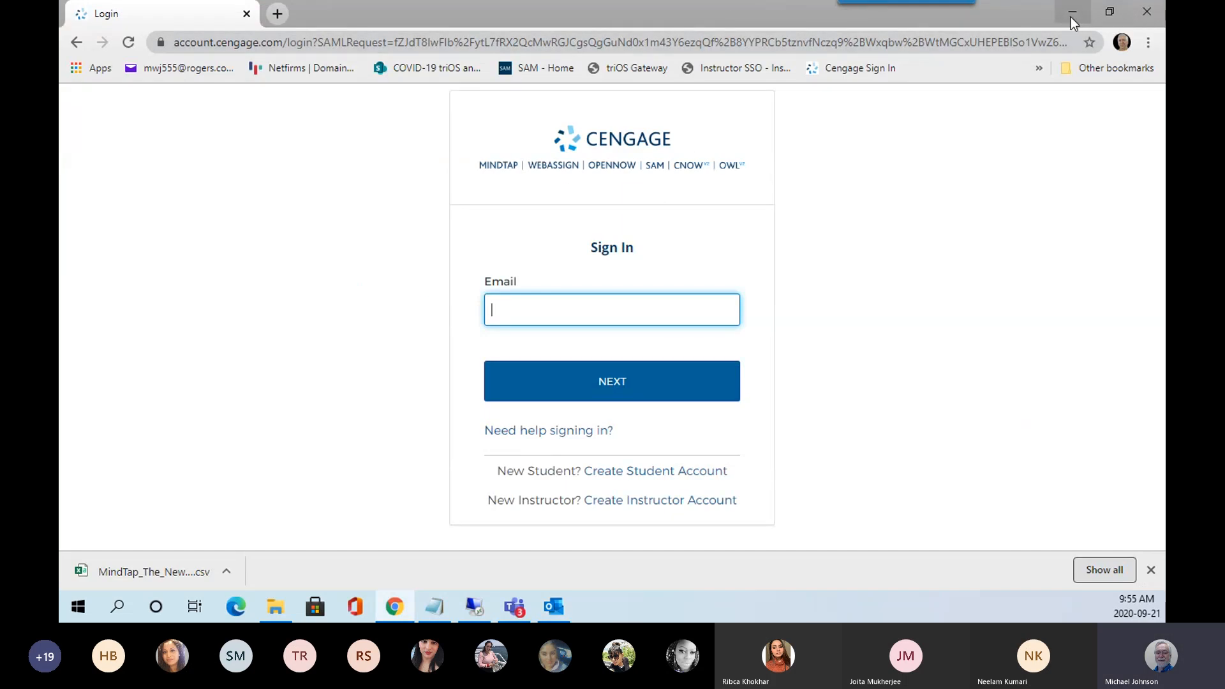
Minimize the Chrome Cengage sign-in window to reveal the desktop.
{"action": "left_click", "coordinate": [1072, 17]}
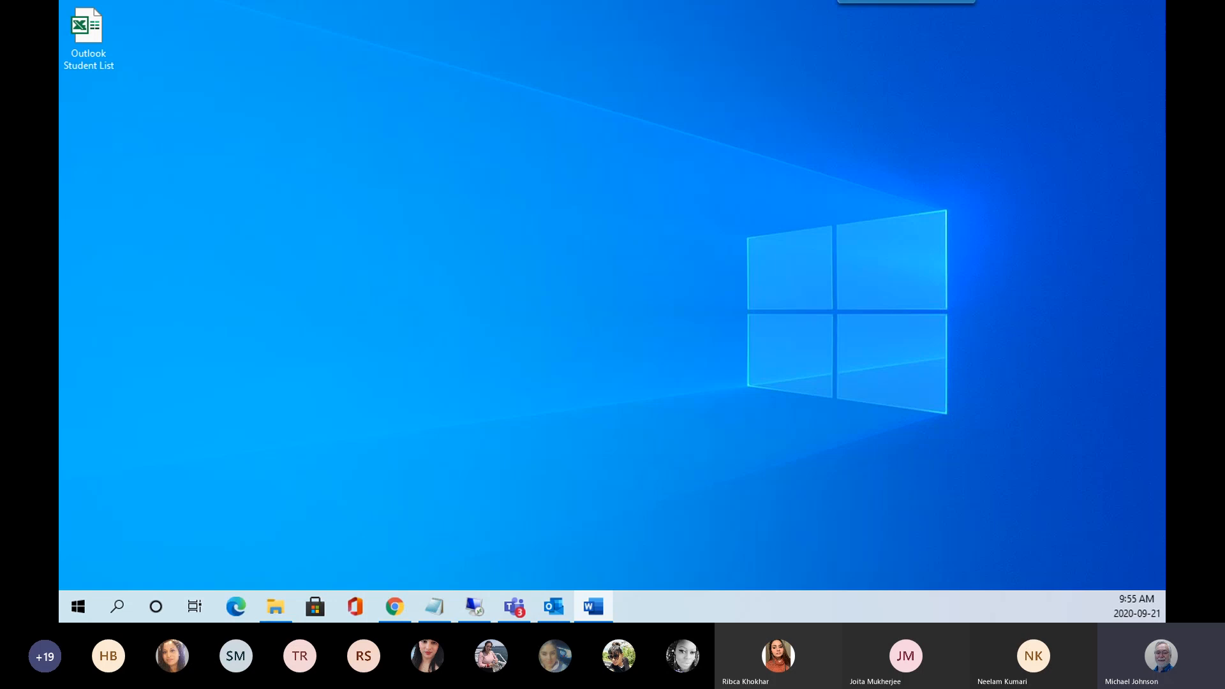
Bring up OUT16-AS1-Email Basics-v2.0, minimize Email Advanced, and scroll to the ten-task Evaluation Breakdown.
{"action": "left_click_drag", "start_coordinate": [60, 28], "coordinate": [723, 15]}
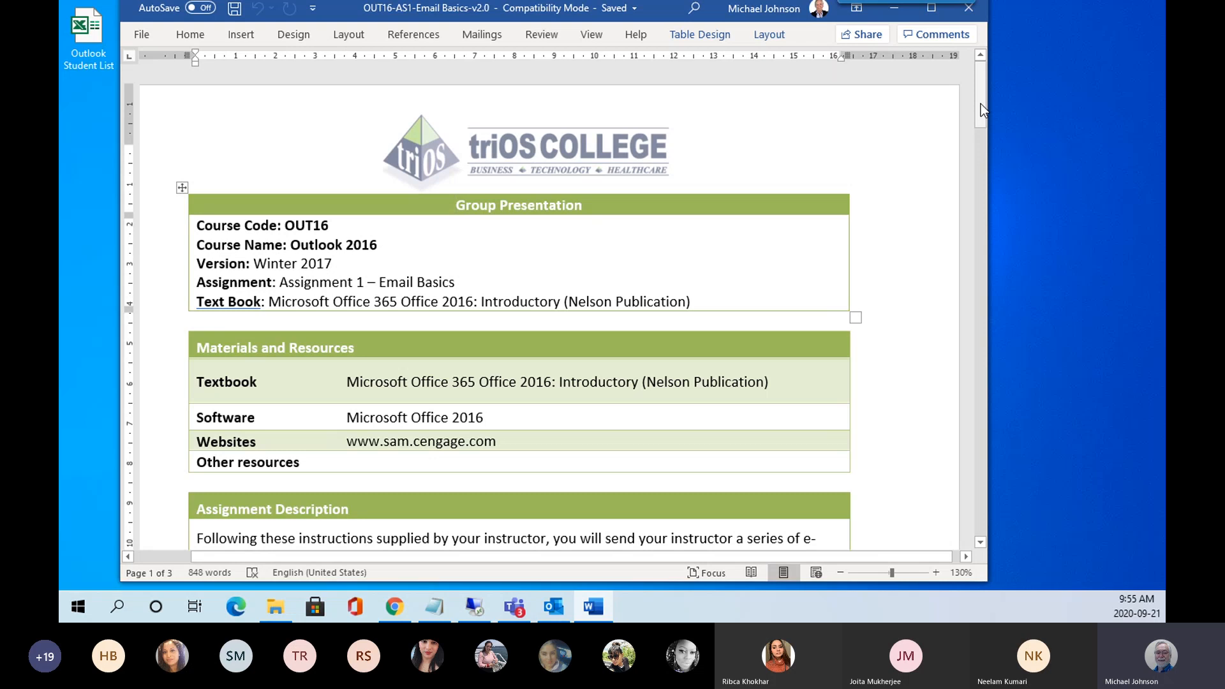
{"action": "left_click_drag", "start_coordinate": [981, 104], "coordinate": [994, 124]}
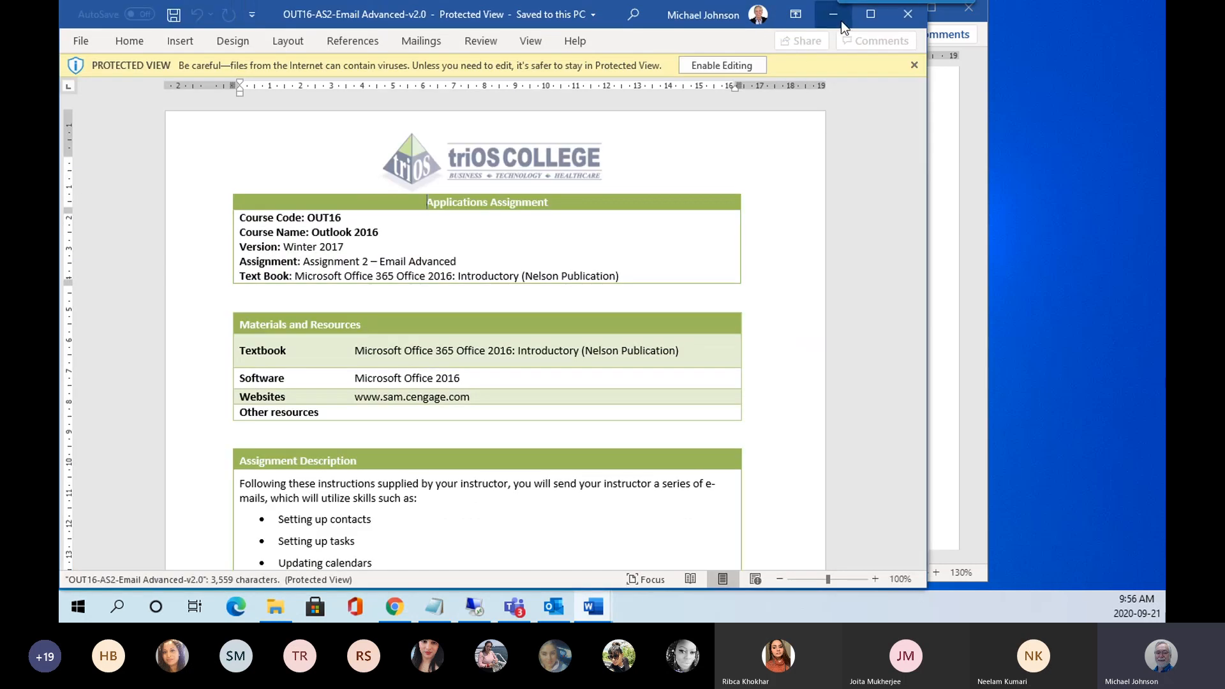
{"action": "left_click", "coordinate": [833, 16]}
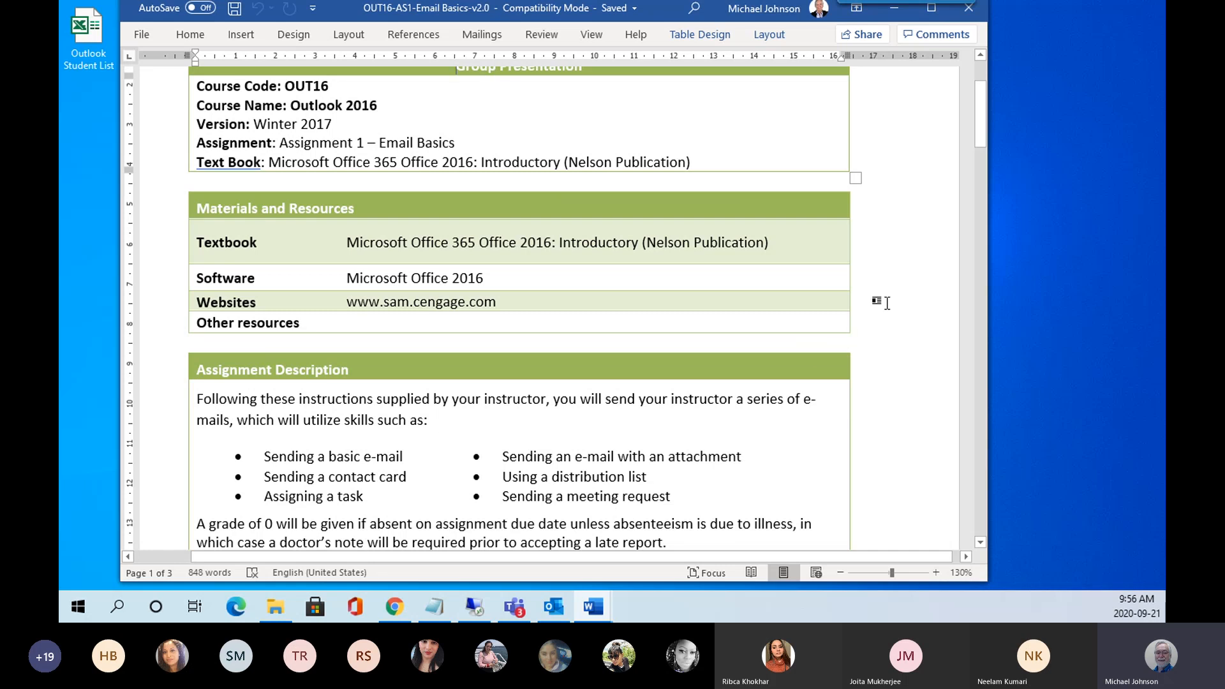
{"action": "scroll", "coordinate": [901, 294], "scroll_direction": "down", "scroll_amount": 5}
{"action": "scroll", "coordinate": [901, 294], "scroll_direction": "down", "scroll_amount": 5}
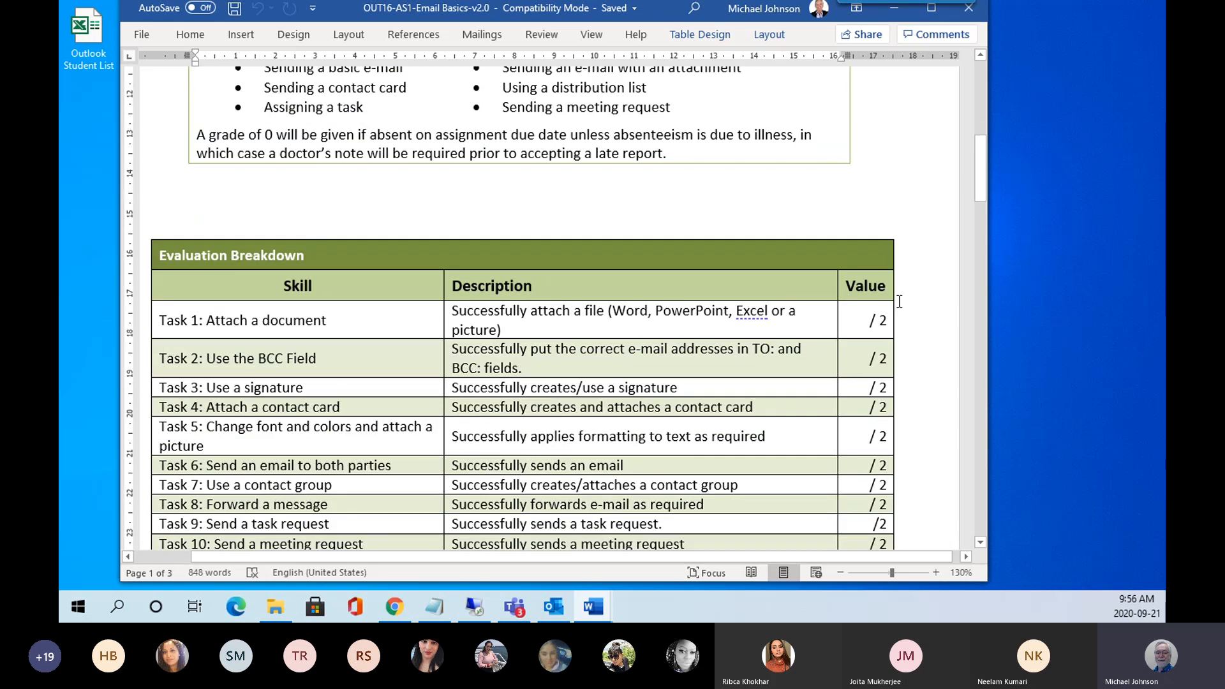
{"action": "scroll", "coordinate": [900, 302], "scroll_direction": "down", "scroll_amount": 1}
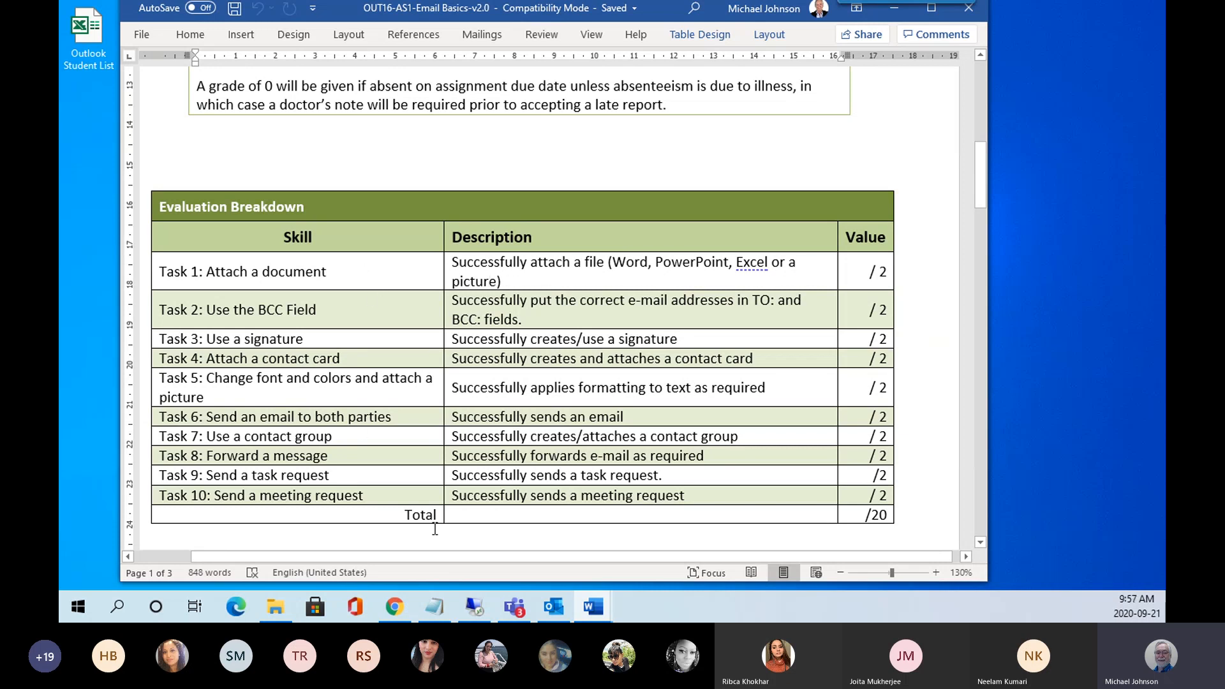
From the instructor account's Inbox, start a new message addressed to the contact matching 'm'.
{"action": "left_click", "coordinate": [552, 609]}
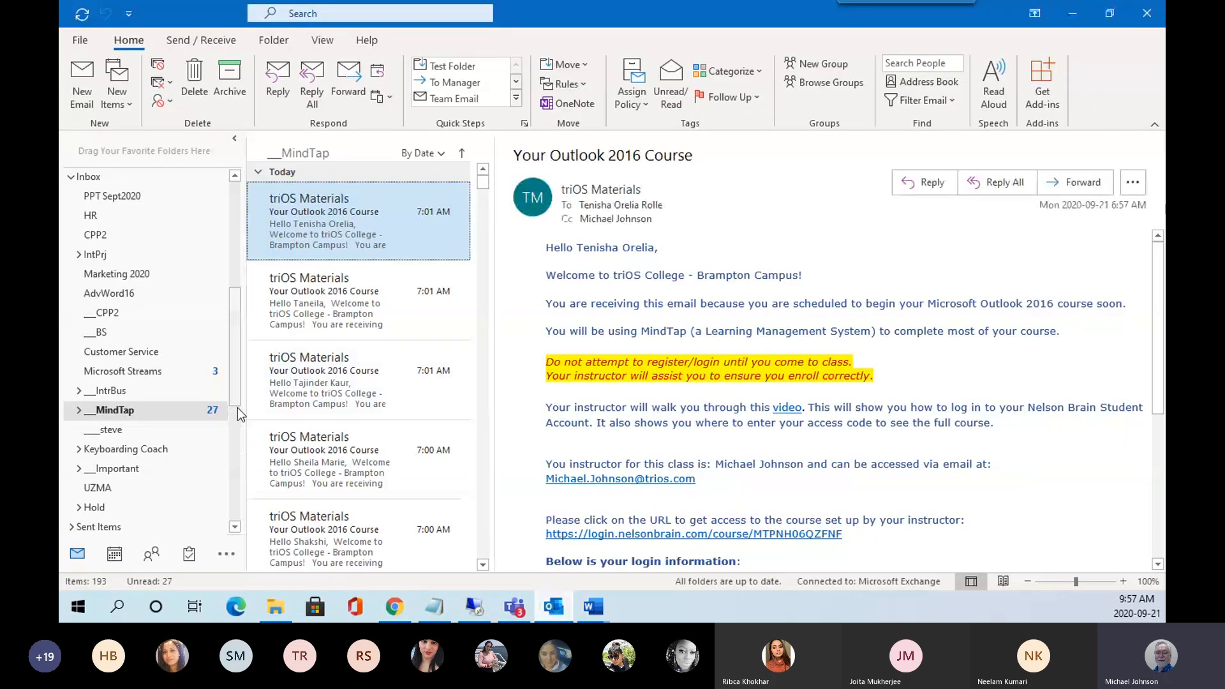
{"action": "scroll", "coordinate": [226, 265], "scroll_direction": "up", "scroll_amount": 5}
{"action": "left_click", "coordinate": [106, 209]}
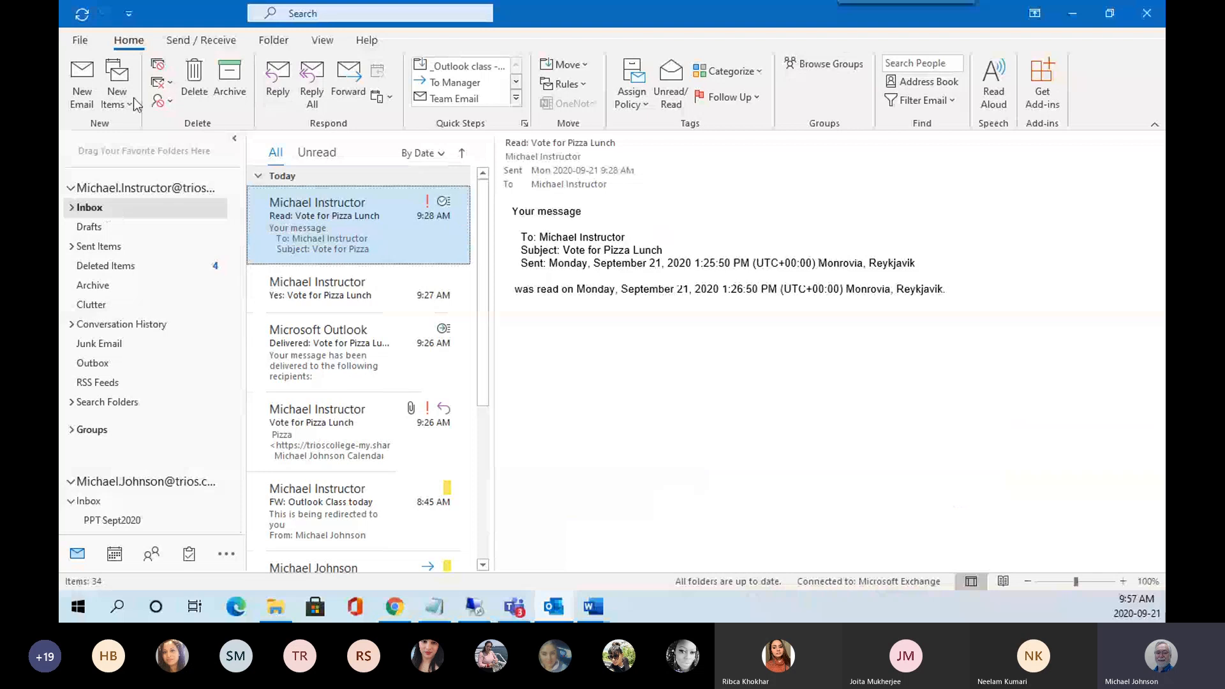
{"action": "left_click", "coordinate": [82, 75]}
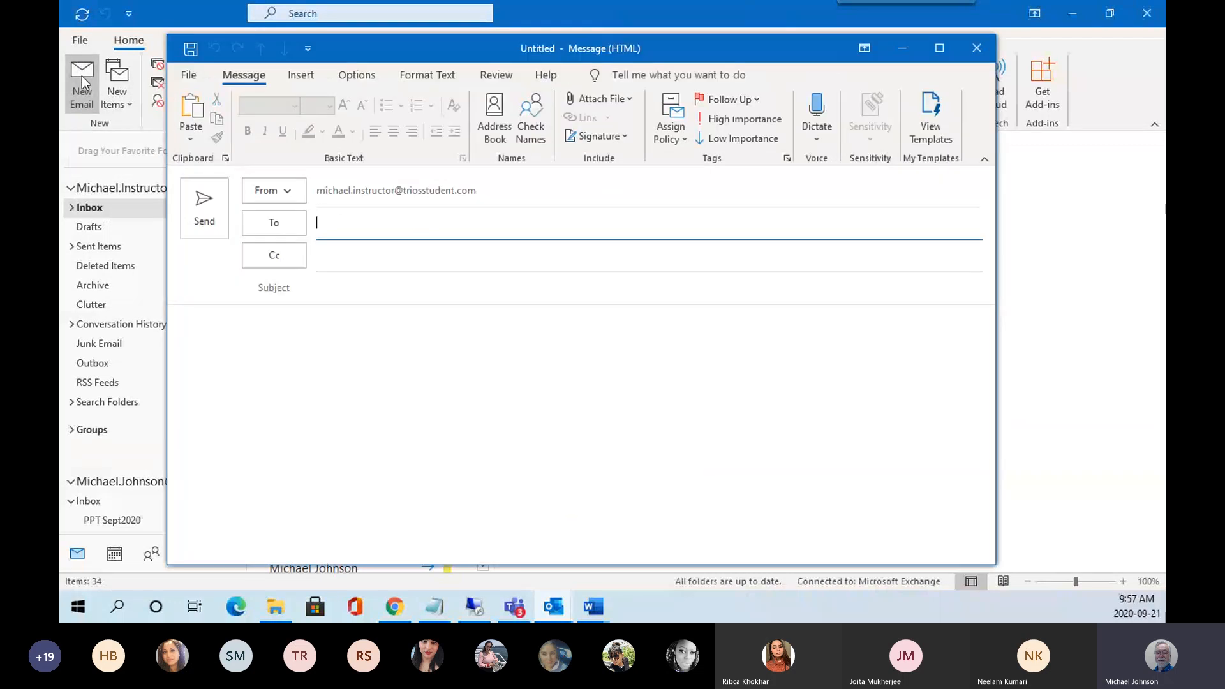
{"action": "left_click", "coordinate": [336, 225]}
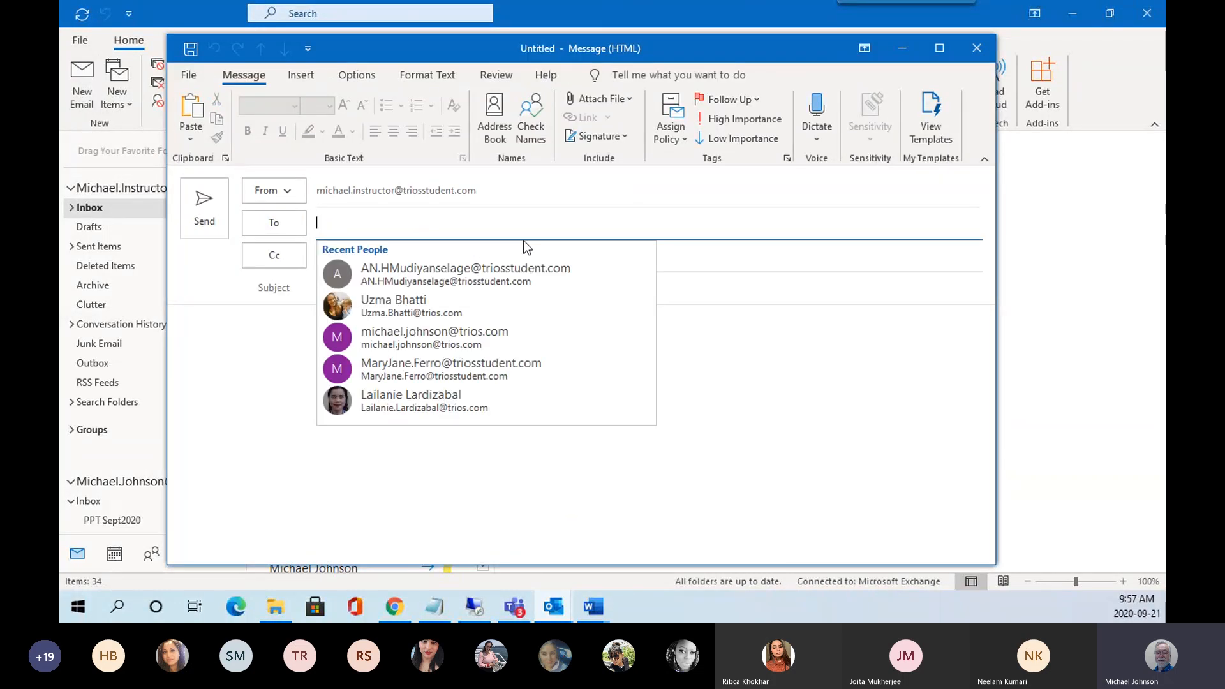
{"action": "type", "text": "m"}
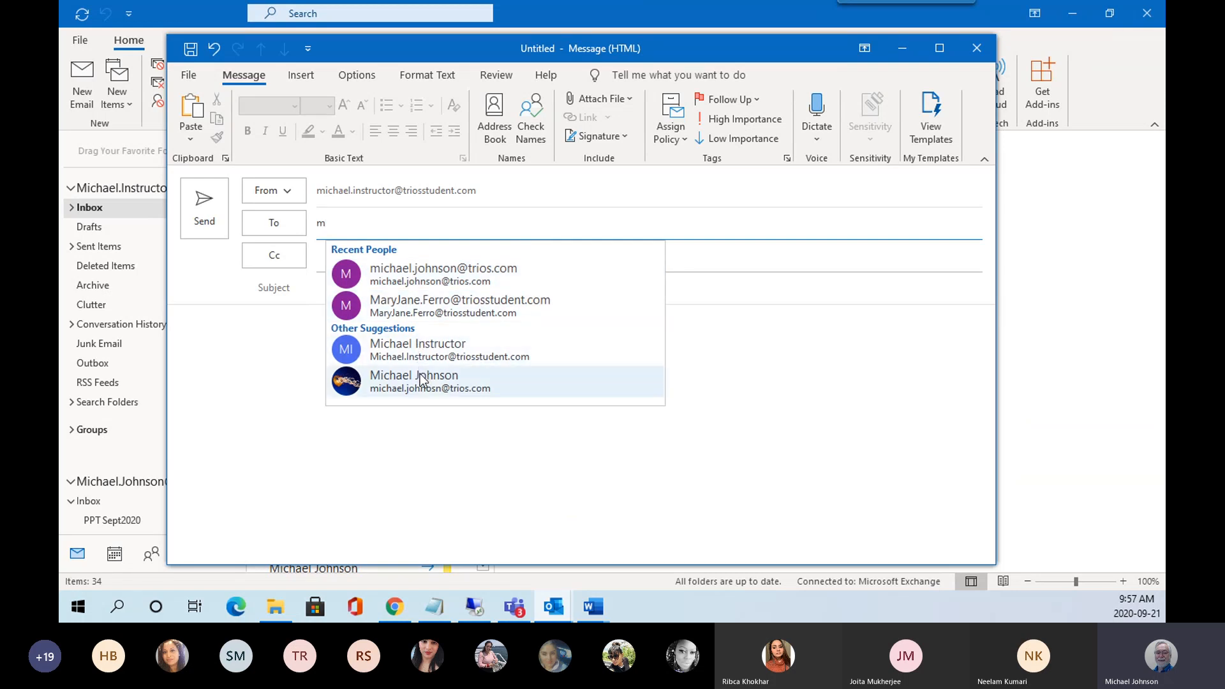
{"action": "left_click", "coordinate": [435, 386]}
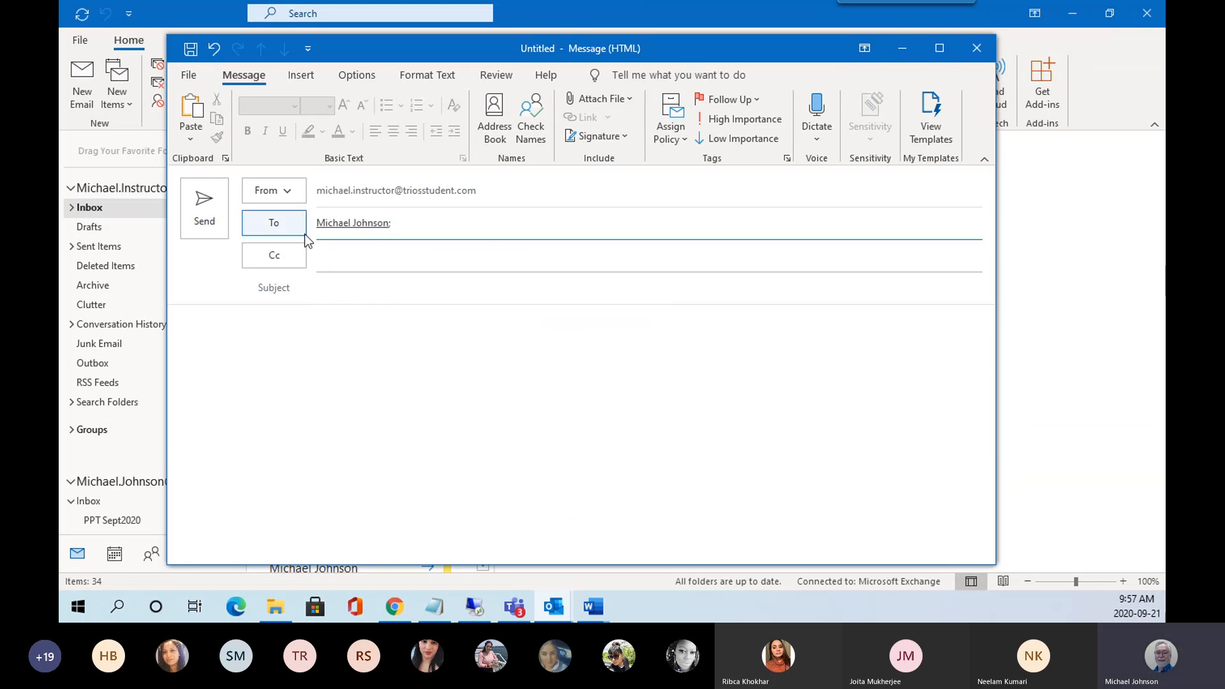
Set the message subject to 'Step 1 AS1', correcting the mistyped ending.
{"action": "left_click", "coordinate": [407, 291]}
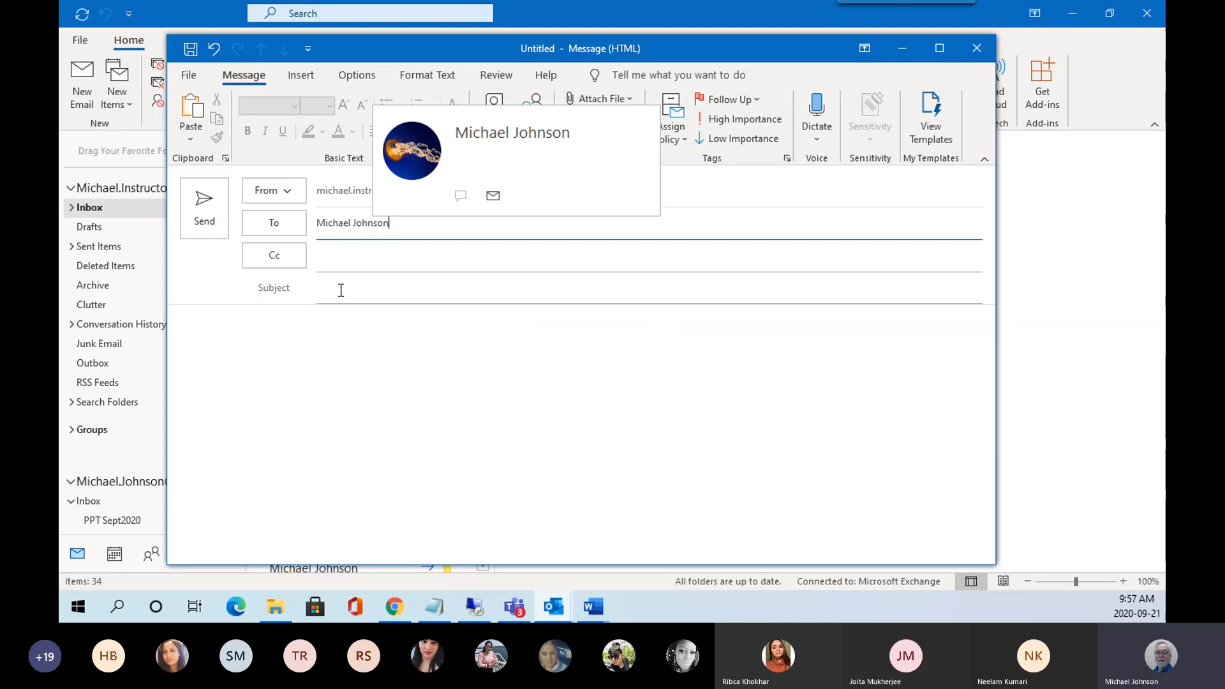
{"action": "type", "text": "S"}
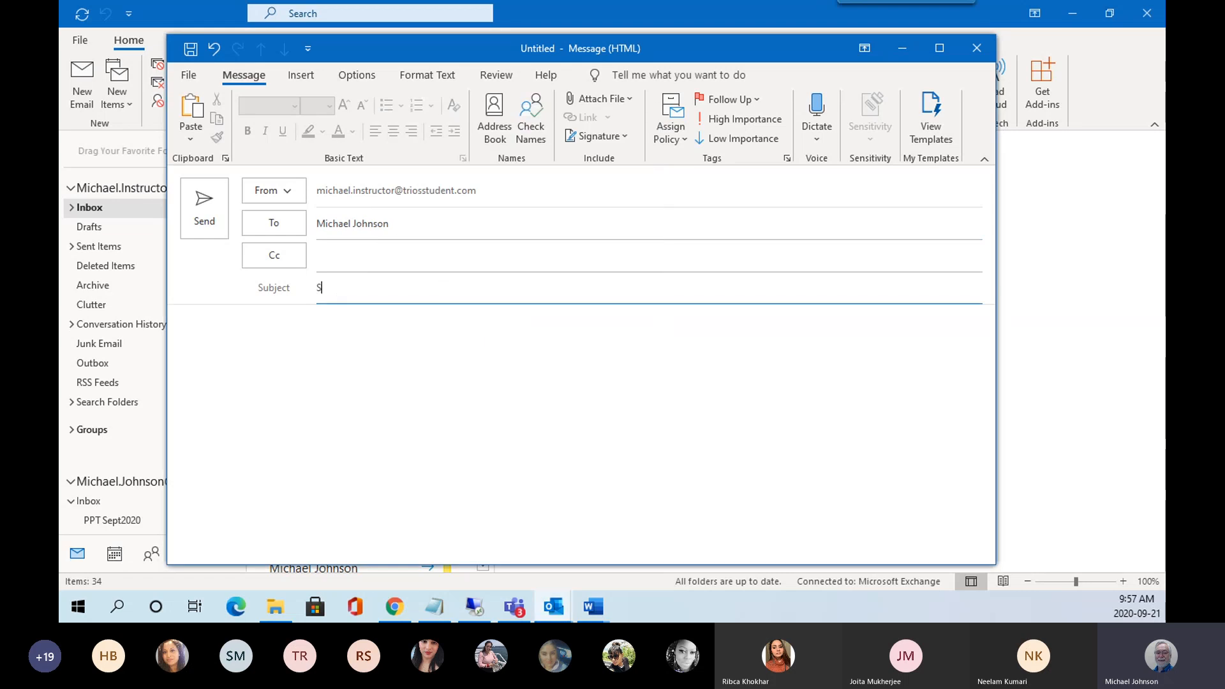
{"action": "type", "text": "tep 1 AS!"}
{"action": "key", "text": "Tab"}
{"action": "type", "text": "1"}
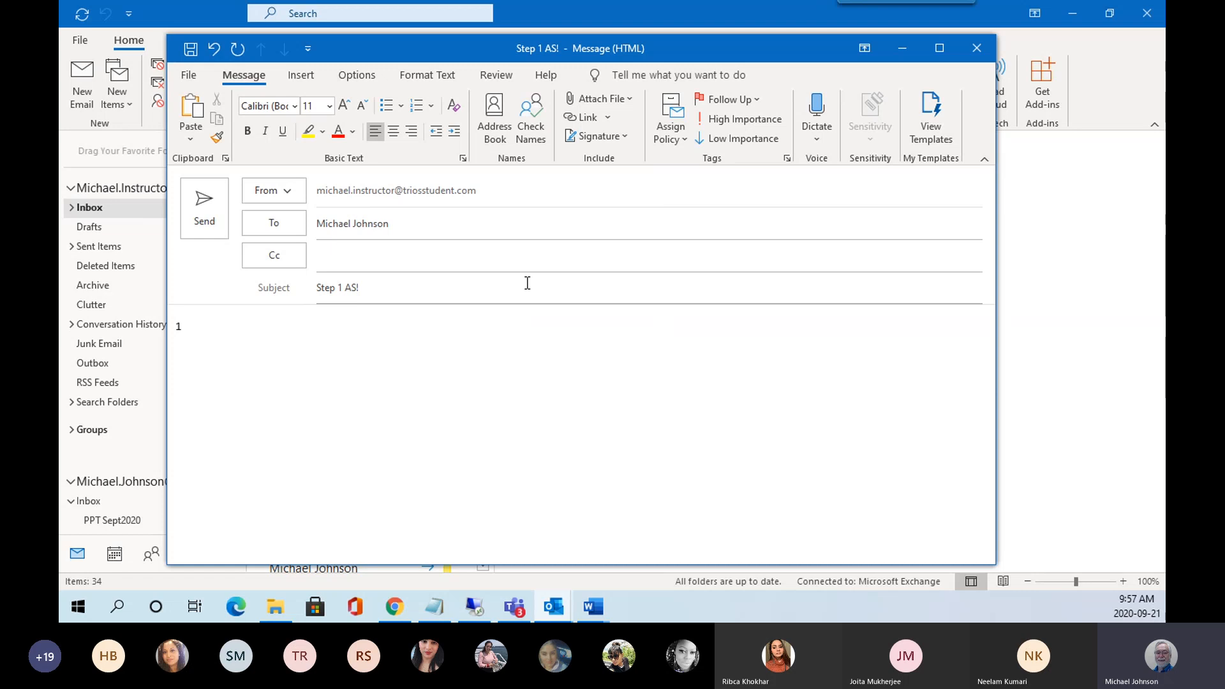
{"action": "left_click", "coordinate": [361, 286]}
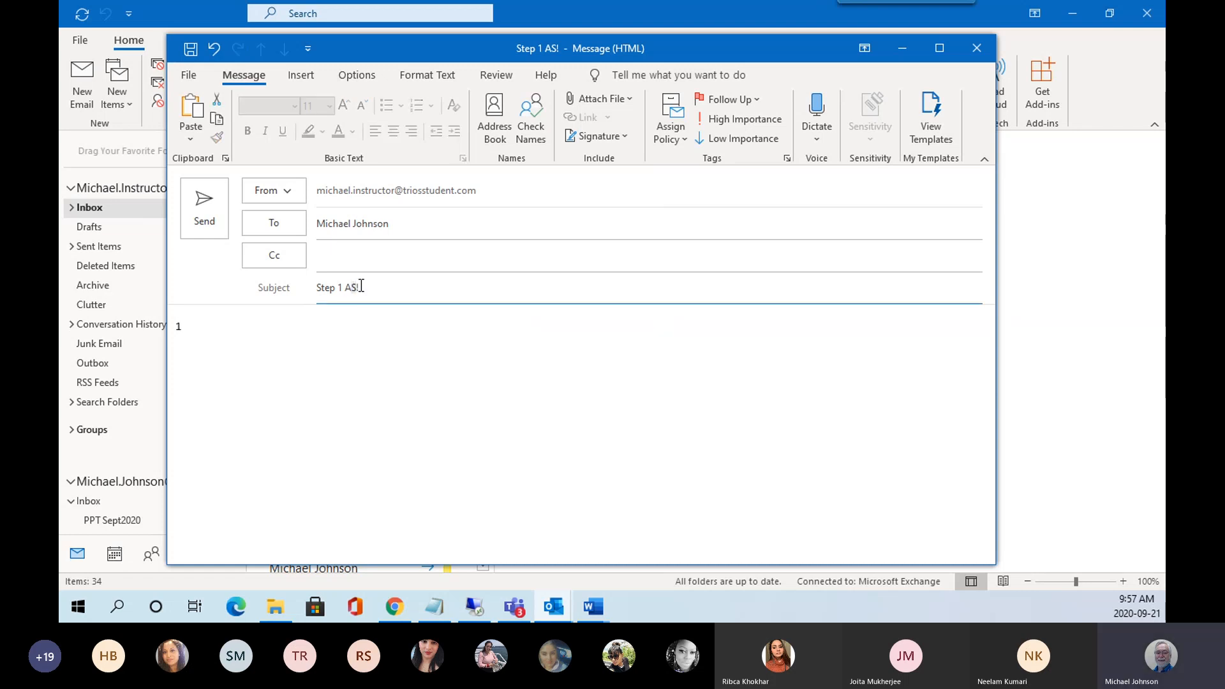
{"action": "key", "text": "BackSpace"}
{"action": "key", "text": "BackSpace"}
{"action": "type", "text": "S1"}
Attach OUT16-AS2-Email Advanced-v2.0.docx from Recent Items and remove the stray 1 from the body.
{"action": "left_click_drag", "start_coordinate": [178, 326], "coordinate": [203, 327]}
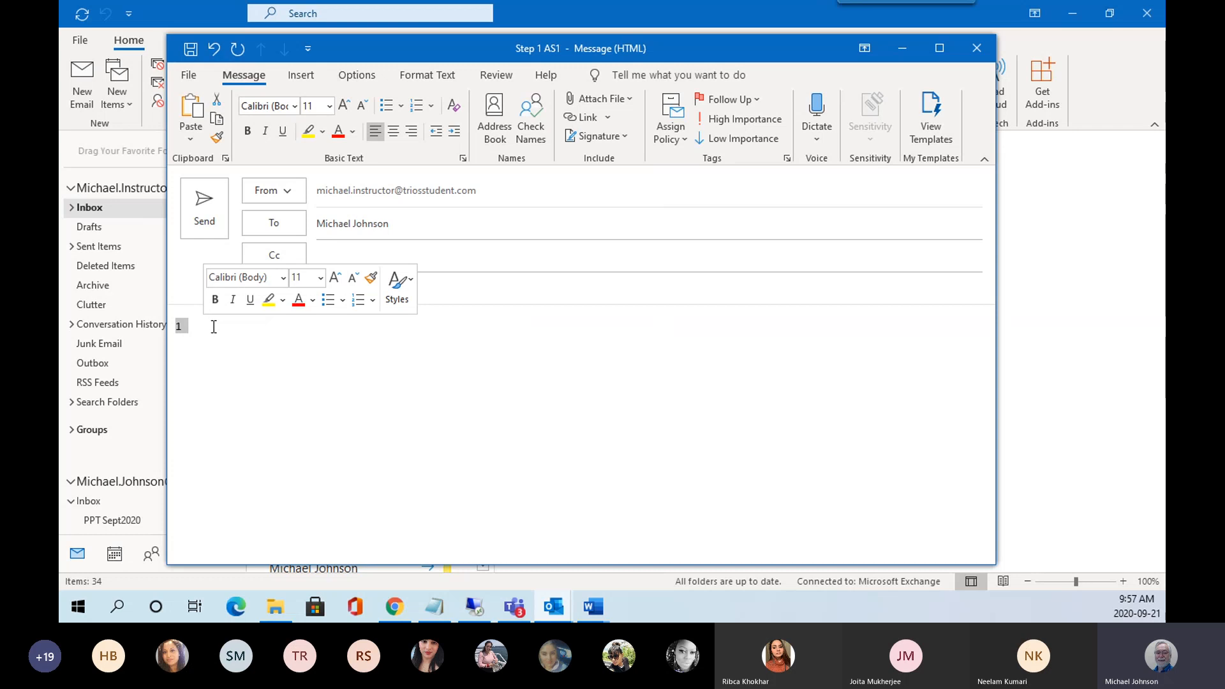
{"action": "left_click", "coordinate": [588, 98]}
{"action": "left_click", "coordinate": [646, 153]}
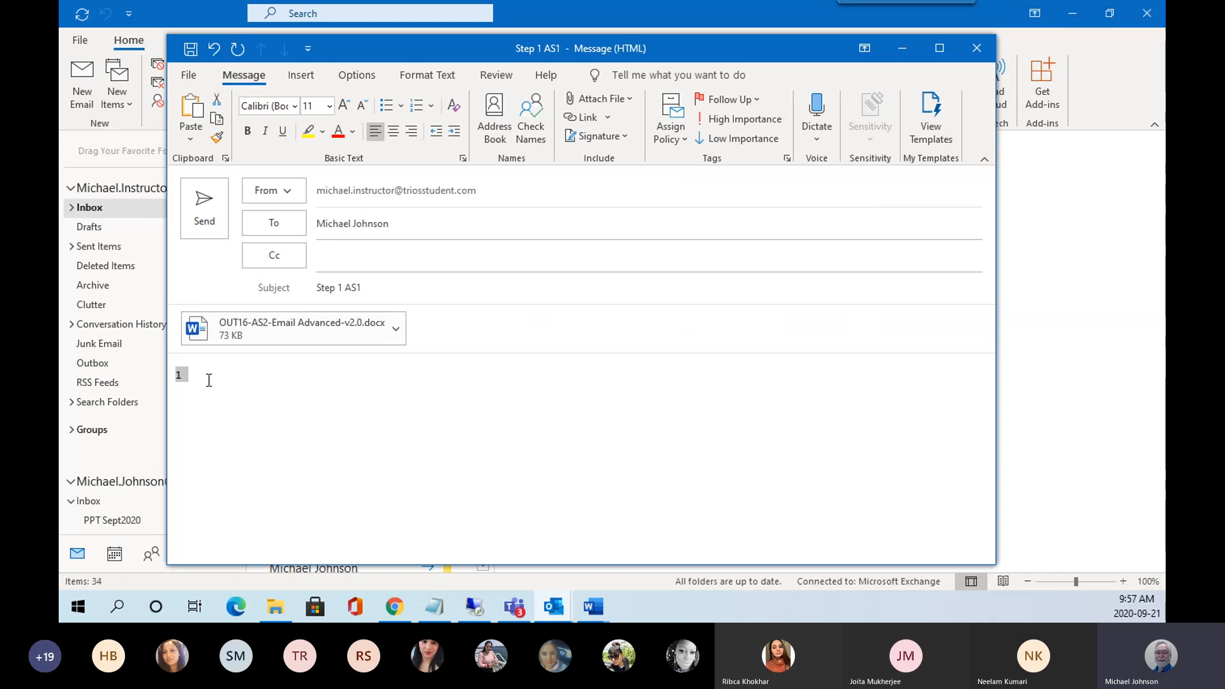
{"action": "key", "text": "BackSpace"}
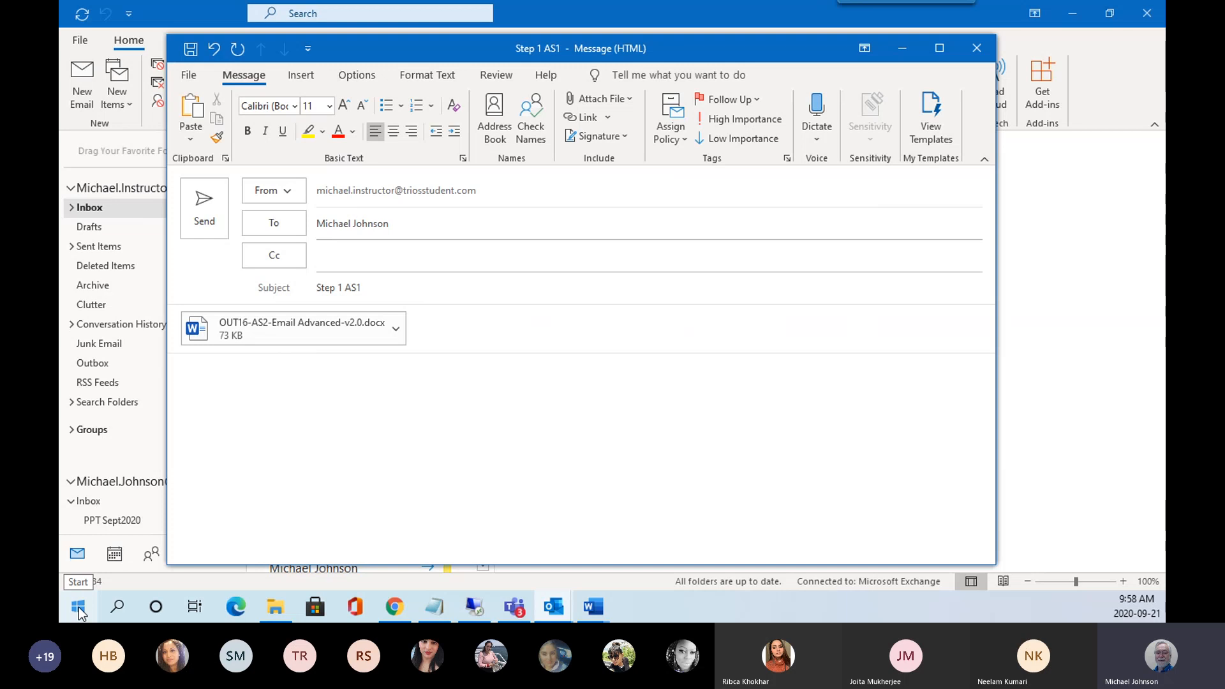
Dismiss the Start list and Cortana window, then launch the Snipping Tool by searching 'snip'.
{"action": "left_click", "coordinate": [79, 608]}
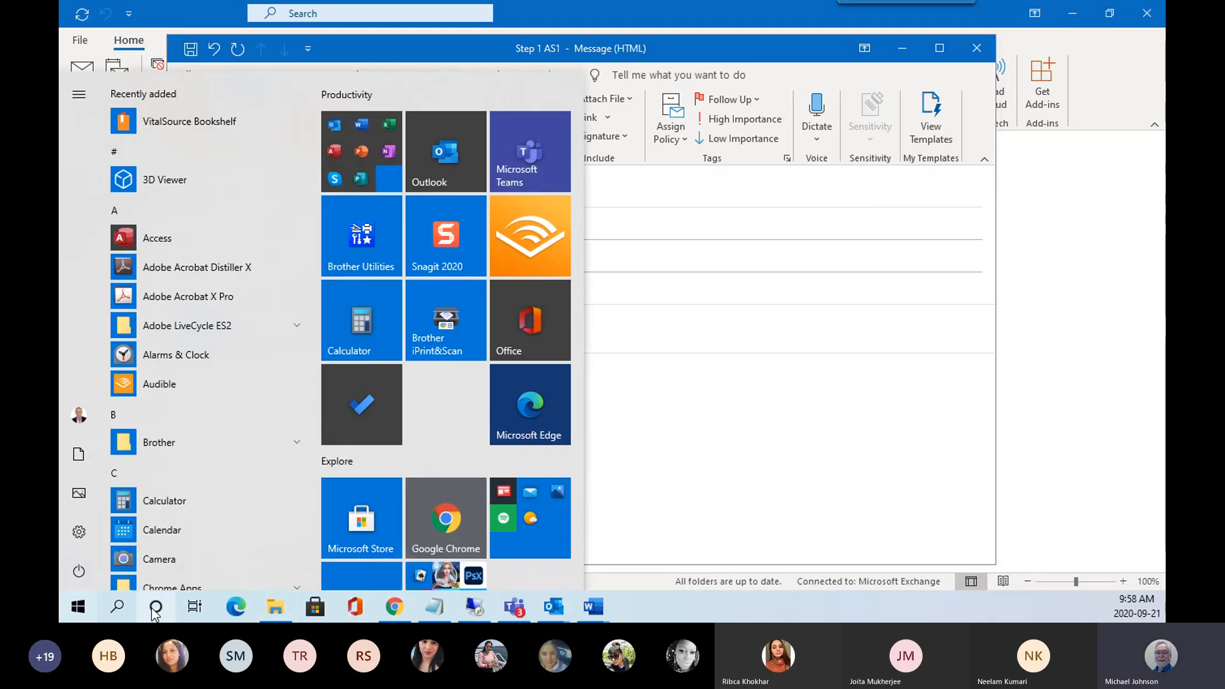
{"action": "key", "text": "Escape"}
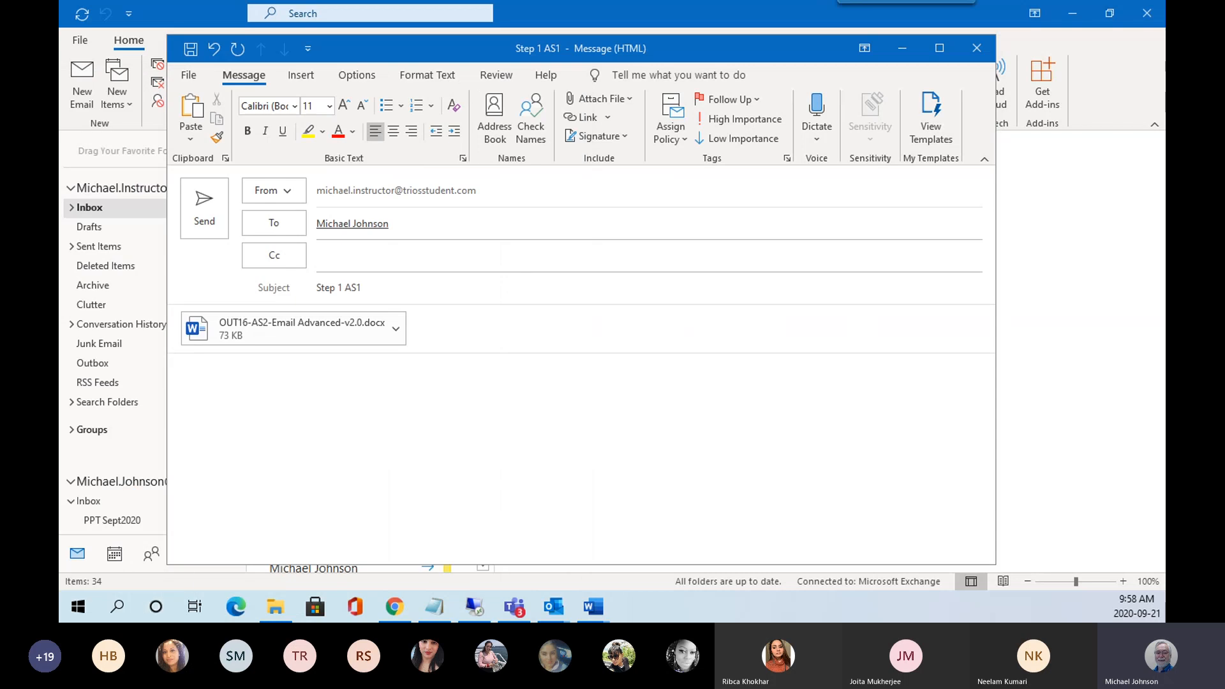
{"action": "left_click_drag", "start_coordinate": [255, 23], "coordinate": [539, 48]}
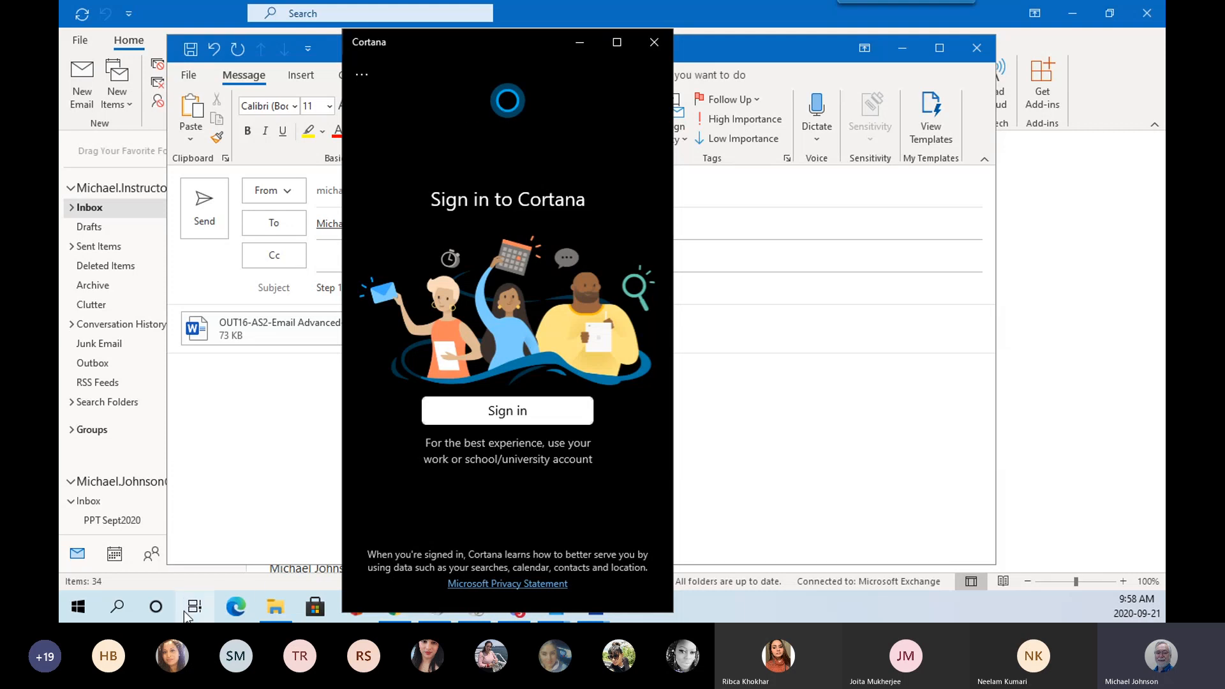
{"action": "left_click", "coordinate": [654, 39]}
{"action": "left_click", "coordinate": [117, 606]}
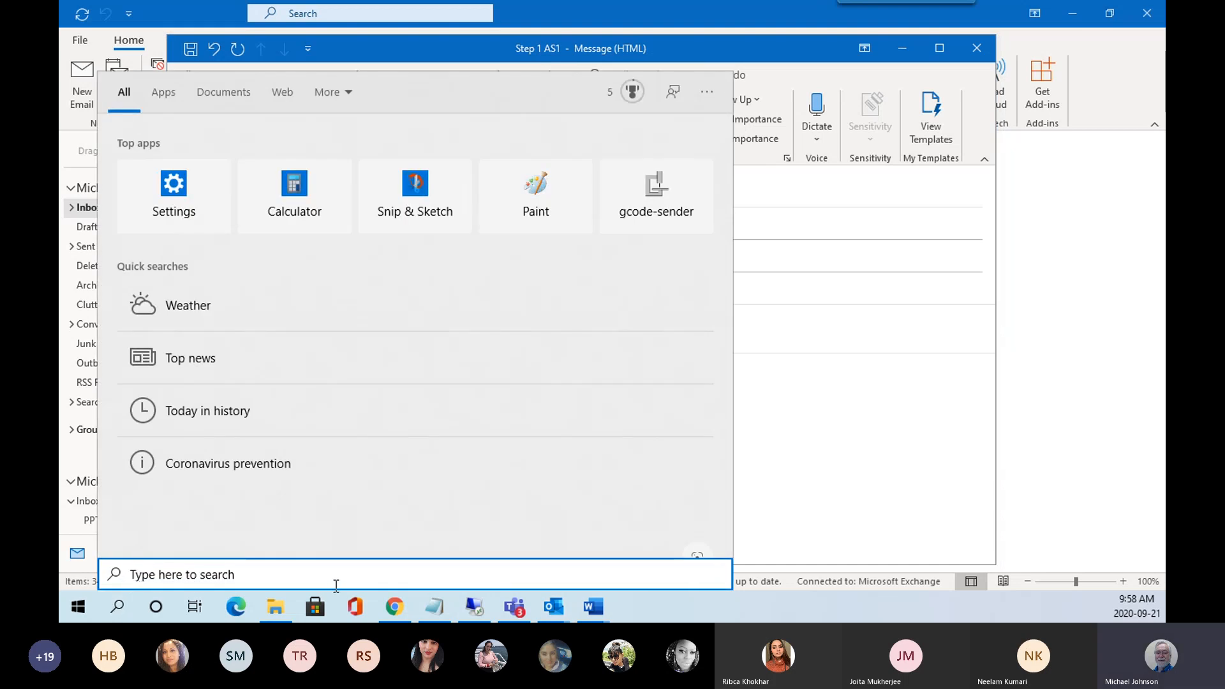
{"action": "type", "text": "snip"}
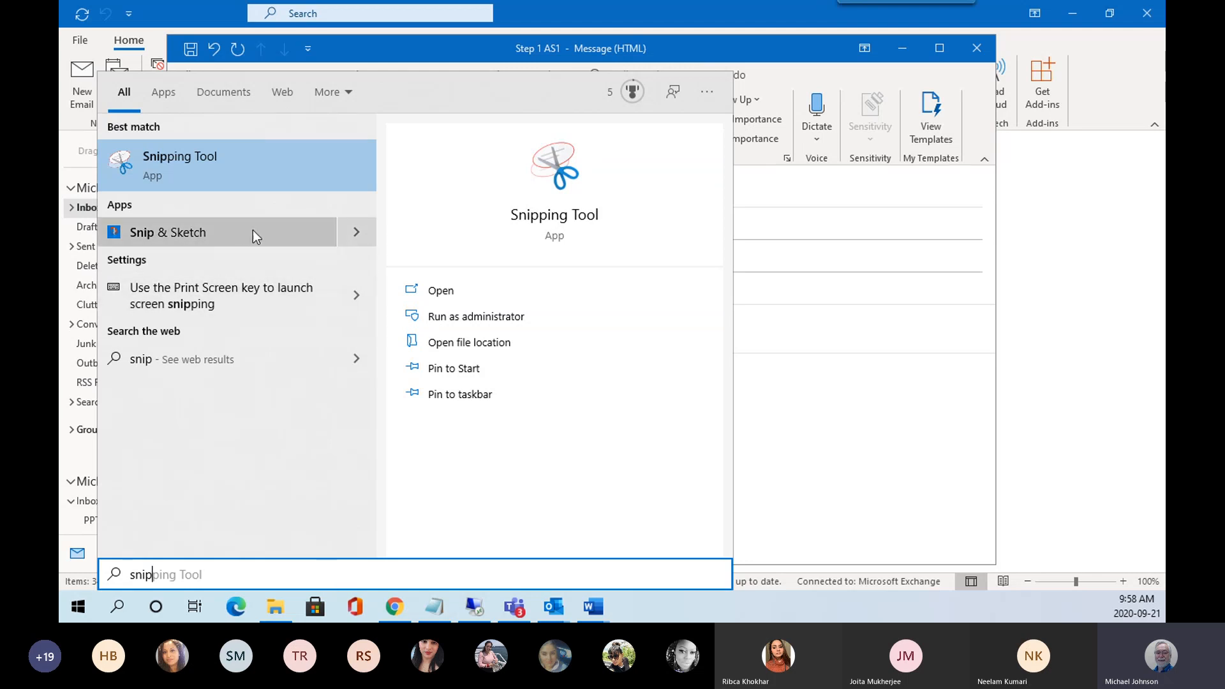
{"action": "left_click", "coordinate": [158, 163]}
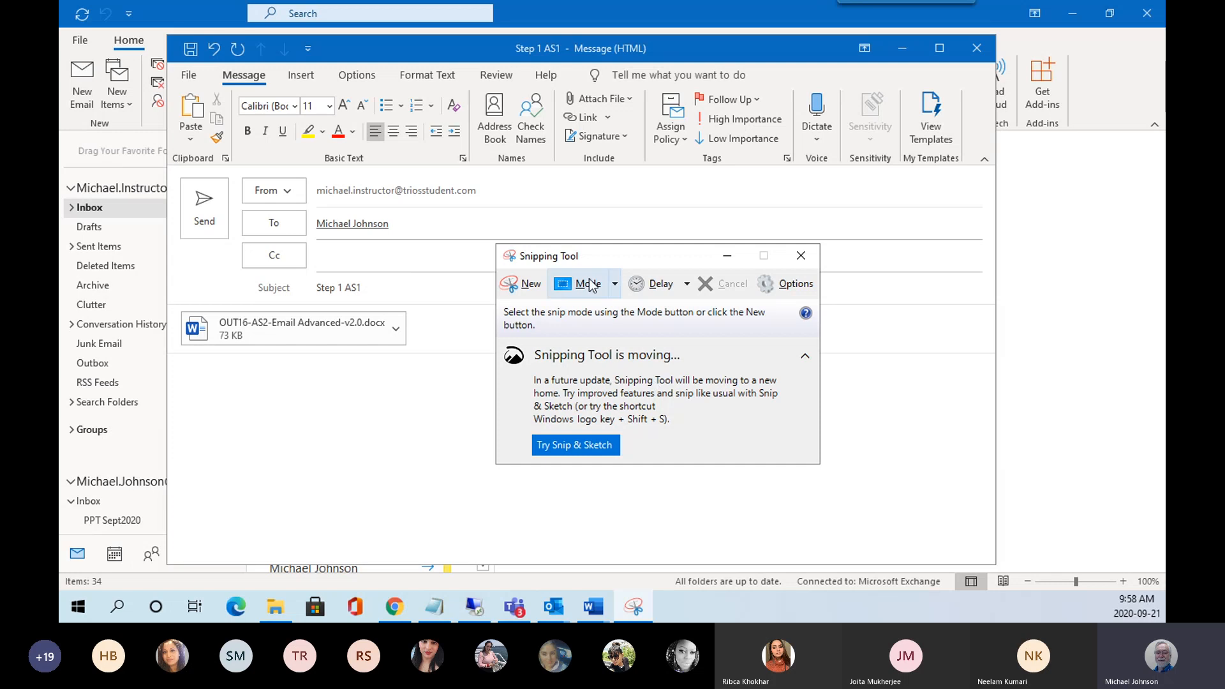
Snip the Step 1 AS1 message window, copy it to the clipboard, and close without saving.
{"action": "left_click", "coordinate": [532, 287]}
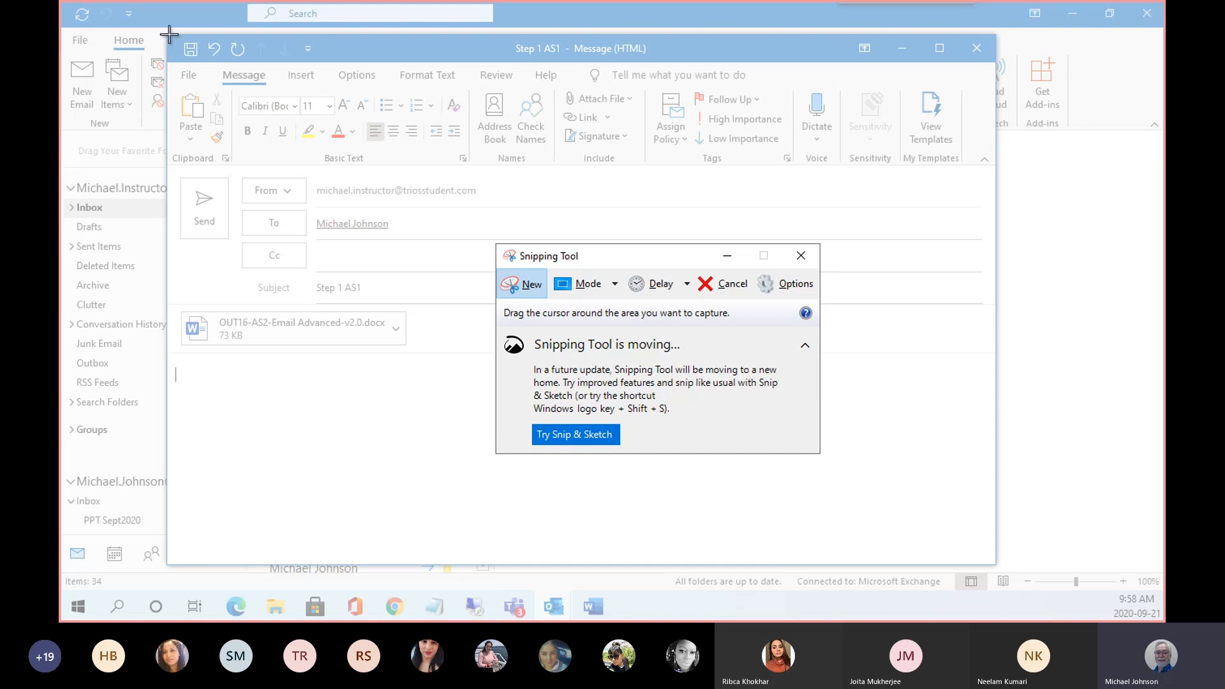
{"action": "left_click_drag", "start_coordinate": [169, 35], "coordinate": [637, 416]}
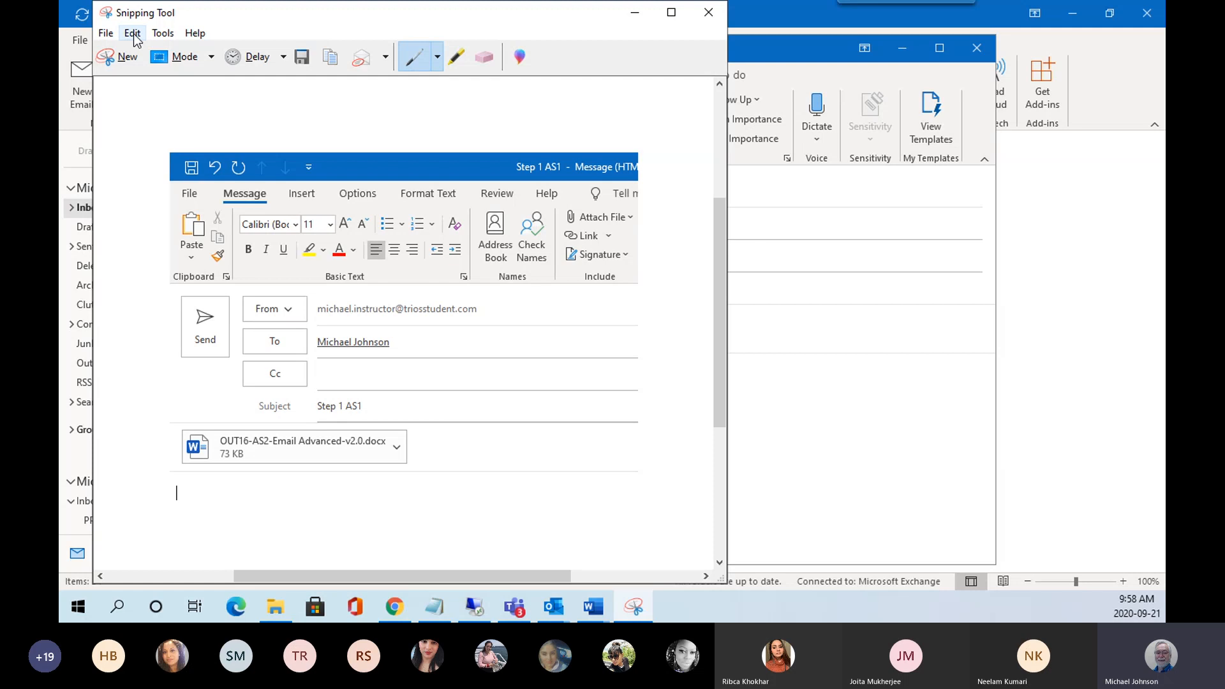
{"action": "left_click", "coordinate": [133, 35]}
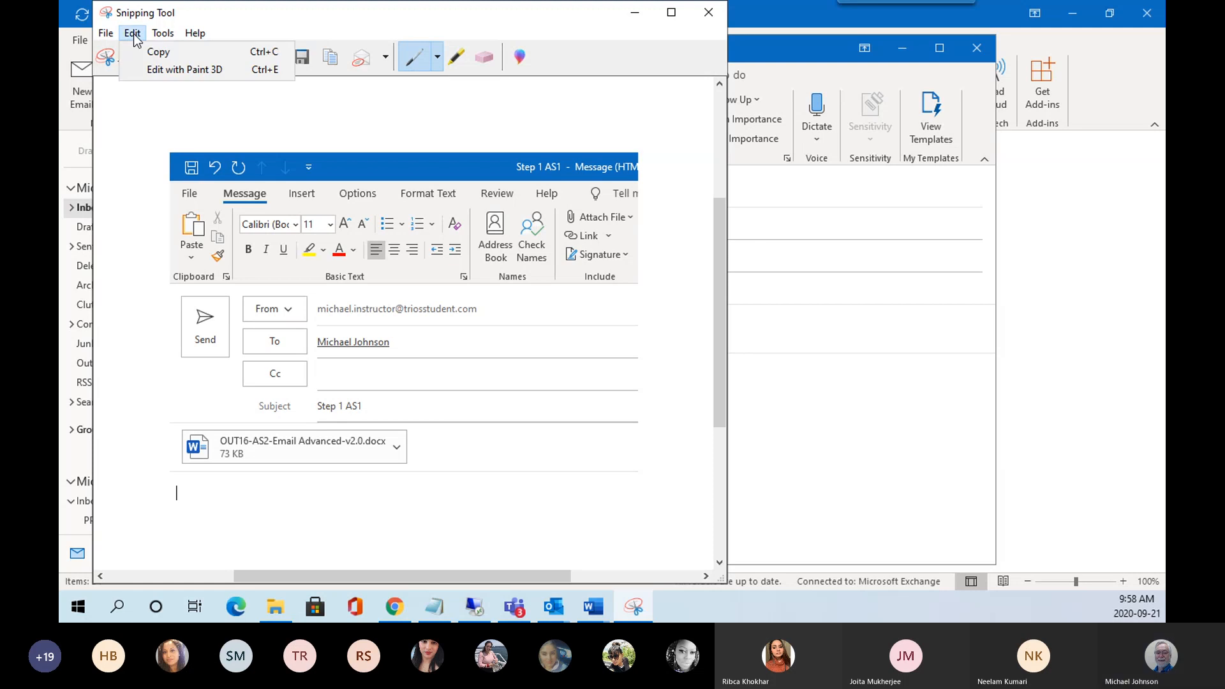
{"action": "left_click", "coordinate": [165, 58]}
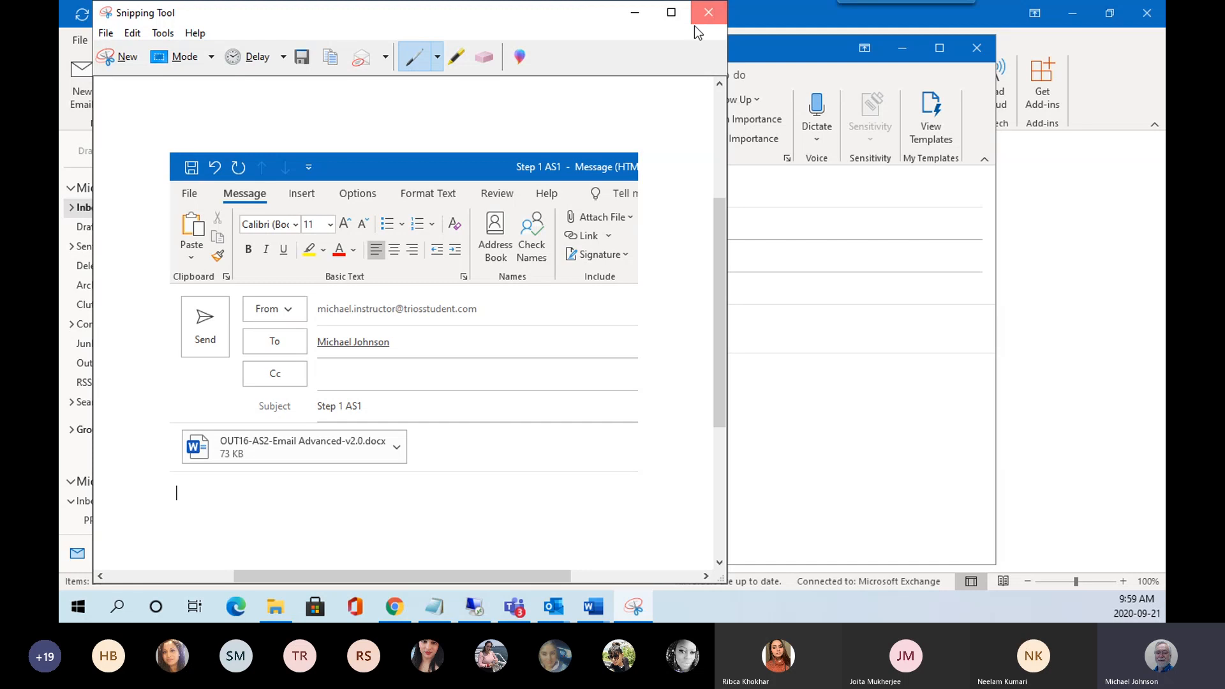
{"action": "left_click", "coordinate": [708, 12]}
{"action": "left_click", "coordinate": [478, 310]}
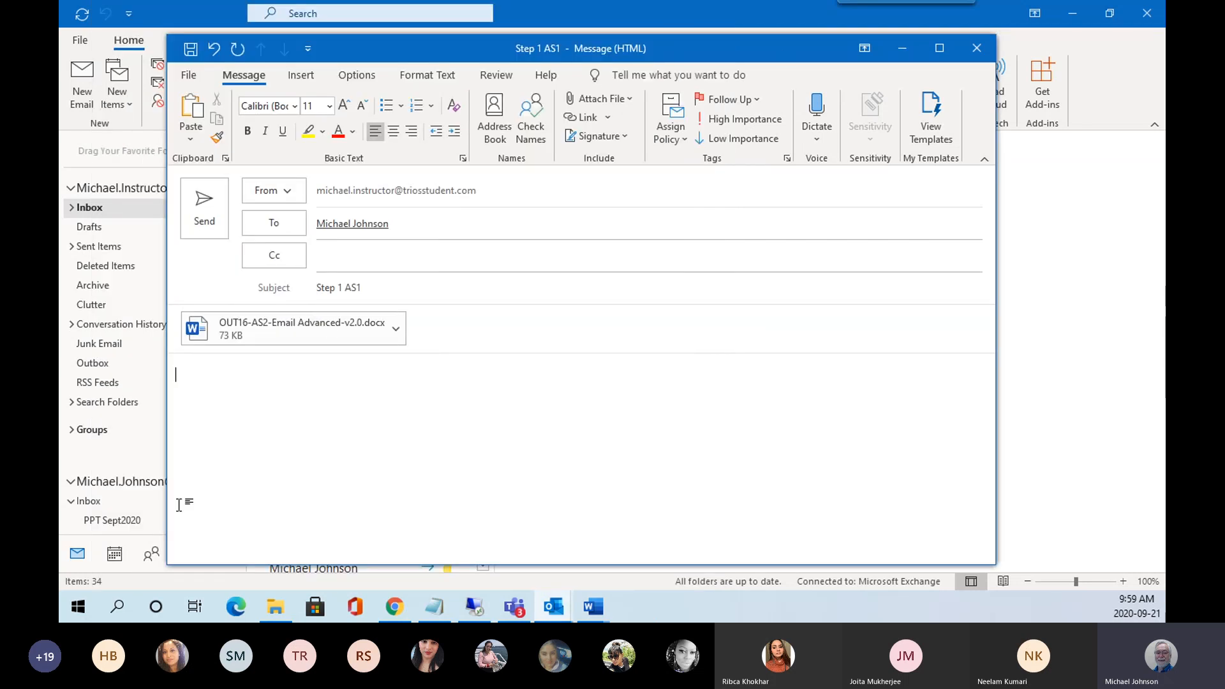
Start another new message with the subject 'Assignment 1'.
{"action": "left_click", "coordinate": [90, 81]}
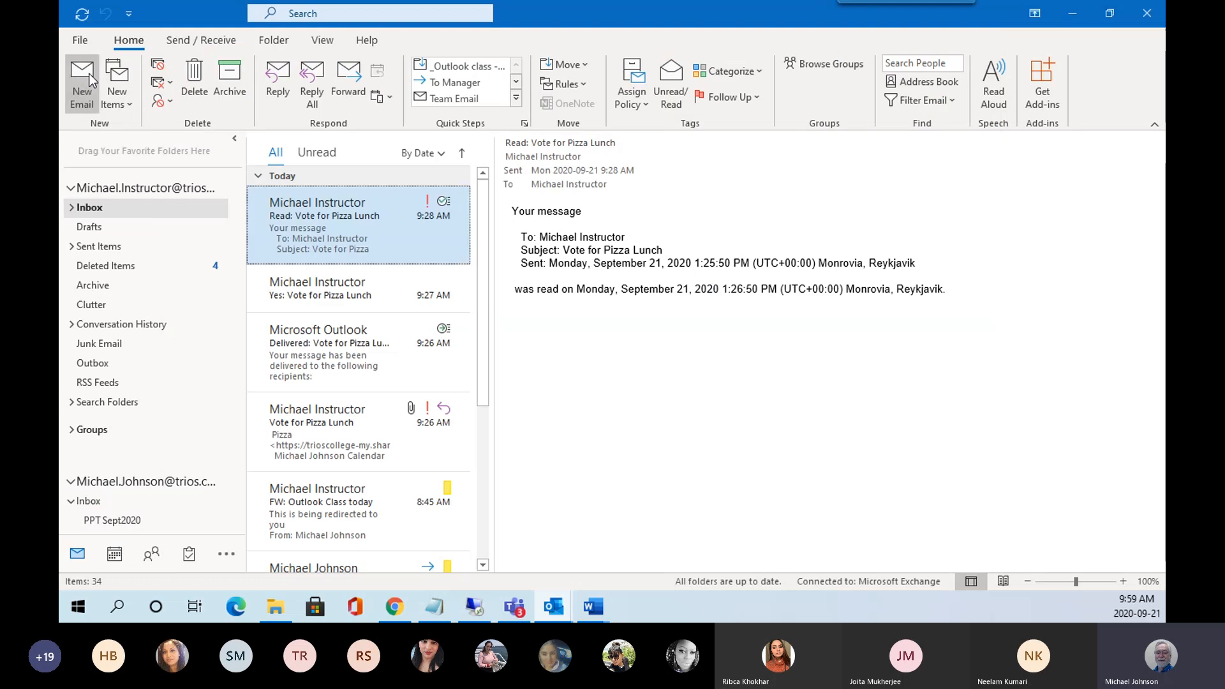
{"action": "left_click", "coordinate": [89, 74]}
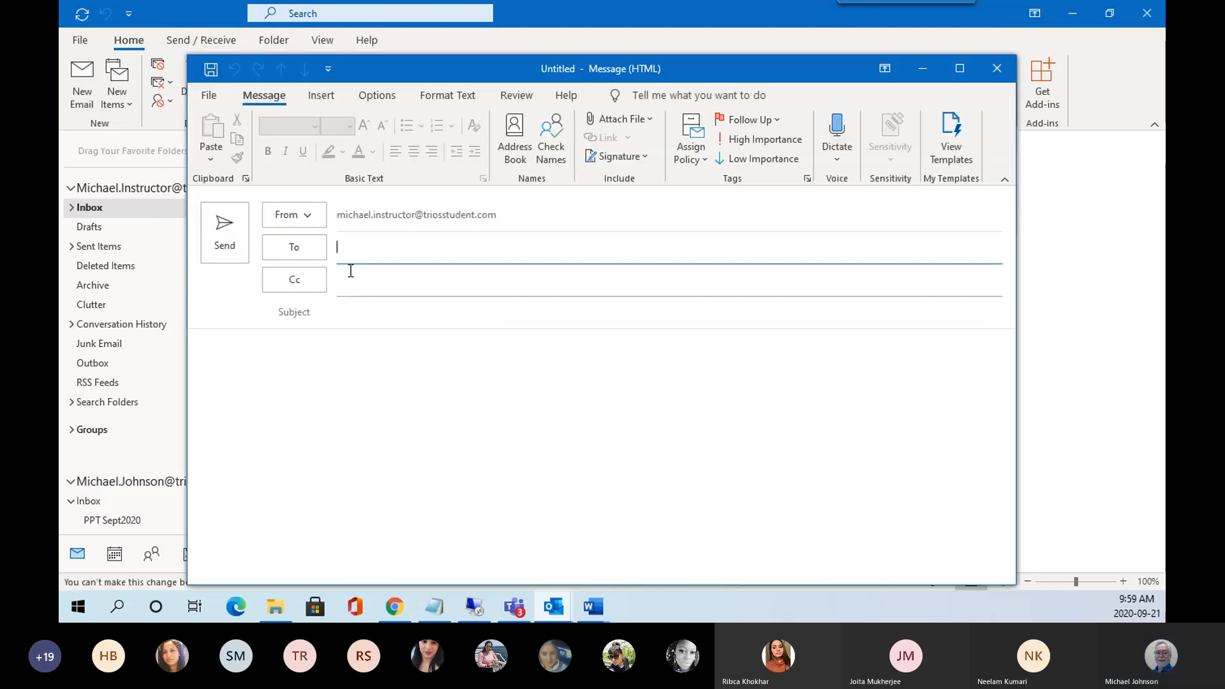
{"action": "left_click", "coordinate": [359, 315]}
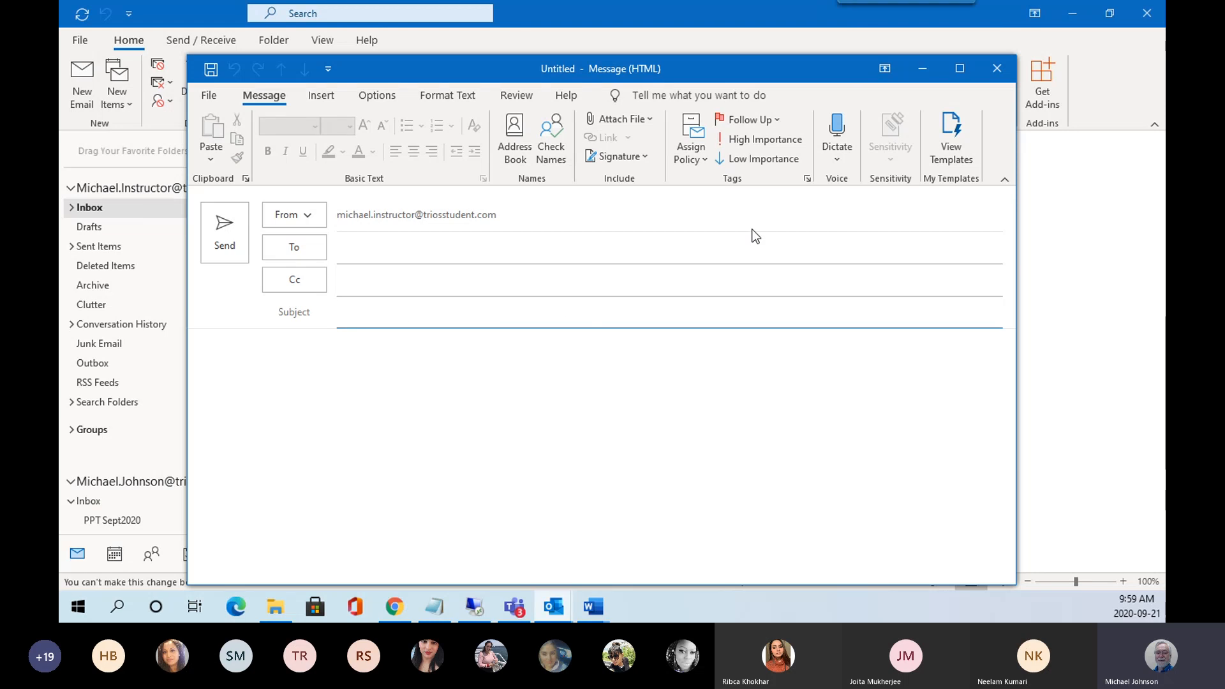
{"action": "type", "text": "Assignment 1"}
Type 'Step 1:' in the body, paste the screenshot below it, and shrink it.
{"action": "left_click", "coordinate": [203, 349]}
{"action": "type", "text": "S"}
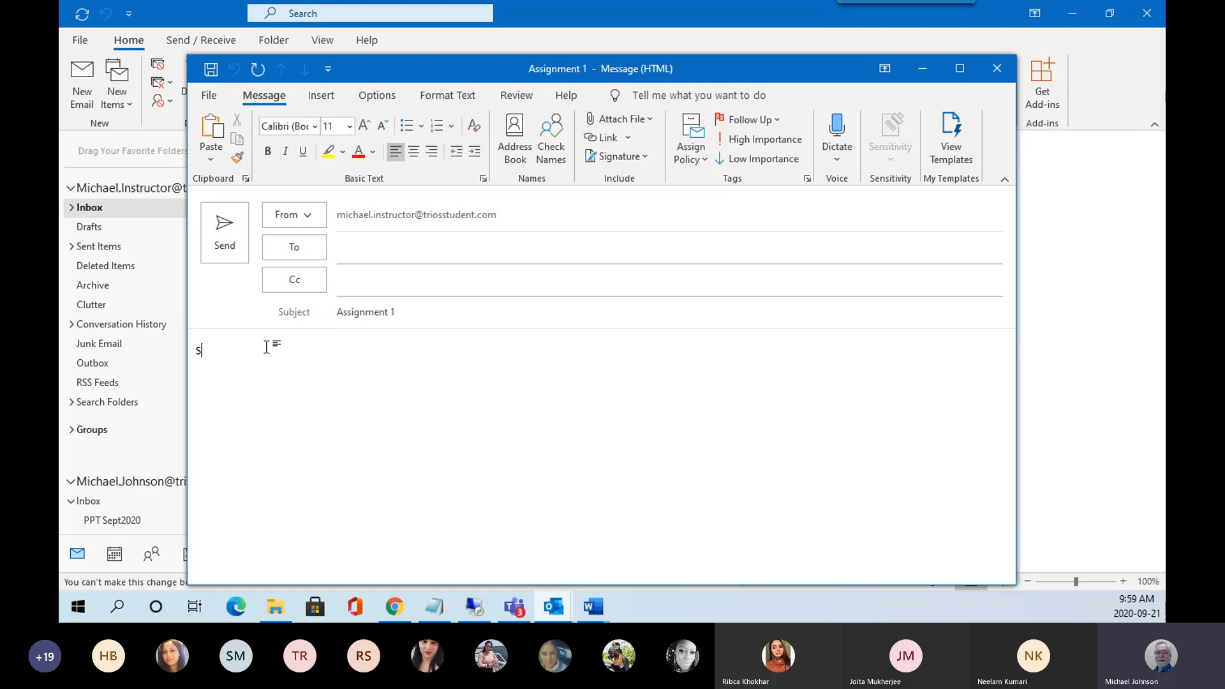
{"action": "type", "text": "tep"}
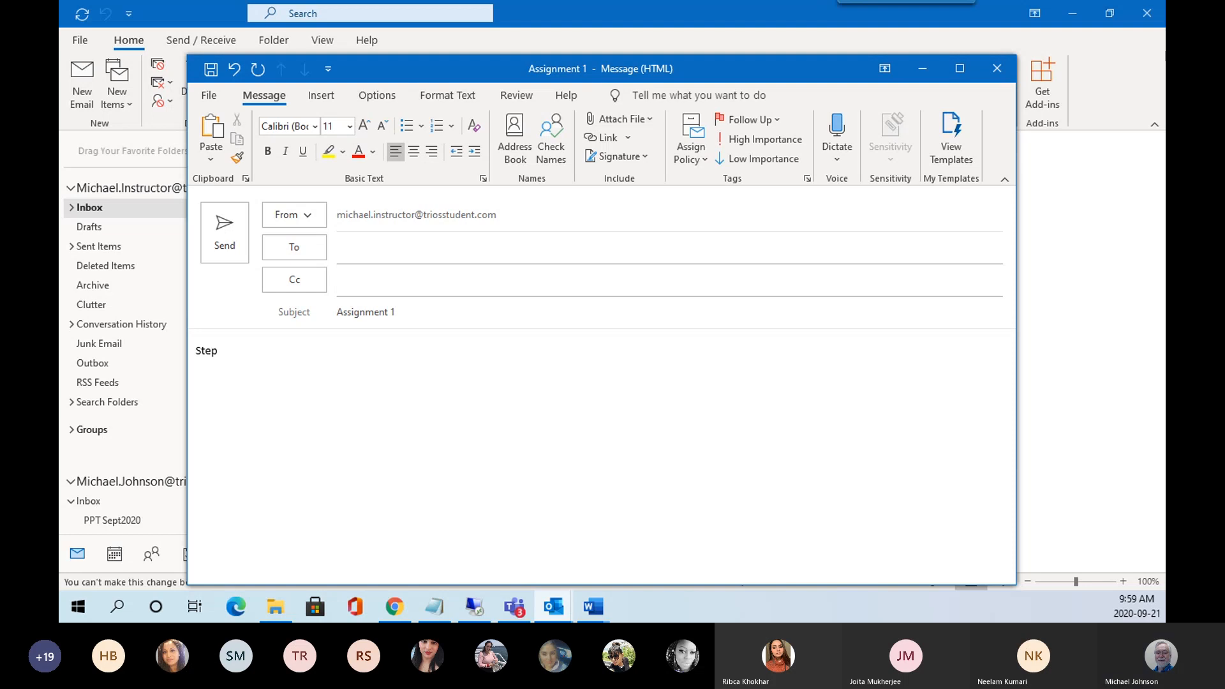
{"action": "type", "text": " 1:"}
{"action": "key", "text": "Return"}
{"action": "key", "text": "ctrl+v"}
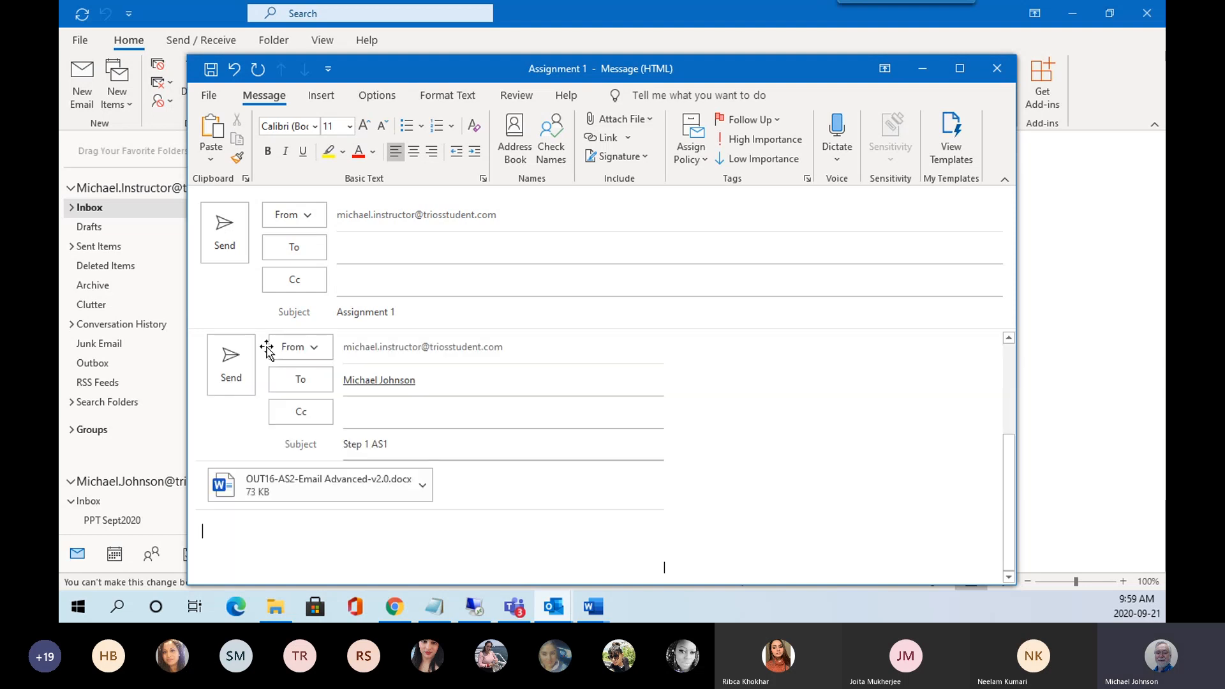
{"action": "left_click", "coordinate": [548, 429]}
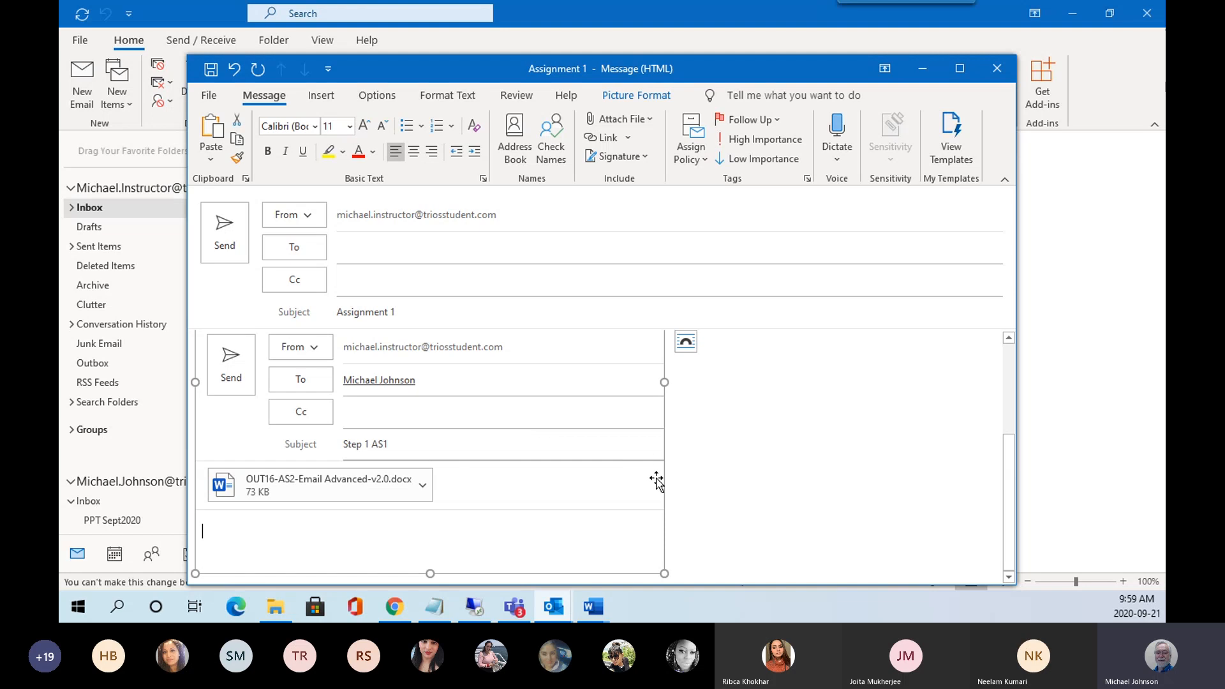
{"action": "left_click_drag", "start_coordinate": [661, 572], "coordinate": [531, 338]}
{"action": "scroll", "coordinate": [609, 421], "scroll_direction": "up", "scroll_amount": 5}
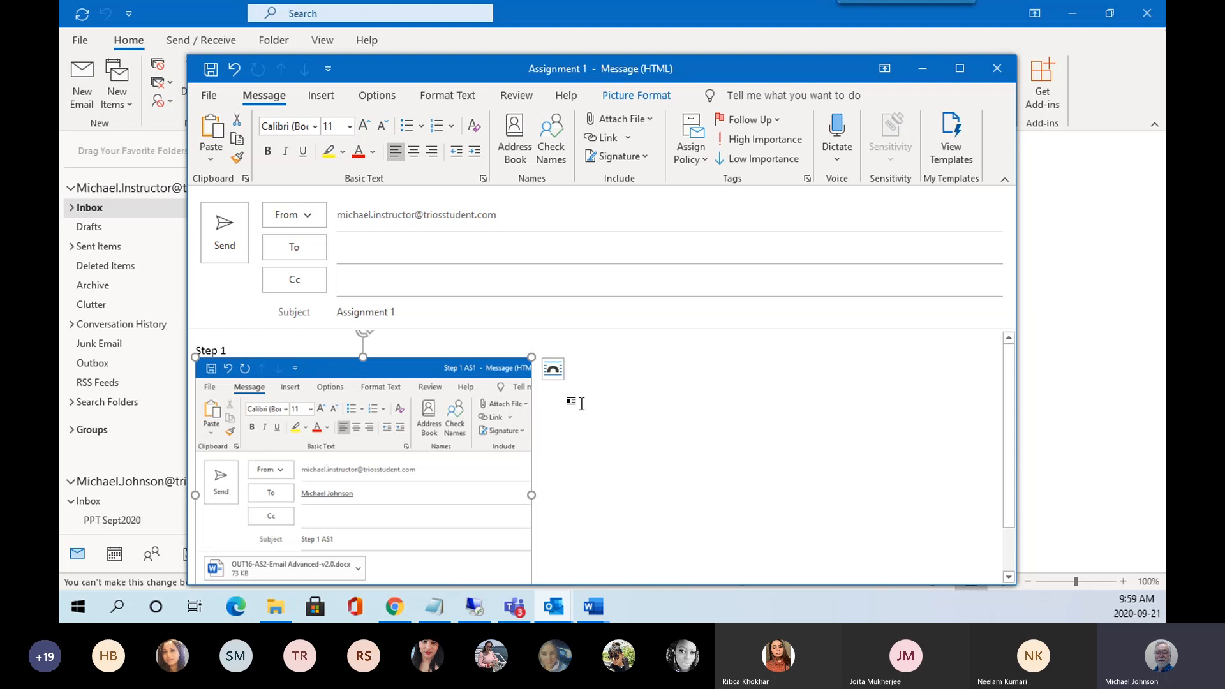
{"action": "scroll", "coordinate": [638, 400], "scroll_direction": "down", "scroll_amount": 2}
{"action": "left_click", "coordinate": [556, 575]}
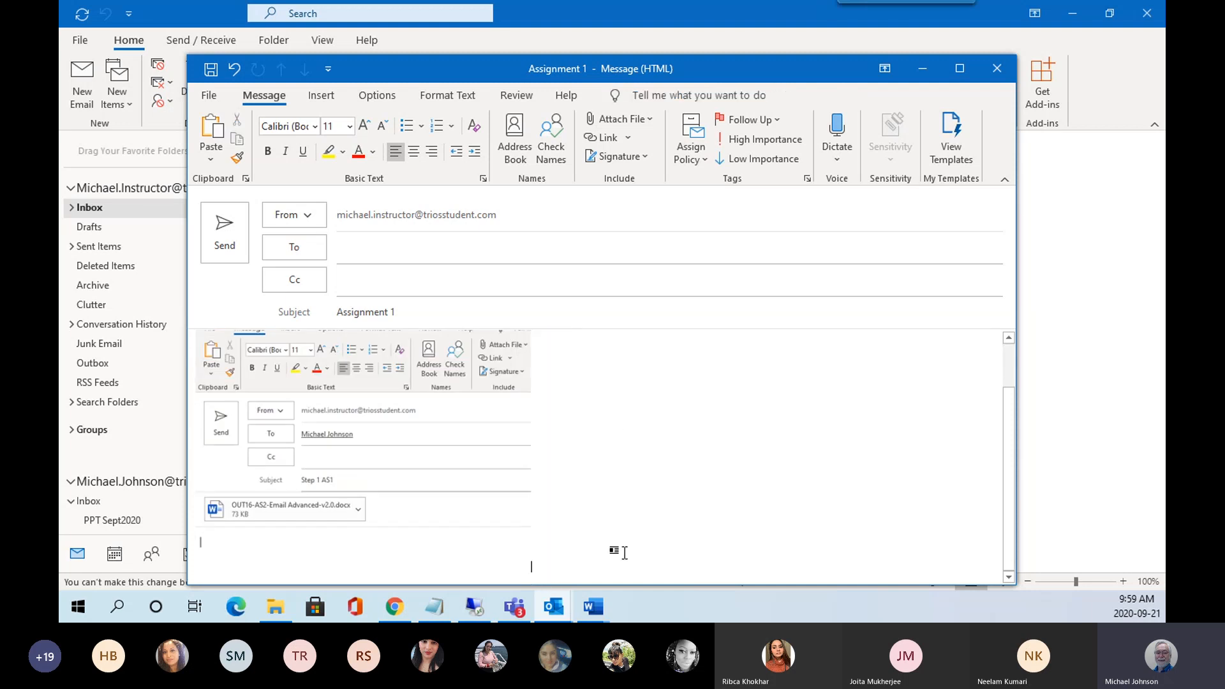
{"action": "key", "text": "Return"}
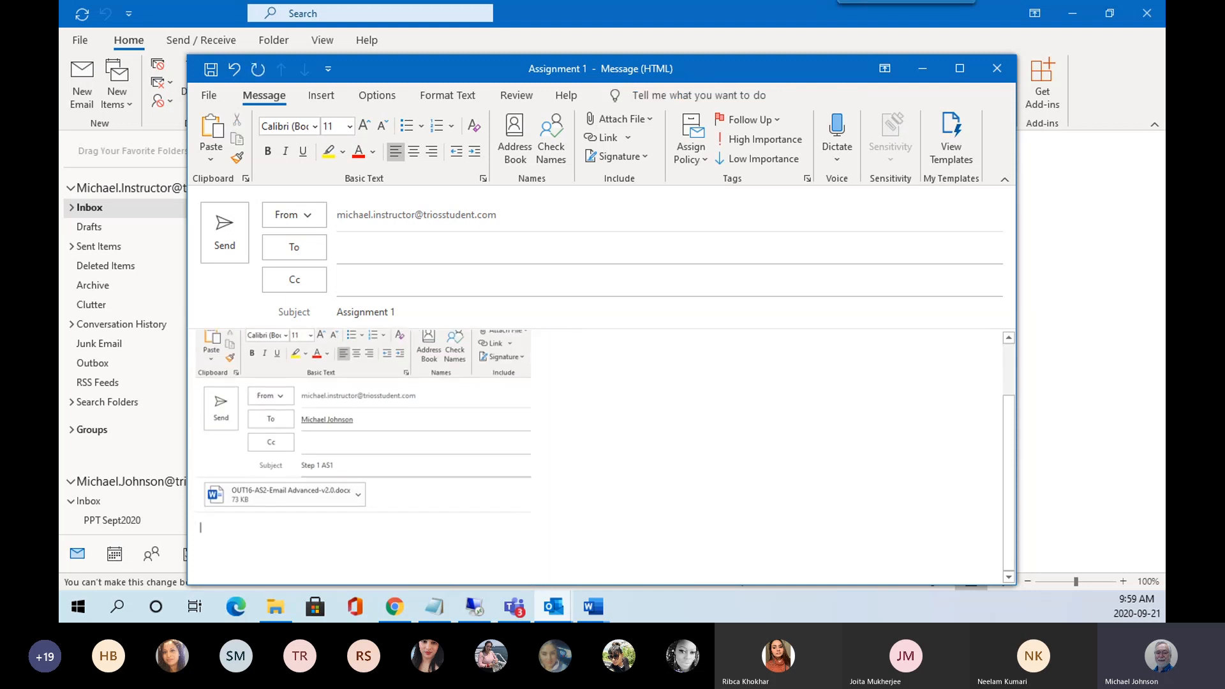
Add a 'Step 2' line and address the message to the instructor from Recent People.
{"action": "type", "text": "Step 2"}
{"action": "key", "text": "Return"}
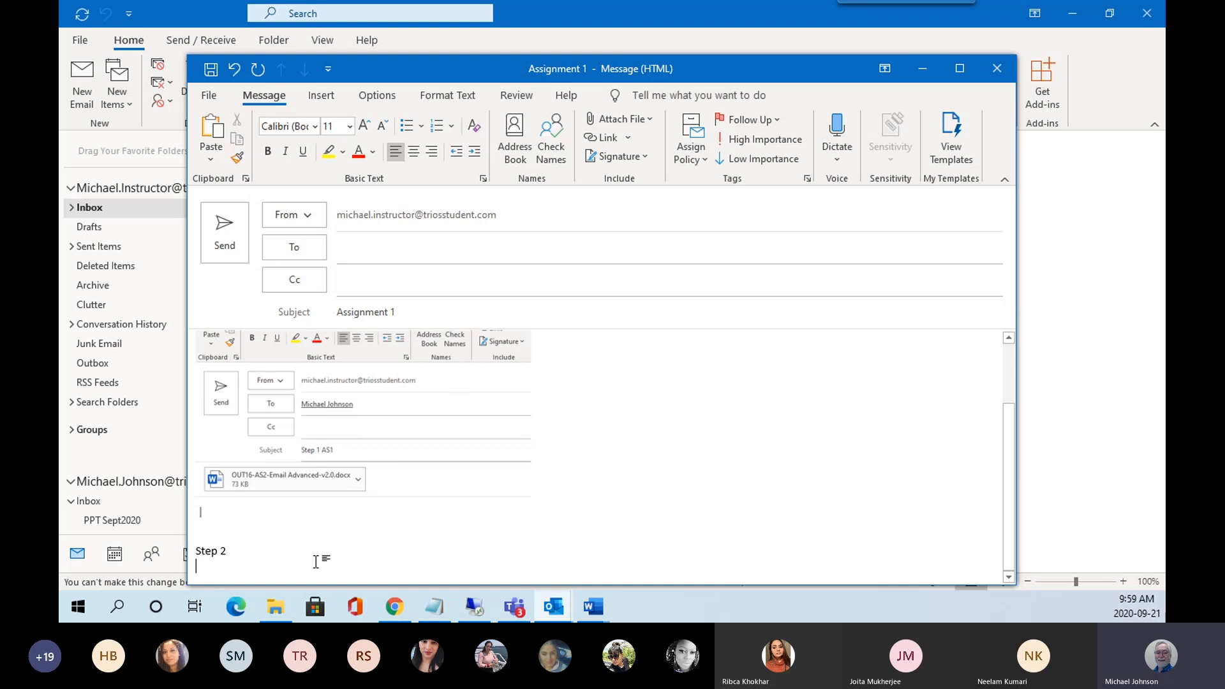
{"action": "left_click", "coordinate": [343, 250]}
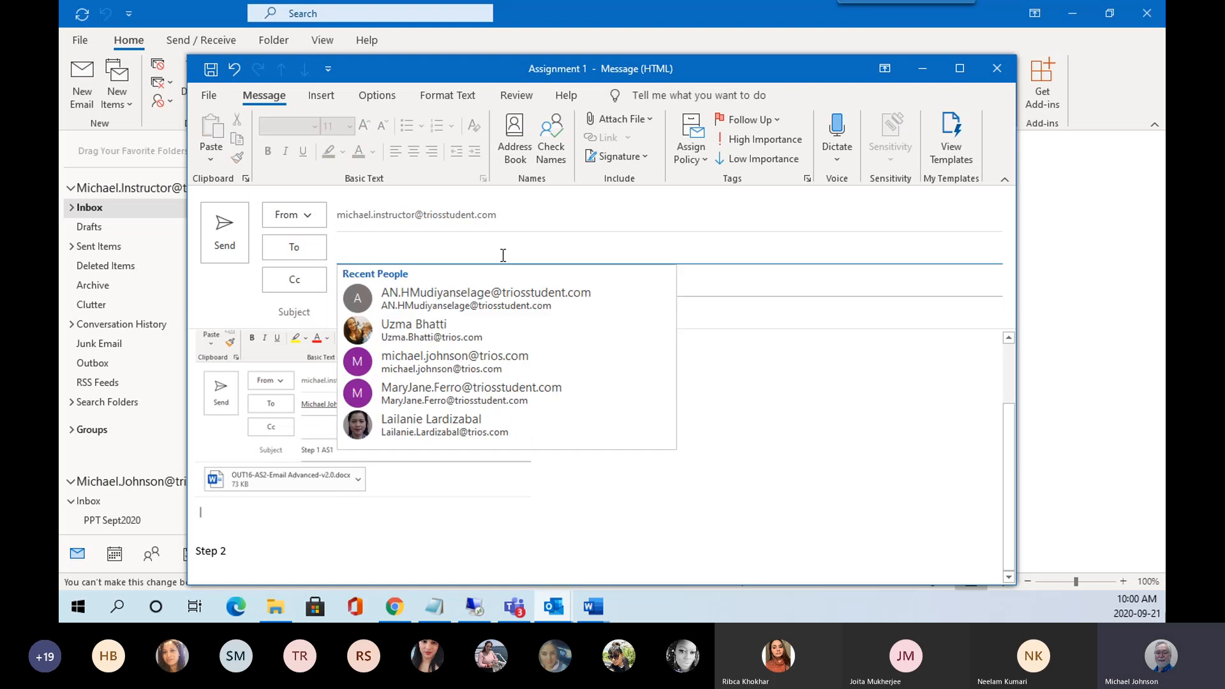
{"action": "left_click", "coordinate": [427, 358]}
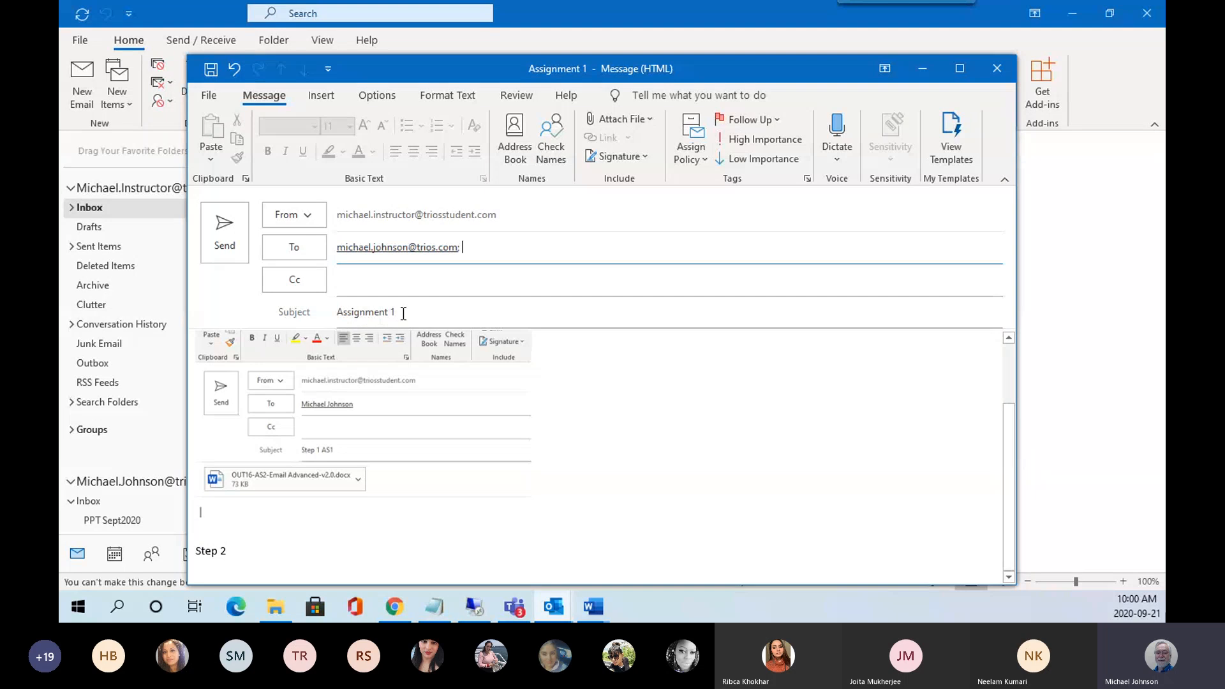
Minimize the message and bring the OUT16-AS1-Email Basics Word document to the front.
{"action": "left_click", "coordinate": [924, 67]}
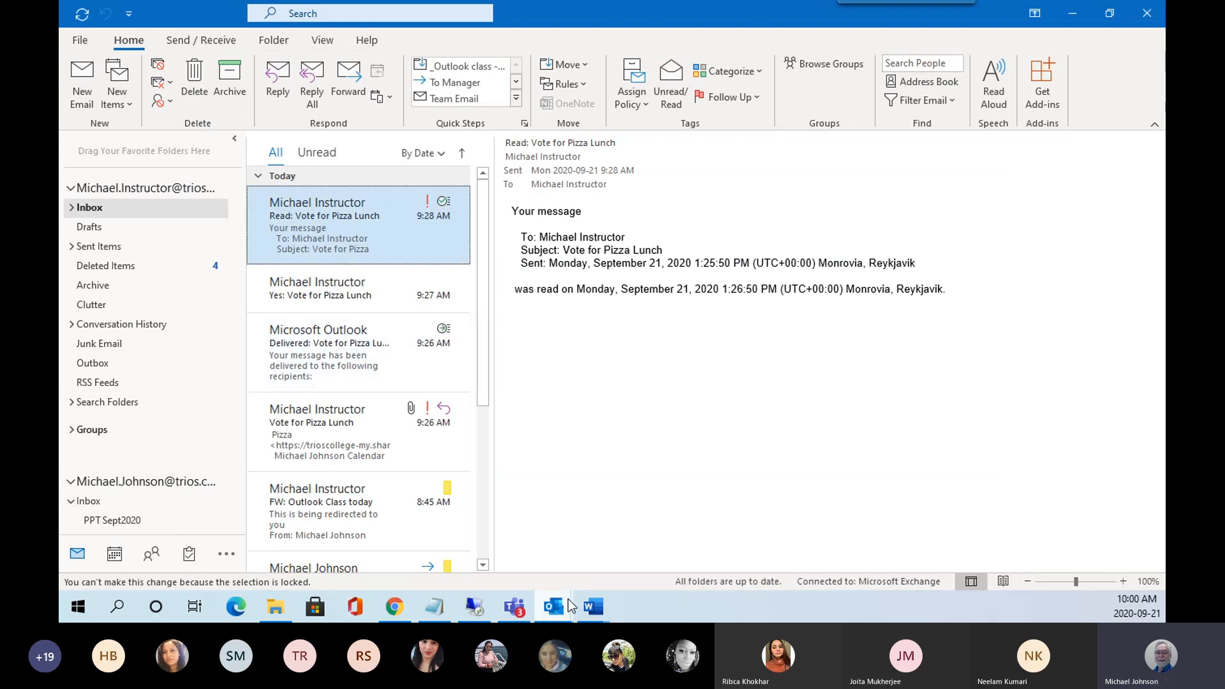
{"action": "mouse_move", "coordinate": [587, 612]}
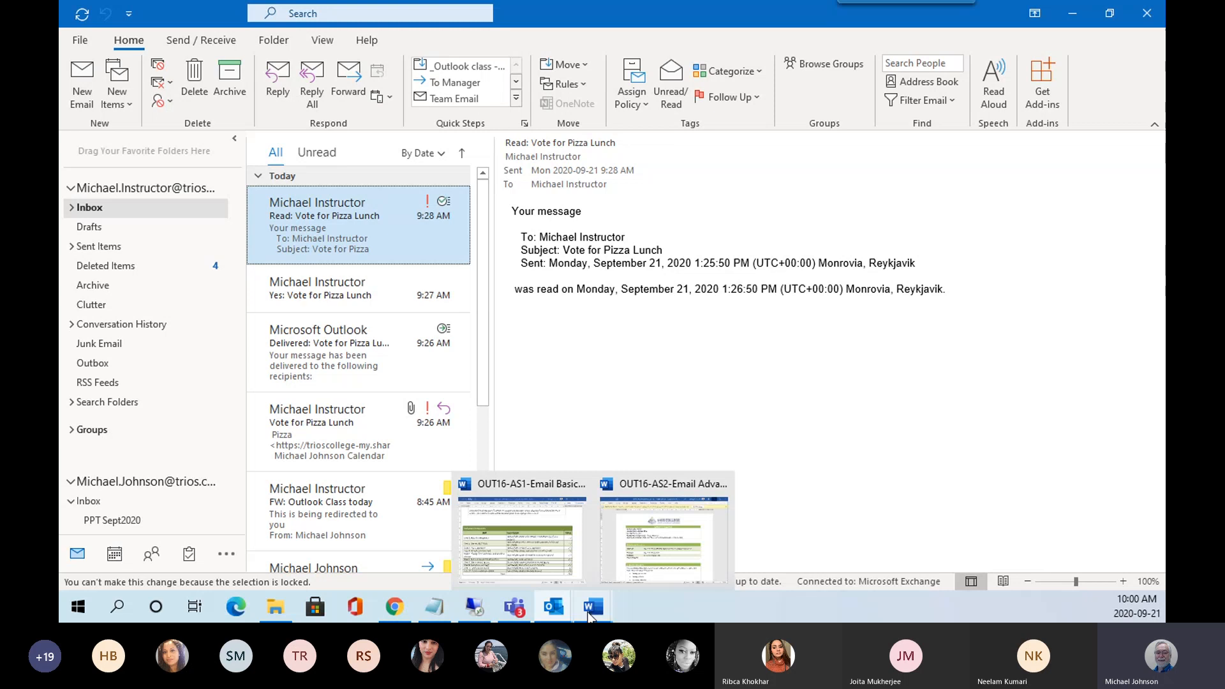
{"action": "left_click", "coordinate": [537, 546]}
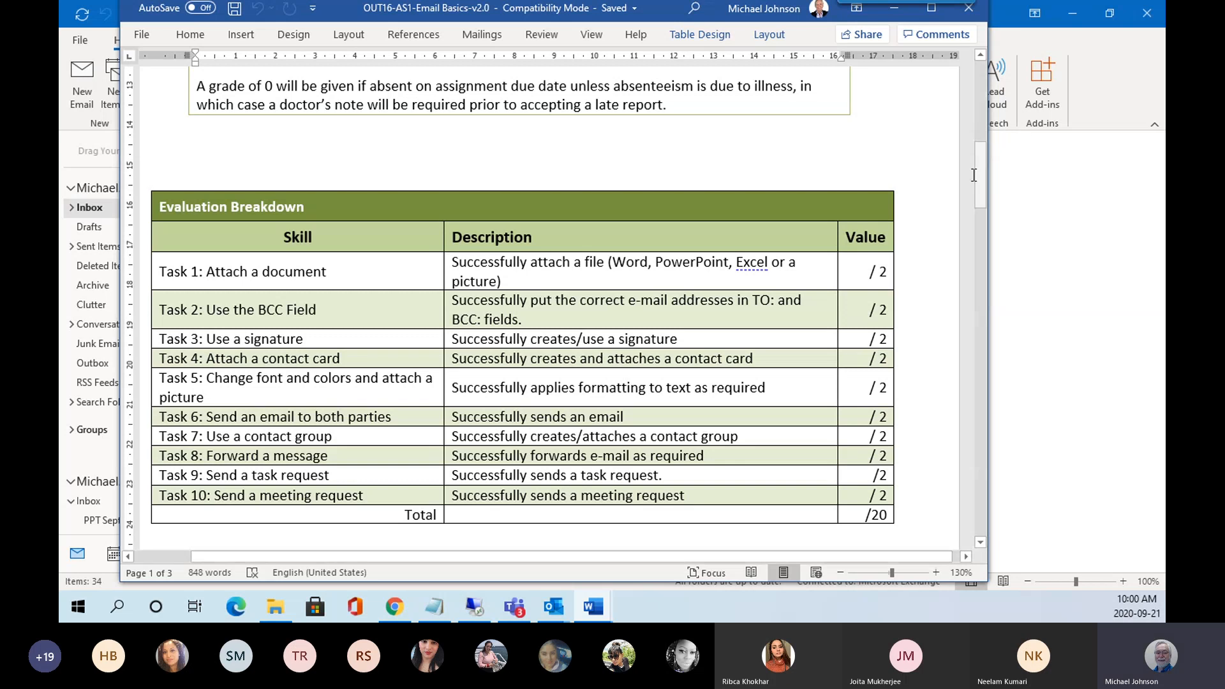
Review the Email Basics task list, then close the document to return to the Outlook Inbox.
{"action": "left_click_drag", "start_coordinate": [979, 170], "coordinate": [994, 255]}
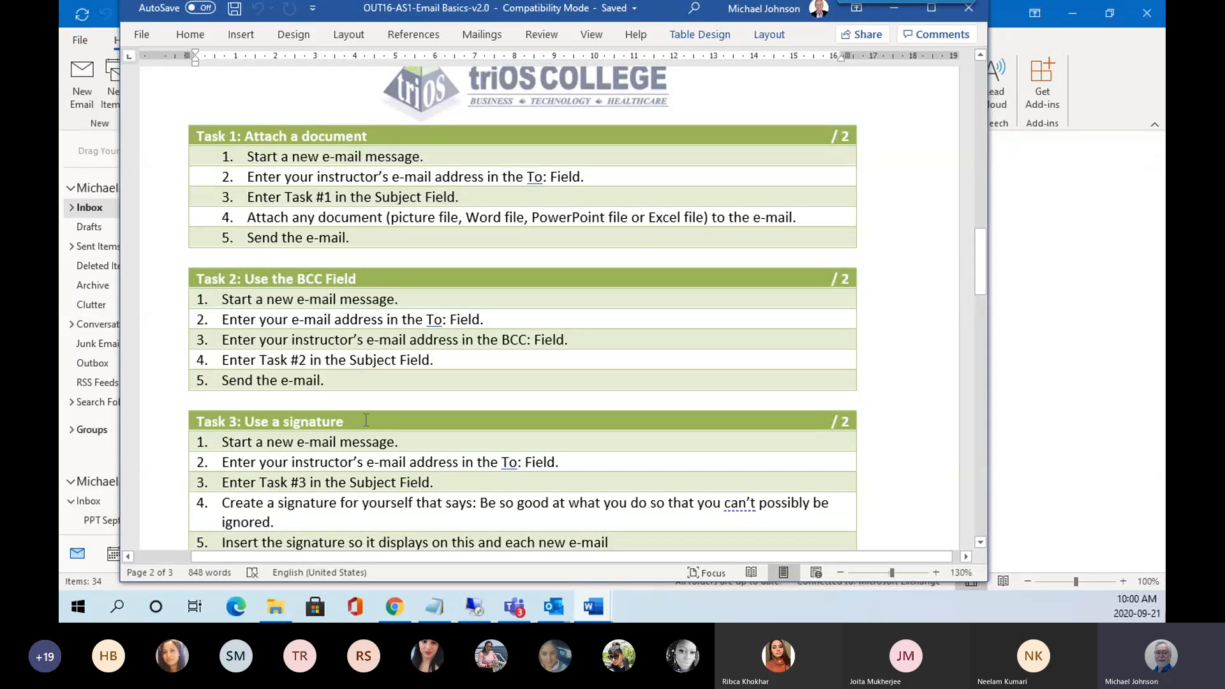
{"action": "scroll", "coordinate": [454, 178], "scroll_direction": "up", "scroll_amount": 4}
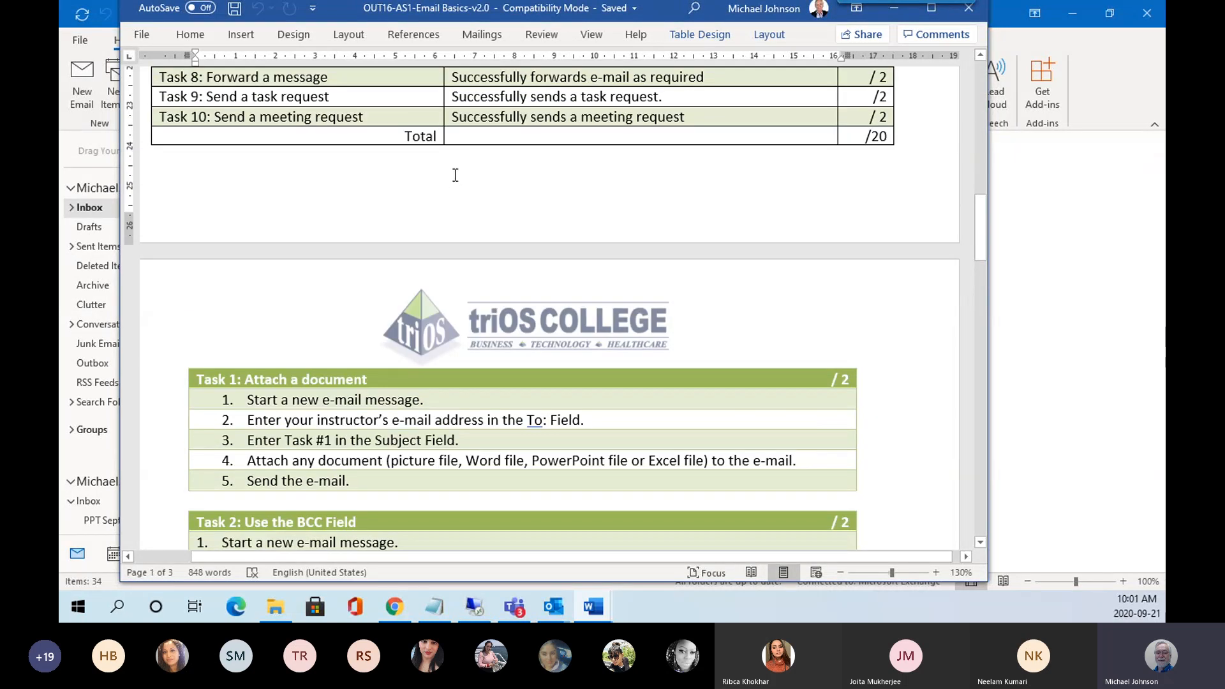
{"action": "scroll", "coordinate": [455, 175], "scroll_direction": "up", "scroll_amount": 2}
{"action": "scroll", "coordinate": [446, 181], "scroll_direction": "down", "scroll_amount": 5}
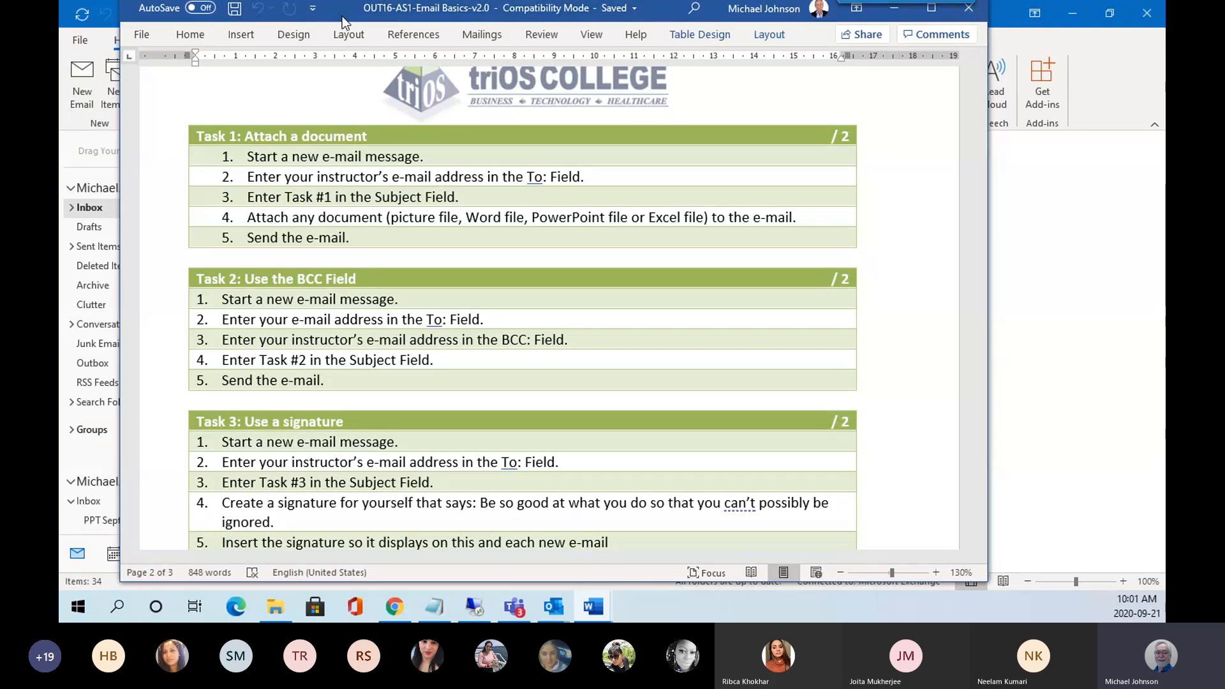
{"action": "left_click_drag", "start_coordinate": [334, 8], "coordinate": [334, 21]}
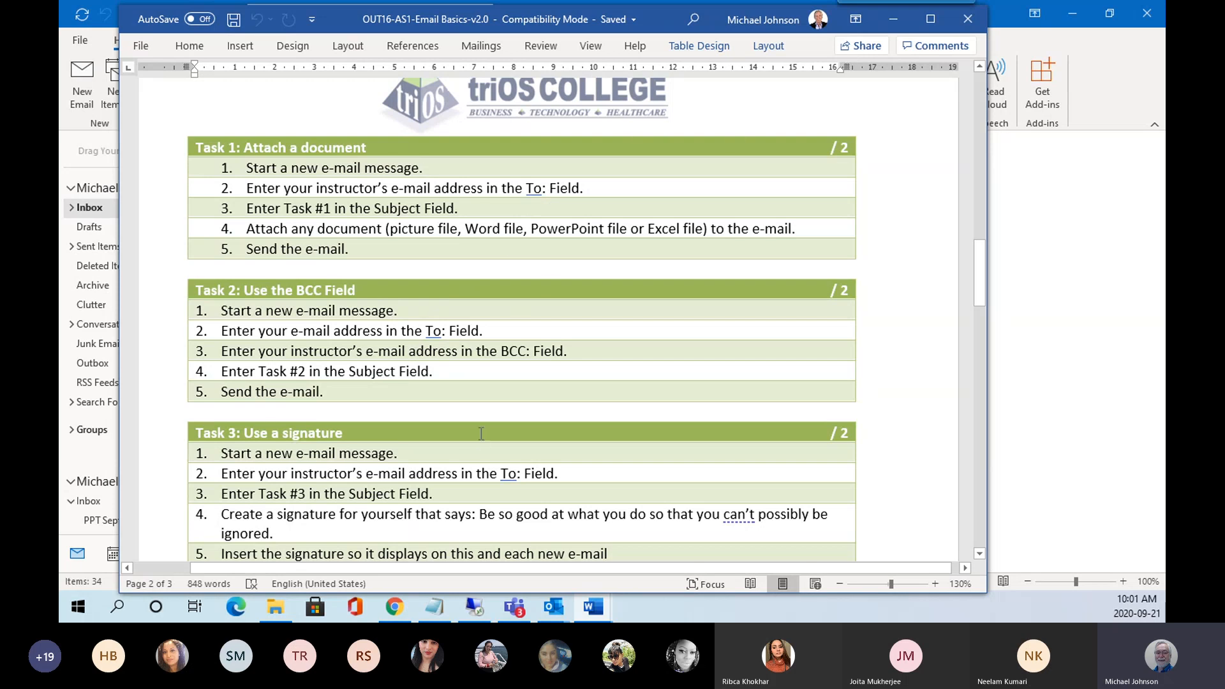
{"action": "left_click", "coordinate": [963, 25]}
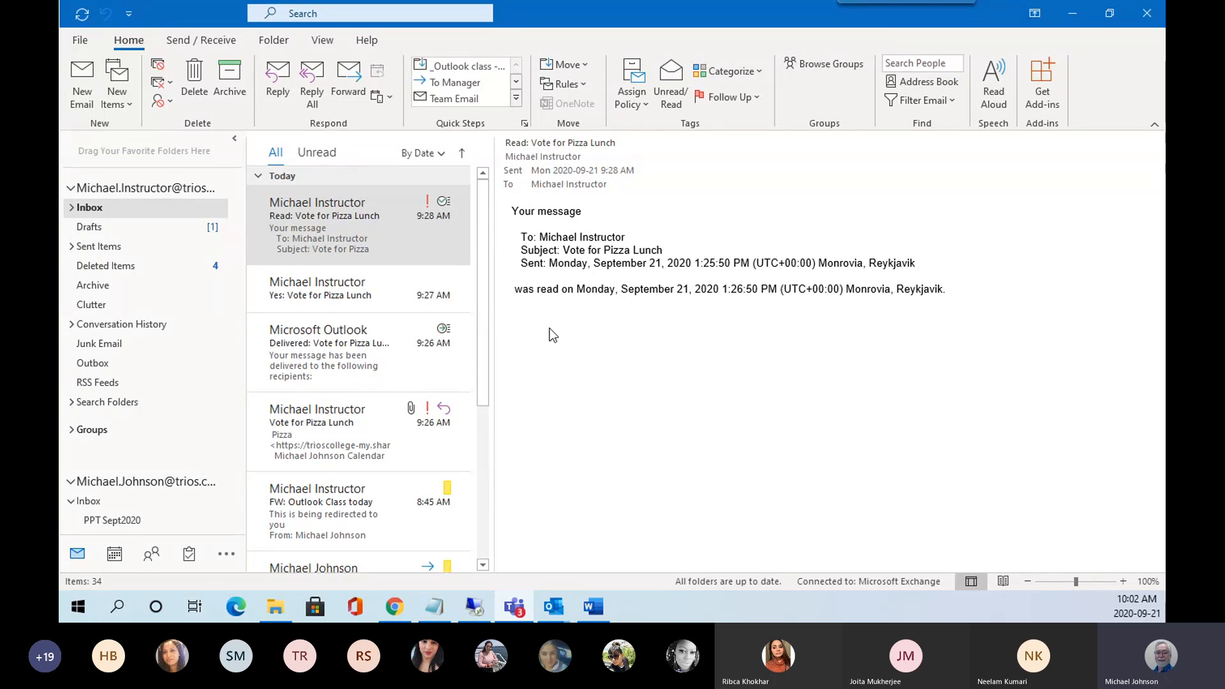
Open OUT16-AS2-Email Advanced-v2.0, enable editing, and scroll to its four-task /27 Evaluation Breakdown.
{"action": "left_click", "coordinate": [599, 616]}
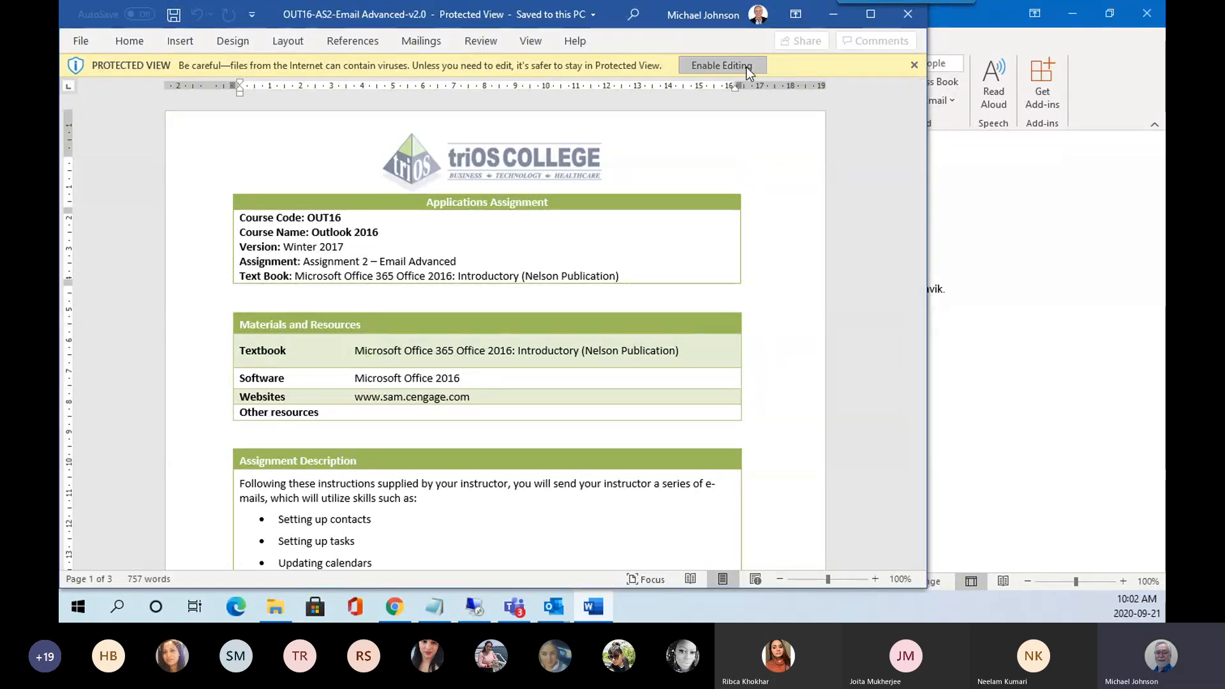
{"action": "left_click", "coordinate": [722, 65]}
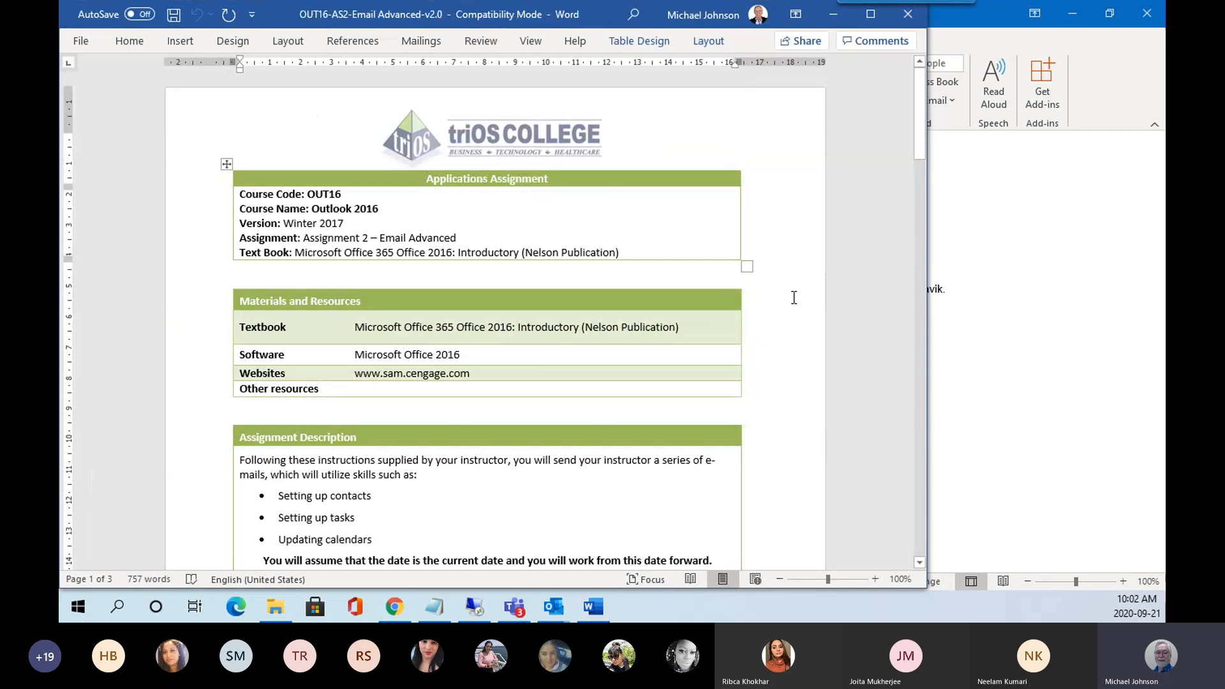
{"action": "scroll", "coordinate": [806, 307], "scroll_direction": "down", "scroll_amount": 4}
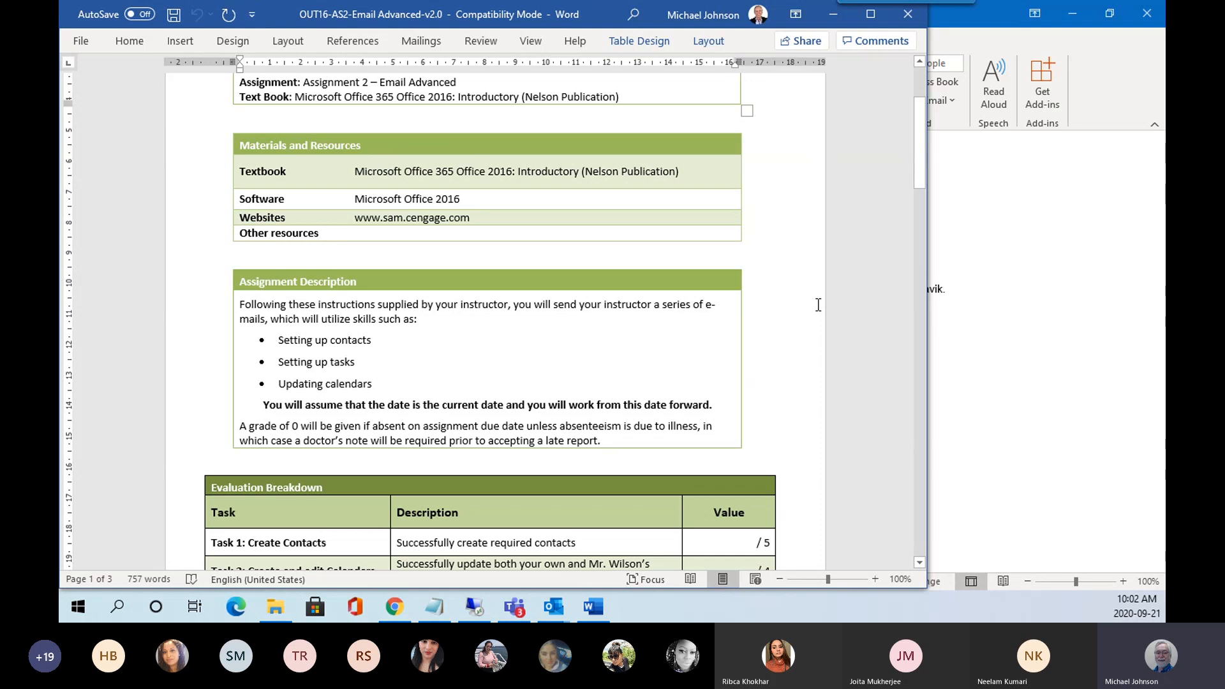
{"action": "scroll", "coordinate": [818, 305], "scroll_direction": "down", "scroll_amount": 6}
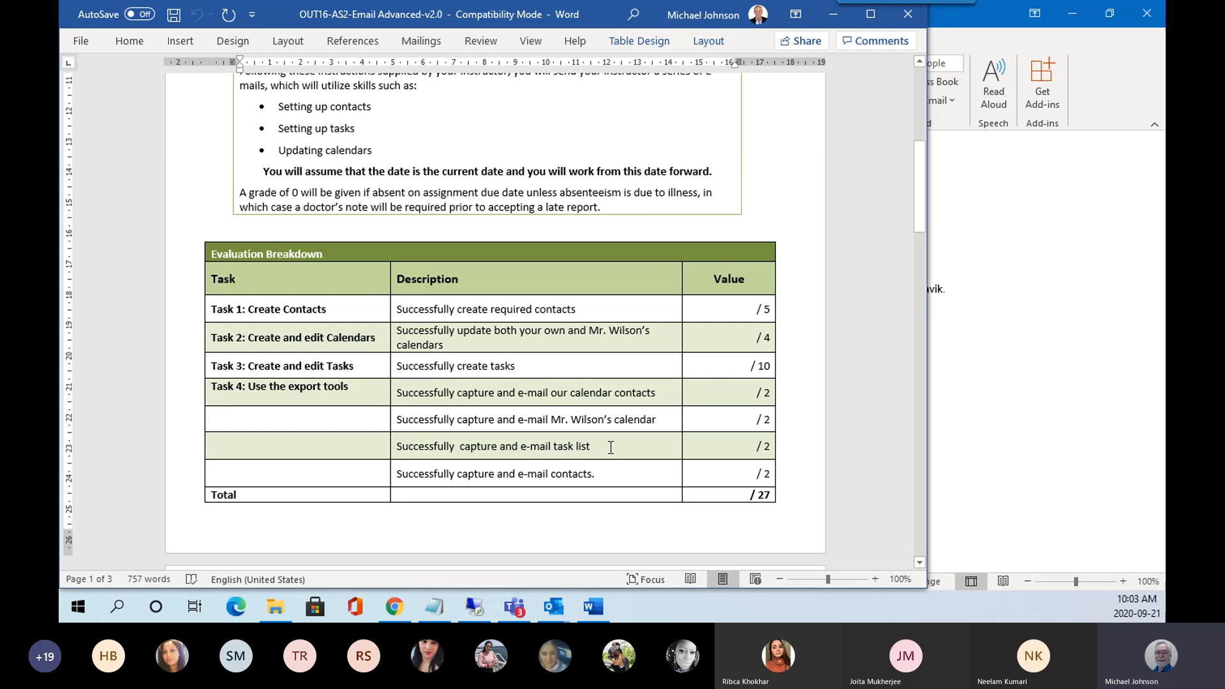
{"action": "scroll", "coordinate": [541, 378], "scroll_direction": "down", "scroll_amount": 8}
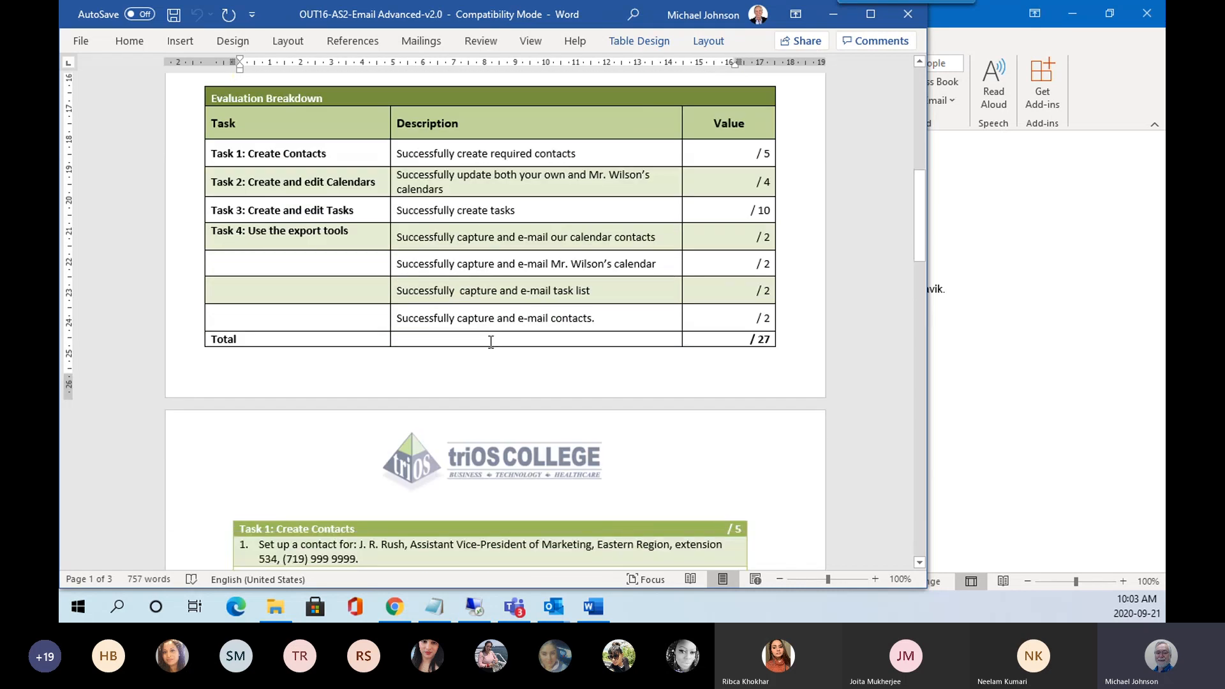
Scroll through Tasks 1–4 of the Email Advanced document and back up, then close Word.
{"action": "scroll", "coordinate": [490, 343], "scroll_direction": "down", "scroll_amount": 2}
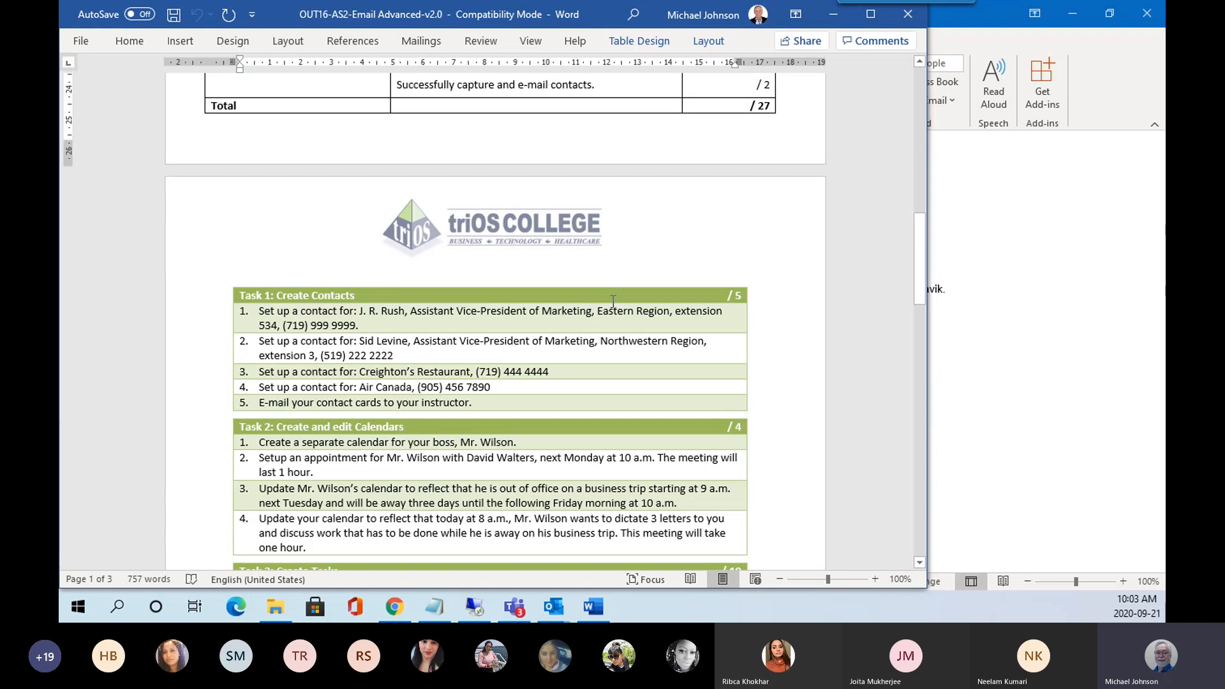
{"action": "scroll", "coordinate": [331, 325], "scroll_direction": "up", "scroll_amount": 8}
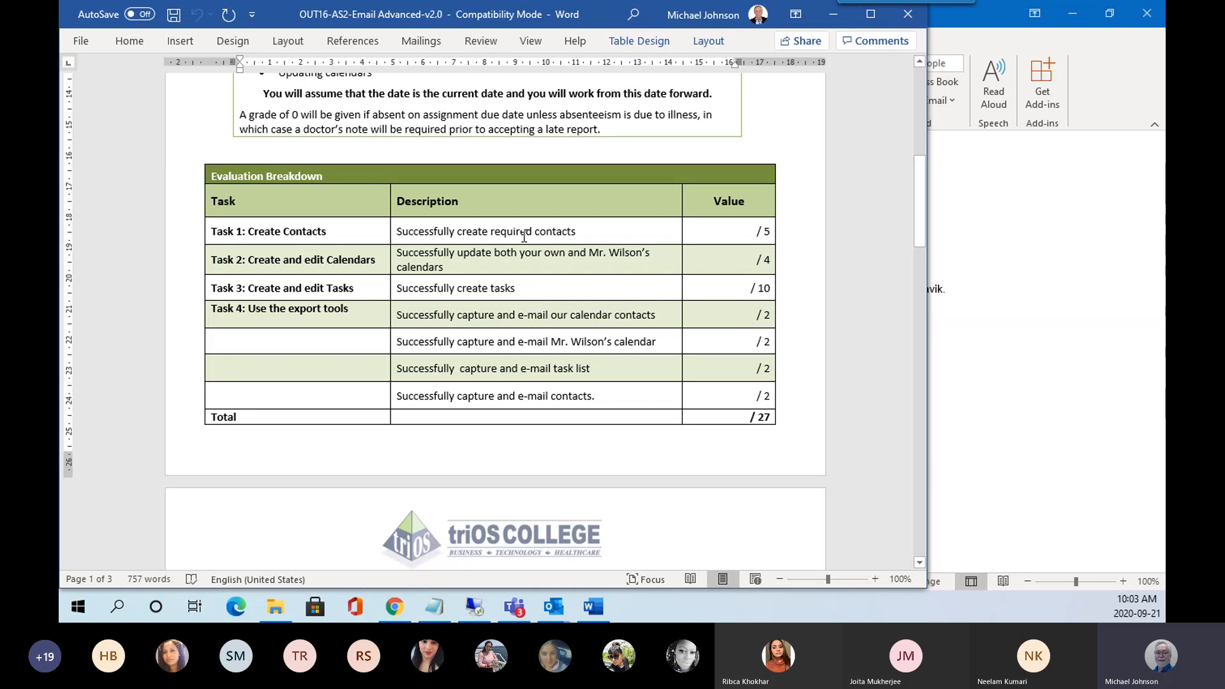
{"action": "scroll", "coordinate": [525, 237], "scroll_direction": "down", "scroll_amount": 8}
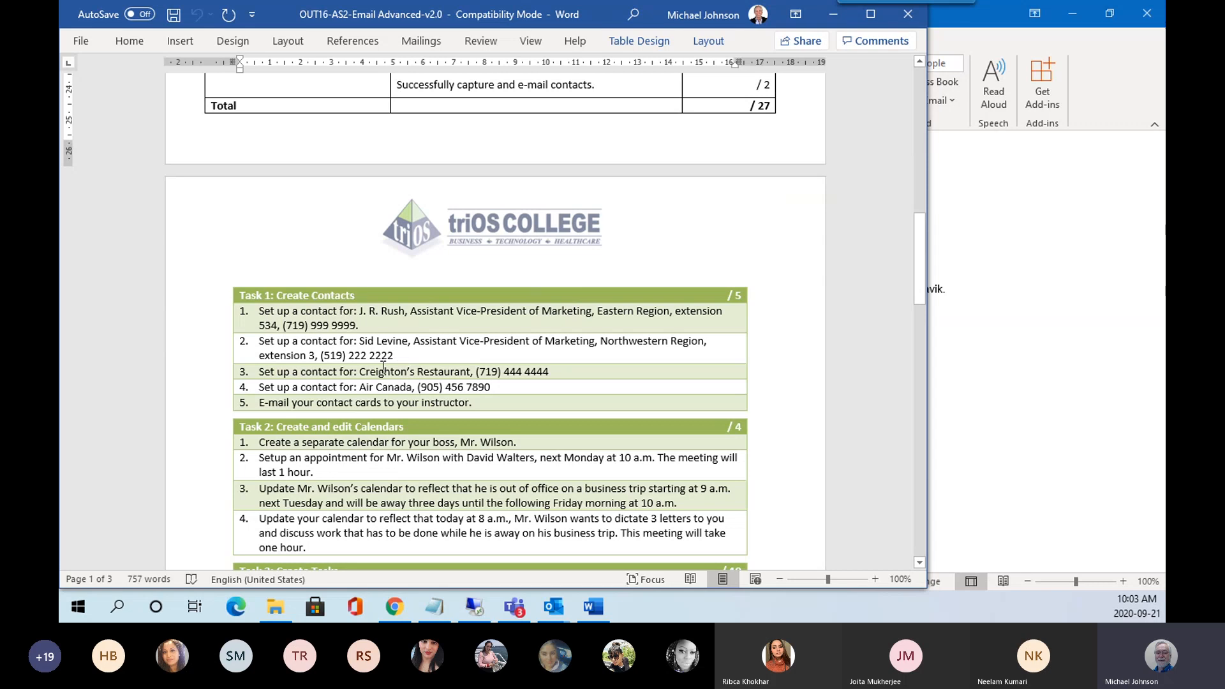
{"action": "scroll", "coordinate": [383, 368], "scroll_direction": "down", "scroll_amount": 3}
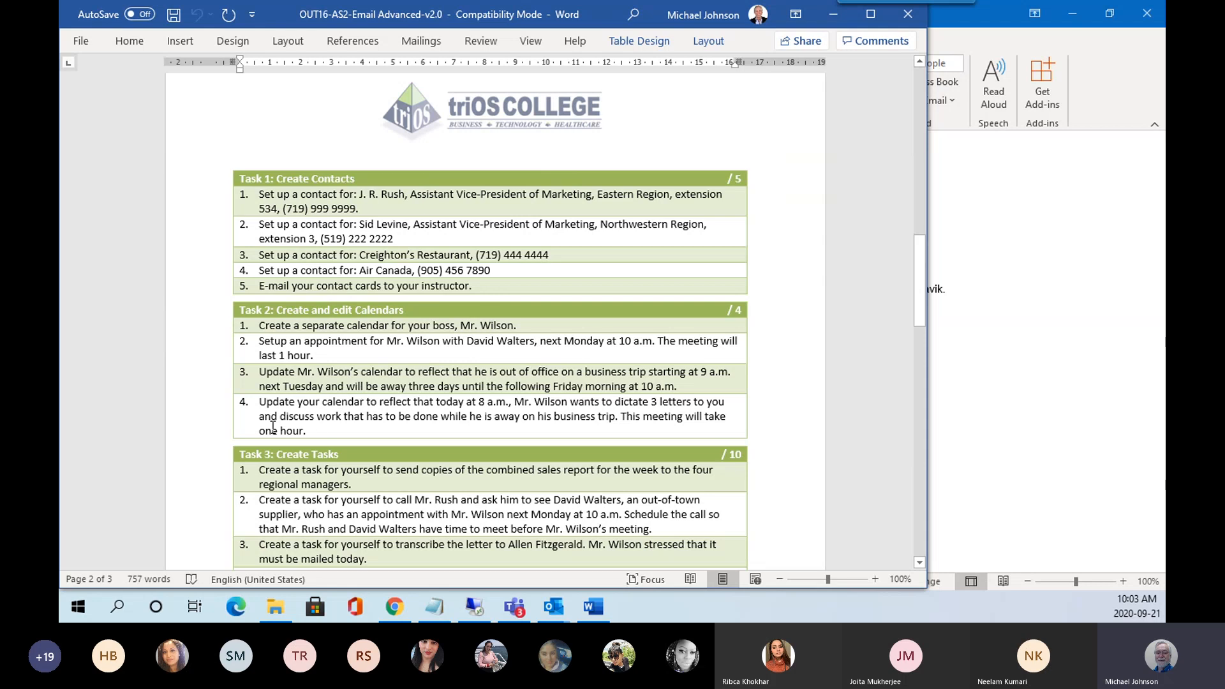
{"action": "scroll", "coordinate": [331, 370], "scroll_direction": "down", "scroll_amount": 3}
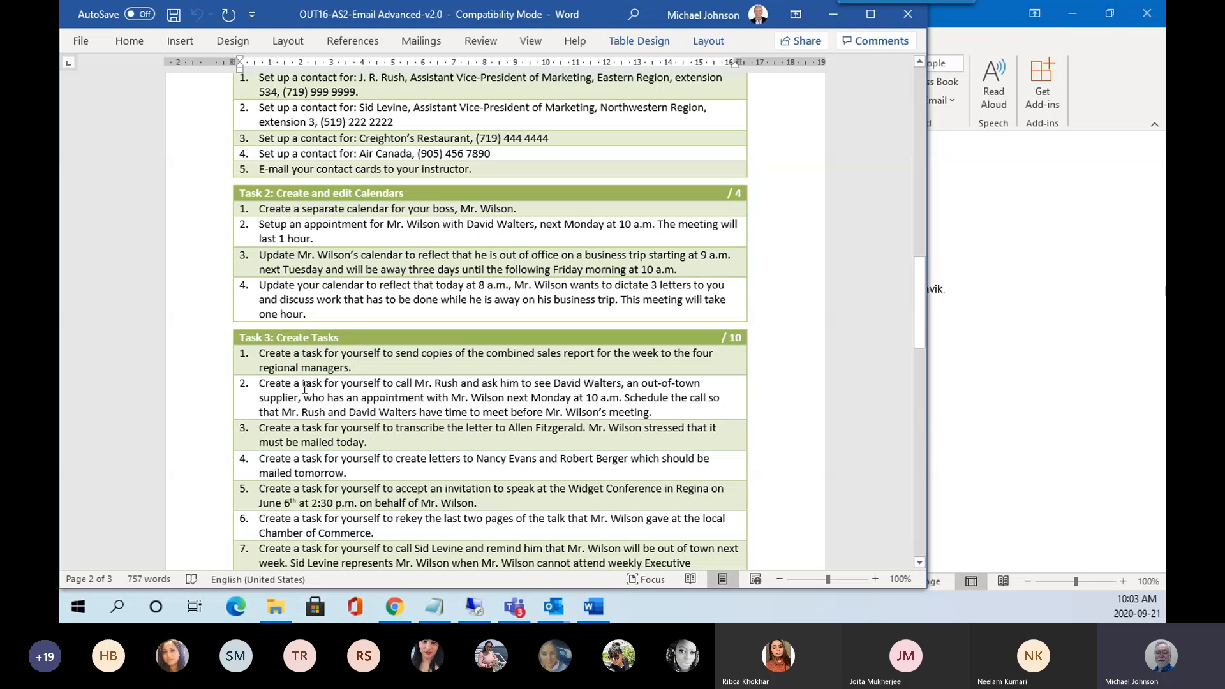
{"action": "scroll", "coordinate": [306, 389], "scroll_direction": "down", "scroll_amount": 4}
{"action": "scroll", "coordinate": [305, 392], "scroll_direction": "down", "scroll_amount": 8}
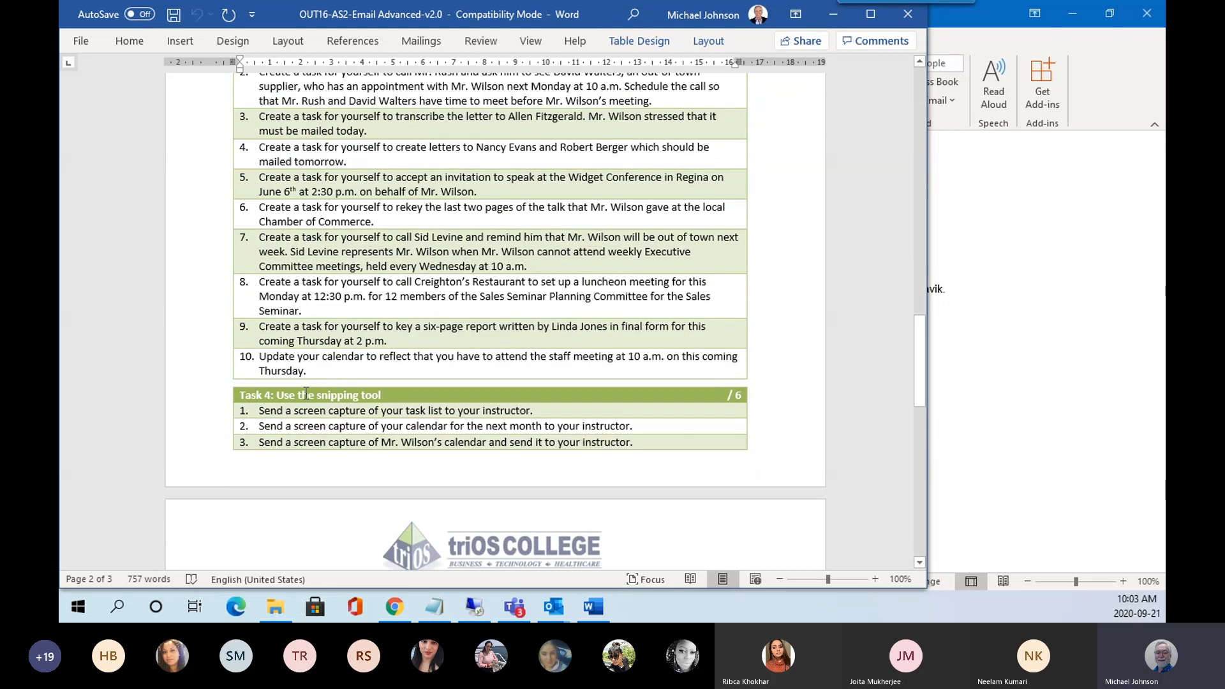
{"action": "scroll", "coordinate": [306, 396], "scroll_direction": "down", "scroll_amount": 5}
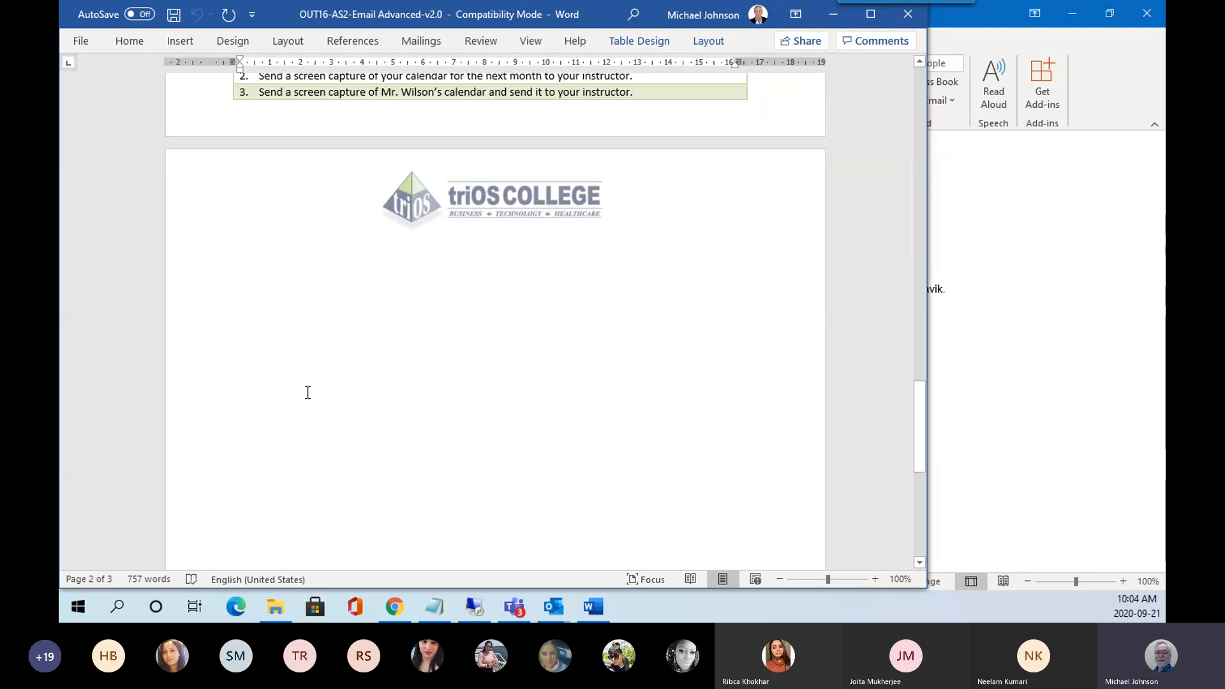
{"action": "scroll", "coordinate": [308, 392], "scroll_direction": "down", "scroll_amount": 5}
{"action": "scroll", "coordinate": [311, 389], "scroll_direction": "up", "scroll_amount": 14}
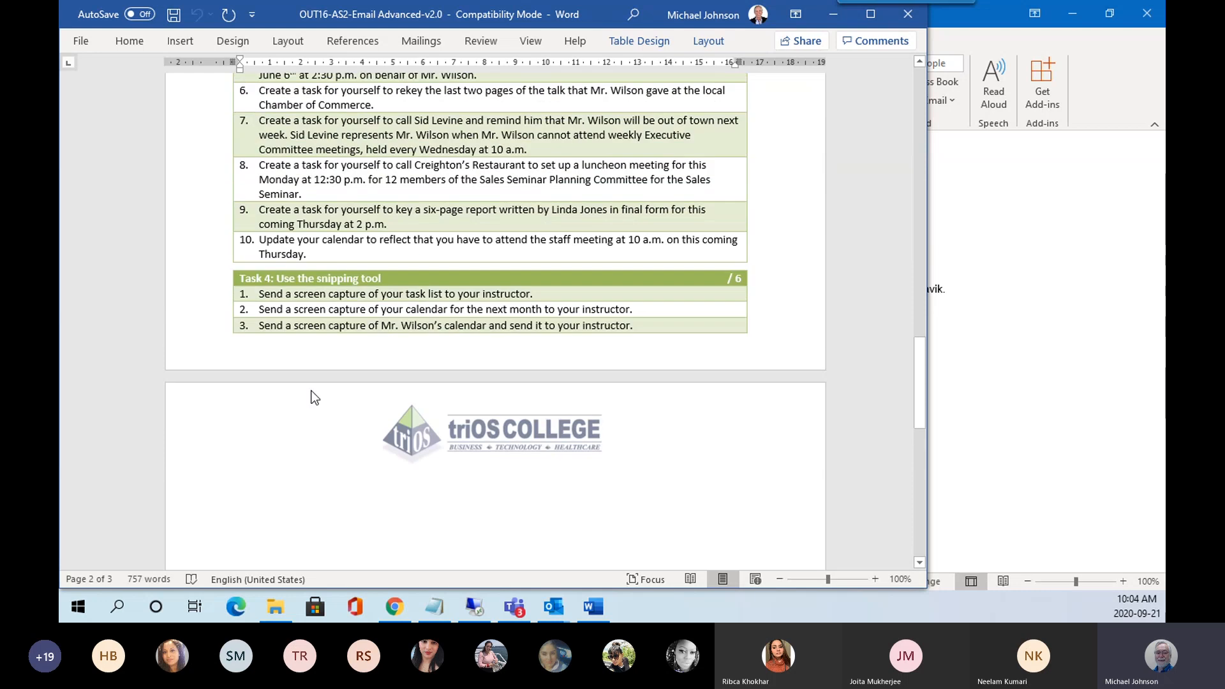
{"action": "scroll", "coordinate": [312, 391], "scroll_direction": "up", "scroll_amount": 2}
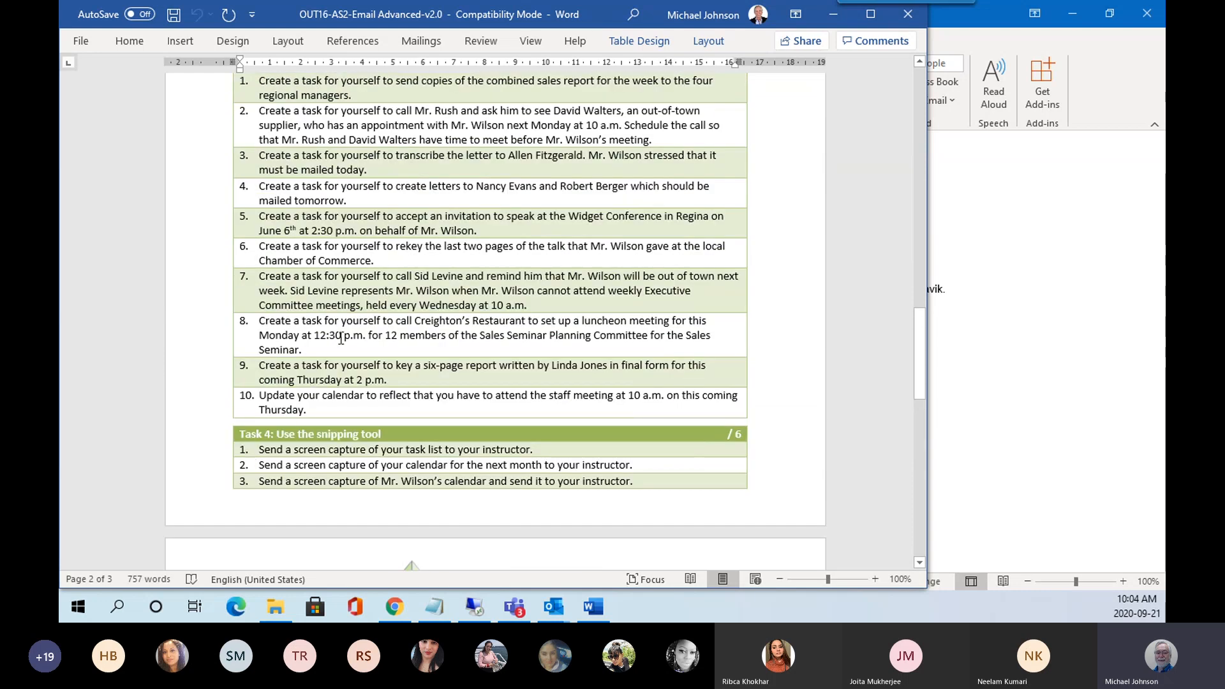
{"action": "scroll", "coordinate": [332, 383], "scroll_direction": "up", "scroll_amount": 1}
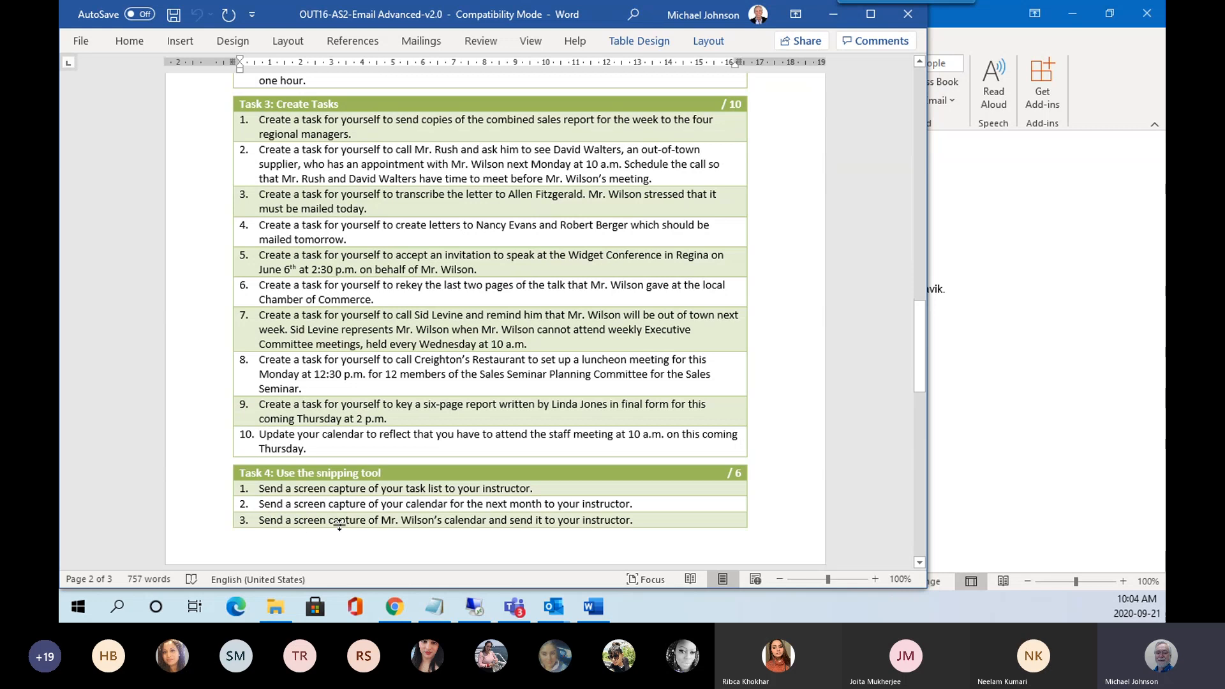
{"action": "scroll", "coordinate": [446, 426], "scroll_direction": "up", "scroll_amount": 4}
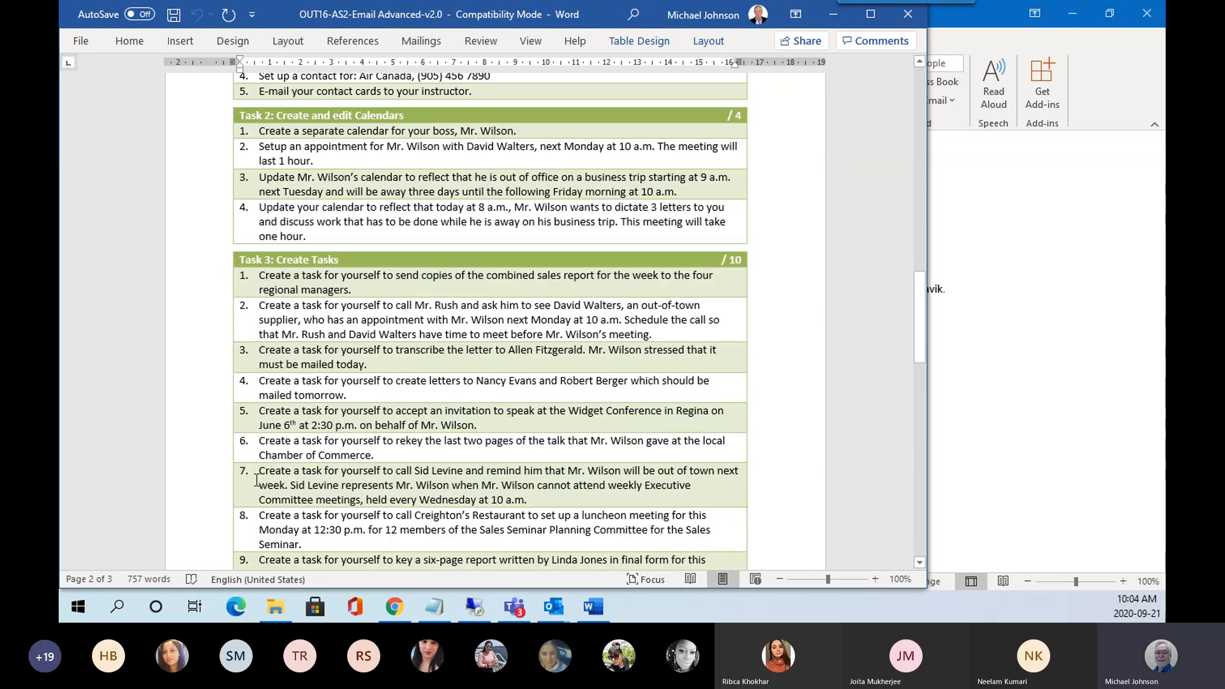
{"action": "scroll", "coordinate": [371, 287], "scroll_direction": "up", "scroll_amount": 6}
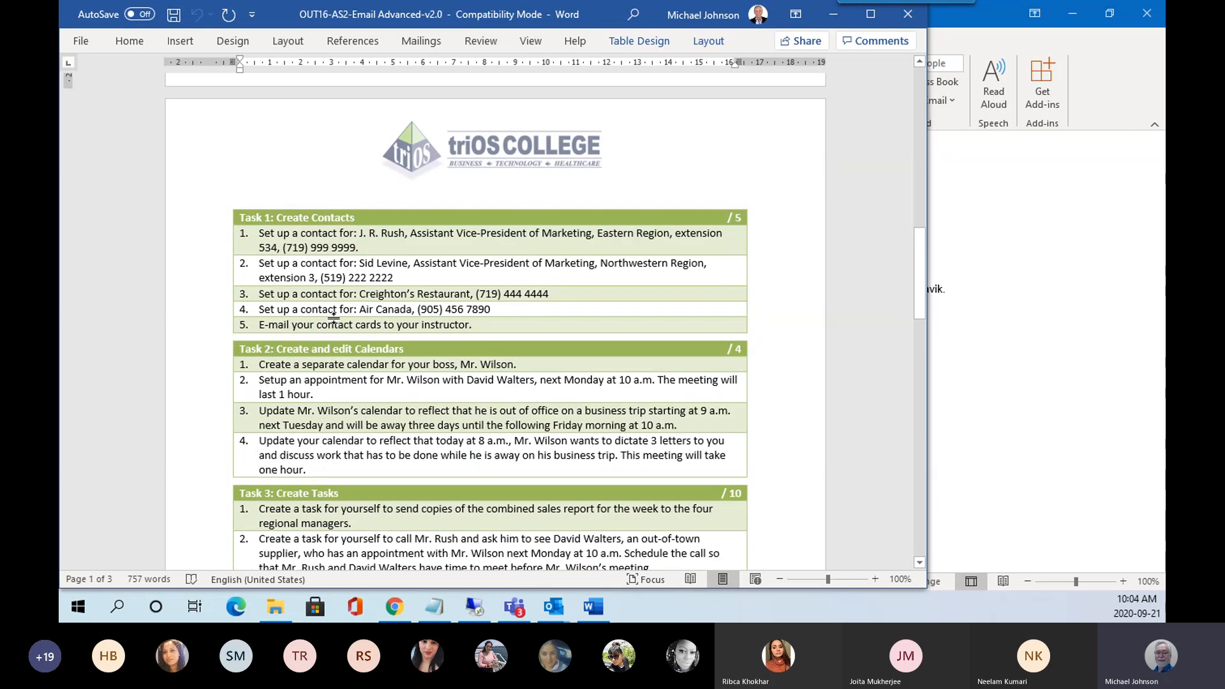
{"action": "scroll", "coordinate": [343, 276], "scroll_direction": "up", "scroll_amount": 8}
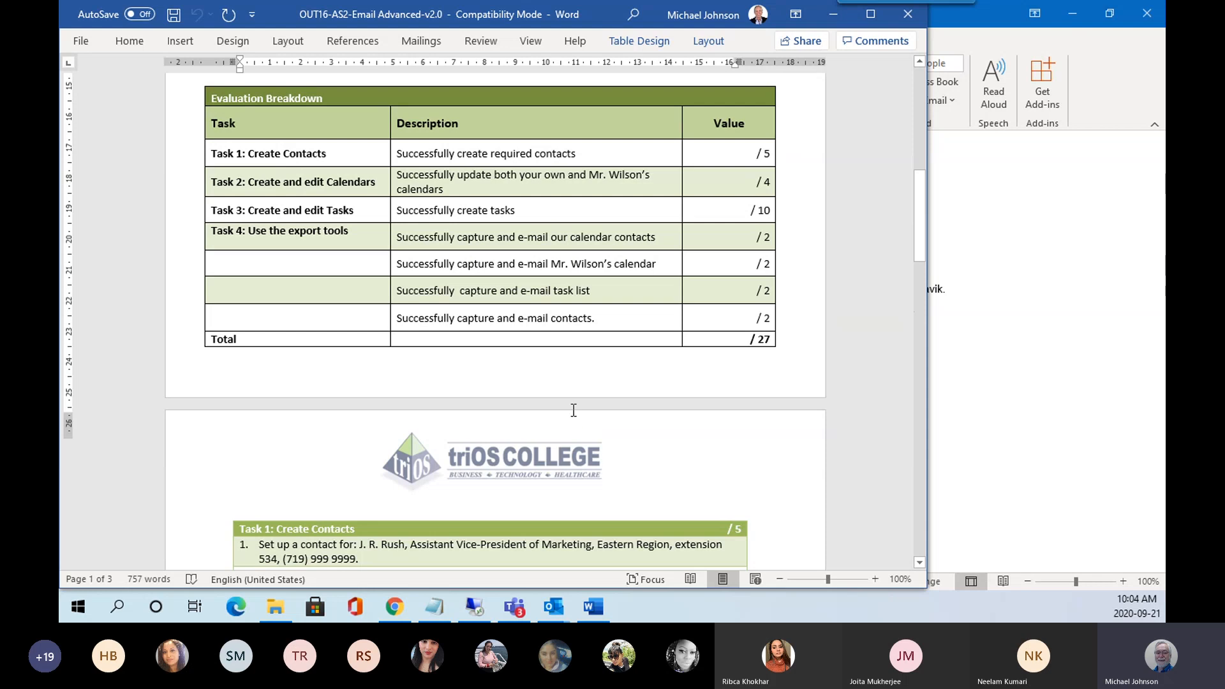
{"action": "scroll", "coordinate": [536, 383], "scroll_direction": "up", "scroll_amount": 5}
{"action": "scroll", "coordinate": [536, 284], "scroll_direction": "up", "scroll_amount": 2}
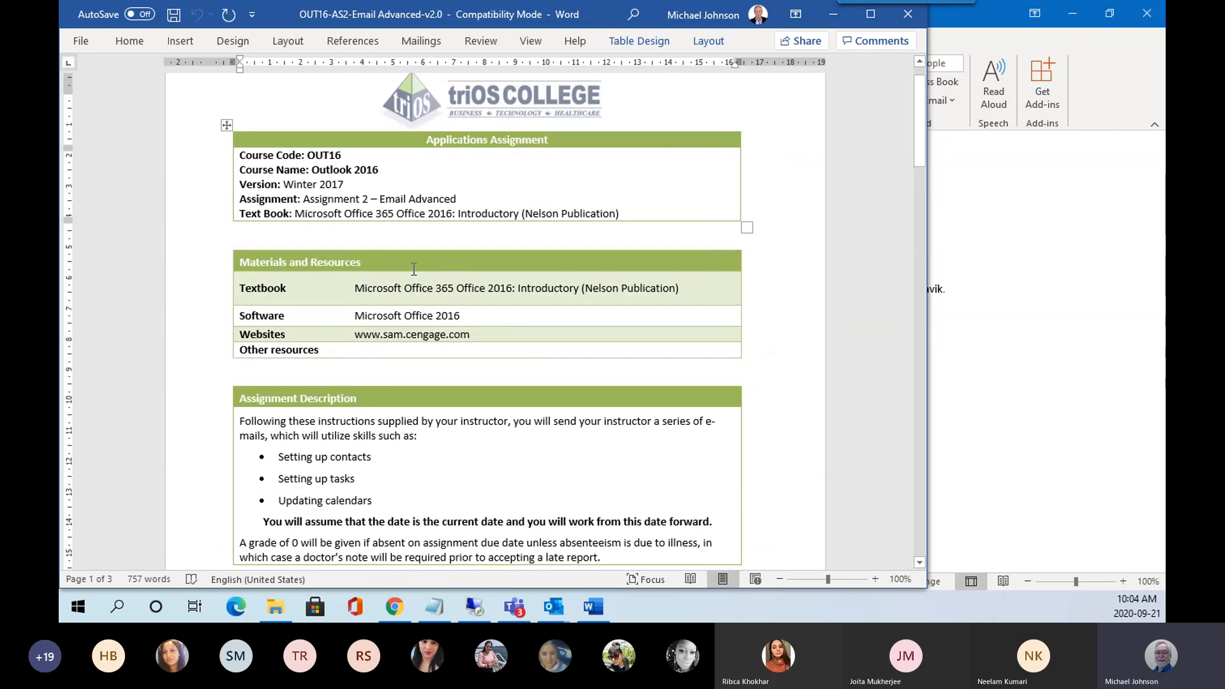
{"action": "scroll", "coordinate": [389, 265], "scroll_direction": "up", "scroll_amount": 1}
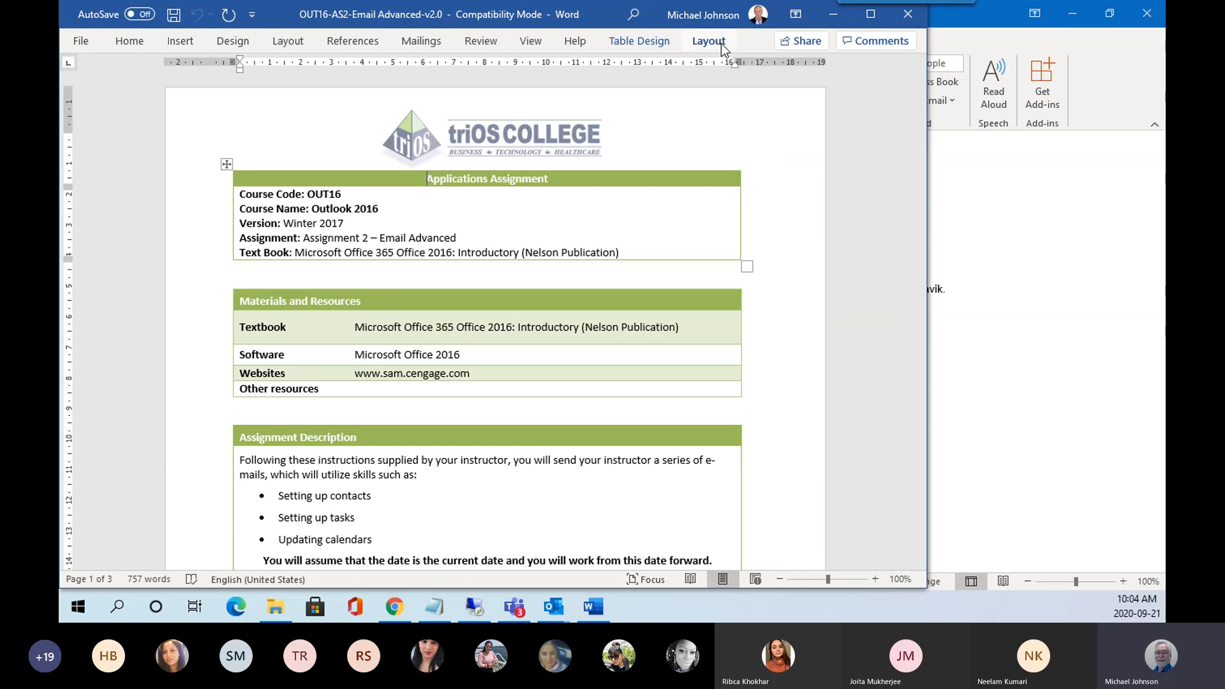
{"action": "left_click", "coordinate": [909, 14]}
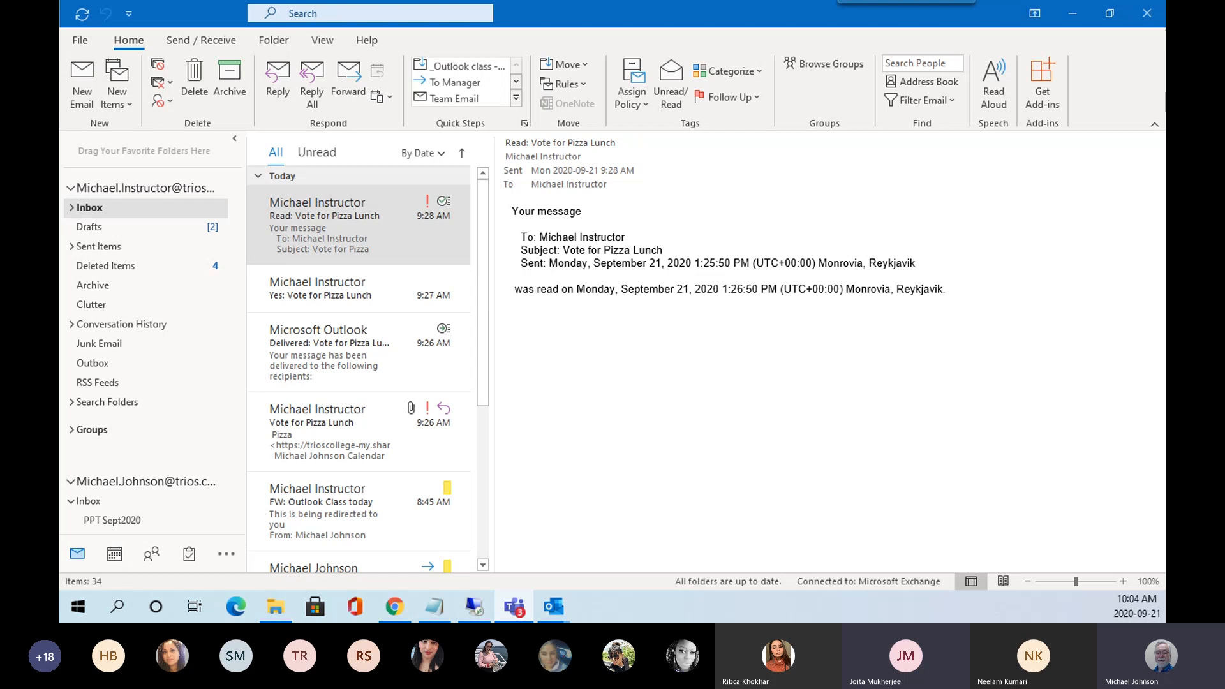
Post the OUT16-AS1 and OUT16-AS2 Word files to the Teams meeting chat.
{"action": "left_click_drag", "start_coordinate": [59, 36], "coordinate": [121, 36]}
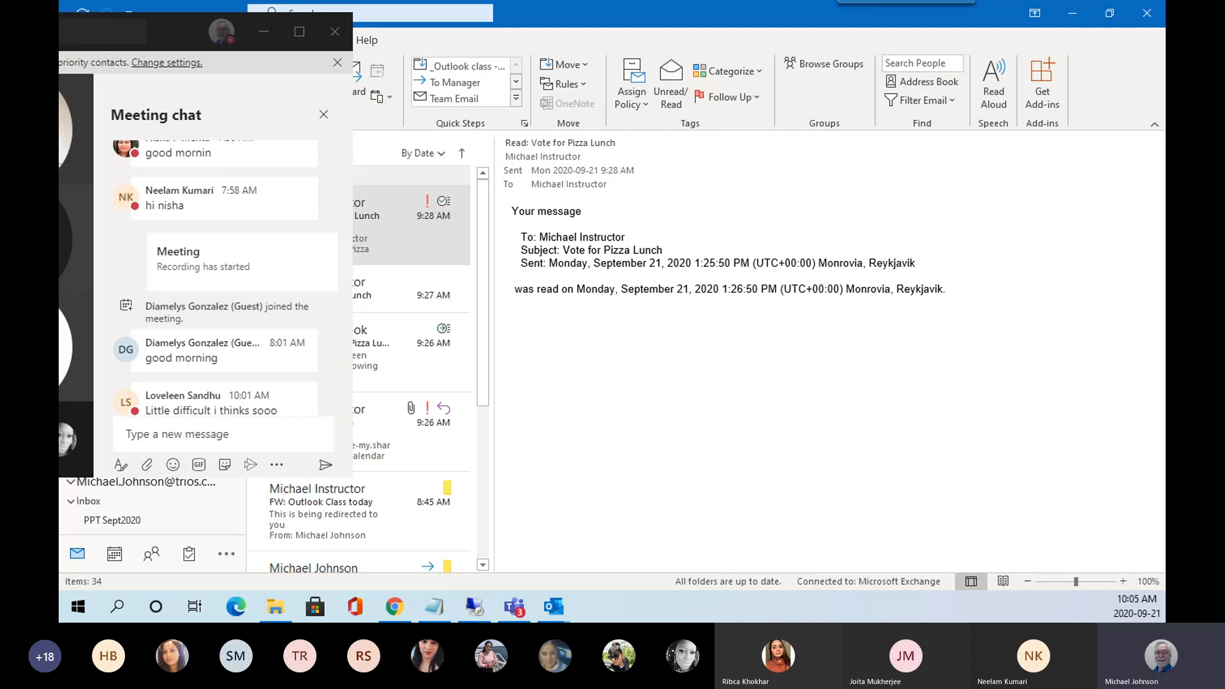
{"action": "left_click_drag", "start_coordinate": [203, 409], "coordinate": [209, 427]}
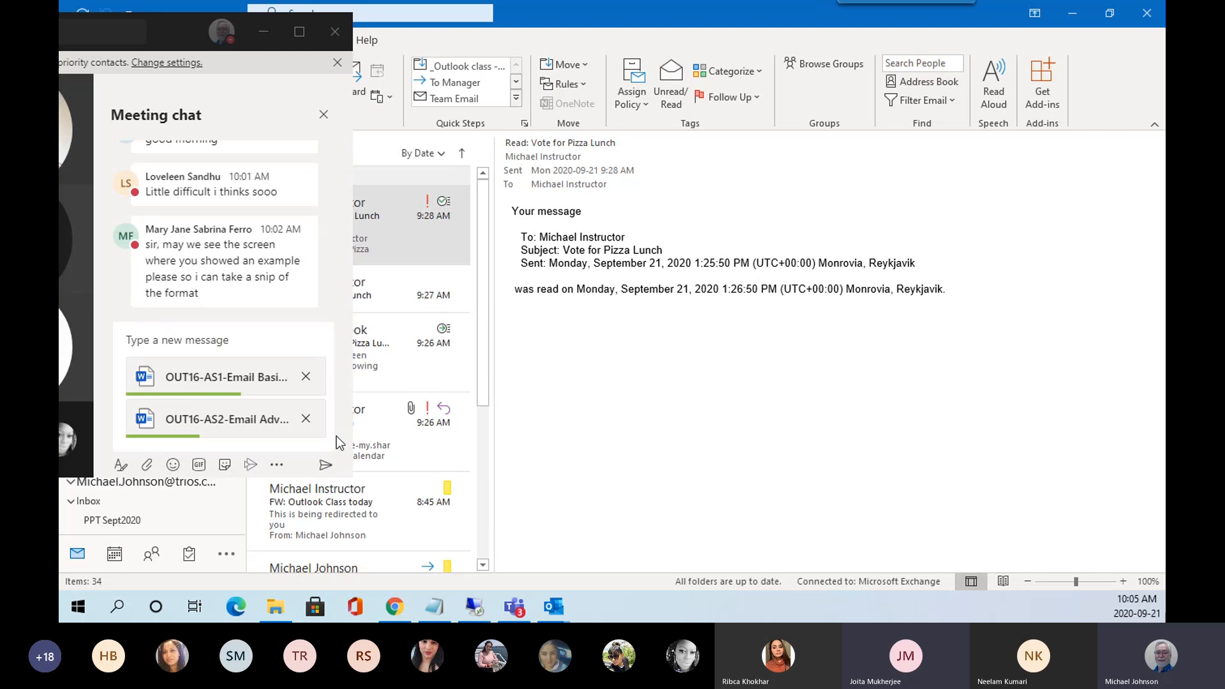
{"action": "left_click", "coordinate": [324, 466]}
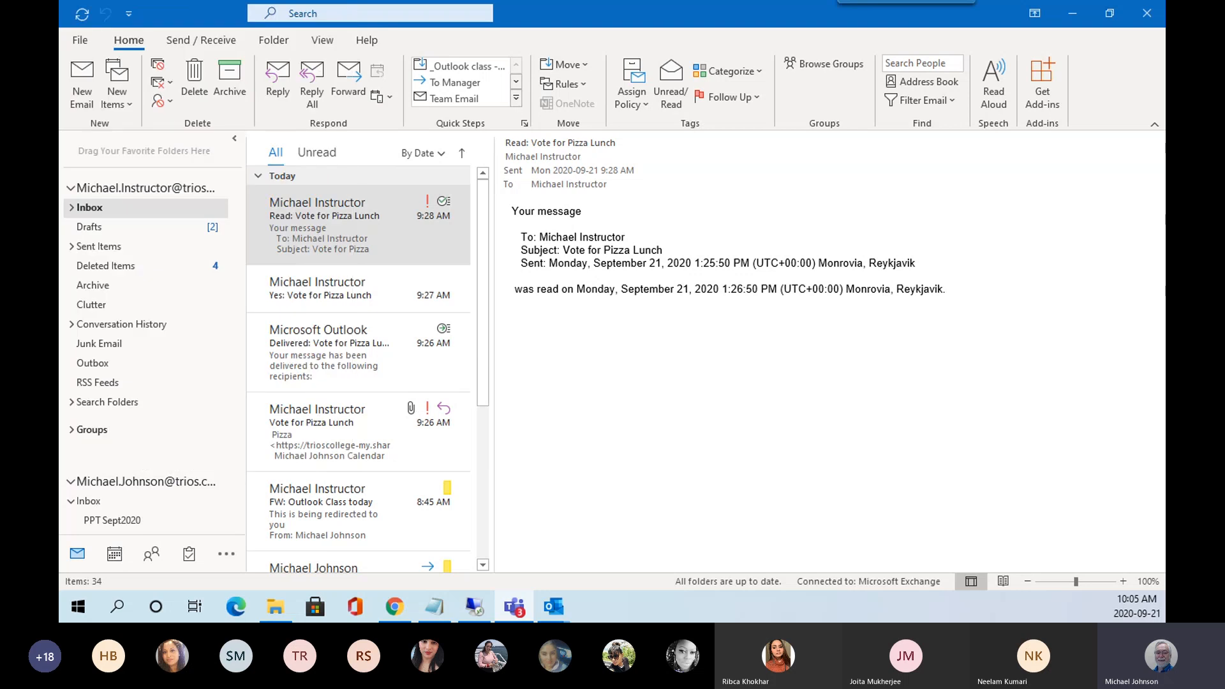
{"action": "left_click_drag", "start_coordinate": [58, 108], "coordinate": [811, 105]}
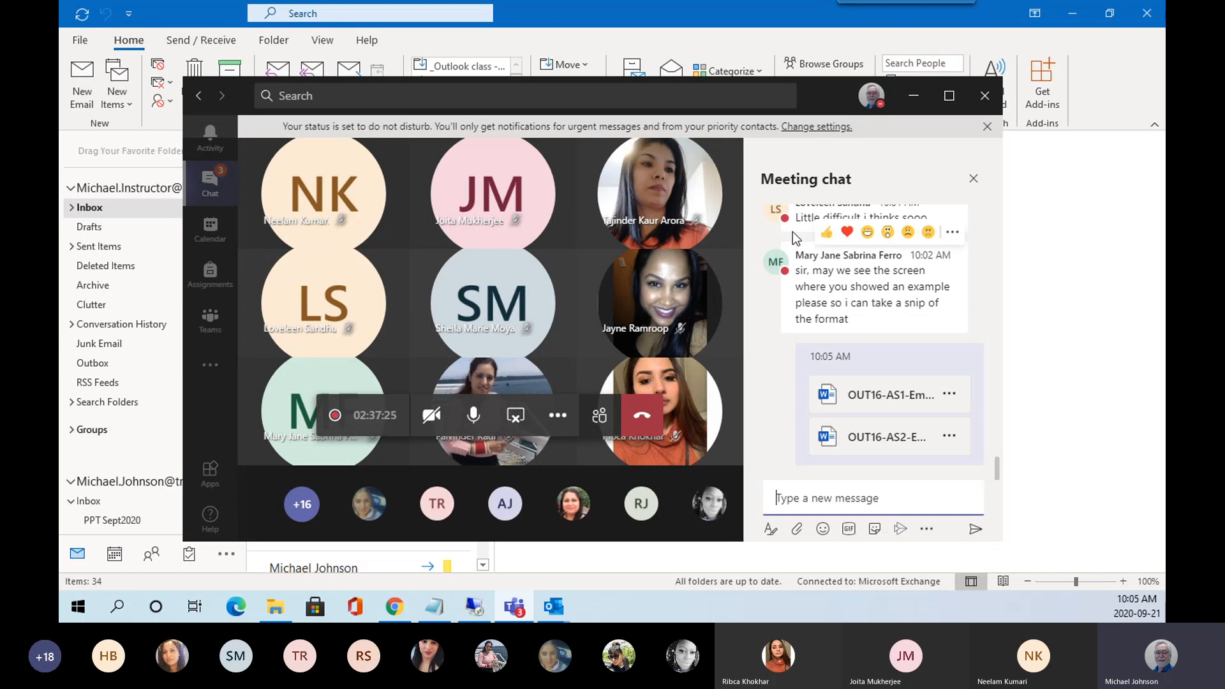
Scroll up the meeting chat, then switch to the Outlook 2016 team's General channel in Teams.
{"action": "scroll", "coordinate": [800, 242], "scroll_direction": "up", "scroll_amount": 2}
{"action": "mouse_move", "coordinate": [815, 295]}
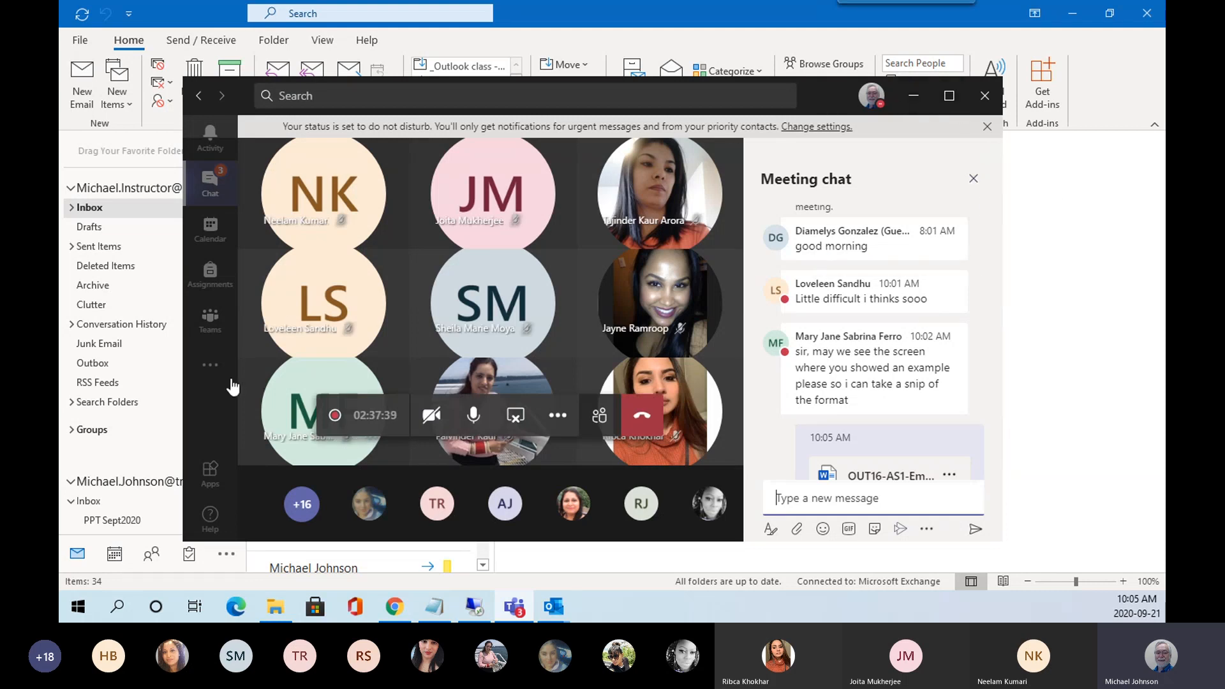
{"action": "left_click", "coordinate": [210, 322]}
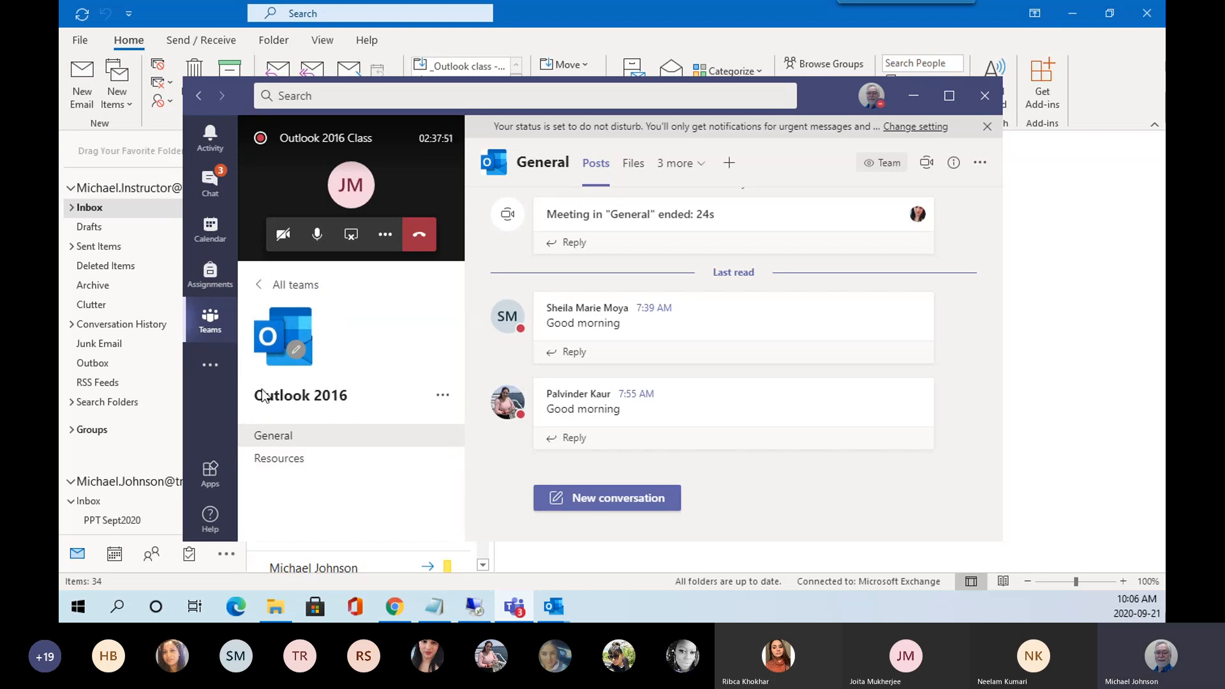
Browse the Outlook 2016 team's Resources channel posts, then bring Outlook's Inbox back to the front.
{"action": "left_click", "coordinate": [287, 469]}
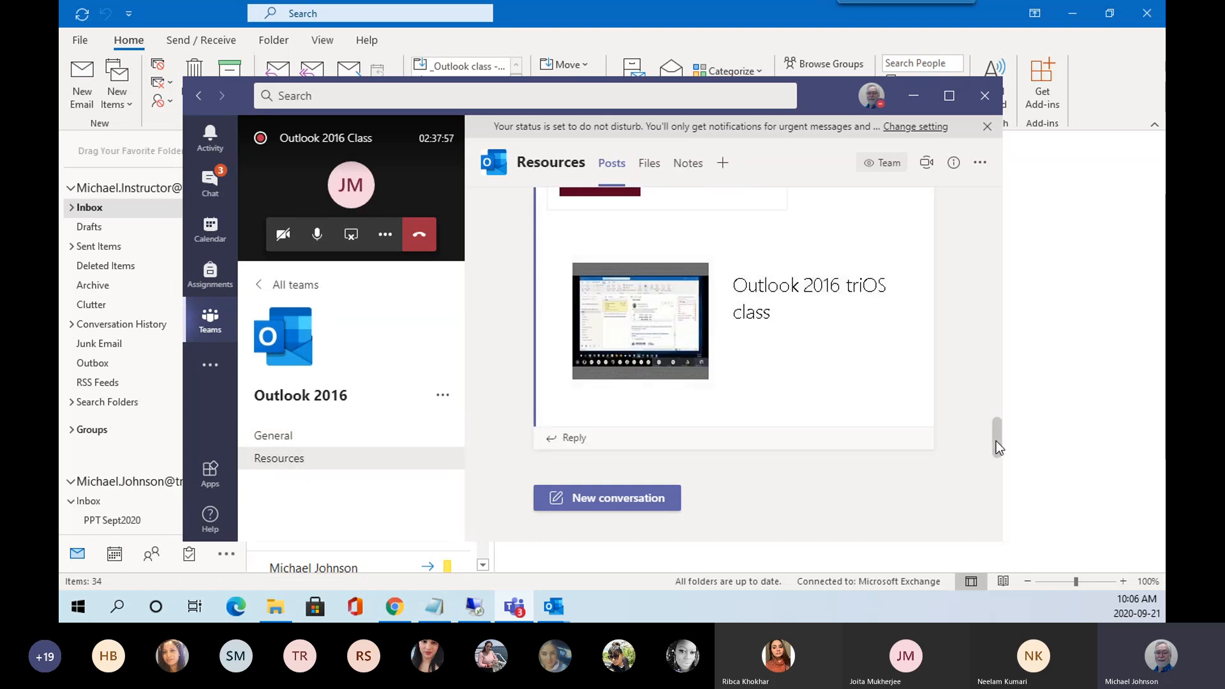
{"action": "left_click_drag", "start_coordinate": [996, 442], "coordinate": [1003, 201]}
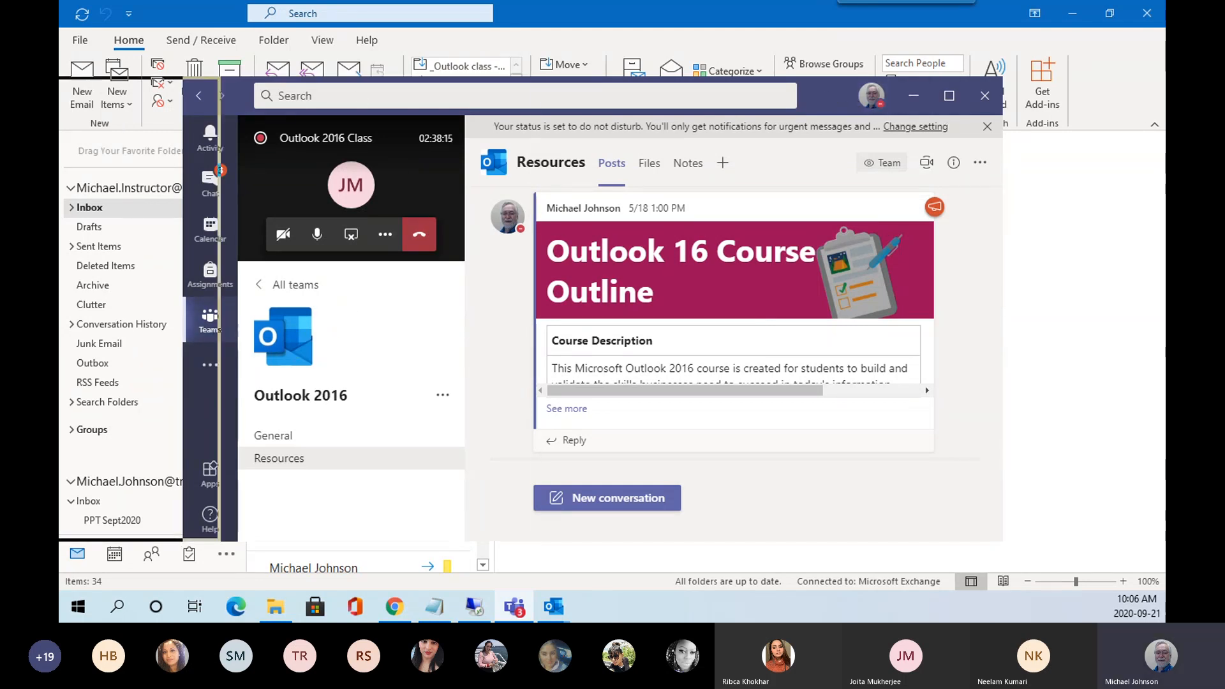
{"action": "left_click", "coordinate": [99, 216]}
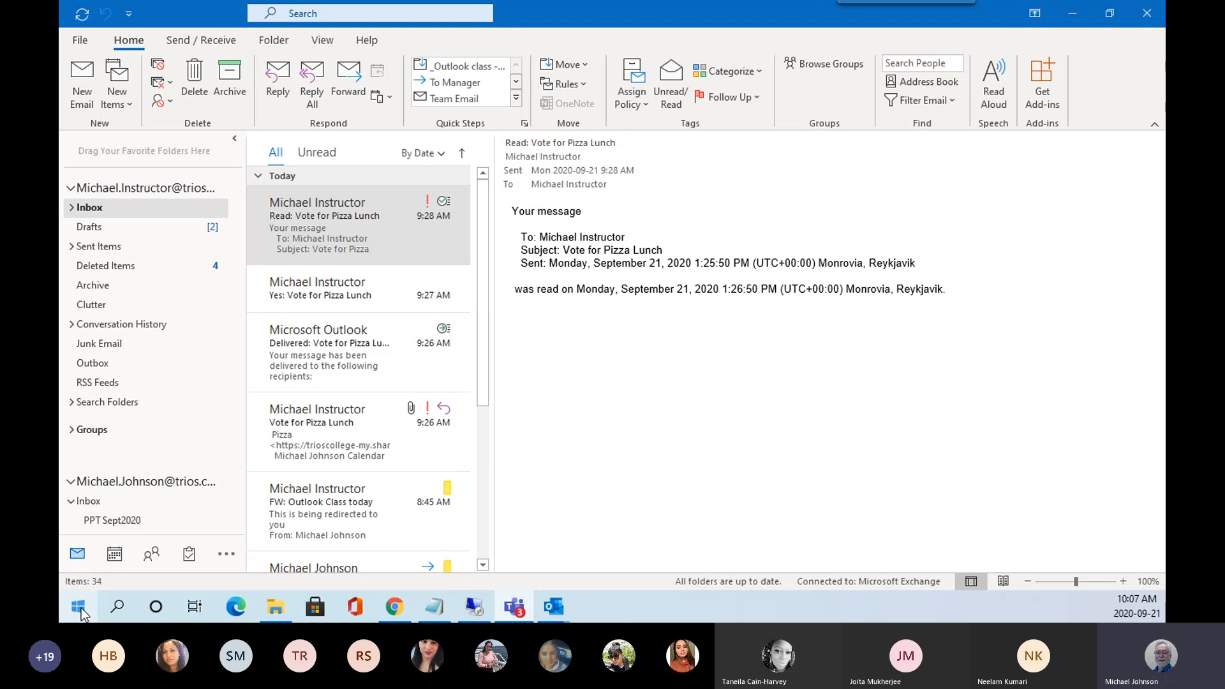
Open the Windows Start menu over the Outlook Inbox.
{"action": "left_click", "coordinate": [81, 609]}
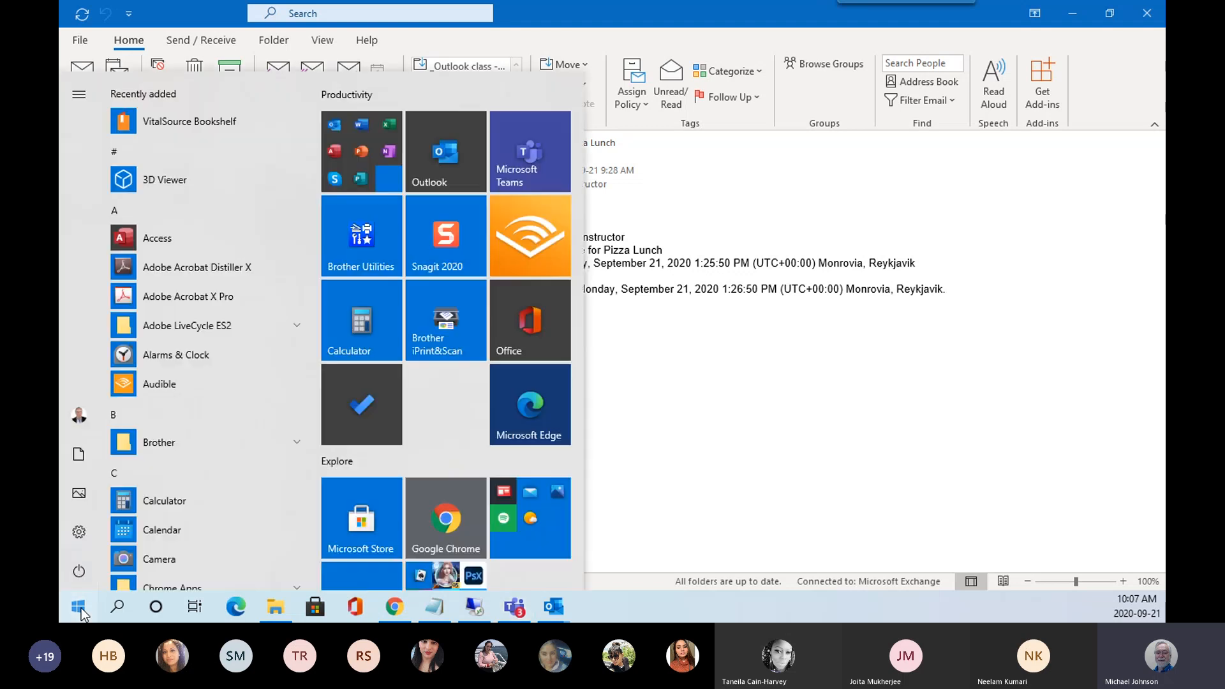
Search Windows for 'snip' and launch the Snipping Tool.
{"action": "left_click", "coordinate": [120, 610]}
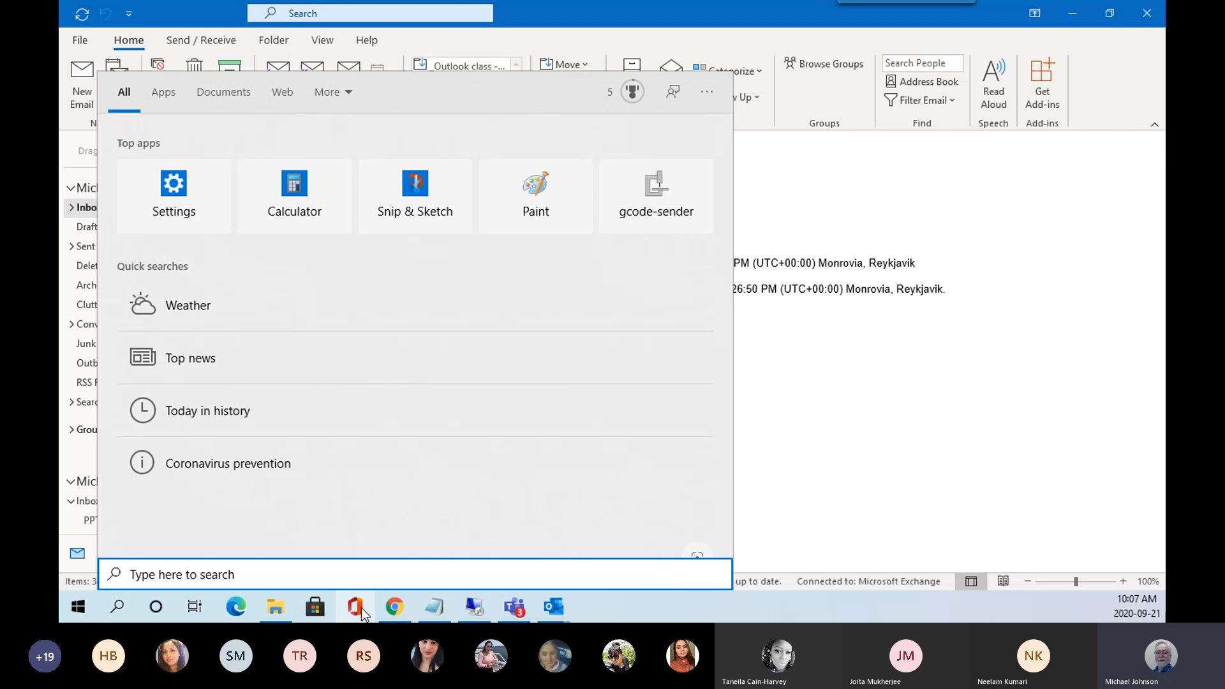
{"action": "type", "text": "sni"}
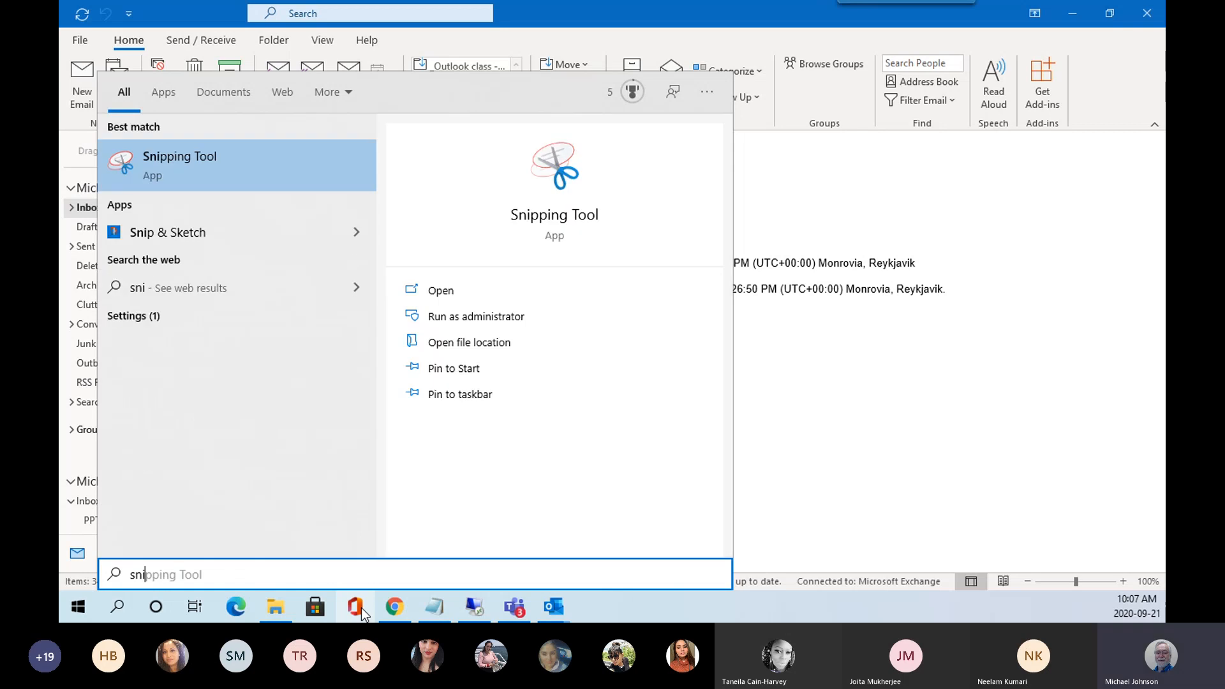
{"action": "type", "text": "p"}
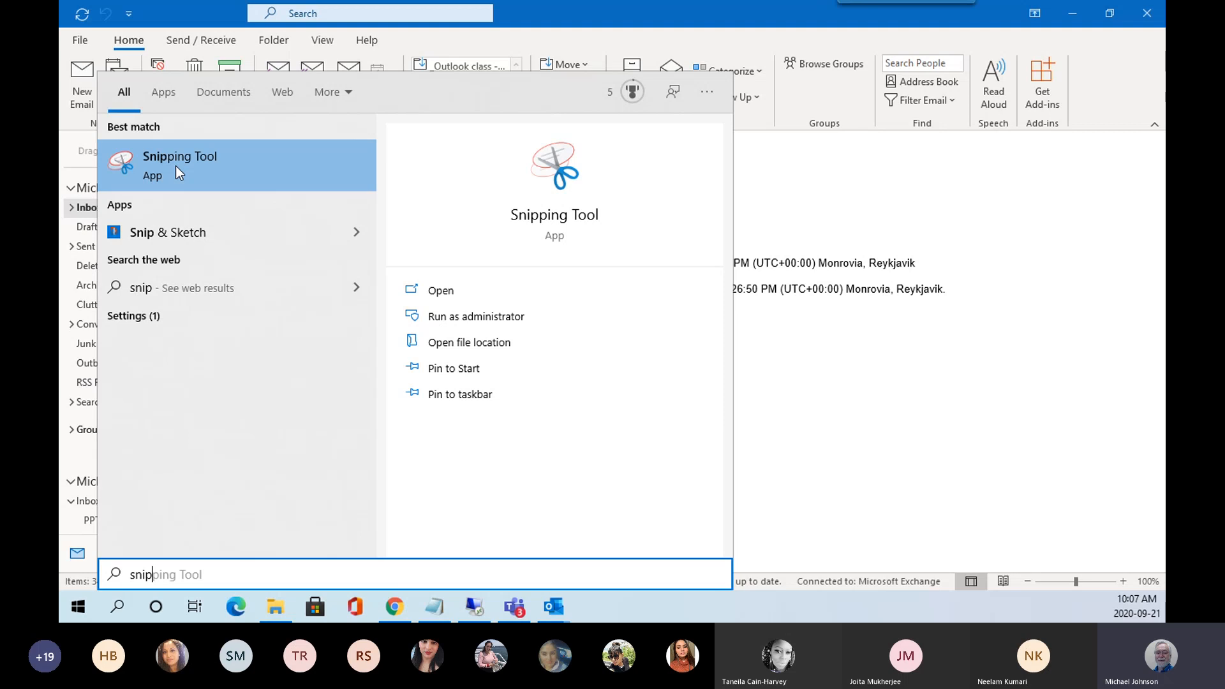
{"action": "left_click", "coordinate": [174, 166]}
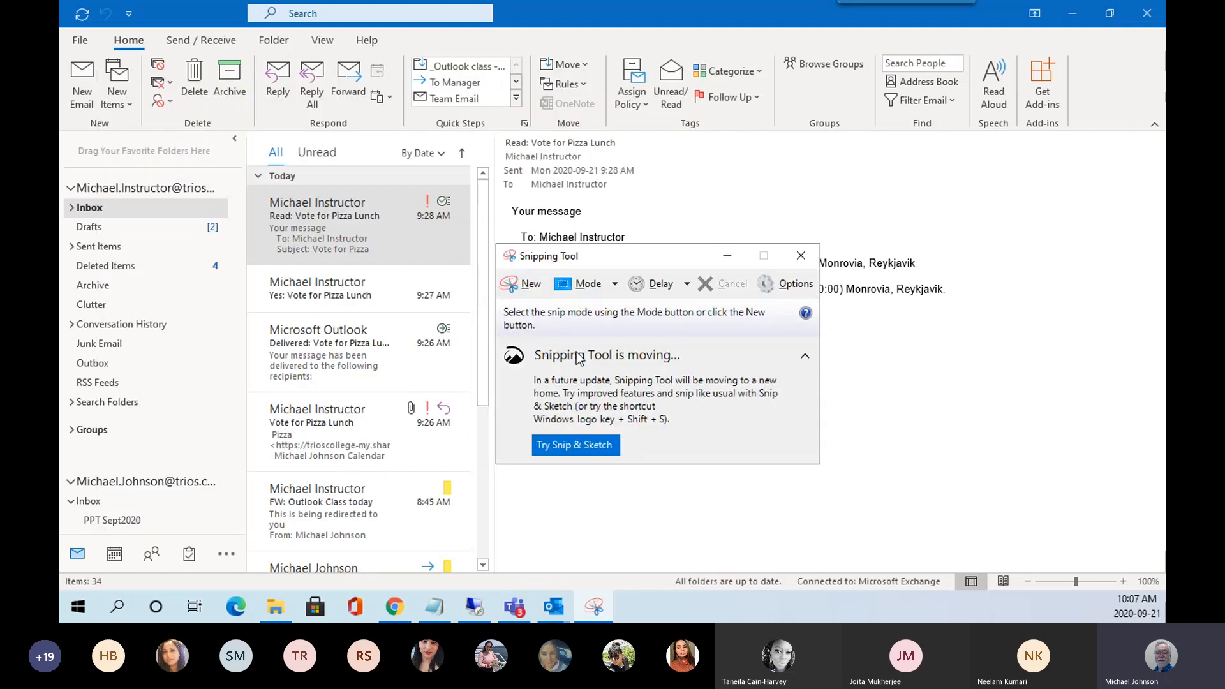
Snip Outlook's folder pane and message list, copy it, and close Snipping Tool without saving.
{"action": "left_click", "coordinate": [531, 290]}
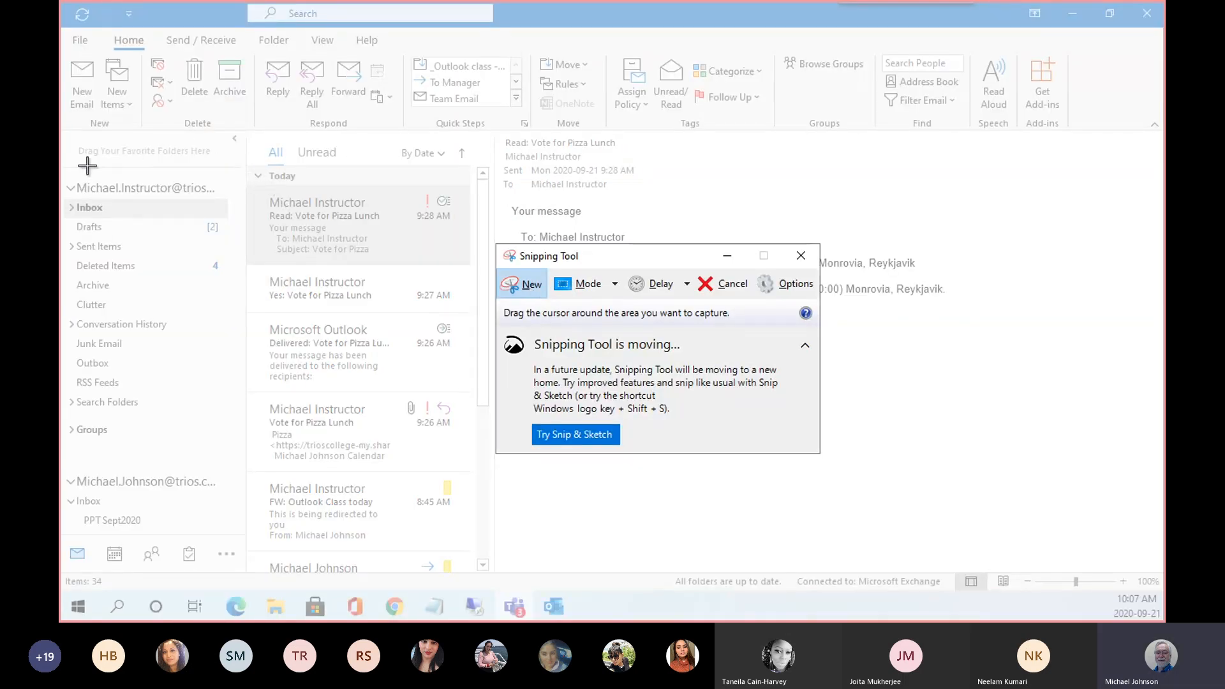
{"action": "left_click_drag", "start_coordinate": [62, 129], "coordinate": [503, 338]}
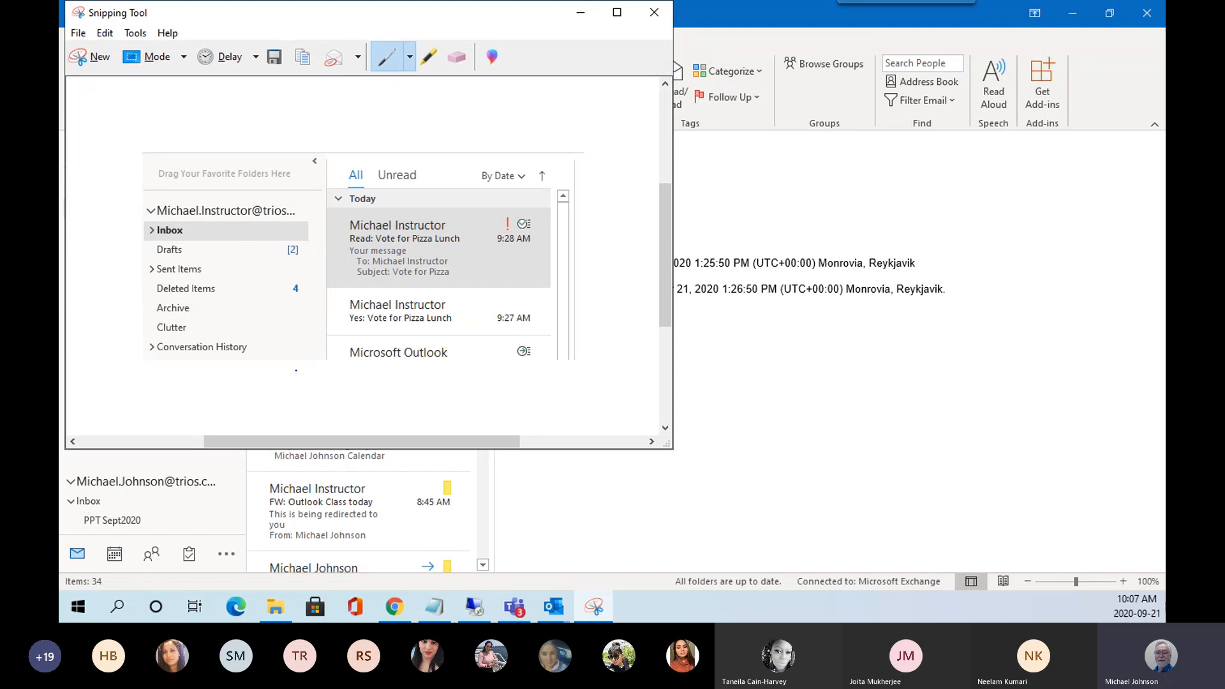
{"action": "left_click", "coordinate": [78, 34]}
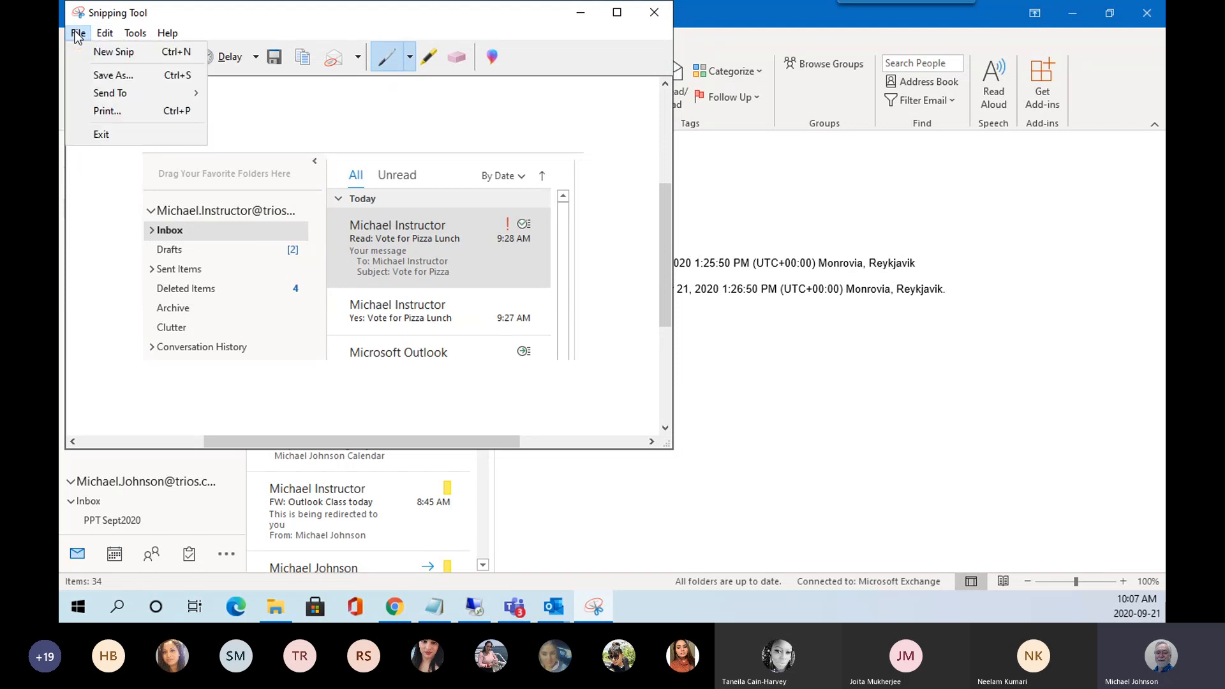
{"action": "mouse_move", "coordinate": [108, 34]}
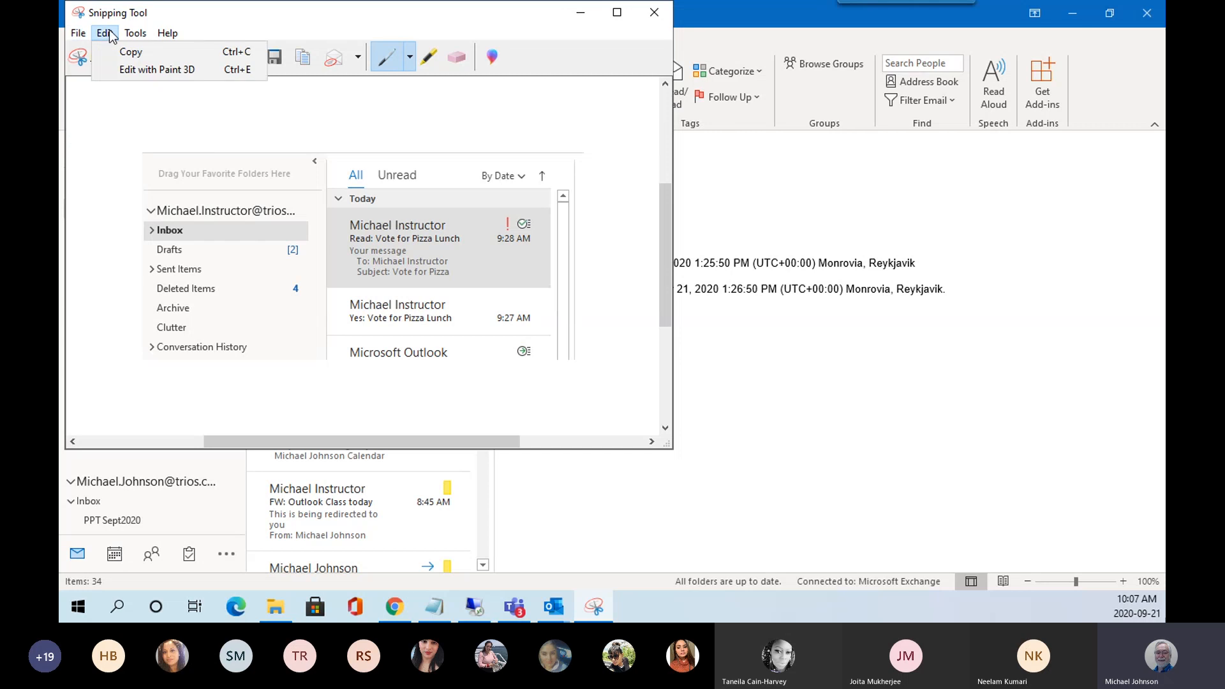
{"action": "left_click", "coordinate": [136, 53]}
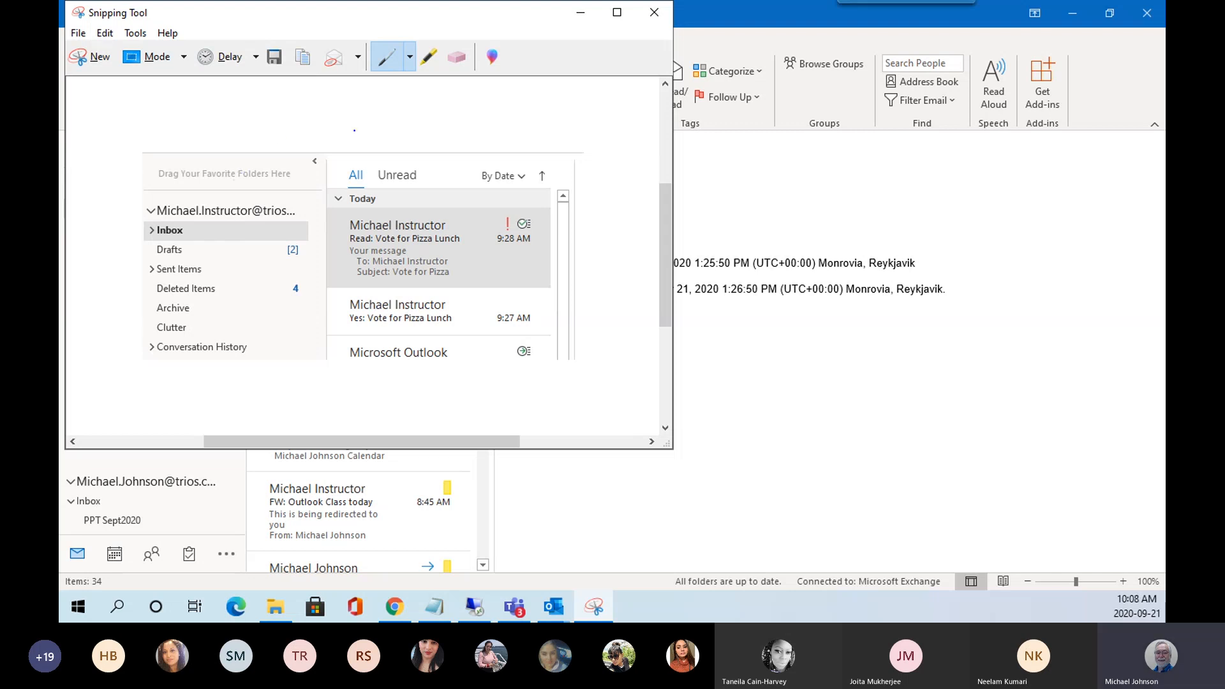
{"action": "left_click", "coordinate": [653, 19]}
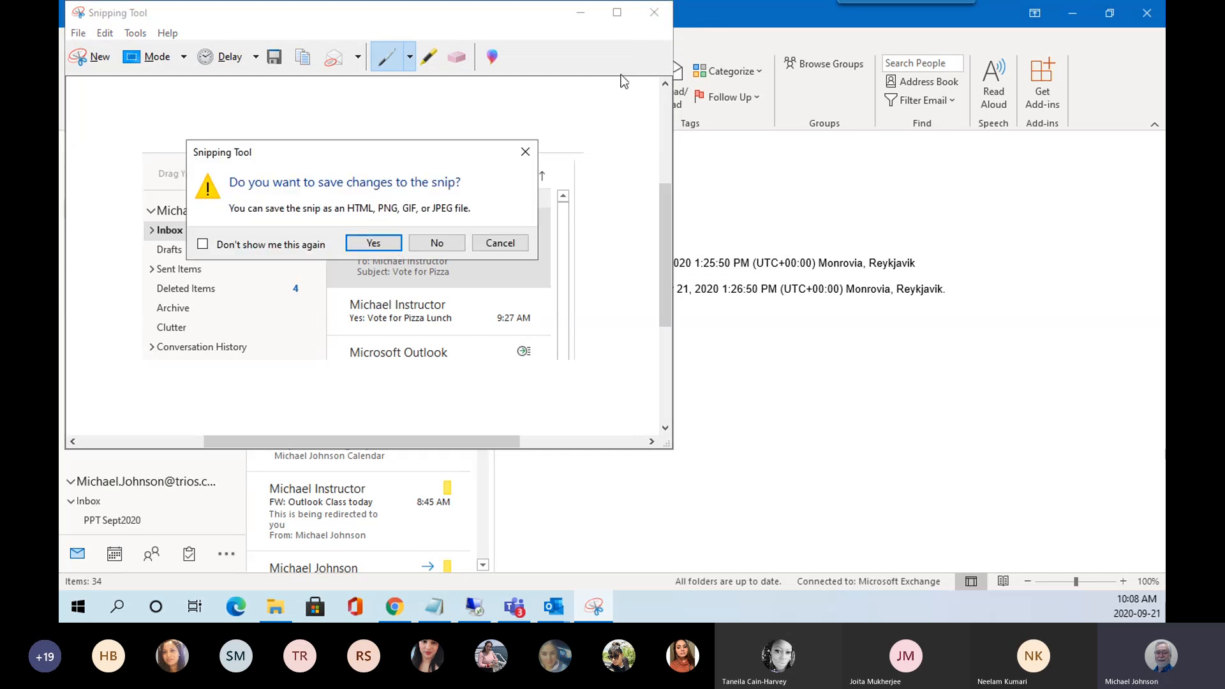
{"action": "left_click", "coordinate": [439, 245]}
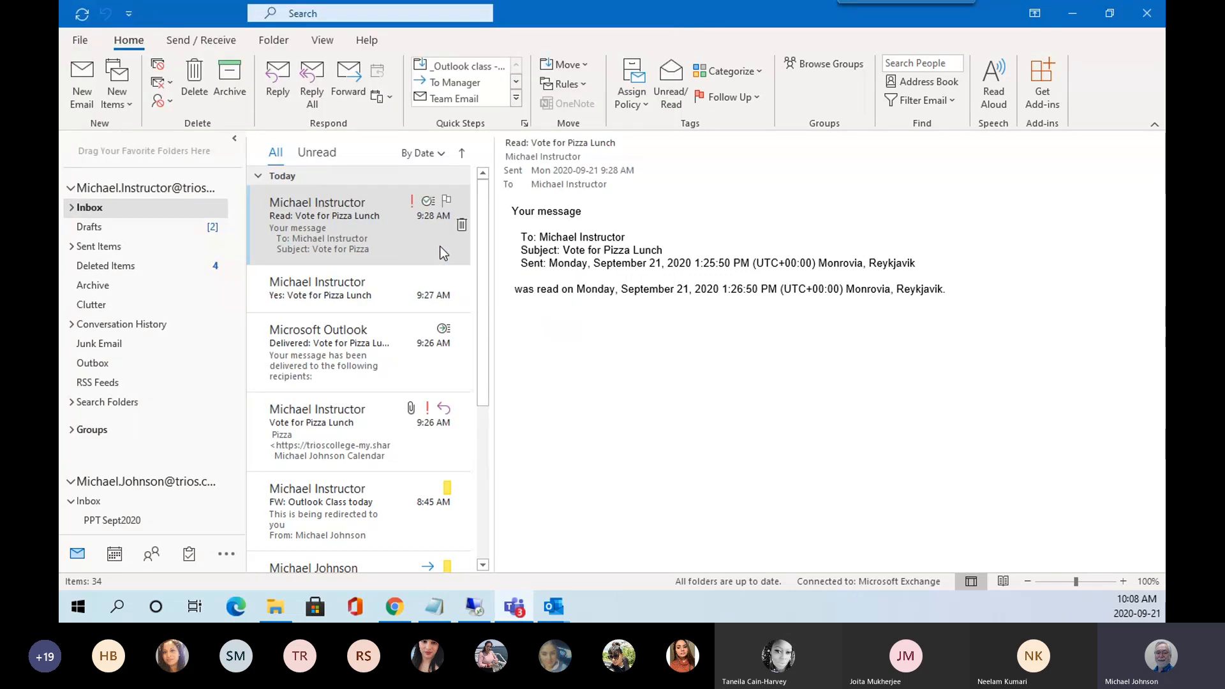
Start a new email, move its window up and stretch it taller, with the cursor in the body.
{"action": "left_click", "coordinate": [320, 253]}
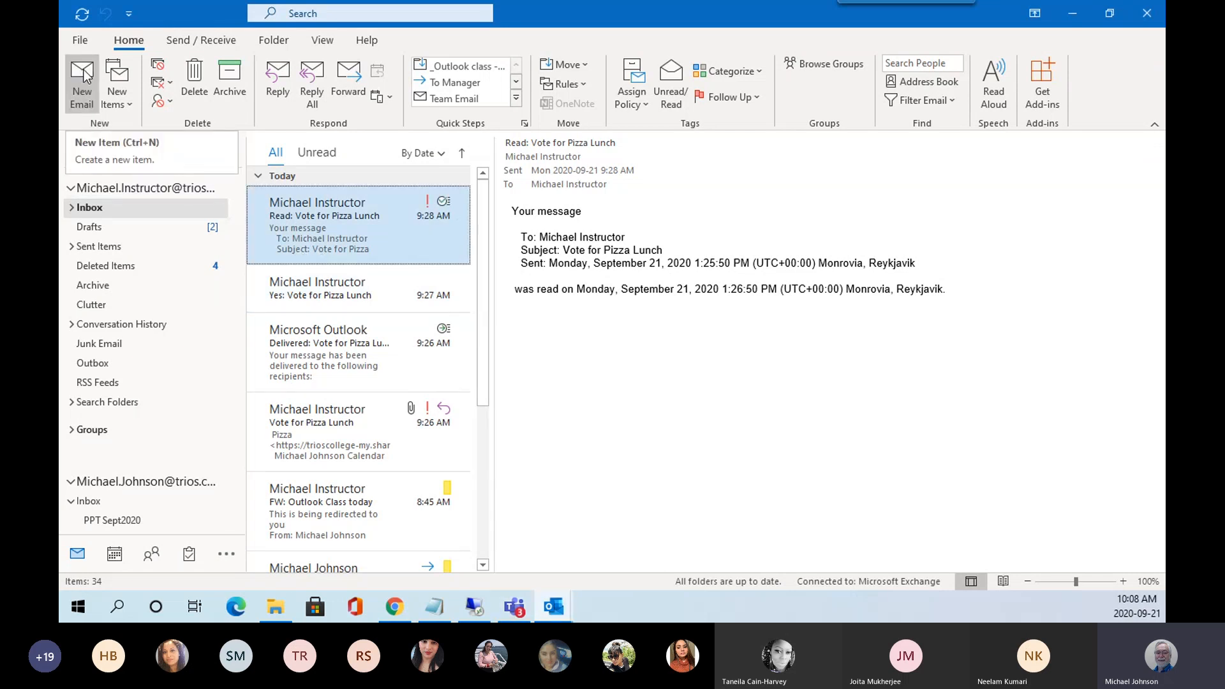
{"action": "left_click", "coordinate": [87, 76]}
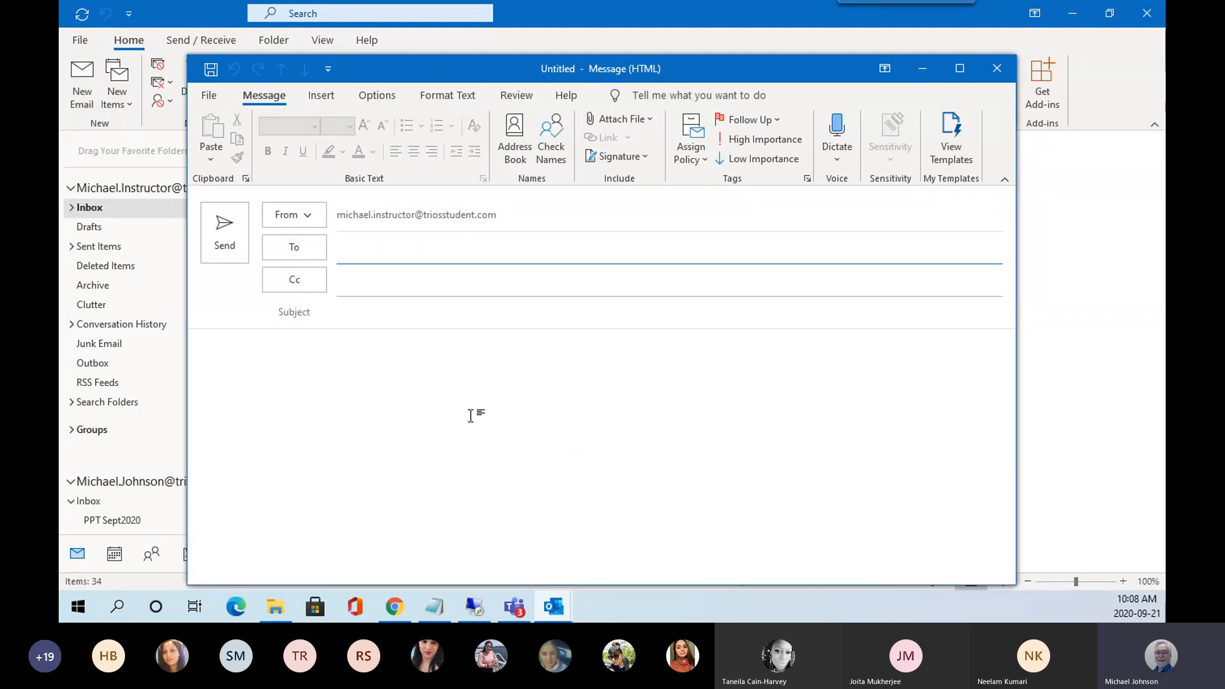
{"action": "left_click_drag", "start_coordinate": [710, 66], "coordinate": [708, 17]}
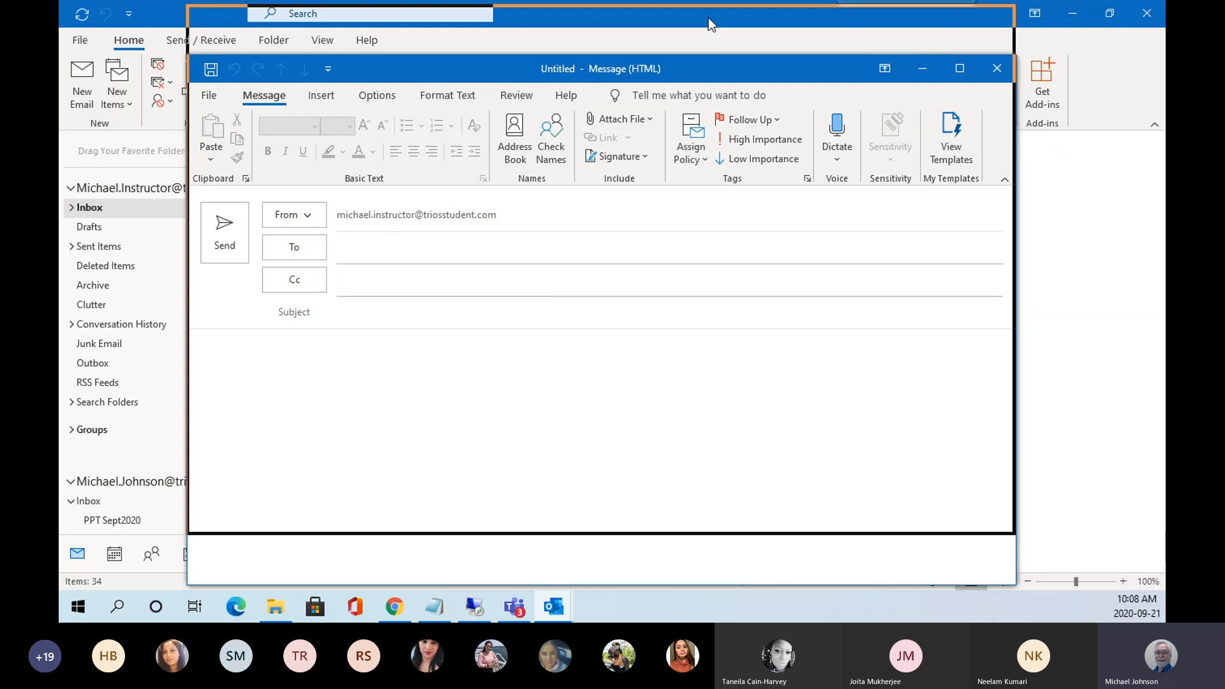
{"action": "left_click_drag", "start_coordinate": [645, 534], "coordinate": [646, 565]}
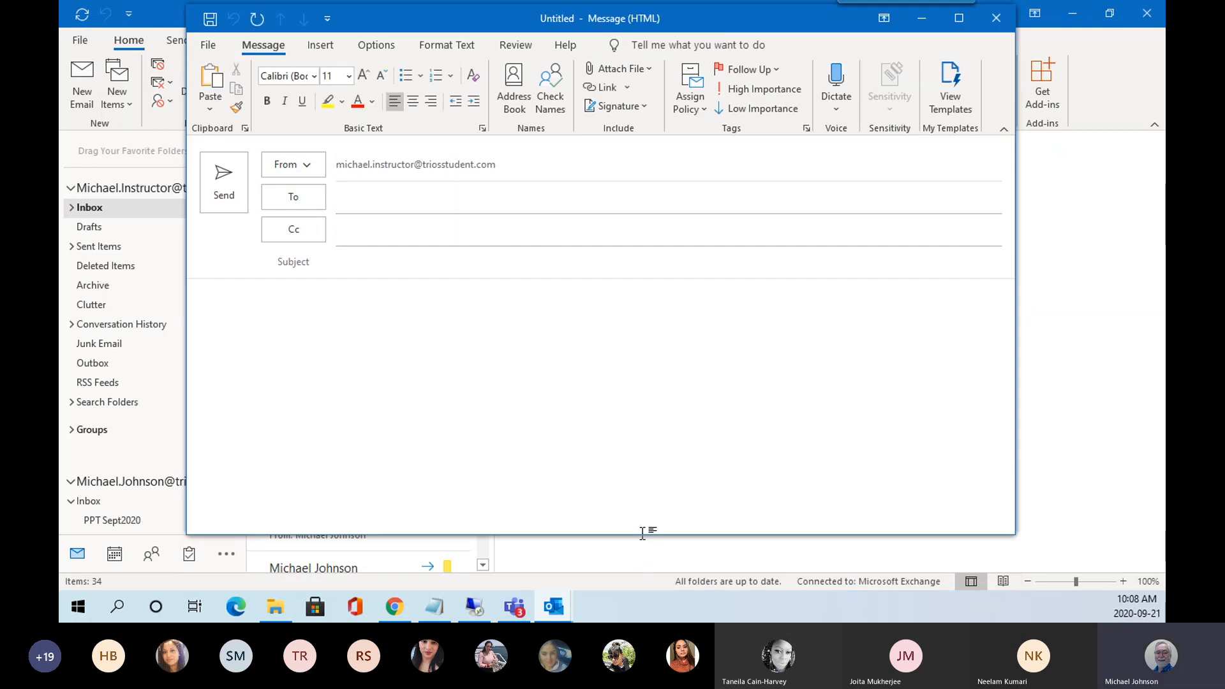
{"action": "left_click_drag", "start_coordinate": [642, 536], "coordinate": [643, 572]}
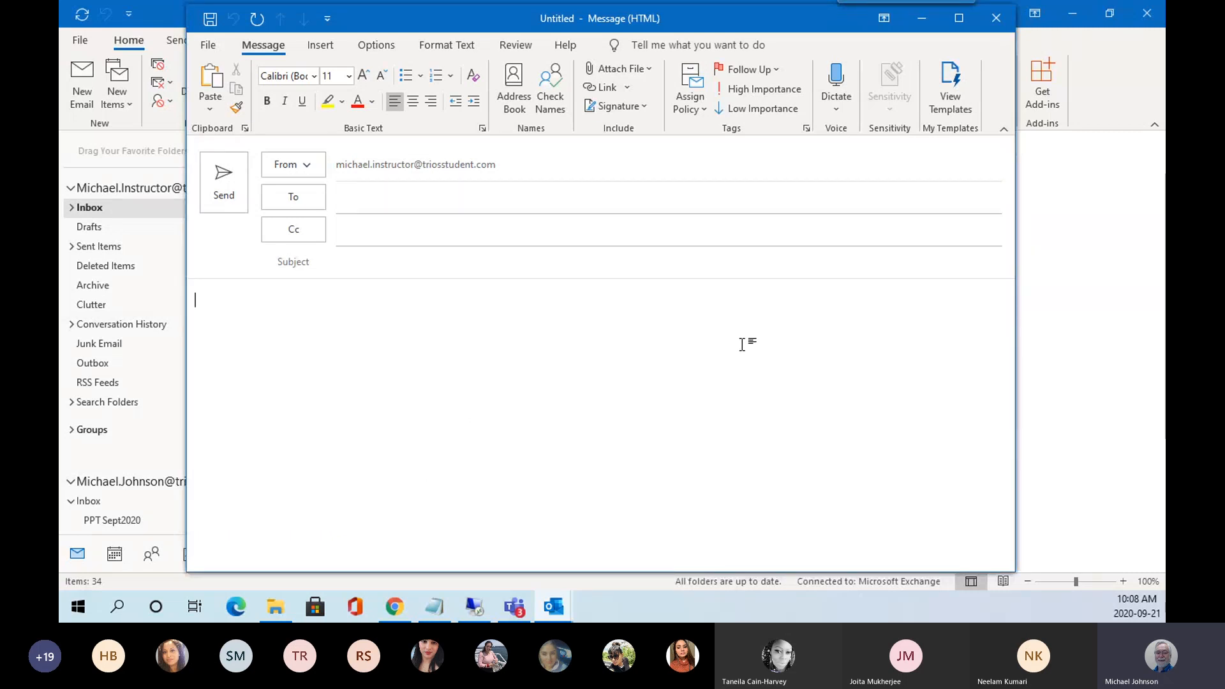
{"action": "left_click", "coordinate": [688, 362]}
{"action": "key", "text": "Print"}
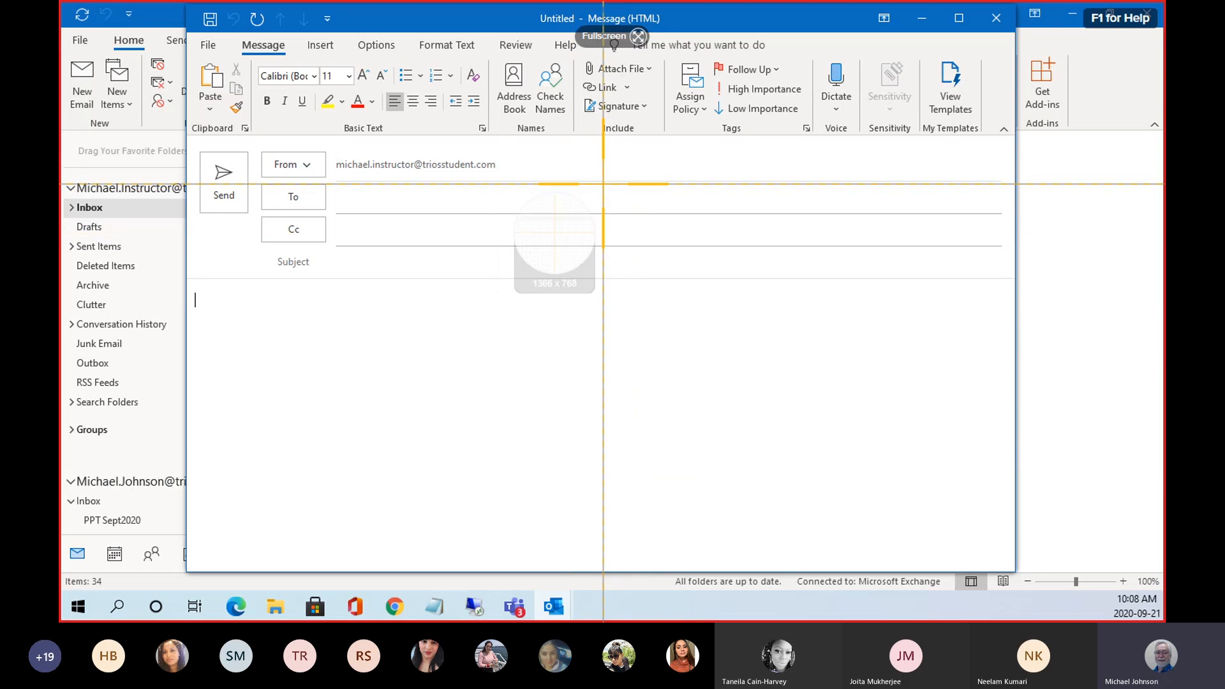
{"action": "key", "text": "Escape"}
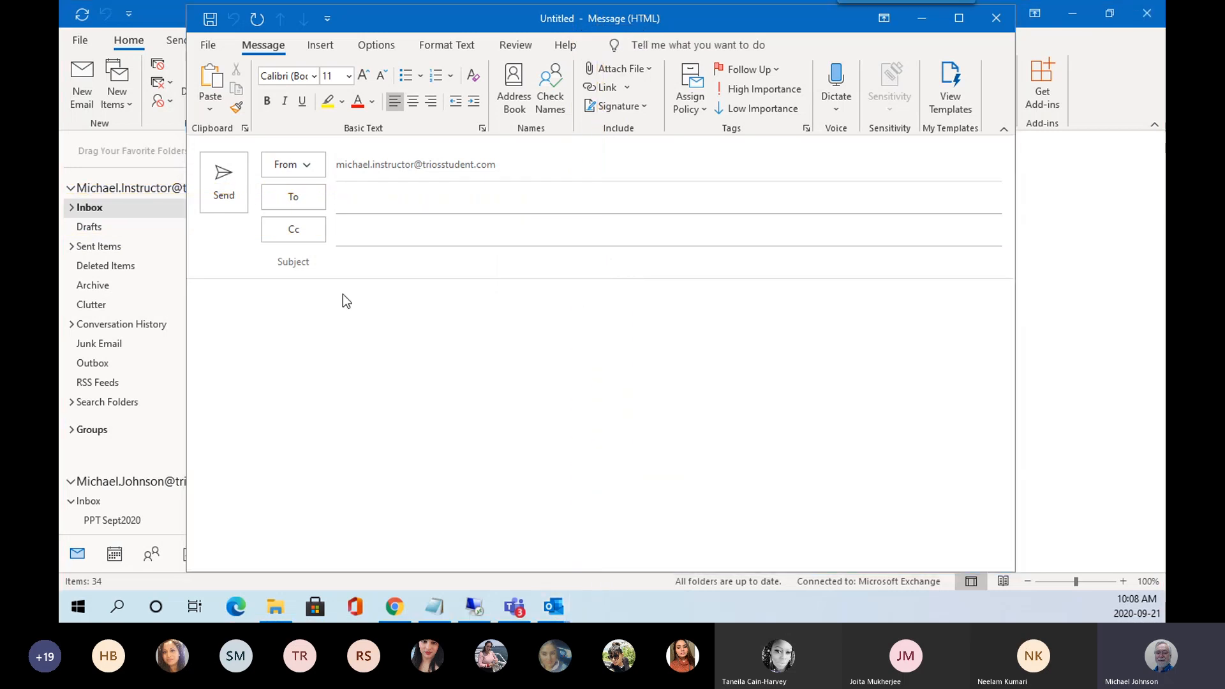
Capture a Print Screen screenshot of the Teams meeting area.
{"action": "right_click", "coordinate": [336, 334]}
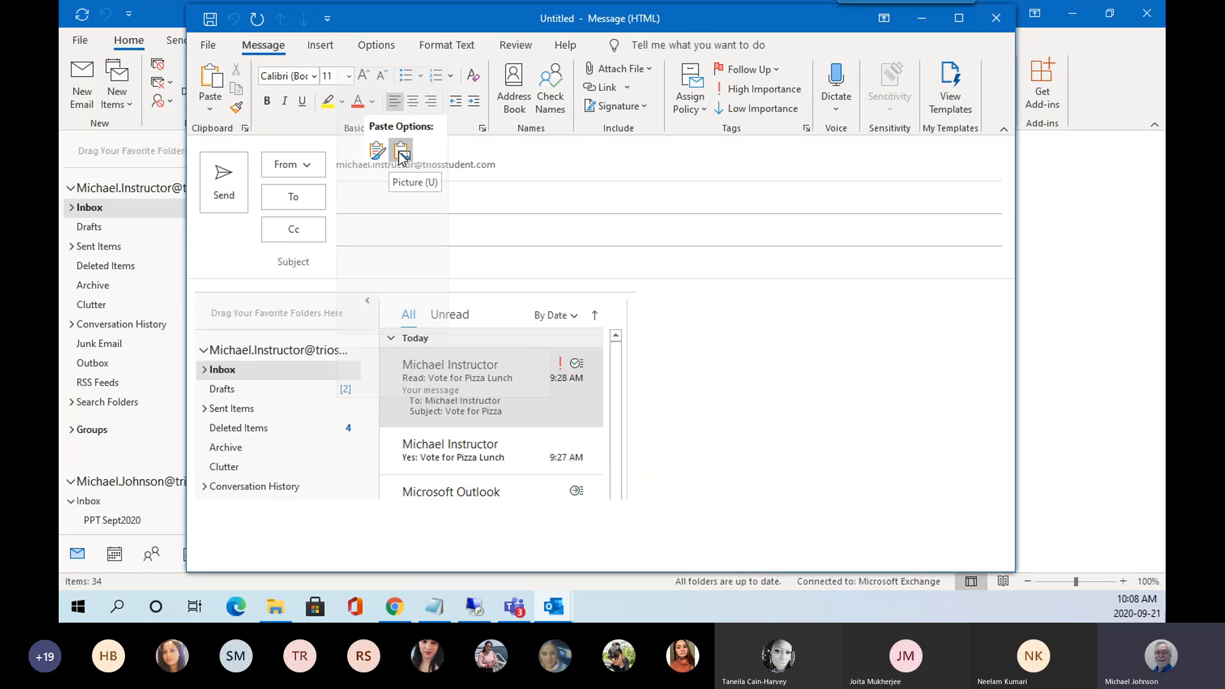
{"action": "left_click", "coordinate": [721, 379]}
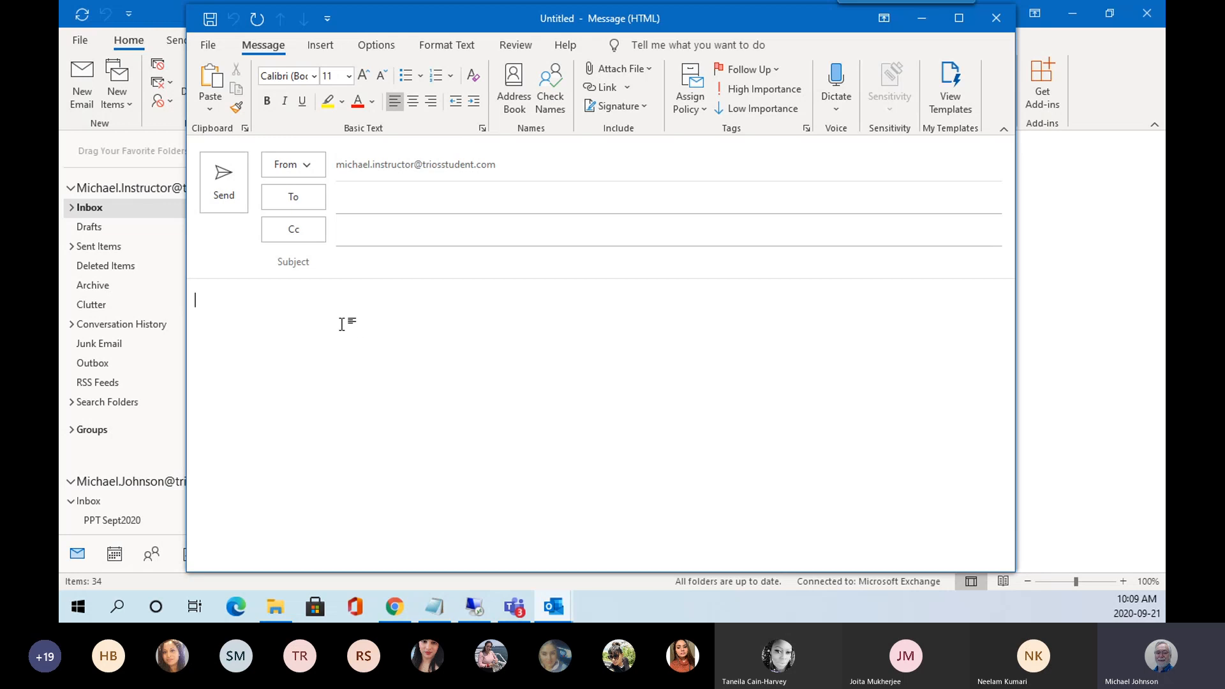
{"action": "key", "text": "Print"}
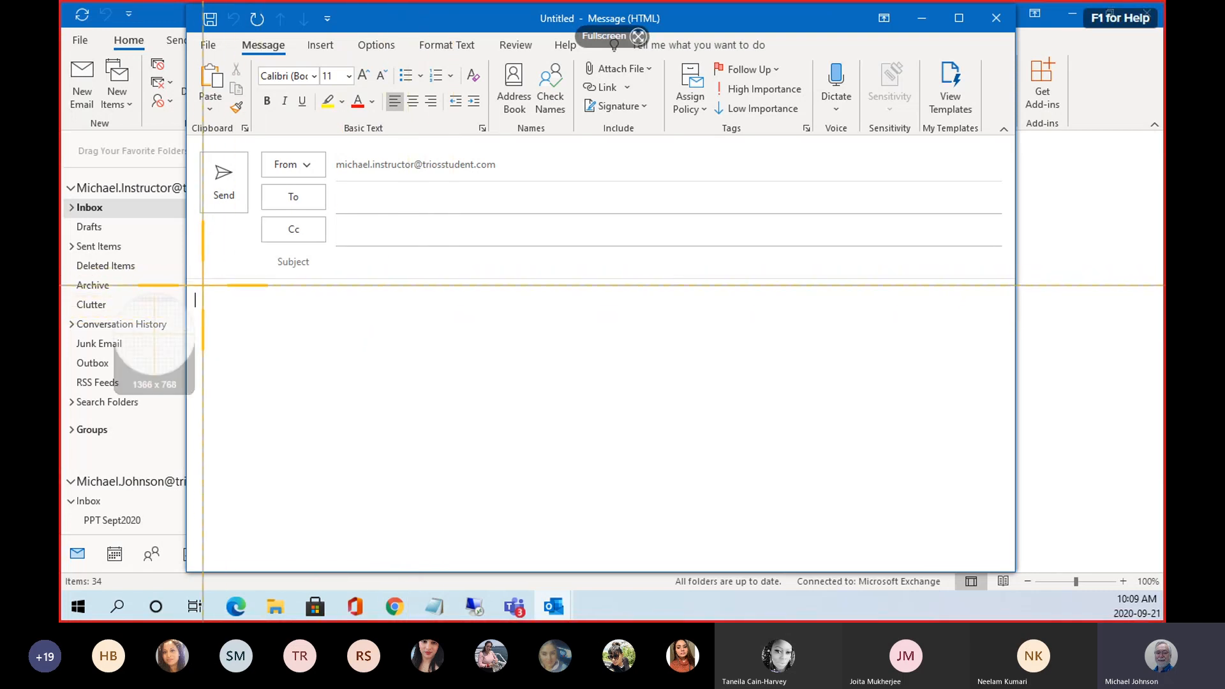
{"action": "left_click_drag", "start_coordinate": [191, 281], "coordinate": [809, 535]}
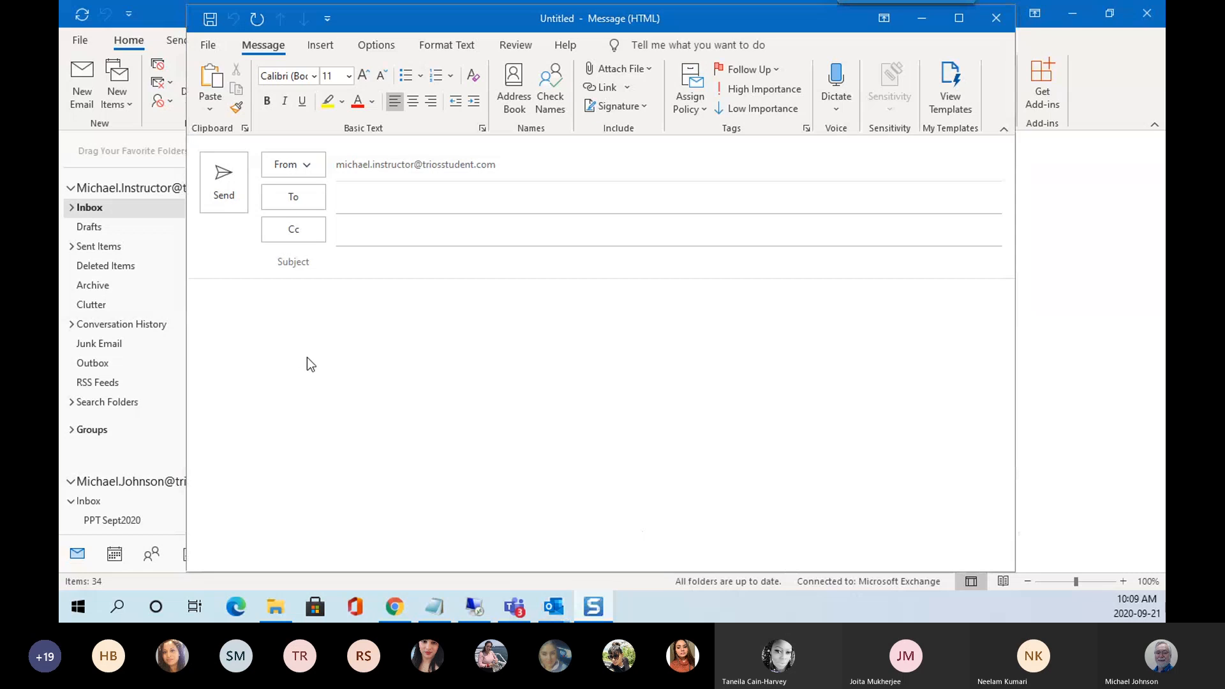
Bring up the message body's paste options, briefly checking the clipboard history.
{"action": "right_click", "coordinate": [326, 383]}
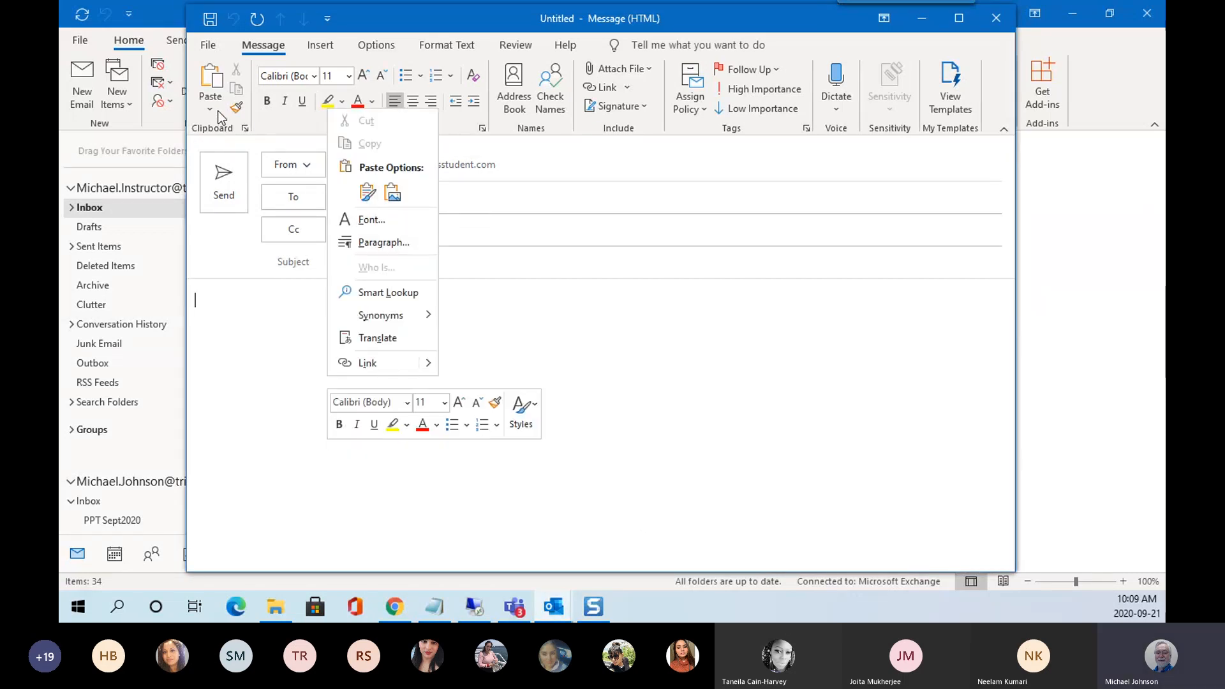
{"action": "left_click", "coordinate": [245, 129]}
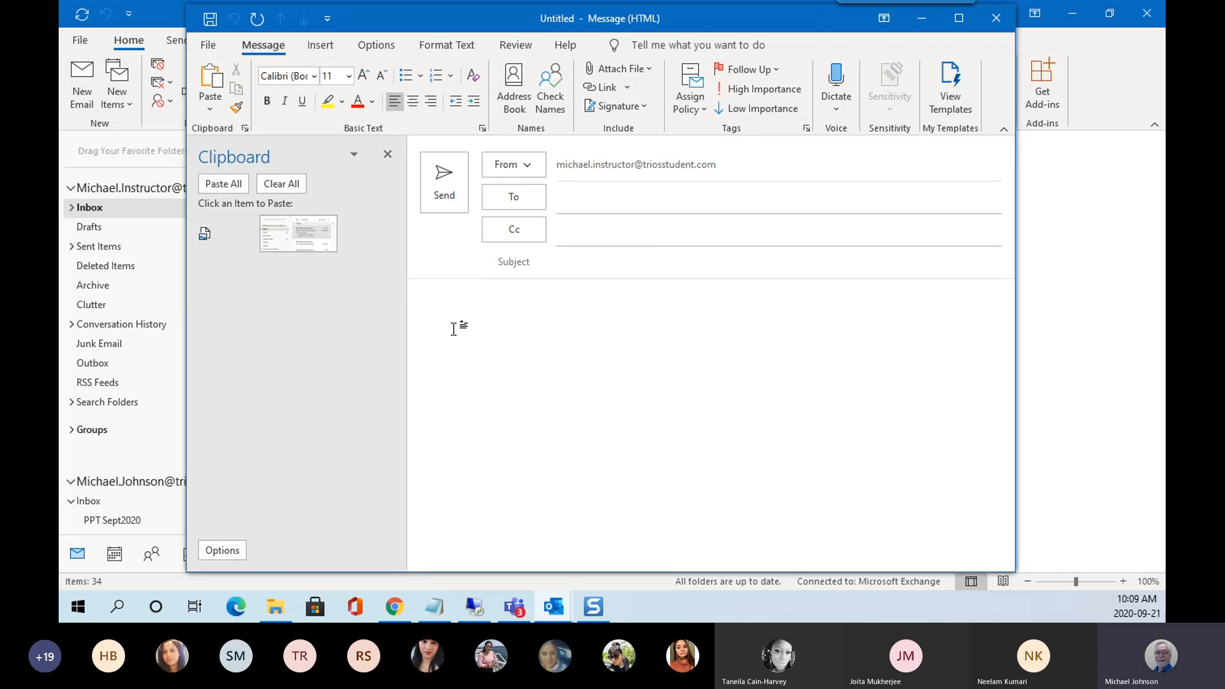
{"action": "left_click", "coordinate": [387, 155]}
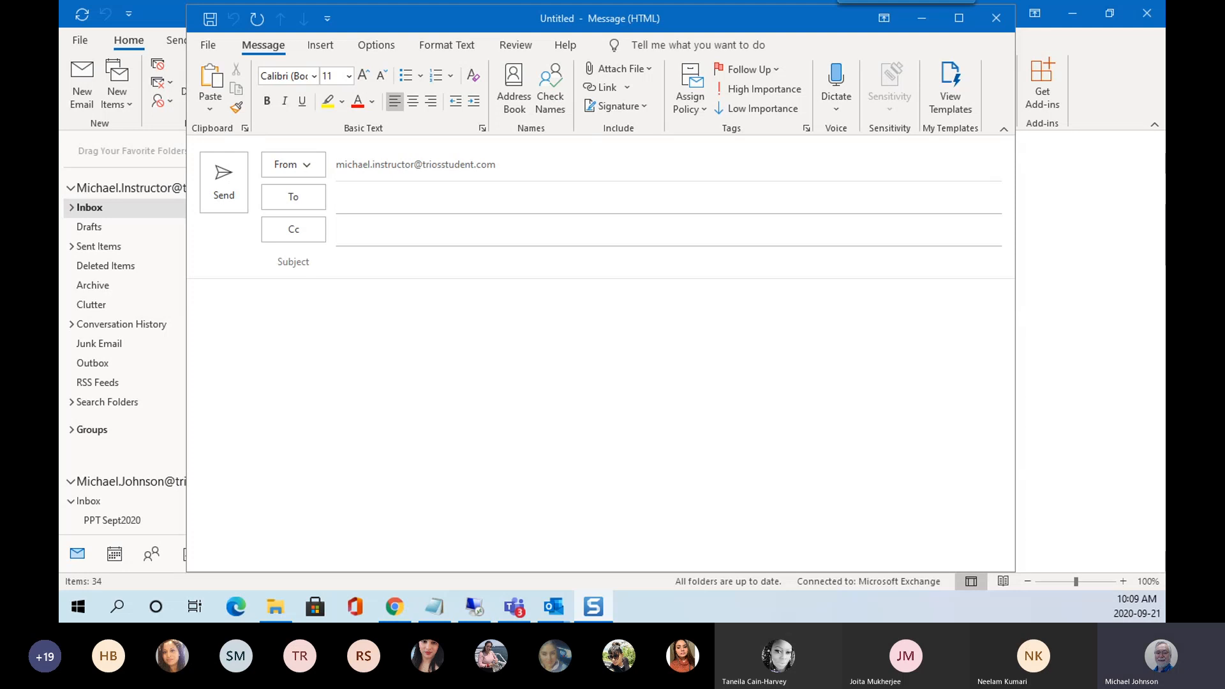
{"action": "right_click", "coordinate": [409, 347]}
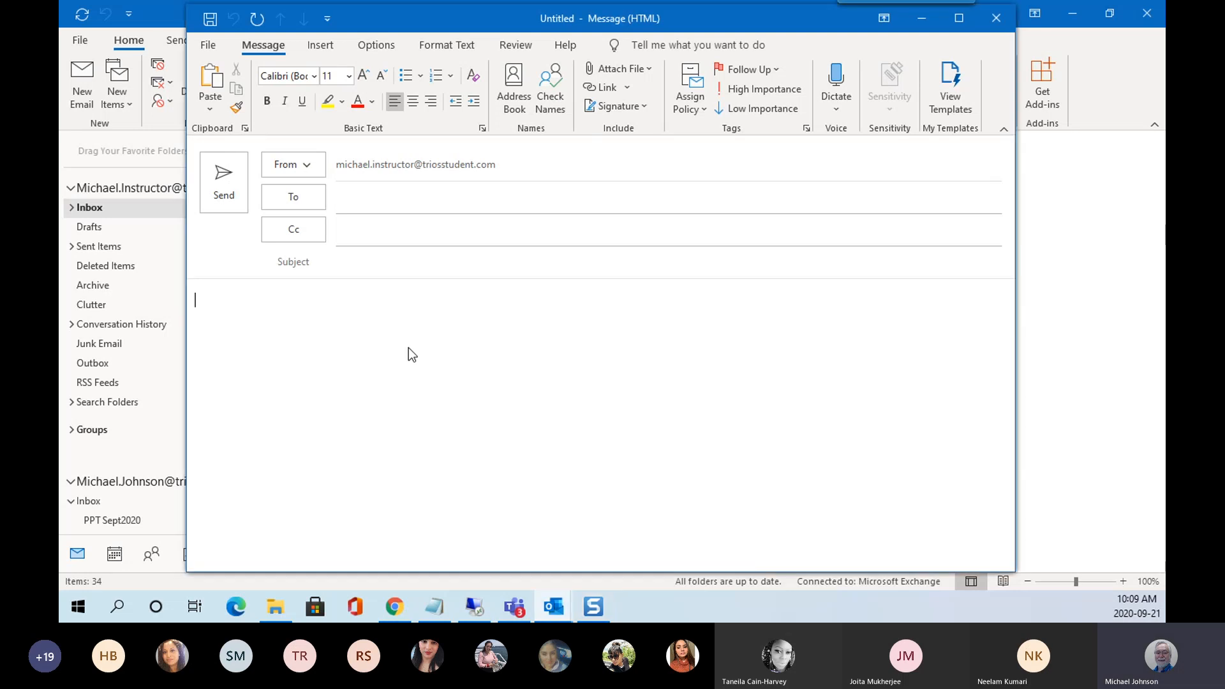
Paste the meeting screenshot into the message body and shrink it proportionally.
{"action": "left_click", "coordinate": [449, 164]}
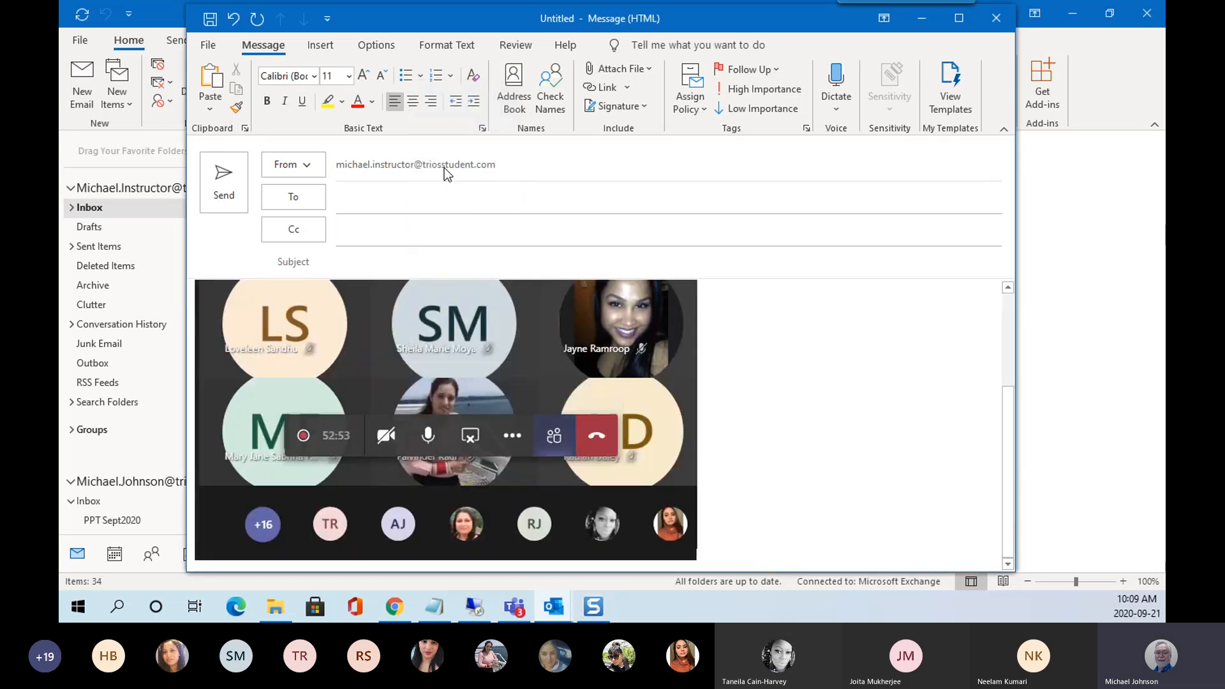
{"action": "left_click", "coordinate": [692, 373]}
{"action": "left_click_drag", "start_coordinate": [697, 561], "coordinate": [562, 431]}
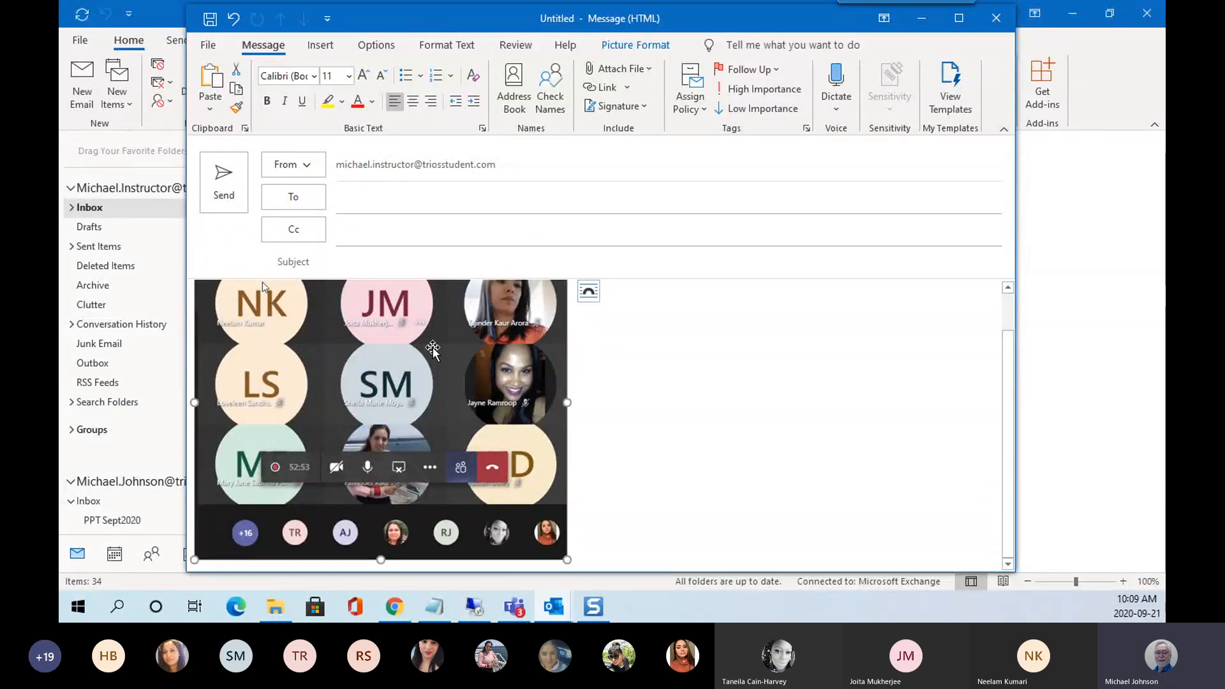
Crop the picture with Picture Format > Crop down to a 4.84 × 3.04 cm corner piece.
{"action": "left_click", "coordinate": [630, 46]}
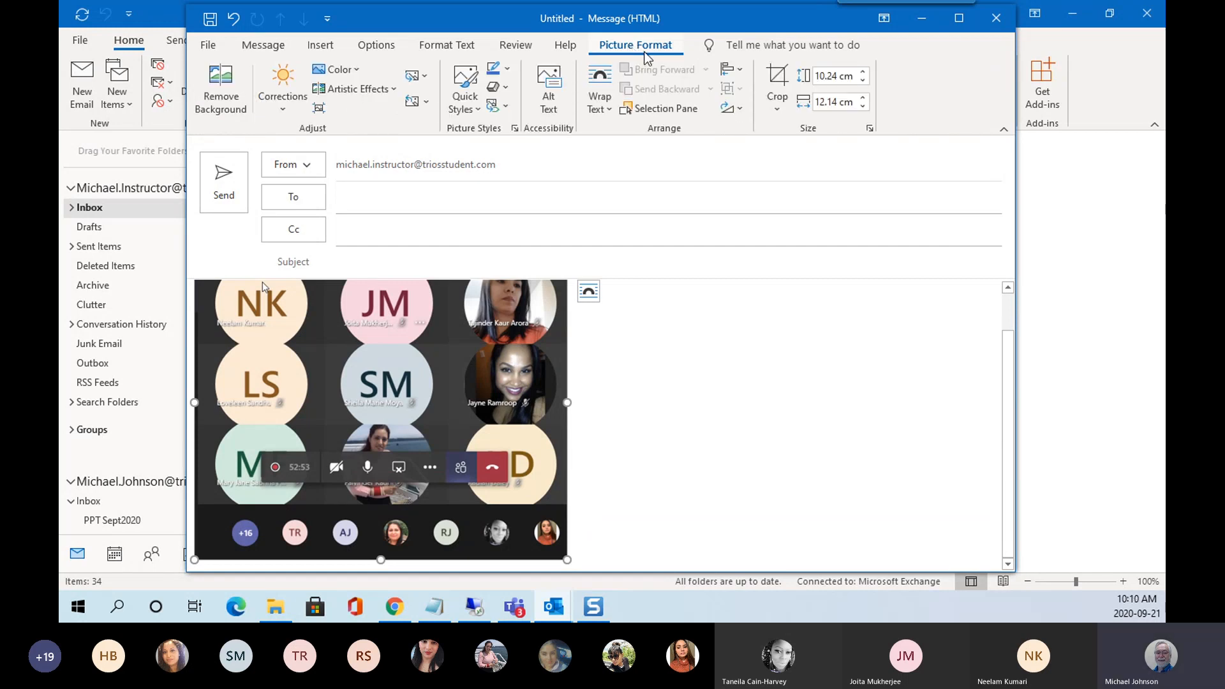
{"action": "left_click", "coordinate": [776, 77]}
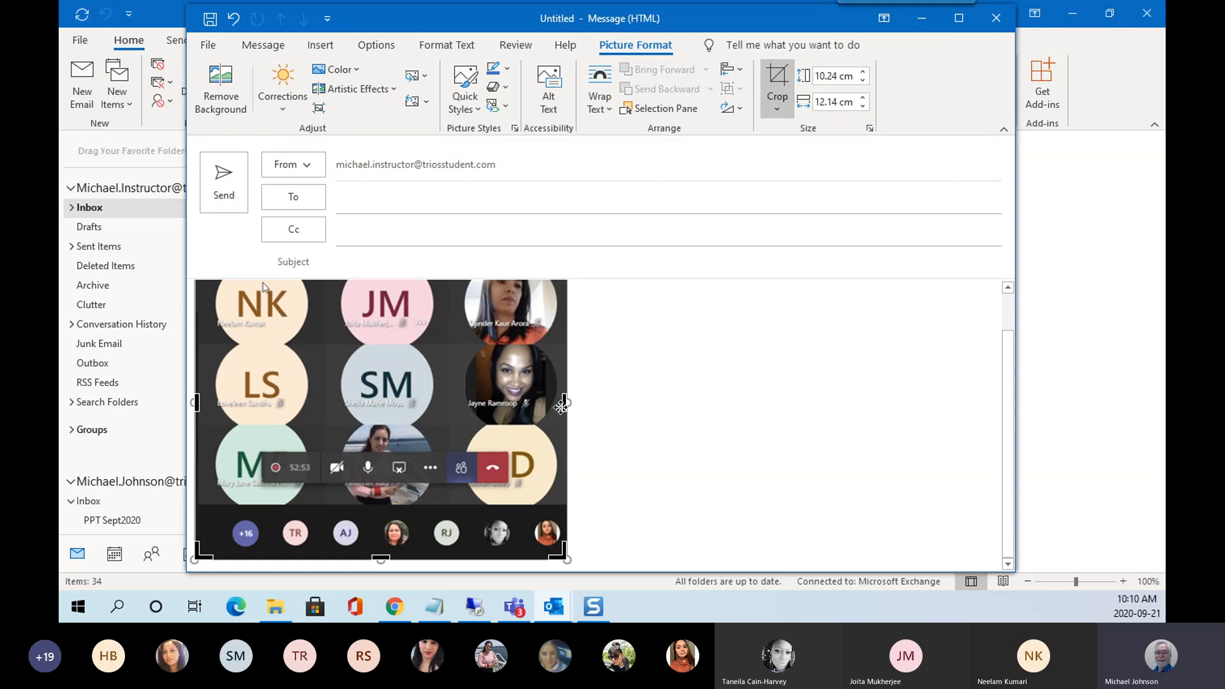
{"action": "left_click_drag", "start_coordinate": [562, 407], "coordinate": [368, 405]}
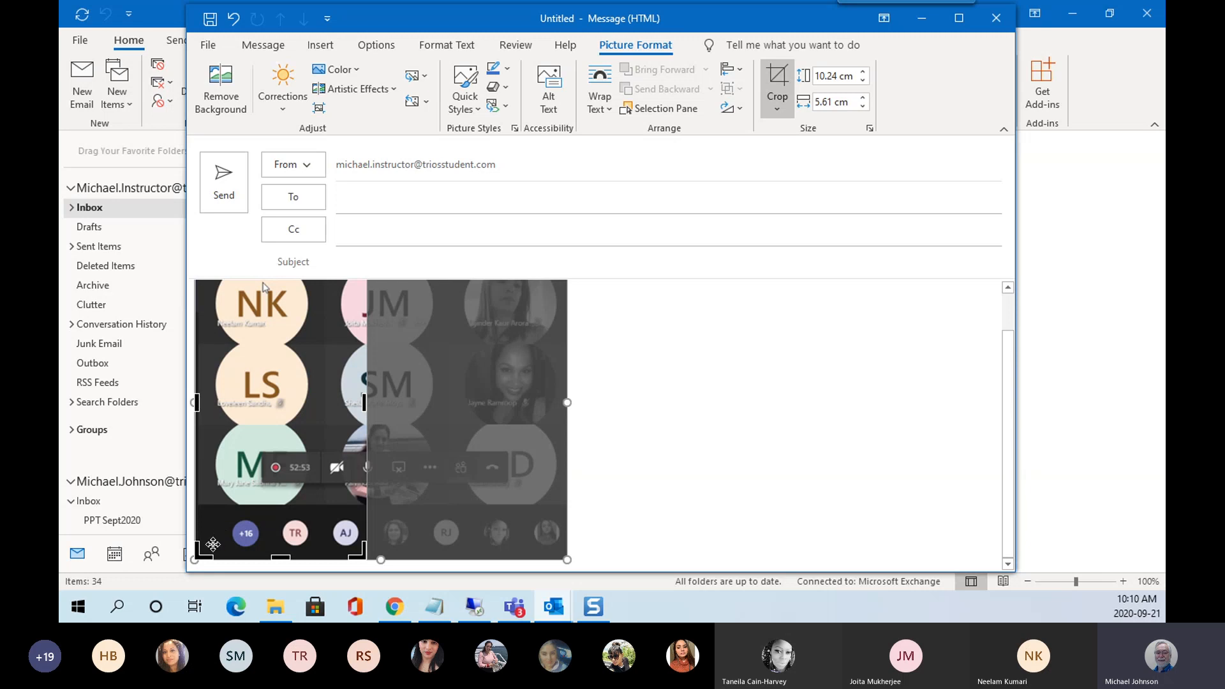
{"action": "left_click_drag", "start_coordinate": [199, 553], "coordinate": [274, 395]}
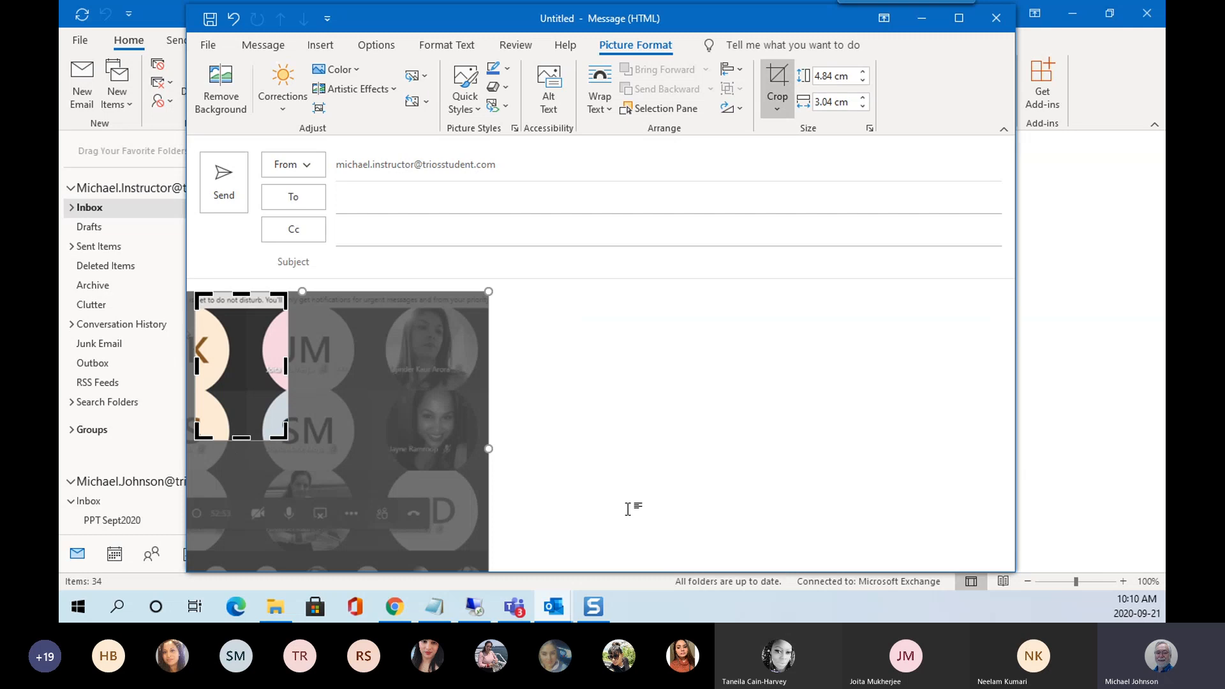
{"action": "left_click", "coordinate": [777, 81]}
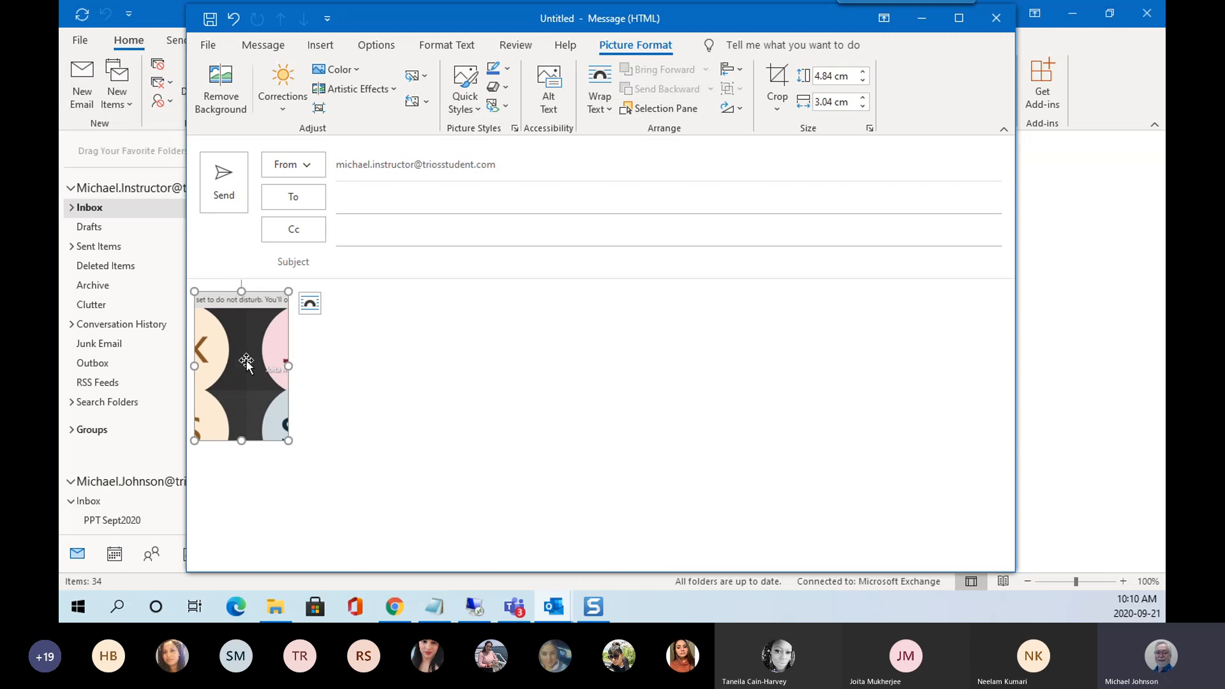
{"action": "left_click_drag", "start_coordinate": [246, 358], "coordinate": [331, 402]}
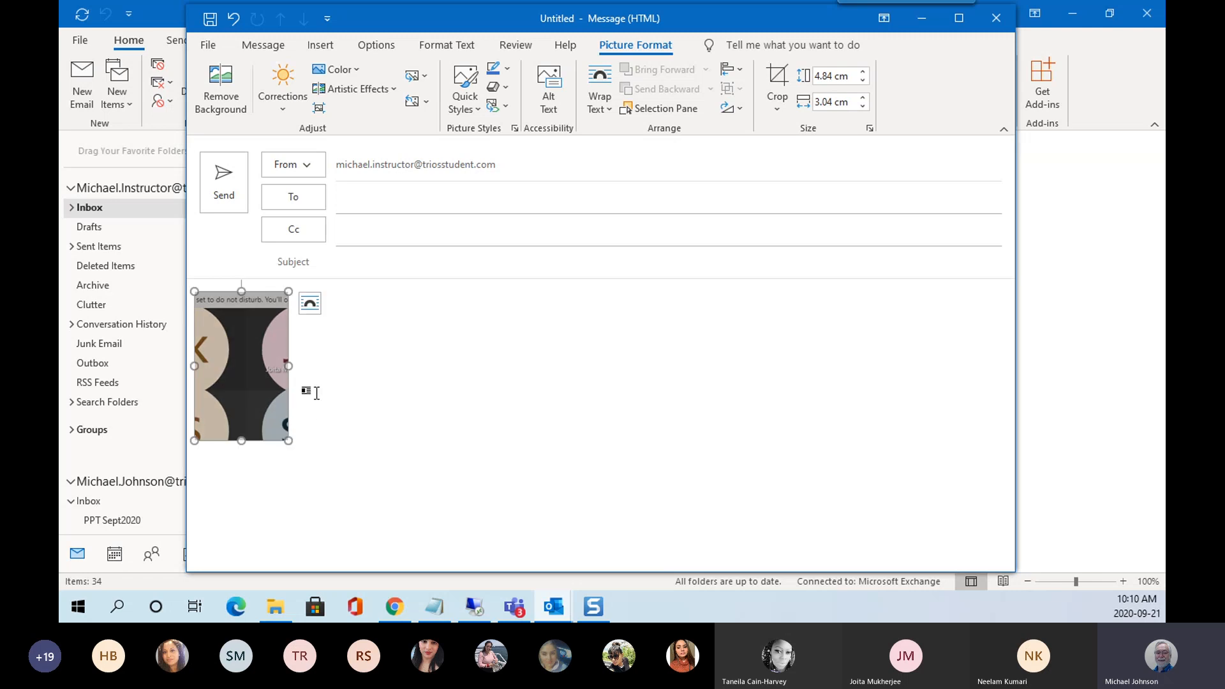
{"action": "left_click", "coordinate": [308, 470]}
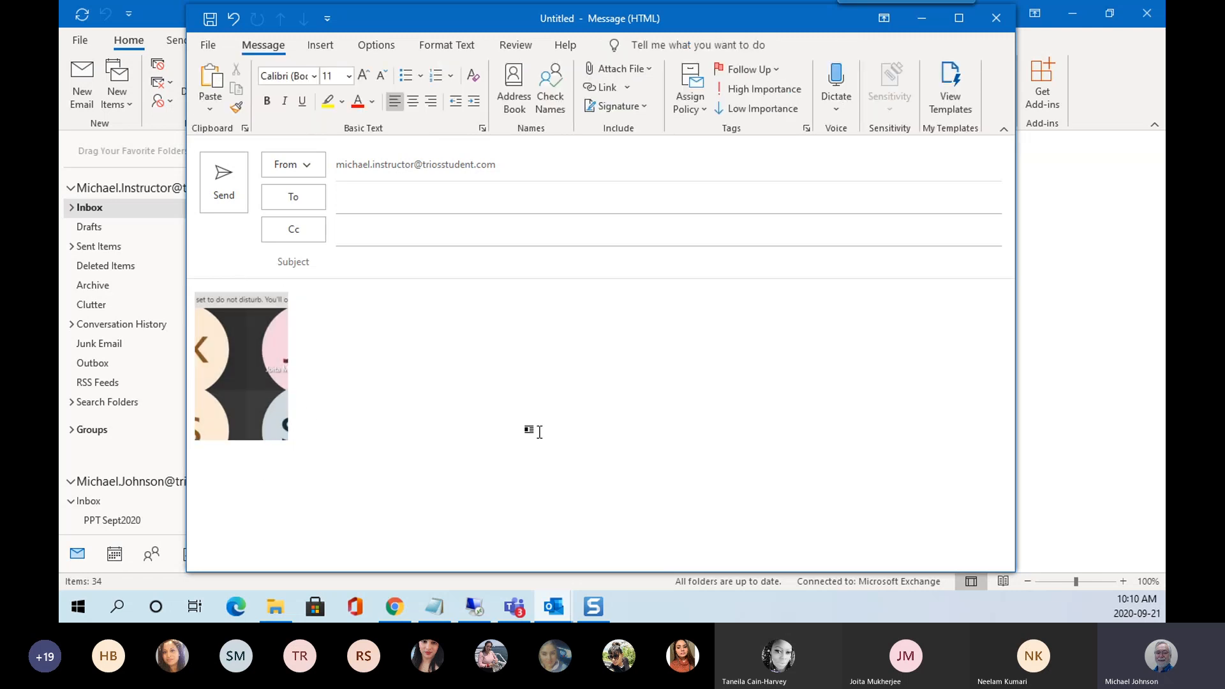
Undo and re-paste the meeting screenshot, then close the untitled message without saving.
{"action": "key", "text": "ctrl+z"}
{"action": "key", "text": "ctrl+v"}
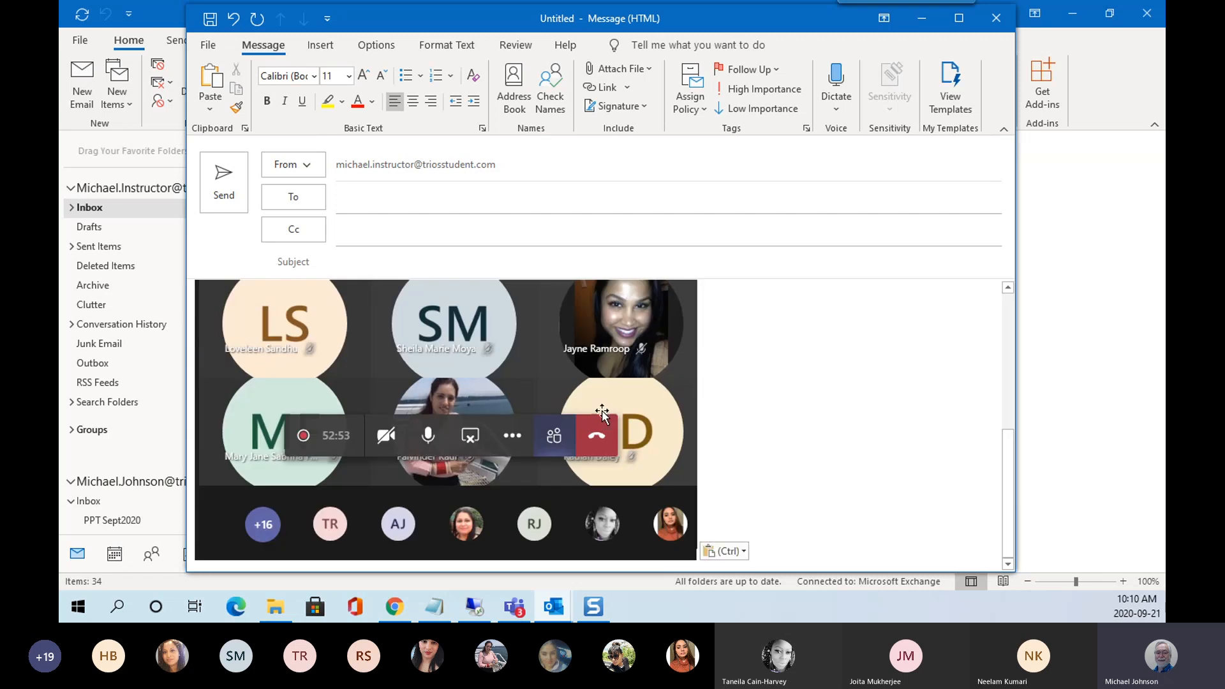
{"action": "scroll", "coordinate": [695, 427], "scroll_direction": "up", "scroll_amount": 5}
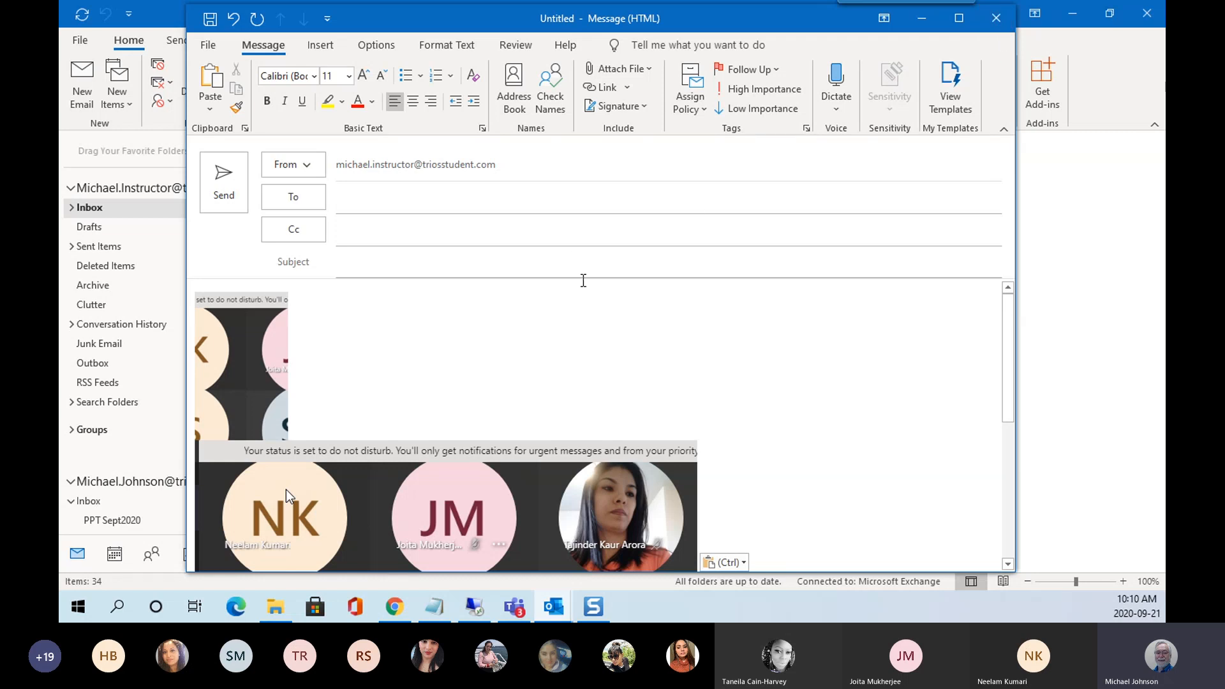
{"action": "left_click", "coordinate": [996, 18]}
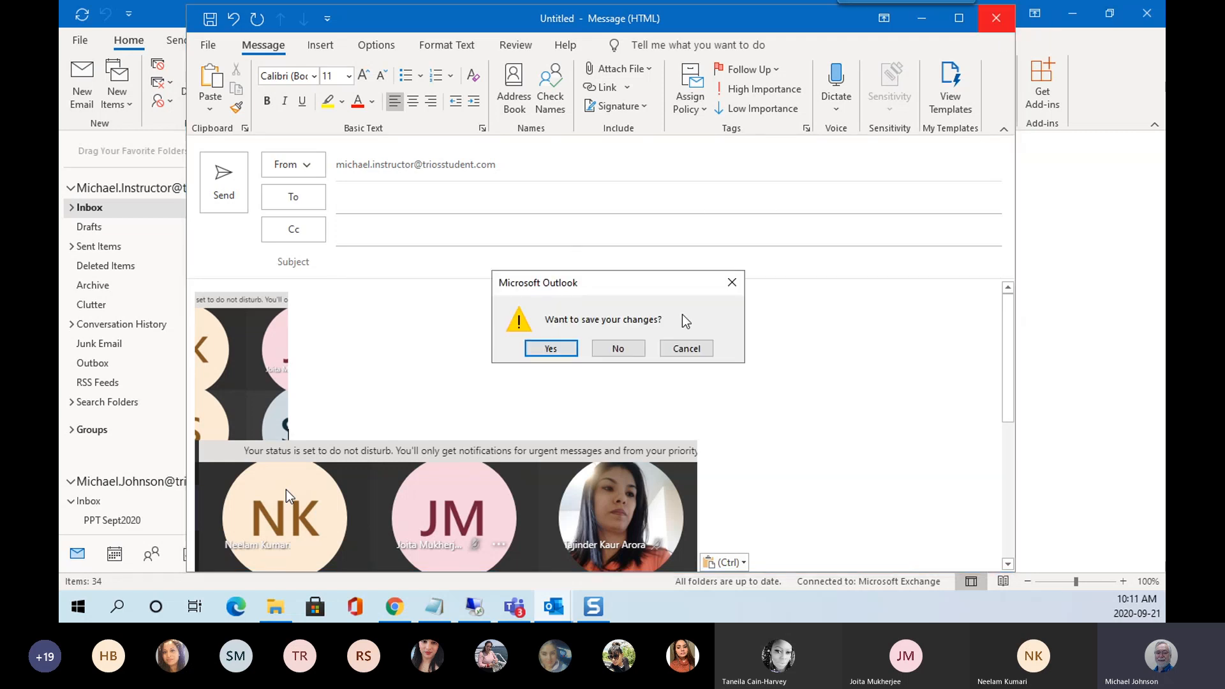
{"action": "left_click", "coordinate": [622, 351]}
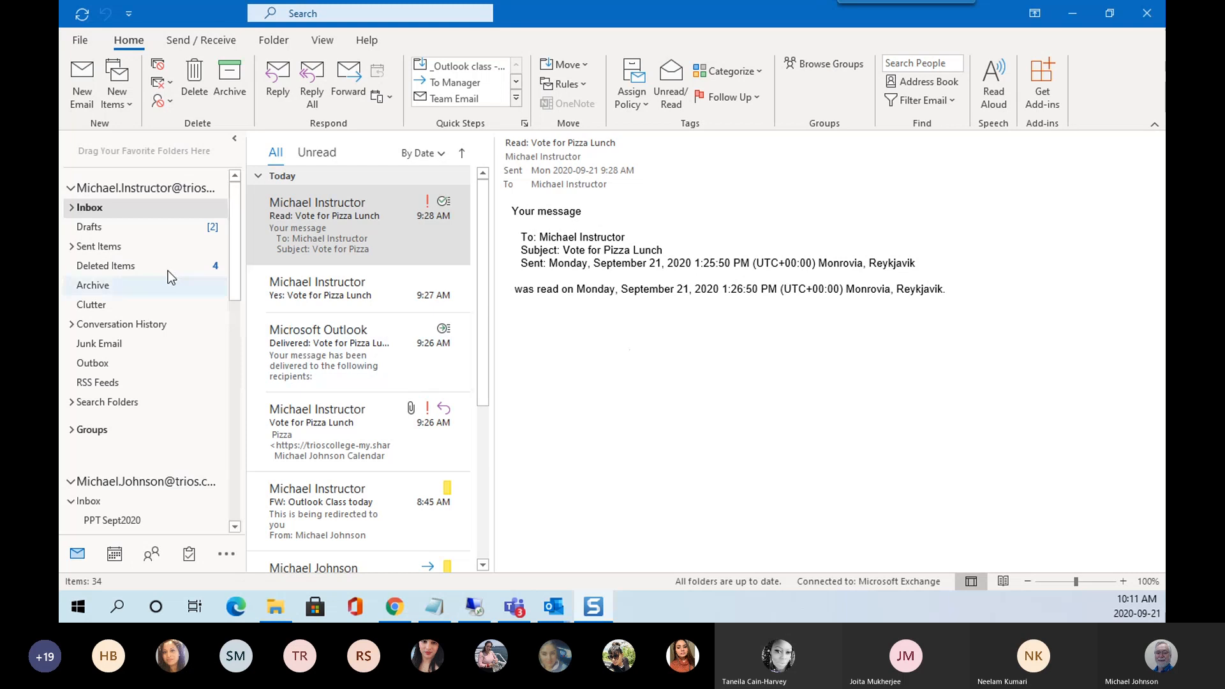
Close the Step 1 AS1 draft without keeping it, then restore the main Outlook window.
{"action": "left_click", "coordinate": [109, 208]}
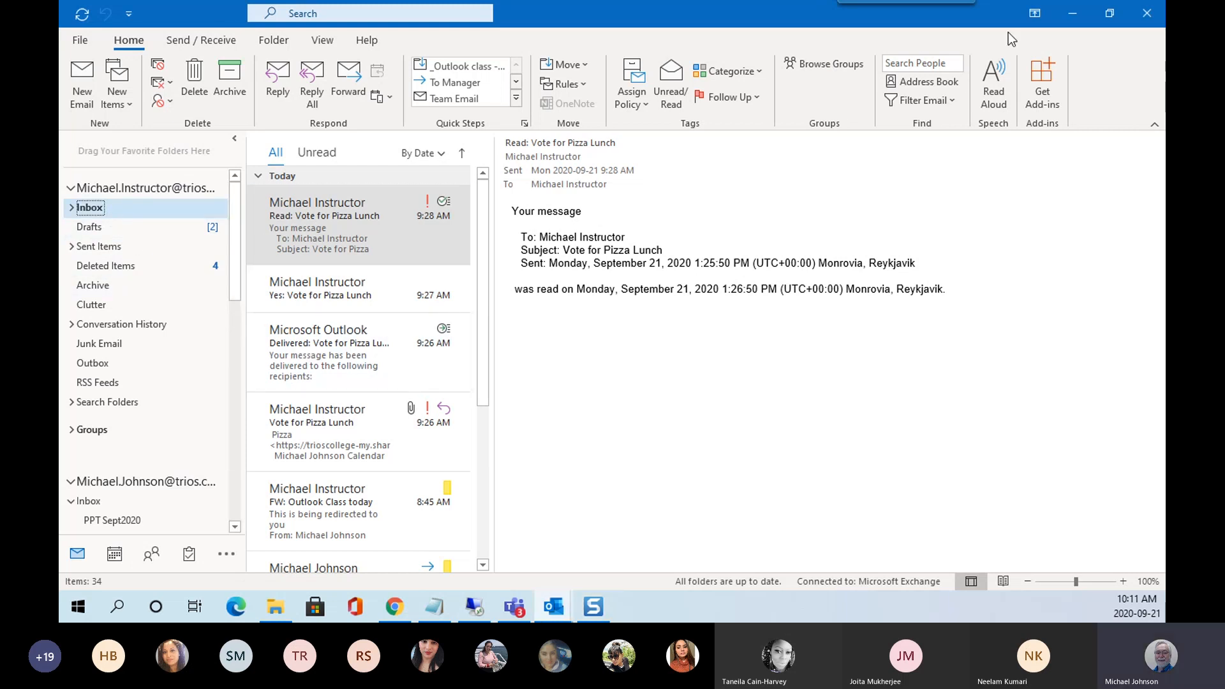
{"action": "left_click", "coordinate": [1090, 15]}
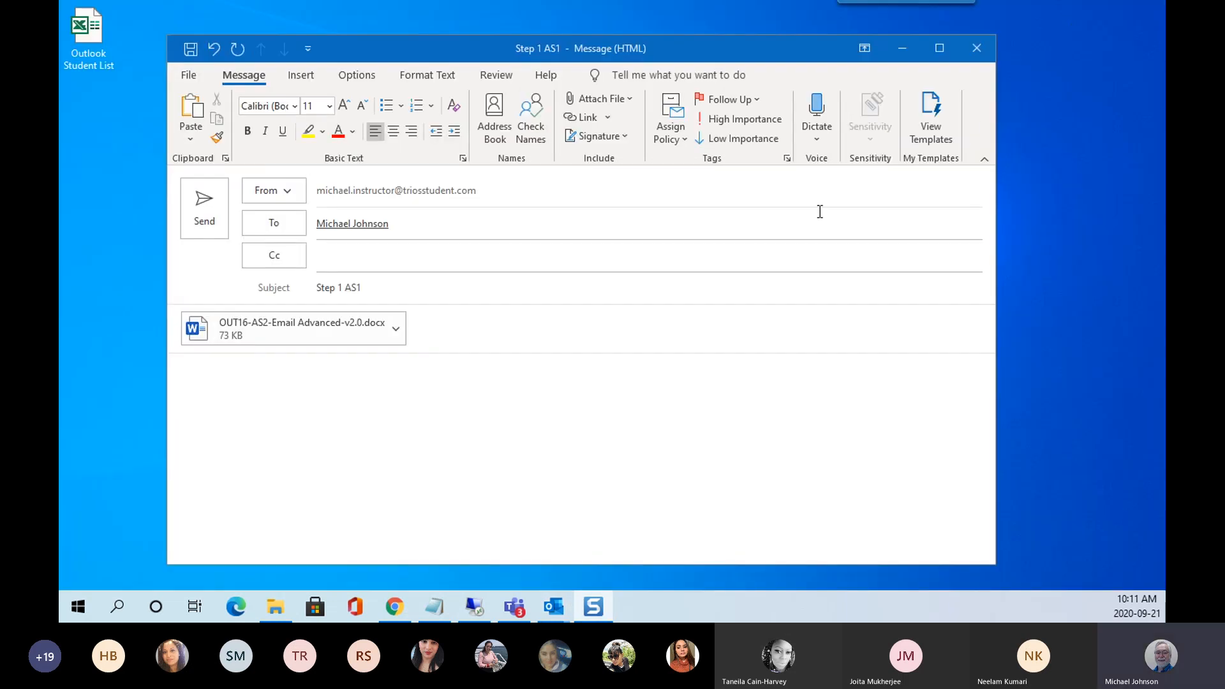
{"action": "left_click", "coordinate": [980, 50]}
{"action": "left_click", "coordinate": [619, 348]}
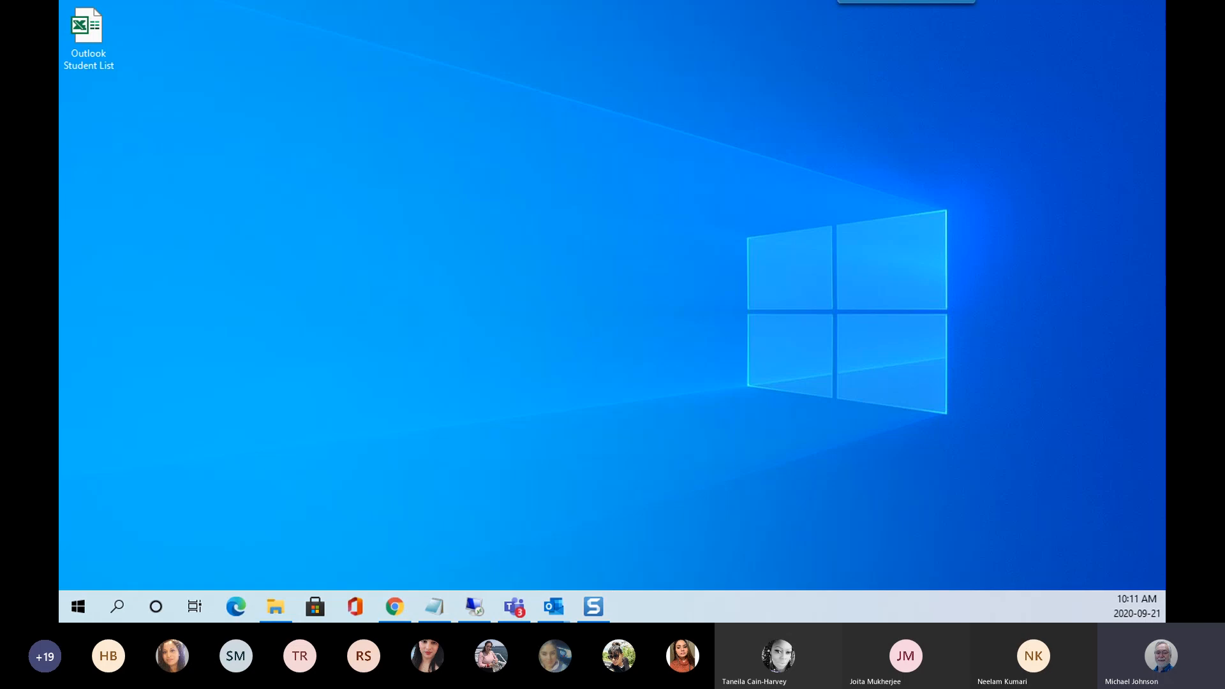
{"action": "left_click", "coordinate": [554, 606]}
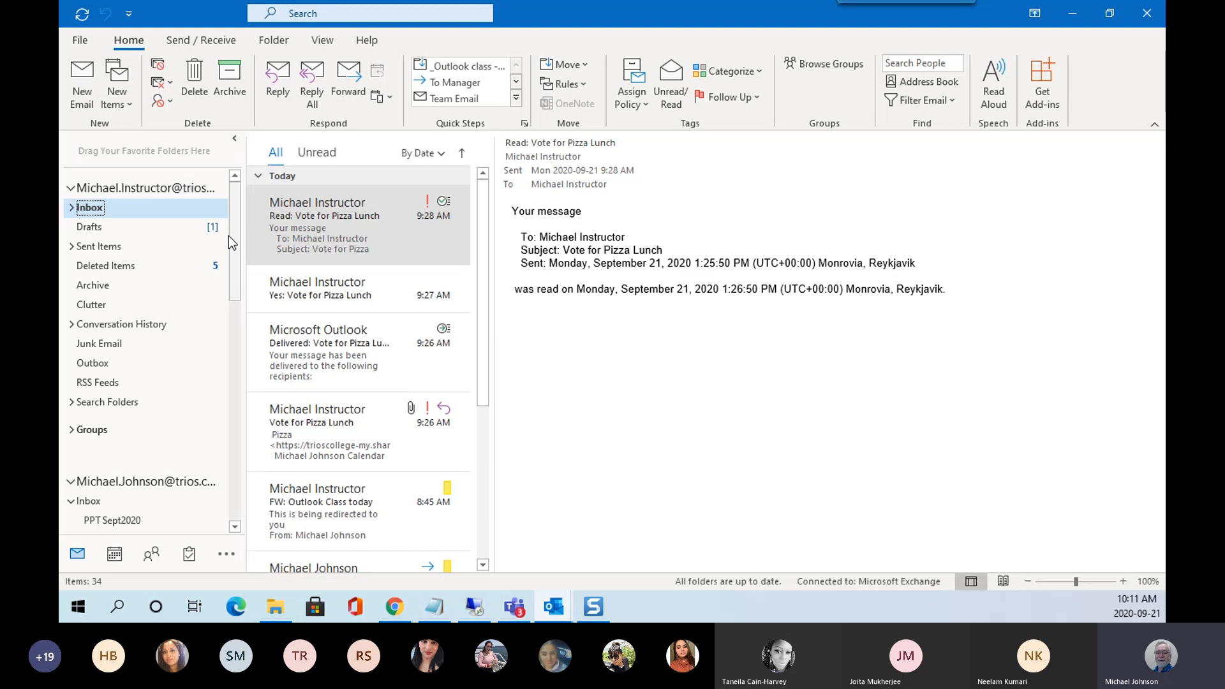
Open the __MindTap folder and read the triOS Materials 'Your Outlook 2016 Course' email's login instructions.
{"action": "left_click_drag", "start_coordinate": [234, 229], "coordinate": [233, 340]}
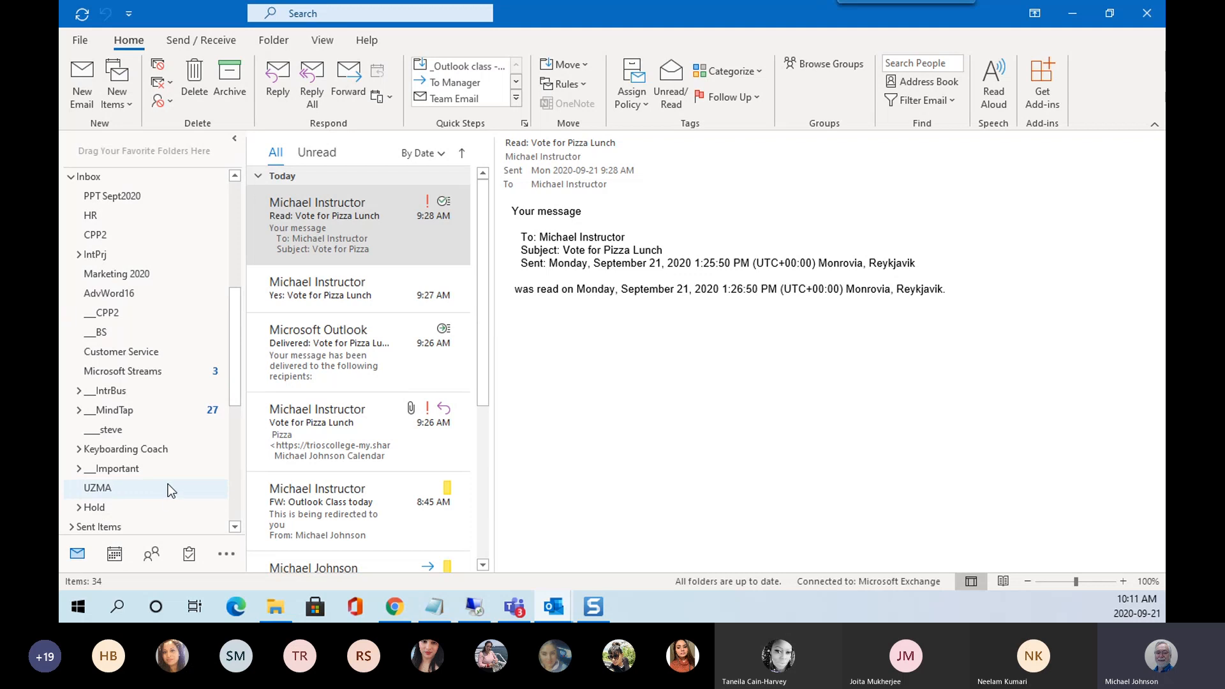
{"action": "scroll", "coordinate": [167, 483], "scroll_direction": "down", "scroll_amount": 2}
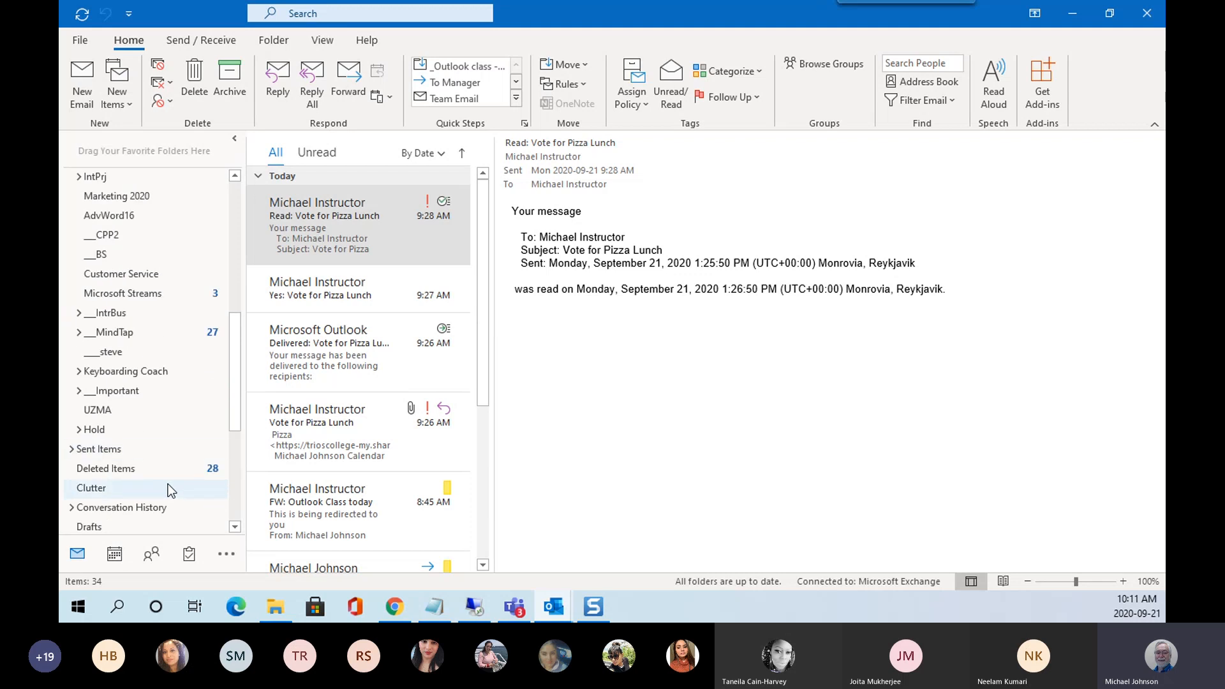
{"action": "left_click", "coordinate": [122, 335]}
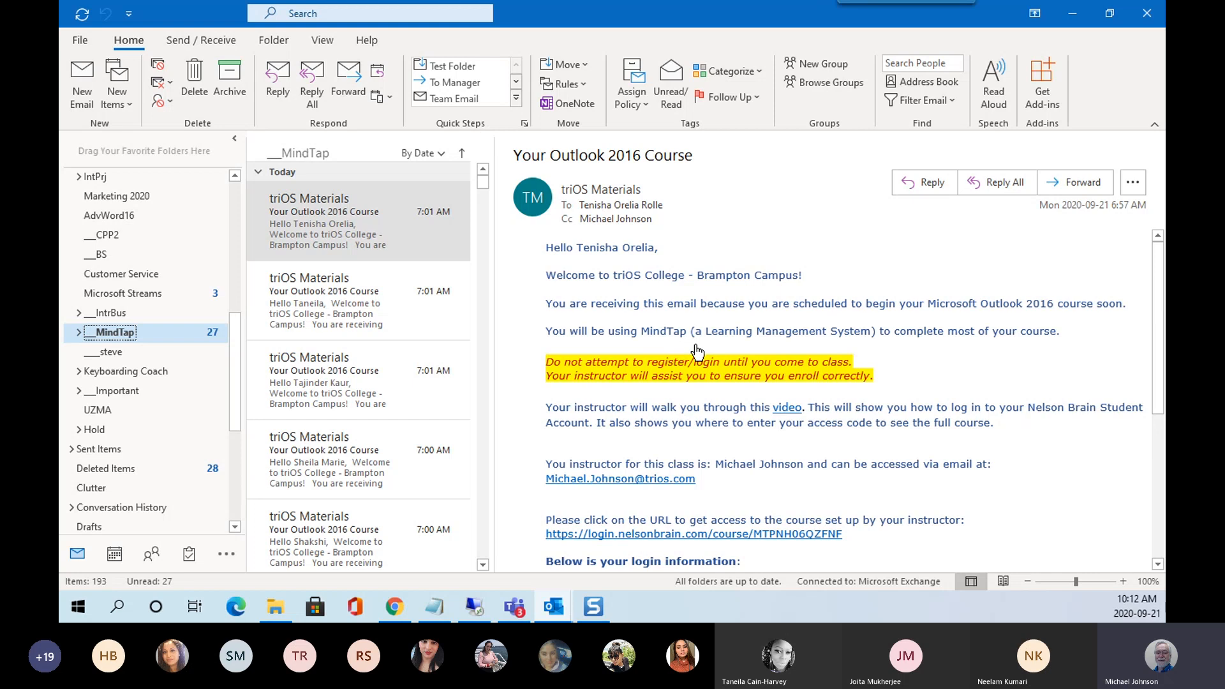
{"action": "scroll", "coordinate": [699, 352], "scroll_direction": "down", "scroll_amount": 2}
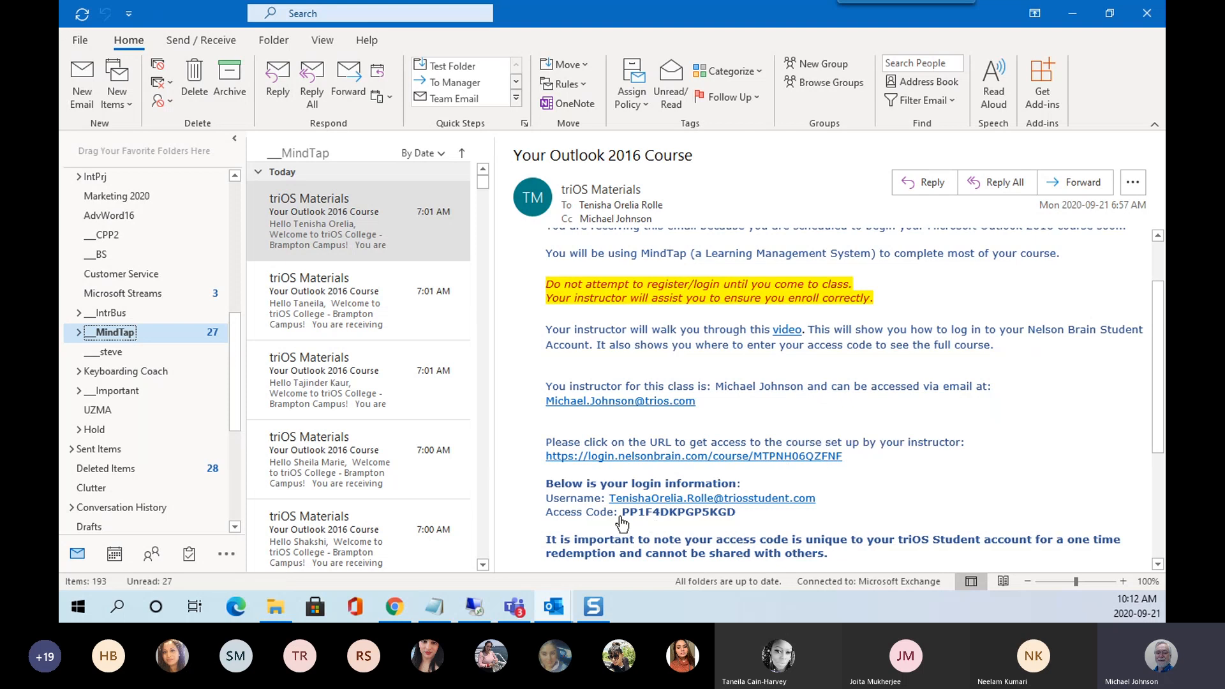
{"action": "scroll", "coordinate": [772, 405], "scroll_direction": "up", "scroll_amount": 2}
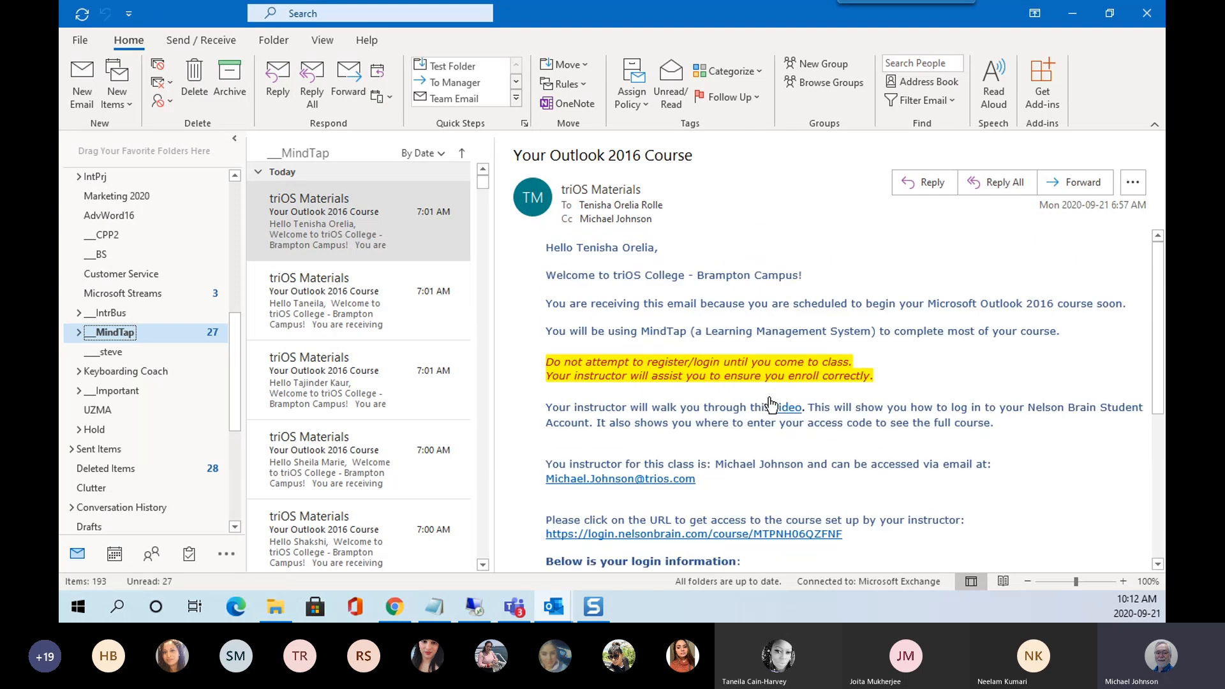